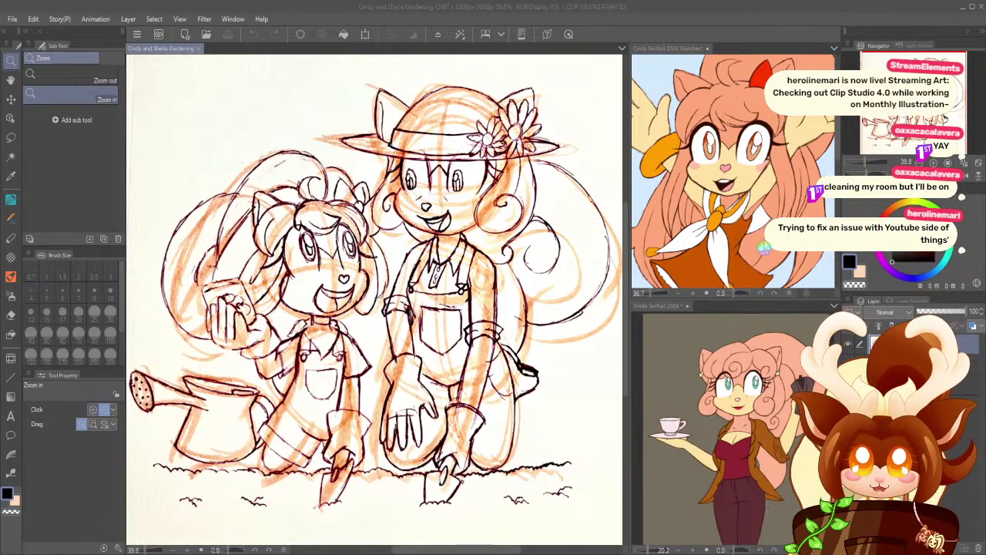
- Desaturate the orange-and-black gardening sketch so it is fully greyscale
click(70, 95)
scroll(349, 304, down, 2)
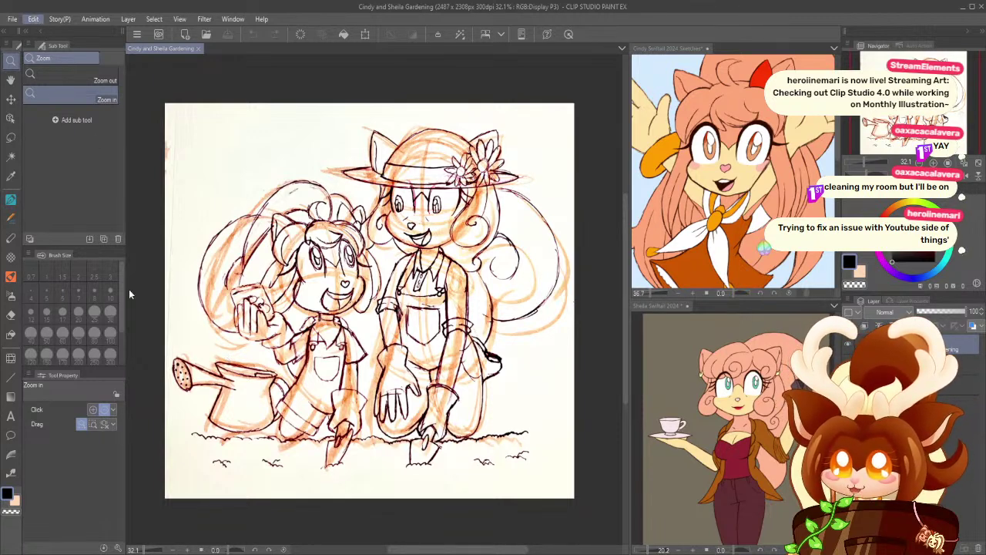
click(216, 306)
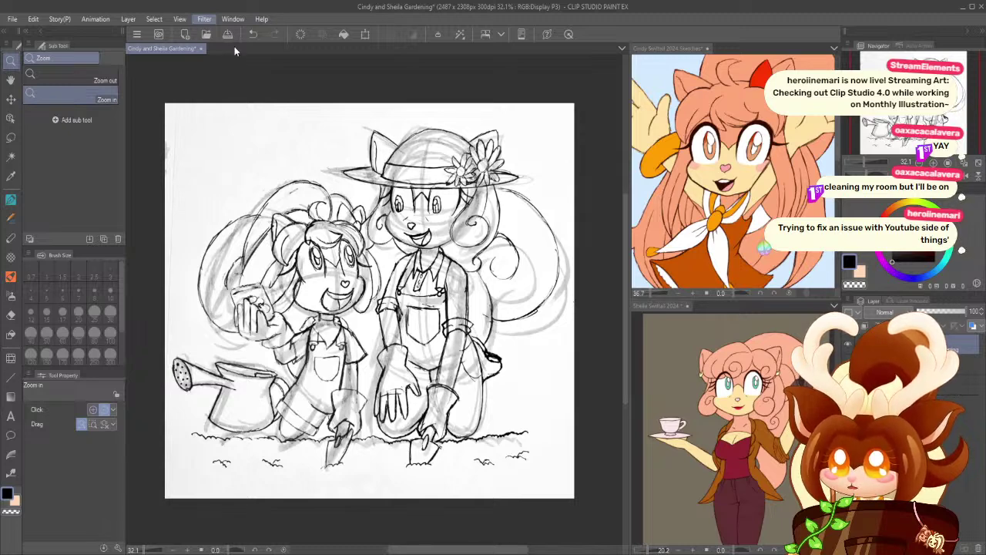
- Try filtering the white paper out of the greyscale sketch so only its lines remain, comparing the preview with the original
click(217, 101)
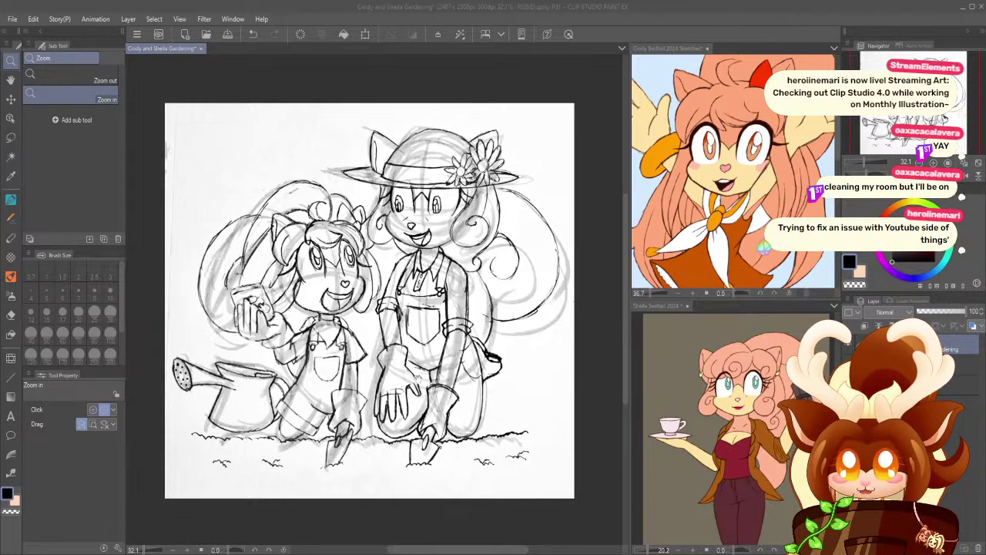
key(ctrl+z)
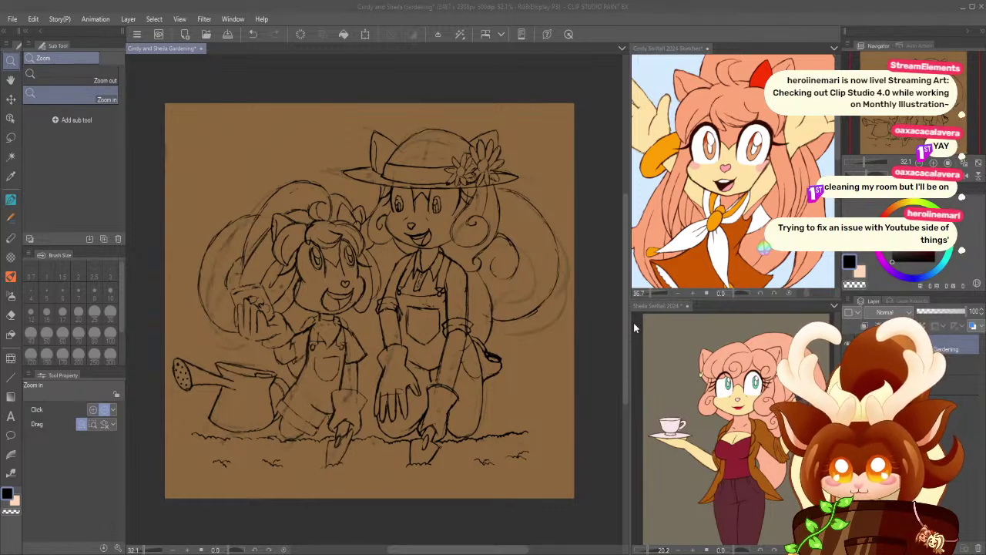
key(Delete)
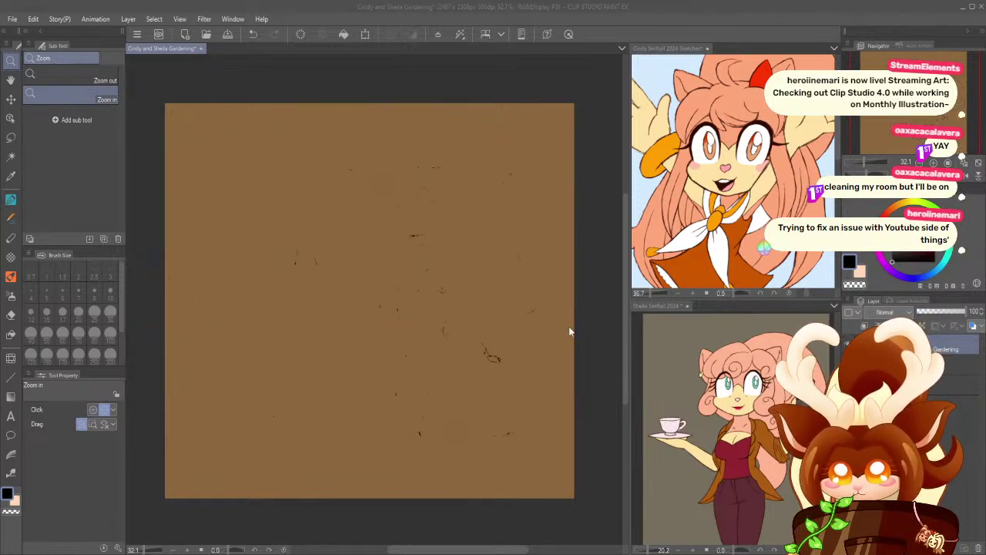
key(ctrl+z)
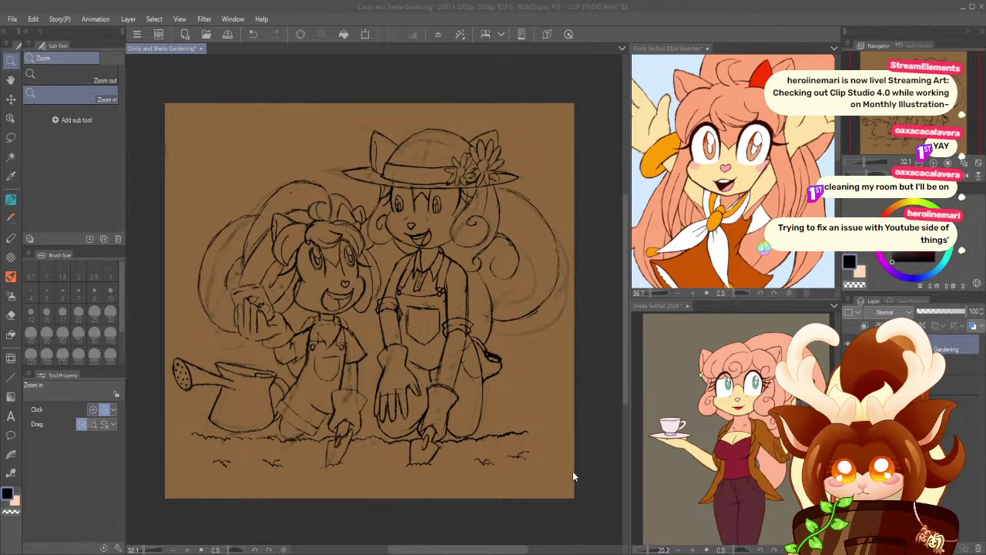
key(ctrl+z)
key(ctrl+y)
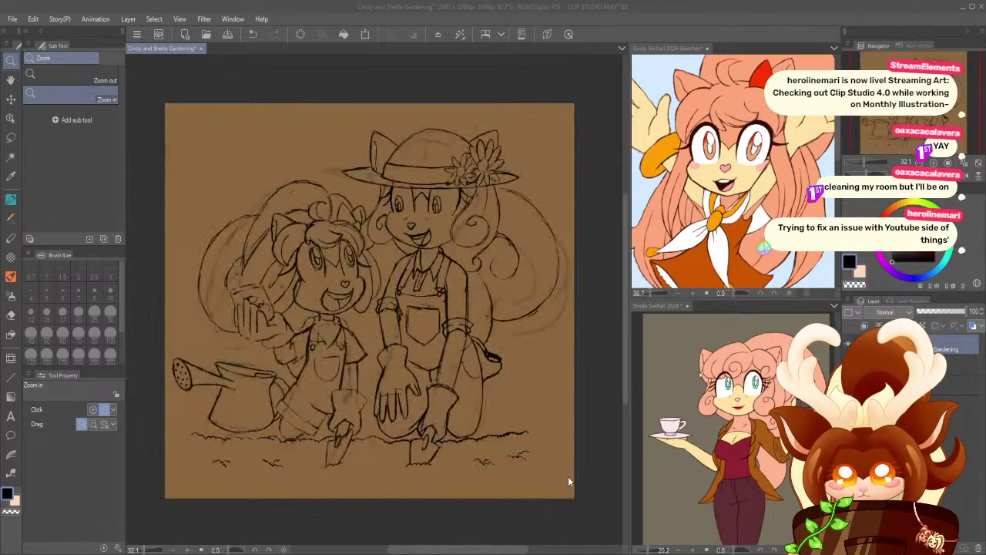
key(ctrl+z)
key(ctrl+y)
key(ctrl+z)
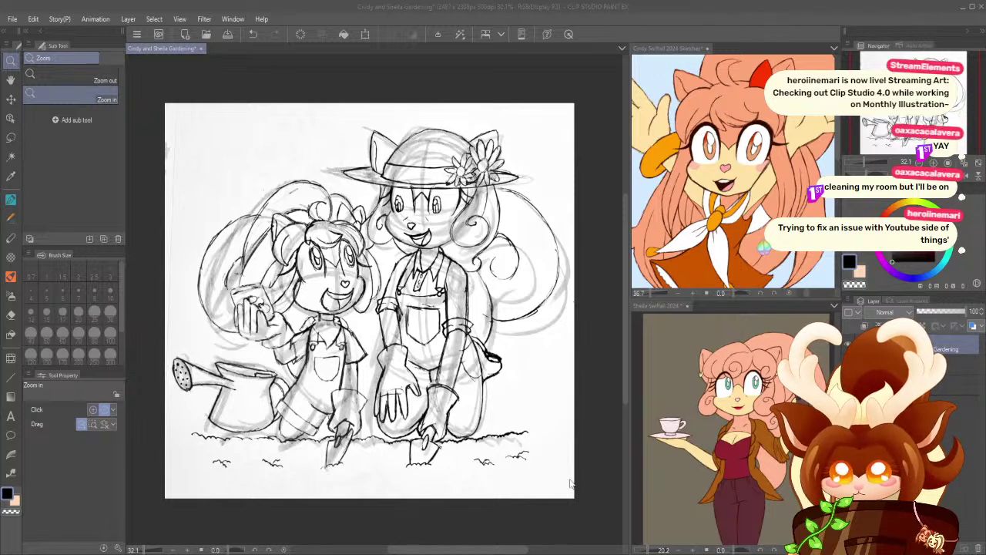
key(ctrl+y)
key(ctrl+z)
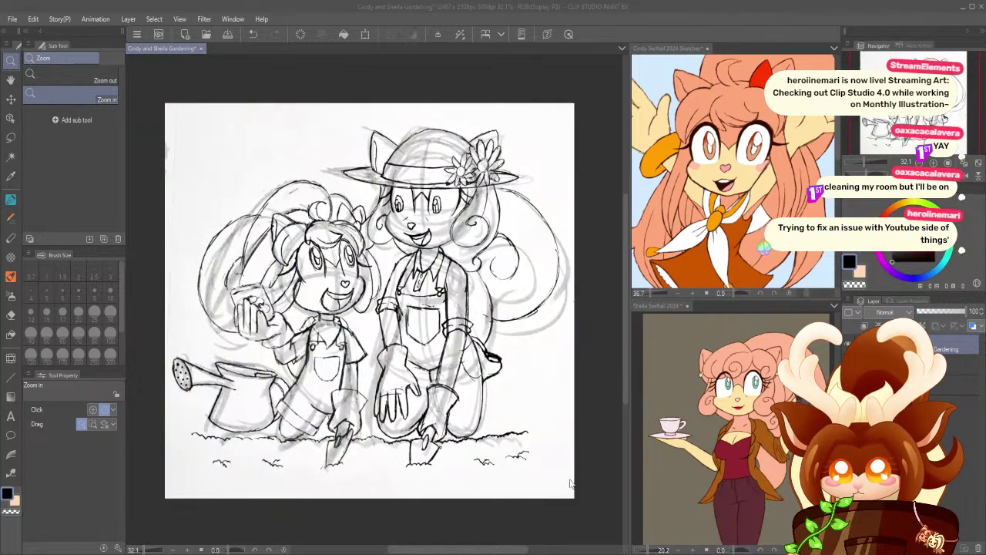
key(ctrl+y)
key(ctrl+z)
key(ctrl+y)
key(ctrl+z)
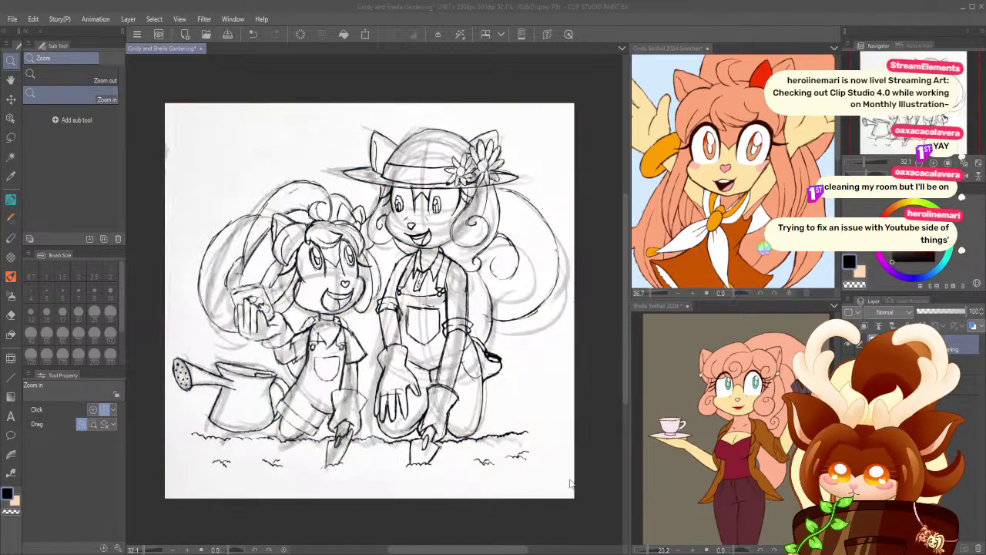
key(ctrl+y)
key(ctrl+z)
key(ctrl+y)
key(ctrl+z)
key(ctrl+y)
key(ctrl+z)
key(ctrl+y)
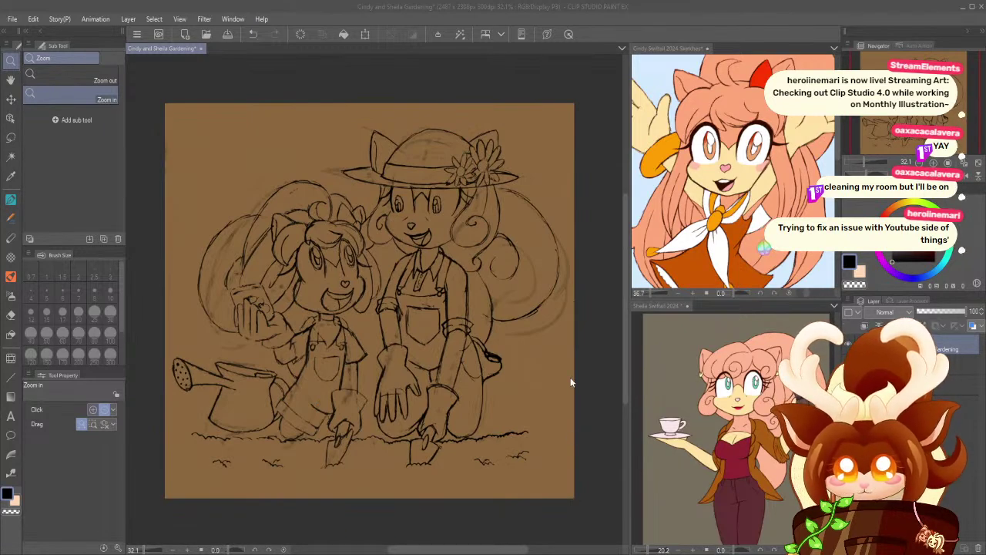
- Inspect the filtered lines on both characters up close and undo the background removal
click(391, 269)
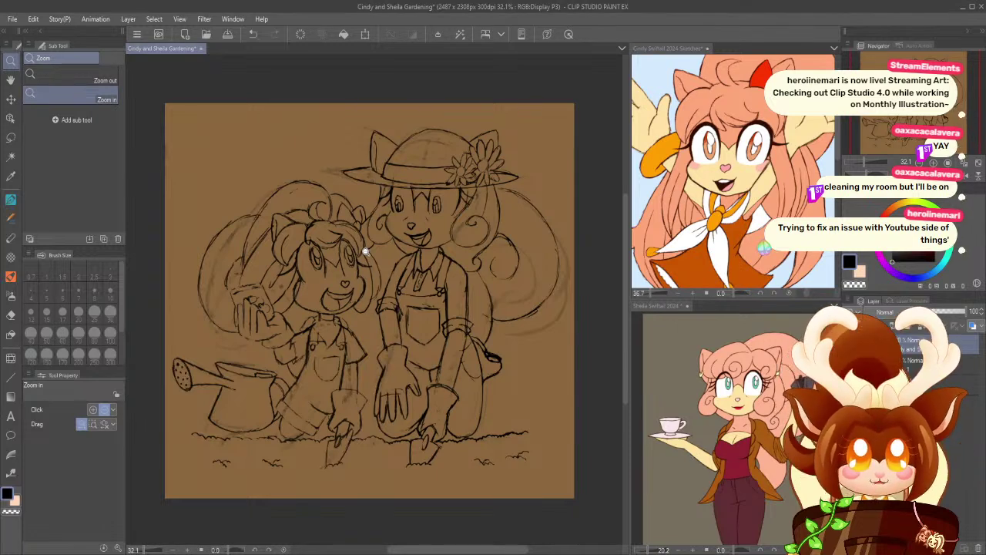
click(310, 295)
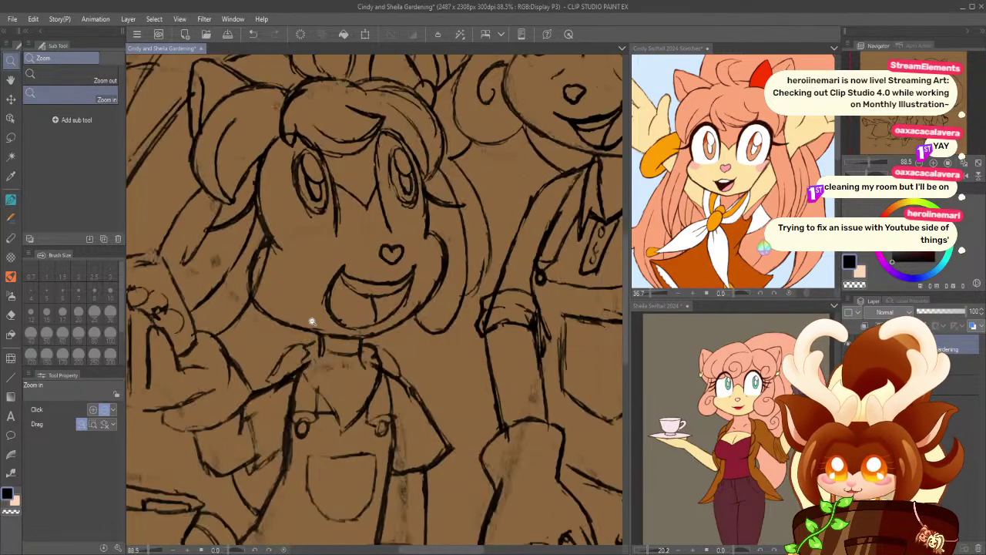
scroll(262, 325, down, 5)
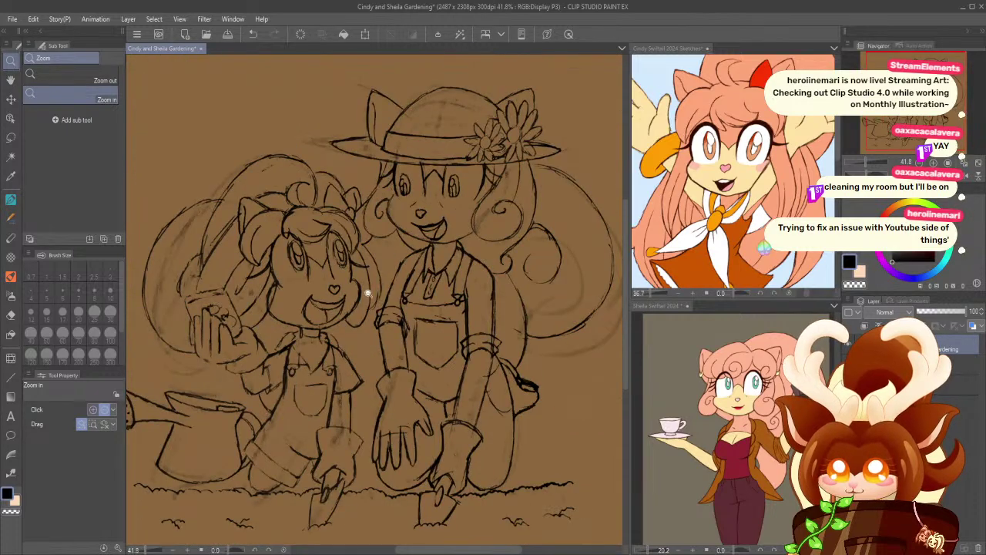
scroll(344, 299, up, 6)
scroll(309, 366, down, 4)
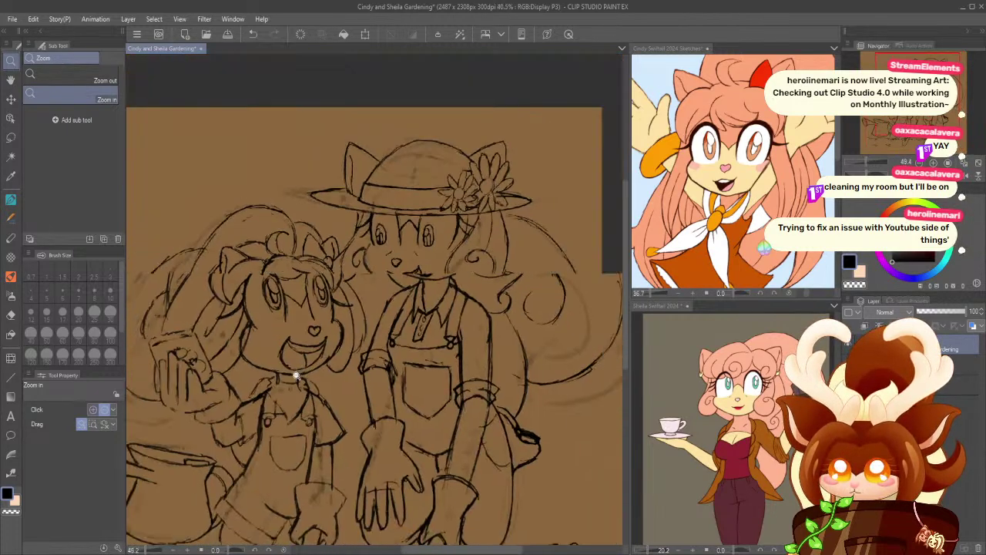
scroll(284, 339, down, 1)
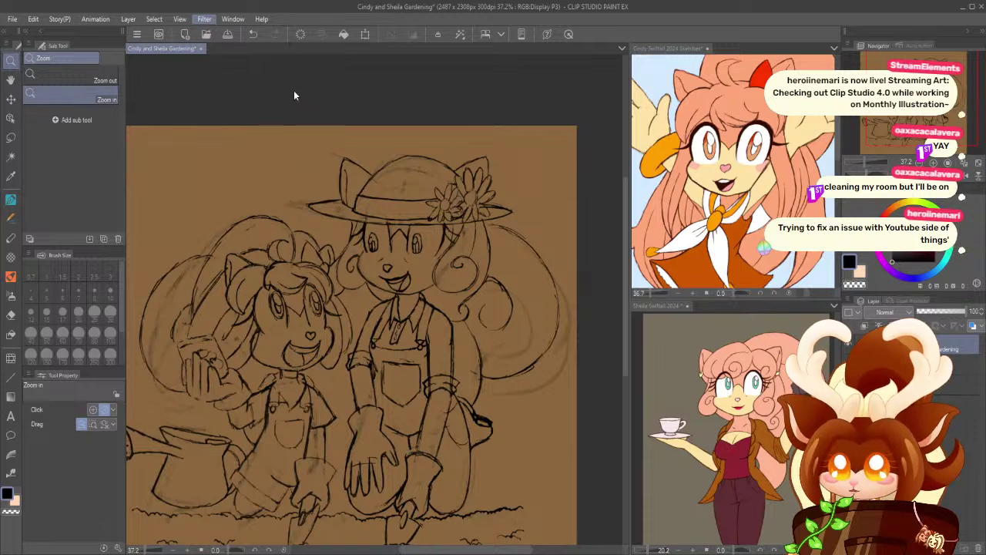
click(285, 142)
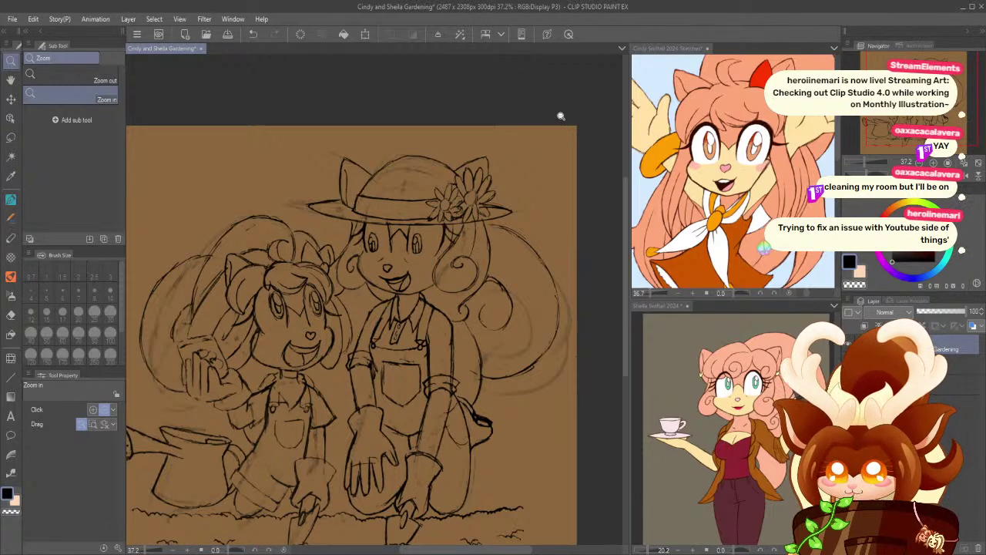
key(ctrl+z)
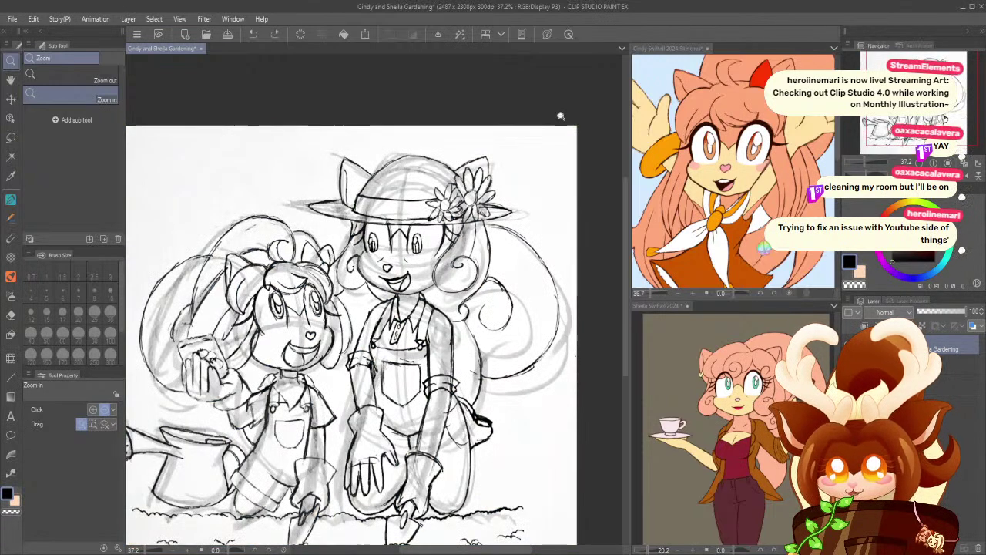
- Correct the sketch's tones so the paper turns pure white and the faint grey construction strokes are cleared
key(ctrl+minus)
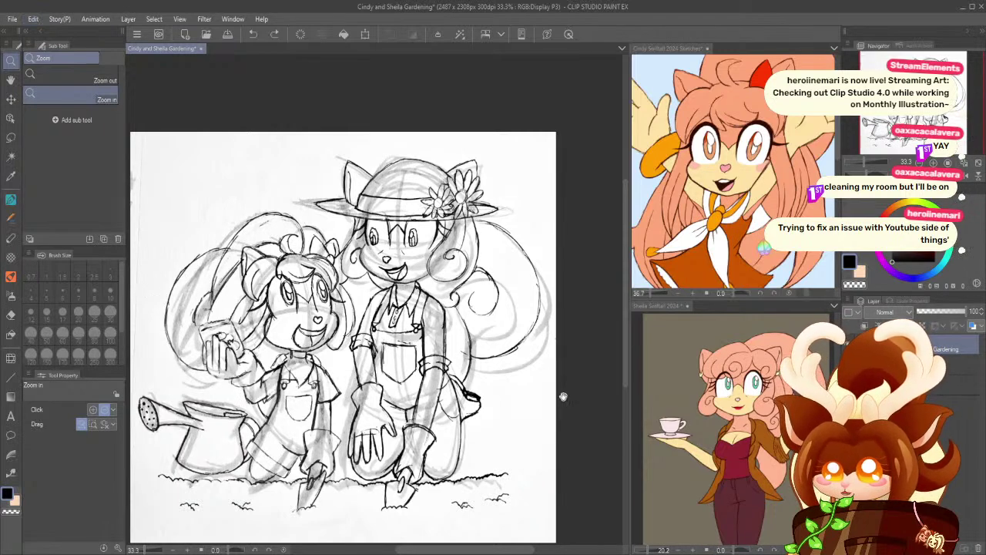
key(space)
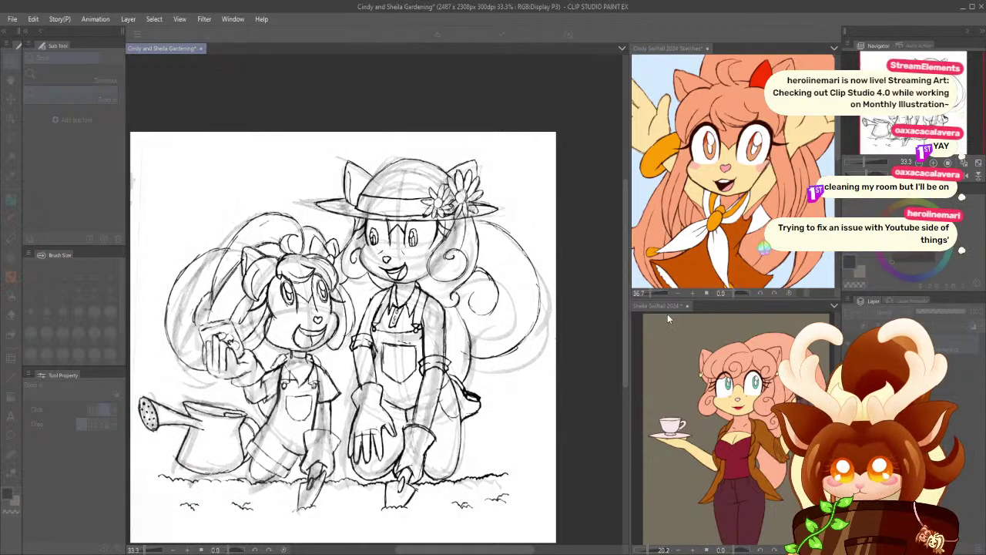
click(641, 314)
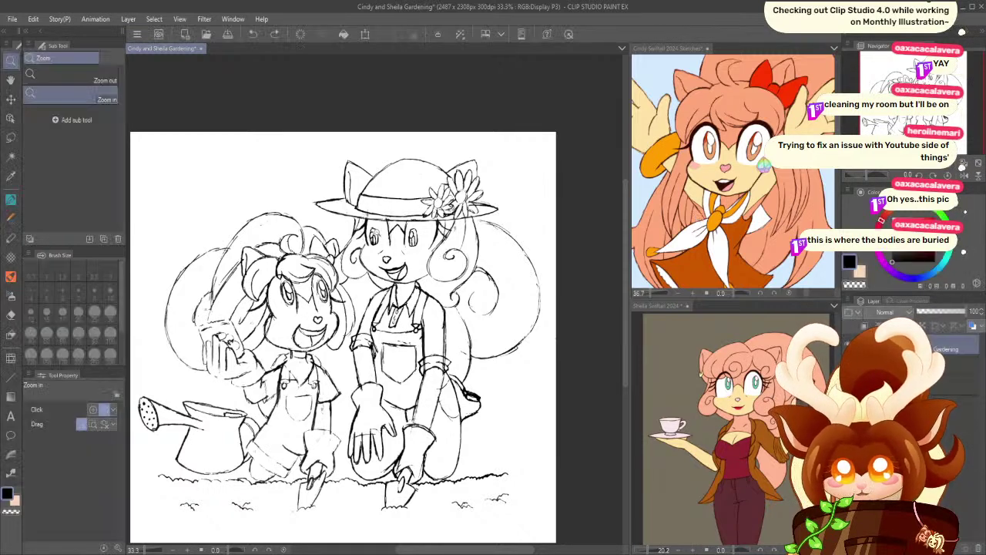
scroll(339, 235, up, 2)
scroll(339, 235, down, 2)
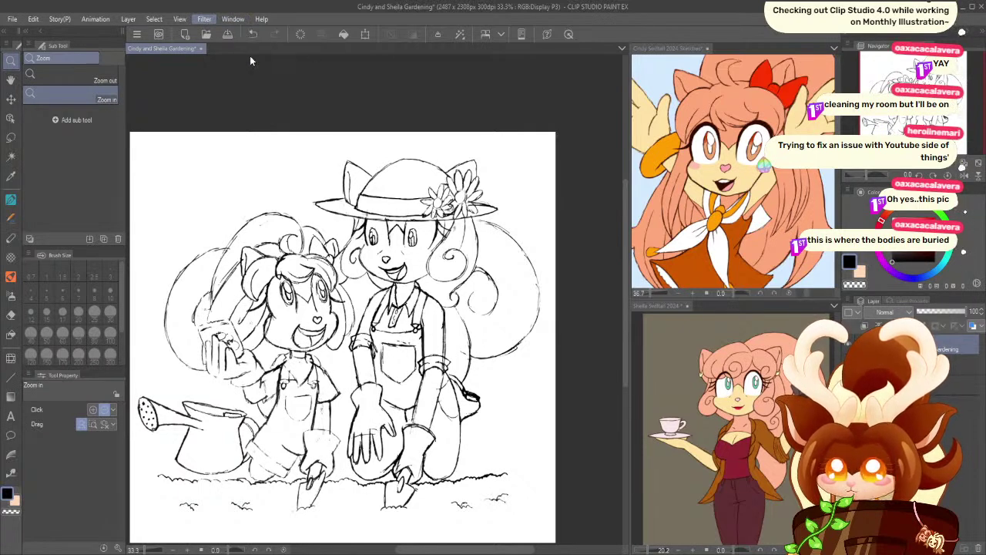
- Filter the white background out of the cleaned sketch, leaving only its black lines, and compare the preview with the original
click(507, 146)
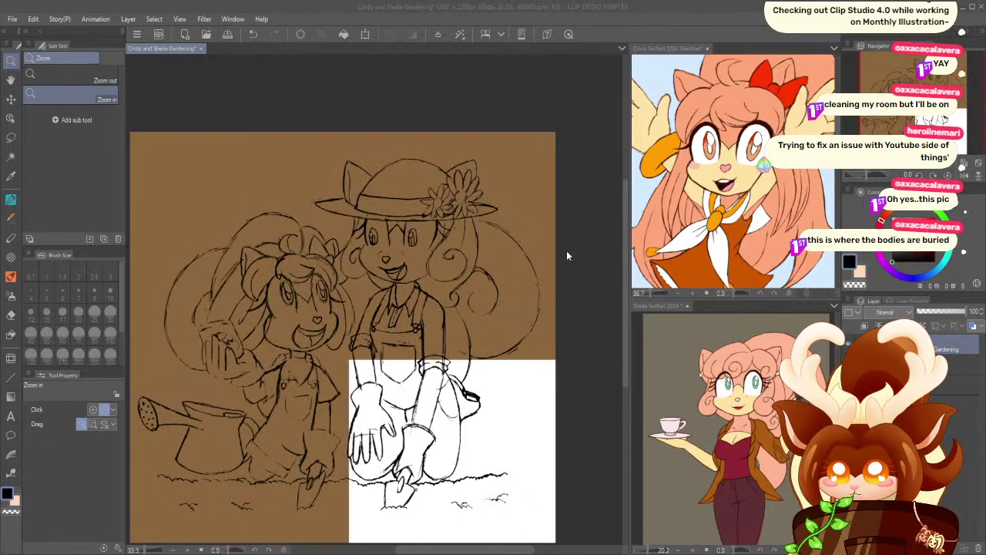
click(571, 474)
click(571, 473)
click(571, 473)
click(571, 473)
click(571, 473)
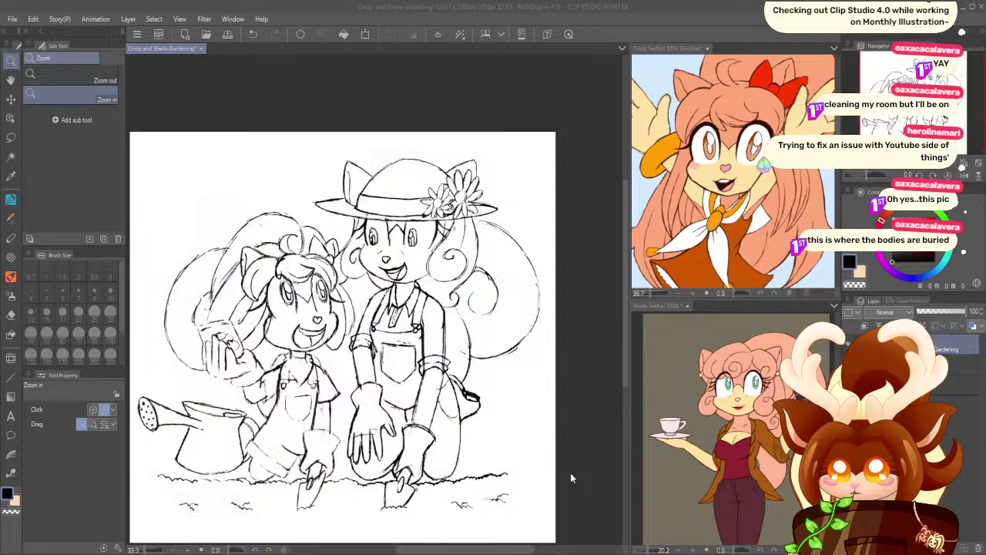
click(571, 474)
click(571, 473)
click(571, 478)
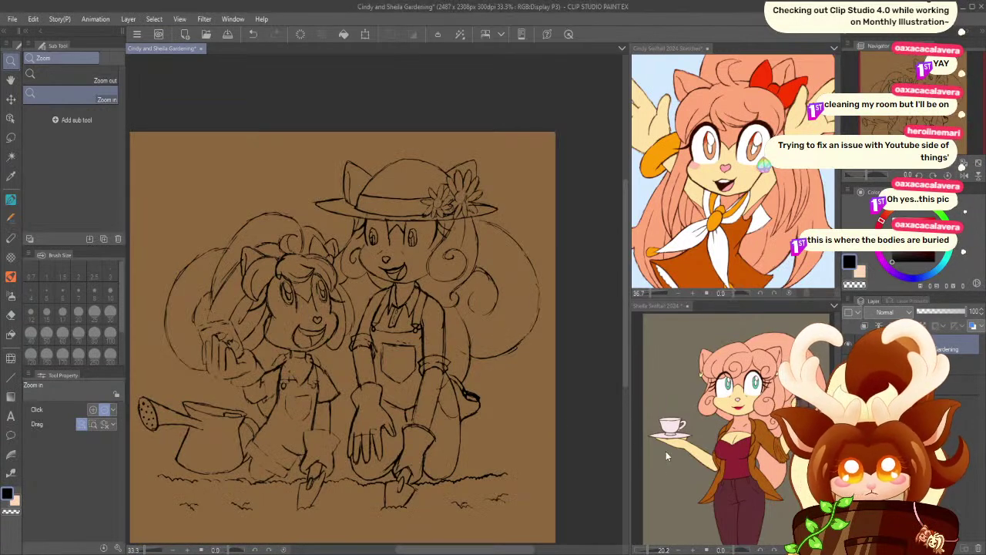
- Examine the extracted line quality around the smaller character's face, hair and hand, and across the whole drawing
click(263, 310)
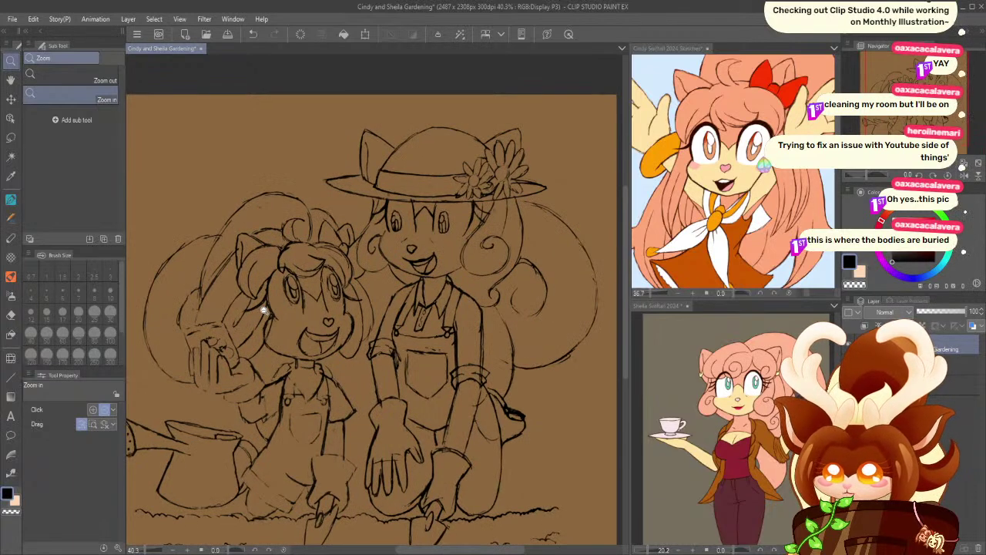
click(263, 311)
click(263, 311)
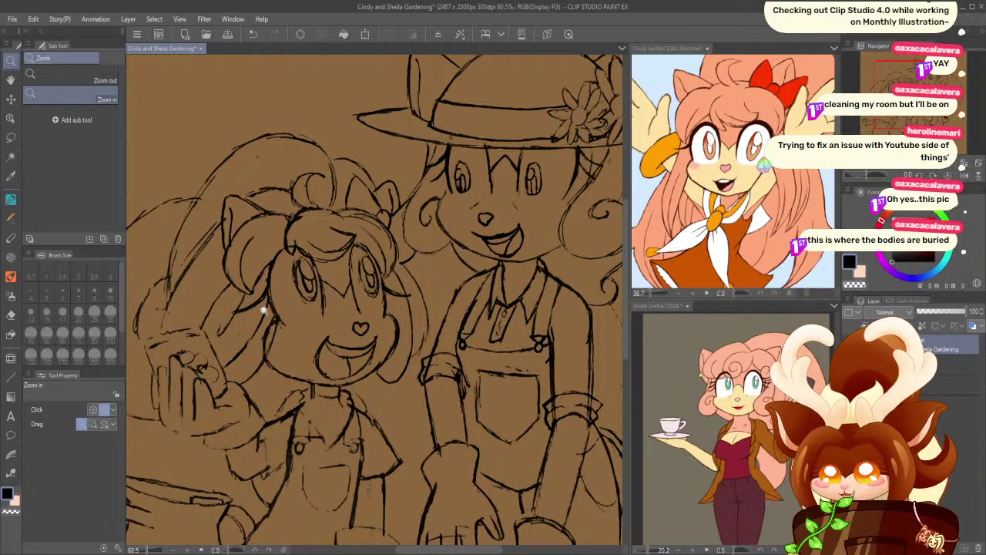
scroll(263, 311, down, 2)
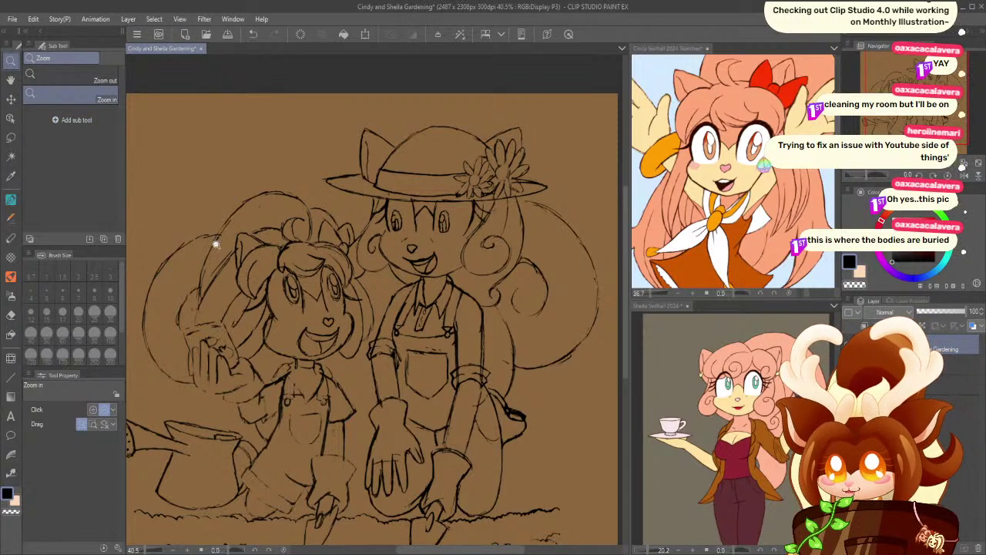
drag(266, 348, 288, 352)
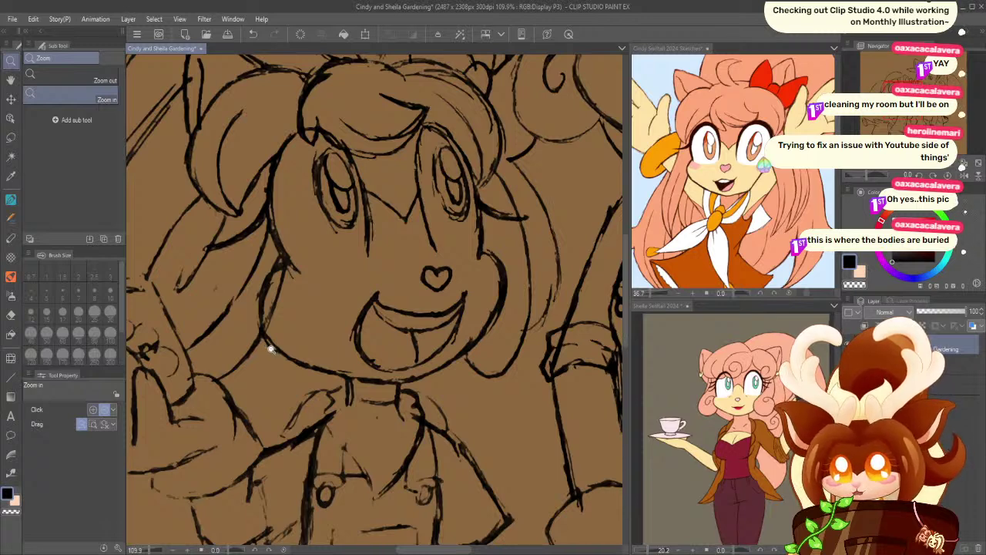
drag(272, 348, 209, 346)
drag(254, 405, 269, 396)
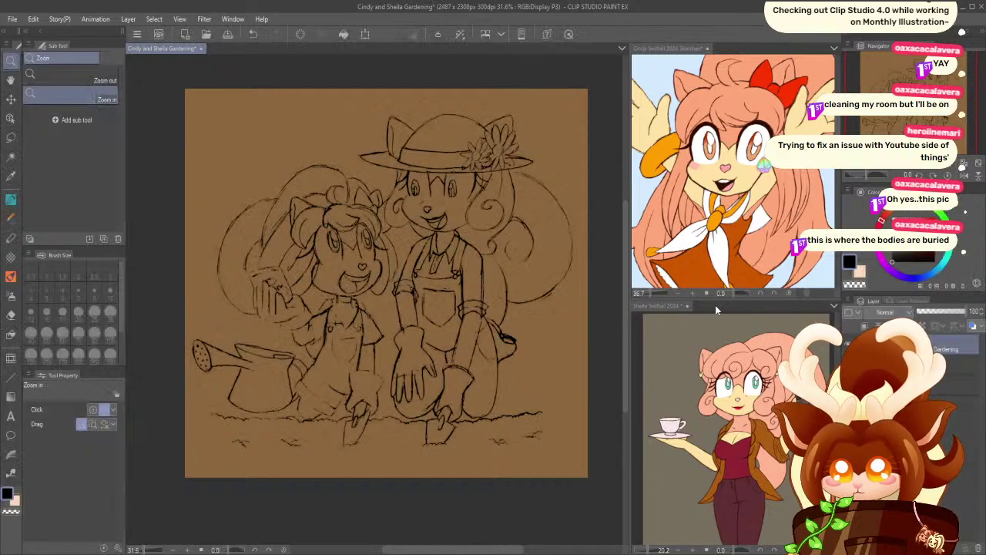
drag(229, 262, 320, 244)
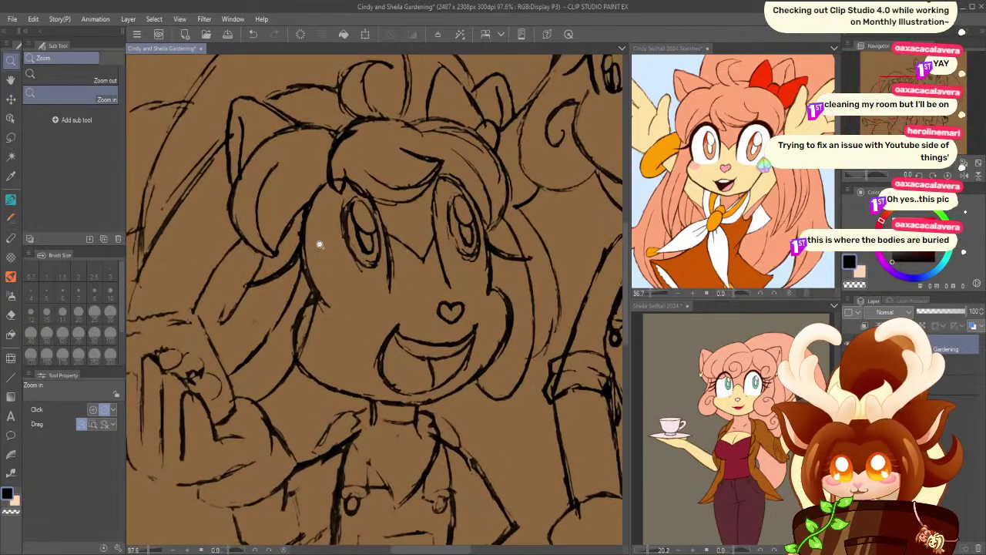
scroll(319, 244, up, 1)
scroll(320, 244, down, 6)
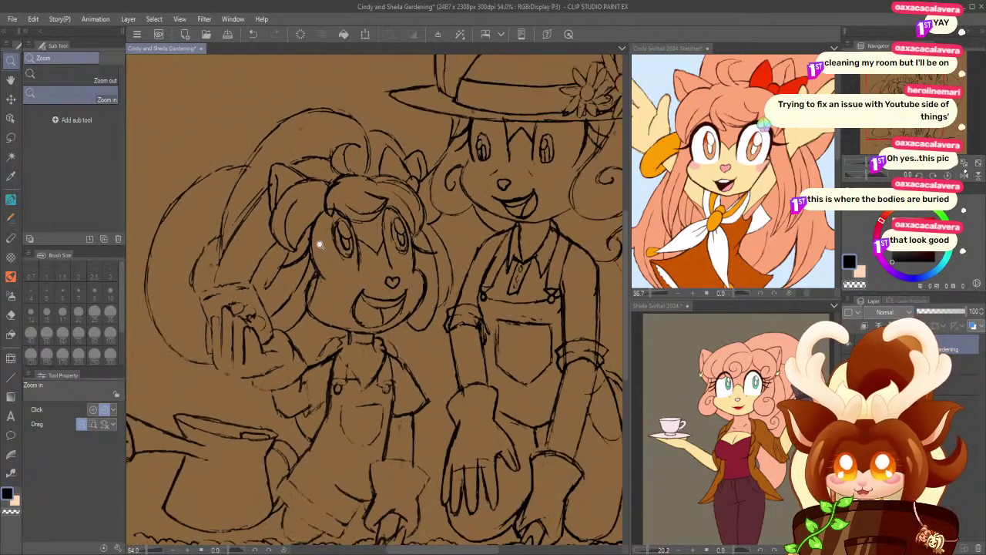
scroll(319, 244, up, 6)
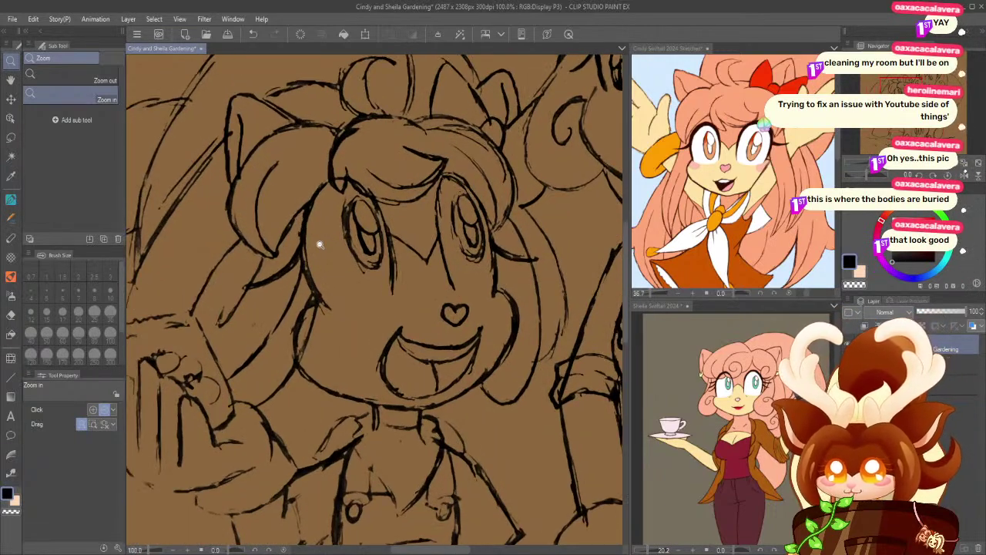
- Choose the Rough pen at size 12, test a stroke on the smaller character's cheek and undo it
click(11, 201)
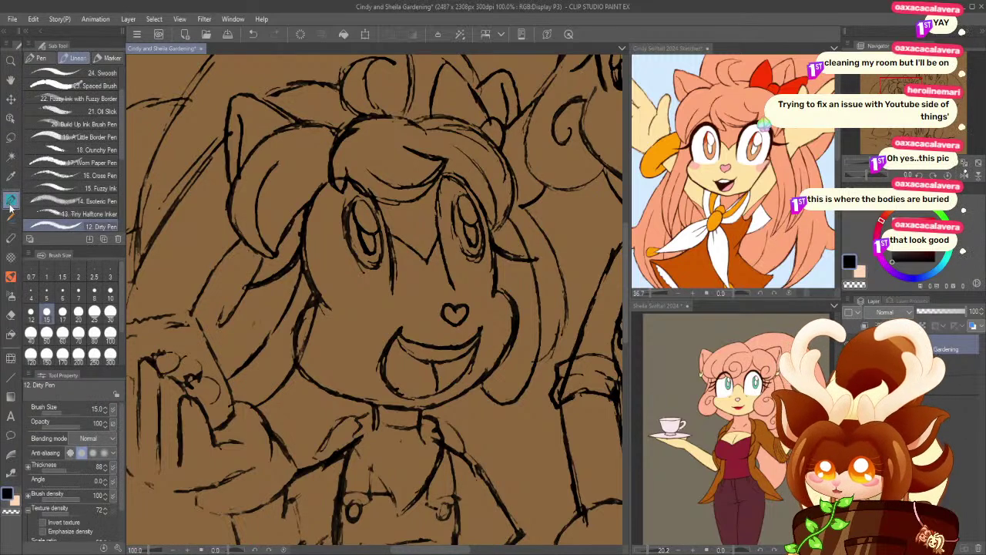
click(11, 201)
scroll(46, 200, down, 3)
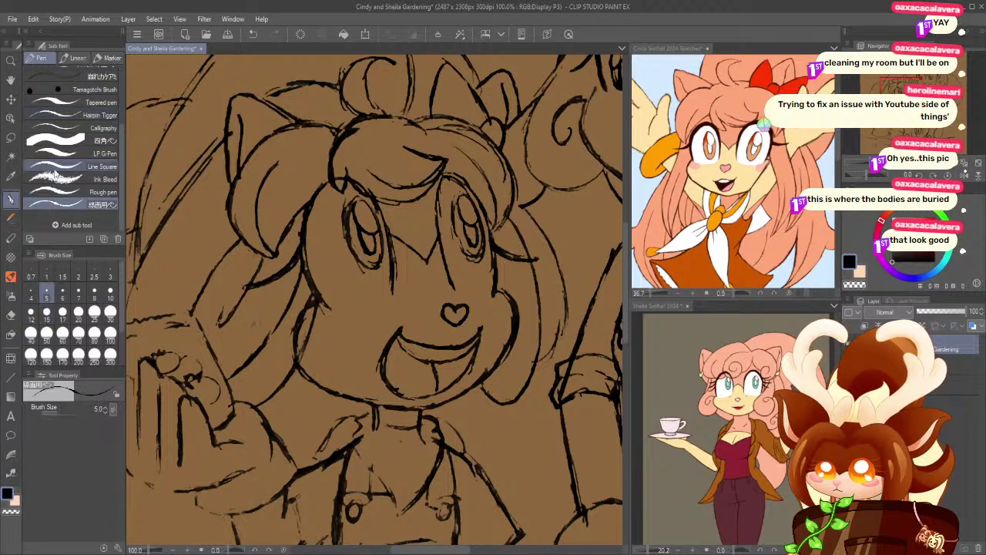
click(51, 192)
mouse_move(362, 312)
mouse_down()
mouse_move(352, 359)
mouse_move(336, 348)
mouse_move(326, 356)
mouse_move(332, 302)
mouse_move(350, 338)
mouse_move(333, 371)
mouse_up()
key(ctrl+z)
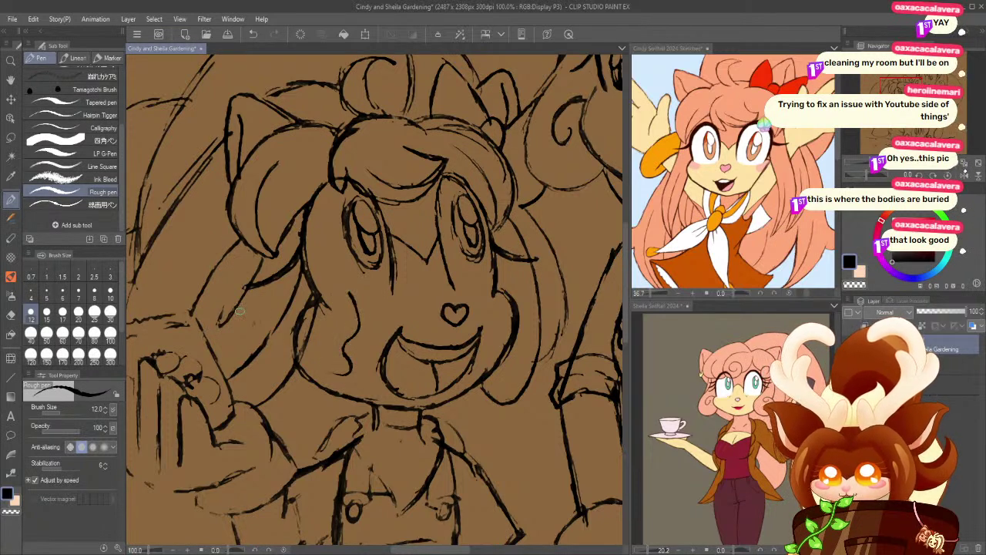
key(ctrl+z)
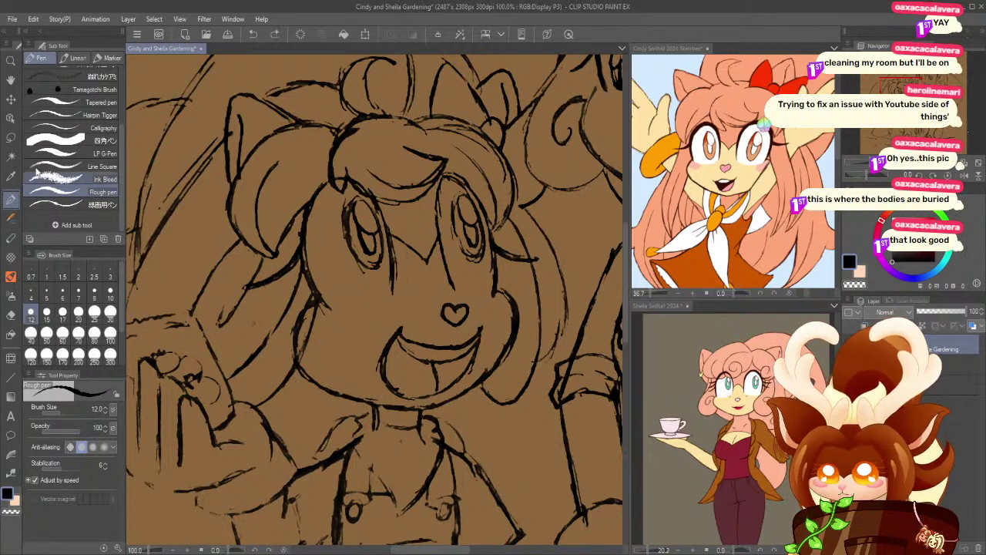
- Set the Hard eraser to size 15 and strengthen the side outline of the smaller character's face with the Rough pen
click(13, 66)
drag(366, 354, 369, 354)
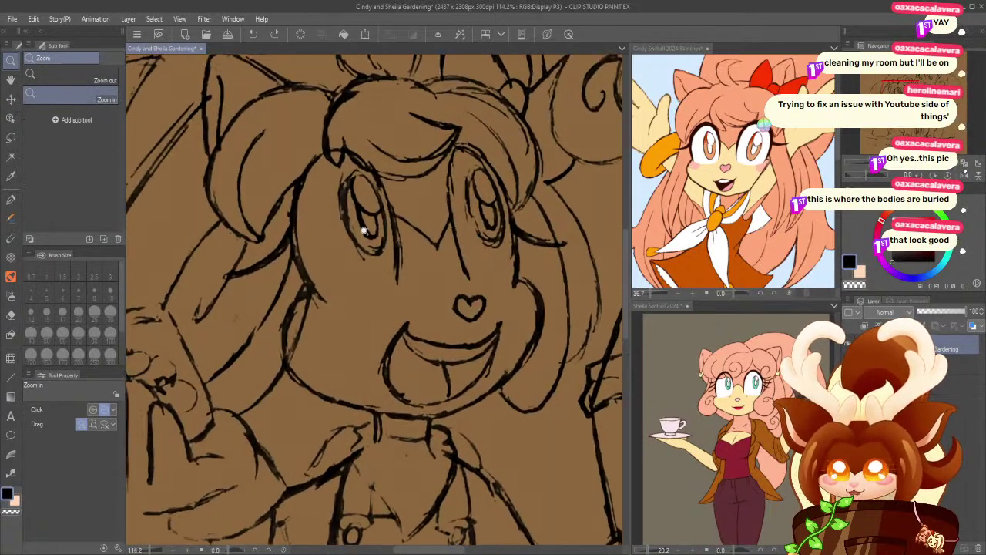
drag(371, 248, 376, 249)
drag(329, 306, 333, 323)
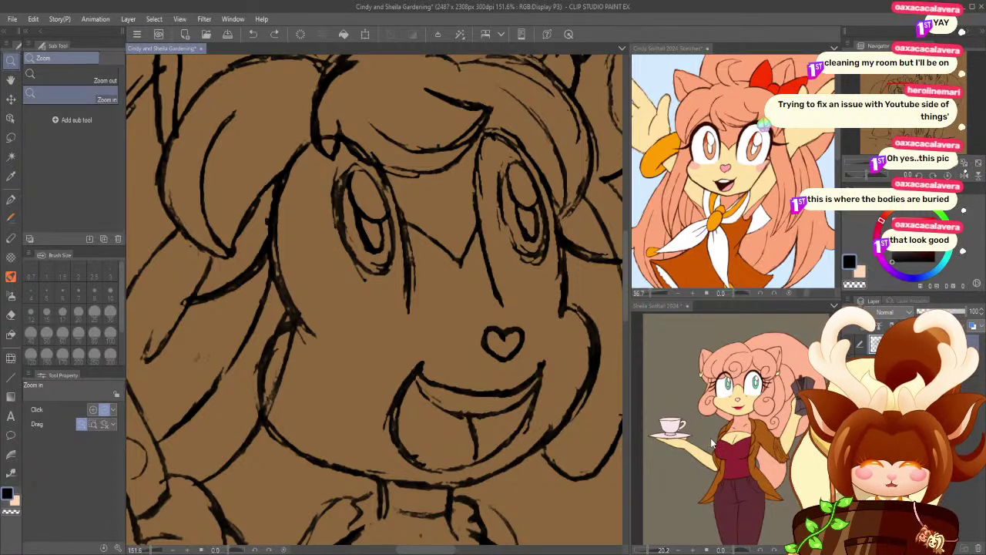
click(11, 315)
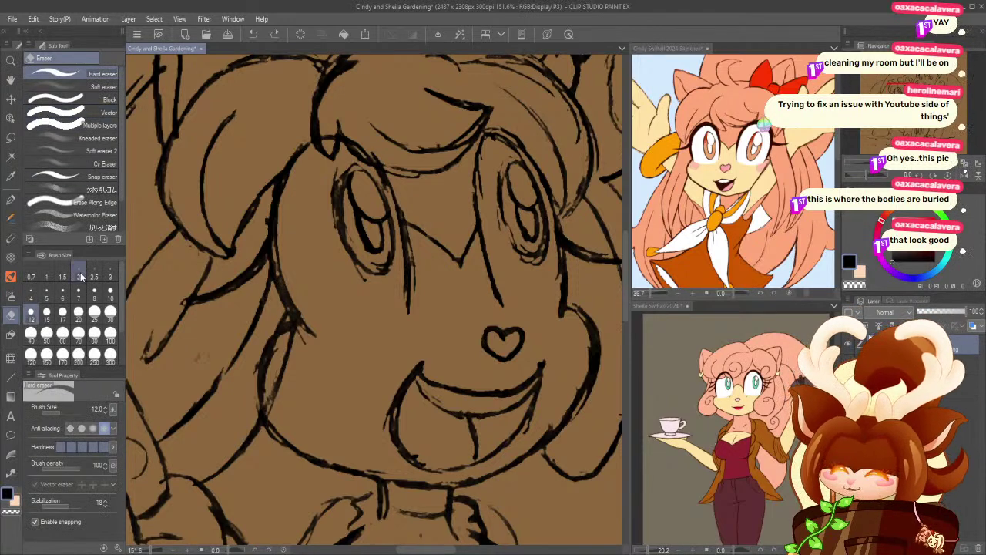
click(47, 311)
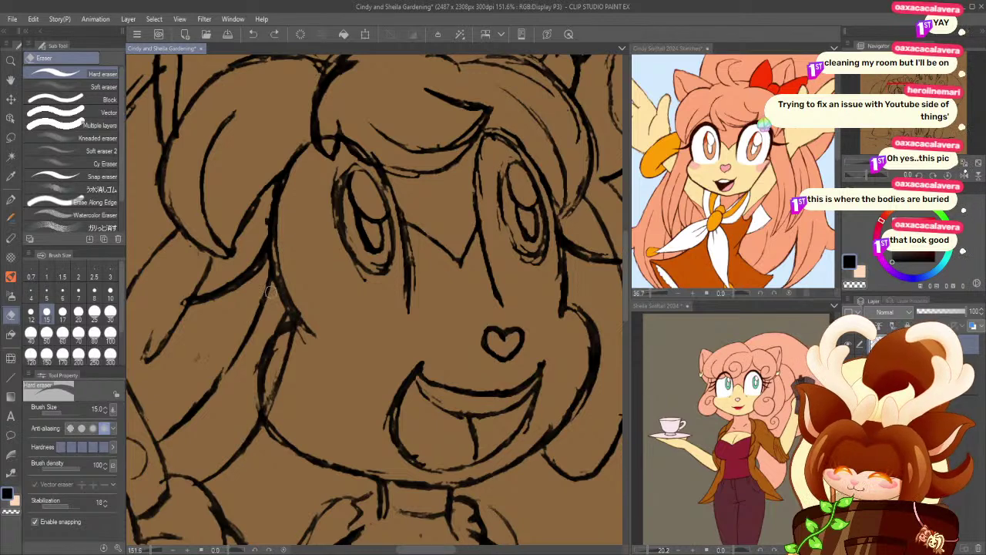
click(8, 200)
drag(274, 226, 297, 316)
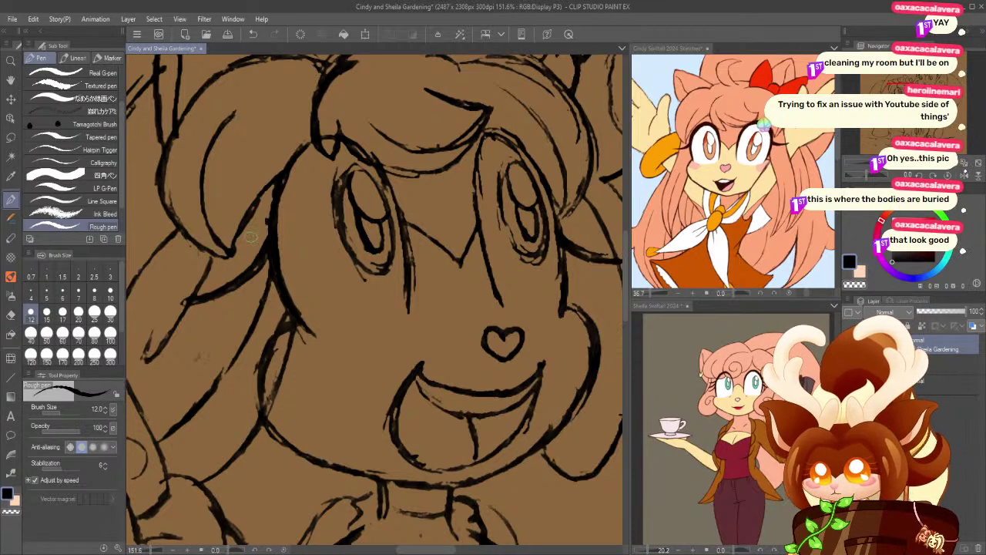
- Bring the whole drawing into view and set the Rough pen's brush size to 15
click(11, 61)
drag(349, 260, 286, 310)
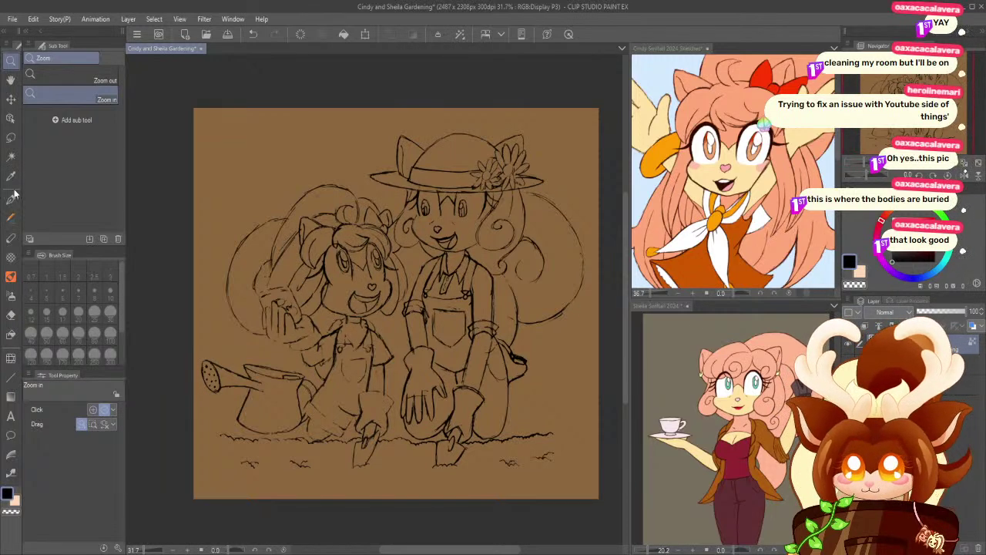
key(p)
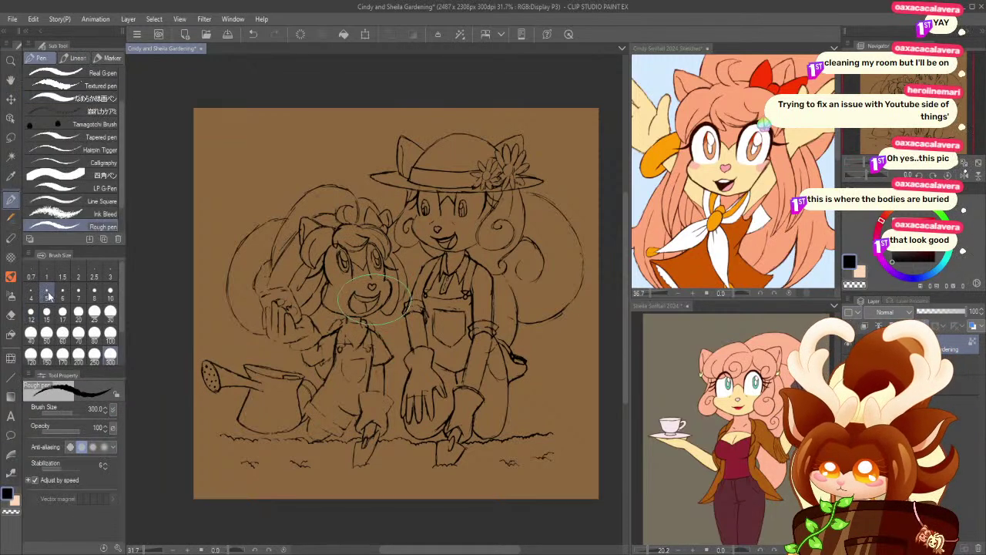
click(46, 312)
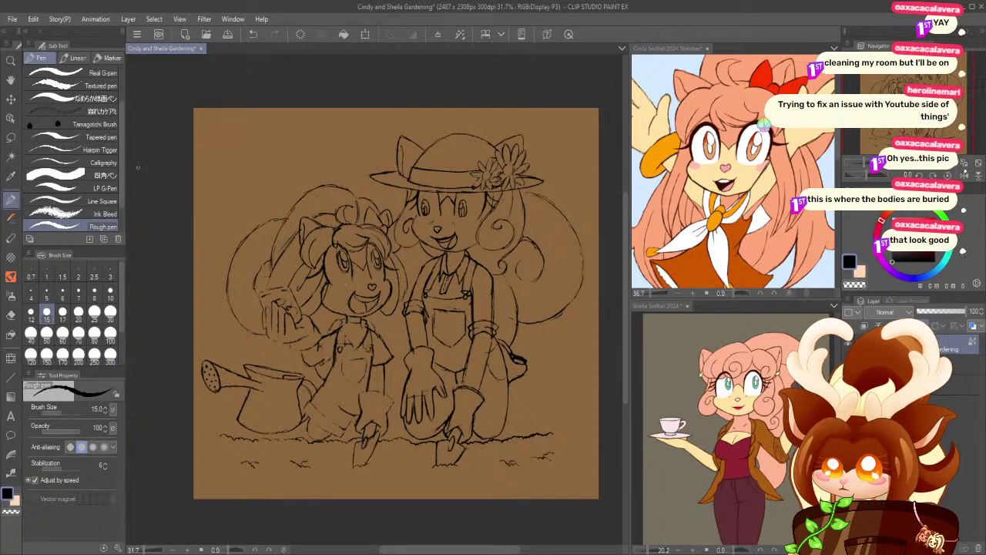
- Browse the other pen brushes and try the G-pen at a brush size of 800
scroll(100, 91, up, 3)
click(100, 87)
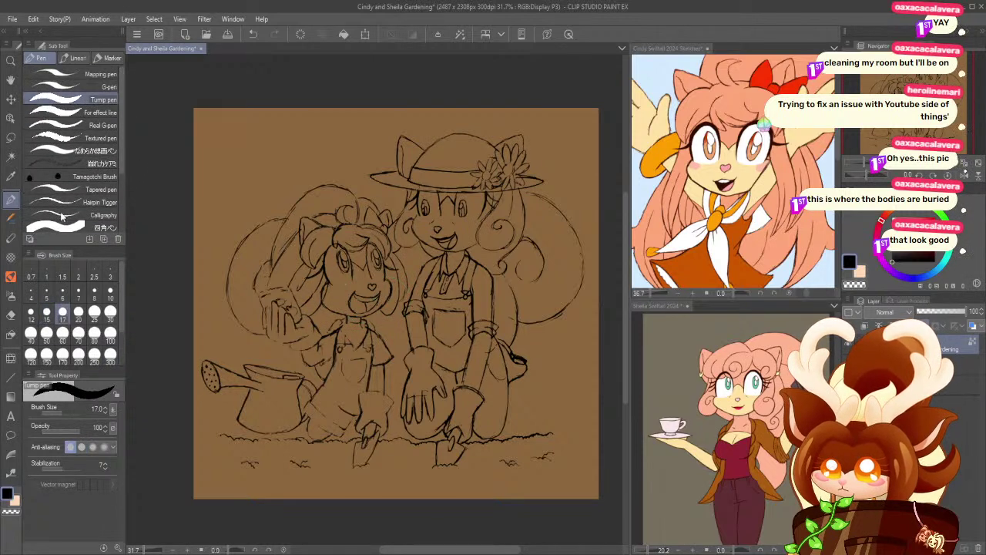
click(110, 356)
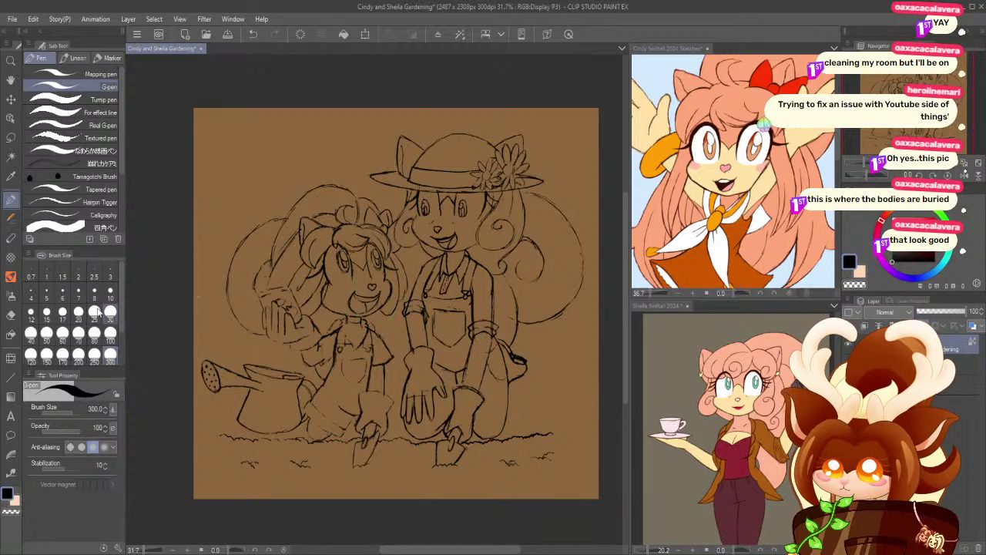
scroll(84, 361, down, 2)
click(94, 333)
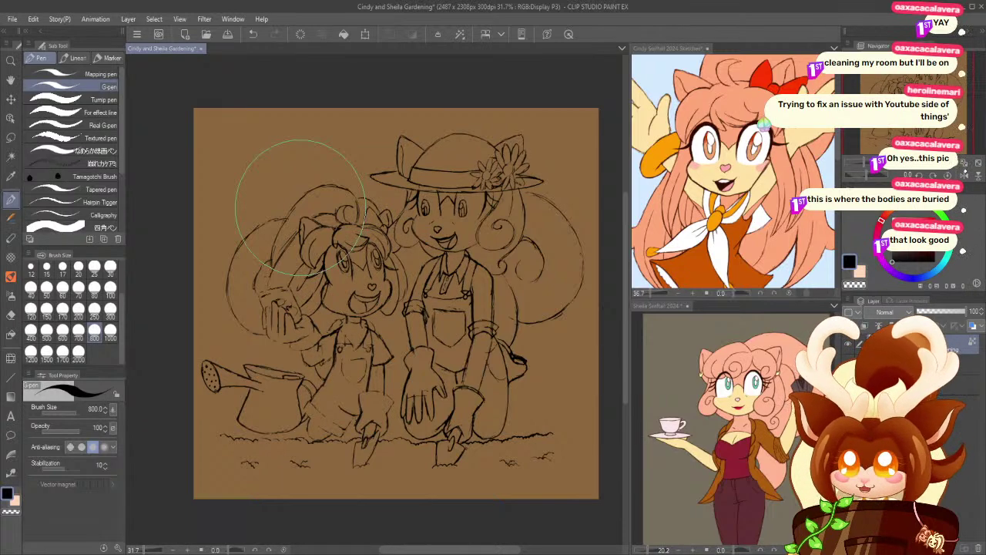
scroll(54, 208, down, 3)
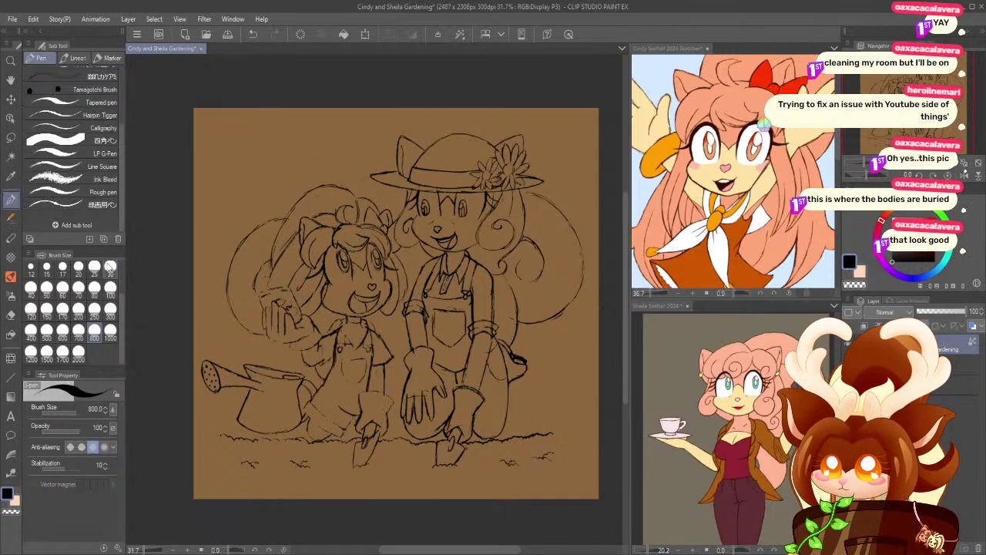
- Erase the stray doubled lines where the smaller character's cheek meets her hair, using the Hard eraser at sizes 60 and 50
click(11, 60)
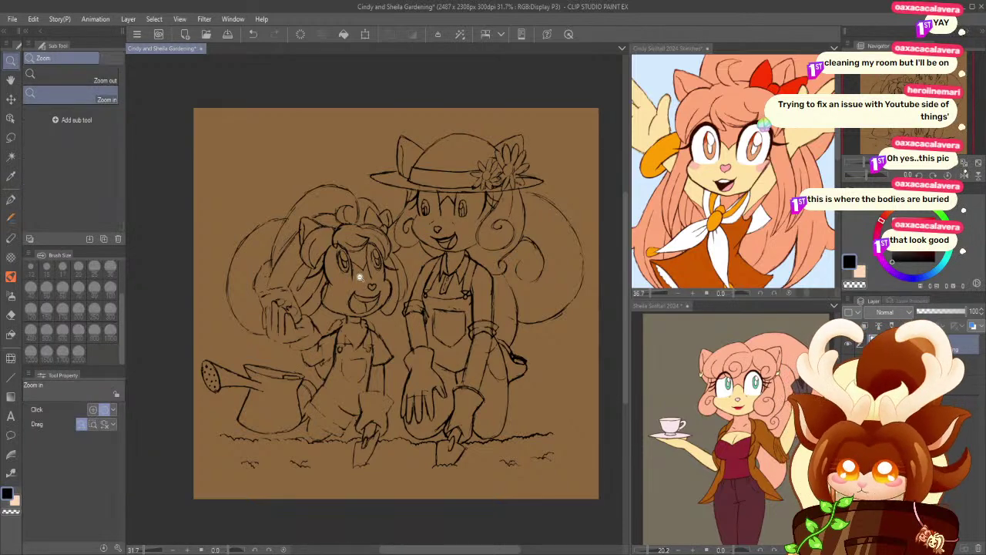
click(355, 276)
click(304, 211)
click(330, 401)
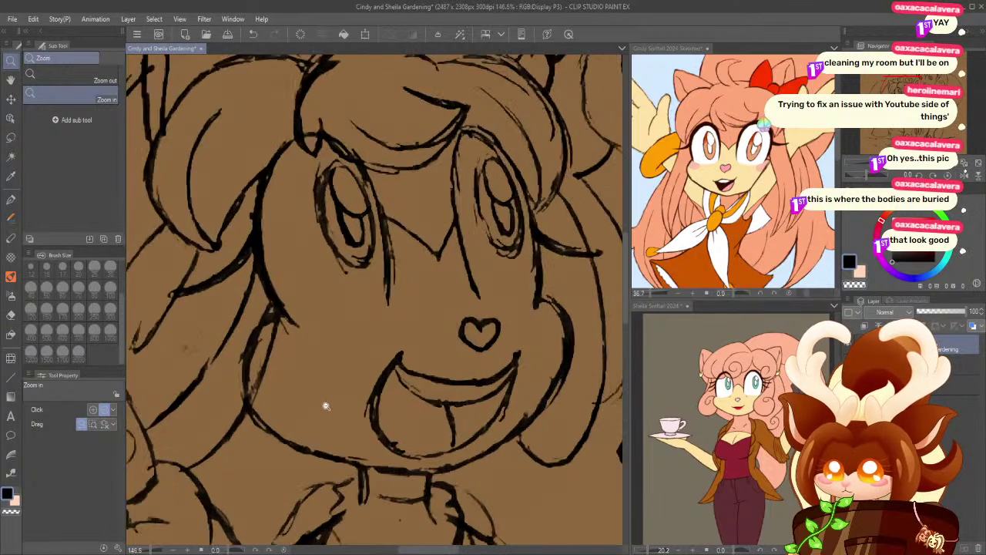
click(10, 314)
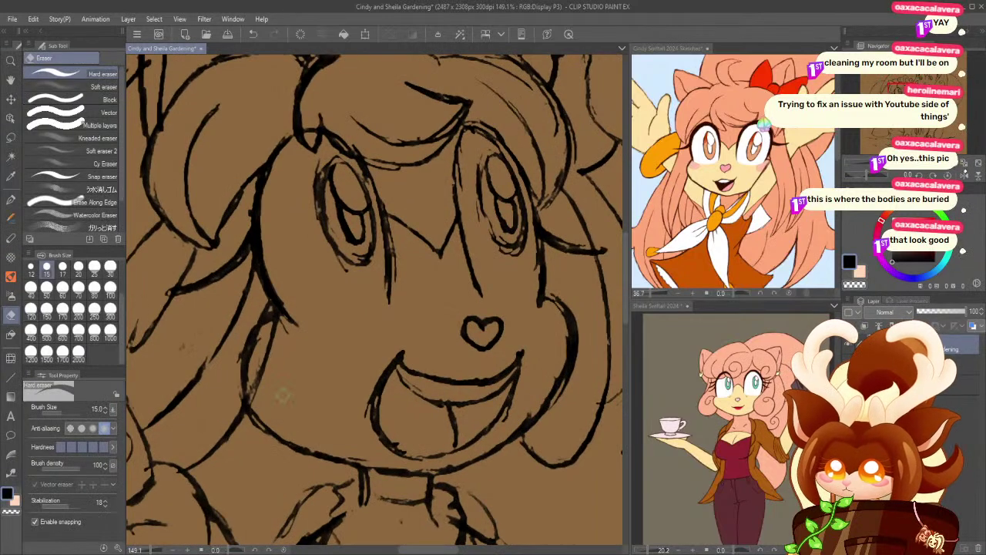
click(10, 60)
drag(259, 302, 179, 276)
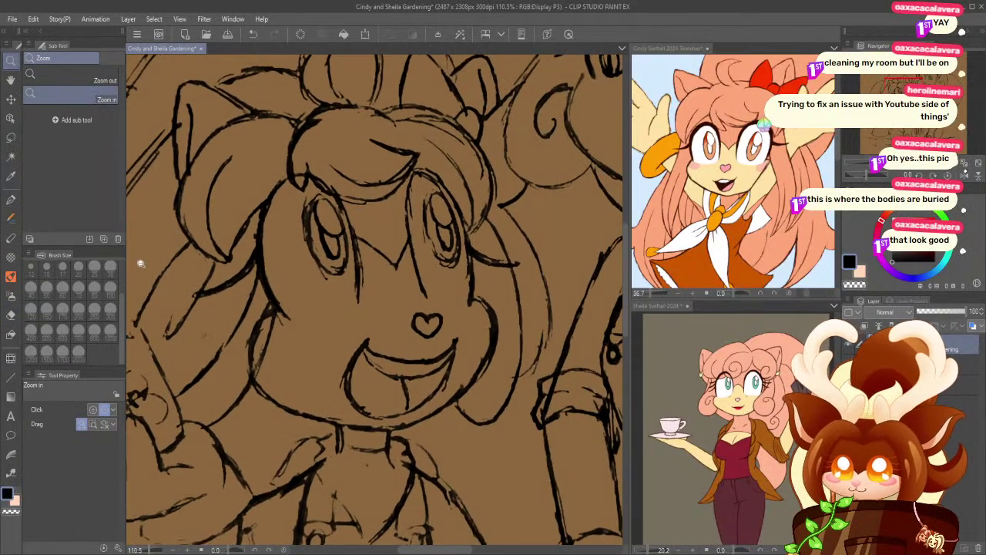
click(11, 315)
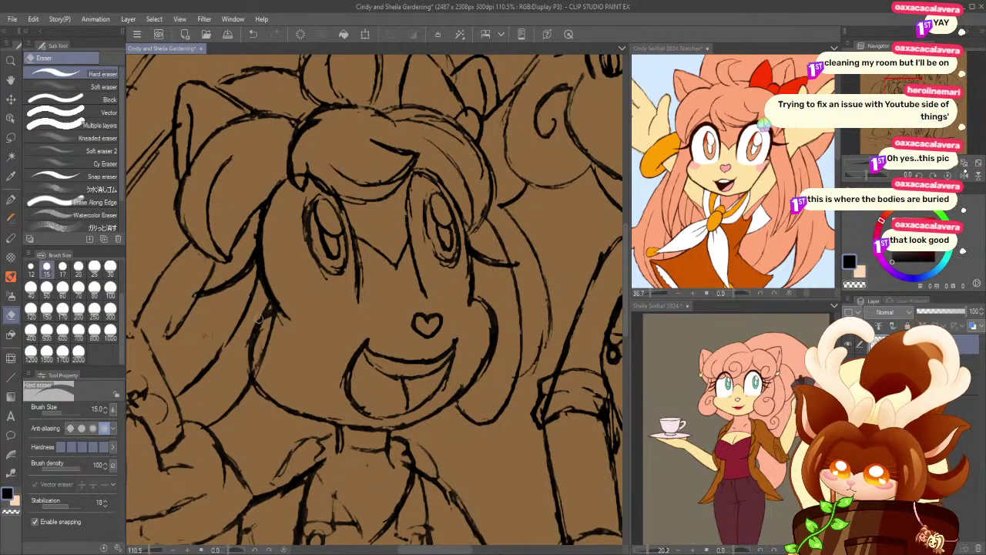
click(62, 286)
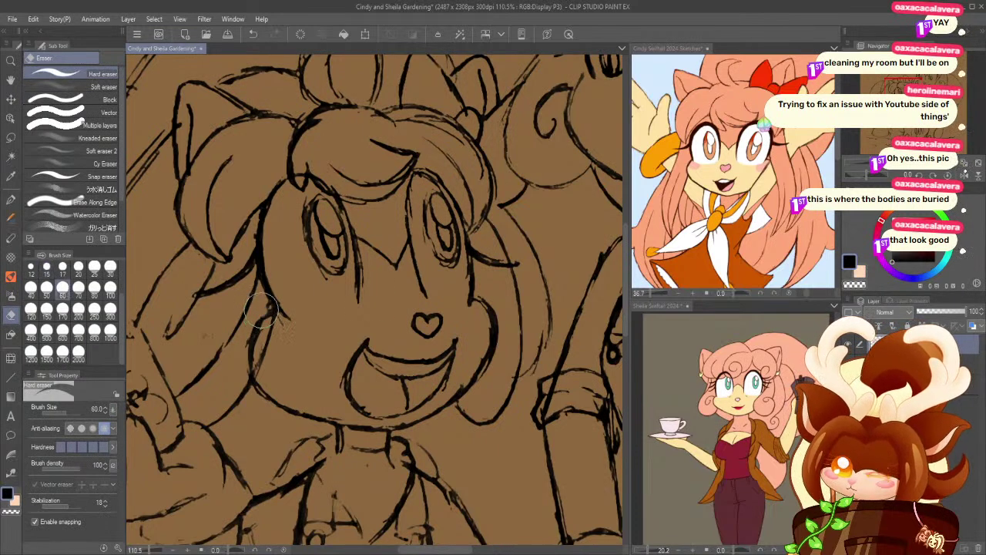
click(46, 286)
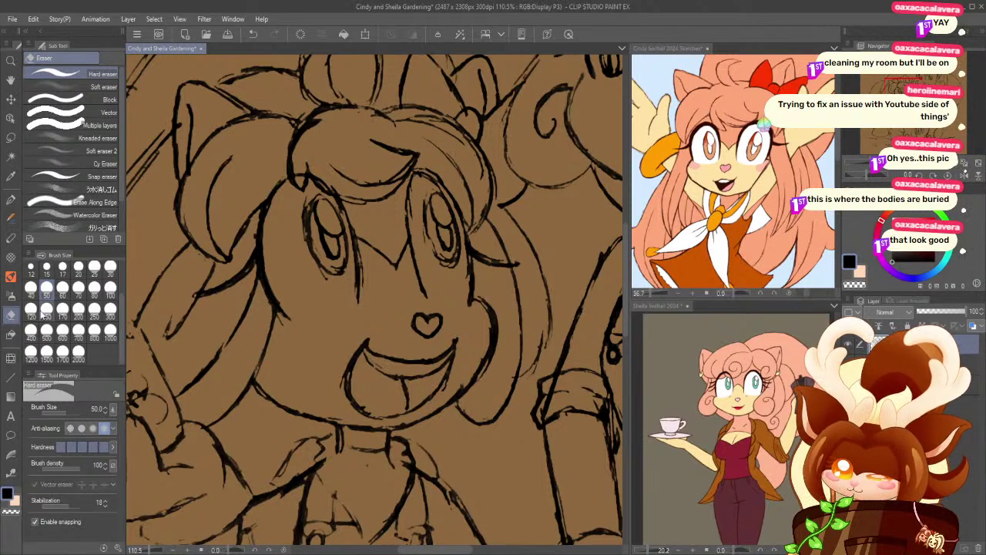
- Clean up the rough sketch marks around the smaller character's eye and fringe with the Hard eraser at size 20
click(79, 267)
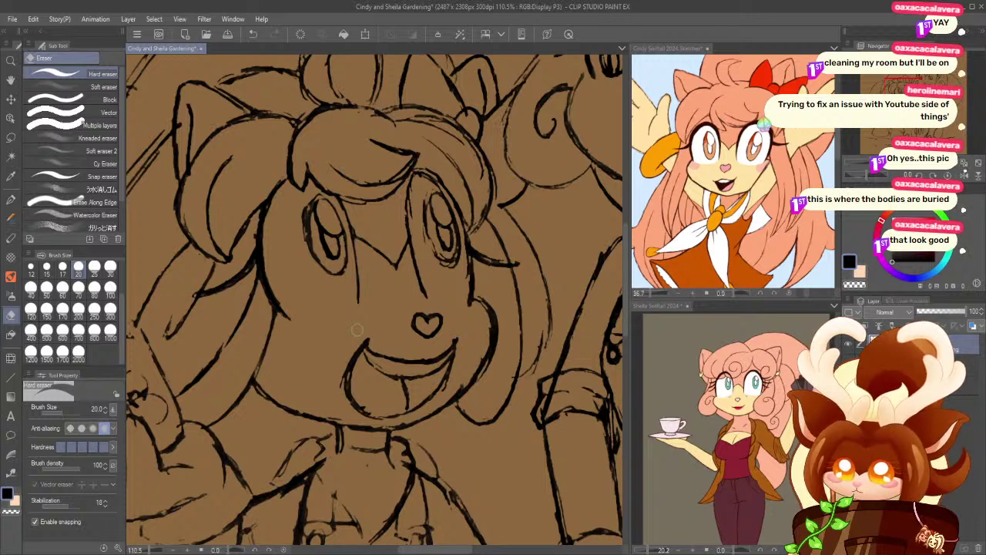
key(ctrl+z)
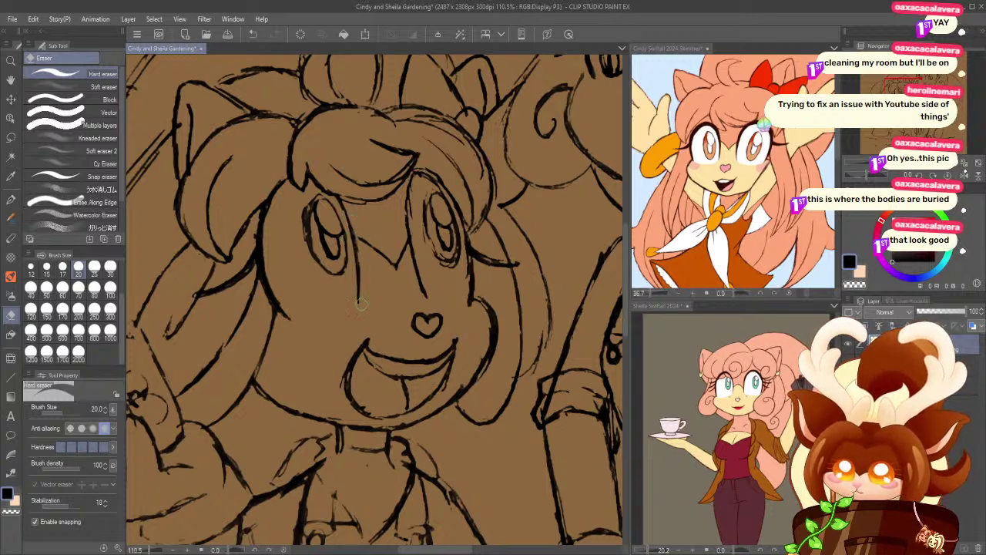
key(ctrl+y)
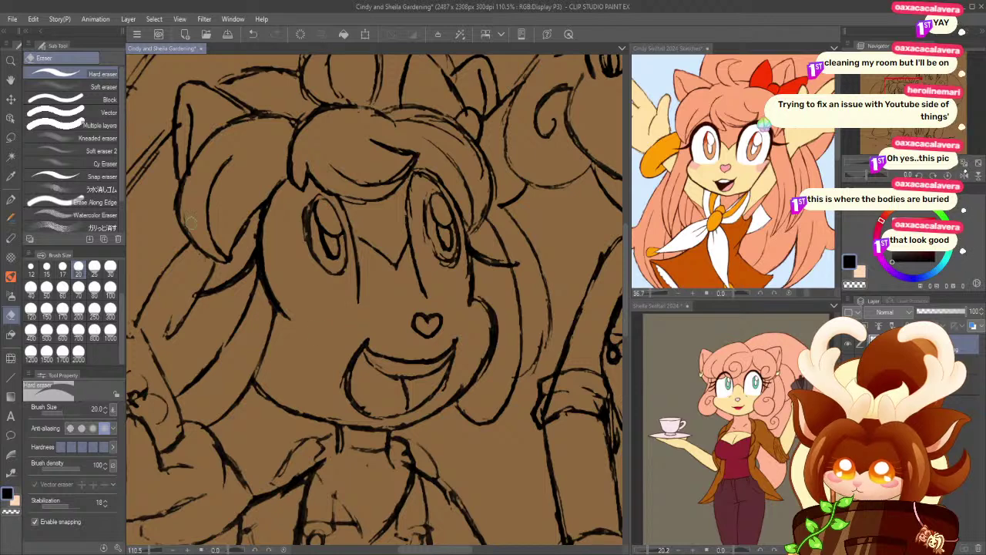
key(p)
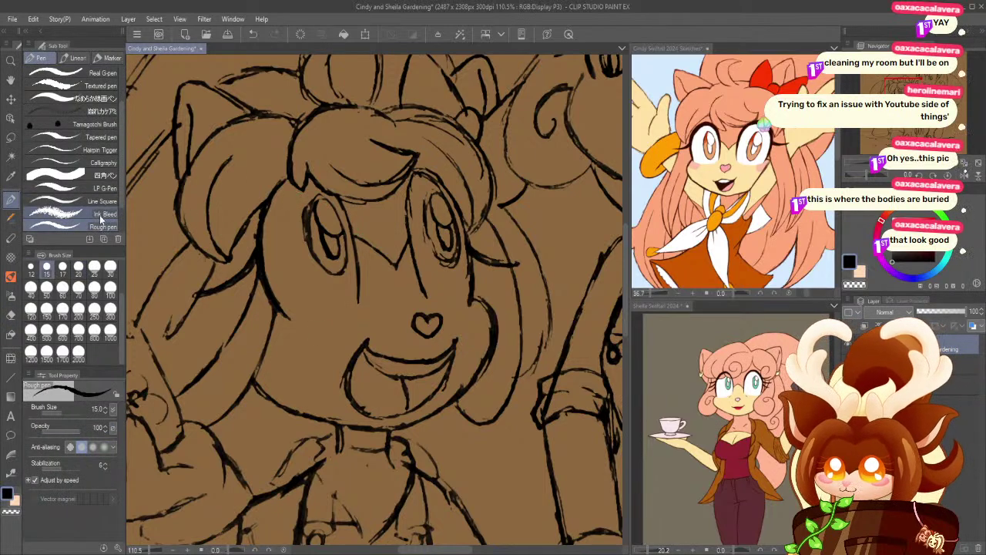
click(11, 316)
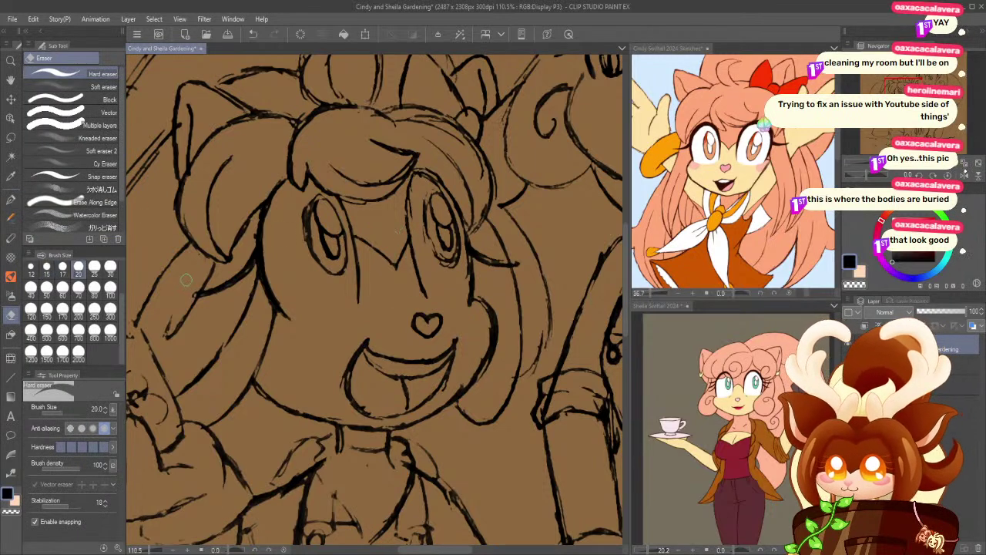
- Reinforce the hair strand beside the smaller character's cheek with the Rough pen at size 15
drag(200, 170, 240, 195)
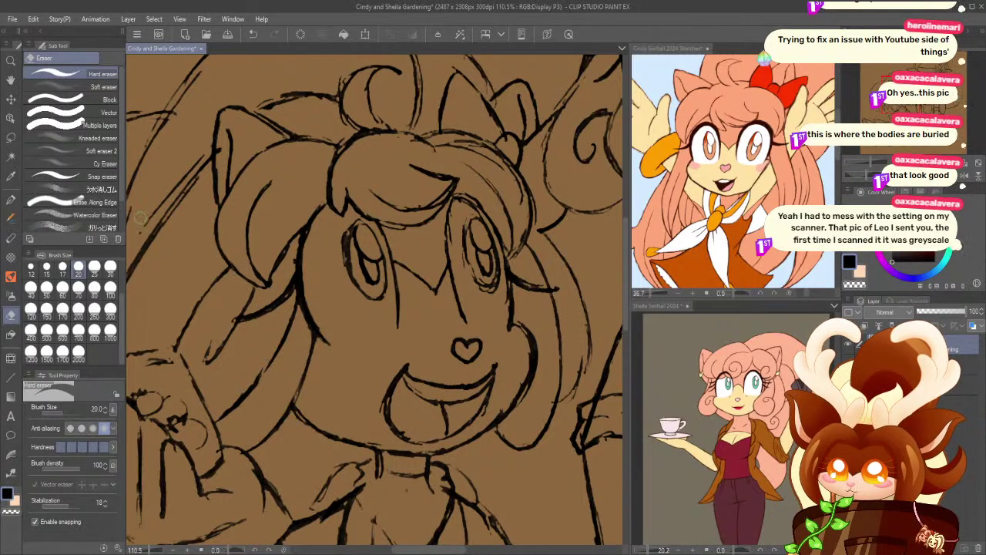
drag(208, 319, 227, 293)
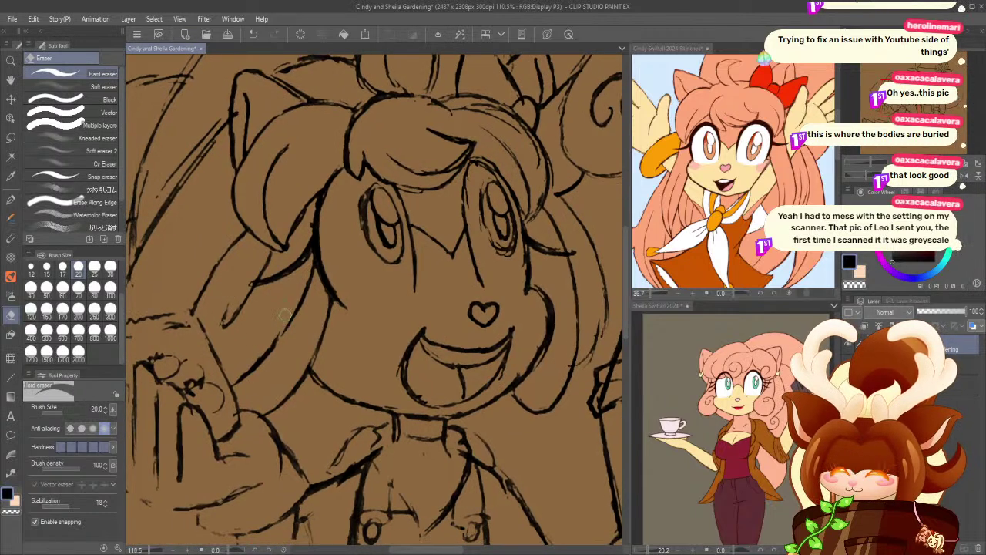
key(p)
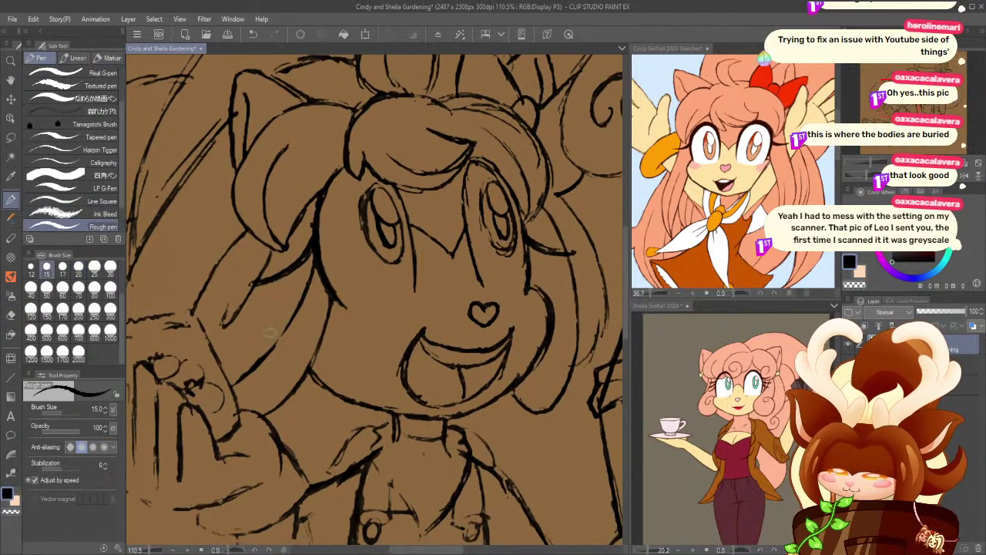
drag(293, 320, 262, 360)
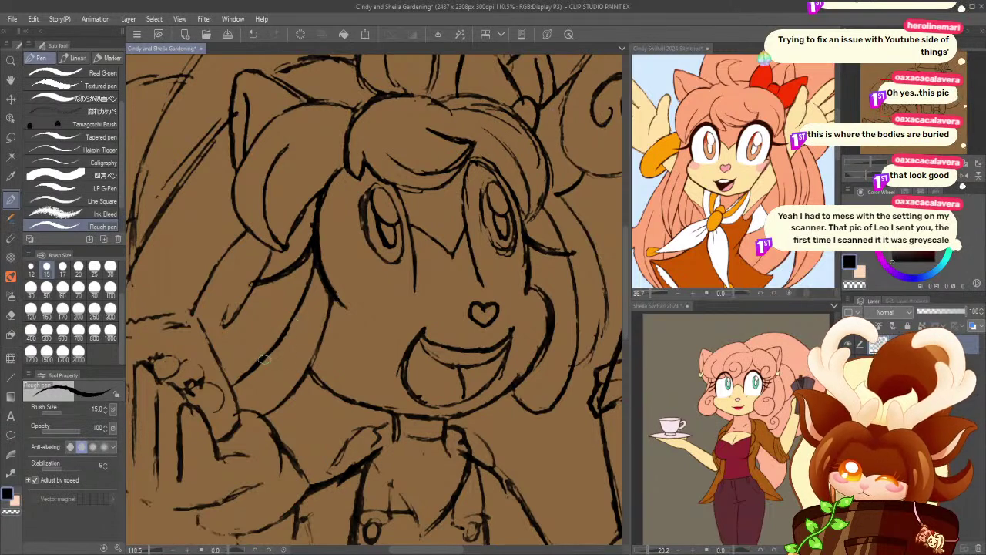
- Erase the stray marks between the smaller character's side hair, fringe and left-hand eye with the Hard eraser at size 20
click(11, 312)
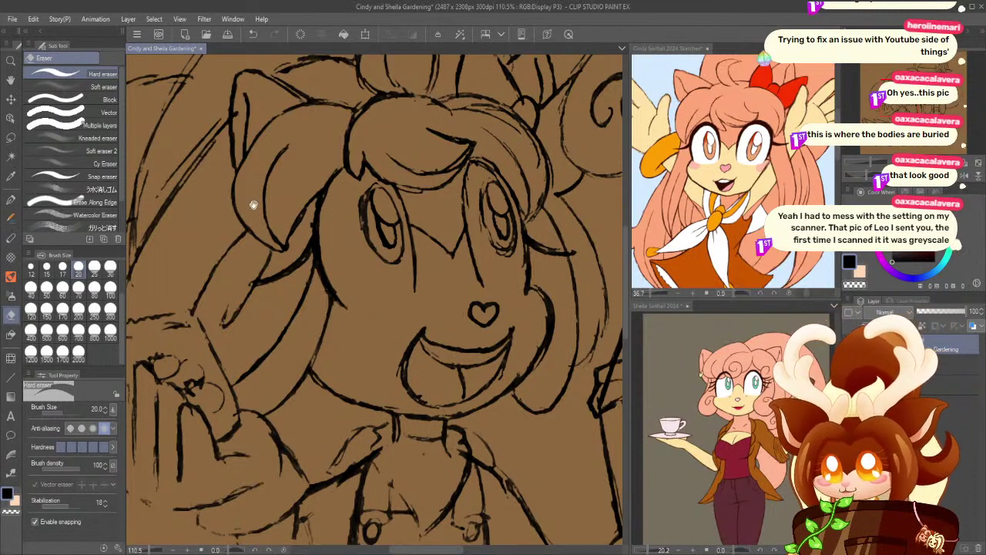
drag(261, 204, 206, 286)
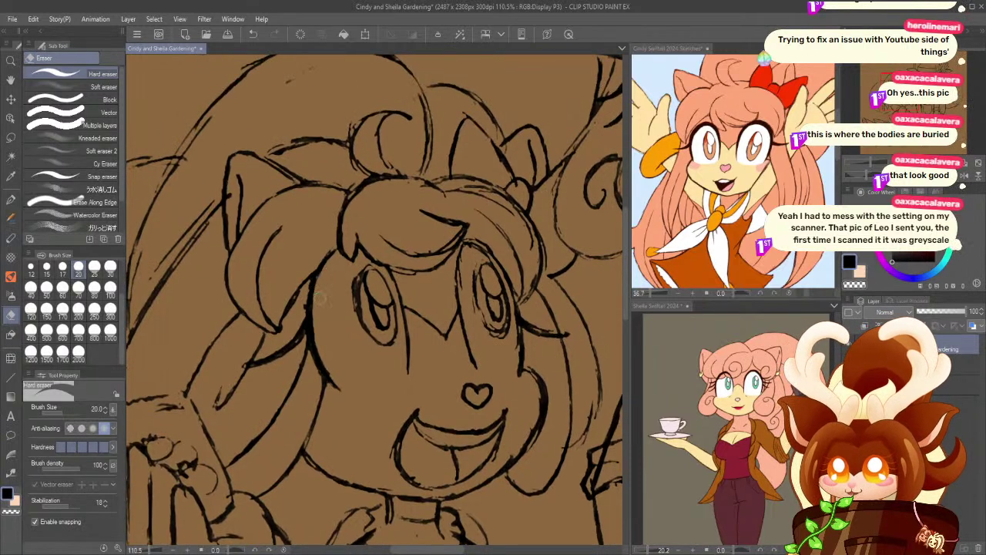
mouse_move(315, 301)
mouse_down()
mouse_move(336, 385)
mouse_move(326, 303)
mouse_move(353, 286)
mouse_move(359, 314)
mouse_up()
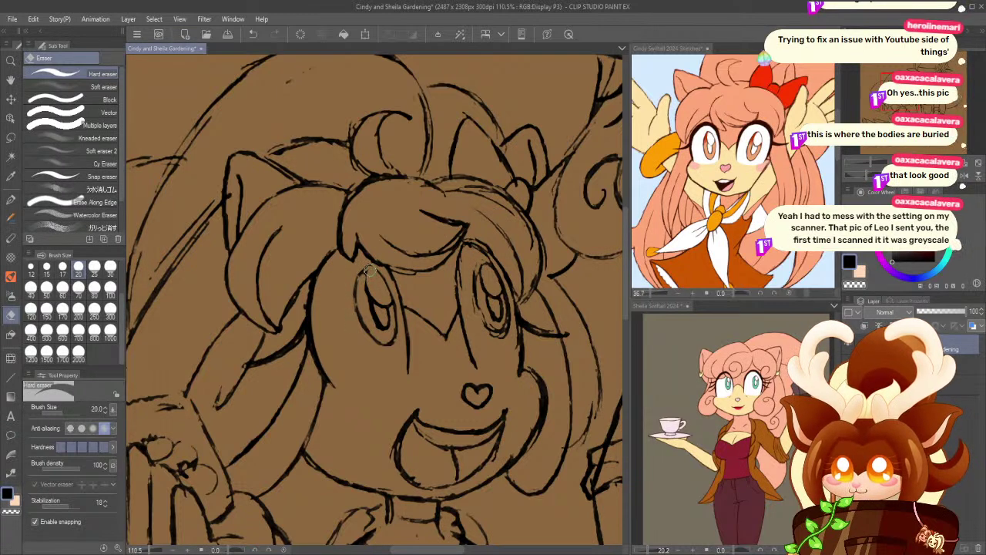
- Reinforce the lower edge of the smaller character's fringe above the left-hand eye with the Rough pen at size 5
click(11, 198)
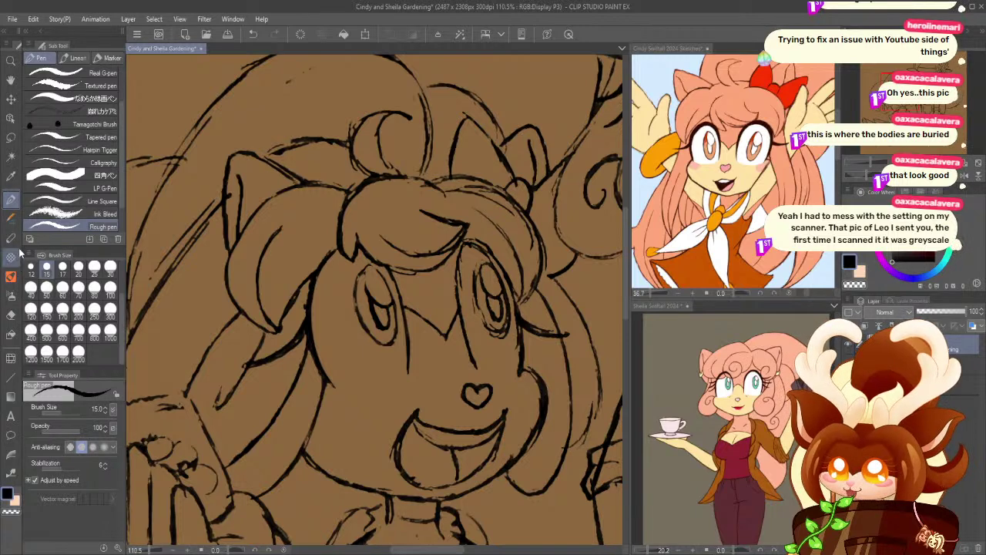
scroll(111, 328, up, 2)
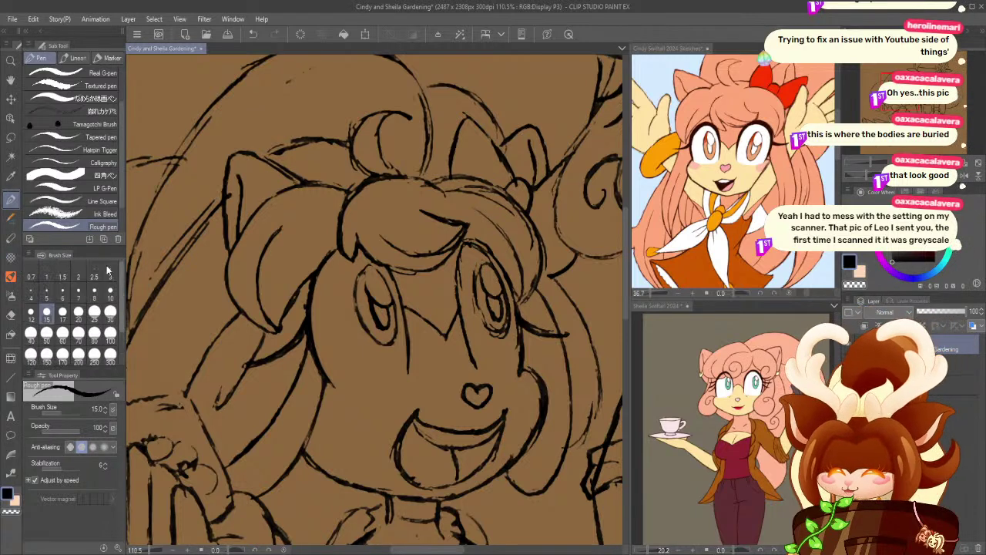
click(79, 296)
click(46, 296)
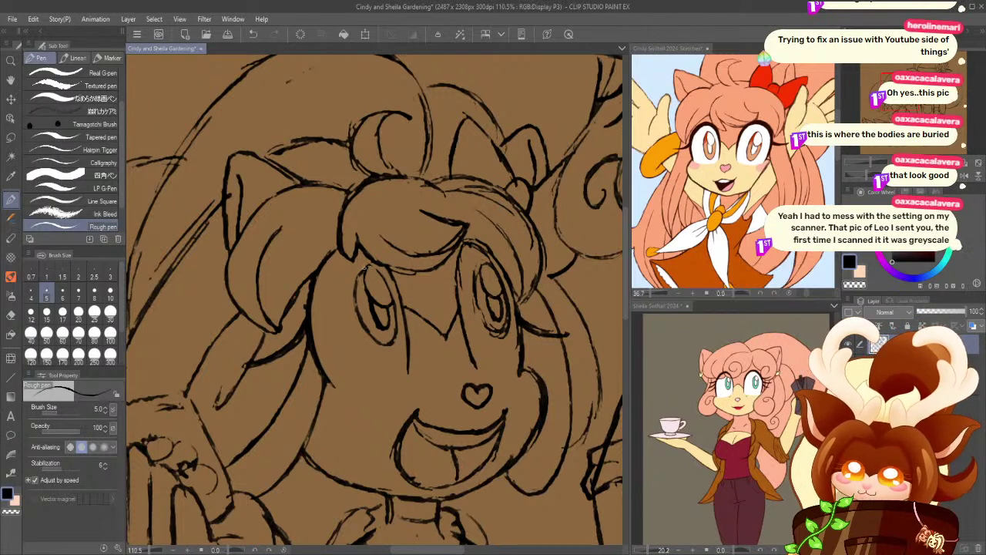
key(ctrl+z)
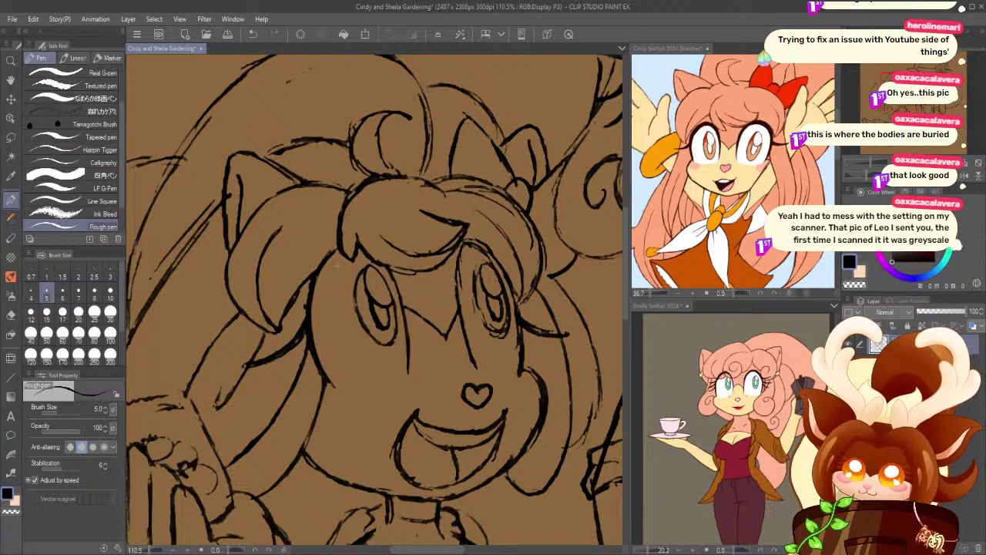
drag(241, 335, 153, 300)
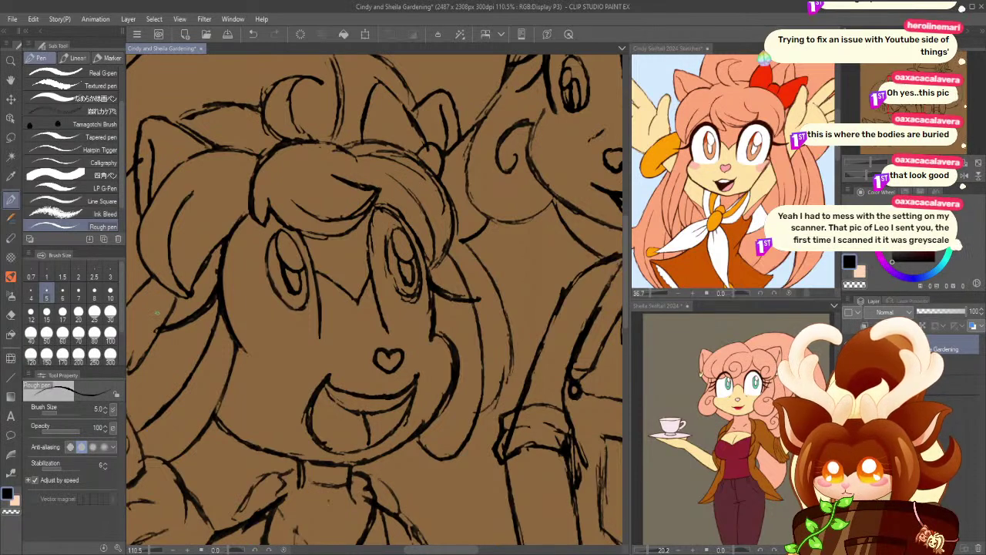
drag(294, 230, 345, 236)
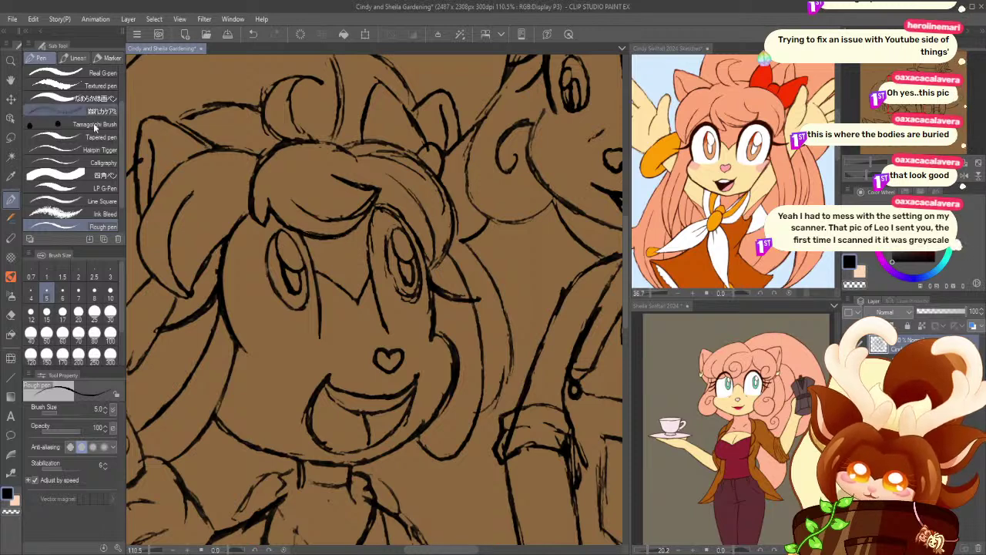
- Trim the rough edges of the smaller character's fringe with the Hard eraser at size 8
click(11, 314)
mouse_move(325, 233)
mouse_down()
mouse_move(339, 234)
mouse_move(284, 218)
mouse_up()
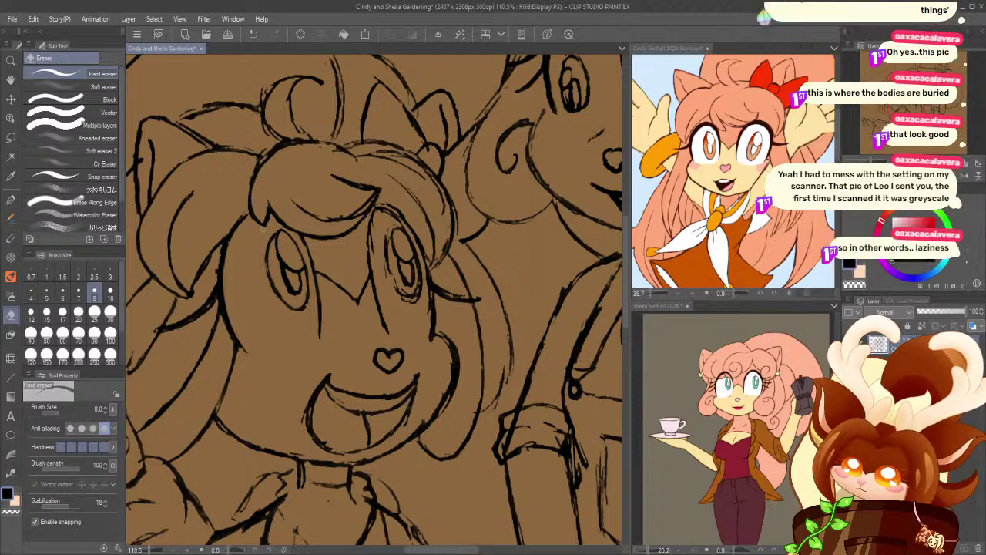
mouse_move(375, 192)
mouse_down()
mouse_move(358, 210)
mouse_move(374, 191)
mouse_move(351, 176)
mouse_up()
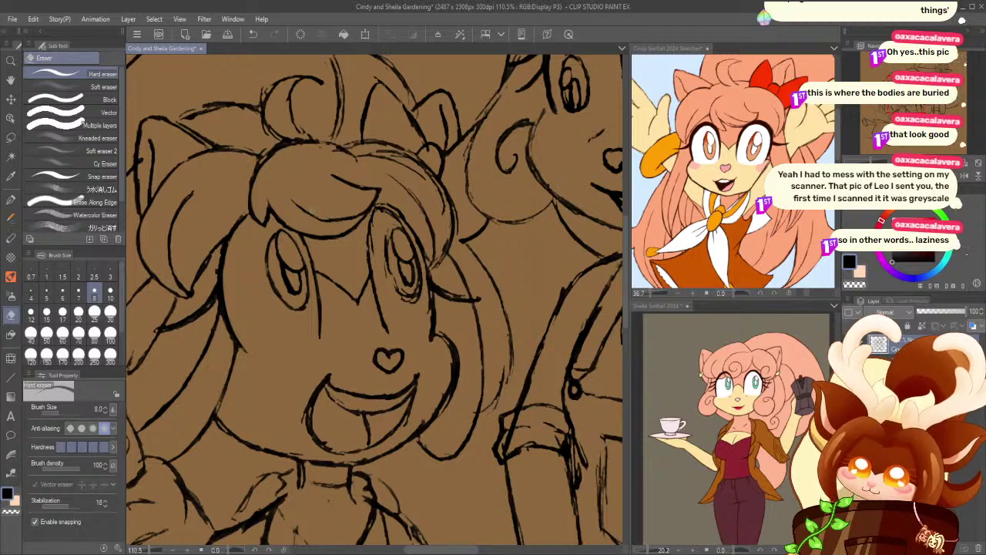
- Thin the doubled outline on the left side of the smaller character's open mouth with the Hard eraser at sizes 8 and 17
drag(324, 387, 312, 408)
key(ctrl+z)
key(ctrl+z)
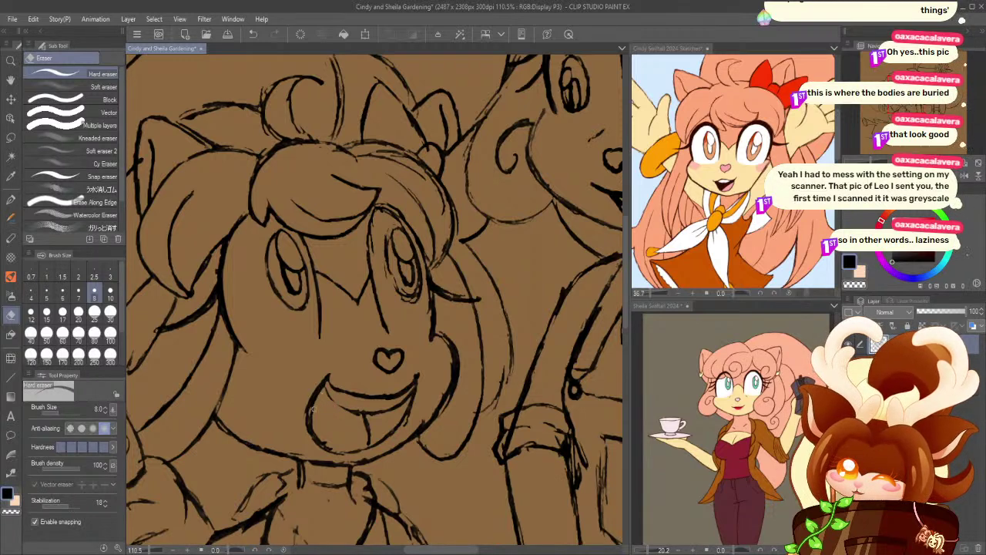
drag(321, 394, 312, 421)
click(62, 313)
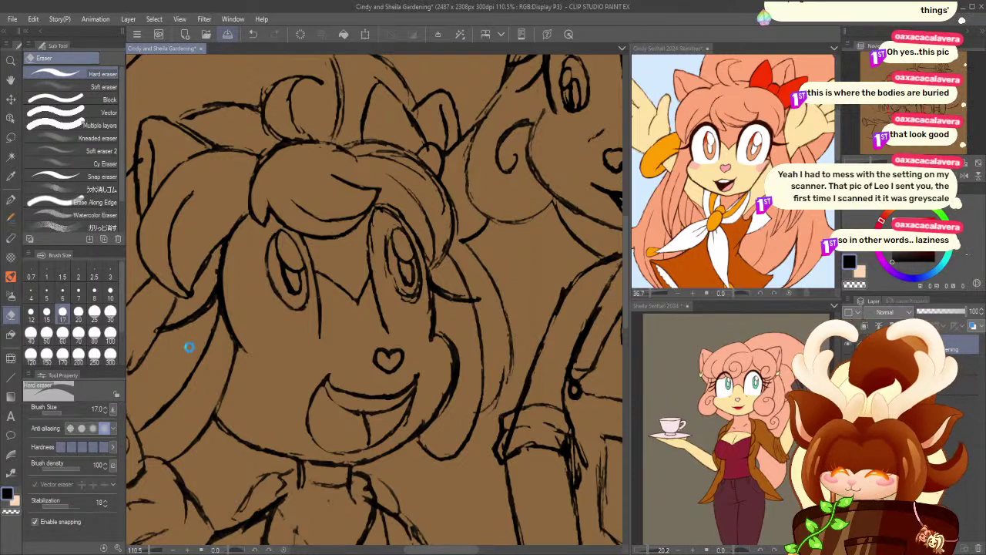
- Redraw the left and lower outline of the smaller character's mouth with the Rough pen at size 5, undoing unwanted strokes
click(11, 200)
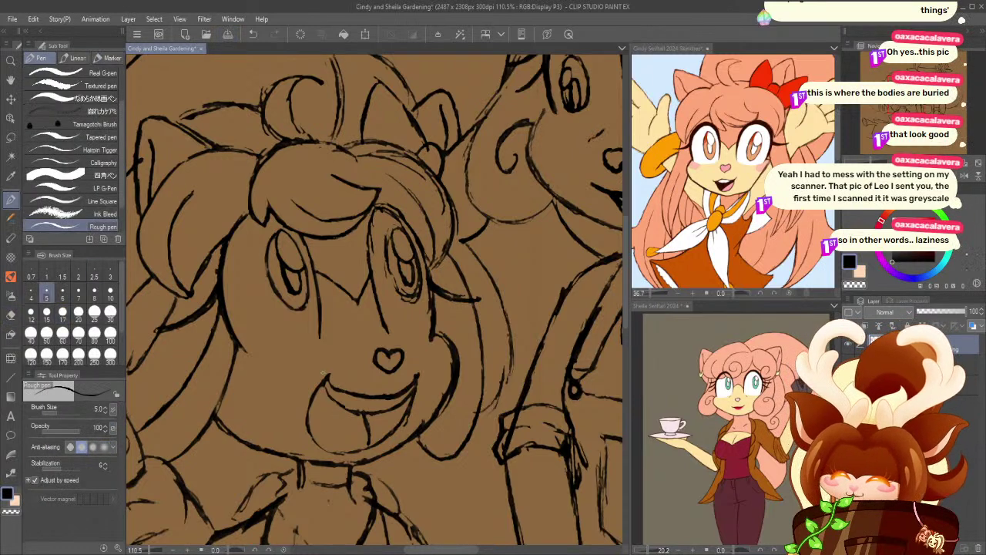
key(ctrl+z)
drag(348, 410, 327, 392)
key(ctrl+z)
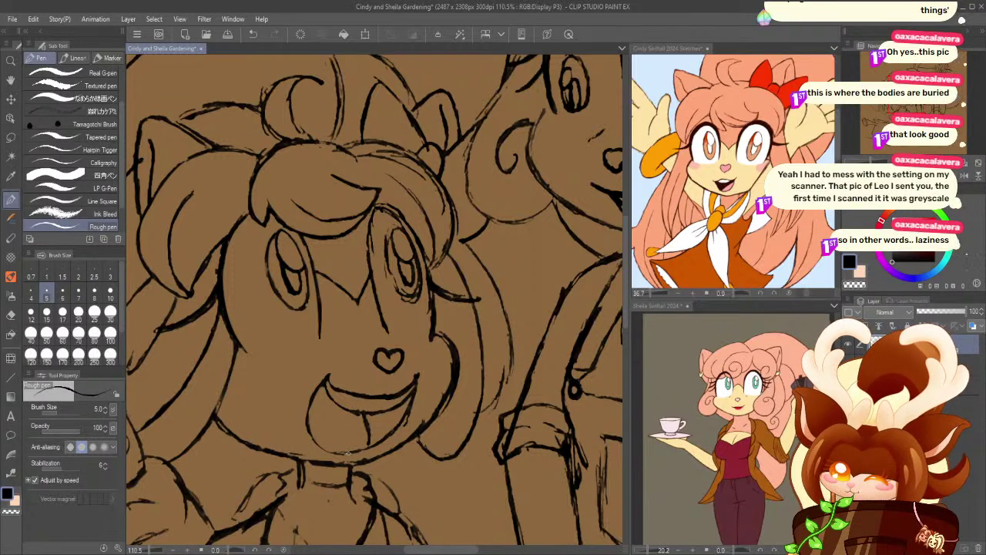
key(ctrl+z)
drag(344, 454, 316, 446)
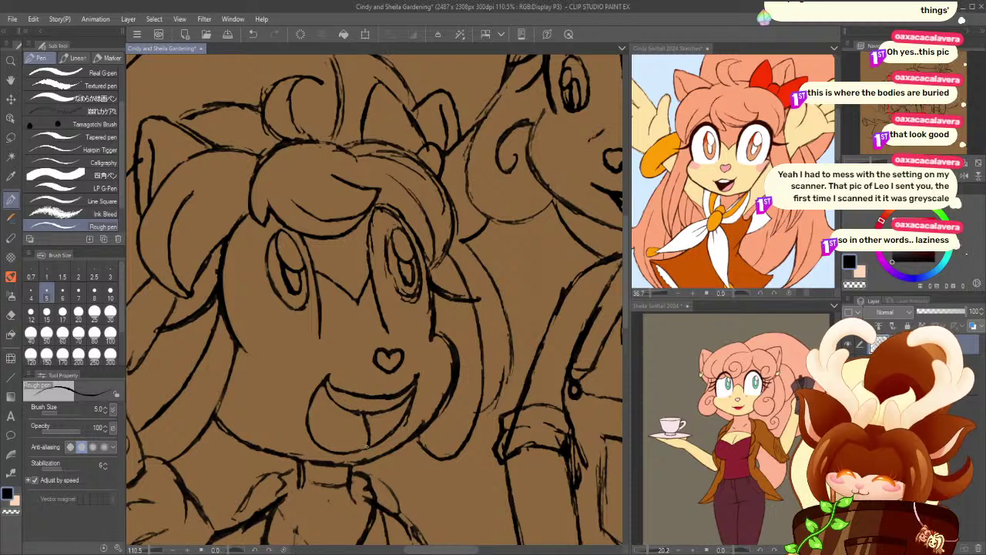
- Erase the doubled sketch lines around the smaller character's right-hand iris with the Hard eraser at sizes 17 and 10
key(e)
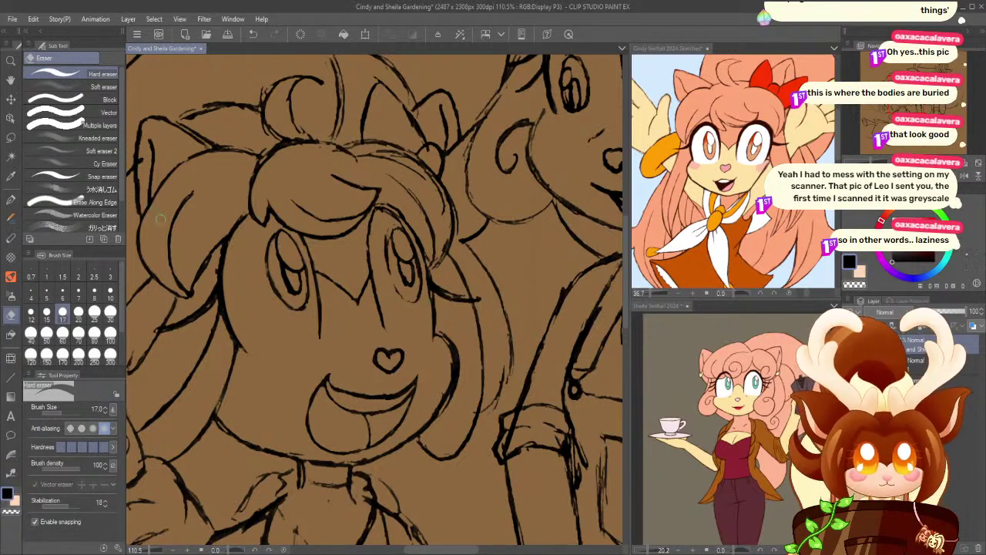
click(11, 61)
drag(421, 245, 478, 256)
click(11, 315)
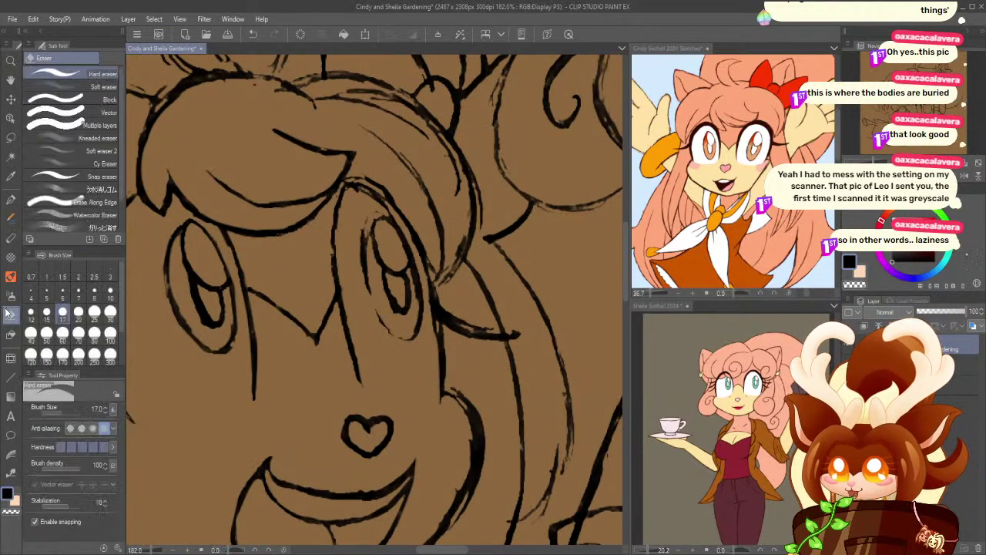
click(109, 297)
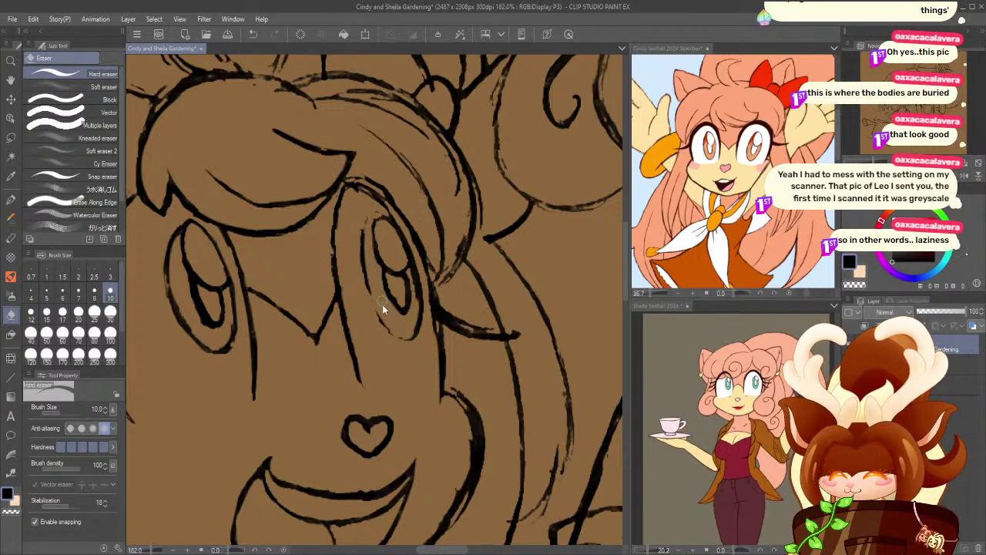
- Redraw the right-hand iris outline with the Rough pen at size 5 and tidy its inner lines with the Hard eraser at sizes 10 and 5
click(11, 199)
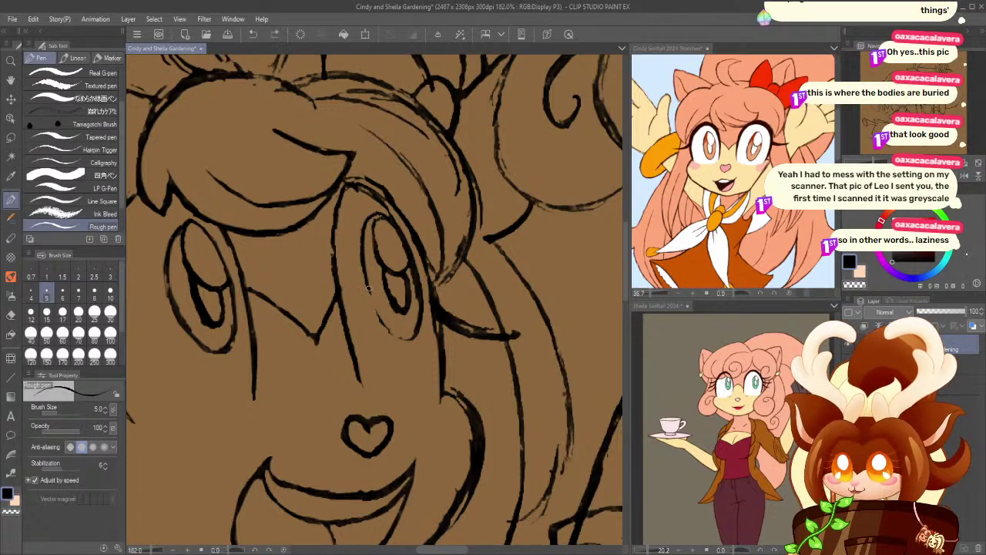
key(ctrl+z)
mouse_move(368, 288)
mouse_down()
mouse_move(381, 320)
mouse_move(411, 334)
mouse_up()
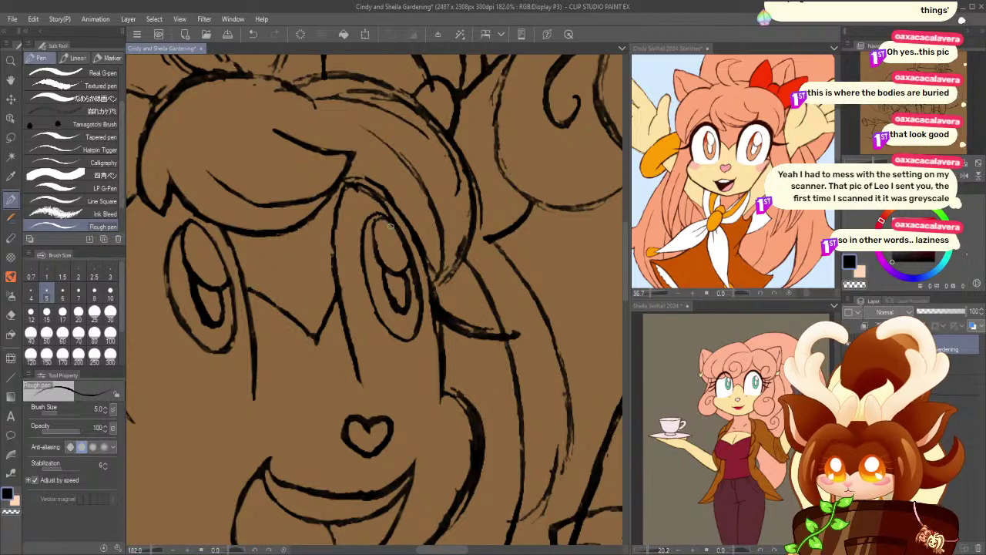
key(e)
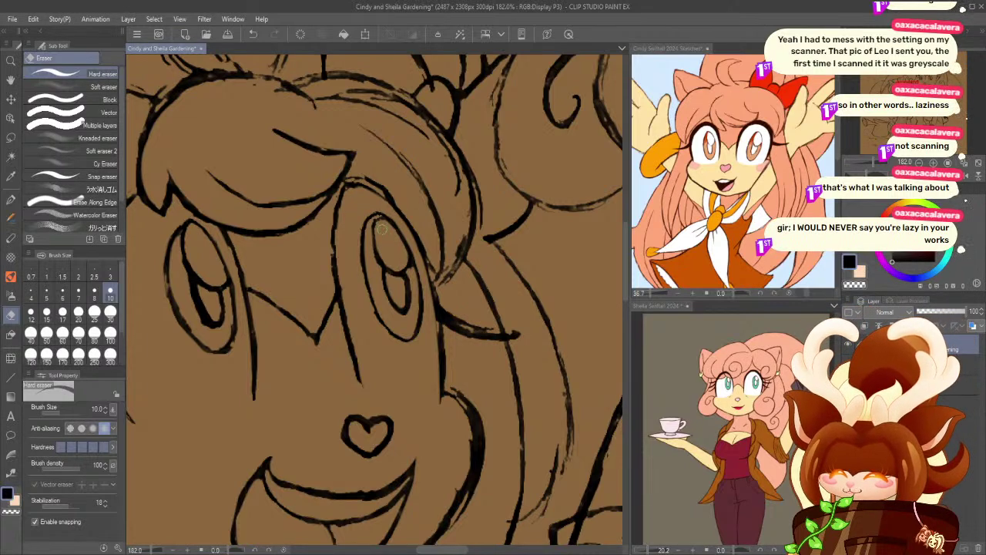
click(47, 296)
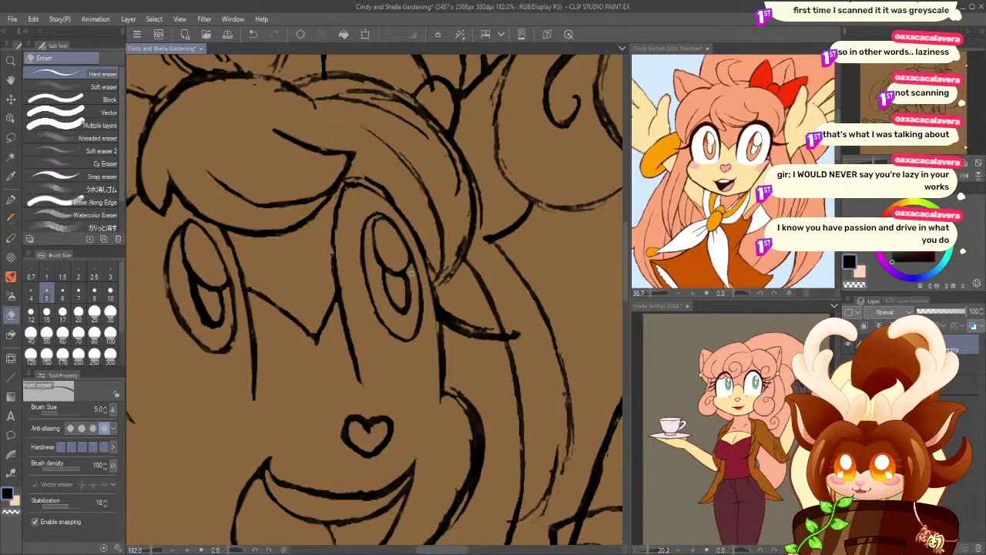
- Reinforce the outer contour and upper lid of the smaller character's right-hand eye with the Rough pen at size 5
click(10, 199)
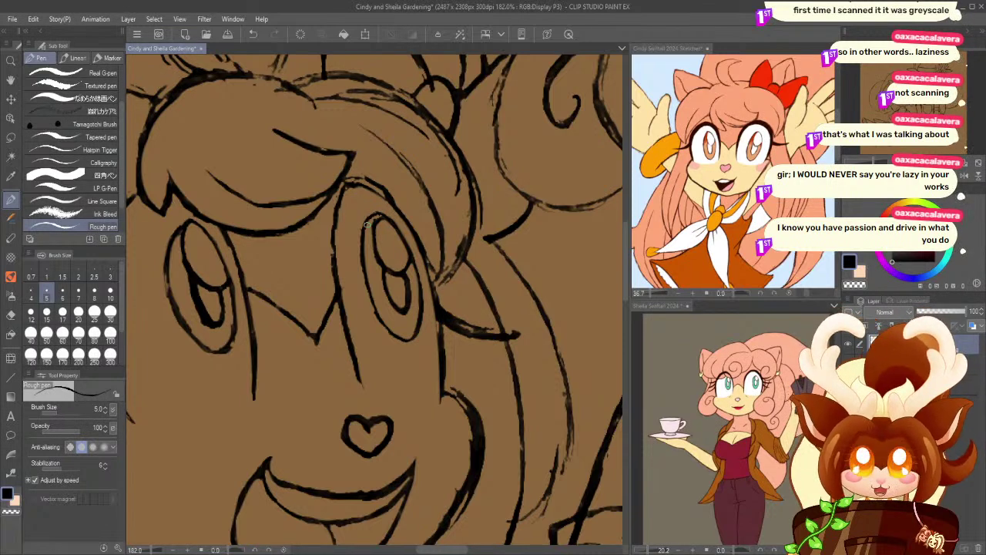
drag(349, 188, 343, 199)
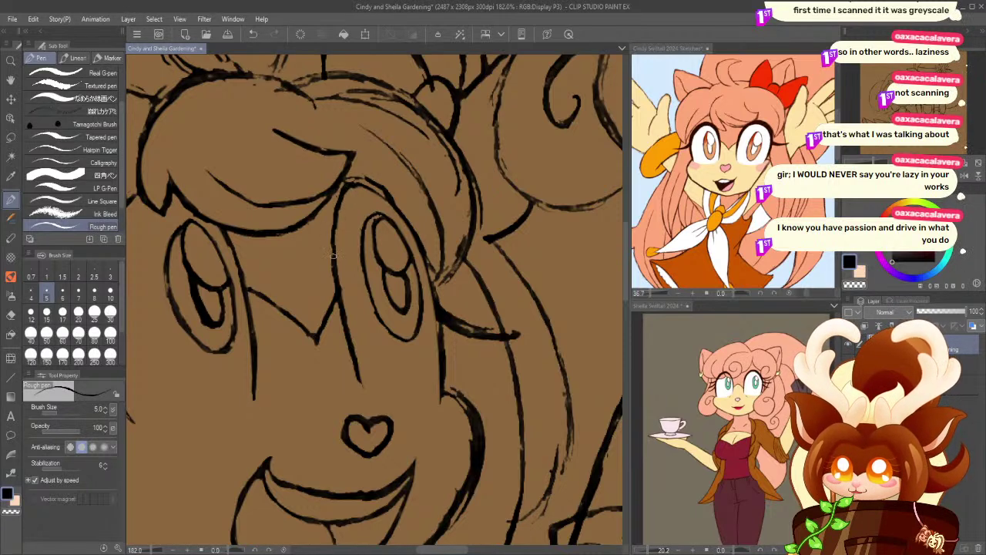
drag(334, 220, 333, 255)
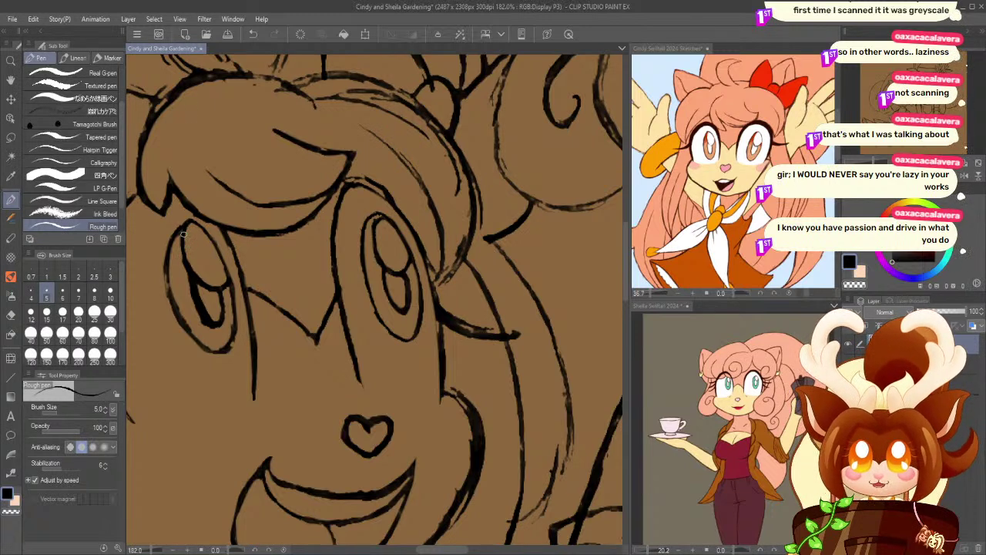
mouse_move(349, 187)
mouse_down()
mouse_move(405, 223)
mouse_move(384, 198)
mouse_move(406, 220)
mouse_move(397, 206)
mouse_move(432, 277)
mouse_up()
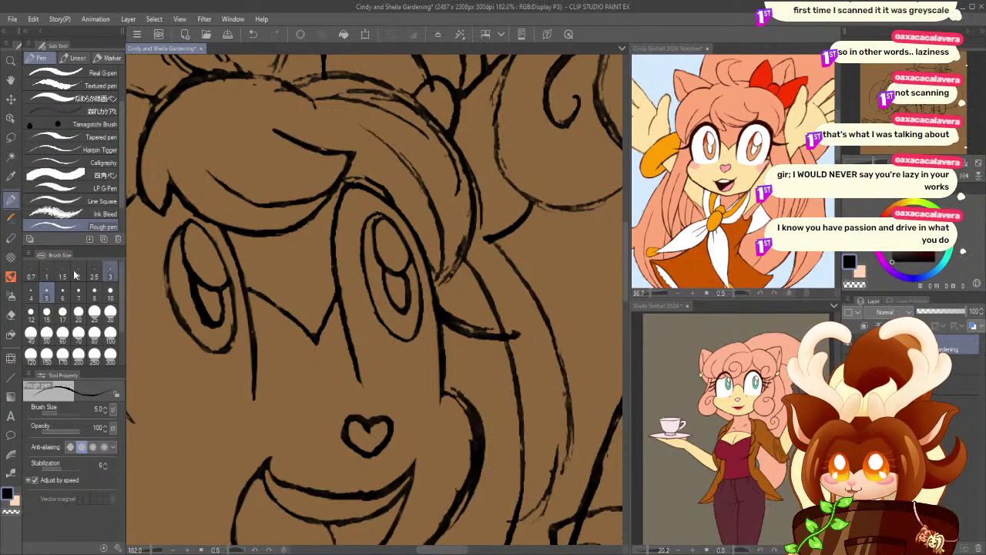
- Trim the rough edges of the right-hand eyelashes with the Hard eraser at size 5, undoing the last strokes
click(10, 317)
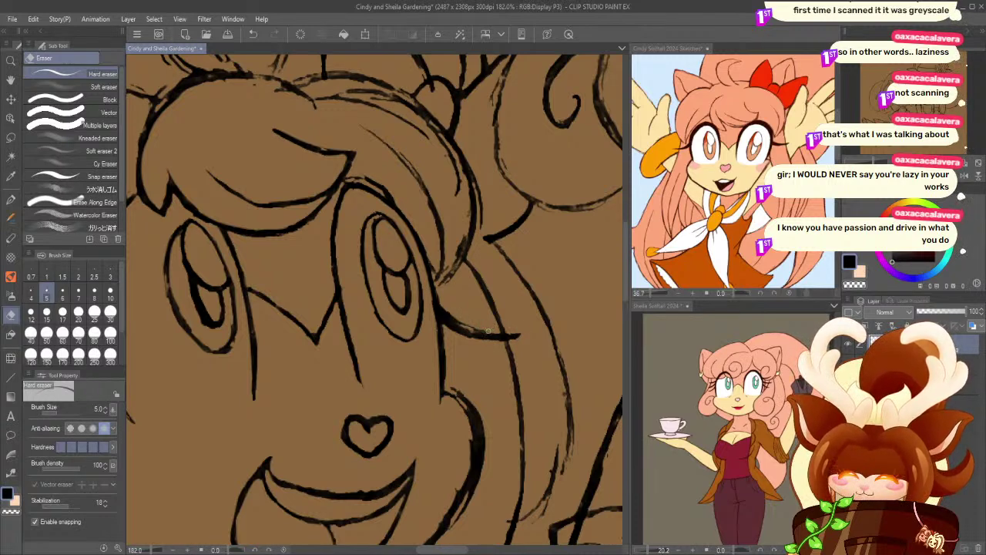
drag(451, 314, 467, 324)
key(ctrl+z)
key(ctrl+z)
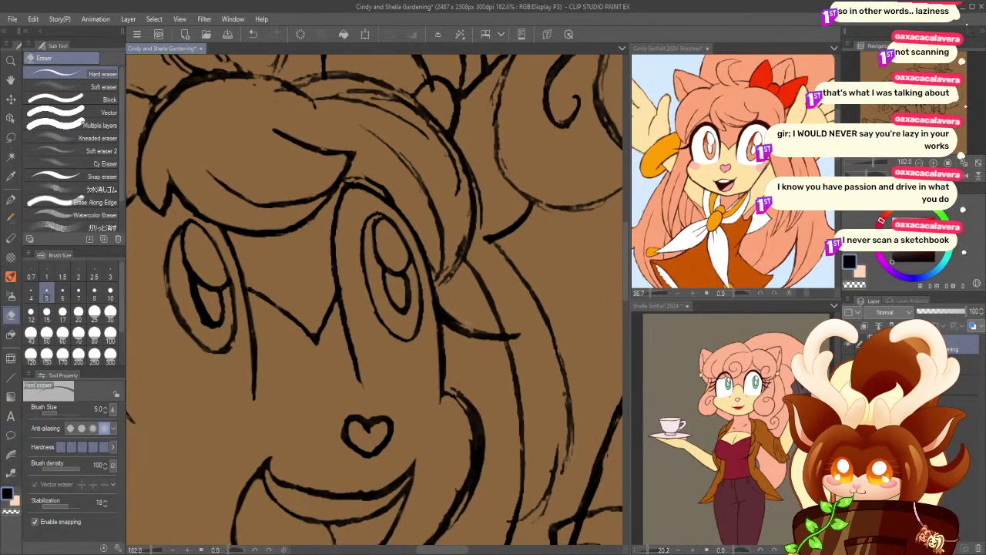
- Reinforce the smaller character's right-hand eyelash line with the Rough pen, trying size 8 and switching to size 6
click(11, 199)
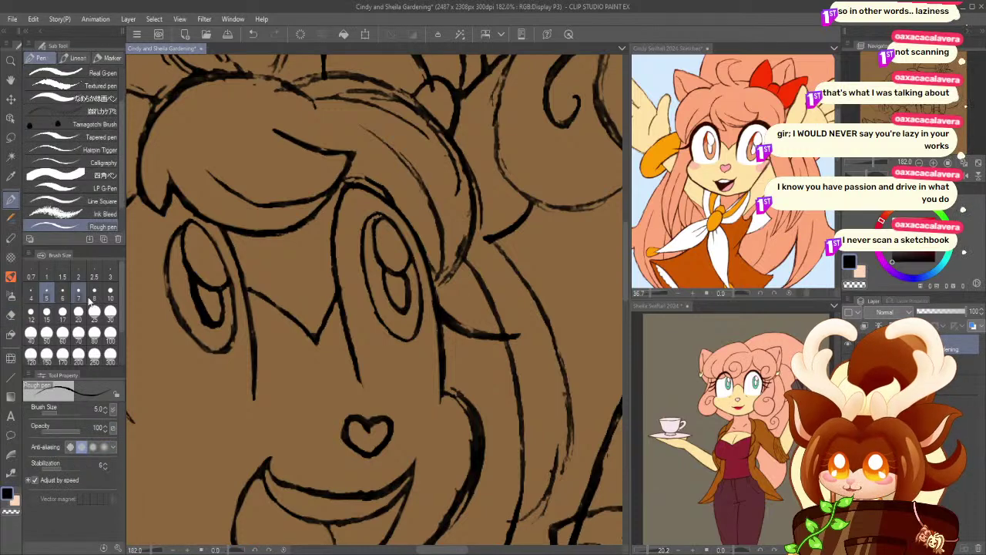
click(94, 299)
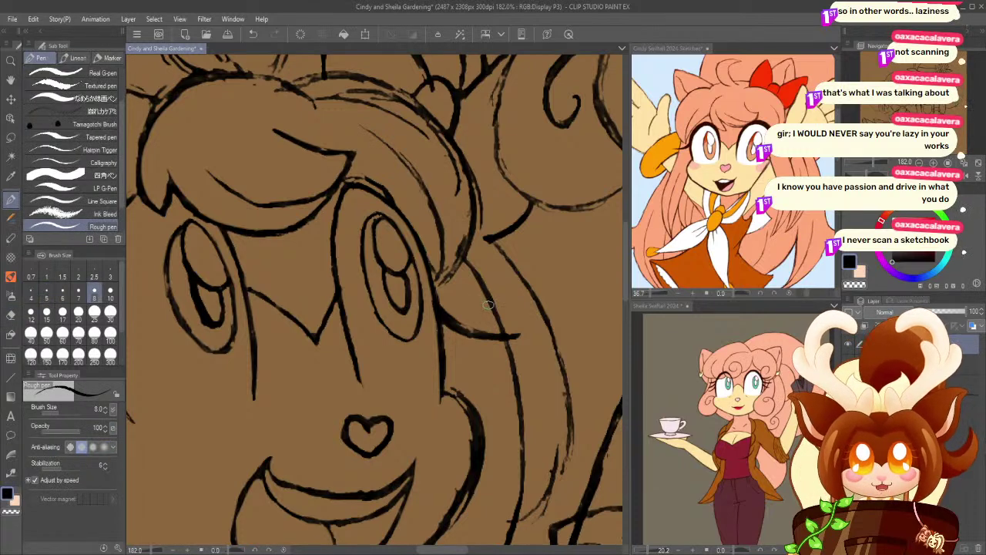
click(62, 295)
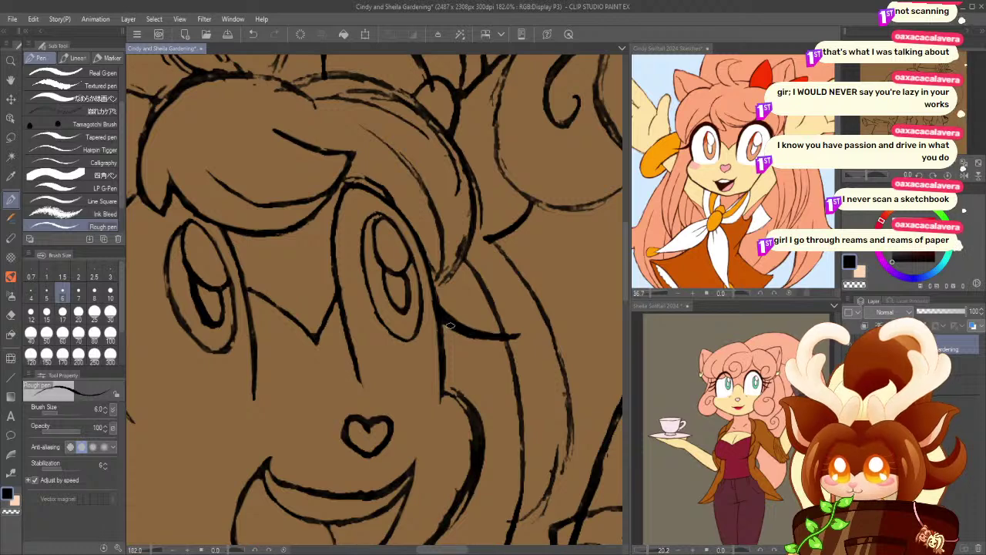
- Reinforce the smaller character's left-hand face edge and iris outline with the Rough pen at size 6, then tidy with the Hard eraser at size 5
drag(209, 370, 357, 360)
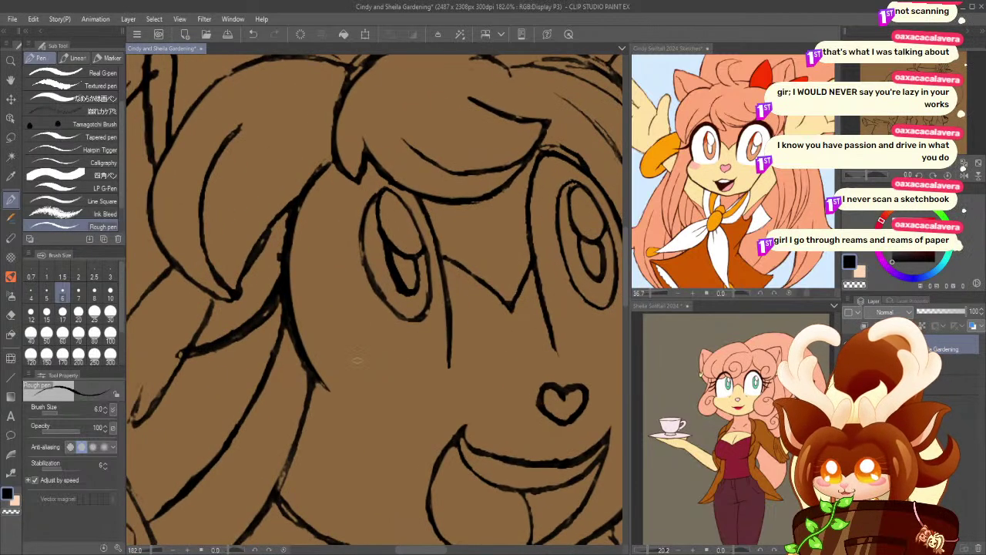
mouse_move(332, 160)
mouse_down()
mouse_move(308, 184)
mouse_move(317, 179)
mouse_move(309, 193)
mouse_move(320, 174)
mouse_move(291, 230)
mouse_up()
drag(362, 235, 369, 264)
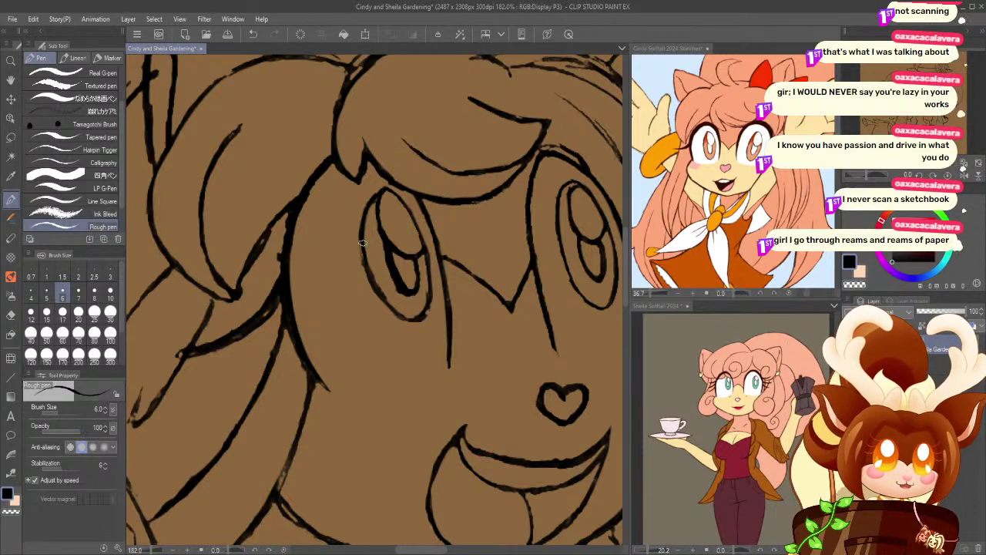
drag(362, 236, 365, 259)
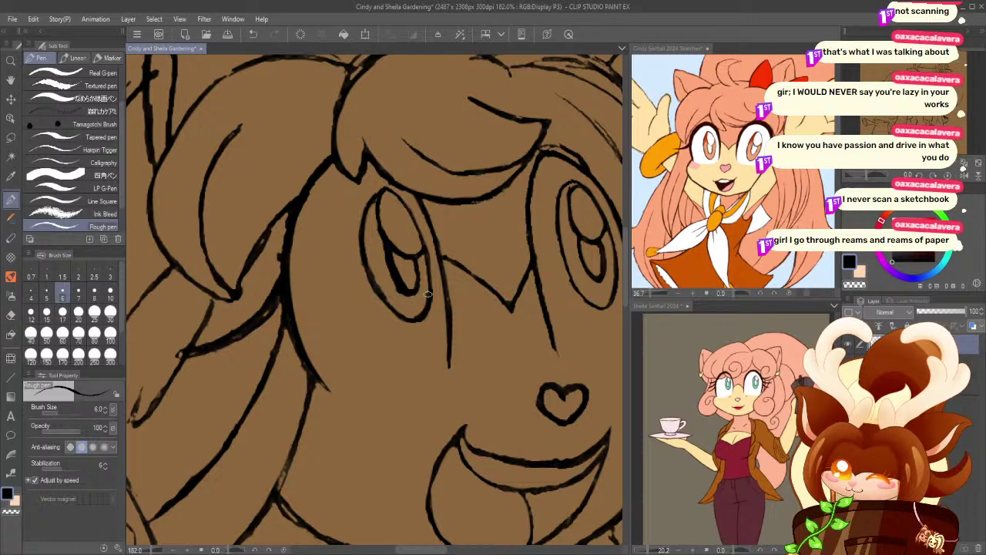
click(11, 315)
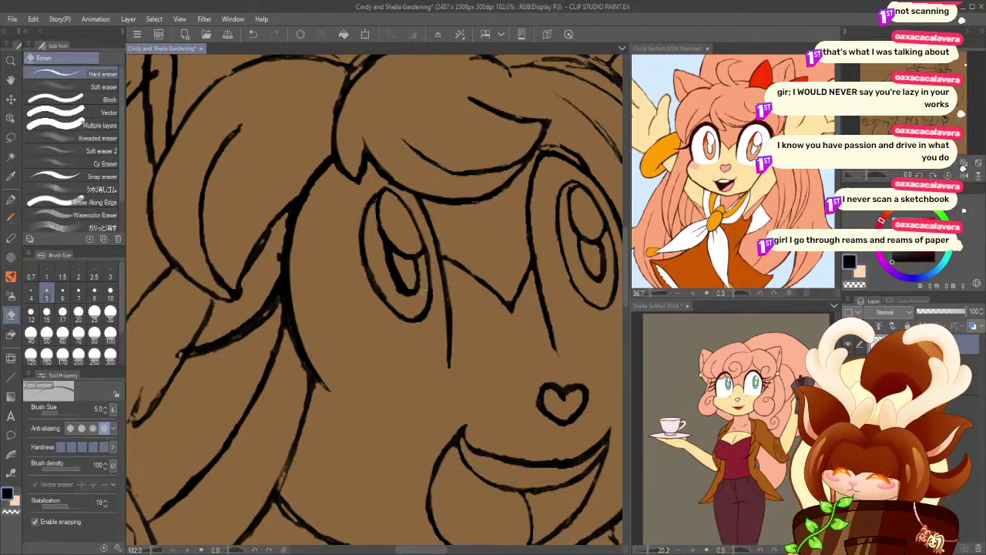
- Thicken the smaller character's left-hand eyelash with the Rough pen at size 6 and trim its tip with the Hard eraser at size 5
key(p)
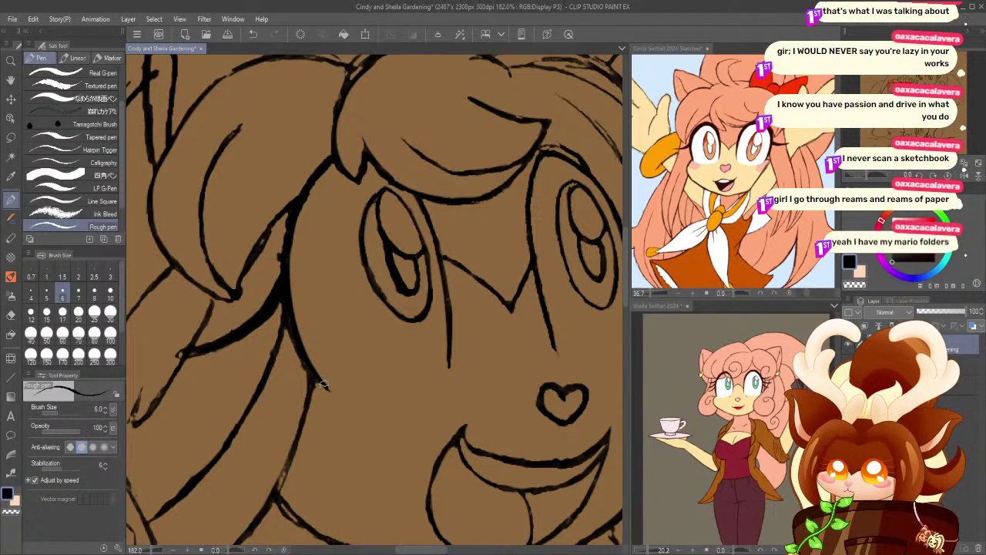
key(e)
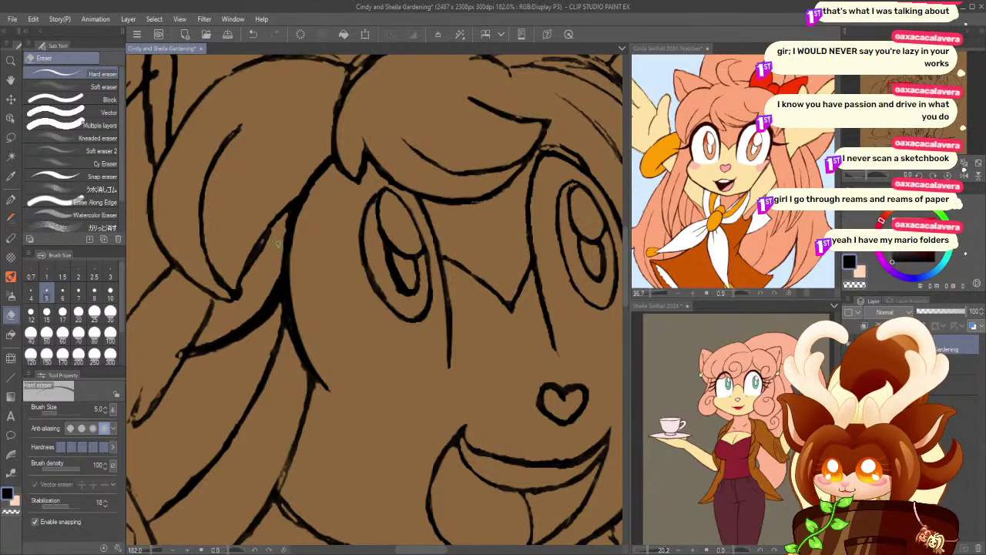
drag(181, 303, 216, 287)
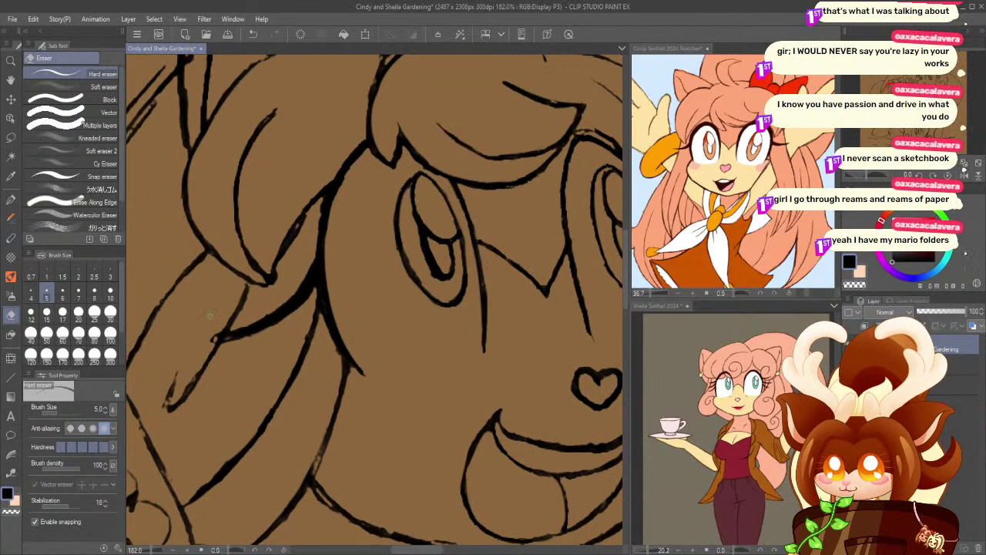
drag(214, 338, 206, 344)
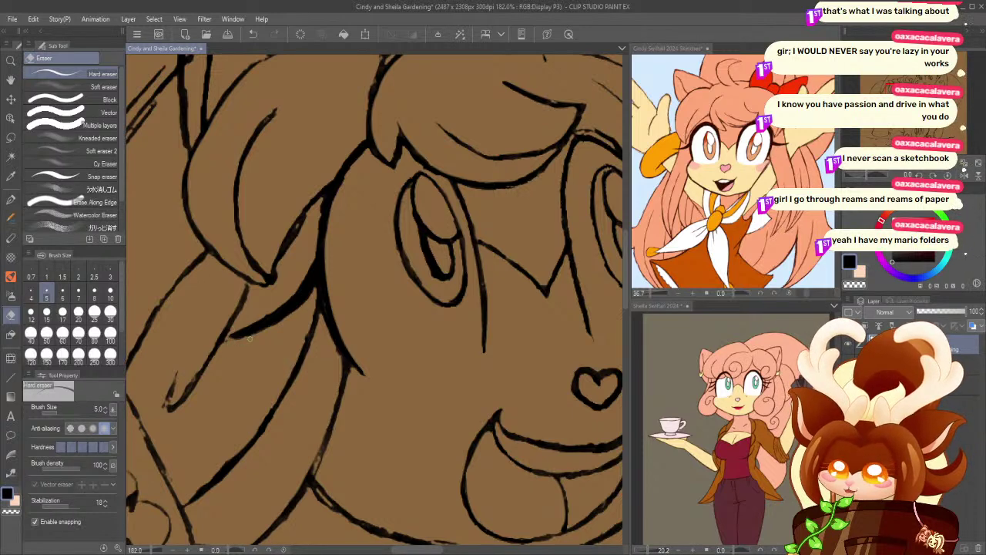
mouse_move(256, 340)
mouse_down()
mouse_move(227, 340)
mouse_move(265, 330)
mouse_up()
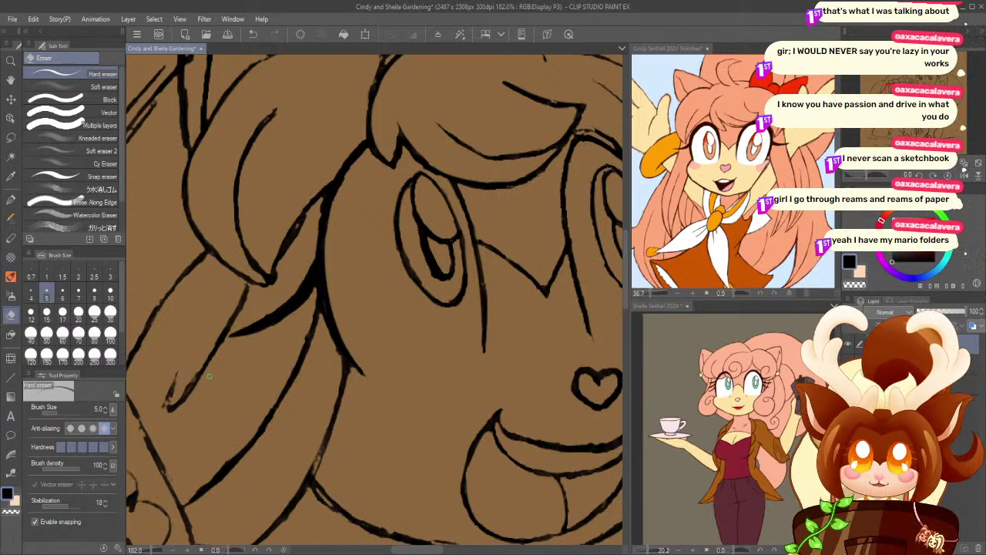
drag(233, 279, 213, 377)
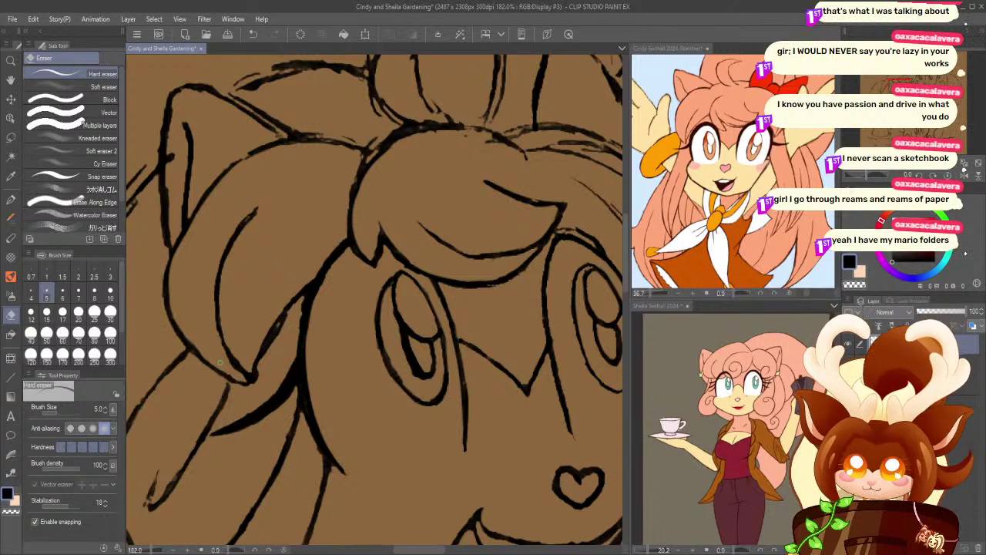
- Reinforce the smaller character's right-hand cheek outline with the Rough pen at size 6 and clean its edge with the Hard eraser at size 25
drag(313, 425, 264, 309)
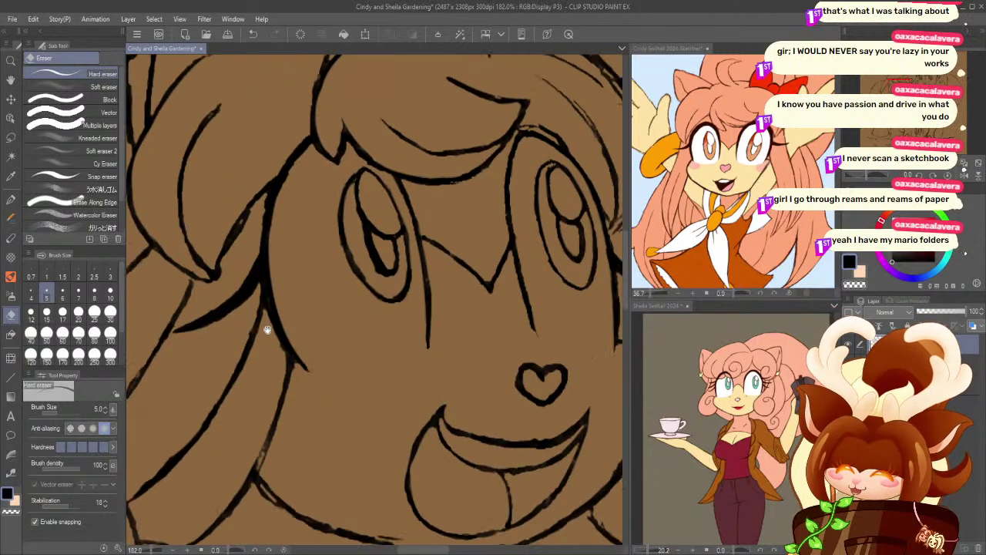
drag(351, 419, 284, 388)
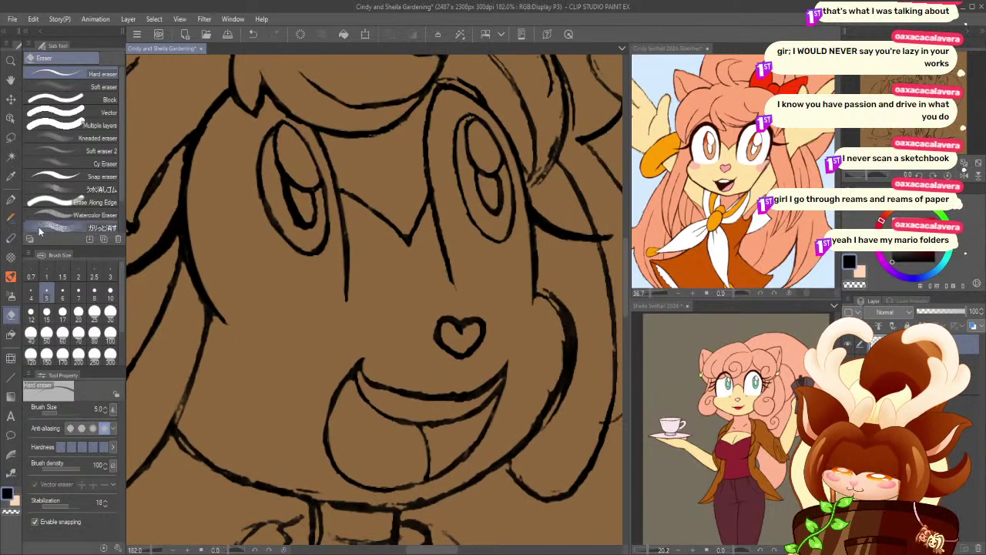
click(11, 200)
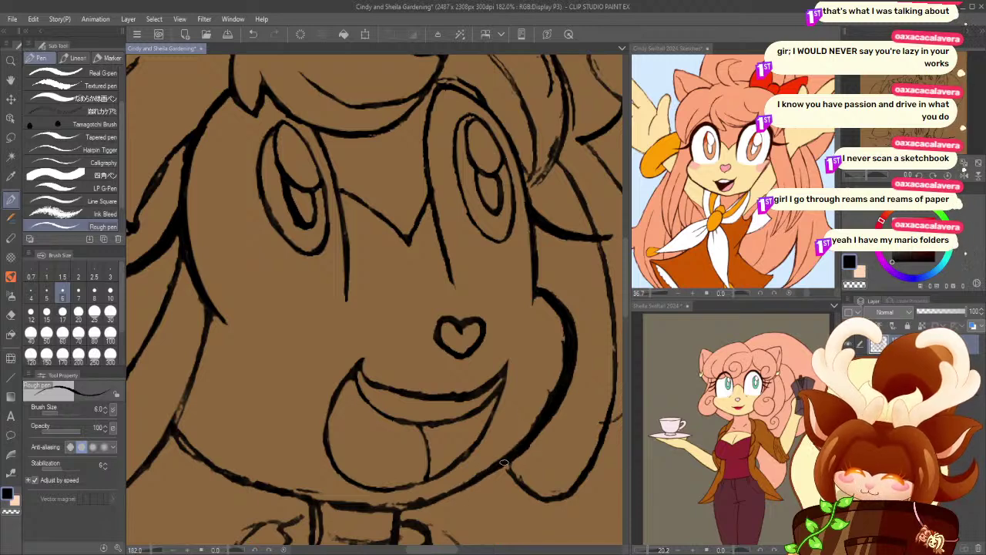
key(e)
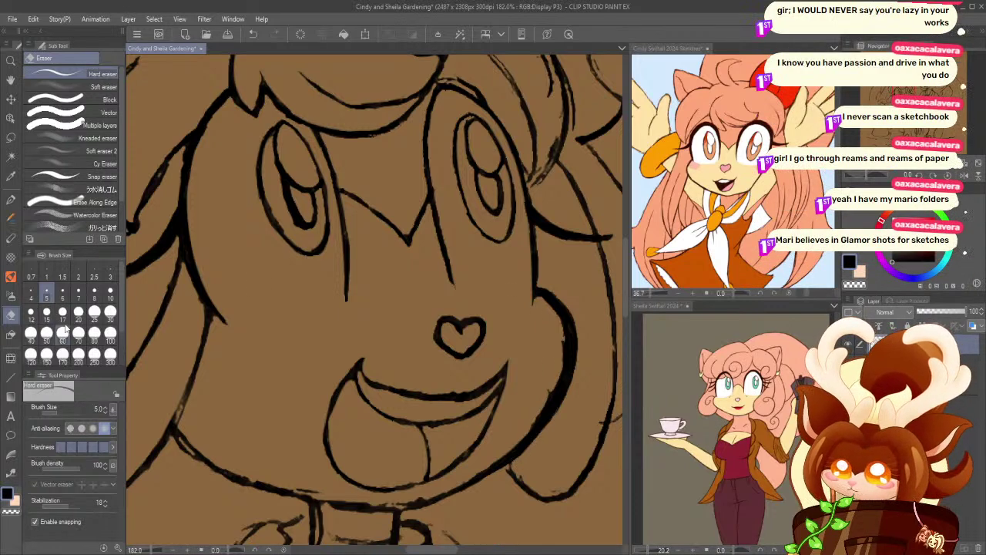
click(94, 311)
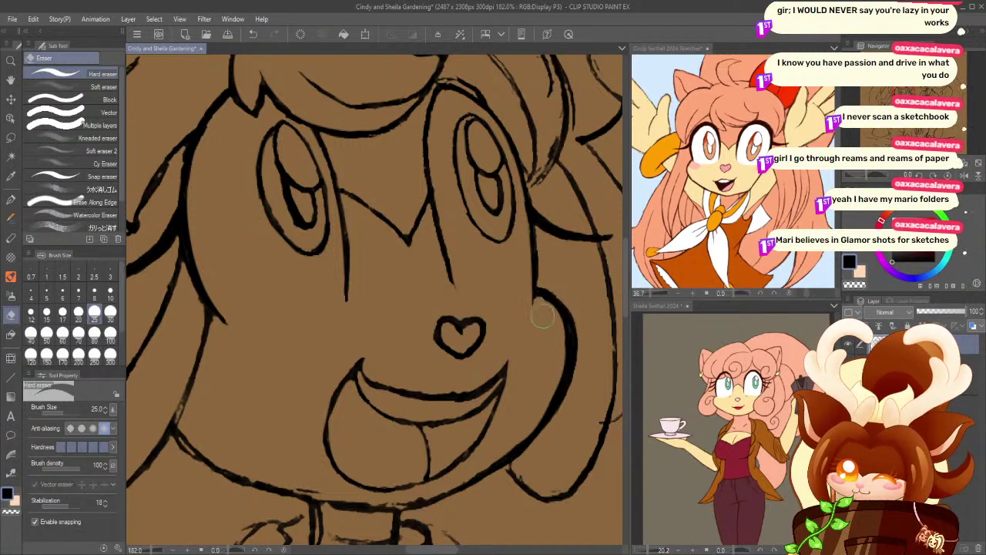
- Set the Hard eraser to size 10, reinforce the hair line beside the left-hand cheek with the Rough pen at size 6, and save the drawing
scroll(304, 334, down, 3)
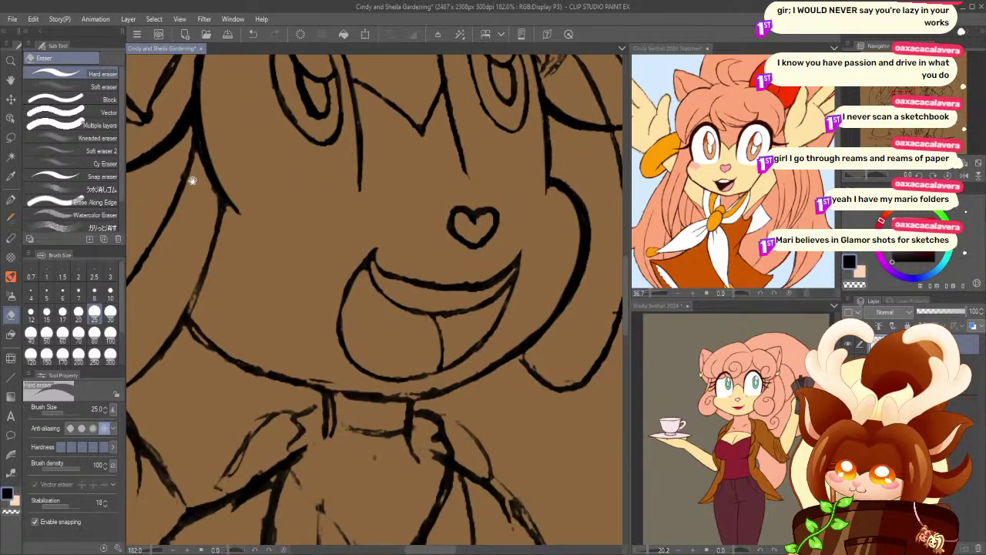
click(110, 297)
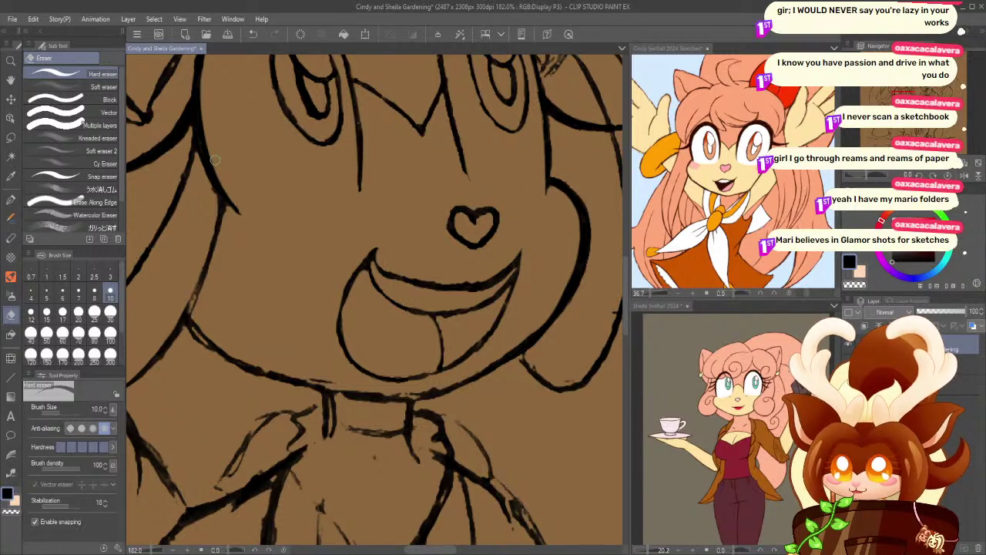
key(p)
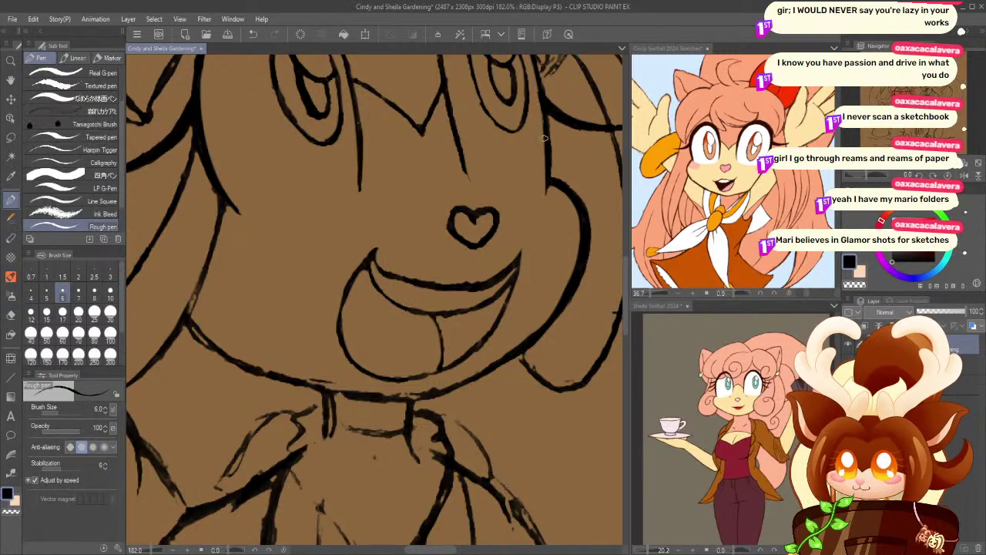
drag(230, 326, 286, 292)
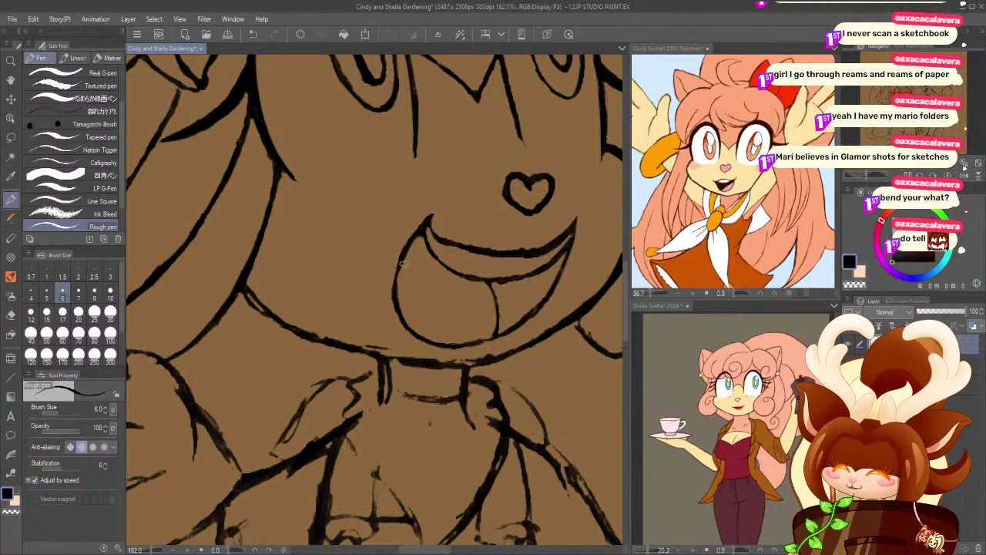
key(e)
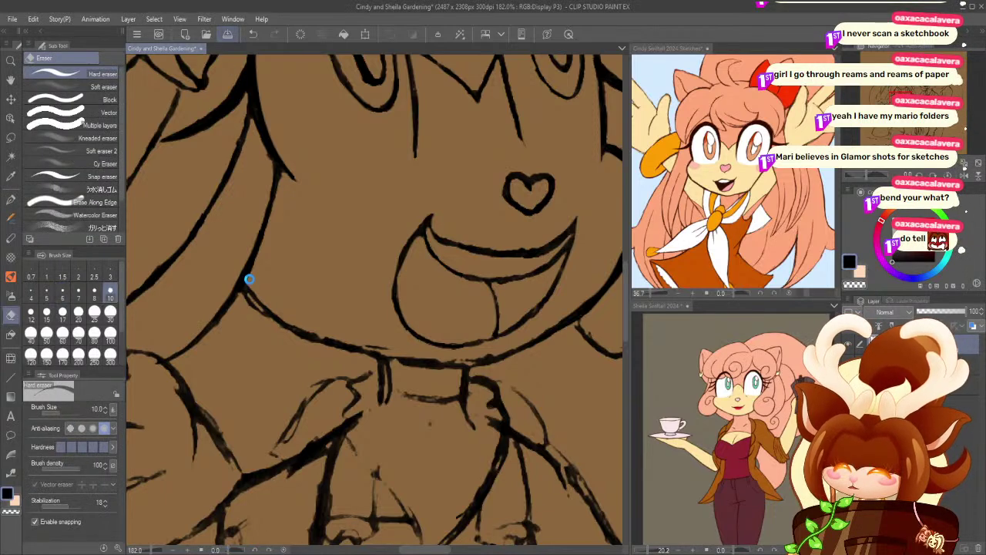
key(ctrl+s)
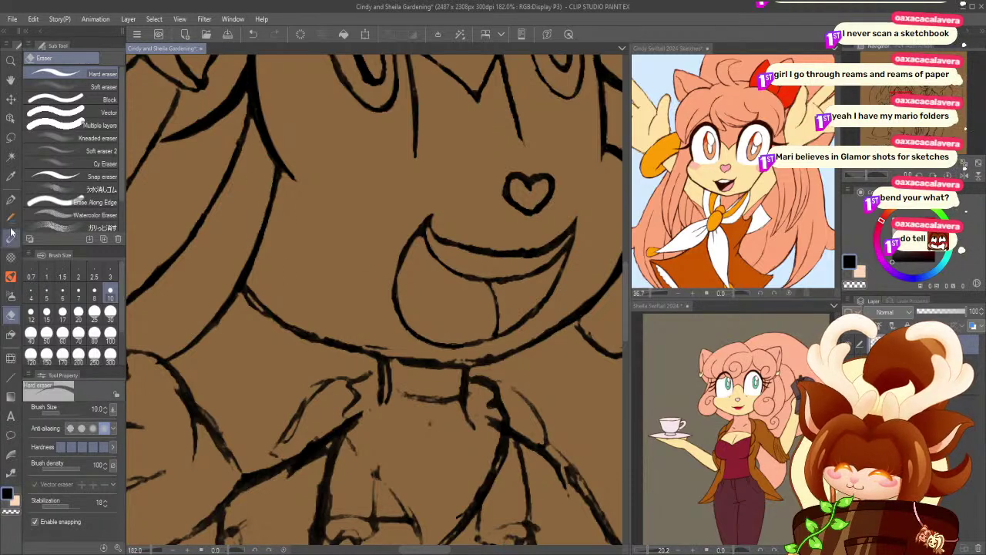
- Reinforce the tongue line and jawline with the Rough pen at size 6 and trim the jawline with the Hard eraser at size 10
key(p)
drag(490, 282, 496, 326)
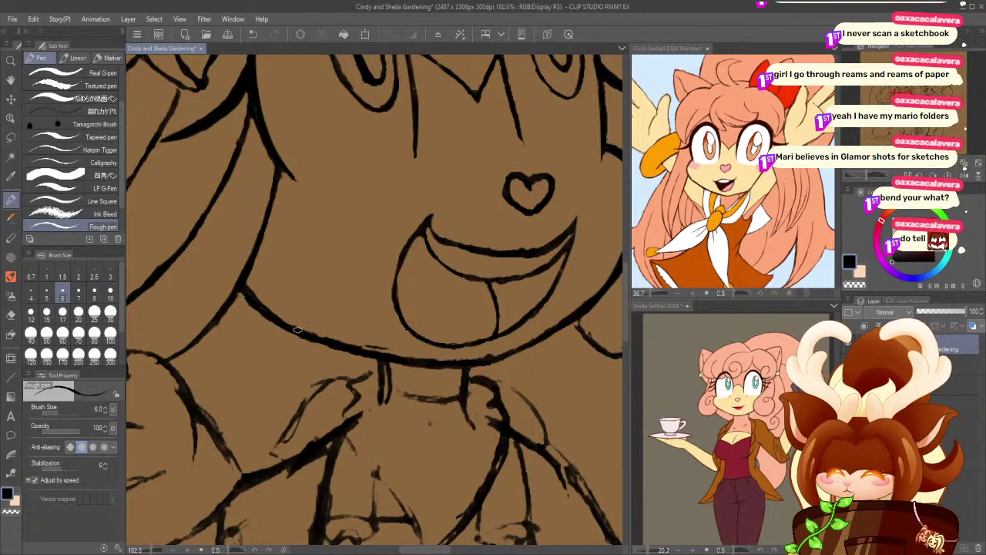
key(e)
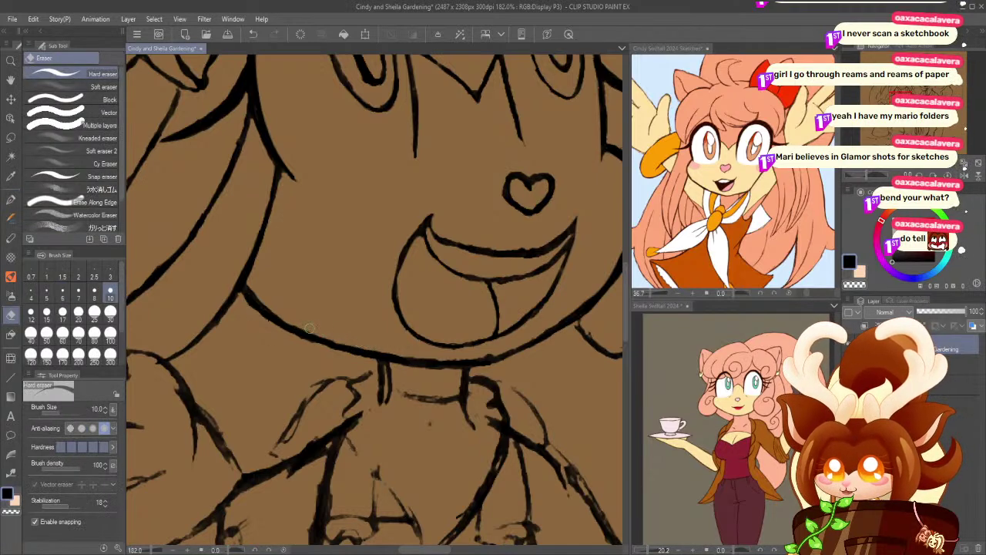
drag(276, 333, 318, 347)
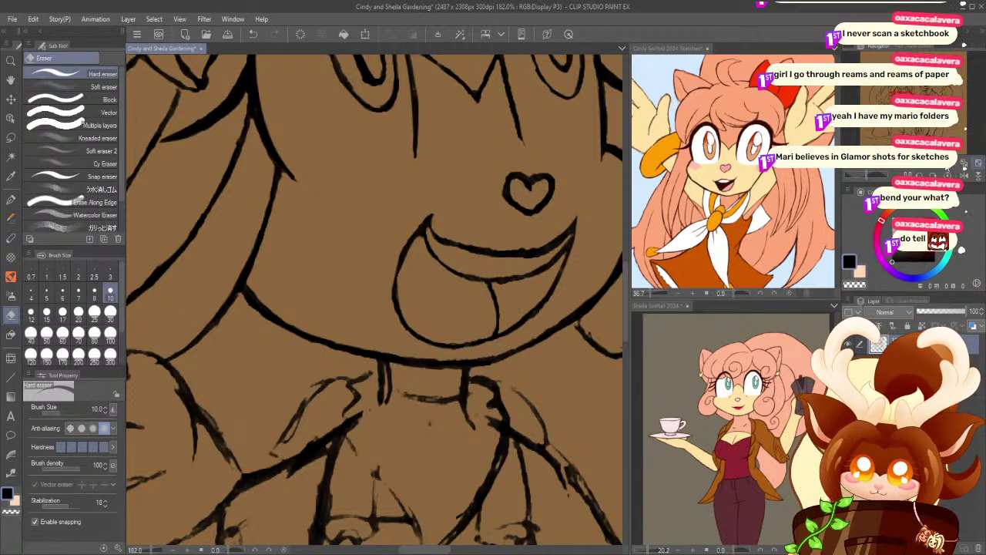
- Lasso the smaller character's heart-shaped nose, thin its outline, and clear the selection
click(963, 164)
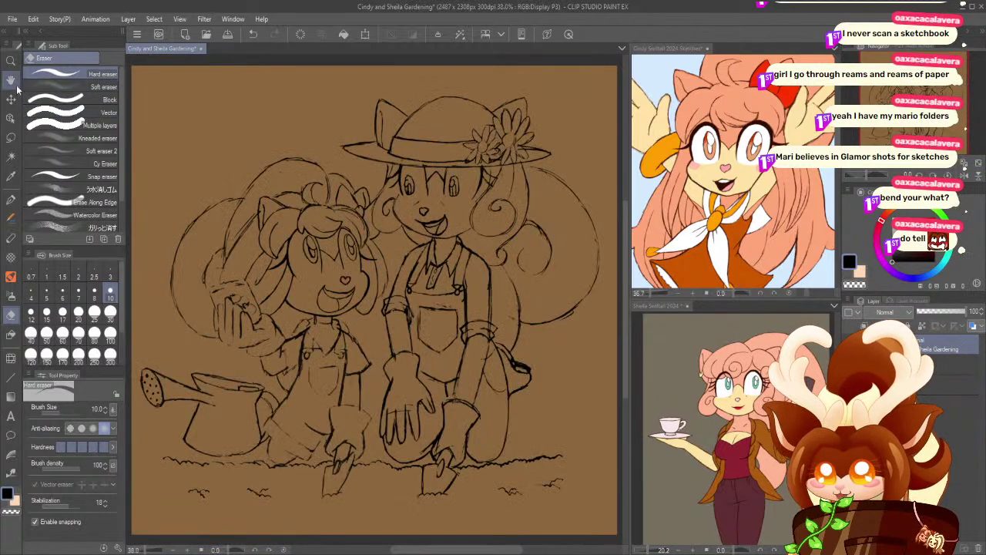
click(11, 59)
click(328, 296)
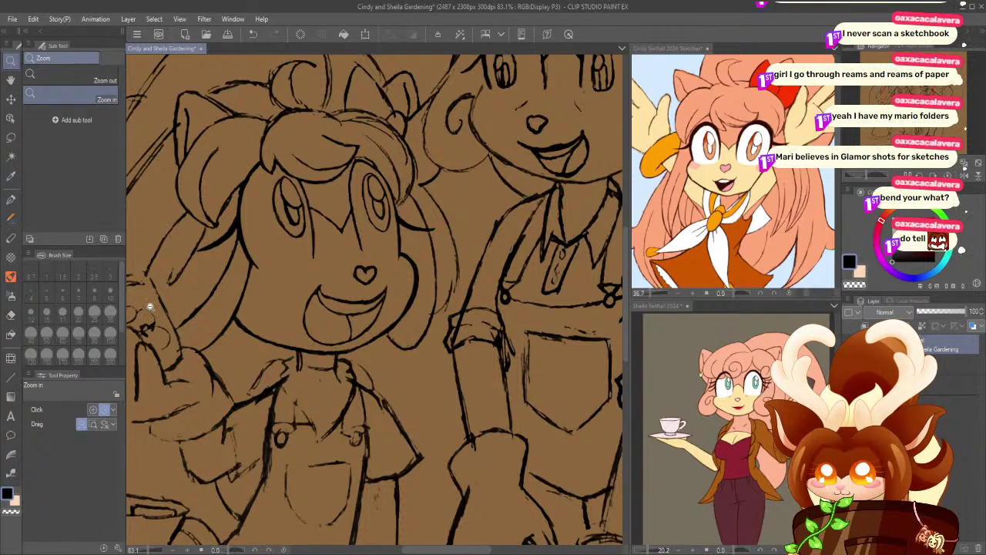
click(167, 310)
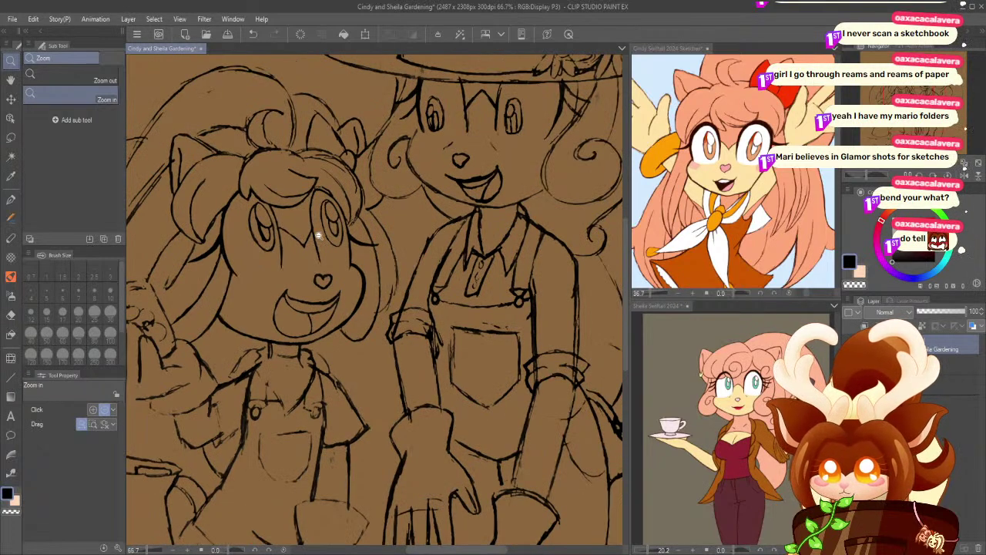
drag(325, 244, 310, 266)
click(301, 275)
key(e)
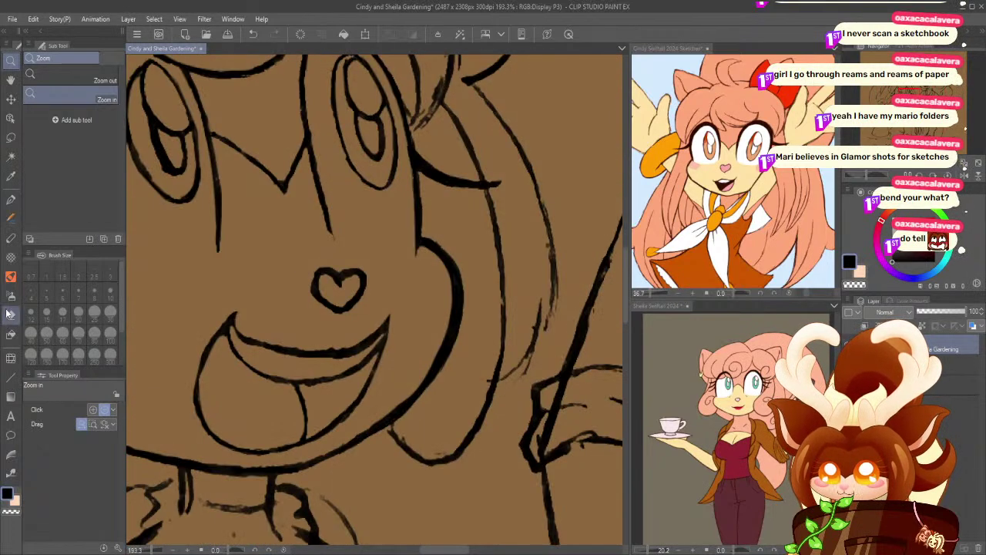
key(m)
mouse_move(293, 256)
mouse_down()
mouse_move(363, 248)
mouse_move(381, 257)
mouse_move(339, 323)
mouse_move(292, 259)
mouse_up()
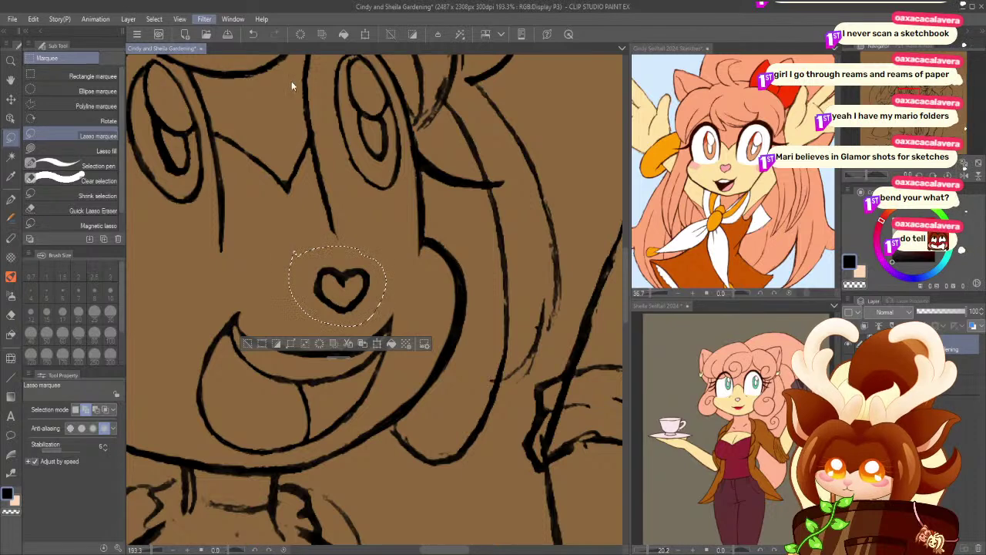
key(Tab)
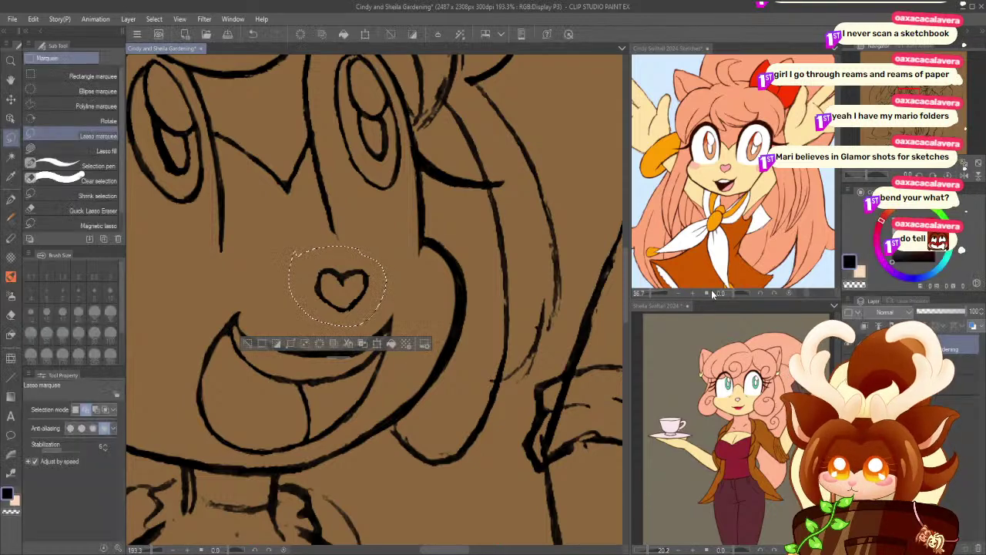
click(10, 198)
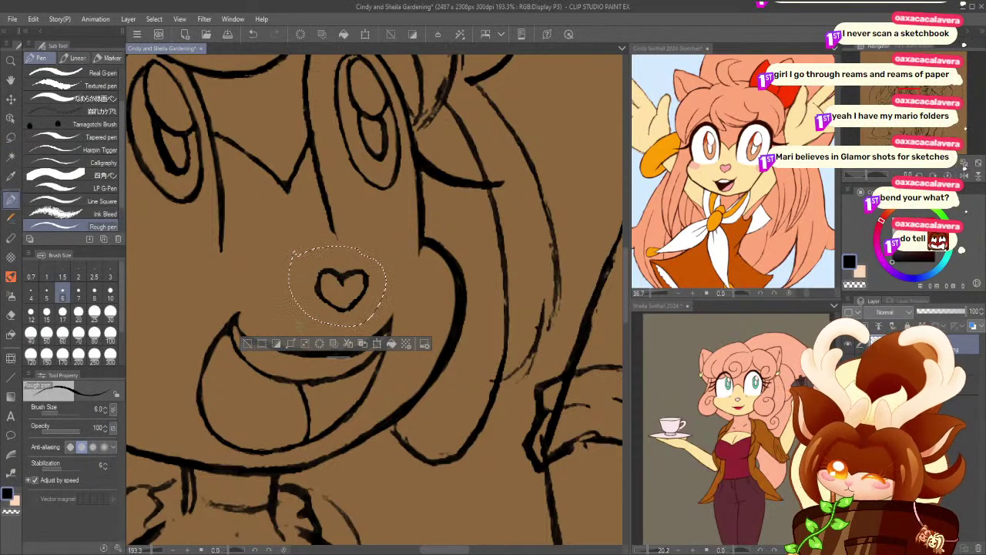
click(247, 344)
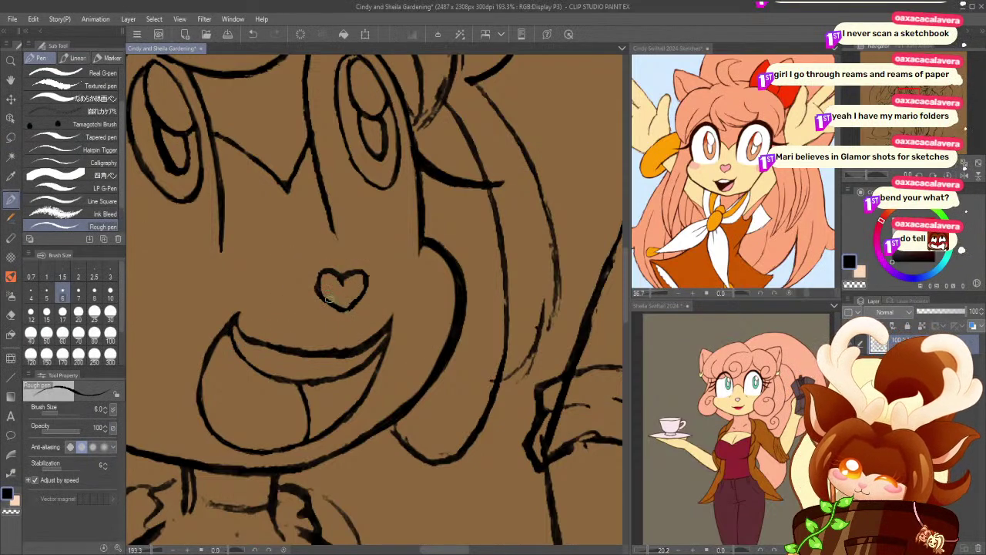
- Thin the smaller character's upper mouth line with Correct line width in Narrow mode at 0.1 and brush size 70
click(11, 314)
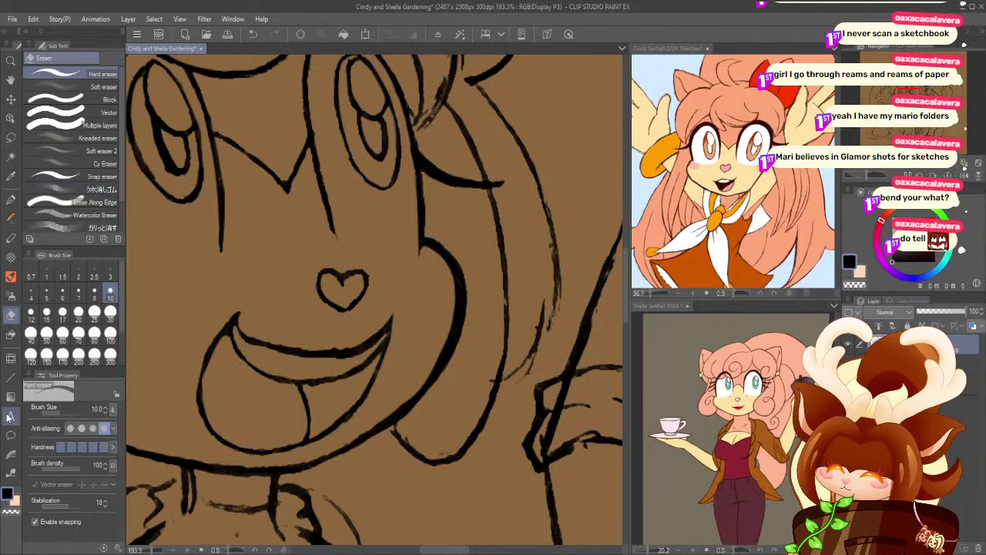
click(11, 376)
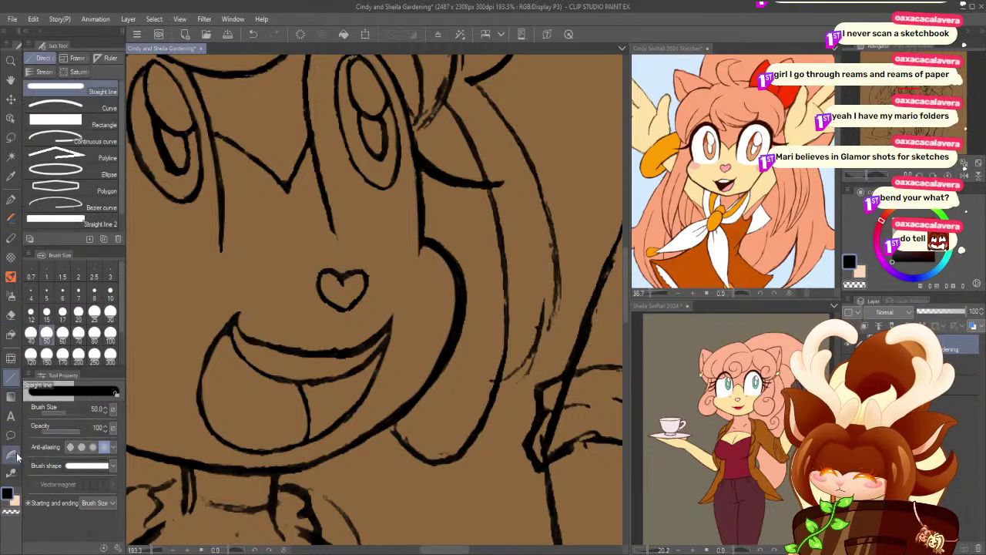
click(10, 471)
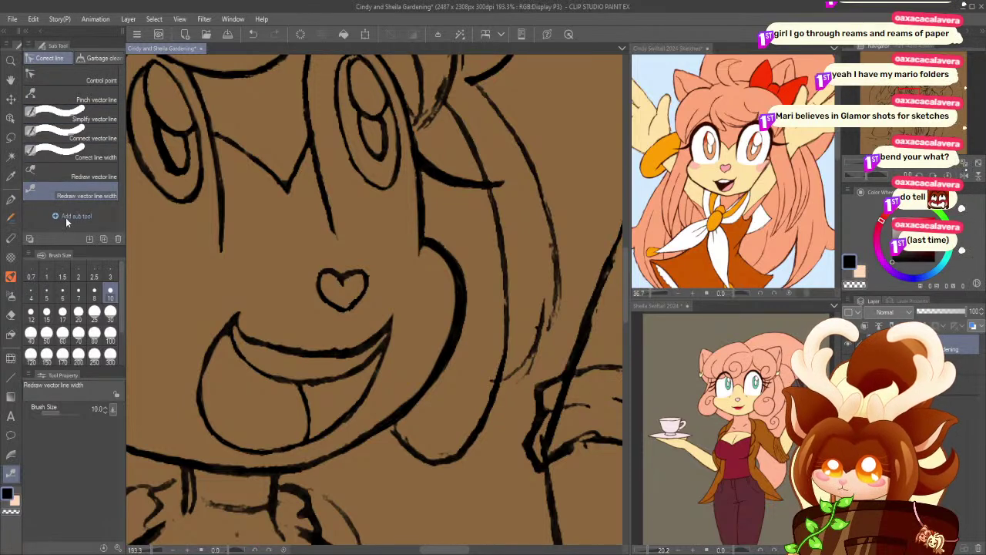
click(73, 155)
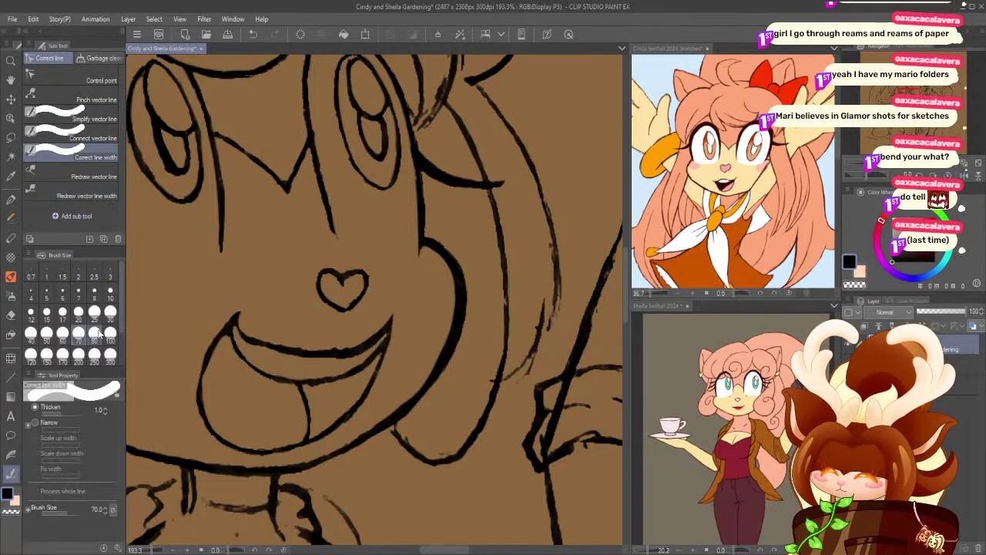
click(35, 422)
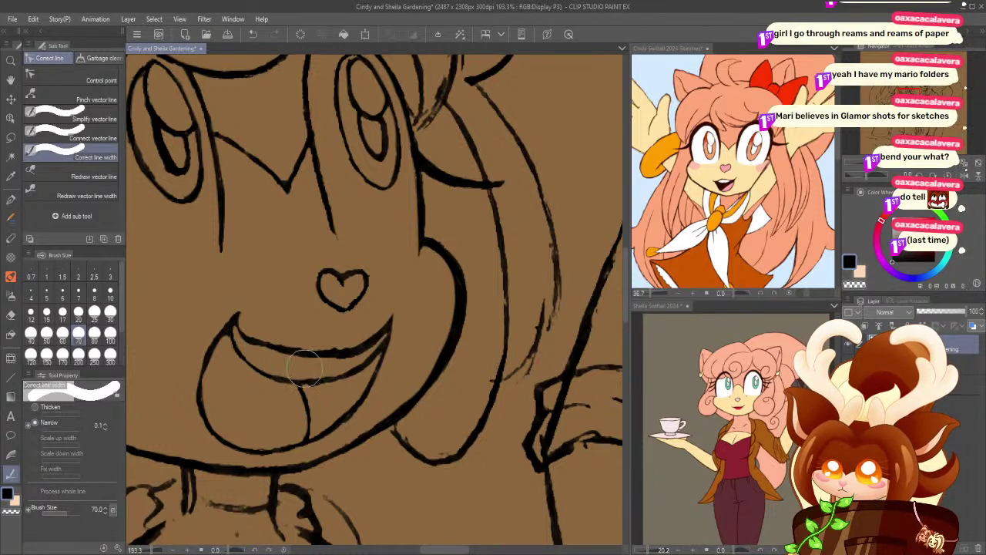
drag(390, 318, 299, 376)
key(ctrl+z)
drag(366, 332, 265, 320)
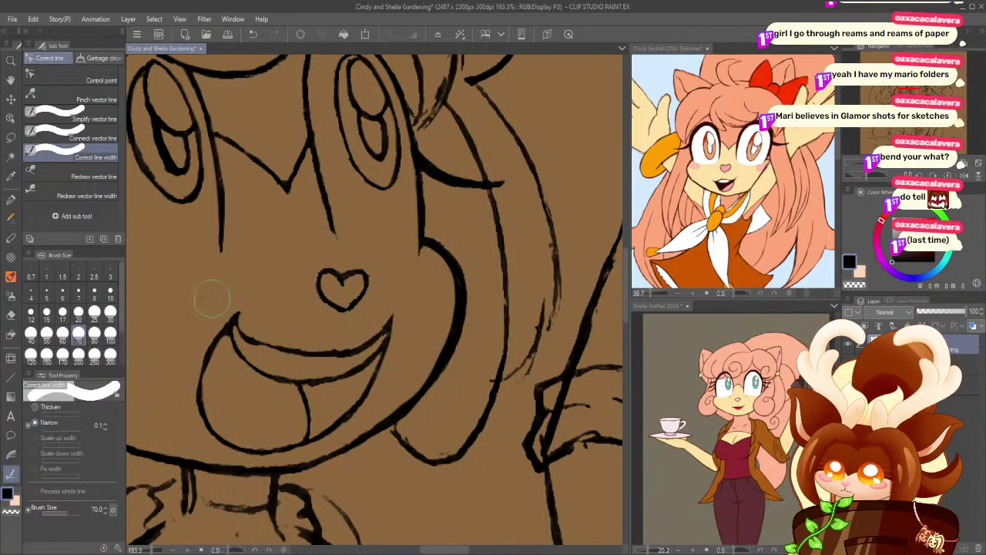
- Reinforce the right-hand mouth corner and the upper mouth line with the Rough pen at size 6
click(13, 200)
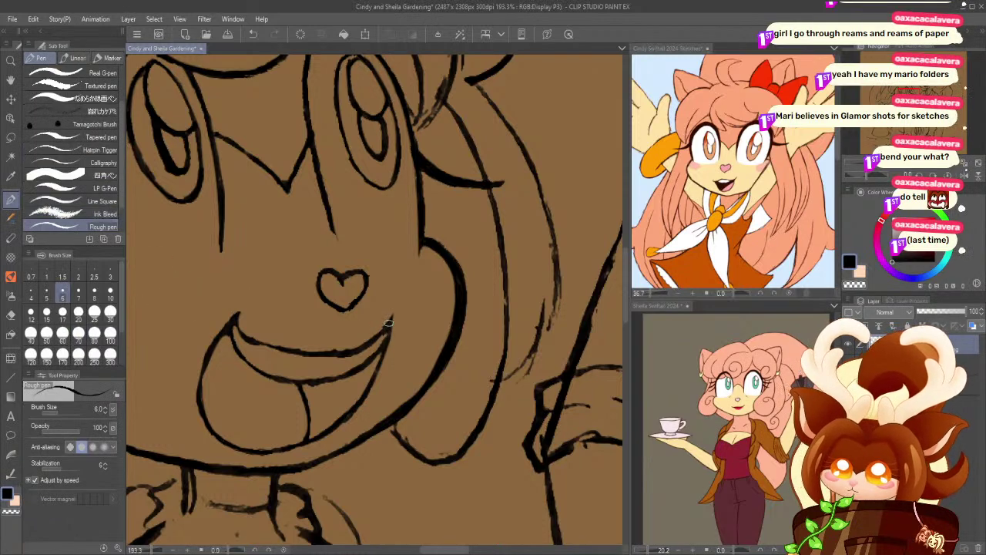
drag(388, 326, 385, 347)
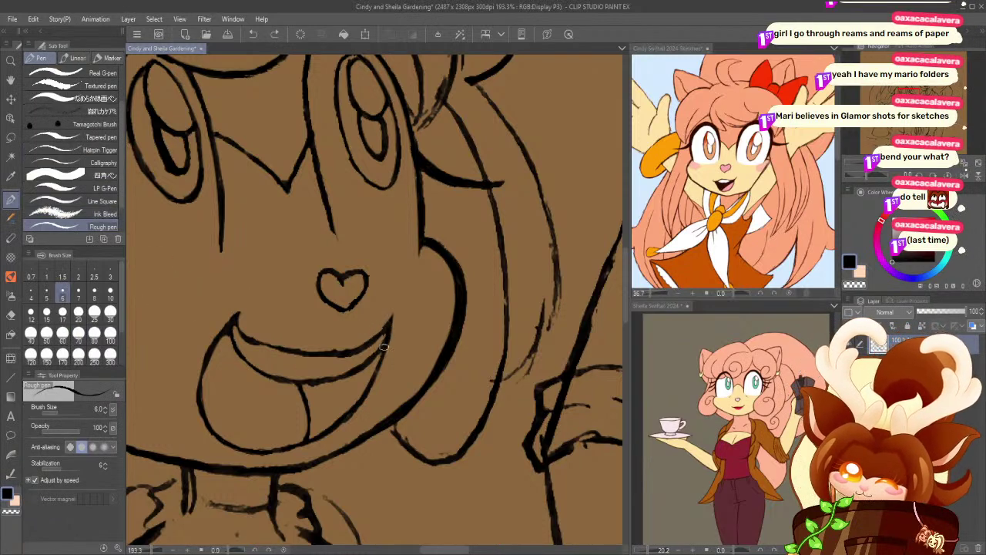
mouse_move(270, 376)
mouse_down()
mouse_move(235, 346)
mouse_move(242, 357)
mouse_move(234, 317)
mouse_move(244, 335)
mouse_move(298, 353)
mouse_up()
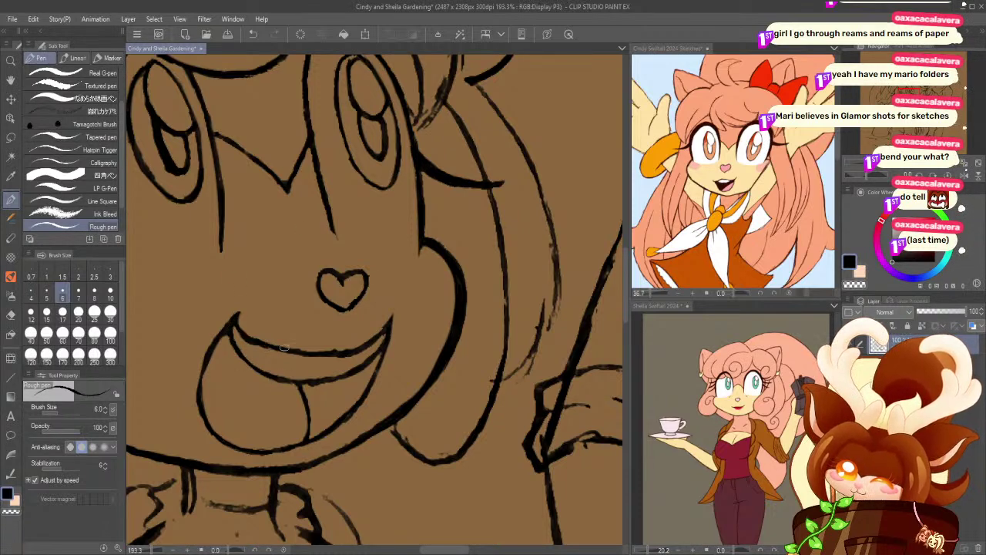
- Try to erase the middle of the upper mouth line with the Hard eraser at size 10
click(10, 64)
mouse_move(223, 293)
mouse_down()
mouse_move(190, 298)
mouse_move(167, 284)
mouse_move(168, 271)
mouse_up()
key(e)
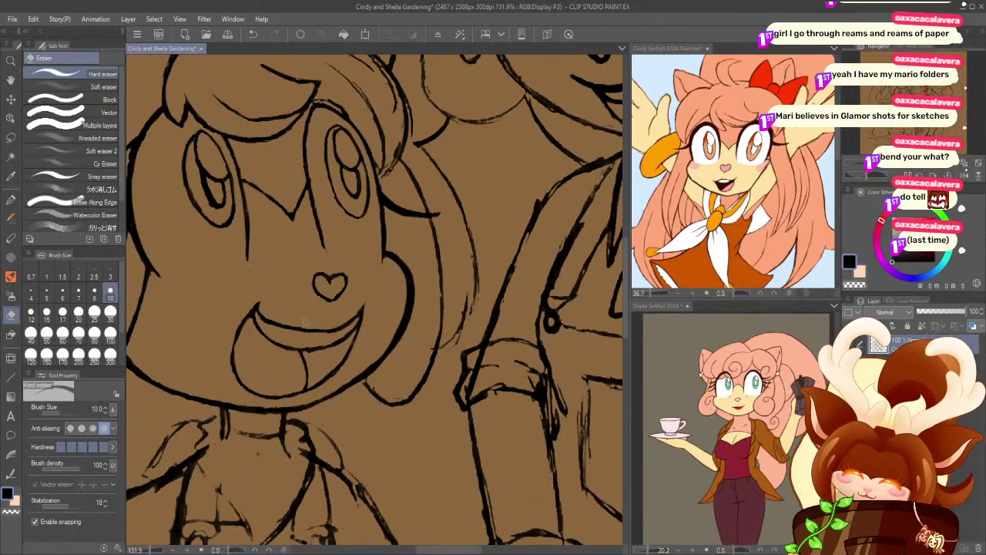
drag(194, 300, 250, 326)
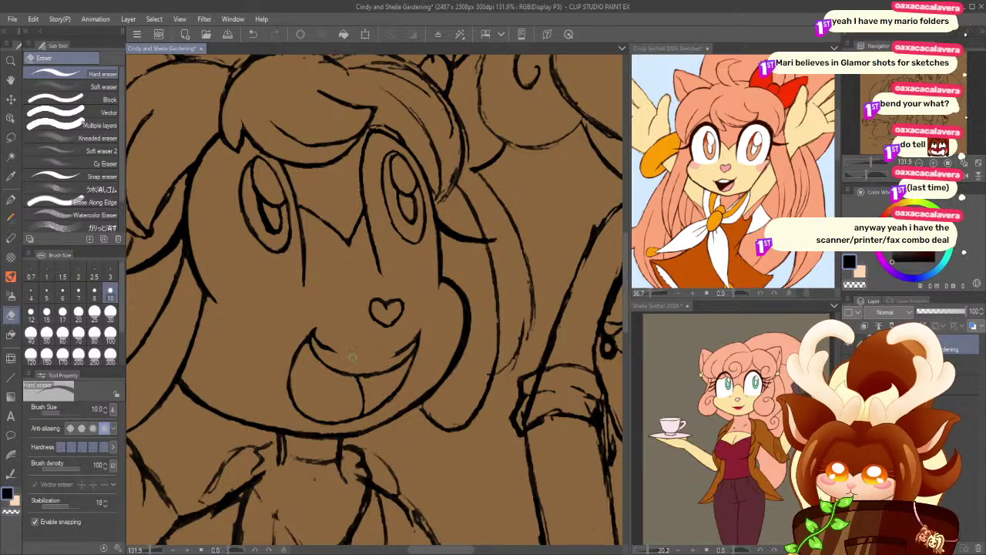
key(ctrl+z)
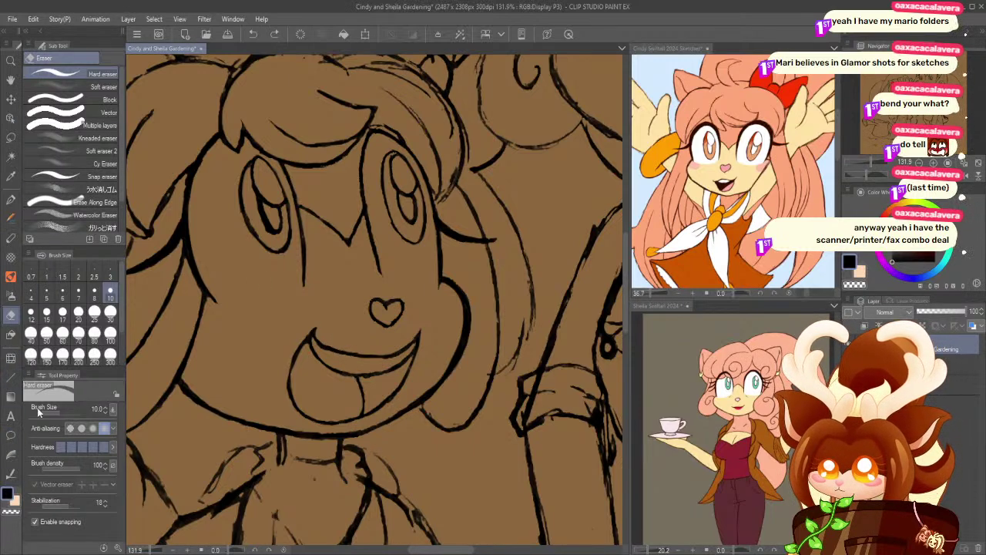
- Reshape the curve of the upper mouth line with Liquify at brush size 80
click(11, 358)
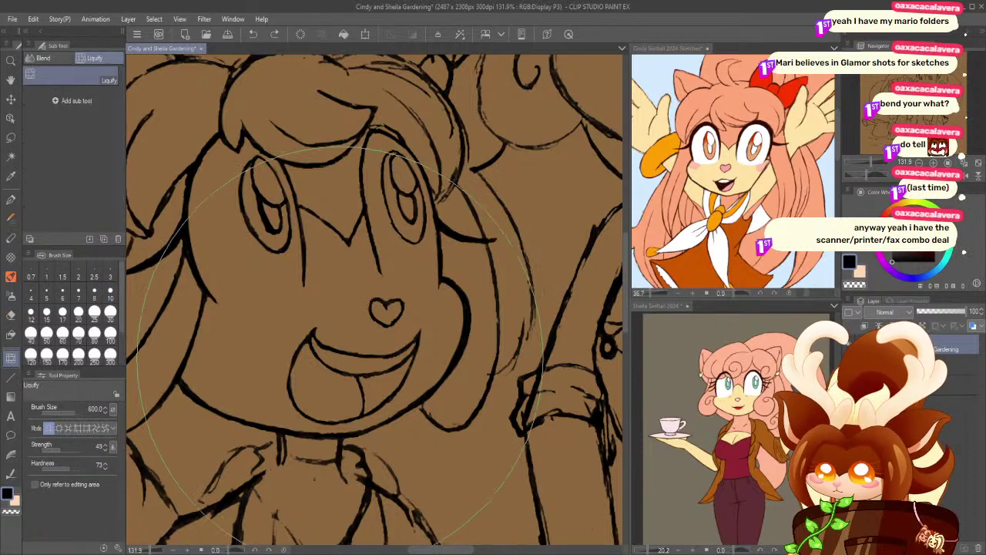
click(62, 353)
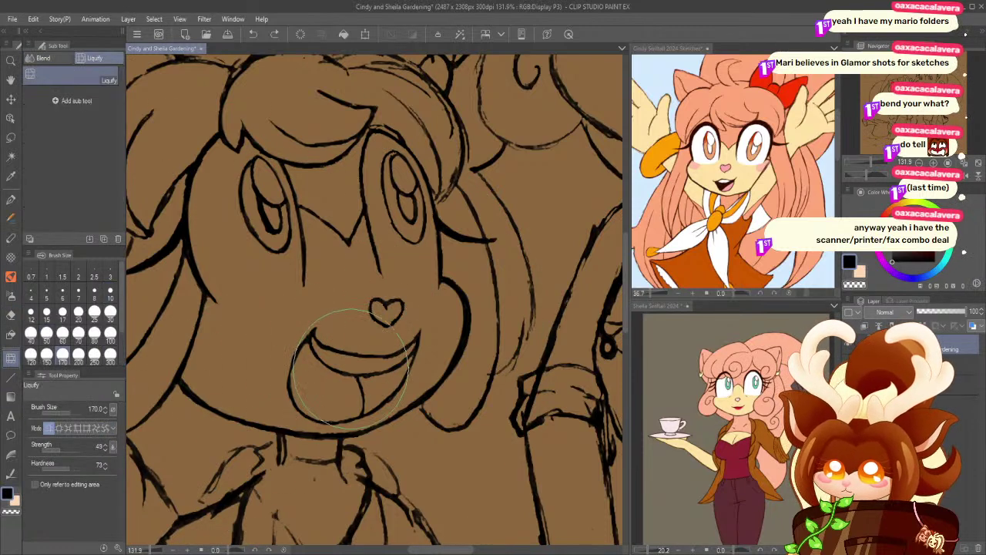
click(94, 339)
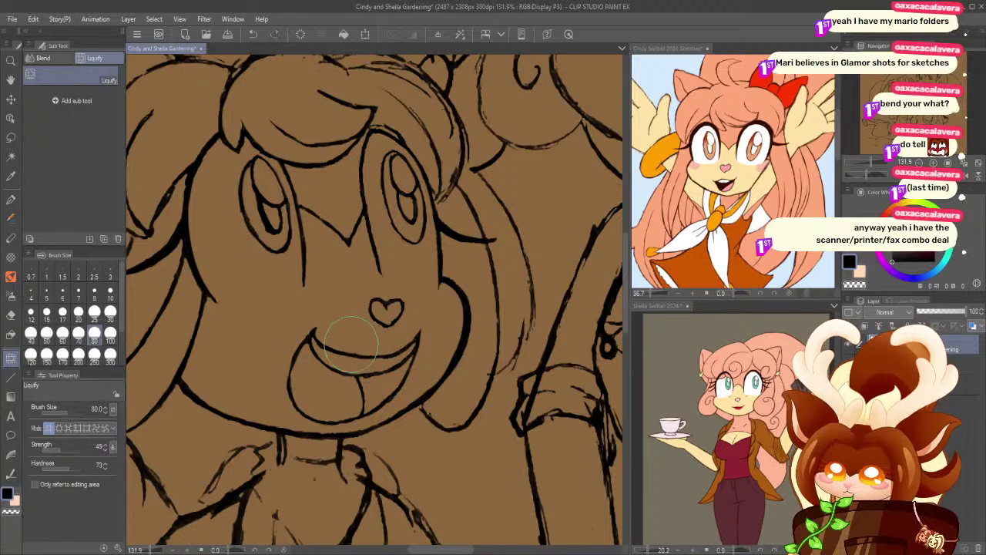
drag(361, 354, 357, 343)
key(ctrl+z)
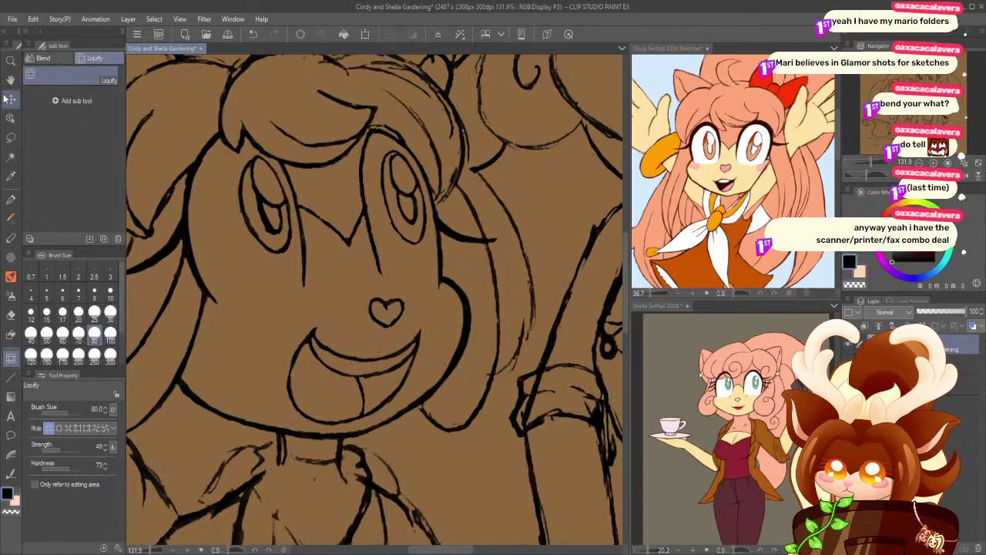
- Clean up the tip of the smaller character's left-hand side hair lock with the Hard eraser at size 10
click(11, 60)
drag(274, 344, 231, 347)
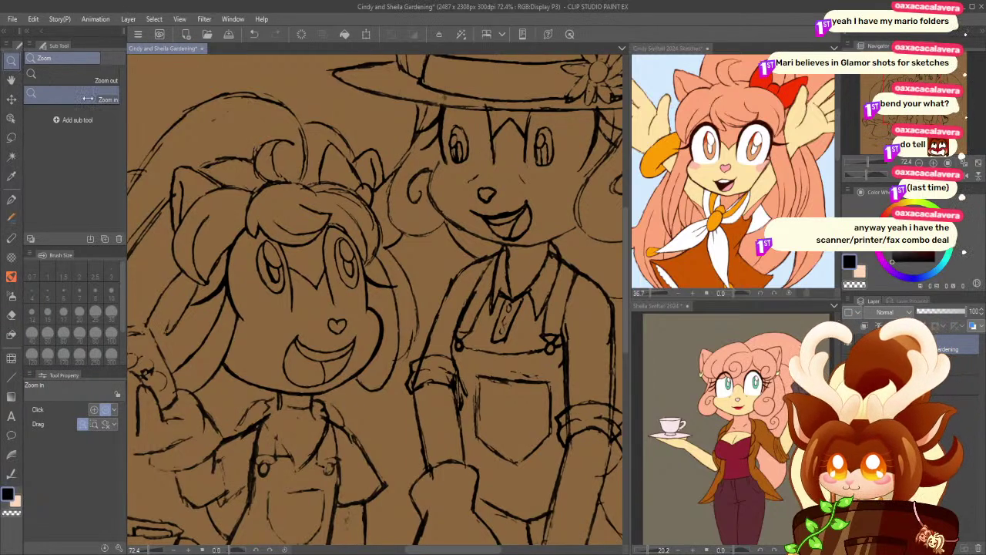
click(300, 154)
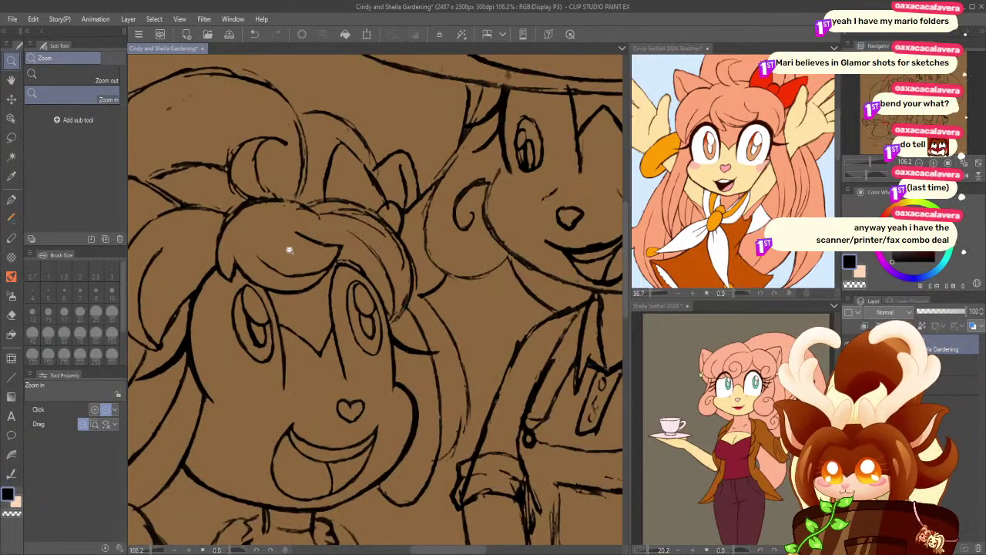
click(278, 208)
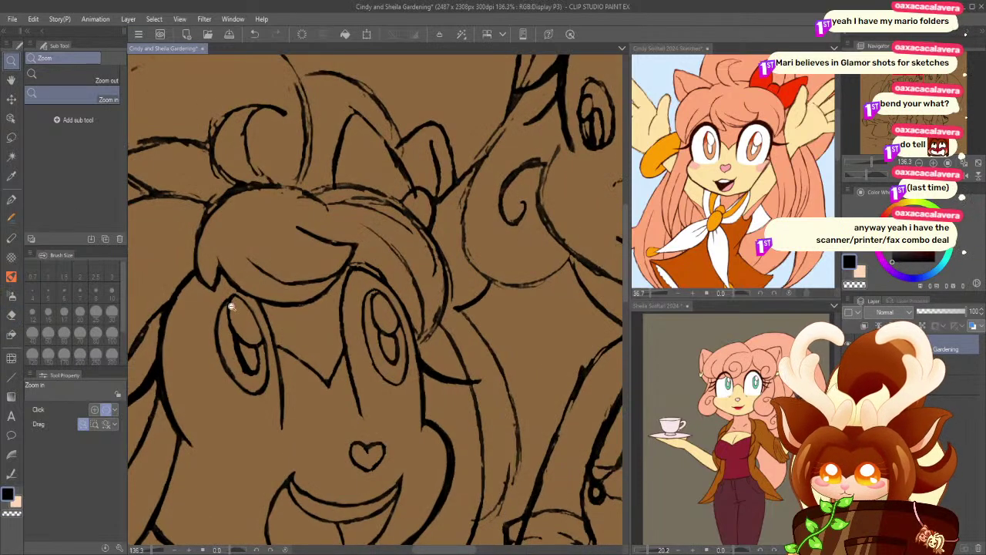
key(e)
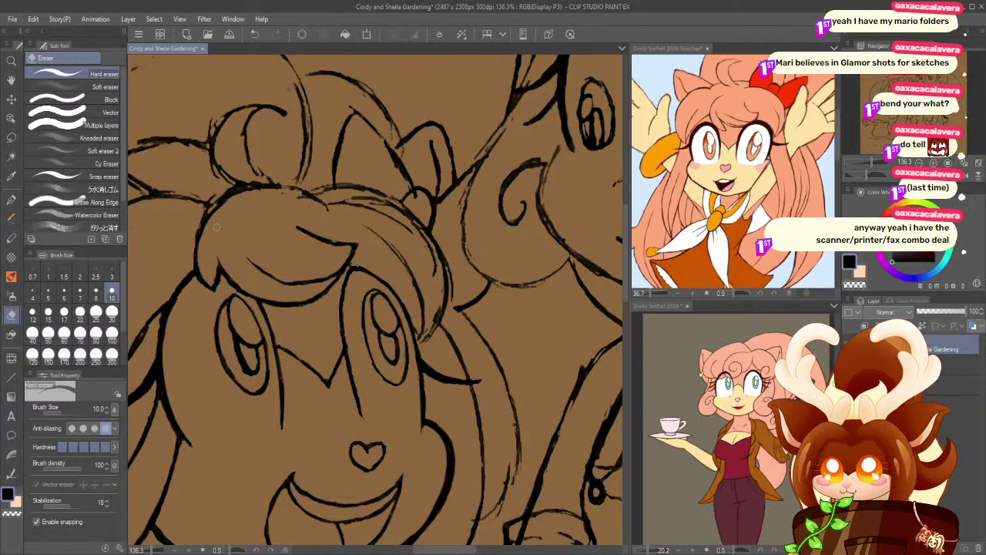
mouse_move(195, 292)
mouse_down()
mouse_move(294, 290)
mouse_move(299, 302)
mouse_up()
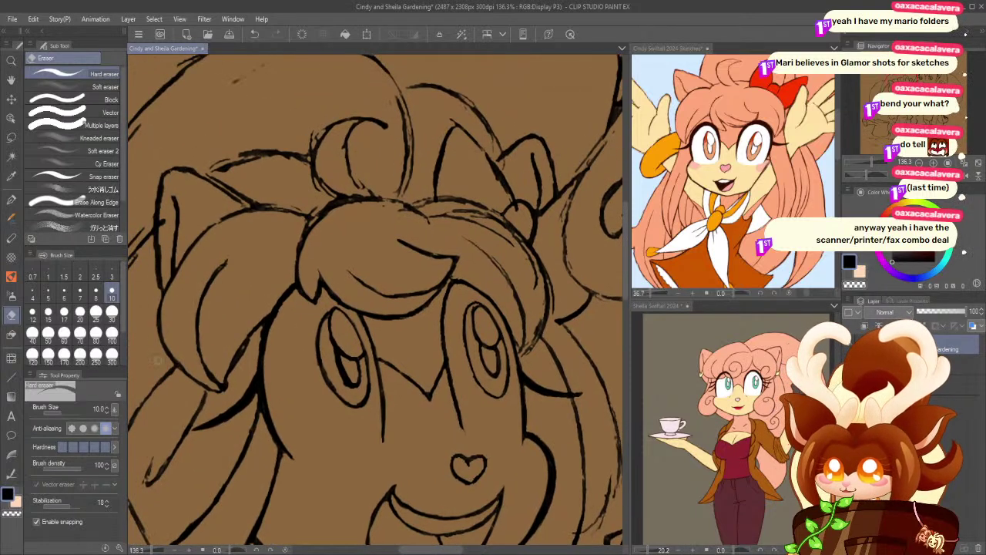
drag(255, 336, 228, 383)
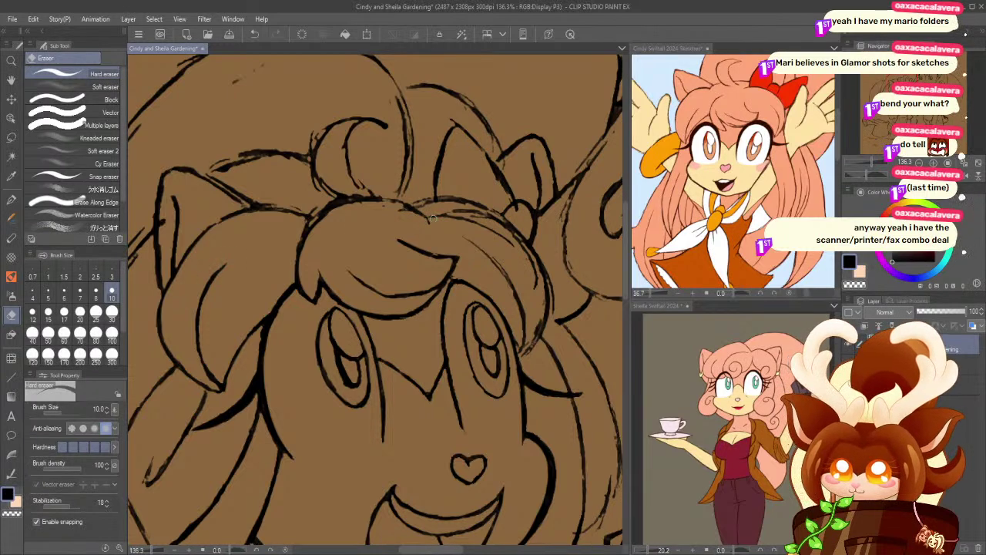
- Erase the doubled sketch lines inside and along the outer edge of the smaller character's right-hand bangs with the Hard eraser at size 10
mouse_move(440, 217)
mouse_down()
mouse_move(481, 224)
mouse_move(471, 217)
mouse_move(505, 241)
mouse_up()
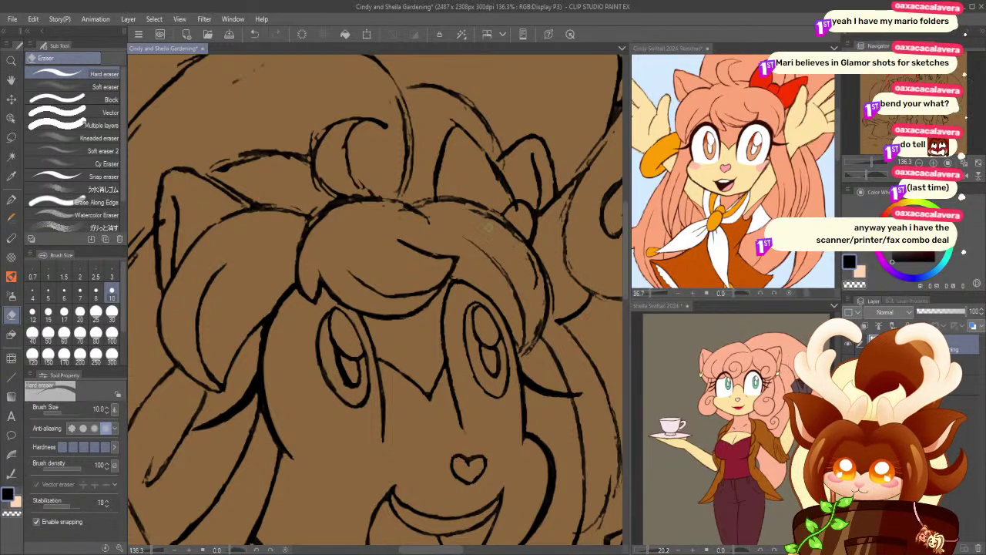
mouse_move(460, 207)
mouse_down()
mouse_move(506, 228)
mouse_move(496, 218)
mouse_move(537, 282)
mouse_up()
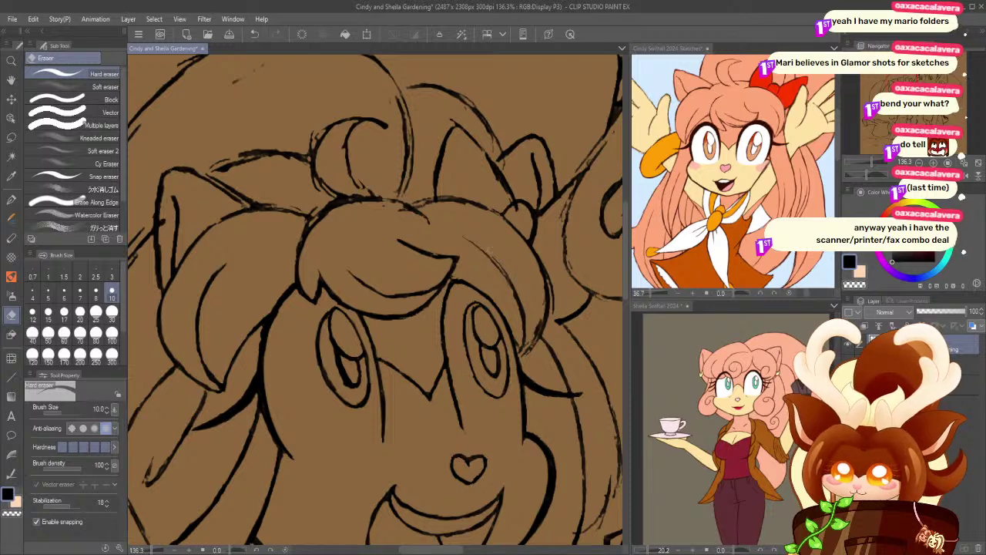
drag(519, 290, 500, 268)
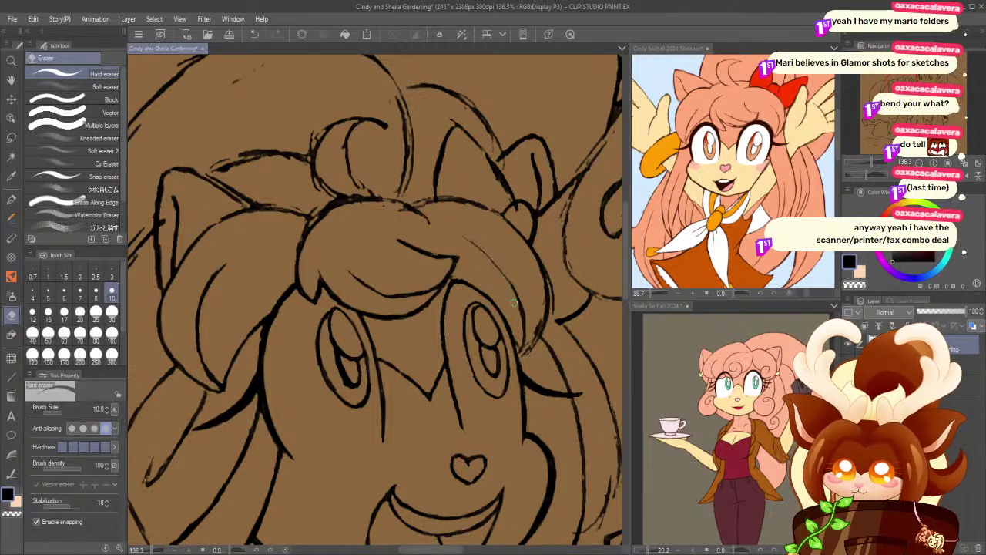
mouse_move(526, 347)
mouse_down()
mouse_move(539, 321)
mouse_move(535, 283)
mouse_up()
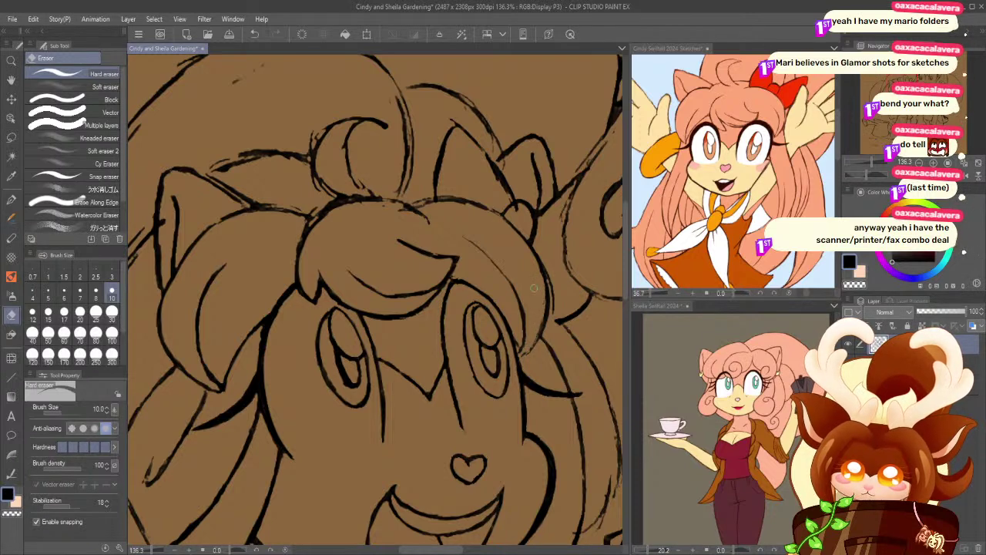
drag(539, 322, 522, 356)
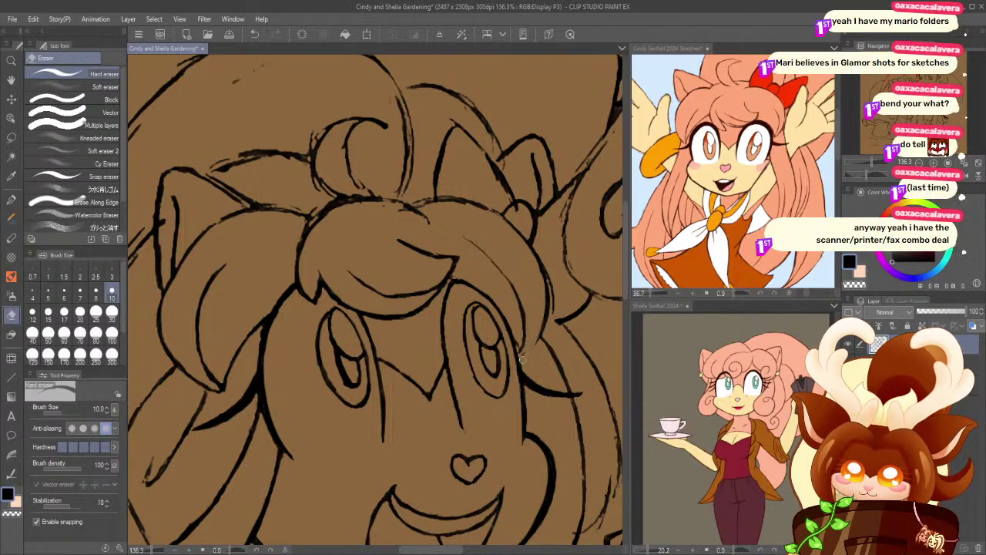
drag(551, 308, 543, 244)
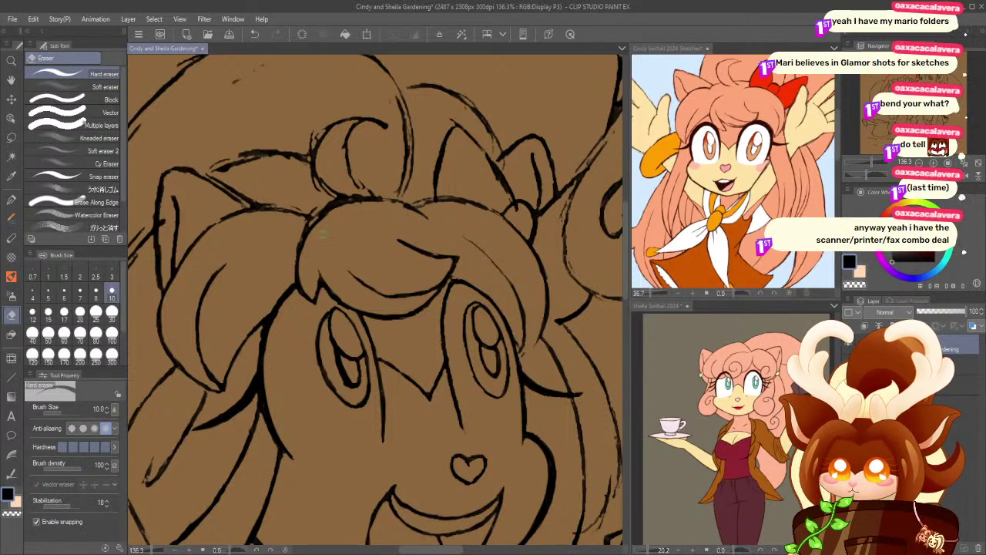
- Reinforce the tip and upper outline of the smaller character's right-hand bangs with the Rough pen at size 6
scroll(324, 275, up, 3)
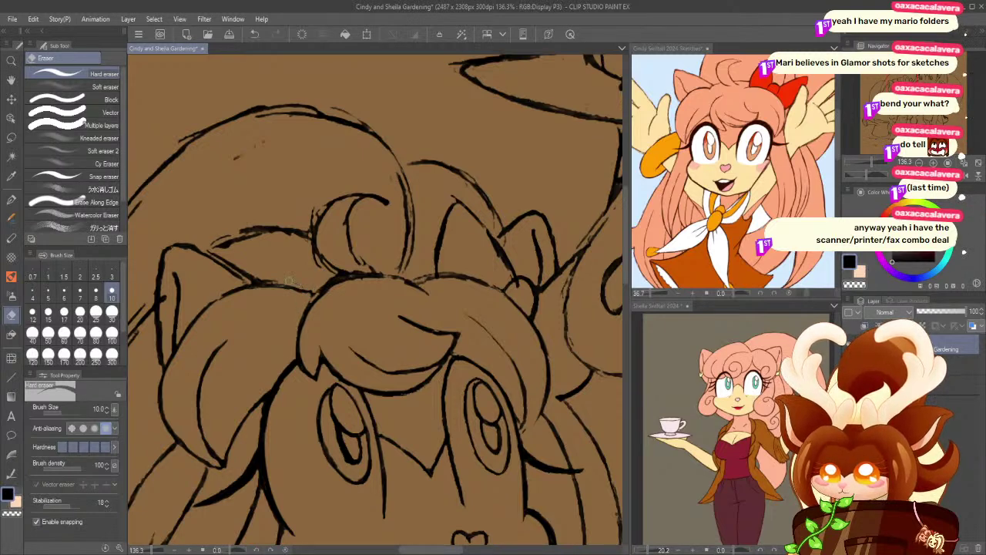
key(p)
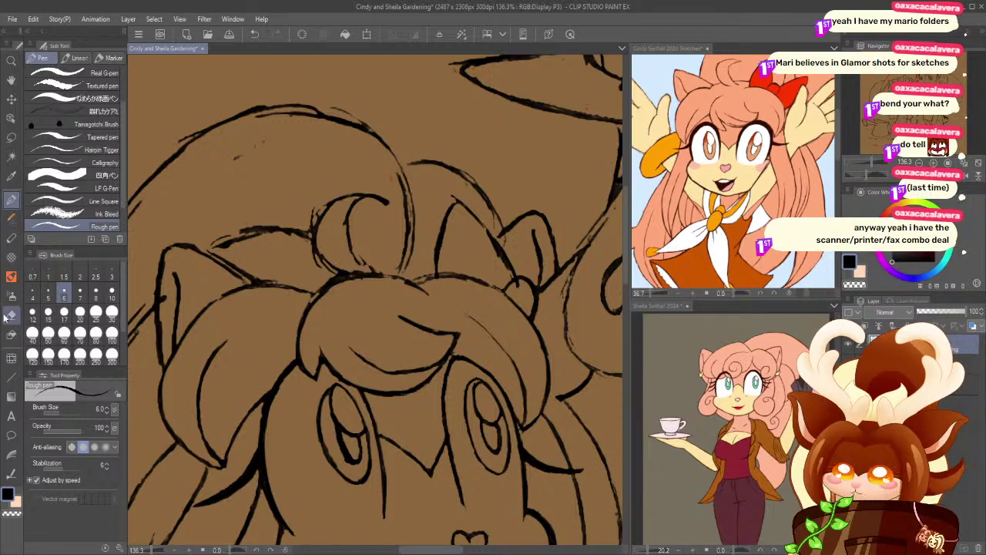
key(e)
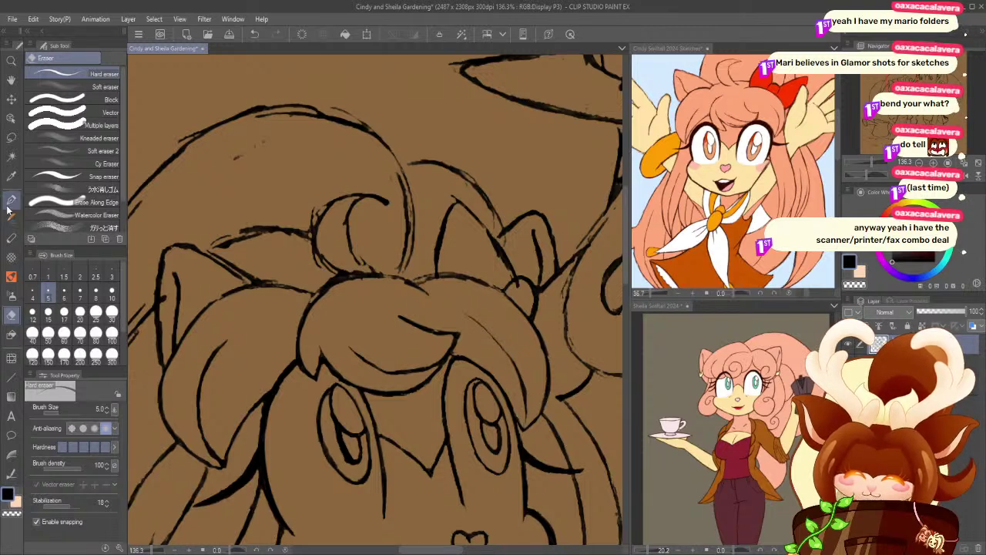
key(p)
drag(523, 430, 527, 406)
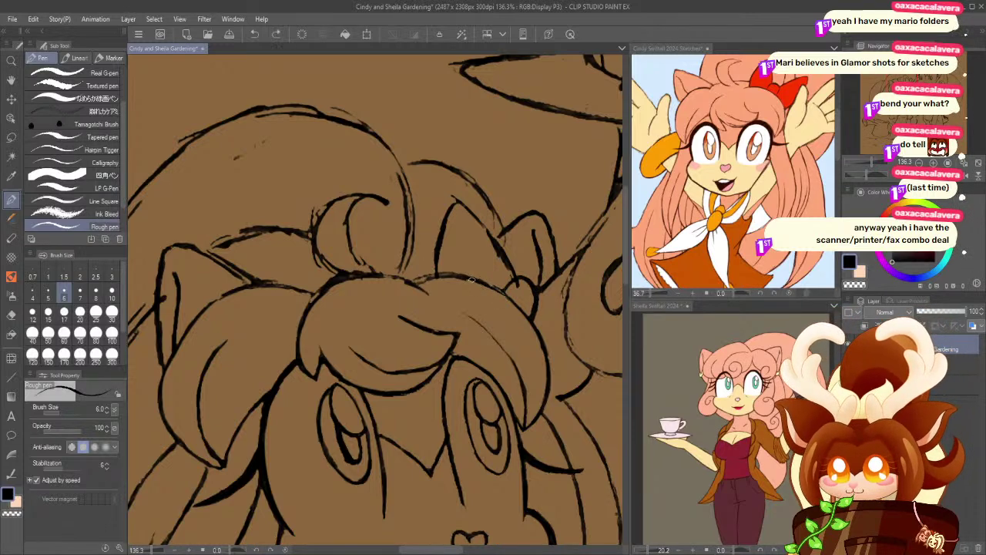
drag(479, 280, 529, 316)
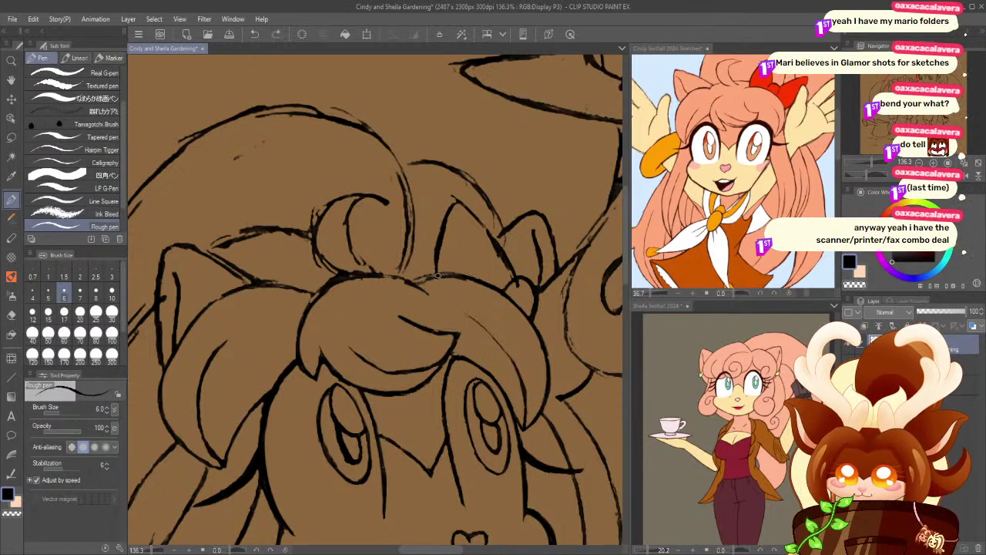
drag(413, 282, 469, 275)
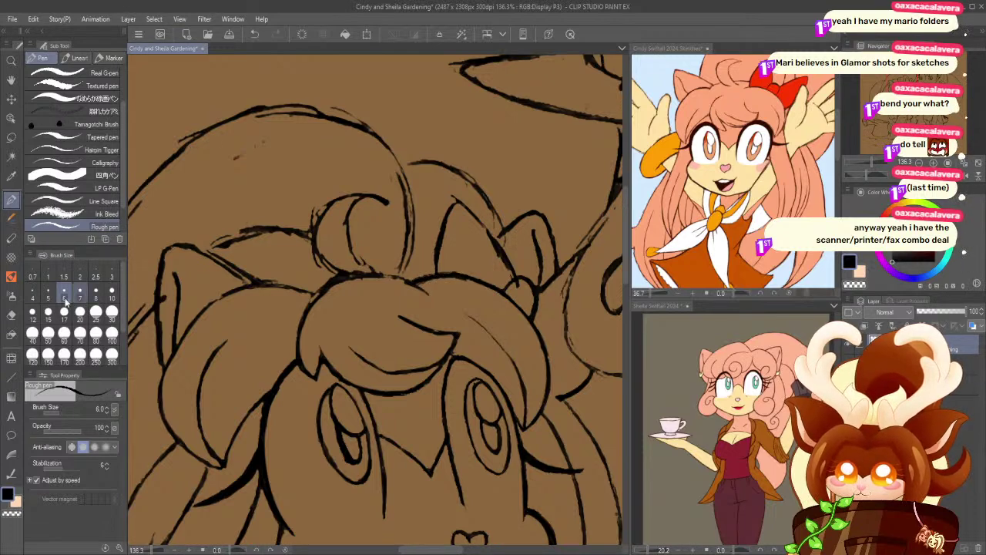
- Erase rough edges beneath the right-hand bangs' top line and stray marks around the smaller character's right-hand ear with the Hard eraser at size 5
click(11, 314)
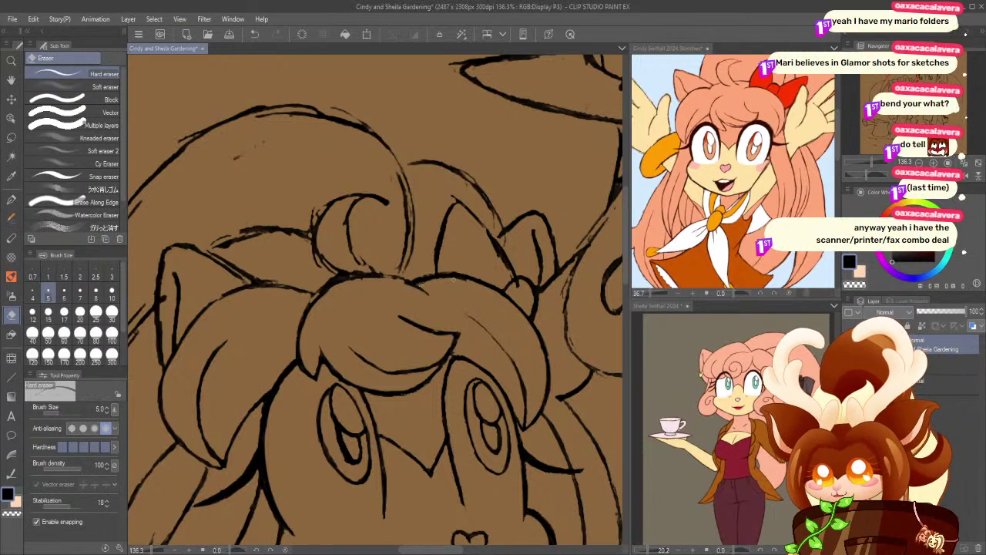
drag(417, 284, 448, 288)
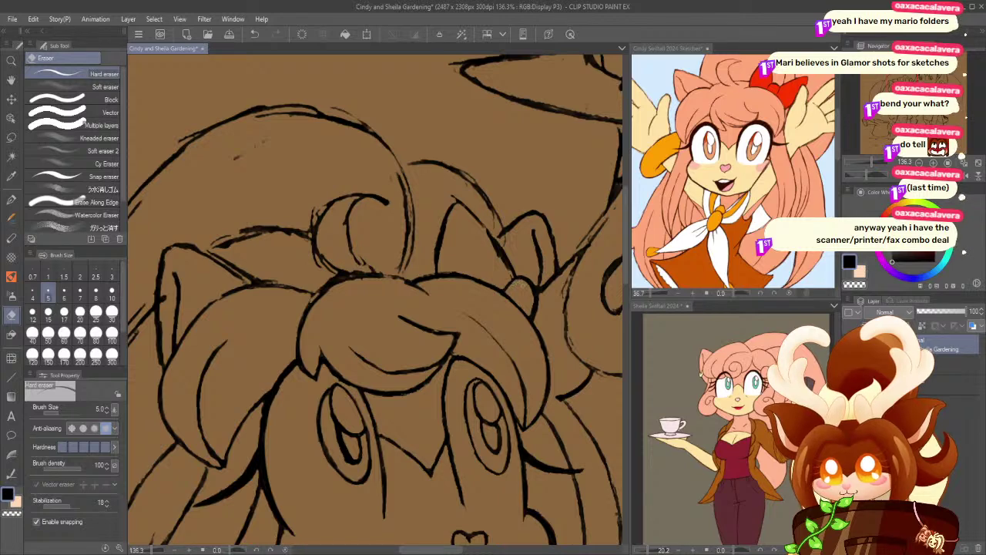
drag(511, 277, 503, 266)
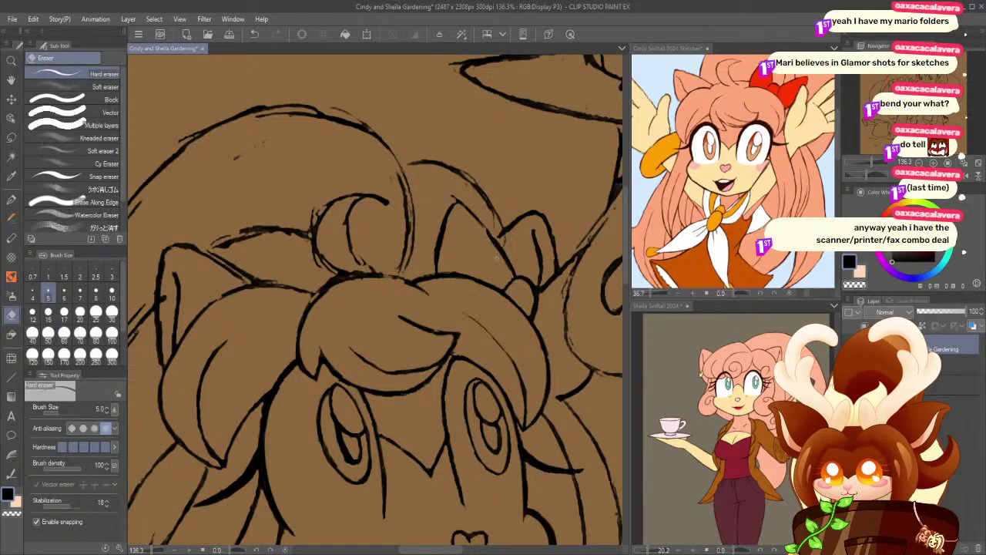
drag(480, 229, 500, 250)
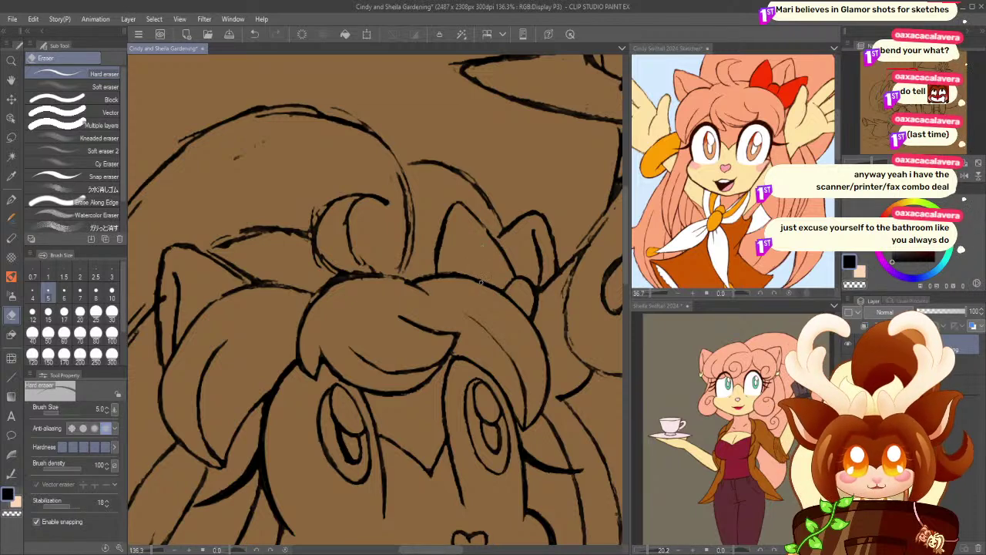
- Touch up the junction of the central and left-hand bangs with the Rough pen at size 6 and the Hard eraser at size 25
click(11, 199)
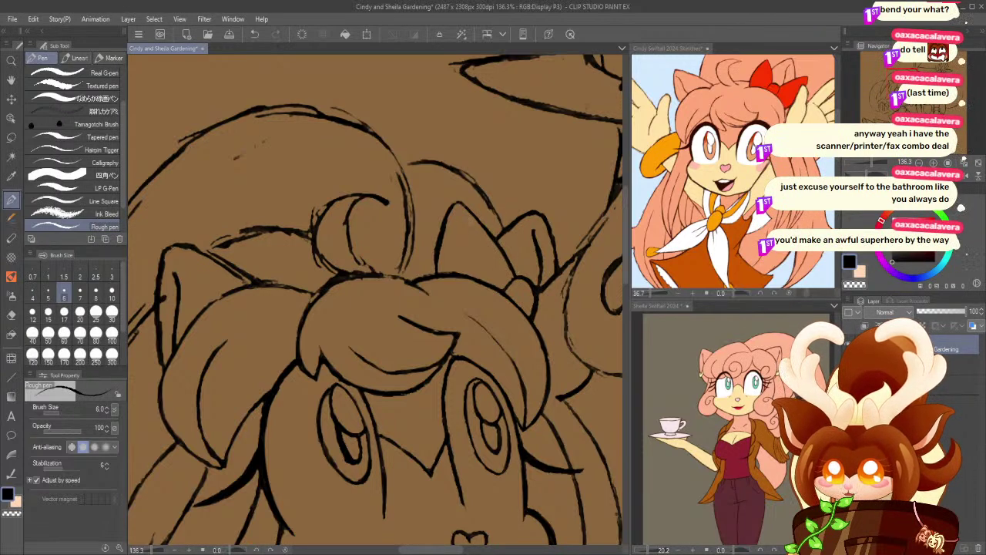
drag(275, 310, 335, 332)
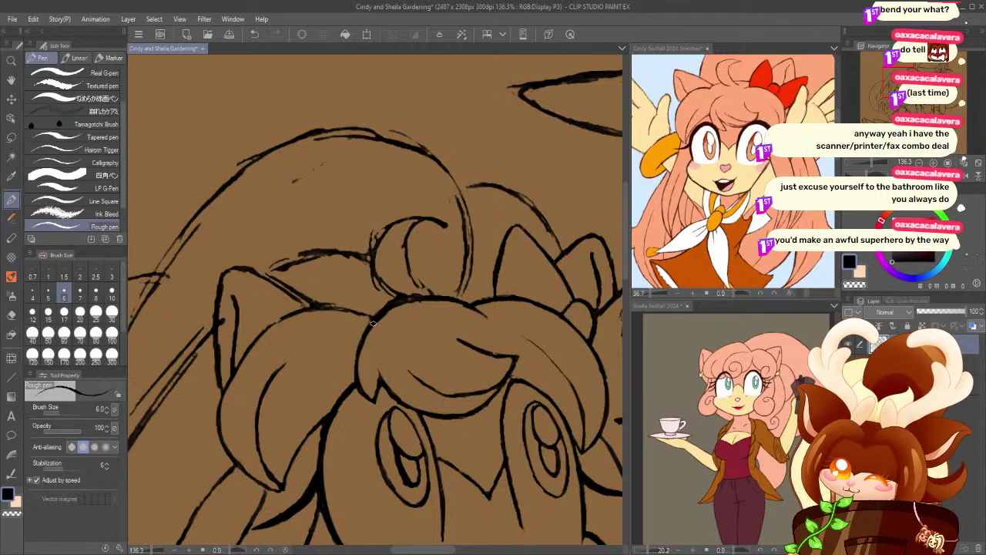
click(12, 315)
click(96, 312)
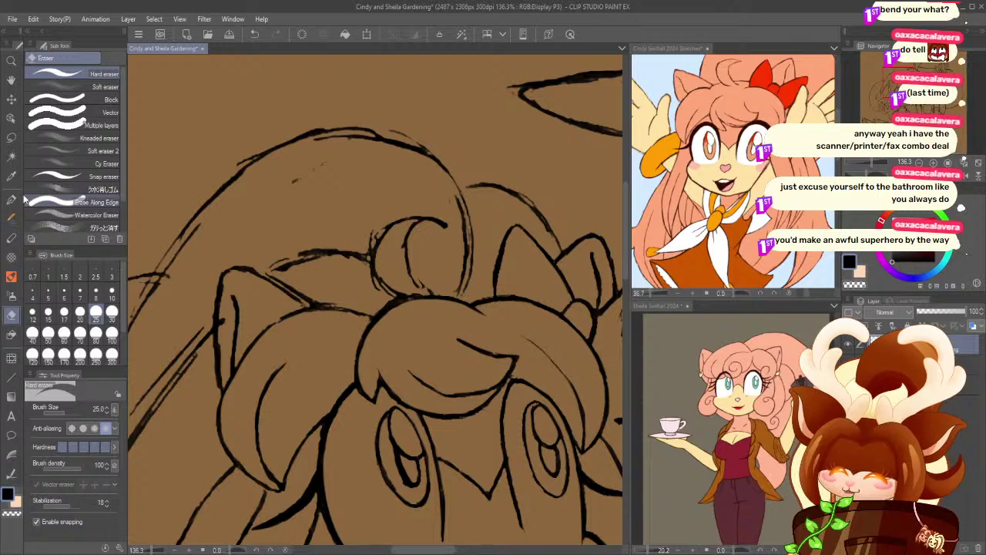
key(p)
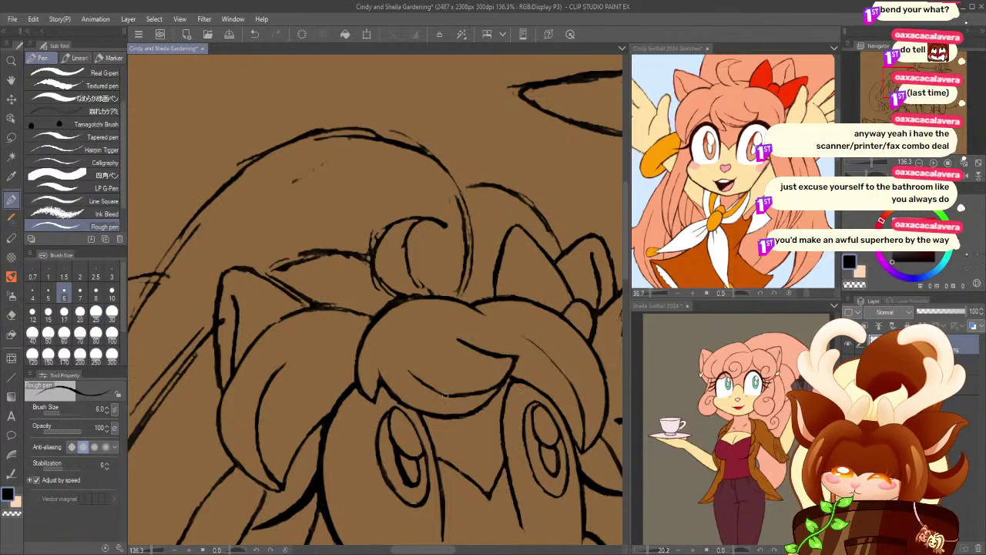
- Thicken the hairline curving over the smaller character's right-hand eye with the Rough pen at size 6, and set the Hard eraser to size 12
drag(524, 379, 480, 287)
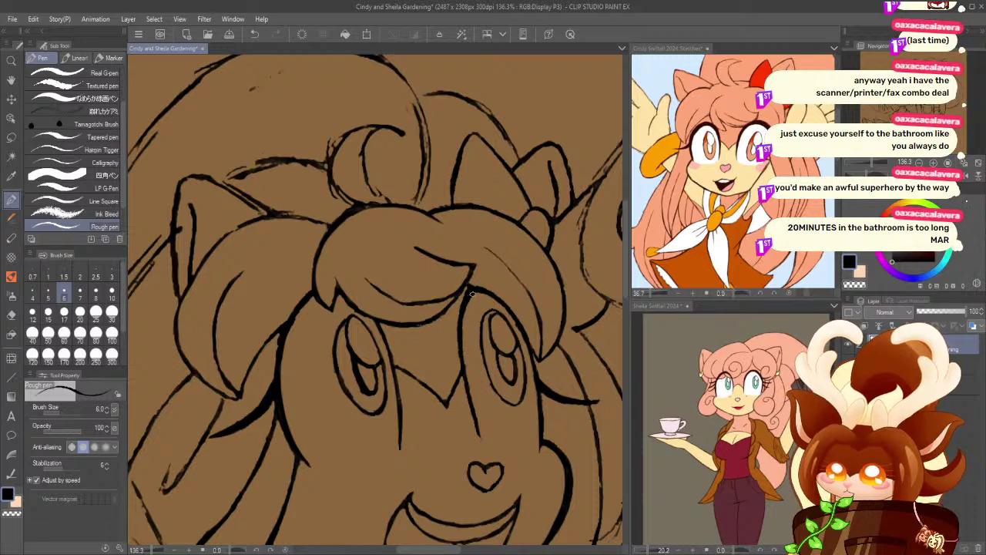
mouse_move(470, 295)
mouse_down()
mouse_move(491, 297)
mouse_move(524, 337)
mouse_up()
key(ctrl+z)
key(ctrl+z)
drag(480, 294, 530, 355)
drag(511, 314, 538, 395)
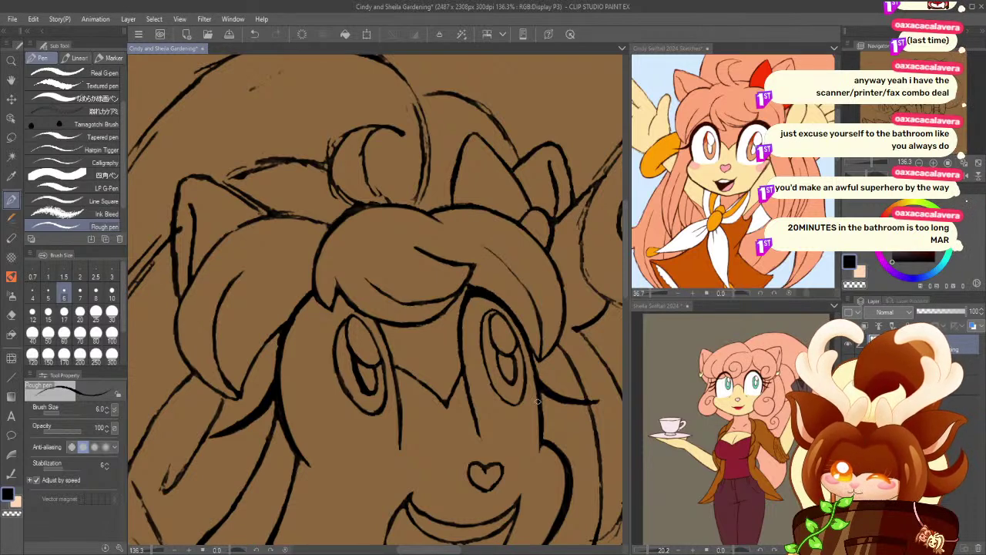
click(11, 315)
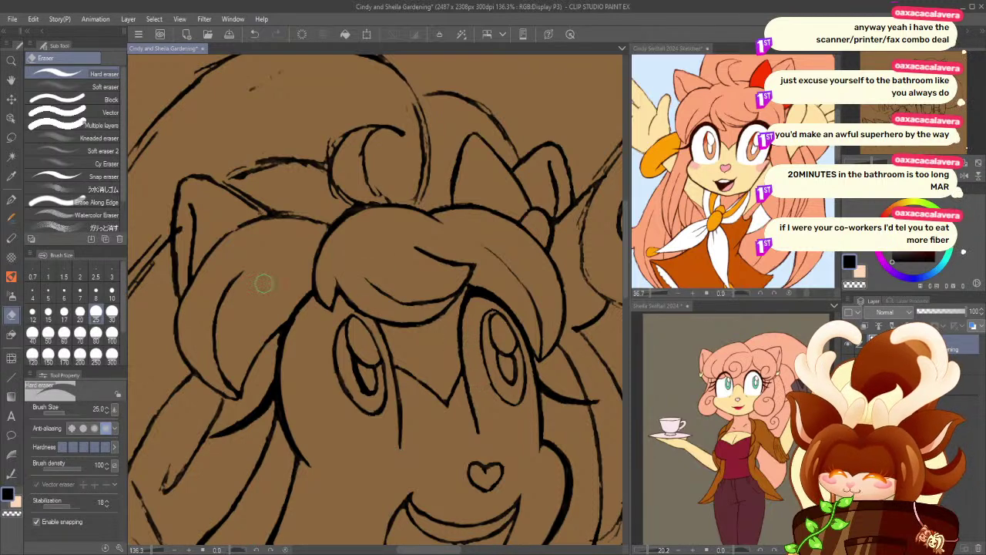
click(32, 311)
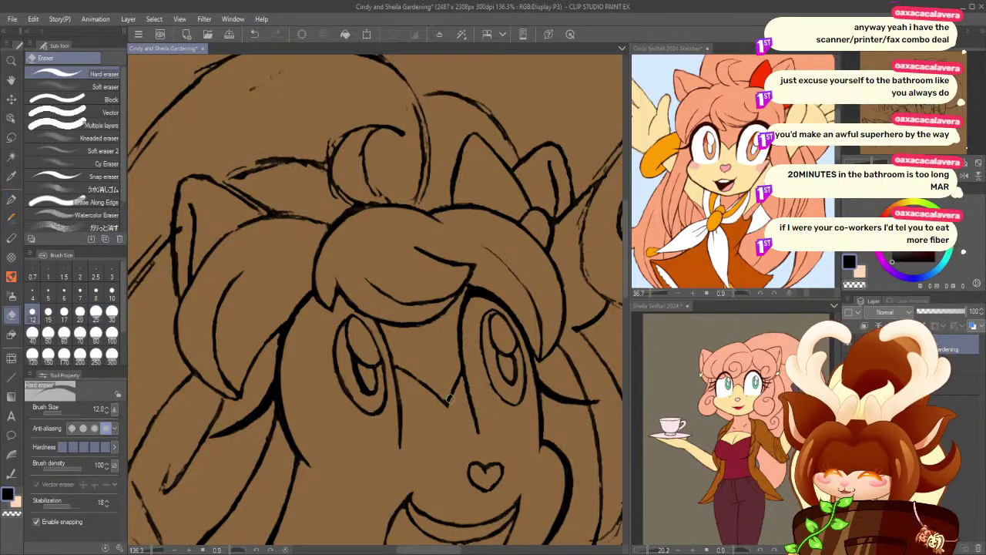
key(p)
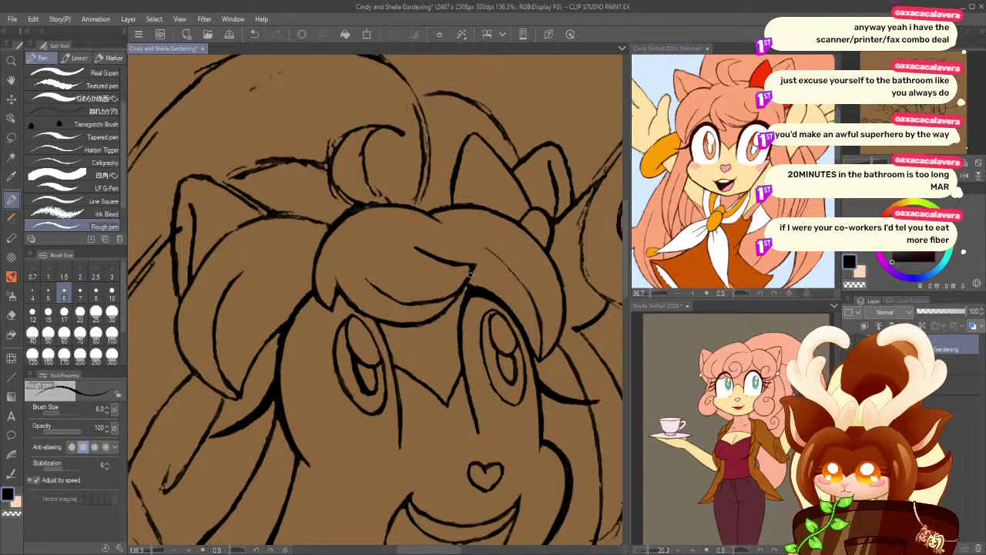
- Narrow the inner strand lines of the left-hand and central bangs by 0.1 with Correct line width at brush size 70
key(g)
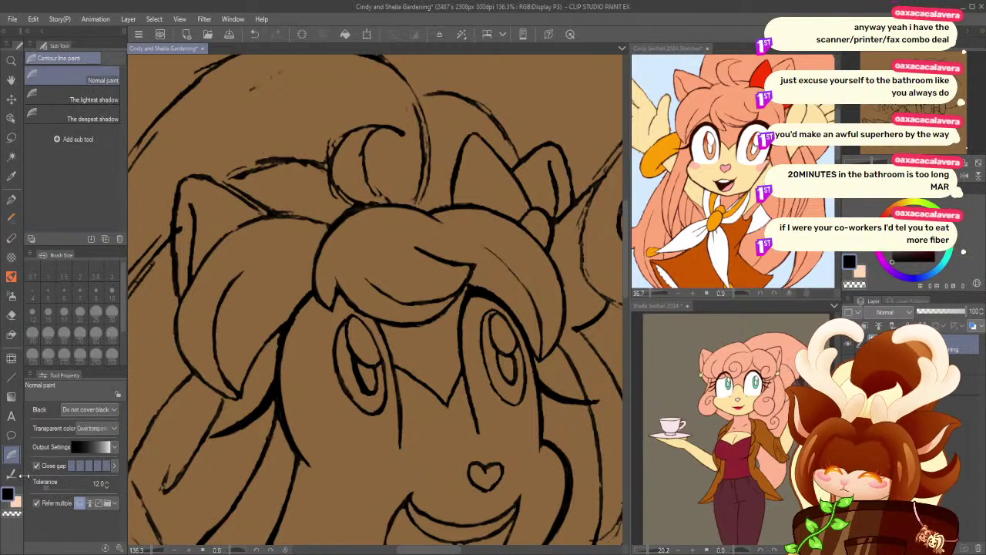
click(11, 473)
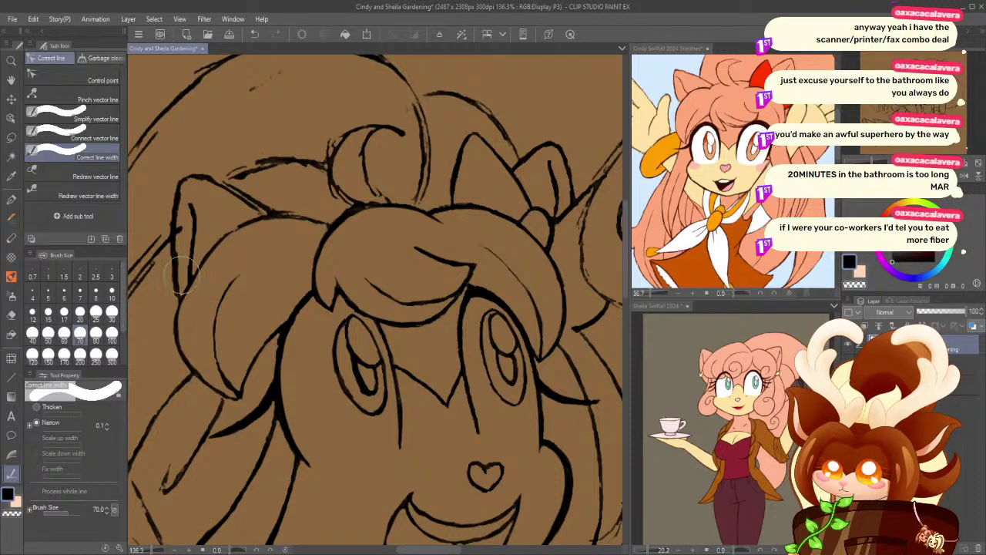
drag(240, 269, 218, 307)
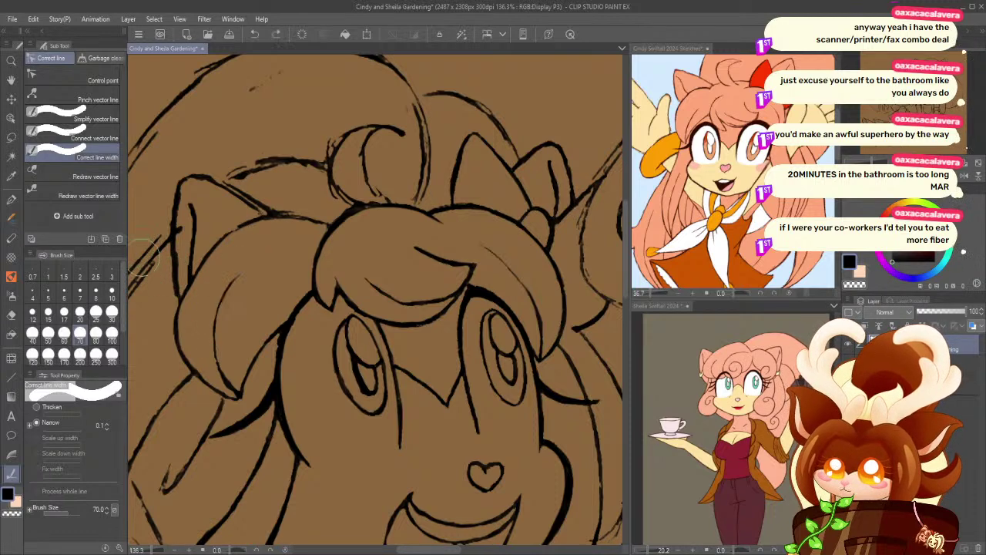
drag(412, 276, 376, 302)
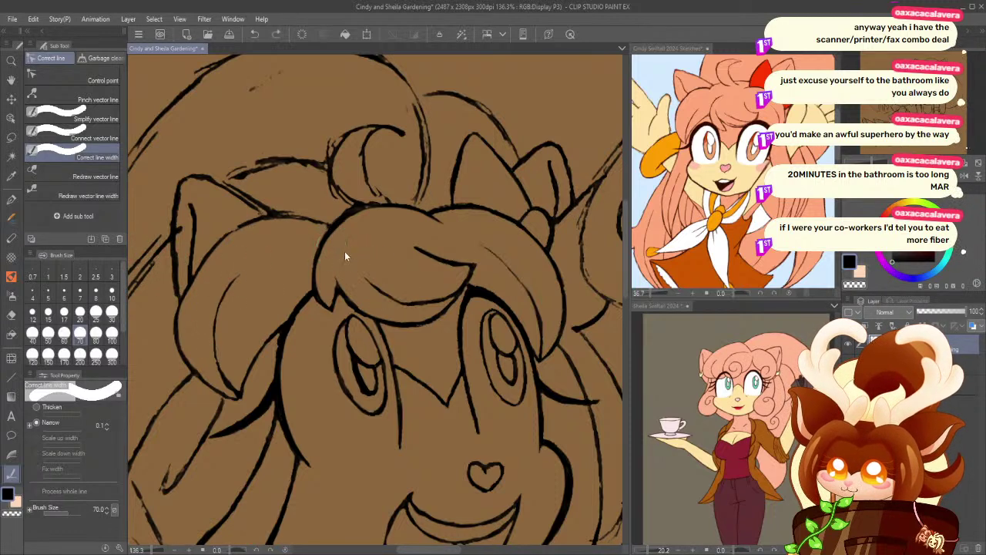
drag(438, 255, 404, 241)
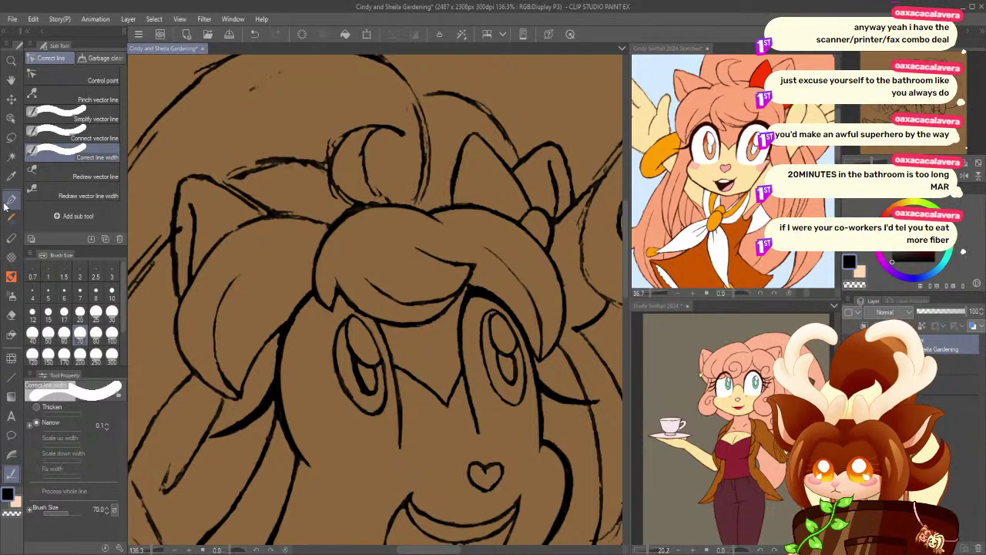
- Touch up the left-hand bangs' inner strand and top outline with the Rough pen at size 6, undoing the unwanted strokes
key(e)
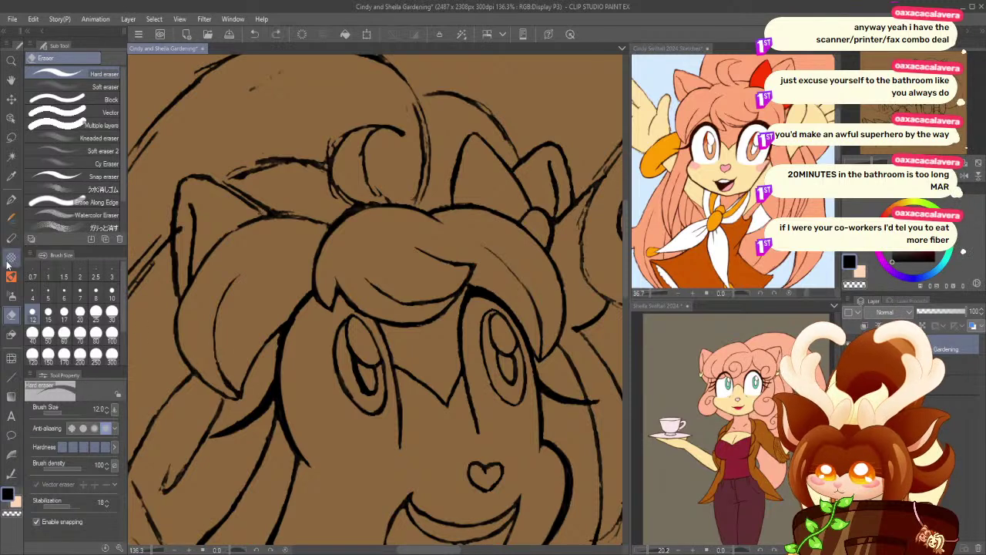
key(p)
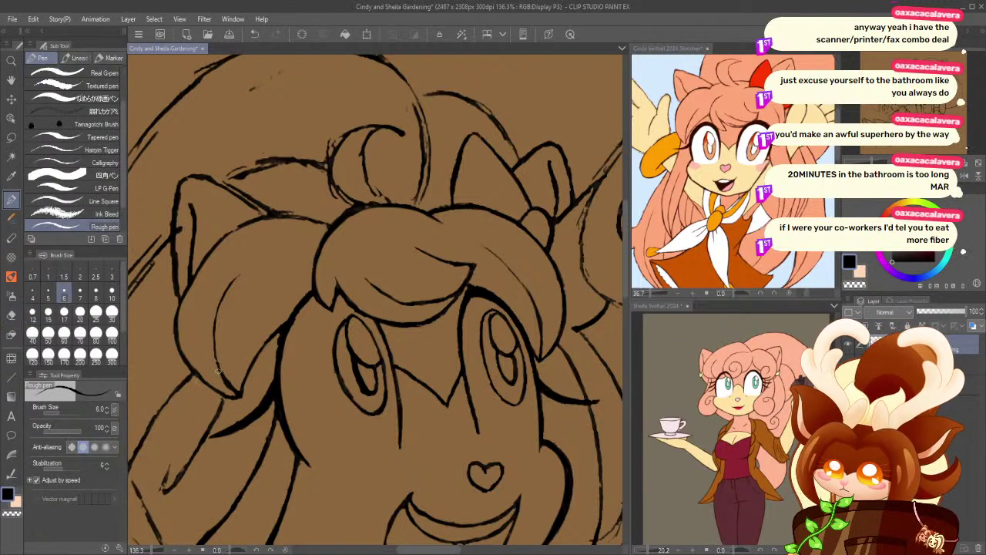
drag(220, 373, 210, 312)
drag(171, 270, 248, 378)
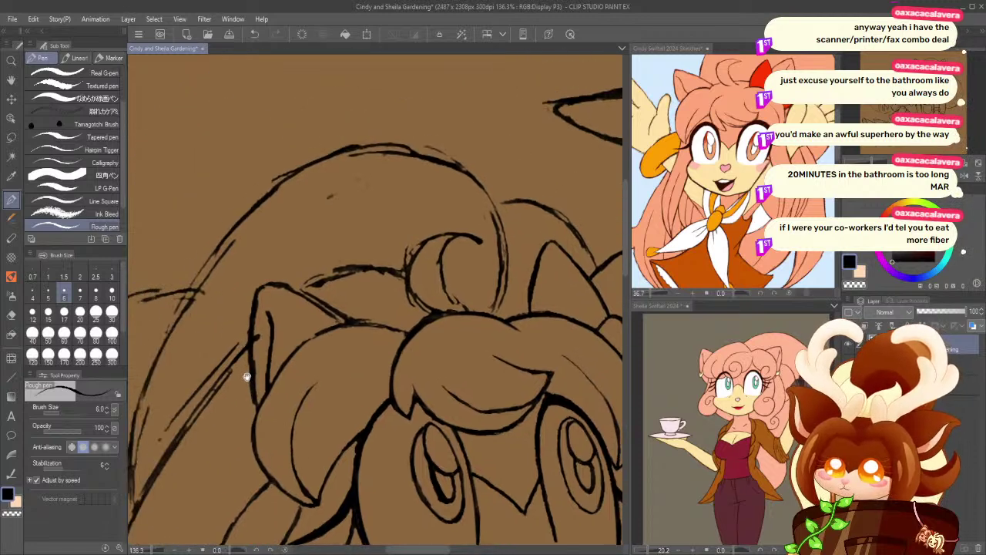
drag(317, 336, 295, 355)
key(ctrl+z)
key(ctrl+z)
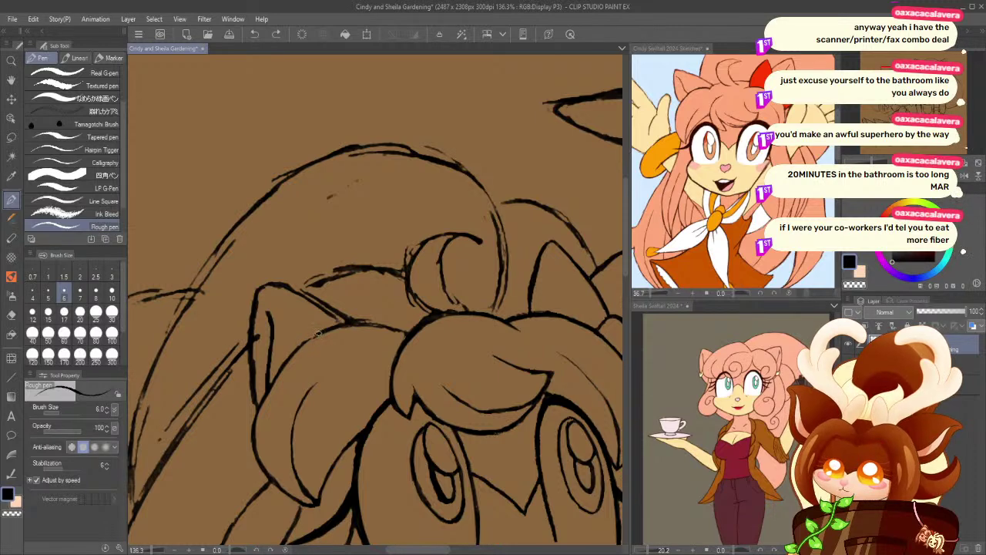
- Erase the overlapping marks inside the smaller character's left-hand ear and the doubled line along its upper edge with the Hard eraser at size 12
click(11, 334)
click(11, 314)
drag(261, 339, 265, 339)
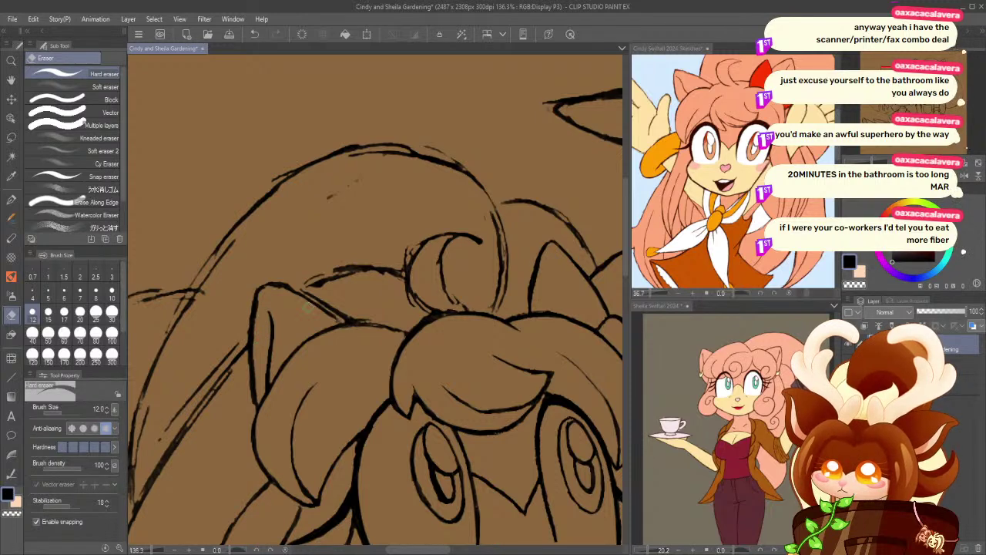
drag(338, 319, 304, 299)
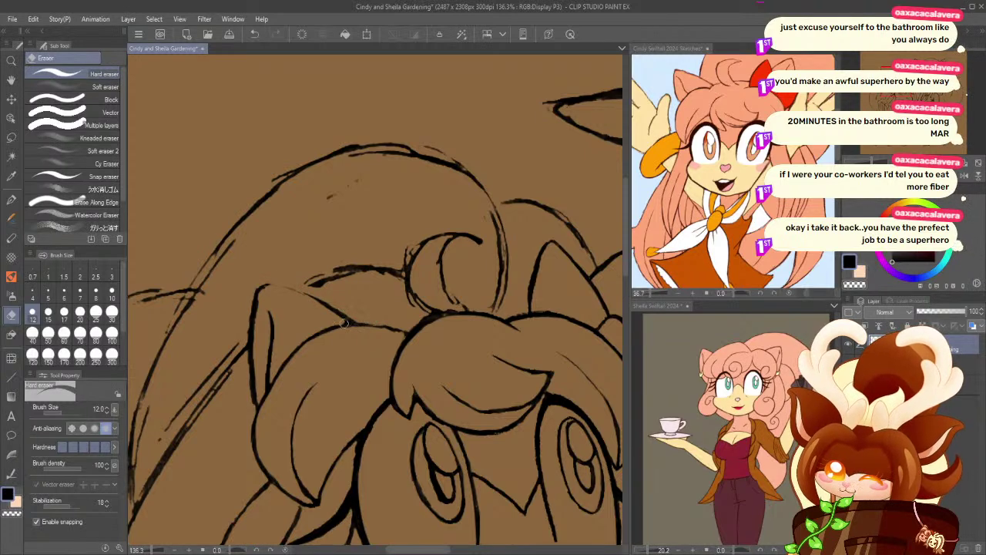
- Reinforce the left-hand bangs' top outline and redraw the left-hand ear's upper edge with the Rough pen at size 6
click(10, 201)
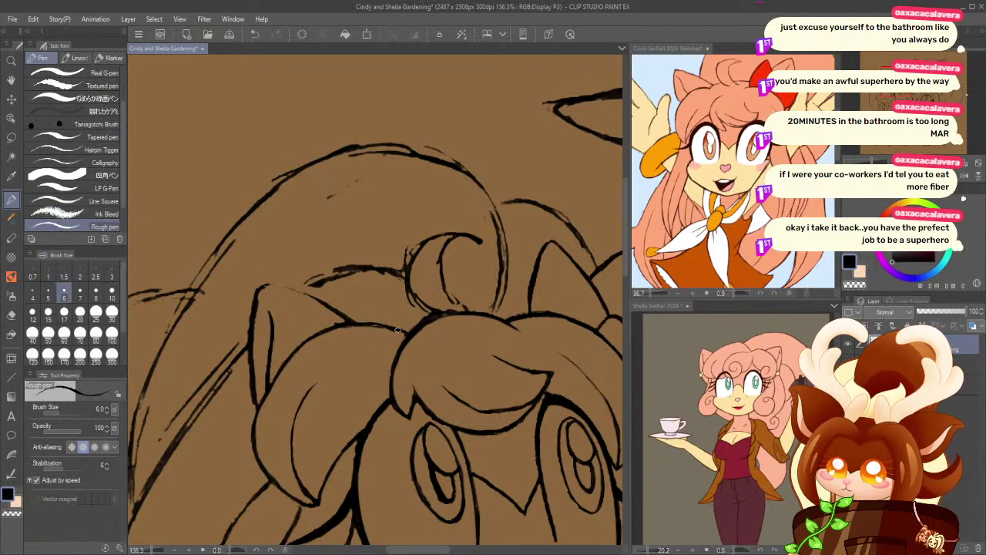
drag(368, 325, 329, 329)
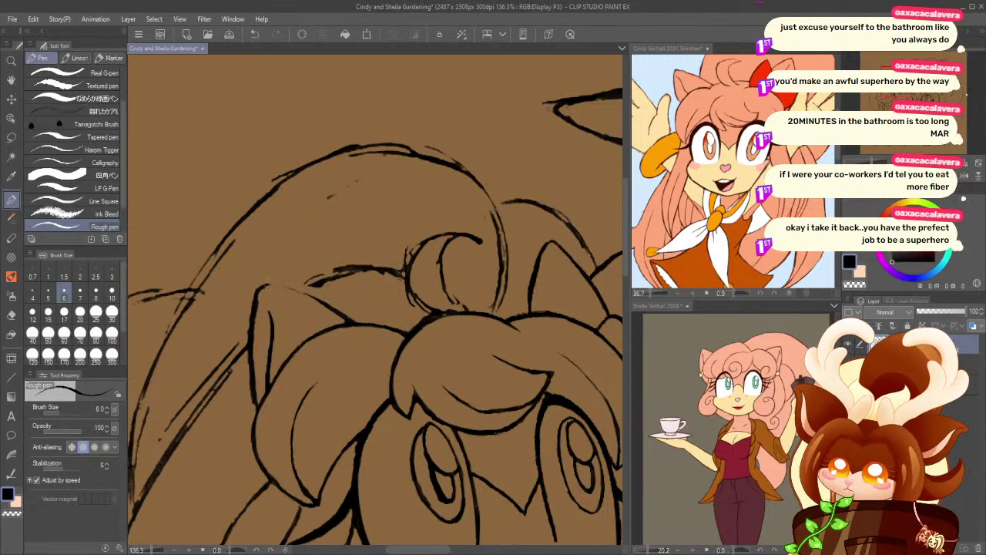
mouse_move(260, 287)
mouse_down()
mouse_move(313, 300)
mouse_move(258, 291)
mouse_move(311, 299)
mouse_move(268, 290)
mouse_up()
key(ctrl+z)
key(ctrl+z)
key(ctrl+z)
drag(268, 290, 316, 301)
key(ctrl+z)
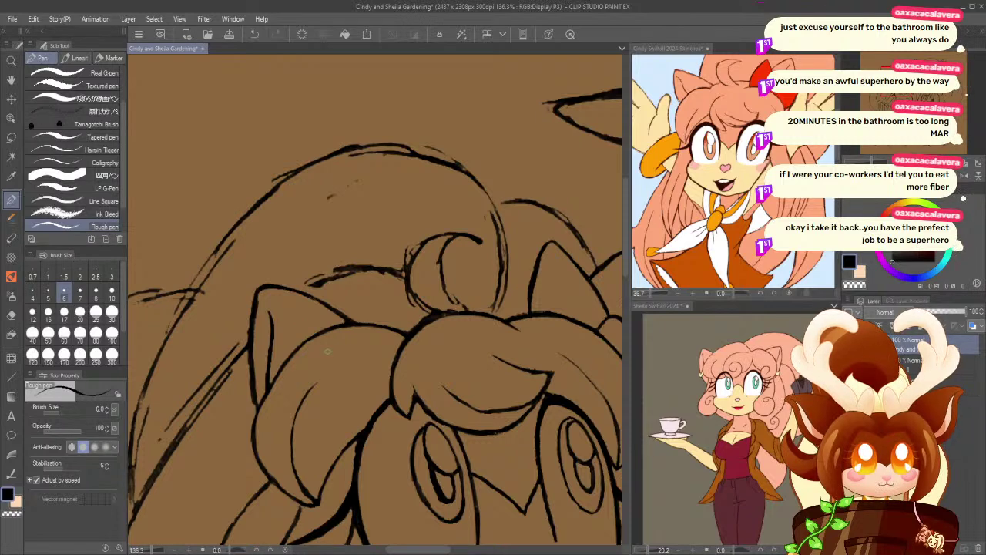
- Clean up the round curl above the smaller character's bangs with the Hard eraser at size 12 and the Rough pen at size 6
drag(335, 339, 195, 337)
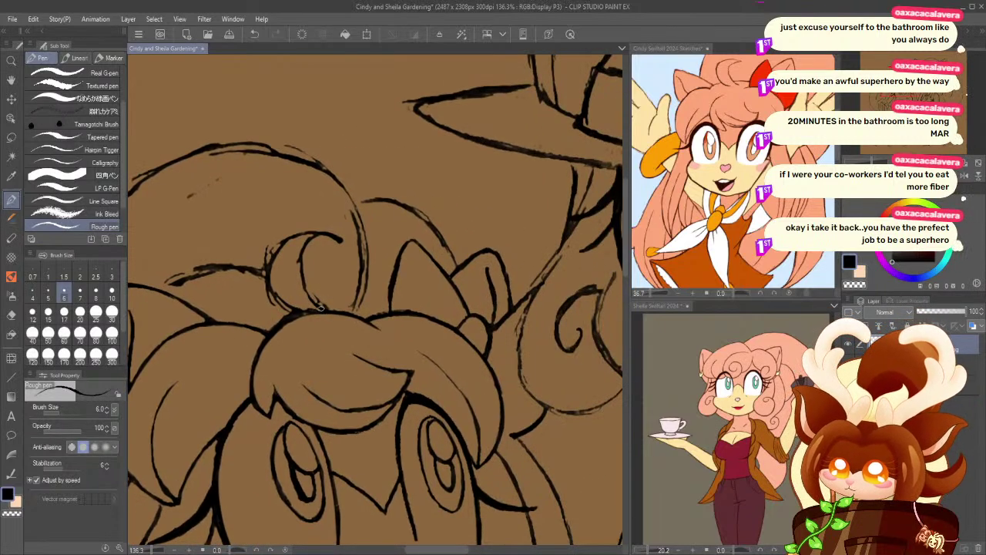
key(e)
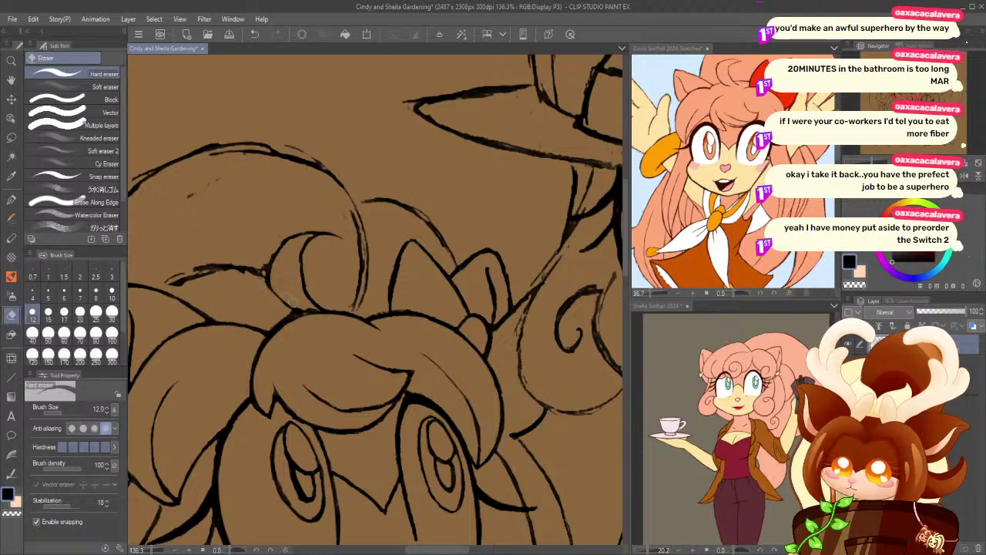
key(p)
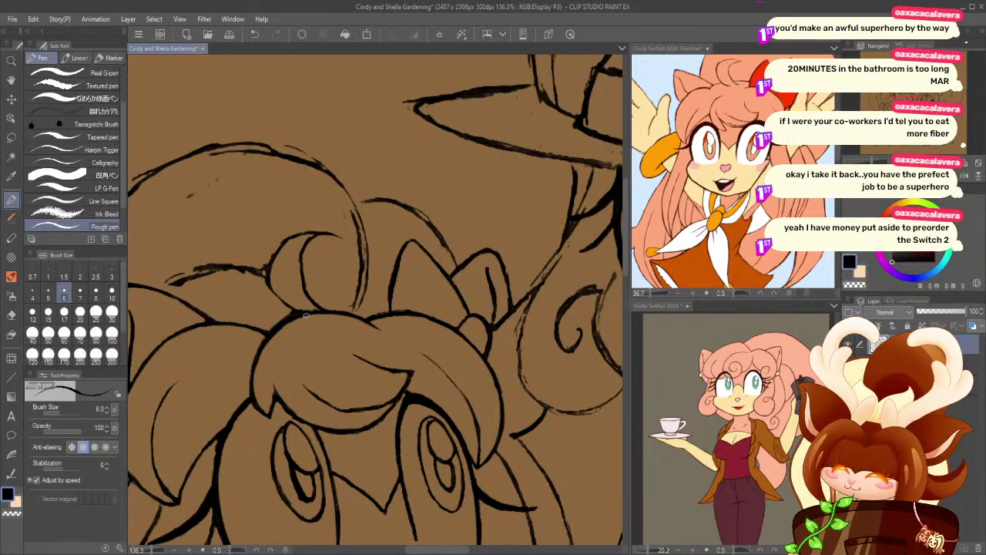
click(11, 314)
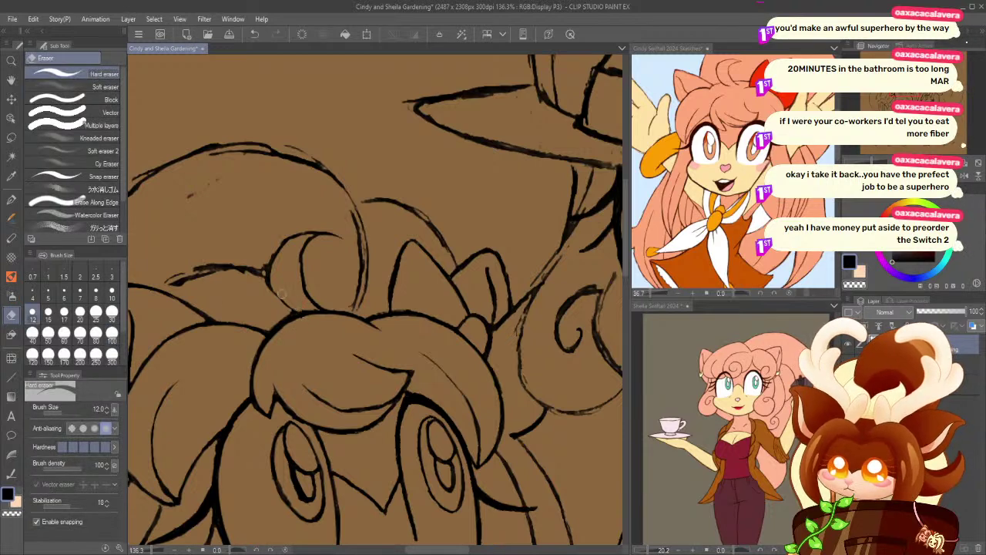
click(10, 200)
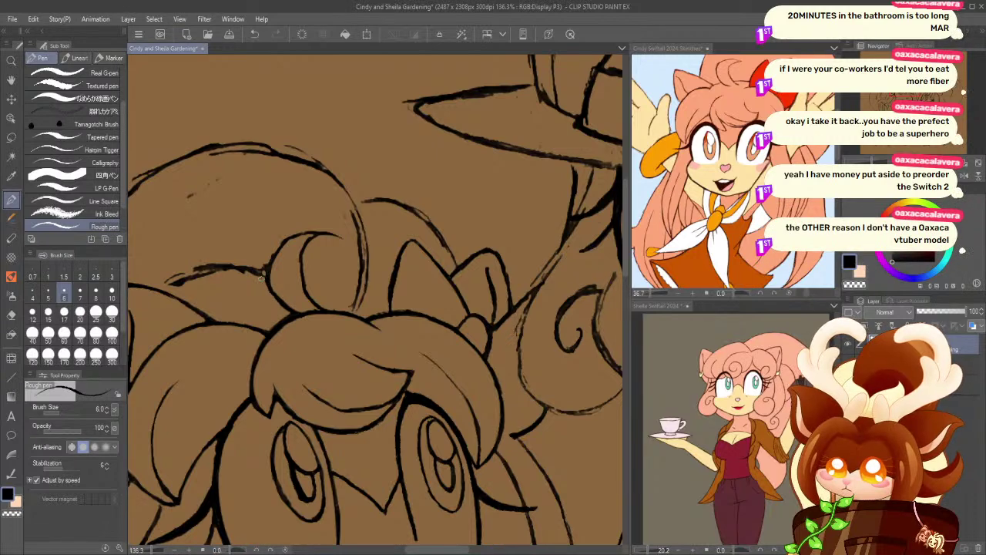
drag(299, 272, 235, 246)
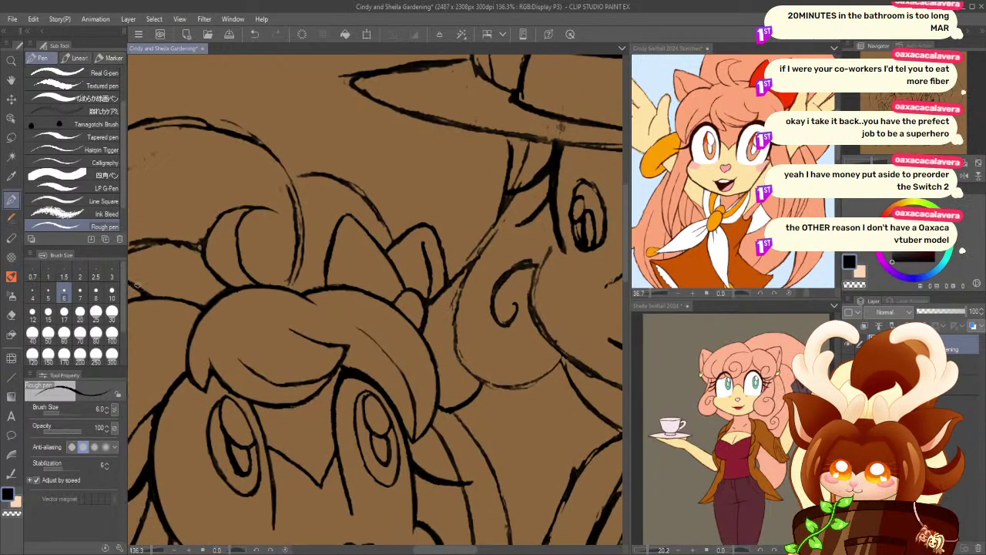
- Erase the stray marks around the smaller character's right-hand ear with the Hard eraser at size 12
click(11, 314)
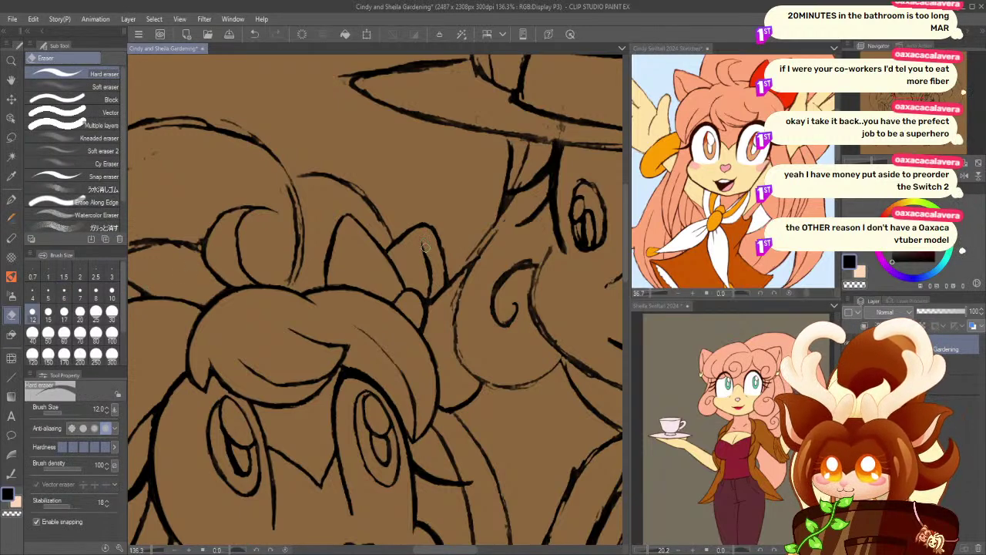
drag(225, 320, 316, 182)
drag(303, 335, 245, 232)
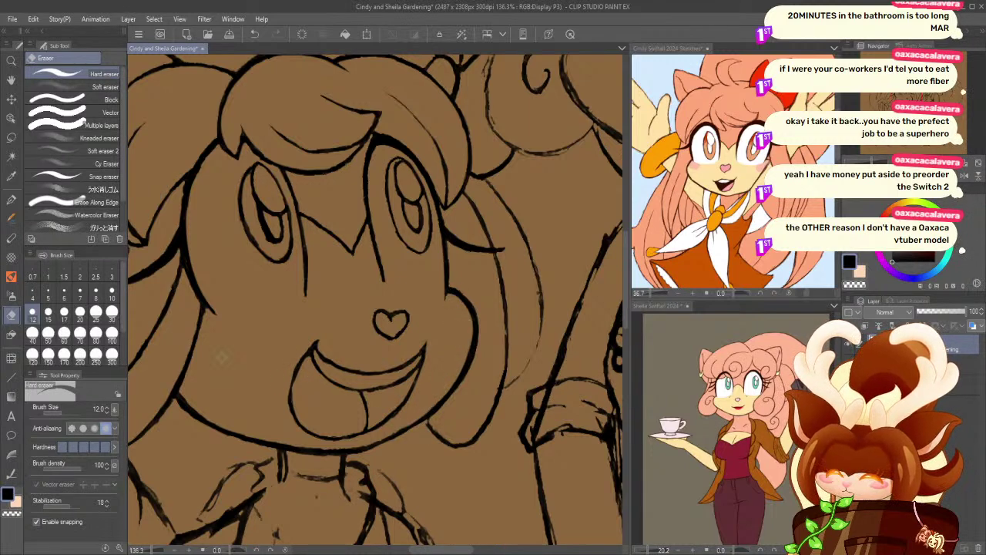
- Reinforce the inner line of the hair lock beside the right-hand cheek with the Rough pen at size 6, undoing the unwanted strokes
click(12, 200)
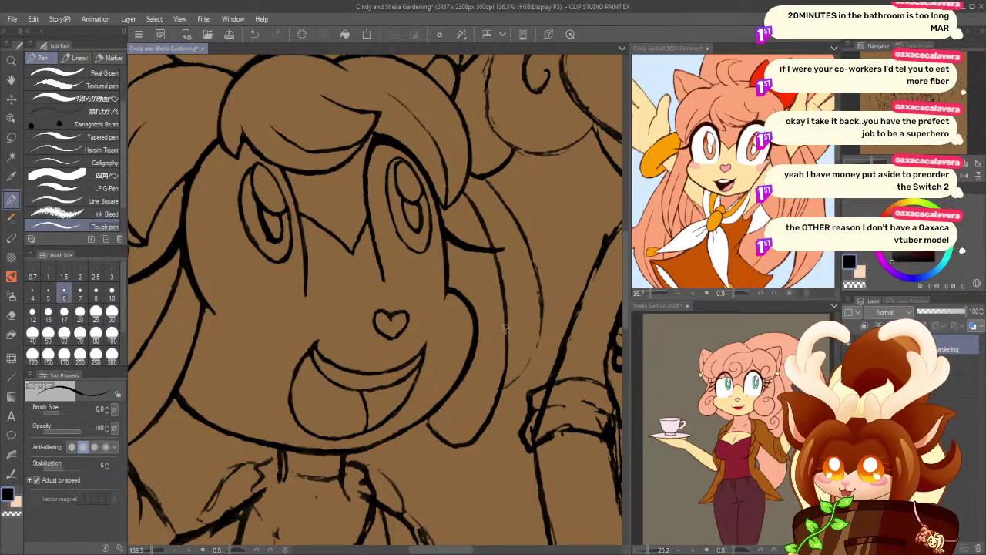
drag(504, 314, 501, 376)
key(ctrl+z)
drag(504, 292, 502, 372)
key(ctrl+z)
drag(505, 302, 494, 411)
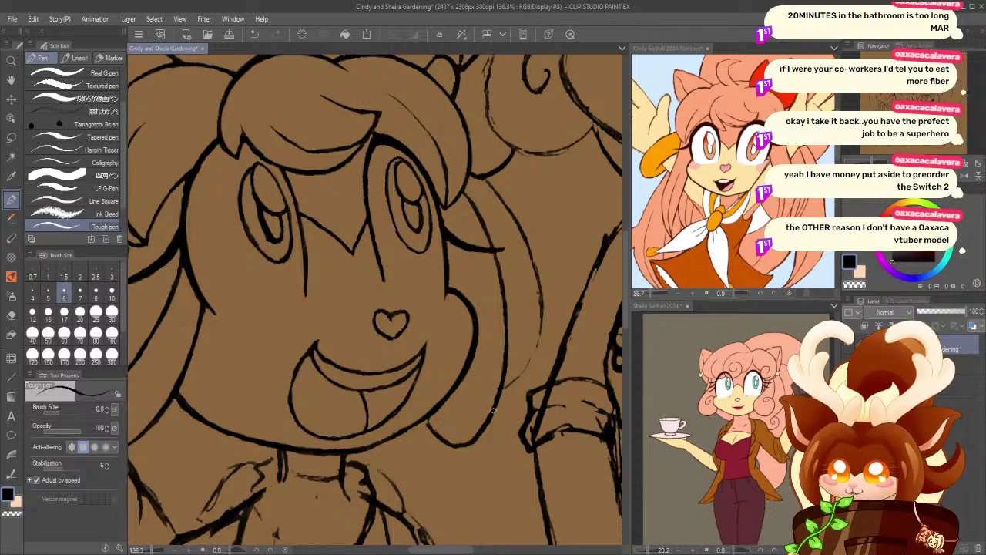
- Redraw the upper part of the right-hand hair lock's outer outline with the Rough pen at size 6, undoing the unwanted strokes
drag(483, 178, 525, 245)
key(ctrl+z)
drag(499, 197, 531, 253)
drag(513, 219, 537, 291)
key(ctrl+z)
drag(522, 230, 541, 291)
key(ctrl+z)
mouse_move(505, 205)
mouse_down()
mouse_move(538, 276)
mouse_move(532, 262)
mouse_move(540, 315)
mouse_move(538, 288)
mouse_move(537, 344)
mouse_move(501, 390)
mouse_move(521, 351)
mouse_up()
key(ctrl+z)
- Redraw the lower end of the right-hand hair lock's outer outline and clean its edges with the Hard eraser at size 12
drag(502, 390, 529, 360)
key(ctrl+z)
key(ctrl+z)
drag(501, 391, 525, 356)
key(e)
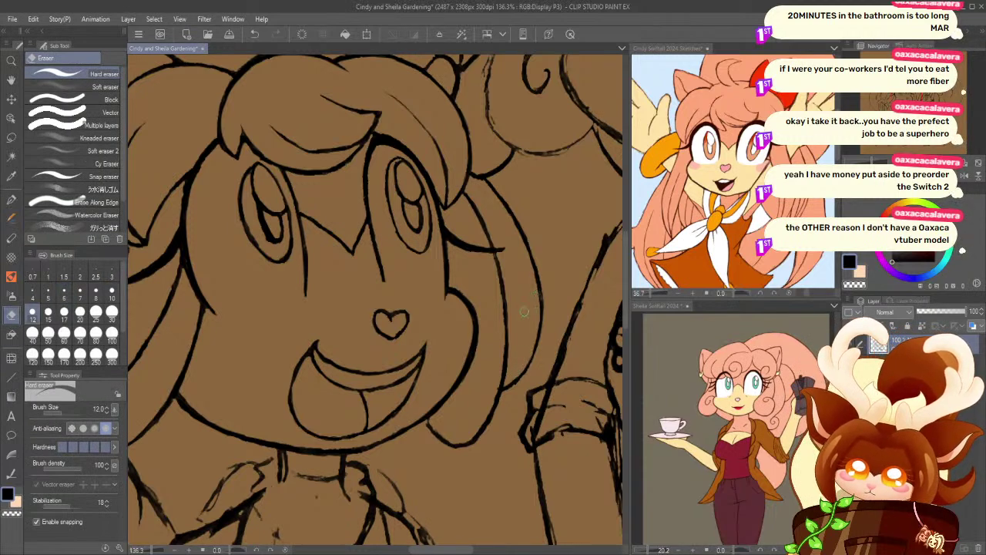
key(p)
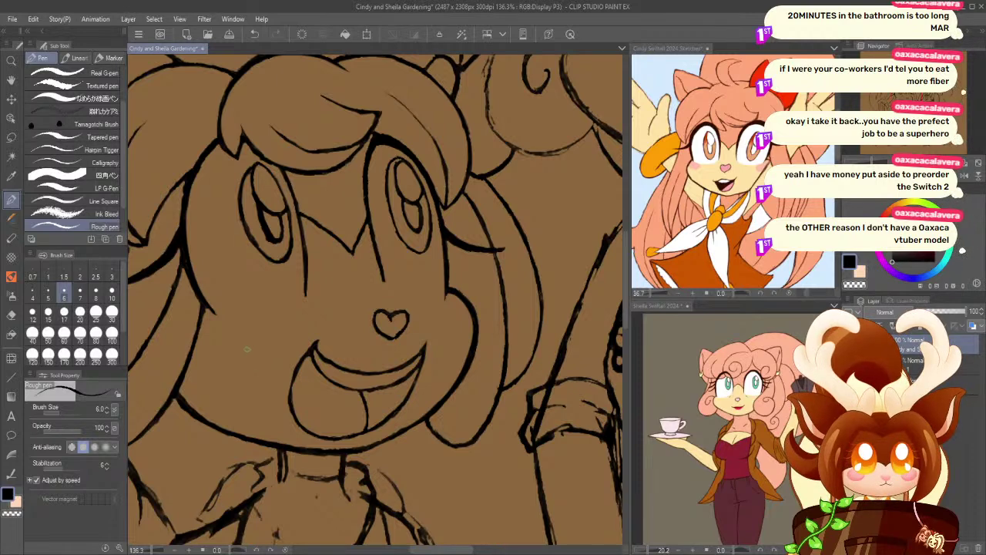
- Erase the rough edges of the hair strands beside the smaller character's left-hand cheek with the Hard eraser at size 12
drag(249, 359, 280, 342)
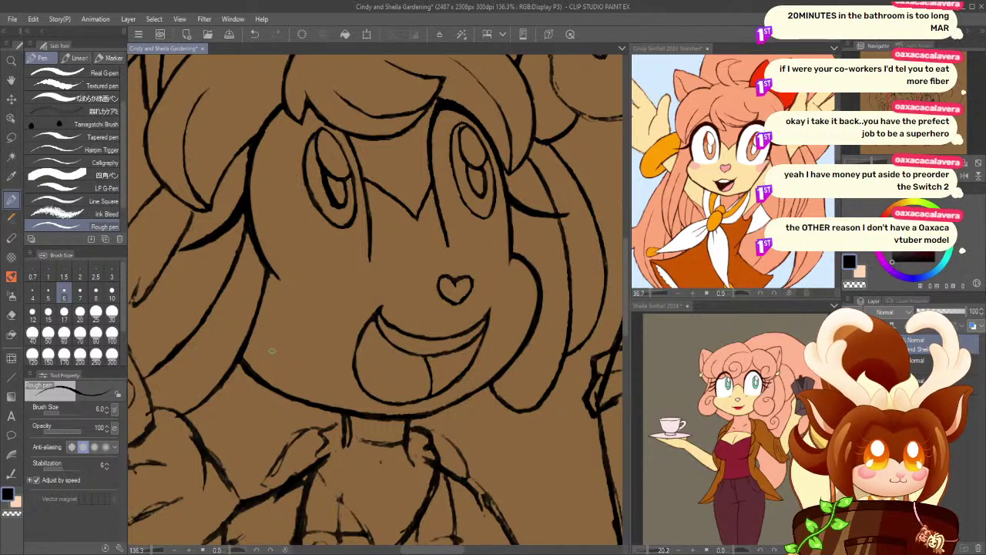
drag(184, 341, 302, 350)
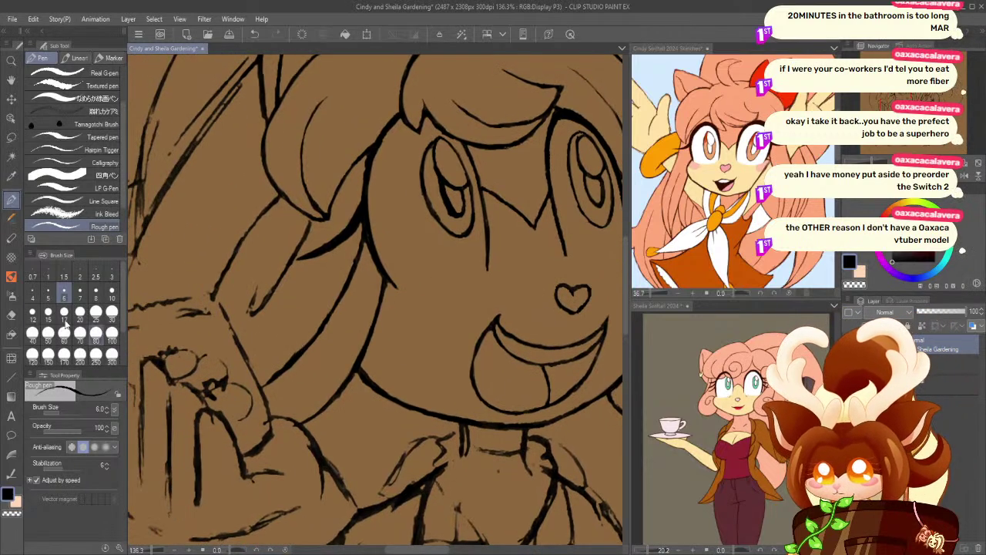
click(11, 317)
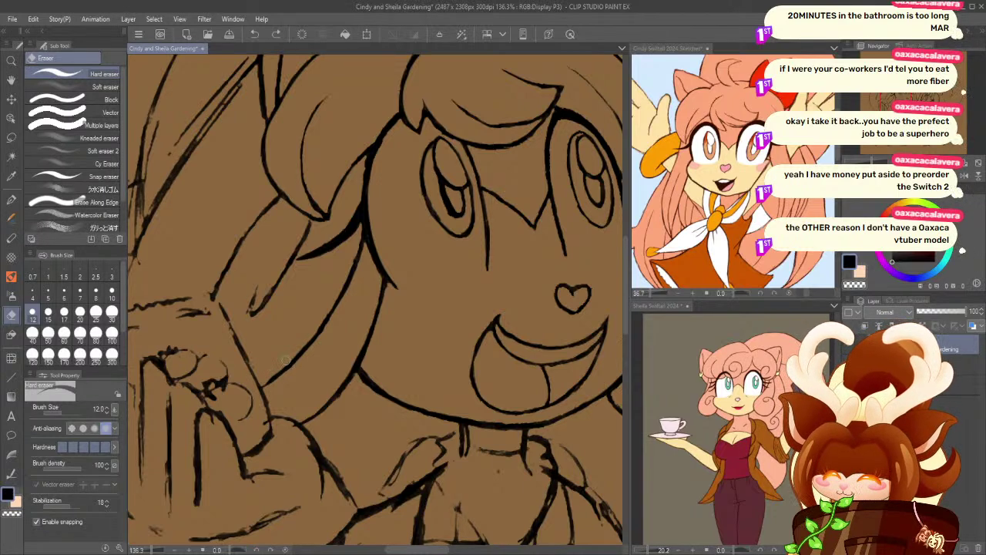
drag(298, 293, 199, 296)
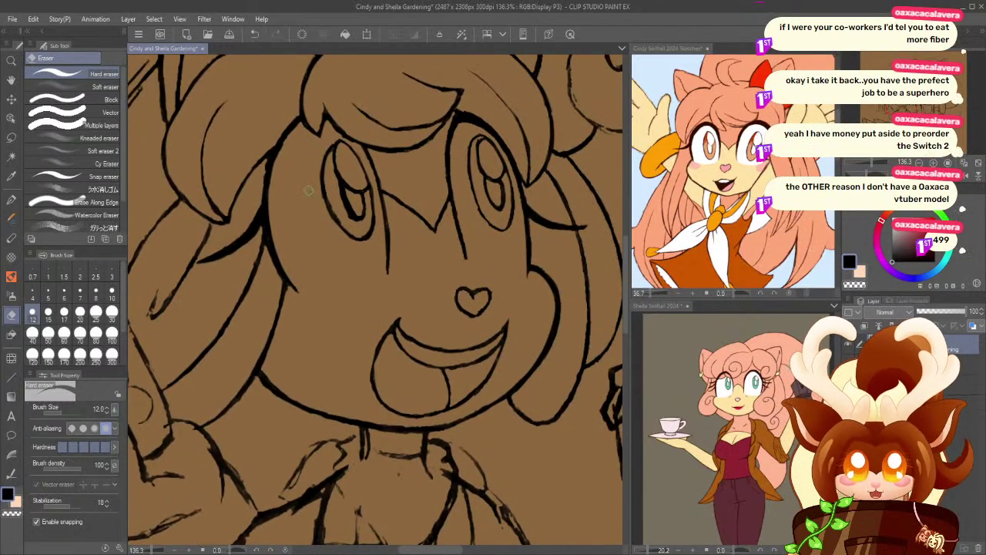
drag(206, 311, 319, 334)
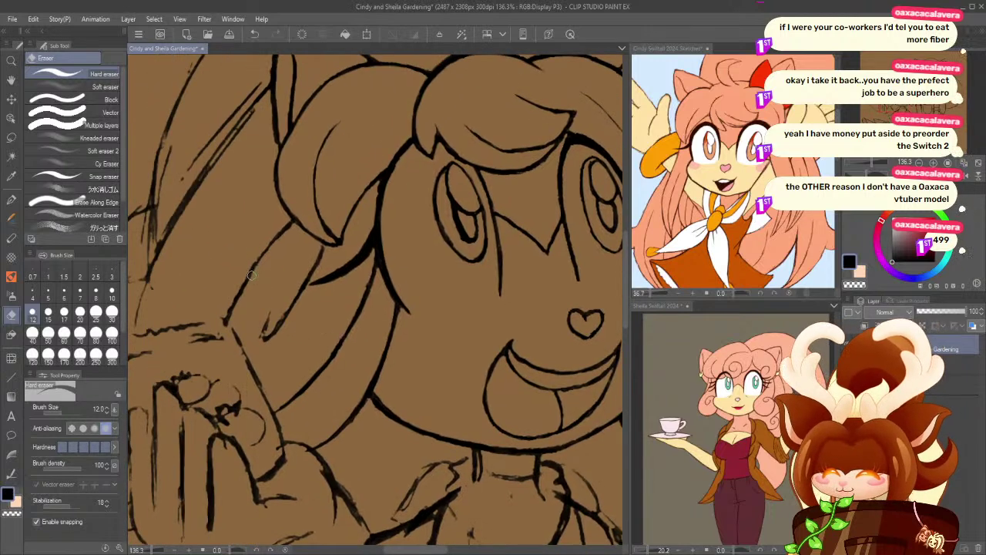
- Reinforce the short inner strand line of the left-hand hair with the Rough pen at size 6, undoing the unwanted stroke
click(11, 201)
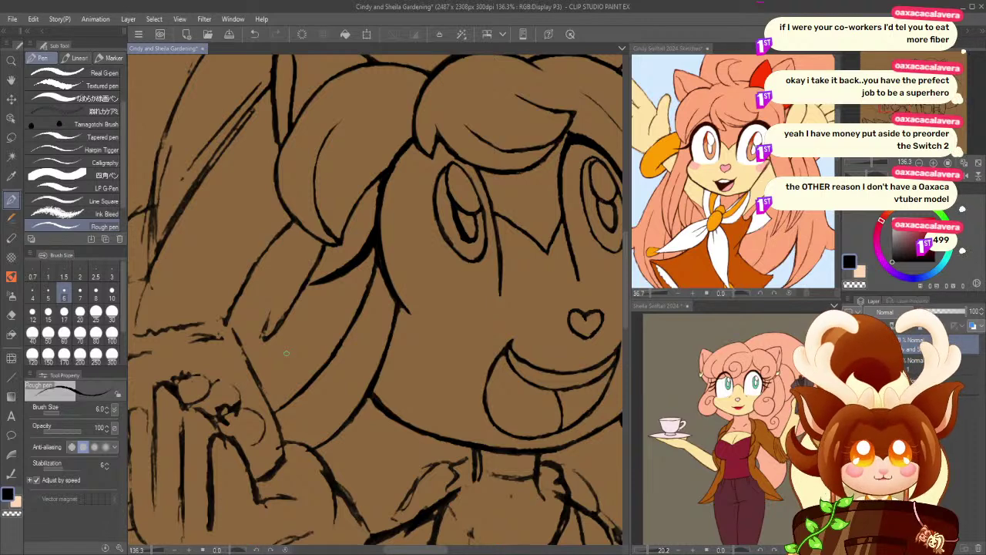
key(e)
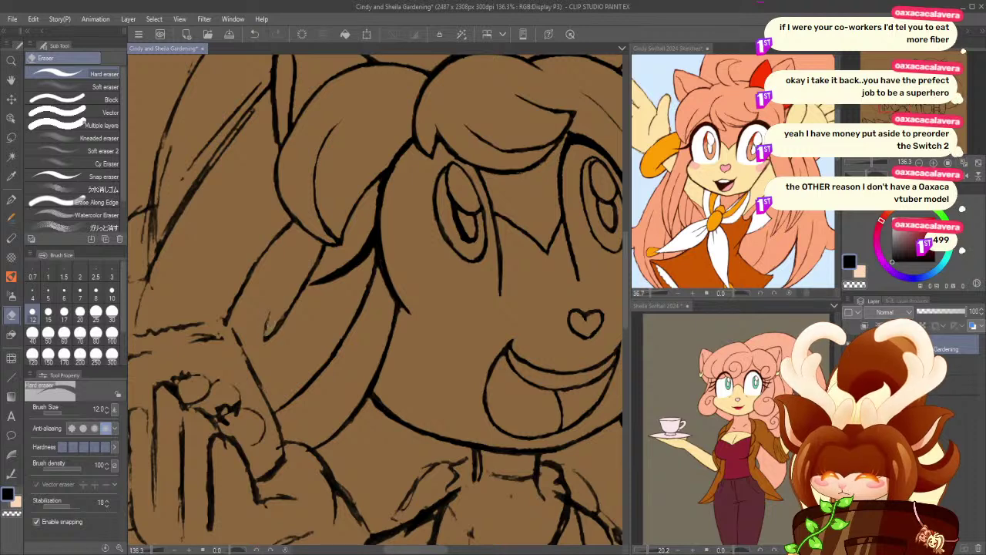
key(p)
mouse_move(266, 336)
mouse_down()
mouse_move(286, 311)
mouse_move(276, 327)
mouse_move(298, 287)
mouse_up()
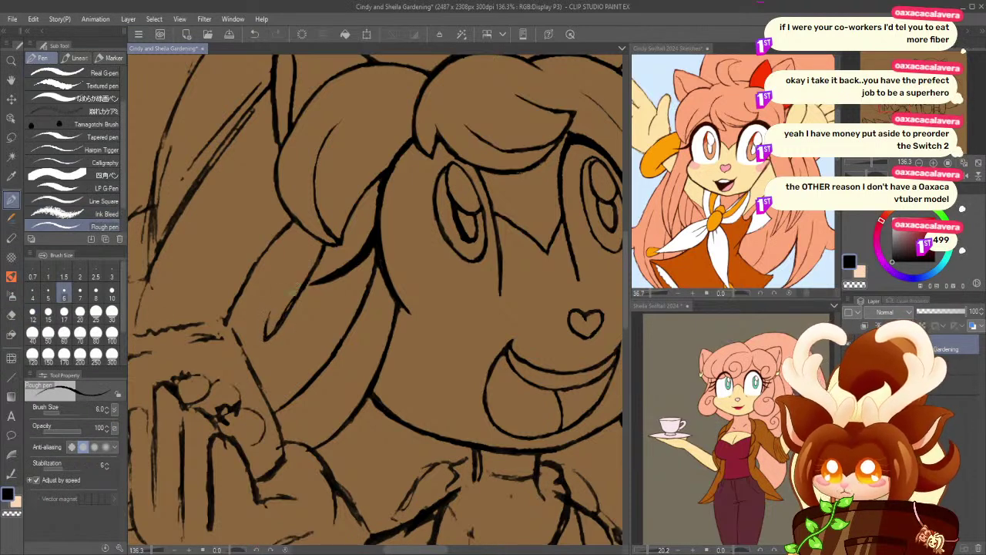
key(ctrl+z)
drag(276, 330, 313, 267)
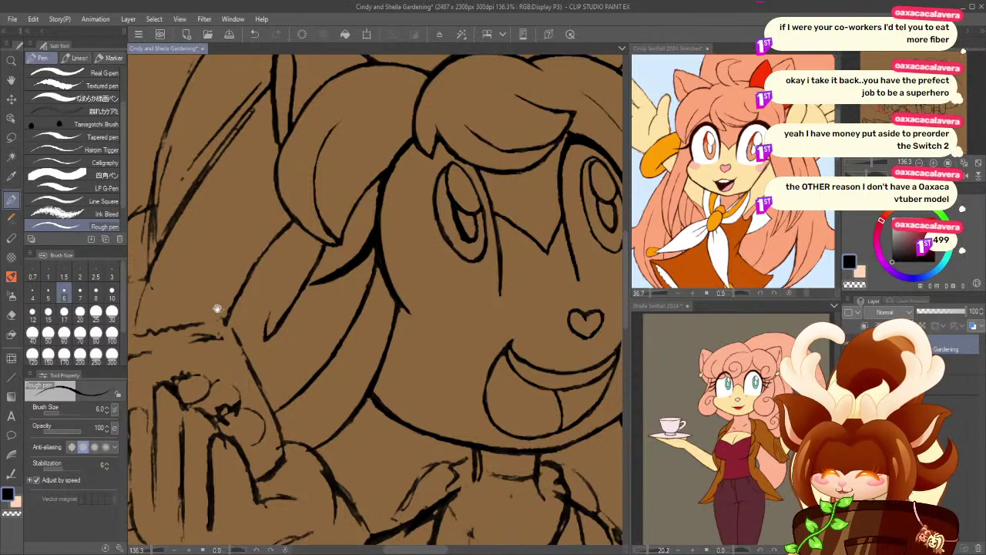
- Save the Cindy and Sheila Gardening drawing
drag(202, 248, 252, 292)
drag(357, 176, 220, 359)
click(11, 314)
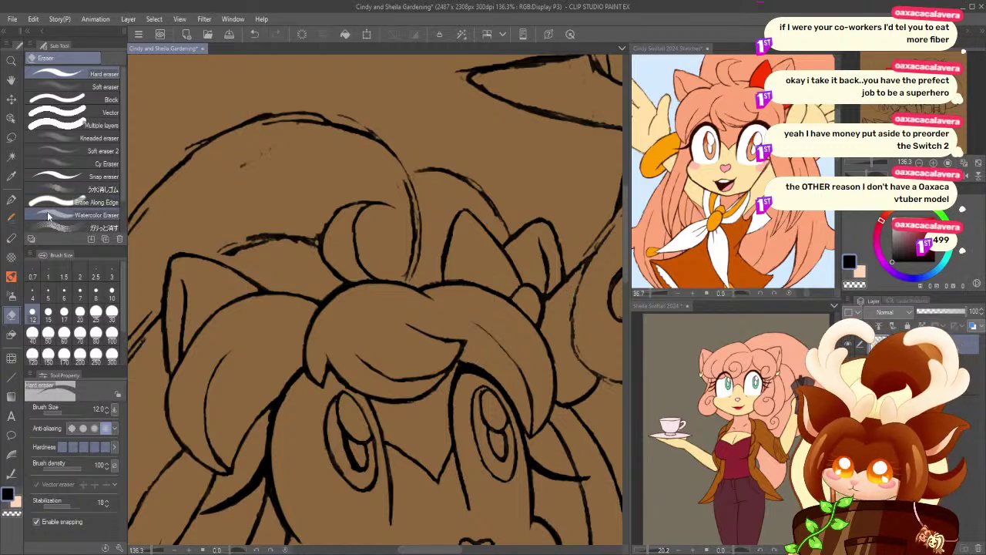
click(12, 60)
drag(269, 192, 194, 275)
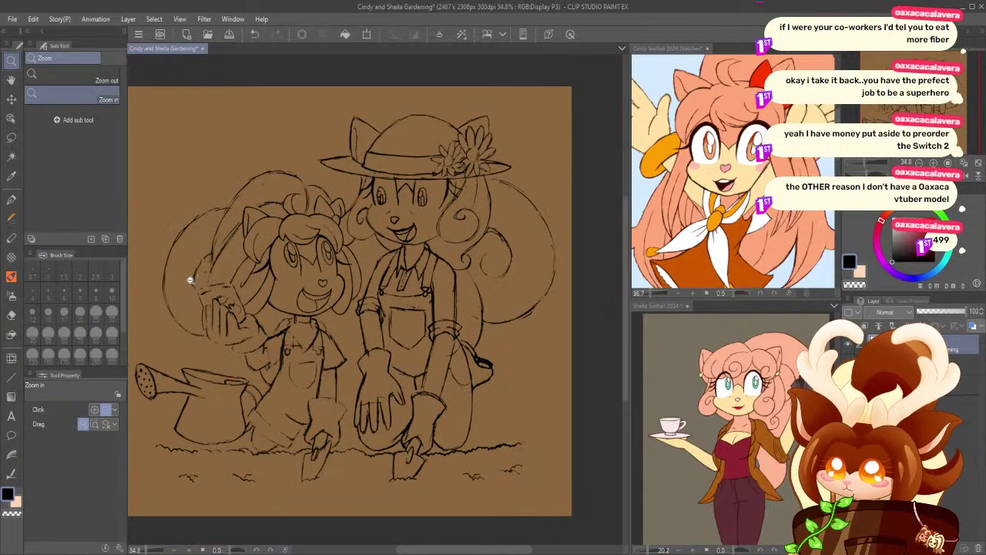
click(229, 34)
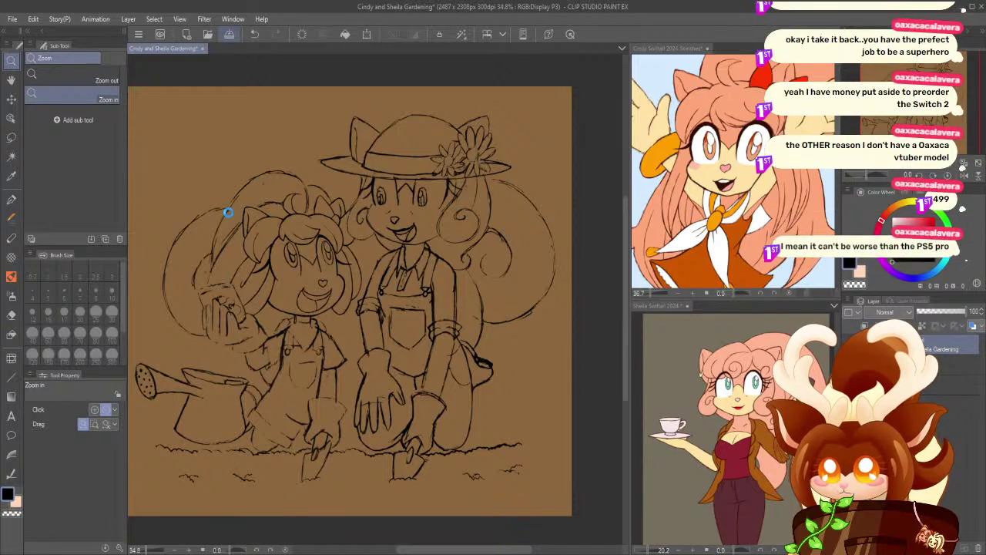
- Erase the doubled line along the large hair puff's right-hand edge above the bangs with the Hard eraser at size 12
drag(216, 185, 446, 203)
drag(306, 224, 244, 228)
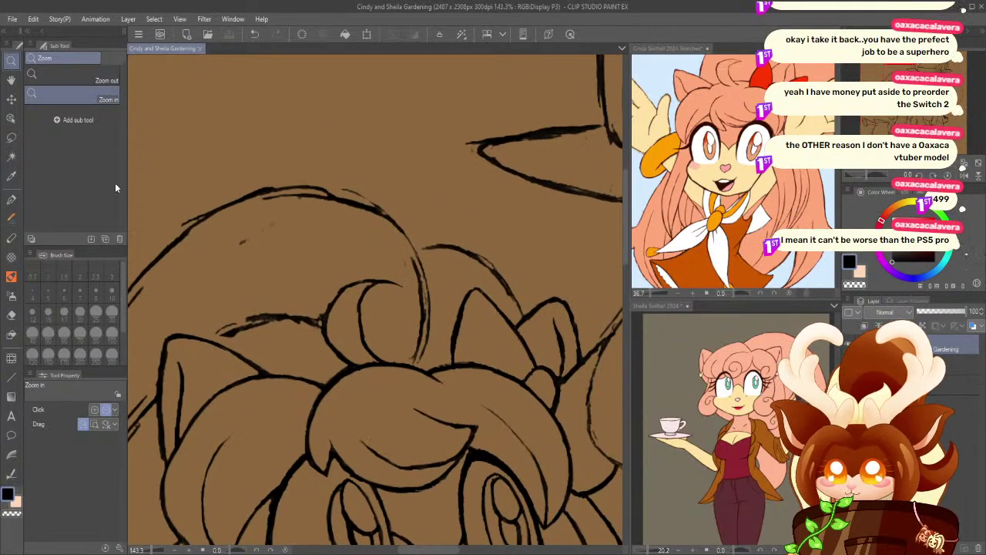
click(11, 314)
mouse_move(402, 256)
mouse_down()
mouse_move(416, 269)
mouse_move(422, 308)
mouse_move(413, 364)
mouse_move(428, 335)
mouse_up()
click(11, 200)
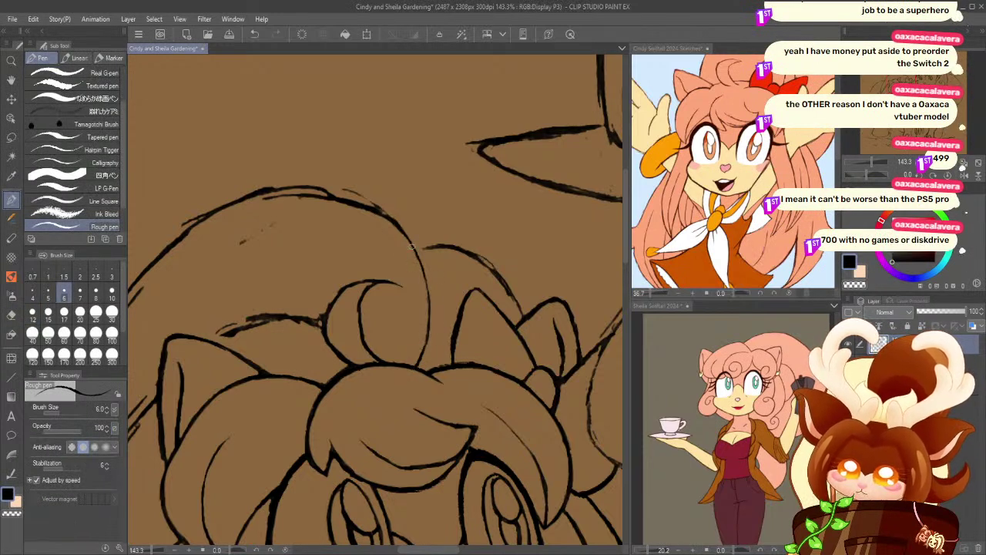
- Thicken the hair puff's right-hand edge by 0.5 with Correct line width at brush size 70
click(10, 472)
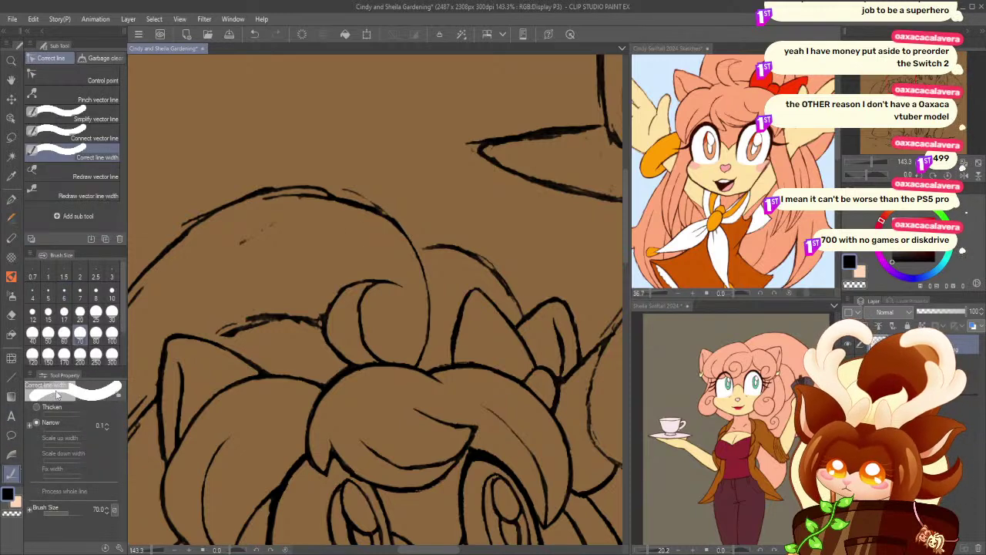
click(36, 407)
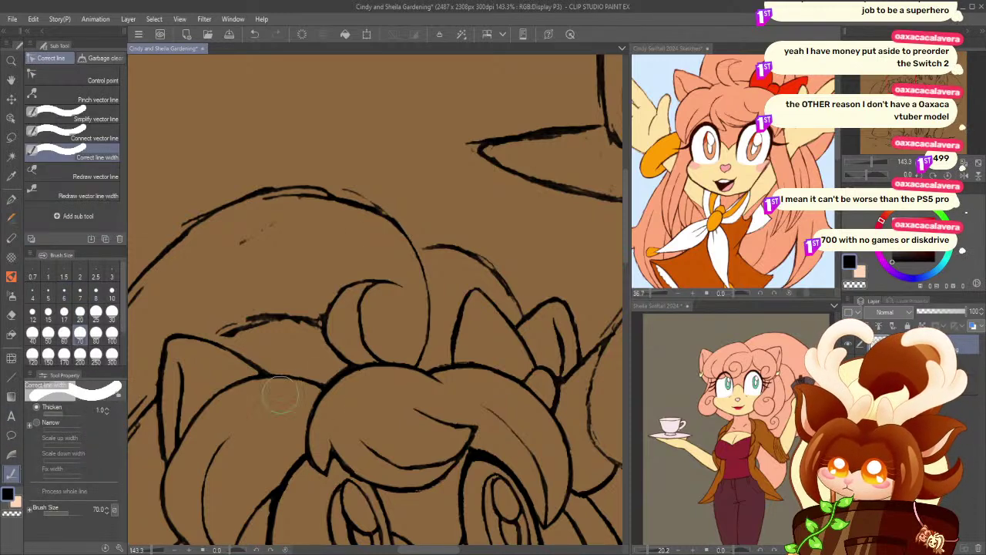
key(ctrl+z)
click(106, 413)
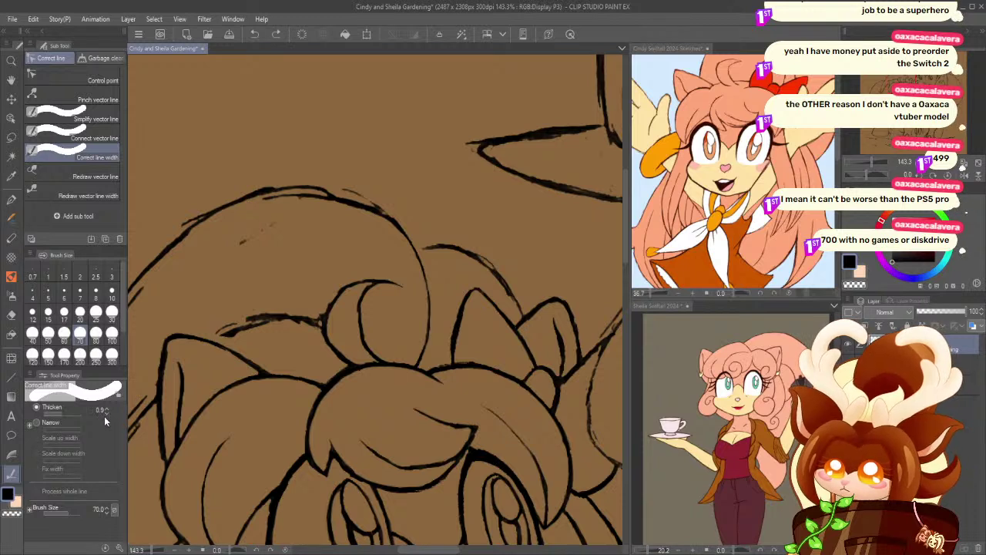
click(106, 413)
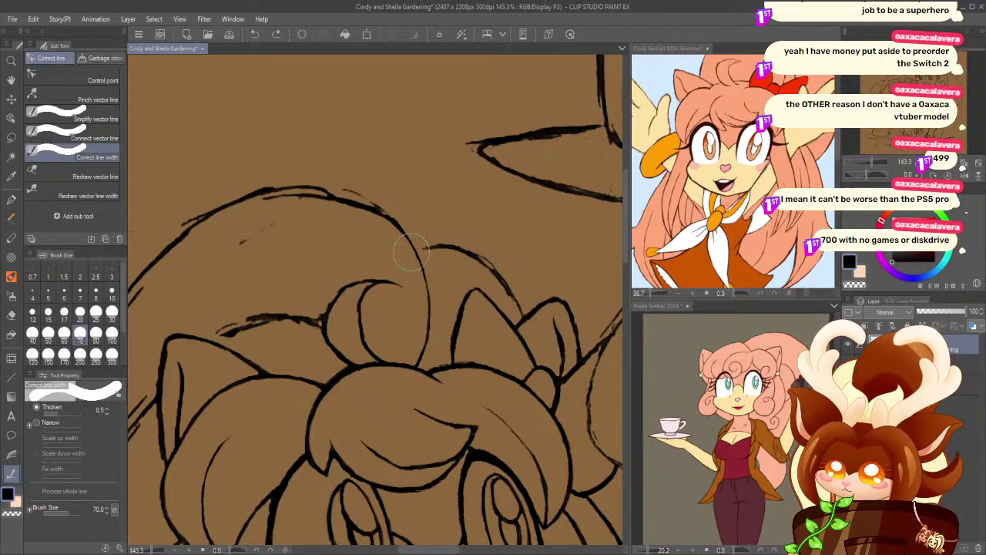
drag(401, 225, 426, 328)
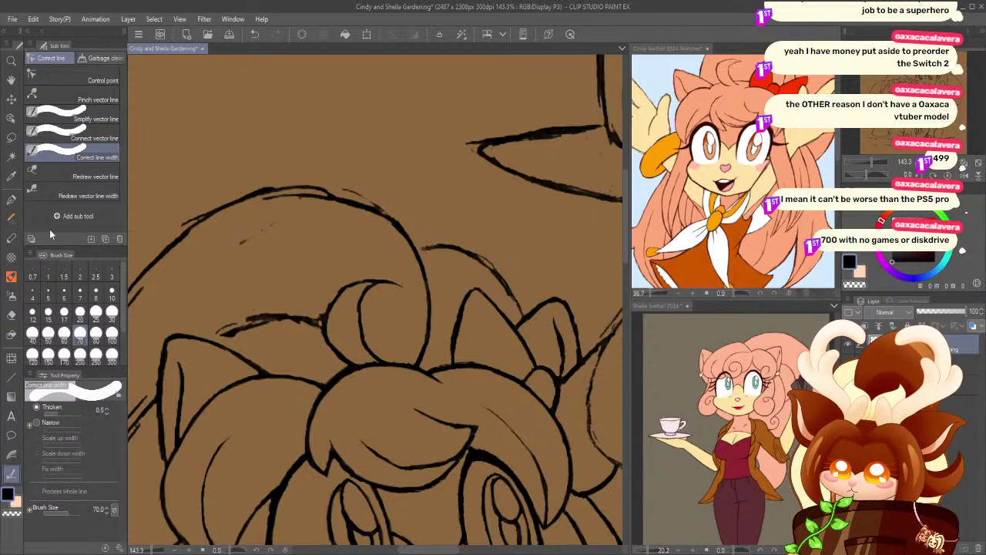
- Redraw the hair arc behind the right-hand ear with the Rough pen at size 6 and erase the stray marks inside the large hair puff
click(11, 201)
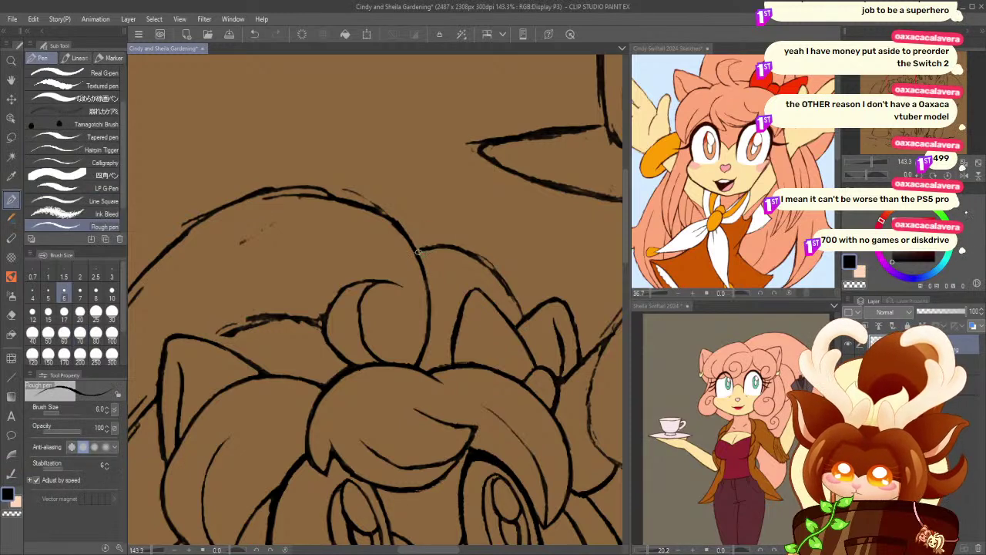
mouse_move(465, 249)
mouse_down()
mouse_move(490, 263)
mouse_move(522, 317)
mouse_up()
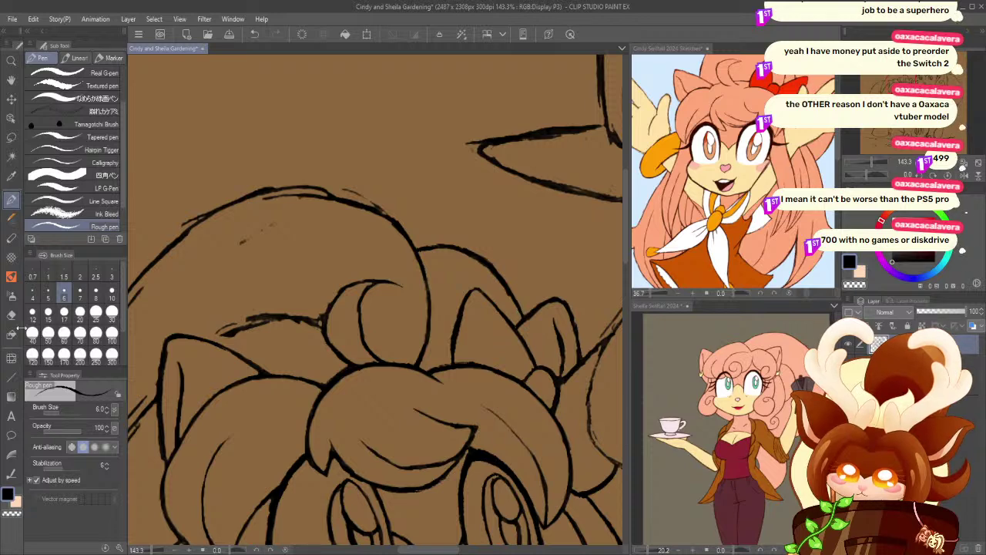
click(12, 316)
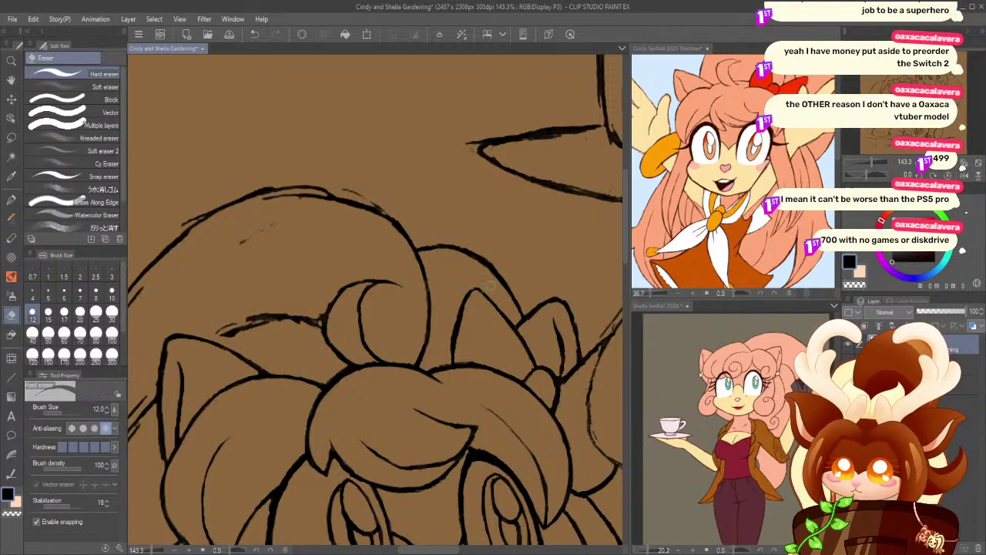
mouse_move(221, 235)
mouse_down()
mouse_move(473, 265)
mouse_move(502, 305)
mouse_move(382, 246)
mouse_move(355, 282)
mouse_move(380, 280)
mouse_move(340, 296)
mouse_move(414, 274)
mouse_move(397, 273)
mouse_move(447, 272)
mouse_up()
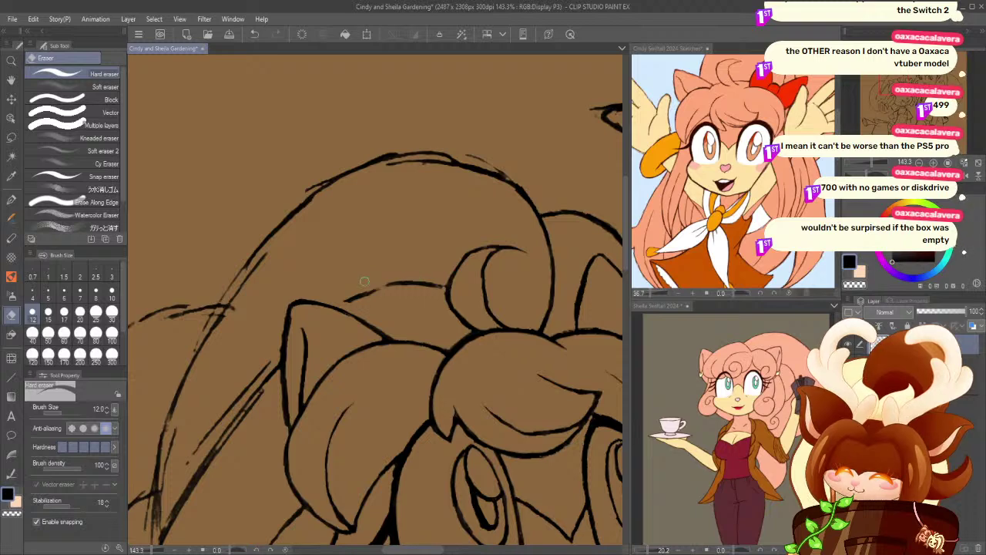
- Complete the hair arc behind the pointed ear down to the ear's upper edge with the Rough pen at size 6
click(9, 200)
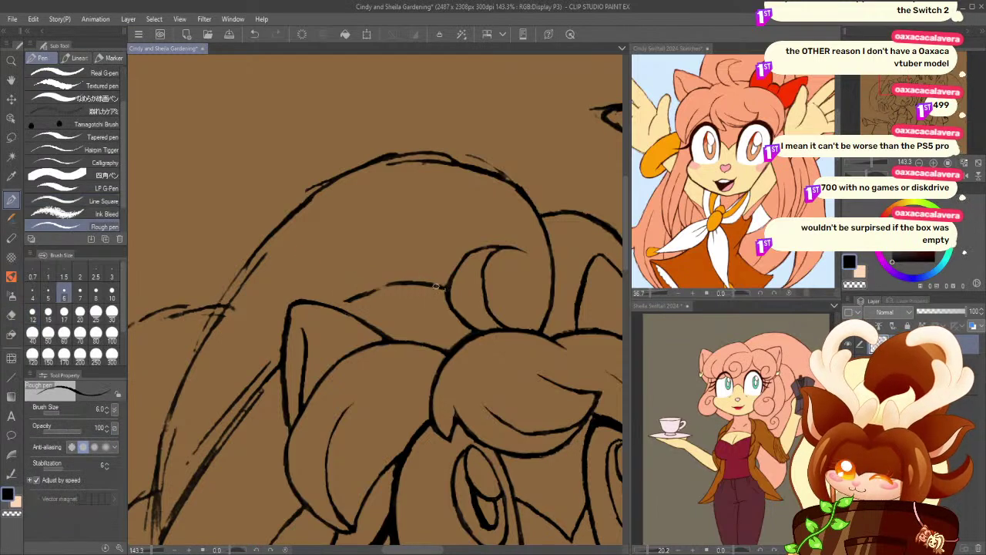
mouse_move(395, 285)
mouse_down()
mouse_move(334, 300)
mouse_move(397, 283)
mouse_move(333, 308)
mouse_up()
key(ctrl+z)
key(ctrl+z)
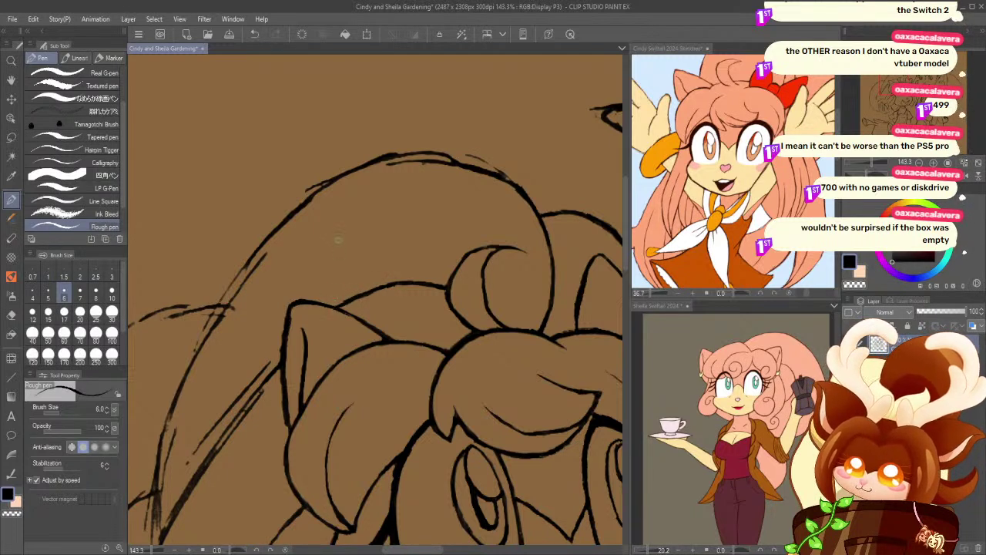
- Reinforce the crown of the large outer hair outline and erase its doubled strokes with the Hard eraser at size 12
drag(451, 157, 522, 193)
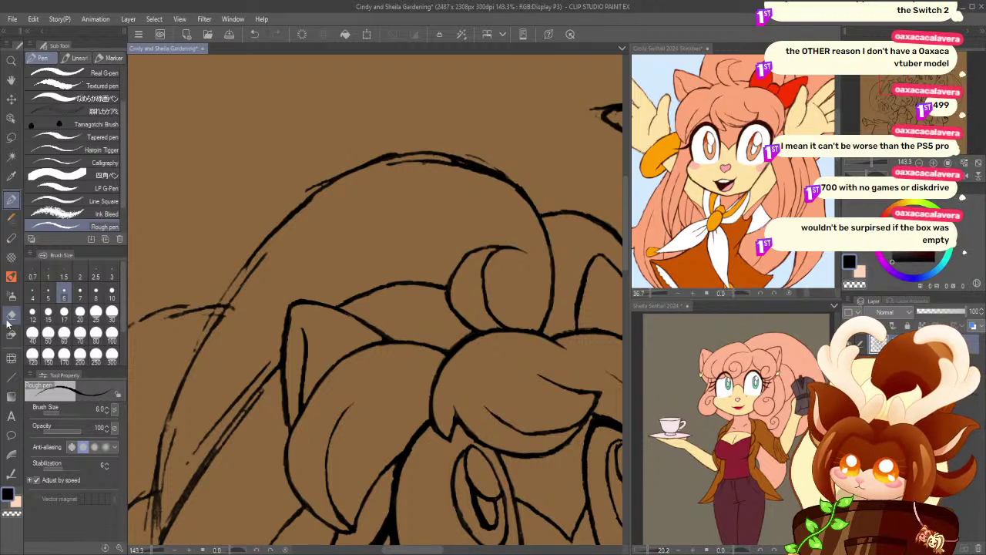
click(10, 315)
mouse_move(383, 167)
mouse_down()
mouse_move(457, 165)
mouse_move(447, 163)
mouse_move(502, 186)
mouse_move(488, 179)
mouse_move(512, 209)
mouse_move(406, 170)
mouse_move(415, 159)
mouse_move(511, 173)
mouse_up()
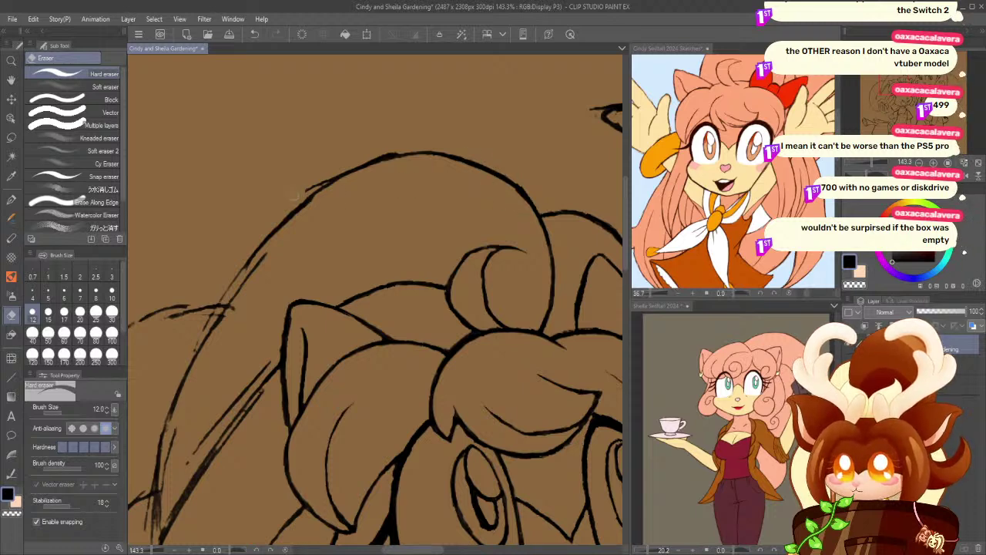
- Erase the doubled strokes where the large hair outline crosses the rear hair arc with the Hard eraser at size 50
drag(232, 246, 359, 229)
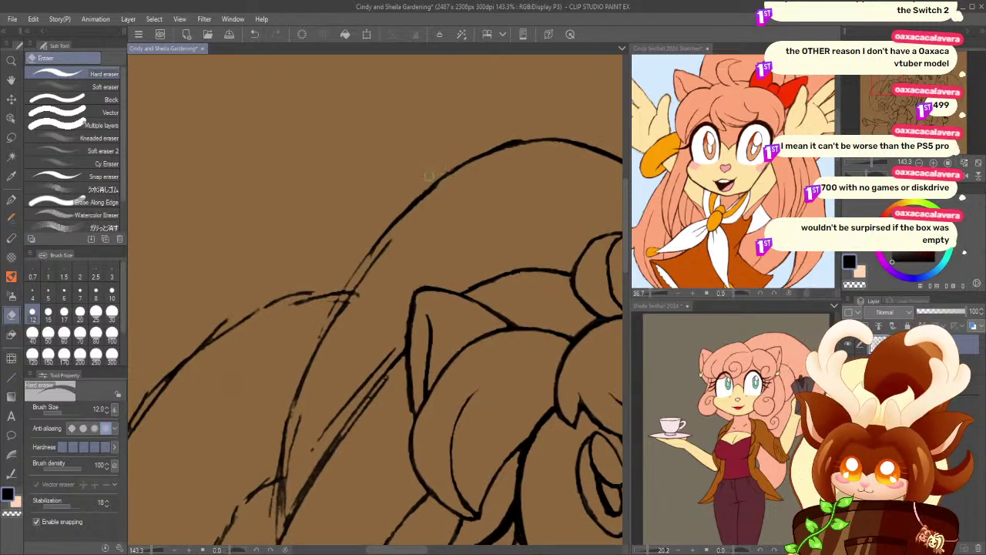
drag(292, 233, 340, 174)
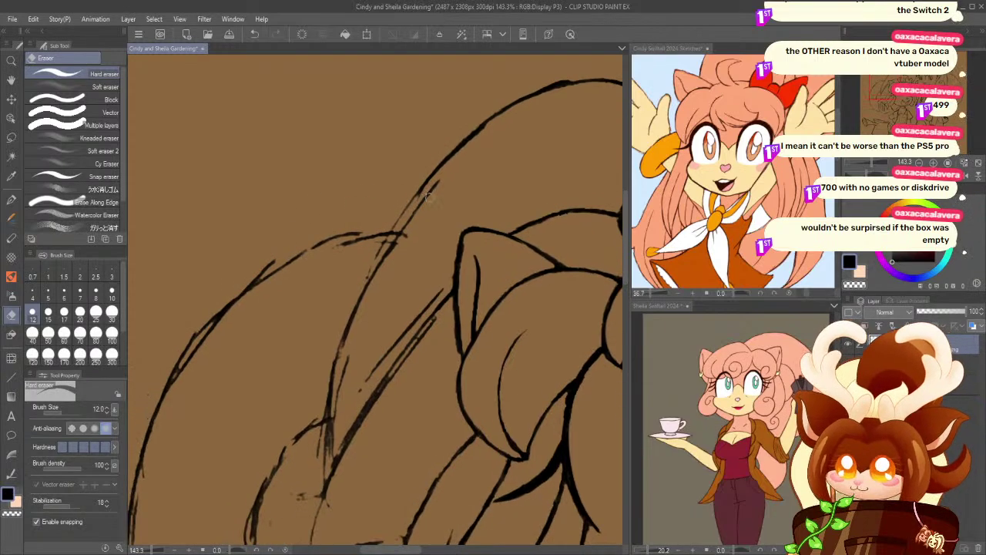
click(48, 341)
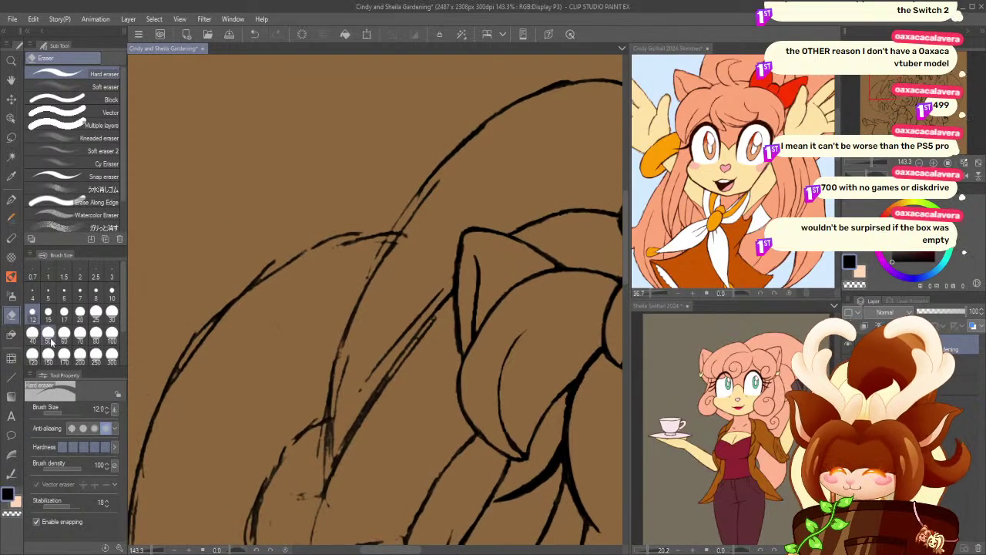
mouse_move(441, 183)
mouse_down()
mouse_move(385, 297)
mouse_move(411, 245)
mouse_move(388, 278)
mouse_move(425, 286)
mouse_move(368, 360)
mouse_up()
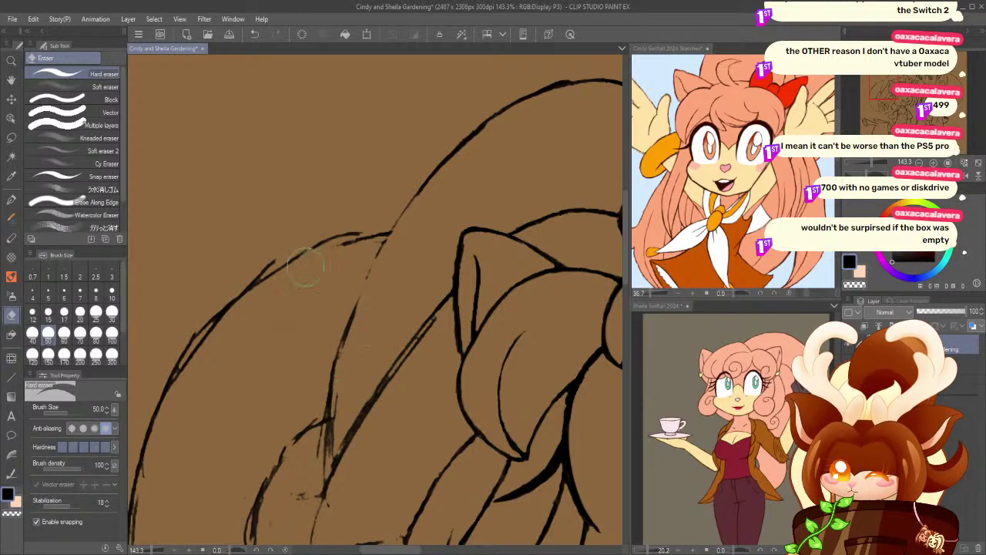
- Redraw the large hair outline from the crown down past the rear hair arc with the Rough pen at size 6
key(p)
drag(423, 183, 348, 329)
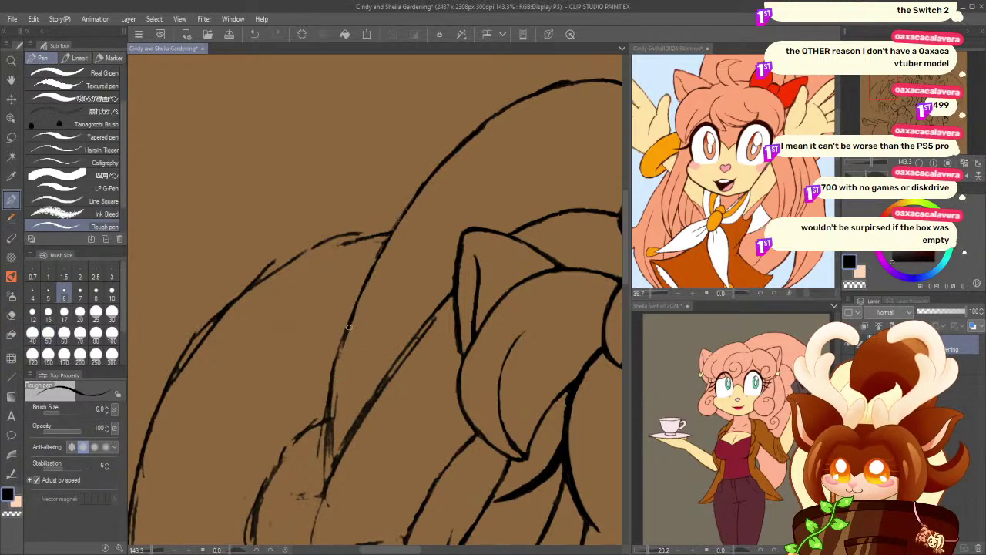
key(ctrl+z)
drag(423, 185, 360, 305)
key(ctrl+z)
mouse_move(422, 185)
mouse_down()
mouse_move(354, 311)
mouse_move(374, 264)
mouse_move(353, 311)
mouse_up()
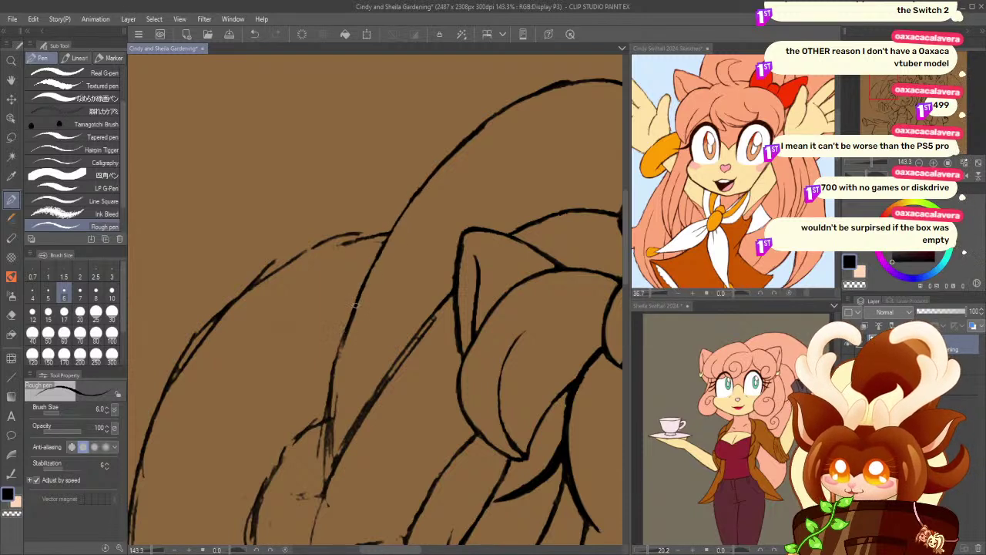
drag(413, 199, 359, 293)
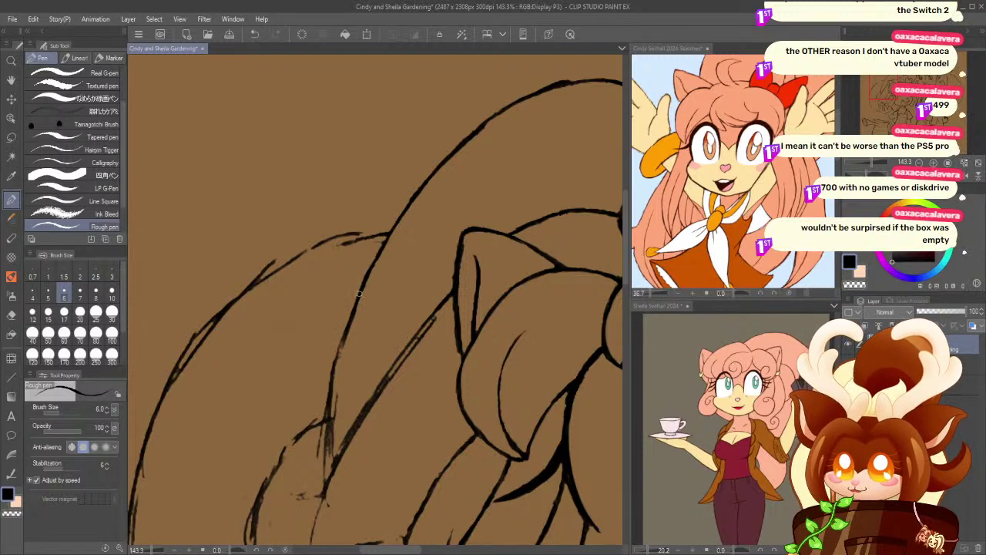
mouse_move(312, 341)
mouse_down()
mouse_move(305, 297)
mouse_move(333, 356)
mouse_up()
key(ctrl+z)
drag(349, 285, 332, 356)
drag(345, 303, 334, 360)
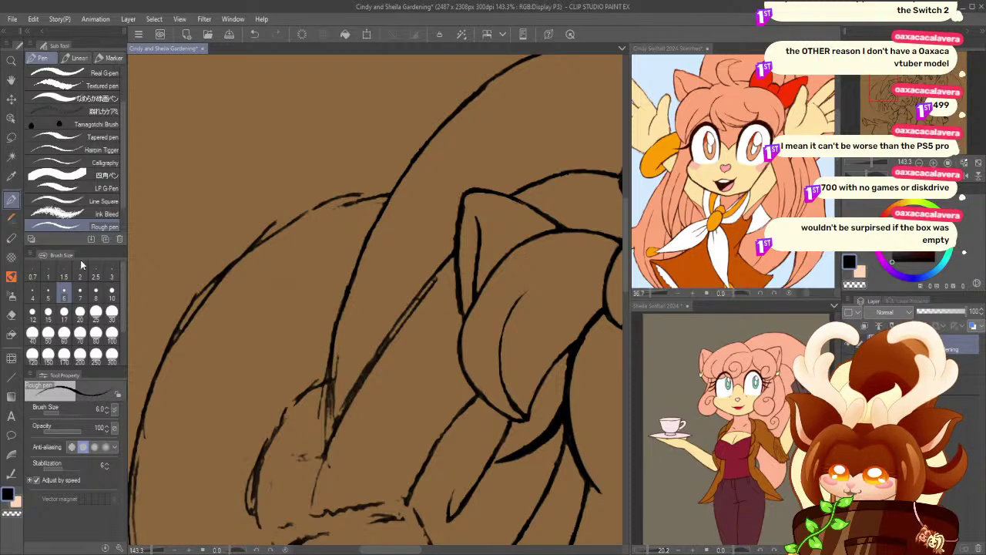
- Erase the sketchy doubled strokes along the diagonal strand below the ear and at its pointed junction with the Hard eraser at size 25
click(10, 314)
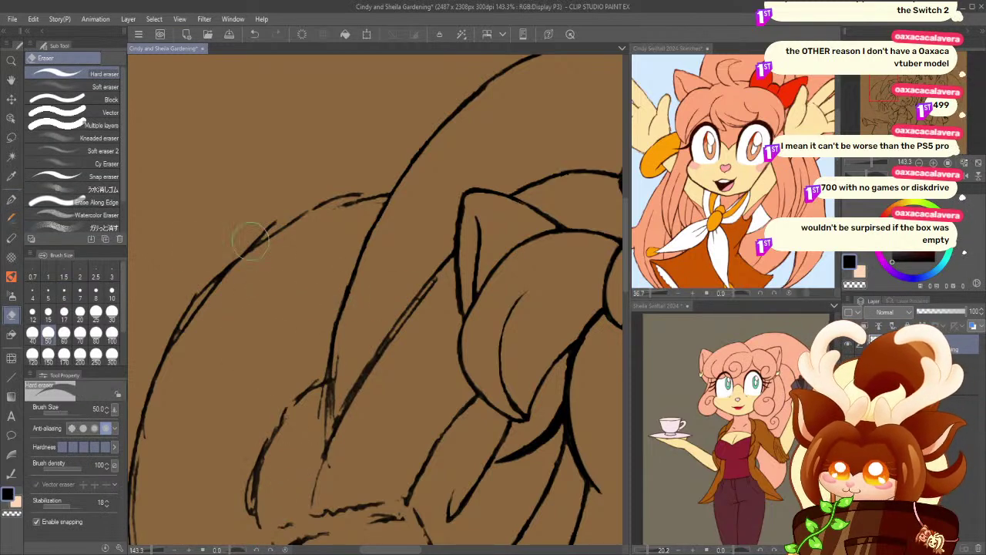
click(96, 312)
mouse_move(428, 306)
mouse_down()
mouse_move(383, 366)
mouse_move(388, 346)
mouse_move(347, 417)
mouse_up()
key(ctrl+z)
drag(436, 278, 341, 443)
drag(339, 347, 334, 400)
mouse_move(340, 360)
mouse_down()
mouse_move(333, 427)
mouse_move(342, 398)
mouse_move(331, 419)
mouse_up()
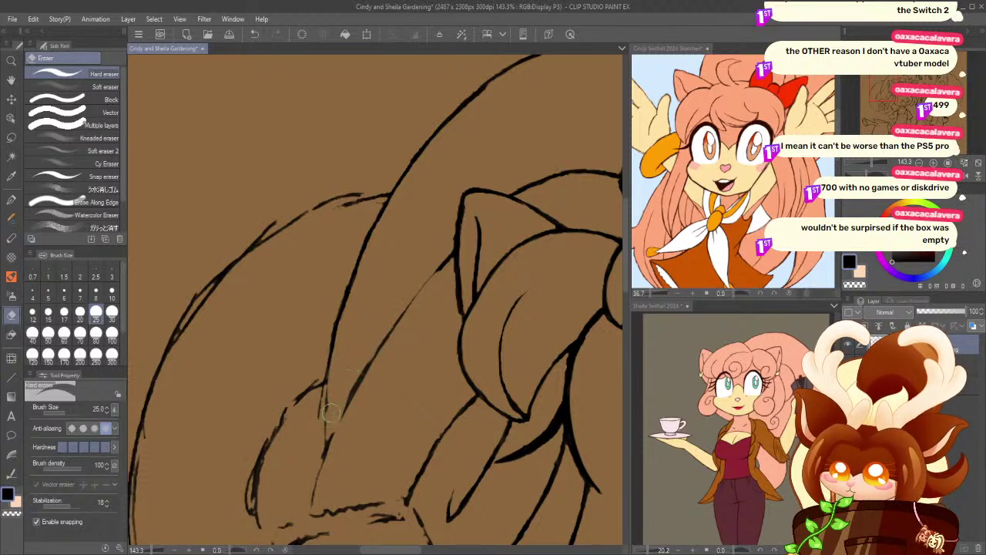
- Redraw the diagonal hair strand running down from the ear's base with the Rough pen at size 15
click(11, 199)
drag(450, 253, 397, 320)
key(ctrl+z)
drag(446, 260, 396, 325)
key(ctrl+z)
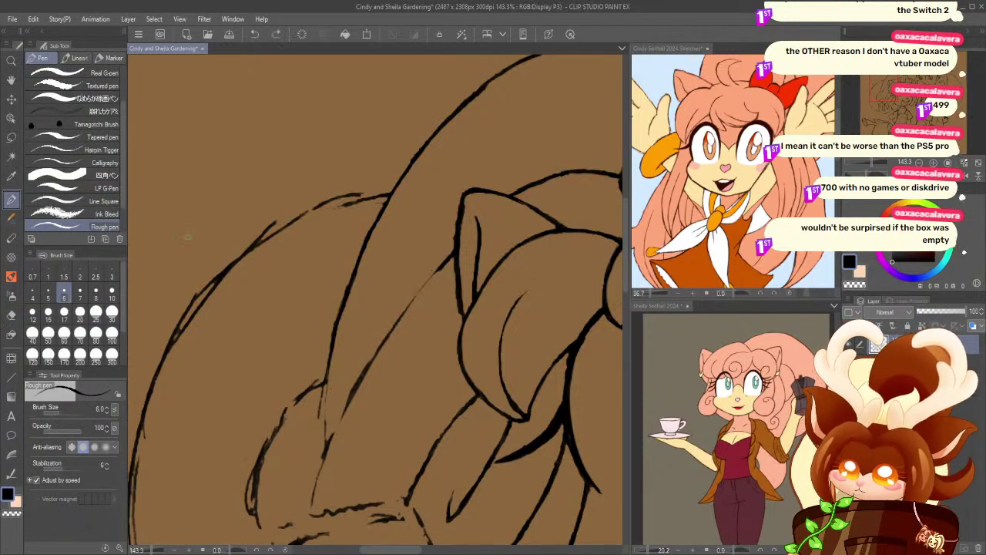
click(31, 311)
drag(453, 258, 388, 337)
key(ctrl+z)
click(47, 311)
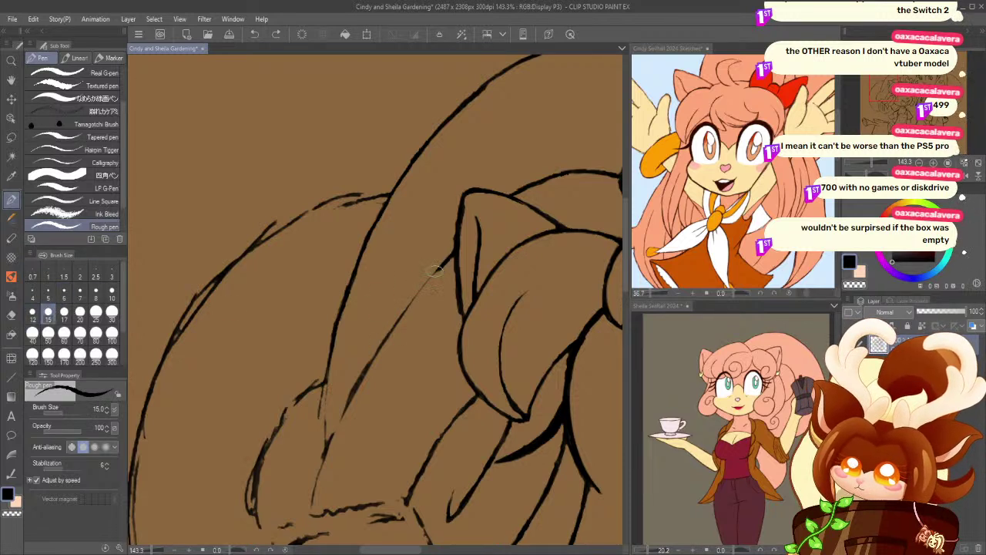
drag(451, 259, 375, 347)
key(ctrl+z)
drag(452, 258, 353, 386)
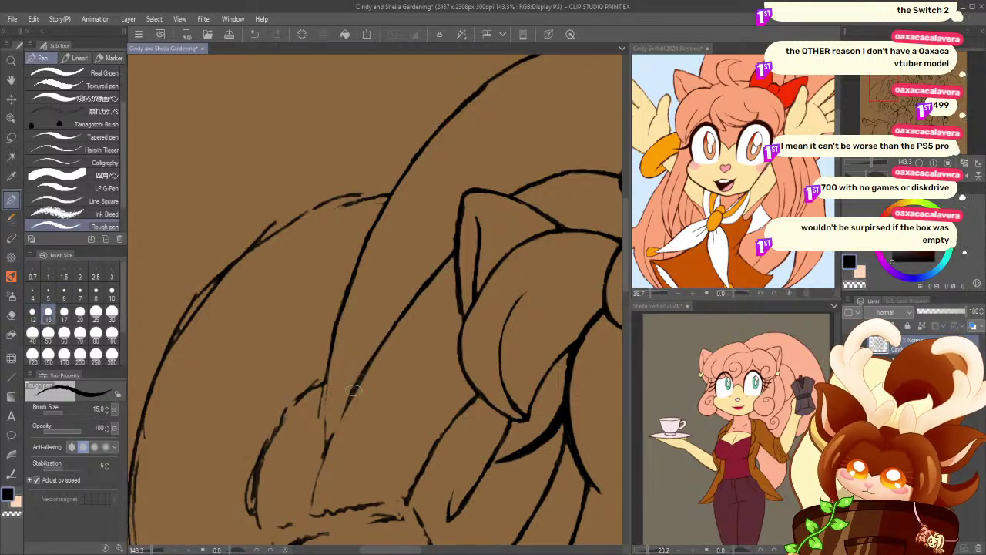
- Extend the diagonal strand down to the glove and redraw the large hair outline's lower end meeting it in a point
mouse_move(399, 320)
mouse_down()
mouse_move(340, 412)
mouse_move(309, 508)
mouse_up()
key(ctrl+z)
drag(331, 435, 310, 512)
drag(331, 444, 321, 352)
key(ctrl+z)
drag(328, 444, 333, 343)
key(ctrl+z)
drag(326, 444, 325, 359)
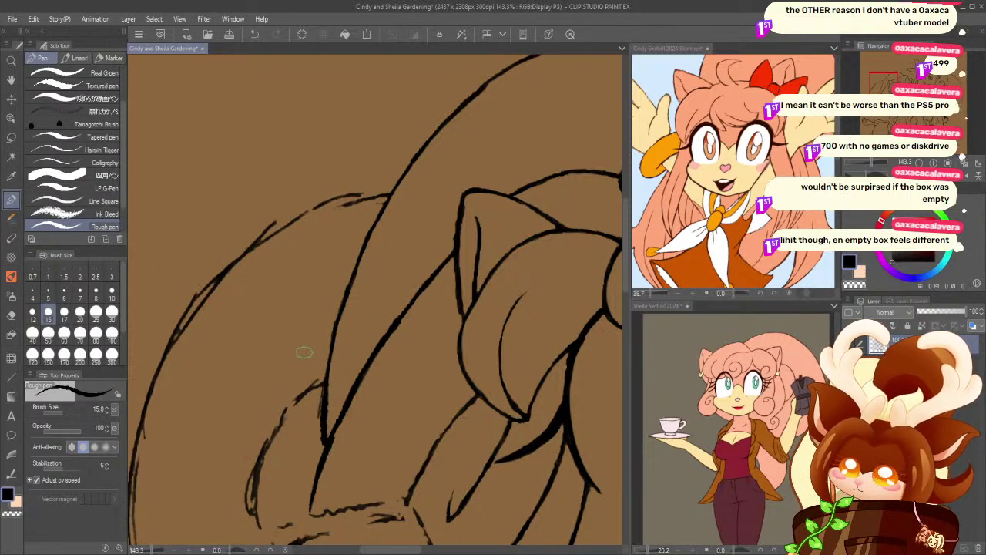
- Narrow the lines around the strands' pointed junction by 0.4 with Correct line width at brush size 70
mouse_move(264, 369)
mouse_down()
mouse_move(222, 348)
mouse_move(128, 335)
mouse_up()
drag(205, 422, 321, 432)
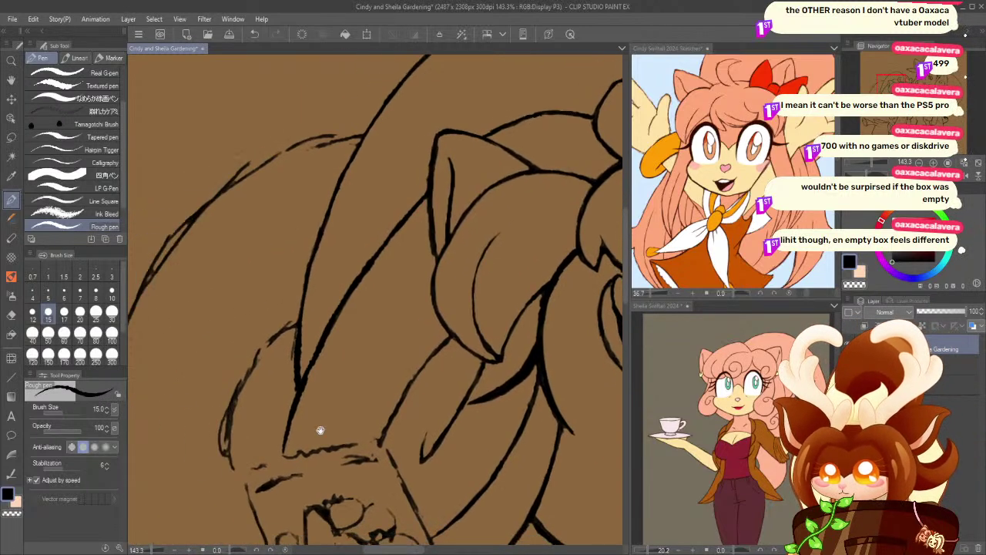
click(8, 459)
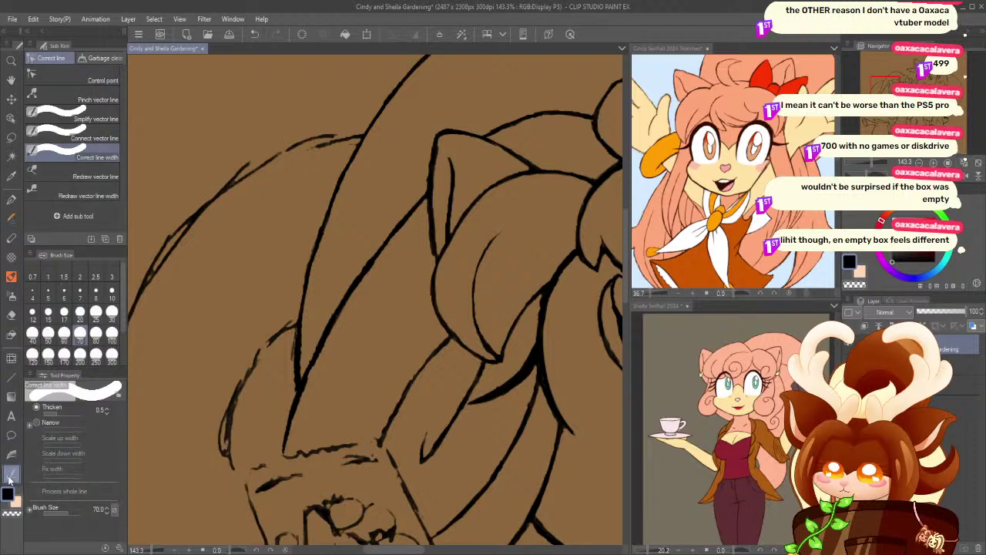
click(36, 423)
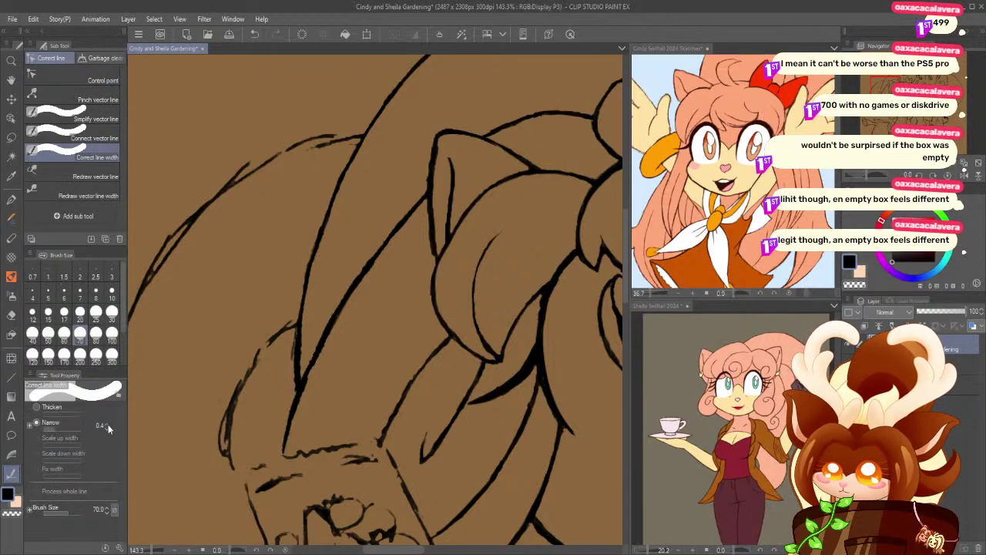
drag(297, 376, 293, 417)
drag(308, 339, 290, 424)
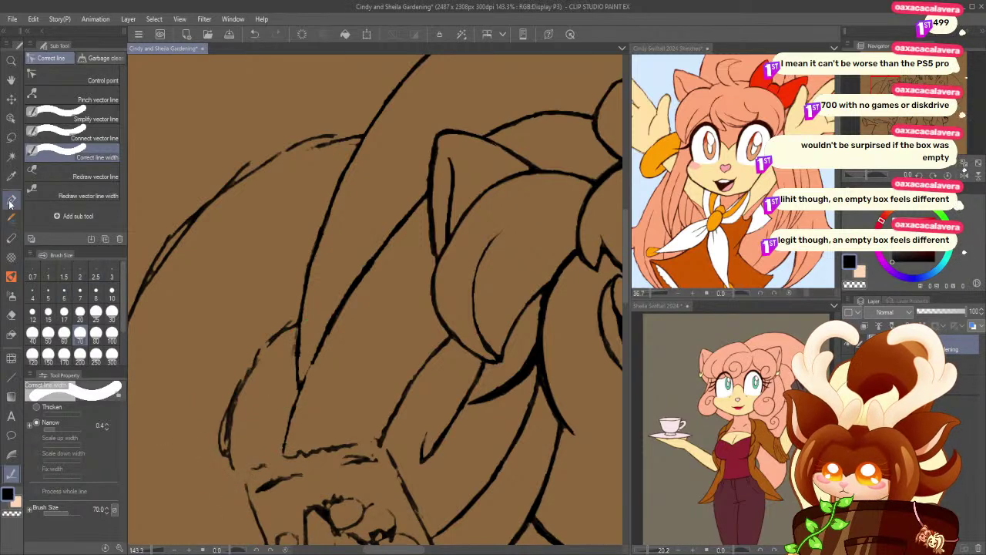
- Touch up the pointed junction and redraw the rear hair arc's upper end with the Rough pen at size 8
click(12, 200)
click(95, 297)
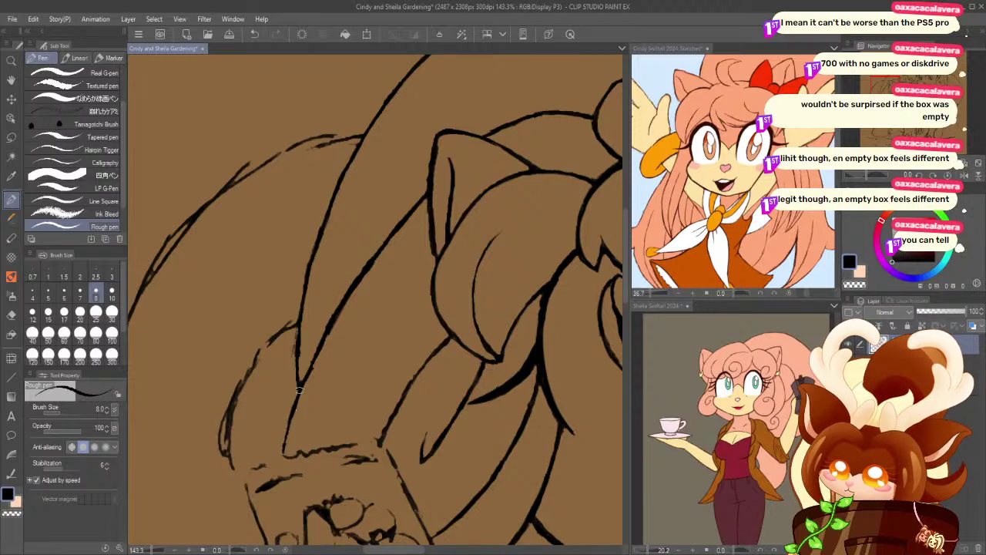
mouse_move(213, 303)
mouse_down()
mouse_move(249, 378)
mouse_move(261, 447)
mouse_up()
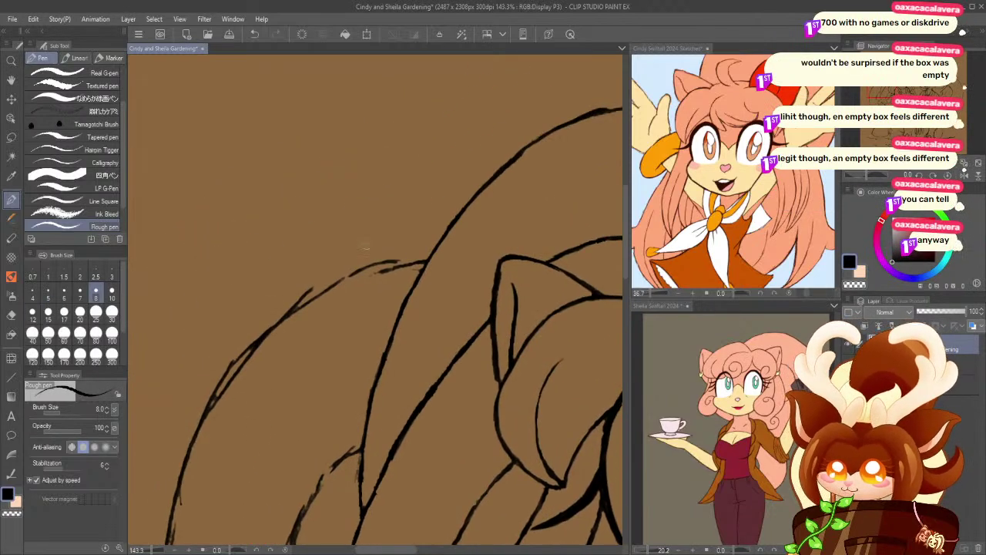
drag(426, 262, 323, 294)
drag(426, 261, 309, 300)
key(ctrl+z)
drag(426, 260, 340, 282)
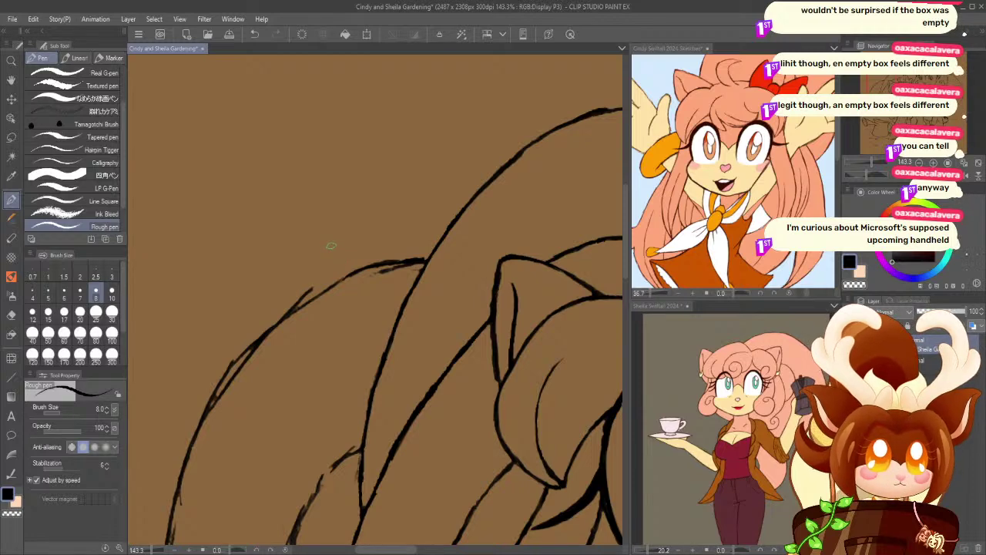
drag(339, 284, 299, 313)
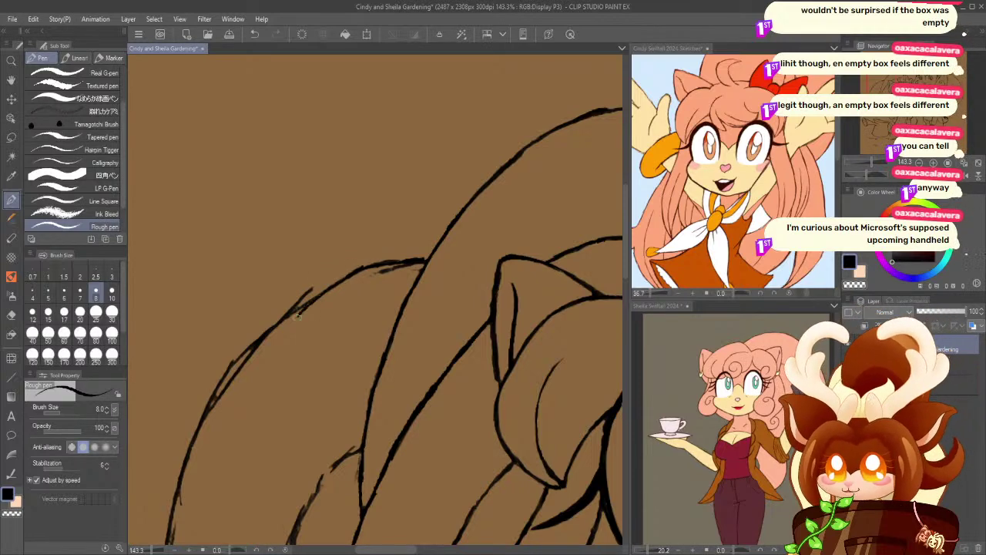
key(ctrl+z)
- Rotate the canvas to -60 degrees and continue redrawing the rear hair arc's outer edge with the Rough pen at size 8
key(minus)
key(minus)
key(minus)
key(minus)
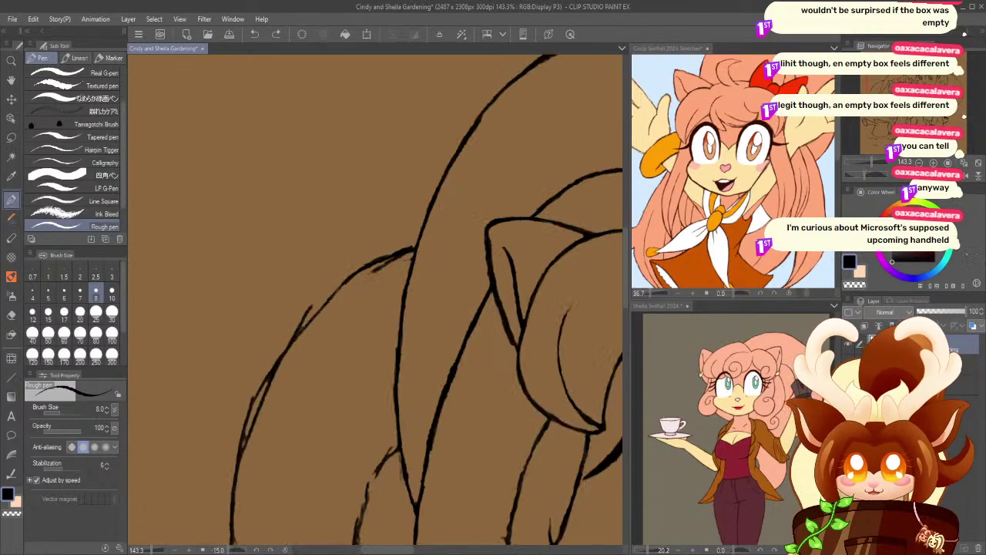
key(ctrl+minus)
drag(368, 253, 351, 355)
key(ctrl+z)
drag(353, 293, 351, 352)
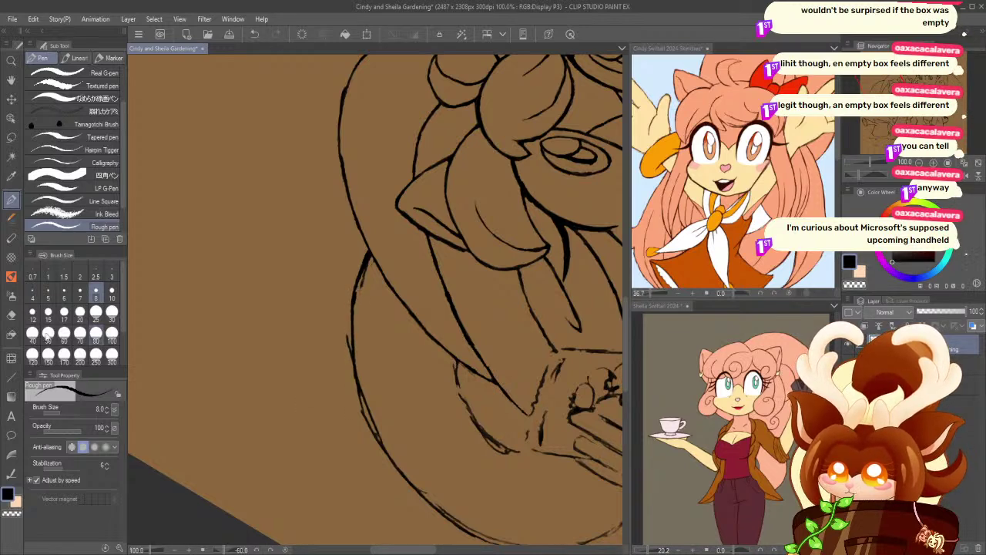
- Erase the doubled marks along the rear hair arc and the inner curve beside the glove with the Hard eraser at sizes 8 and 20
click(11, 314)
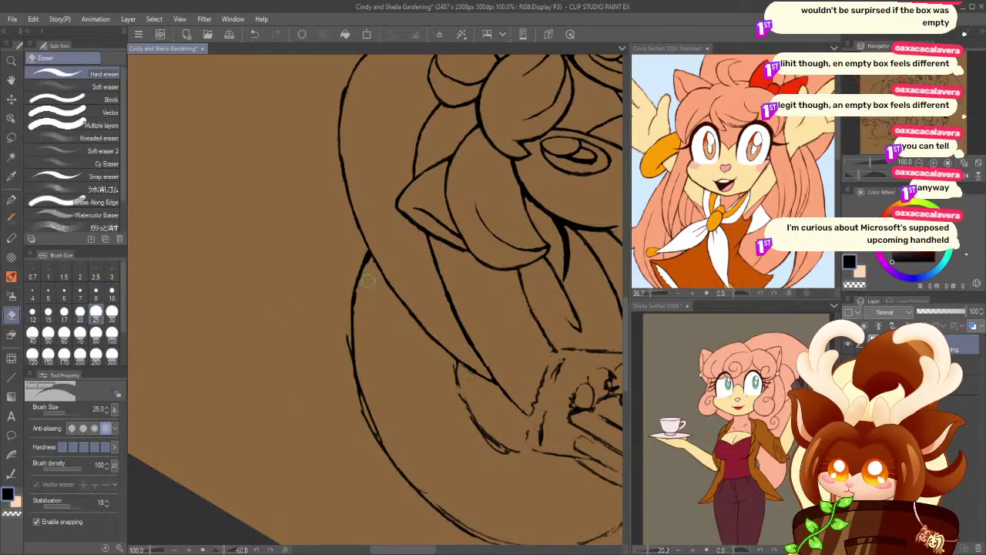
click(95, 293)
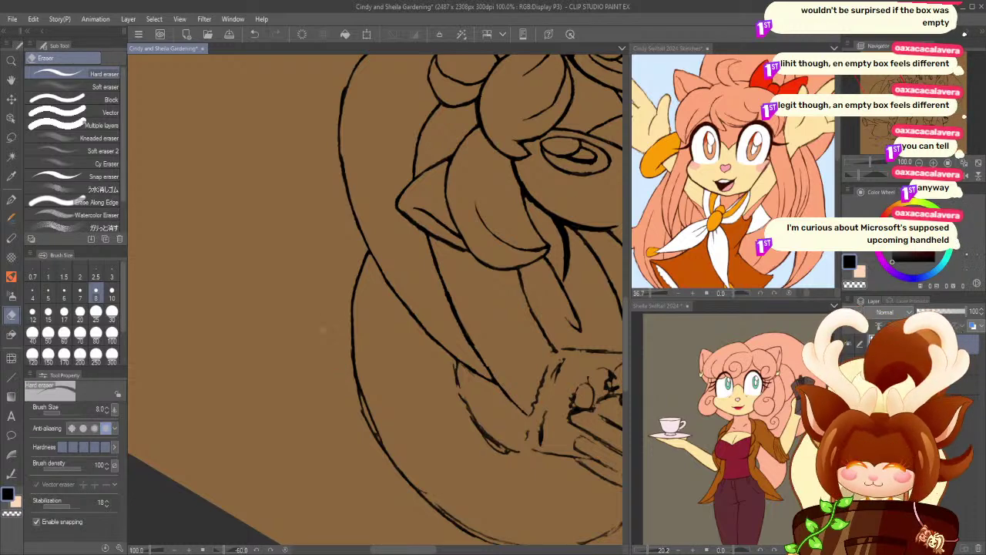
drag(279, 397, 259, 312)
click(81, 312)
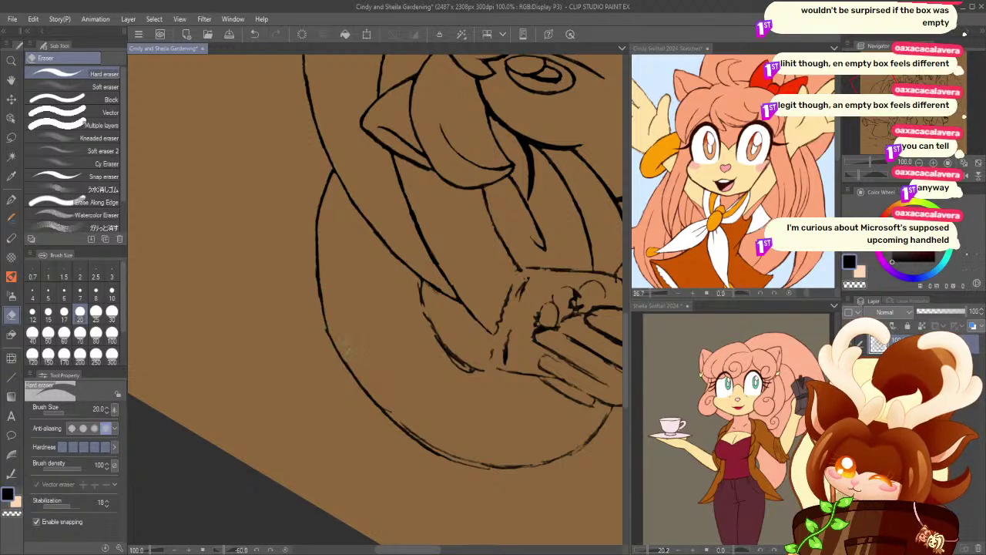
mouse_move(413, 284)
mouse_down()
mouse_move(430, 334)
mouse_move(460, 378)
mouse_move(439, 354)
mouse_move(486, 385)
mouse_up()
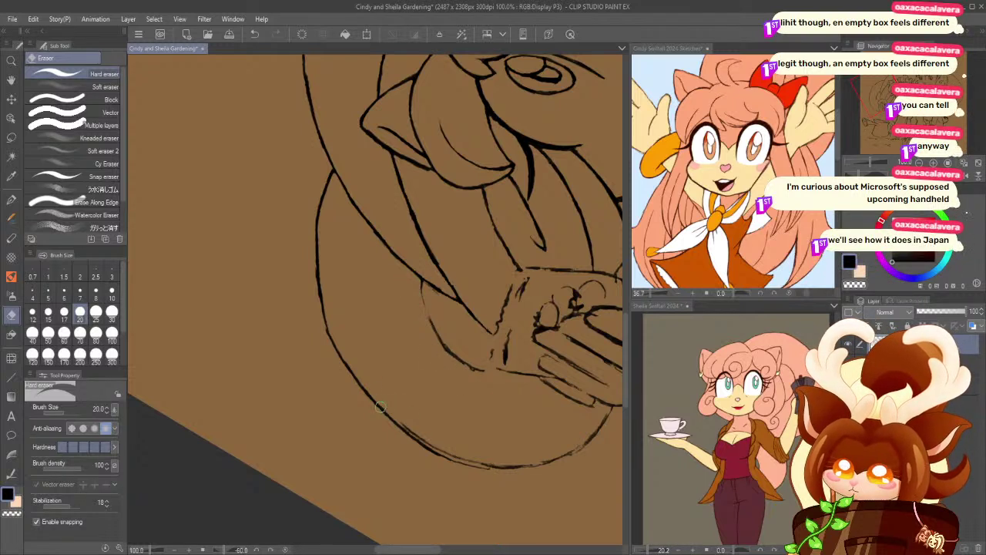
- Thicken the rear hair arc's outer edge by 0.5 with Correct line width at brush size 70
click(10, 457)
click(11, 473)
click(37, 407)
mouse_move(312, 302)
mouse_down()
mouse_move(339, 345)
mouse_move(462, 458)
mouse_up()
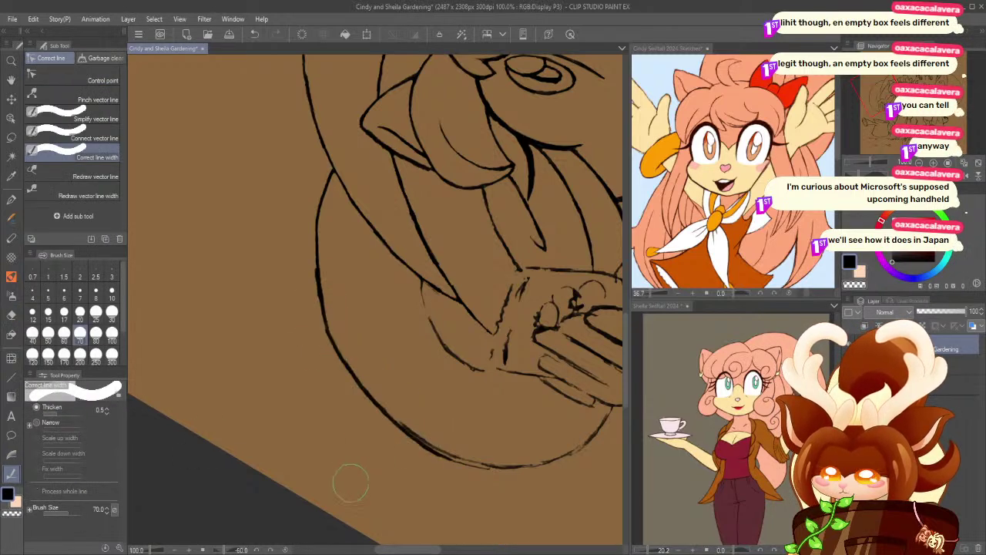
drag(320, 281, 389, 413)
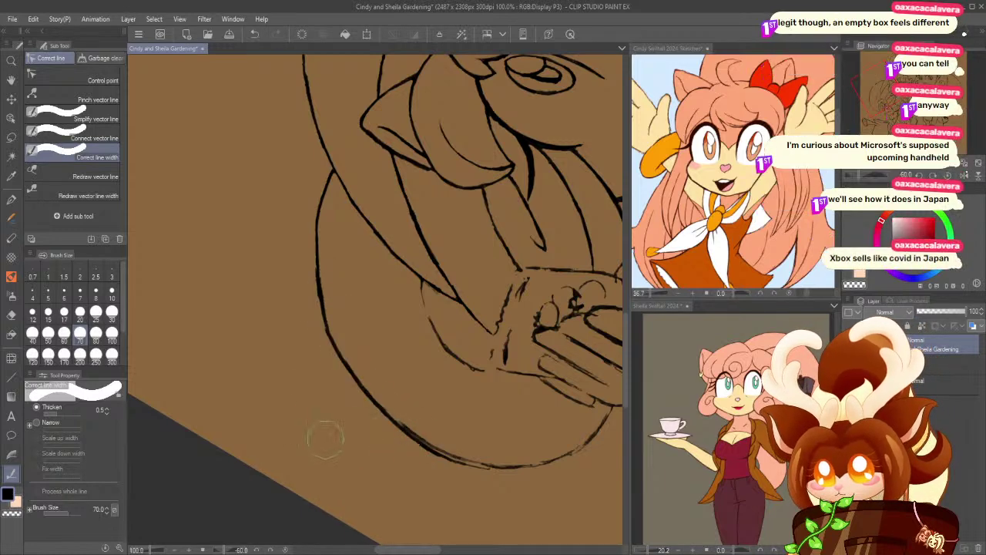
drag(288, 397, 211, 359)
mouse_move(348, 407)
mouse_down()
mouse_move(437, 434)
mouse_move(529, 378)
mouse_up()
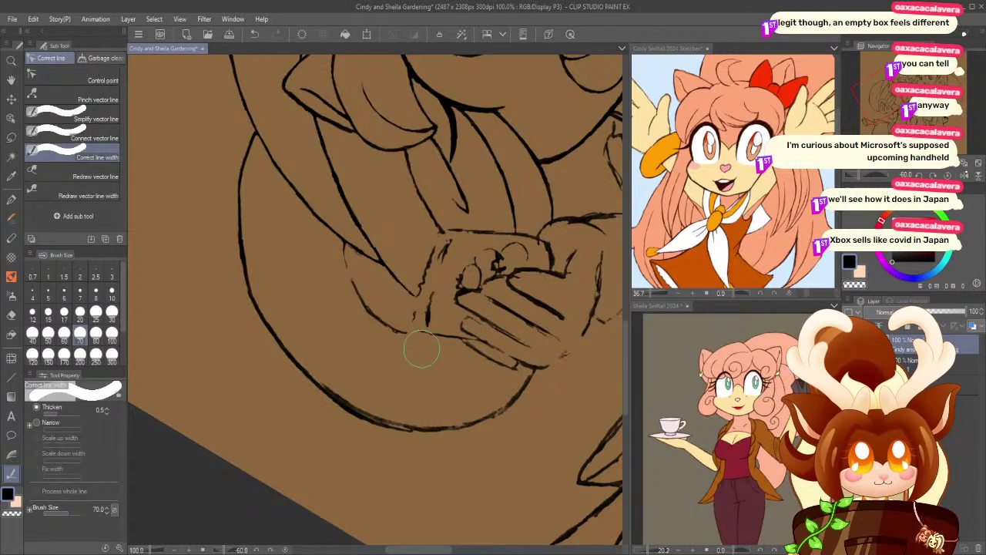
- Touch up the rear hair arc's outer edge with the Rough pen at size 8 and erase its doubled marks with the Hard eraser at size 20
key(p)
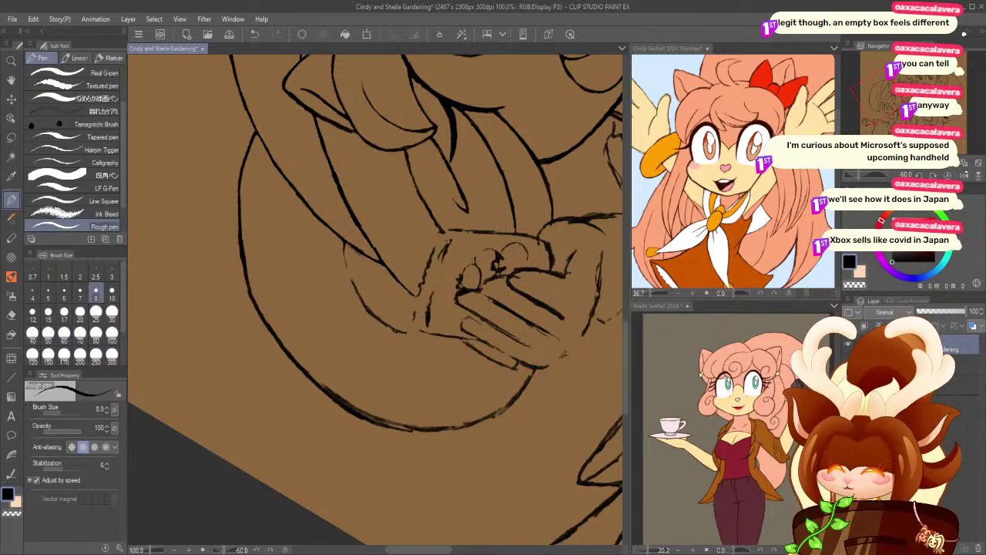
mouse_move(516, 400)
mouse_down()
mouse_move(460, 429)
mouse_move(458, 419)
mouse_move(452, 429)
mouse_move(479, 422)
mouse_move(396, 429)
mouse_move(376, 418)
mouse_move(420, 432)
mouse_move(365, 415)
mouse_up()
click(10, 314)
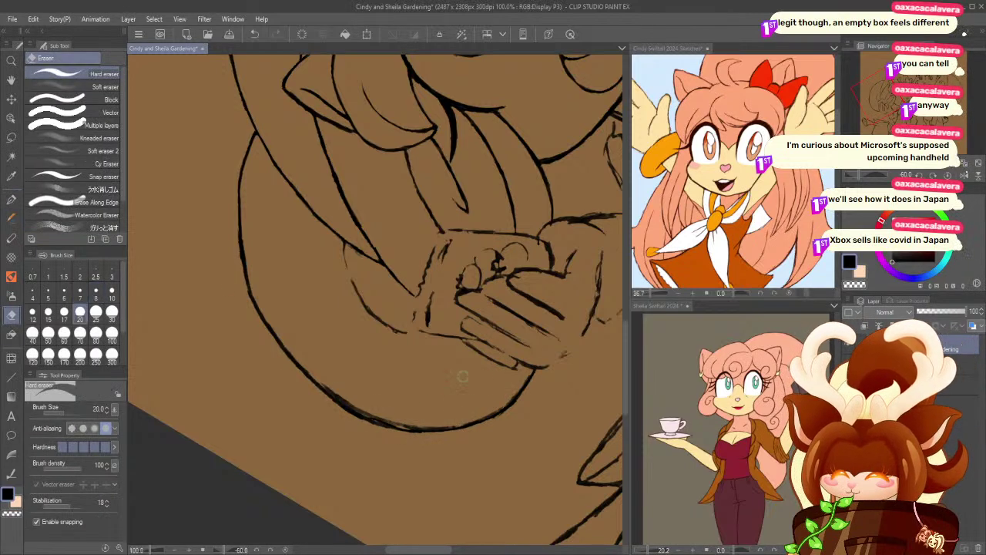
click(948, 176)
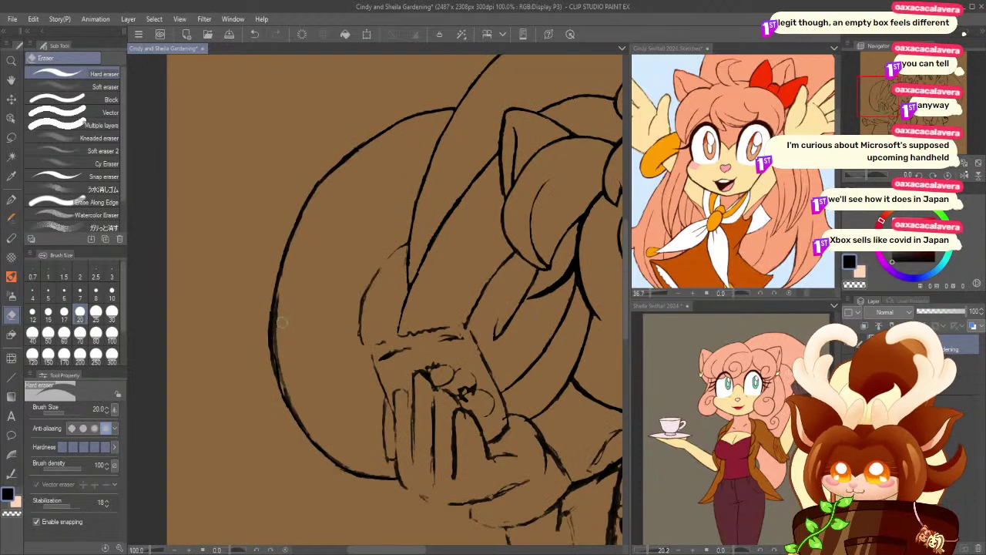
mouse_move(283, 291)
mouse_down()
mouse_move(280, 348)
mouse_move(284, 295)
mouse_move(279, 337)
mouse_move(277, 323)
mouse_move(303, 414)
mouse_move(280, 352)
mouse_move(318, 436)
mouse_up()
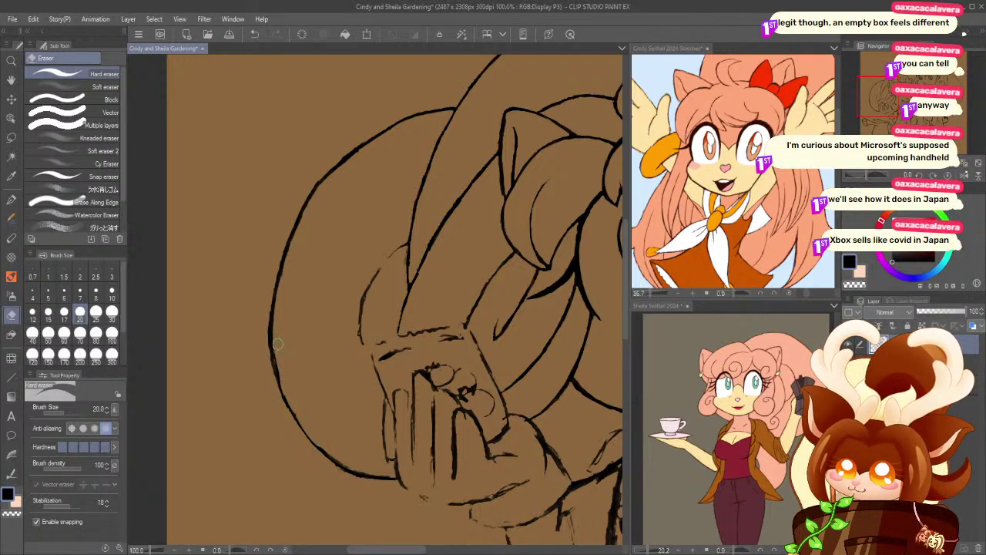
- Smooth and thicken the lower-left stretch of the rear hair arc with the Rough pen at size 12
click(10, 199)
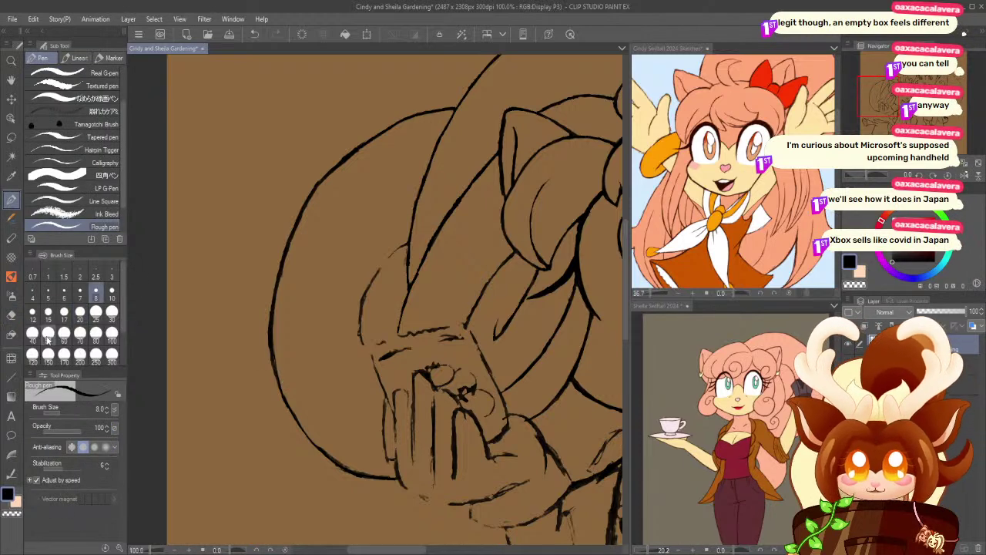
click(32, 311)
mouse_move(271, 351)
mouse_down()
mouse_move(321, 446)
mouse_move(292, 399)
mouse_move(323, 454)
mouse_up()
key(ctrl+z)
drag(297, 423, 331, 463)
key(ctrl+z)
drag(299, 424, 333, 455)
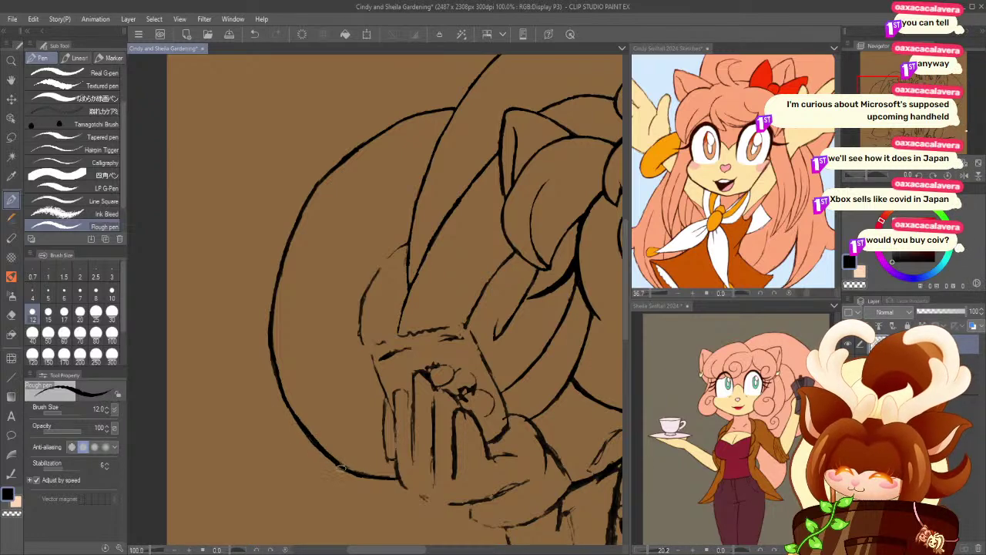
click(10, 317)
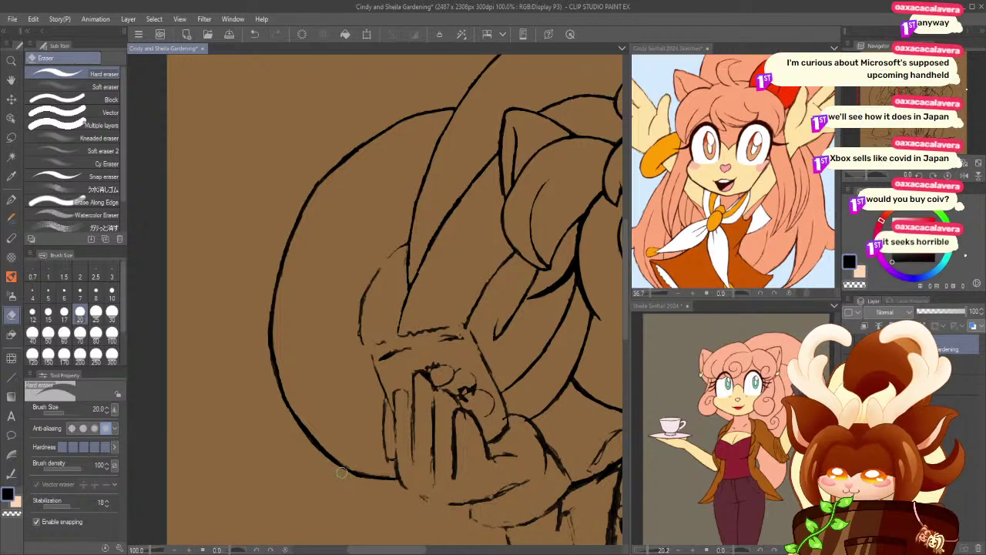
key(p)
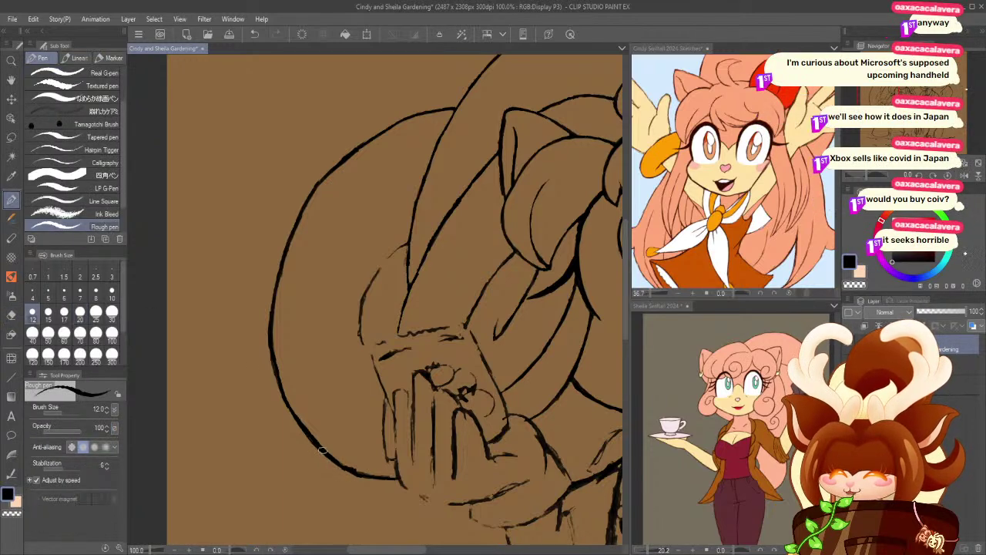
key(ctrl+z)
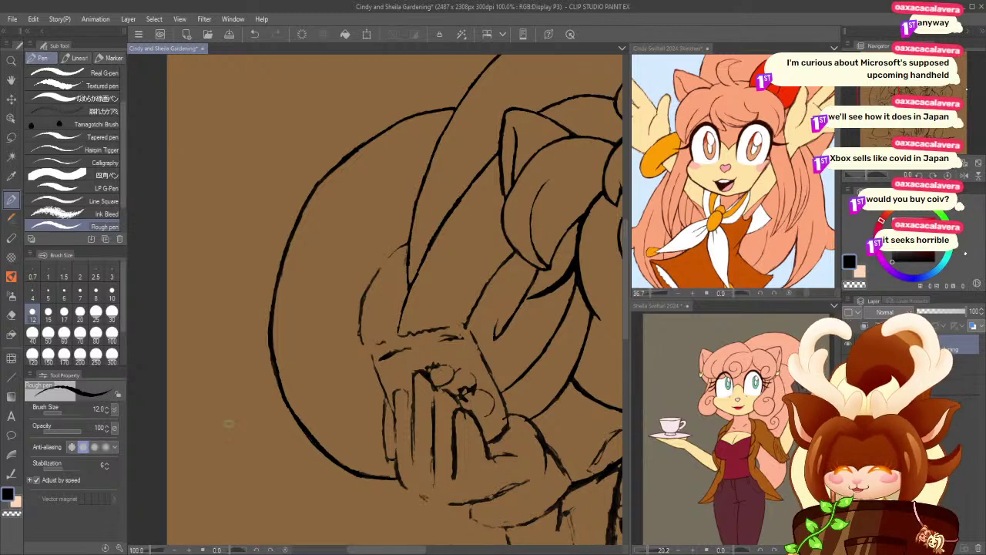
- Redraw the inner hair curve beside the glove down to the cuff with the Rough pen at size 10
key(bracketleft)
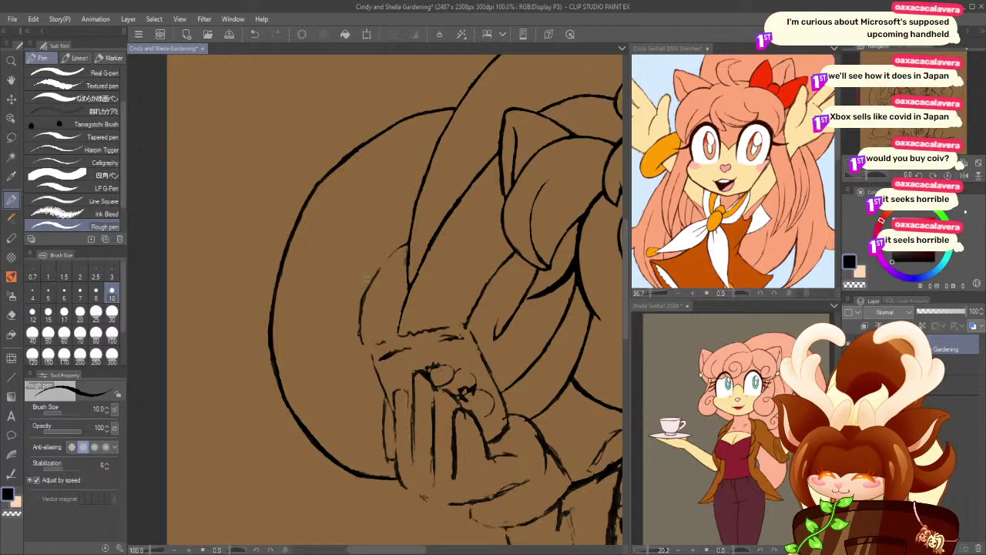
drag(408, 244, 366, 293)
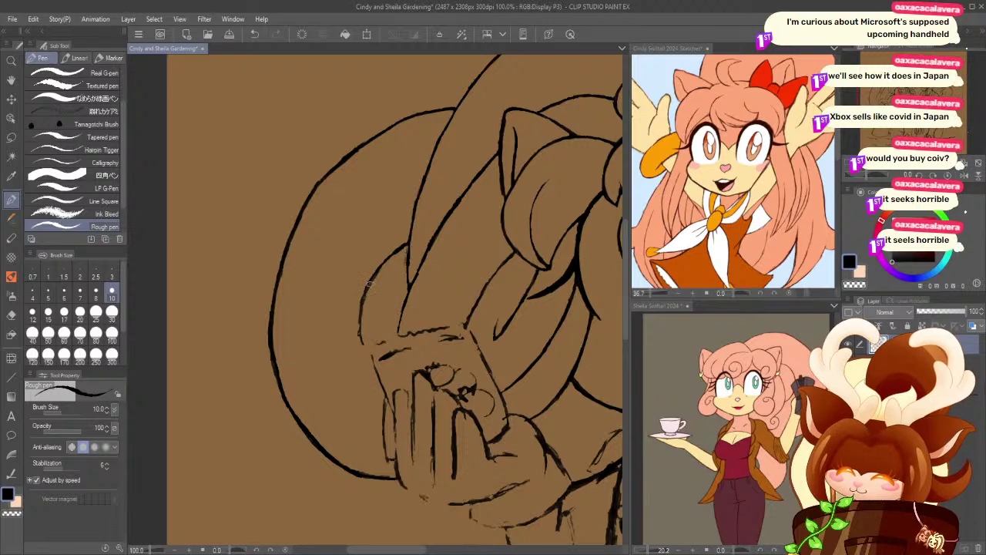
drag(331, 310, 251, 271)
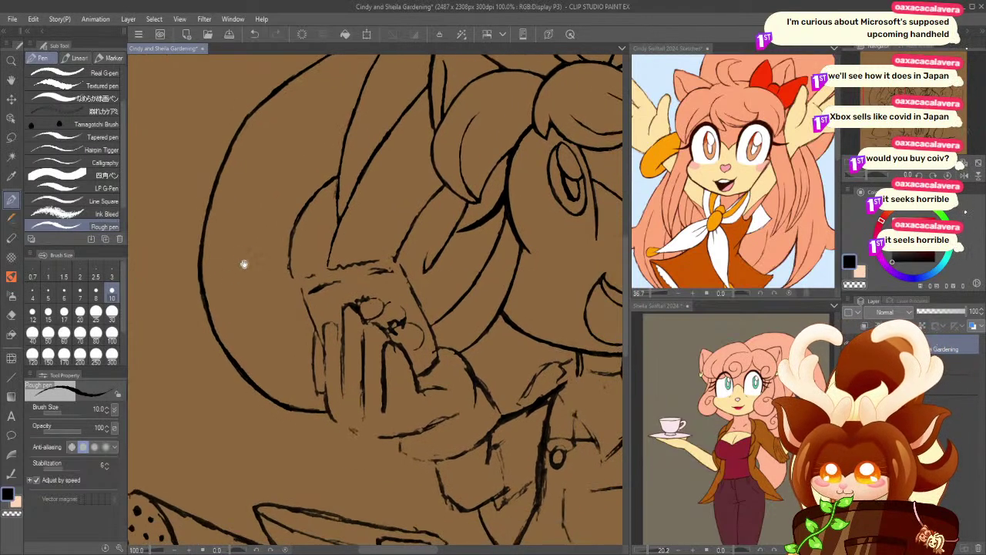
drag(362, 298, 136, 238)
drag(184, 292, 353, 313)
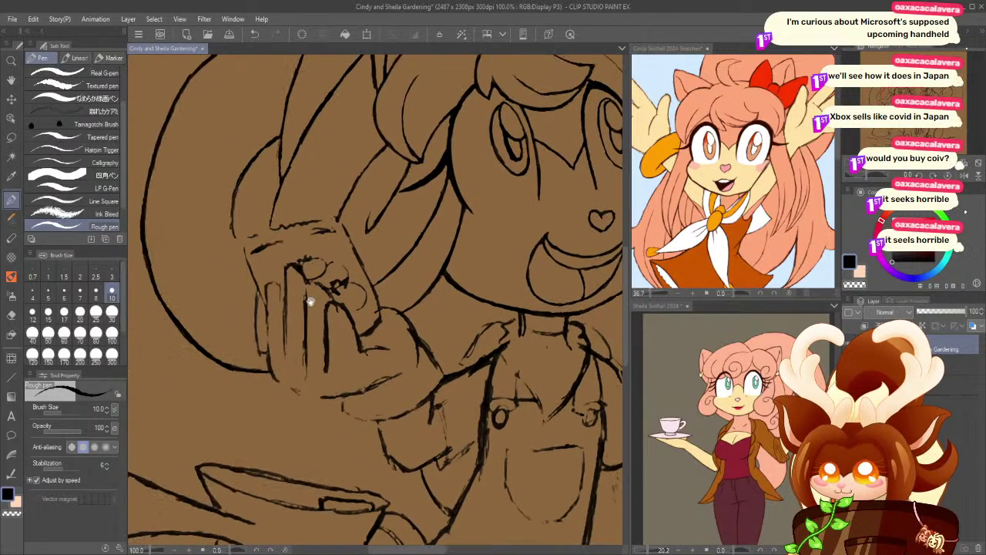
drag(229, 213, 240, 249)
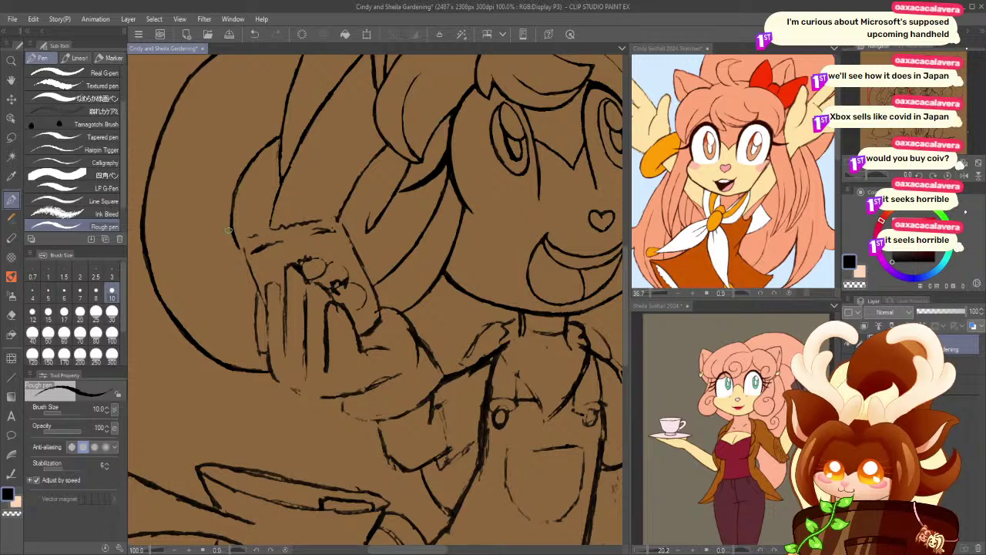
- Erase the stray marks around the neck and the upper part of the neckerchief with the Hard eraser at size 15
key(e)
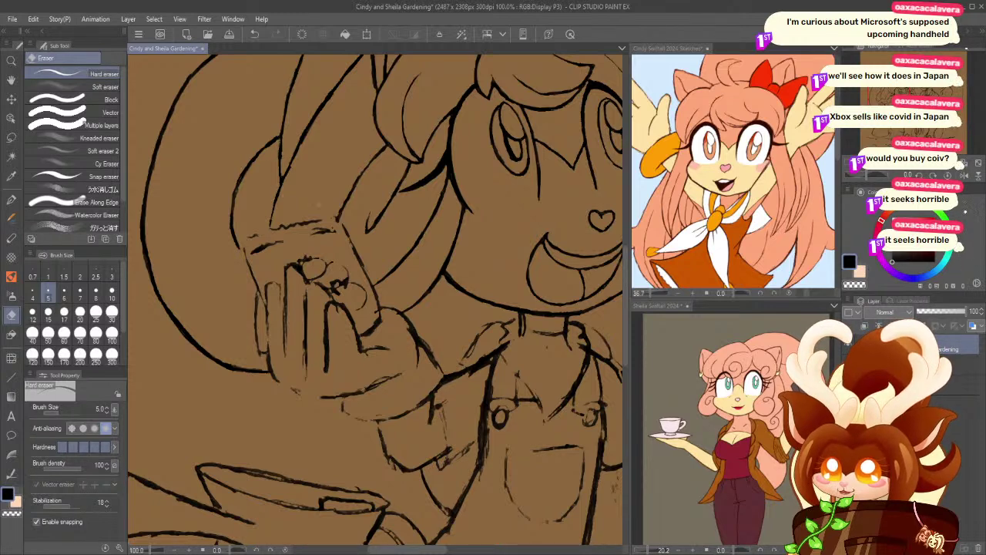
click(12, 60)
mouse_move(413, 226)
mouse_down()
mouse_move(307, 309)
mouse_move(287, 297)
mouse_up()
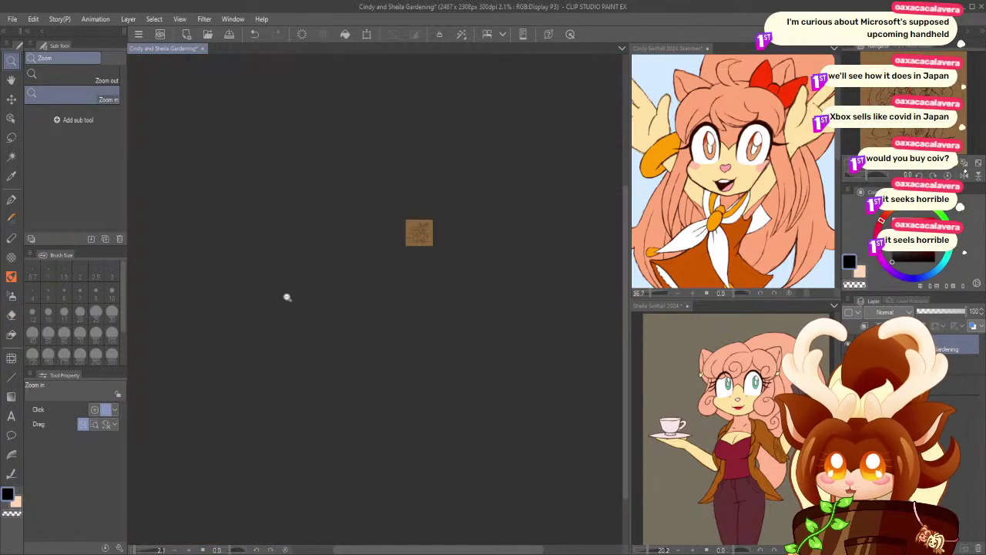
click(979, 165)
drag(250, 396, 312, 388)
drag(373, 310, 387, 319)
click(11, 316)
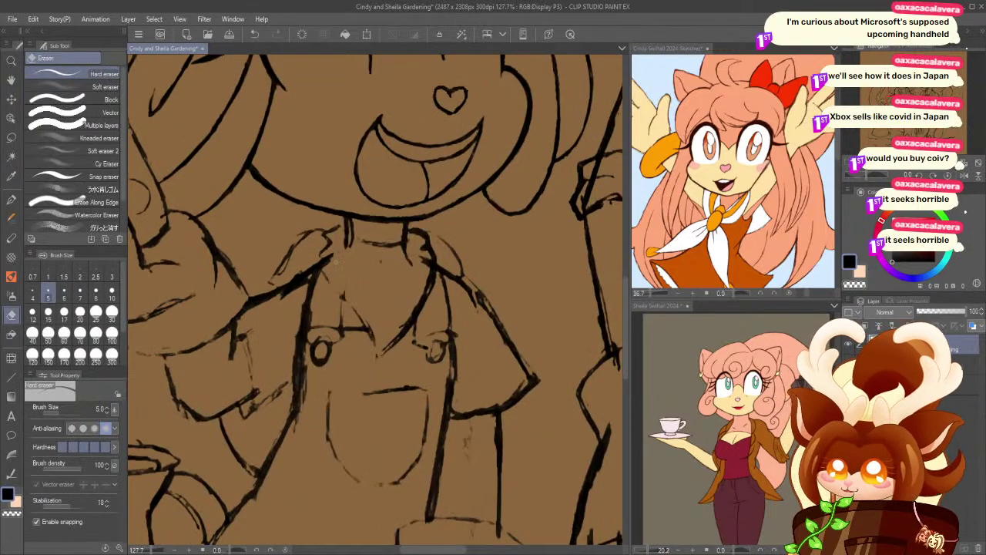
click(48, 316)
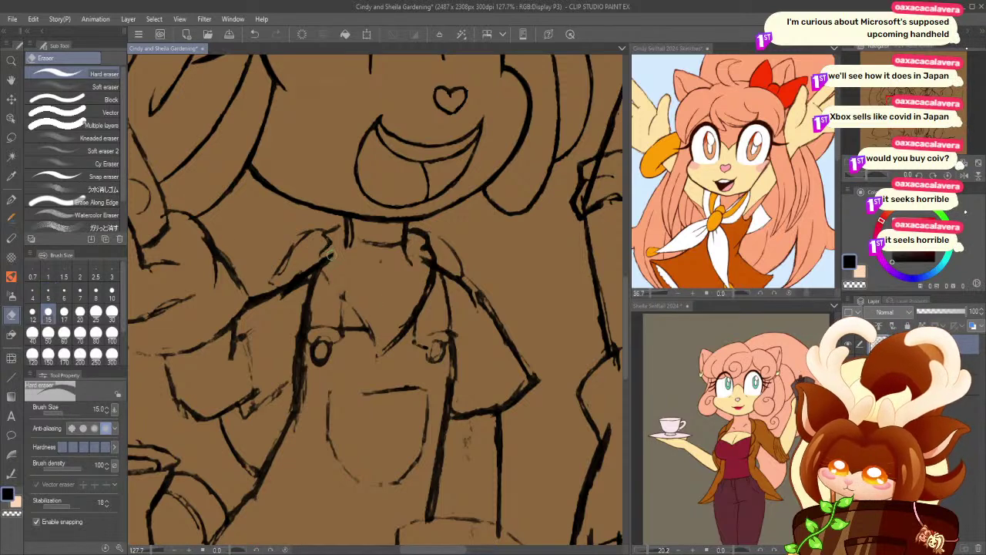
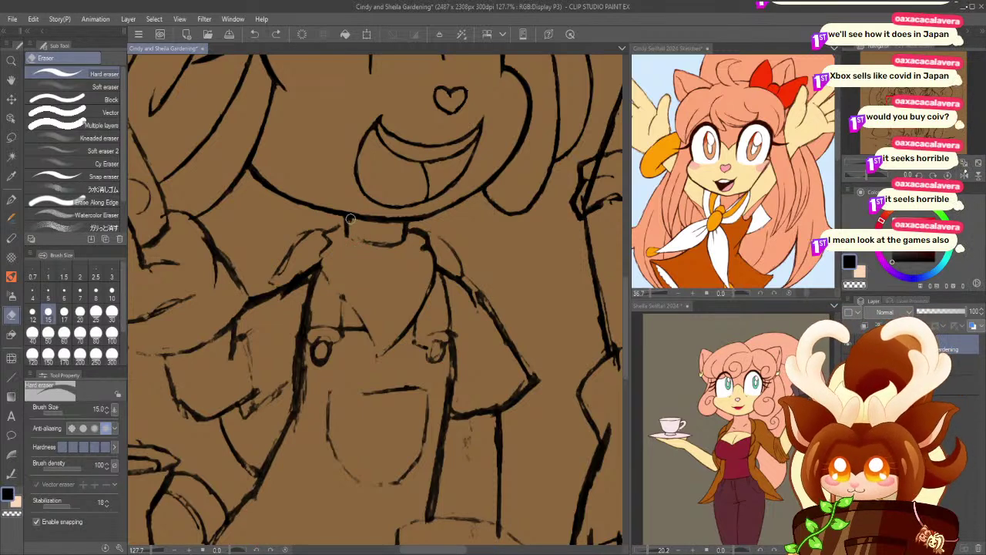
- Redraw the neck's base line with the Rough pen at size 10 and clean the edges around it with the Hard eraser at size 15
key(p)
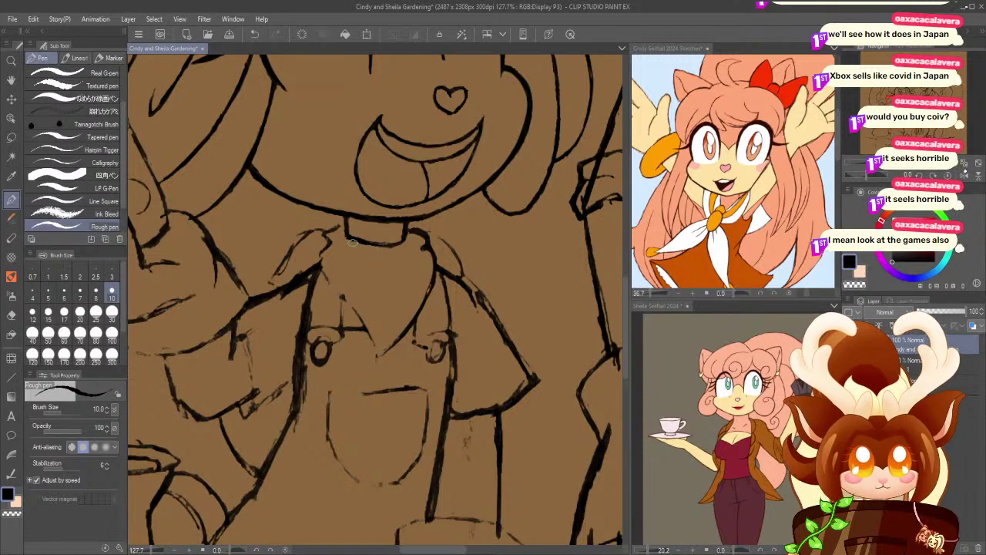
mouse_move(392, 245)
mouse_down()
mouse_move(336, 228)
mouse_move(299, 241)
mouse_move(308, 231)
mouse_move(351, 237)
mouse_move(327, 245)
mouse_up()
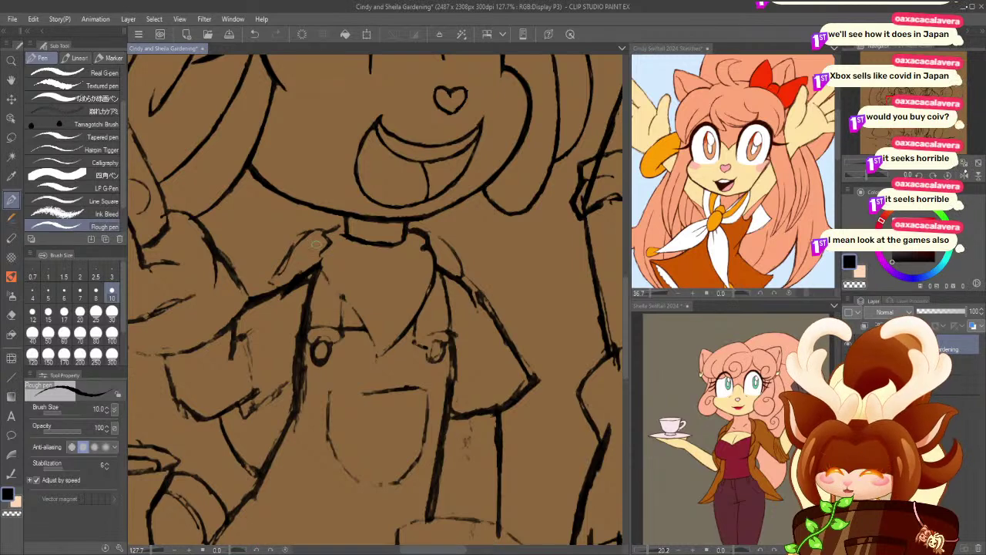
click(11, 314)
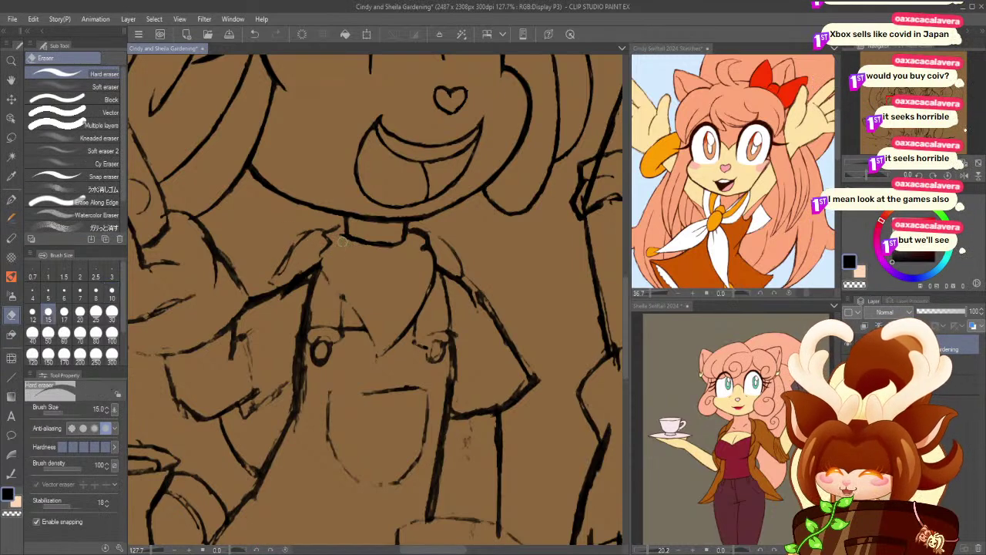
drag(342, 241, 387, 250)
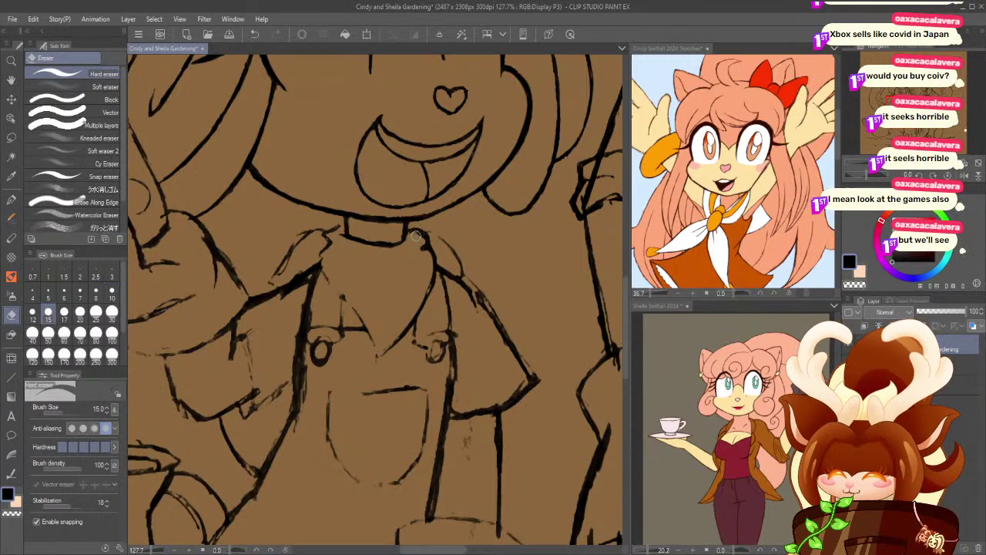
drag(426, 254, 417, 302)
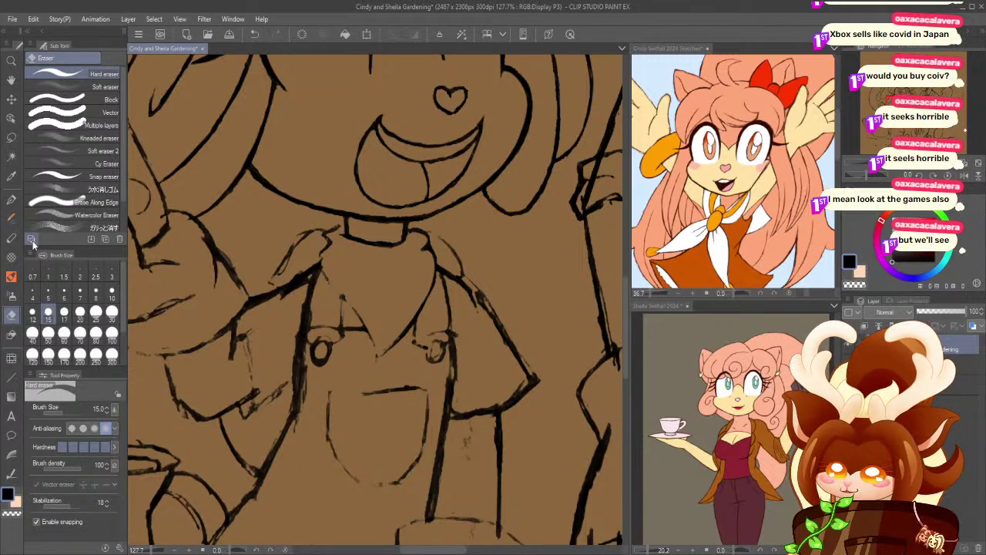
- Redraw the neckerchief's upper folds and pointed outline with the Rough pen at size 6, then trim its tip with the Hard eraser at size 15
click(12, 60)
click(416, 205)
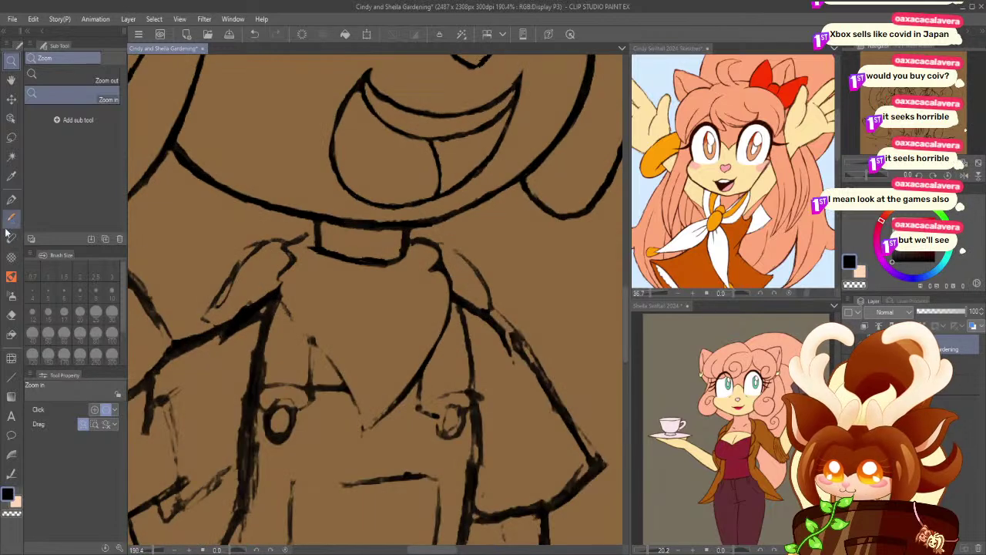
click(12, 199)
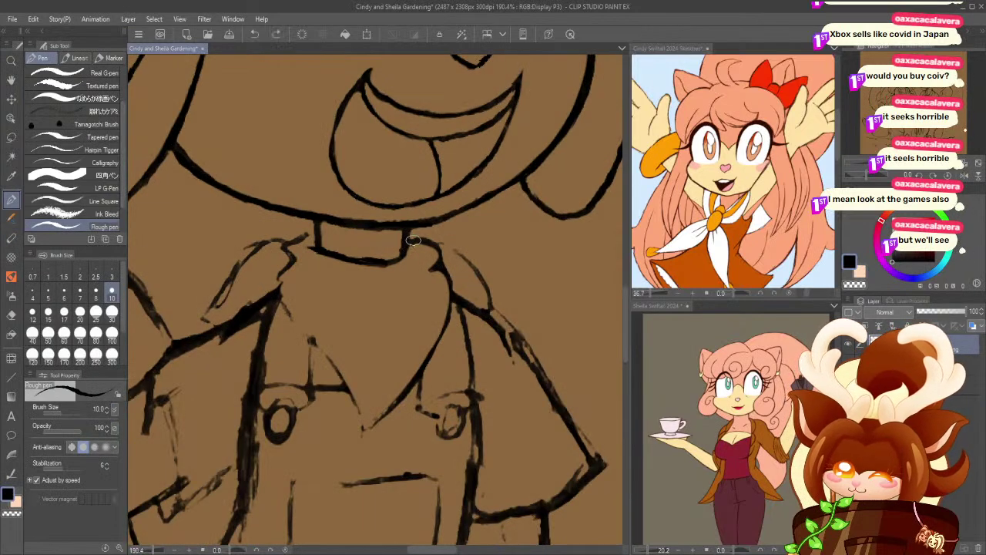
click(64, 295)
drag(409, 245, 400, 240)
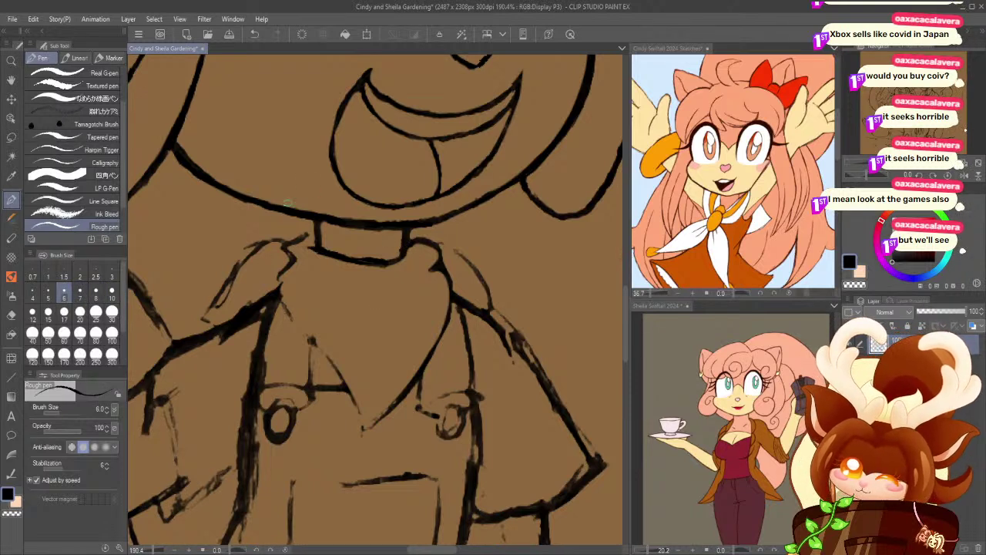
drag(307, 236, 283, 251)
key(ctrl+z)
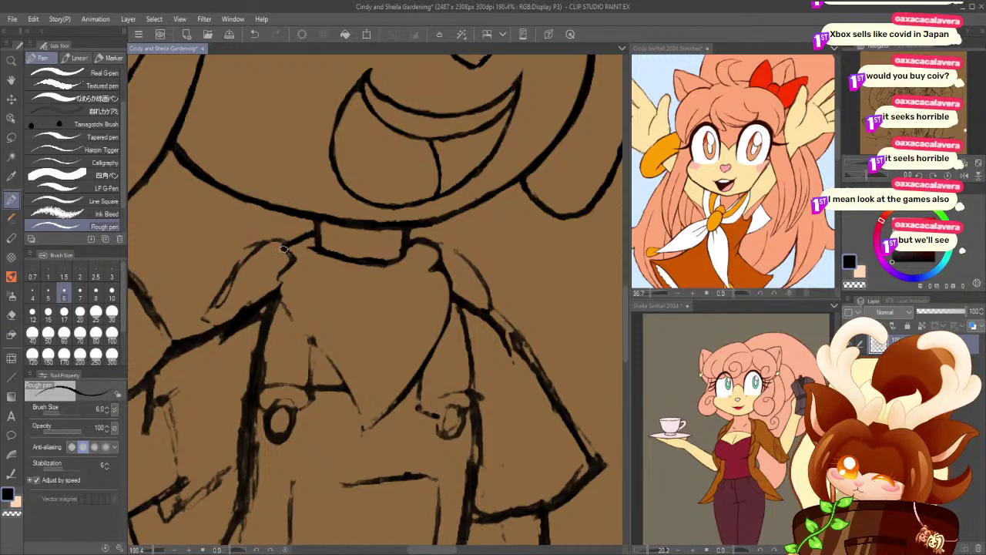
mouse_move(283, 247)
mouse_down()
mouse_move(278, 283)
mouse_move(282, 274)
mouse_move(290, 316)
mouse_move(282, 289)
mouse_move(290, 303)
mouse_move(276, 295)
mouse_move(363, 428)
mouse_up()
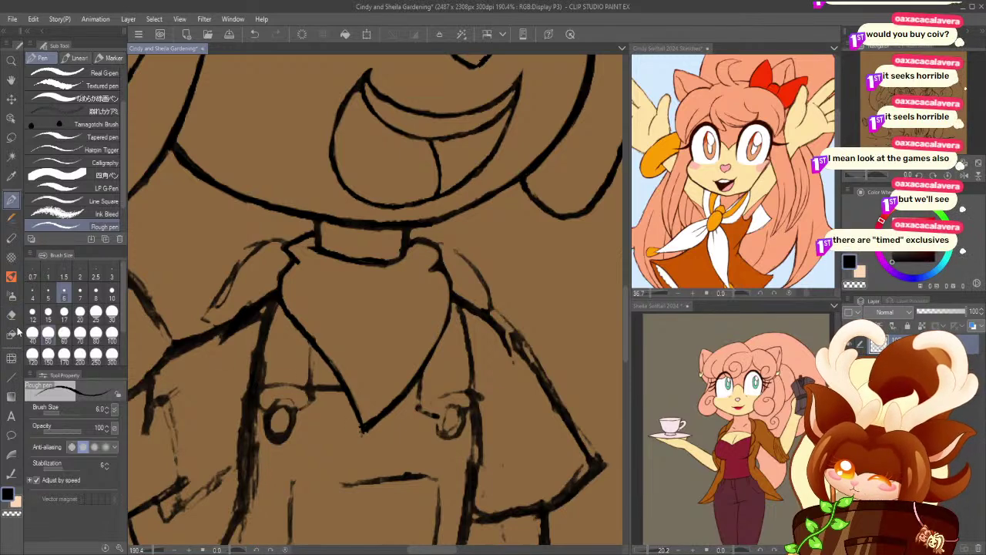
key(e)
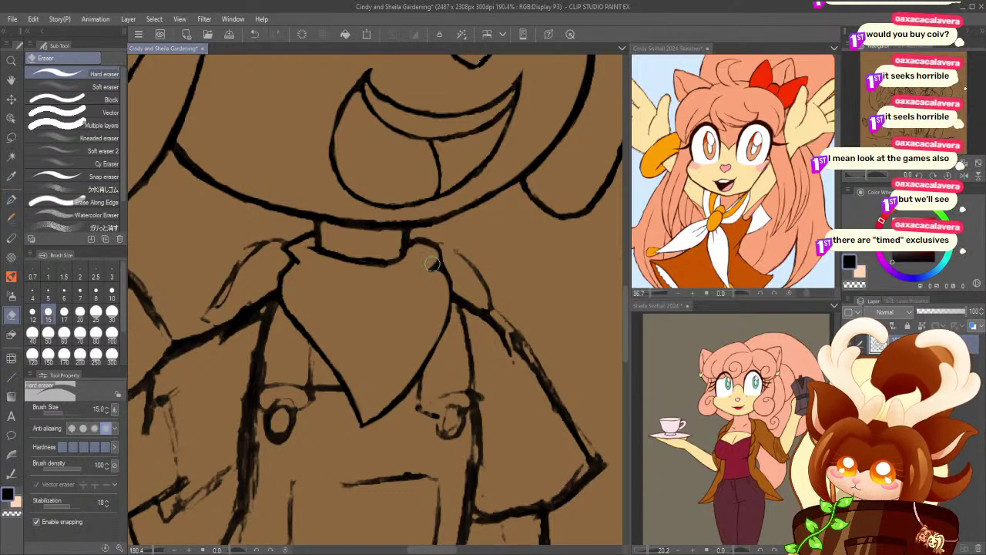
- Redraw the shoulder curve to the right of the neckerchief with the Rough pen at size 6 and clean its lower end with the Hard eraser
key(p)
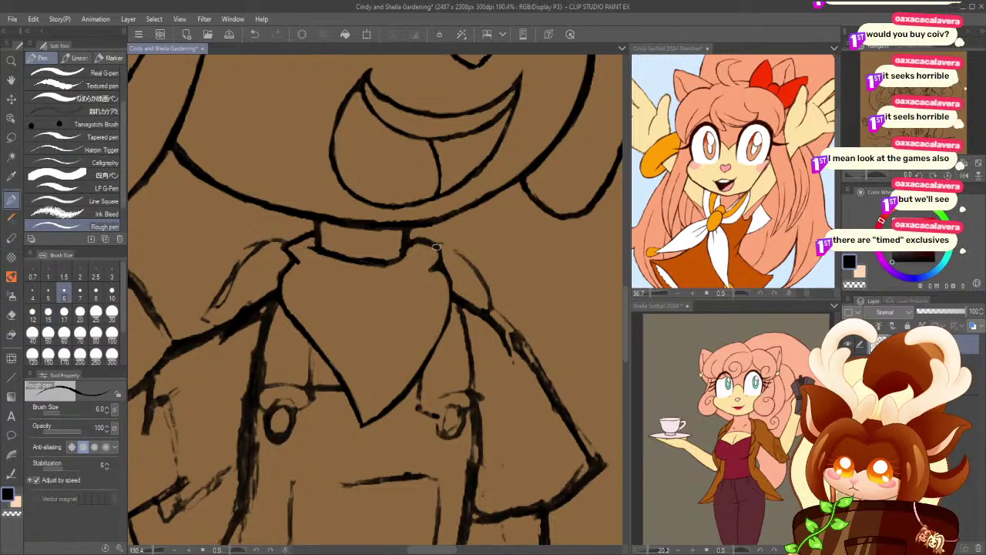
mouse_move(440, 244)
mouse_down()
mouse_move(488, 289)
mouse_move(478, 277)
mouse_move(491, 312)
mouse_up()
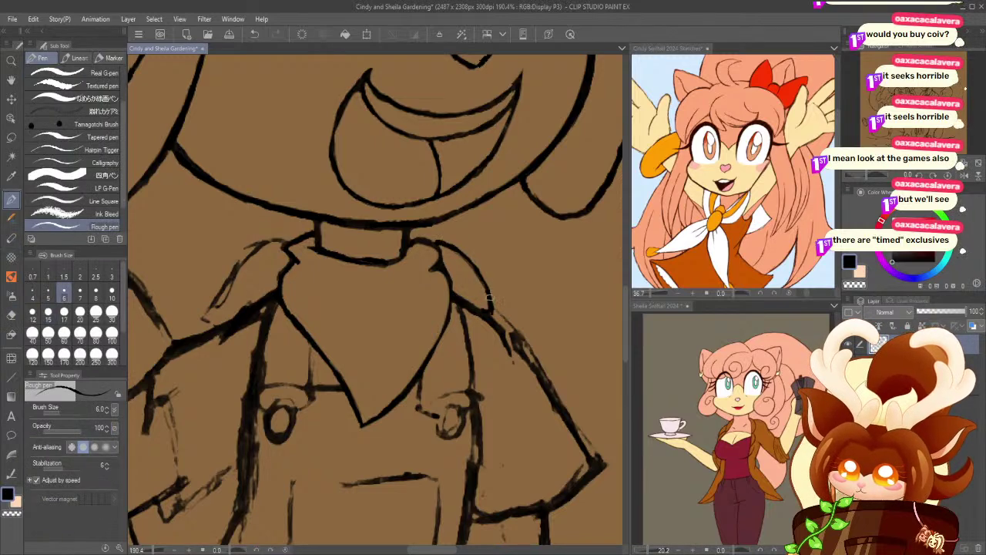
click(11, 315)
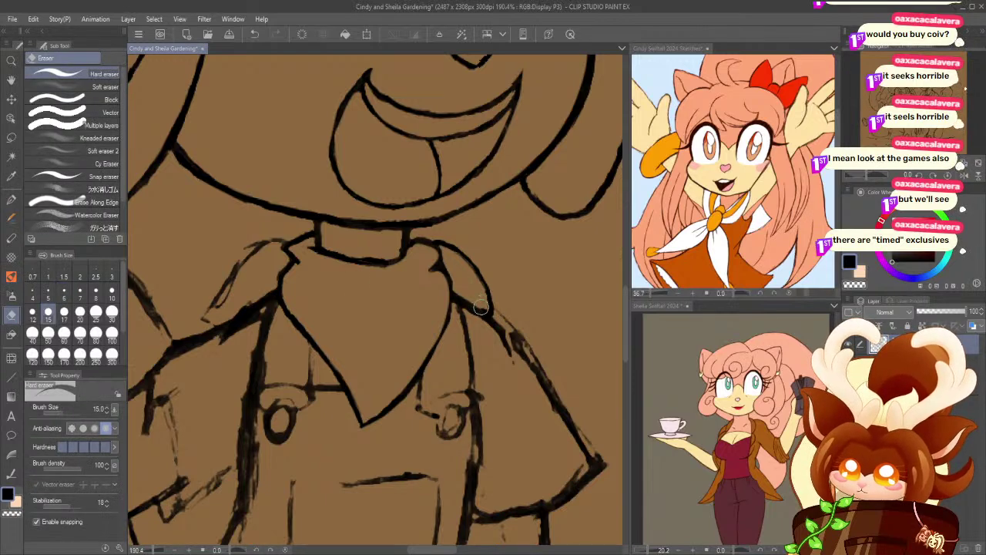
click(11, 199)
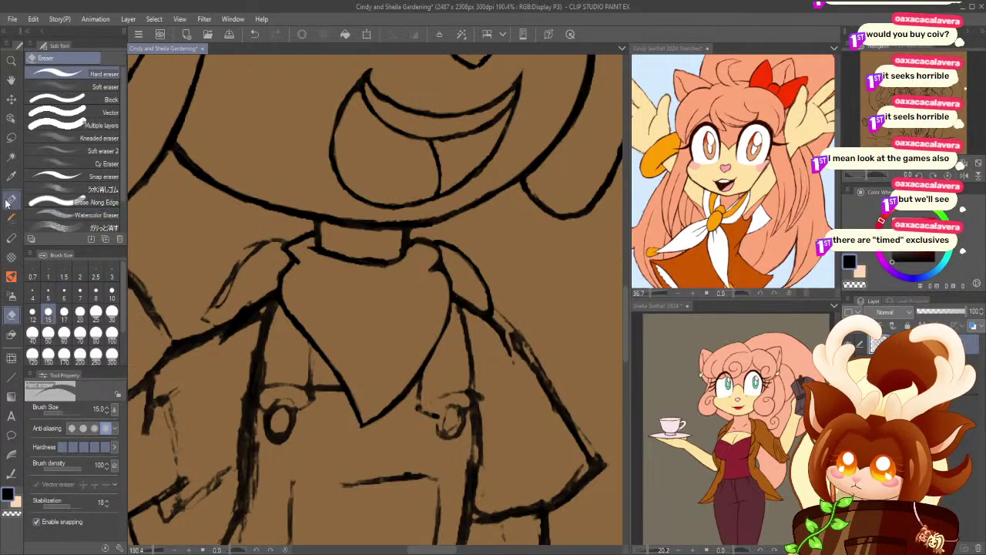
drag(237, 305, 304, 316)
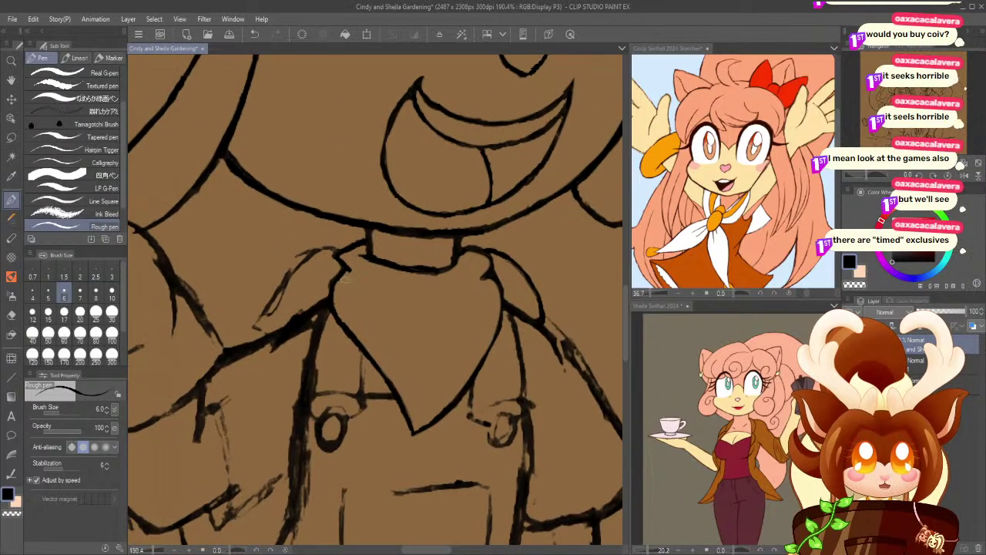
- Redraw the collar flap left of the neckerchief with the Rough pen at size 6, then thin the neck's base line with the Hard eraser at size 7
mouse_move(337, 249)
mouse_down()
mouse_move(286, 277)
mouse_move(314, 253)
mouse_move(284, 286)
mouse_up()
key(ctrl+z)
key(ctrl+z)
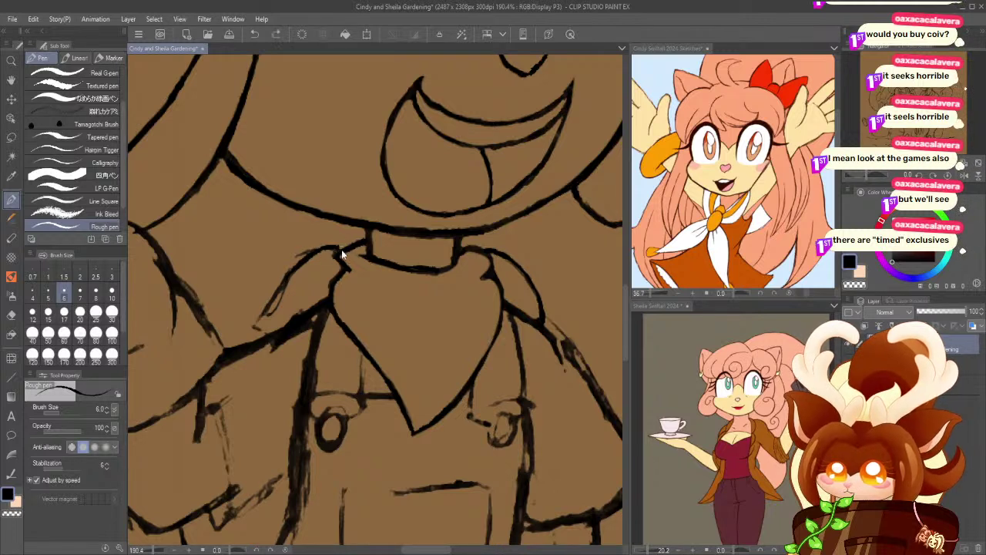
mouse_move(340, 247)
mouse_down()
mouse_move(299, 249)
mouse_move(263, 315)
mouse_move(302, 262)
mouse_move(258, 323)
mouse_up()
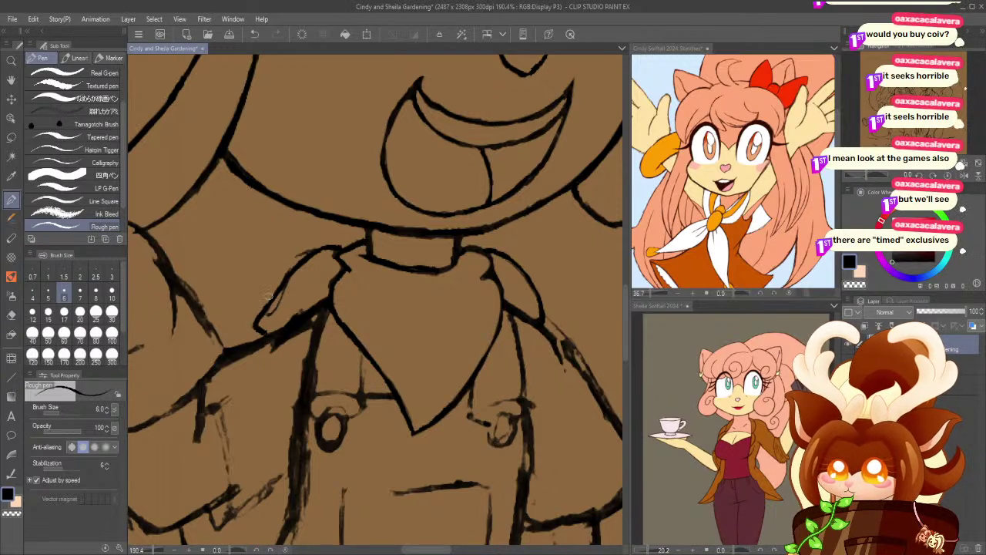
click(12, 314)
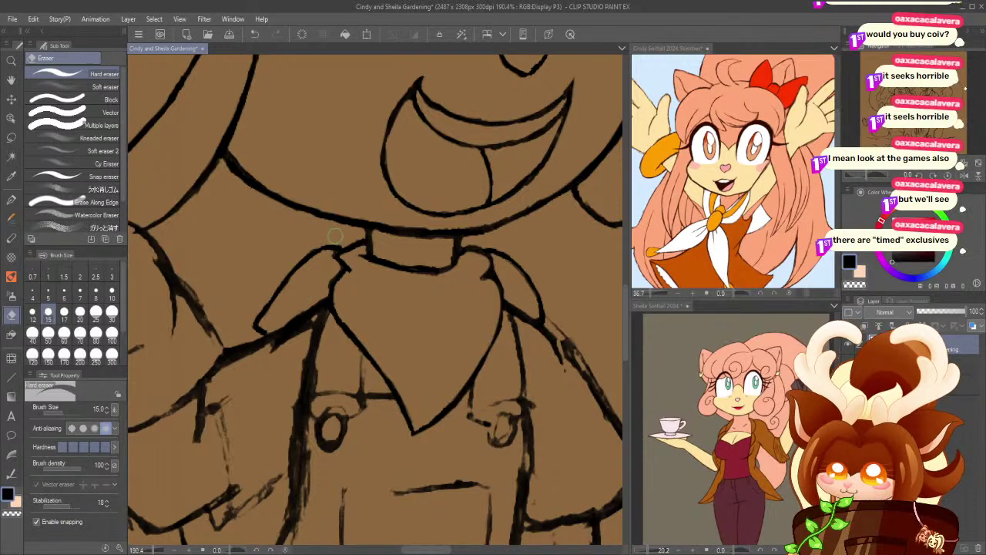
click(80, 291)
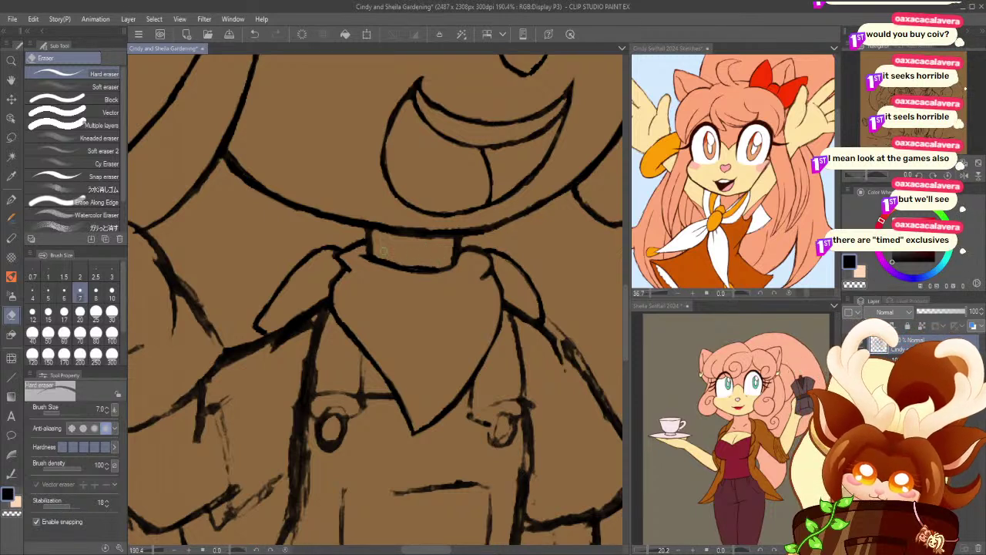
drag(438, 264, 368, 252)
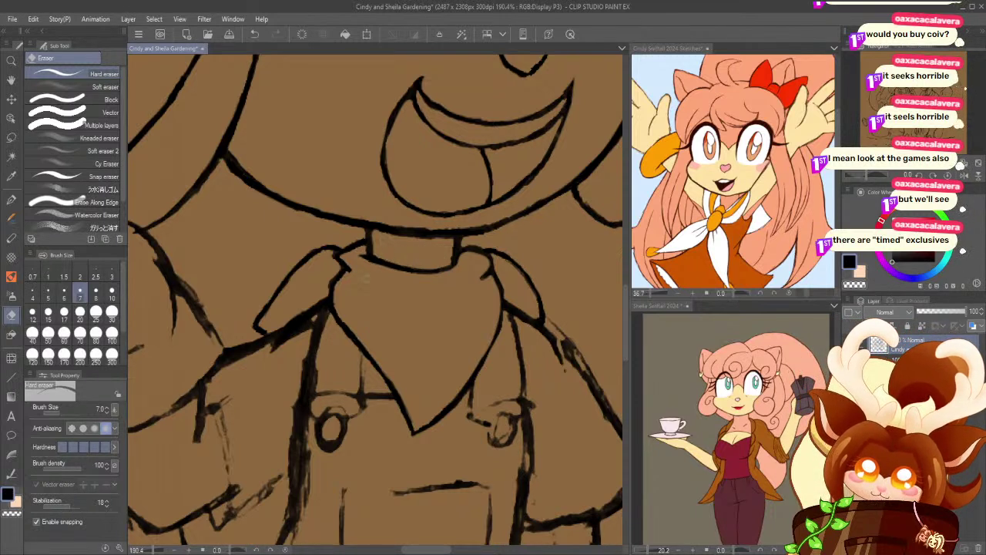
- Redraw the right sleeve's outer edge with the Rough pen at size 6 and clean the sleeve outline with the Hard eraser at size 25
click(12, 199)
drag(456, 367, 344, 294)
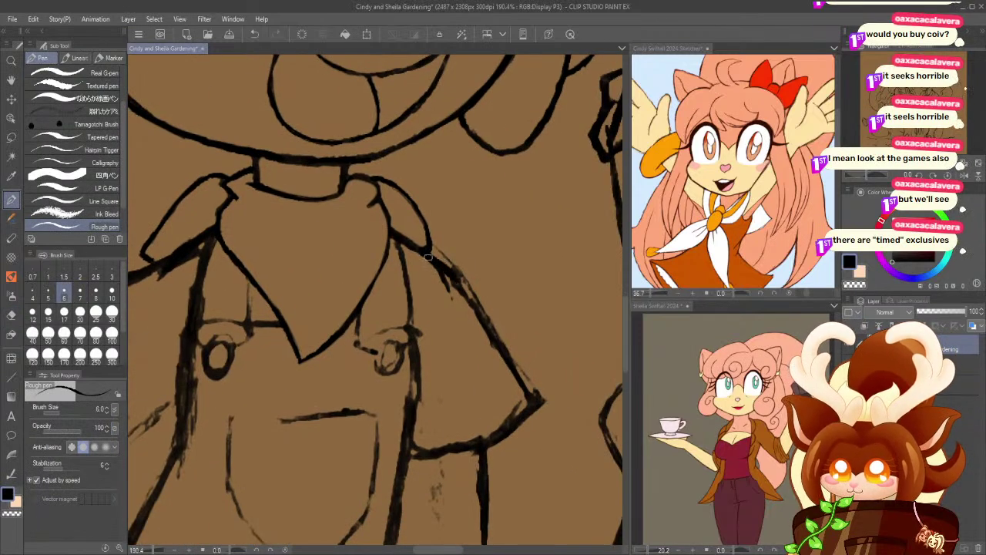
drag(477, 312, 491, 332)
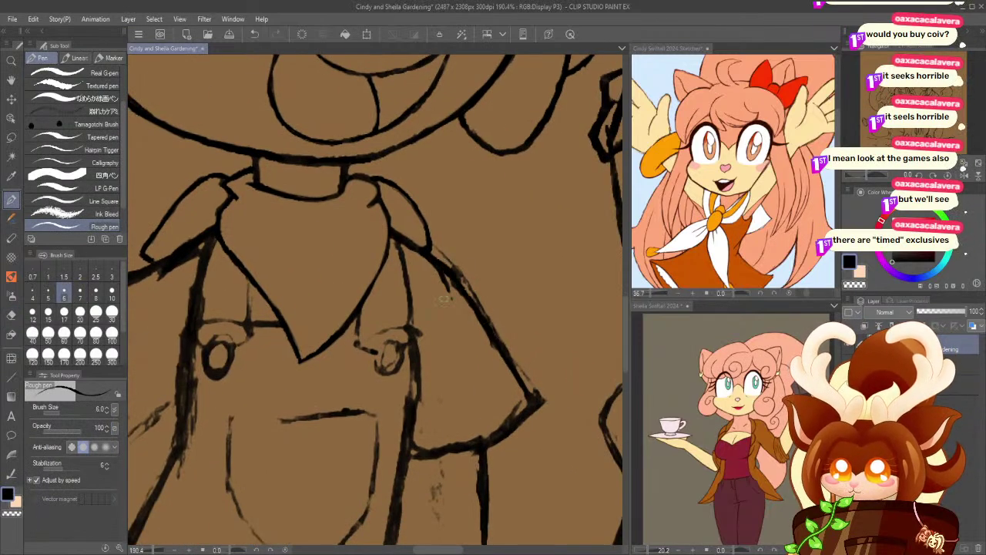
click(11, 315)
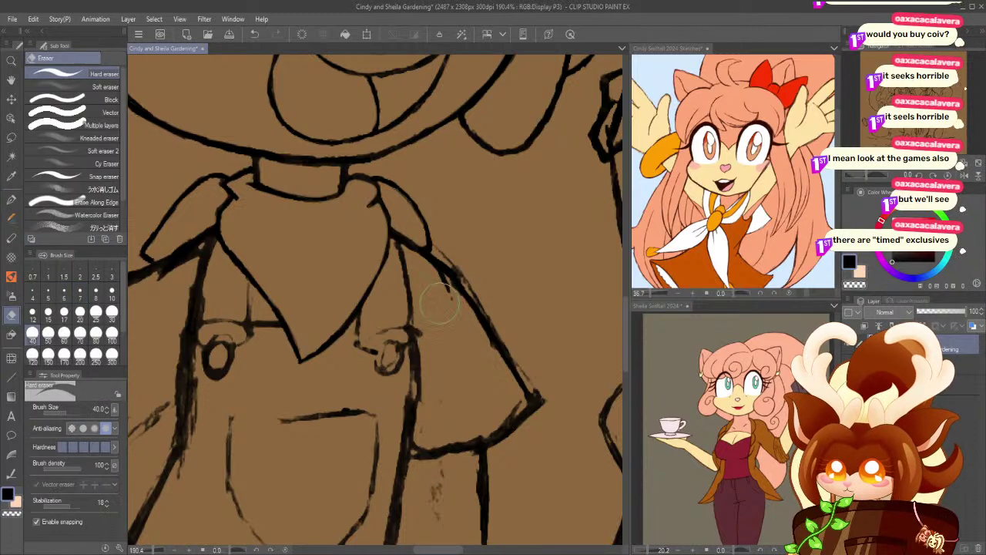
click(95, 311)
drag(435, 281, 492, 351)
mouse_move(451, 257)
mouse_down()
mouse_move(522, 357)
mouse_move(520, 346)
mouse_move(549, 409)
mouse_up()
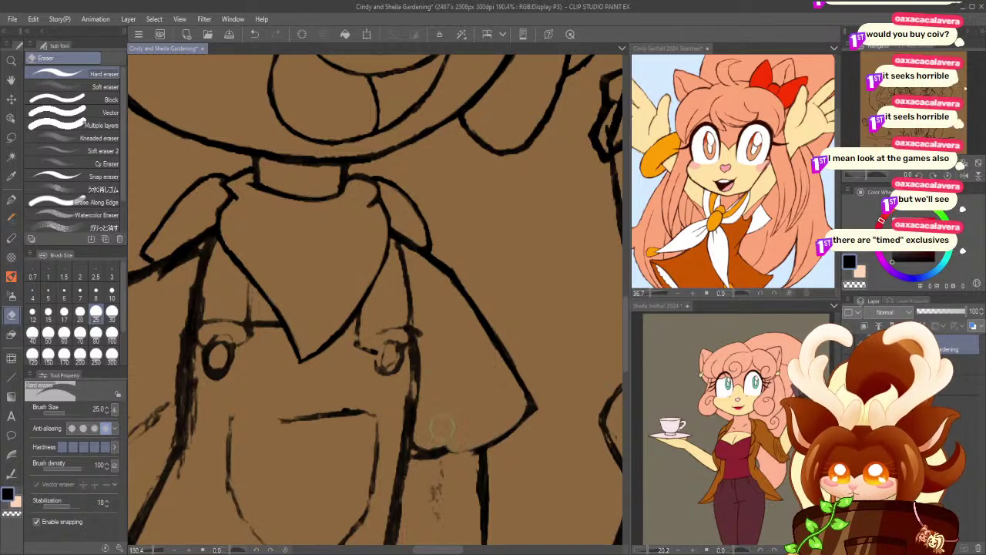
- Thin the left strap line and the overalls' left side edge with the Hard eraser at size 15
drag(256, 369, 348, 367)
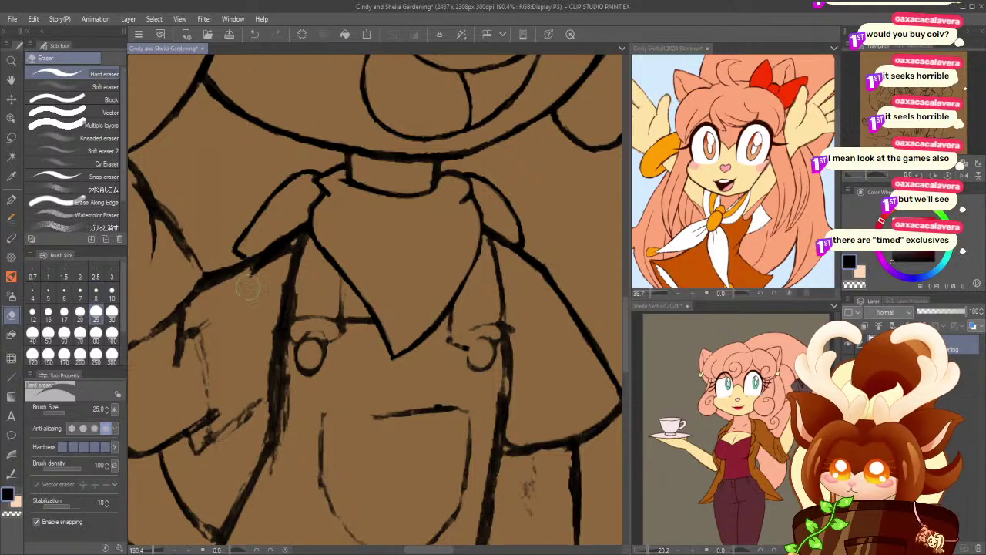
click(47, 314)
drag(305, 249, 289, 331)
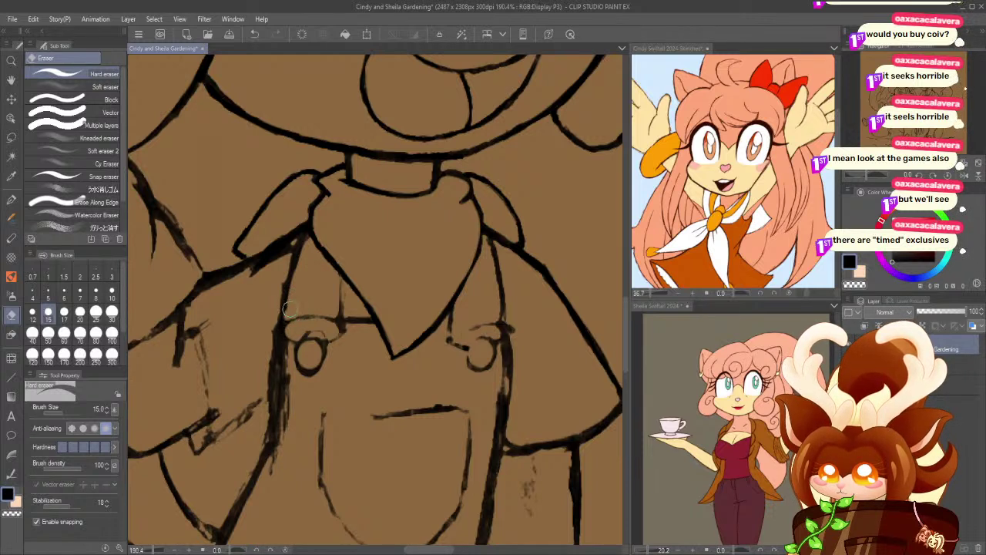
mouse_move(291, 255)
mouse_down()
mouse_move(271, 333)
mouse_move(274, 306)
mouse_move(279, 346)
mouse_move(273, 334)
mouse_move(269, 377)
mouse_move(272, 355)
mouse_move(257, 385)
mouse_move(273, 254)
mouse_up()
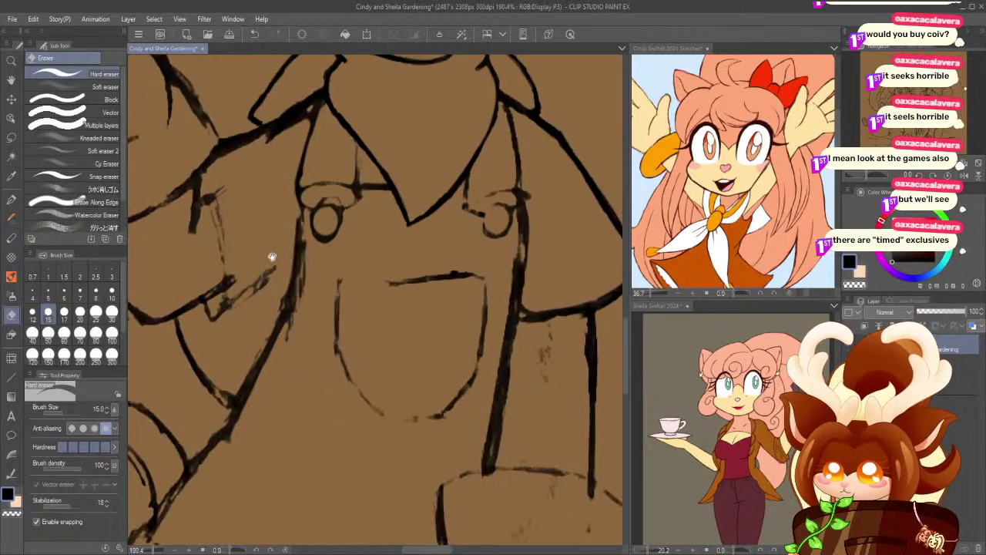
mouse_move(229, 188)
mouse_down()
mouse_move(268, 139)
mouse_move(258, 286)
mouse_up()
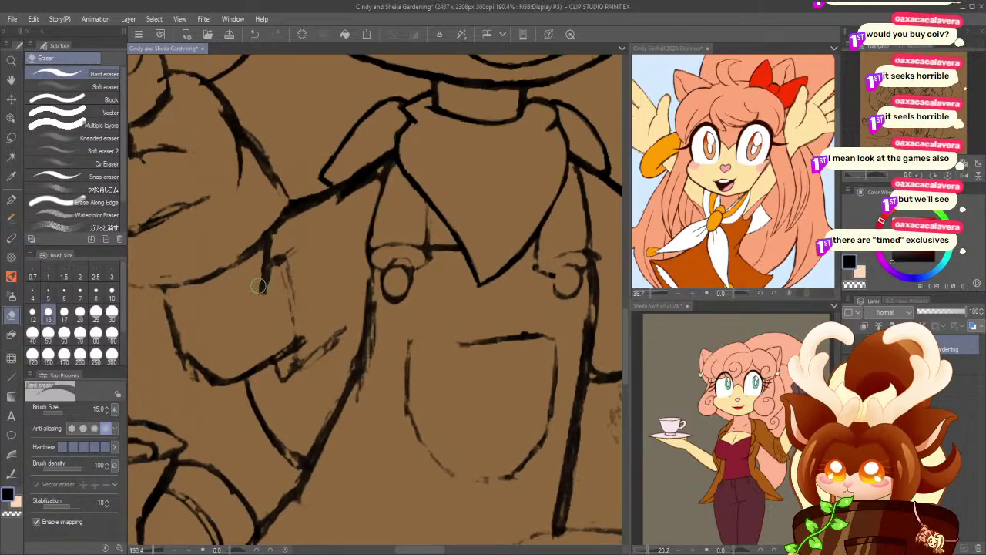
key(ctrl+z)
key(ctrl+z)
mouse_move(350, 267)
mouse_down()
mouse_move(377, 327)
mouse_move(367, 366)
mouse_move(375, 362)
mouse_move(348, 425)
mouse_move(365, 379)
mouse_up()
mouse_move(284, 356)
mouse_down()
mouse_move(295, 286)
mouse_move(284, 161)
mouse_up()
drag(284, 260, 290, 379)
drag(384, 250, 347, 395)
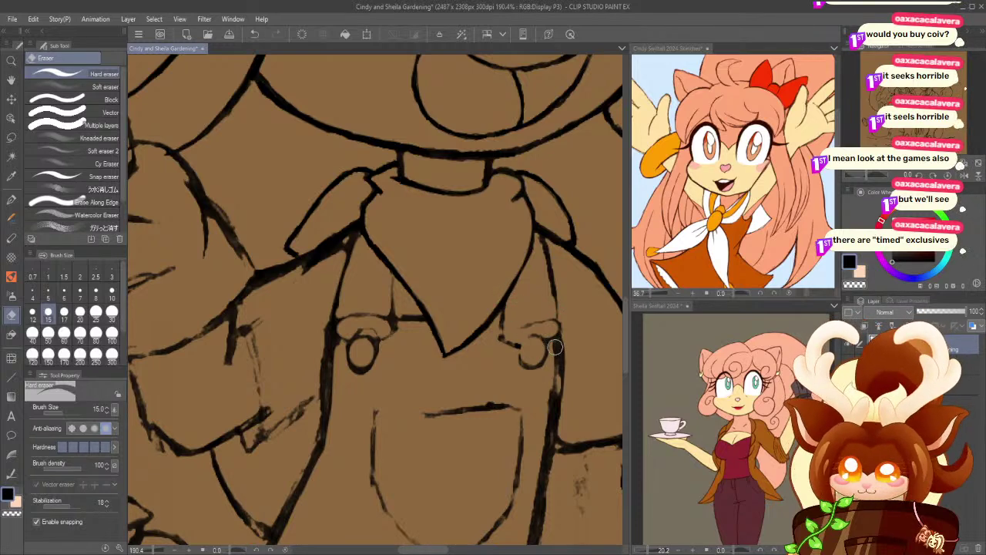
- Thin the overalls' right side edge below the strap buckle with the Hard eraser at size 15
drag(553, 350, 543, 455)
key(ctrl+z)
drag(553, 347, 544, 453)
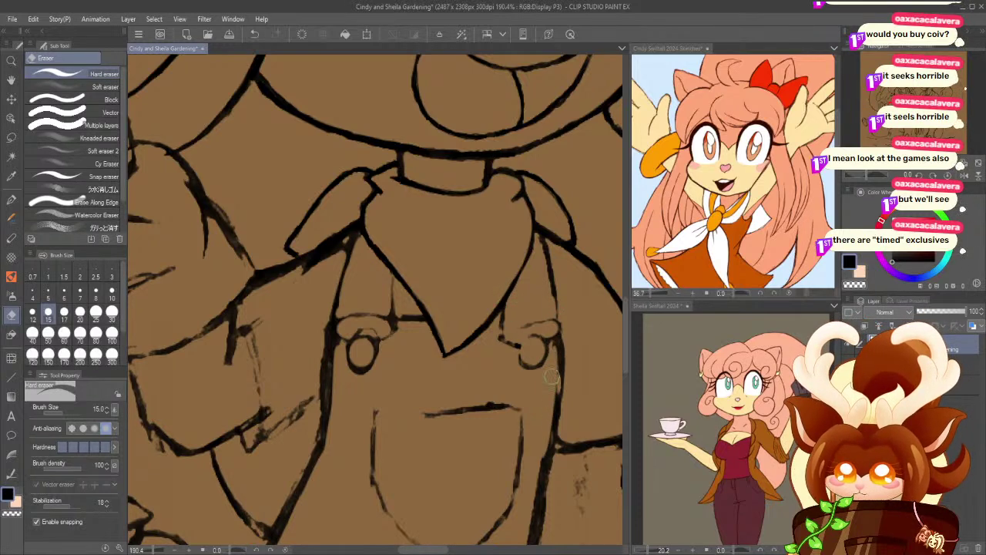
drag(549, 410, 527, 520)
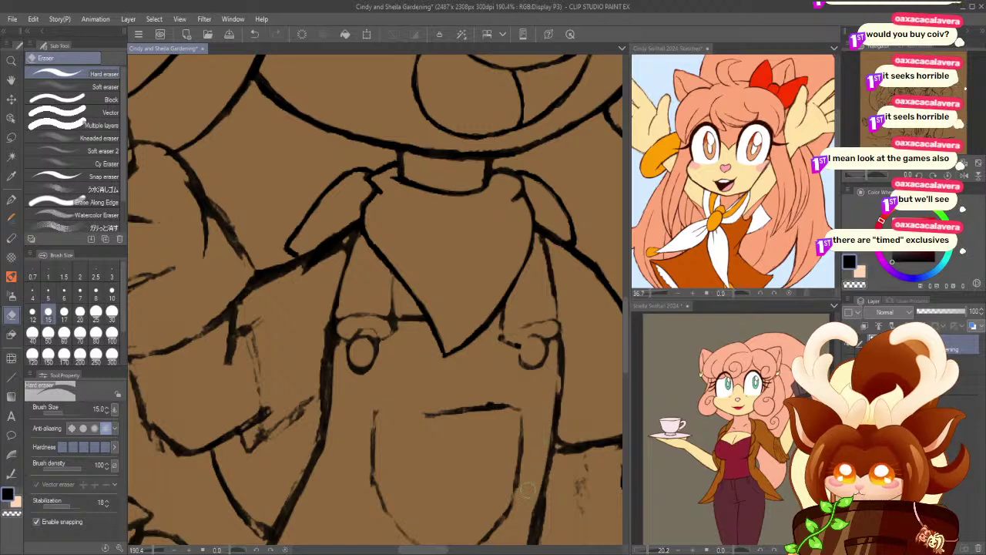
- Save the drawing and look over the whole sketch of both characters
click(10, 59)
drag(330, 254, 236, 125)
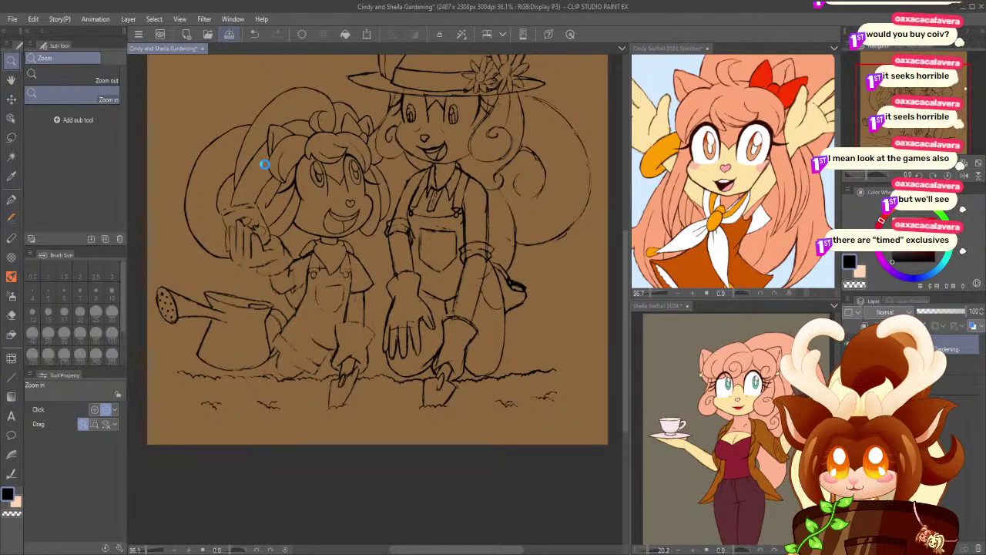
drag(930, 114, 931, 93)
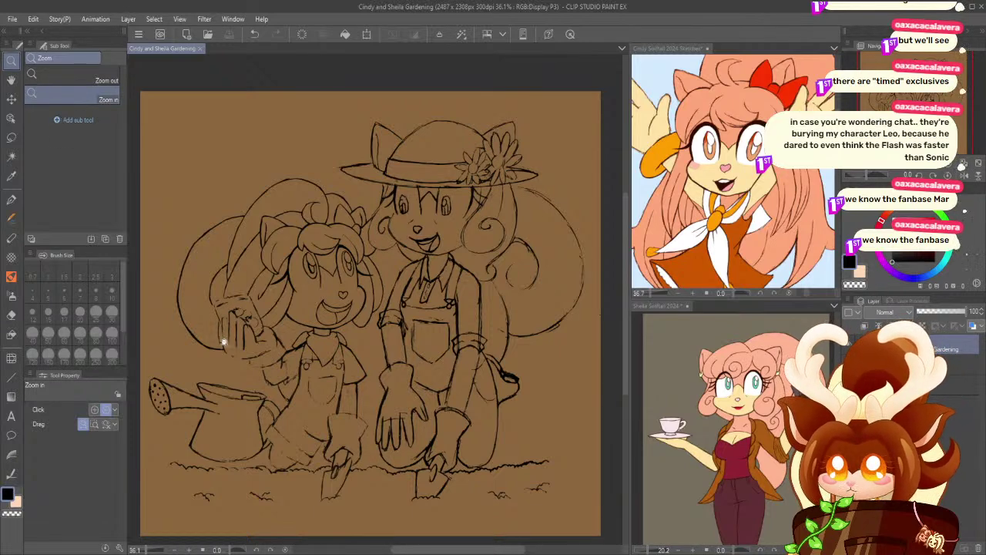
scroll(247, 351, up, 3)
drag(235, 374, 284, 342)
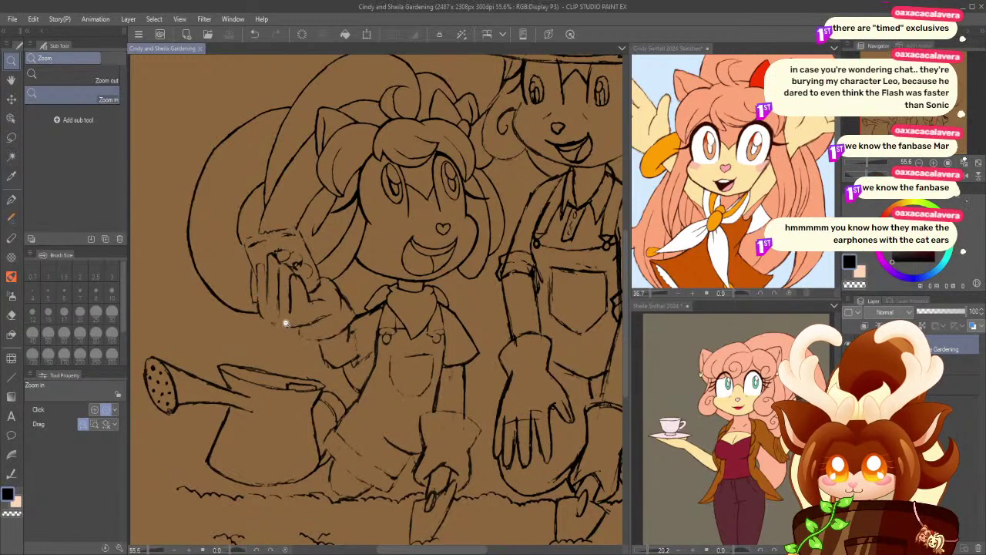
scroll(363, 353, down, 4)
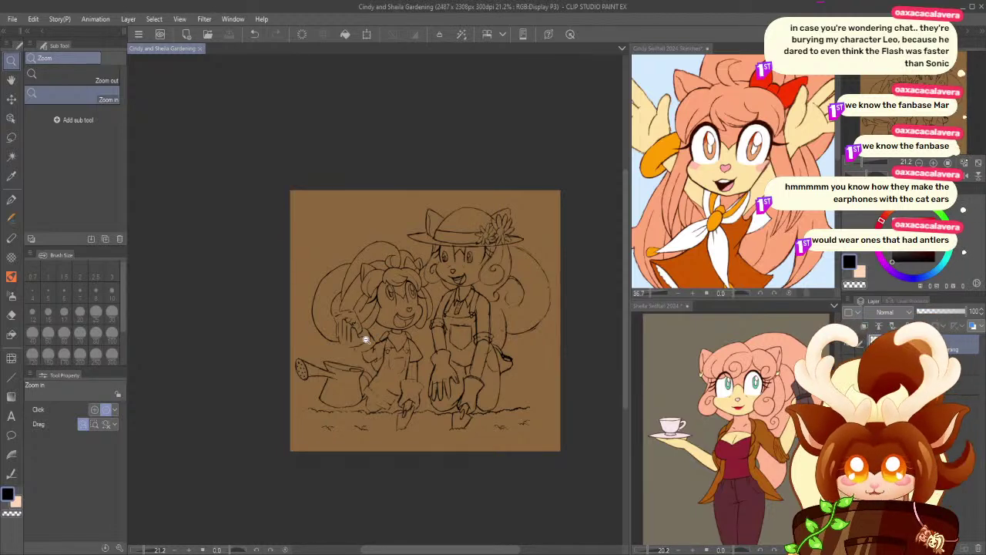
- Redraw the inner line of the left overall strap and the top edge of its buckle with the Rough pen at size 6
click(379, 379)
click(424, 356)
click(428, 360)
click(478, 310)
click(436, 321)
click(400, 328)
key(p)
drag(343, 272, 345, 317)
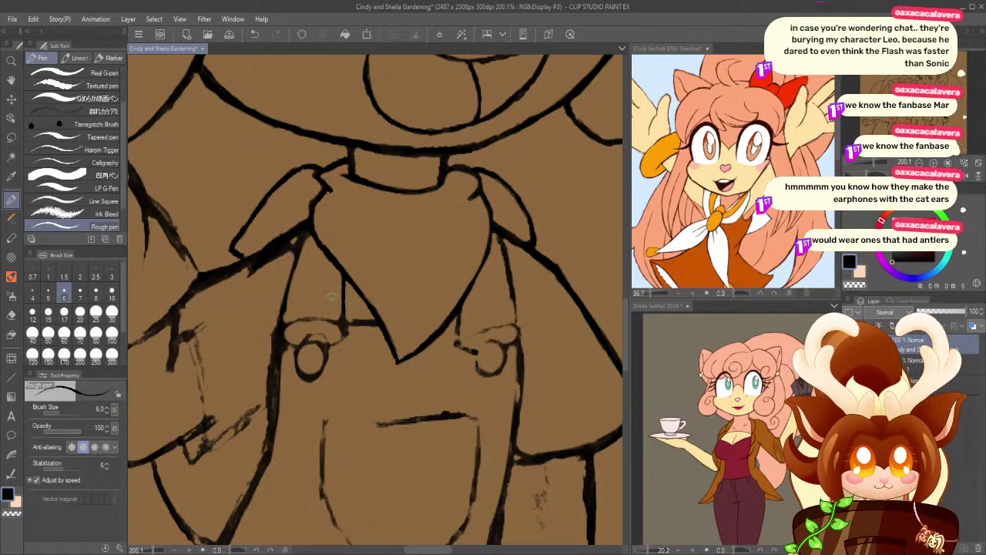
drag(281, 324, 346, 323)
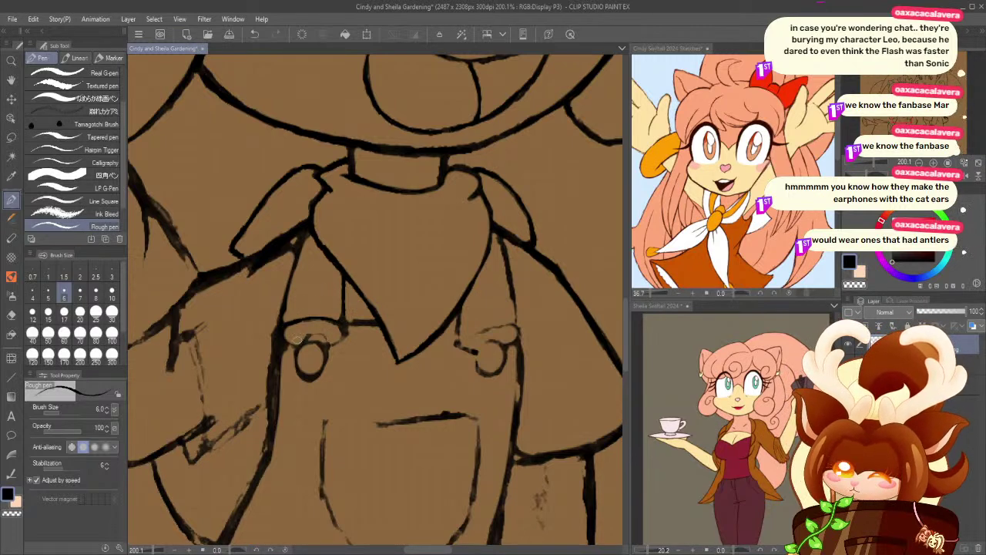
- Erase the rough marks inside the left buckle and redraw its lower curve and round button with the Rough pen at size 6
key(e)
mouse_move(312, 349)
mouse_down()
mouse_move(309, 361)
mouse_move(324, 337)
mouse_move(306, 333)
mouse_move(326, 355)
mouse_move(286, 336)
mouse_up()
click(11, 200)
key(ctrl+z)
key(ctrl+z)
mouse_move(346, 334)
mouse_down()
mouse_move(321, 349)
mouse_move(314, 341)
mouse_move(328, 346)
mouse_move(306, 334)
mouse_move(327, 354)
mouse_up()
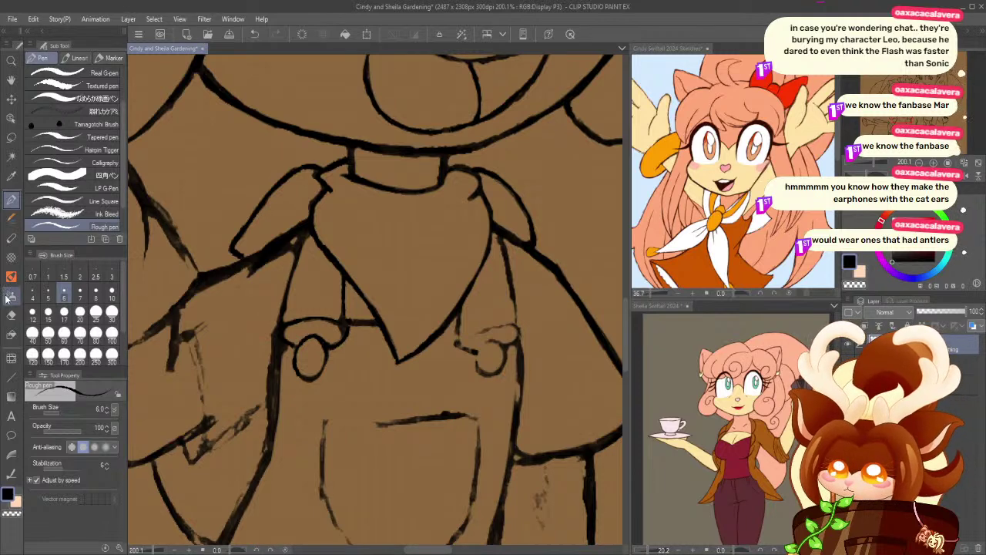
- Erase the overalls' thick side edge beside the left buckle at size 15 and reconnect it to the buckle with the Rough pen at size 6
click(10, 315)
mouse_move(275, 351)
mouse_down()
mouse_move(285, 351)
mouse_move(282, 423)
mouse_up()
drag(287, 337, 285, 333)
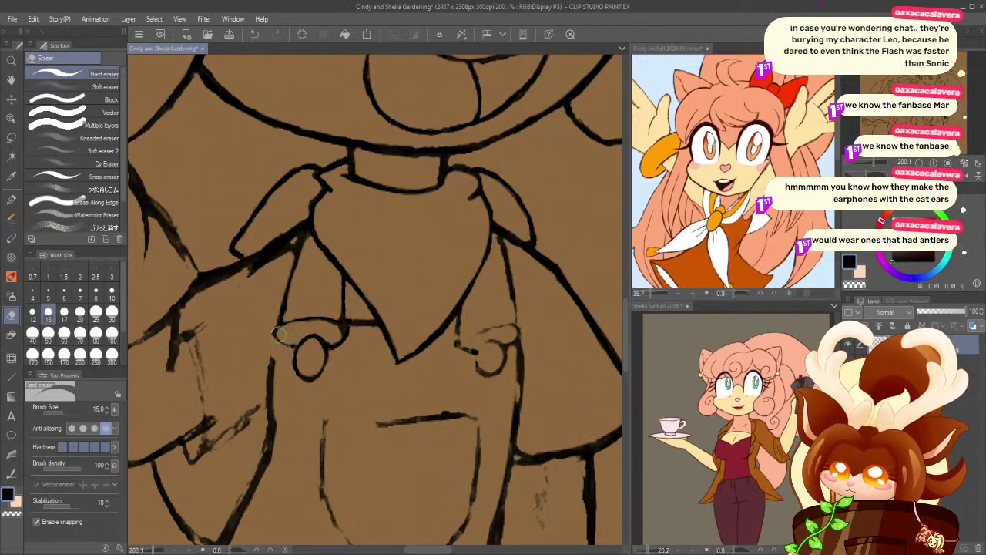
click(11, 199)
mouse_move(296, 348)
mouse_down()
mouse_move(277, 331)
mouse_move(283, 346)
mouse_move(267, 396)
mouse_up()
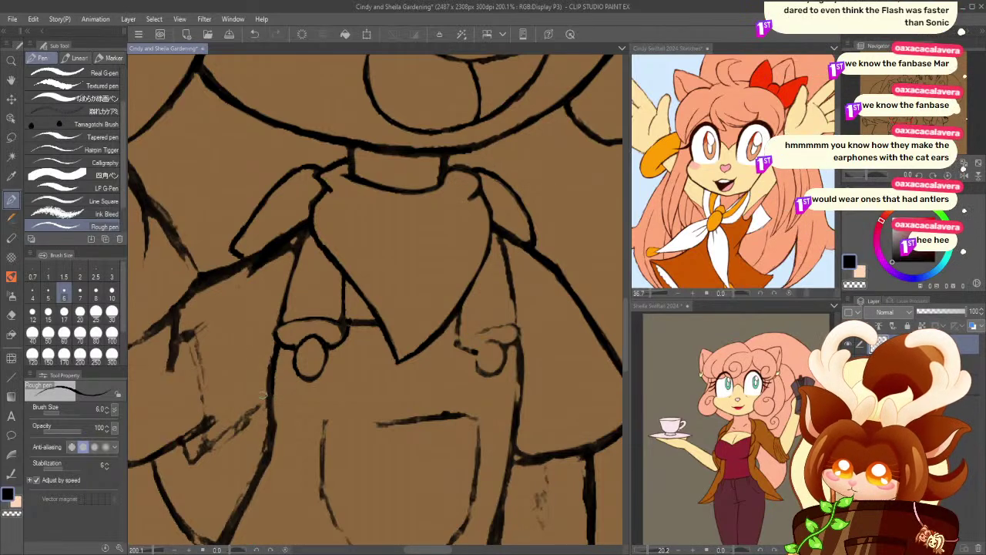
- Erase the right buckle's sketchy lines at size 15 and redraw the right strap, buckle and round button with the Rough pen at size 6
key(e)
mouse_move(490, 331)
mouse_down()
mouse_move(469, 349)
mouse_move(473, 332)
mouse_move(492, 324)
mouse_move(509, 332)
mouse_move(473, 326)
mouse_move(462, 356)
mouse_move(475, 328)
mouse_up()
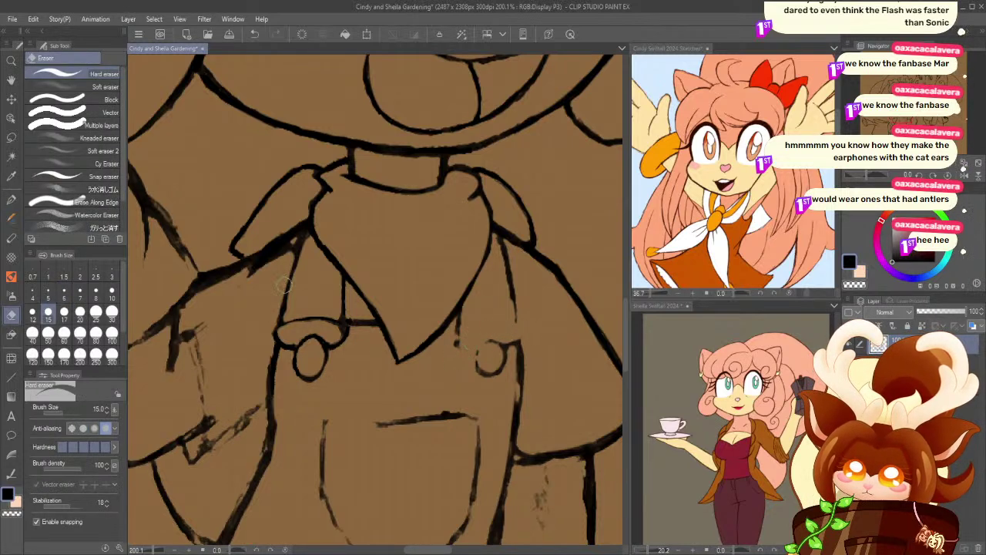
click(12, 199)
click(12, 315)
drag(333, 330, 340, 331)
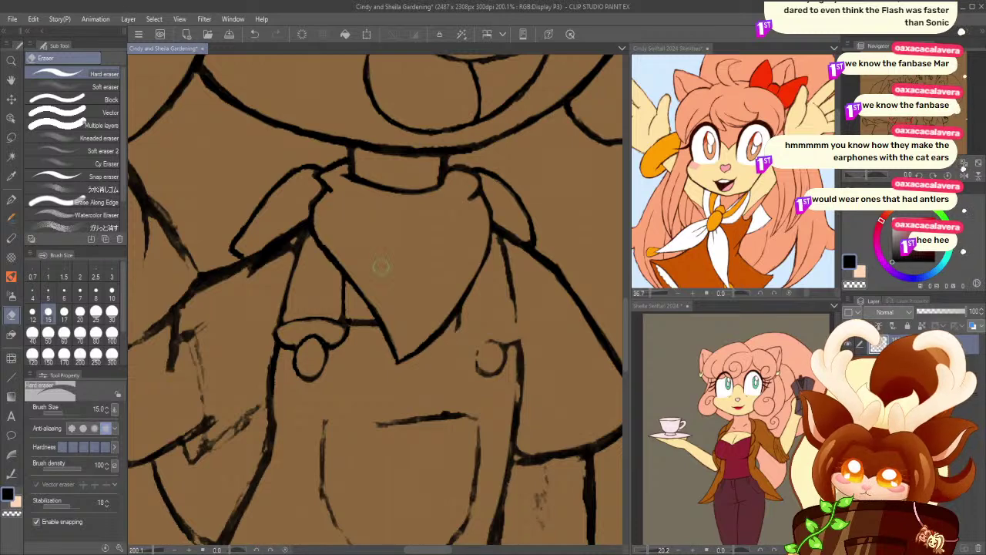
click(12, 199)
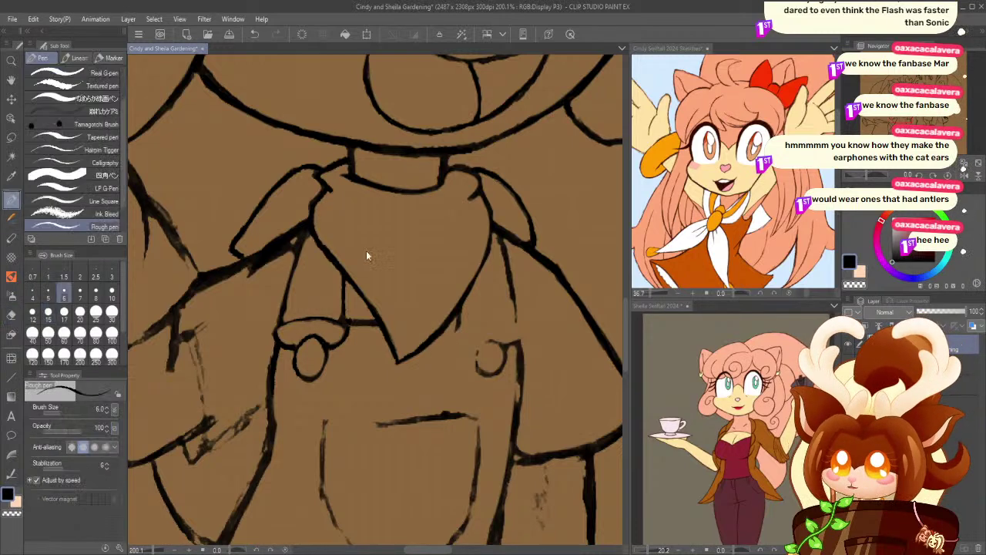
mouse_move(479, 348)
mouse_down()
mouse_move(479, 370)
mouse_move(504, 348)
mouse_move(452, 342)
mouse_move(490, 323)
mouse_move(525, 332)
mouse_move(497, 348)
mouse_move(512, 281)
mouse_up()
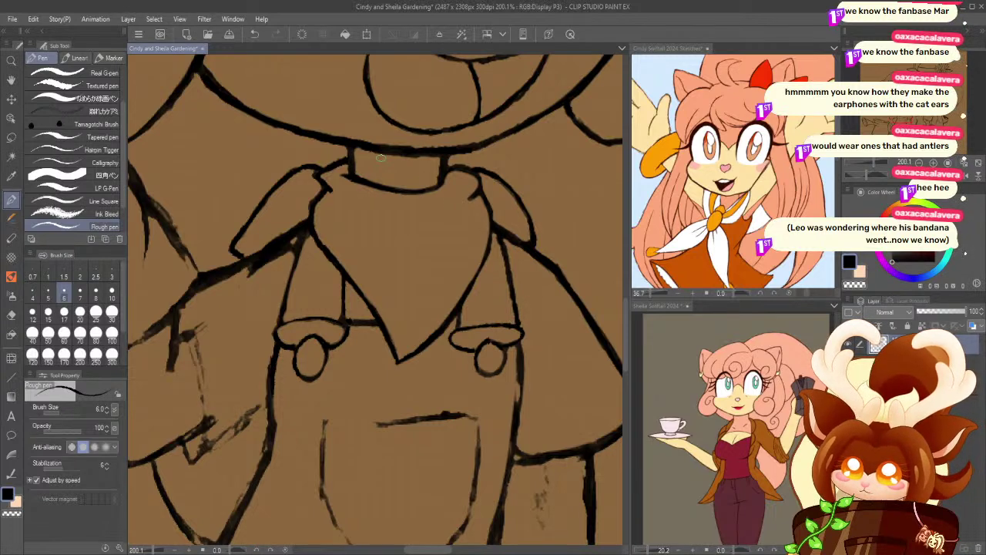
- Thin the left shoulder line beside the neckerchief with the Hard eraser at sizes 5 and 8
click(12, 314)
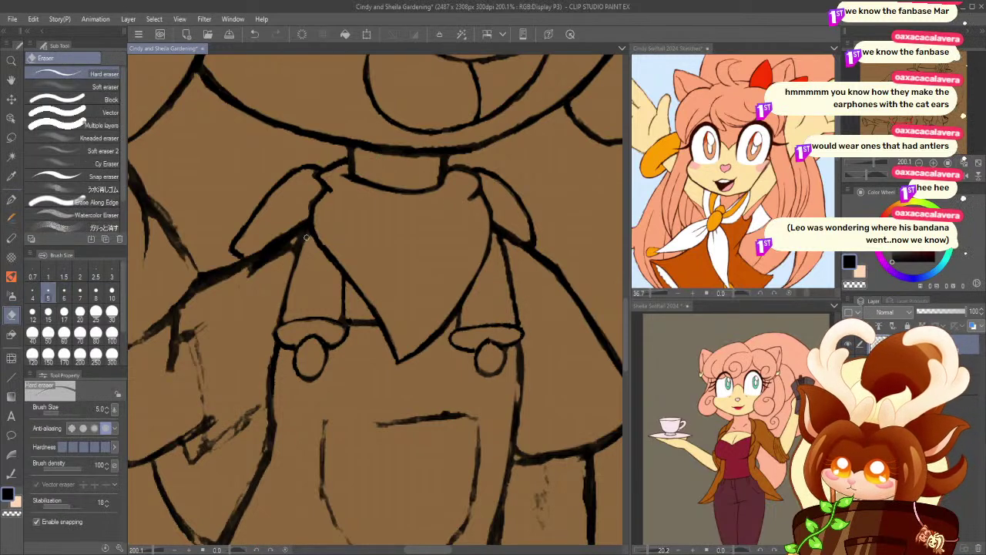
drag(309, 227, 302, 243)
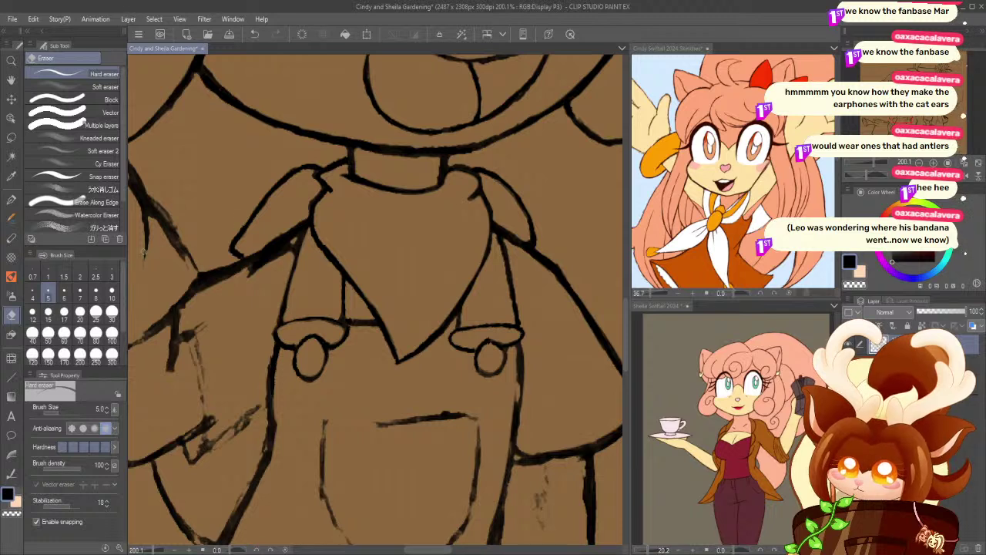
click(48, 333)
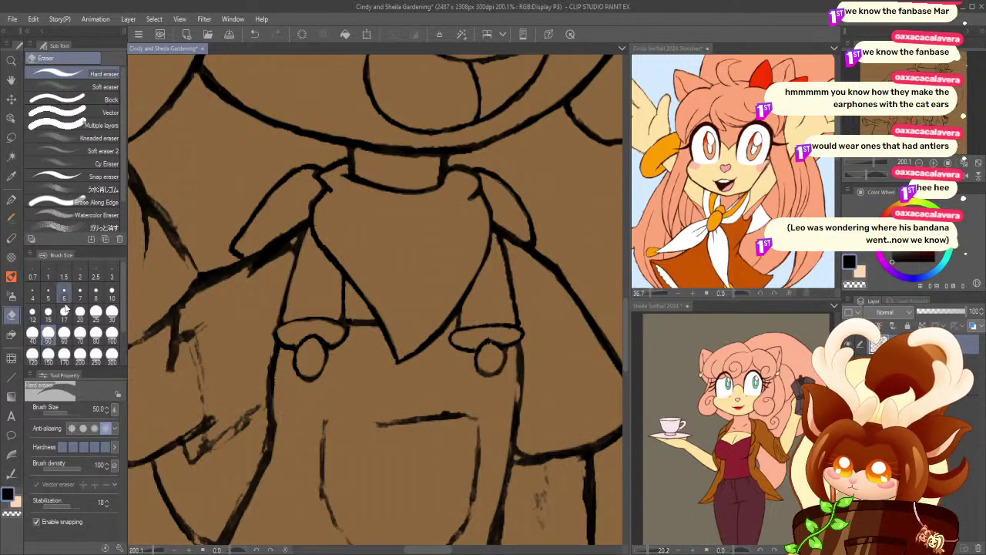
click(95, 297)
mouse_move(292, 244)
mouse_down()
mouse_move(239, 280)
mouse_move(293, 239)
mouse_move(244, 270)
mouse_move(285, 255)
mouse_up()
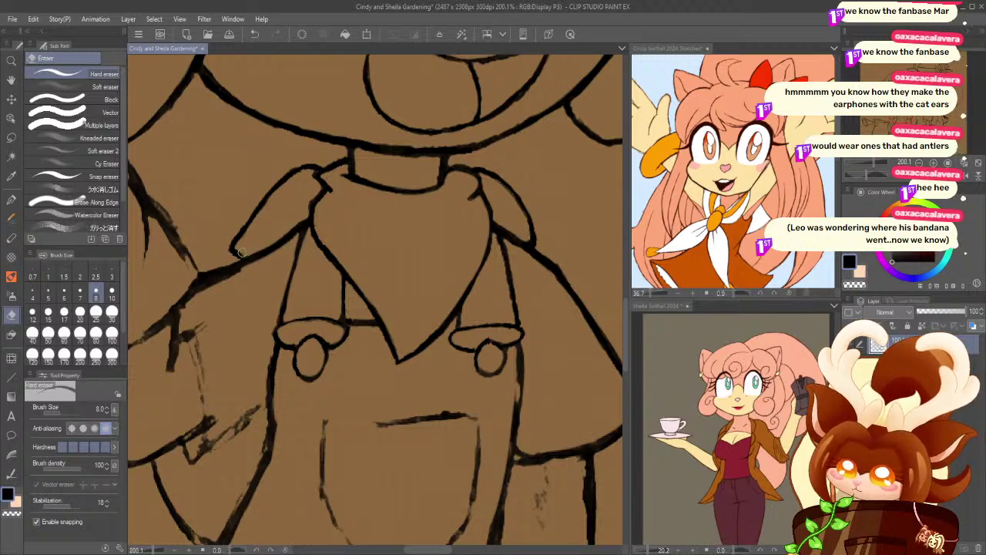
key(p)
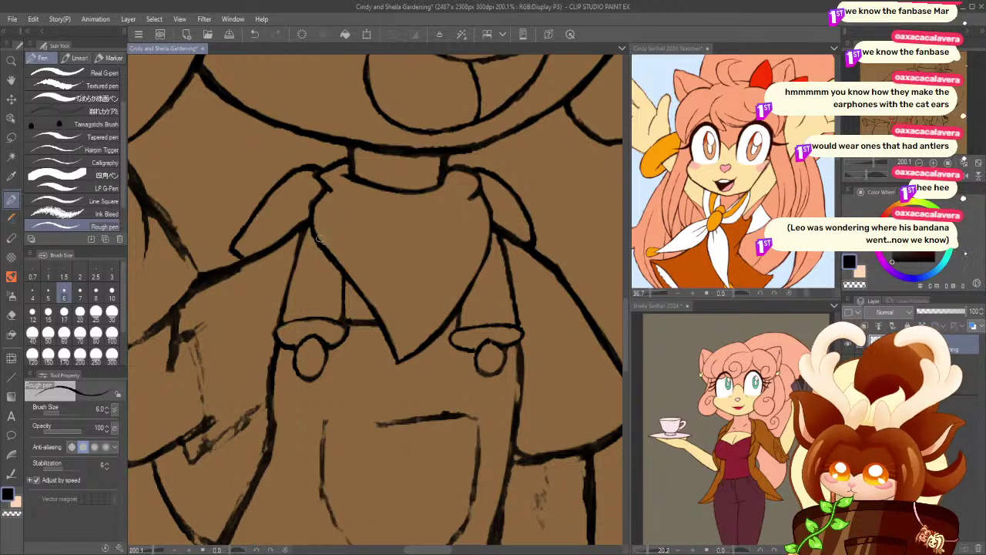
scroll(297, 330, down, 2)
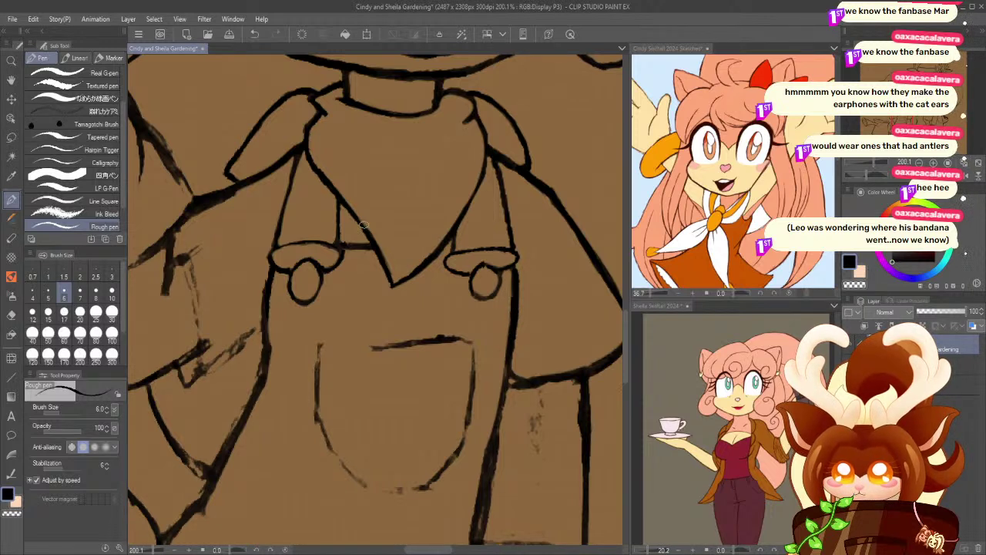
- Redraw the outline of the overalls' bib pocket, including its top line, sides and rounded bottom, with the Rough pen at size 6
scroll(245, 324, down, 1)
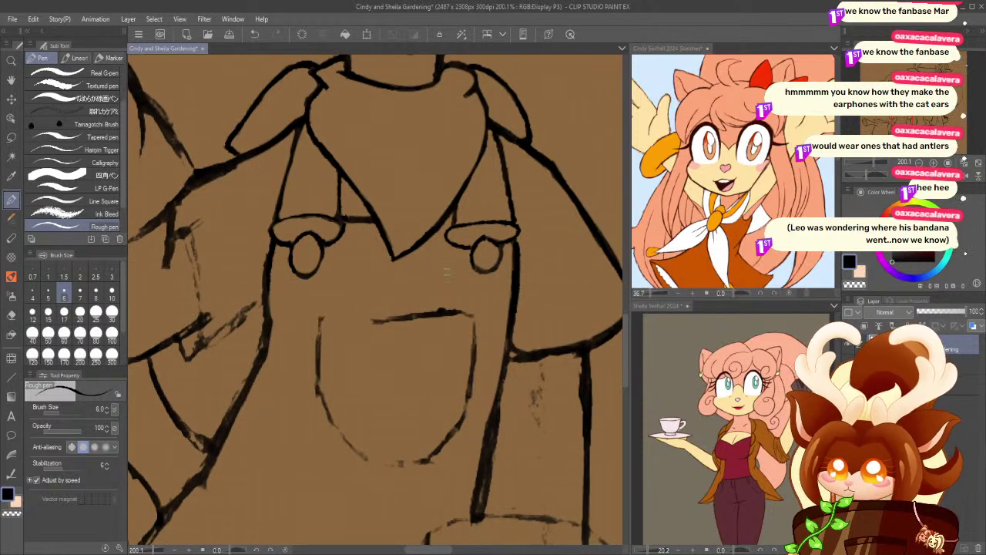
drag(434, 313, 318, 317)
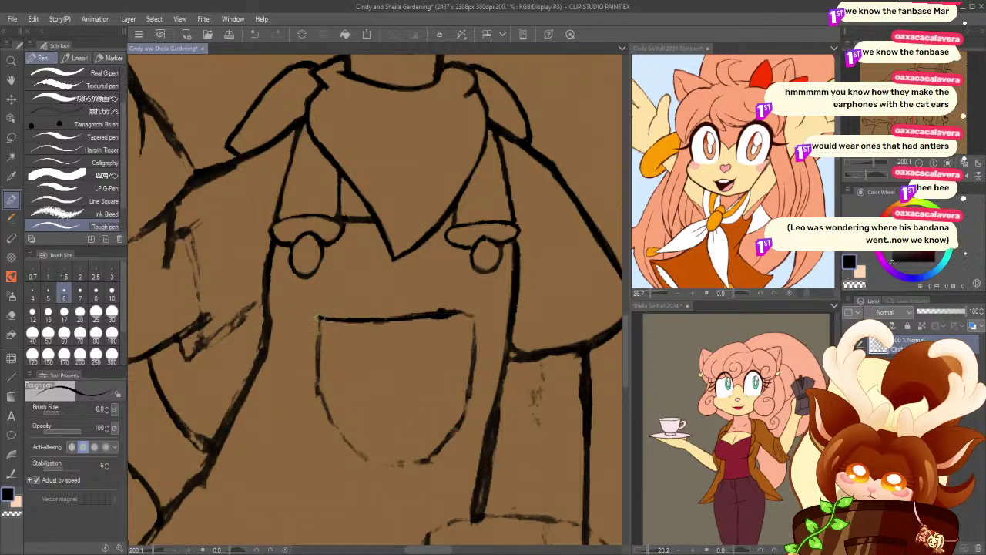
drag(463, 315, 474, 312)
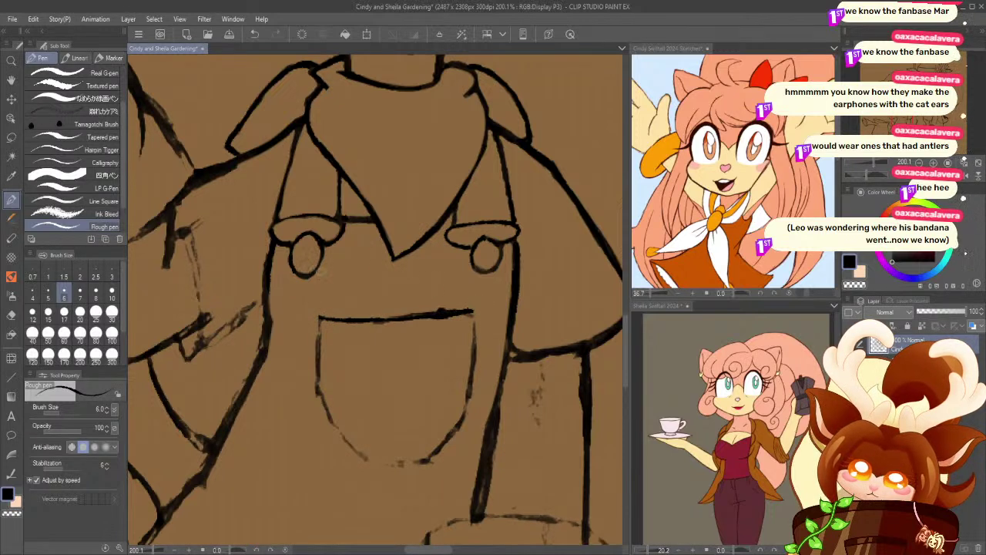
mouse_move(319, 322)
mouse_down()
mouse_move(320, 399)
mouse_move(319, 363)
mouse_move(332, 419)
mouse_move(319, 373)
mouse_move(355, 451)
mouse_move(338, 431)
mouse_move(377, 463)
mouse_move(445, 441)
mouse_up()
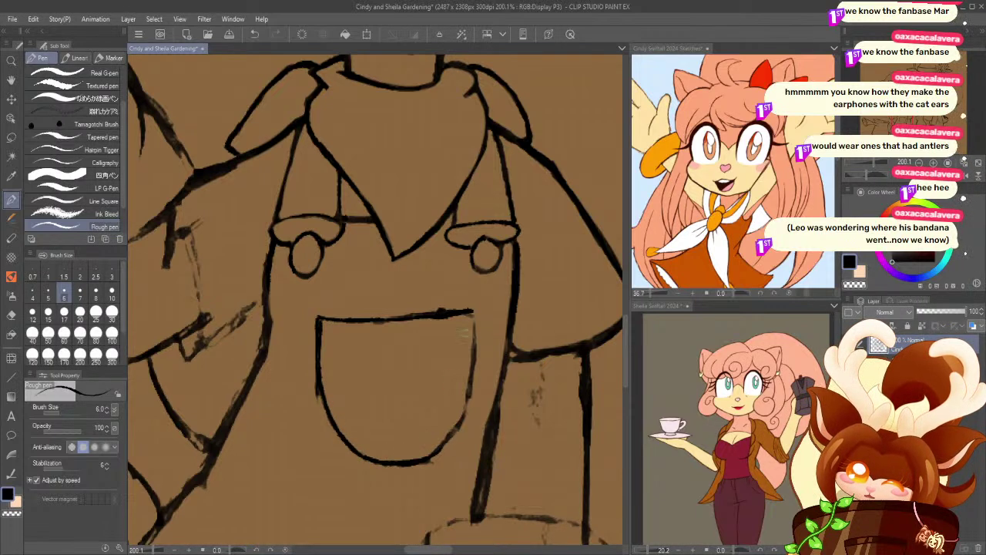
mouse_move(469, 311)
mouse_down()
mouse_move(475, 361)
mouse_move(473, 322)
mouse_move(473, 372)
mouse_move(474, 353)
mouse_move(453, 434)
mouse_move(468, 394)
mouse_move(461, 419)
mouse_up()
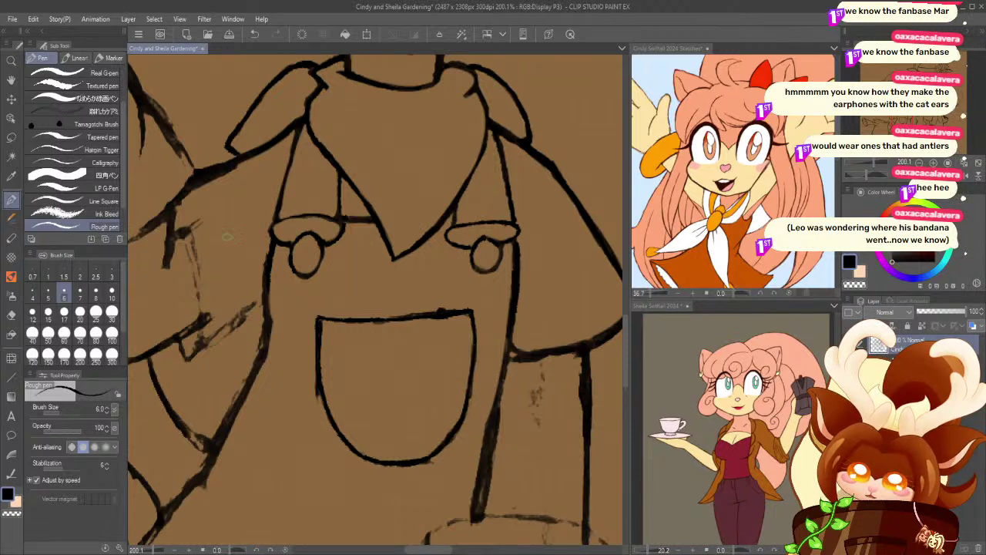
- Clean up the pocket's top line and thin the overalls' left side edge with the Hard eraser at size 8
click(11, 315)
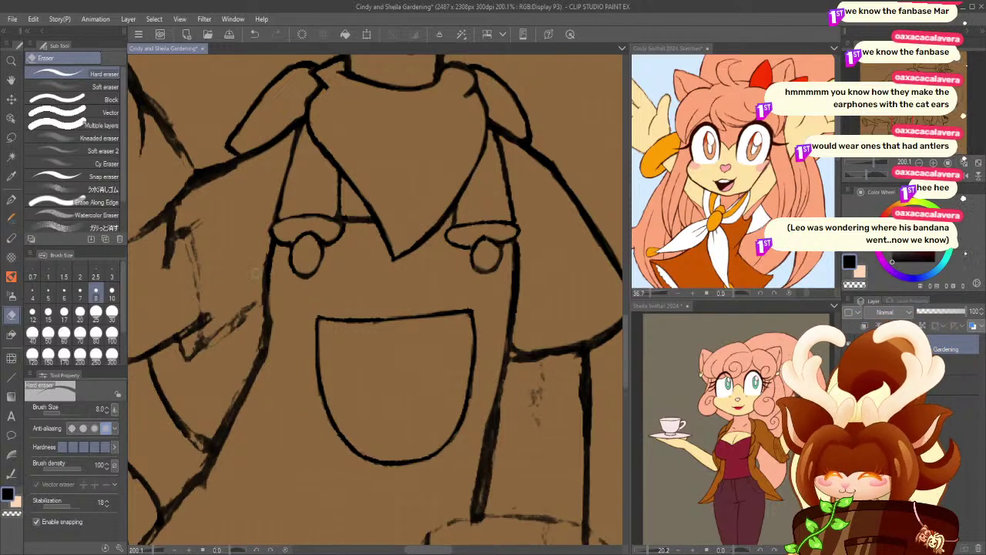
drag(264, 246, 262, 320)
key(ctrl+z)
drag(261, 271, 262, 316)
drag(236, 372, 267, 296)
drag(290, 327, 207, 381)
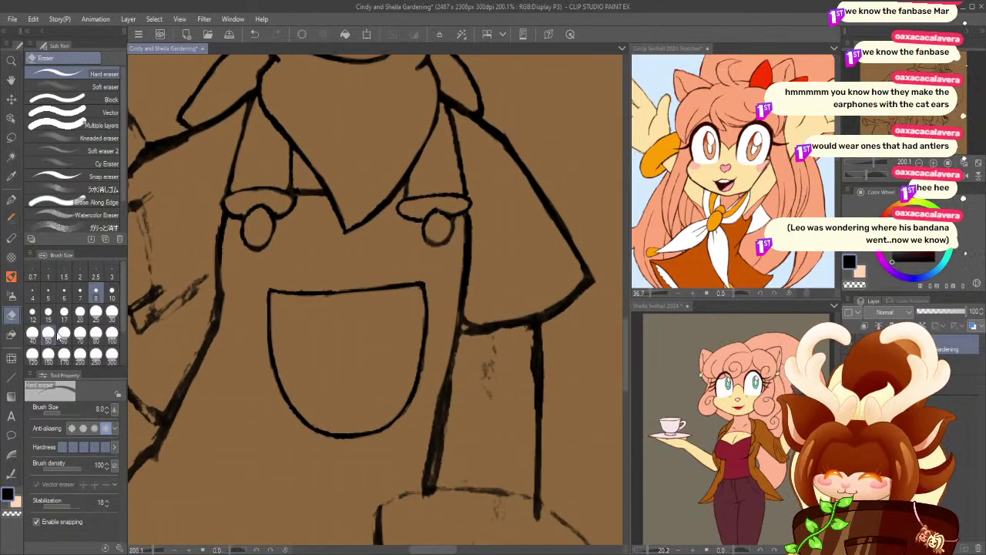
- Erase the stray marks below the right sleeve at size 25 and trim the sleeve's hem line at size 8
click(96, 311)
mouse_move(479, 348)
mouse_down()
mouse_move(492, 354)
mouse_move(482, 425)
mouse_up()
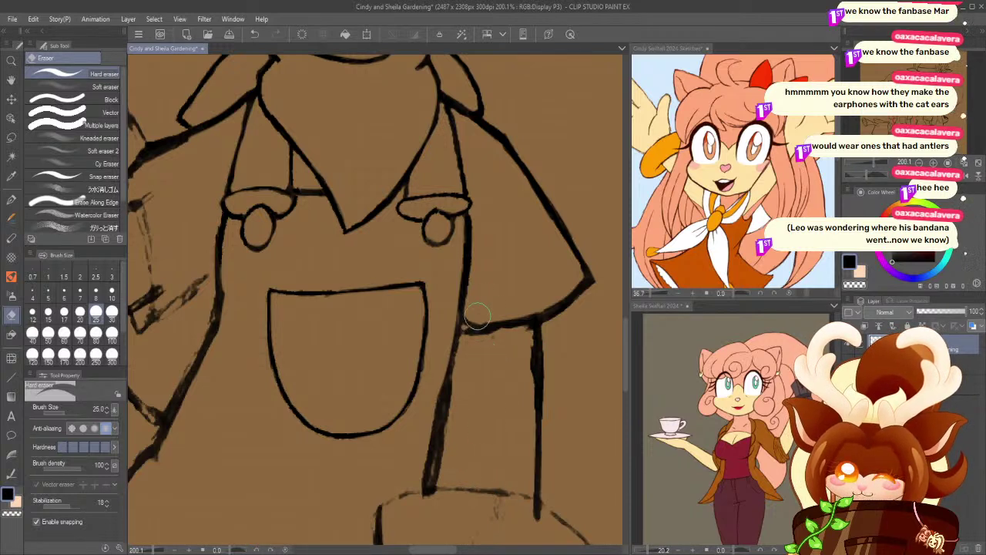
click(96, 295)
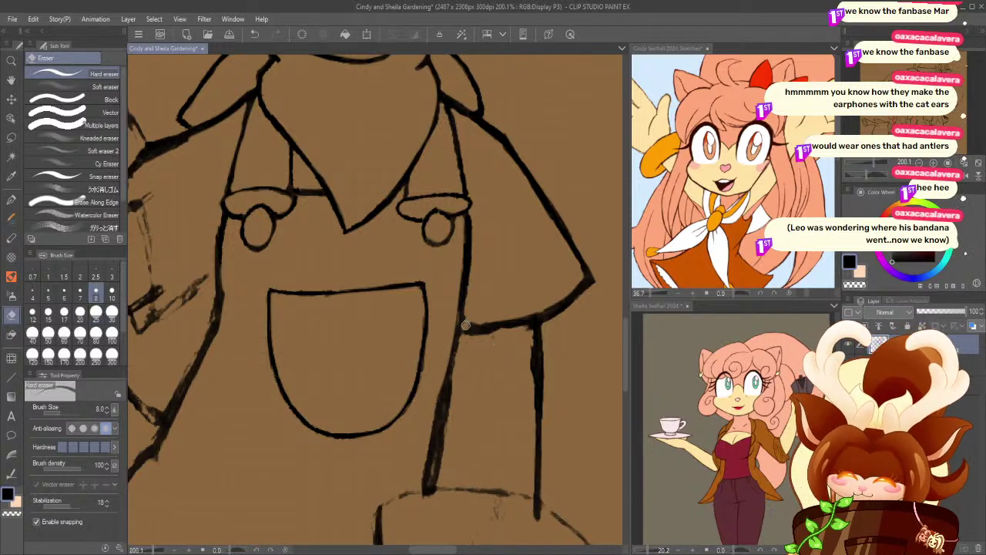
drag(468, 320, 506, 311)
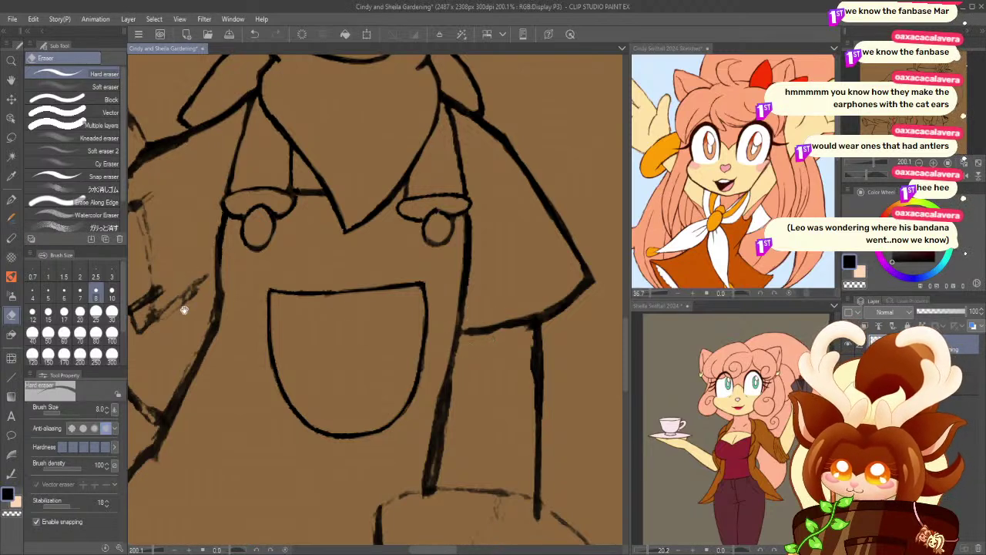
- Thin the overalls' right side edge and the upper arm line below the right sleeve with the Hard eraser at size 8
drag(183, 311, 217, 209)
drag(469, 289, 459, 384)
drag(477, 265, 458, 386)
drag(474, 304, 460, 384)
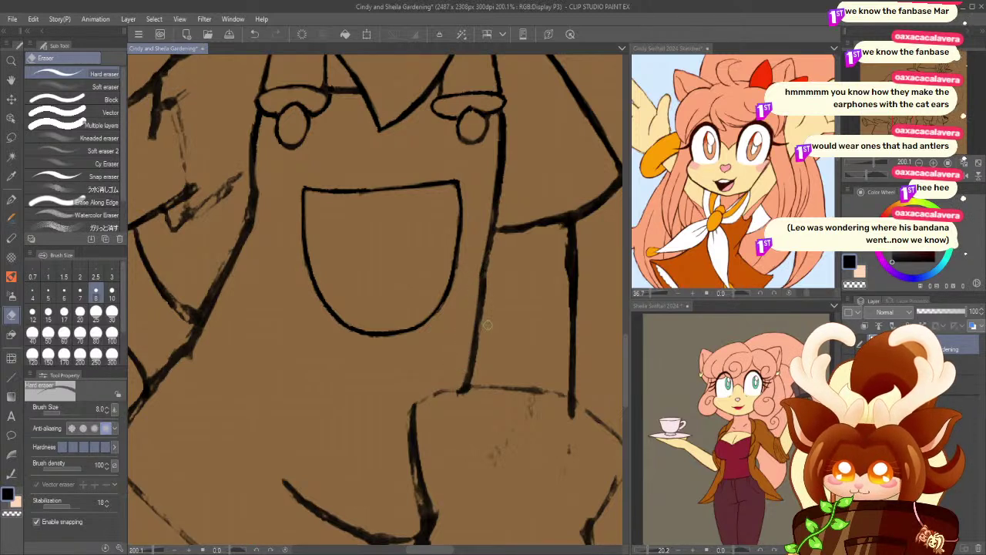
mouse_move(487, 308)
mouse_down()
mouse_move(484, 322)
mouse_move(487, 278)
mouse_move(486, 292)
mouse_up()
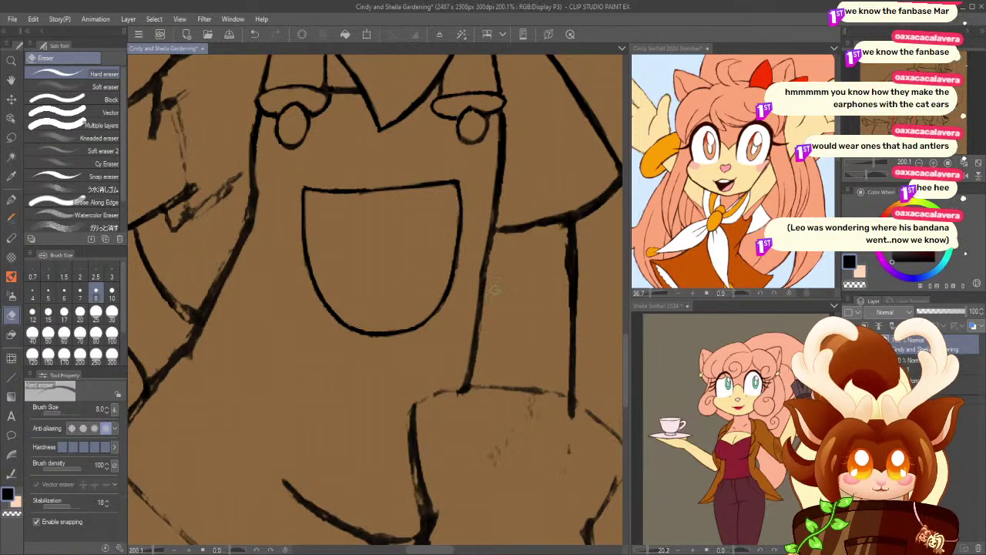
mouse_move(571, 243)
mouse_down()
mouse_move(564, 226)
mouse_move(568, 271)
mouse_move(563, 225)
mouse_up()
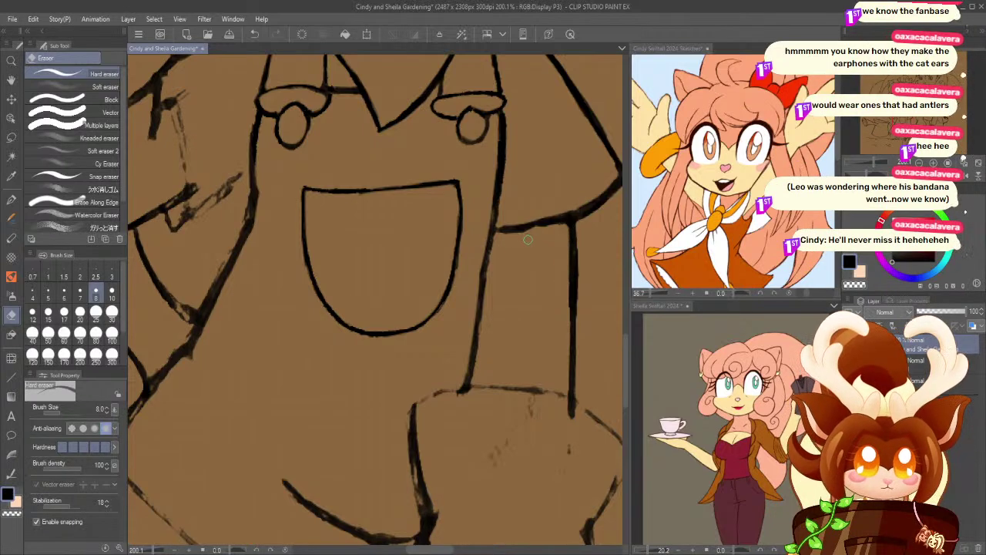
- Erase the rough marks along the inner edge of the cup-shaped outline left of the overalls at size 8
mouse_move(227, 293)
mouse_down()
mouse_move(280, 306)
mouse_move(329, 347)
mouse_up()
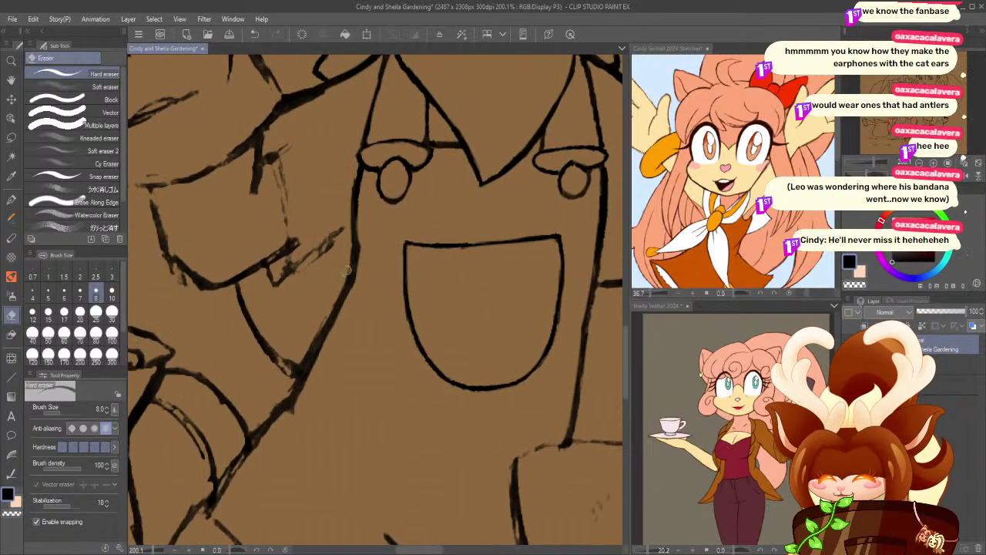
drag(210, 239, 267, 298)
drag(209, 198, 213, 270)
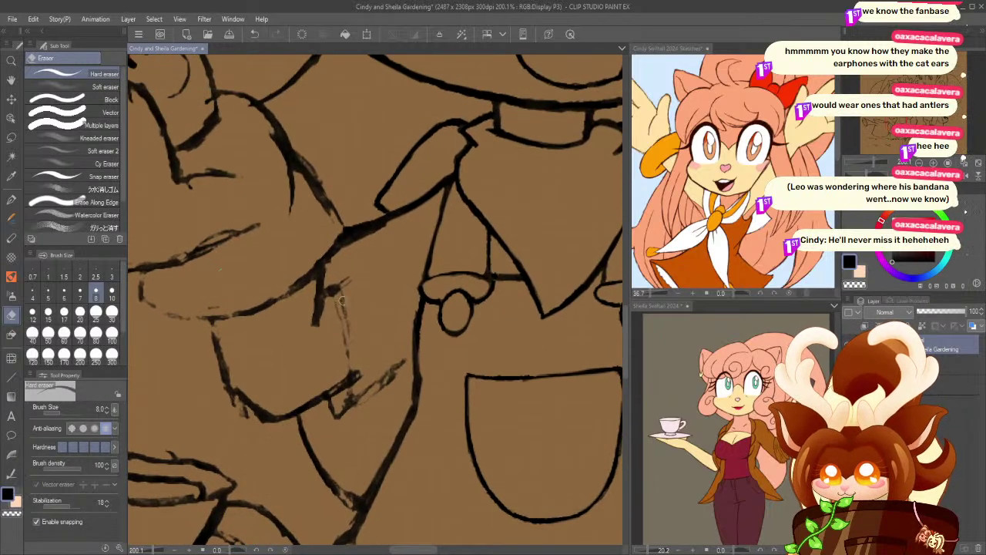
drag(352, 315, 337, 290)
drag(359, 344, 344, 403)
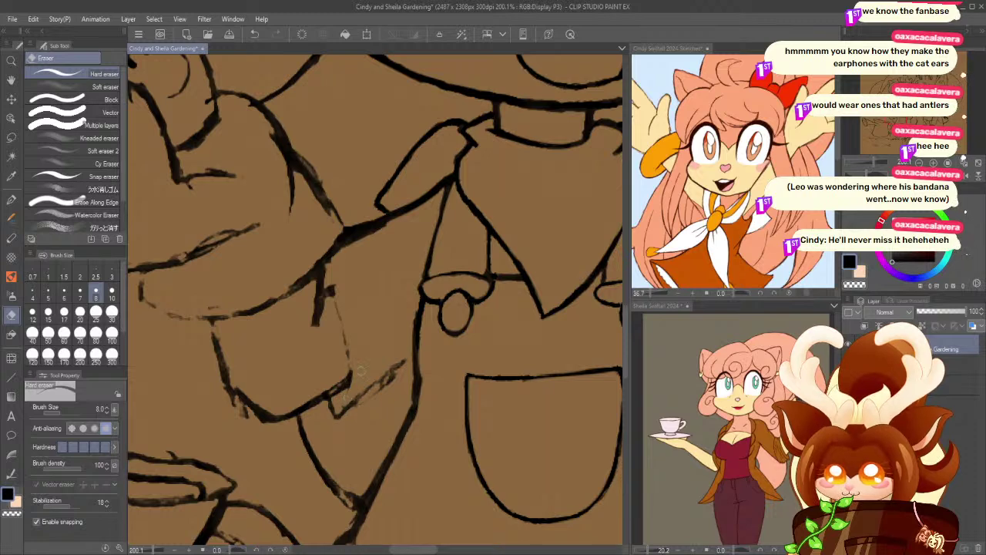
- Redraw the cup-shaped outline's inner edge and the pointed line joining it to the overalls with the Rough pen at size 6
key(p)
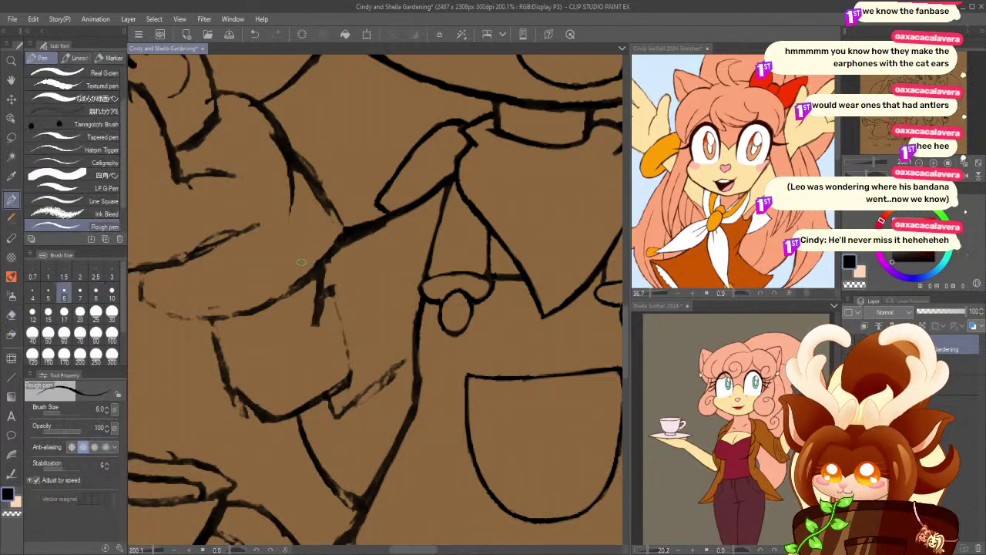
drag(330, 279, 353, 380)
drag(343, 340, 348, 392)
drag(337, 310, 351, 369)
drag(331, 279, 351, 362)
mouse_move(333, 411)
mouse_down()
mouse_move(352, 422)
mouse_move(408, 360)
mouse_up()
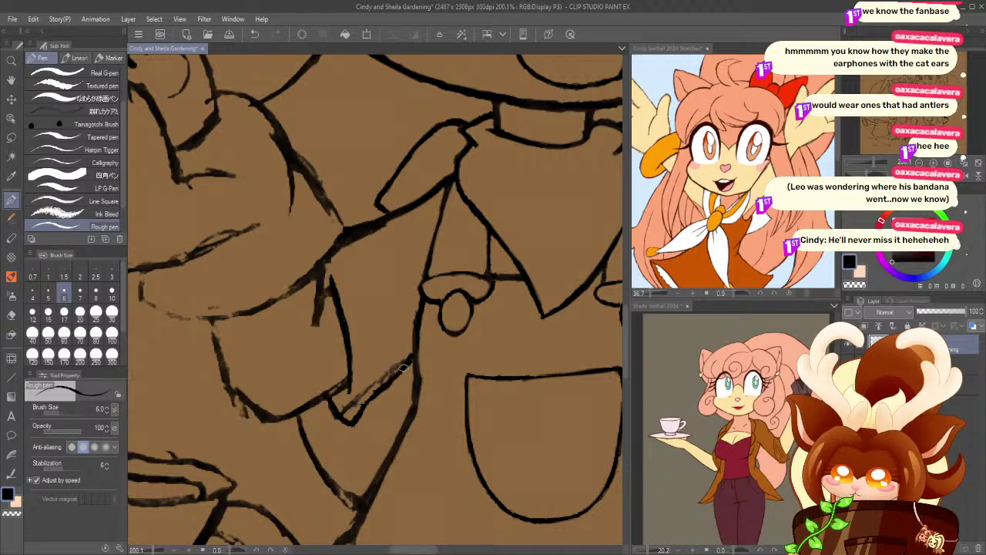
- Erase the leftover sketchy strokes above the pointed line beside the overalls with the Hard eraser at size 8
click(10, 316)
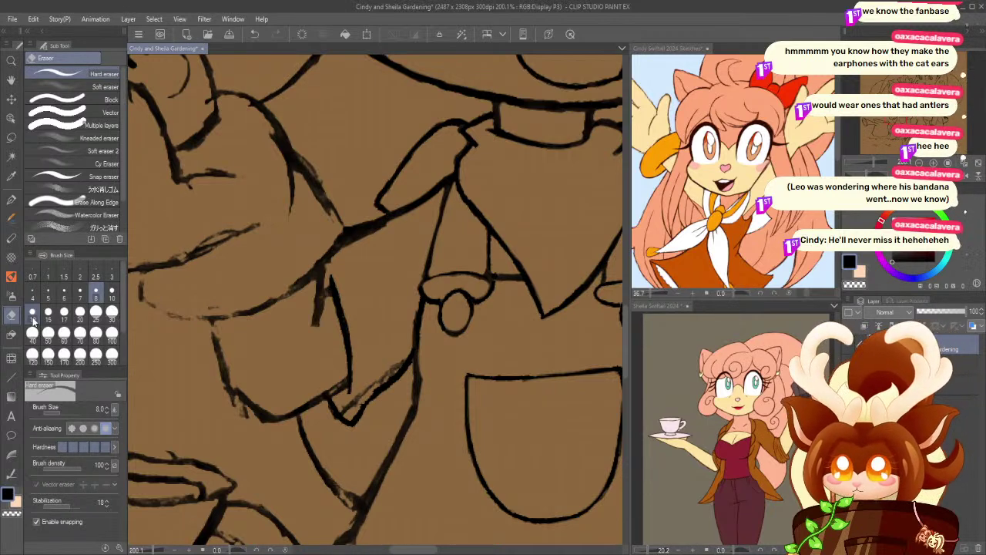
drag(350, 407, 352, 402)
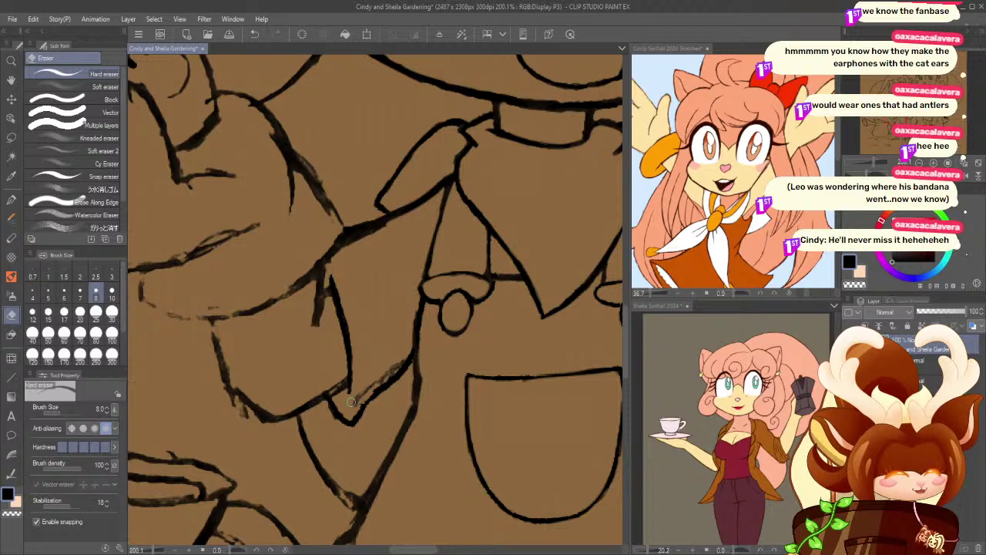
mouse_move(350, 401)
mouse_down()
mouse_move(404, 356)
mouse_move(369, 383)
mouse_move(403, 357)
mouse_move(372, 389)
mouse_up()
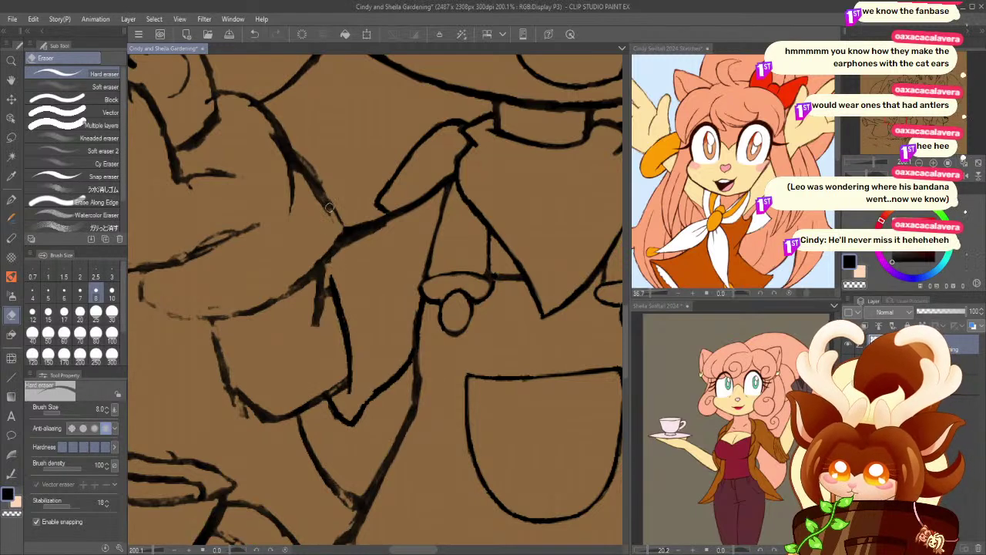
- Redraw the cup-shaped outline's left and lower edges with the Rough pen at size 6 and thin the short stroke at its upper inner corner at size 8
drag(224, 221, 249, 337)
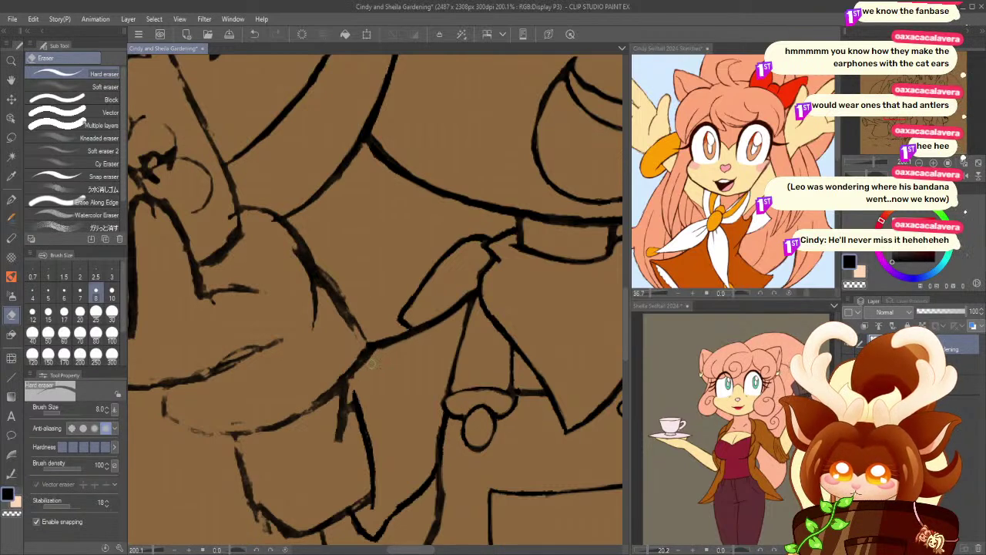
drag(244, 341, 272, 282)
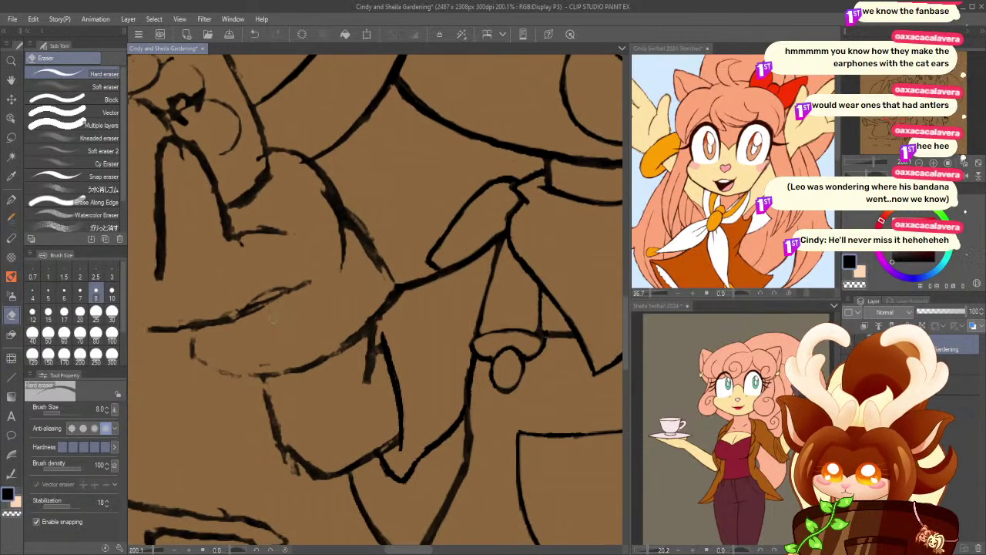
drag(297, 471, 277, 445)
click(9, 198)
drag(264, 379, 276, 427)
drag(398, 439, 330, 475)
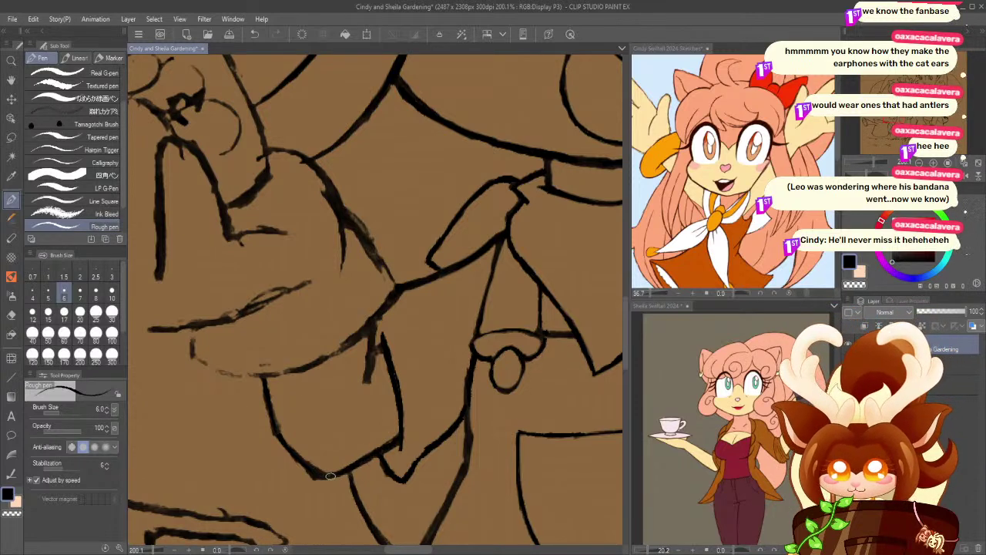
click(11, 316)
drag(370, 352, 362, 396)
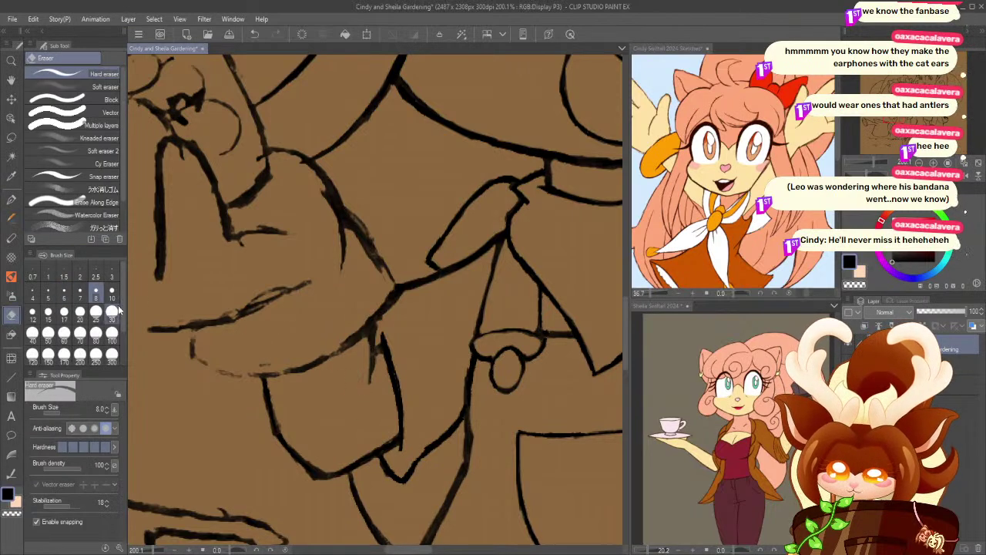
- Clean the diagonal arm line meeting the left shoulder and redraw it and the curve below with the Rough pen at size 6
drag(195, 387, 241, 445)
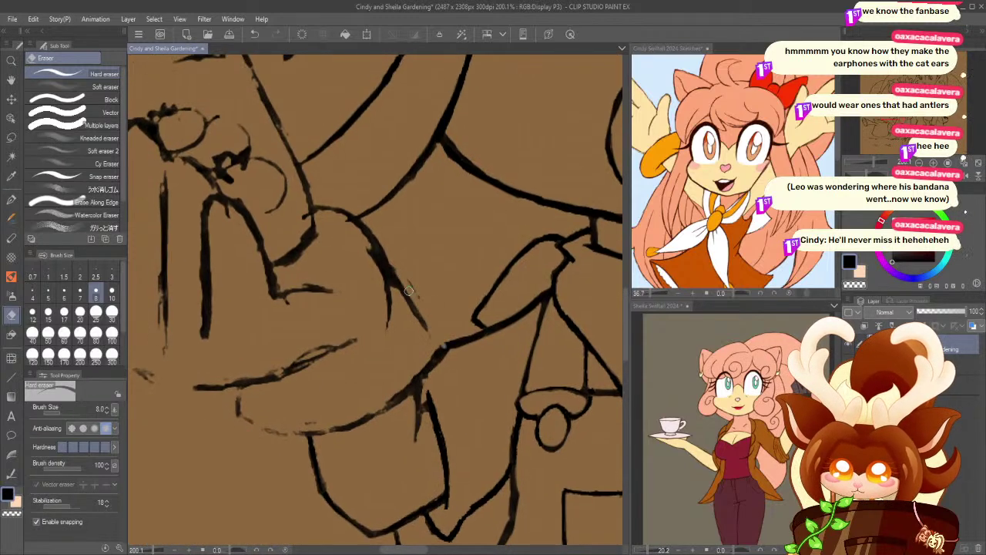
click(12, 199)
drag(400, 279, 441, 344)
drag(420, 311, 442, 347)
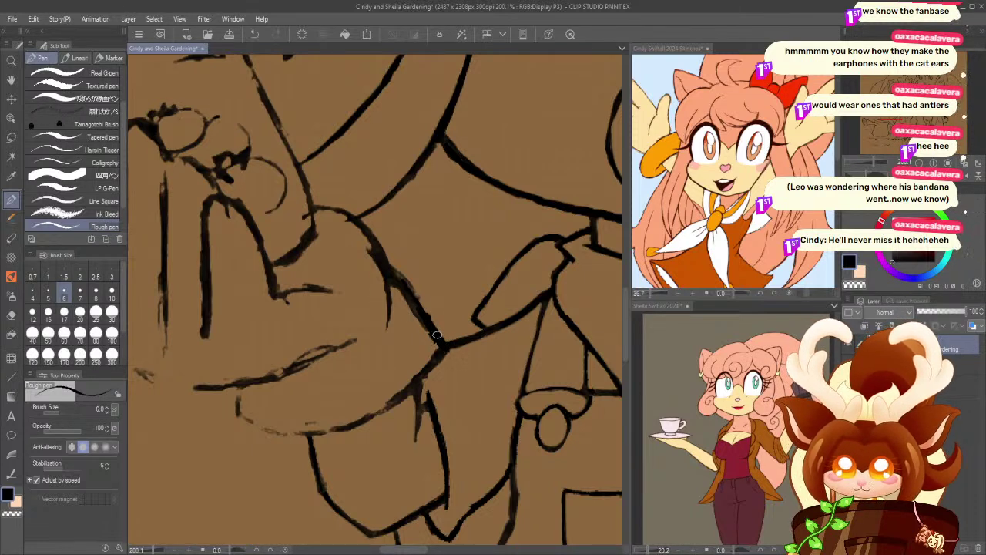
drag(436, 363, 376, 414)
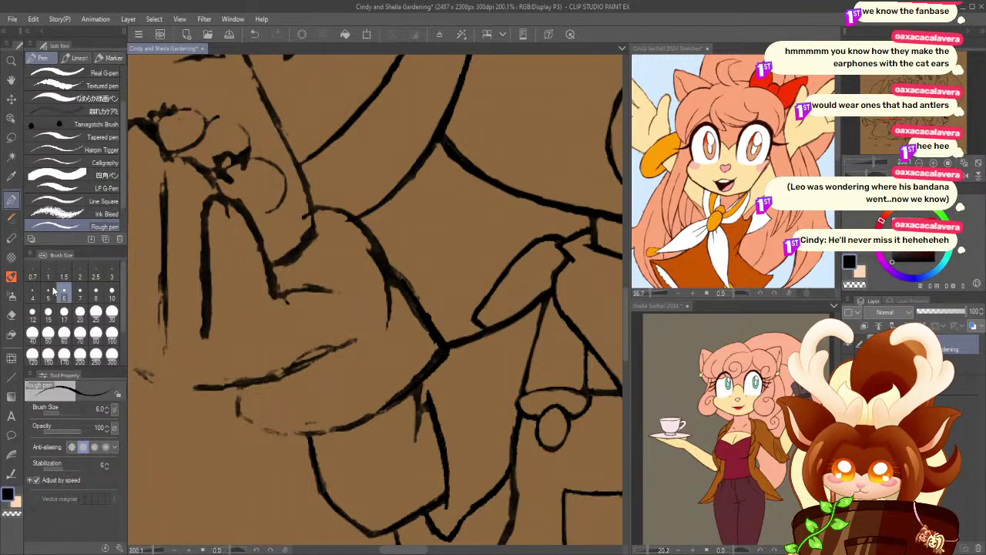
- Thin the diagonal arm line and the curve below the left shoulder with the Hard eraser at size 8
click(12, 315)
mouse_move(428, 338)
mouse_down()
mouse_move(438, 352)
mouse_move(380, 402)
mouse_up()
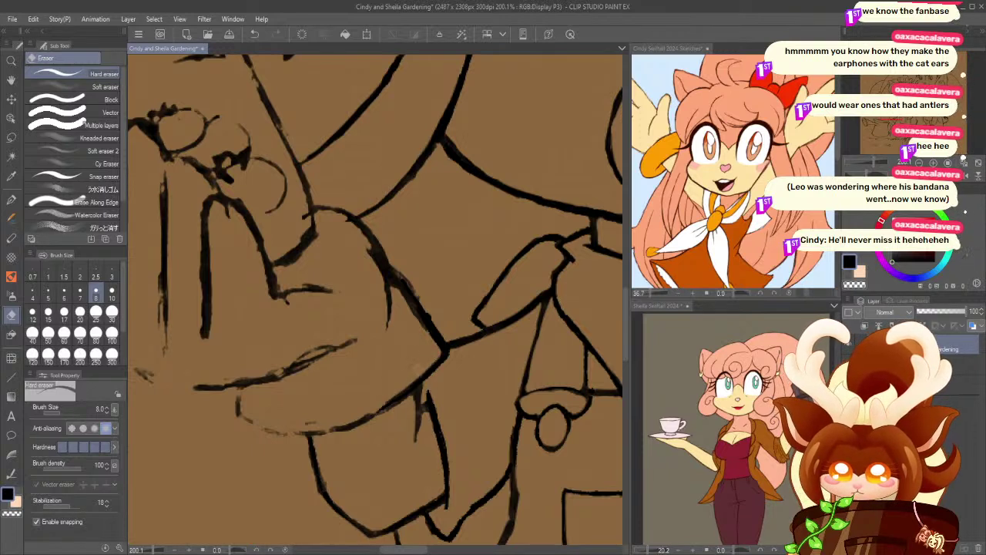
drag(413, 323, 392, 283)
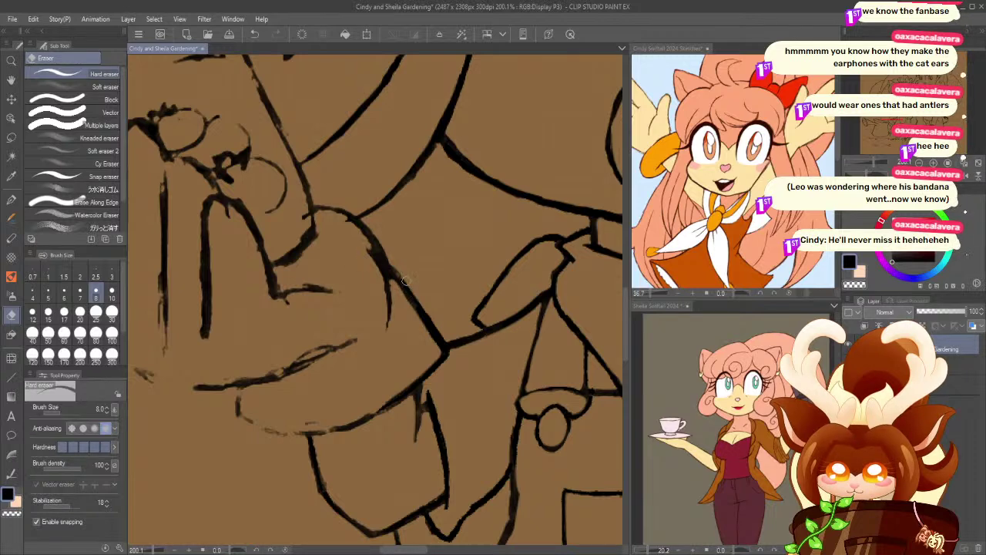
- Set the Rough pen to size 12 for drawing on the arm and hand lines left of the shoulder
drag(243, 332, 278, 304)
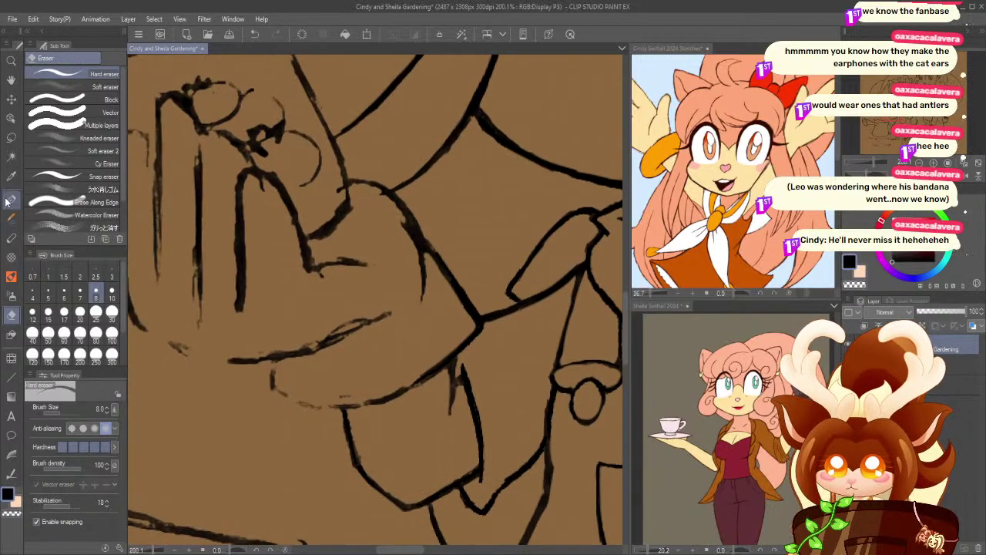
click(11, 200)
click(32, 311)
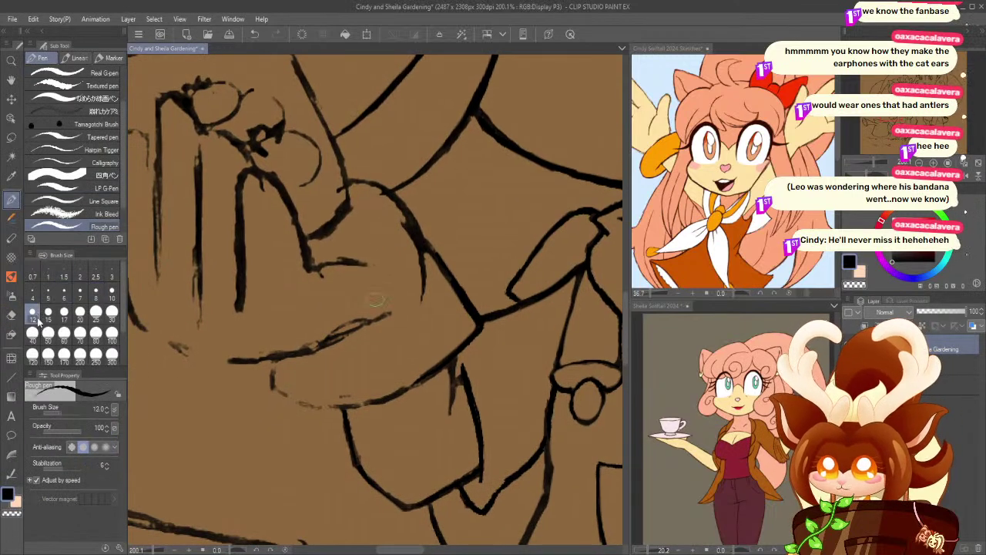
- Ink the short end of the raised glove's cuff at brush size 12 and its lower curve at size 10
drag(275, 360, 274, 383)
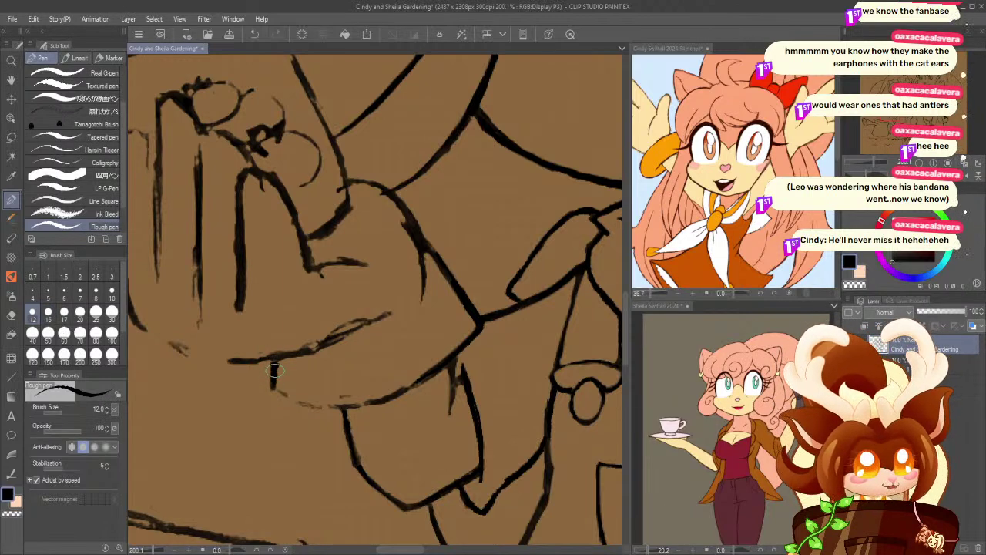
click(112, 297)
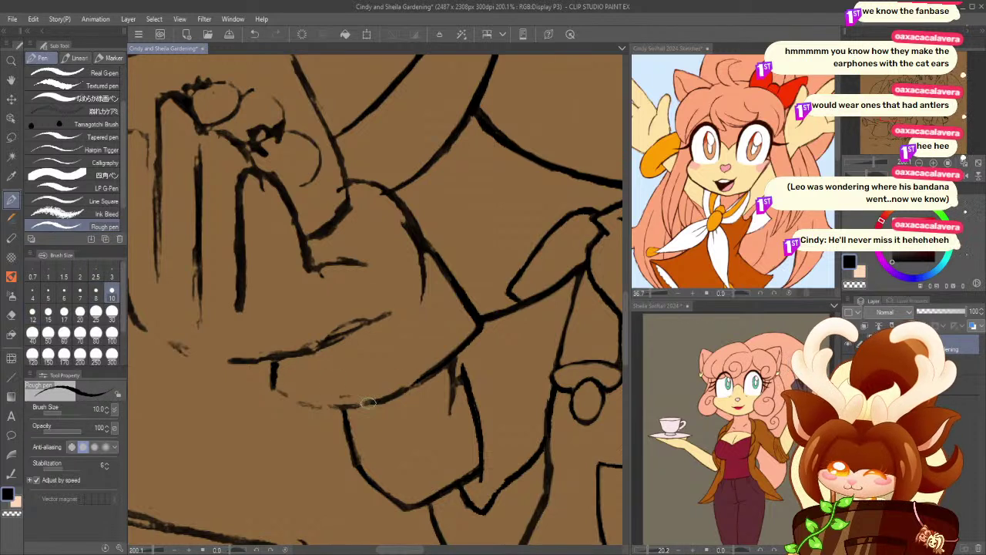
mouse_move(429, 376)
mouse_down()
mouse_move(363, 404)
mouse_move(270, 387)
mouse_up()
key(ctrl+z)
drag(324, 406, 269, 381)
- Ink the upper contour of the raised glove beside the held object with the Rough pen at size 10
key(e)
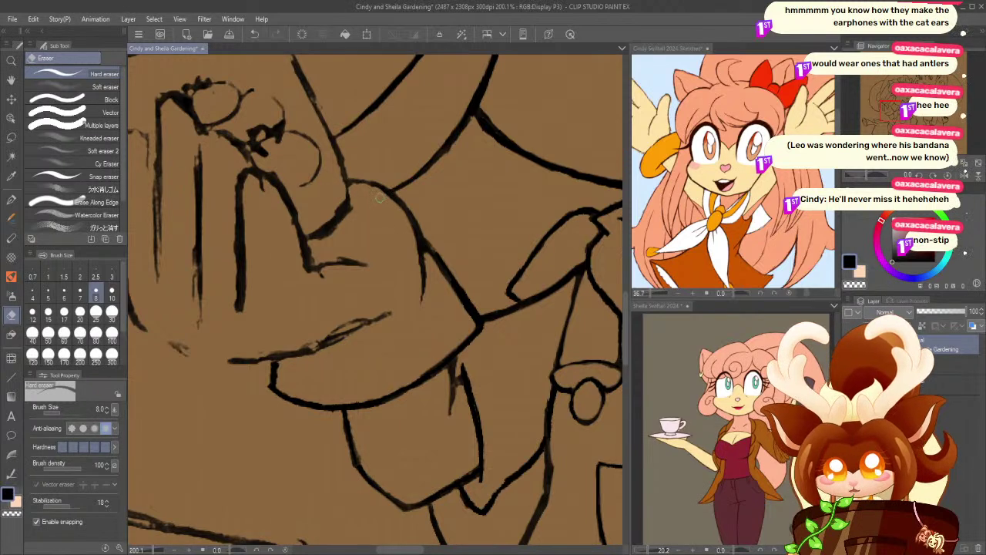
click(12, 200)
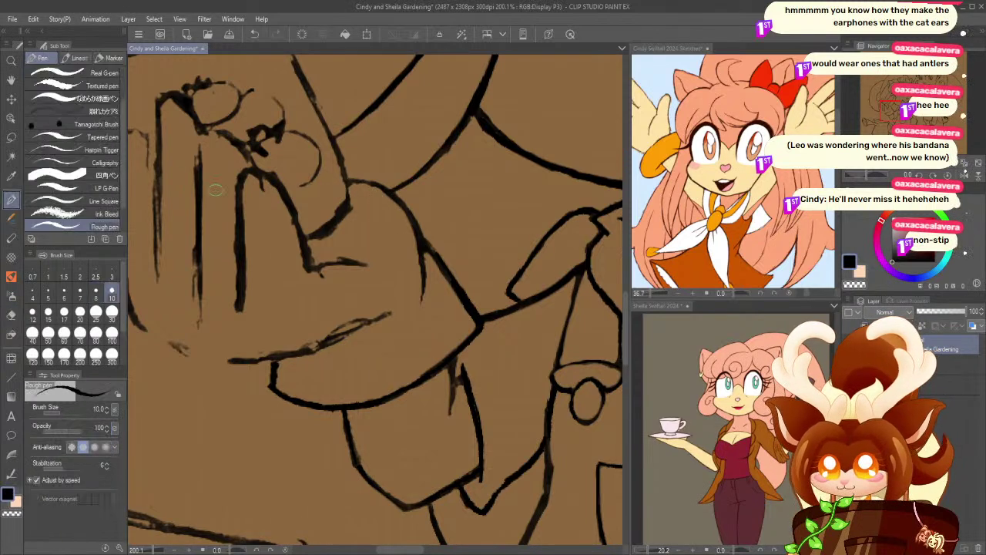
drag(349, 181, 393, 205)
key(ctrl+z)
key(ctrl+z)
drag(349, 182, 402, 209)
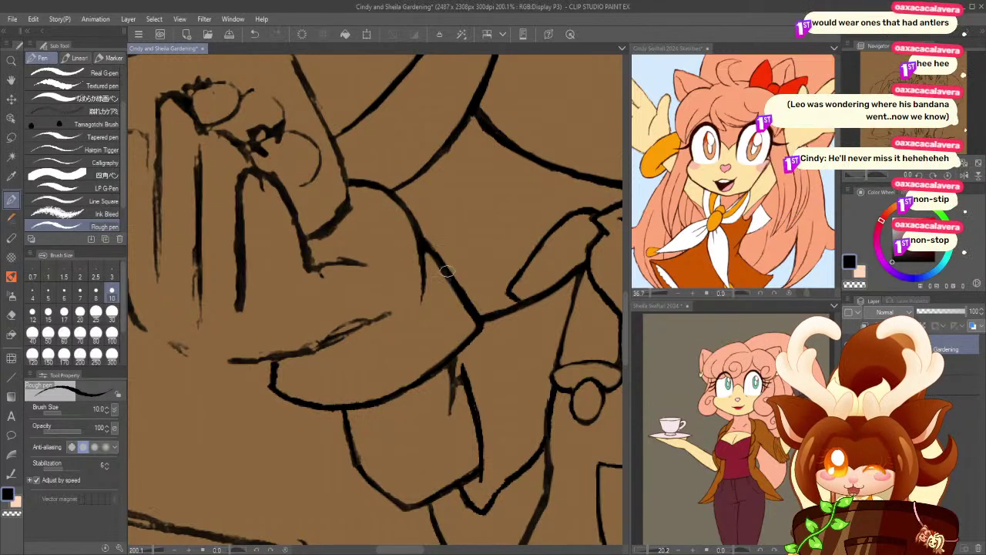
- Review the whole drawing of both characters and save the file
drag(211, 277, 260, 331)
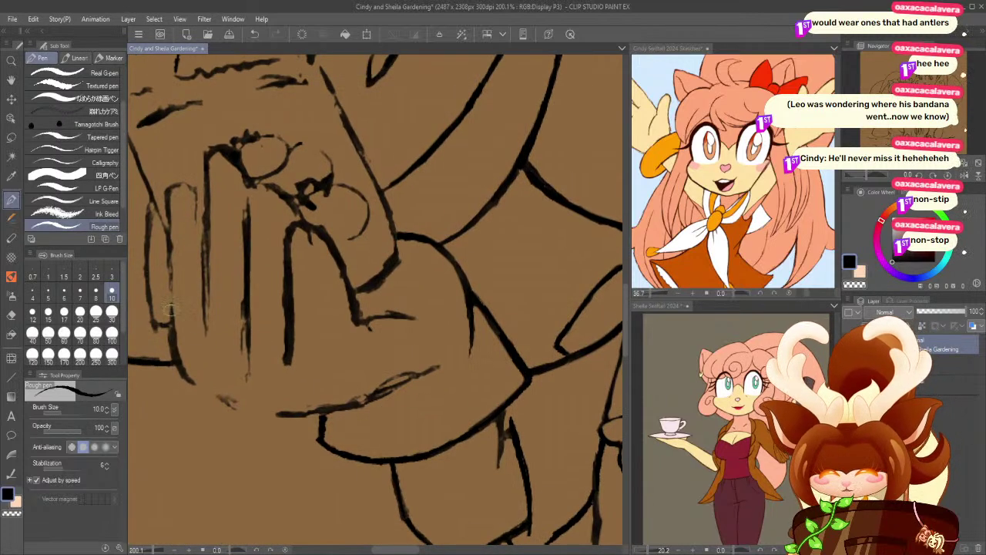
drag(198, 332, 212, 300)
click(12, 60)
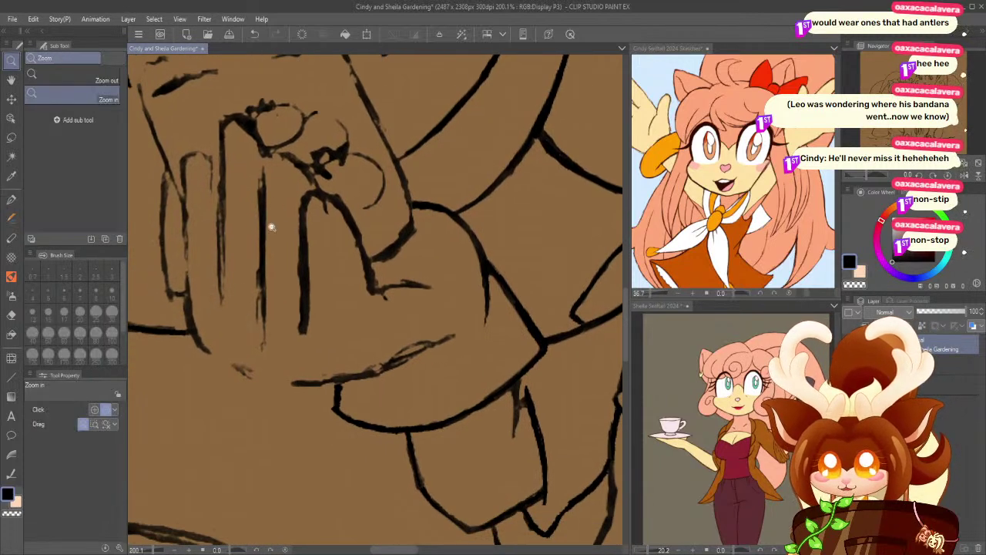
drag(288, 227, 229, 238)
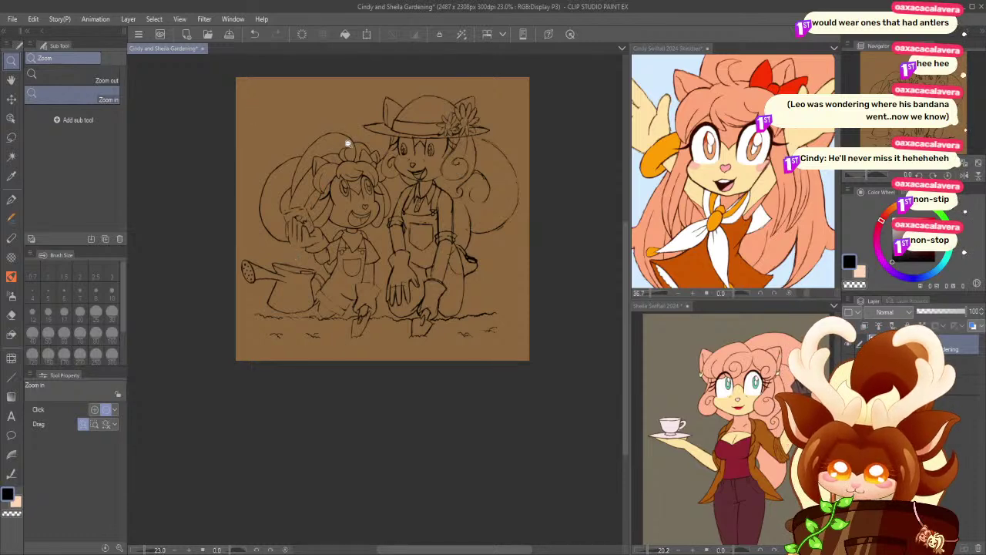
click(340, 138)
click(229, 34)
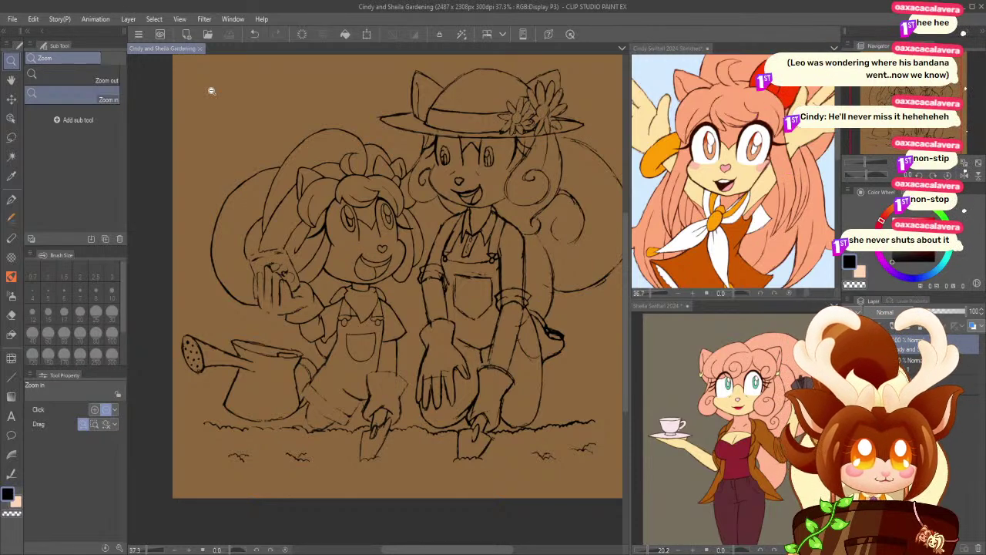
- Erase the stray sketch marks along the top of the smaller girl's hair outline with the Hard eraser
drag(341, 114, 114, 191)
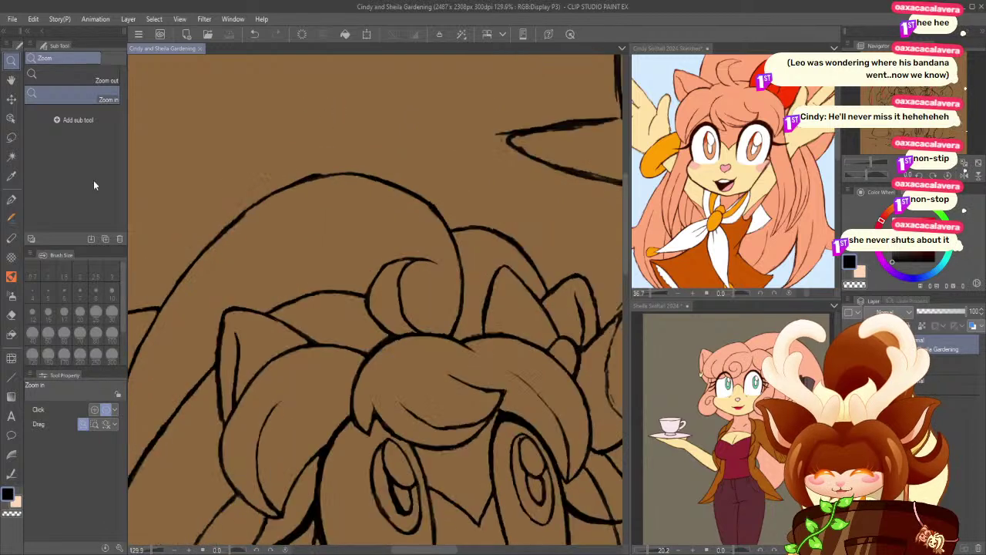
click(11, 313)
mouse_move(335, 186)
mouse_down()
mouse_move(301, 192)
mouse_move(299, 176)
mouse_up()
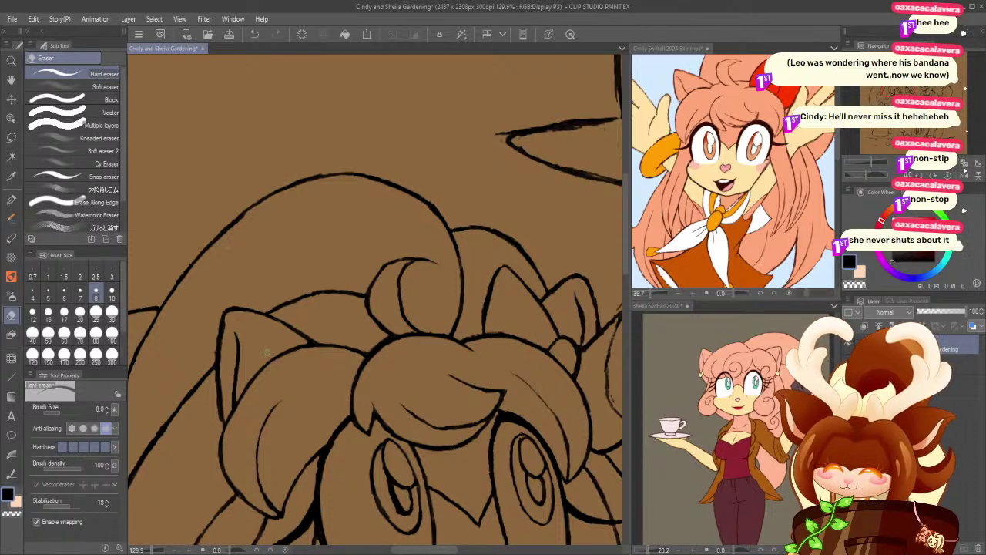
- Erase the rough sketch strokes at the ends of the raised hand's palm line and thumb crease with the Hard eraser
drag(264, 333, 329, 190)
drag(184, 418, 222, 264)
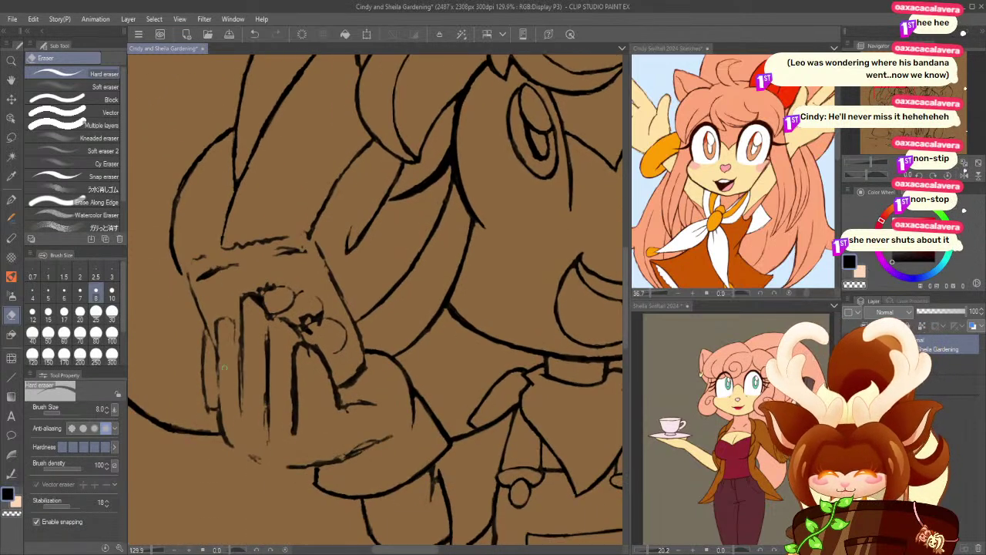
drag(393, 434, 324, 456)
key(ctrl+z)
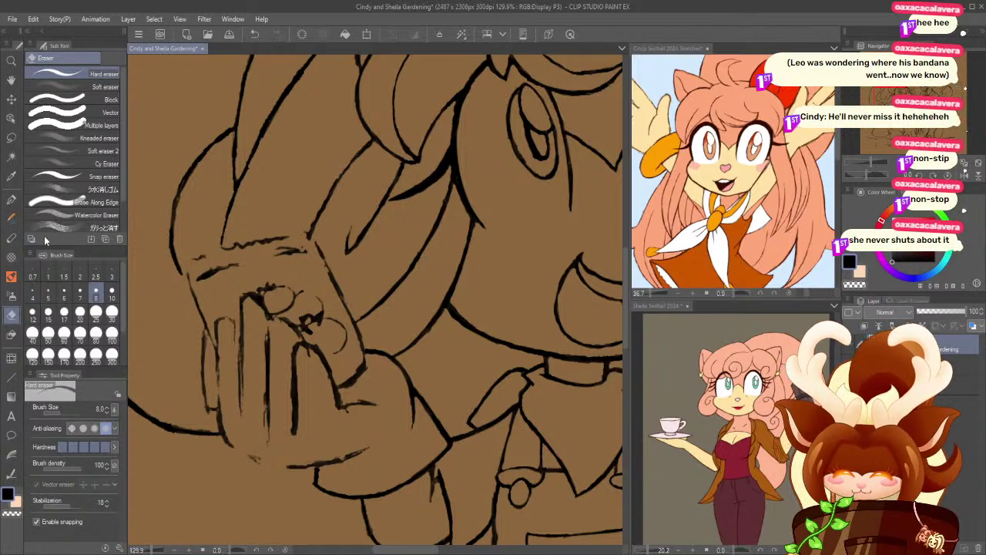
drag(359, 400, 381, 413)
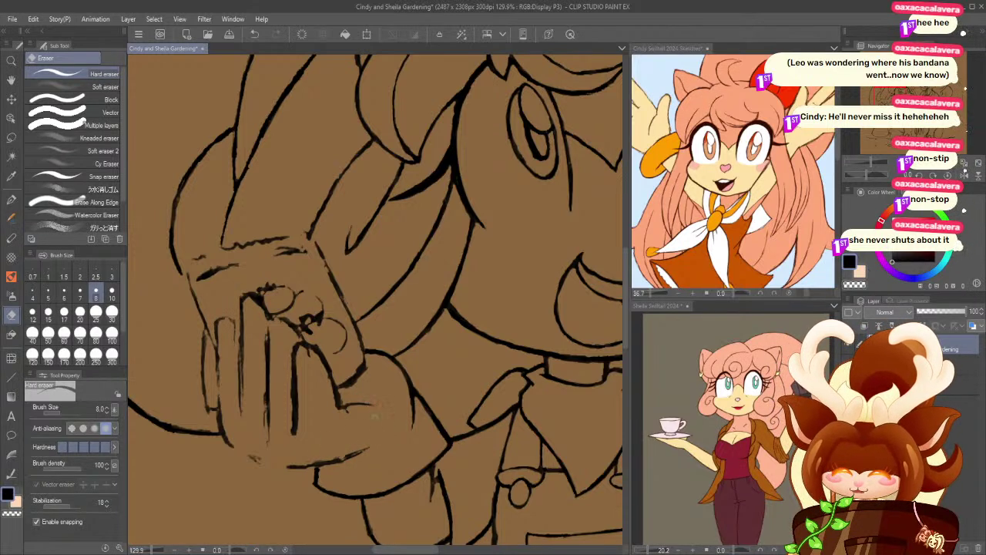
click(11, 61)
drag(308, 501, 336, 499)
key(e)
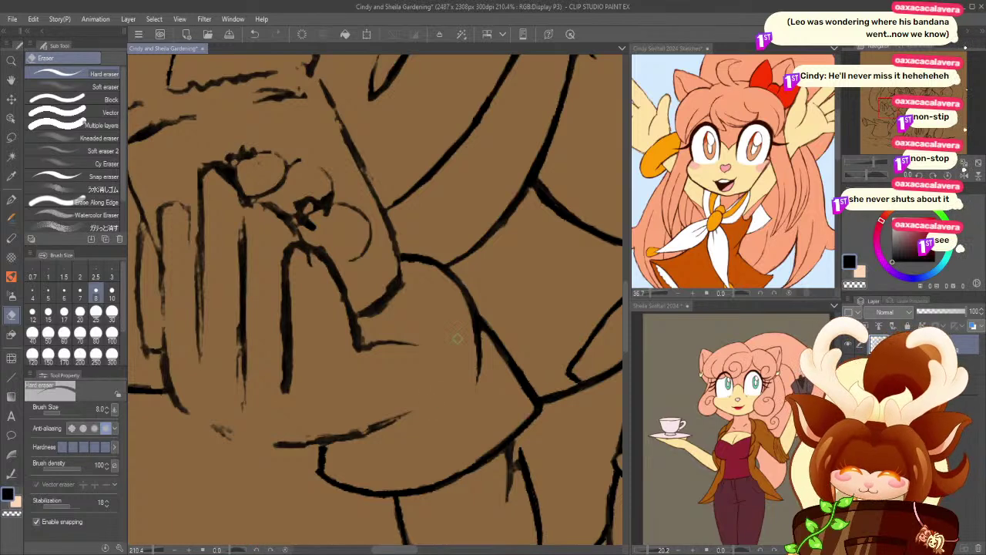
- Ink the raised hand's lower palm edge as one continuous curve with the Rough pen at size 10
click(11, 199)
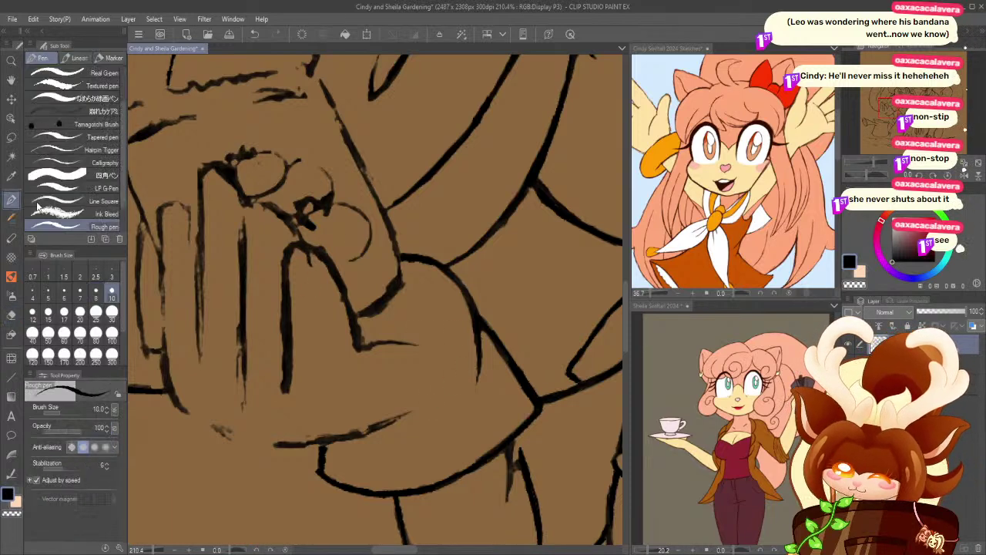
drag(355, 435, 436, 395)
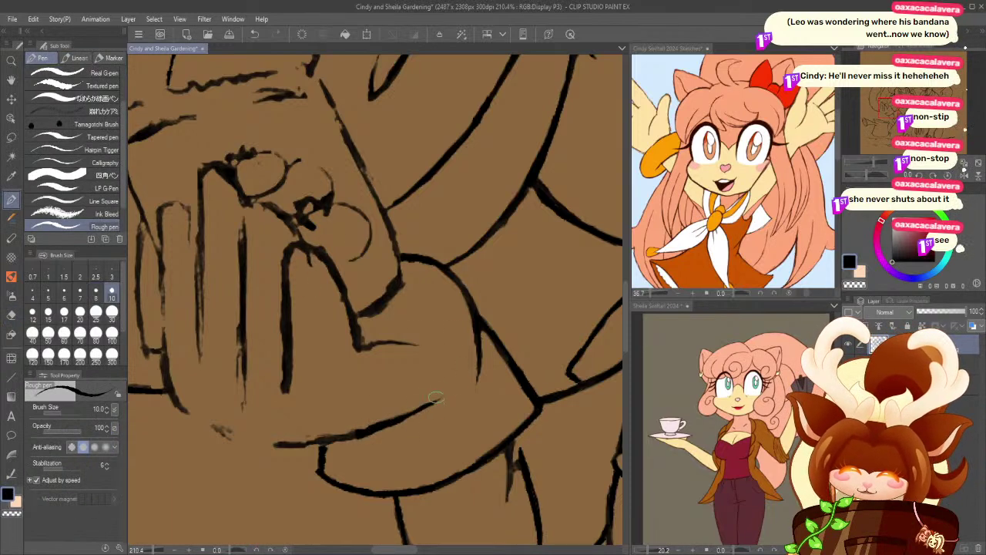
mouse_move(173, 399)
mouse_down()
mouse_move(224, 434)
mouse_move(218, 427)
mouse_move(285, 447)
mouse_up()
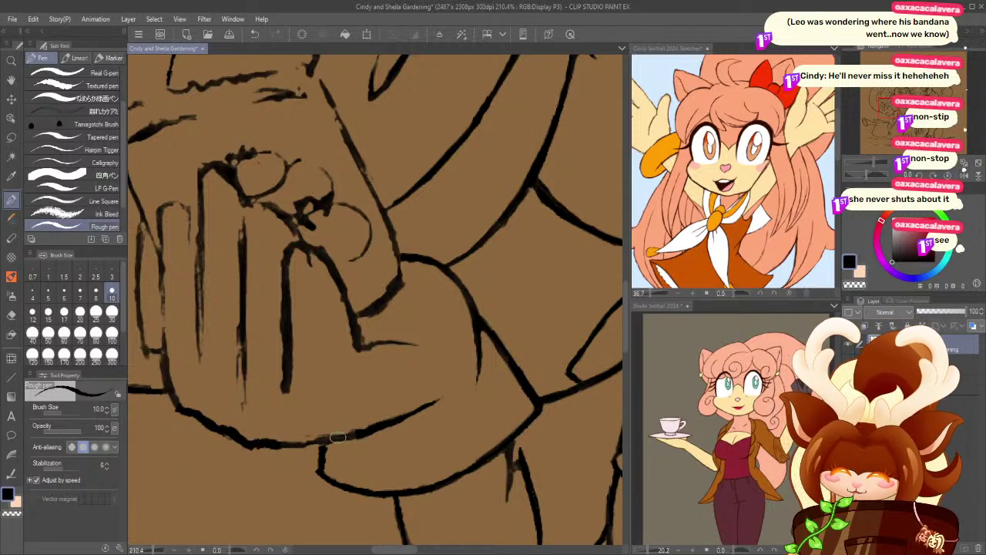
drag(376, 431, 286, 446)
key(ctrl+z)
drag(355, 440, 250, 445)
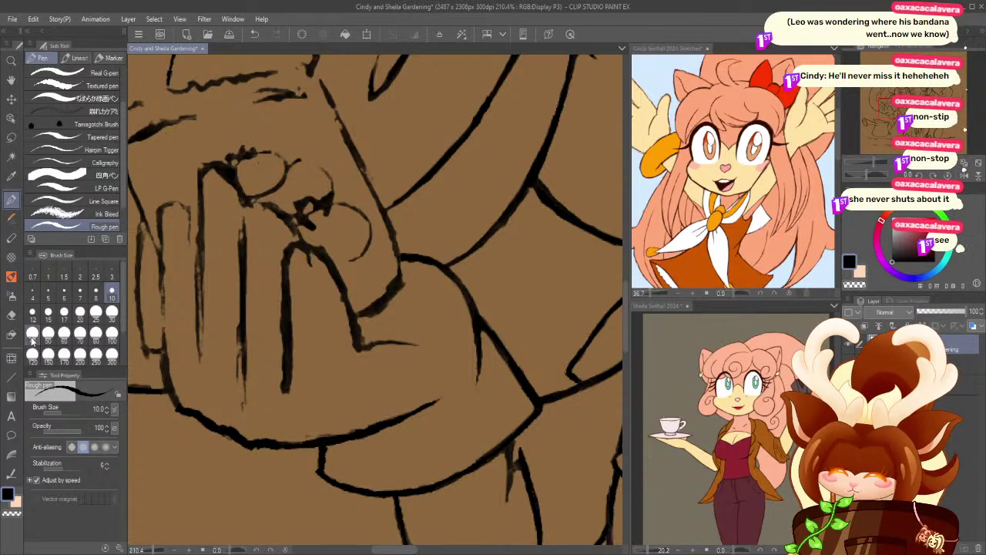
- Thin the curved contour of the finger nearest the thumb and the held object's lower corner with the Hard eraser at size 8
click(11, 314)
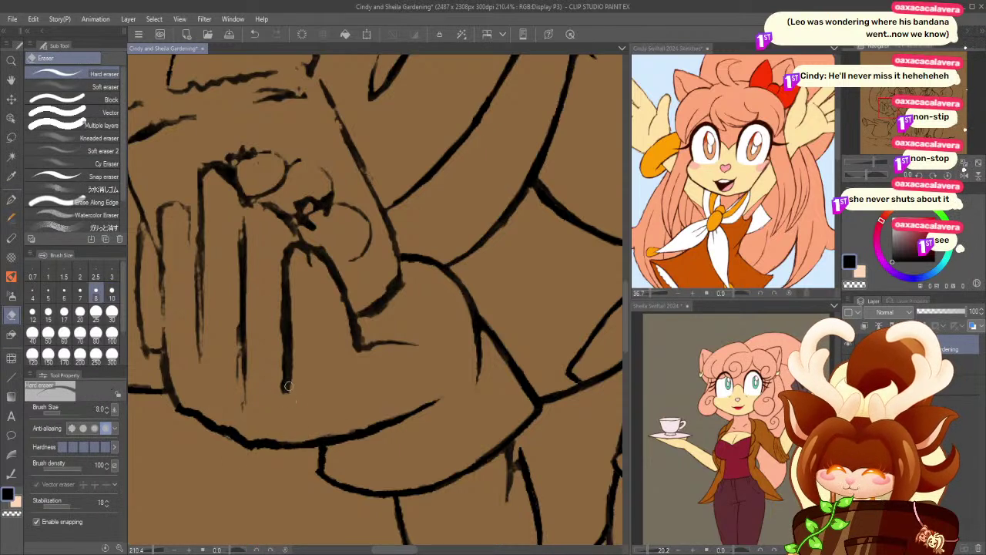
drag(272, 276, 282, 391)
drag(302, 253, 342, 312)
drag(328, 277, 351, 356)
drag(346, 311, 357, 340)
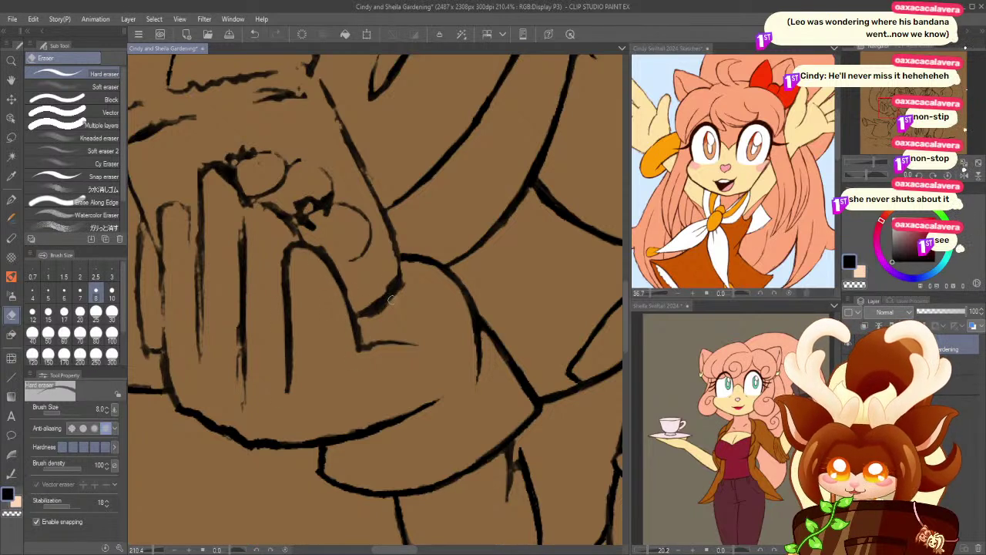
mouse_move(372, 316)
mouse_down()
mouse_move(416, 266)
mouse_move(370, 302)
mouse_up()
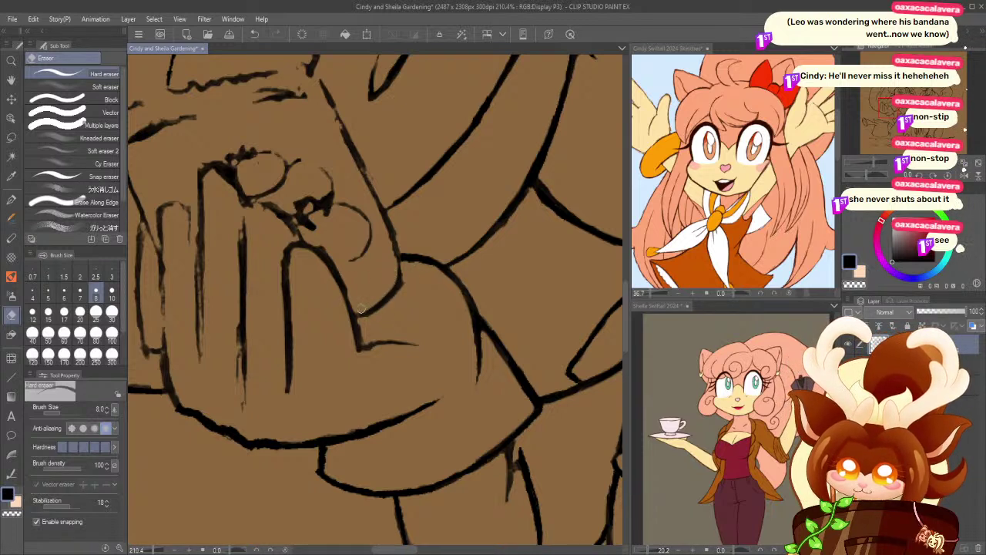
- Thin and taper the vertical lines separating the raised hand's fingers with the Hard eraser
drag(296, 317, 283, 269)
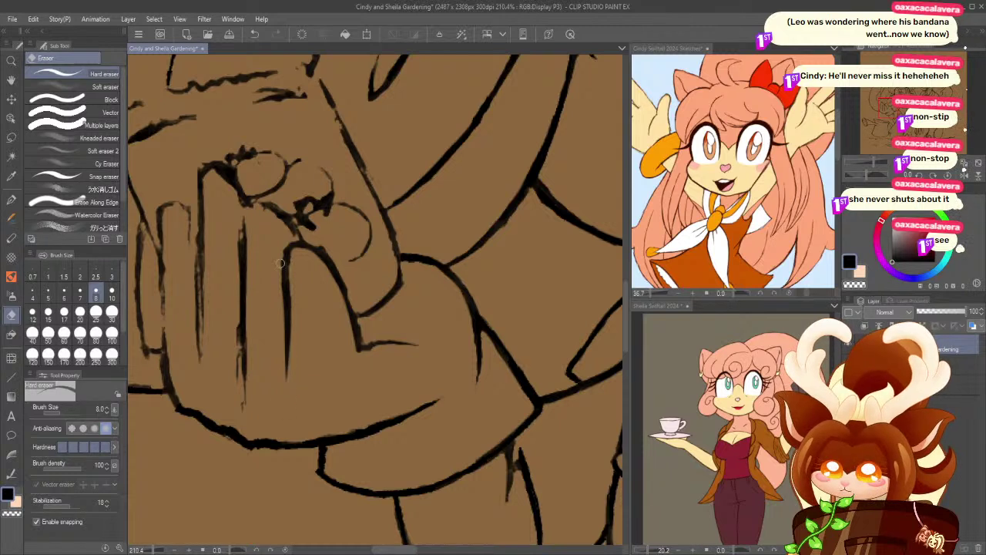
drag(237, 314, 239, 394)
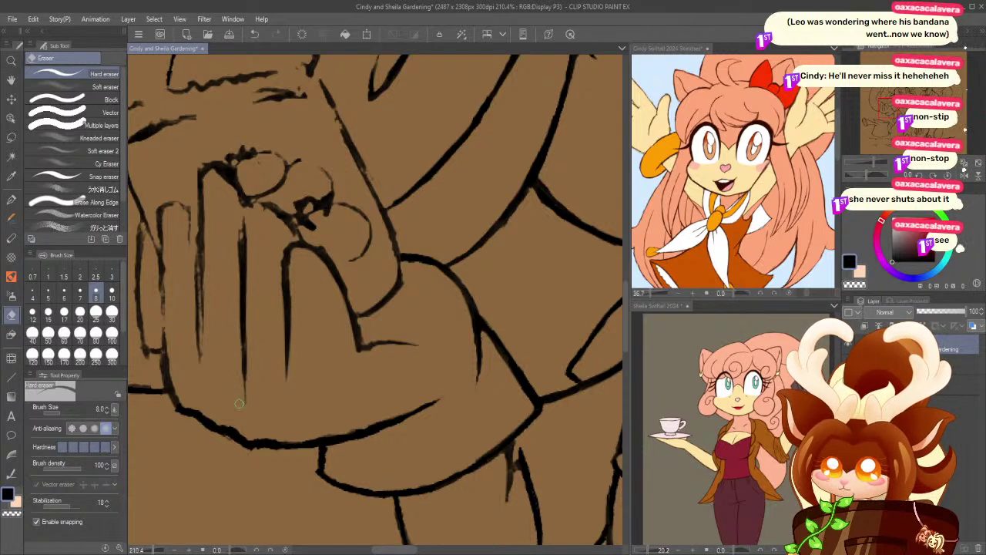
mouse_move(190, 241)
mouse_down()
mouse_move(191, 231)
mouse_move(200, 325)
mouse_up()
drag(195, 229, 197, 247)
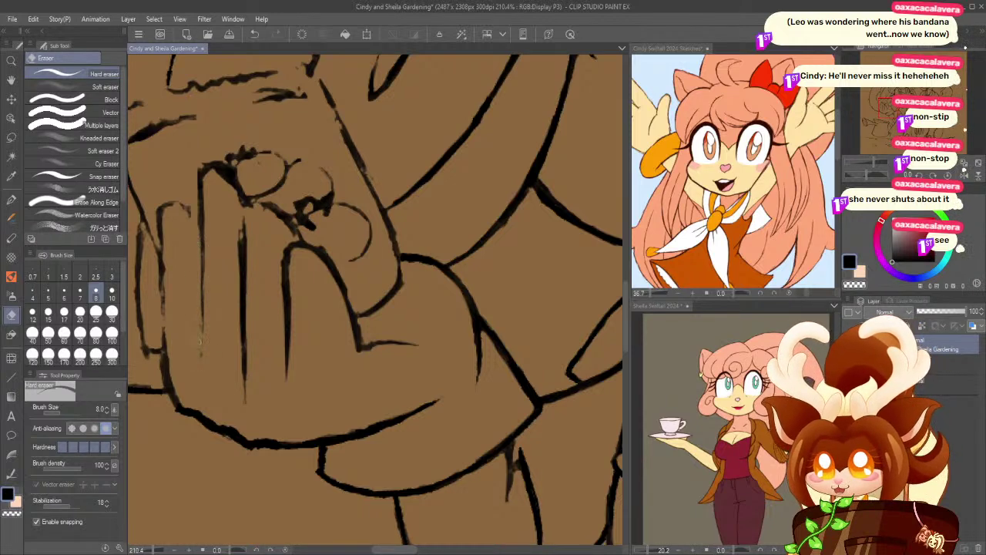
- Ink the rounded fingertips of the raised hand over the sketch with the Rough pen at size 10
key(p)
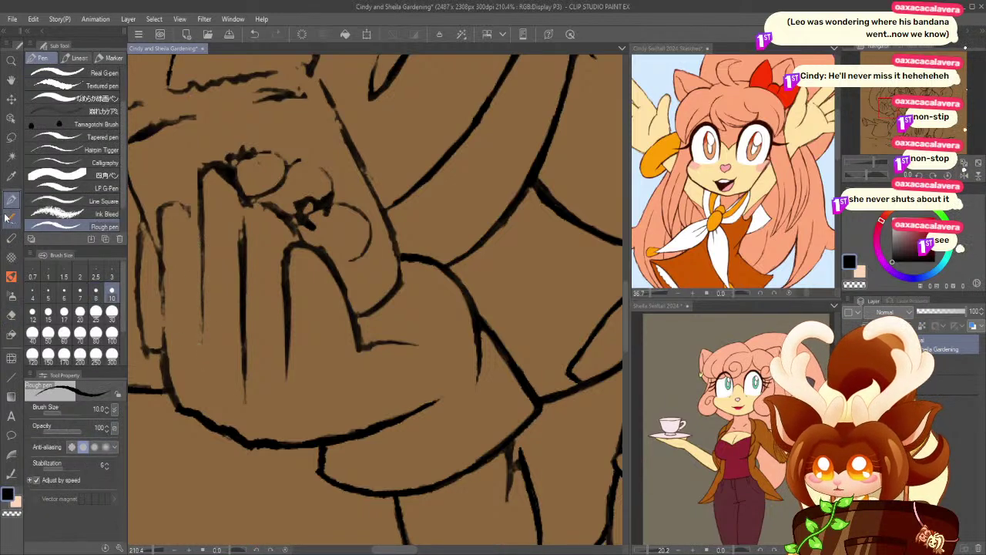
drag(241, 219, 241, 268)
mouse_move(248, 201)
mouse_down()
mouse_move(298, 235)
mouse_move(282, 215)
mouse_move(299, 241)
mouse_move(277, 211)
mouse_move(251, 202)
mouse_move(303, 236)
mouse_up()
key(ctrl+z)
key(ctrl+z)
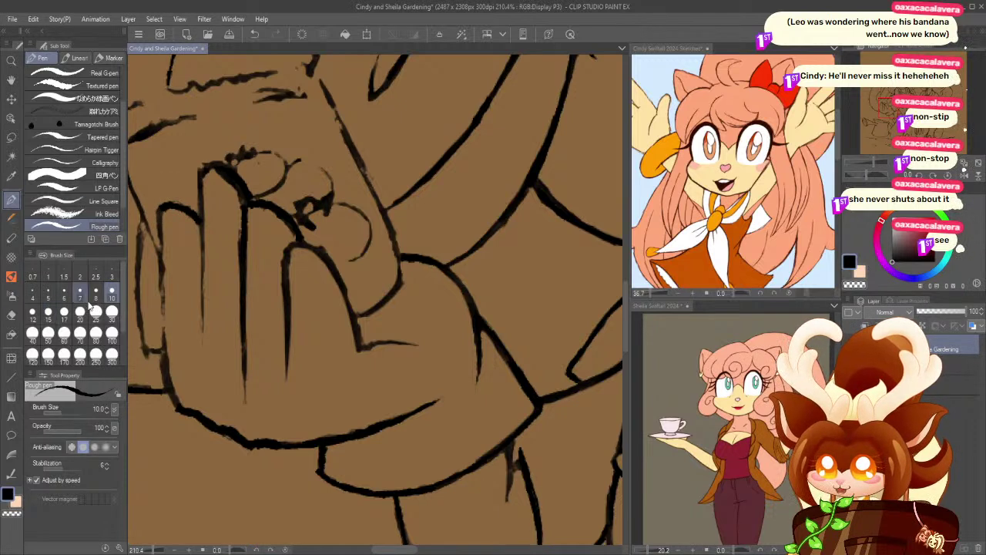
- Ink the outer side line of the raised hand's tallest finger with the Rough pen at size 8
click(96, 293)
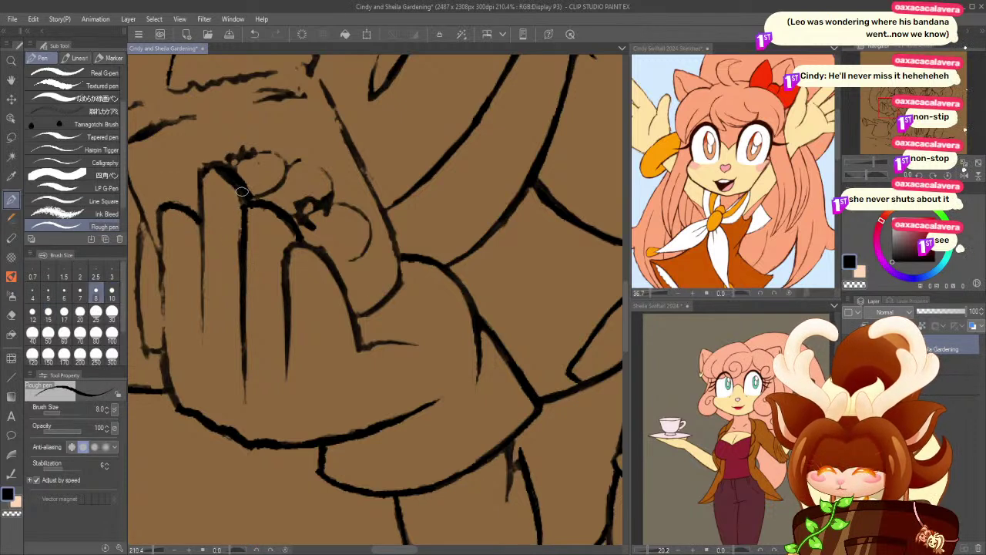
drag(202, 179, 201, 285)
drag(204, 205, 200, 331)
key(ctrl+z)
drag(202, 193, 205, 316)
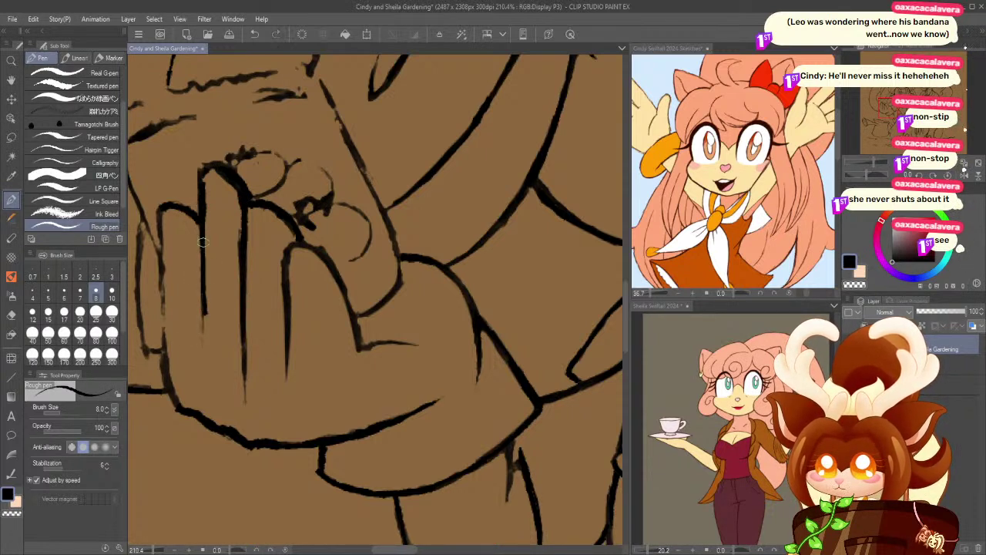
drag(203, 270, 204, 351)
- Trim the tallest finger's tip and taper its inner side line with the Hard eraser at size 8
click(11, 314)
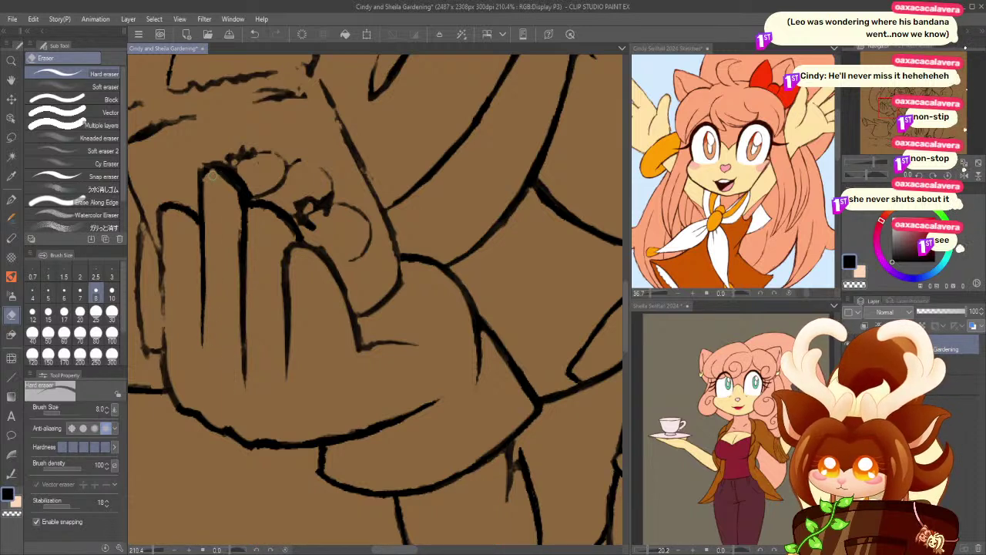
drag(238, 222, 237, 315)
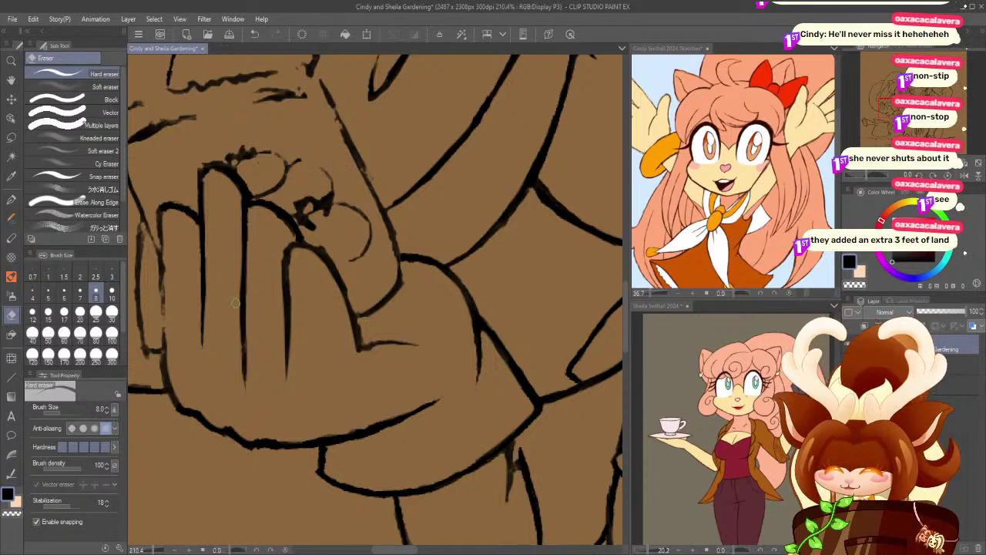
drag(239, 282, 242, 375)
drag(237, 312, 242, 387)
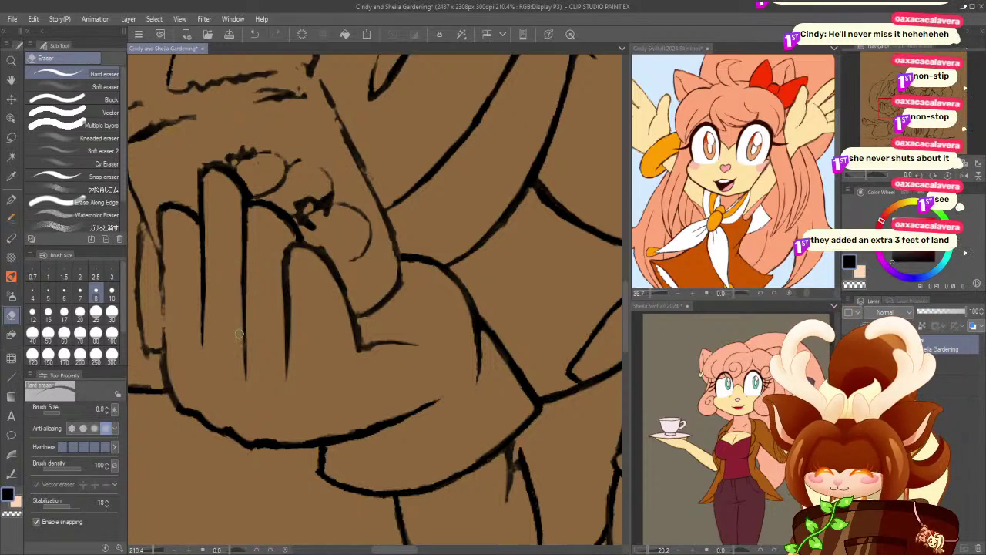
- Ink the outer edge of the raised hand from the outermost inked finger down to the palm with the Rough pen
key(p)
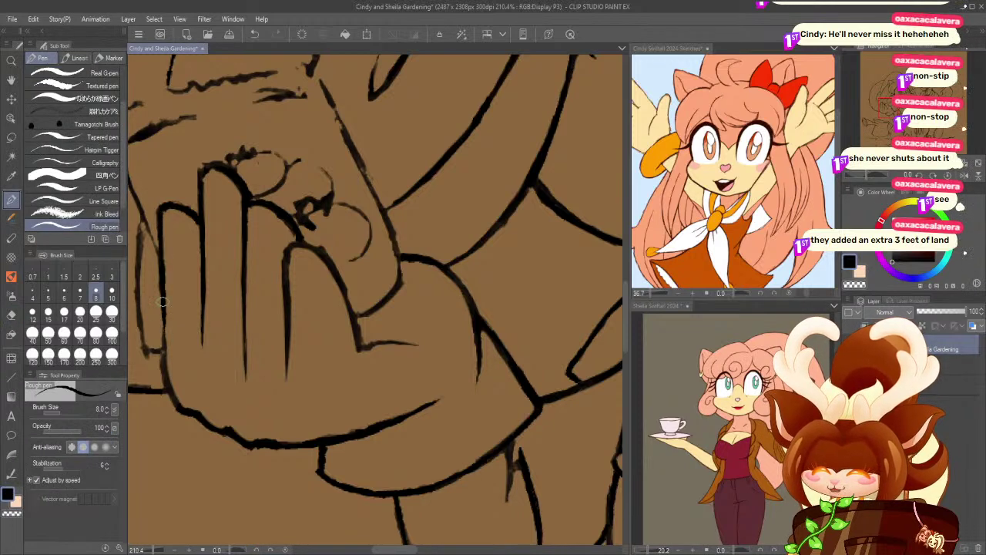
drag(162, 293, 169, 388)
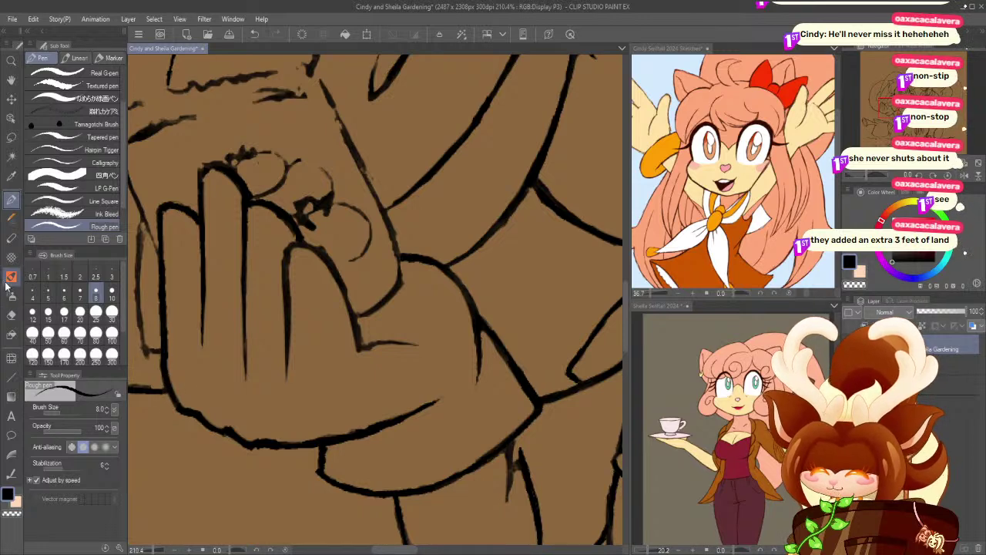
click(10, 315)
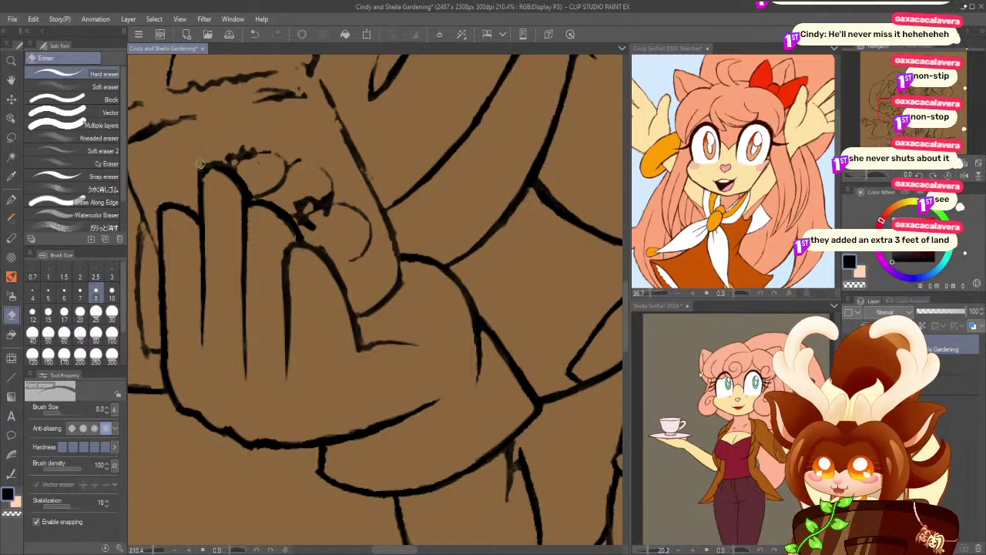
- Undo the last eraser stroke and try trimming the raised hand's lower outline with the Hard eraser at size 8
key(ctrl+z)
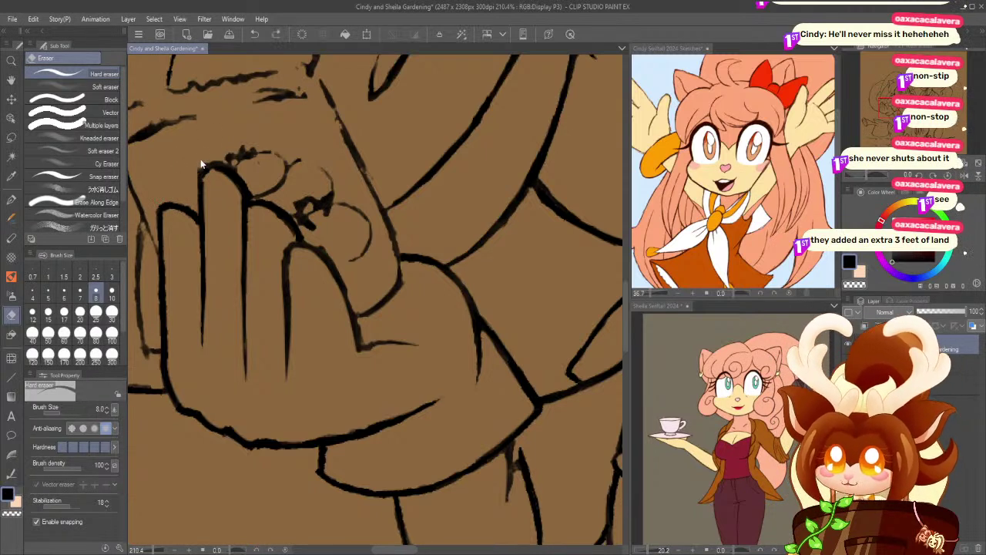
click(12, 200)
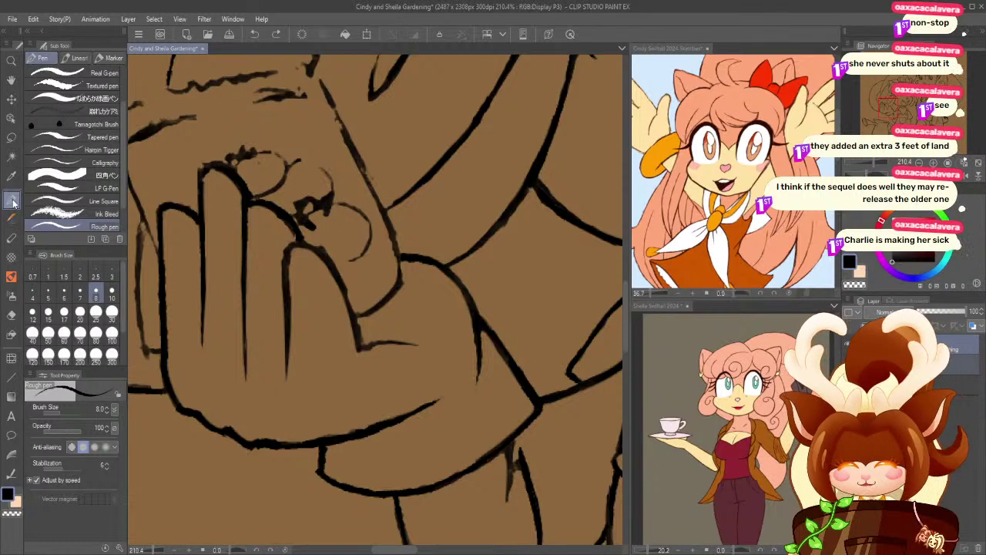
click(12, 314)
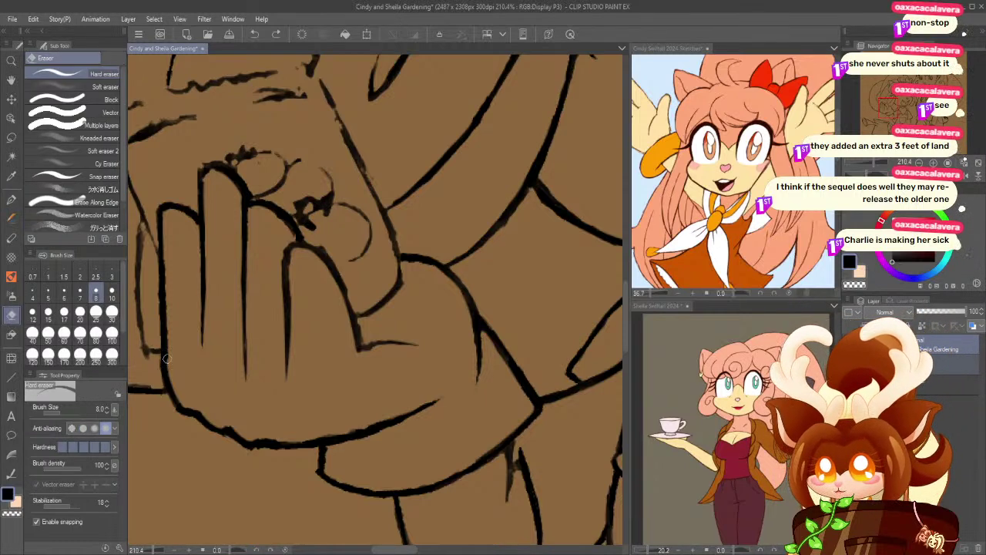
mouse_move(180, 395)
mouse_down()
mouse_move(185, 405)
mouse_move(171, 355)
mouse_move(278, 406)
mouse_move(242, 388)
mouse_up()
key(ctrl+z)
- Erase the leftover sketch circles and scribbles beside the fingertips and clean the packet's rough fold marks with the Hard eraser at size 15
drag(461, 366, 466, 384)
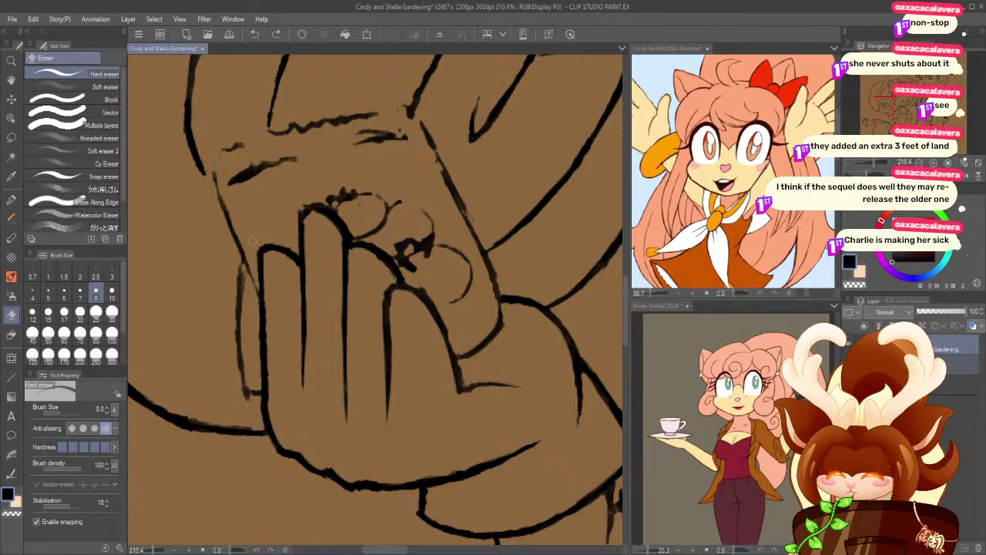
mouse_move(318, 203)
mouse_down()
mouse_move(387, 228)
mouse_move(435, 250)
mouse_move(412, 237)
mouse_move(481, 313)
mouse_move(457, 277)
mouse_move(471, 306)
mouse_move(361, 216)
mouse_move(391, 244)
mouse_up()
click(64, 334)
click(48, 312)
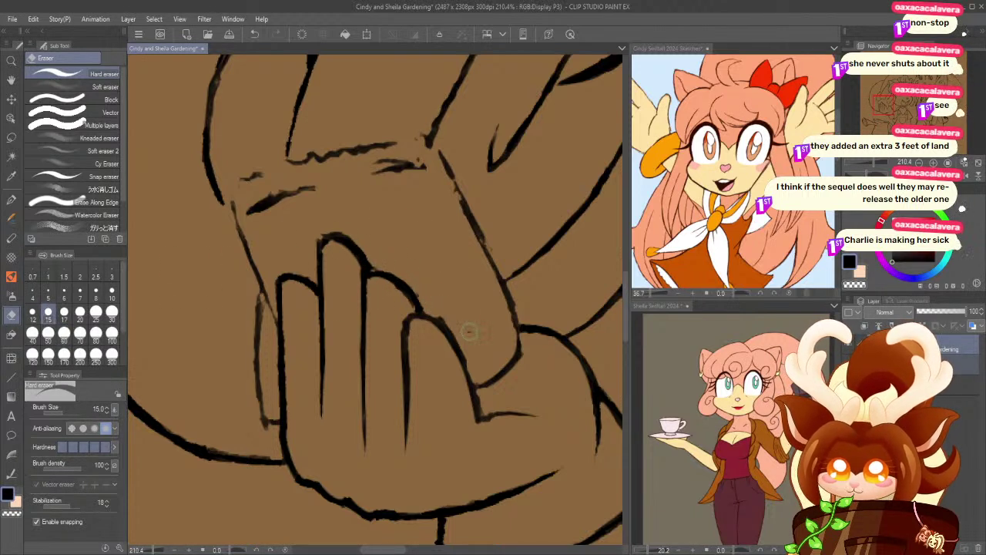
drag(191, 251, 207, 306)
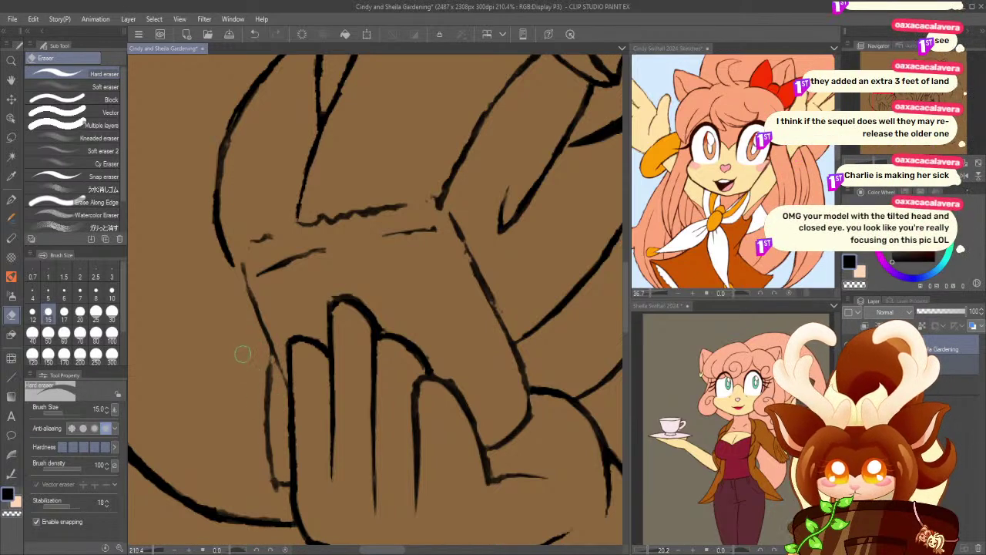
- Ink the outer line of the partly hidden shape beside the raised hand's outermost finger with the Rough pen at size 8
key(ctrl+space)
drag(260, 233, 236, 311)
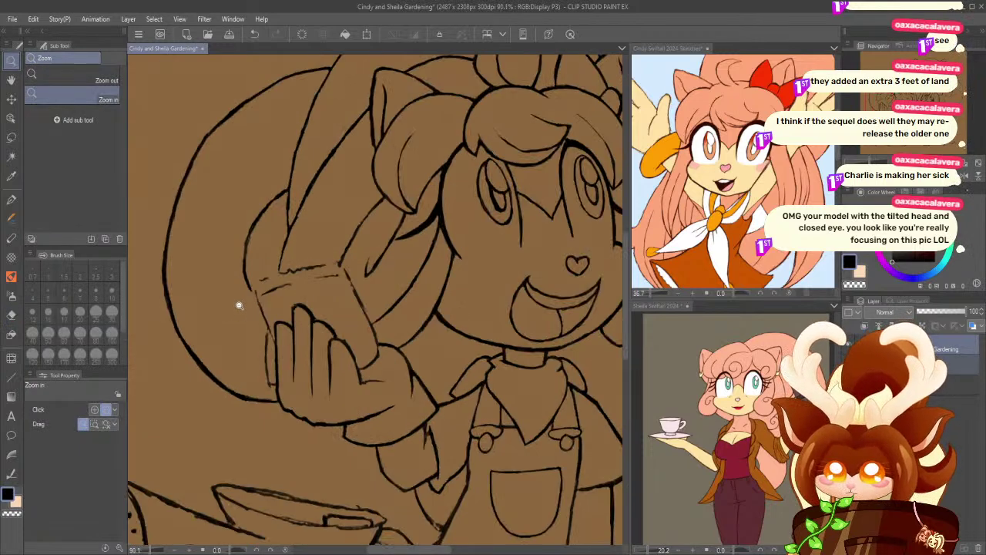
click(295, 393)
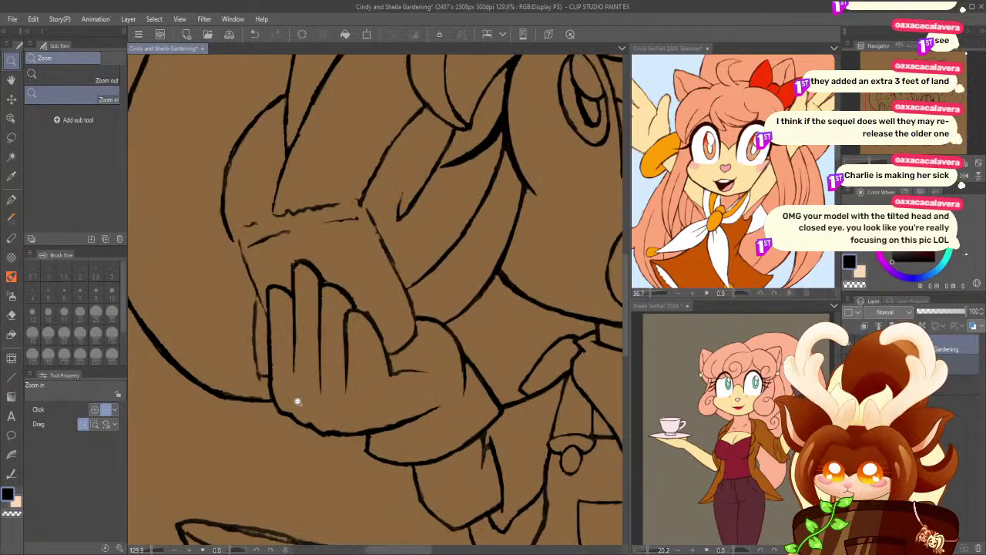
click(9, 315)
click(11, 200)
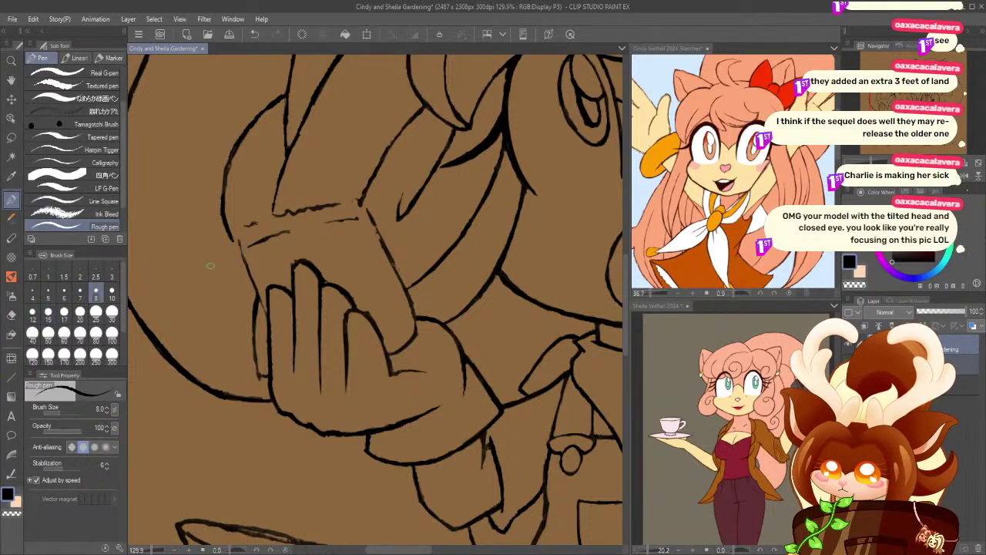
key(ctrl+z)
drag(257, 294, 255, 336)
drag(260, 378, 255, 324)
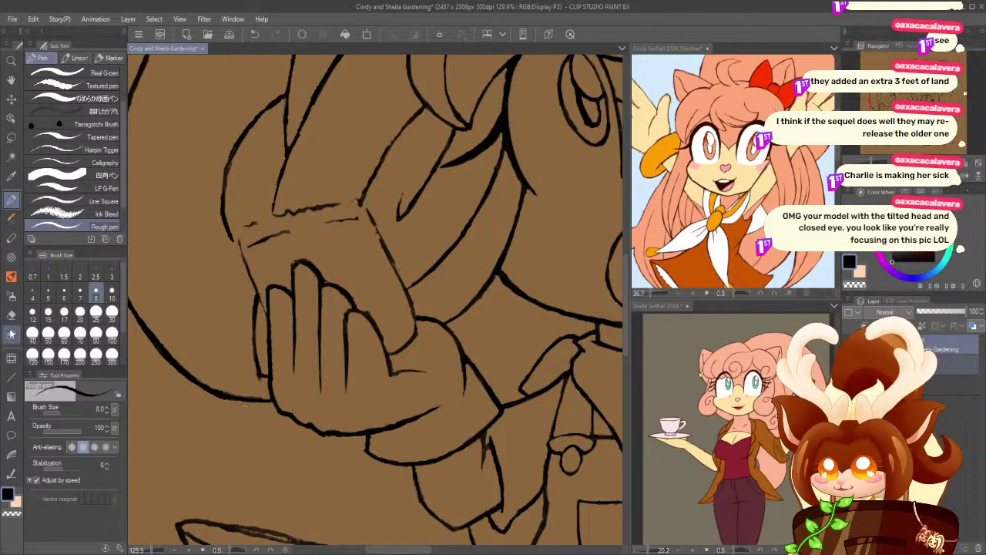
key(e)
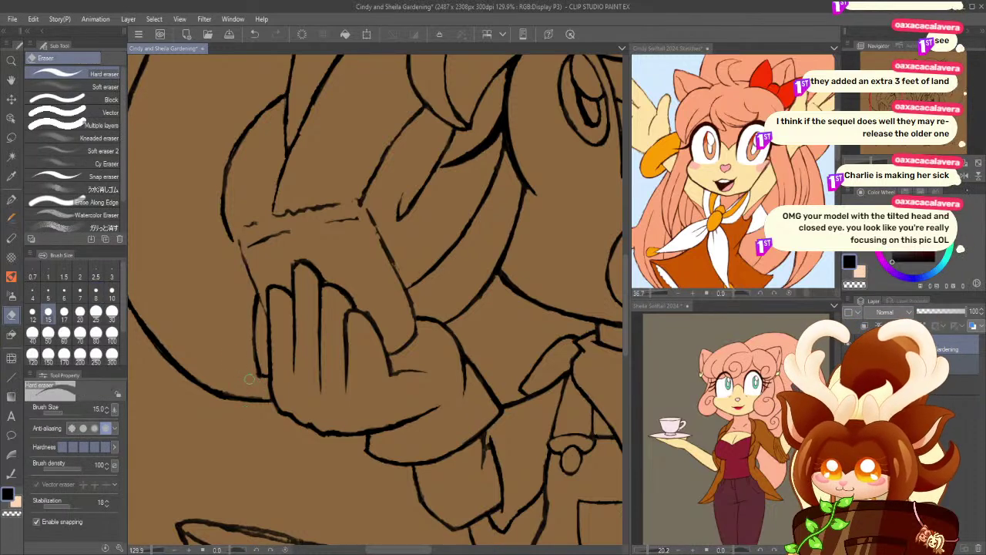
- Ink the packet's outer side and the first half of its zigzag top edge with the Rough pen at size 6
click(11, 199)
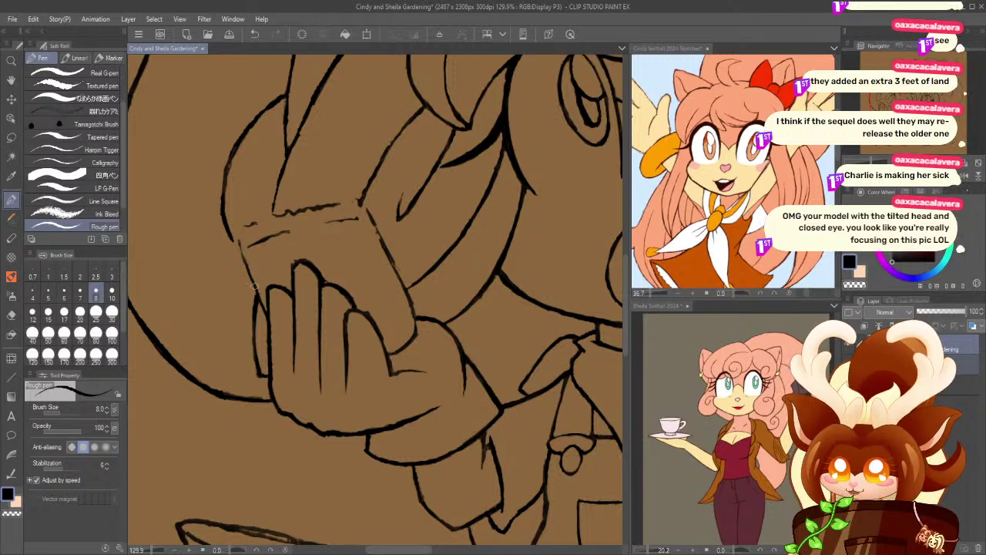
click(64, 292)
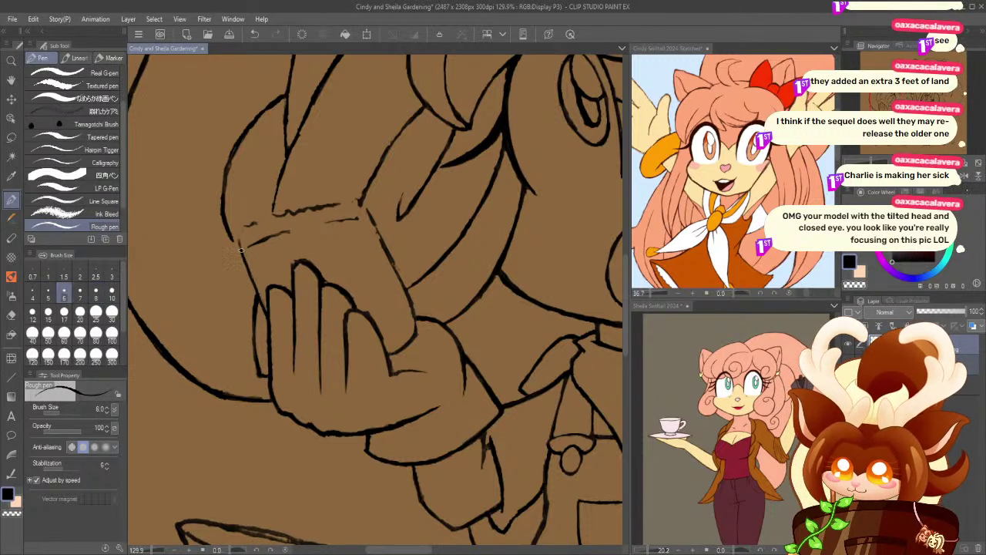
drag(234, 229, 260, 219)
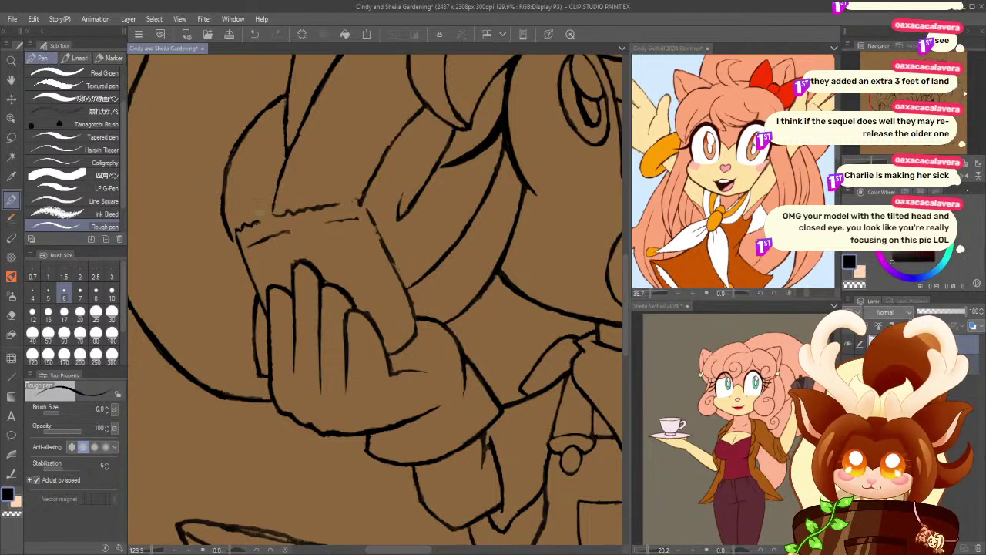
drag(265, 218, 313, 207)
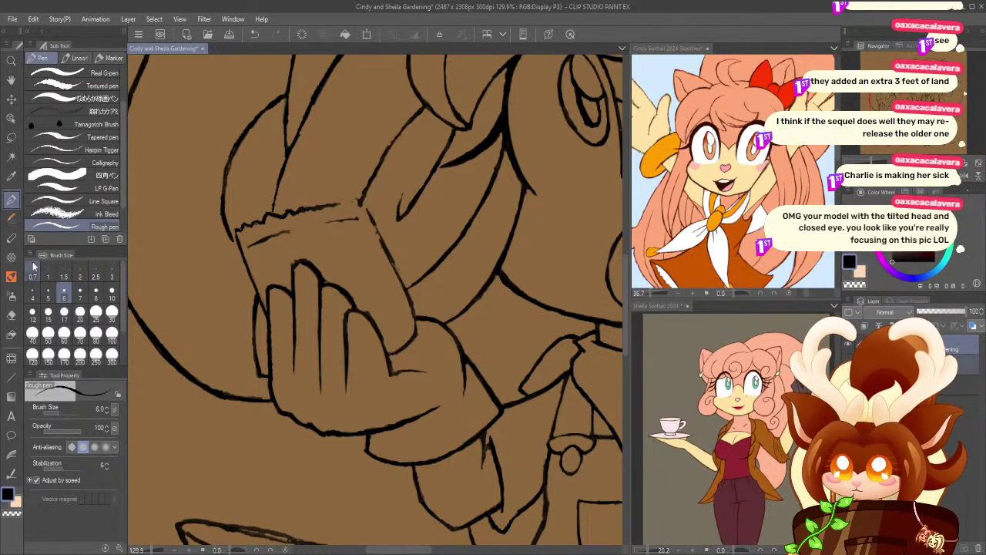
- Erase the rough end of the packet's top edge and ink the remaining zigzag and the side nearest the face with the Rough pen
click(12, 315)
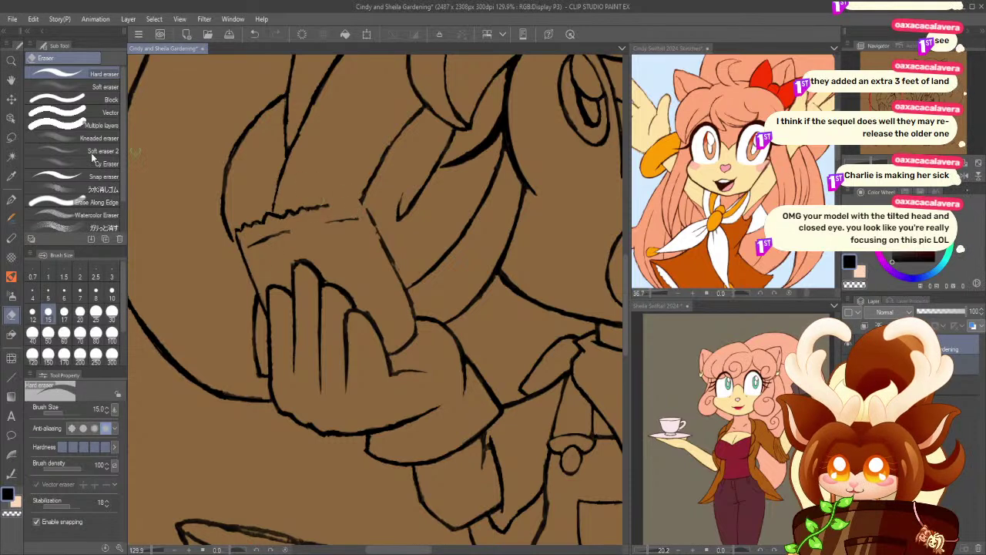
click(11, 199)
mouse_move(327, 205)
mouse_down()
mouse_move(366, 209)
mouse_move(361, 199)
mouse_move(403, 287)
mouse_up()
mouse_move(411, 320)
mouse_down()
mouse_move(417, 334)
mouse_move(406, 292)
mouse_move(416, 316)
mouse_up()
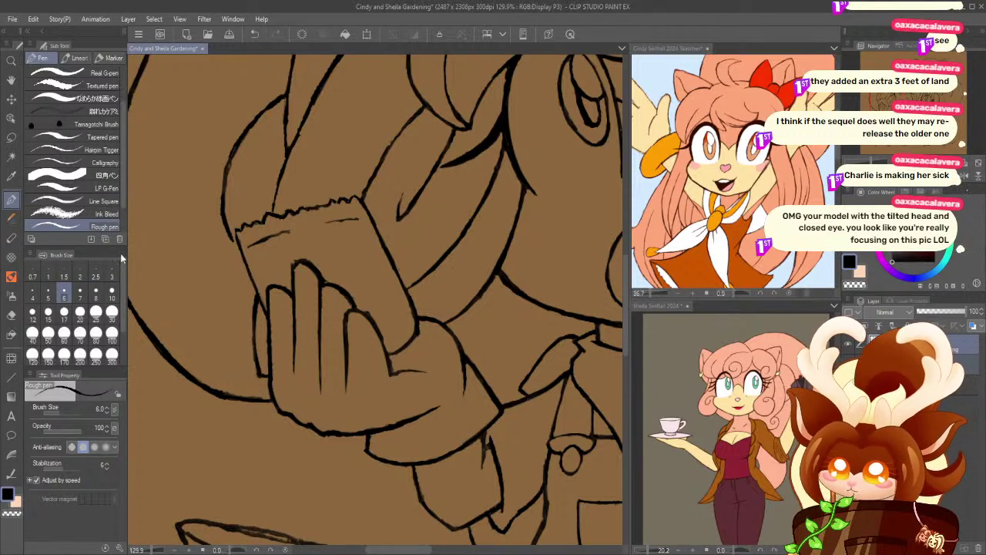
- Ink the fold line below the packet's zigzag edge and the hair line running up from the packet's top
drag(362, 218, 262, 242)
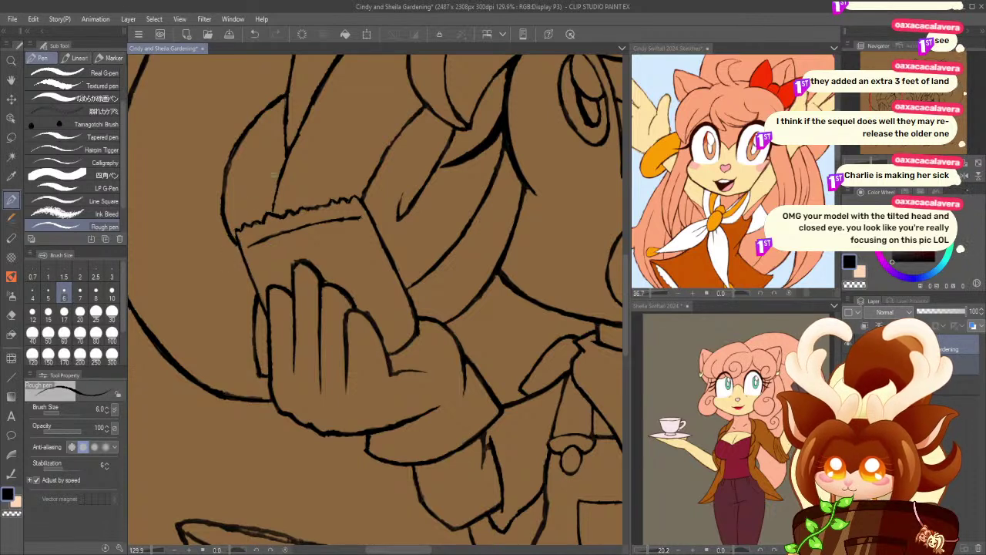
drag(273, 212, 291, 152)
key(ctrl+z)
drag(276, 213, 289, 157)
- View the whole canvas and save the drawing
click(12, 62)
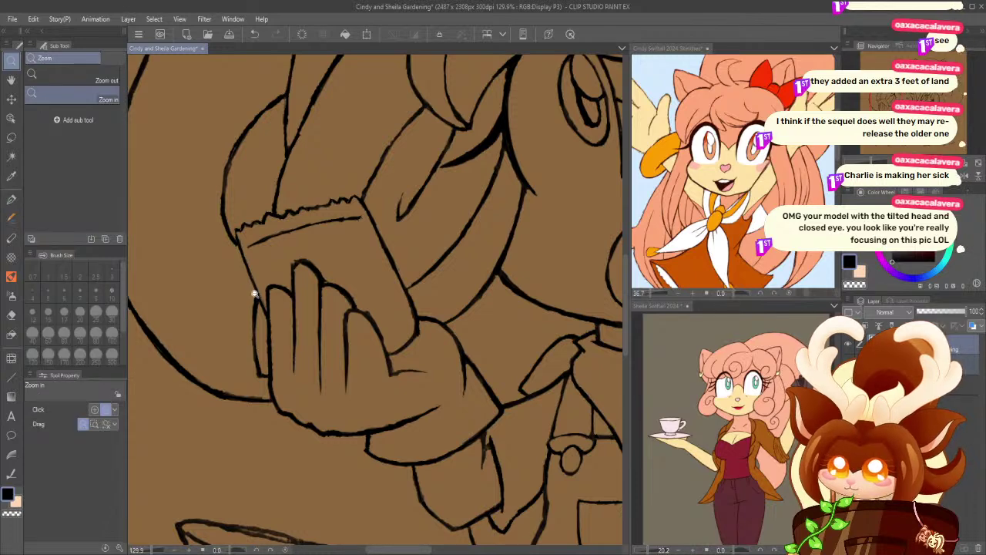
drag(241, 272, 196, 302)
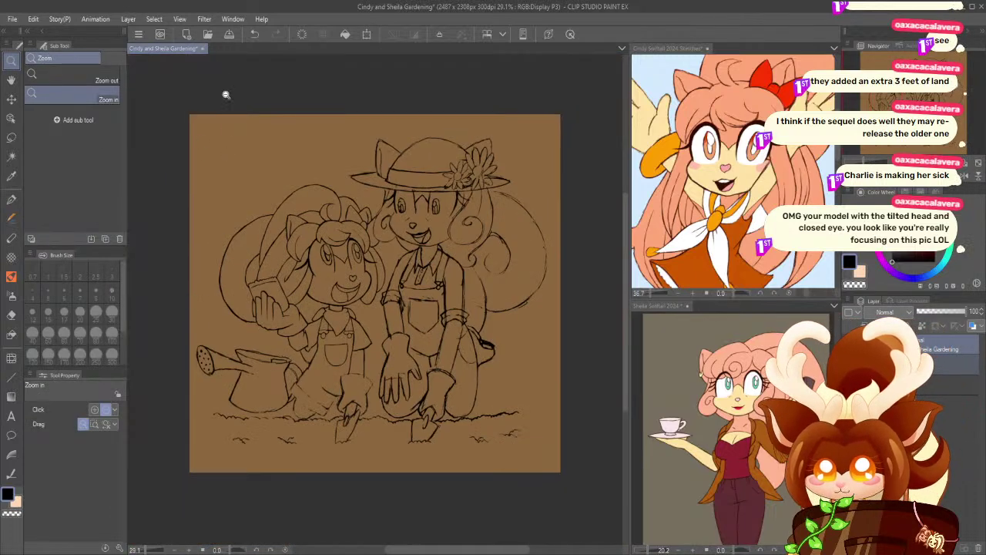
click(229, 35)
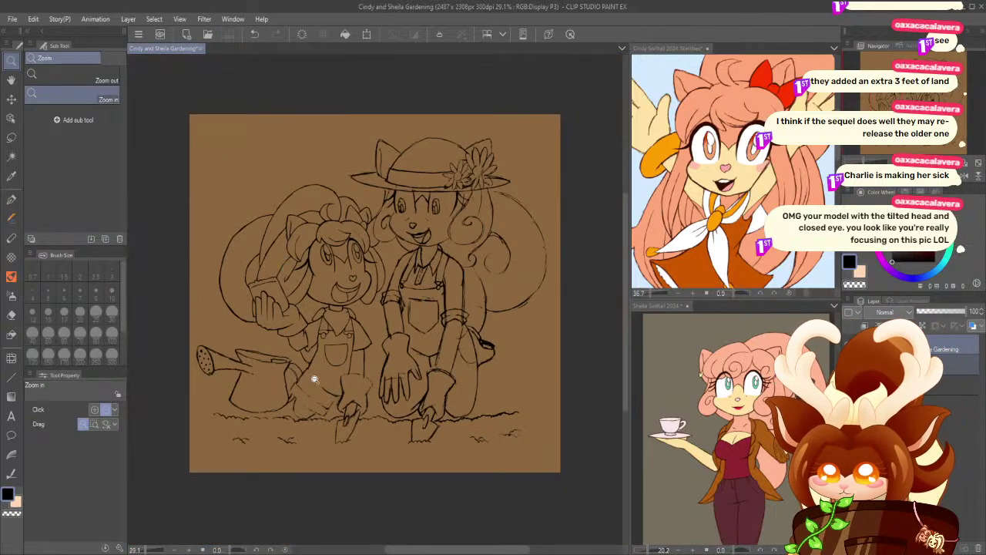
- Ink the underside of the smaller girl's raised arm where it meets her overalls with the Rough pen at size 6
click(333, 402)
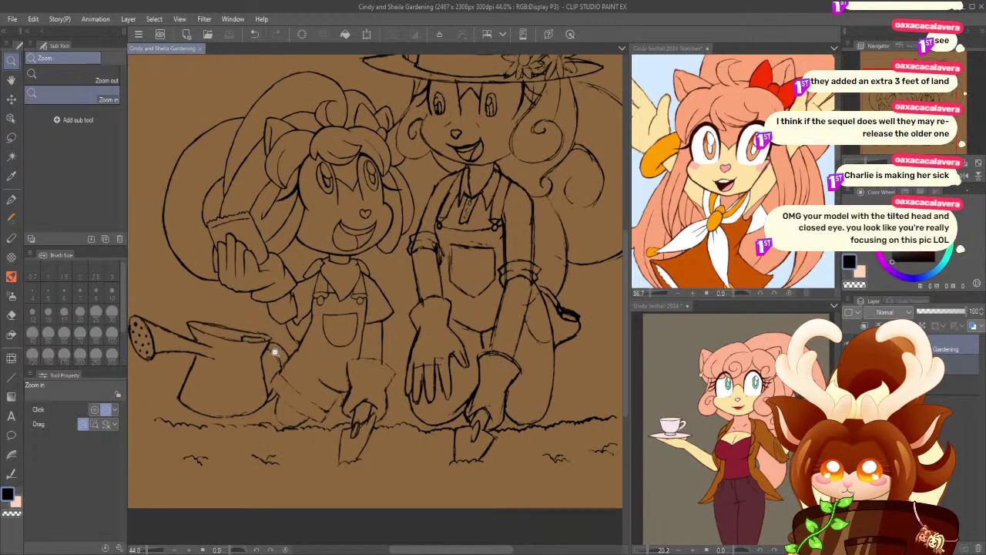
click(333, 394)
click(333, 374)
key(p)
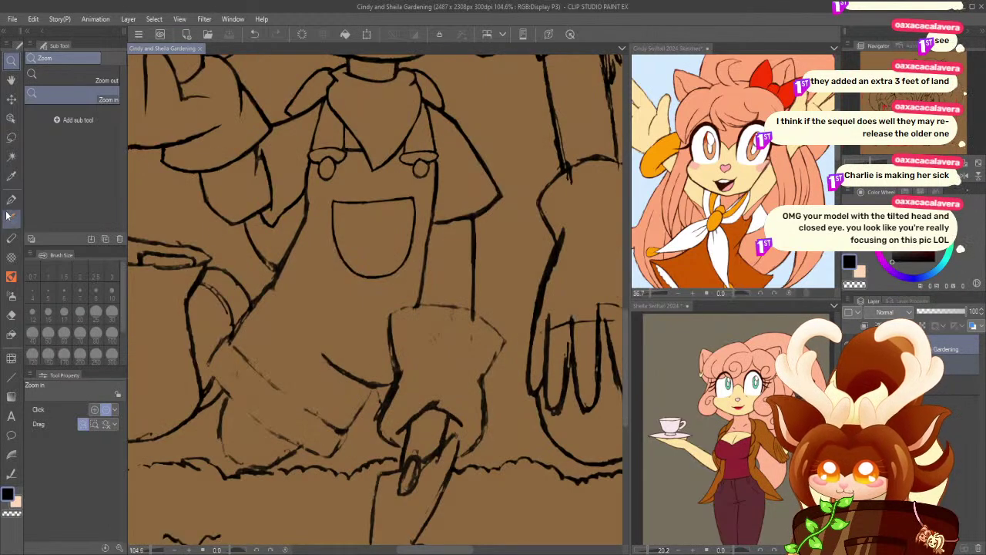
drag(264, 259, 276, 270)
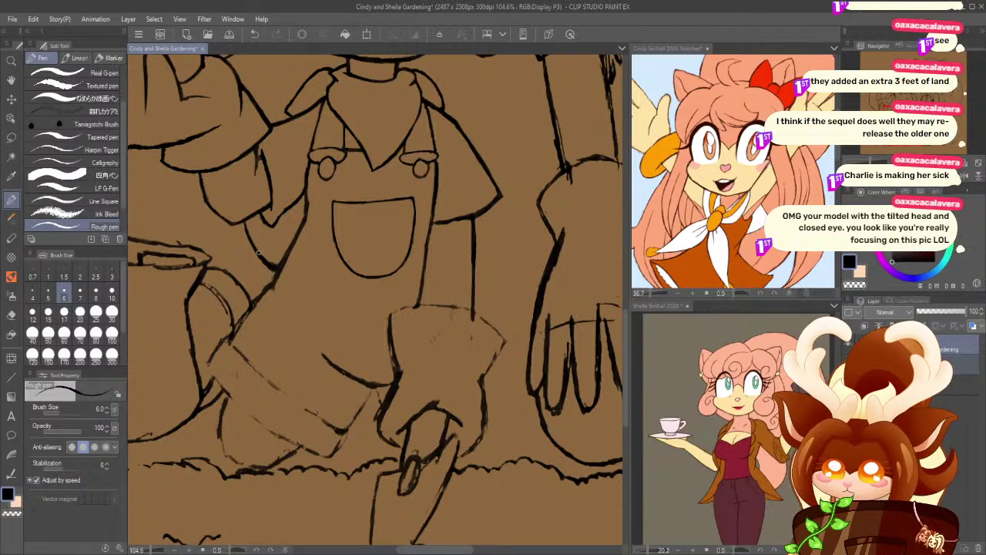
click(10, 316)
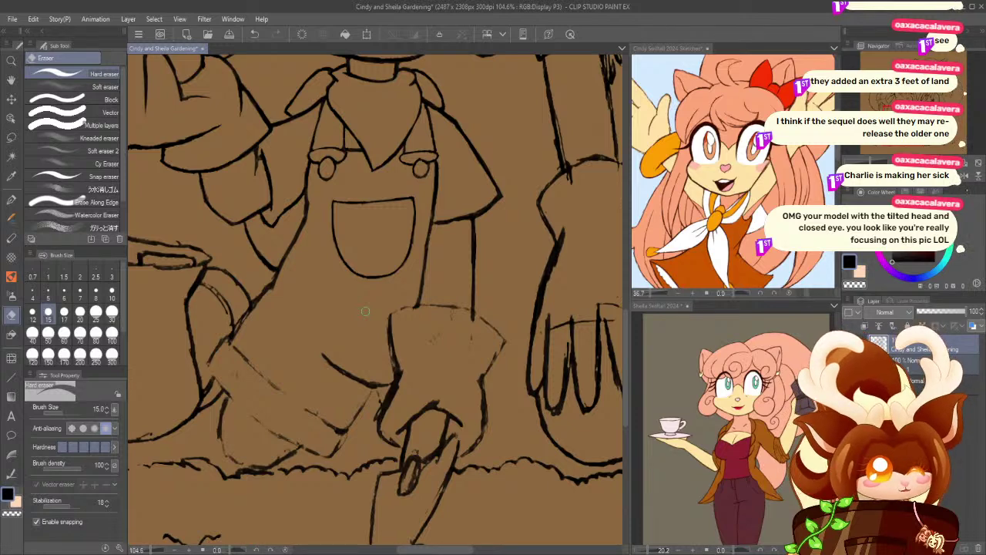
- Erase the stray sketch marks and overlapping line ends inside the smaller girl's lowered glove with the Hard eraser at size 60
click(11, 60)
click(68, 98)
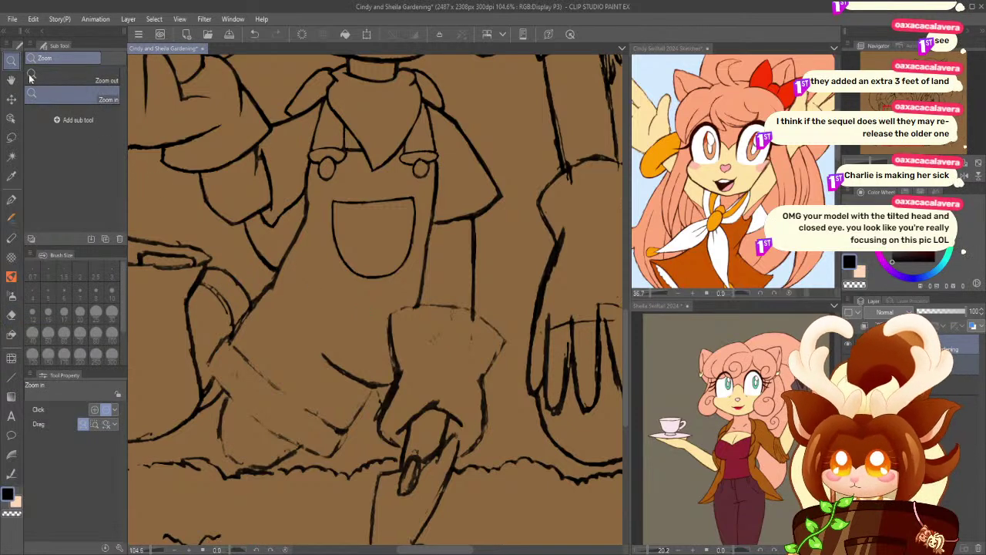
click(450, 336)
click(11, 199)
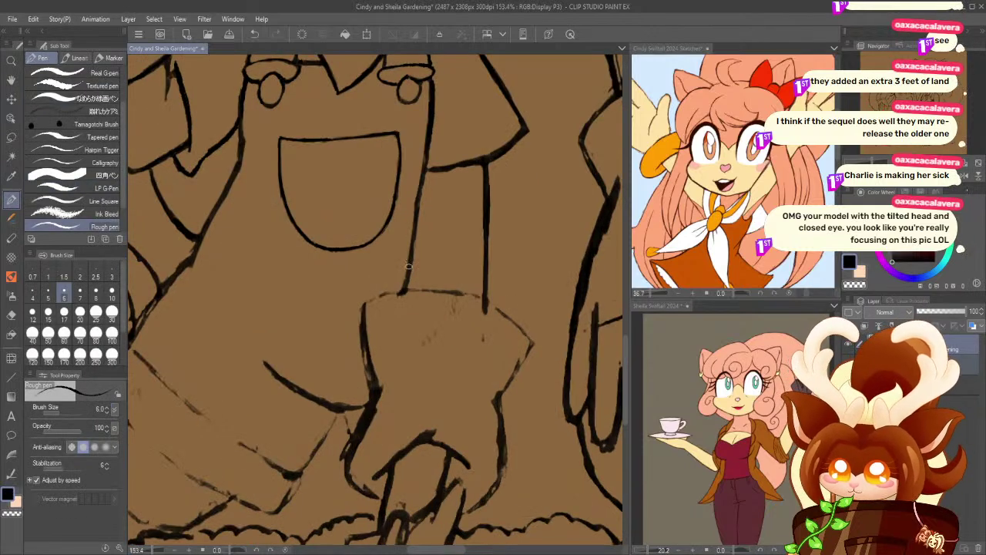
click(12, 314)
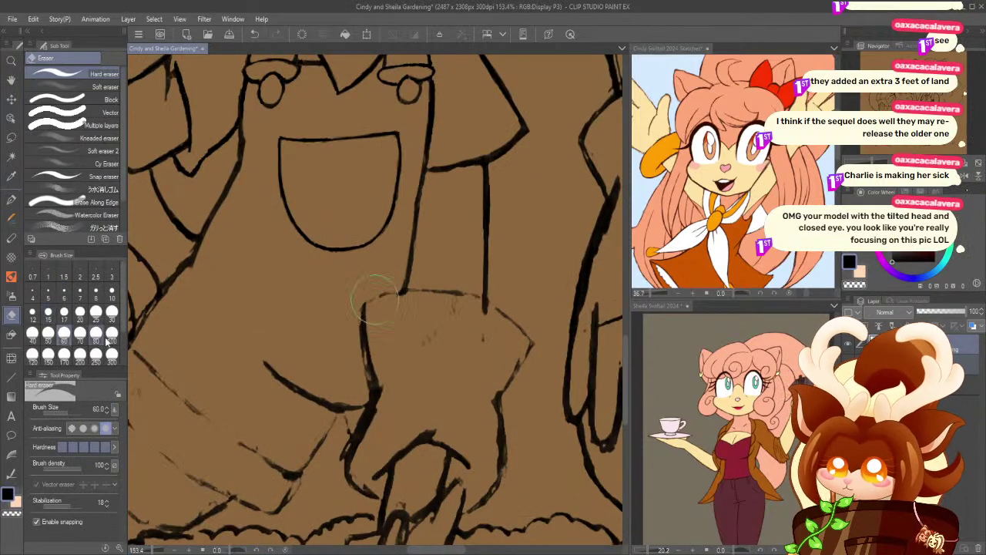
mouse_move(424, 347)
mouse_down()
mouse_move(473, 323)
mouse_move(394, 316)
mouse_up()
- Thin and smooth the lowered glove's side outlines and the curve above its fingers with the Hard eraser at size 15
click(48, 313)
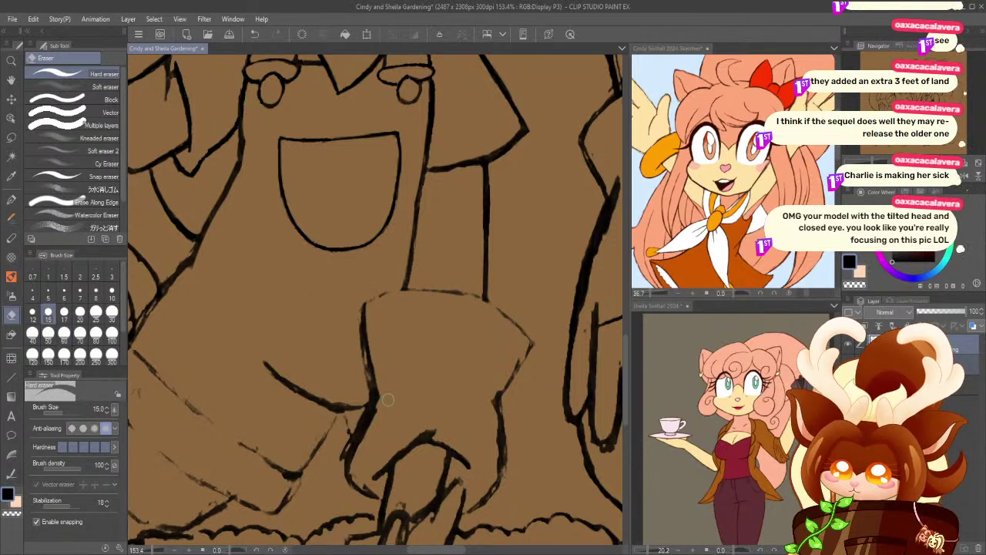
mouse_move(386, 401)
mouse_down()
mouse_move(355, 470)
mouse_move(359, 460)
mouse_up()
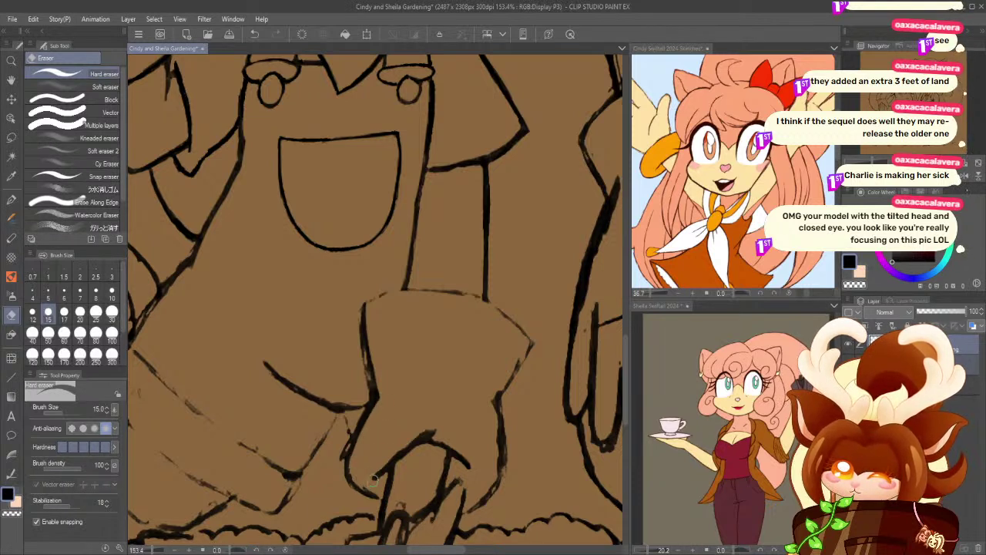
drag(438, 424, 387, 461)
mouse_move(496, 403)
mouse_down()
mouse_move(494, 469)
mouse_move(477, 496)
mouse_up()
drag(507, 410, 511, 472)
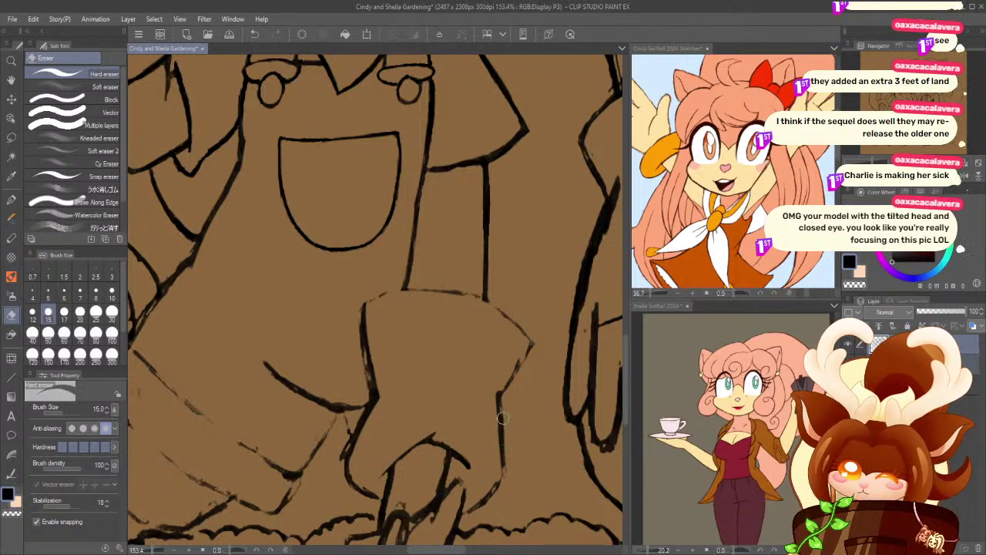
drag(521, 349, 503, 381)
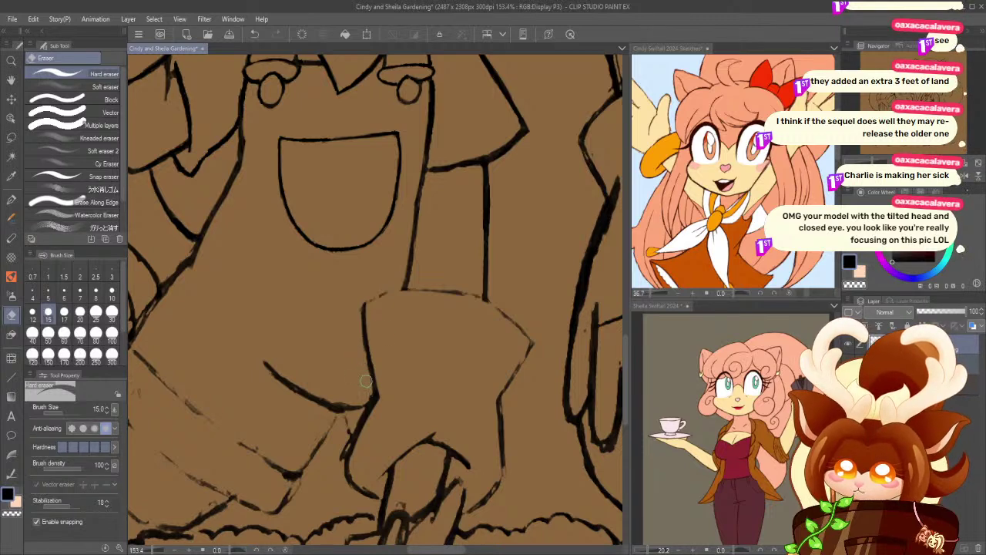
- Try inking the lowered glove's cuff edge with the Rough pen at size 6, and undo the stroke
key(p)
mouse_move(364, 303)
mouse_down()
mouse_move(385, 294)
mouse_move(485, 302)
mouse_move(518, 328)
mouse_up()
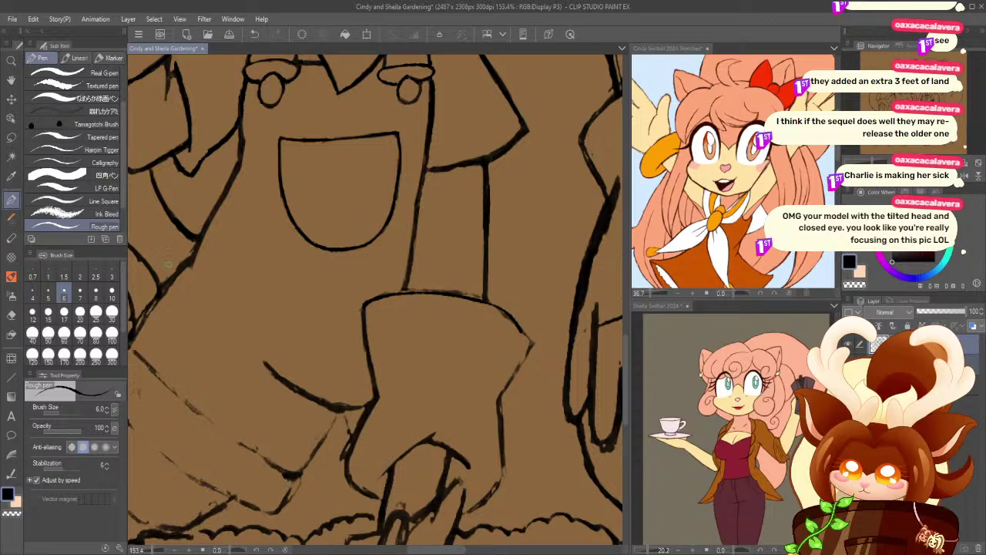
click(48, 313)
key(ctrl+z)
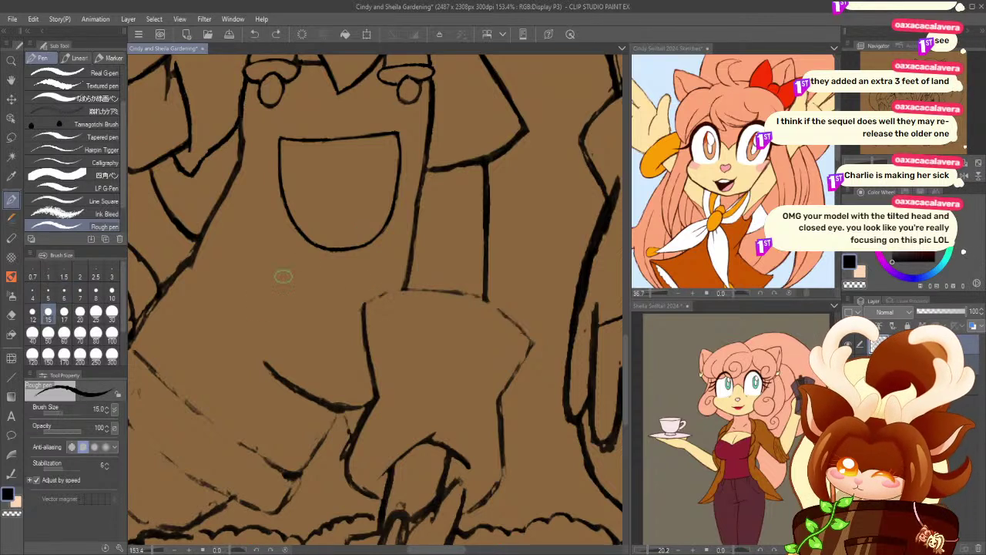
click(80, 312)
mouse_move(363, 309)
mouse_down()
mouse_move(392, 295)
mouse_move(466, 303)
mouse_up()
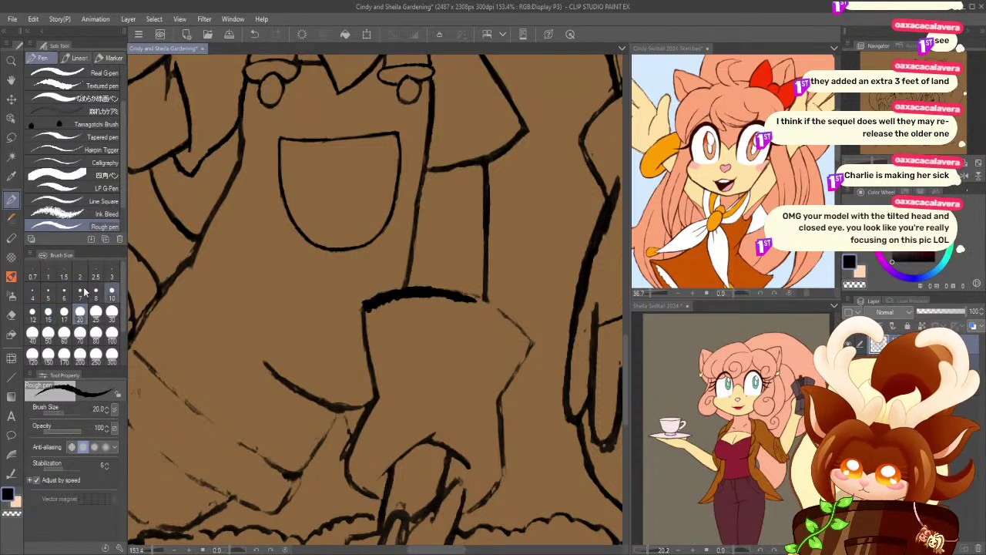
key(ctrl+z)
- Ink the lowered glove's cuff edge and its pointed outer corner with the Rough pen at size 10
click(112, 297)
mouse_move(362, 307)
mouse_down()
mouse_move(414, 289)
mouse_move(377, 288)
mouse_move(478, 299)
mouse_move(530, 341)
mouse_move(501, 393)
mouse_up()
key(ctrl+z)
drag(531, 345, 499, 398)
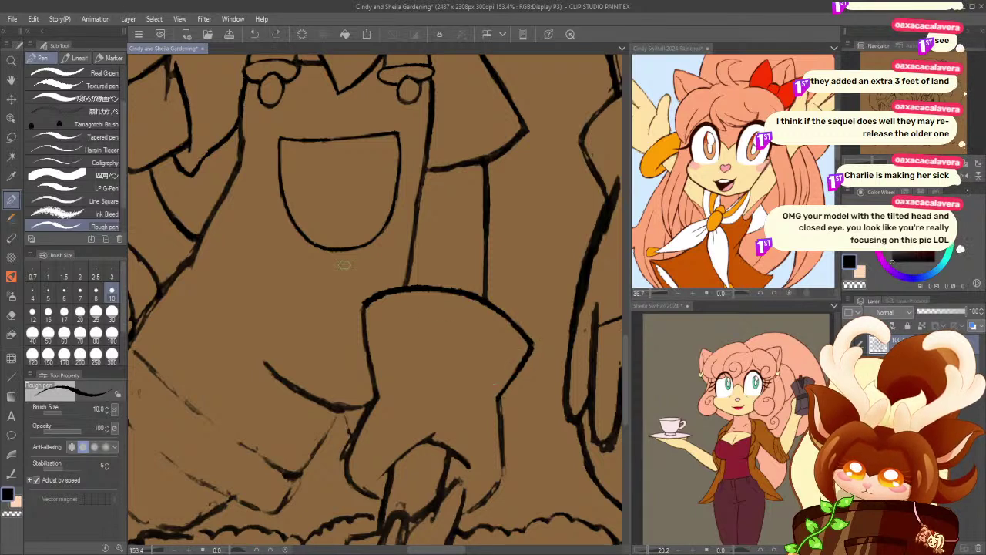
drag(362, 303, 363, 335)
- Ink the lowered glove's sides below the cuff down to the fingers with the Rough pen at size 10
mouse_move(498, 397)
mouse_down()
mouse_move(502, 477)
mouse_move(469, 514)
mouse_up()
key(ctrl+z)
mouse_move(504, 458)
mouse_down()
mouse_move(501, 474)
mouse_move(461, 512)
mouse_move(463, 502)
mouse_up()
drag(366, 459, 374, 330)
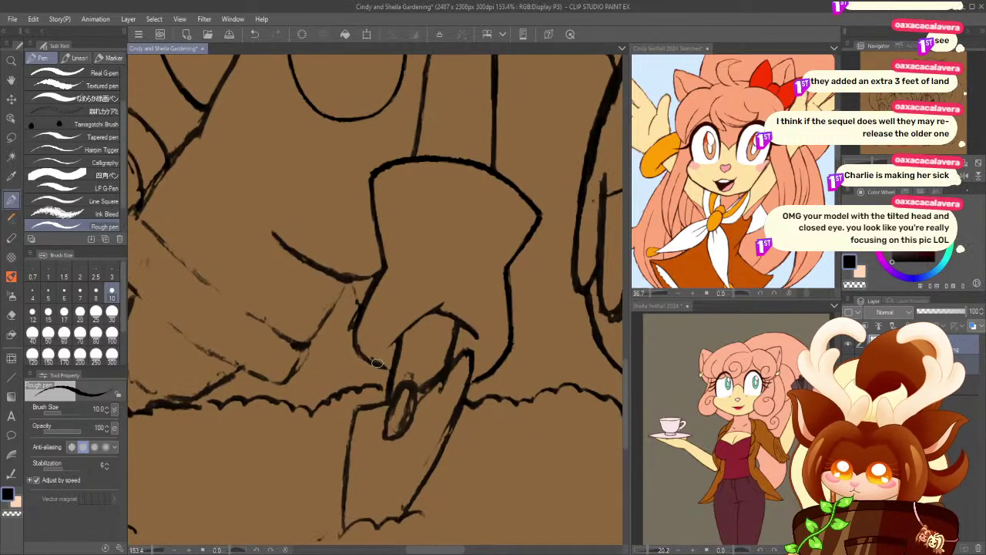
mouse_move(355, 340)
mouse_down()
mouse_move(386, 370)
mouse_move(377, 367)
mouse_up()
- Thin the overalls crease beside the lowered glove and clean the outlines of the held garden tool with the Hard eraser at size 15
key(e)
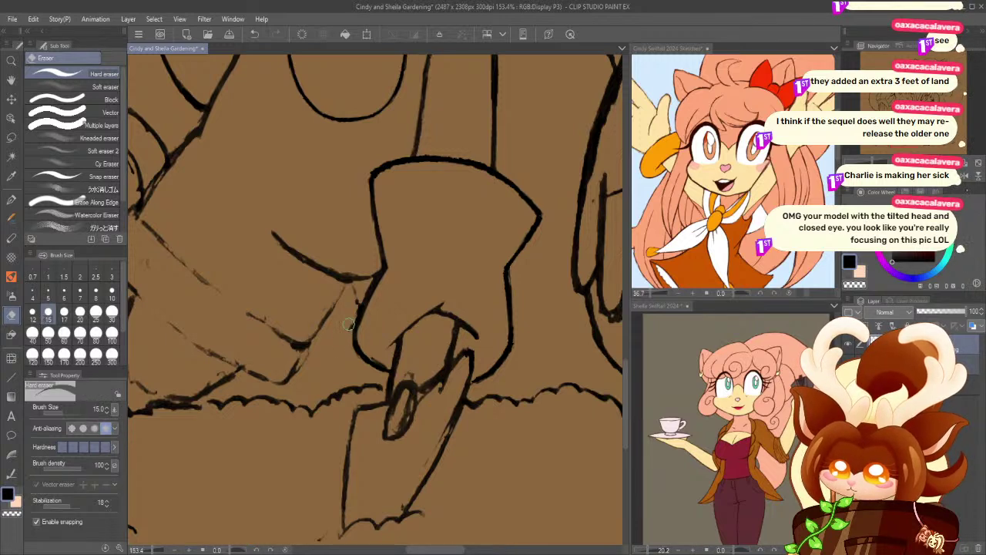
click(232, 35)
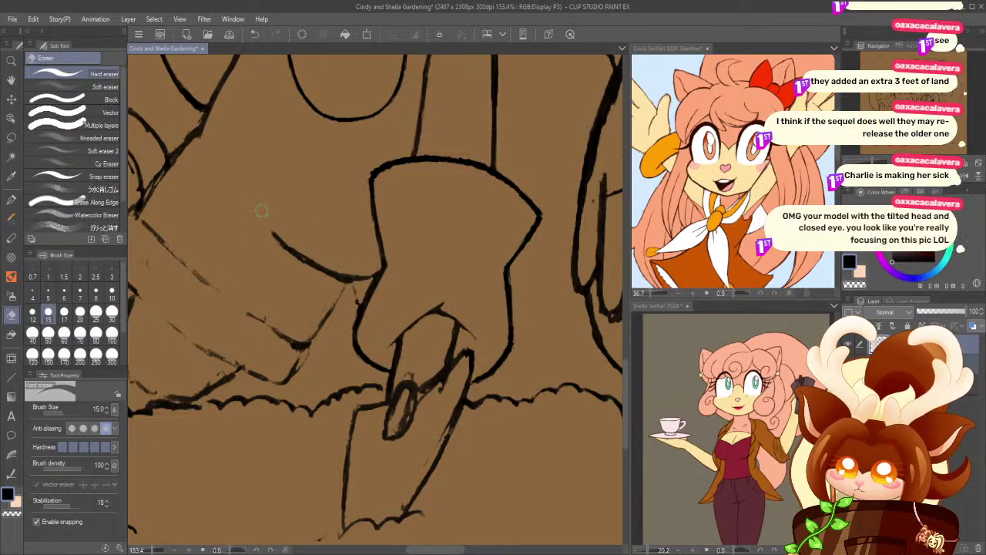
mouse_move(344, 269)
mouse_down()
mouse_move(257, 215)
mouse_move(292, 235)
mouse_move(262, 234)
mouse_move(313, 273)
mouse_move(287, 255)
mouse_up()
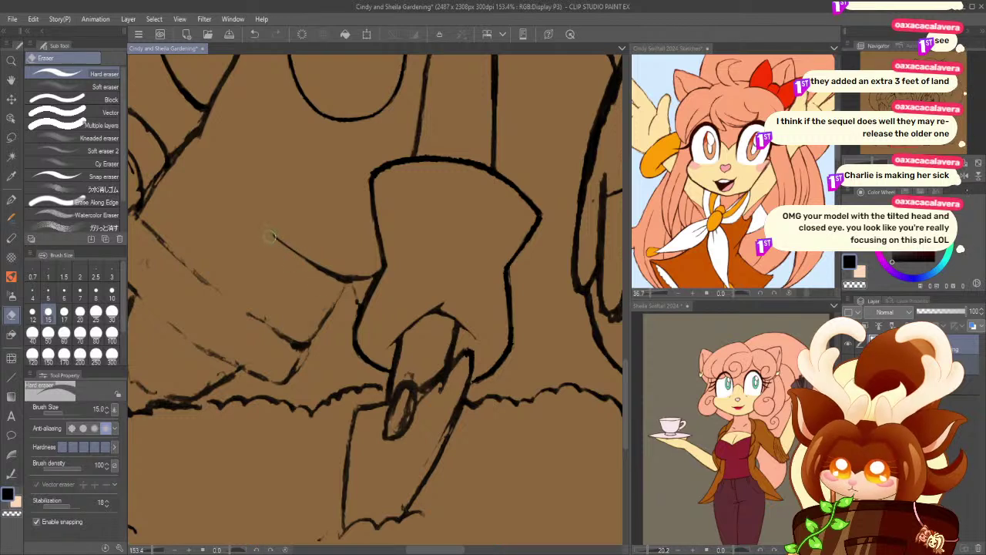
mouse_move(393, 401)
mouse_down()
mouse_move(404, 424)
mouse_move(404, 398)
mouse_move(400, 426)
mouse_up()
drag(460, 367, 425, 397)
mouse_move(456, 366)
mouse_down()
mouse_move(429, 396)
mouse_move(462, 367)
mouse_move(423, 397)
mouse_move(423, 409)
mouse_move(447, 382)
mouse_move(422, 430)
mouse_move(462, 366)
mouse_move(436, 440)
mouse_up()
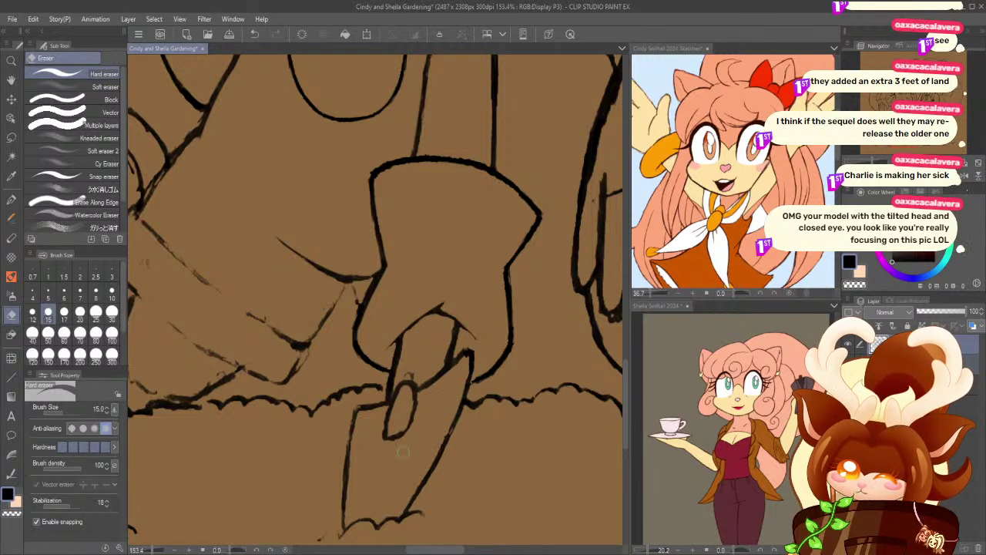
- Ink the garden tool blade's side edge with the Rough pen at size 10, and thin the small oval above it with the Hard eraser
key(p)
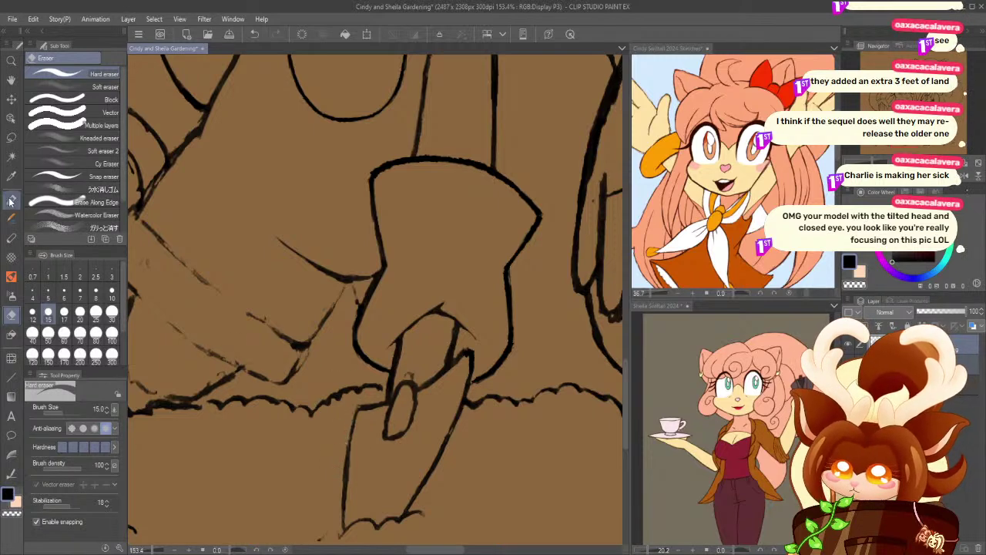
drag(356, 410, 346, 465)
key(ctrl+z)
drag(357, 409, 345, 464)
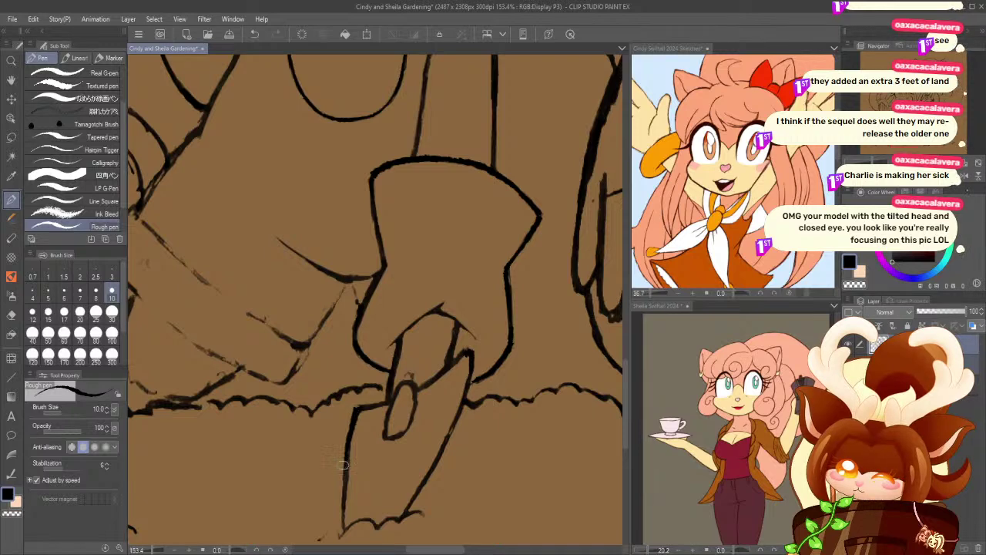
key(e)
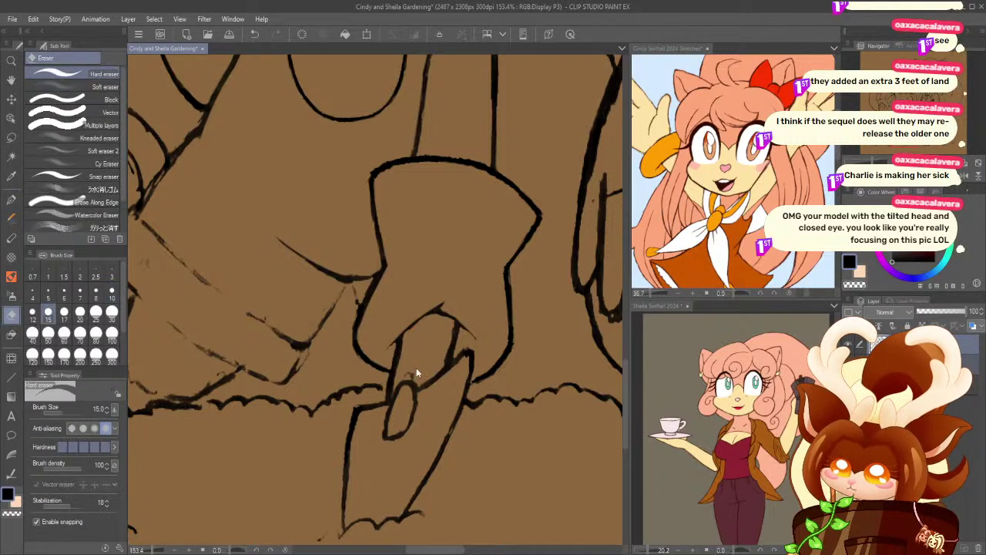
drag(388, 433, 401, 397)
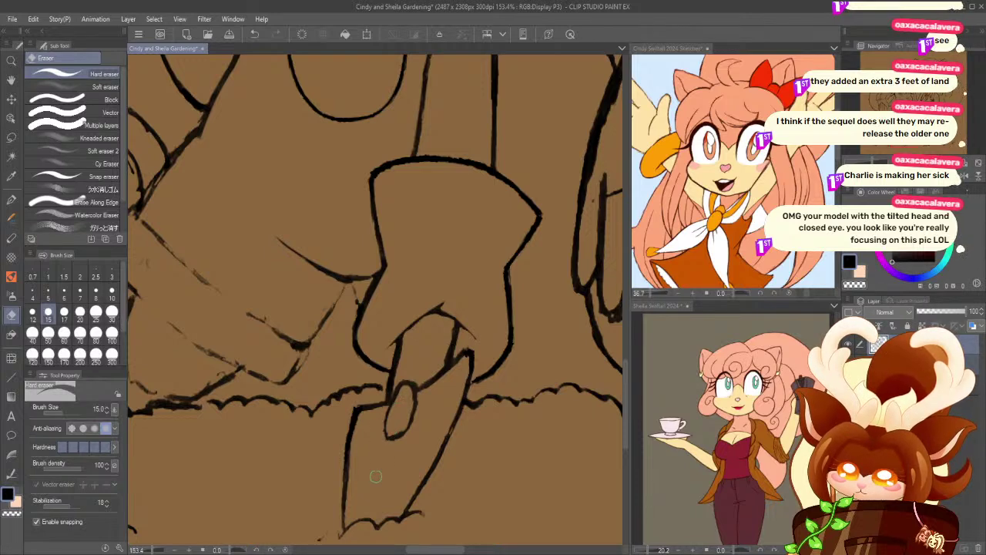
- Ink the jagged soil line at the garden tool's tip with the Rough pen at size 6 and tidy it with the Hard eraser
scroll(377, 474, down, 3)
key(p)
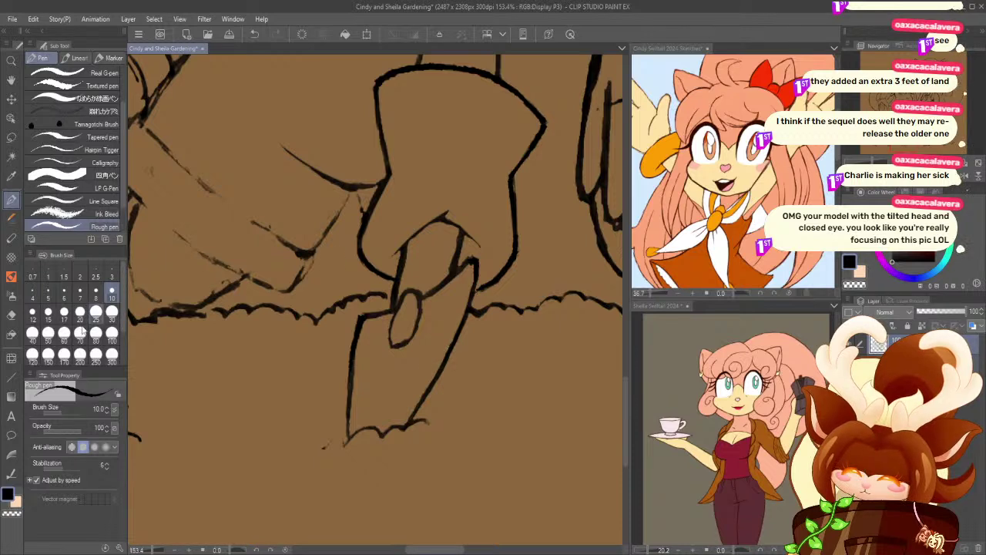
click(64, 296)
mouse_move(347, 441)
mouse_down()
mouse_move(322, 450)
mouse_move(381, 429)
mouse_up()
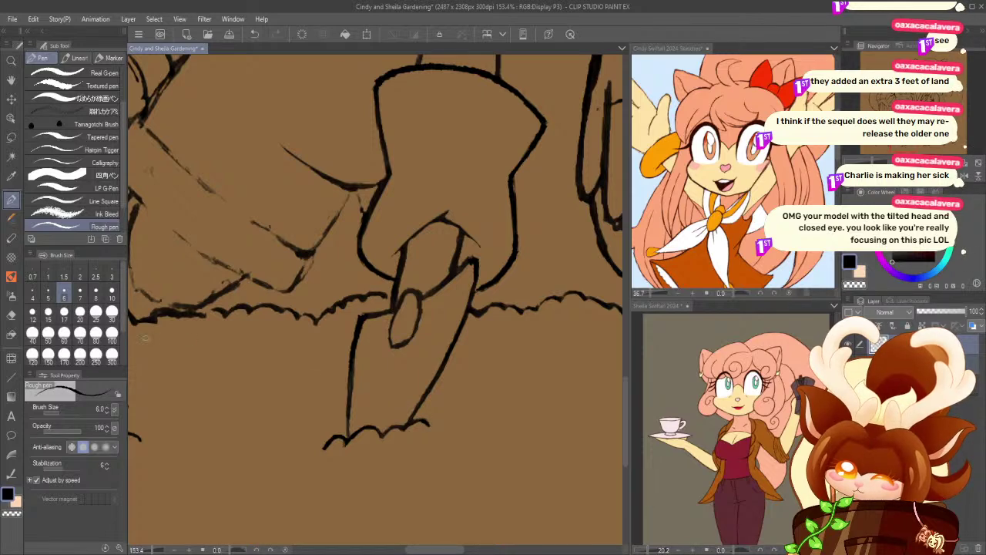
click(11, 315)
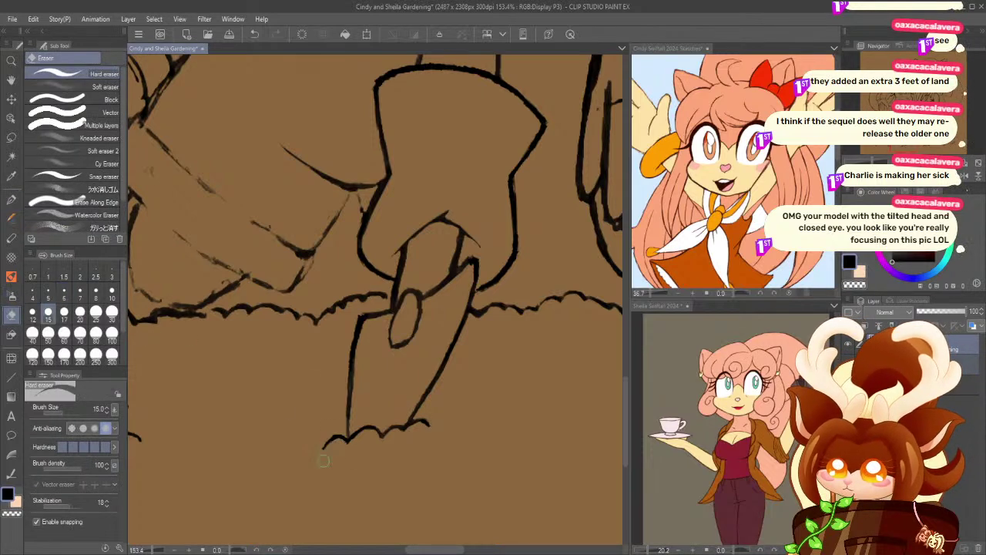
drag(222, 359, 276, 373)
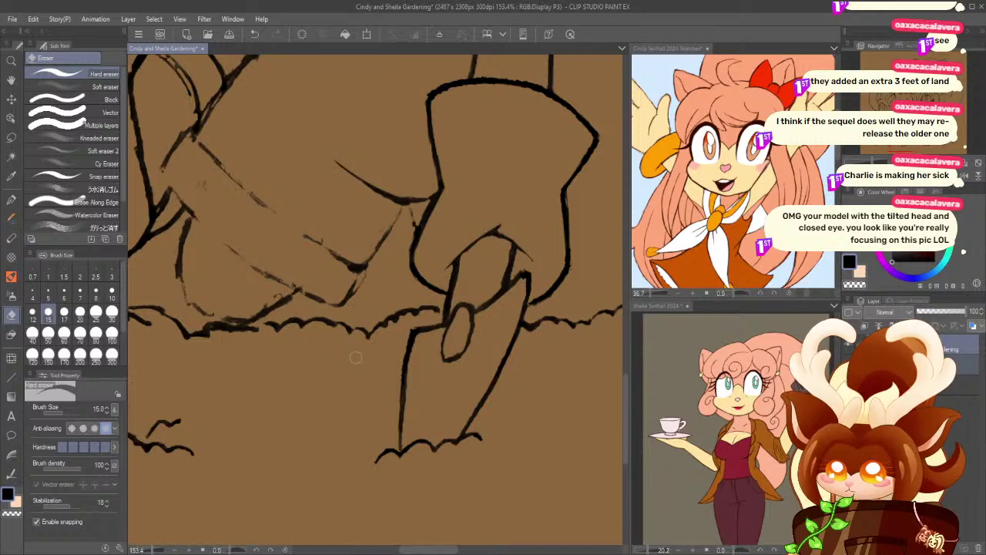
- Ink the short line joining the overalls crease to the lowered glove's side with the Rough pen at size 6
click(11, 201)
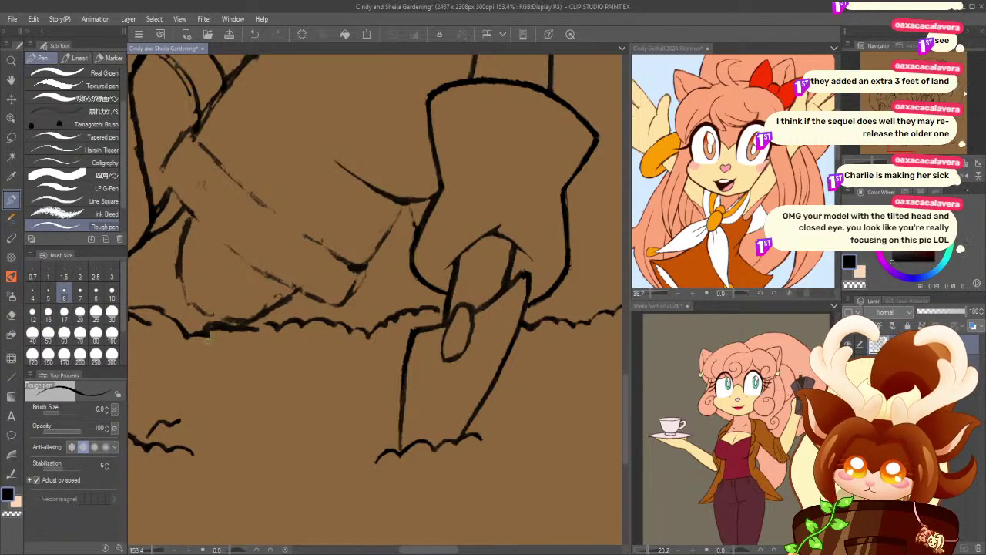
drag(241, 309, 273, 412)
mouse_move(437, 308)
mouse_down()
mouse_move(446, 332)
mouse_move(440, 301)
mouse_move(463, 298)
mouse_move(422, 298)
mouse_move(465, 299)
mouse_move(407, 292)
mouse_up()
- Clean up the rough overalls outline at the smaller girl's hip with the Hard eraser at size 15
click(12, 315)
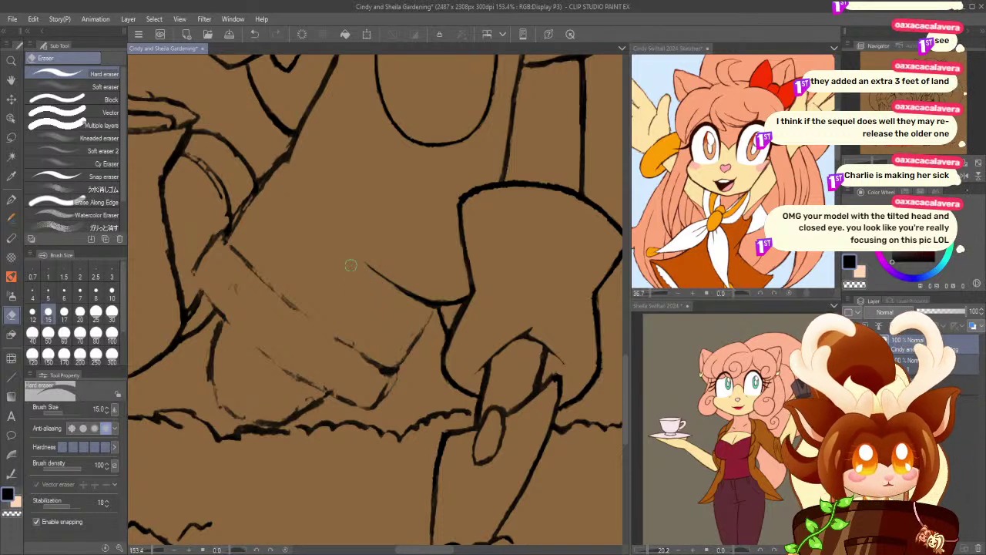
drag(365, 446, 306, 357)
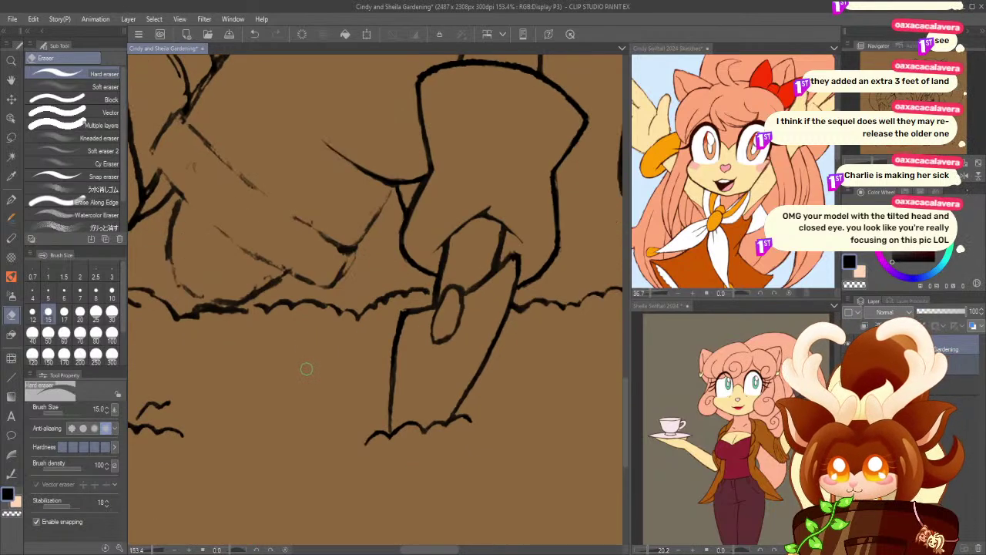
drag(277, 305, 333, 450)
mouse_move(242, 369)
mouse_down()
mouse_move(275, 348)
mouse_move(264, 377)
mouse_move(312, 420)
mouse_up()
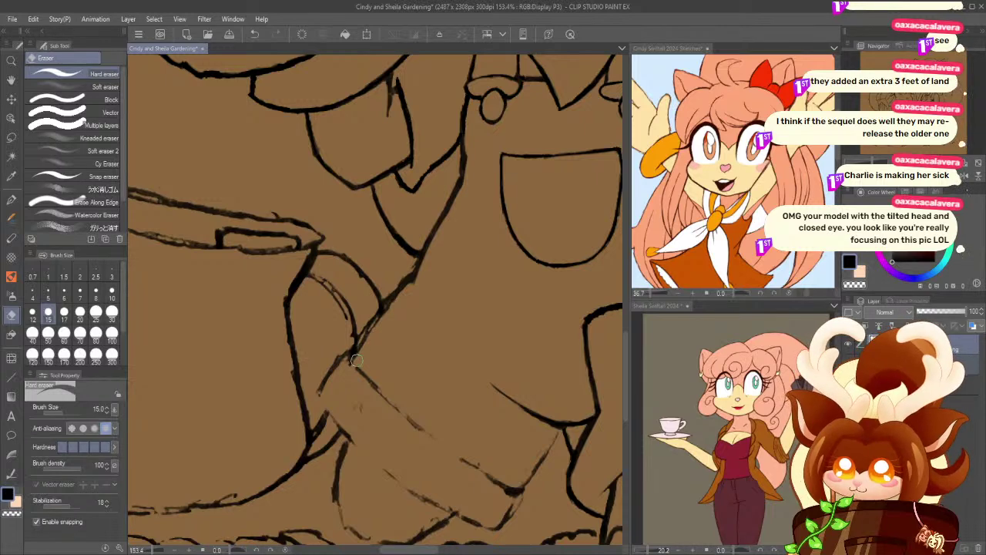
- Ink the overalls' hip outline, the trouser leg's hem line and the short edge up to the crease with the Rough pen at size 6
key(p)
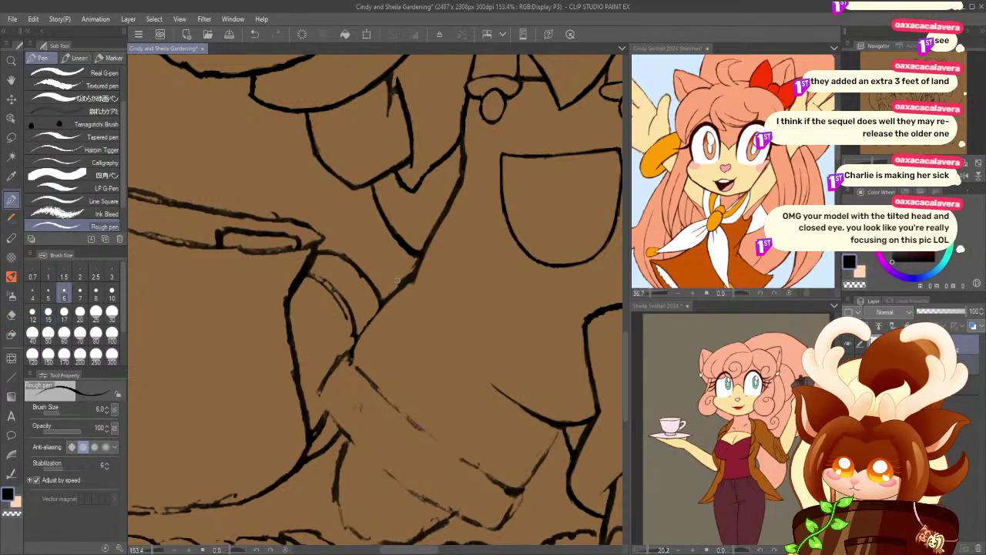
mouse_move(411, 280)
mouse_down()
mouse_move(347, 361)
mouse_move(368, 326)
mouse_move(350, 359)
mouse_move(353, 315)
mouse_move(249, 370)
mouse_move(318, 398)
mouse_move(270, 355)
mouse_move(408, 459)
mouse_move(313, 398)
mouse_up()
key(e)
key(p)
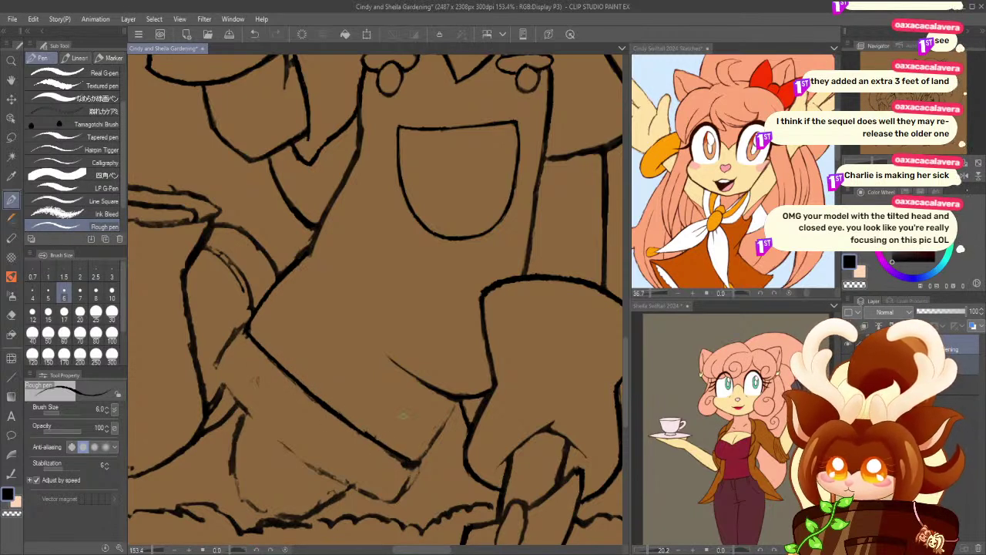
drag(459, 402, 414, 461)
drag(455, 409, 417, 463)
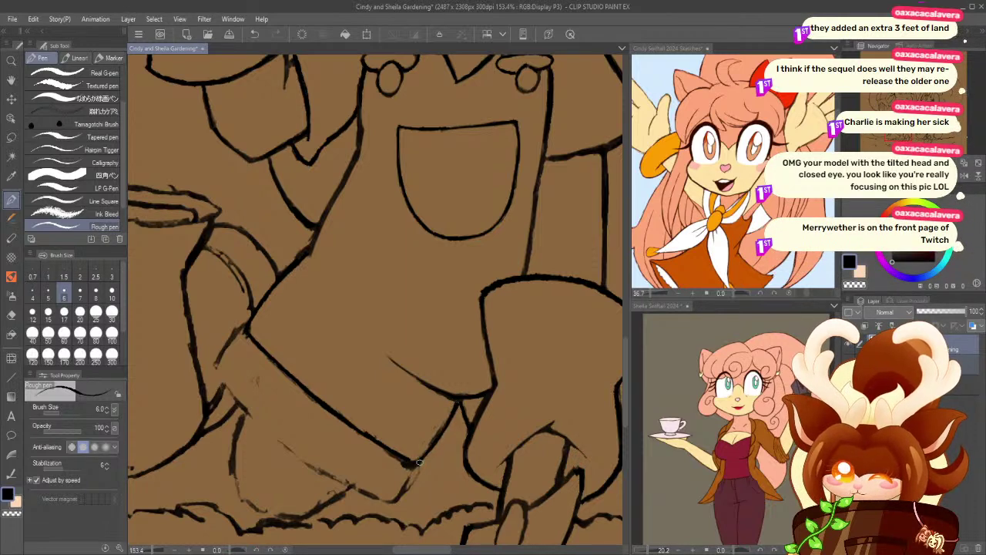
- Thin the trouser leg's hem line and erase the stray marks around its cuff with the Hard eraser at size 15
click(12, 314)
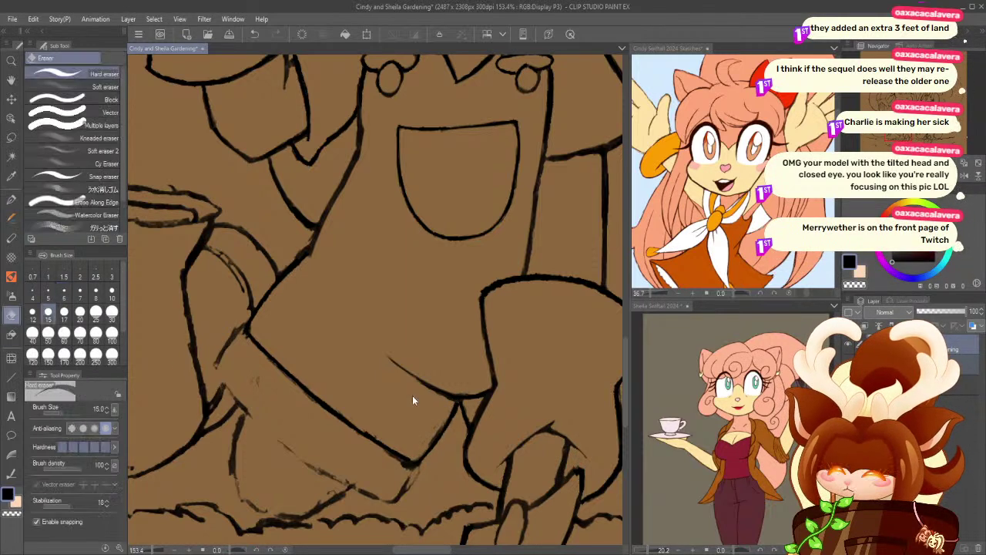
mouse_move(448, 410)
mouse_down()
mouse_move(414, 451)
mouse_move(363, 426)
mouse_up()
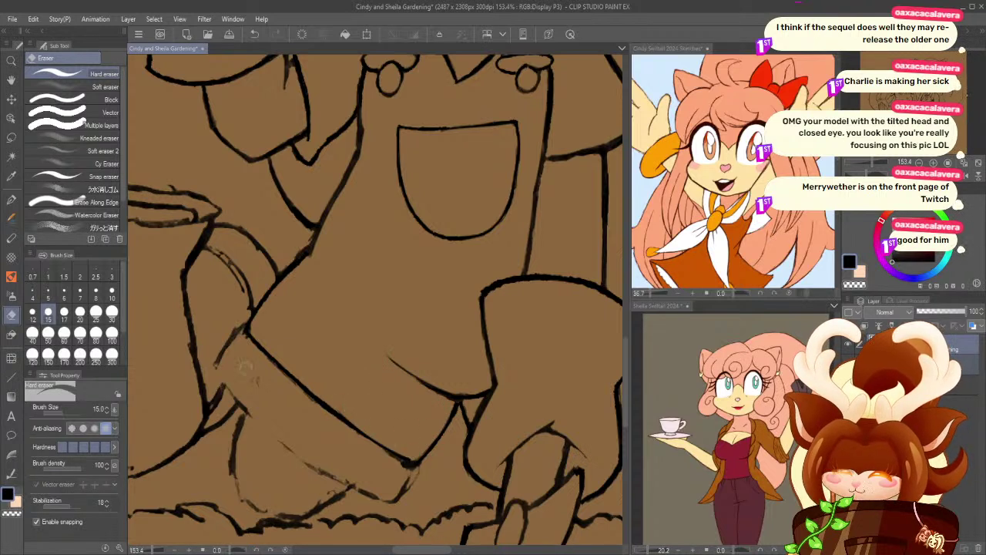
mouse_move(384, 459)
mouse_down()
mouse_move(412, 471)
mouse_move(380, 488)
mouse_move(409, 468)
mouse_move(395, 489)
mouse_move(404, 479)
mouse_move(387, 482)
mouse_move(414, 467)
mouse_move(355, 439)
mouse_up()
drag(401, 462, 311, 406)
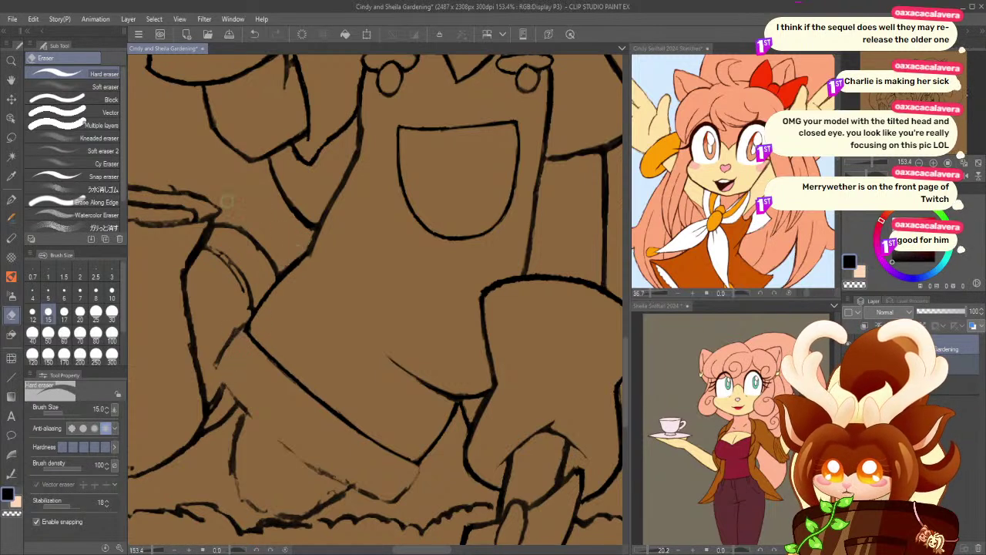
drag(208, 367, 225, 281)
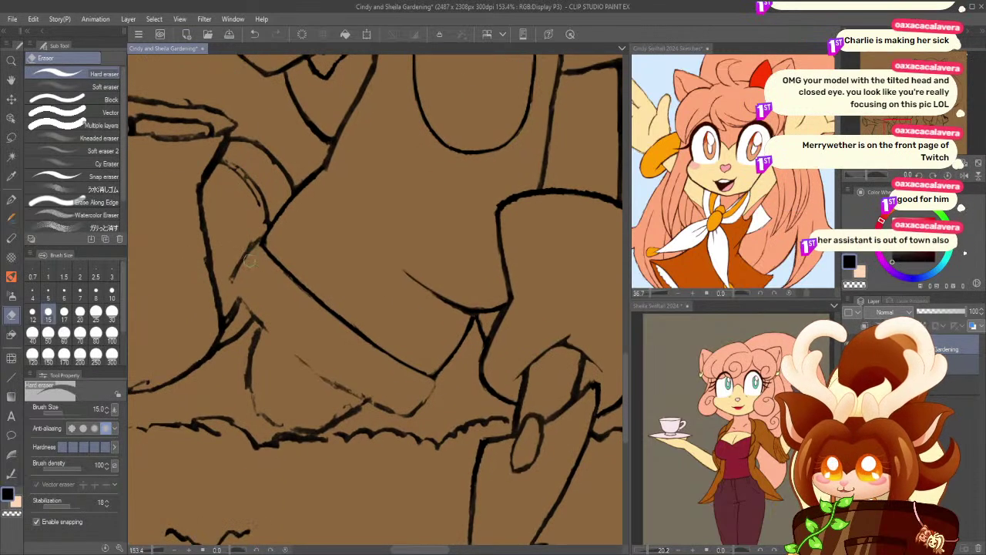
- Ink the folded trouser cuff's ends and lower edge with the Rough pen at size 10
key(p)
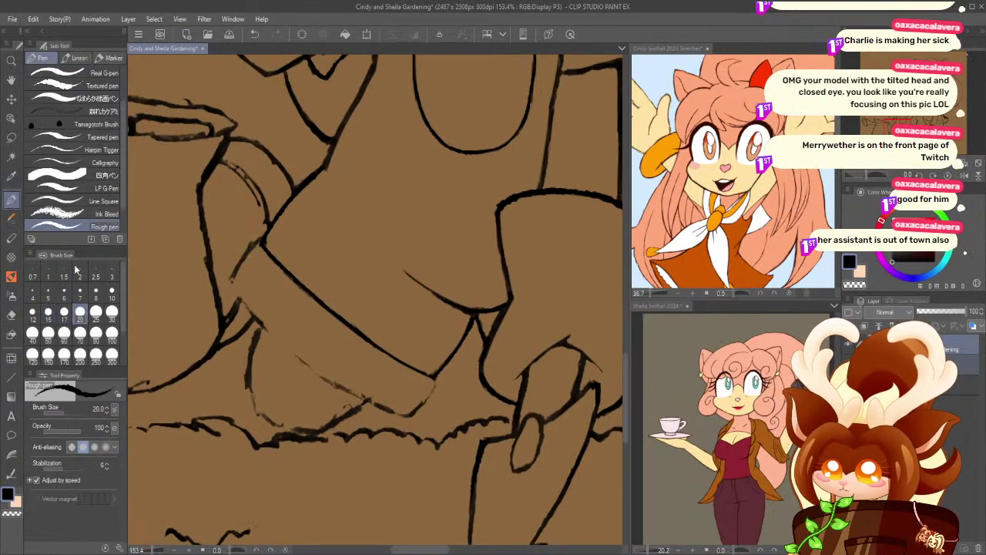
click(32, 313)
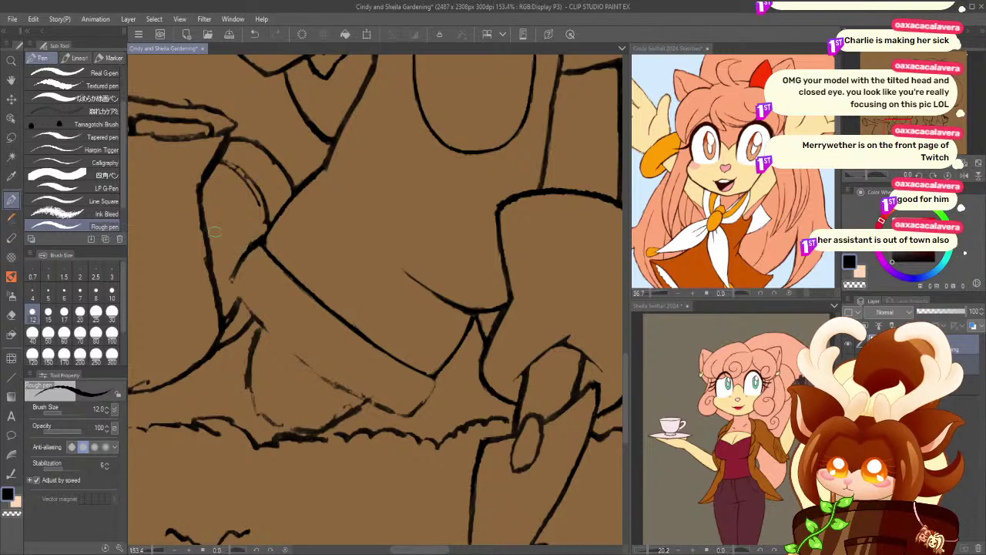
click(111, 298)
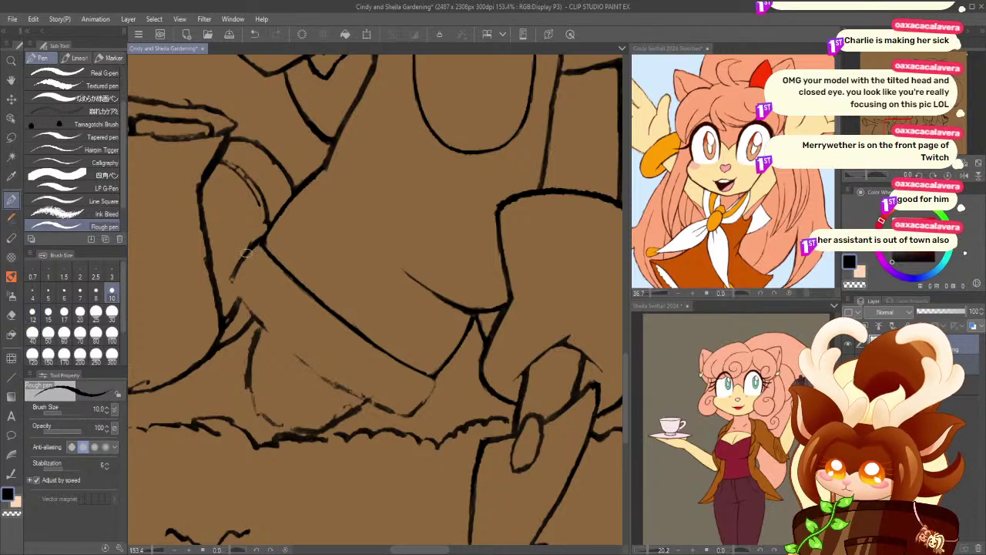
mouse_move(247, 252)
mouse_down()
mouse_move(231, 282)
mouse_move(245, 308)
mouse_move(332, 383)
mouse_move(399, 414)
mouse_move(435, 385)
mouse_move(324, 301)
mouse_up()
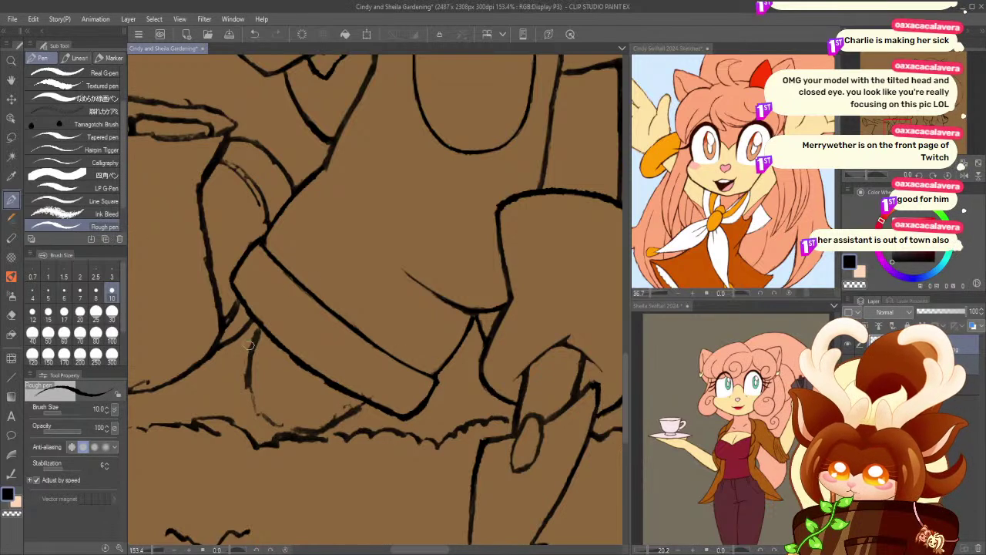
- Erase the sketch marks below the trouser cuff, ink the rounded leg outline there with the Rough pen at size 10, and tidy it
click(11, 314)
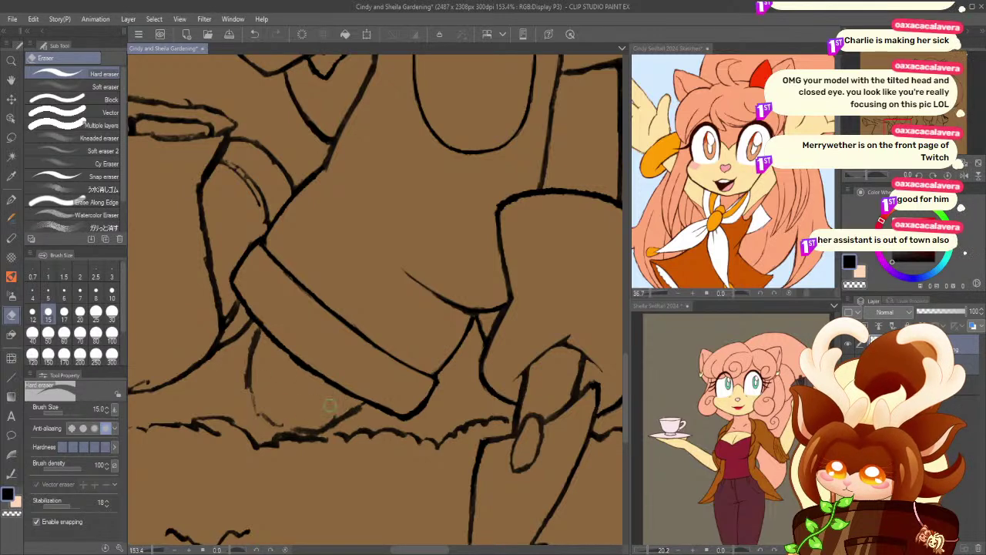
key(p)
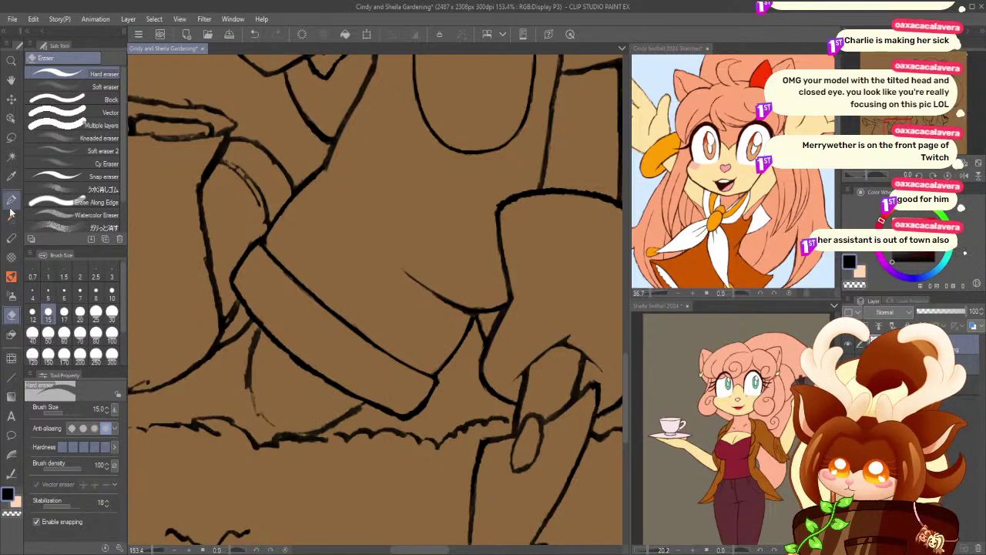
mouse_move(261, 325)
mouse_down()
mouse_move(249, 380)
mouse_move(268, 422)
mouse_move(301, 432)
mouse_move(368, 403)
mouse_up()
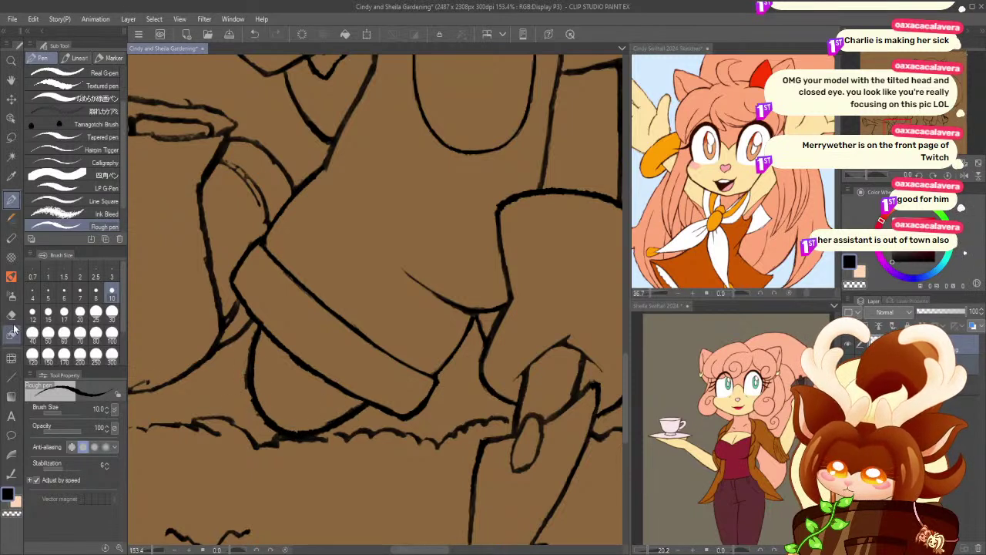
click(11, 315)
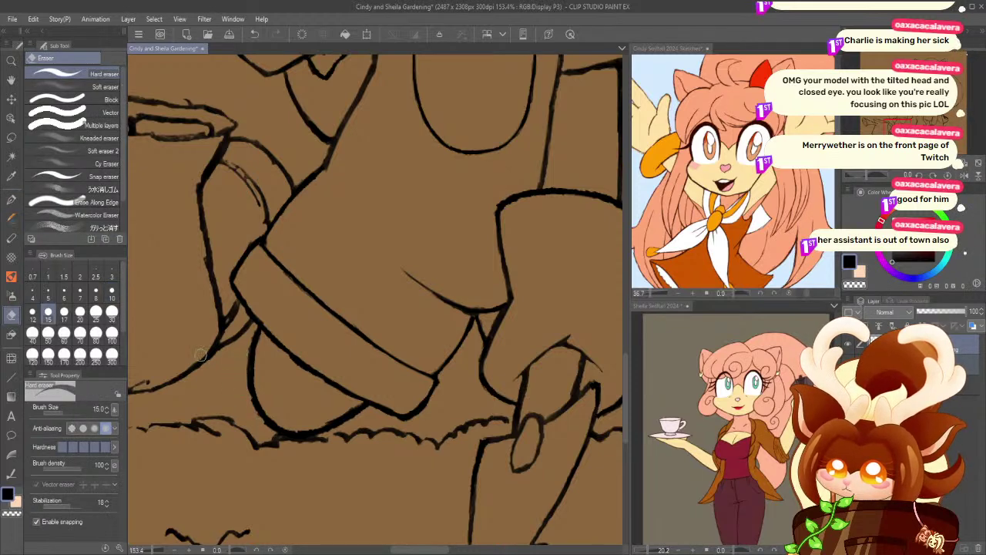
click(11, 60)
alt+click(239, 284)
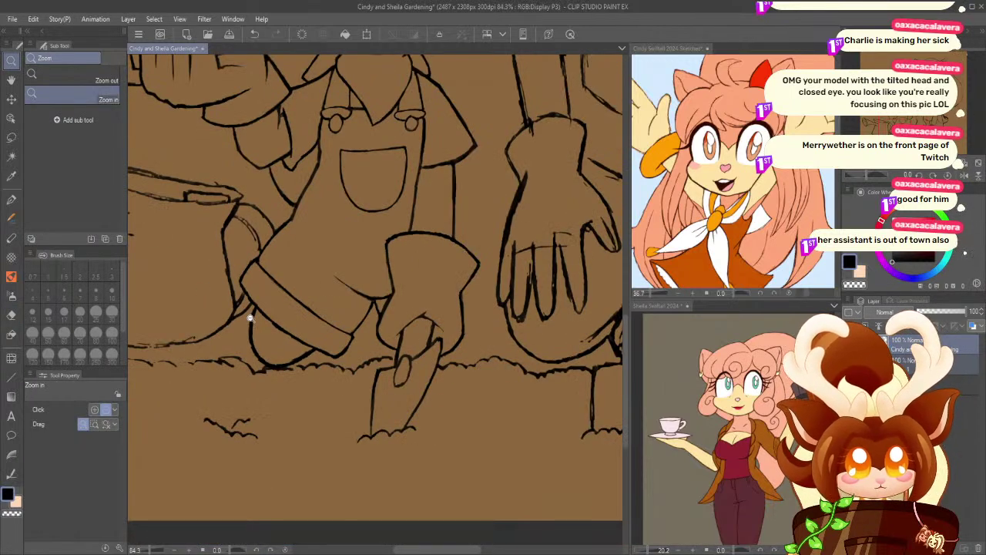
- Ink the second trouser cuff and the curved leg outline behind the planting glove with the Rough pen at size 10, and save the drawing
key(p)
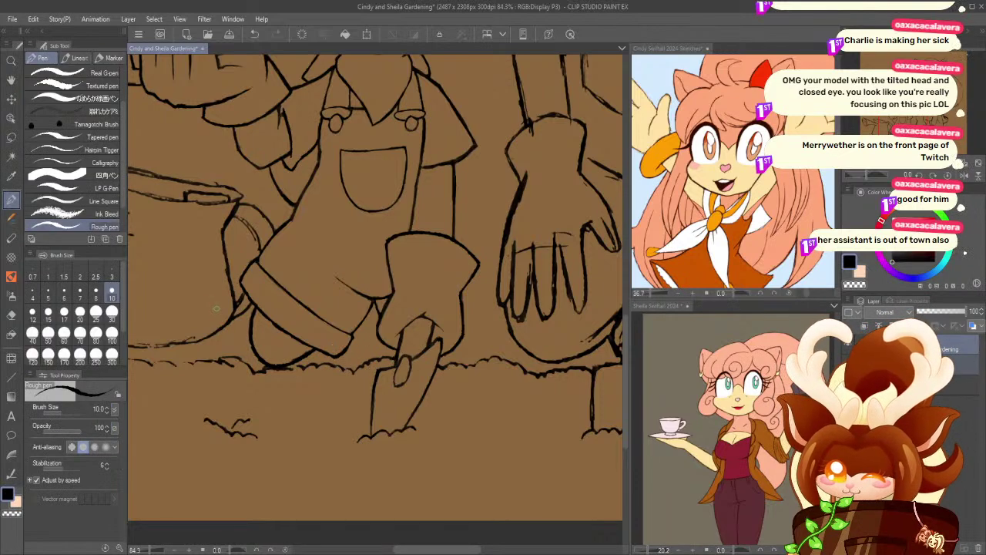
scroll(225, 314, up, 3)
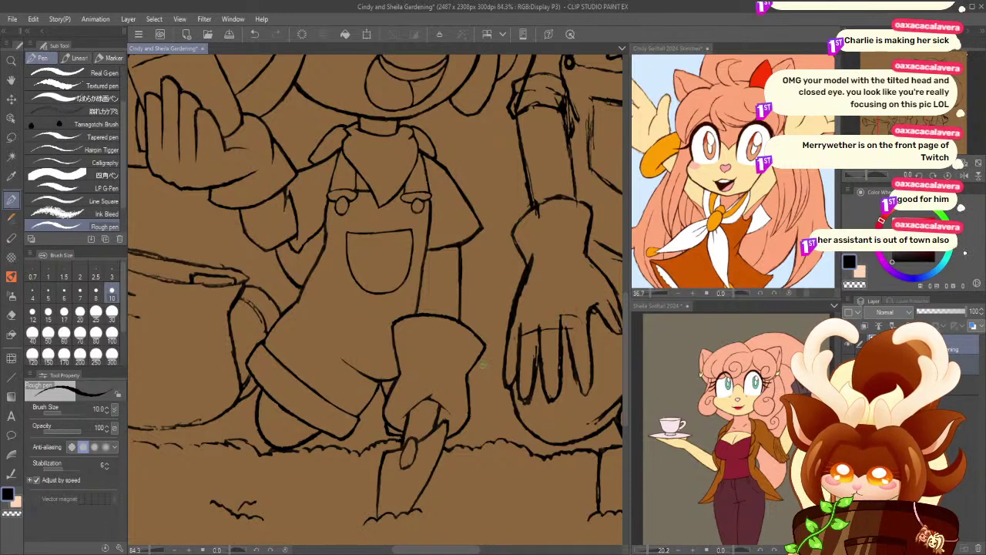
mouse_move(474, 364)
mouse_down()
mouse_move(485, 382)
mouse_move(466, 400)
mouse_move(498, 392)
mouse_move(452, 441)
mouse_up()
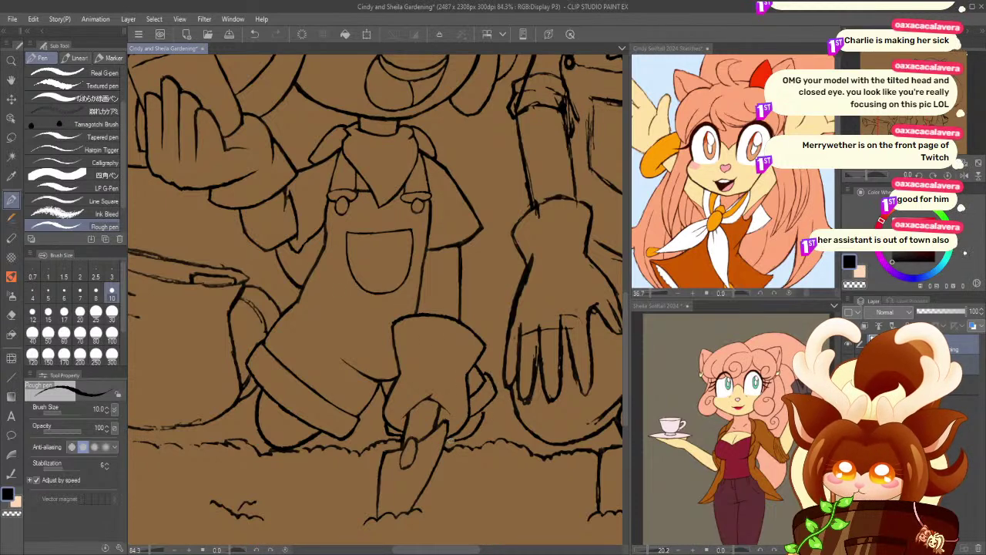
key(ctrl+z)
mouse_move(486, 407)
mouse_down()
mouse_move(481, 422)
mouse_move(444, 444)
mouse_up()
key(ctrl+z)
drag(486, 407, 445, 442)
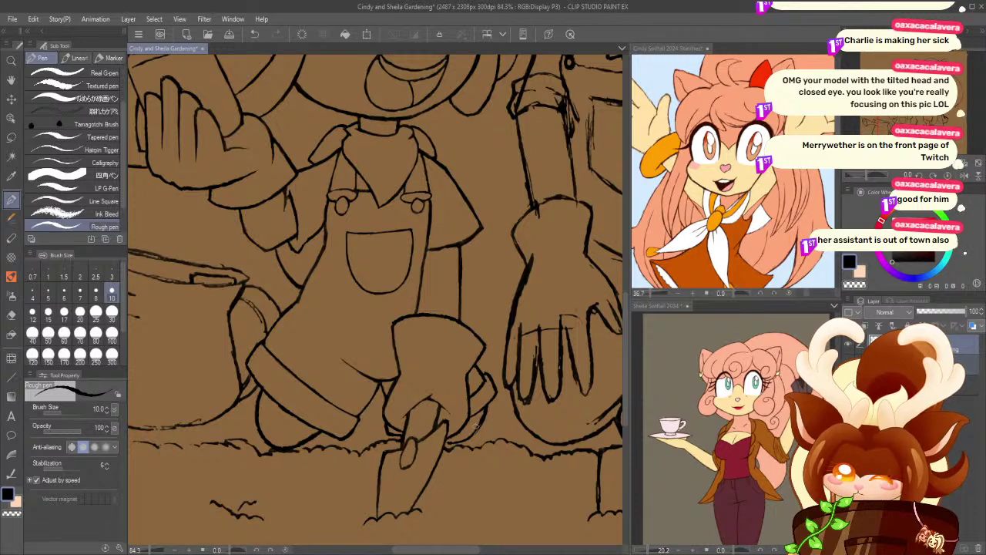
drag(481, 421, 462, 442)
key(ctrl+z)
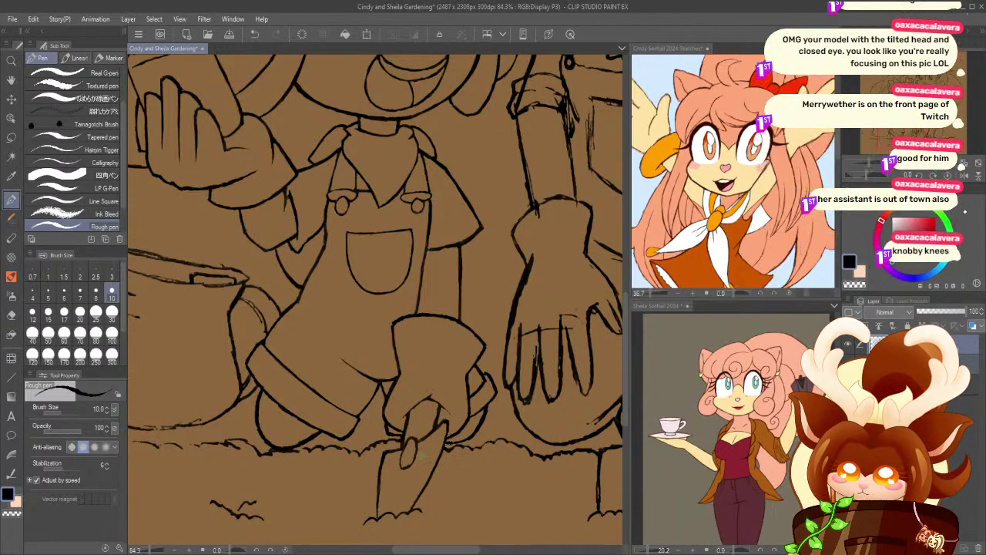
click(980, 163)
click(229, 34)
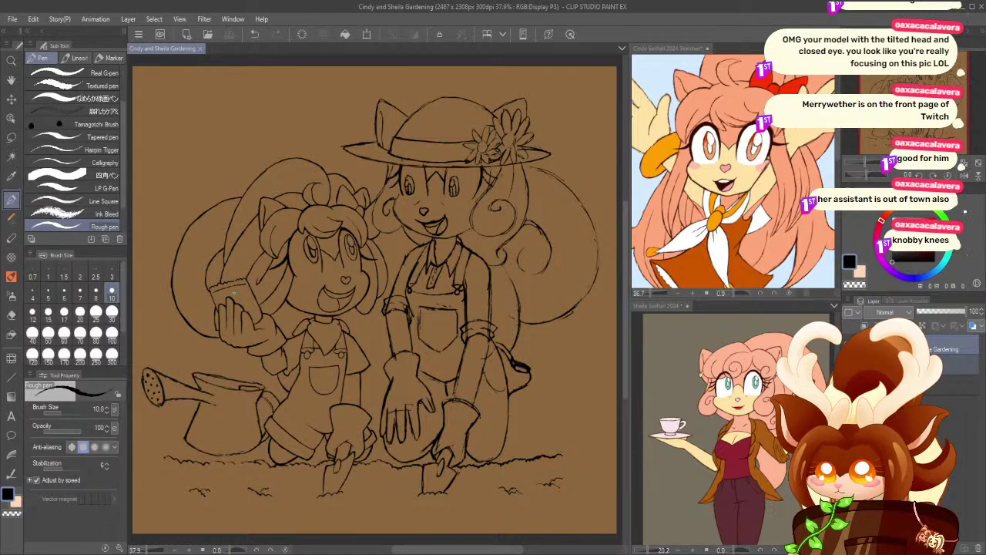
- Thin and clean the watering can's sprinkler head, spout and body outlines with the Hard eraser at size 15
click(12, 60)
drag(202, 447, 305, 423)
drag(188, 272, 202, 267)
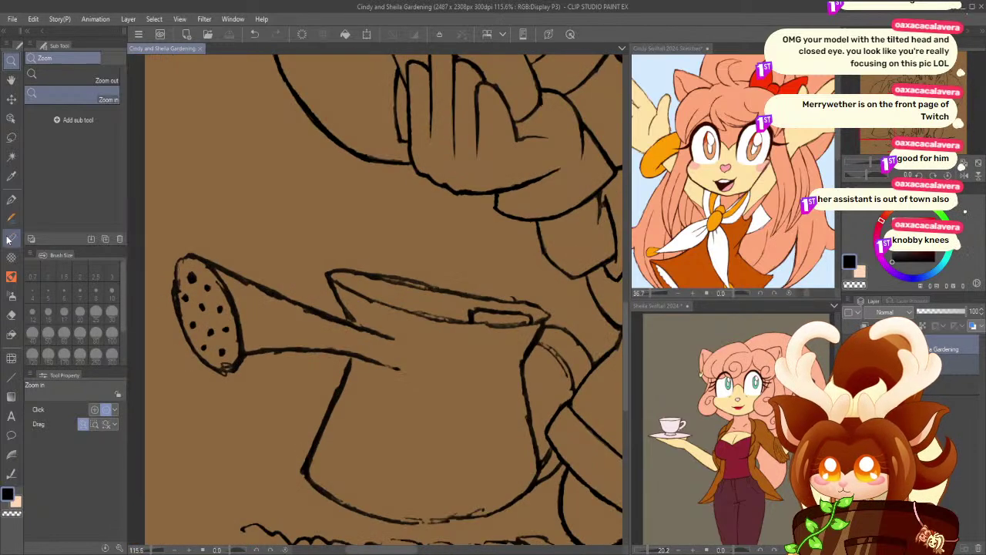
click(11, 313)
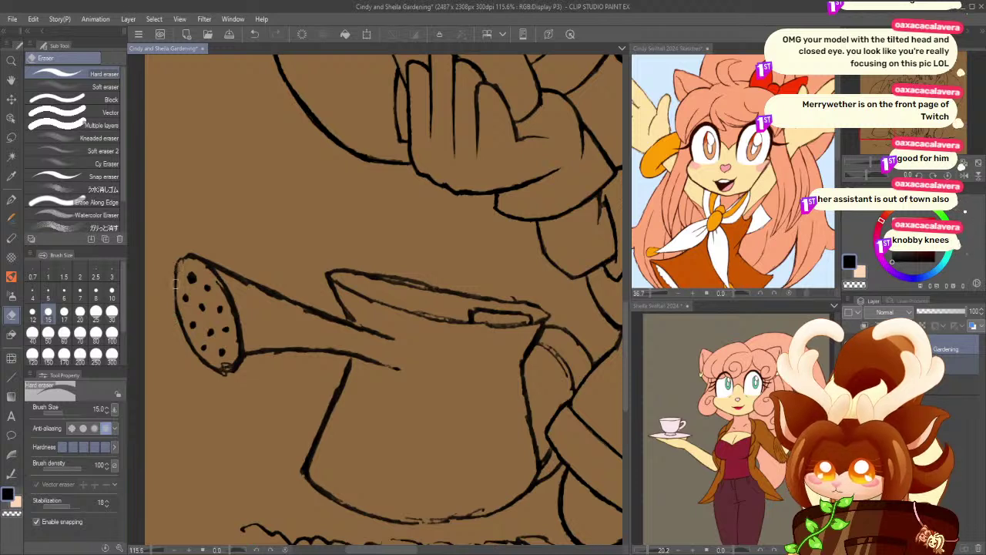
drag(222, 362, 221, 371)
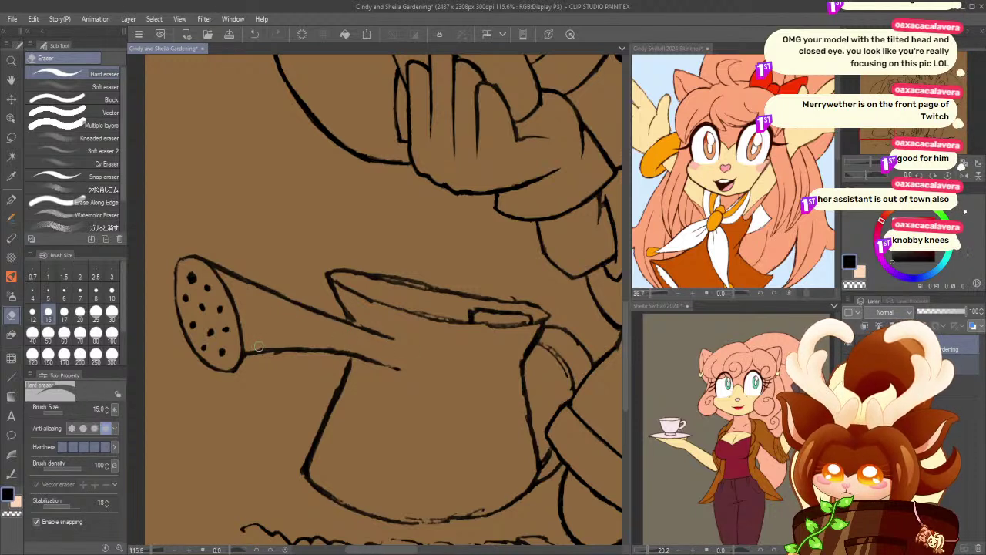
mouse_move(358, 350)
mouse_down()
mouse_move(393, 366)
mouse_move(351, 336)
mouse_move(411, 346)
mouse_move(315, 322)
mouse_up()
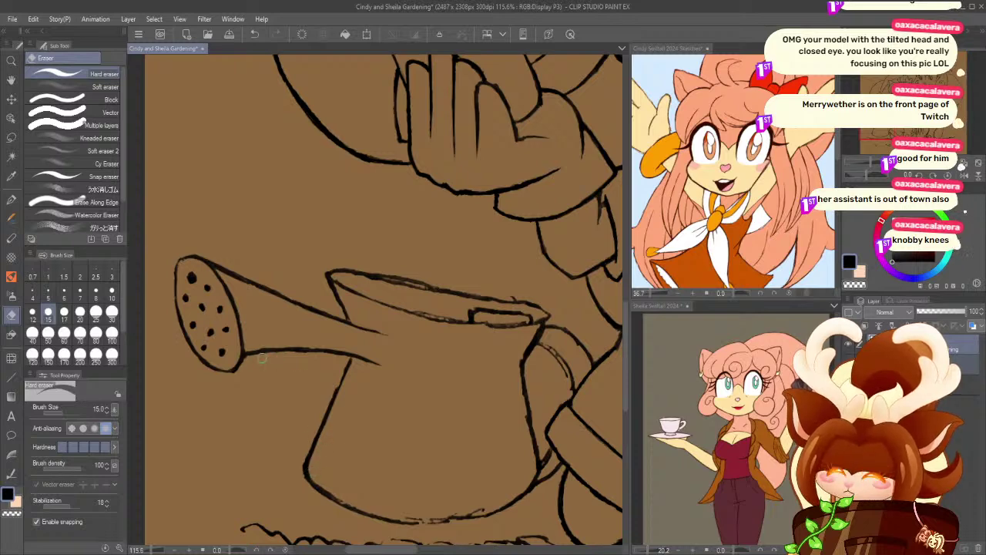
drag(333, 404, 288, 396)
drag(409, 505, 447, 501)
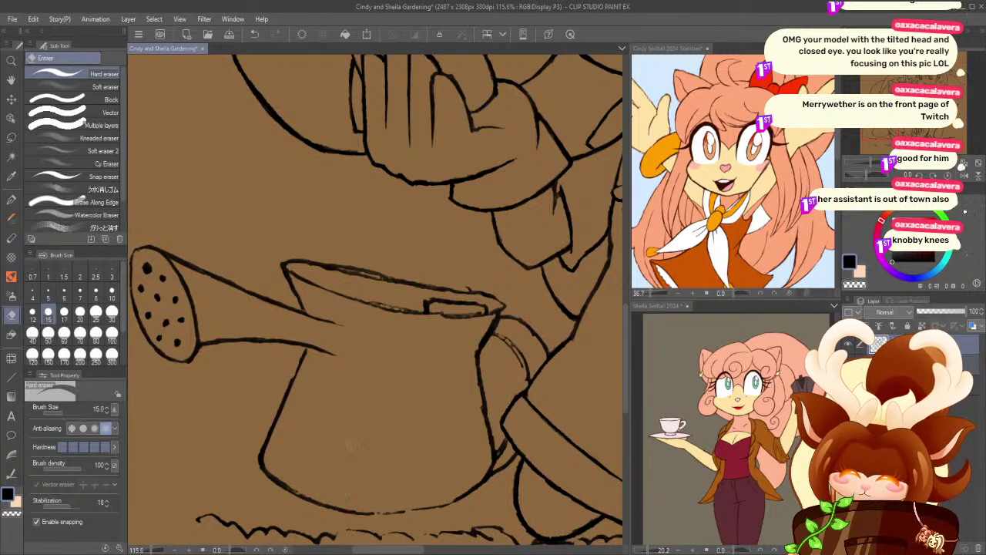
- Erase the rough sketch lines along the watering can's rim with the Hard eraser at size 15
mouse_move(297, 268)
mouse_down()
mouse_move(392, 286)
mouse_move(342, 277)
mouse_move(401, 276)
mouse_move(339, 274)
mouse_move(456, 295)
mouse_move(375, 282)
mouse_up()
mouse_move(435, 285)
mouse_down()
mouse_move(474, 288)
mouse_move(478, 300)
mouse_move(435, 289)
mouse_up()
mouse_move(375, 284)
mouse_down()
mouse_move(402, 306)
mouse_move(339, 287)
mouse_move(449, 313)
mouse_move(437, 313)
mouse_move(482, 311)
mouse_move(440, 317)
mouse_move(406, 305)
mouse_move(451, 316)
mouse_up()
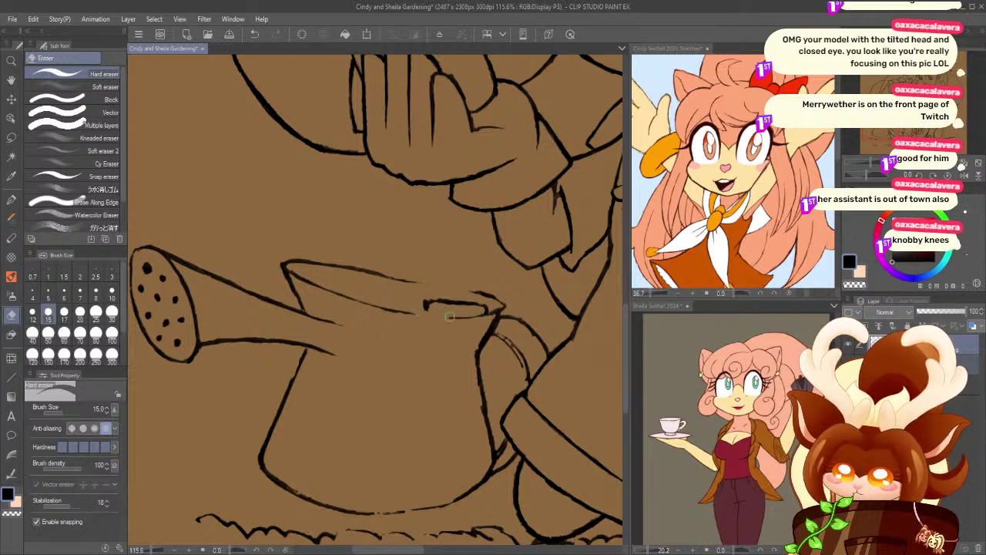
- Ink the lower edge of the watering can's rim with the Rough pen at size 10
click(10, 199)
mouse_move(287, 273)
mouse_down()
mouse_move(384, 313)
mouse_move(470, 321)
mouse_move(411, 306)
mouse_move(478, 319)
mouse_move(503, 307)
mouse_move(436, 319)
mouse_move(417, 316)
mouse_move(459, 317)
mouse_move(380, 306)
mouse_move(479, 314)
mouse_move(375, 307)
mouse_up()
key(ctrl+z)
key(ctrl+z)
drag(436, 317, 331, 291)
key(ctrl+z)
drag(383, 311, 314, 285)
- Ink the upper edge of the watering can's rim and its rounded end near the handle with the Rough pen at size 10
drag(484, 294, 367, 274)
key(ctrl+z)
drag(482, 295, 370, 275)
key(ctrl+z)
drag(483, 295, 368, 274)
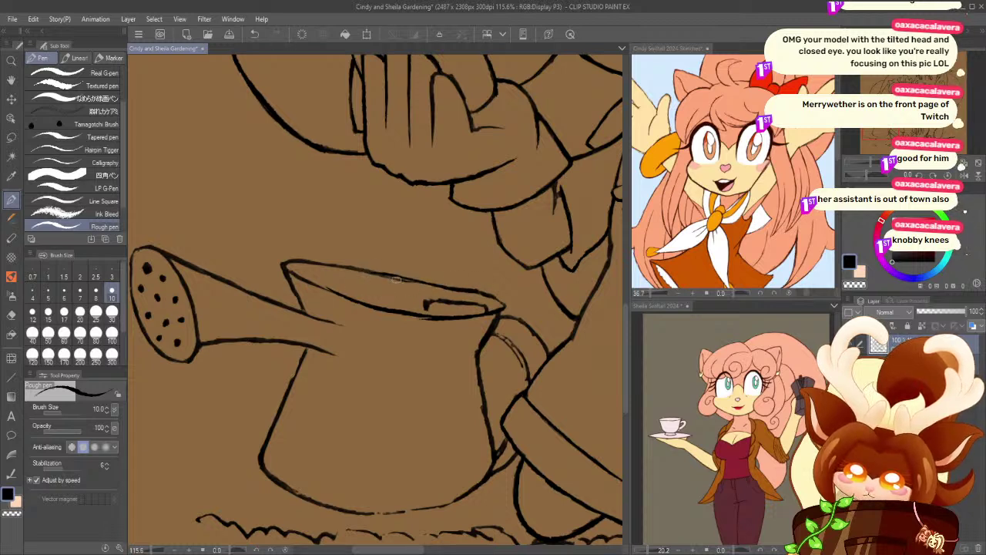
key(ctrl+z)
drag(490, 296, 377, 274)
drag(479, 292, 367, 271)
drag(484, 293, 502, 312)
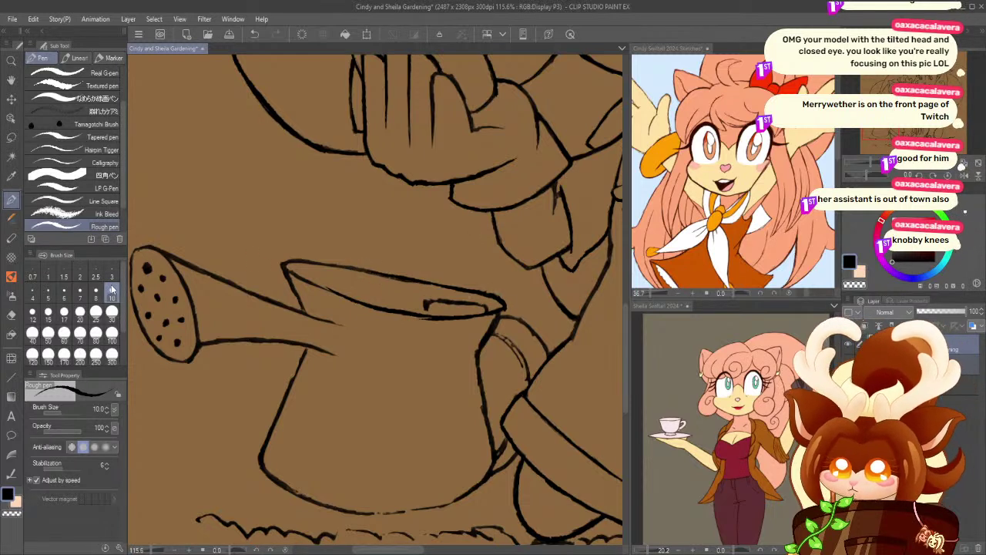
- Ink the spout-side end of the rim's lower edge with the Rough pen at size 10
drag(290, 273, 359, 303)
key(ctrl+z)
drag(285, 267, 356, 299)
key(ctrl+z)
drag(287, 267, 332, 292)
- Close the open end of the small rectangle on the can's rim with the Rough pen and tidy the can's sides with the Hard eraser
key(e)
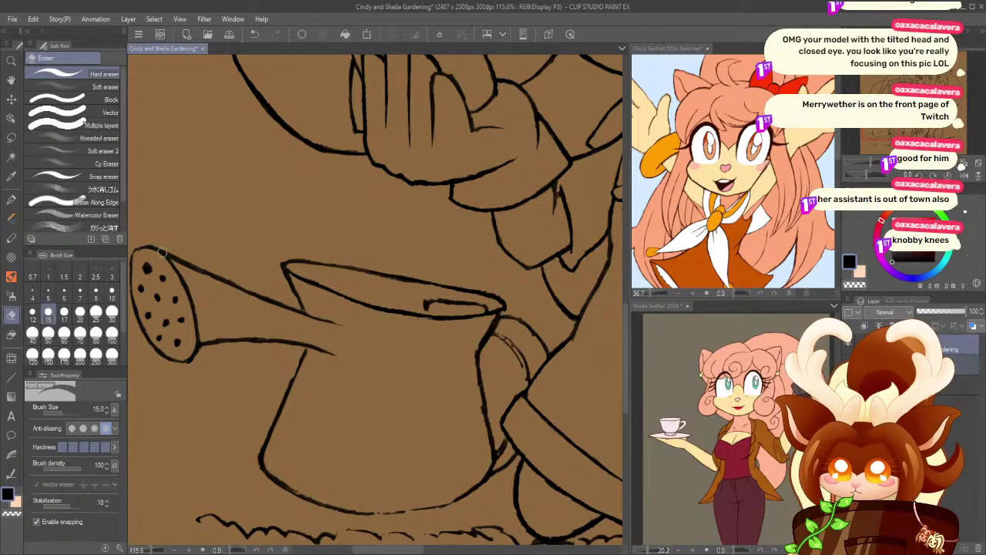
key(p)
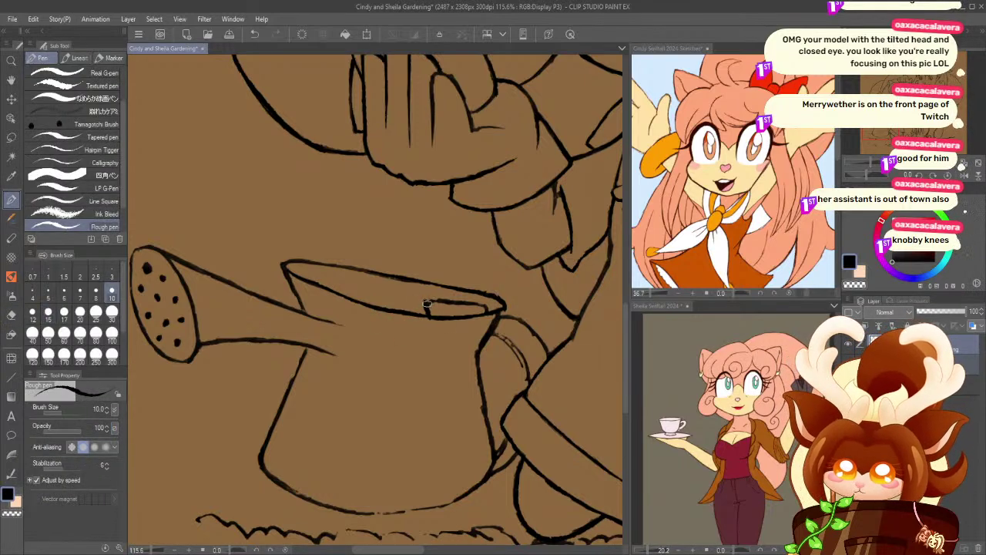
drag(426, 305, 426, 316)
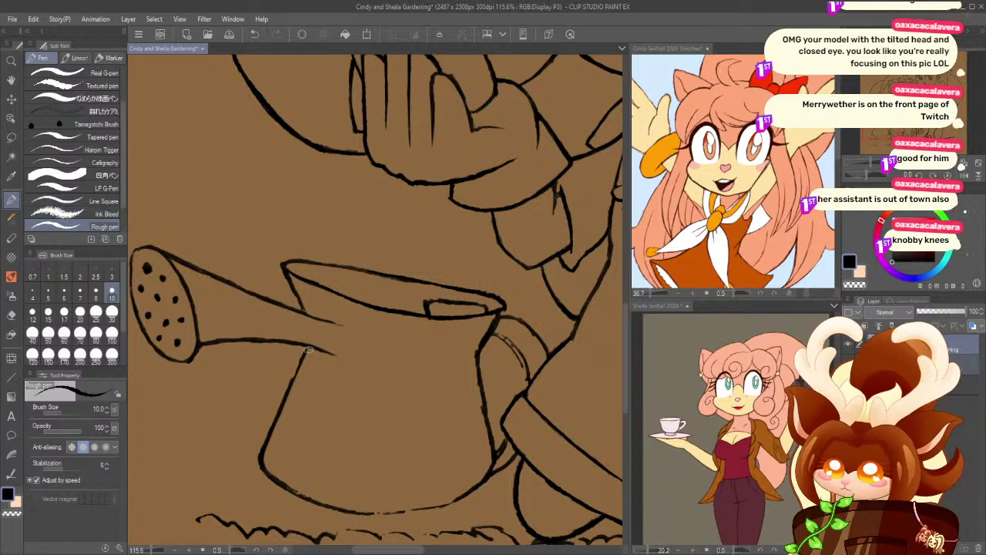
key(e)
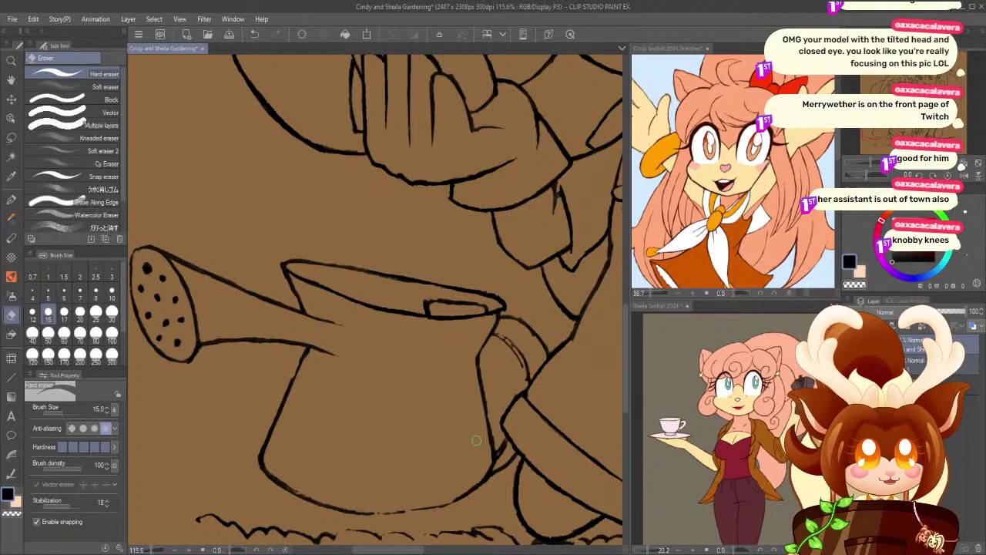
- Ink the inner curve of the watering can's handle with the Rough pen at size 7 and erase the doubled sketch line inside it
click(12, 63)
drag(563, 370, 608, 353)
click(11, 200)
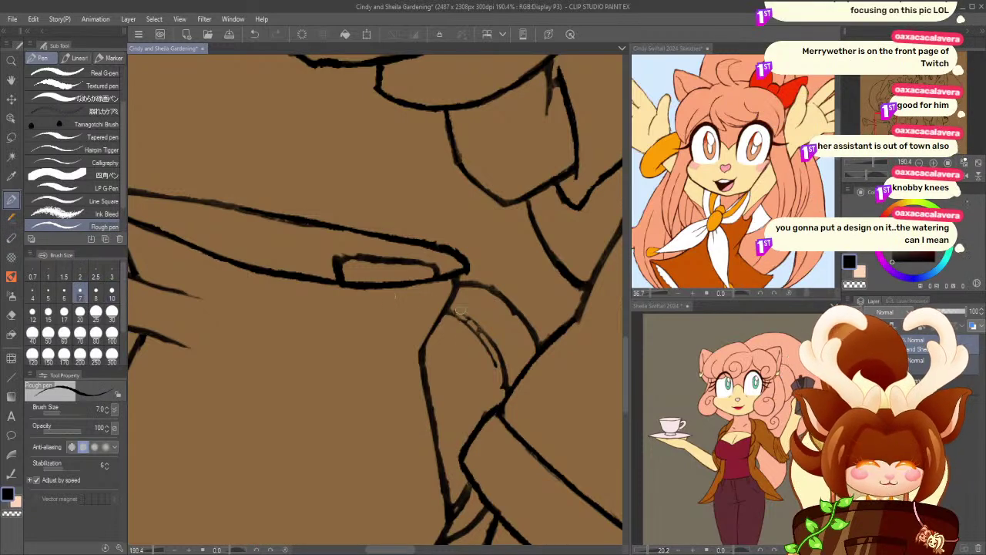
mouse_move(445, 306)
mouse_down()
mouse_move(497, 357)
mouse_move(502, 385)
mouse_up()
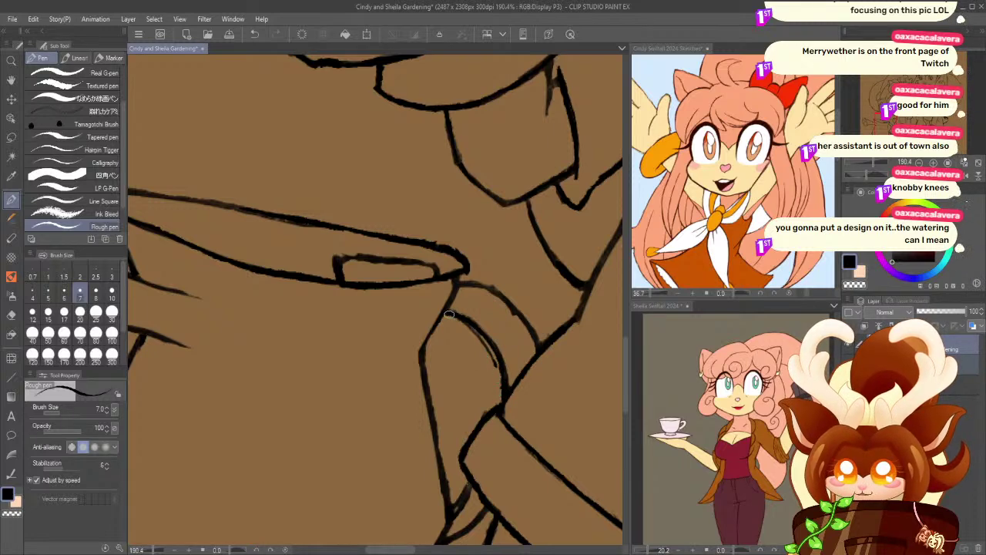
key(e)
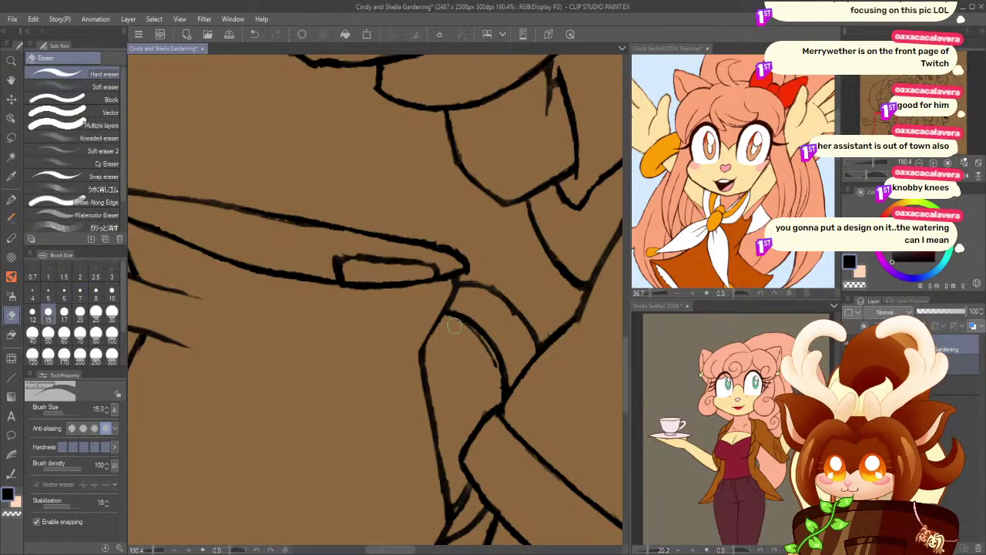
drag(458, 326, 489, 374)
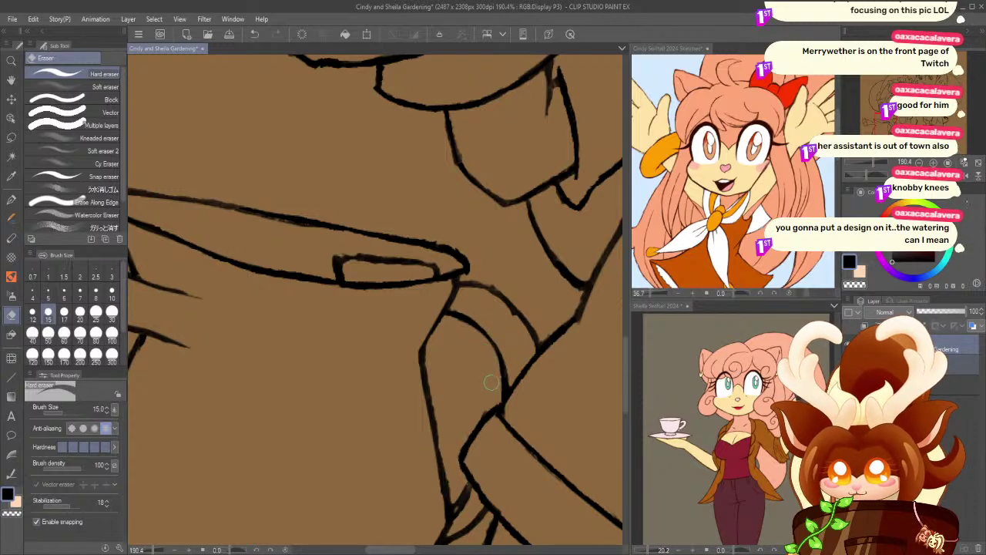
- Ink the watering can's curved bottom edge across the gaps with the Rough pen at size 7
drag(323, 163, 358, 444)
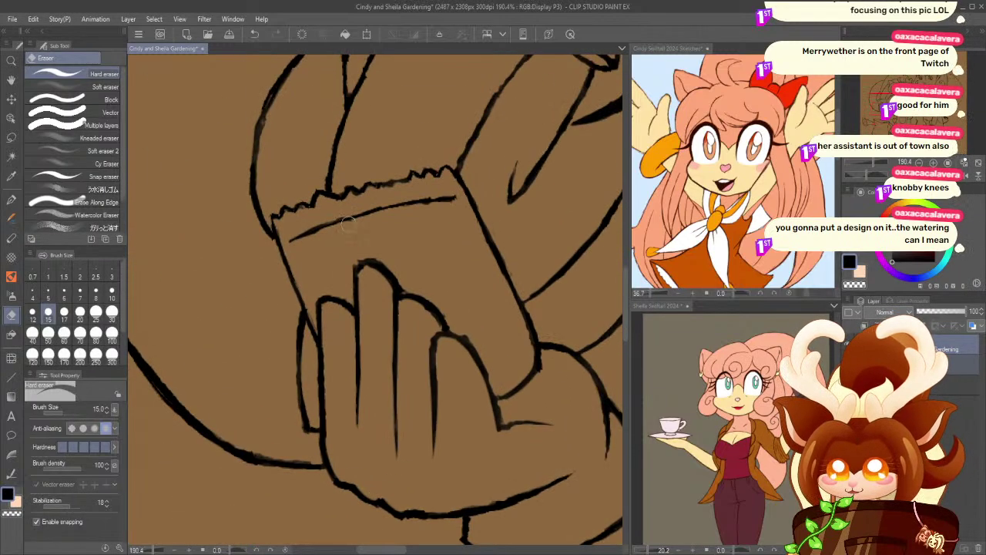
drag(380, 317, 323, 135)
mouse_move(483, 531)
mouse_down()
mouse_move(393, 371)
mouse_move(367, 228)
mouse_up()
mouse_move(258, 331)
mouse_down()
mouse_move(443, 220)
mouse_move(452, 198)
mouse_up()
click(12, 199)
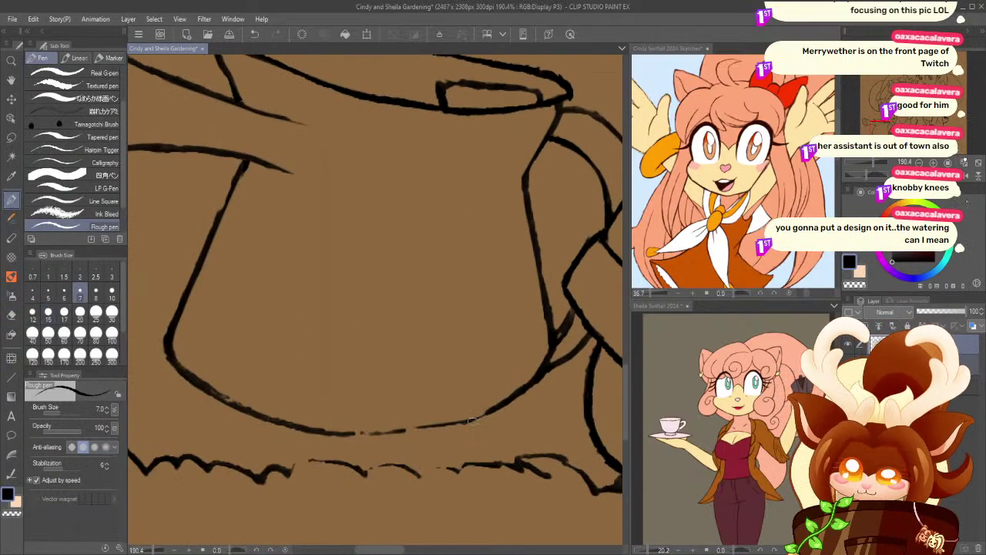
drag(481, 414, 302, 435)
key(ctrl+z)
drag(477, 413, 326, 437)
key(ctrl+z)
mouse_move(493, 408)
mouse_down()
mouse_move(386, 436)
mouse_move(299, 430)
mouse_up()
key(ctrl+z)
mouse_move(497, 407)
mouse_down()
mouse_move(354, 431)
mouse_move(311, 428)
mouse_up()
mouse_move(489, 410)
mouse_down()
mouse_move(336, 425)
mouse_move(313, 428)
mouse_up()
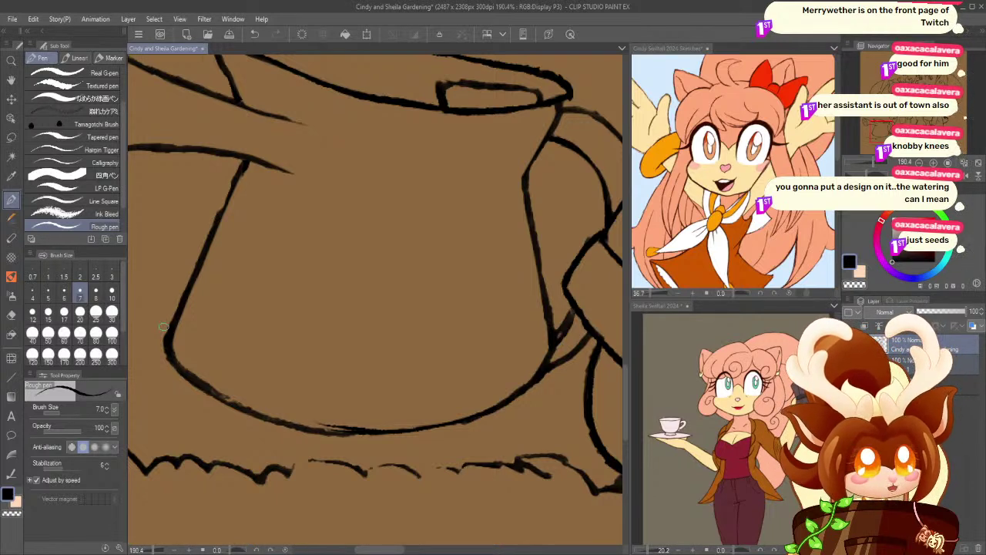
- Erase the overlapping line ends on the can's bottom edge, re-ink the curve with the Rough pen at size 7, and smooth it
click(10, 61)
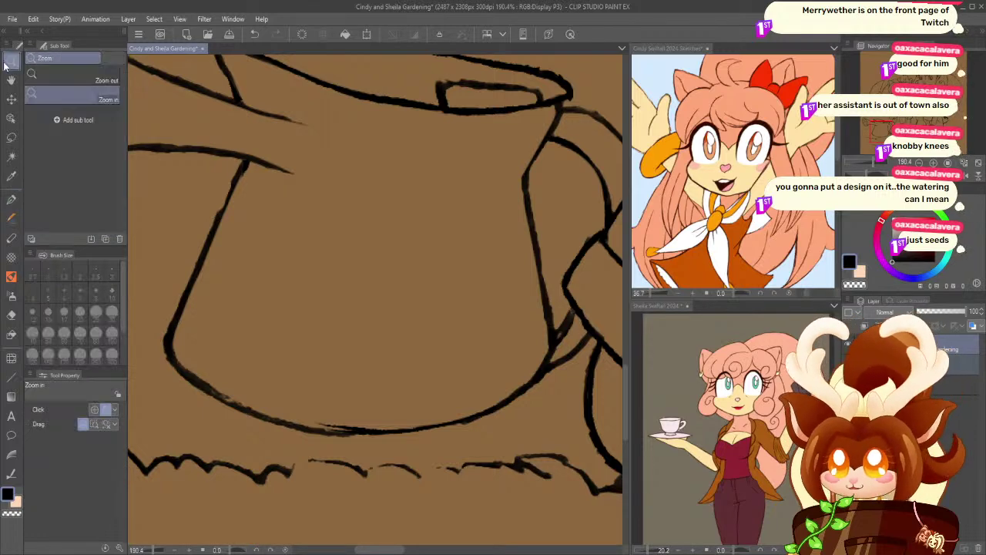
click(11, 314)
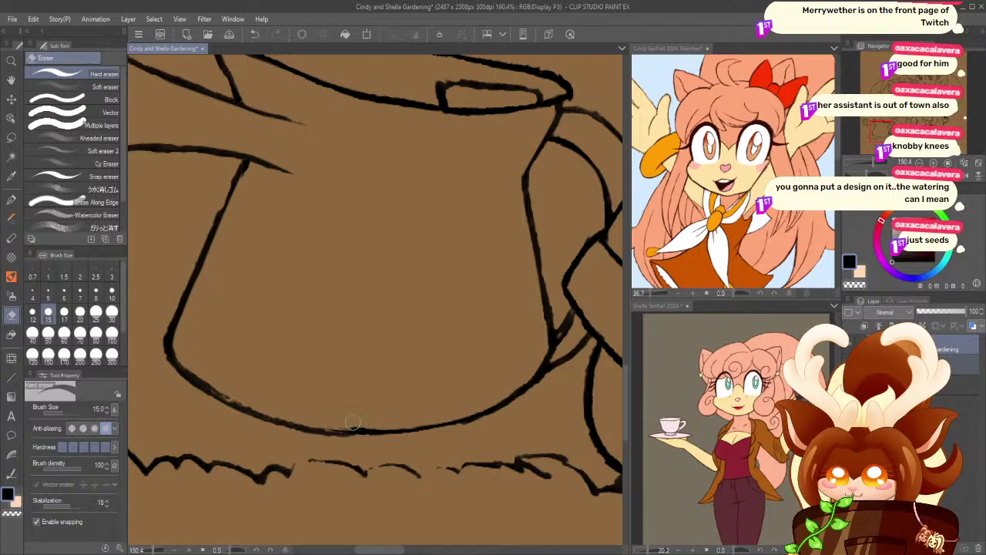
key(p)
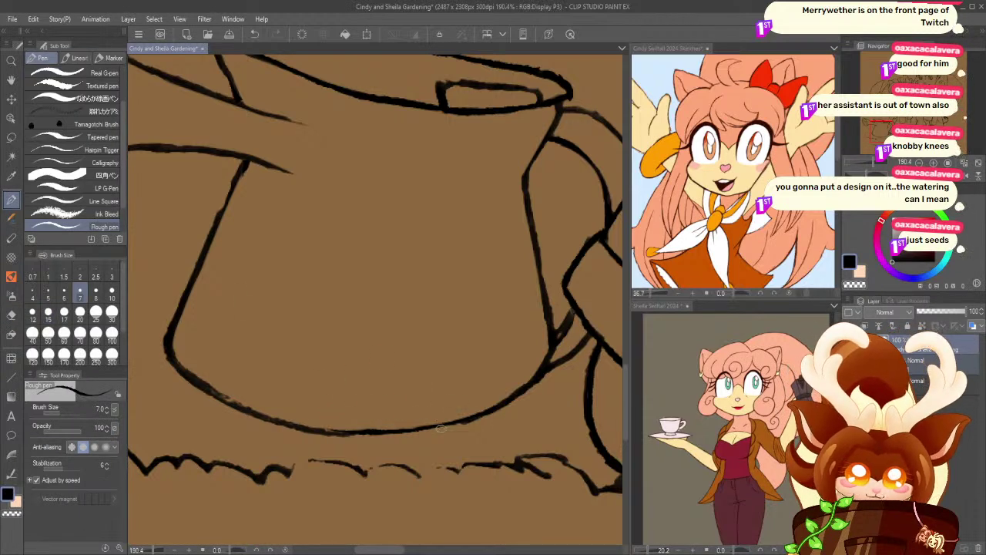
mouse_move(478, 417)
mouse_down()
mouse_move(350, 435)
mouse_move(383, 436)
mouse_move(288, 421)
mouse_up()
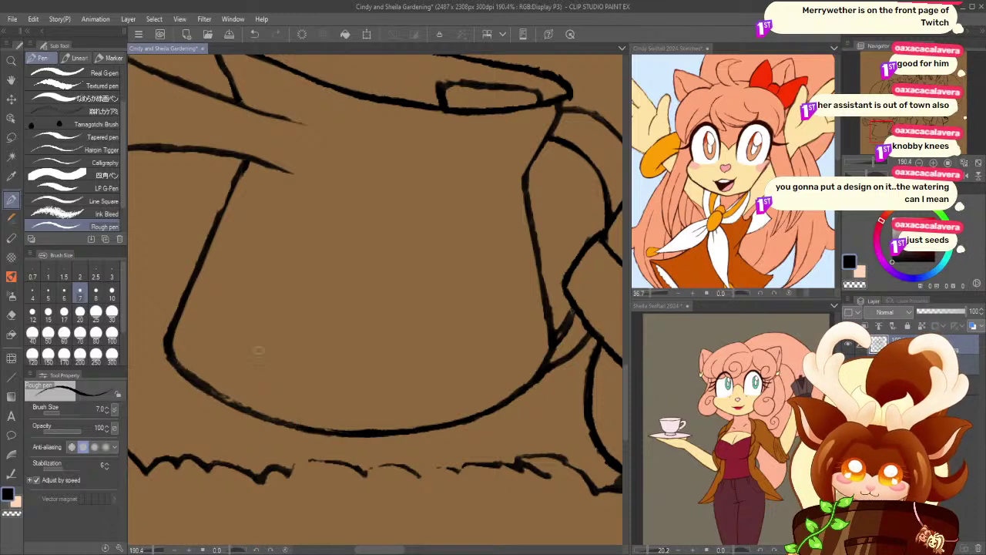
click(10, 316)
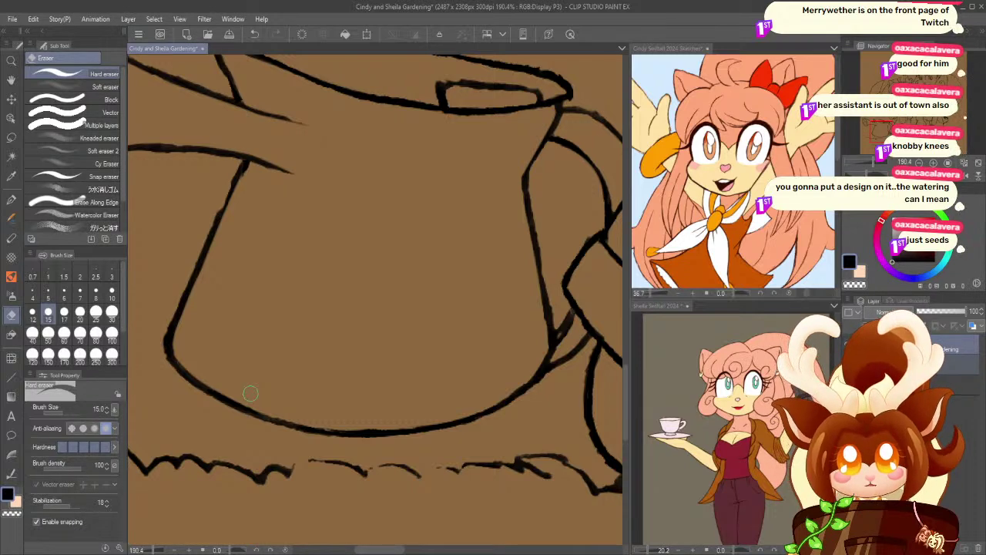
- Erase the stray bumps on the glove's edge beside the second trouser cuff with the Hard eraser at size 15
click(11, 63)
drag(336, 344, 245, 343)
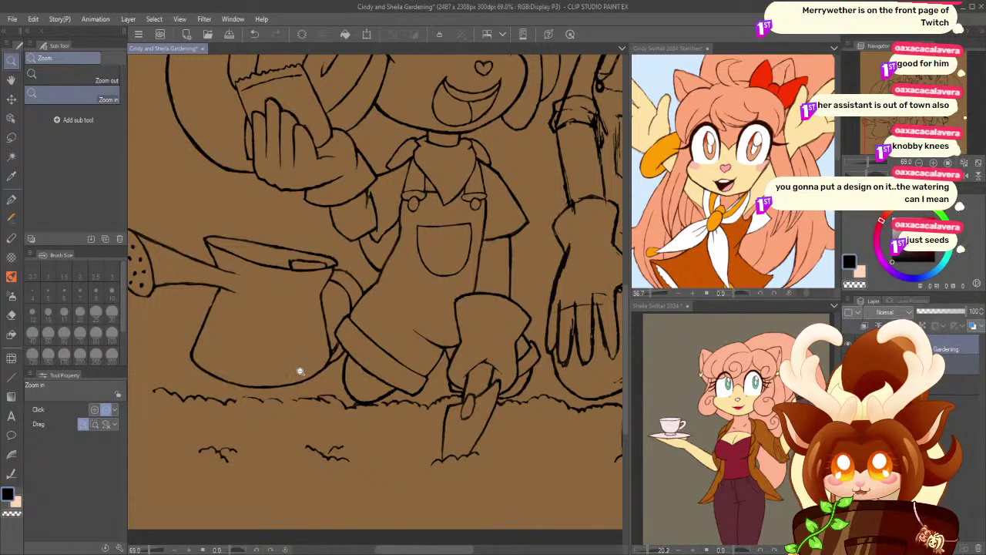
drag(562, 365, 607, 375)
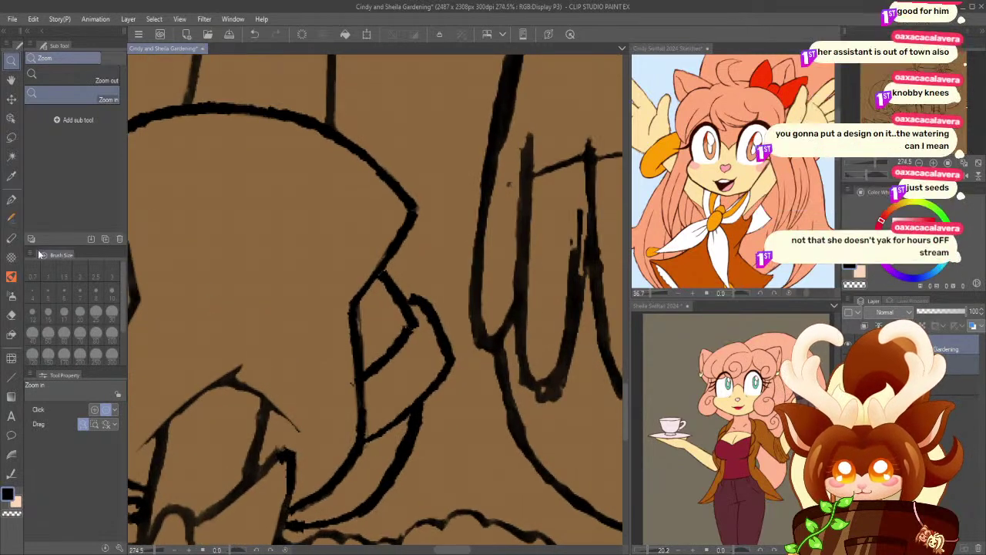
key(p)
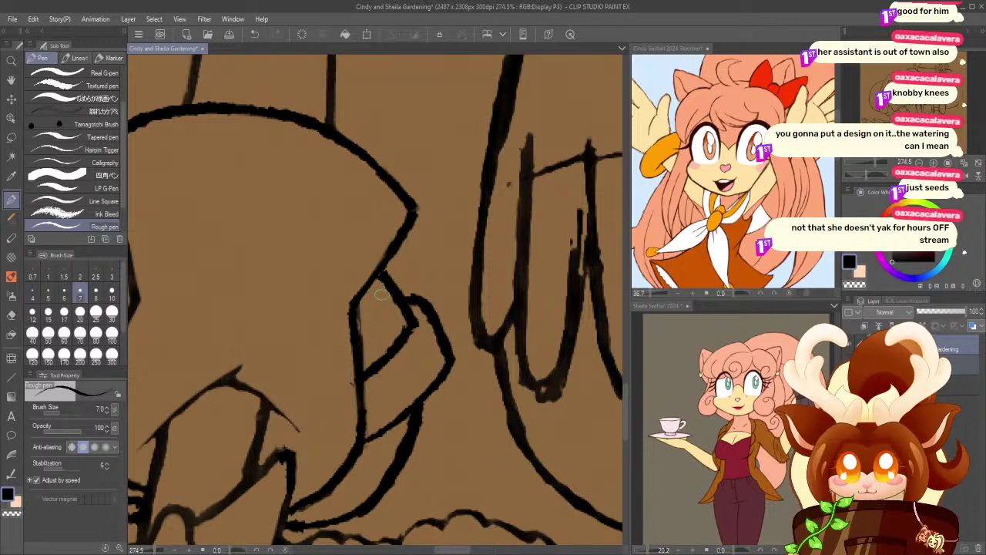
click(11, 315)
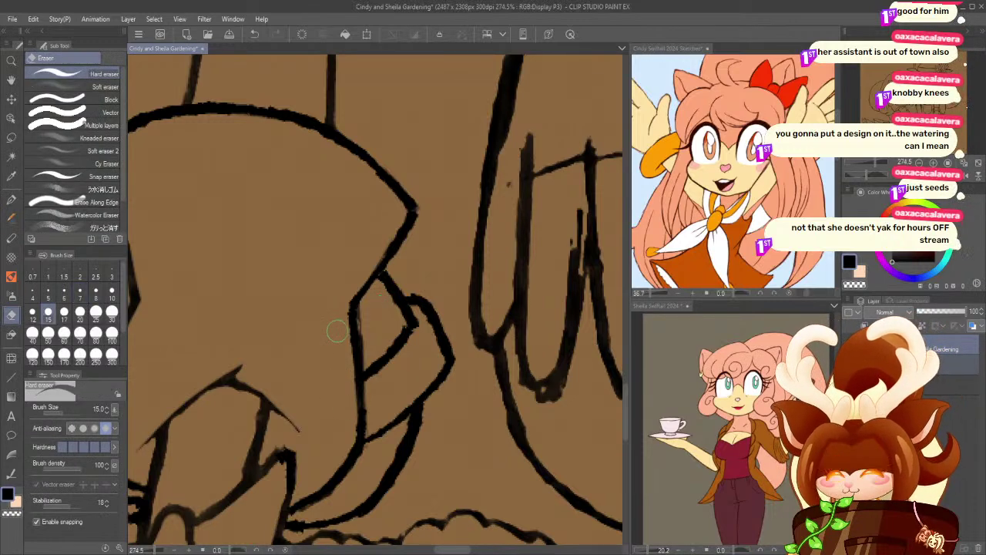
click(11, 61)
drag(380, 290, 255, 264)
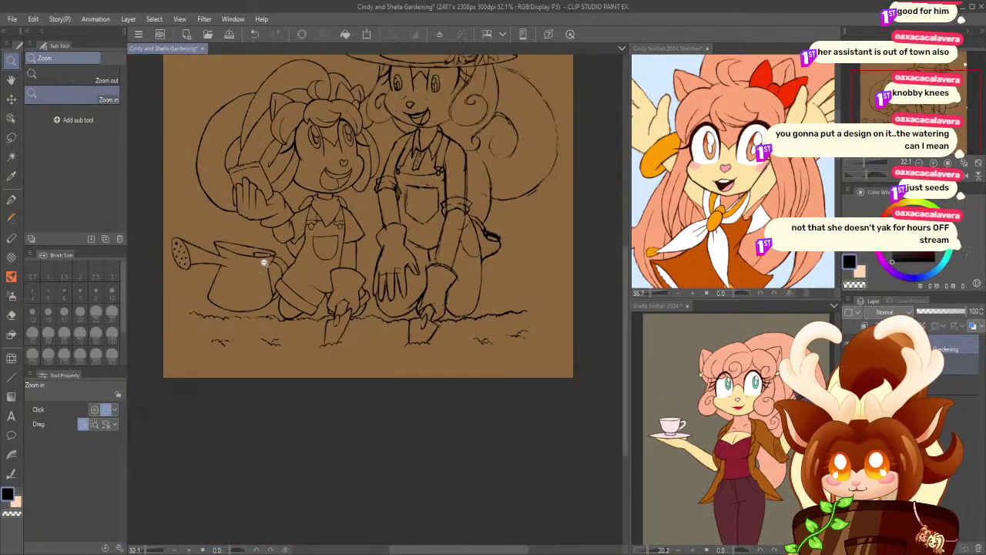
- Save the drawing
drag(313, 245, 326, 326)
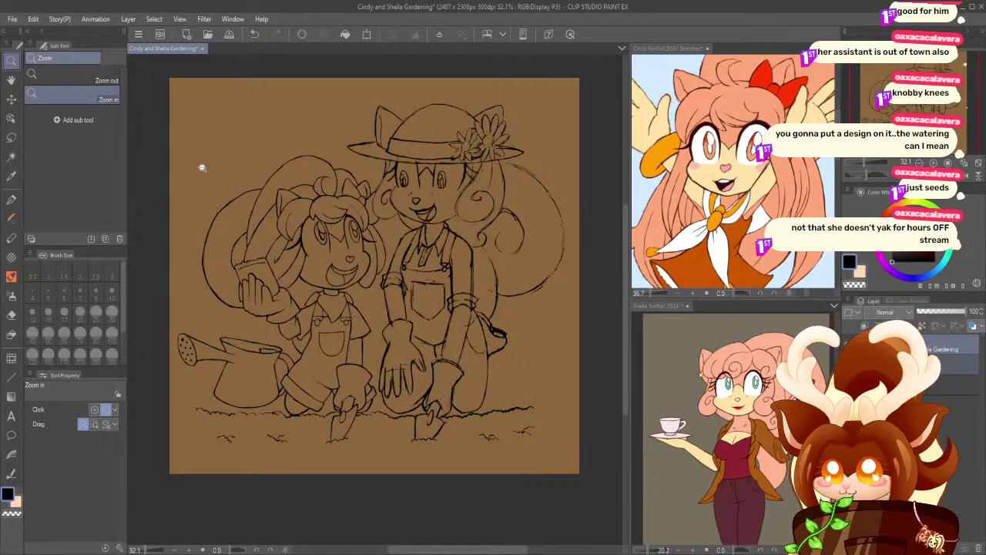
click(229, 34)
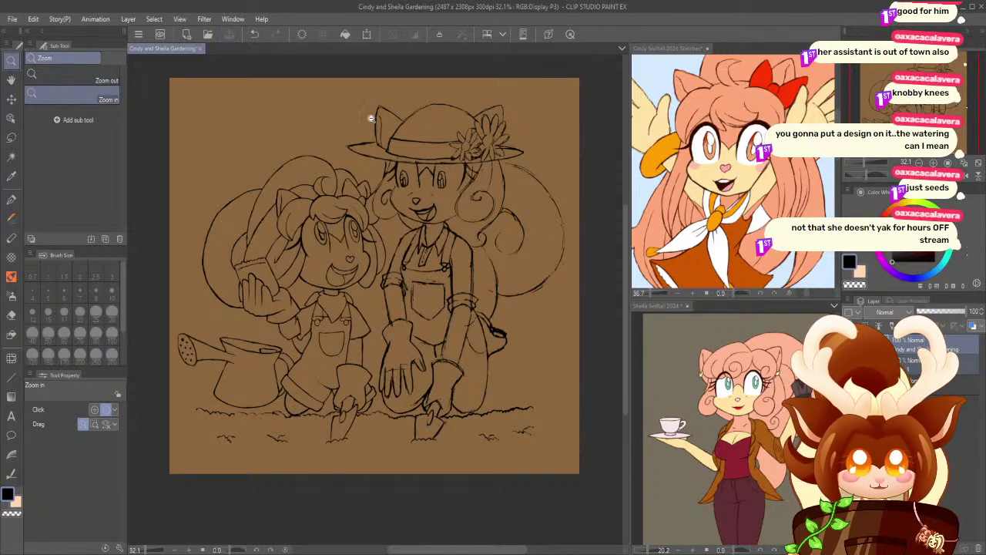
- Erase the stray sketch lines around the large hat flower's petals and center with the Hard eraser at size 15
click(502, 110)
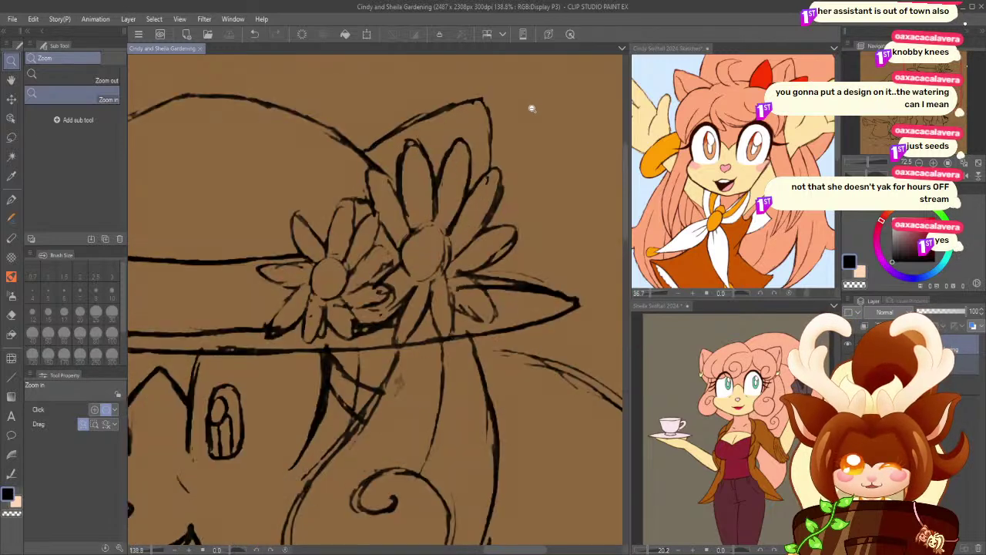
click(531, 102)
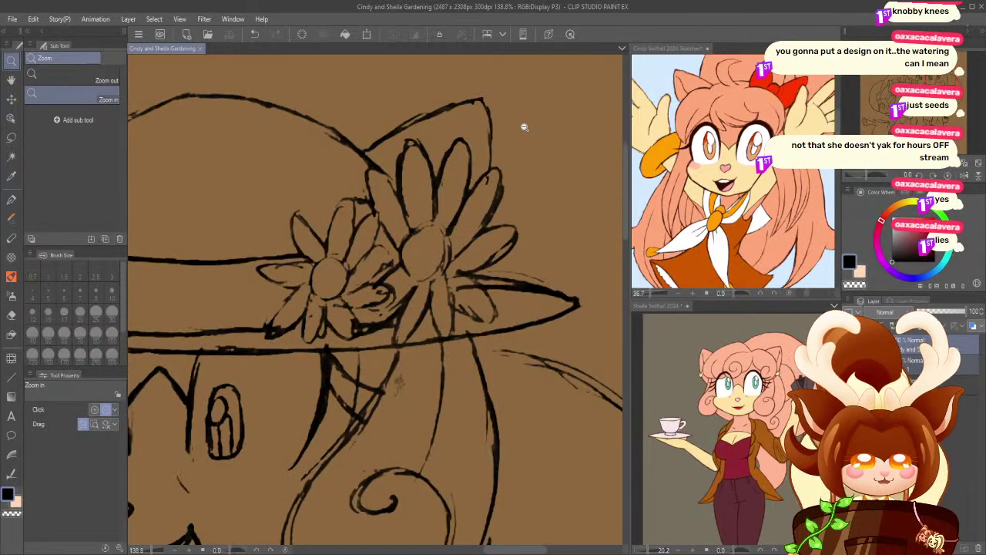
click(515, 164)
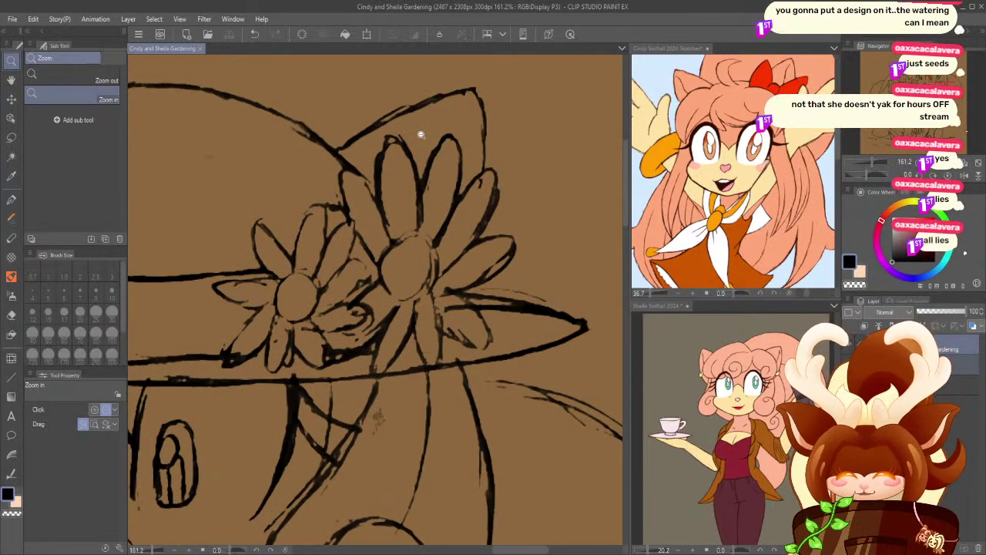
click(11, 314)
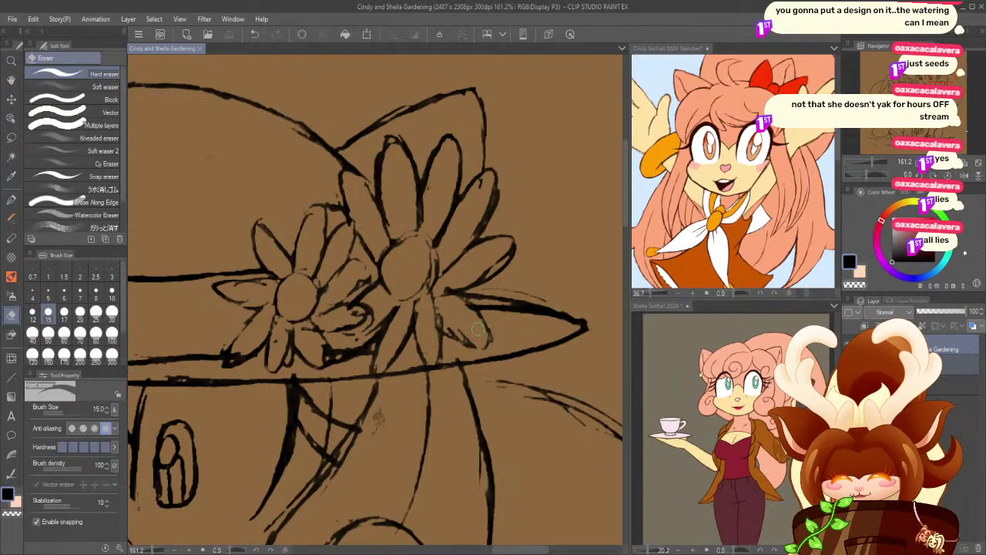
mouse_move(462, 336)
mouse_down()
mouse_move(470, 338)
mouse_move(449, 326)
mouse_move(473, 338)
mouse_up()
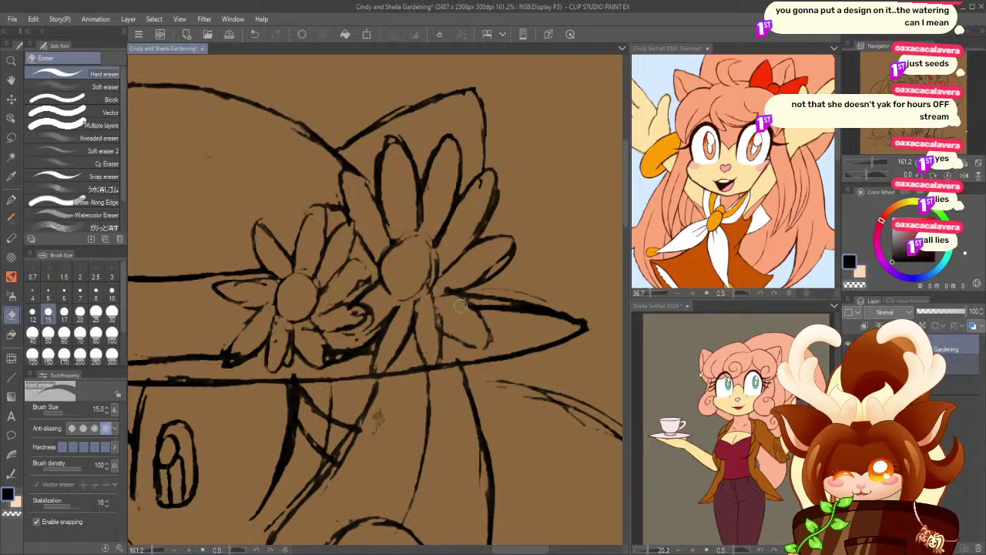
drag(506, 253, 452, 286)
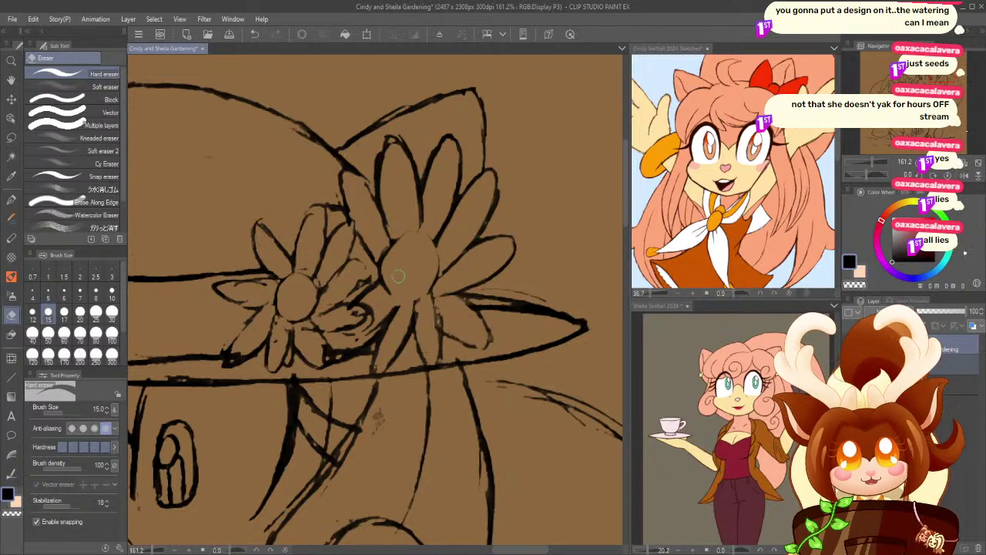
- Re-ink the tip of the large flower's tall upper petal with the Rough pen at size 7 and erase the excess inside its outline
click(11, 199)
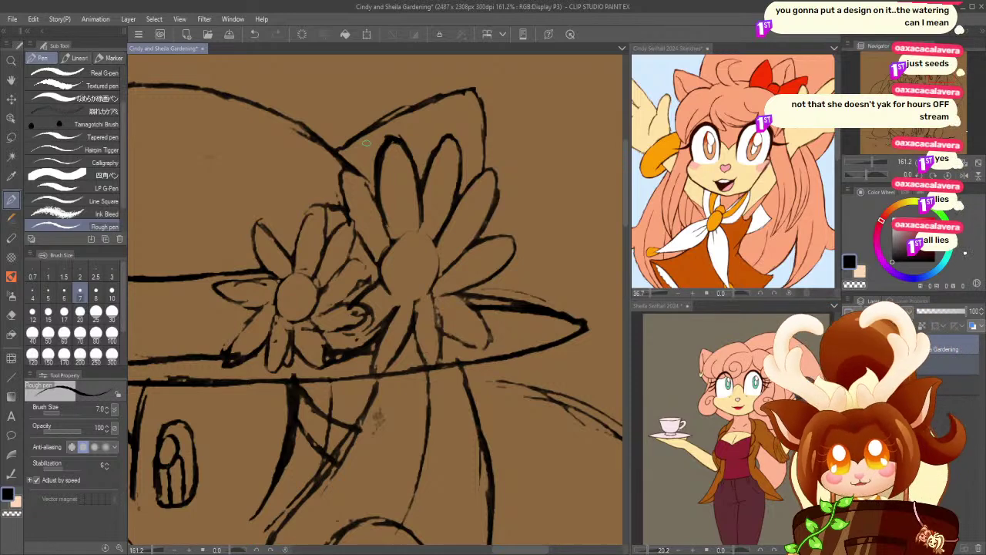
key(e)
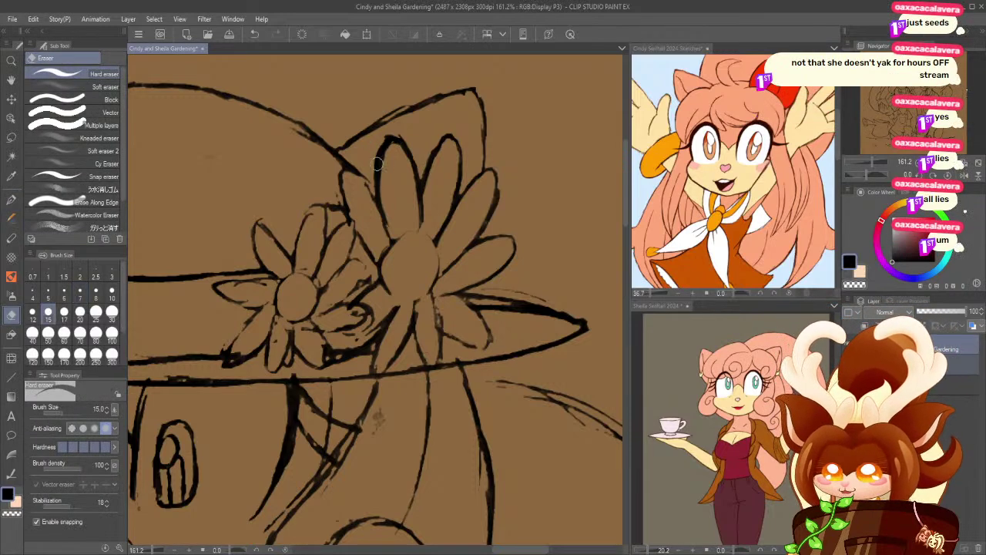
drag(394, 147, 389, 195)
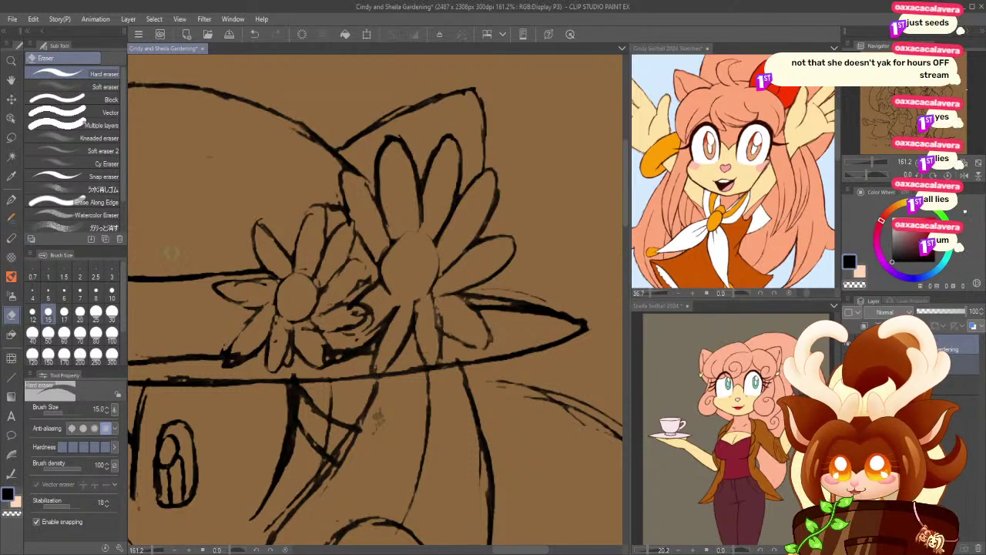
- Erase the lower outline of the large flower's center and the sketch lines crossing the petals below it with the Hard eraser at size 15
drag(239, 284, 242, 362)
drag(427, 424, 434, 448)
drag(429, 388, 430, 444)
mouse_move(430, 405)
mouse_down()
mouse_move(402, 374)
mouse_move(404, 396)
mouse_move(411, 390)
mouse_move(391, 446)
mouse_up()
mouse_move(414, 384)
mouse_down()
mouse_move(387, 456)
mouse_move(397, 394)
mouse_move(424, 409)
mouse_up()
- Ink a clean oval outline around the large flower's center with the Rough pen at size 7
key(p)
mouse_move(387, 328)
mouse_down()
mouse_move(426, 309)
mouse_move(413, 308)
mouse_move(435, 333)
mouse_move(428, 311)
mouse_move(433, 355)
mouse_up()
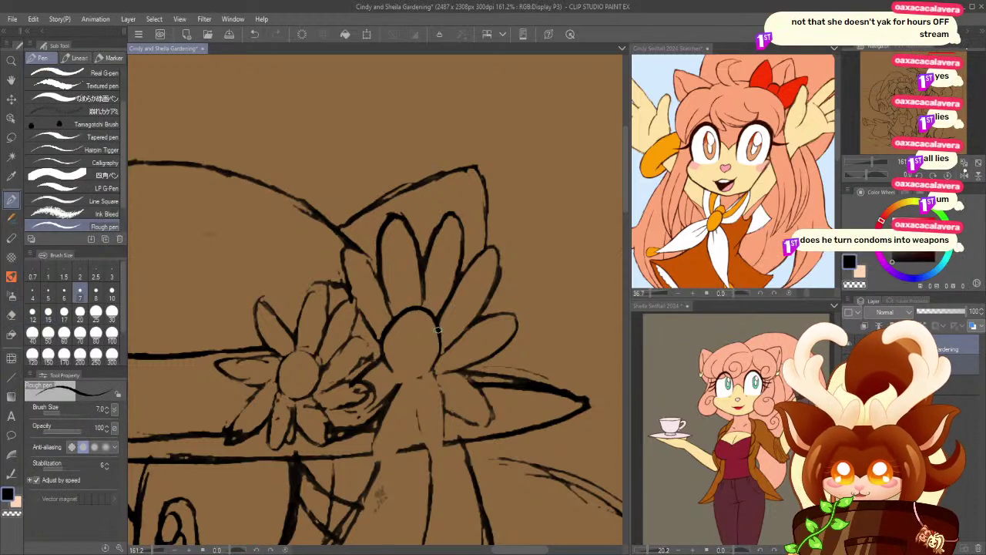
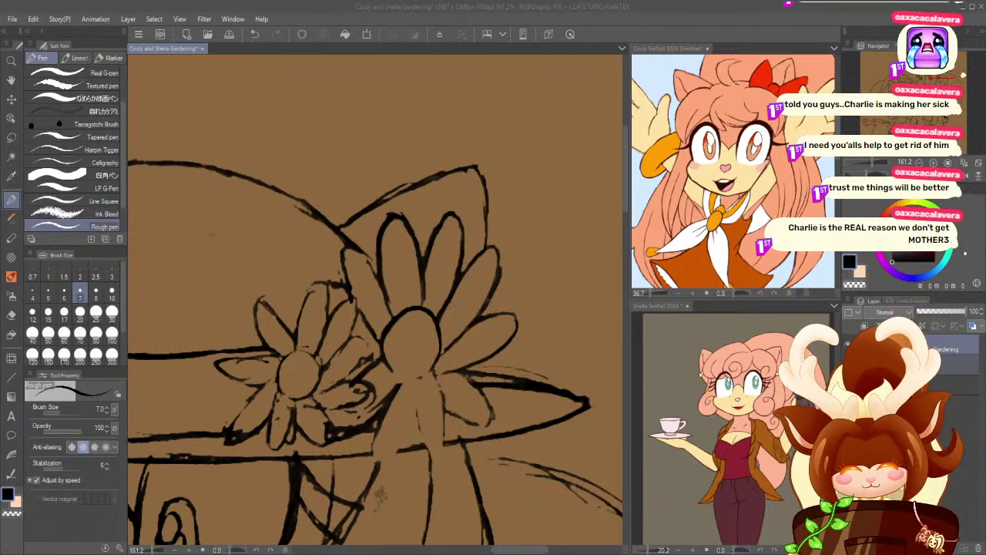
key(ctrl+space)
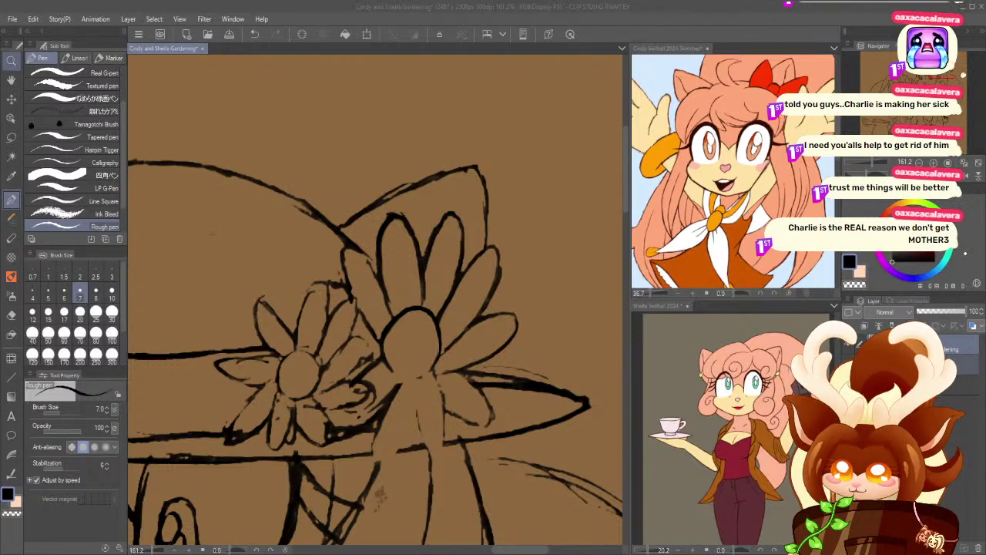
double_click(295, 300)
drag(397, 397, 405, 399)
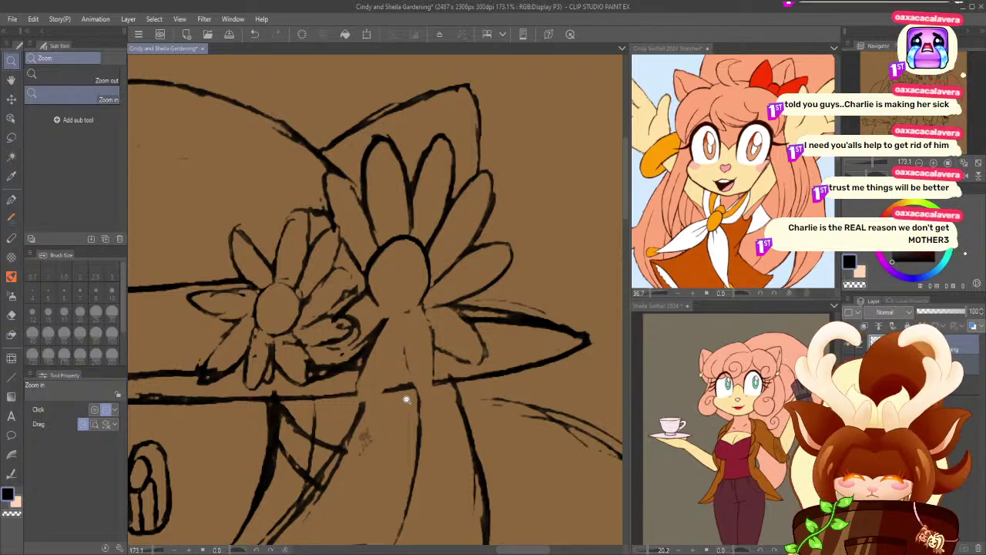
click(13, 204)
mouse_move(428, 274)
mouse_down()
mouse_move(402, 314)
mouse_move(372, 288)
mouse_move(428, 274)
mouse_move(384, 310)
mouse_move(369, 284)
mouse_up()
key(ctrl+z)
drag(417, 307, 376, 302)
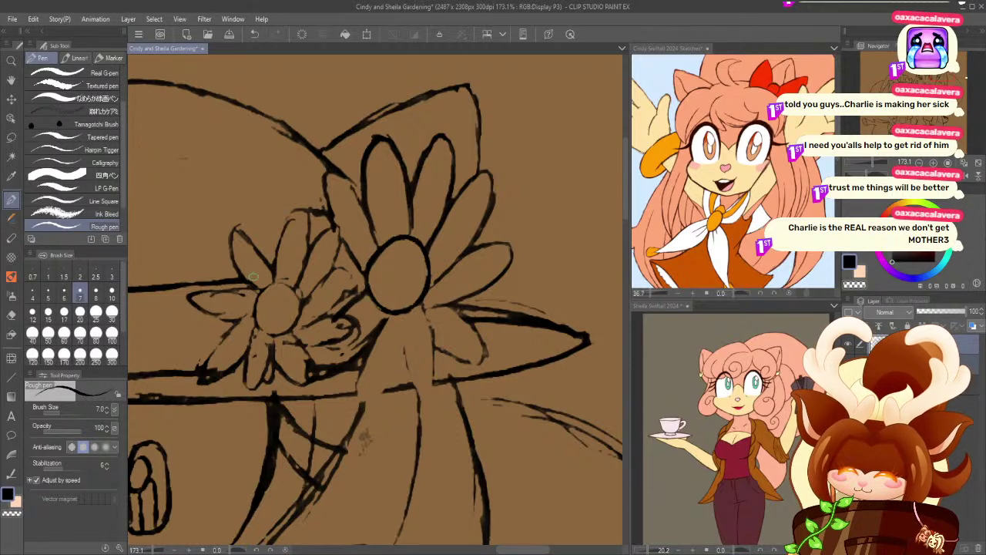
- Erase the large flower's rough lower petals and the brim lines running through them with the Hard eraser at size 15
click(11, 314)
mouse_move(405, 357)
mouse_down()
mouse_move(385, 396)
mouse_move(427, 356)
mouse_move(439, 387)
mouse_move(458, 311)
mouse_move(500, 298)
mouse_move(544, 307)
mouse_move(498, 323)
mouse_up()
drag(430, 323, 419, 317)
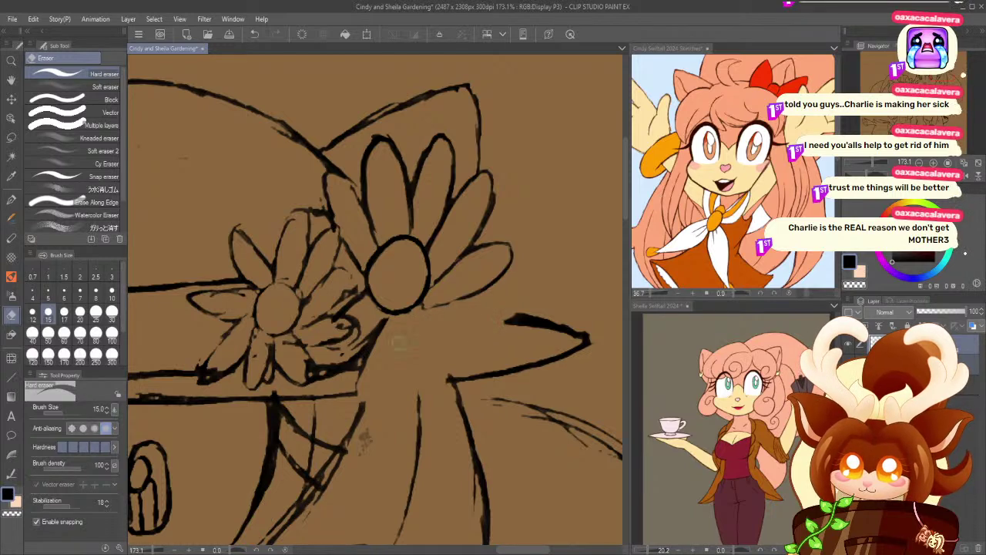
key(p)
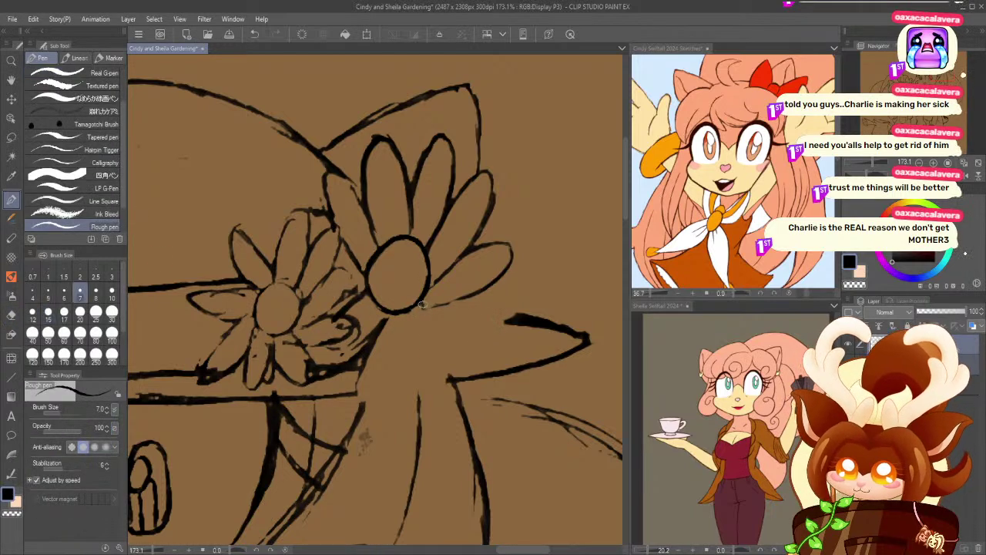
click(12, 315)
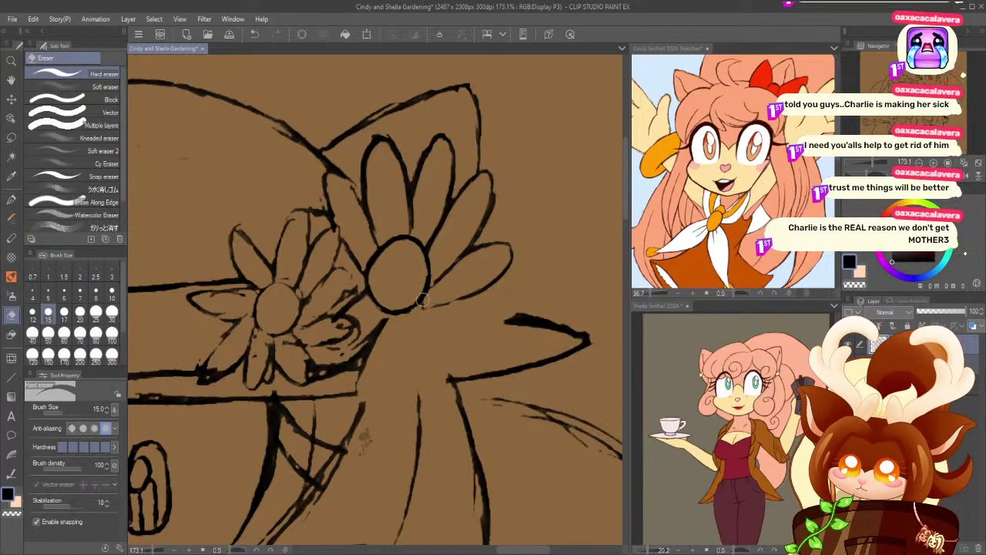
- Ink three new lower petals under the large flower's center with the Rough pen at size 7
click(12, 198)
mouse_move(410, 309)
mouse_down()
mouse_move(498, 295)
mouse_move(497, 319)
mouse_move(401, 314)
mouse_move(413, 309)
mouse_move(442, 366)
mouse_move(423, 400)
mouse_move(395, 321)
mouse_up()
key(ctrl+z)
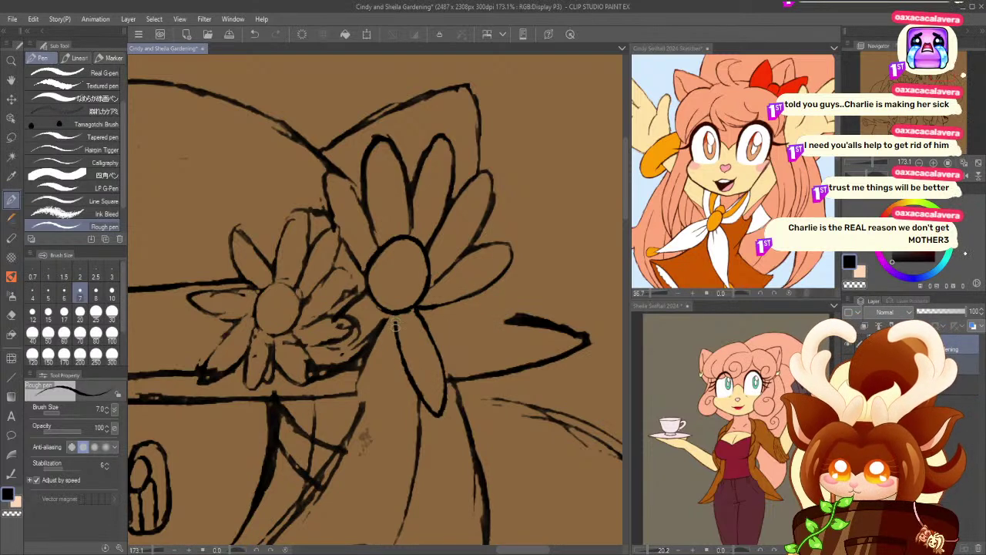
mouse_move(390, 359)
mouse_down()
mouse_move(374, 413)
mouse_move(361, 370)
mouse_move(378, 314)
mouse_move(386, 319)
mouse_move(370, 346)
mouse_move(372, 415)
mouse_move(398, 345)
mouse_move(394, 383)
mouse_up()
key(ctrl+z)
mouse_move(436, 303)
mouse_down()
mouse_move(493, 336)
mouse_move(435, 342)
mouse_up()
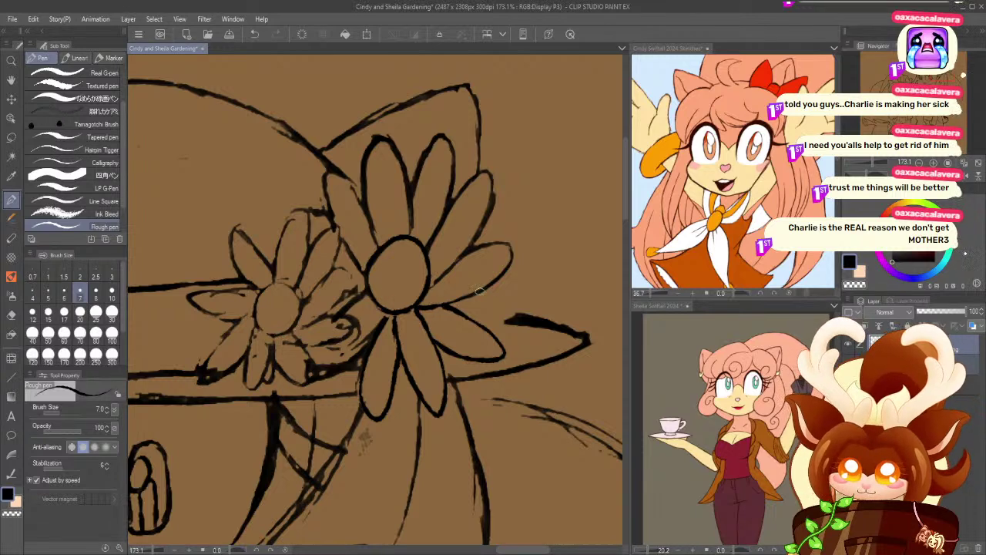
- Ink the hat brim's upper edge back to the large flower with the Rough pen at size 7, then reduce the pen size to 6
drag(501, 314, 458, 310)
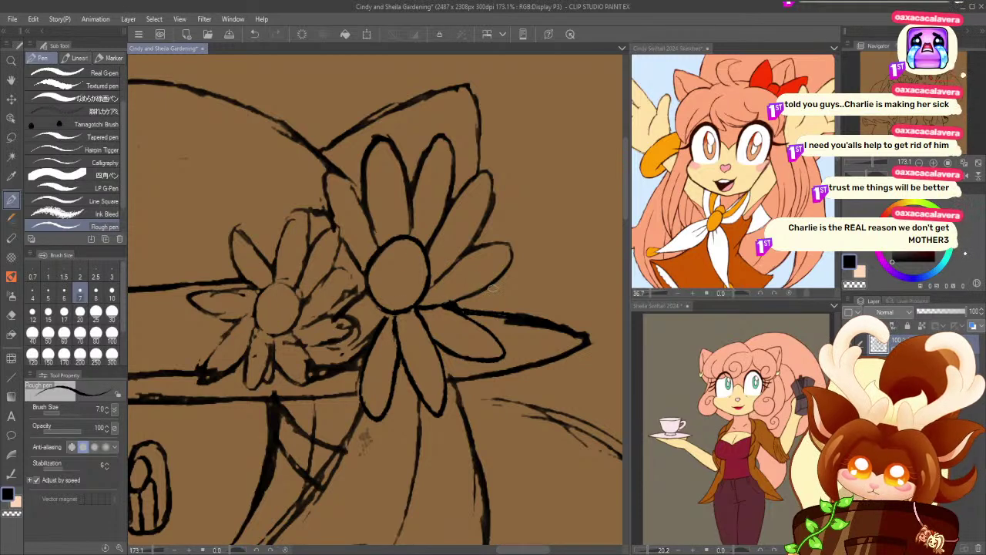
drag(451, 303, 521, 317)
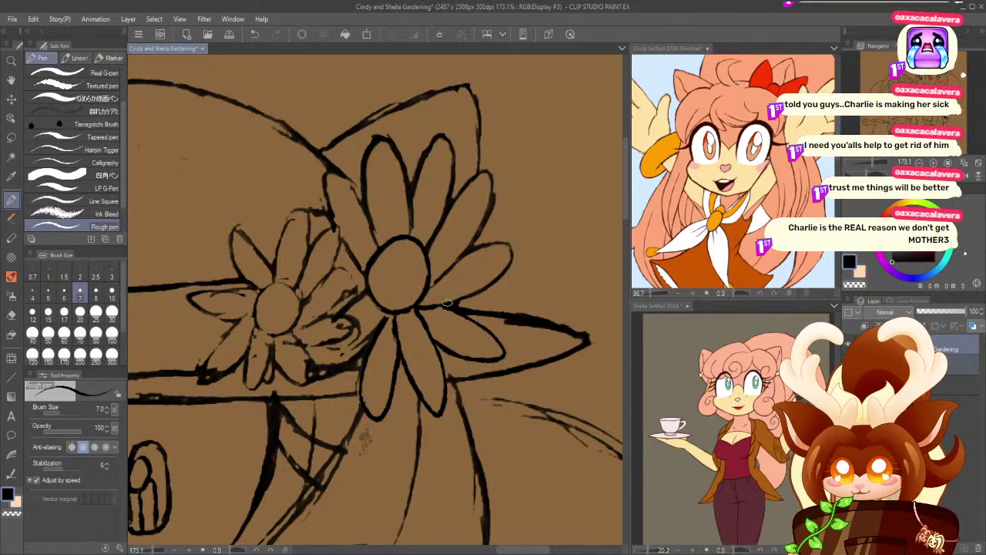
click(12, 314)
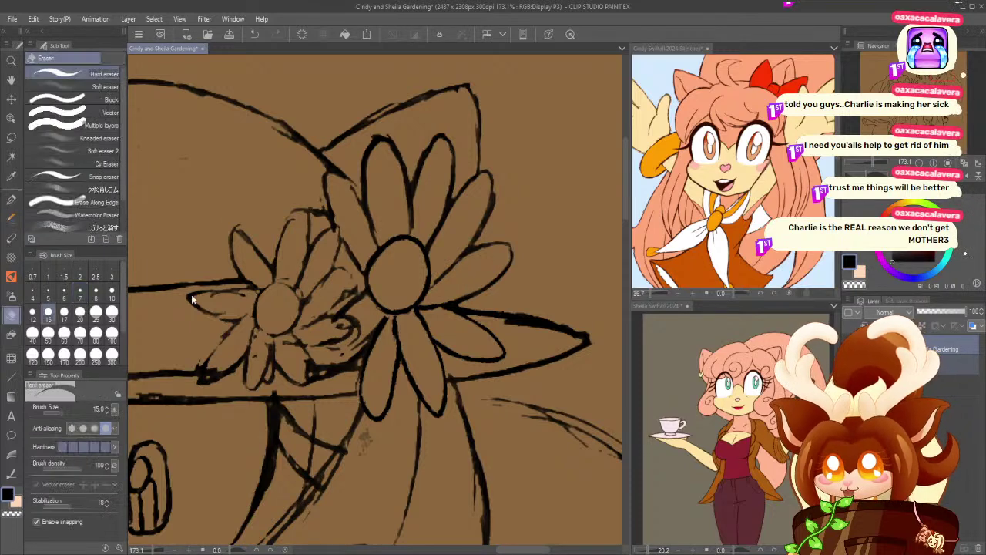
click(12, 200)
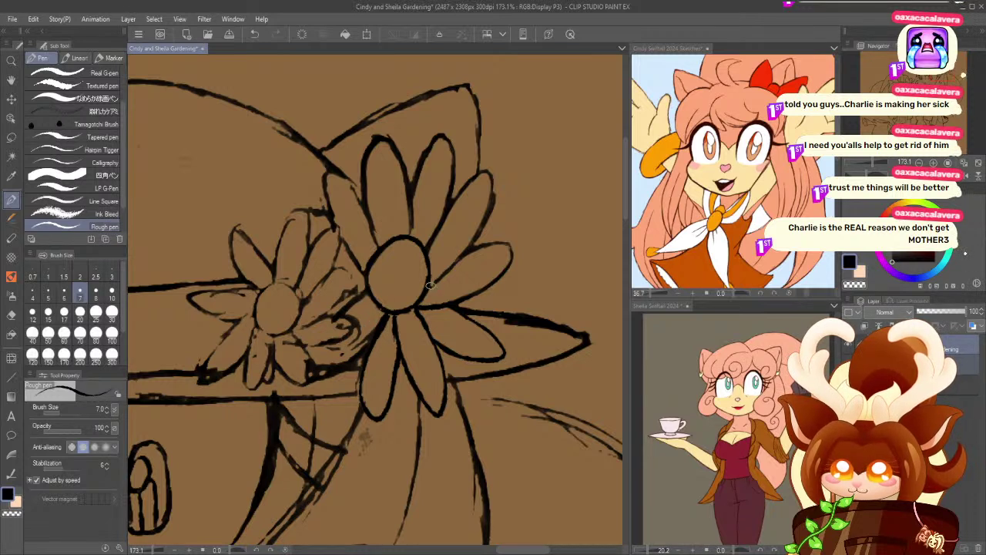
click(64, 293)
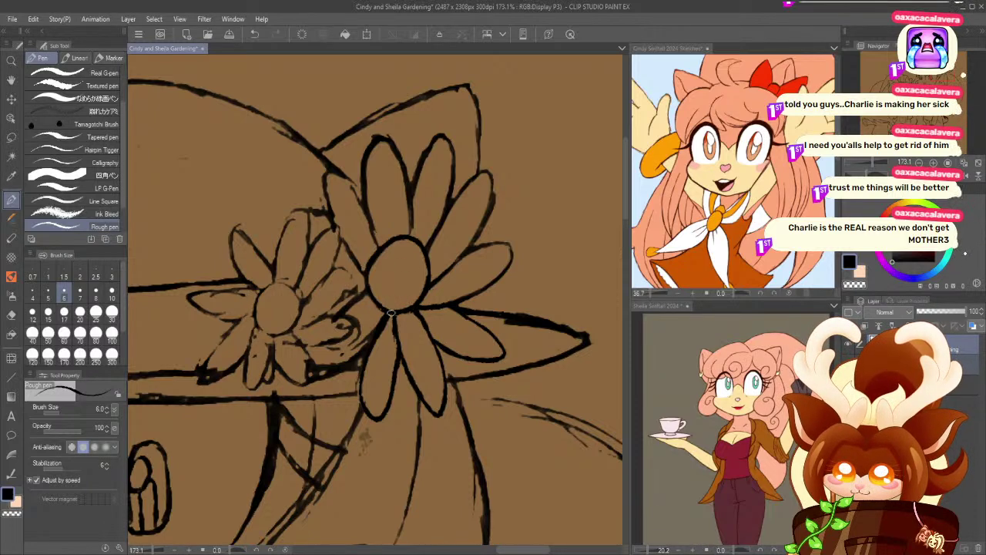
- Thin the thick upper edge of the hat brim beside the large flower with the Hard eraser at size 8
click(12, 315)
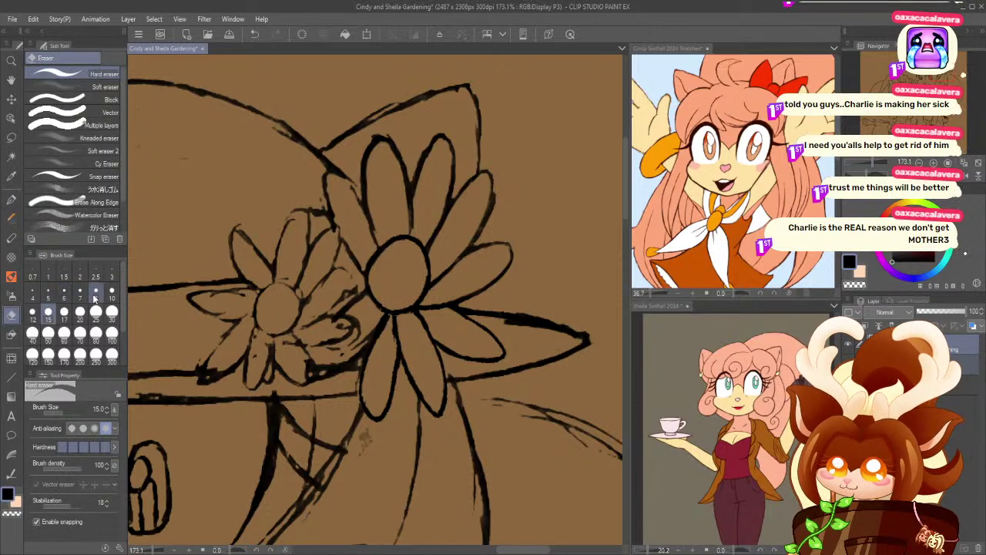
click(95, 296)
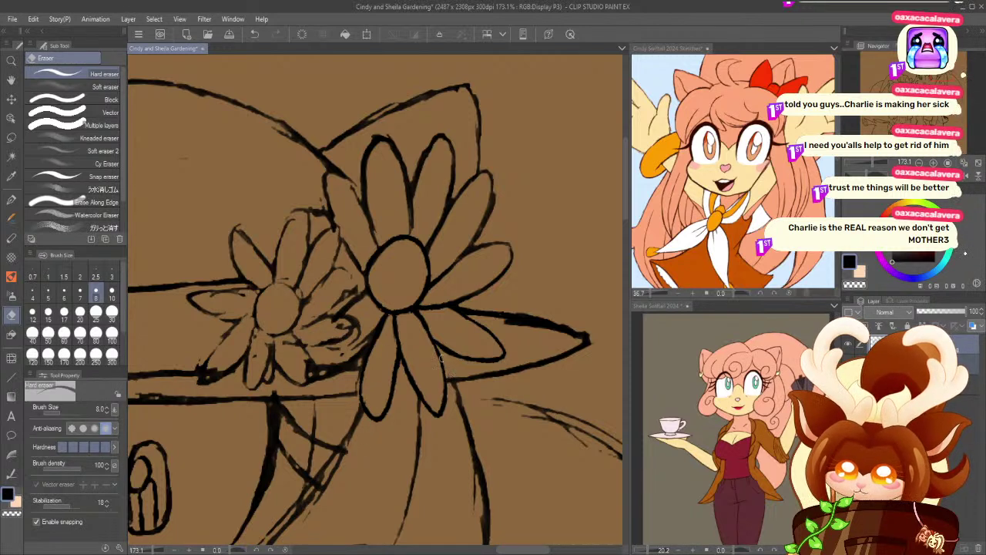
drag(503, 322, 568, 336)
drag(500, 322, 577, 339)
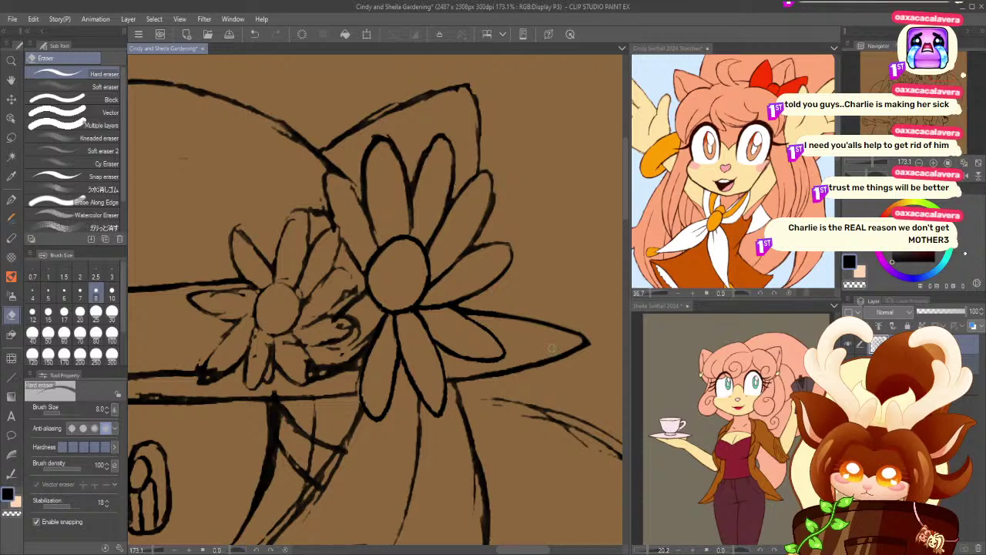
- Erase the scribbled lines and rough lower petals around the small hat flower with the Hard eraser at size 8
drag(161, 262, 257, 278)
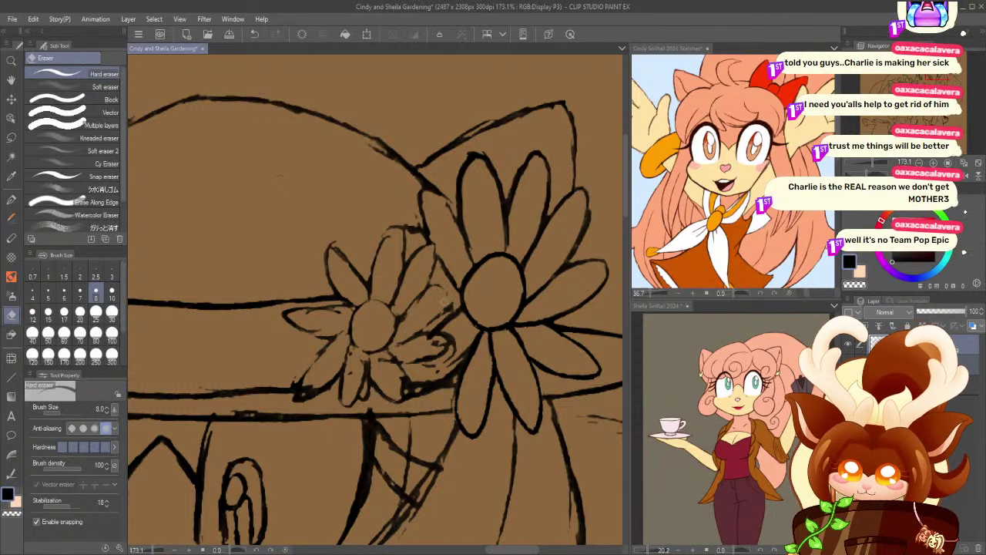
mouse_move(423, 333)
mouse_down()
mouse_move(409, 355)
mouse_move(454, 343)
mouse_move(420, 368)
mouse_move(458, 348)
mouse_move(437, 374)
mouse_move(353, 304)
mouse_move(367, 366)
mouse_move(386, 369)
mouse_move(402, 397)
mouse_move(395, 366)
mouse_move(385, 361)
mouse_move(414, 400)
mouse_up()
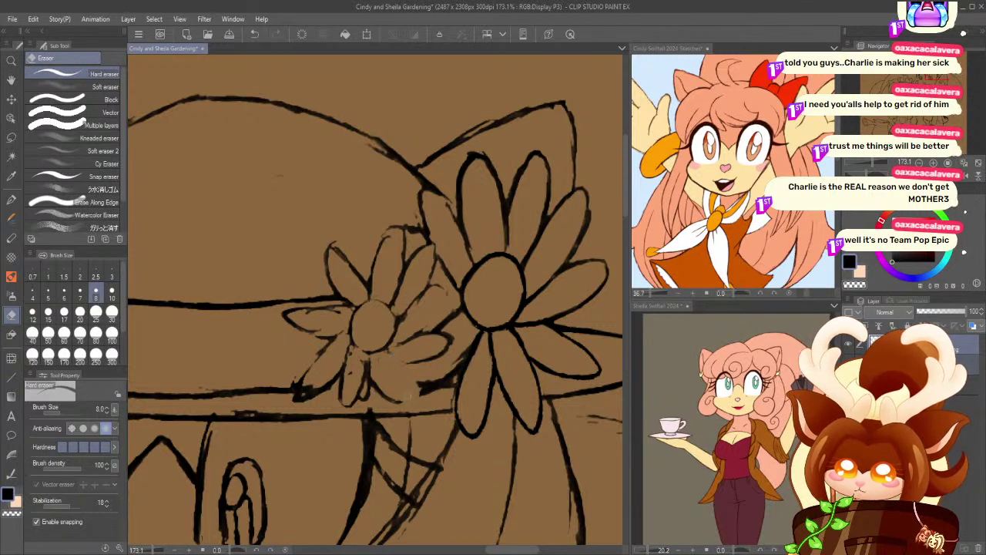
drag(365, 372, 365, 394)
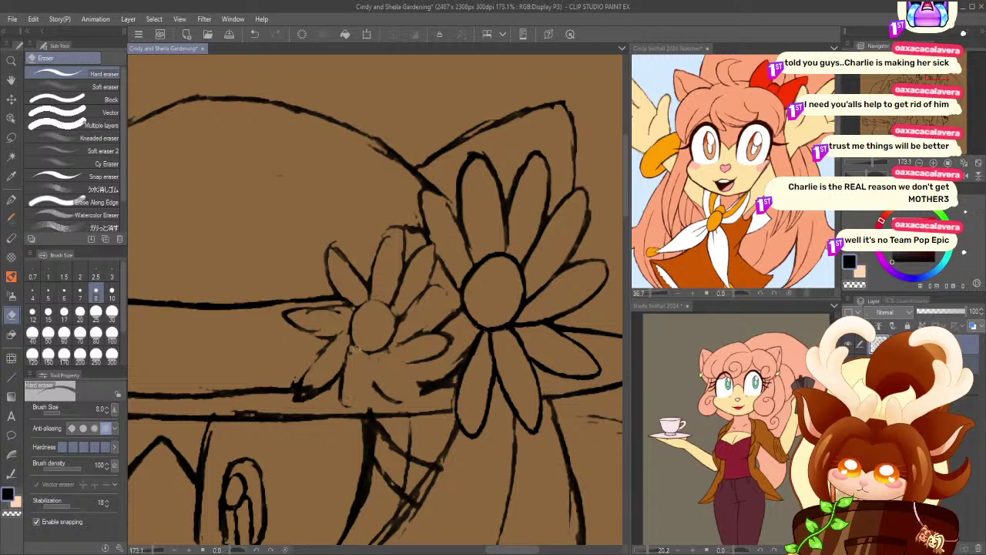
drag(389, 350, 395, 347)
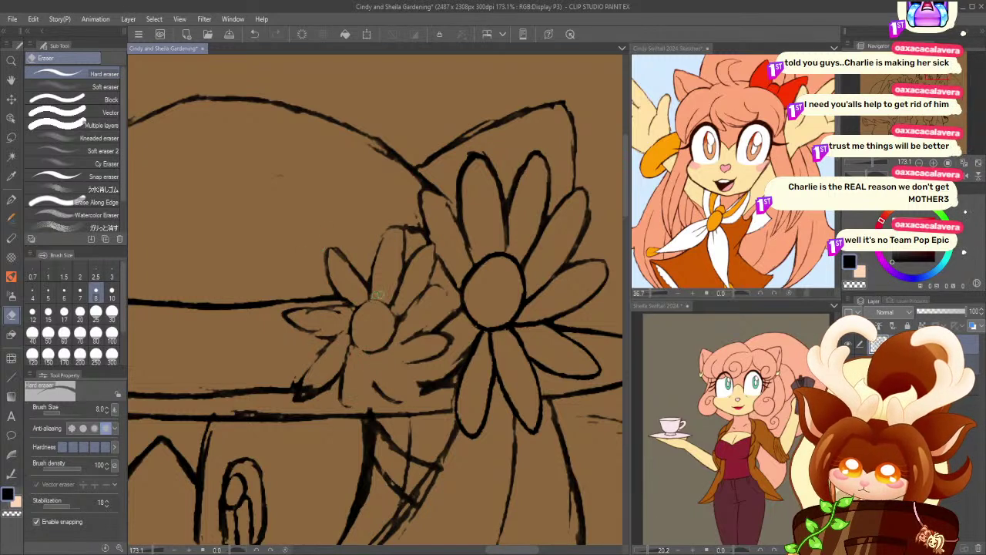
- Ink the small flower's upper petals and round center with the Rough pen at size 6
click(12, 199)
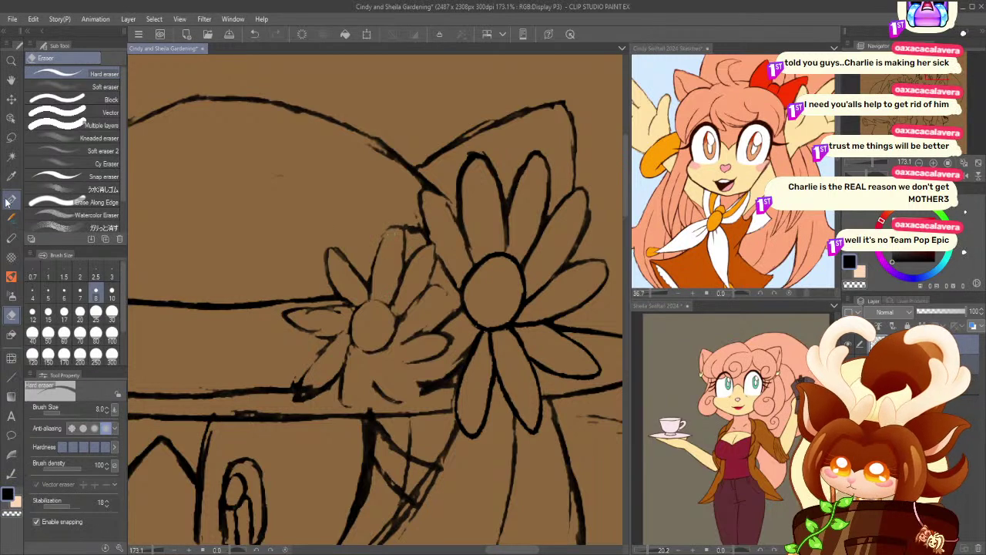
mouse_move(402, 227)
mouse_down()
mouse_move(378, 245)
mouse_move(386, 230)
mouse_move(374, 268)
mouse_up()
drag(351, 312, 396, 317)
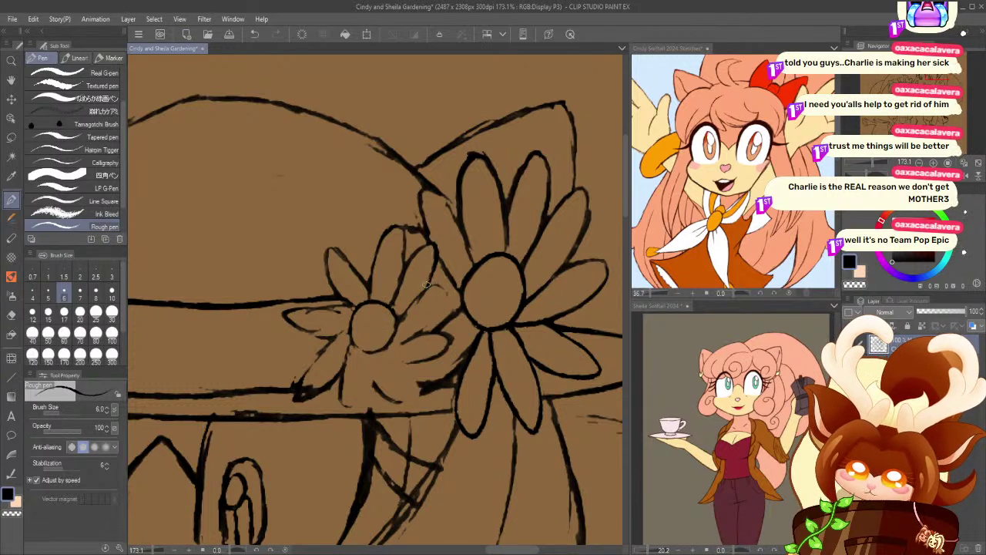
- Ink the small flower's upper petal facing the large flower with the Rough pen at size 6
mouse_move(401, 313)
mouse_down()
mouse_move(436, 283)
mouse_move(447, 292)
mouse_move(410, 337)
mouse_up()
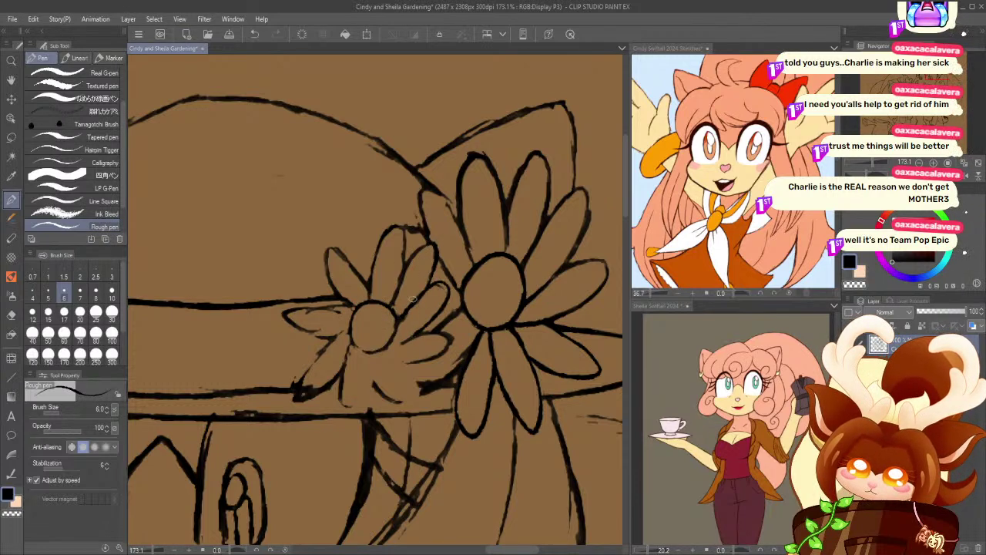
key(ctrl+z)
mouse_move(402, 313)
mouse_down()
mouse_move(438, 287)
mouse_move(444, 299)
mouse_move(411, 336)
mouse_up()
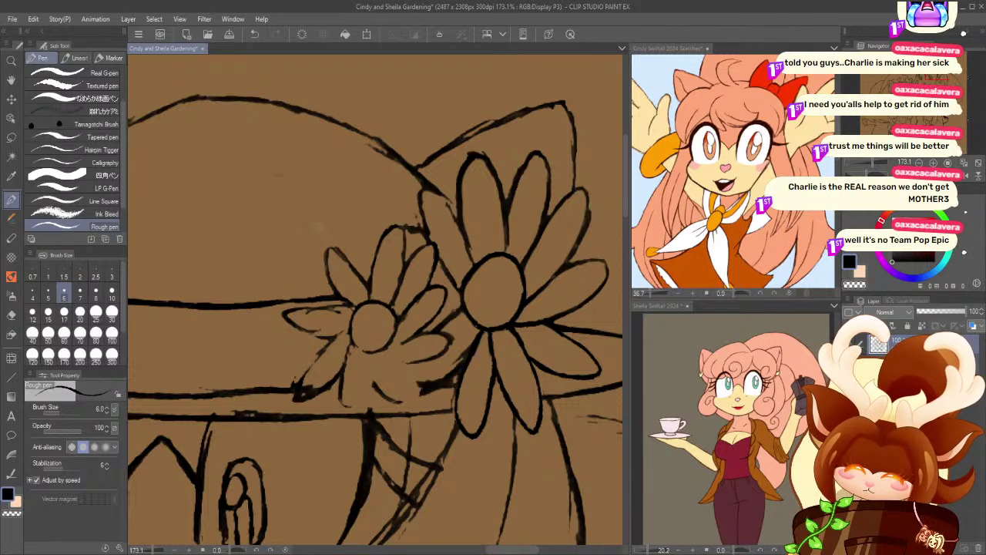
- Erase the rough line meeting the small flower's left side with the Hard eraser at size 8, and ink a new upper-left petal there
key(e)
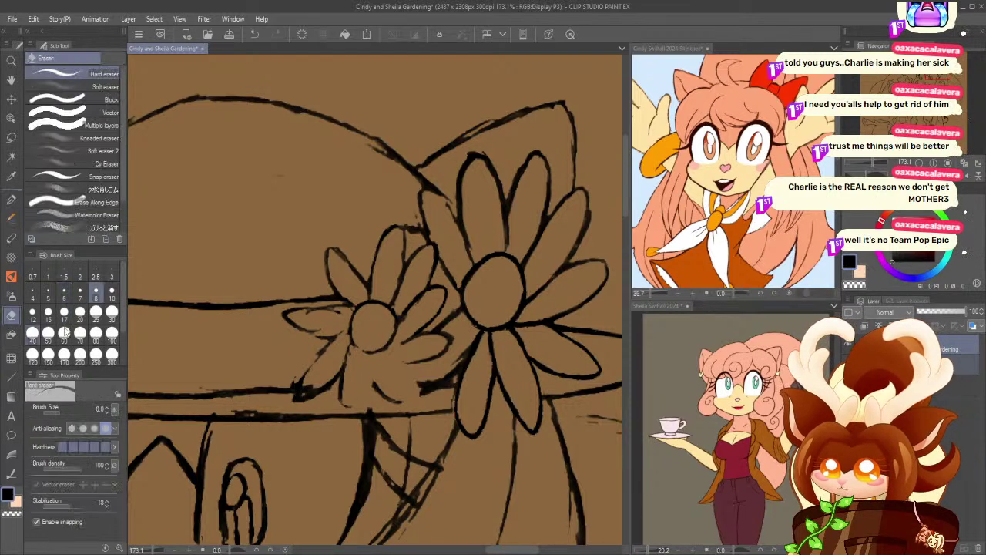
mouse_move(335, 314)
mouse_down()
mouse_move(265, 310)
mouse_move(330, 296)
mouse_move(287, 303)
mouse_move(338, 301)
mouse_move(347, 311)
mouse_move(284, 315)
mouse_up()
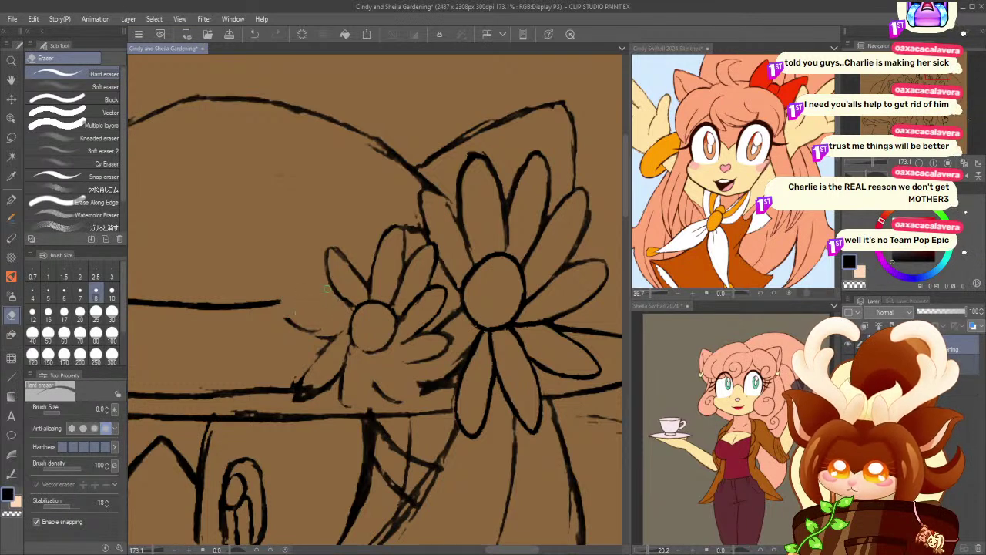
key(p)
mouse_move(329, 278)
mouse_down()
mouse_move(325, 314)
mouse_move(347, 322)
mouse_up()
key(ctrl+z)
mouse_move(330, 283)
mouse_down()
mouse_move(293, 278)
mouse_move(306, 297)
mouse_move(348, 321)
mouse_up()
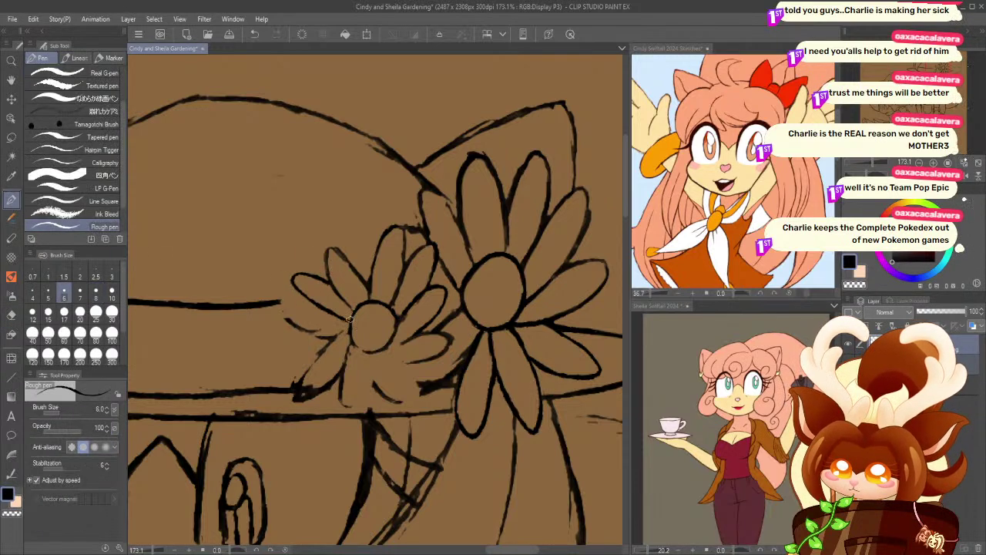
key(ctrl+z)
mouse_move(332, 285)
mouse_down()
mouse_move(293, 292)
mouse_move(349, 323)
mouse_move(323, 316)
mouse_up()
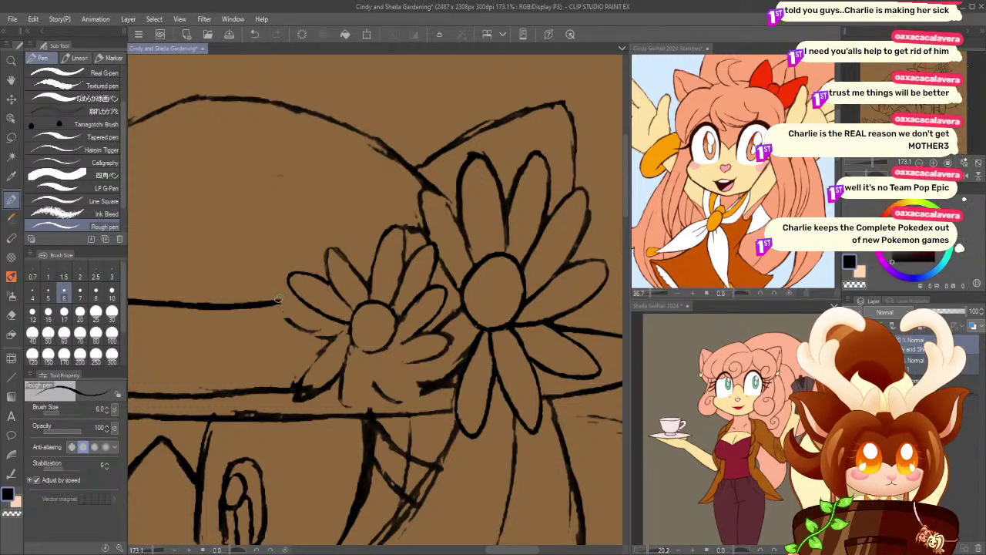
- Erase the leftover rough left petal of the small flower and ink a new left-pointing petal with the Rough pen at size 6
mouse_move(287, 320)
mouse_down()
mouse_move(279, 290)
mouse_move(317, 330)
mouse_move(294, 324)
mouse_move(304, 329)
mouse_move(352, 332)
mouse_up()
key(ctrl+z)
key(ctrl+z)
key(e)
mouse_move(296, 306)
mouse_down()
mouse_move(286, 322)
mouse_move(304, 330)
mouse_up()
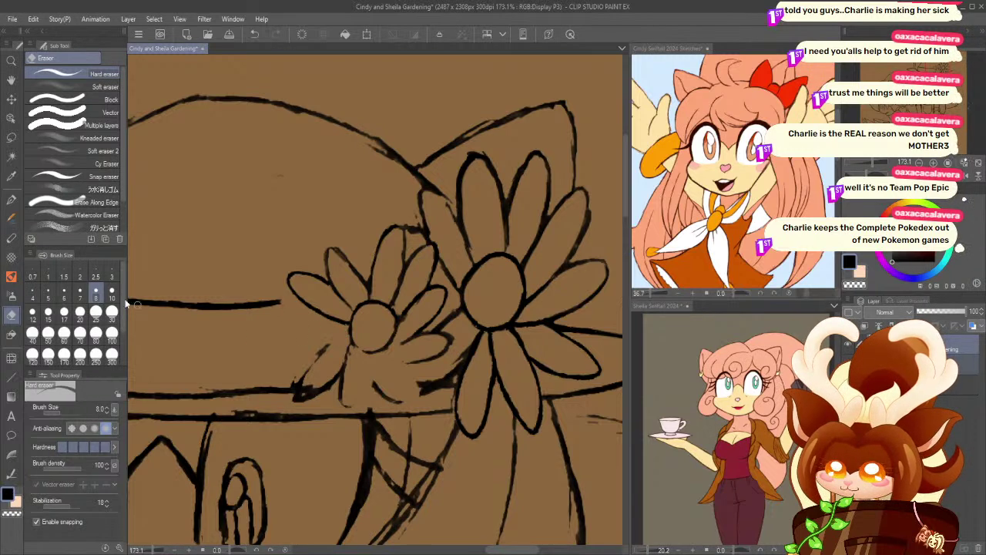
key(p)
mouse_move(306, 307)
mouse_down()
mouse_move(302, 335)
mouse_move(352, 339)
mouse_up()
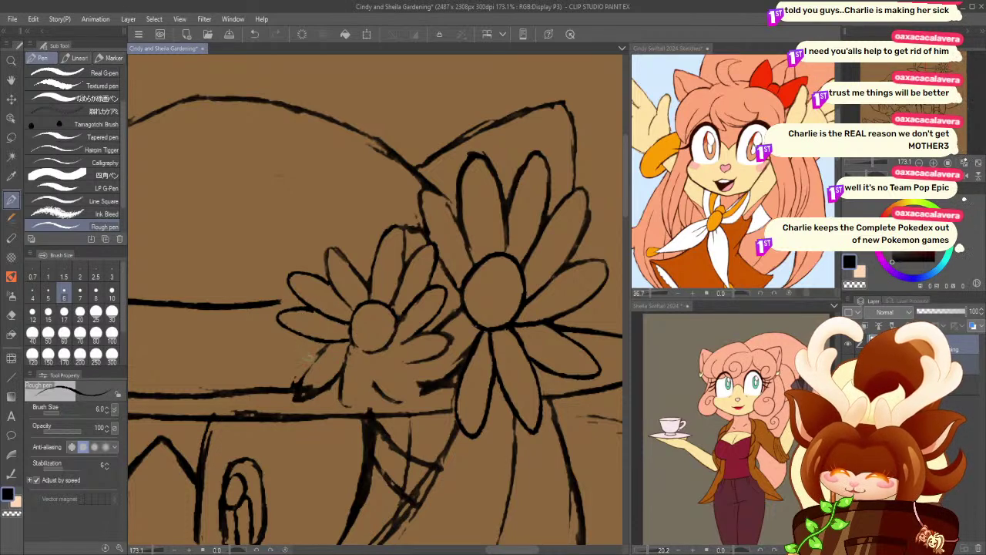
- Erase the overlapping edges between the small flower's two upper petals with the Hard eraser at size 17, and ink a narrow petal between them
mouse_move(350, 263)
mouse_down()
mouse_move(374, 263)
mouse_move(352, 252)
mouse_move(354, 234)
mouse_move(376, 264)
mouse_move(351, 253)
mouse_move(350, 263)
mouse_move(348, 252)
mouse_move(376, 249)
mouse_up()
key(ctrl+z)
key(ctrl+z)
key(ctrl+z)
click(12, 315)
click(64, 312)
mouse_move(369, 291)
mouse_down()
mouse_move(367, 270)
mouse_move(353, 261)
mouse_move(371, 283)
mouse_up()
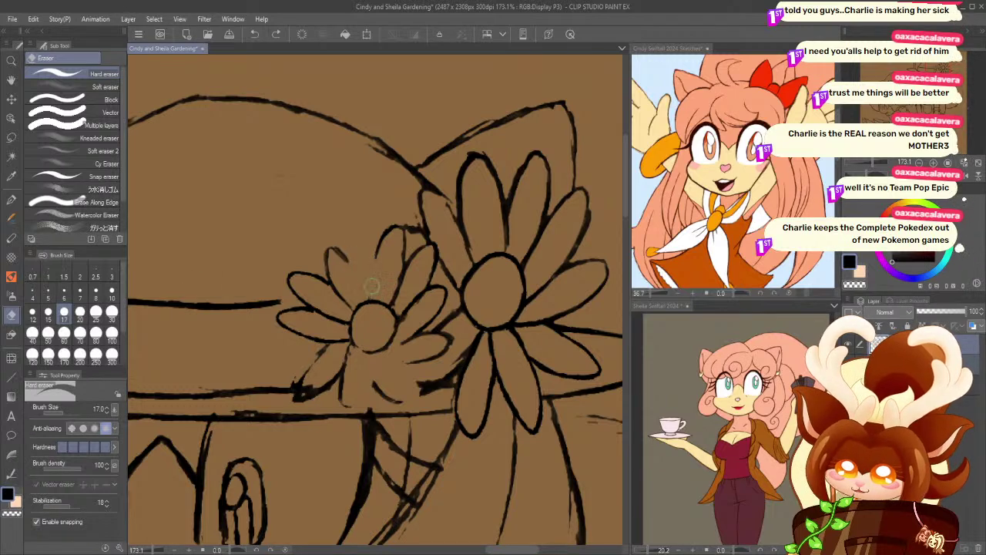
key(p)
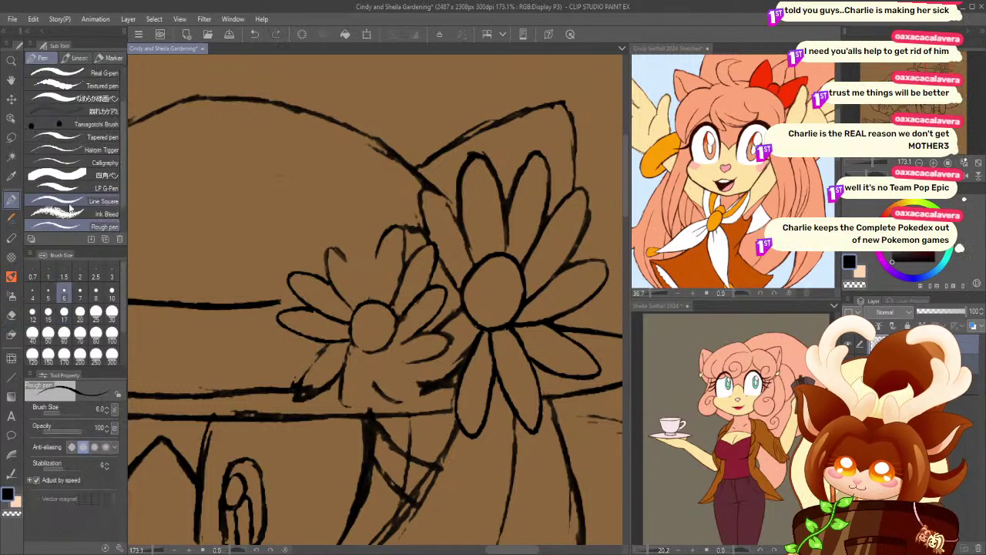
mouse_move(367, 297)
mouse_down()
mouse_move(352, 276)
mouse_move(354, 231)
mouse_move(374, 271)
mouse_move(351, 242)
mouse_move(375, 254)
mouse_move(375, 292)
mouse_move(360, 293)
mouse_move(373, 258)
mouse_move(378, 303)
mouse_up()
key(ctrl+z)
key(ctrl+z)
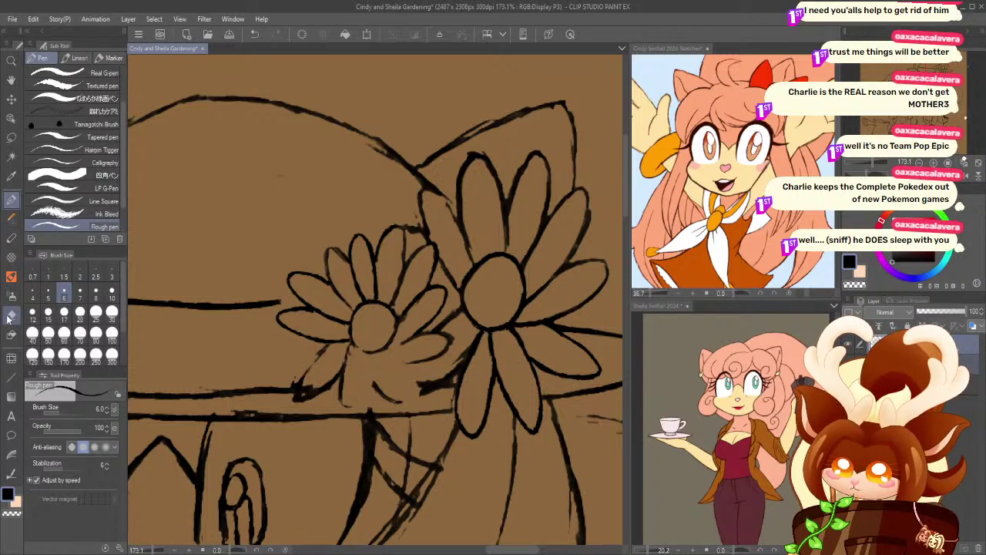
- Erase the small flower's rough lower petals with the Hard eraser at size 17, and ink two new downward petals
click(12, 314)
mouse_move(349, 402)
mouse_down()
mouse_move(344, 349)
mouse_move(333, 380)
mouse_move(298, 401)
mouse_move(328, 360)
mouse_up()
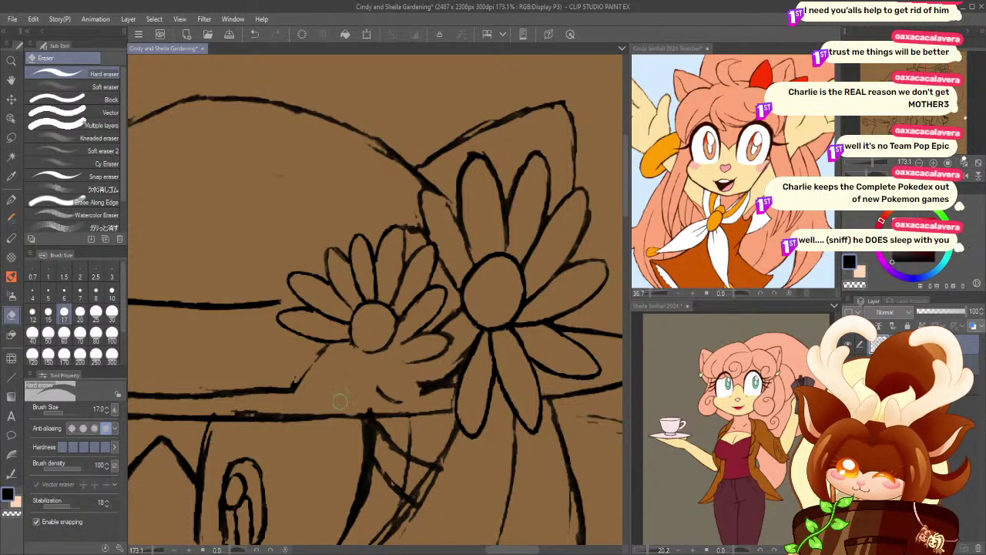
drag(378, 387, 389, 396)
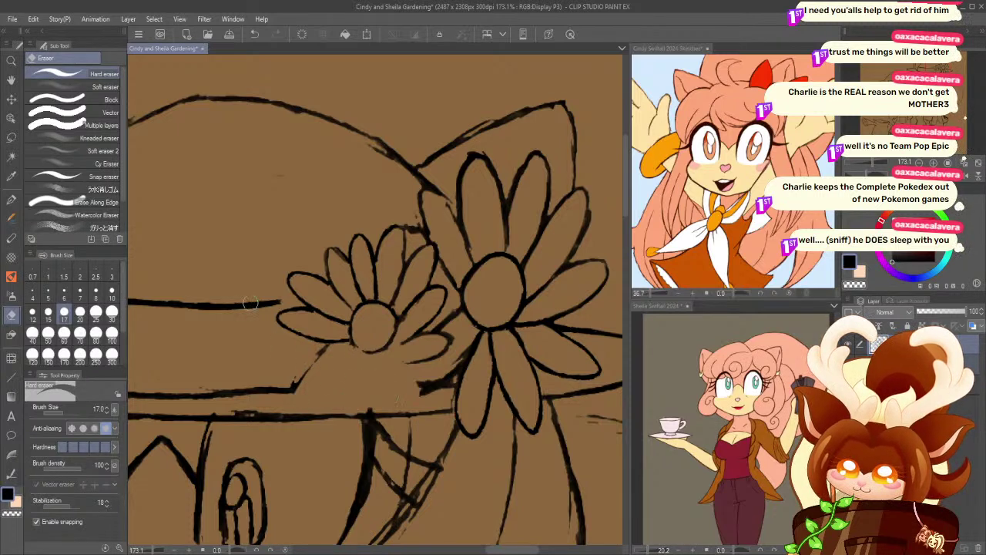
click(12, 199)
mouse_move(381, 353)
mouse_down()
mouse_move(372, 410)
mouse_move(363, 357)
mouse_move(318, 410)
mouse_move(315, 389)
mouse_move(354, 351)
mouse_up()
- Erase the line end and rough right petal around the small flower, and ink its remaining lower-left petal with the Rough pen
click(12, 315)
mouse_move(299, 386)
mouse_down()
mouse_move(312, 364)
mouse_move(304, 369)
mouse_move(326, 352)
mouse_move(297, 373)
mouse_up()
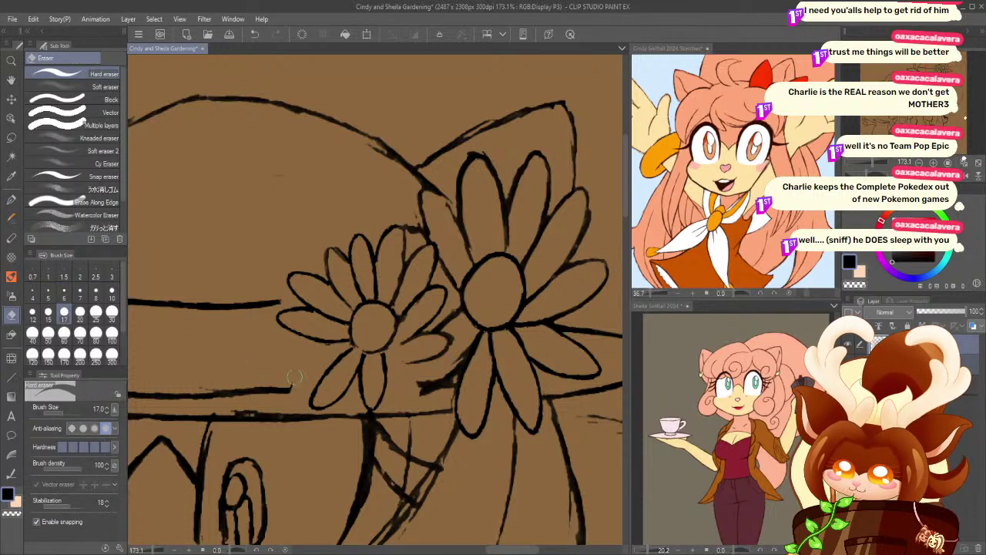
mouse_move(404, 360)
mouse_down()
mouse_move(445, 349)
mouse_move(416, 351)
mouse_up()
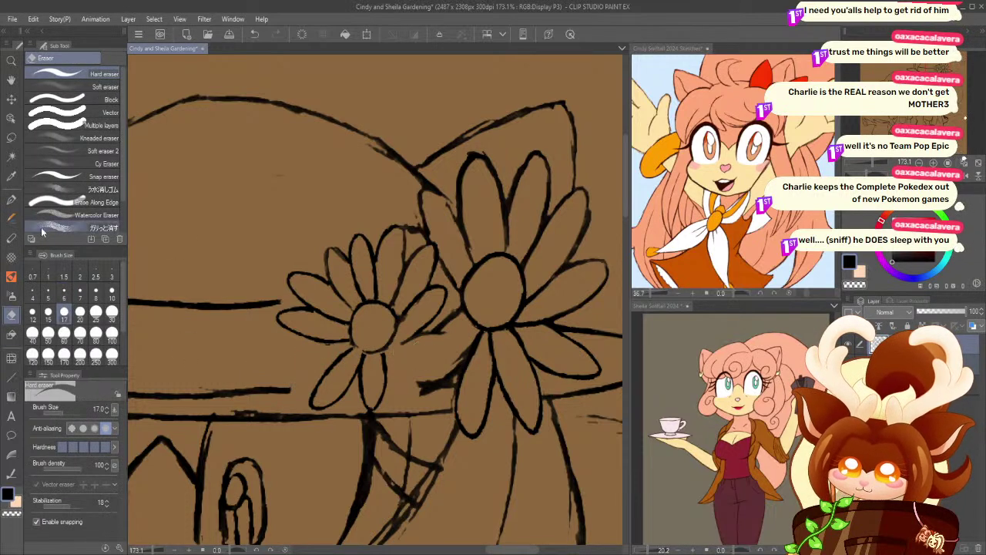
click(12, 199)
mouse_move(339, 343)
mouse_down()
mouse_move(282, 360)
mouse_move(325, 370)
mouse_up()
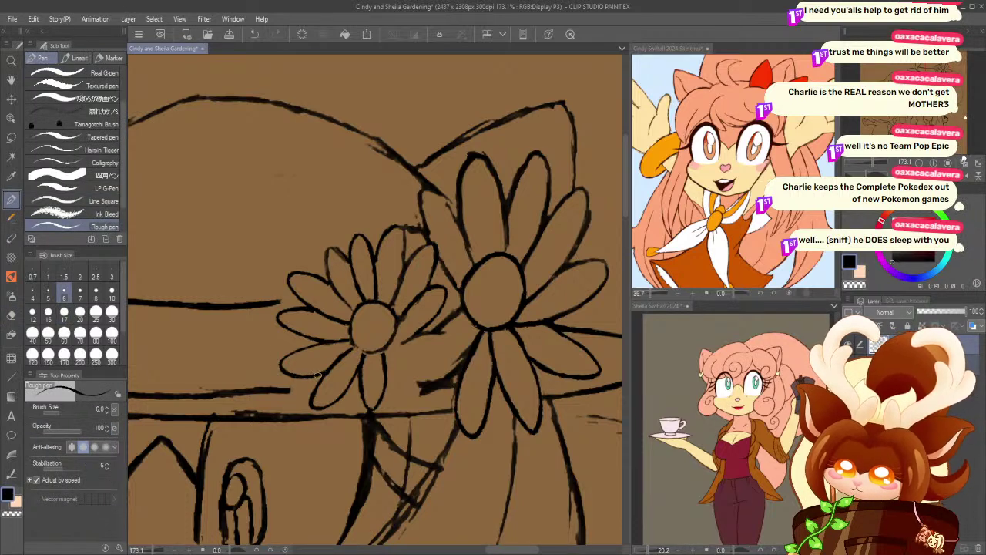
mouse_move(398, 346)
mouse_down()
mouse_move(422, 391)
mouse_move(415, 401)
mouse_move(376, 355)
mouse_up()
key(ctrl+z)
- Erase the thick rough lines between the small and large flowers with the Hard eraser at size 17
click(12, 316)
drag(417, 387, 436, 384)
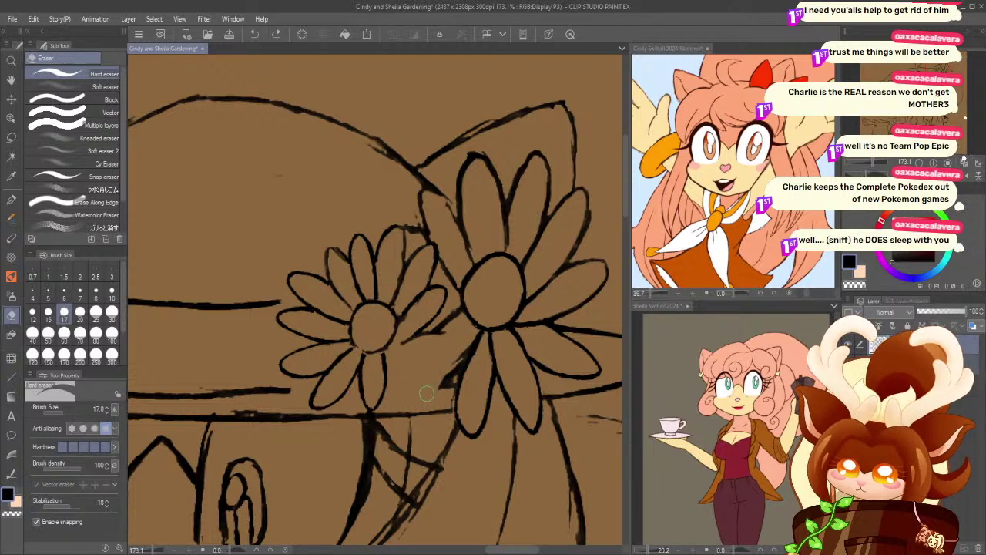
mouse_move(443, 330)
mouse_down()
mouse_move(408, 352)
mouse_move(441, 330)
mouse_up()
mouse_move(438, 380)
mouse_down()
mouse_move(444, 389)
mouse_move(456, 362)
mouse_up()
drag(453, 314, 440, 336)
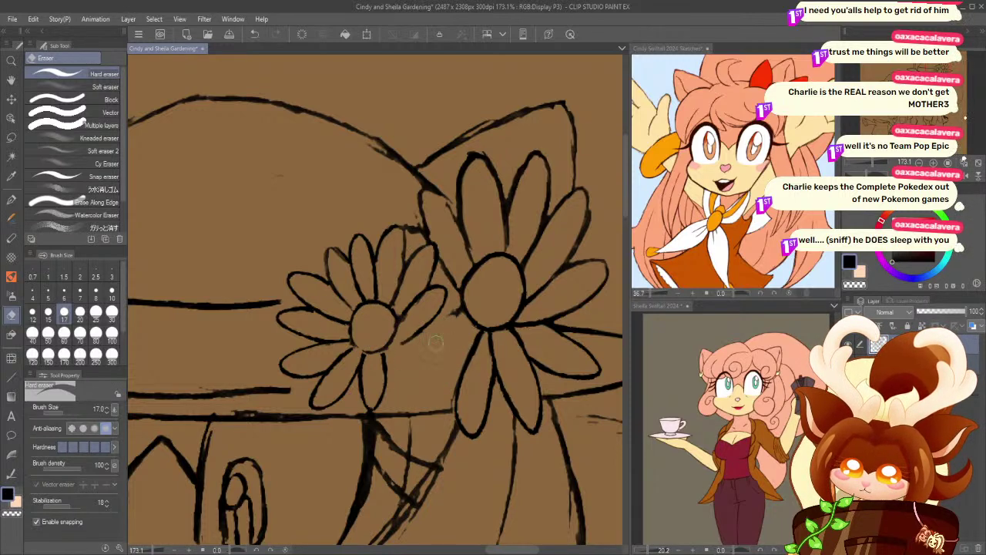
- Ink the small flower's two lower-right petals and the lower edge of its round center with the Rough pen at size 6
click(12, 200)
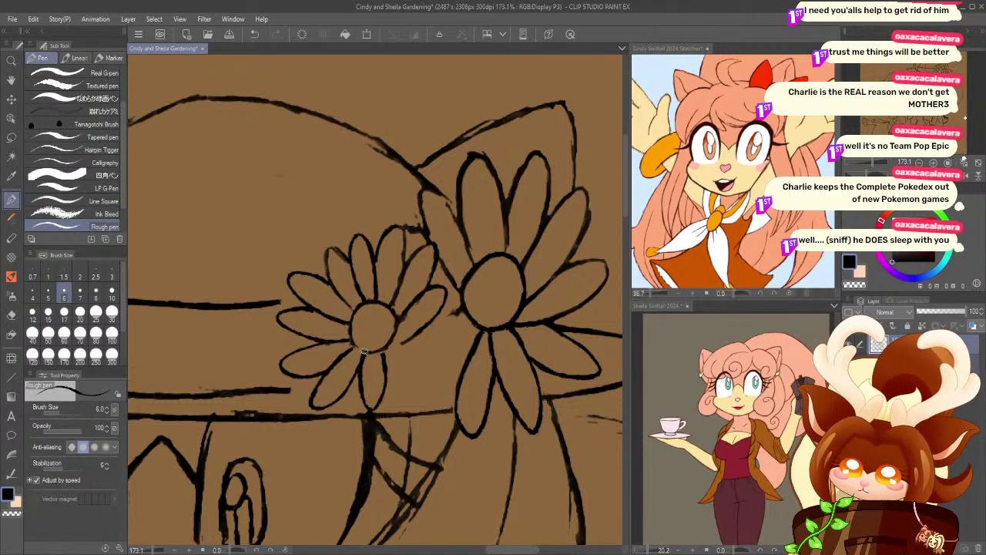
mouse_move(366, 353)
mouse_down()
mouse_move(391, 339)
mouse_move(426, 397)
mouse_move(388, 365)
mouse_move(430, 388)
mouse_move(382, 350)
mouse_move(450, 337)
mouse_move(409, 358)
mouse_up()
key(ctrl+z)
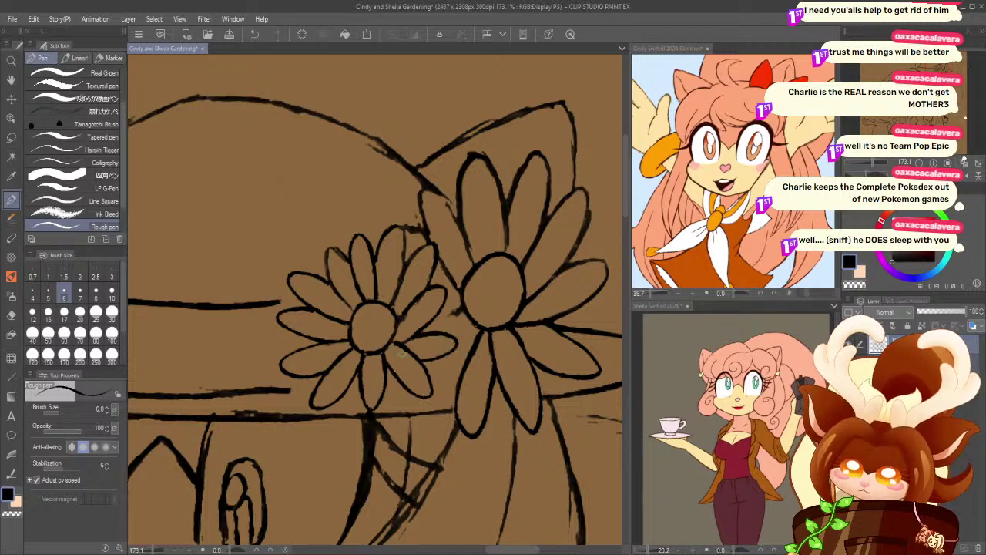
- Ink the partly hidden petals in the gap between the small and large flowers with the Rough pen at size 6
drag(478, 333, 426, 377)
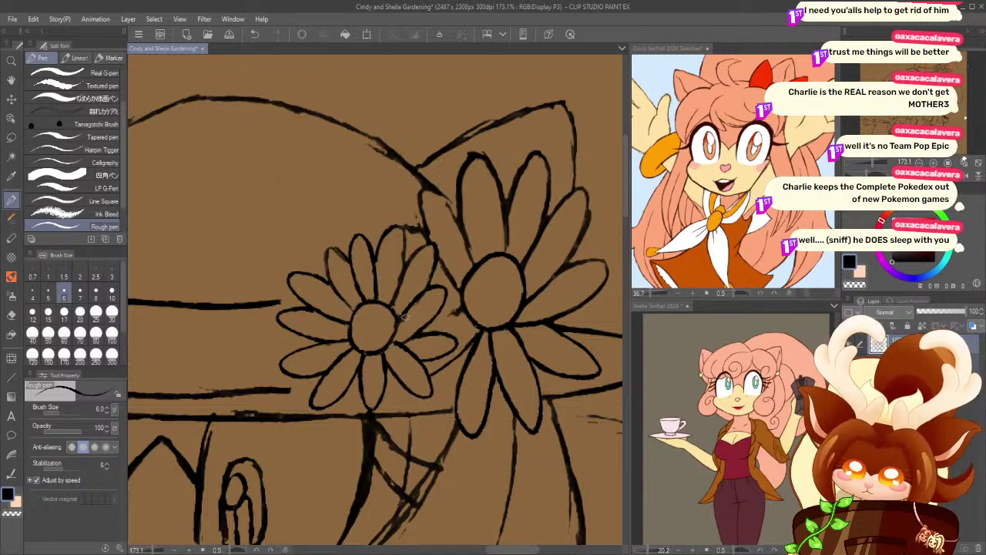
key(ctrl+z)
drag(478, 341, 427, 382)
key(ctrl+z)
mouse_move(476, 336)
mouse_down()
mouse_move(407, 409)
mouse_move(399, 378)
mouse_up()
key(ctrl+z)
key(ctrl+z)
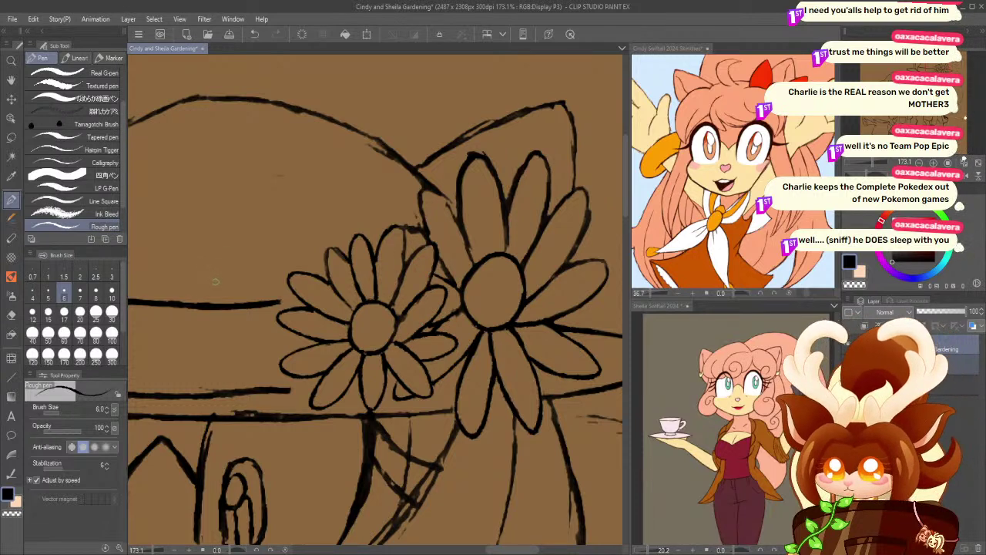
- Erase the large flower's rough upper-left petal and the end of the hat crown line with the Hard eraser at size 17
click(10, 314)
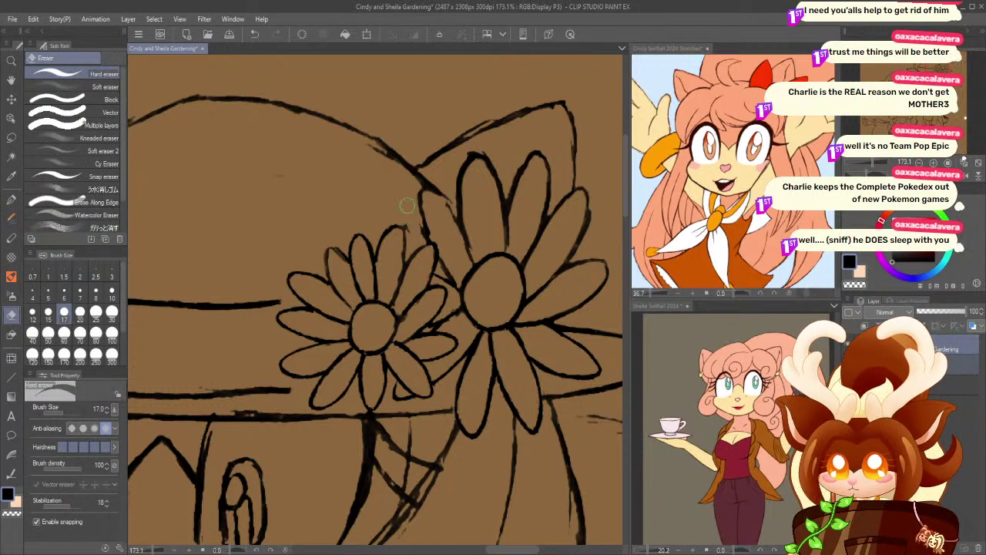
mouse_move(421, 183)
mouse_down()
mouse_move(398, 191)
mouse_move(362, 157)
mouse_move(398, 162)
mouse_up()
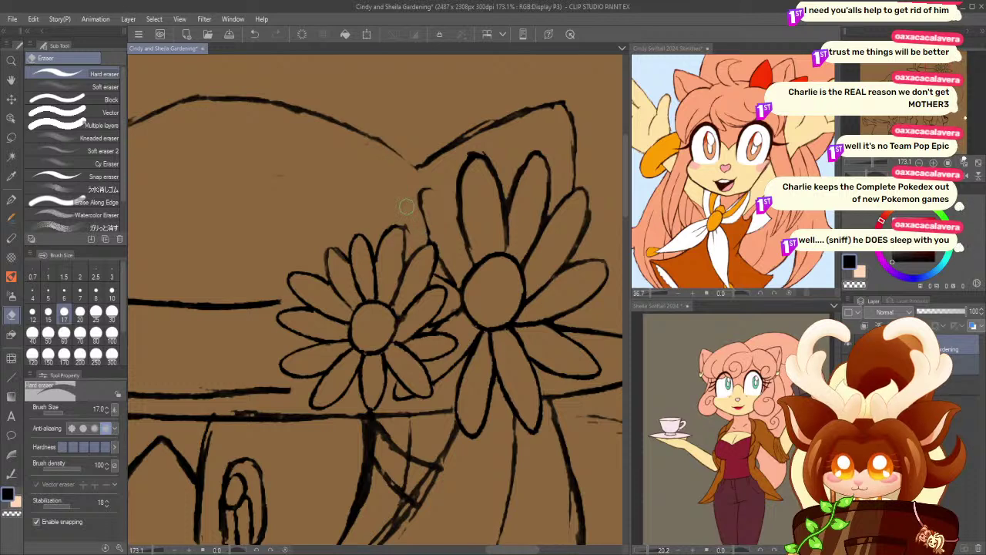
key(p)
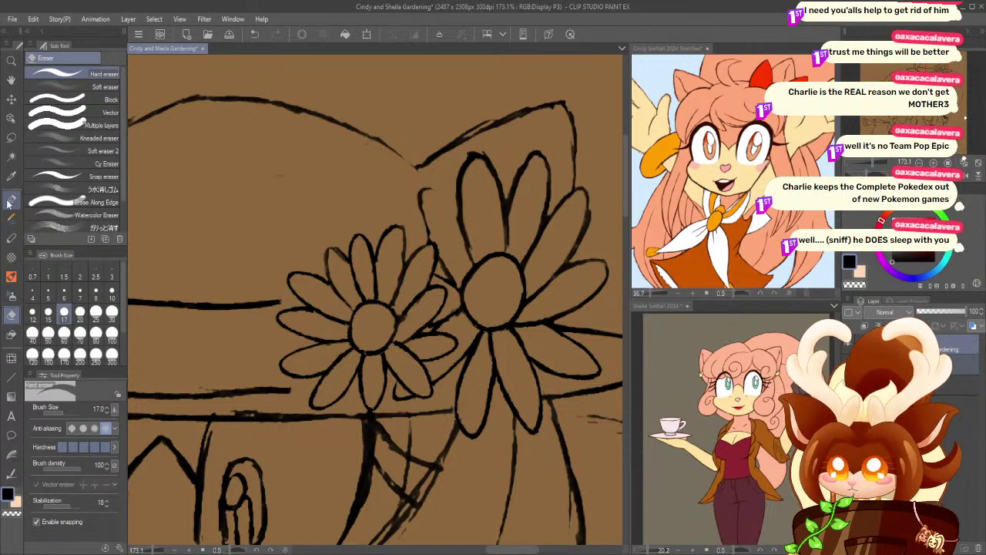
click(10, 316)
mouse_move(425, 190)
mouse_down()
mouse_move(416, 191)
mouse_move(427, 234)
mouse_up()
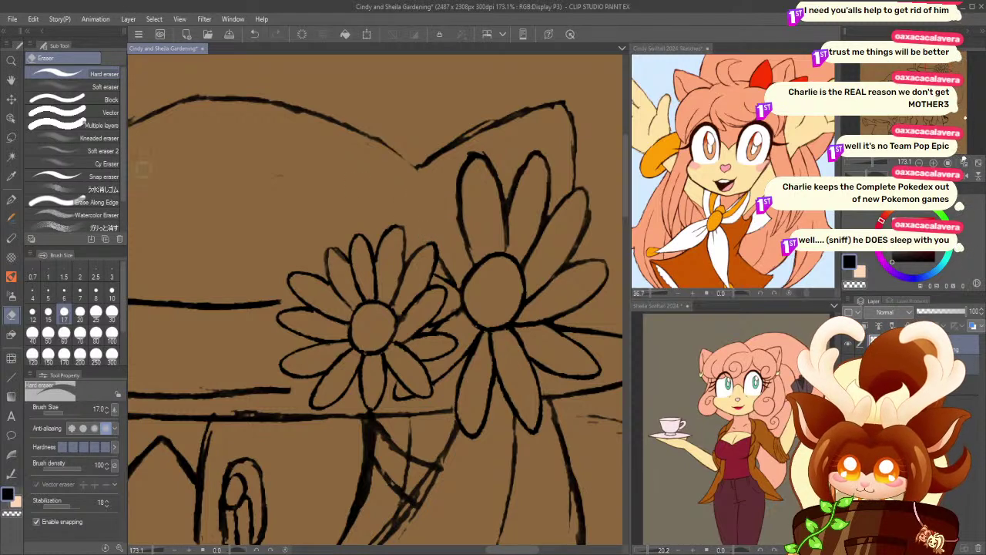
- Ink a new rounded upper-left petal on the large flower with the Rough pen at size 6
click(11, 199)
mouse_move(462, 218)
mouse_down()
mouse_move(411, 189)
mouse_move(426, 239)
mouse_move(413, 191)
mouse_move(447, 189)
mouse_move(462, 222)
mouse_up()
key(ctrl+z)
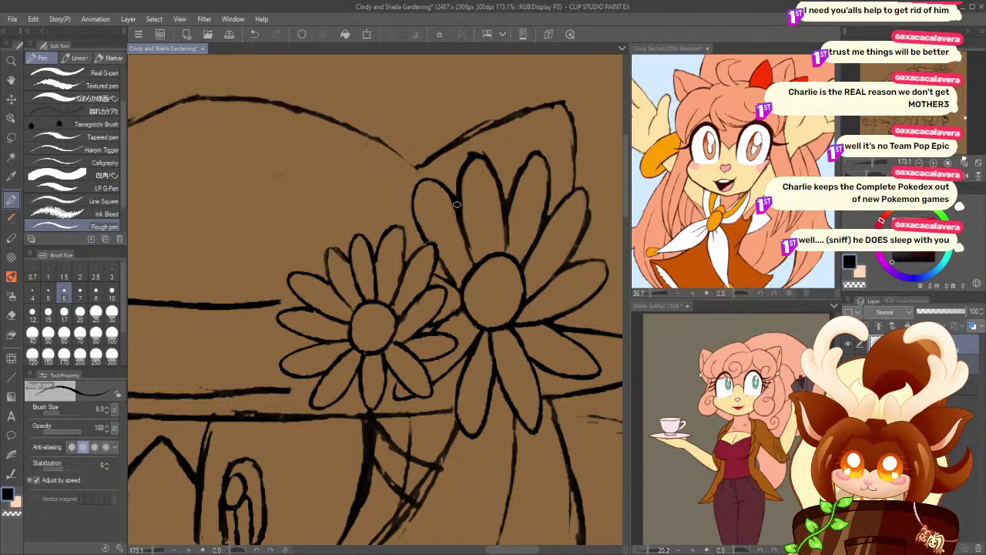
- Ink the hat crown's curved outline down to the large flower's upper-left petal
drag(423, 177, 360, 135)
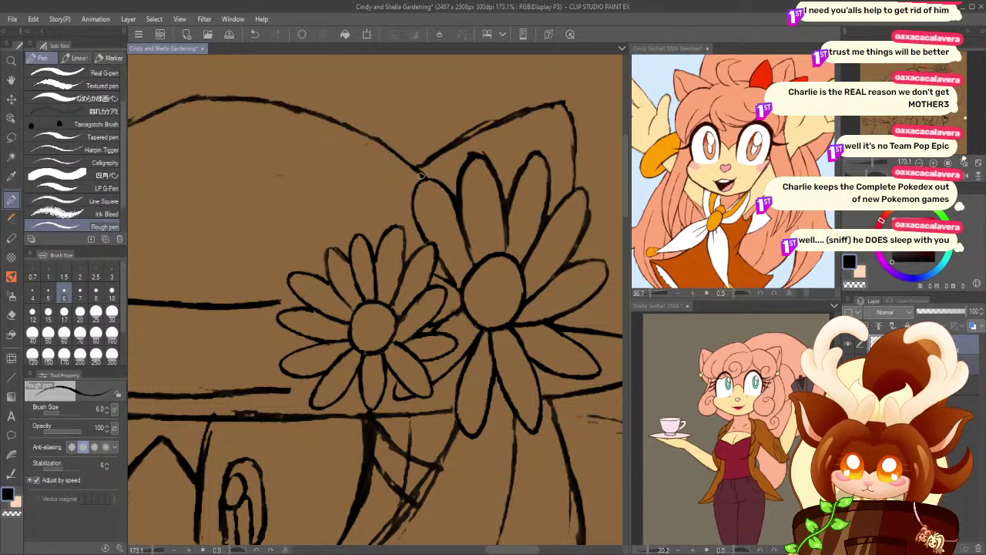
drag(423, 176, 355, 135)
mouse_move(420, 171)
mouse_down()
mouse_move(328, 115)
mouse_move(300, 111)
mouse_move(362, 134)
mouse_move(262, 100)
mouse_up()
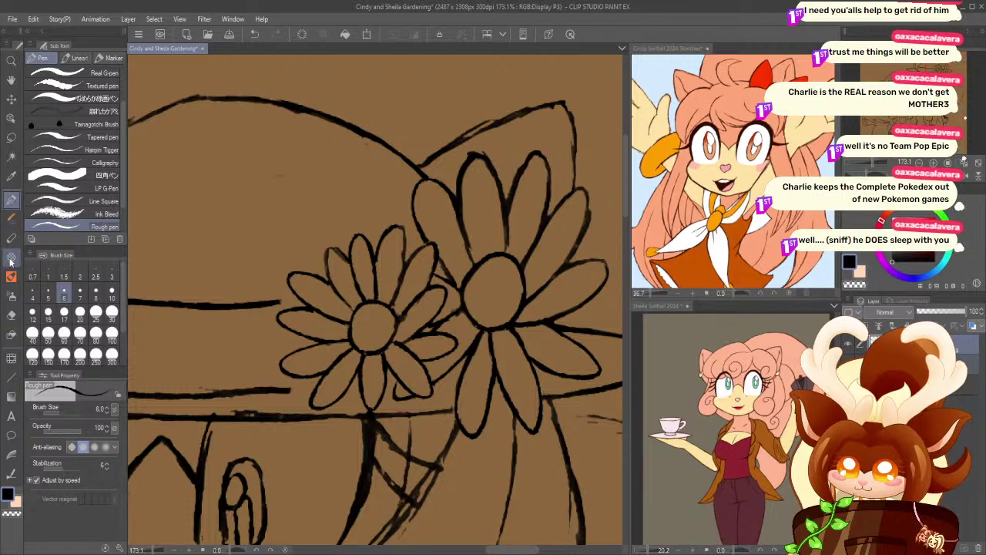
- Thin the rough upper edge of the pointed ear behind the large flower with the Hard eraser at size 17
click(11, 313)
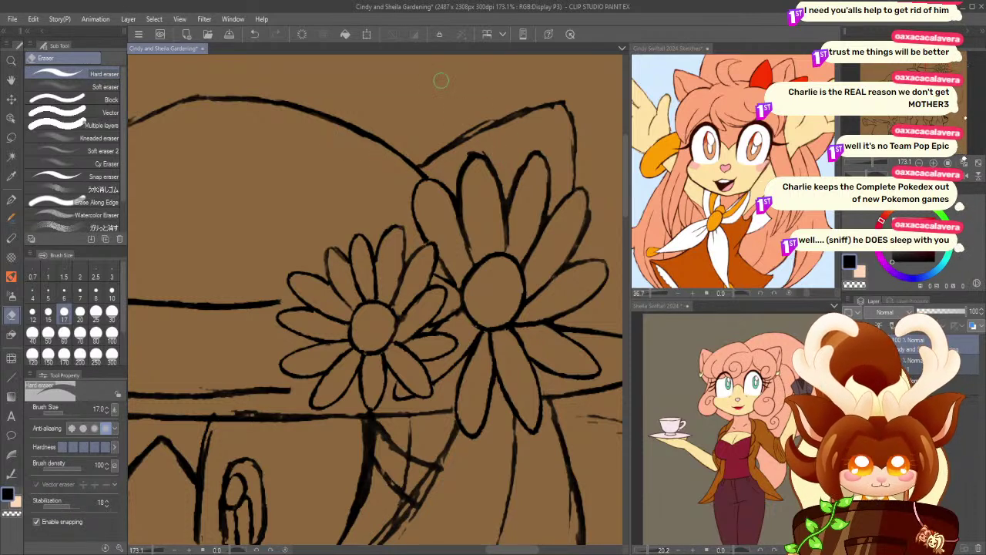
mouse_move(429, 155)
mouse_down()
mouse_move(396, 171)
mouse_move(343, 240)
mouse_up()
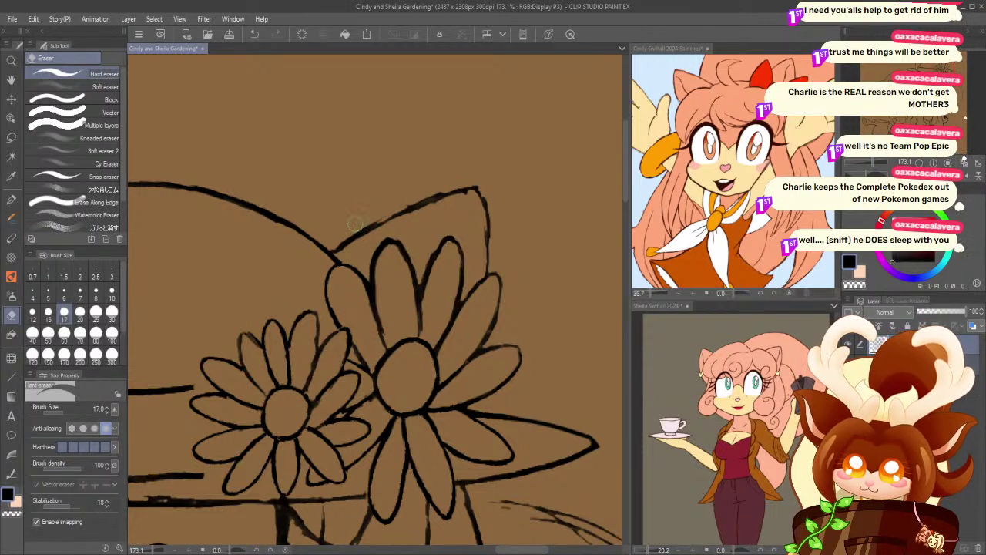
drag(423, 186, 457, 179)
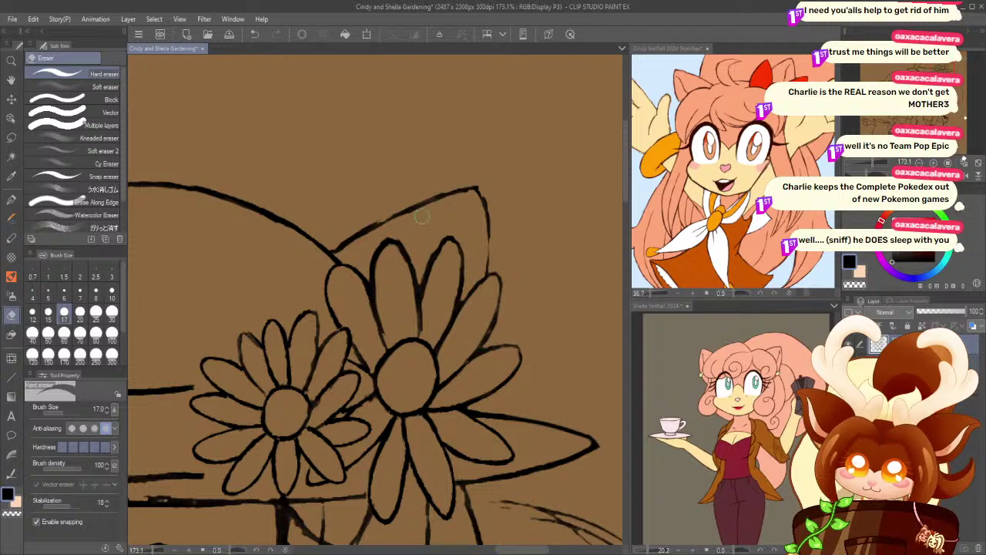
- Ink the pointed ear's outer side and upper edge with the Rough pen at size 6
key(p)
drag(487, 273, 481, 202)
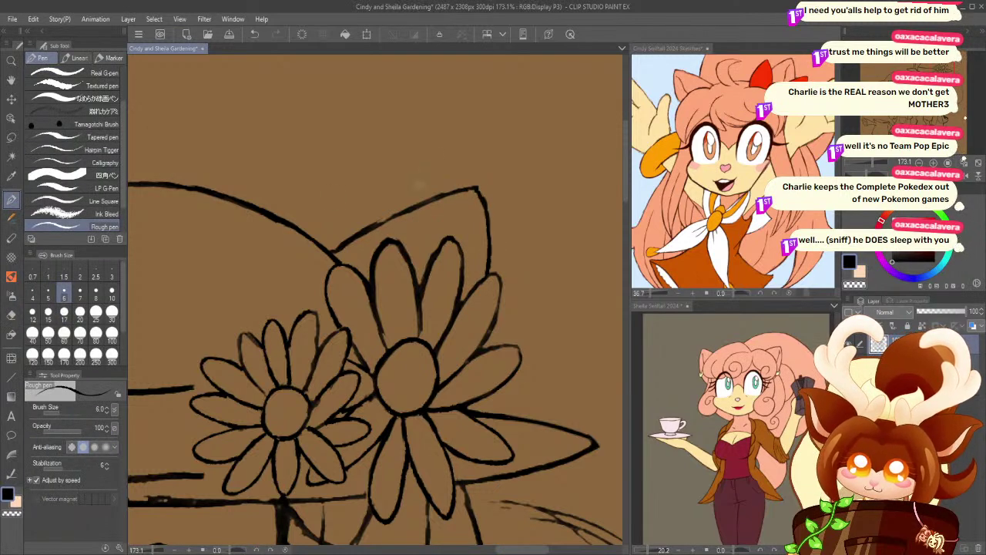
drag(413, 208, 357, 232)
key(ctrl+z)
drag(402, 211, 352, 240)
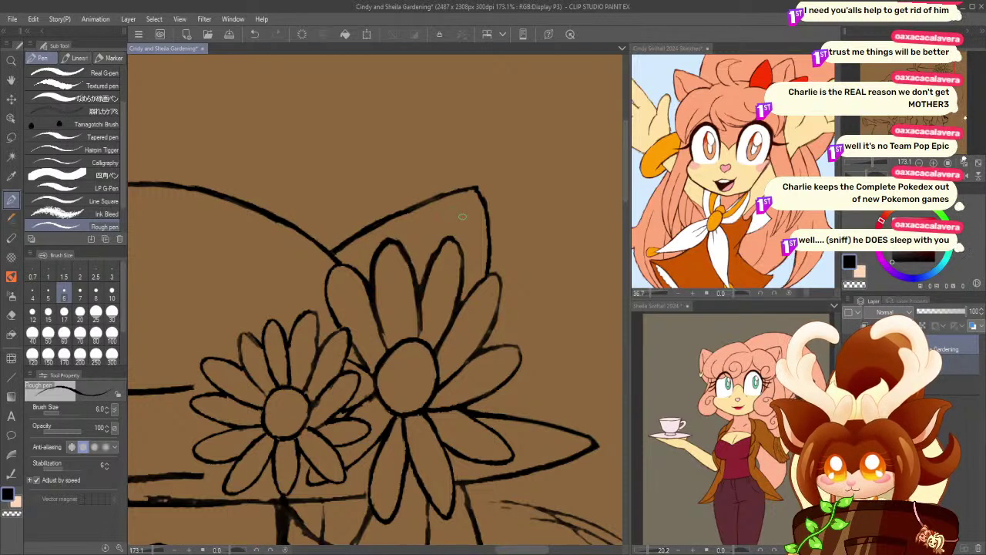
- Ink the inner ear line running from near the ear's tip down behind the large flower's petals
drag(469, 215, 467, 307)
key(ctrl+z)
mouse_move(470, 212)
mouse_down()
mouse_move(471, 287)
mouse_move(457, 306)
mouse_up()
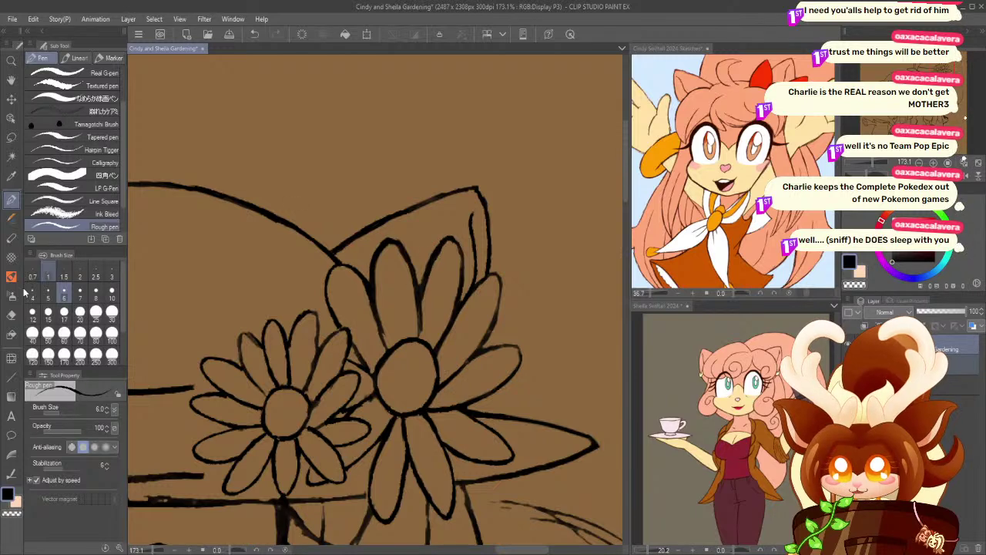
- Ink the right side of the large flower's tall upper petal with the Rough pen at size 6
key(e)
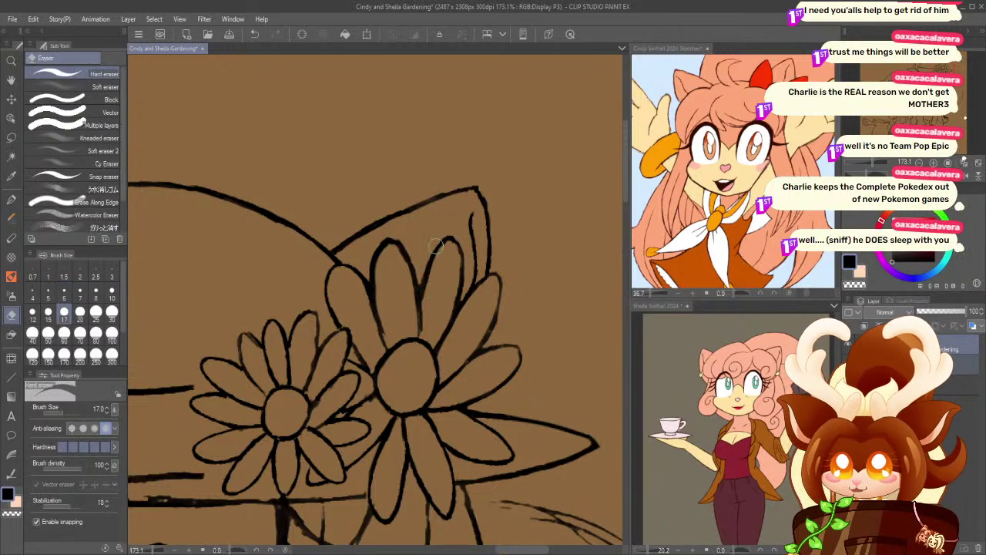
key(p)
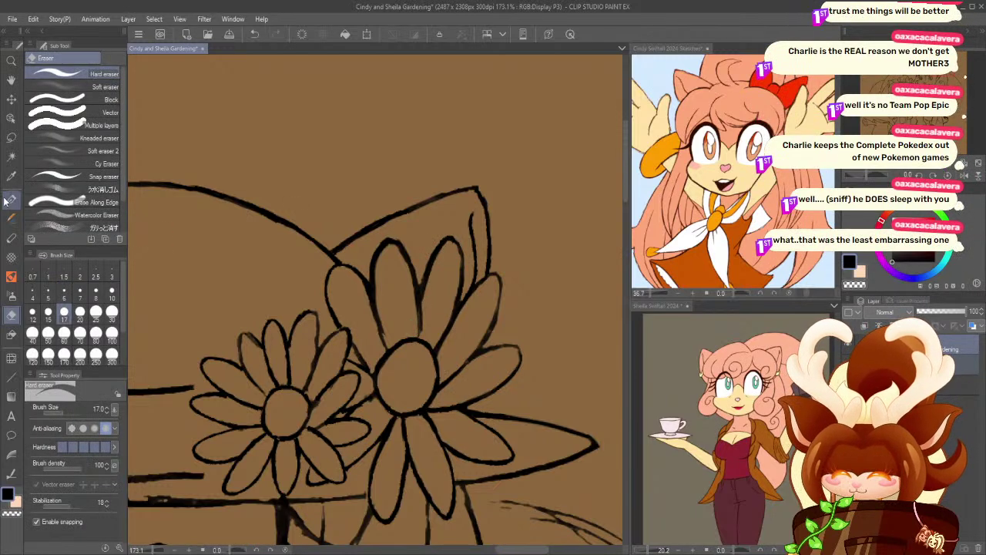
drag(418, 338, 411, 289)
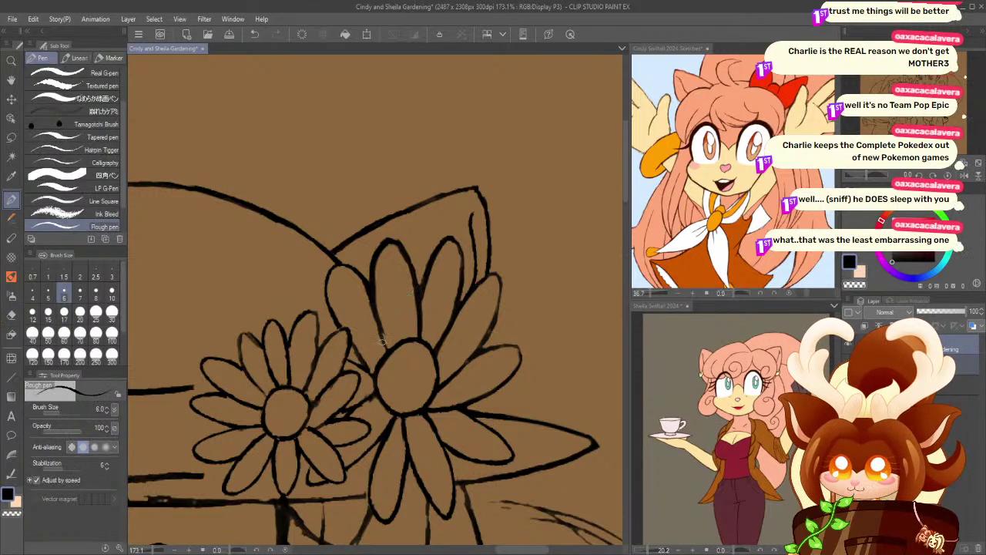
drag(351, 346, 370, 370)
key(ctrl+z)
drag(185, 306, 288, 298)
key(ctrl+z)
drag(262, 351, 242, 333)
key(ctrl+z)
- Ink the faint outline of the small flower's upper-left petal with the Rough pen at size 6
click(7, 317)
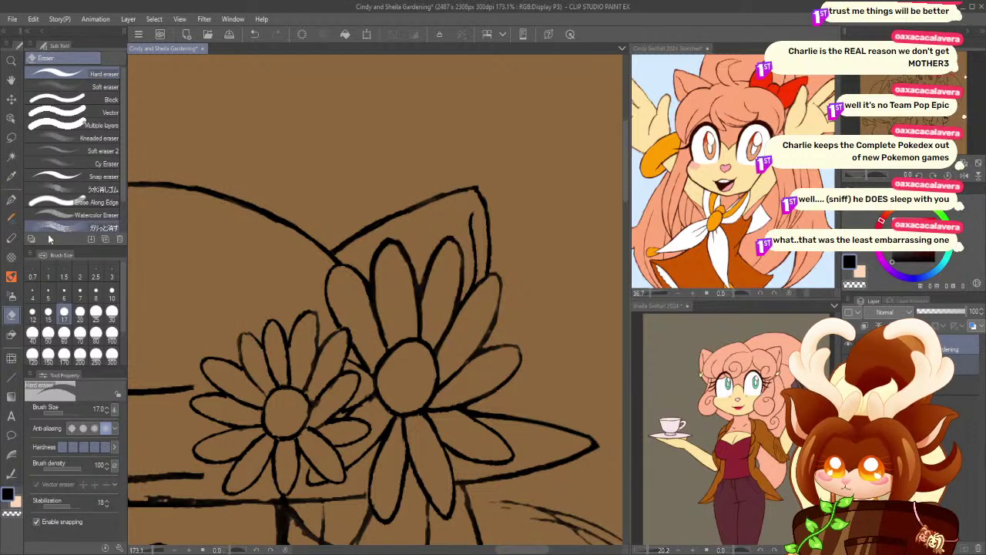
key(p)
drag(241, 347, 256, 341)
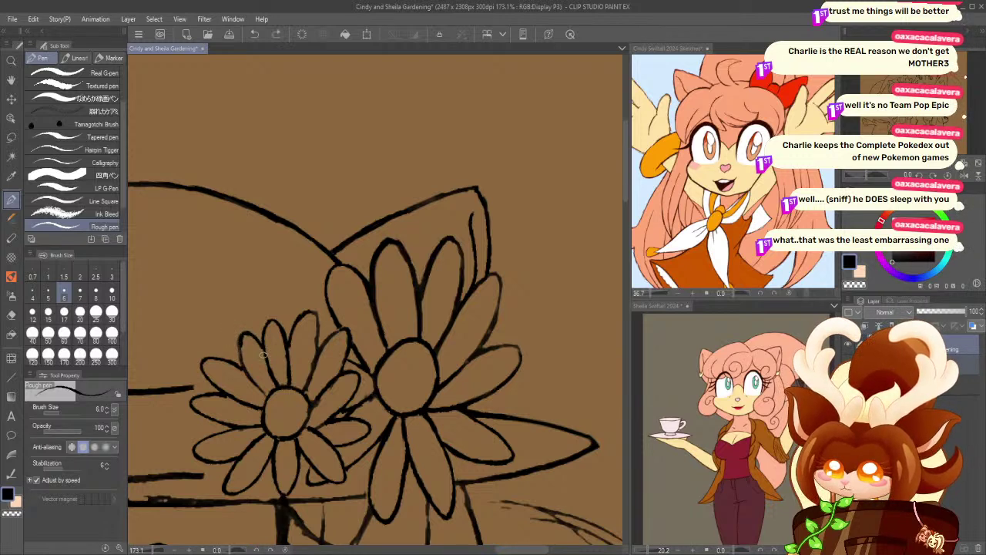
drag(241, 337, 244, 368)
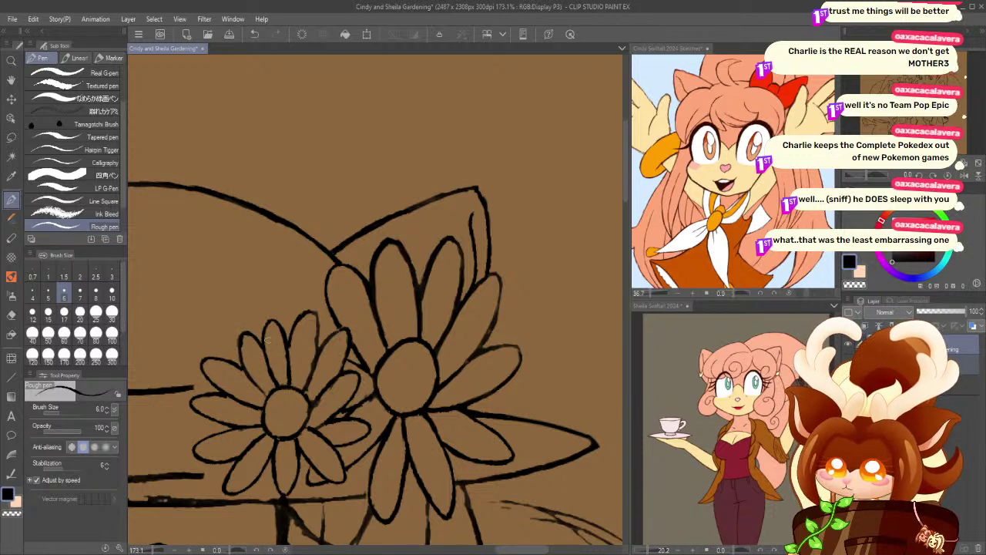
drag(291, 340, 289, 361)
key(ctrl+z)
key(ctrl+z)
- Thin the rough outlines of the hat crown's left side and the left ear with the Hard eraser at size 17
drag(189, 283, 376, 276)
mouse_move(204, 276)
mouse_down()
mouse_move(260, 267)
mouse_move(346, 279)
mouse_up()
mouse_move(450, 178)
mouse_down()
mouse_move(396, 188)
mouse_move(345, 216)
mouse_move(279, 268)
mouse_move(260, 301)
mouse_up()
click(96, 293)
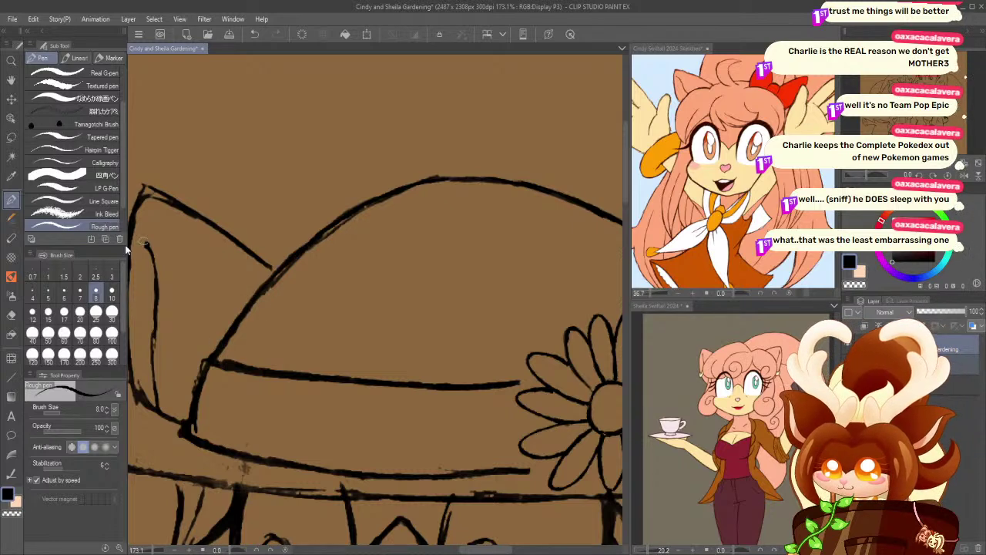
key(e)
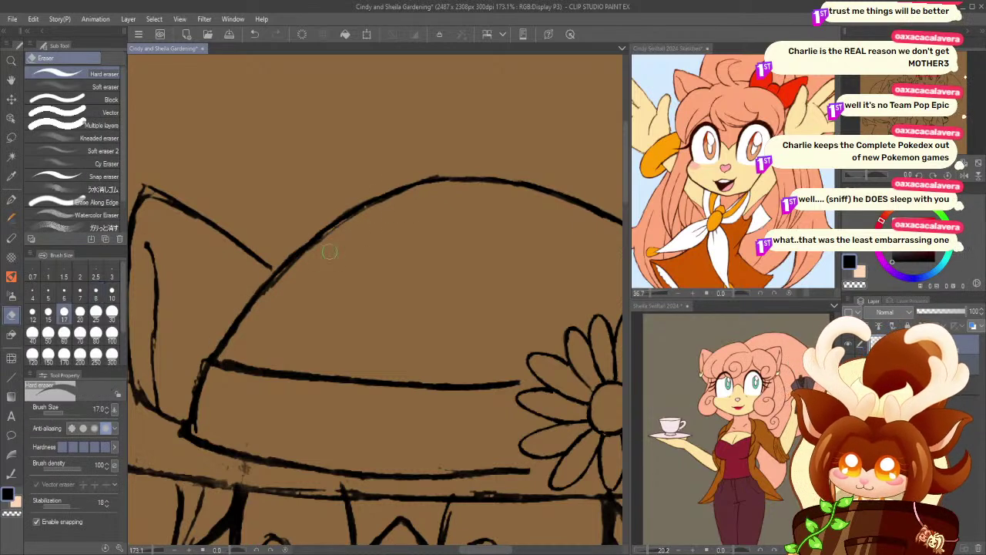
mouse_move(390, 202)
mouse_down()
mouse_move(341, 221)
mouse_move(235, 345)
mouse_up()
drag(446, 169, 394, 182)
mouse_move(155, 223)
mouse_down()
mouse_move(205, 243)
mouse_move(190, 267)
mouse_up()
drag(192, 230, 184, 331)
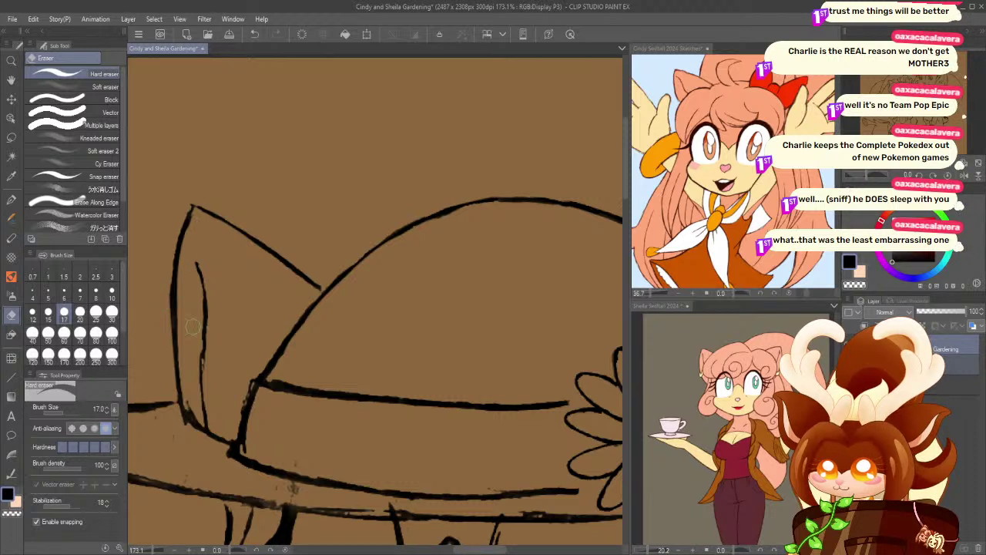
- Ink the left ear's rounded tip and outer edge and the hatband's left end with the Rough pen at size 8
key(p)
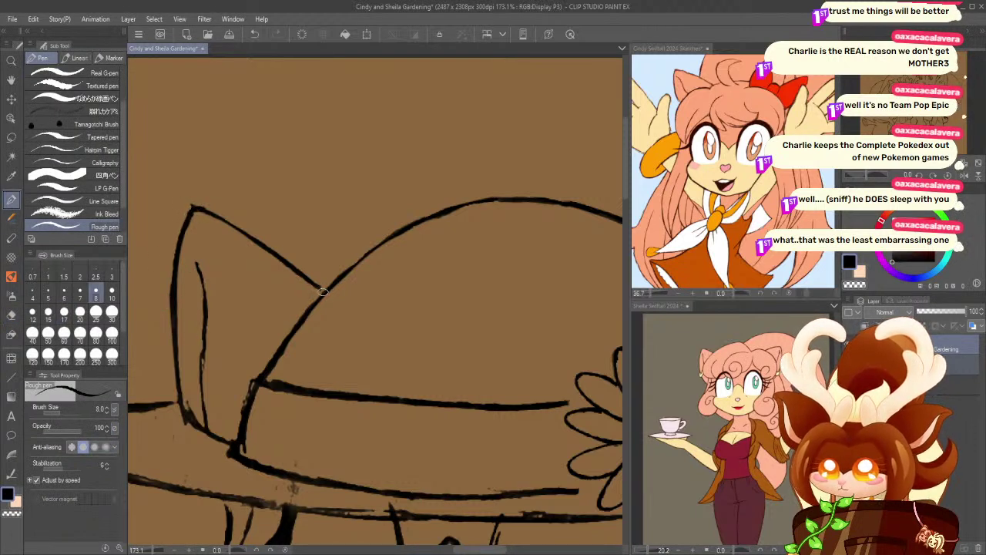
click(11, 313)
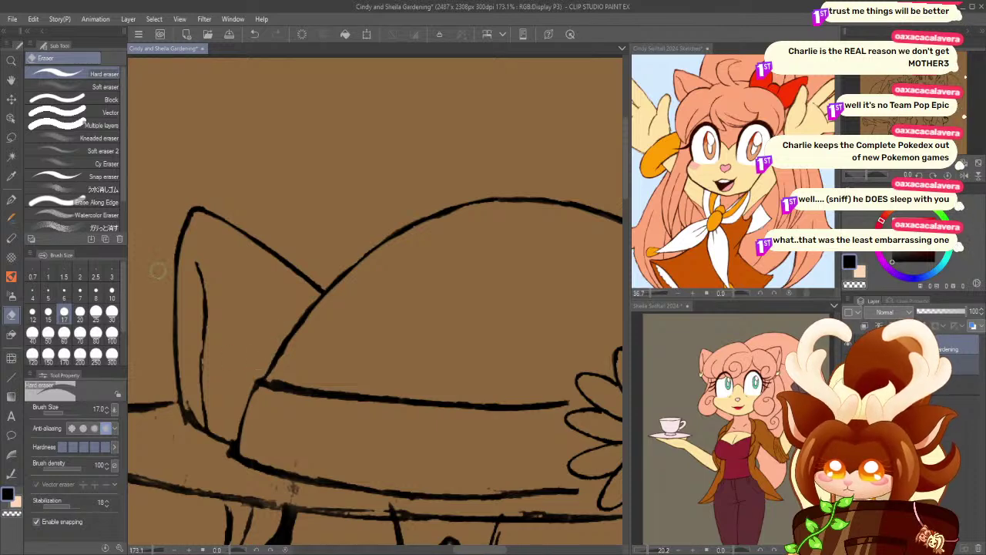
key(p)
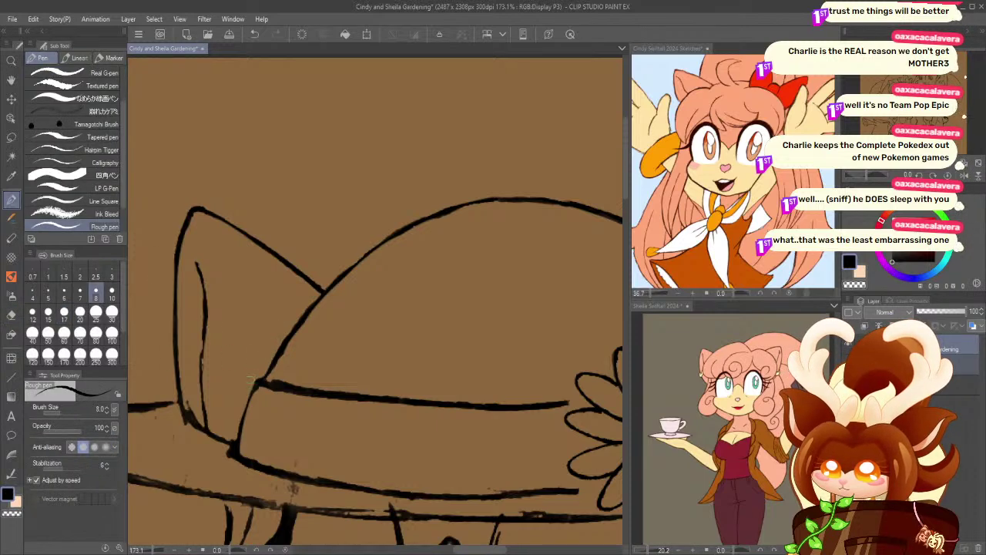
drag(260, 380, 234, 455)
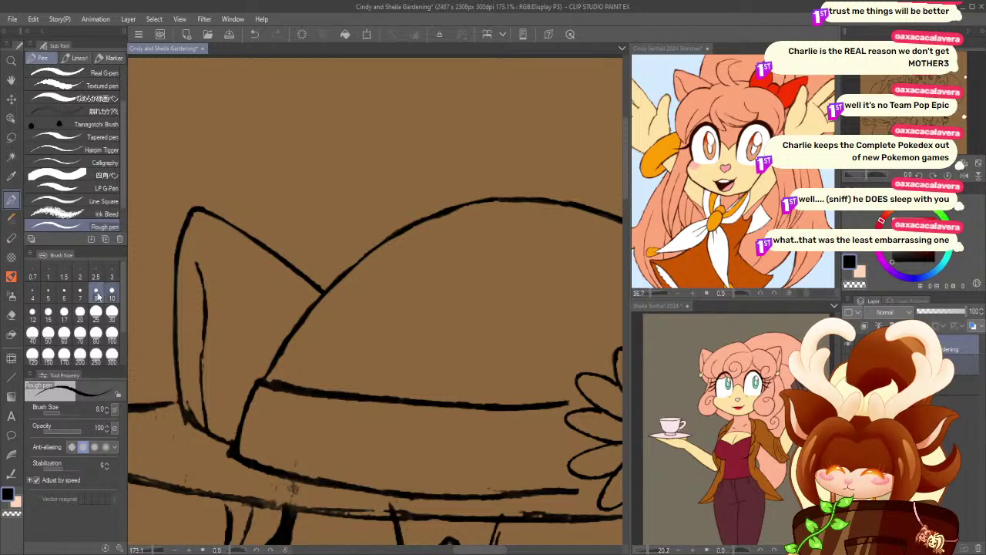
- Ink the left ear's inner line down to the brim, cleaning the ear lines with the Hard eraser at size 17
click(11, 315)
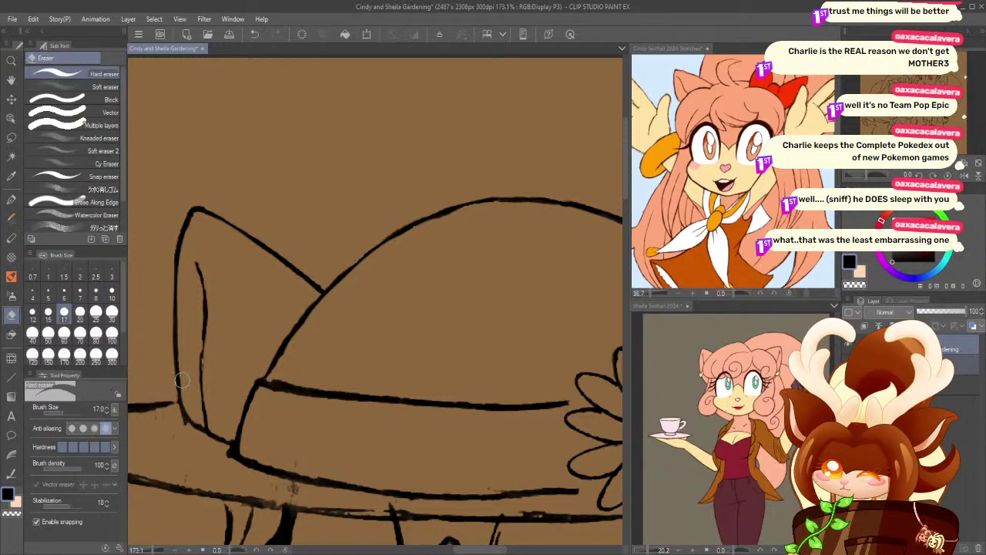
key(p)
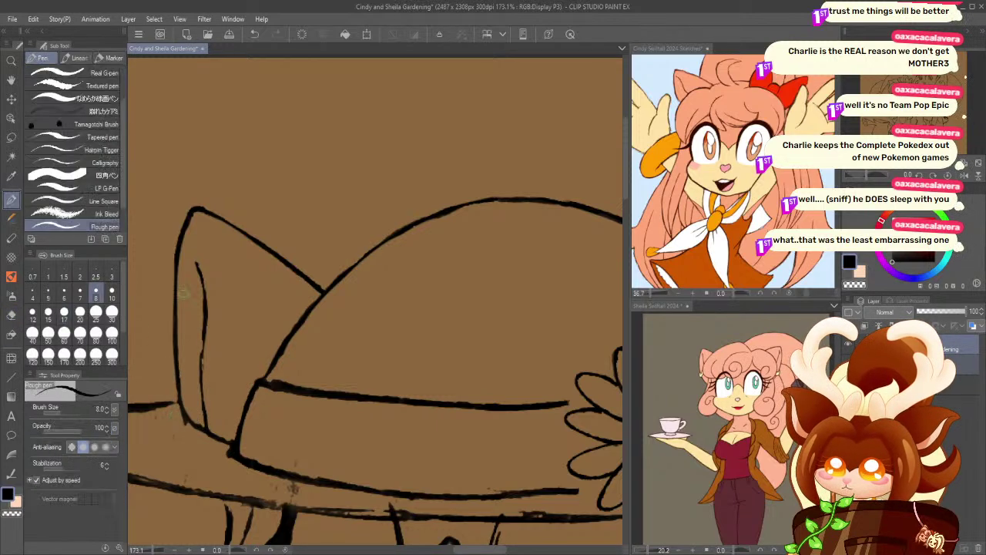
drag(205, 314, 208, 431)
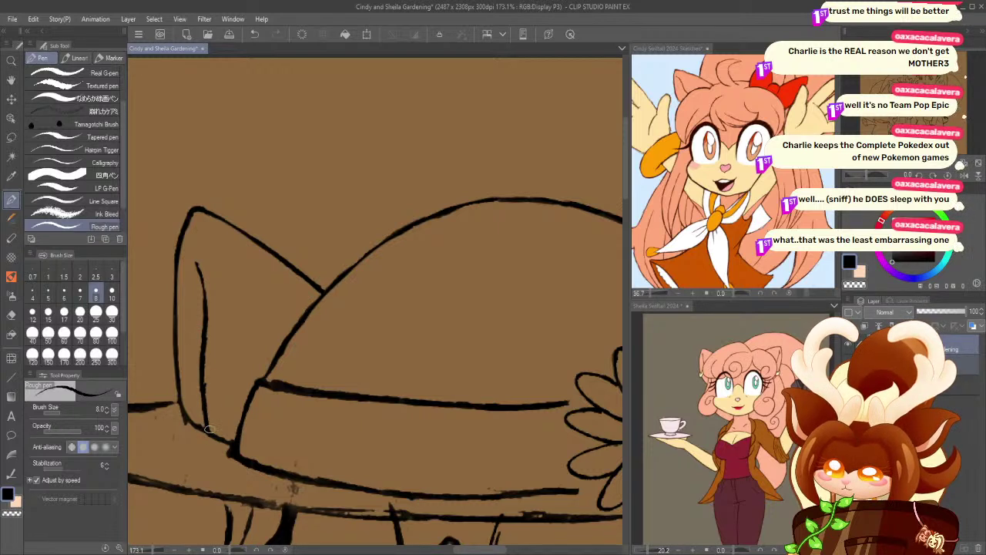
click(11, 314)
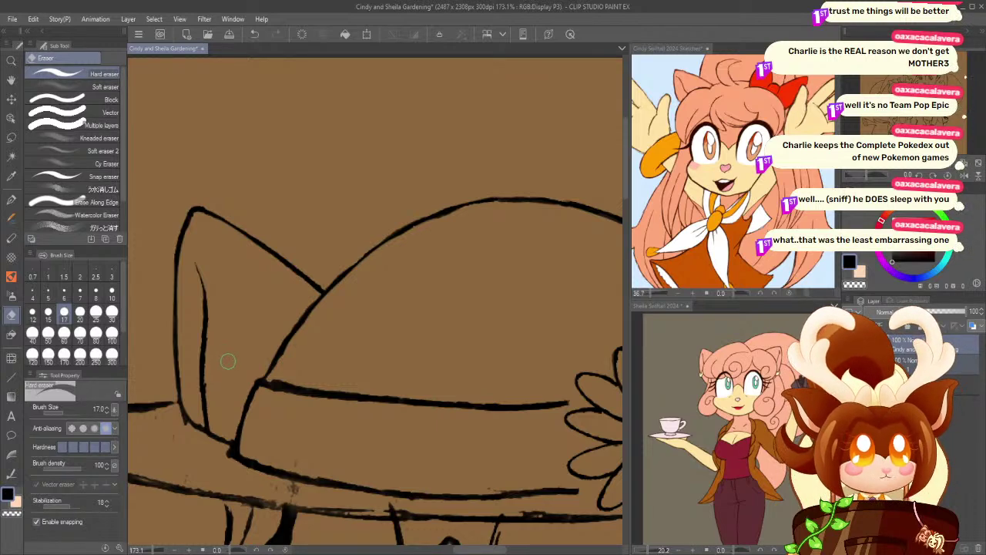
- Thin the hatband's upper line with the Hard eraser and extend it to the small flower with the Rough pen at size 8
drag(234, 378, 176, 298)
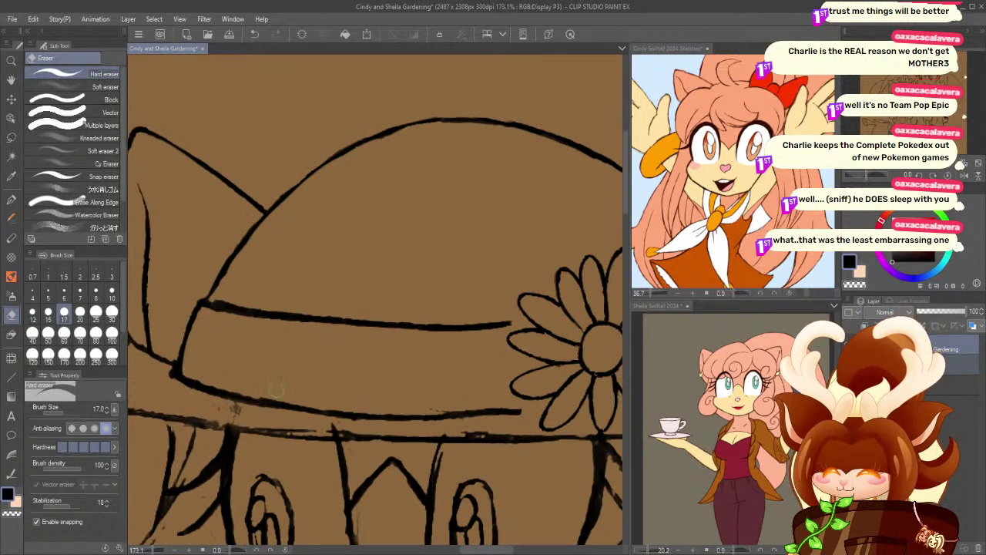
mouse_move(164, 385)
mouse_down()
mouse_move(165, 376)
mouse_move(168, 384)
mouse_up()
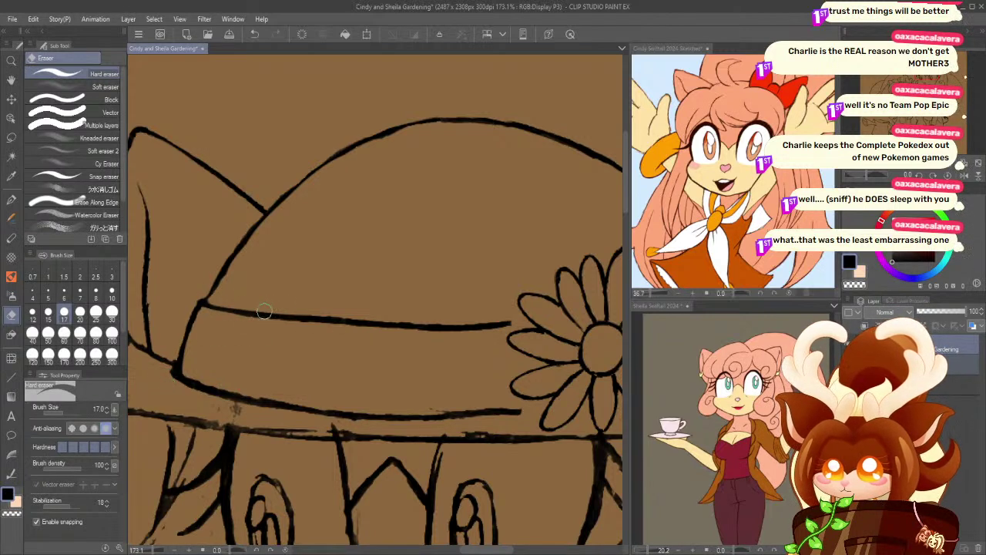
key(p)
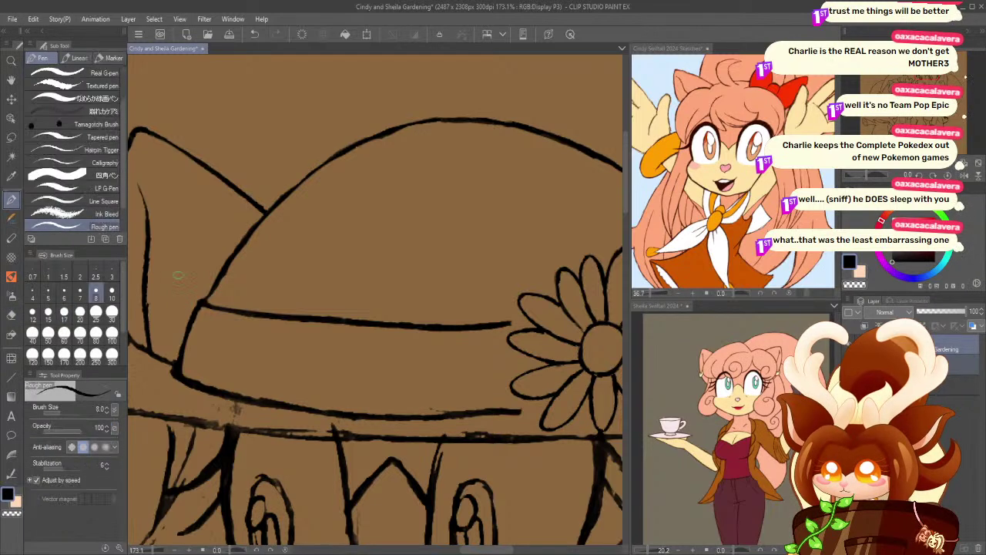
drag(207, 306, 217, 284)
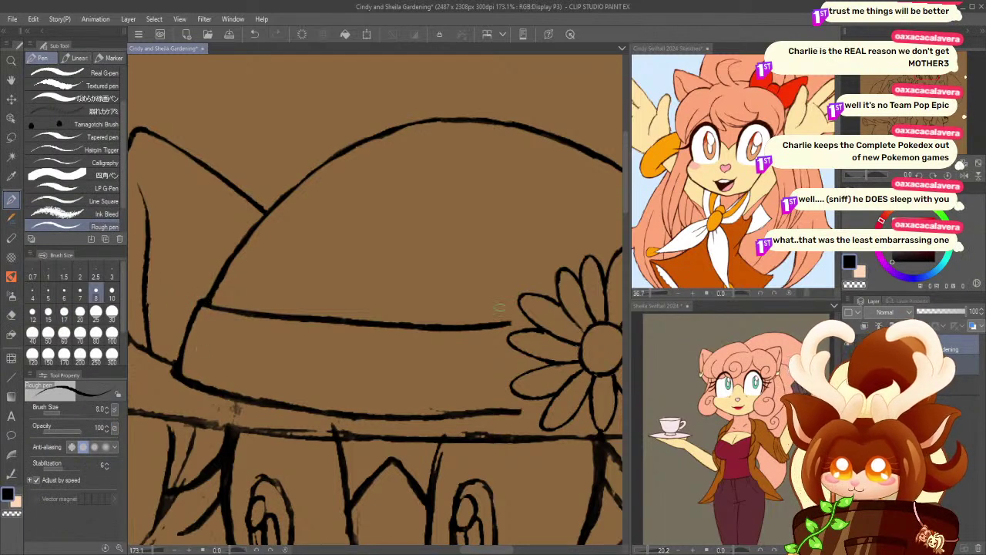
drag(528, 319, 481, 329)
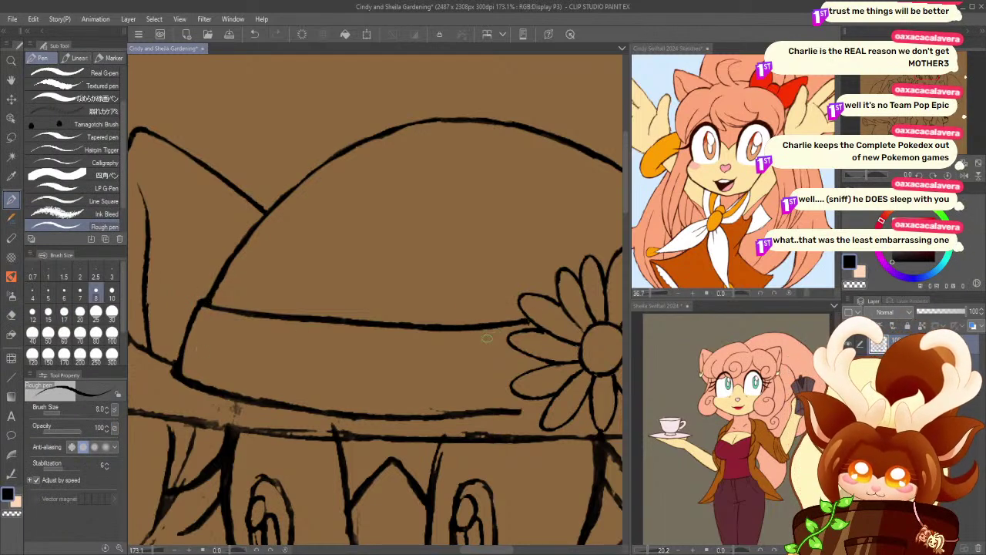
- Extend the hatband's lower line to the small flower's lower-left petal with the Rough pen at size 8
drag(529, 412, 457, 413)
key(ctrl+z)
drag(546, 410, 456, 418)
key(ctrl+z)
mouse_move(546, 409)
mouse_down()
mouse_move(442, 415)
mouse_move(544, 402)
mouse_up()
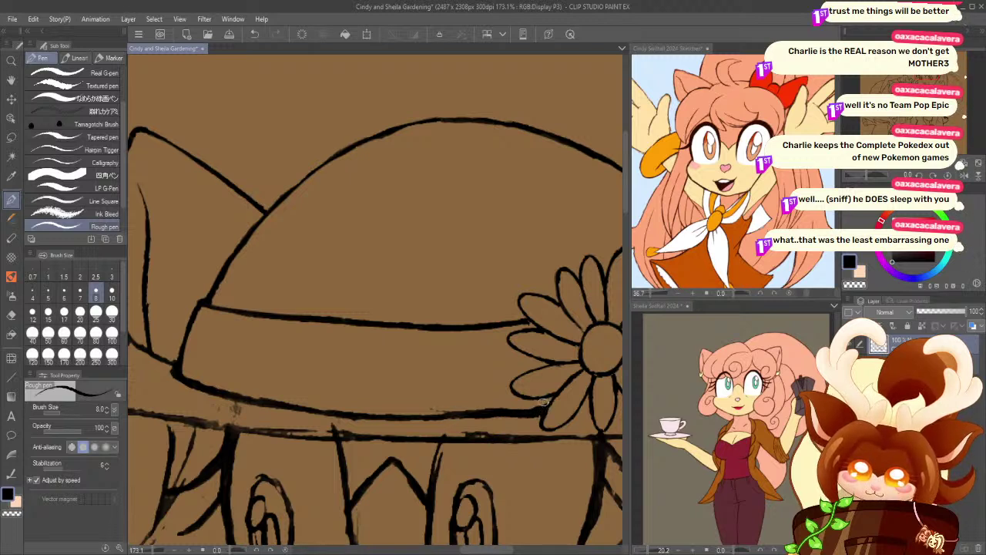
key(ctrl+z)
key(ctrl+z)
key(ctrl+z)
drag(542, 414, 438, 417)
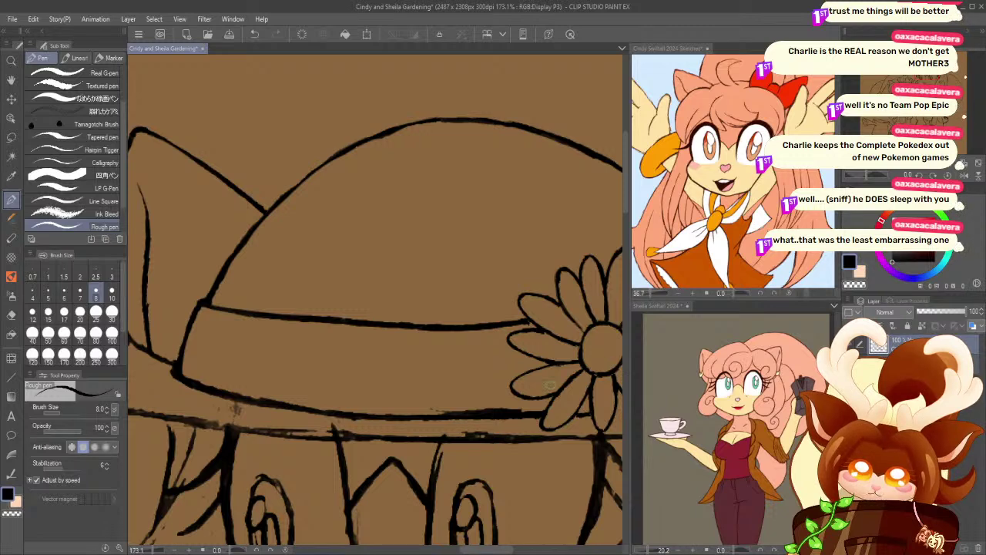
- Smooth the rough top edge of the hatband's lower line beside the small flower with the Hard eraser at size 17
drag(526, 384, 433, 363)
key(bracketleft)
key(bracketleft)
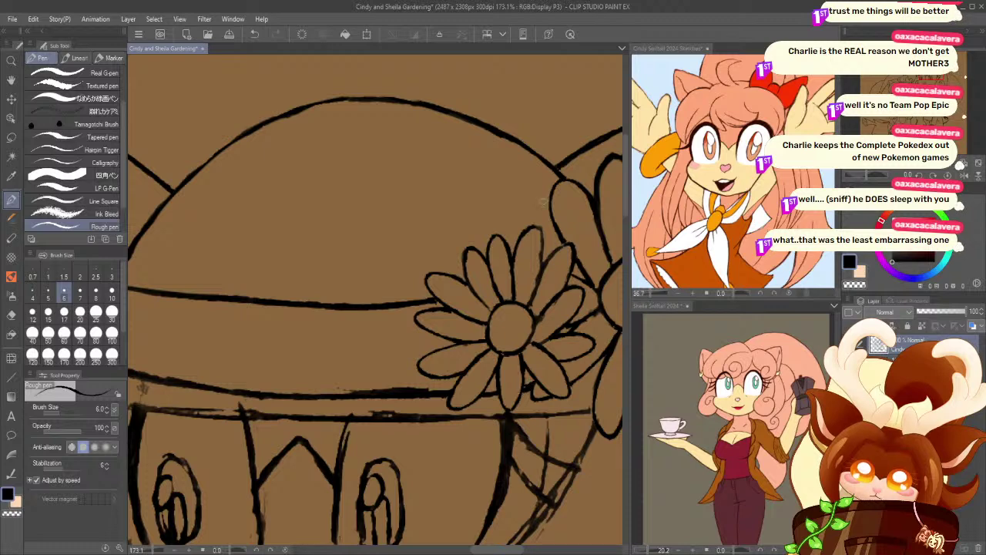
click(11, 315)
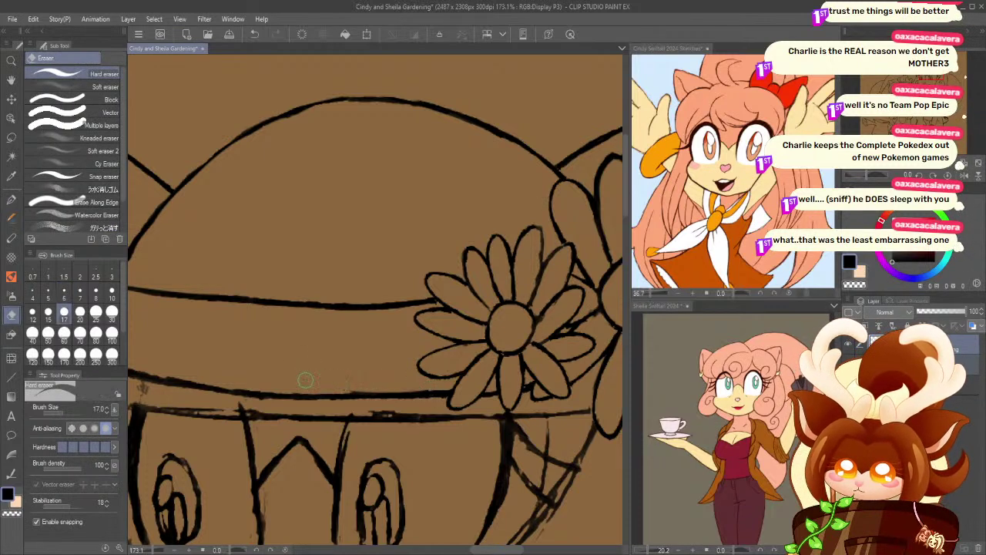
drag(422, 387, 323, 385)
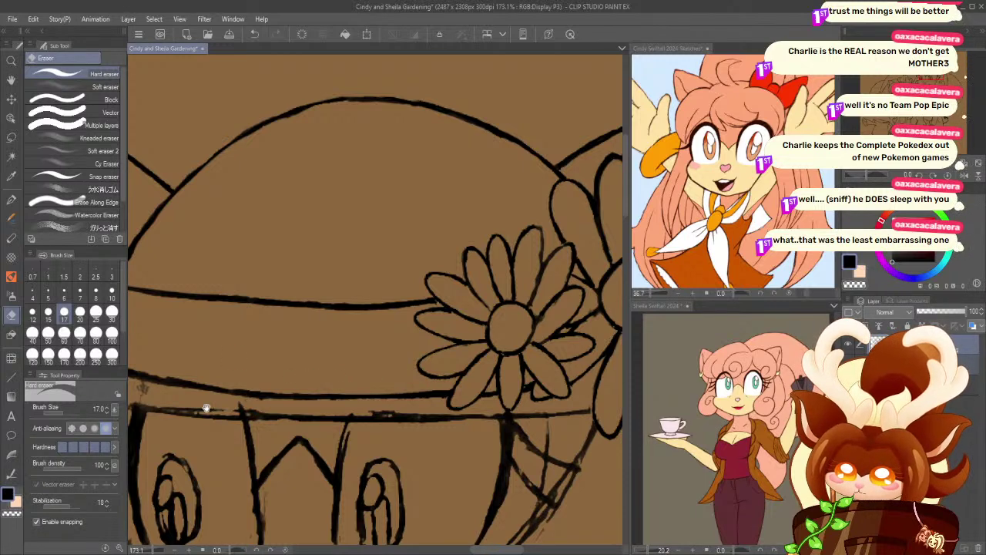
- Clean up the hat brim's outline from its left tip to below the small flower with the Hard eraser at sizes 17 and 8
drag(198, 397, 349, 404)
drag(188, 357, 311, 365)
mouse_move(209, 335)
mouse_down()
mouse_move(288, 325)
mouse_move(172, 339)
mouse_move(132, 330)
mouse_move(139, 336)
mouse_move(138, 346)
mouse_up()
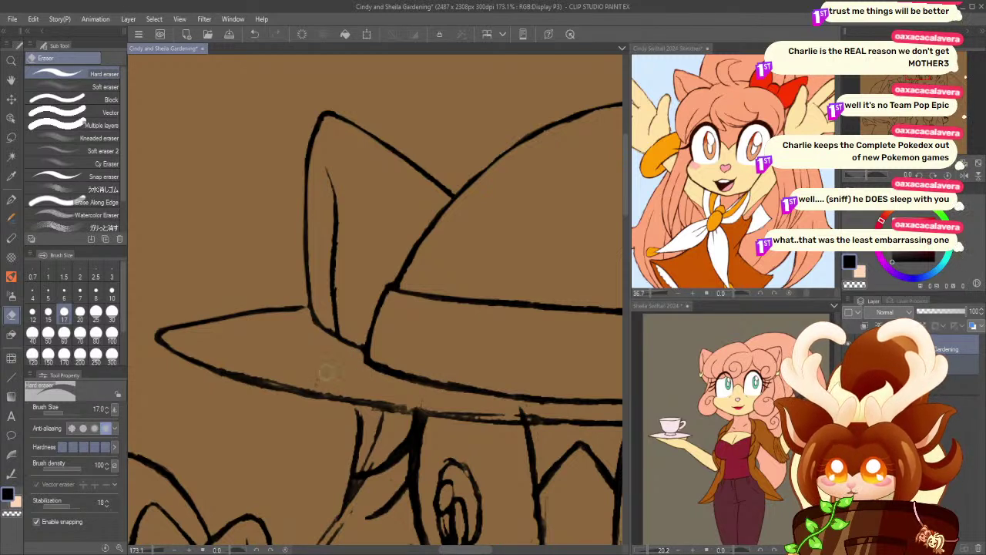
mouse_move(279, 367)
mouse_down()
mouse_move(154, 352)
mouse_move(323, 389)
mouse_up()
drag(239, 384, 430, 395)
drag(323, 396, 463, 409)
mouse_move(550, 396)
mouse_down()
mouse_move(341, 351)
mouse_move(322, 357)
mouse_up()
click(96, 296)
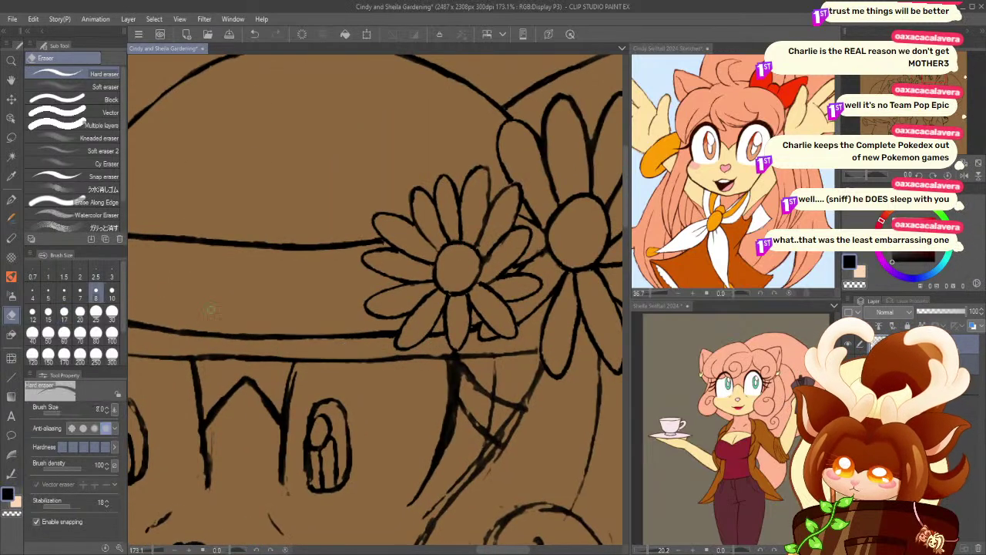
drag(452, 352, 363, 354)
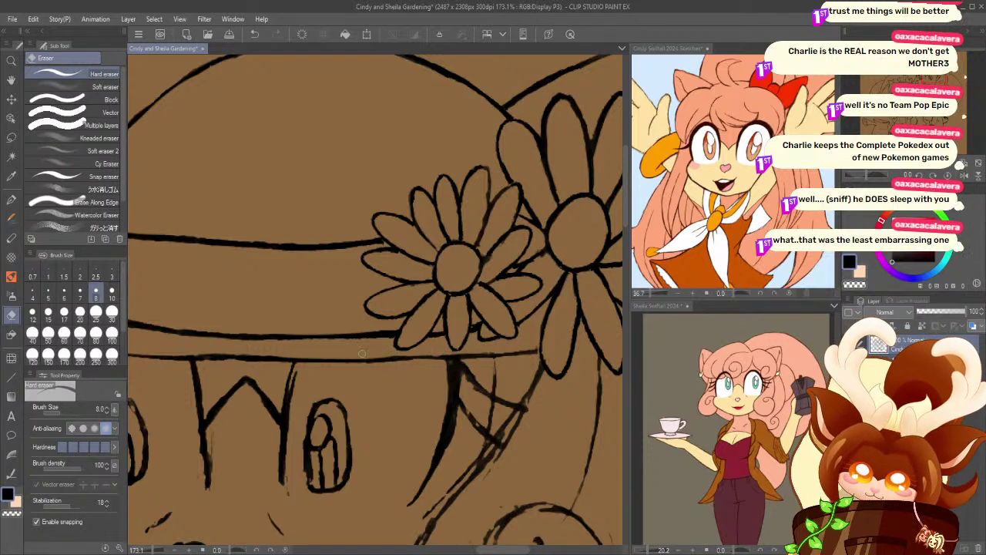
- Thin the thick left part of the hatband's lower line with the Hard eraser at size 17
drag(222, 305, 502, 425)
drag(204, 397, 290, 355)
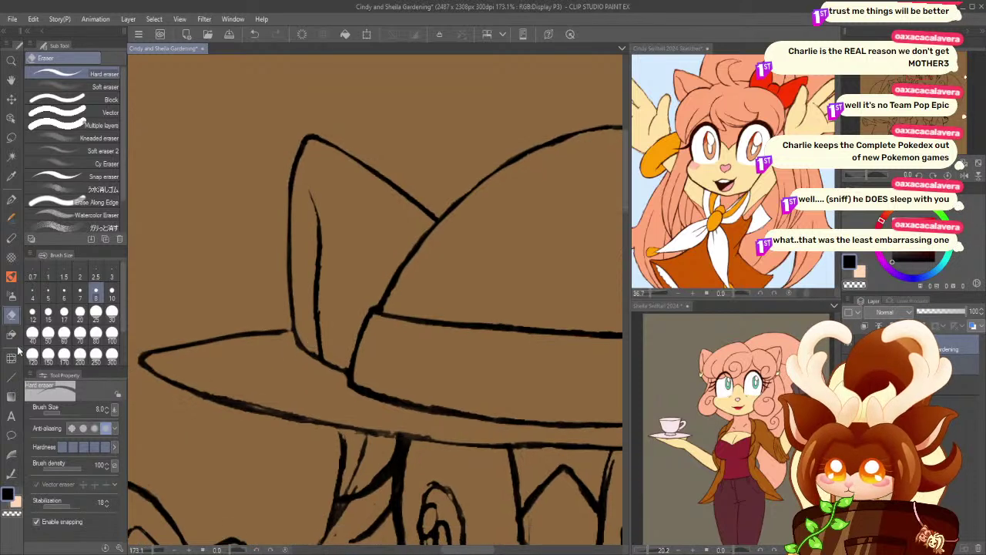
click(64, 312)
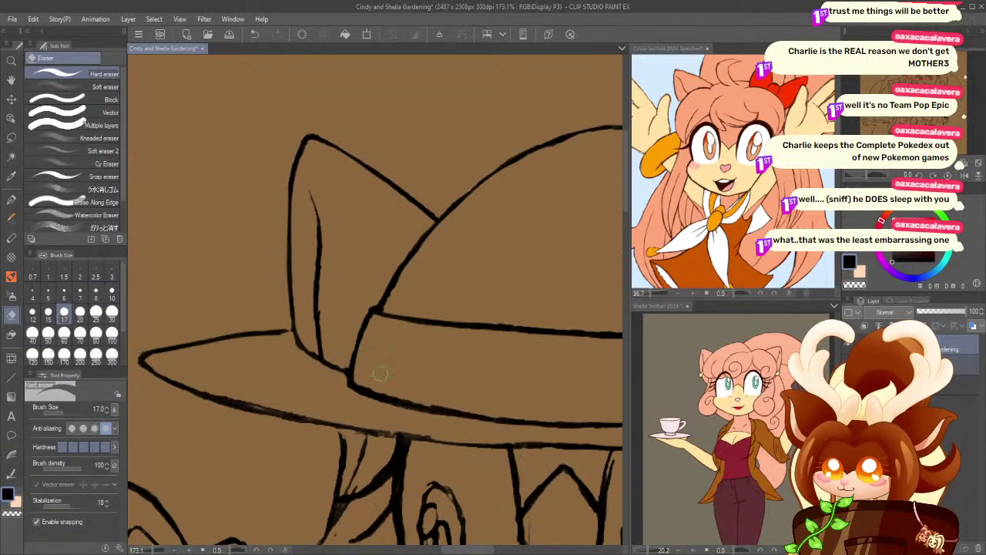
key(ctrl+z)
drag(364, 381, 535, 418)
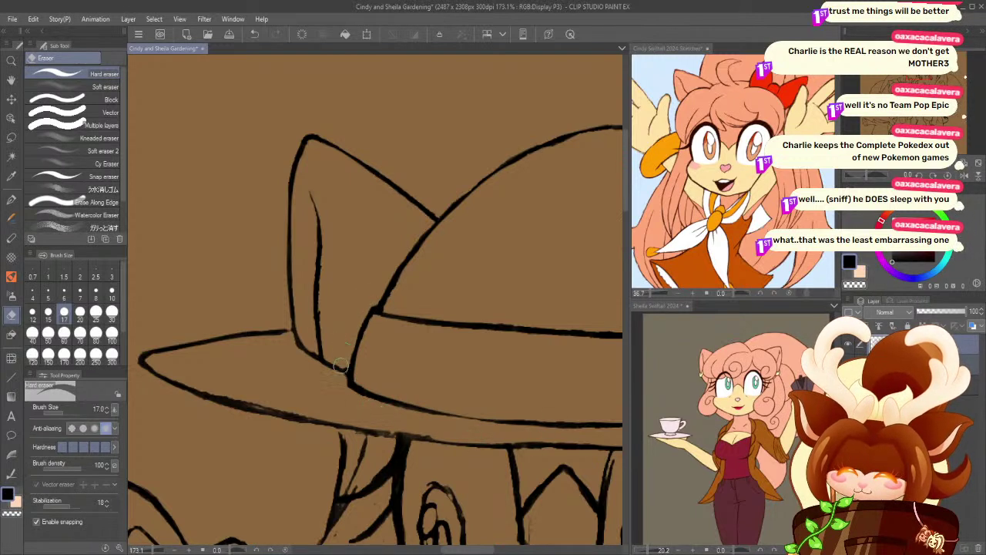
- Re-ink the left stretch of the hatband's lower line as a smooth curve with the Rough pen at size 12
click(11, 200)
click(64, 311)
drag(521, 424, 389, 414)
key(ctrl+z)
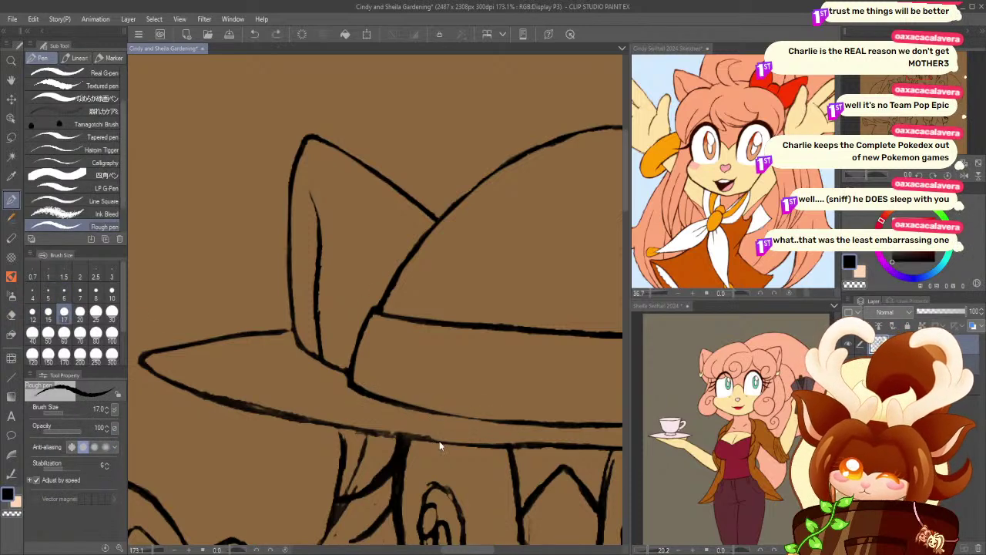
click(33, 312)
drag(504, 422, 367, 394)
key(ctrl+z)
mouse_move(514, 423)
mouse_down()
mouse_move(358, 388)
mouse_move(414, 407)
mouse_up()
key(ctrl+z)
key(ctrl+z)
drag(509, 422, 359, 383)
drag(536, 423, 413, 407)
key(ctrl+z)
drag(529, 423, 415, 415)
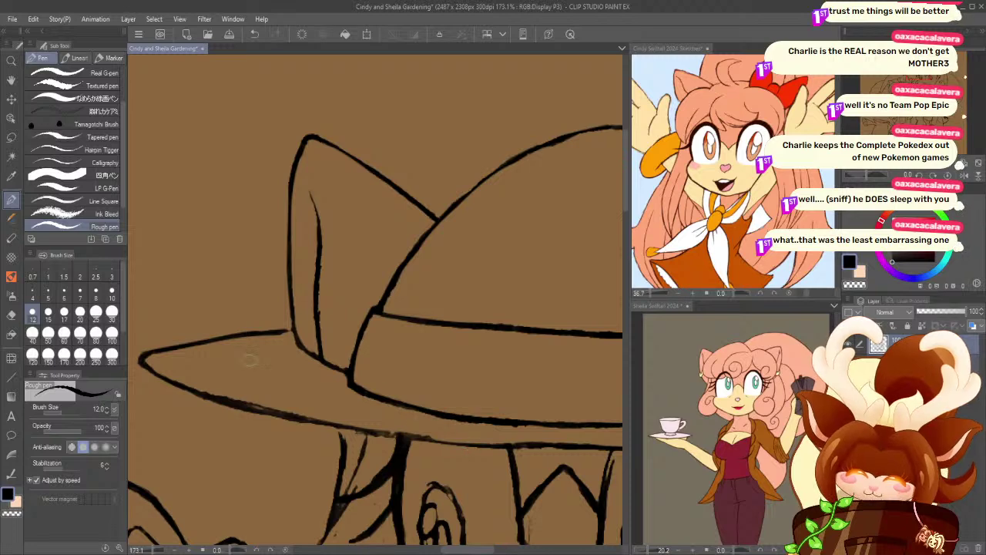
- Thin and smooth the left stretch of the hat brim's lower line with the Hard eraser at size 17
click(10, 315)
drag(215, 397, 319, 420)
key(ctrl+z)
drag(209, 391, 287, 407)
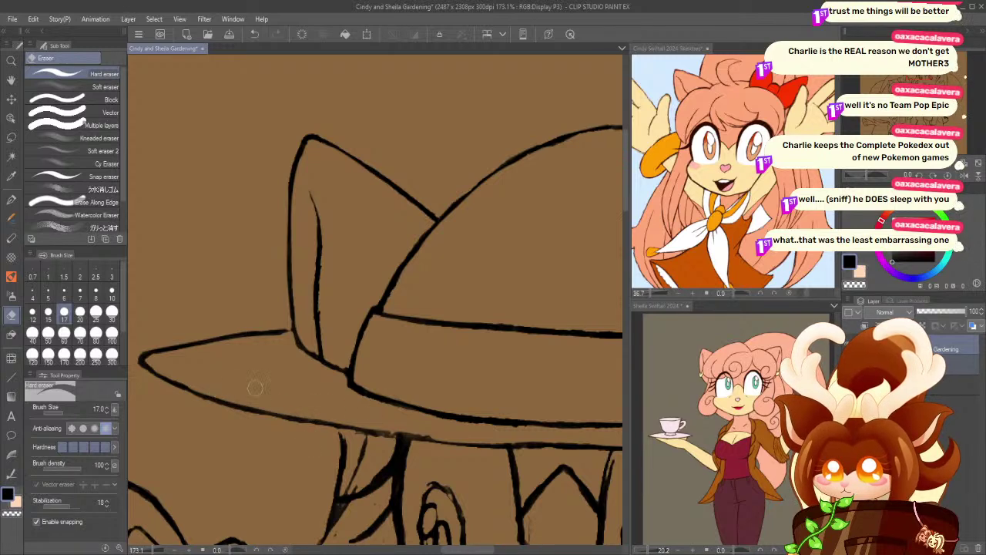
- Touch up the brim's upper line where it meets the left ear with the Rough pen at size 8
click(11, 200)
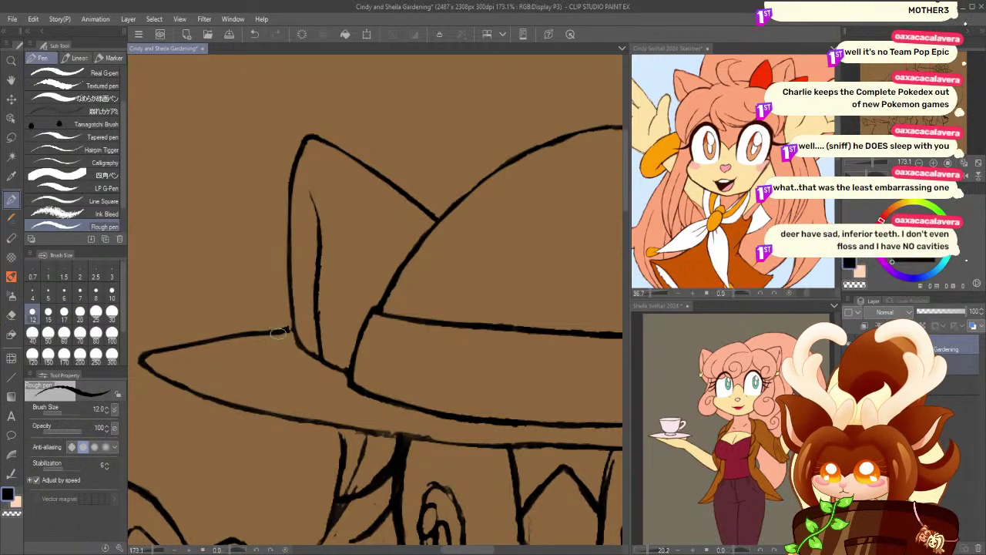
key(ctrl+z)
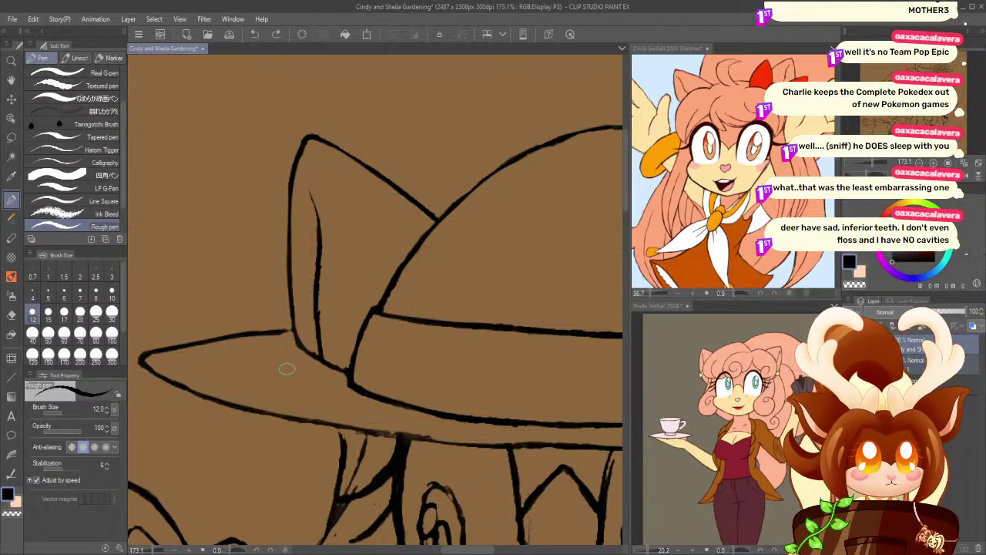
click(95, 296)
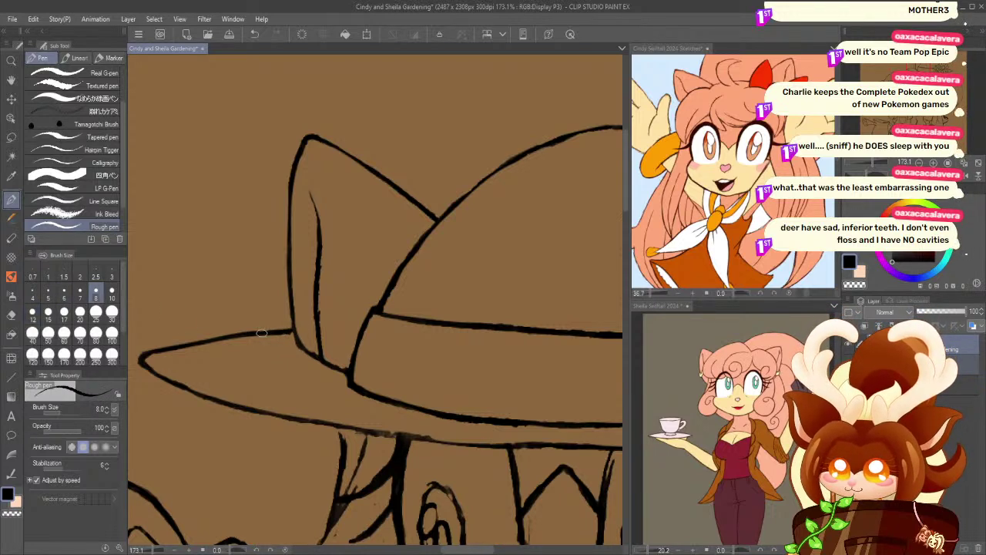
drag(268, 448, 176, 382)
drag(246, 359, 248, 376)
- Zoom out to check both characters and save the drawing
click(12, 61)
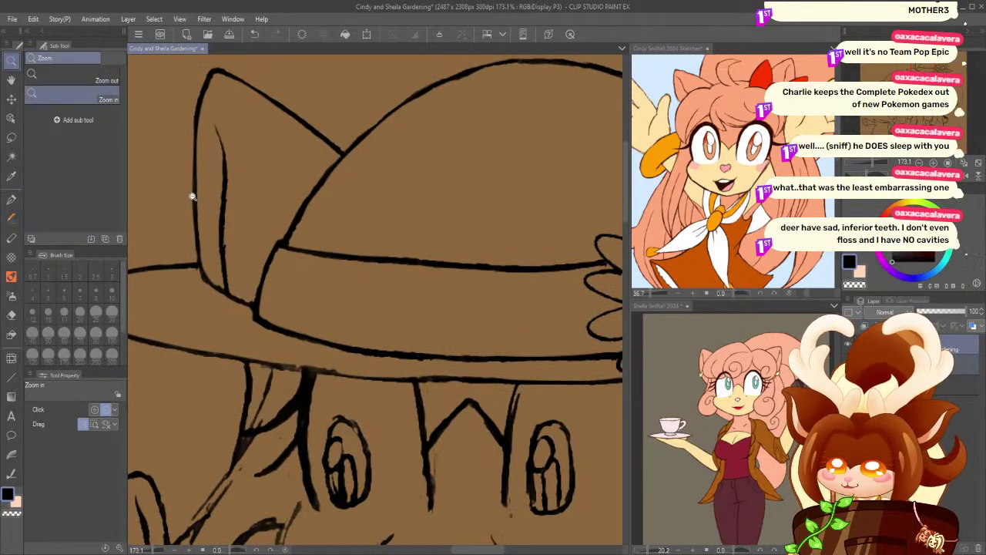
drag(319, 339, 286, 352)
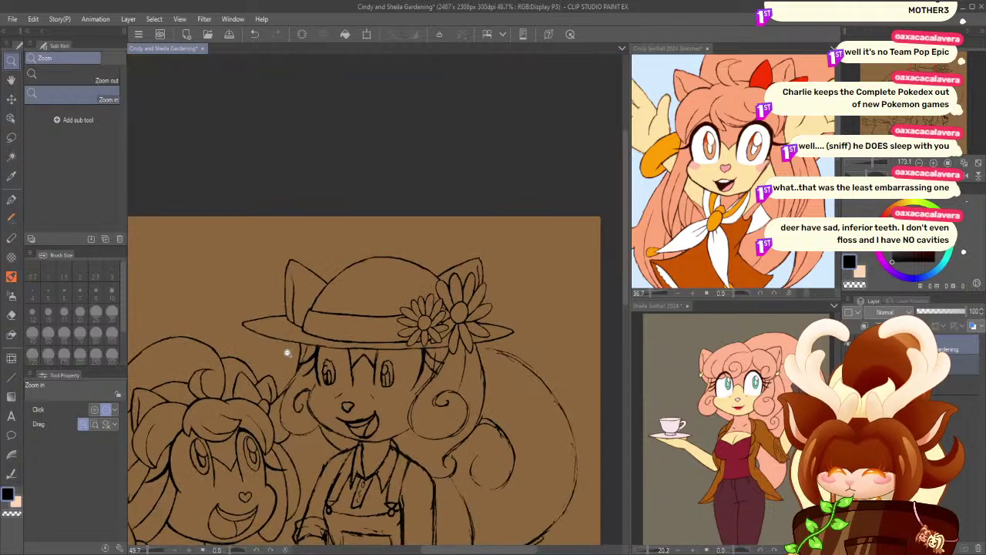
click(231, 34)
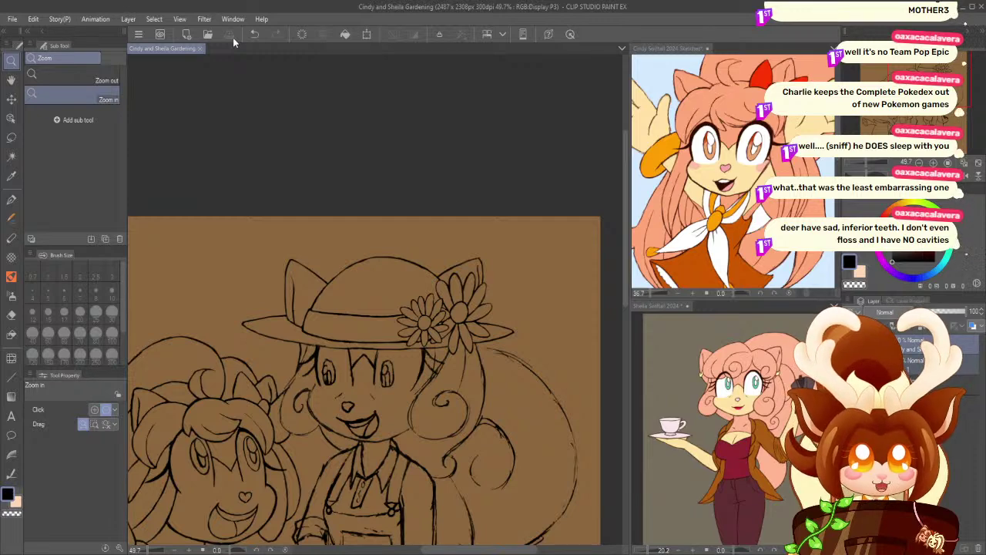
- Thin and taper the inner outlines of both eyes under the hat brim with the Hard eraser at size 17
drag(353, 437, 368, 435)
drag(295, 378, 328, 392)
click(11, 316)
click(413, 361)
mouse_move(410, 310)
mouse_down()
mouse_move(410, 375)
mouse_move(410, 356)
mouse_up()
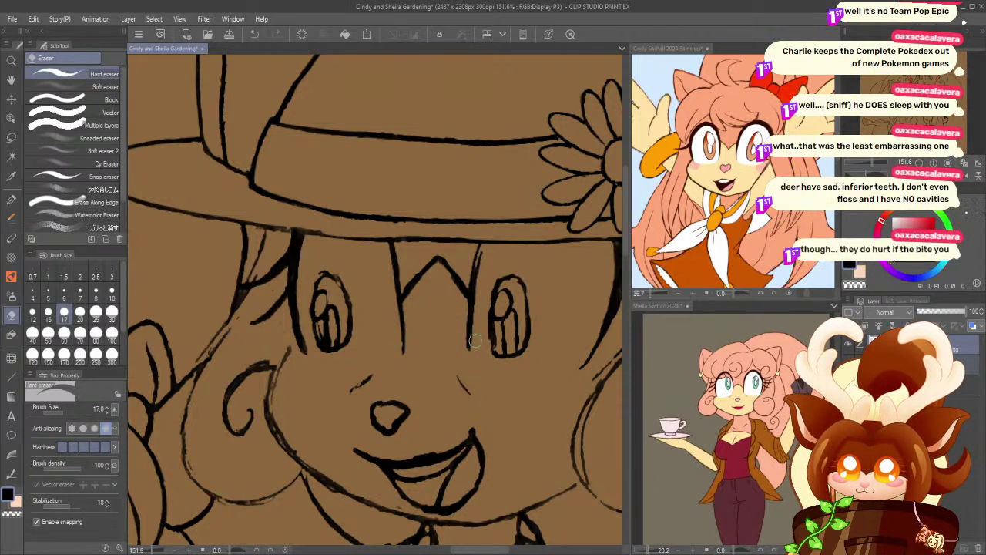
drag(487, 251, 474, 350)
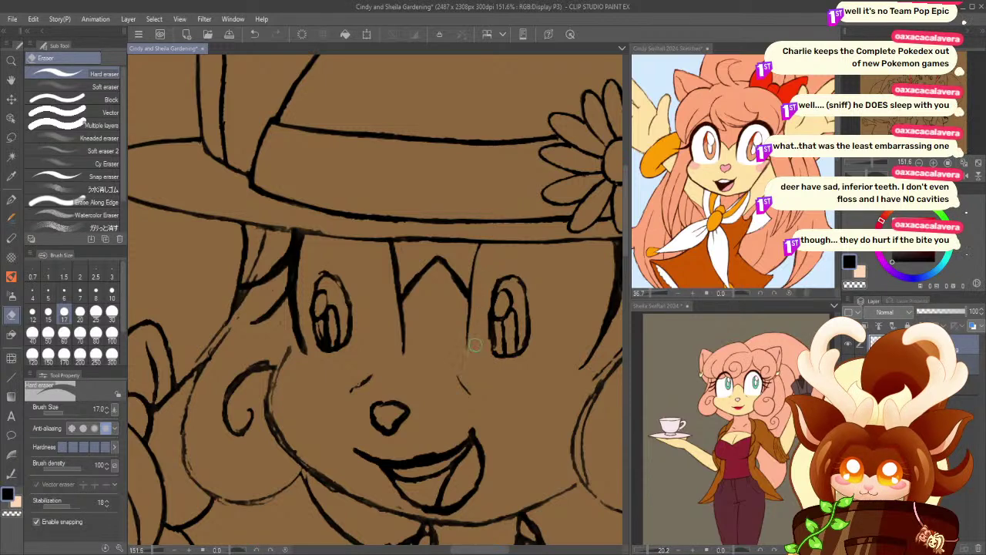
drag(384, 249, 397, 341)
drag(387, 272, 400, 350)
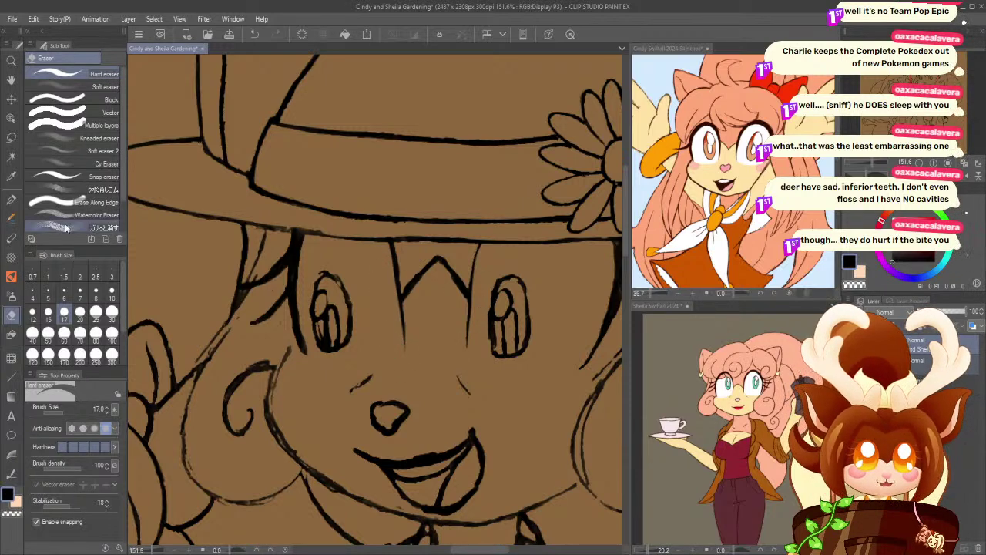
- Re-ink the upper part of the right eye's inner outline with the Rough pen at size 8
click(11, 199)
drag(478, 247, 470, 286)
drag(478, 243, 471, 290)
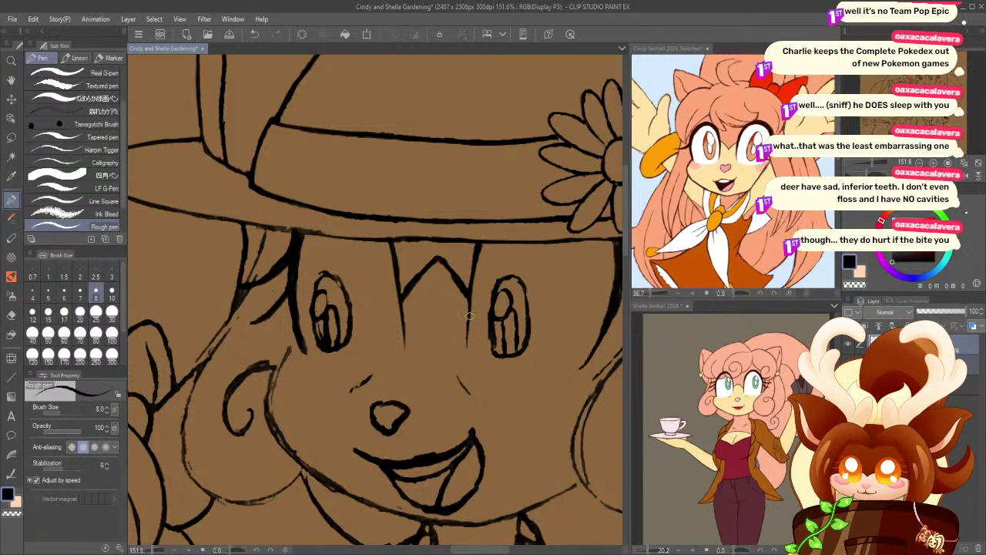
- Thin the peaked line between the eyes with the size 17 Hard eraser and retouch the right eye's inner outline with the size 8 Rough pen
click(11, 315)
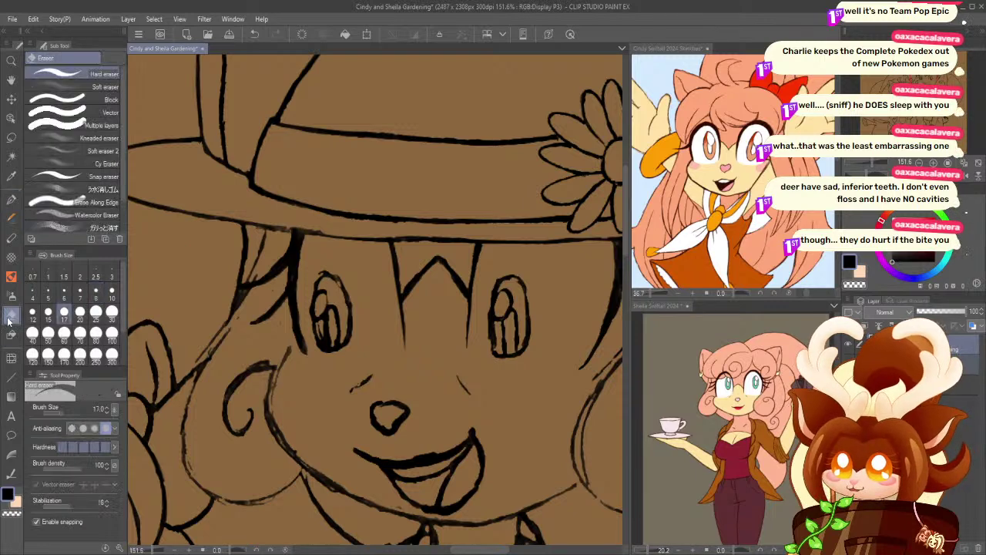
drag(442, 265, 464, 296)
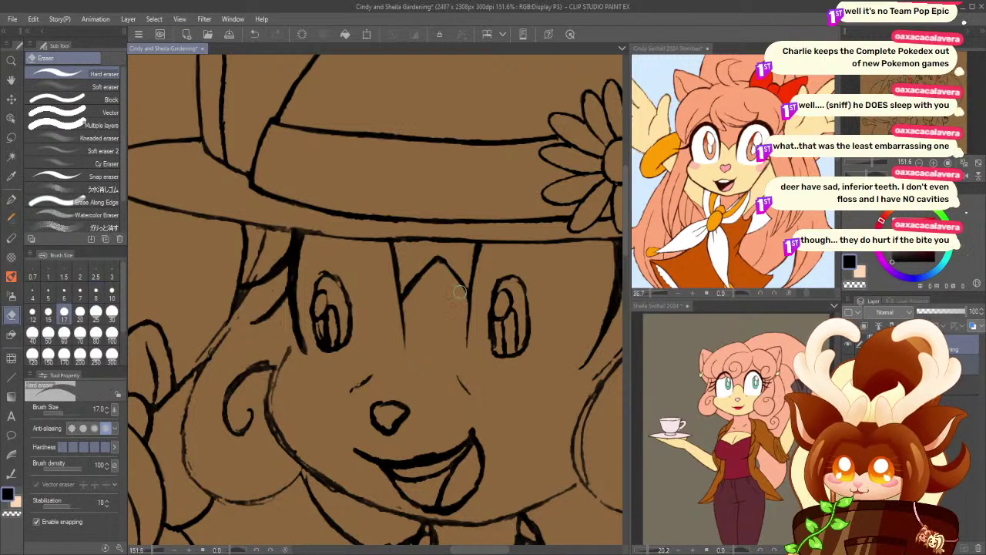
drag(441, 263, 410, 297)
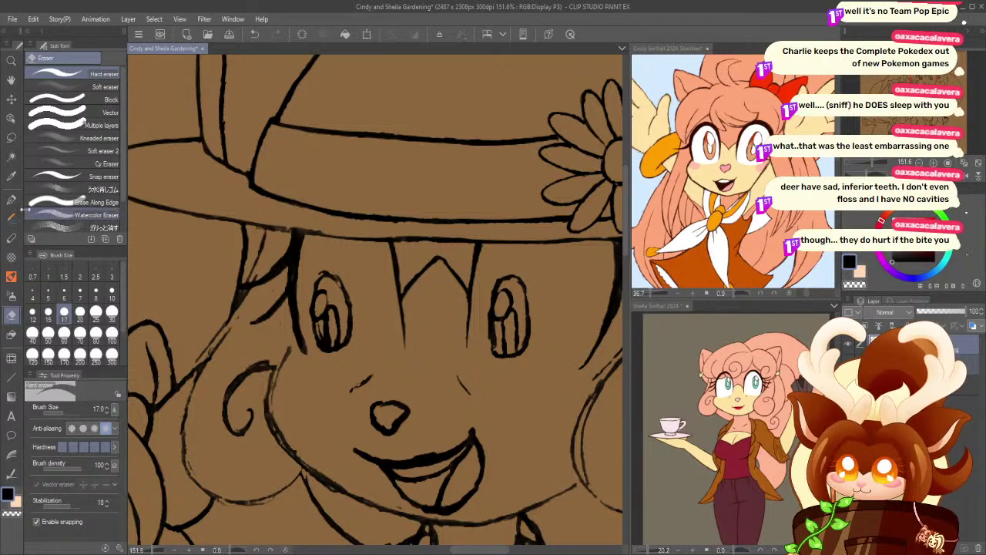
key(p)
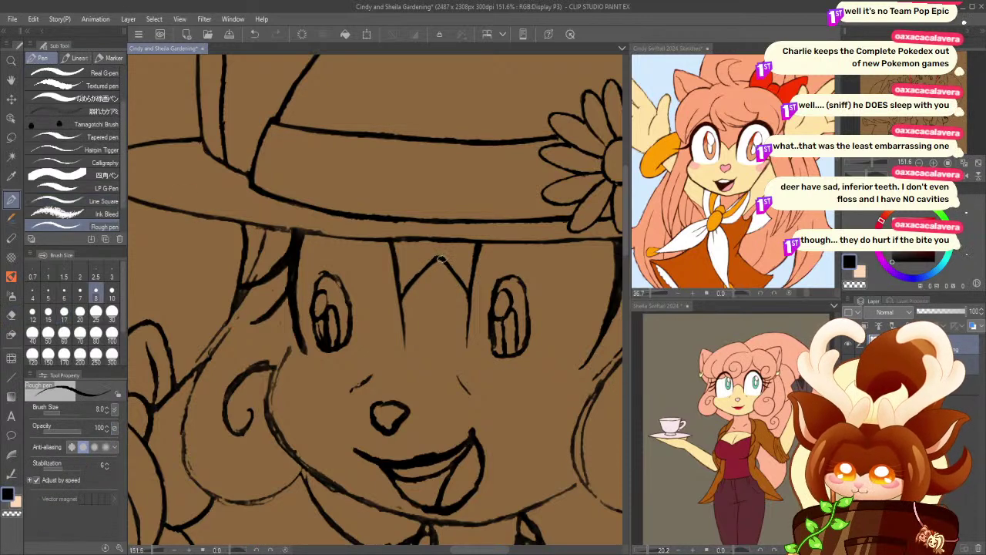
drag(470, 291, 466, 339)
- Thin the thick outer outline of the left eye with the Hard eraser at size 17
scroll(508, 240, right, 3)
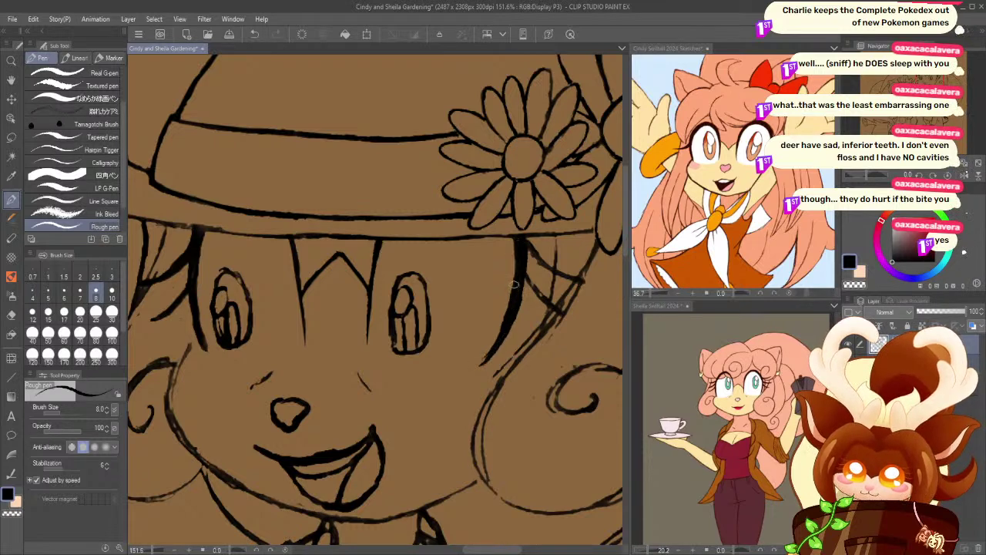
drag(215, 276, 295, 290)
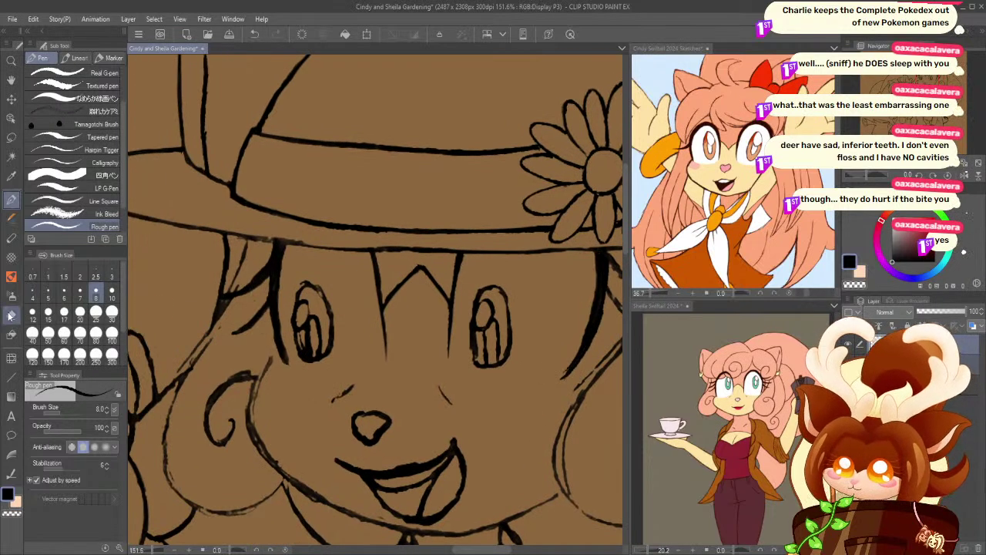
click(11, 315)
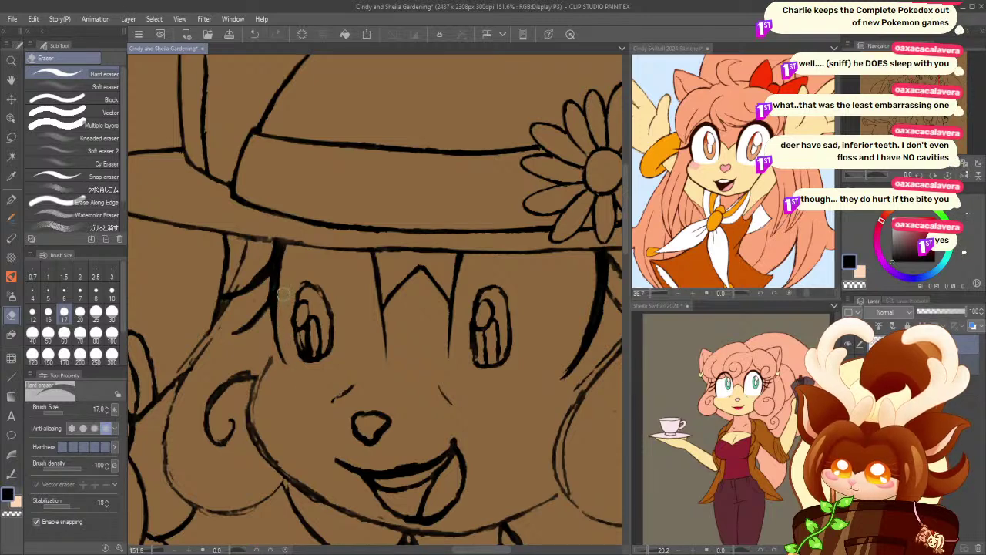
- Ink the left eye's upper lash as a tapered curve extending outward over the hair with the Rough pen at size 8
key(p)
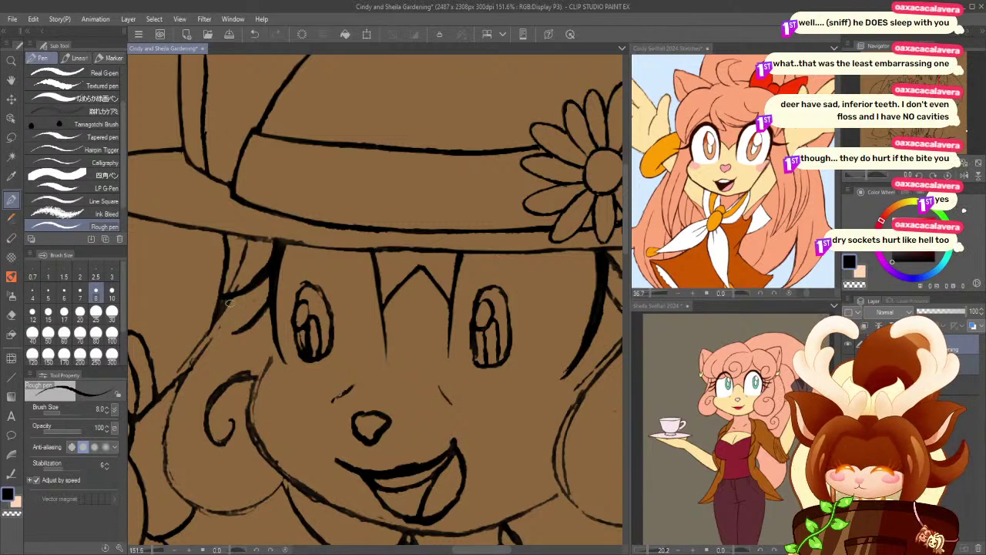
drag(210, 262, 265, 285)
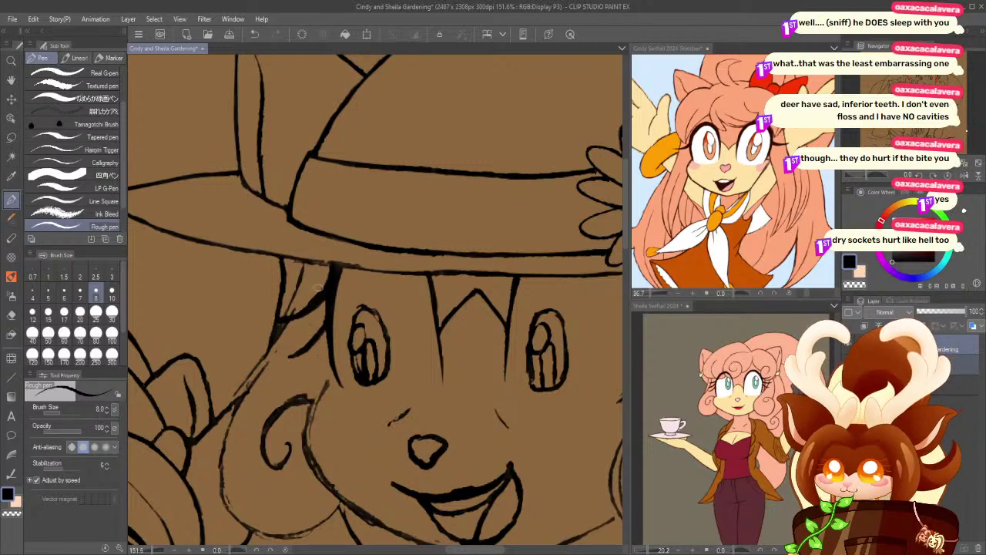
mouse_move(326, 285)
mouse_down()
mouse_move(282, 321)
mouse_move(253, 324)
mouse_up()
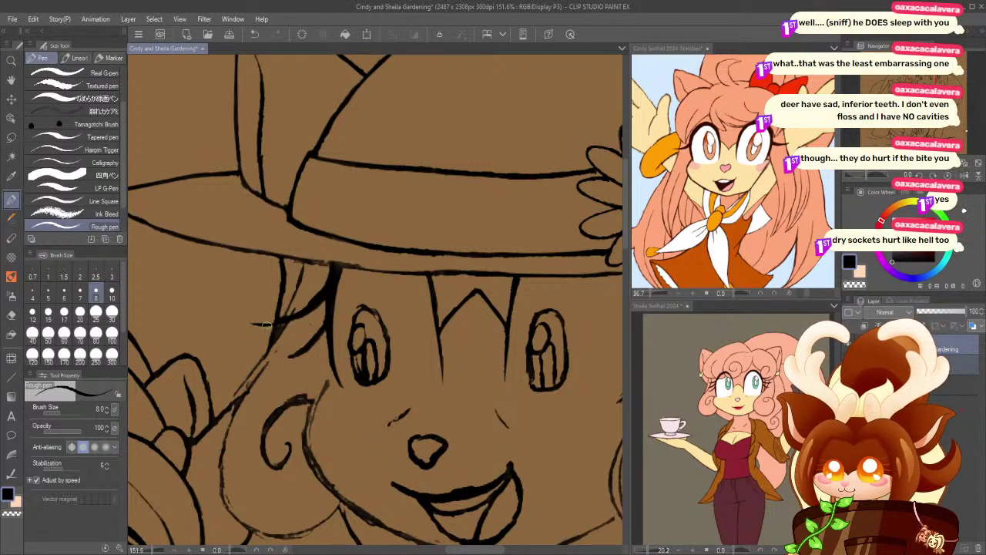
drag(322, 289, 256, 322)
key(ctrl+z)
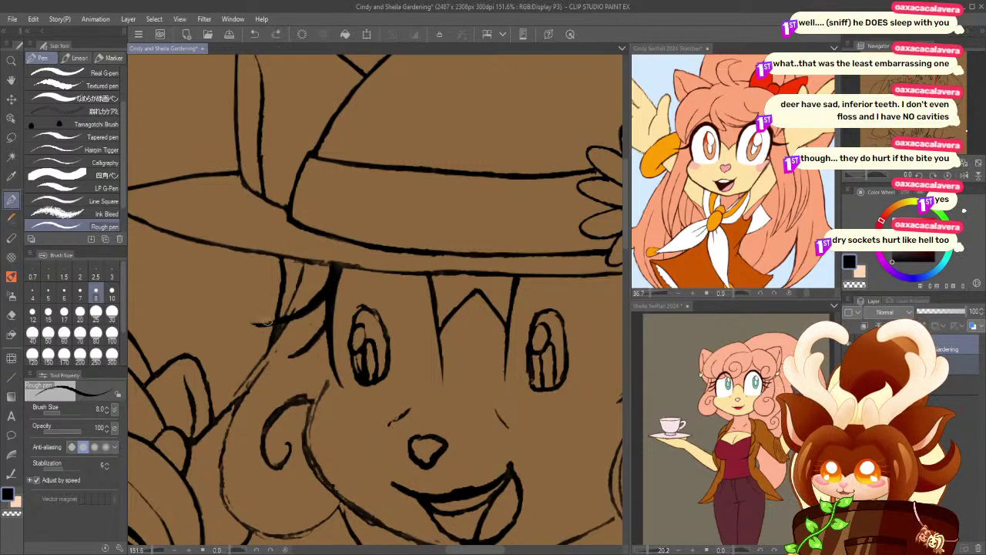
drag(322, 291, 253, 326)
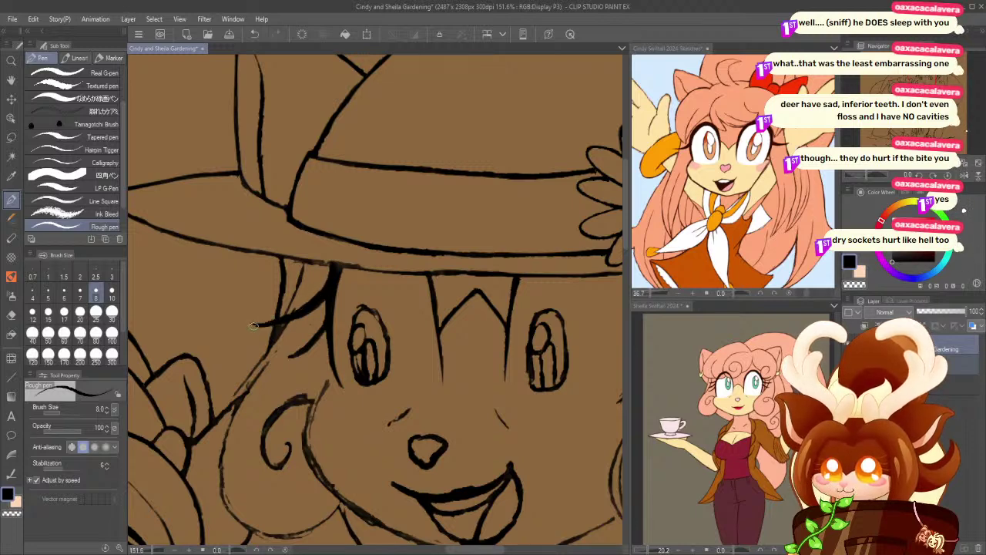
mouse_move(327, 288)
mouse_down()
mouse_move(252, 318)
mouse_move(317, 292)
mouse_move(277, 319)
mouse_move(239, 319)
mouse_up()
key(ctrl+z)
drag(323, 289, 245, 324)
- Ink the left eye's lower lash as a tapered outward curve with the Rough pen at size 8
drag(331, 305, 278, 360)
drag(319, 330, 275, 362)
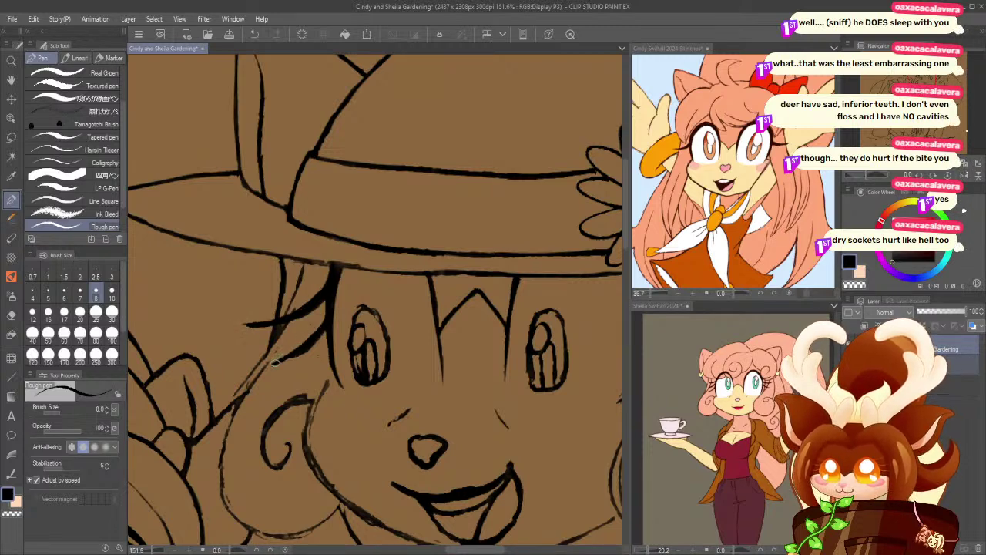
mouse_move(330, 323)
mouse_down()
mouse_move(269, 361)
mouse_move(317, 343)
mouse_move(270, 364)
mouse_up()
key(ctrl+z)
drag(327, 327, 279, 361)
drag(326, 331, 266, 367)
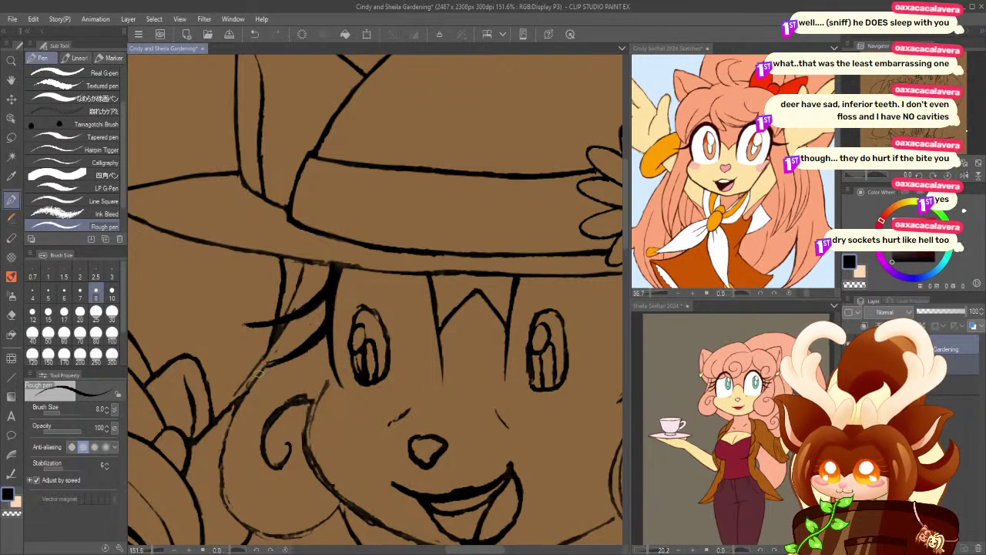
- Clean up the brim's lower line above the left eye and trim the right eye's outer outline with the Hard eraser at size 17
click(11, 315)
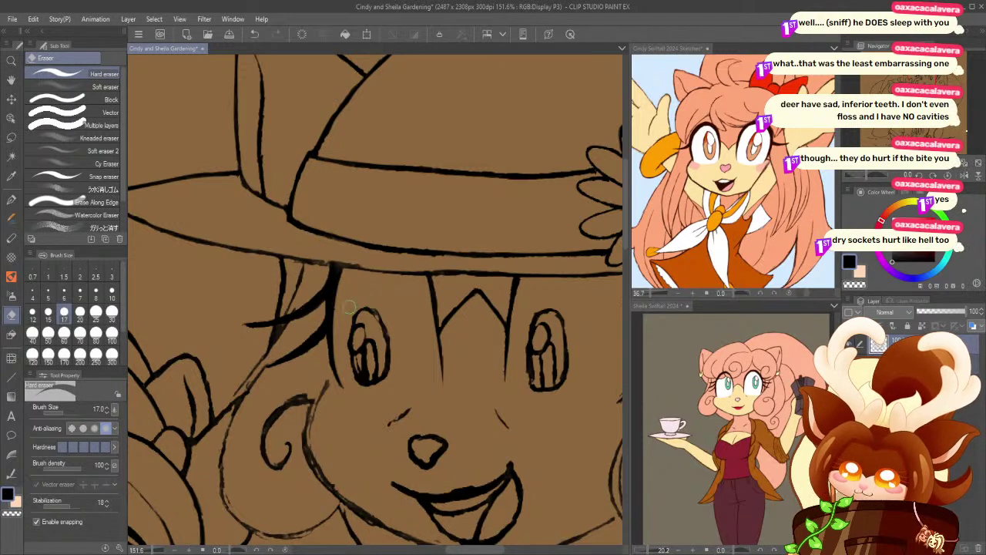
key(p)
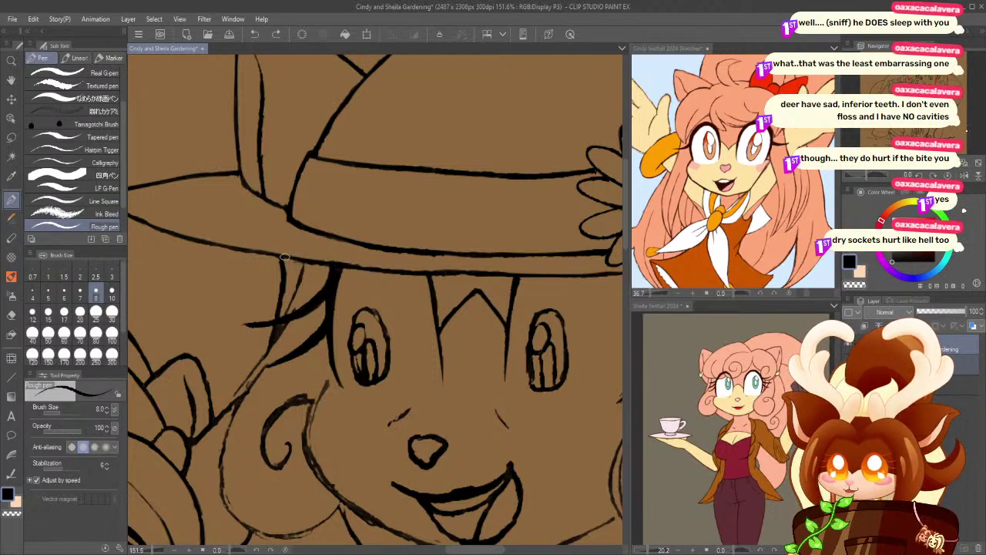
drag(388, 376, 212, 359)
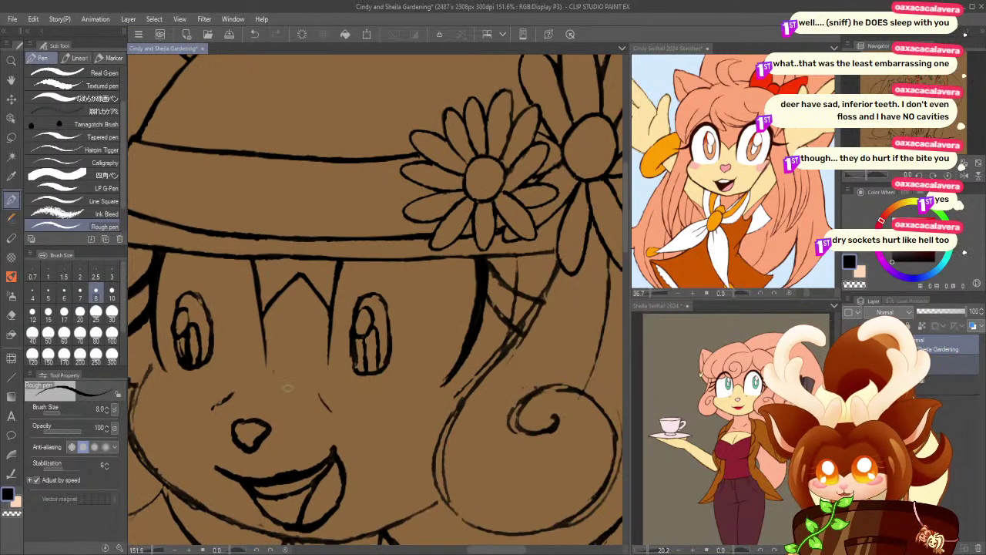
click(11, 314)
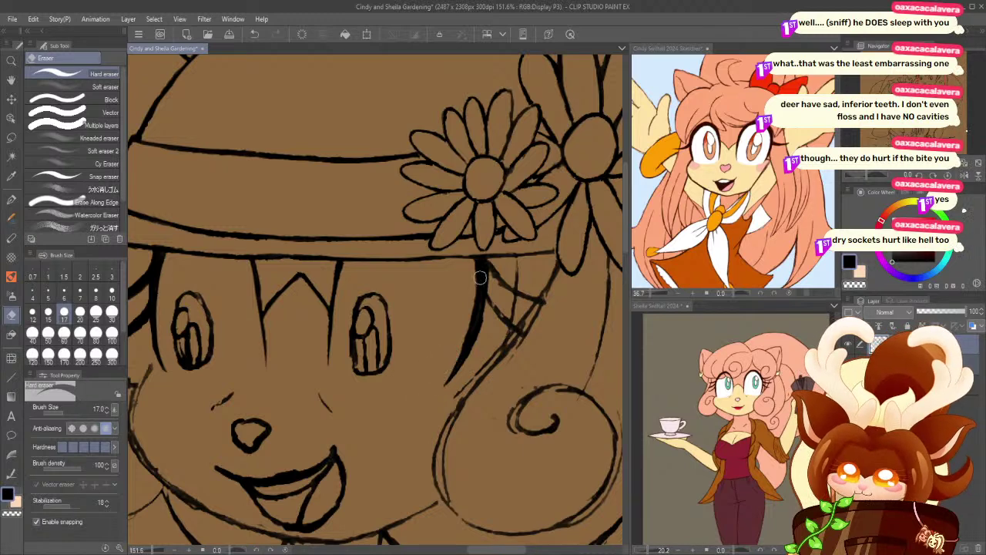
- Ink the right eye's two outer lashes as tapered curves over the hair with the Rough pen at size 8
click(11, 200)
mouse_move(490, 298)
mouse_down()
mouse_move(450, 306)
mouse_move(508, 353)
mouse_move(499, 353)
mouse_up()
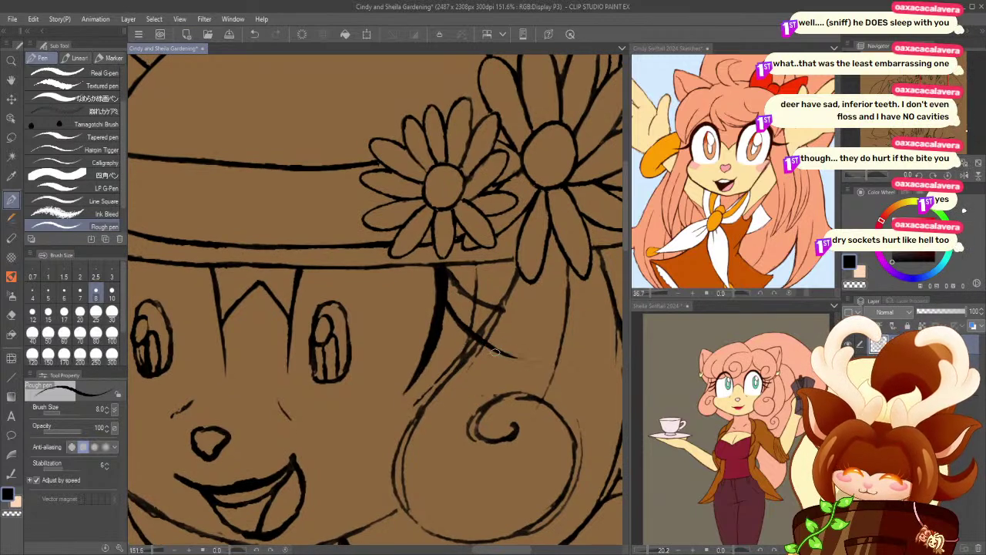
drag(447, 309, 488, 345)
drag(445, 317, 490, 350)
mouse_move(444, 275)
mouse_down()
mouse_move(516, 314)
mouse_move(485, 303)
mouse_move(509, 313)
mouse_up()
key(ctrl+z)
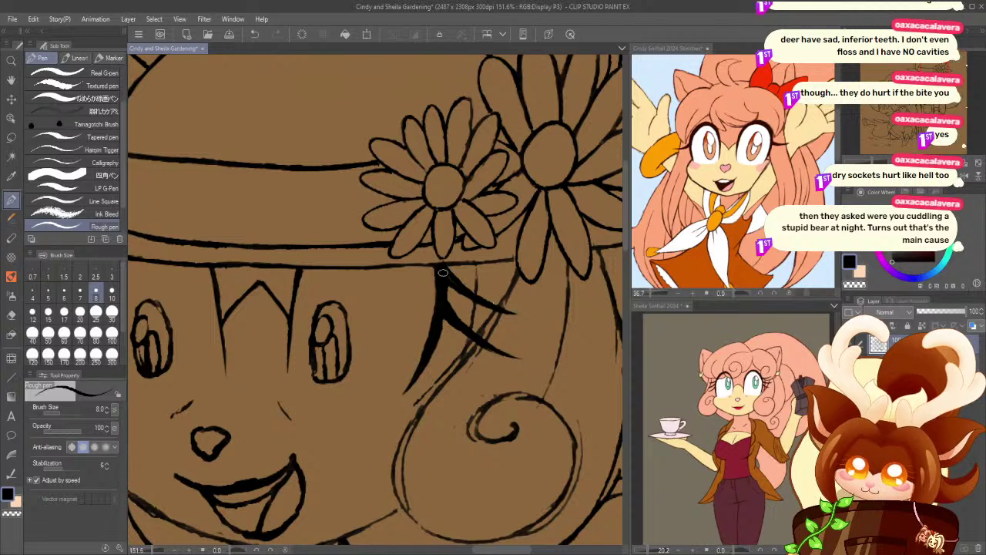
- Refine the right eye's upper lash and the brim line above it with the Hard eraser at size 4
key(e)
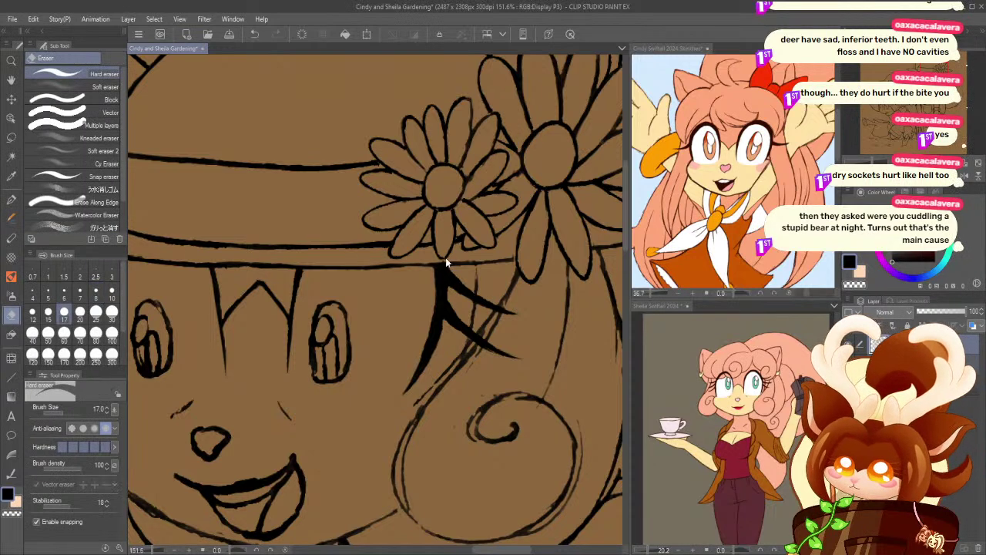
click(33, 295)
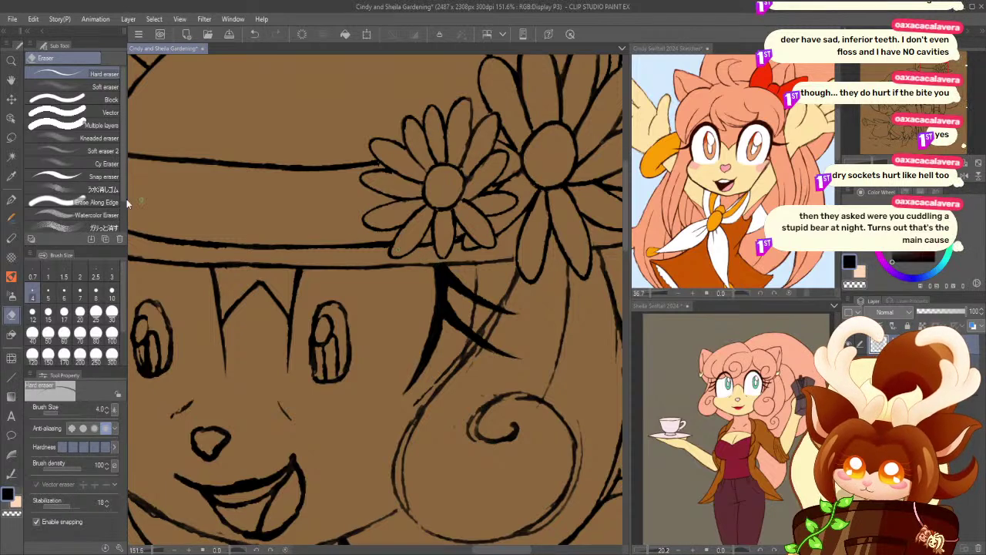
click(12, 200)
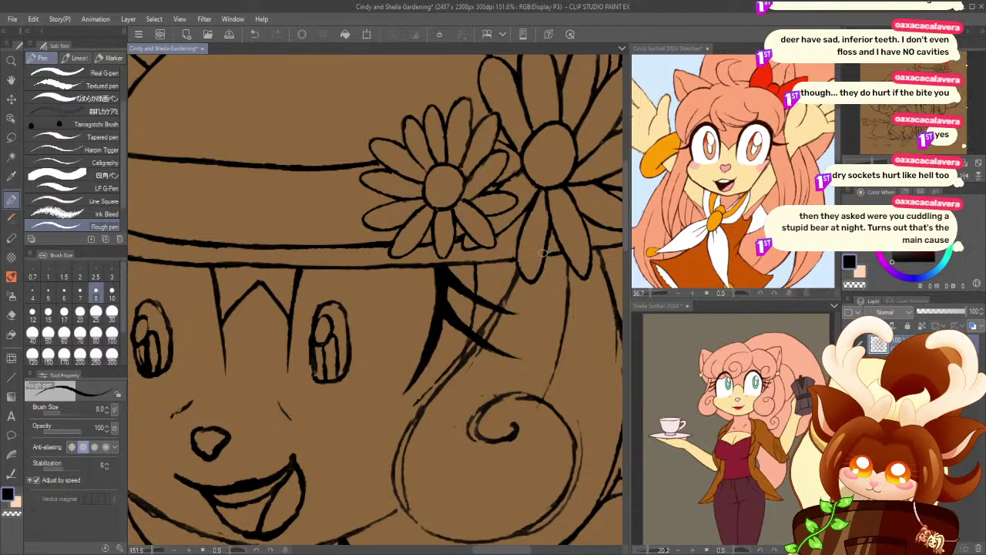
drag(205, 382, 294, 334)
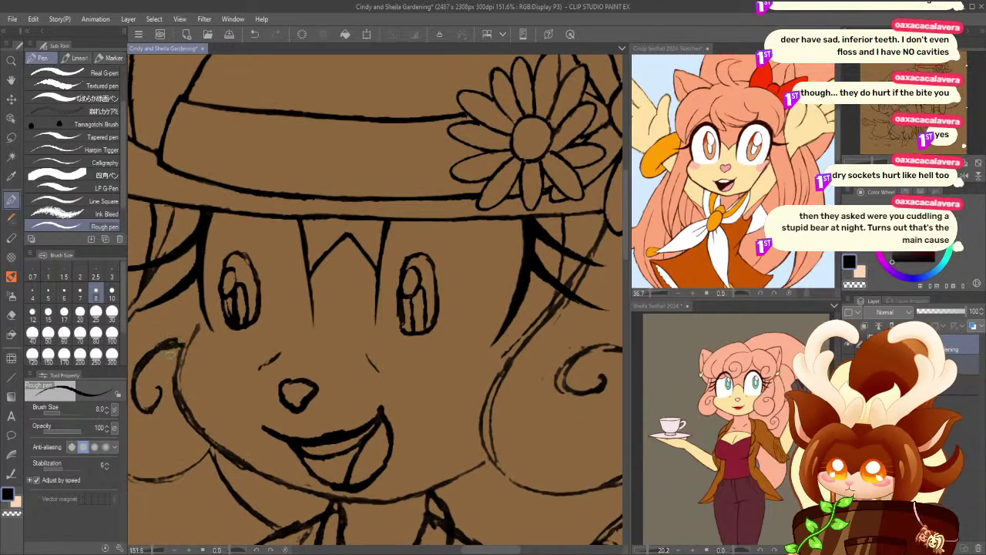
- Thin the left eye's iris outline and clean up its inner pupil lines with the Hard eraser at size 4
click(11, 315)
drag(227, 302, 229, 318)
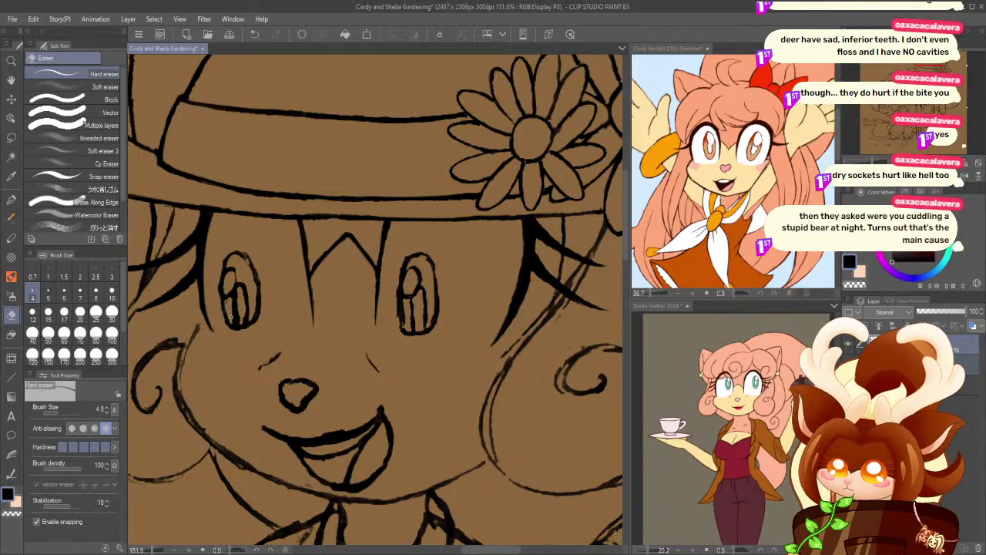
drag(256, 273, 255, 313)
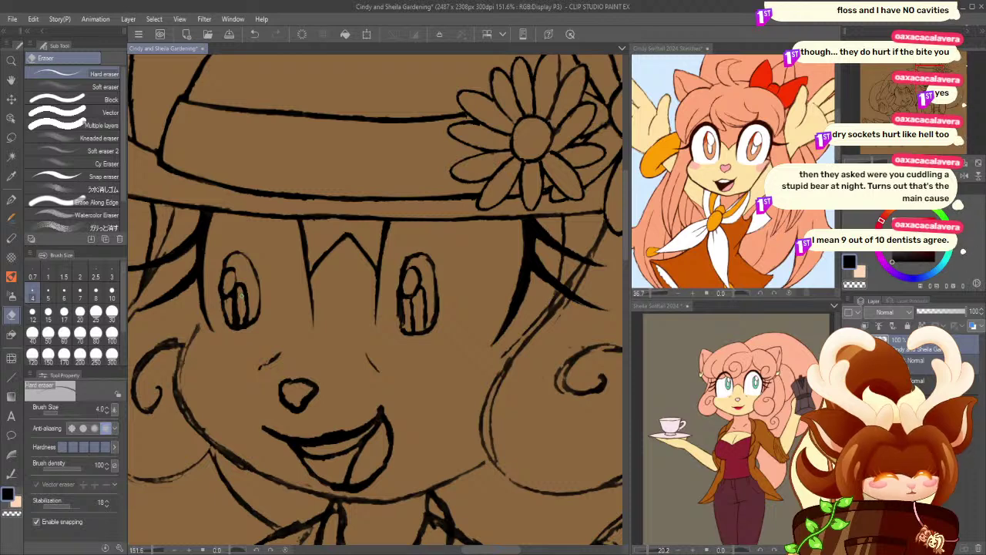
- Ink the short diagonal crease to the left of the nose with the Rough pen at size 8
click(11, 59)
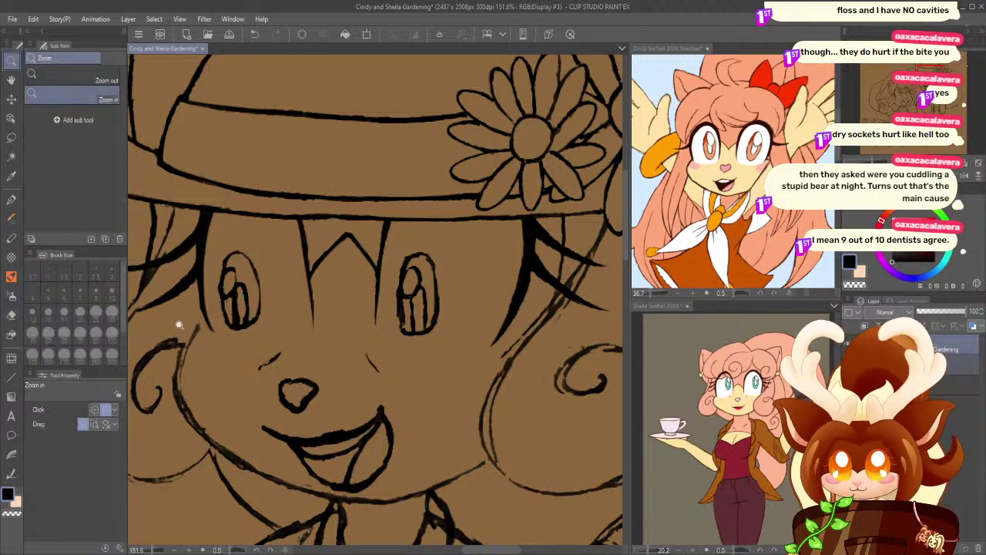
drag(187, 357, 213, 346)
key(p)
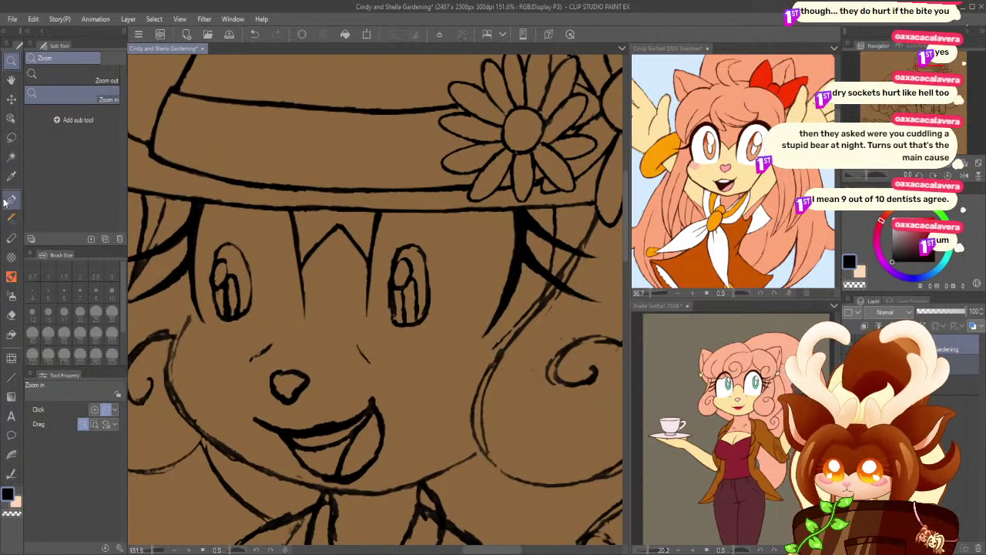
key(ctrl+z)
drag(279, 339, 246, 359)
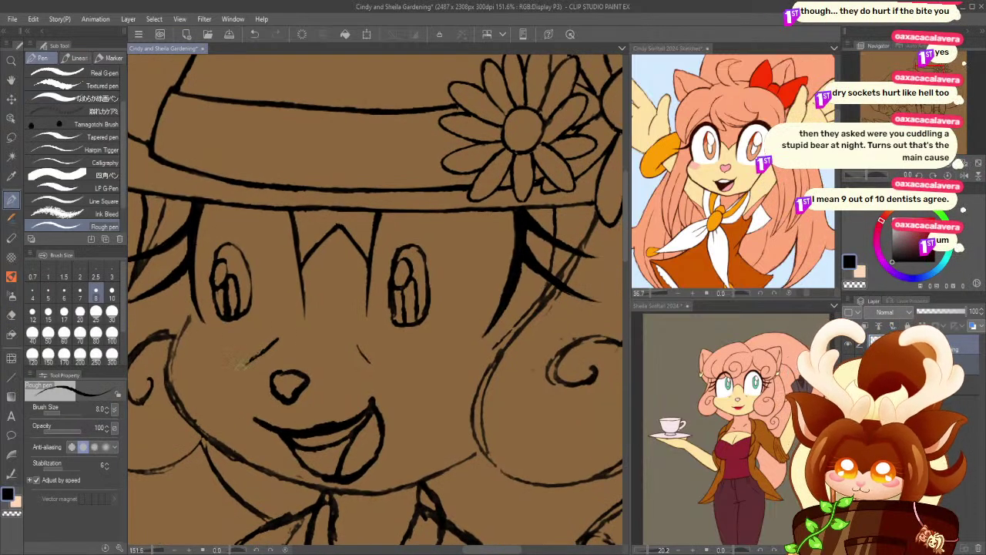
- Clean up the left eye's pupil and lower outline with the Hard eraser at size 4, and set the Rough pen to size 5
click(10, 316)
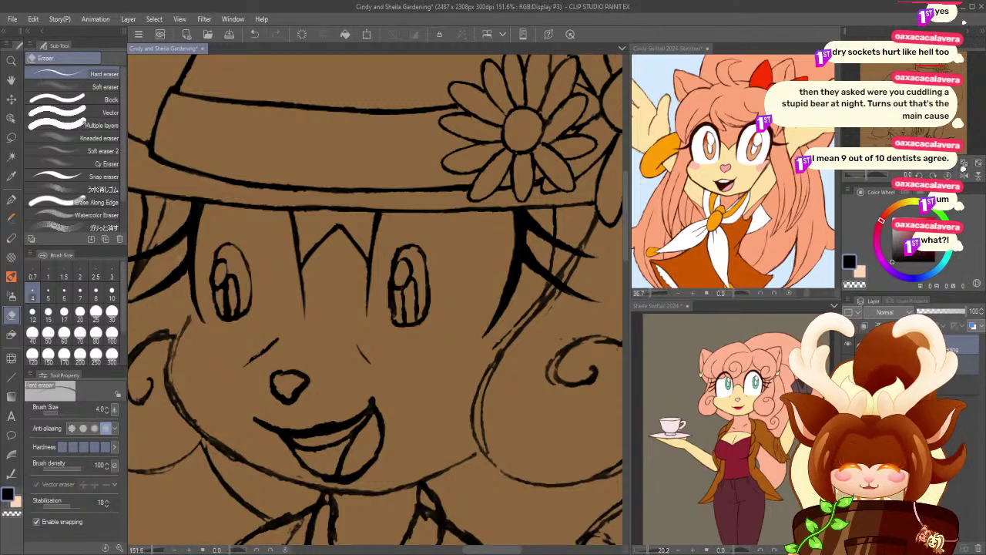
mouse_move(211, 264)
mouse_down()
mouse_move(211, 290)
mouse_move(221, 265)
mouse_move(230, 315)
mouse_move(228, 284)
mouse_move(234, 313)
mouse_move(234, 304)
mouse_up()
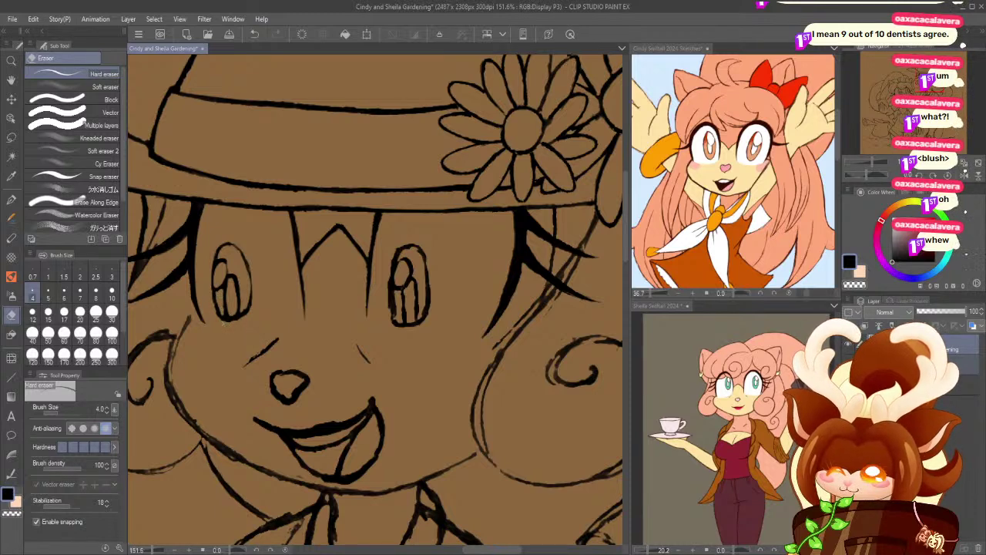
drag(222, 319, 249, 311)
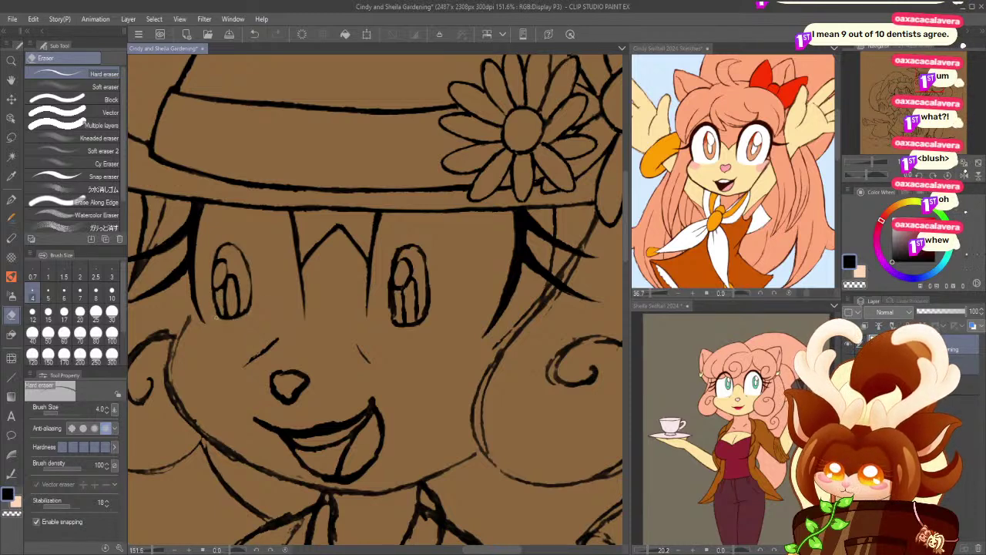
key(p)
key(bracketleft)
key(bracketleft)
key(bracketleft)
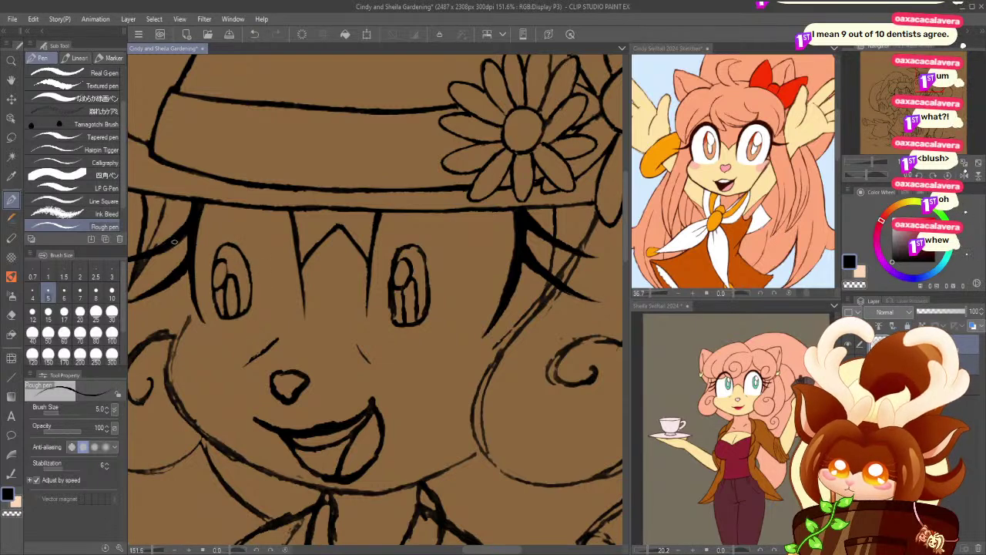
- Thin the right eye's iris outline and inner highlight lines with the Hard eraser at size 7
key(e)
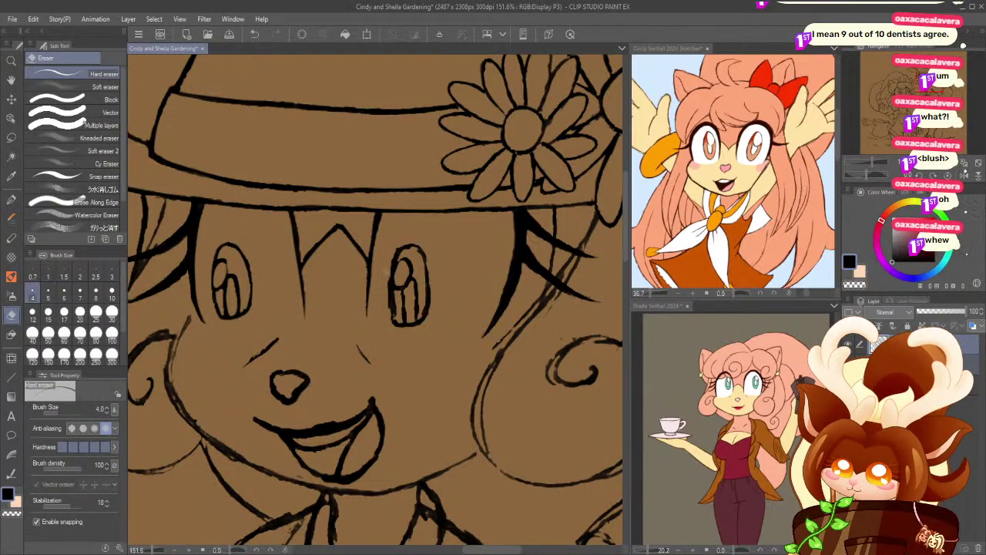
key(bracketright)
key(bracketright)
key(bracketright)
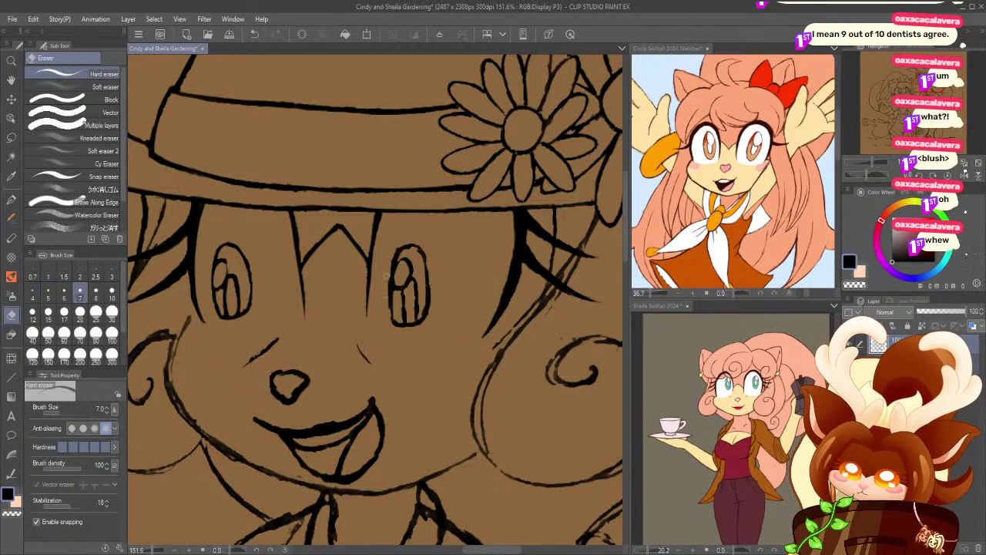
mouse_move(388, 272)
mouse_down()
mouse_move(391, 323)
mouse_move(422, 274)
mouse_up()
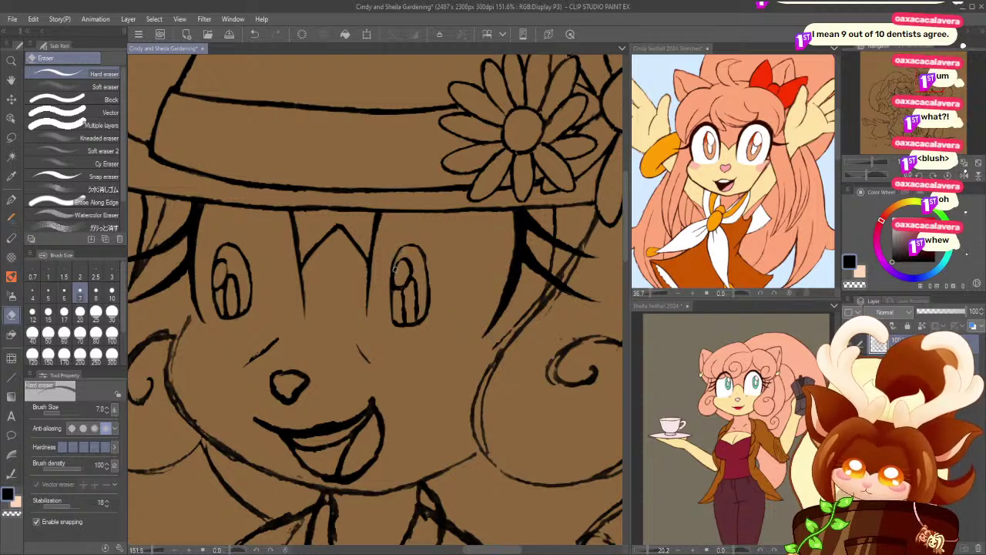
drag(398, 262, 394, 273)
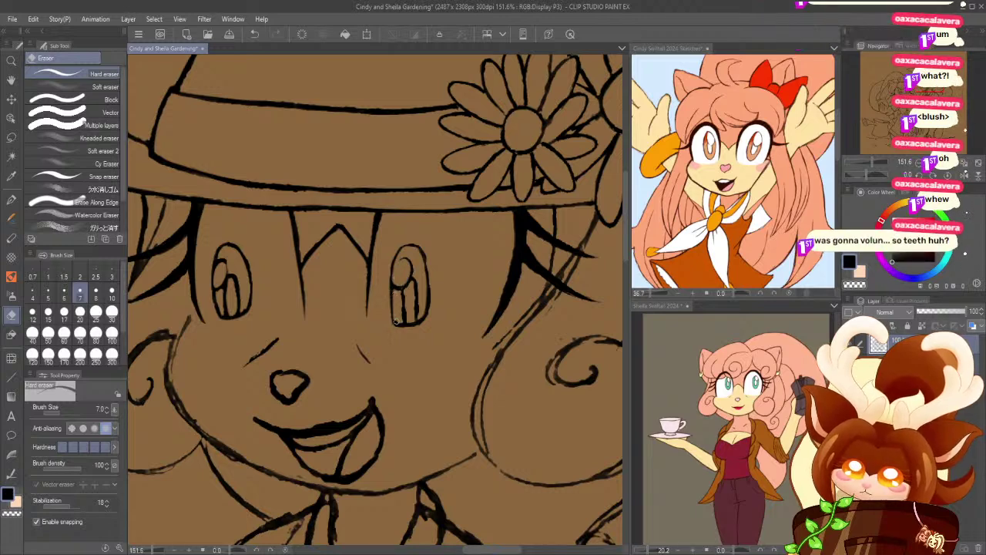
mouse_move(400, 294)
mouse_down()
mouse_move(411, 319)
mouse_move(410, 282)
mouse_up()
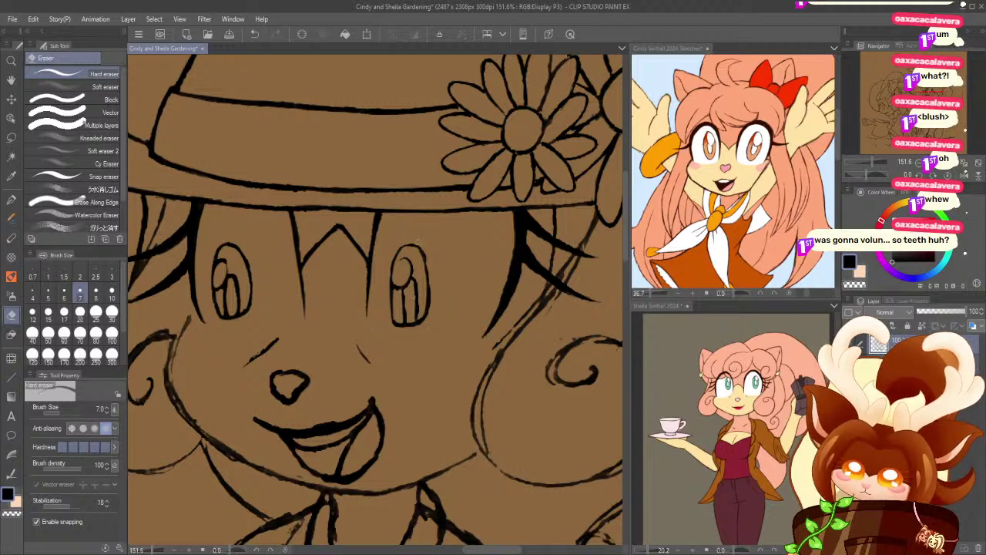
- Touch up the left eye's highlight and the right eye's iris outline with the Rough pen at size 5
key(p)
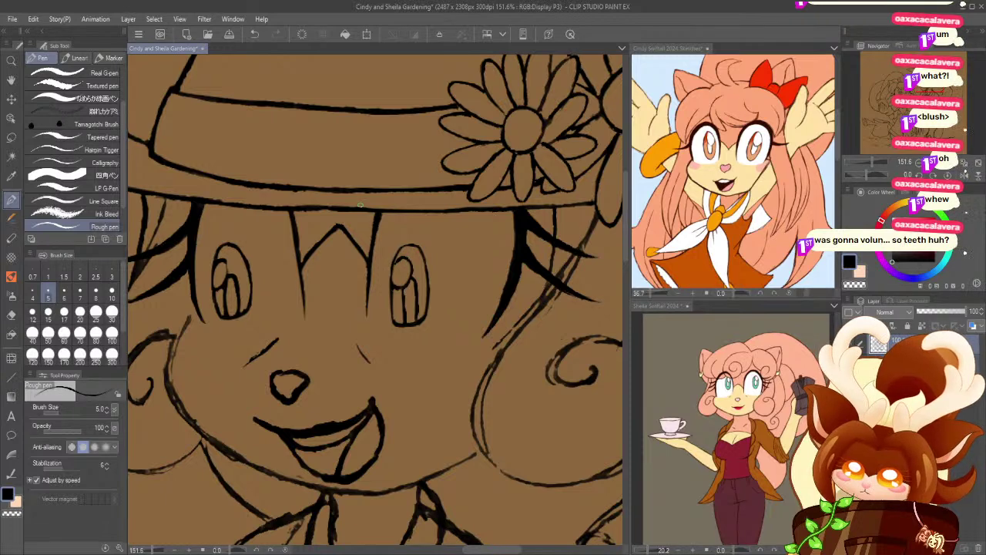
key(ctrl+z)
key(ctrl+y)
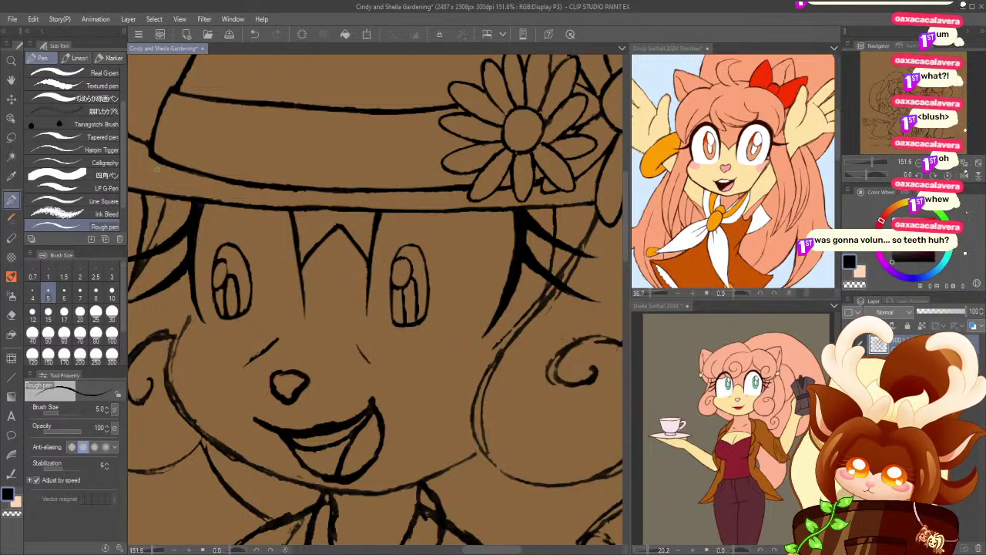
drag(222, 261, 228, 272)
mouse_move(413, 245)
mouse_down()
mouse_move(424, 290)
mouse_move(417, 323)
mouse_up()
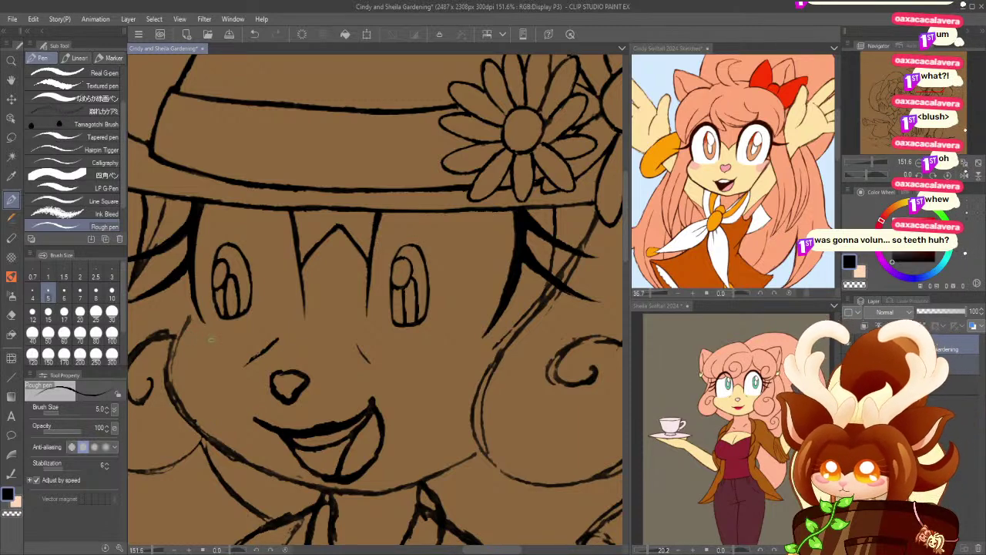
drag(393, 321, 389, 288)
key(ctrl+z)
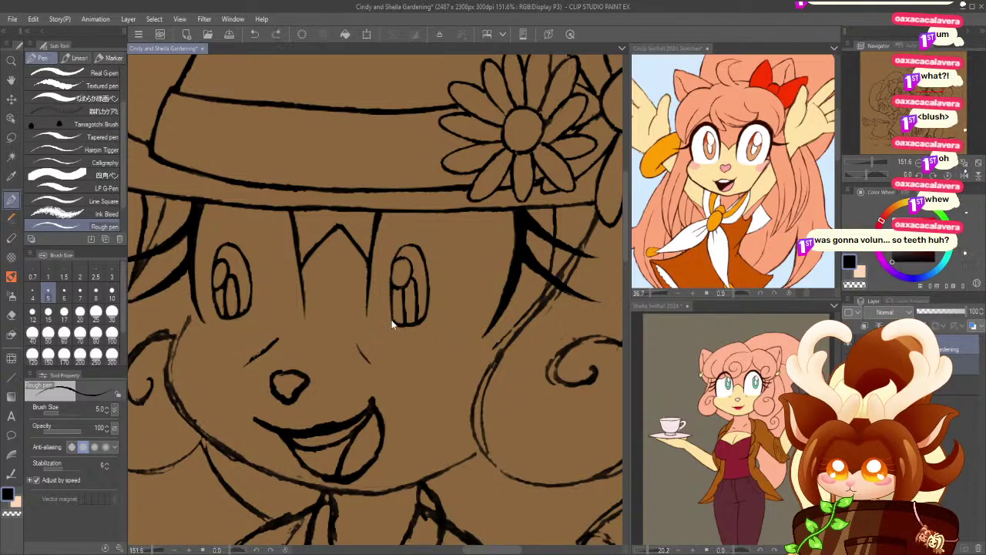
drag(396, 324, 391, 297)
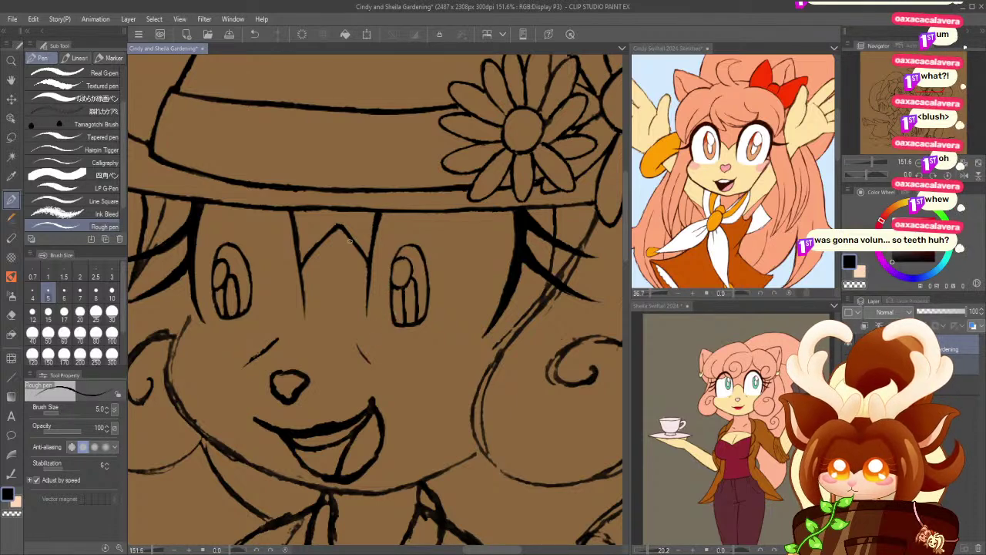
- Reshape the right eye's iris outline with Liquify, raising the brush size to 100
click(11, 359)
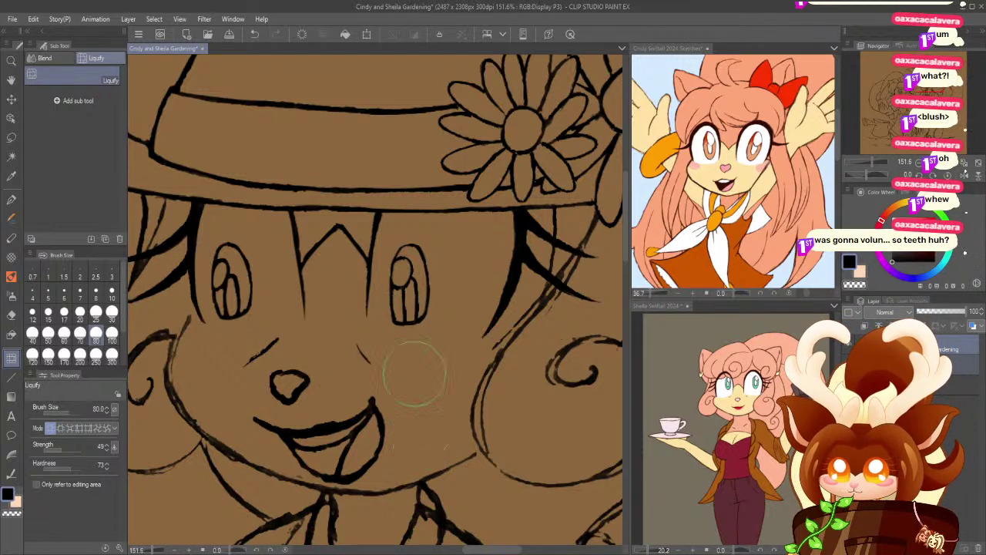
click(112, 333)
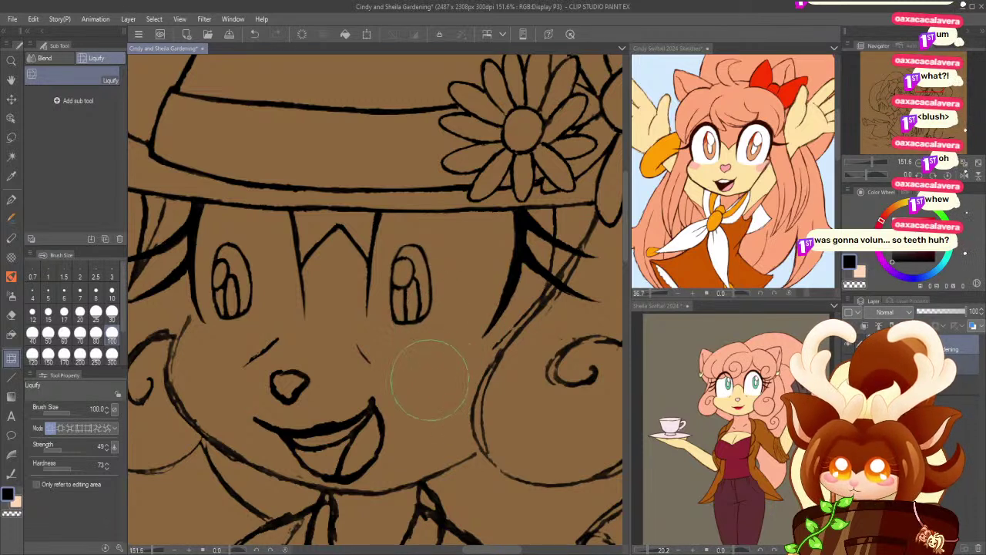
- Ink the crease to the right of the nose with the Rough pen at size 5, and thin the left crease with the Hard eraser at size 7
click(10, 198)
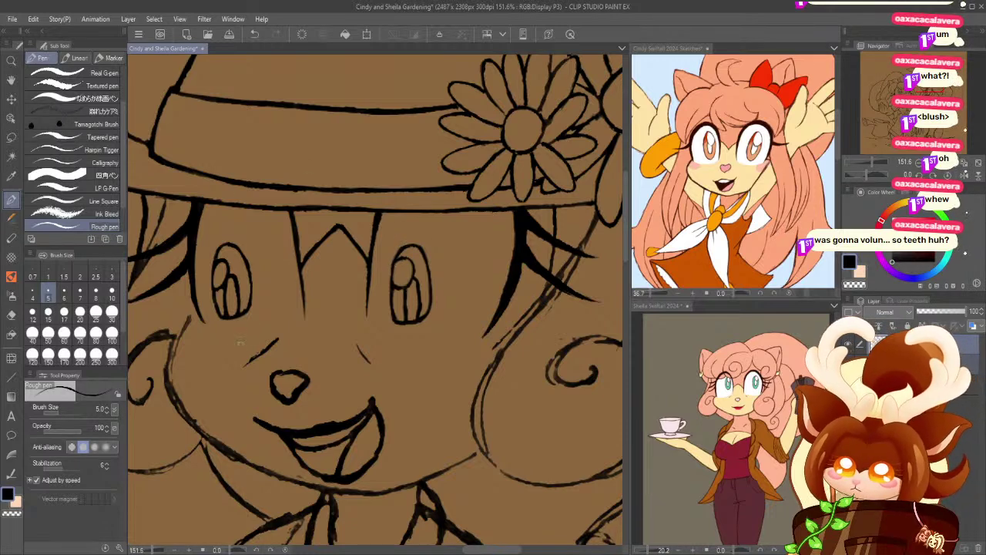
drag(350, 338, 388, 377)
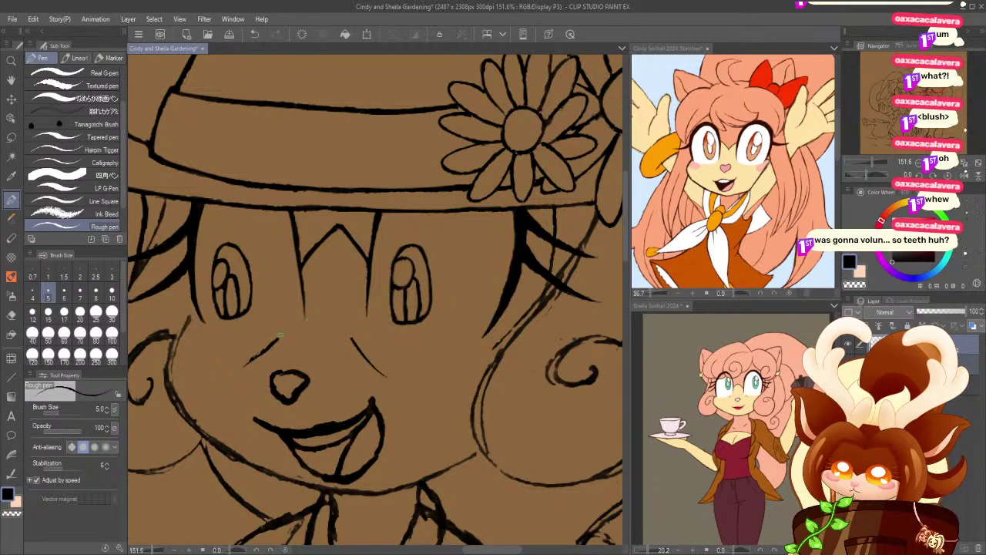
key(e)
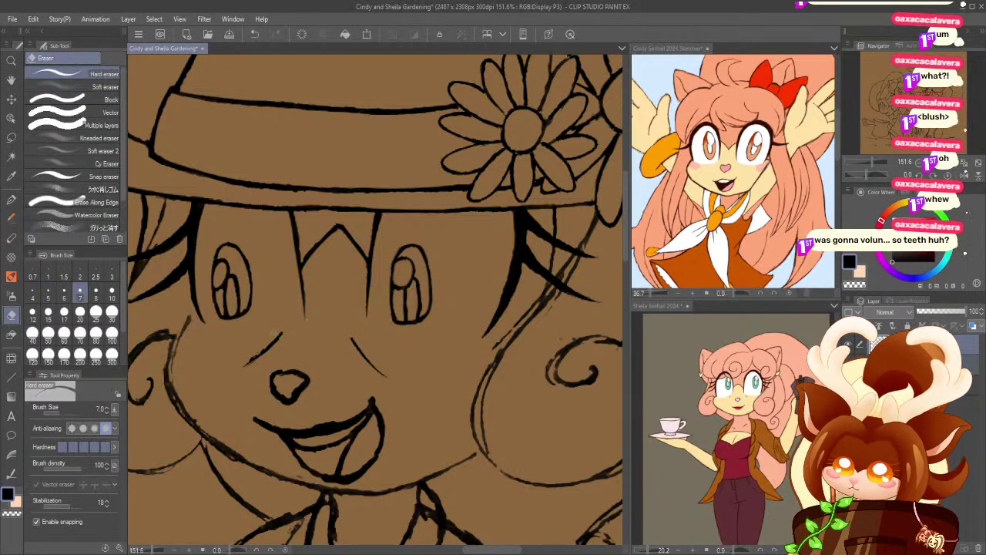
drag(248, 364, 279, 337)
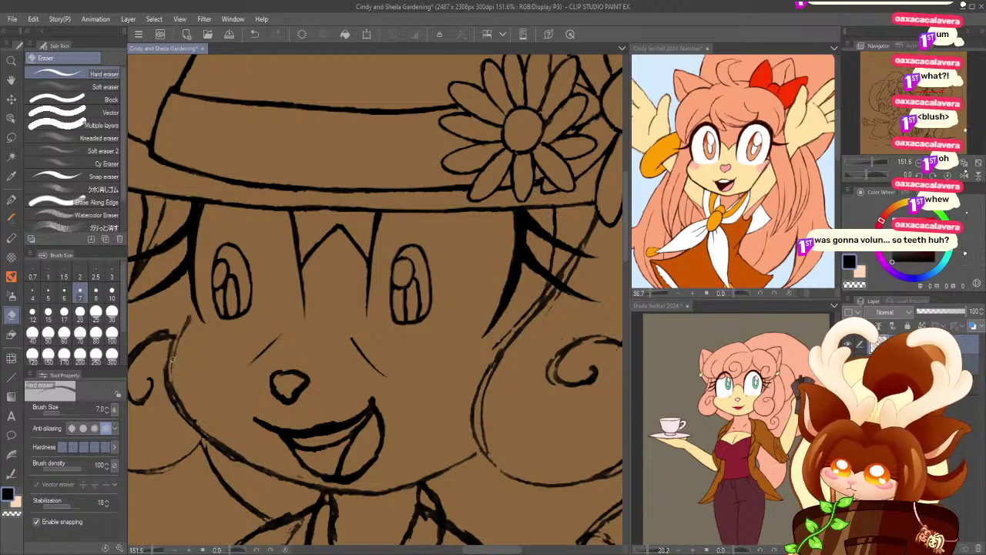
- Ink the left cheek contour with the Rough pen at size 12 and continue it along the jaw to the chin at size 10
key(p)
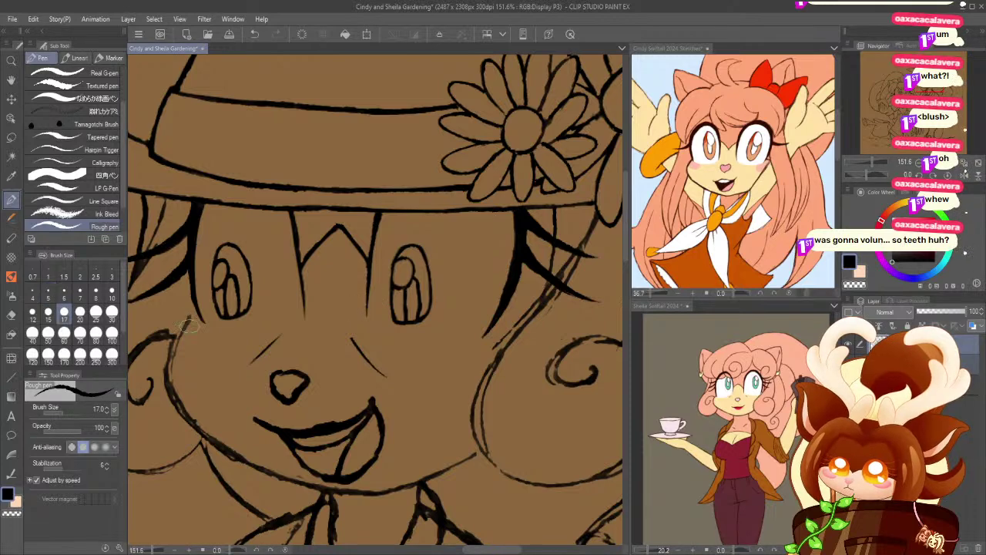
click(32, 311)
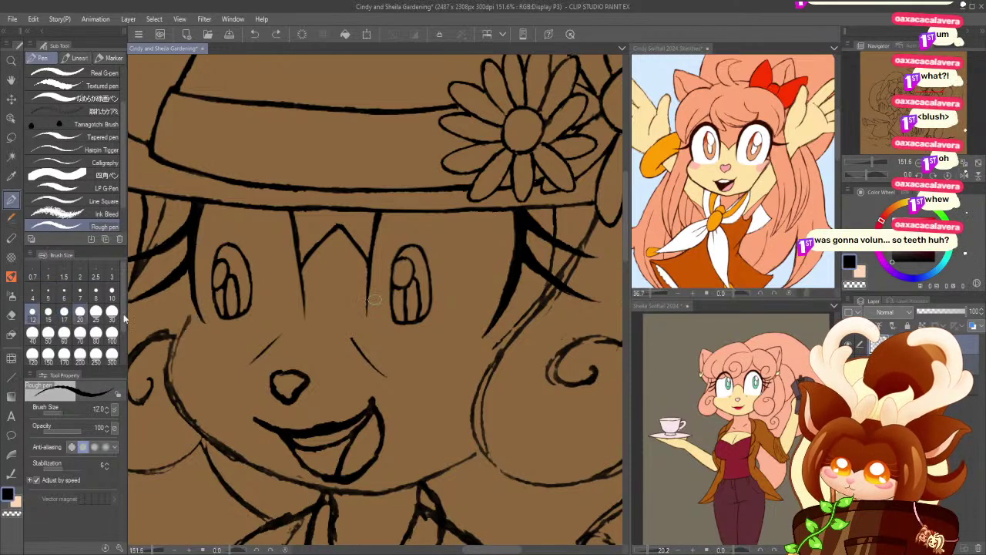
mouse_move(193, 313)
mouse_down()
mouse_move(171, 377)
mouse_move(173, 351)
mouse_move(175, 389)
mouse_up()
key(ctrl+z)
mouse_move(181, 332)
mouse_down()
mouse_move(171, 391)
mouse_move(168, 363)
mouse_move(177, 399)
mouse_up()
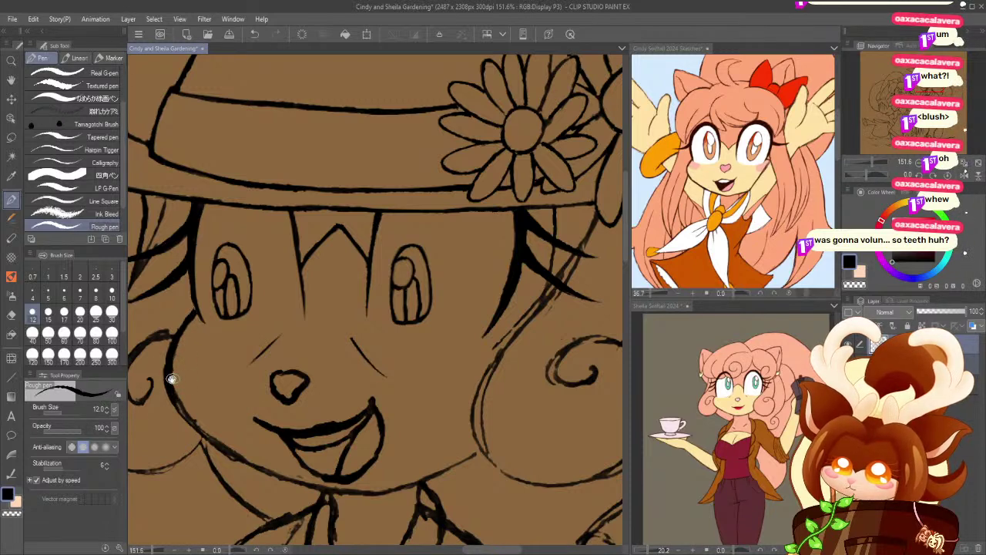
click(112, 292)
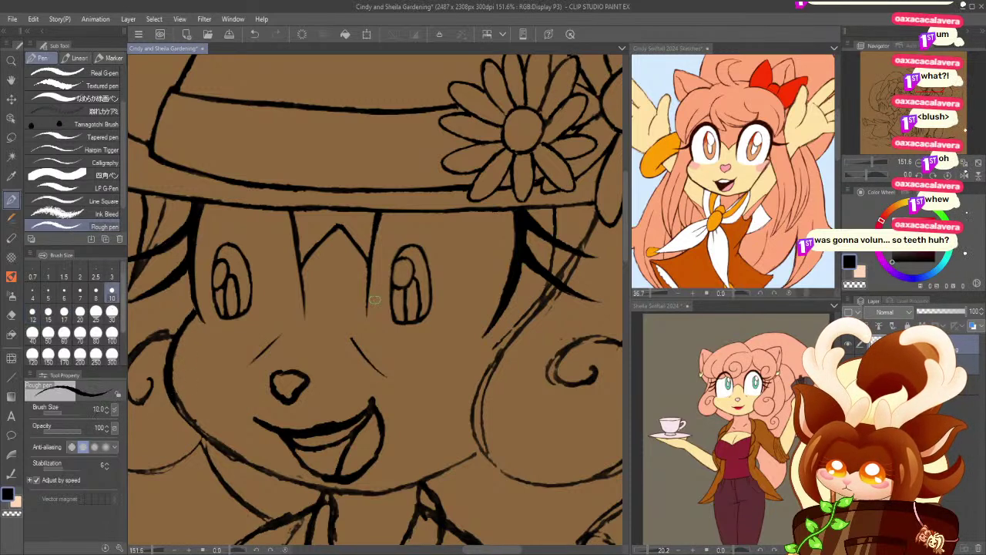
mouse_move(174, 395)
mouse_down()
mouse_move(239, 452)
mouse_move(317, 485)
mouse_move(372, 492)
mouse_up()
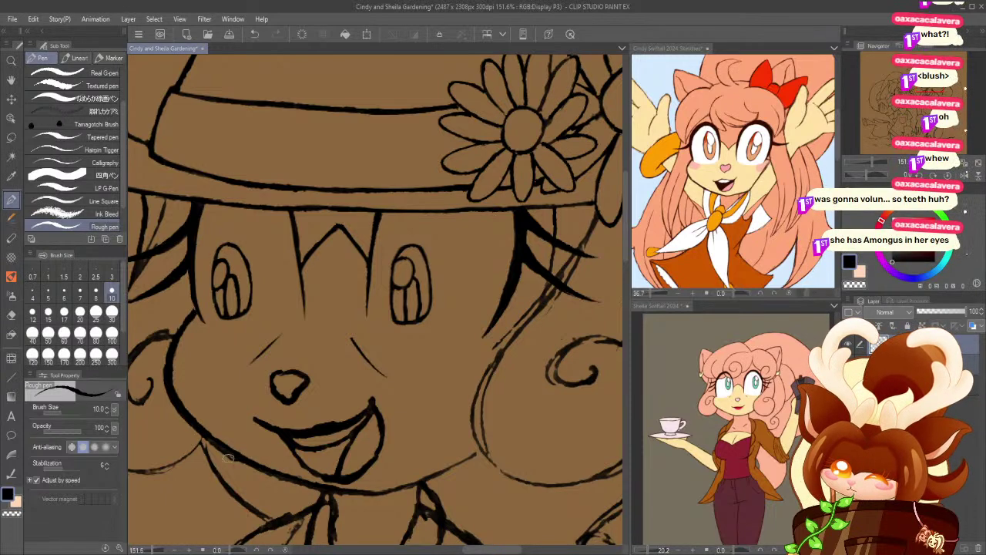
- Trim the edges of the left jaw and chin line with the Hard eraser at size 7
click(11, 316)
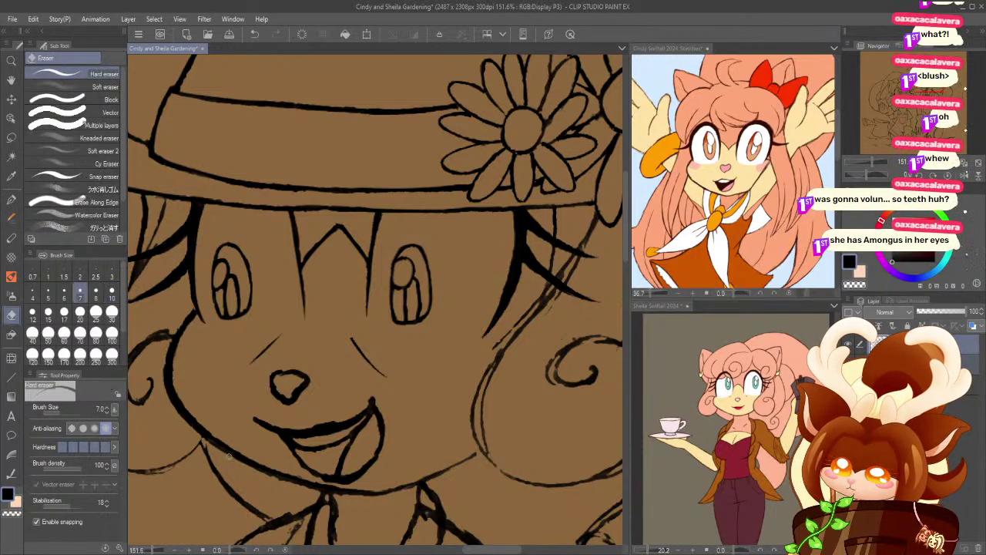
mouse_move(255, 467)
mouse_down()
mouse_move(305, 487)
mouse_move(246, 461)
mouse_move(344, 487)
mouse_move(253, 465)
mouse_up()
key(ctrl+z)
mouse_move(344, 488)
mouse_down()
mouse_move(237, 439)
mouse_move(340, 486)
mouse_move(304, 481)
mouse_up()
key(ctrl+z)
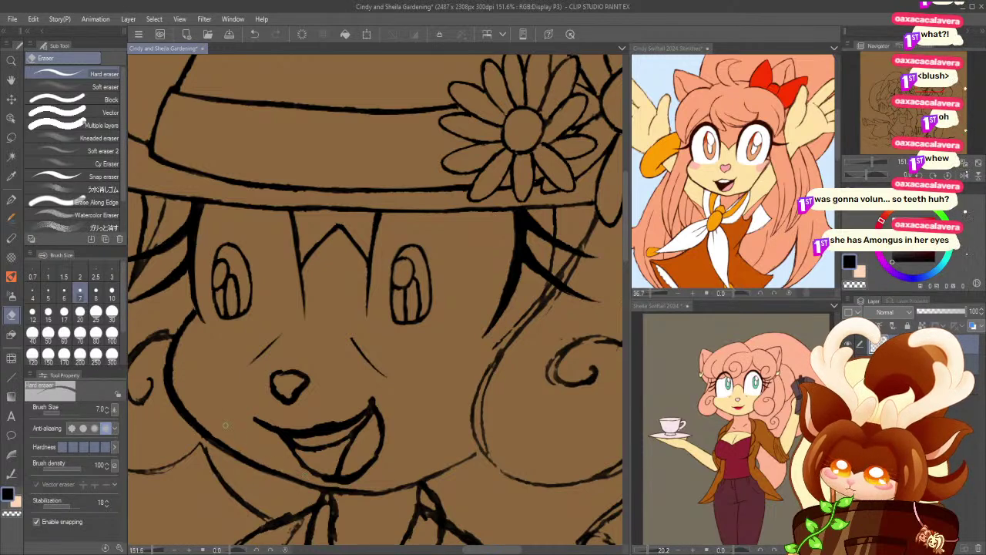
- Ink the right side of the jaw from the hair curl to the chin with the Rough pen at size 10
key(p)
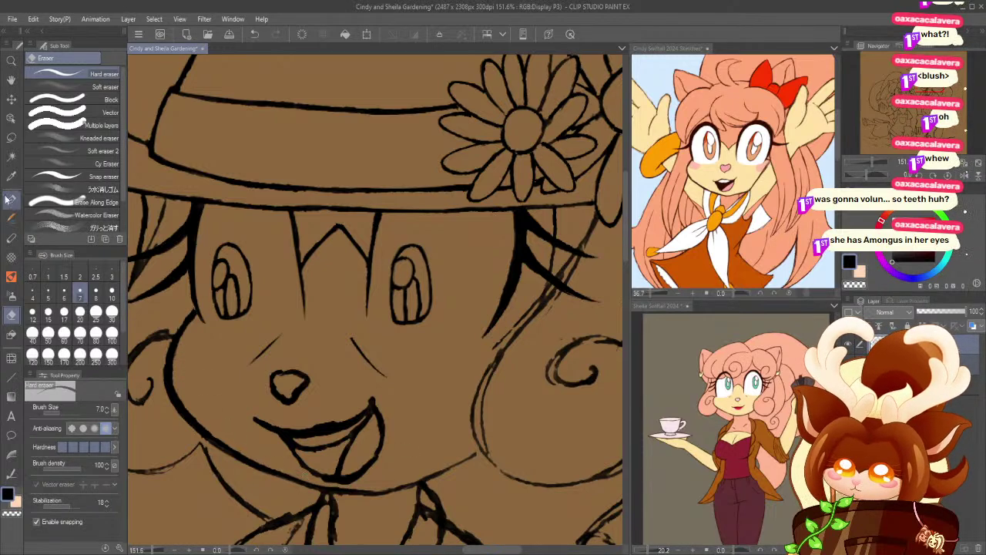
key(ctrl+z)
drag(481, 453, 361, 494)
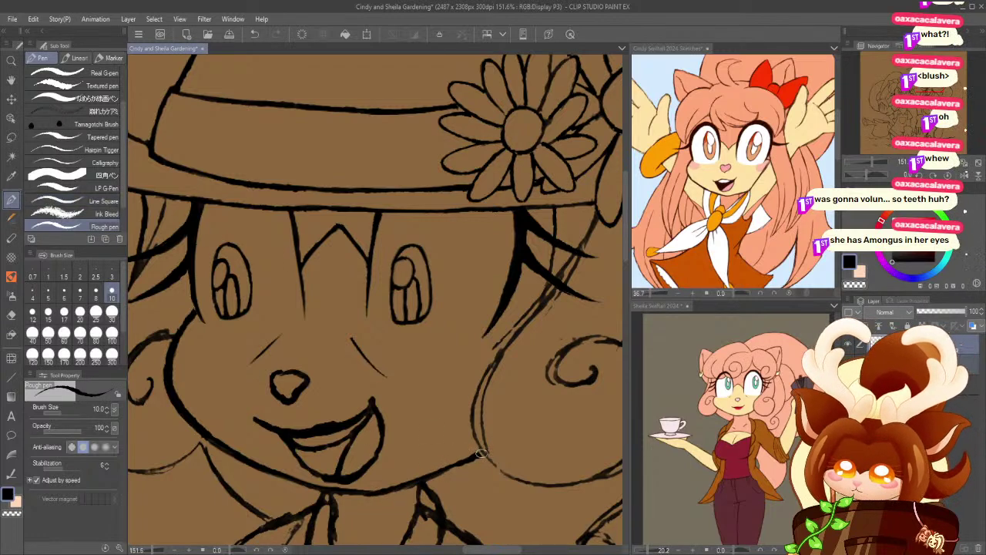
mouse_move(300, 295)
mouse_down()
mouse_move(270, 314)
mouse_move(141, 344)
mouse_up()
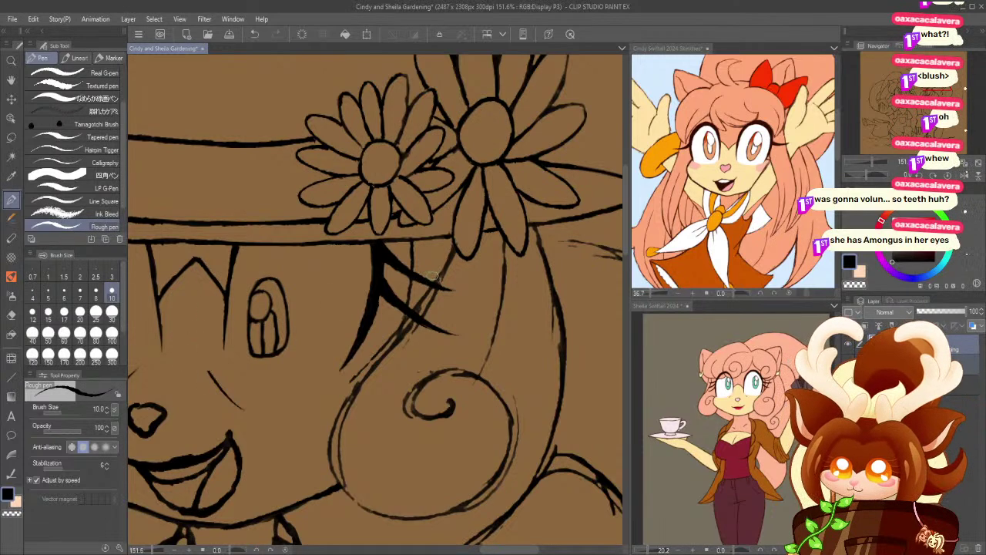
- Ink the hair strand from the hat brim to the right curl with the Rough pen at size 10, and trim the nose with the Hard eraser at size 15
drag(455, 245, 393, 342)
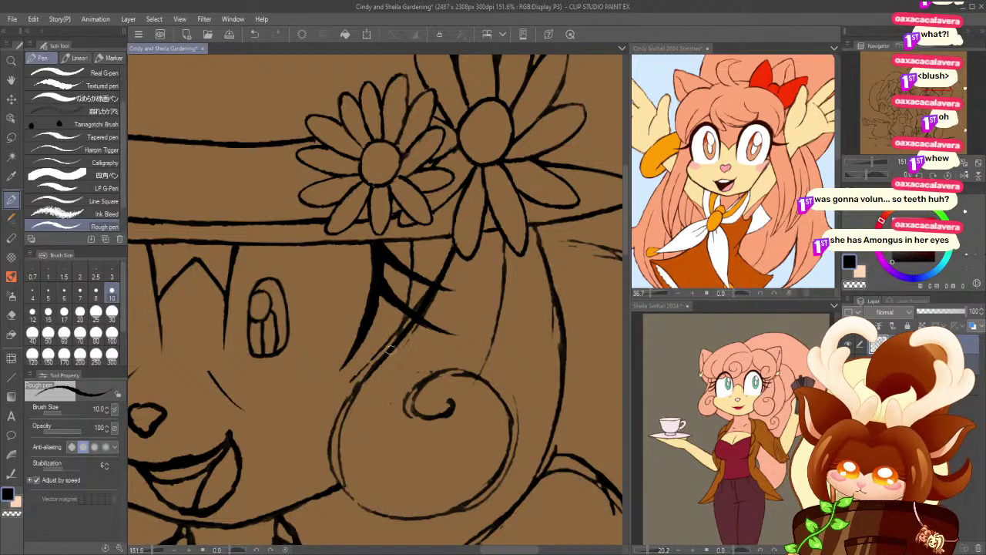
key(e)
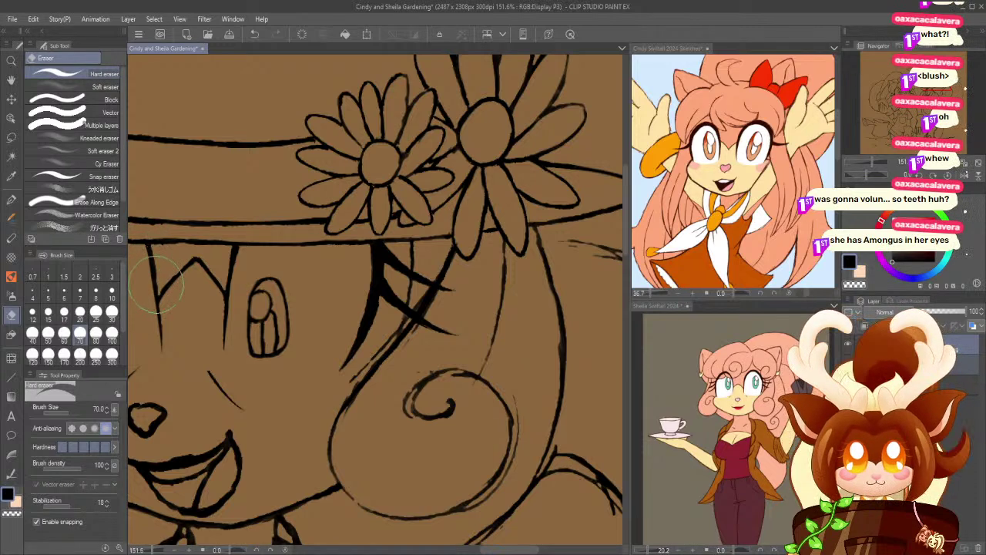
drag(240, 376, 346, 375)
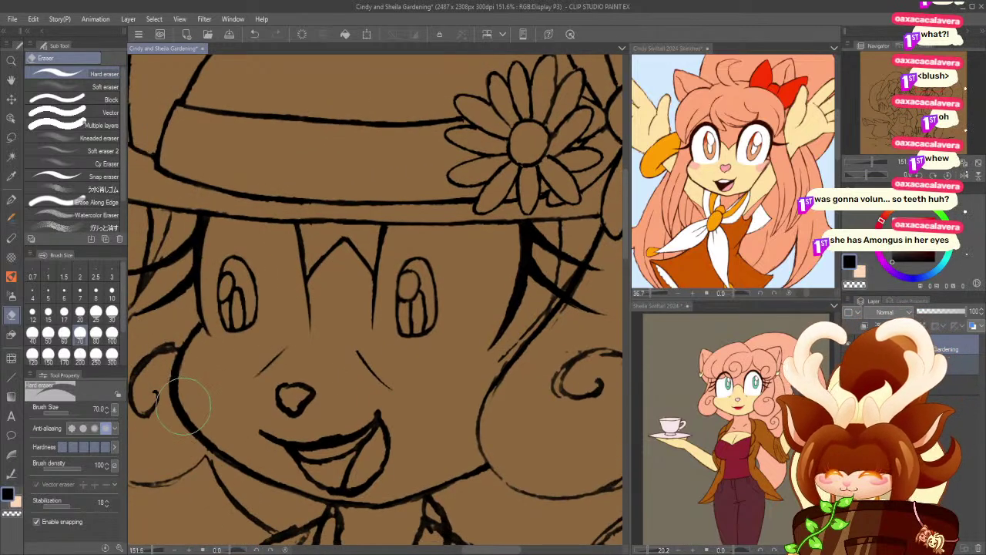
click(48, 311)
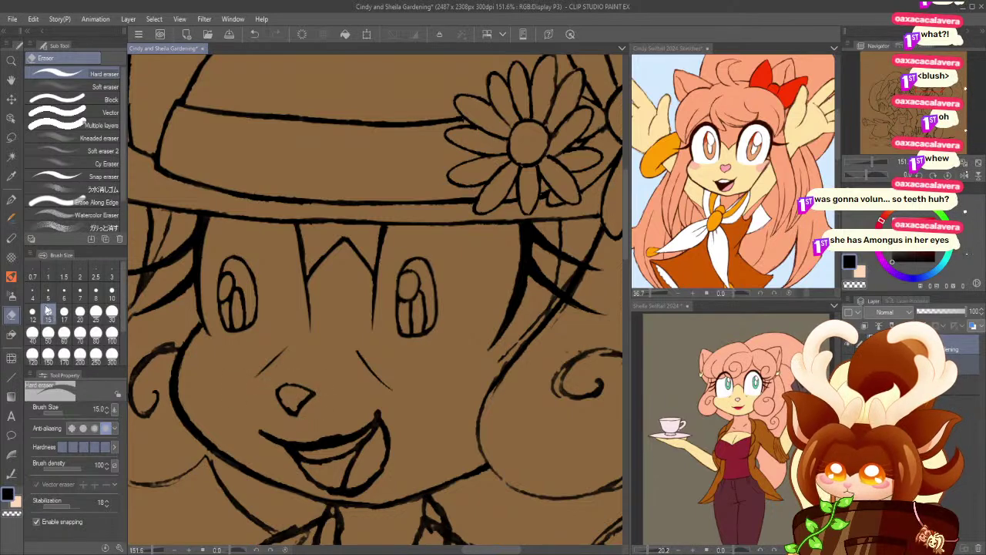
- Thin the upper lip and mouth outline with the Hard eraser at size 6, undoing unwanted strokes
click(64, 297)
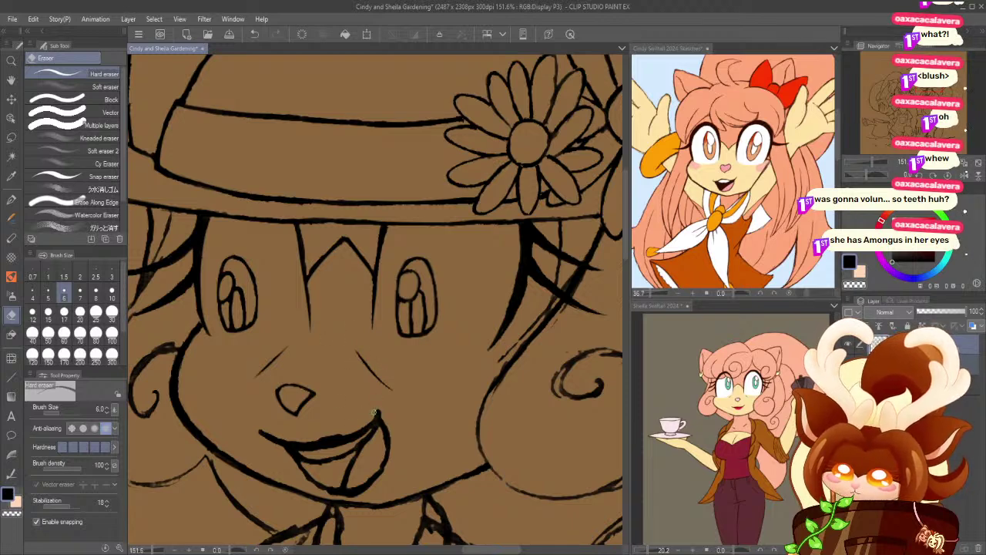
mouse_move(358, 426)
mouse_down()
mouse_move(320, 436)
mouse_move(365, 420)
mouse_move(303, 438)
mouse_move(357, 421)
mouse_move(325, 440)
mouse_move(295, 440)
mouse_up()
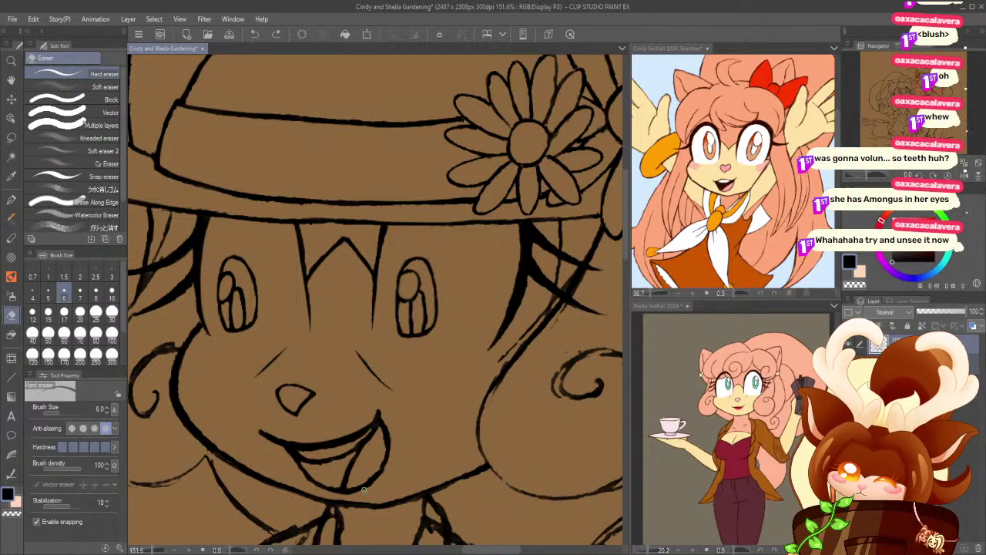
key(ctrl+z)
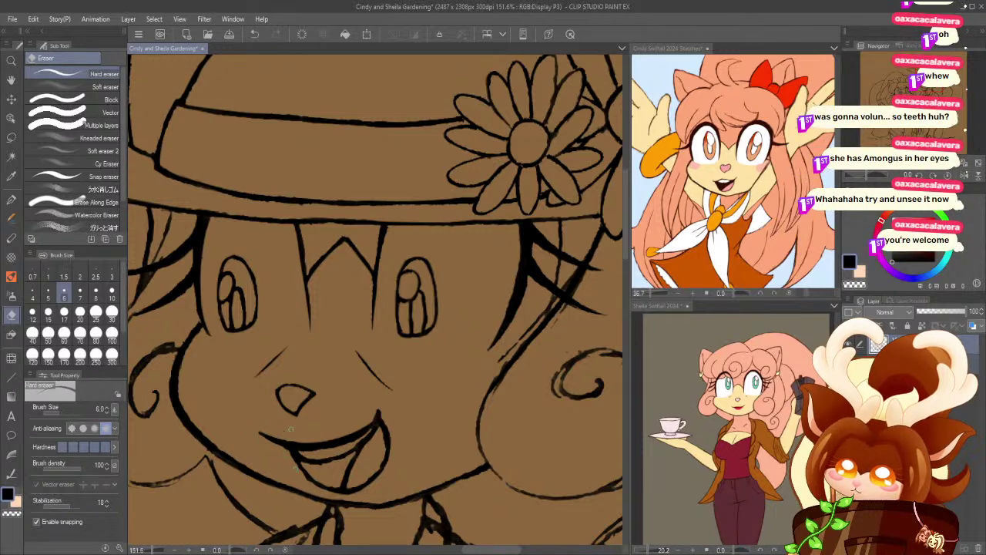
mouse_move(370, 431)
mouse_down()
mouse_move(339, 449)
mouse_move(368, 434)
mouse_move(297, 450)
mouse_up()
key(ctrl+z)
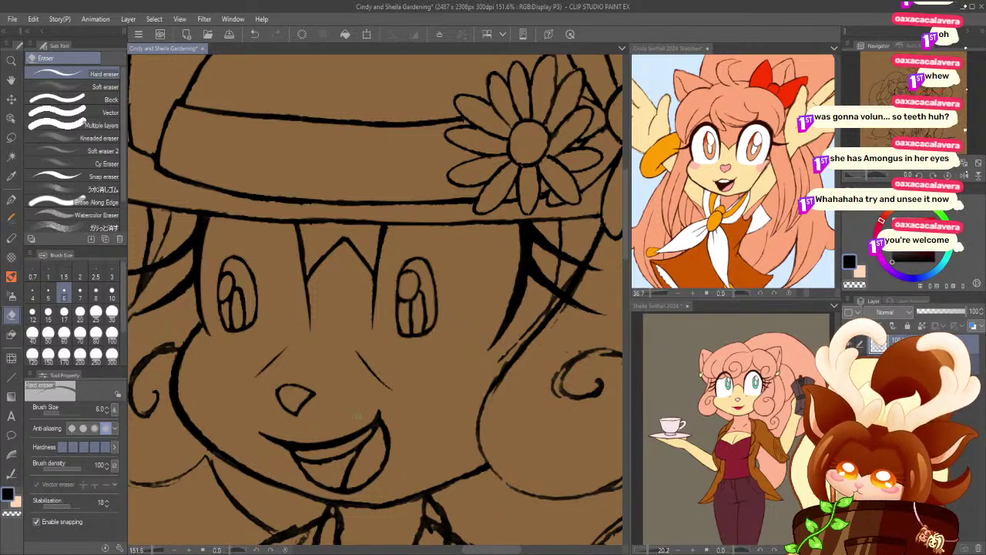
key(ctrl+z)
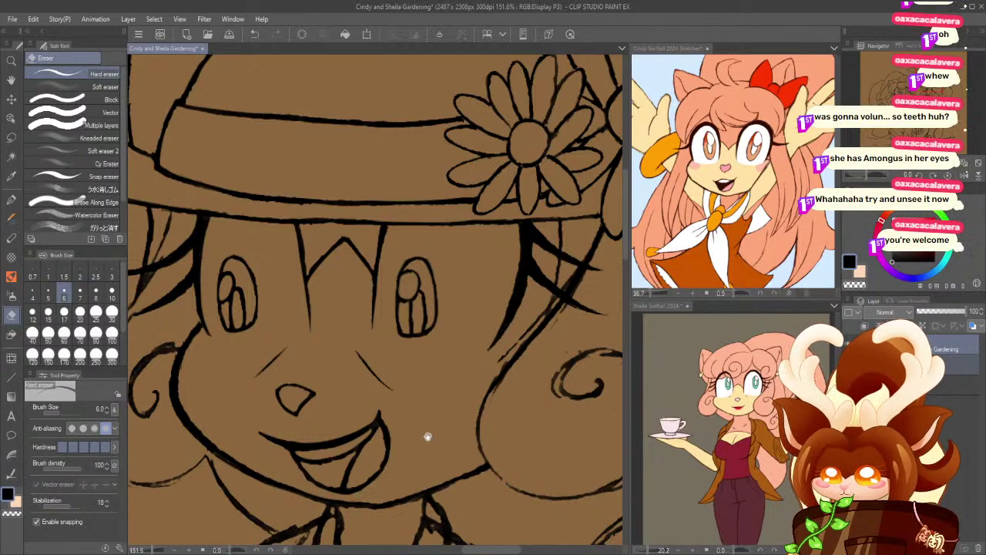
- Clean up the rough lines of the large right hair curl and its spiral with the Hard eraser at size 20
drag(423, 436, 297, 470)
click(80, 311)
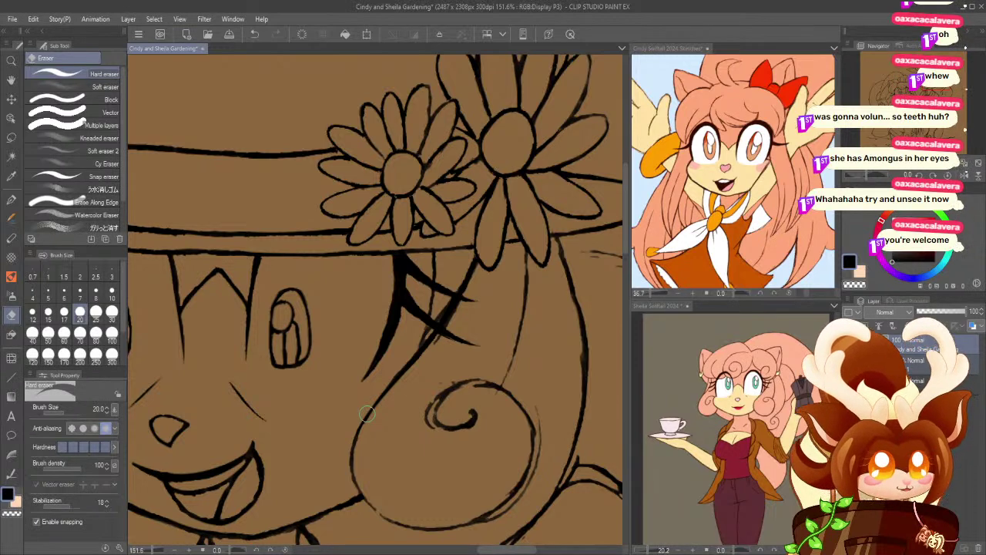
key(p)
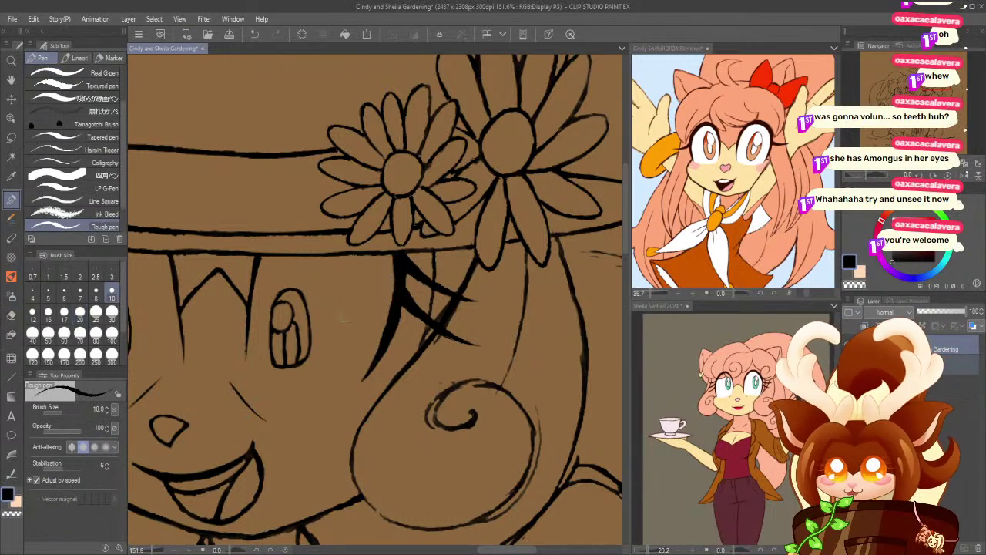
click(11, 315)
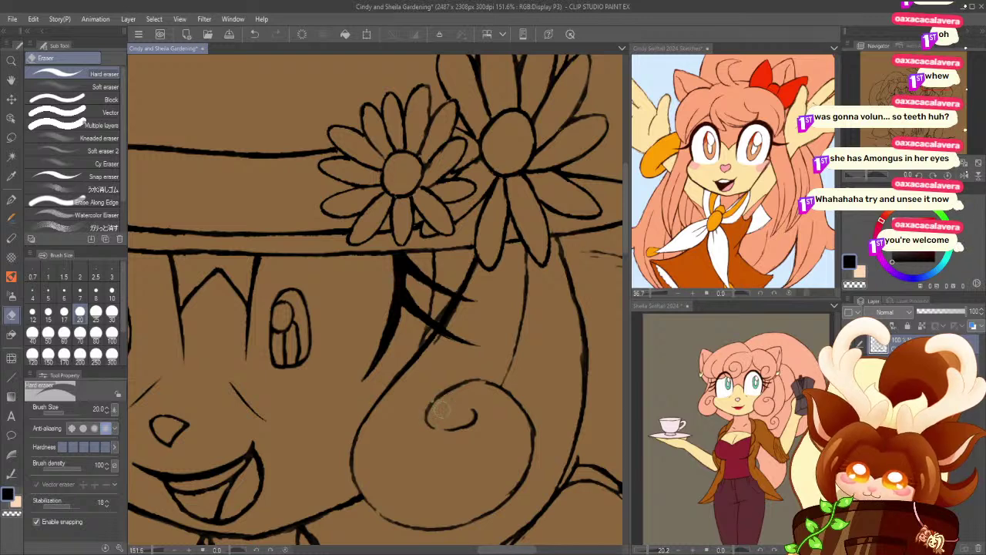
- Re-ink the inner spiral of the right hair curl with the Rough pen at size 6, undoing unsatisfactory strokes
key(p)
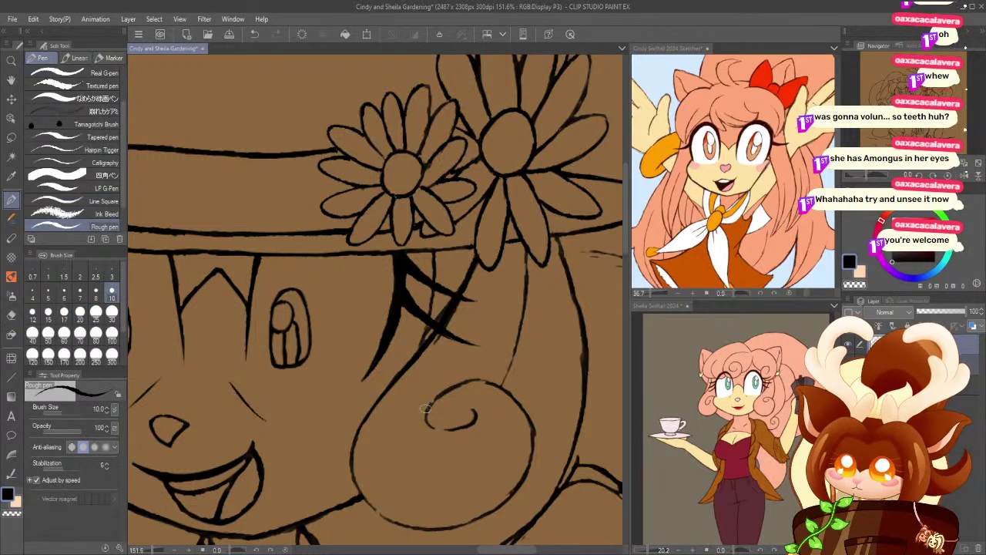
click(64, 294)
mouse_move(431, 424)
mouse_down()
mouse_move(455, 430)
mouse_move(440, 429)
mouse_move(478, 416)
mouse_move(426, 419)
mouse_up()
key(ctrl+z)
key(ctrl+z)
key(ctrl+z)
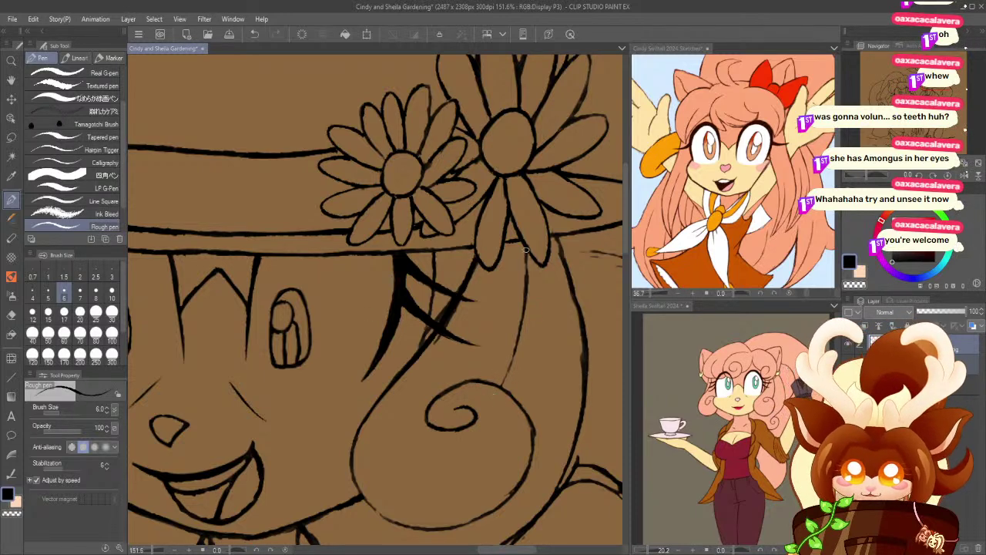
- Ink the strand above the right curl and the curl's outer edge with the Rough pen at size 6, trimming that edge with the Hard eraser at size 20
drag(527, 279, 501, 384)
drag(533, 432, 526, 466)
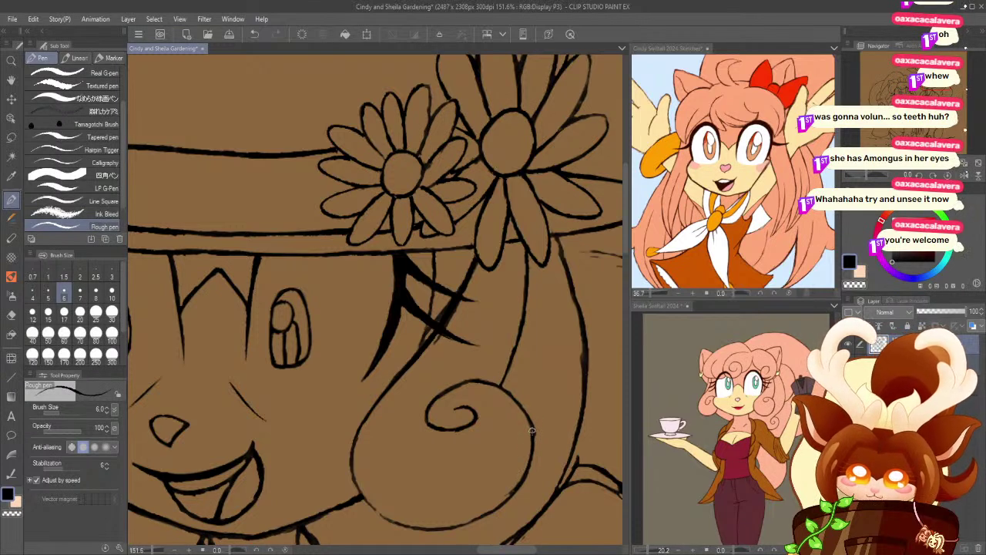
mouse_move(532, 428)
mouse_down()
mouse_move(509, 498)
mouse_move(484, 513)
mouse_up()
click(10, 315)
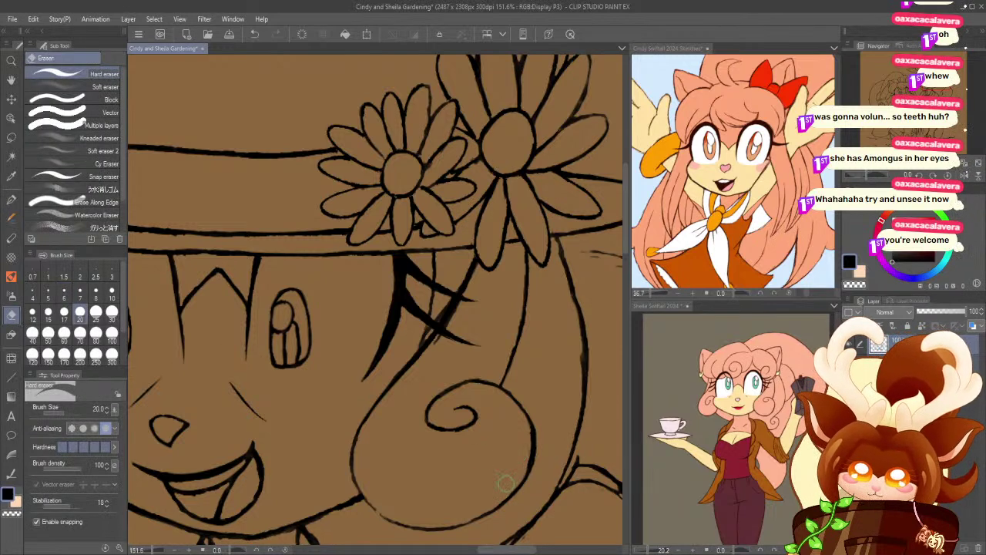
drag(519, 466, 527, 439)
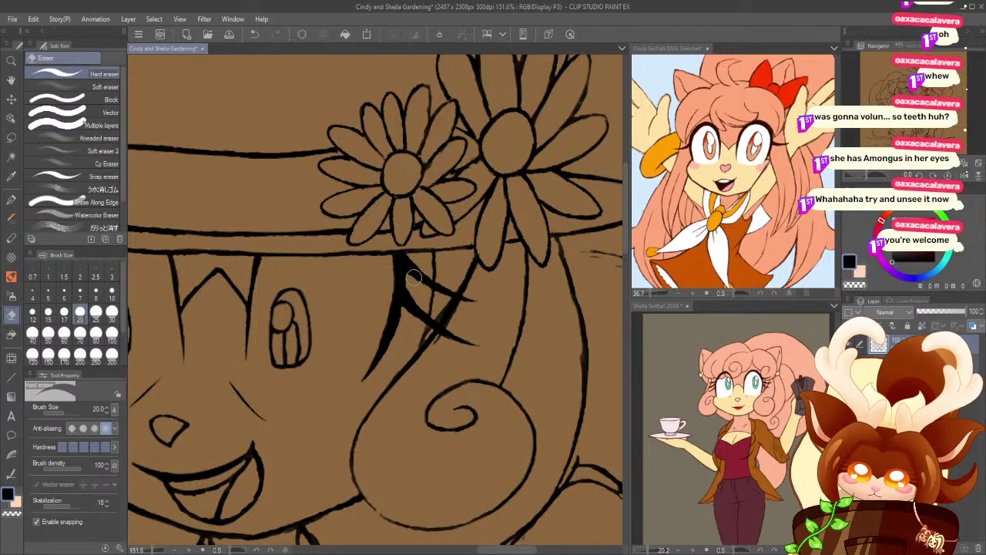
- Clean the hair strand where it crosses the right lashes using the Hard eraser at sizes 10 and 4, and save the drawing
click(112, 296)
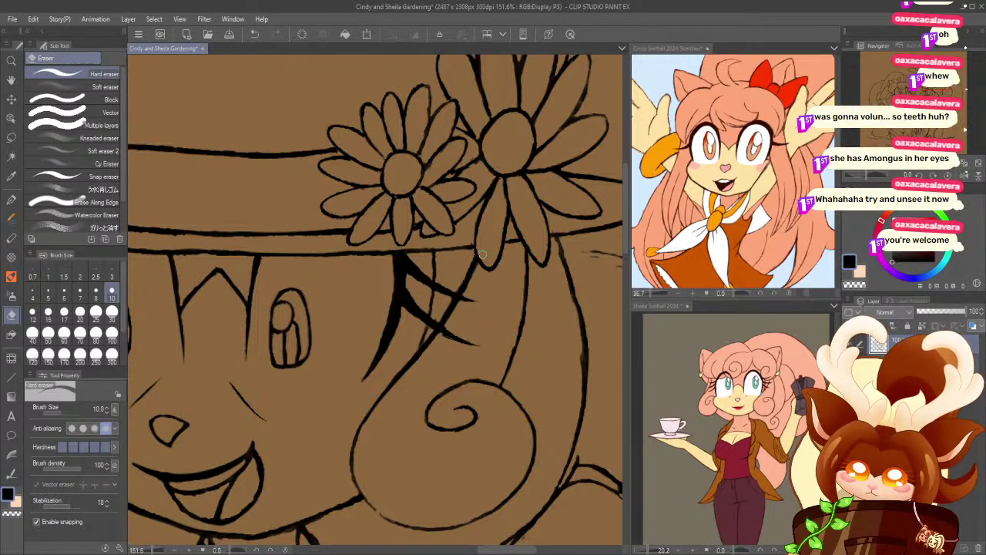
click(11, 199)
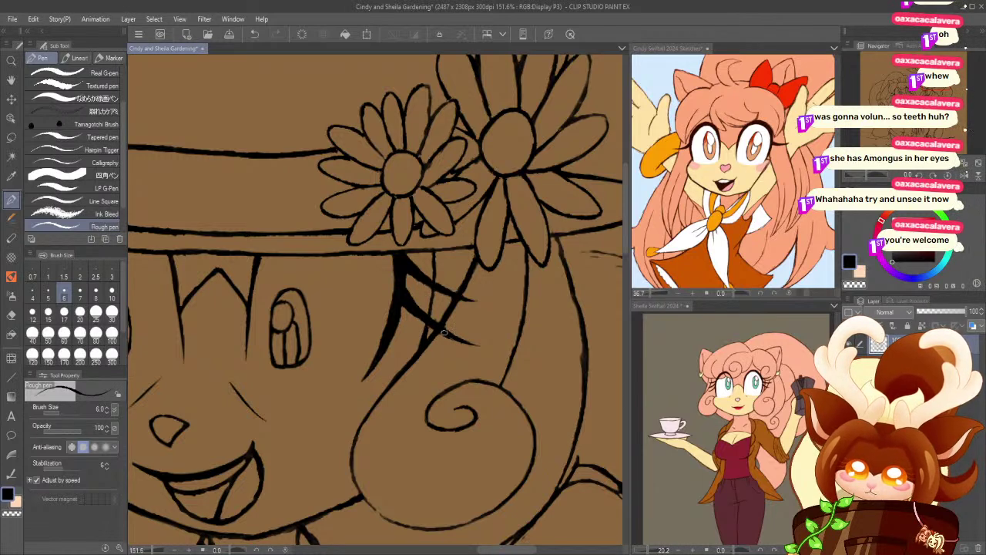
click(11, 315)
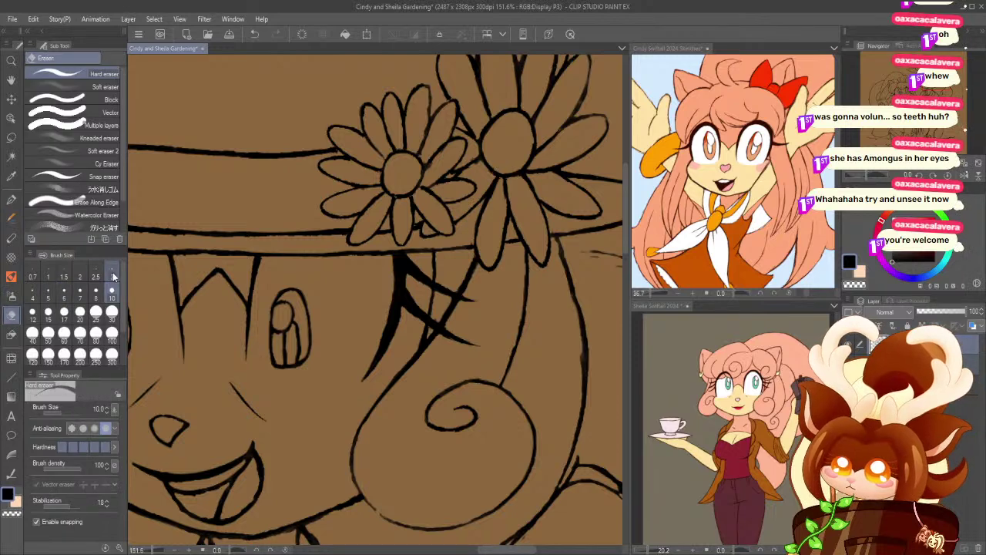
click(33, 296)
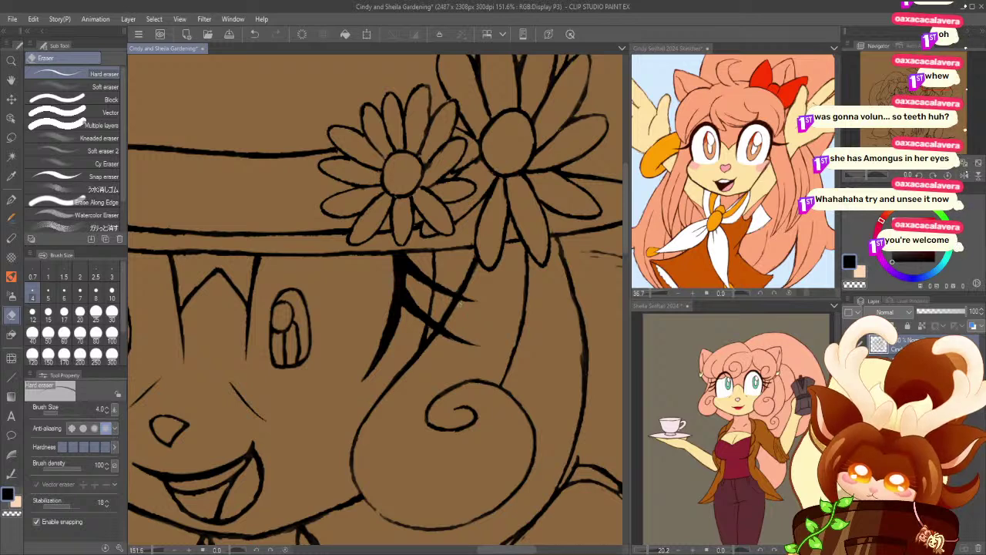
mouse_move(195, 351)
mouse_down()
mouse_move(216, 313)
mouse_move(391, 279)
mouse_up()
drag(294, 359, 105, 335)
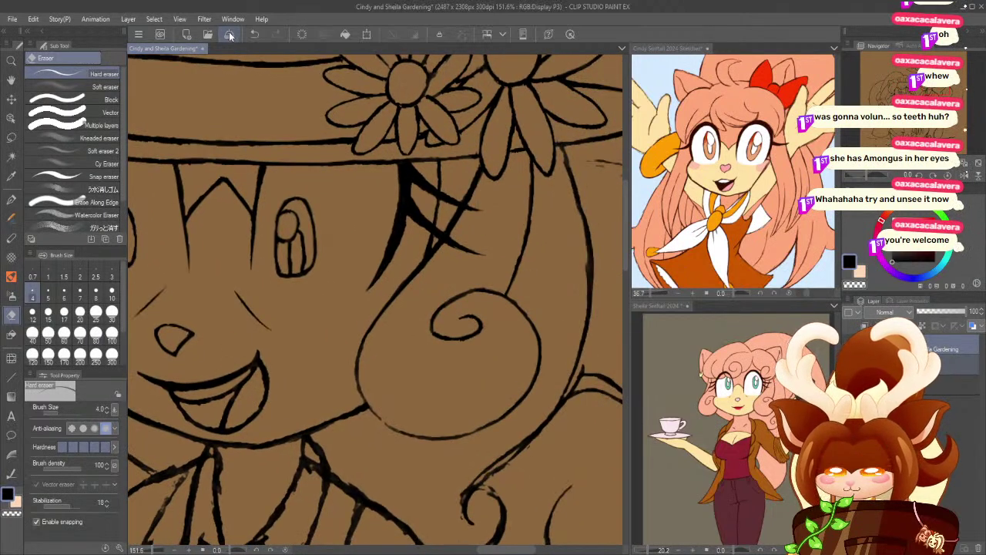
- Ink the top of the inner hair strand and the left and lower edges of the right curl with the Rough pen at size 6
click(12, 199)
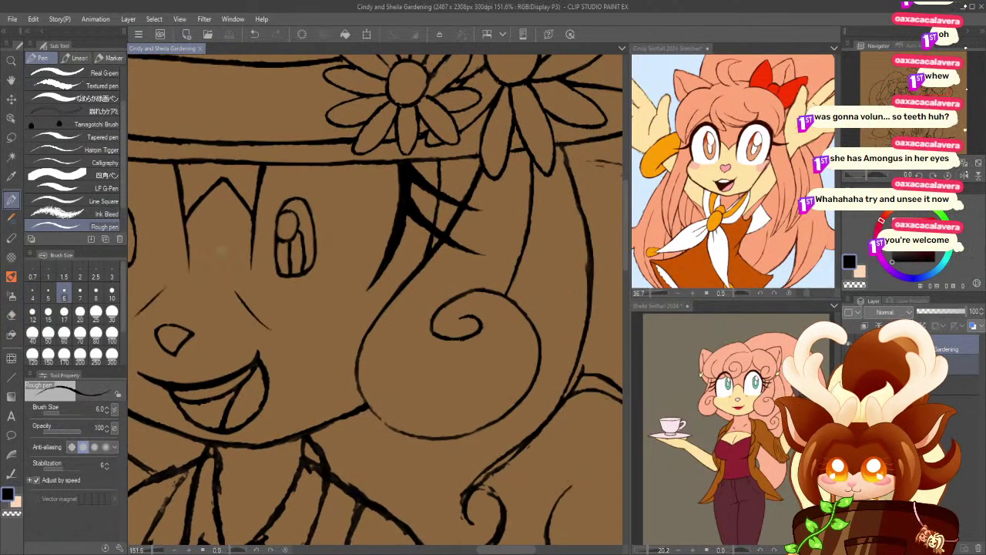
drag(530, 158, 529, 209)
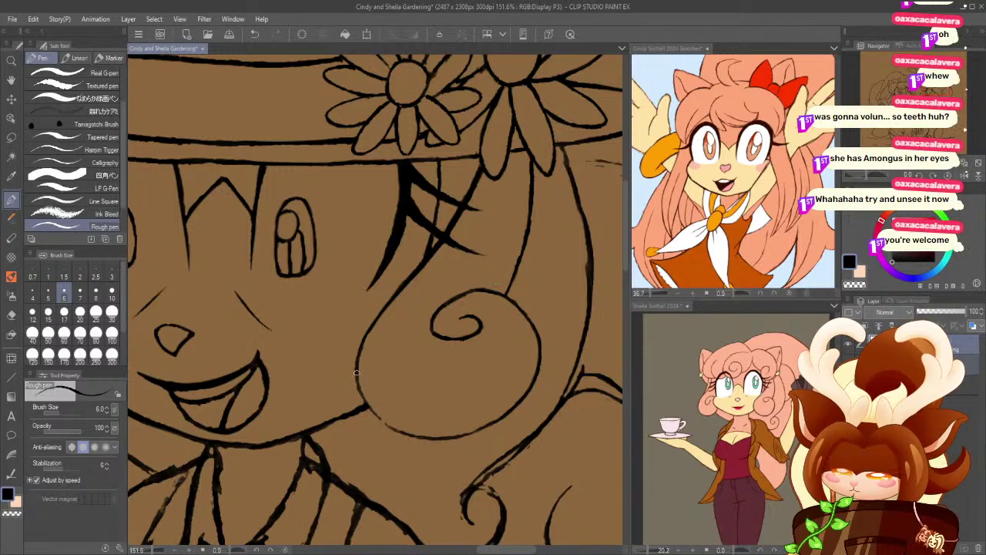
mouse_move(363, 339)
mouse_down()
mouse_move(371, 406)
mouse_move(423, 437)
mouse_up()
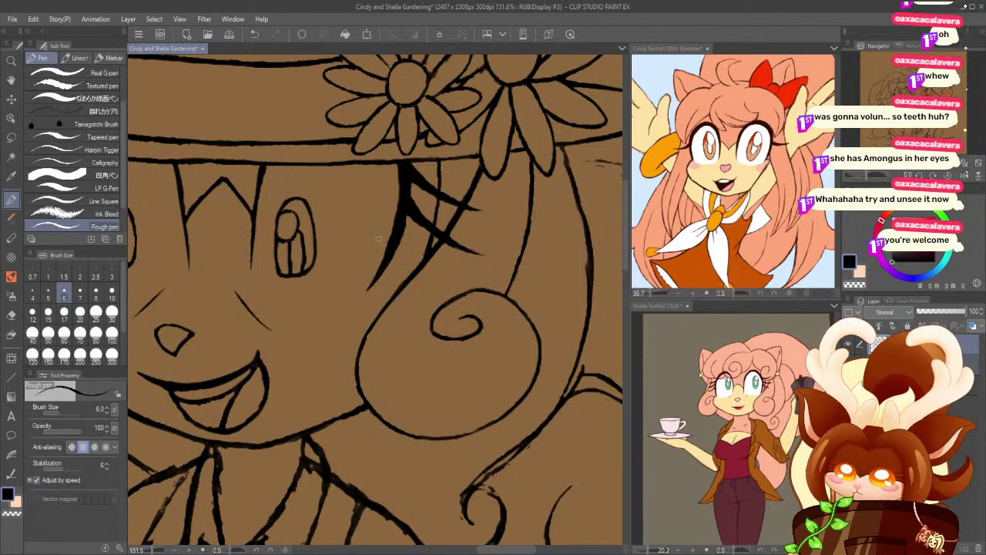
drag(364, 343, 392, 307)
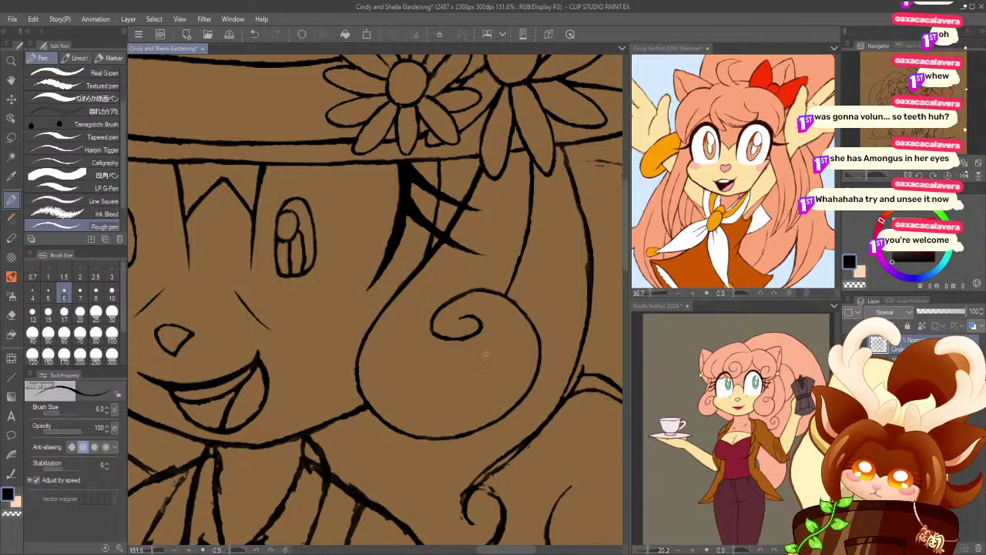
- Clean the left hair curl's spiral with the Hard eraser at sizes 4 and 17, and re-ink it with the Rough pen at size 6
drag(261, 445, 437, 477)
drag(247, 401, 338, 404)
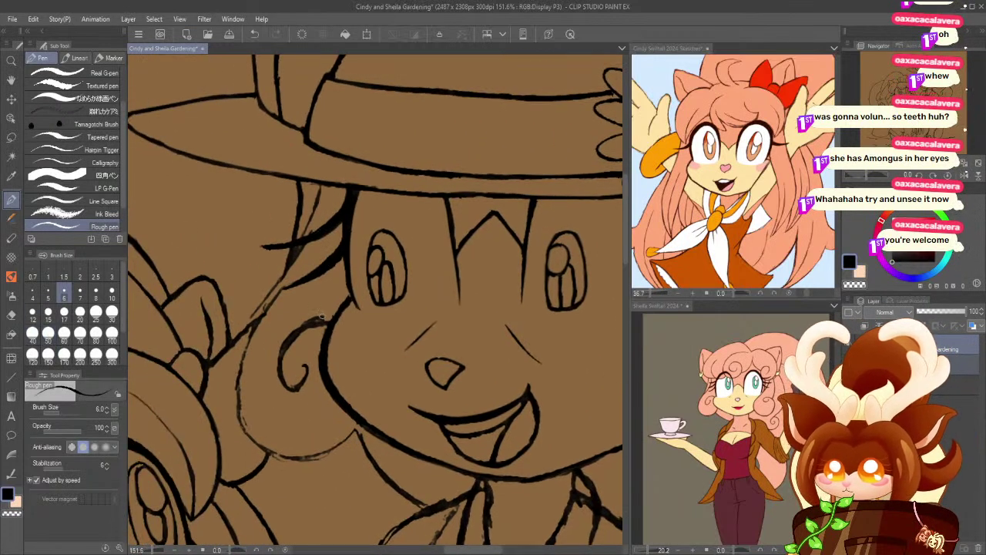
key(e)
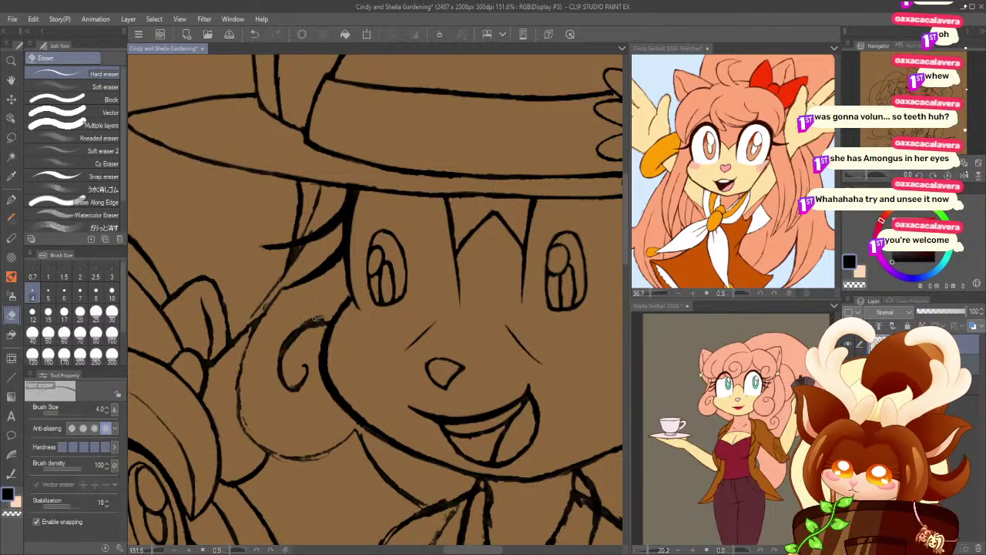
drag(314, 317, 306, 321)
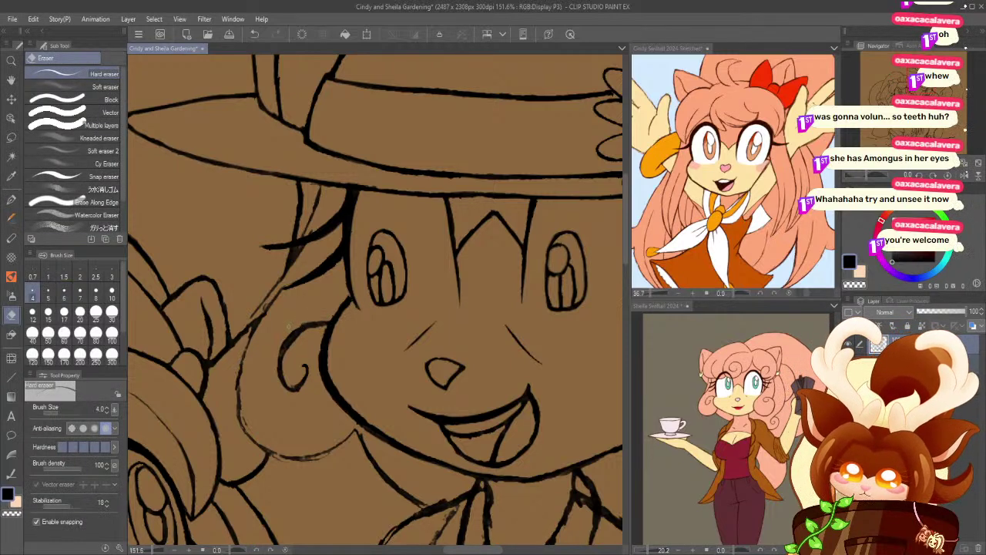
click(64, 312)
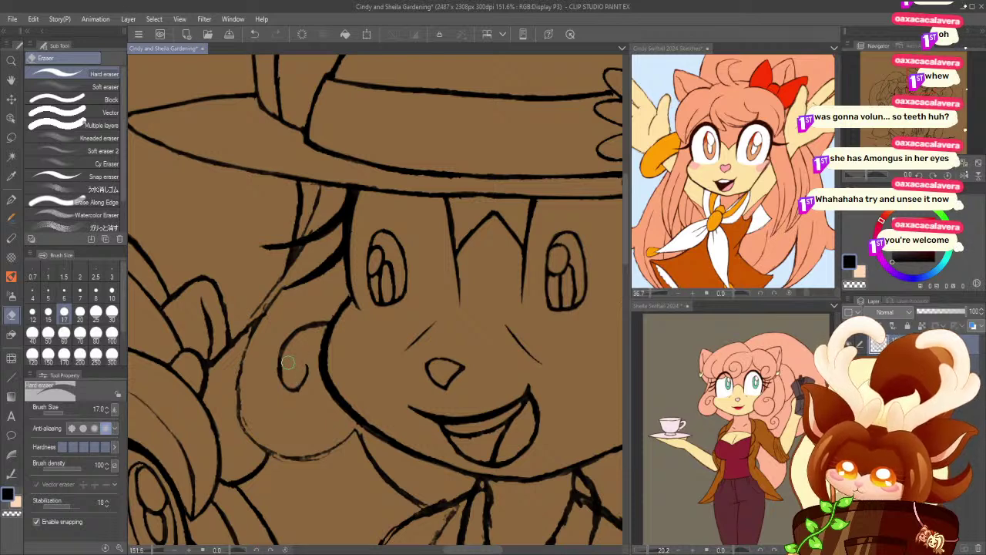
click(12, 199)
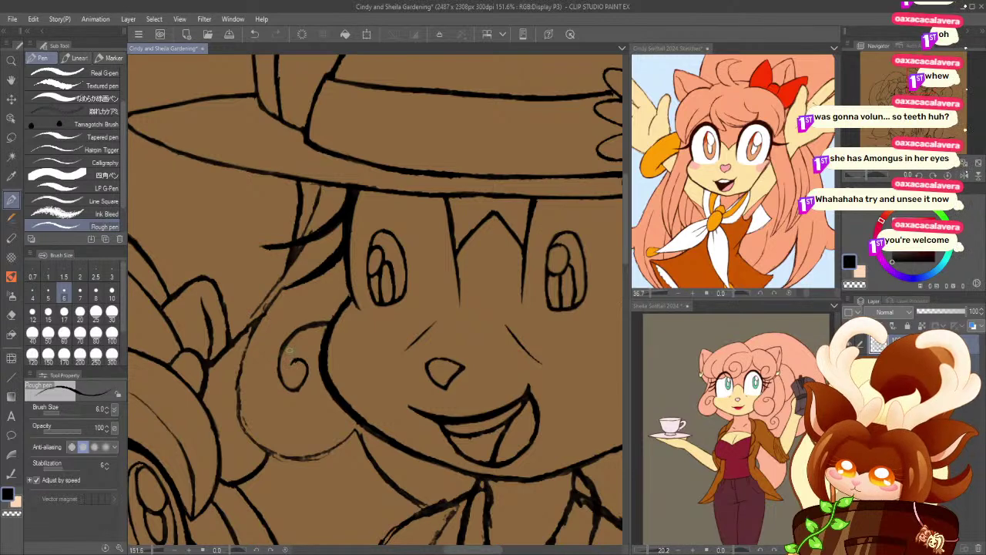
- Erase the sketchy hair strand between the left lashes and the left curl with the Hard eraser at sizes 17 and 5
click(11, 314)
mouse_move(309, 249)
mouse_down()
mouse_move(249, 314)
mouse_move(277, 295)
mouse_move(276, 310)
mouse_up()
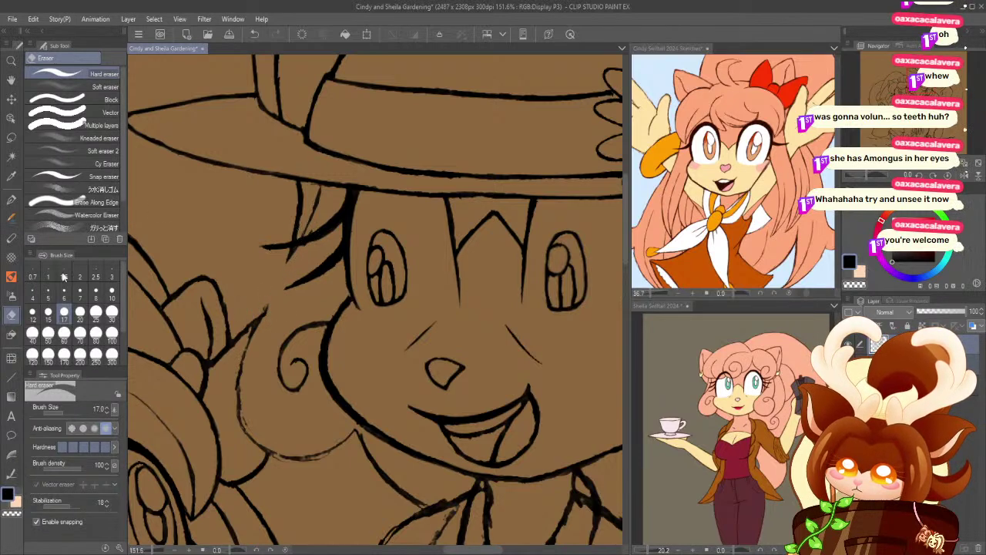
click(48, 297)
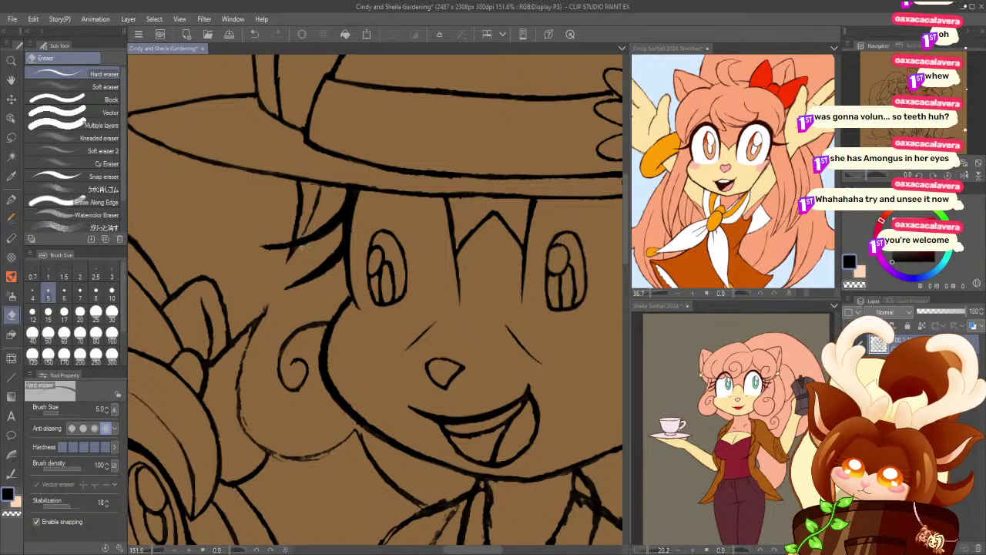
- Ink the strand from the left lashes and the outer edge of the left hair curl with the Rough pen at sizes 6 and 8
key(p)
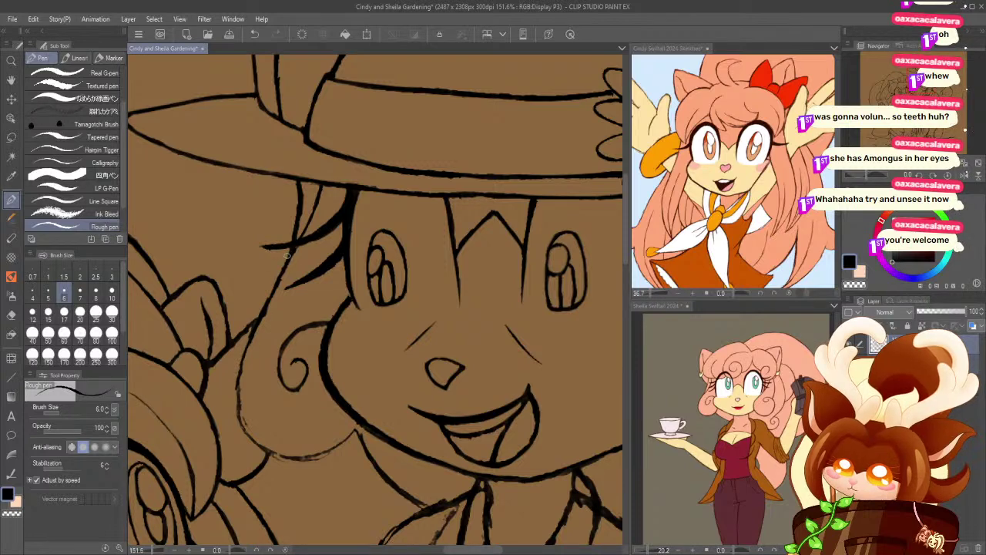
click(96, 293)
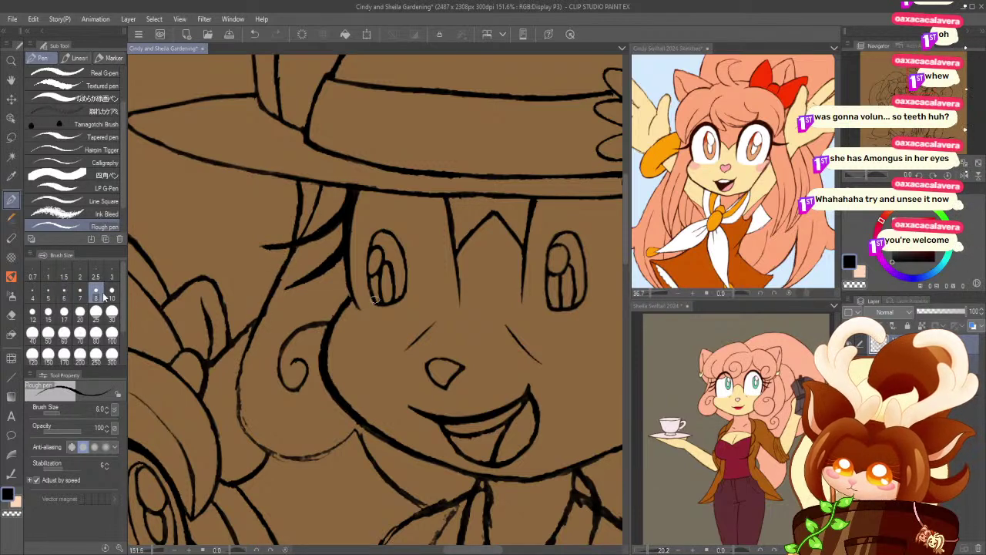
drag(261, 315, 240, 405)
drag(247, 364, 240, 424)
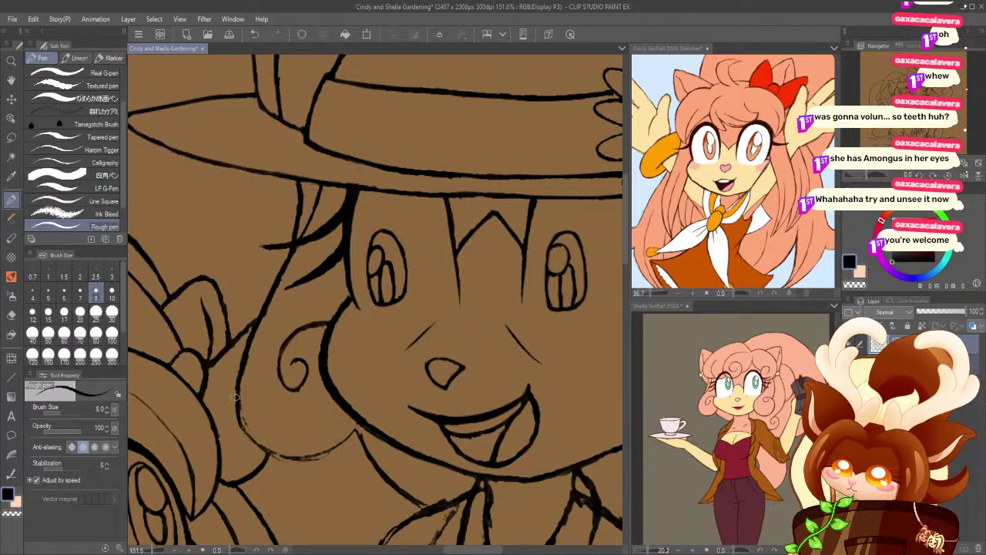
mouse_move(238, 389)
mouse_down()
mouse_move(254, 441)
mouse_move(243, 418)
mouse_move(246, 430)
mouse_move(267, 441)
mouse_move(249, 438)
mouse_move(297, 457)
mouse_move(269, 450)
mouse_move(326, 453)
mouse_move(303, 458)
mouse_move(358, 426)
mouse_up()
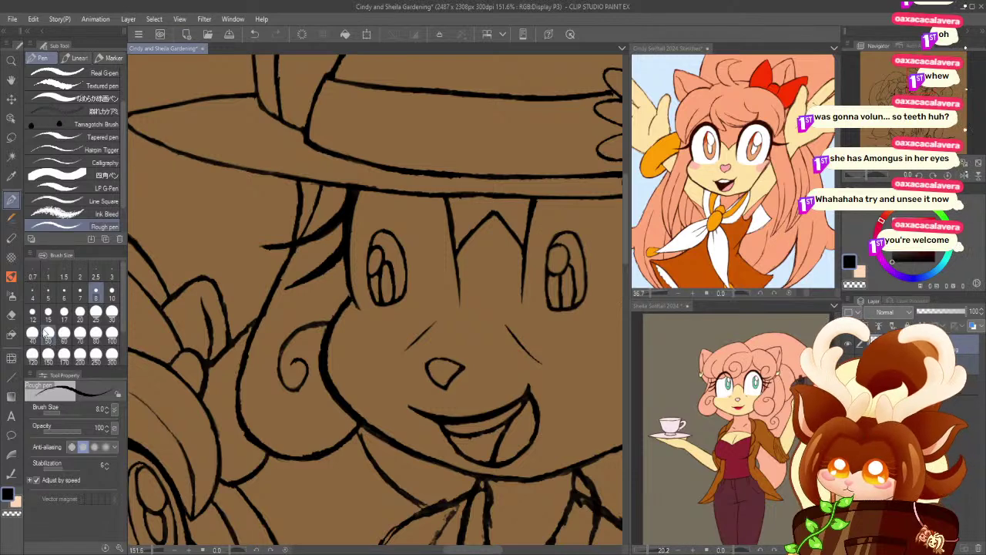
- Clean up the strand between the left lashes and the left curl with the Hard eraser at size 5
click(11, 314)
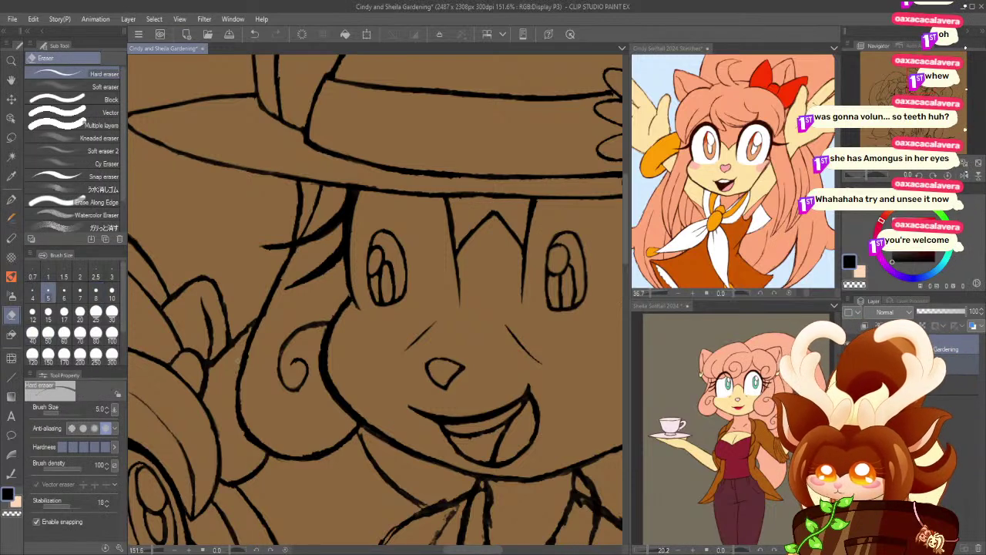
drag(285, 275, 266, 316)
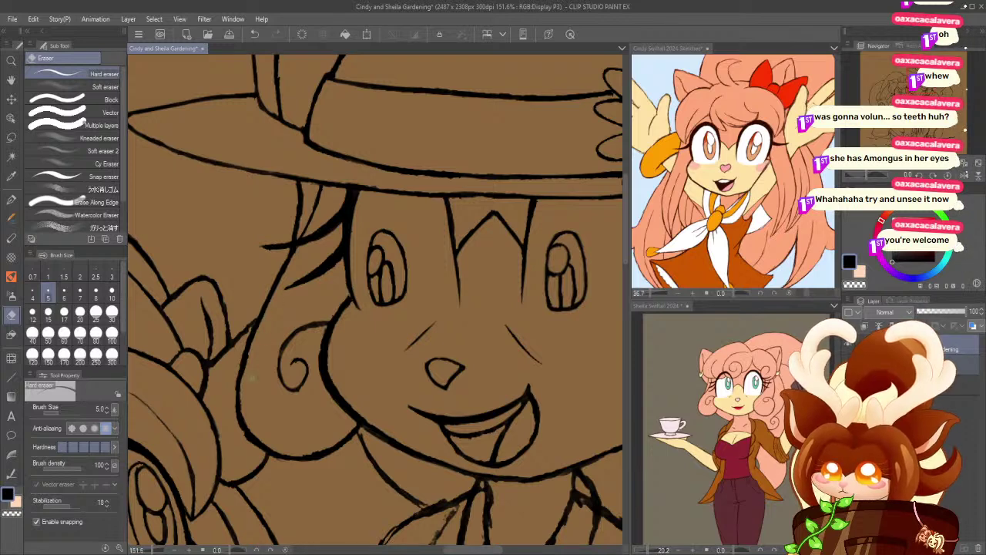
drag(228, 416, 199, 358)
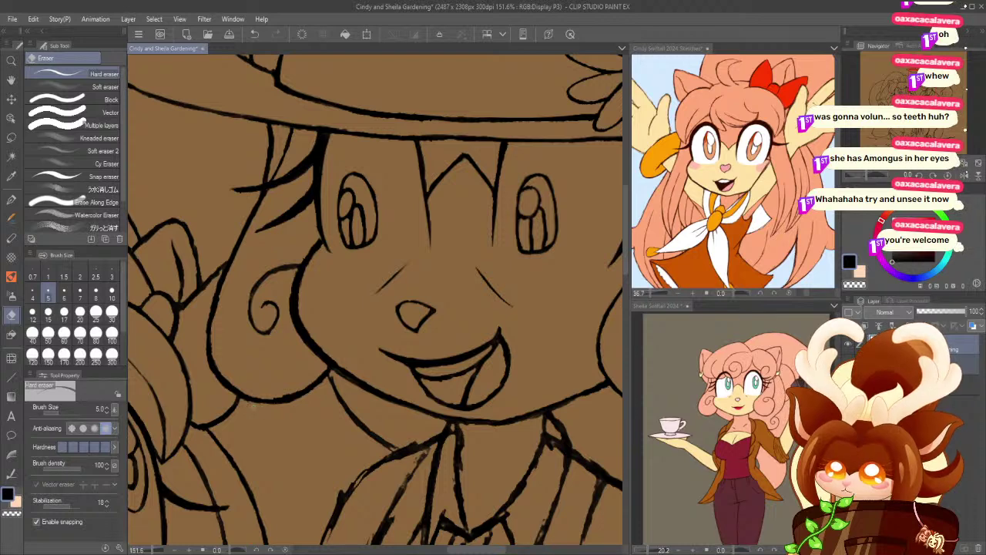
- Ink the line running from the left side of the jaw down to the shoulder with the Rough pen at size 8
drag(308, 444, 251, 393)
click(12, 200)
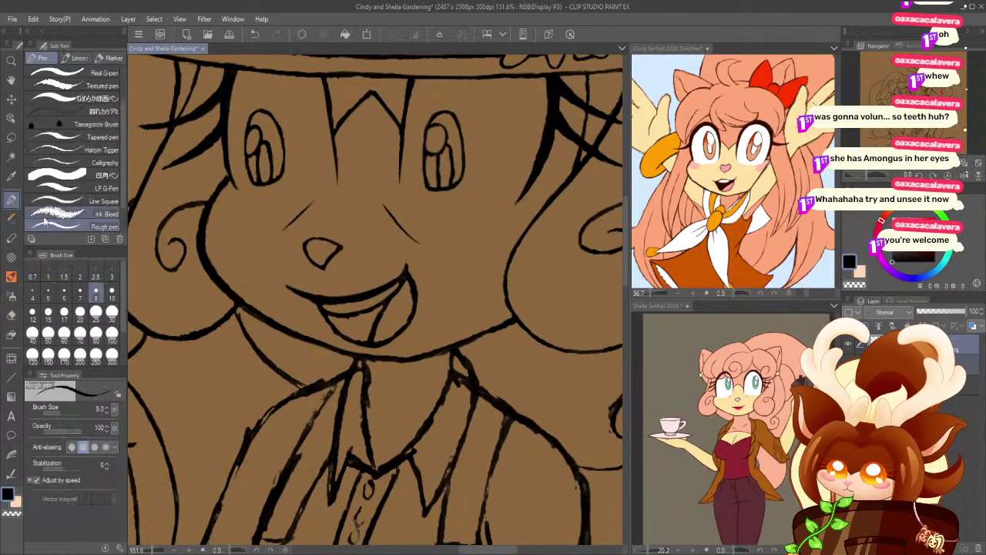
mouse_move(236, 309)
mouse_down()
mouse_move(252, 340)
mouse_move(305, 389)
mouse_move(274, 376)
mouse_up()
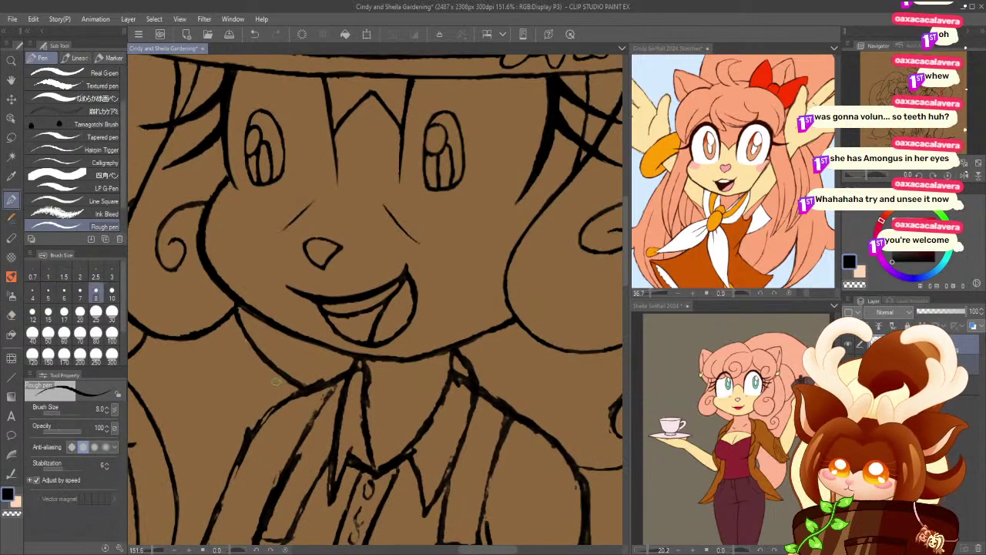
- Add the Rough pen to the Quick Access set of favorite line pens, below Ink Bleed, and hide Quick Access again
click(570, 34)
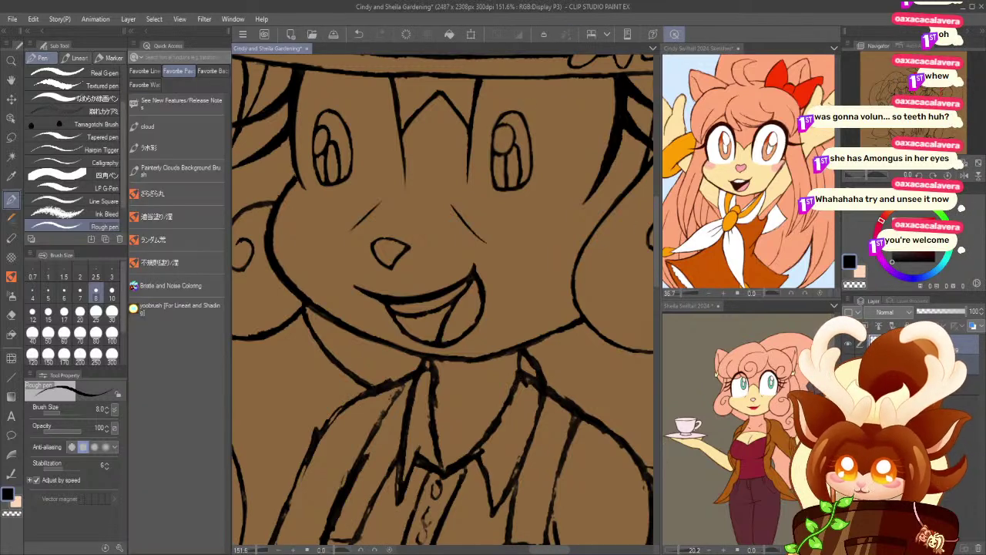
click(144, 70)
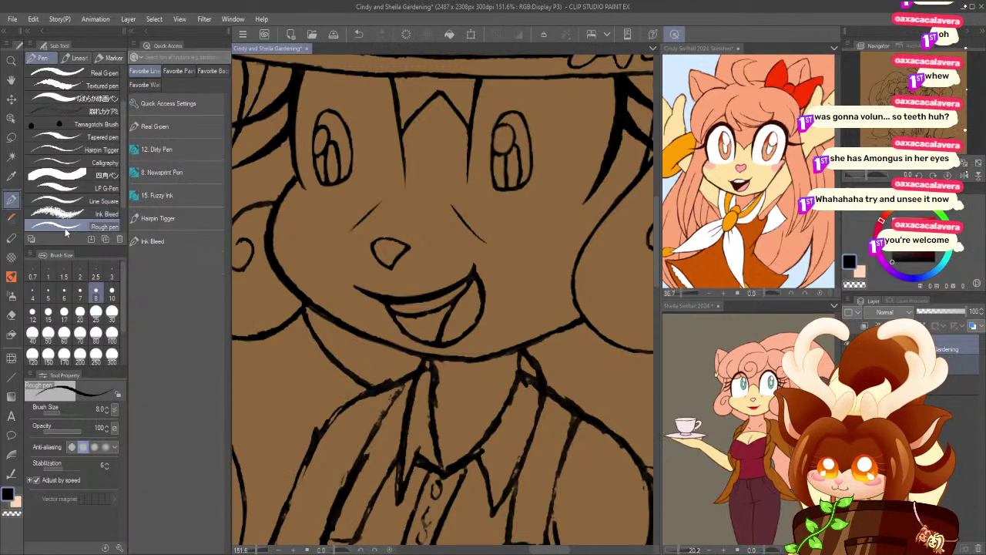
drag(65, 228, 163, 282)
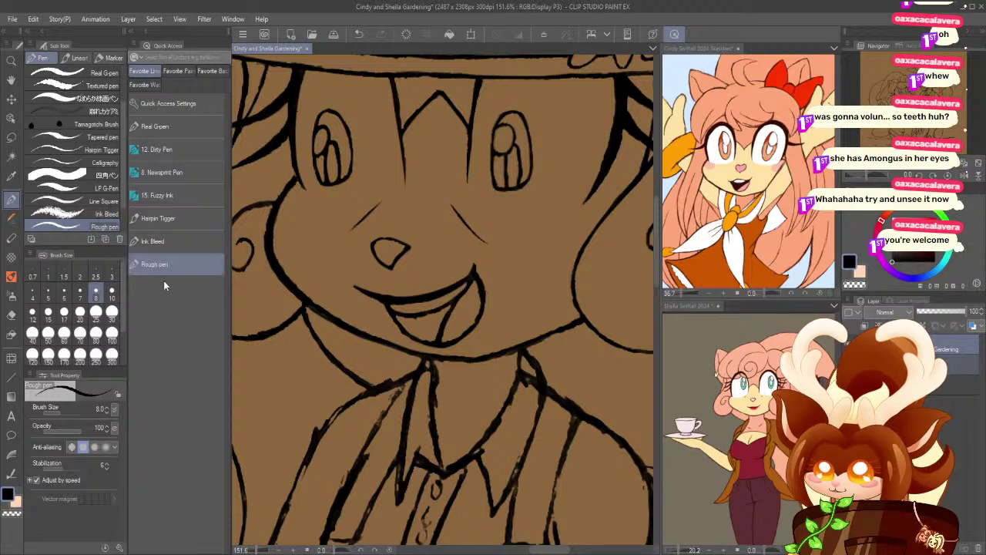
click(675, 34)
- Ink the top of the outer hair strand below the right side of the hat brim with the Rough pen at size 8
scroll(174, 337, down, 5)
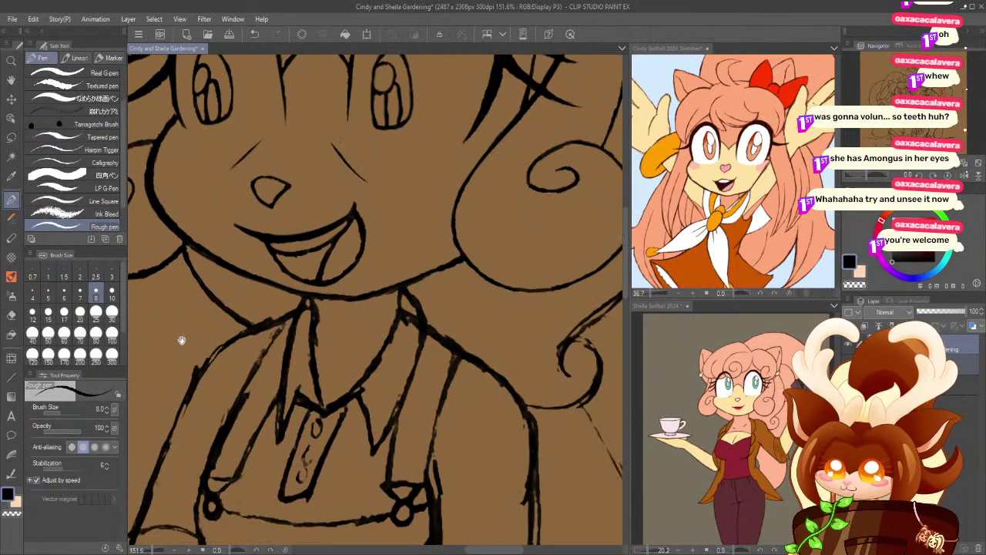
drag(300, 354, 185, 395)
mouse_move(345, 338)
mouse_down()
mouse_move(251, 407)
mouse_move(249, 438)
mouse_up()
drag(427, 165, 444, 235)
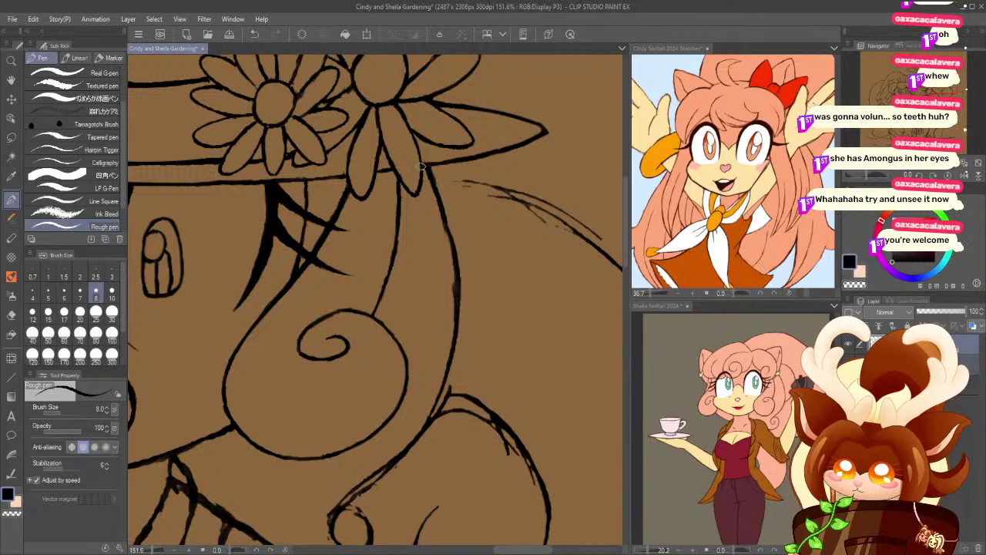
- Clean the junction of the right outer hair strand and the hat brim with the Hard eraser at size 5
click(12, 314)
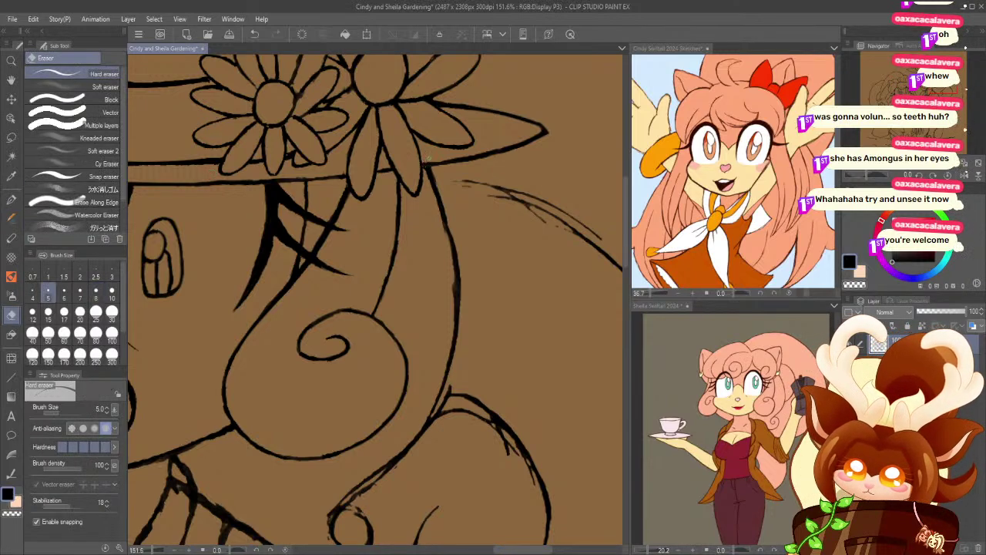
- Erase the rough overlapping lines where the hat-wearing character's hair meets the tail, using the Hard eraser at size 17
key(p)
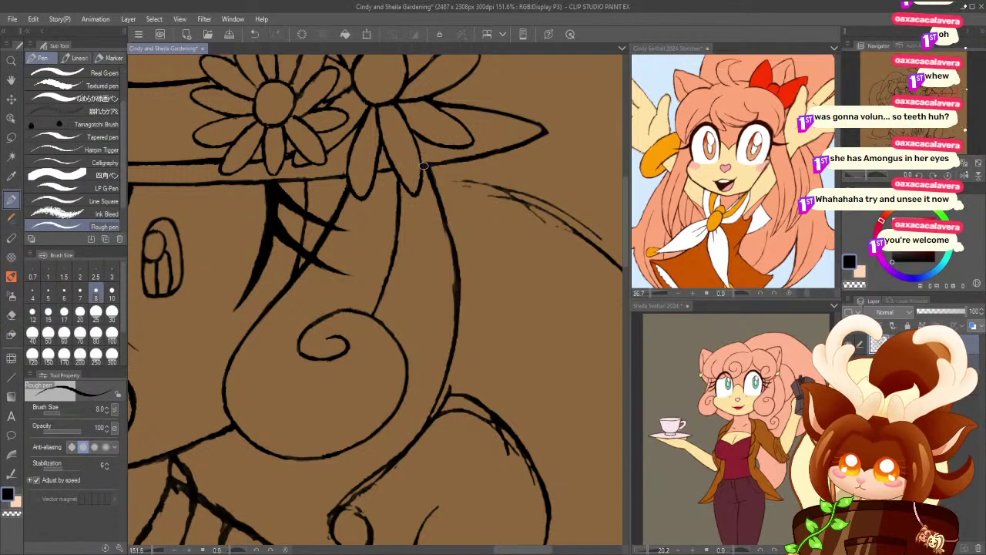
drag(185, 326, 198, 291)
click(11, 316)
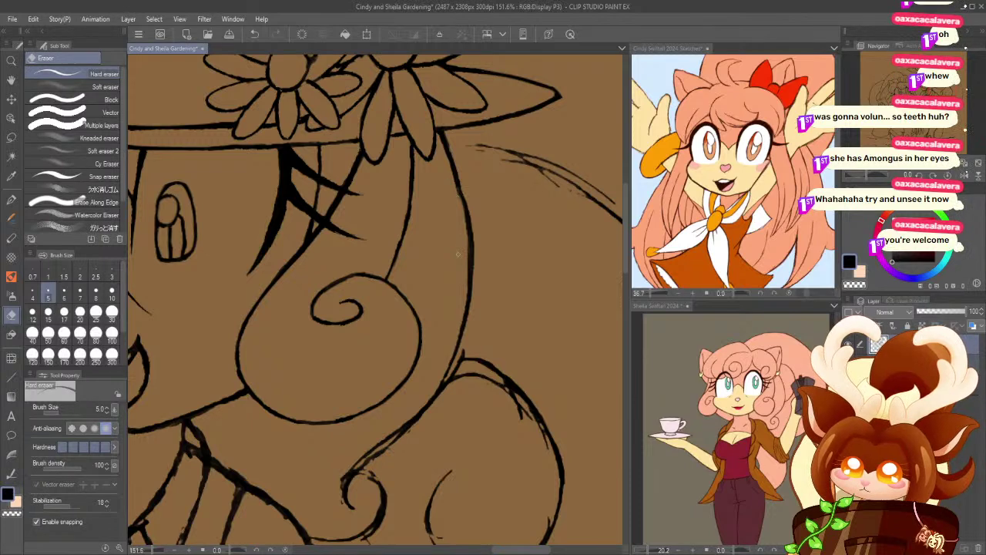
drag(225, 315, 270, 194)
drag(271, 286, 249, 343)
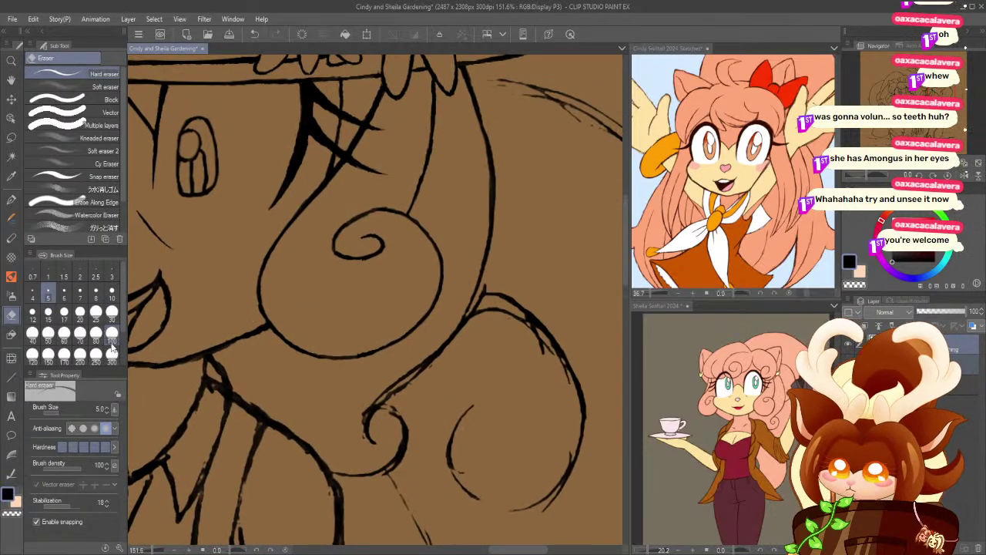
click(64, 312)
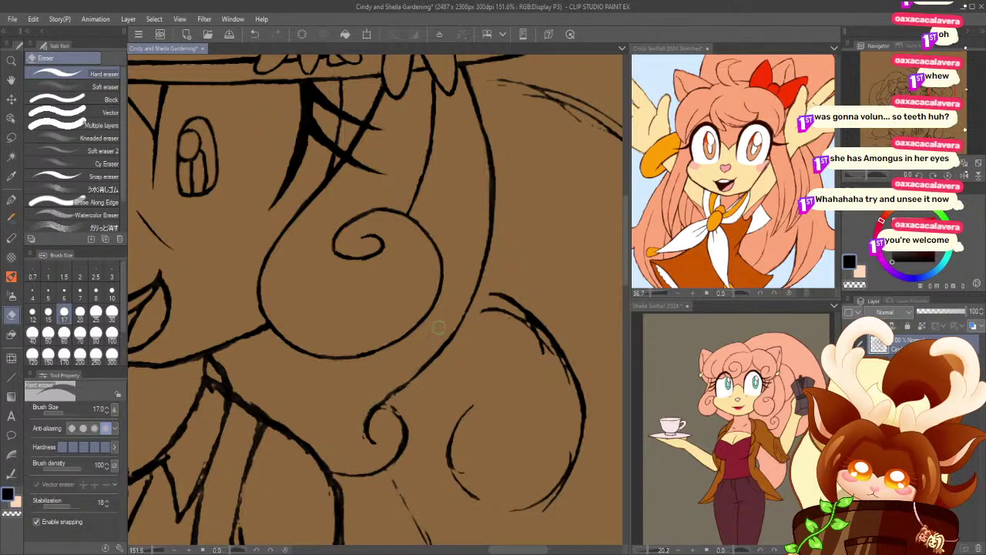
- Thicken the hair's outer edge down into the small curl above the shoulder with the Rough pen at size 10
click(10, 200)
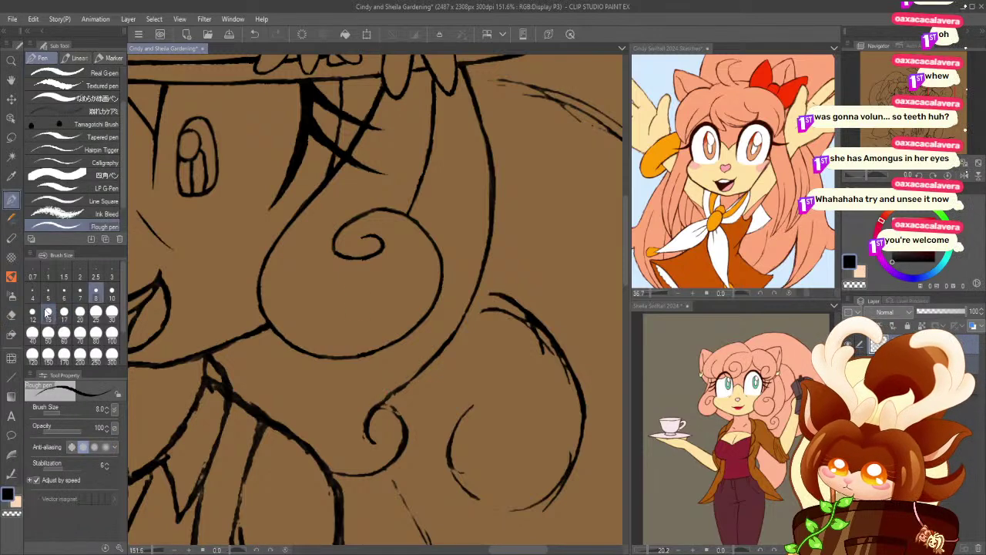
mouse_move(487, 252)
mouse_down()
mouse_move(433, 357)
mouse_move(467, 309)
mouse_move(387, 391)
mouse_up()
drag(441, 349, 379, 399)
mouse_move(422, 369)
mouse_down()
mouse_move(377, 402)
mouse_move(369, 435)
mouse_move(383, 445)
mouse_up()
drag(379, 409, 404, 425)
key(ctrl+z)
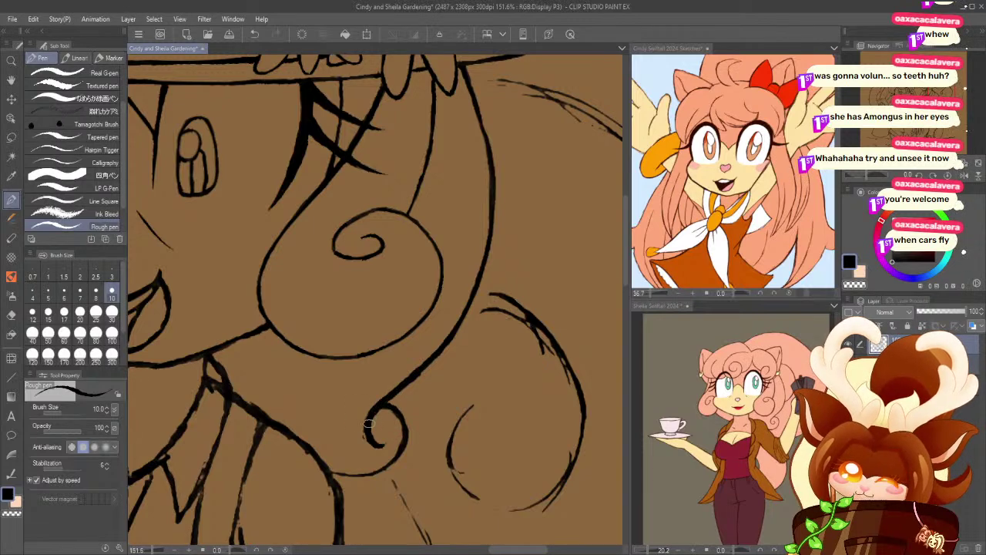
- Trim the inside of the small hair curl, and redraw its outer curve and the lower hair edge to the shoulder
click(11, 315)
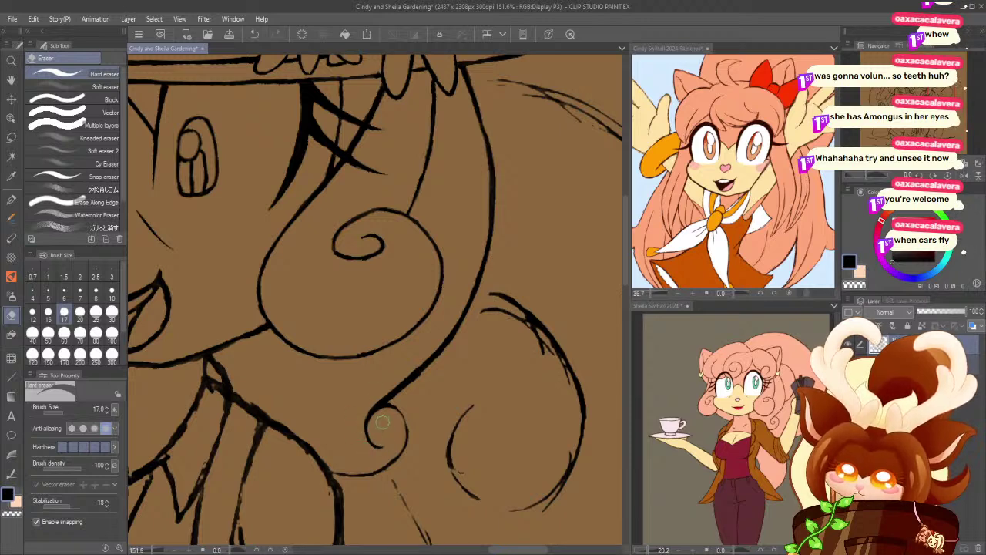
key(p)
mouse_move(383, 404)
mouse_down()
mouse_move(406, 435)
mouse_move(405, 415)
mouse_move(399, 453)
mouse_up()
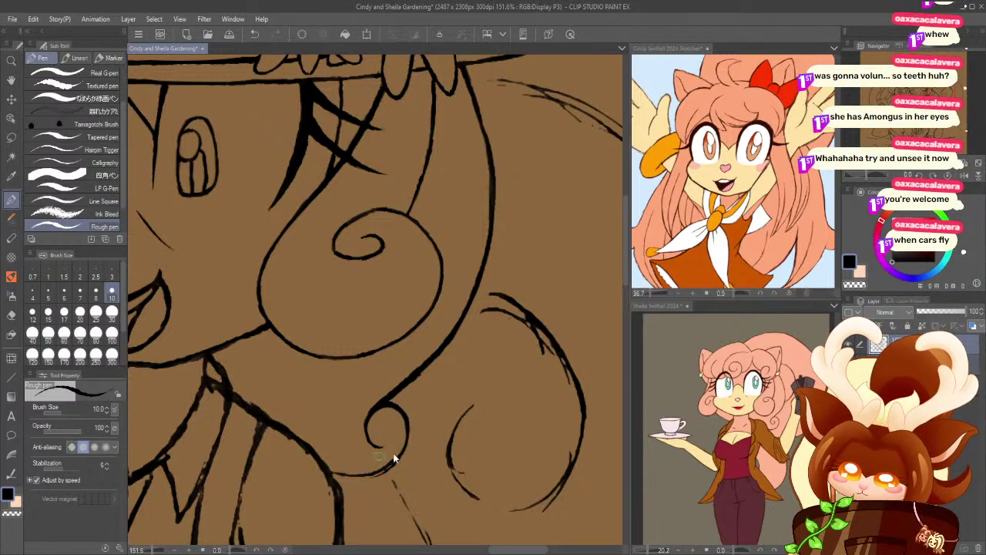
drag(374, 472, 324, 467)
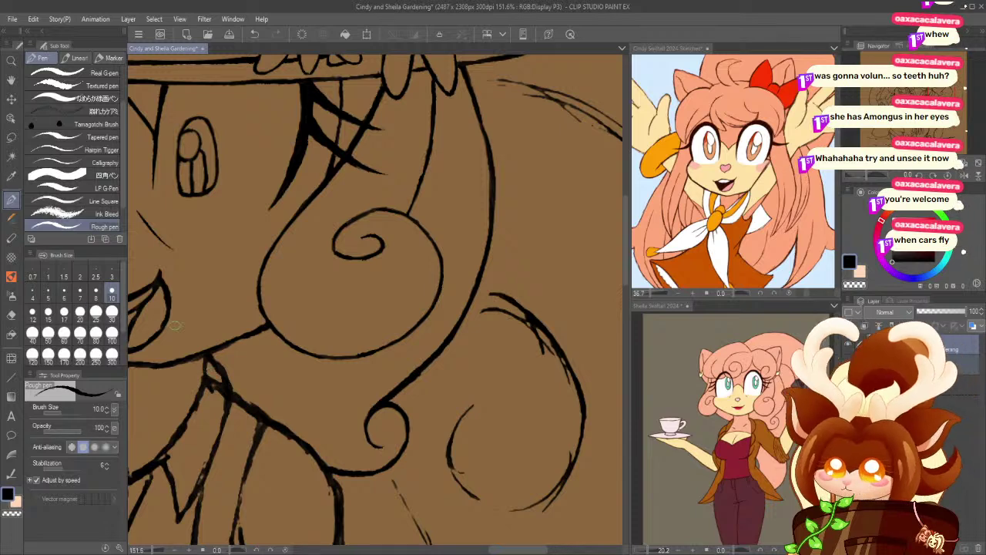
- Save the Cindy and Sheila Gardening drawing
click(10, 61)
drag(294, 264, 219, 307)
drag(219, 309, 336, 308)
key(ctrl+s)
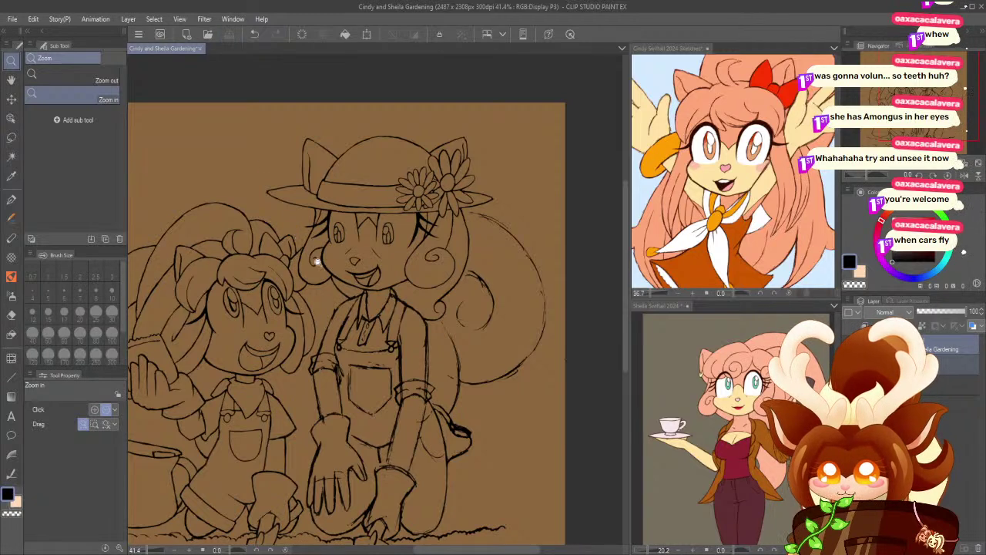
- Erase the doubled sketch strokes along the large tail's outer outline with the Hard eraser, leaving one thin line
drag(300, 397, 259, 349)
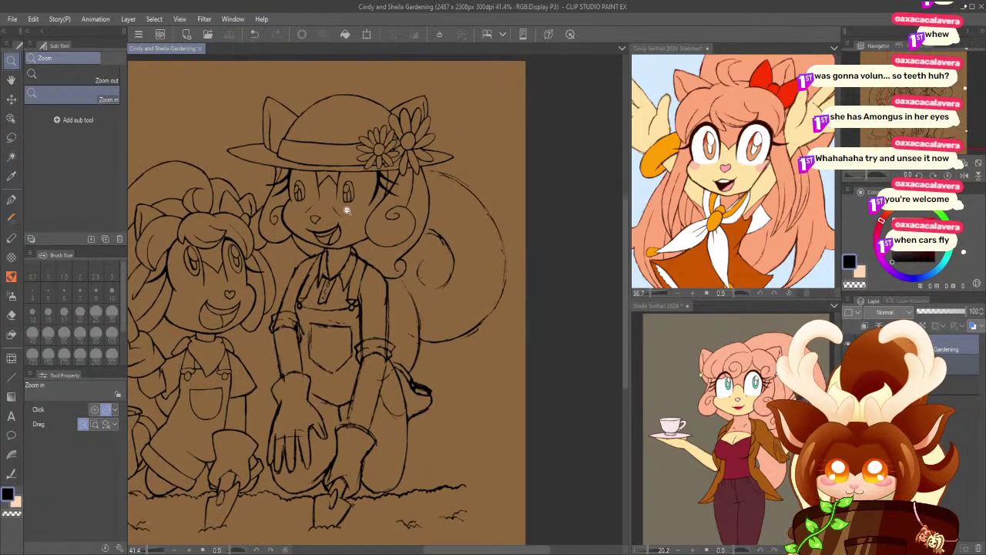
click(489, 245)
click(489, 245)
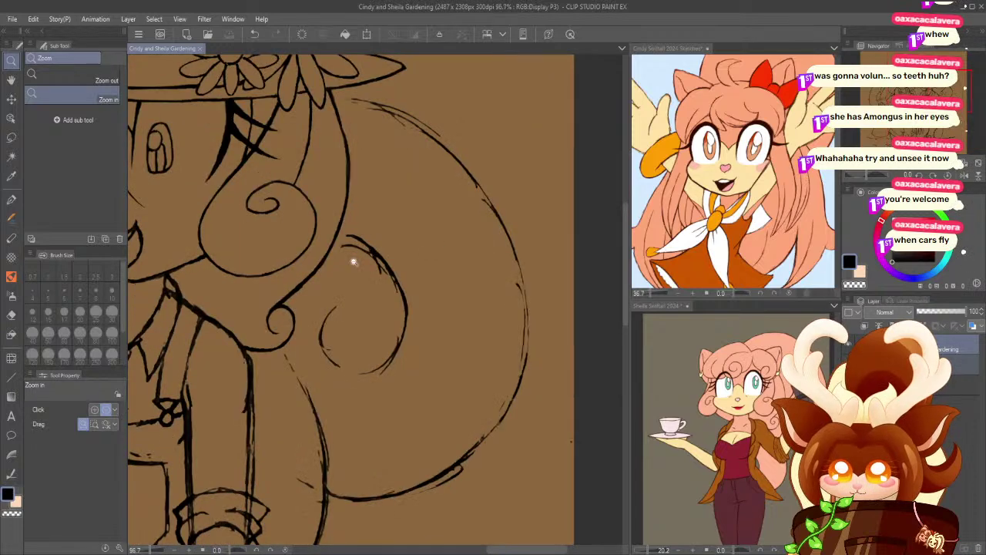
click(10, 314)
drag(374, 99, 436, 131)
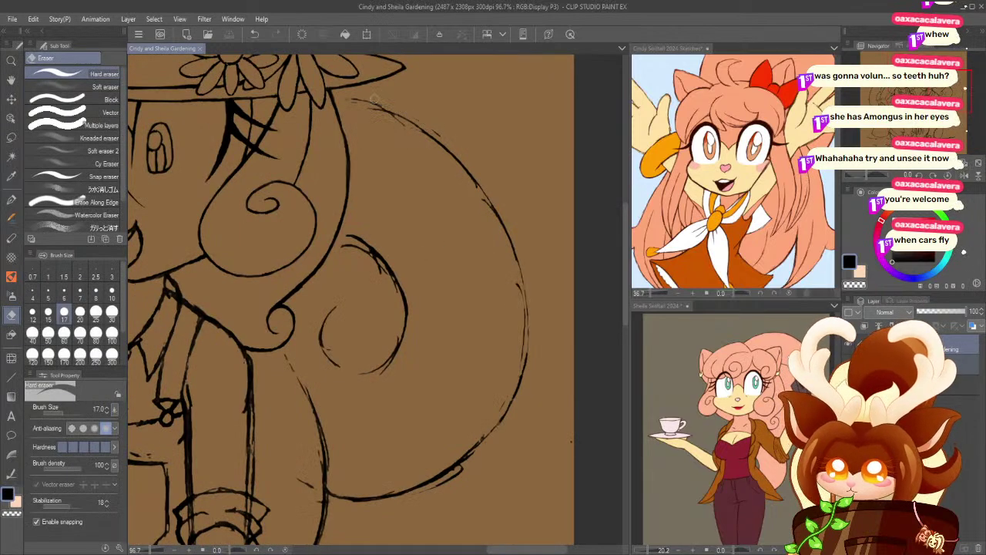
drag(374, 112, 442, 145)
drag(467, 188, 498, 229)
drag(515, 283, 523, 343)
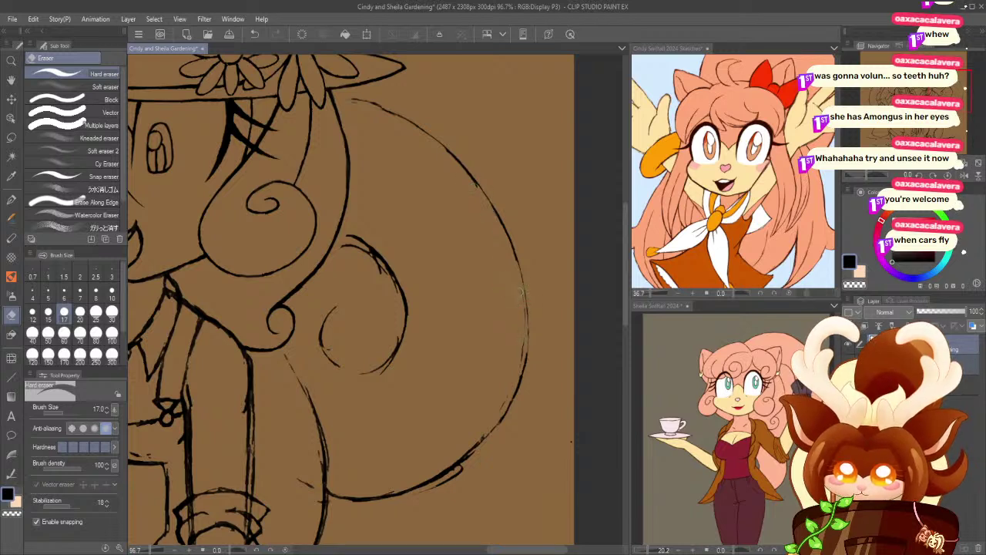
drag(524, 308, 520, 368)
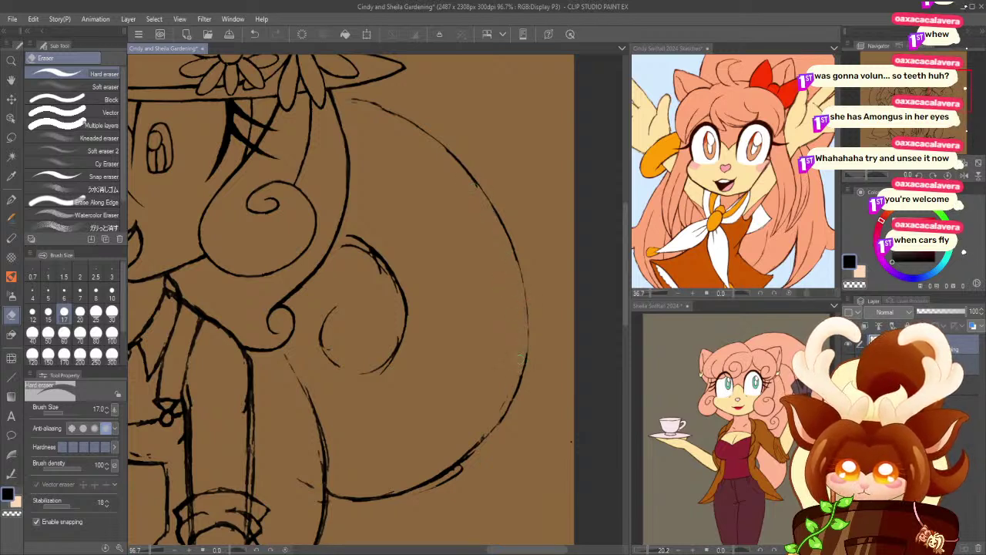
drag(484, 433, 428, 487)
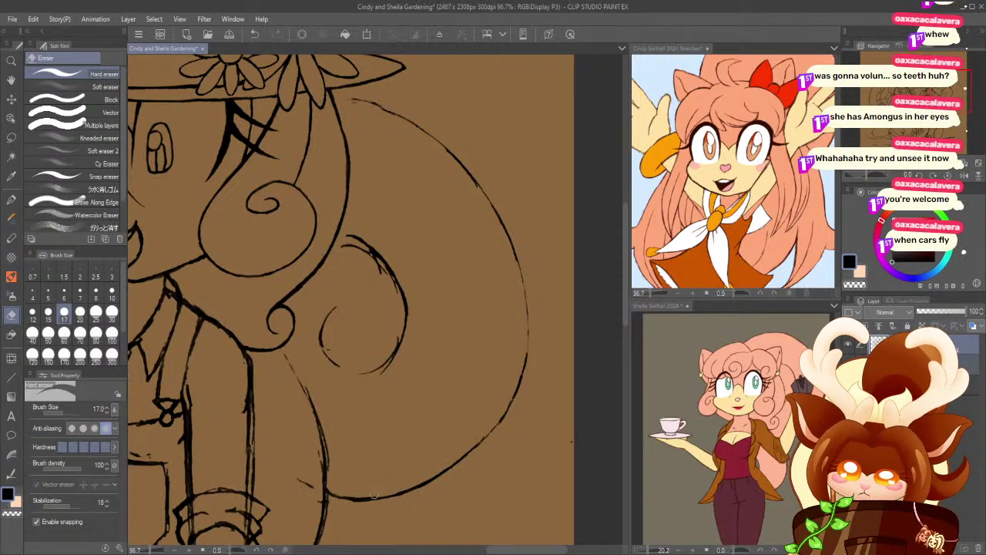
- Erase the rough strokes around the tail's inner swirl and along the back line where the tail joins the body
mouse_move(339, 245)
mouse_down()
mouse_move(363, 249)
mouse_move(368, 277)
mouse_move(352, 255)
mouse_move(339, 255)
mouse_move(375, 283)
mouse_move(352, 247)
mouse_move(396, 310)
mouse_move(386, 288)
mouse_move(399, 336)
mouse_move(378, 367)
mouse_up()
drag(328, 329, 324, 332)
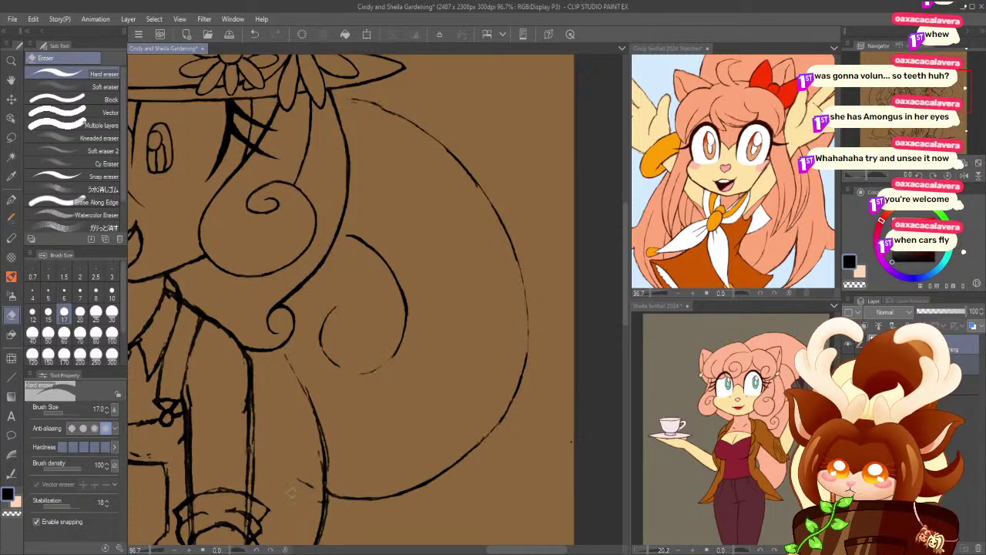
mouse_move(314, 442)
mouse_down()
mouse_move(312, 506)
mouse_move(295, 468)
mouse_move(333, 477)
mouse_move(325, 417)
mouse_up()
mouse_move(331, 476)
mouse_down()
mouse_move(311, 387)
mouse_move(328, 451)
mouse_move(293, 357)
mouse_up()
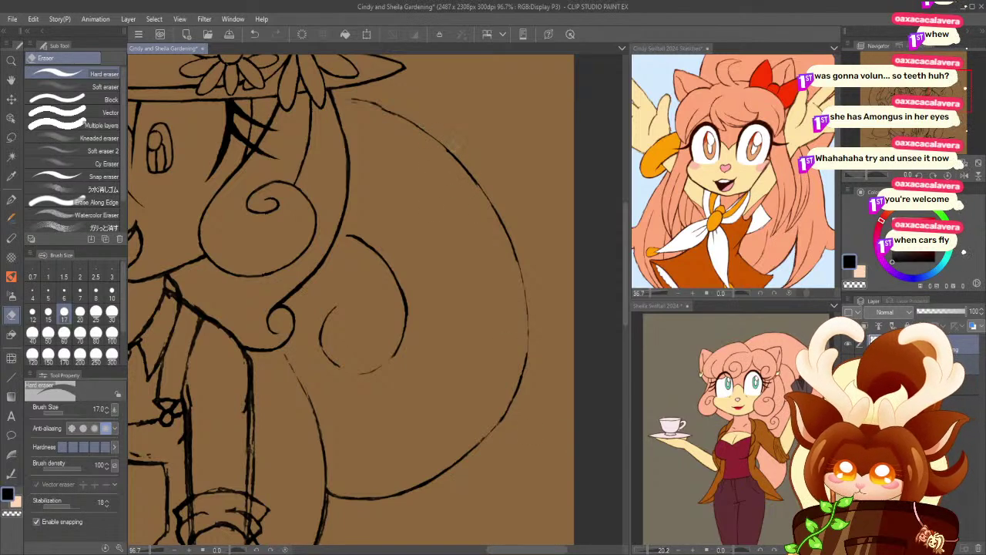
- Erase the tail outline's rough upper end and redraw it from under the hat brim with the Rough pen at size 12
scroll(384, 159, up, 3)
drag(377, 199, 368, 195)
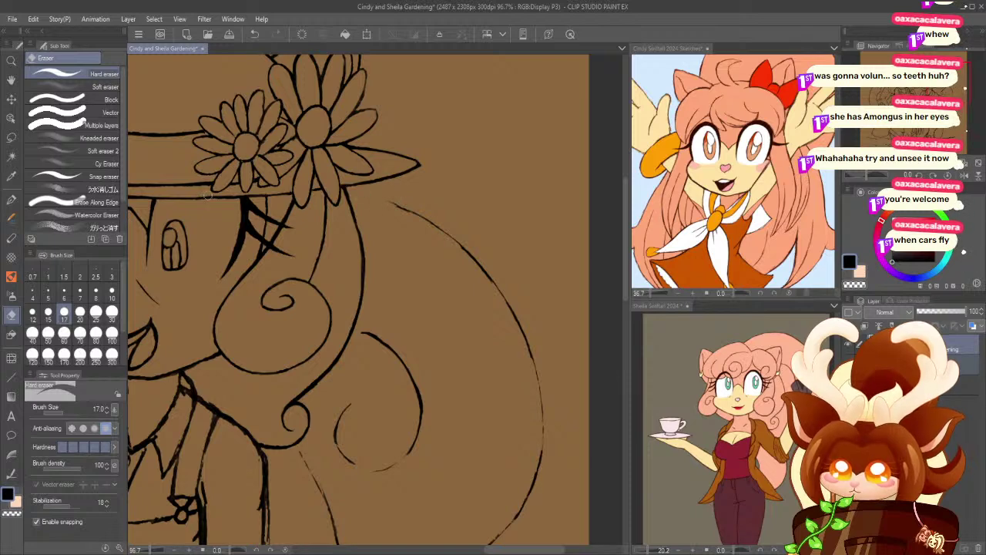
click(12, 199)
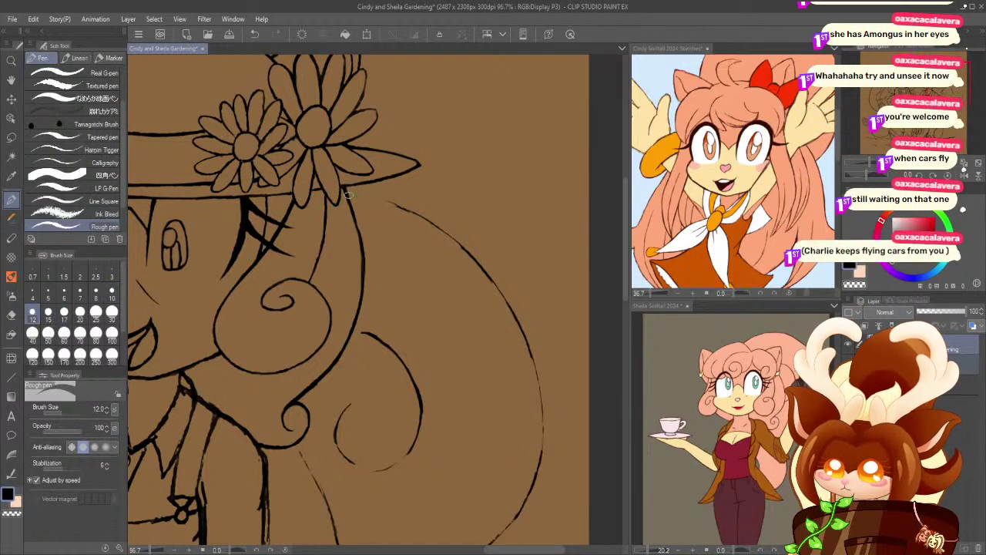
drag(348, 194, 422, 211)
key(ctrl+z)
drag(350, 195, 408, 212)
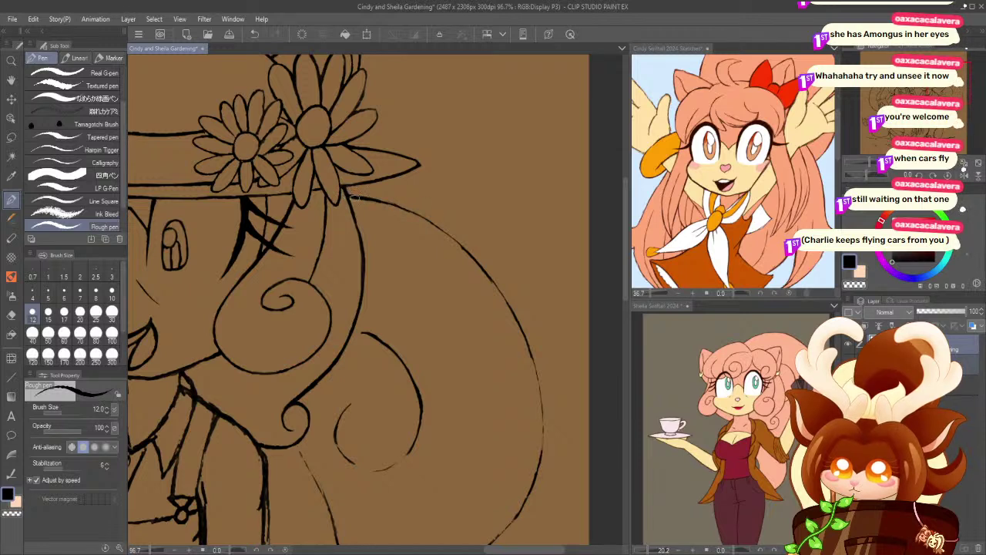
drag(352, 196, 413, 215)
key(ctrl+z)
drag(347, 195, 418, 218)
drag(370, 199, 450, 242)
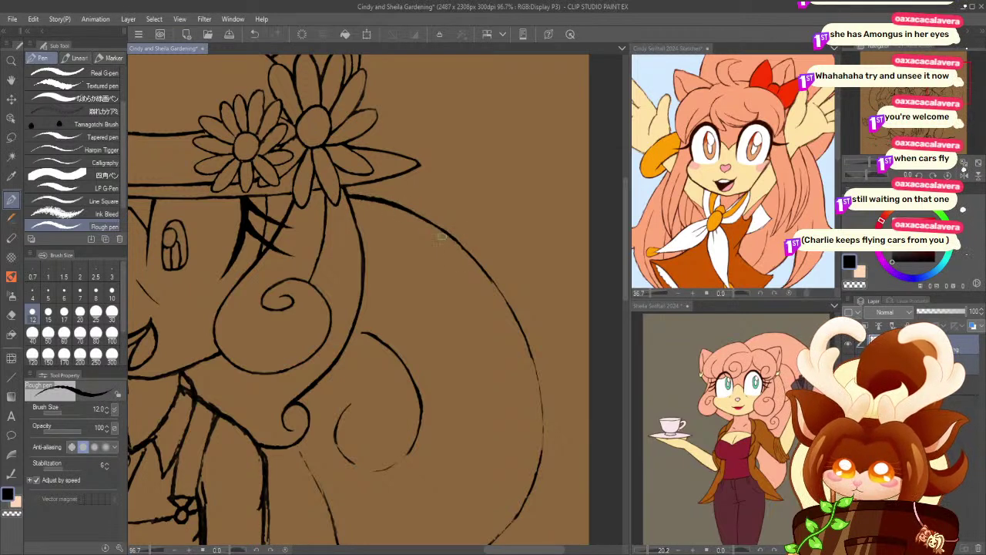
- Ink the tail's outer curve from the upper arc down its far side with overlapping thick strokes
drag(410, 215, 490, 275)
key(ctrl+z)
drag(422, 219, 490, 277)
key(ctrl+z)
drag(412, 212, 494, 281)
drag(465, 245, 513, 309)
drag(479, 260, 517, 317)
drag(495, 279, 531, 350)
drag(512, 307, 538, 381)
drag(526, 335, 544, 426)
drag(539, 373, 542, 460)
drag(528, 340, 544, 441)
drag(541, 398, 539, 470)
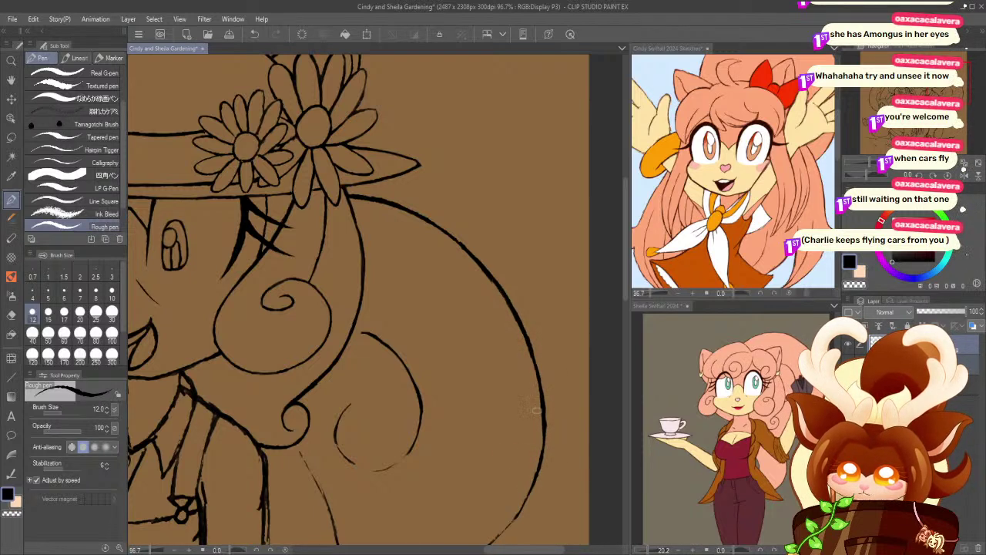
- Ink the tail's lower curve down to the character's back, and trim the line with the Hard eraser
scroll(485, 326, down, 3)
drag(531, 357, 505, 427)
key(ctrl+z)
drag(532, 342, 501, 424)
drag(522, 386, 480, 450)
drag(516, 402, 460, 466)
key(ctrl+z)
drag(516, 401, 457, 471)
mouse_move(495, 436)
mouse_down()
mouse_move(414, 496)
mouse_move(439, 484)
mouse_move(383, 507)
mouse_up()
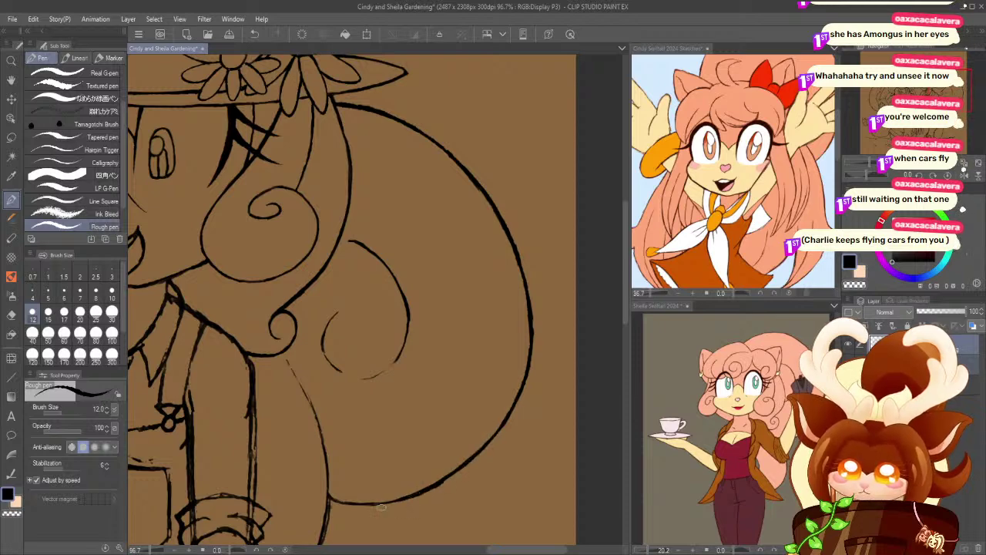
drag(324, 461, 372, 405)
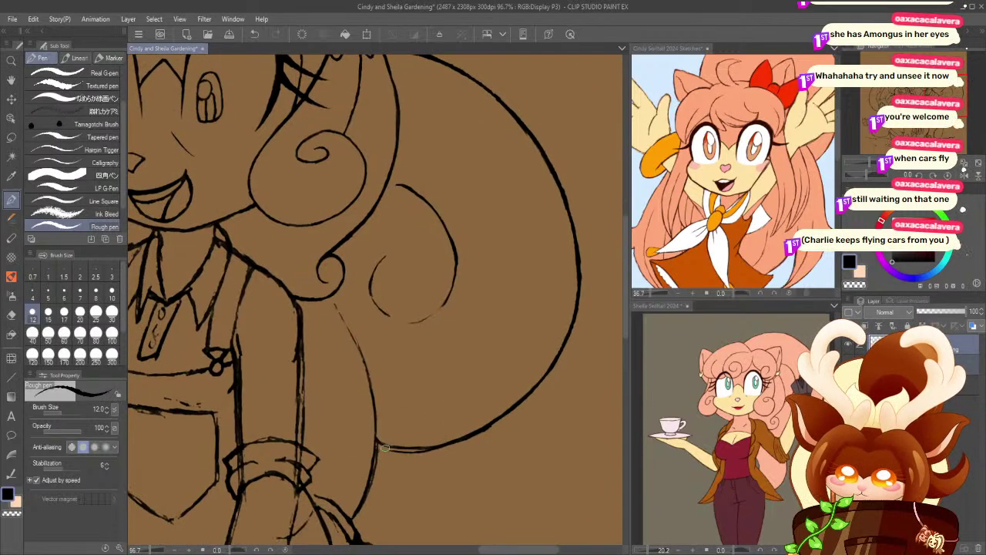
drag(460, 436, 387, 449)
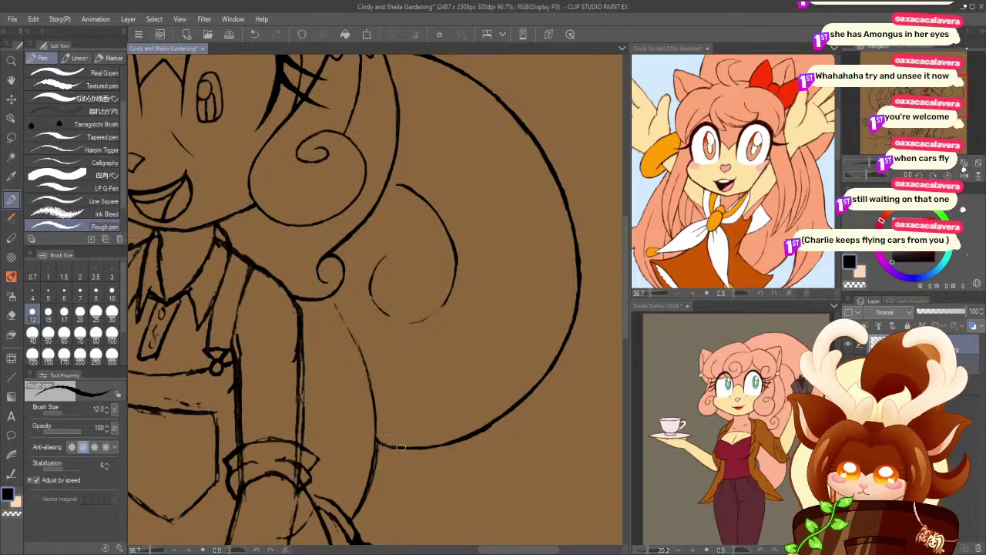
click(12, 314)
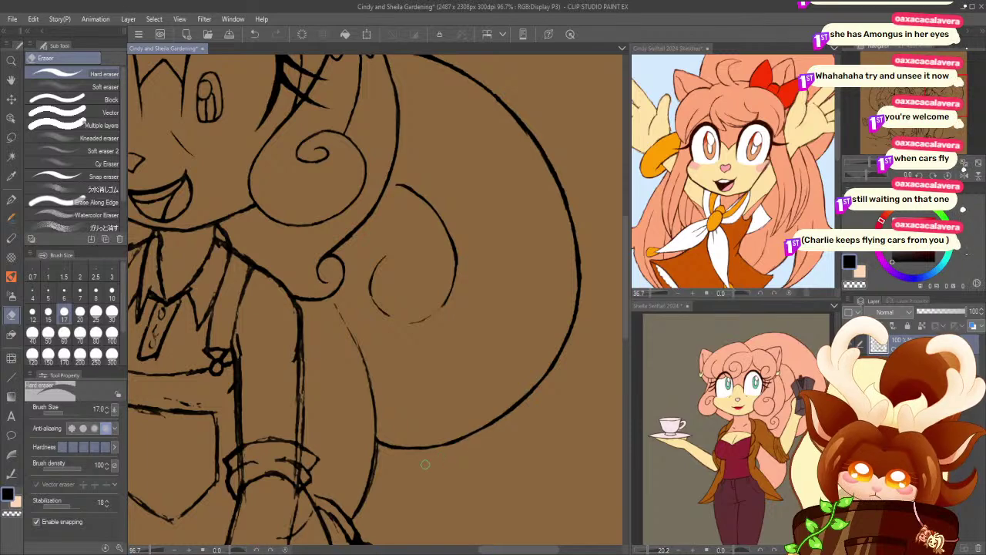
- Ink the tail's inner swirl from the hair edge round to its closed spiral with the Rough pen at size 8
click(11, 199)
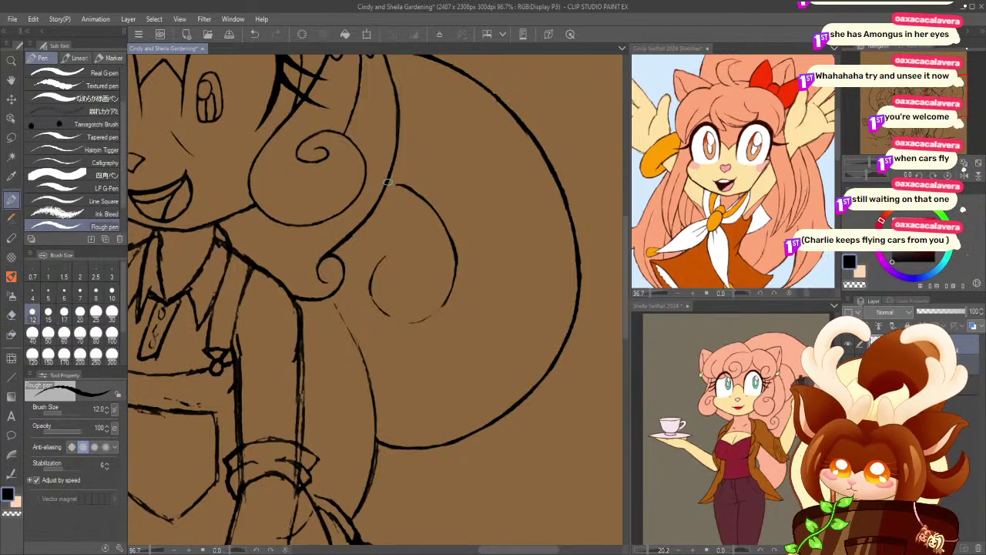
key(ctrl+z)
click(96, 293)
drag(387, 185, 400, 185)
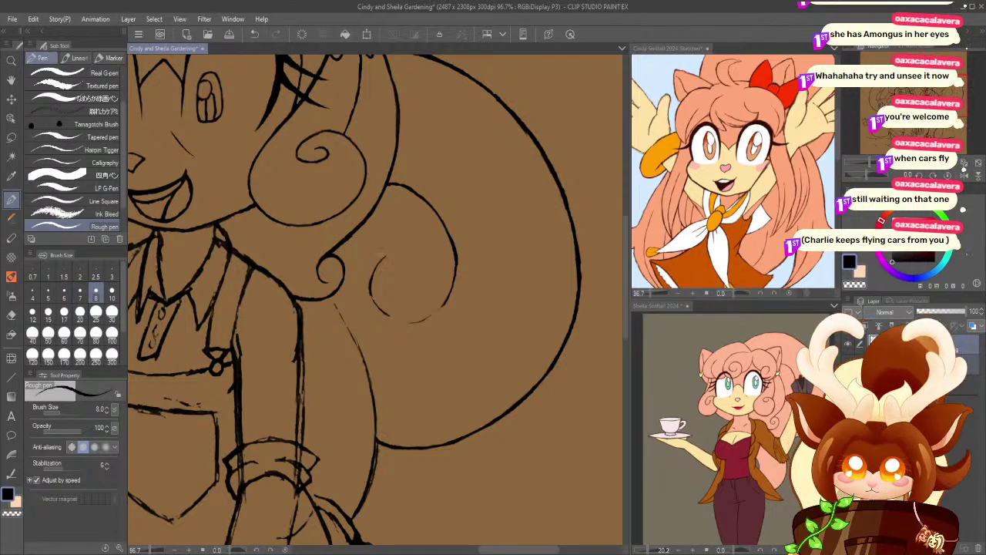
key(ctrl+z)
mouse_move(454, 250)
mouse_down()
mouse_move(421, 317)
mouse_move(400, 322)
mouse_move(368, 286)
mouse_move(403, 255)
mouse_up()
key(ctrl+z)
key(ctrl+z)
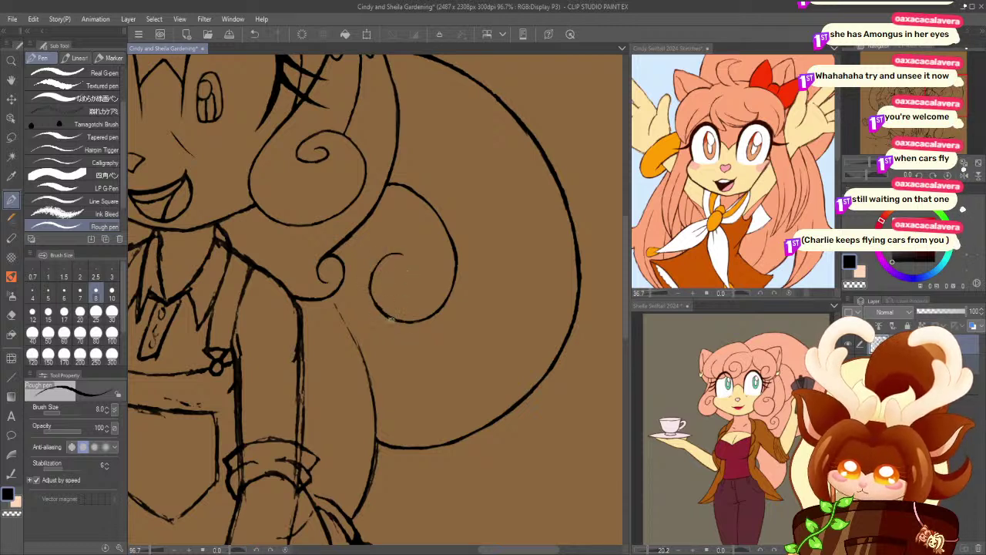
key(ctrl+z)
mouse_move(377, 305)
mouse_down()
mouse_move(399, 321)
mouse_move(427, 316)
mouse_up()
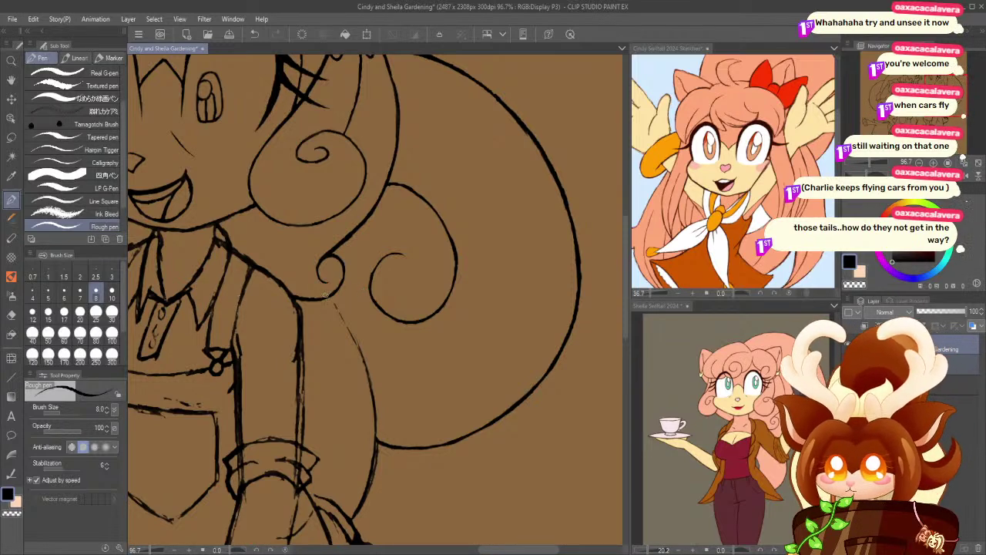
- Ink the back line from the hair curl down past the tail's base, and erase the excess along its inner edge
drag(330, 296, 364, 362)
drag(345, 322, 373, 411)
key(ctrl+z)
mouse_move(355, 344)
mouse_down()
mouse_move(375, 404)
mouse_move(377, 465)
mouse_up()
drag(377, 430, 369, 487)
drag(345, 433, 333, 331)
key(e)
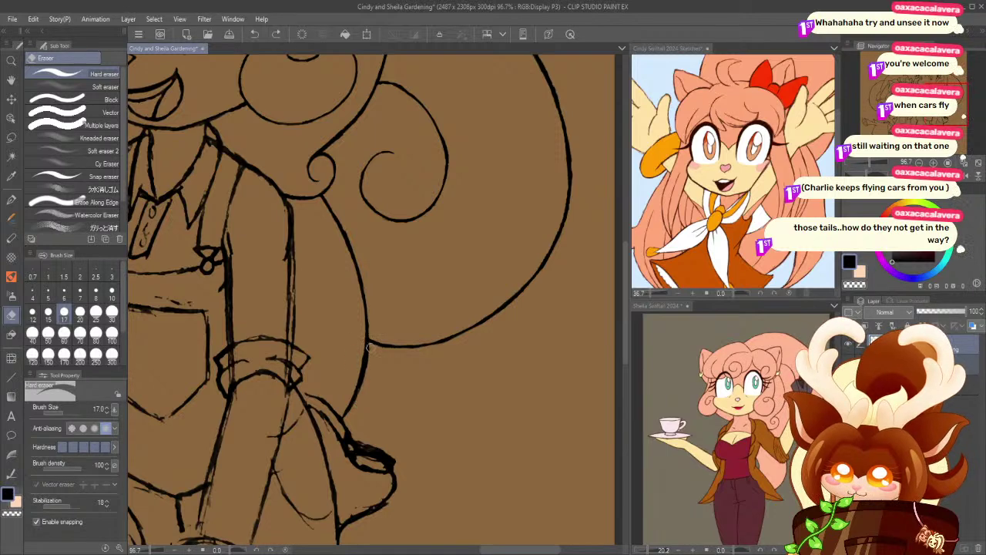
drag(363, 341, 342, 400)
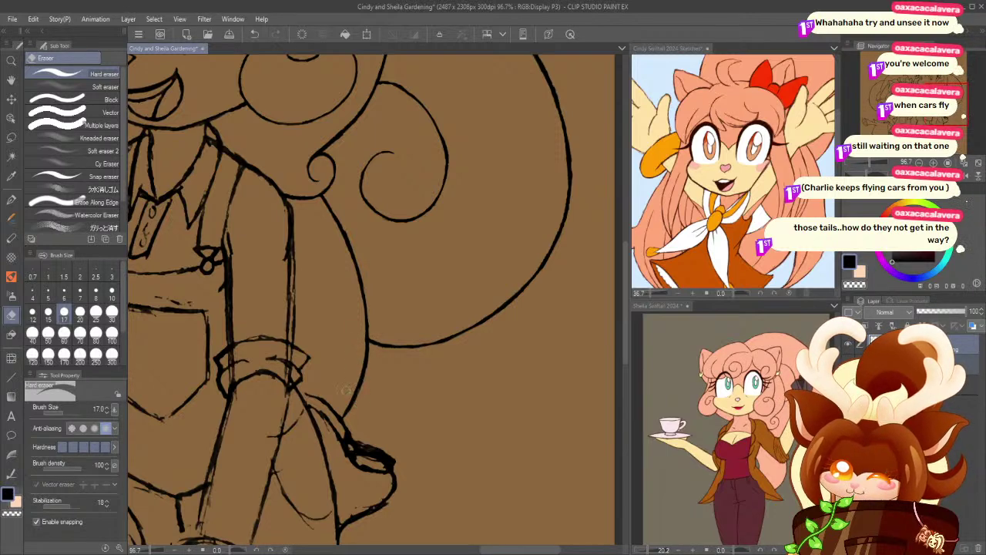
- Examine the whole illustration and the hat-wearing character's shirt and overalls for line art still needing cleanup
scroll(370, 348, up, 4)
scroll(246, 312, up, 3)
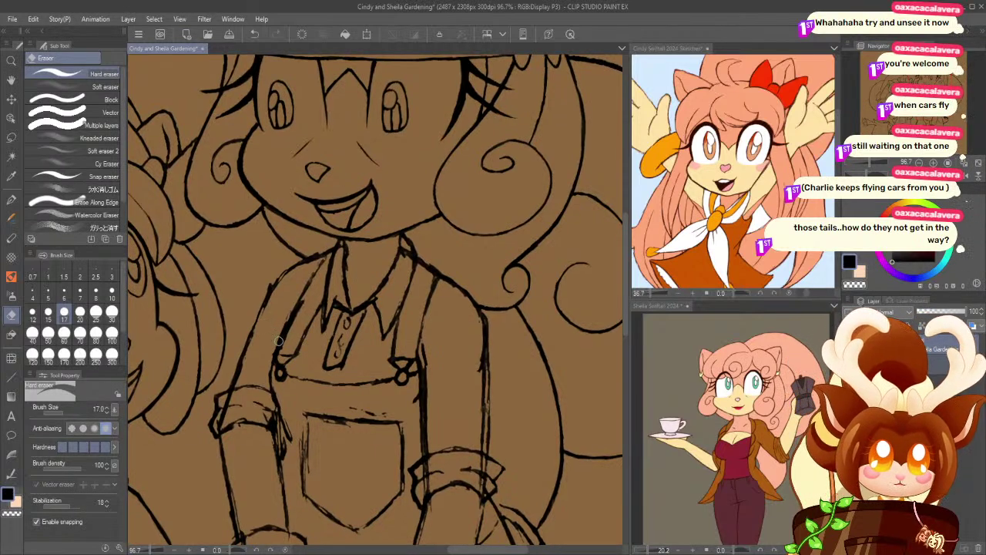
mouse_move(363, 330)
mouse_down()
mouse_move(199, 337)
mouse_move(212, 365)
mouse_move(283, 355)
mouse_up()
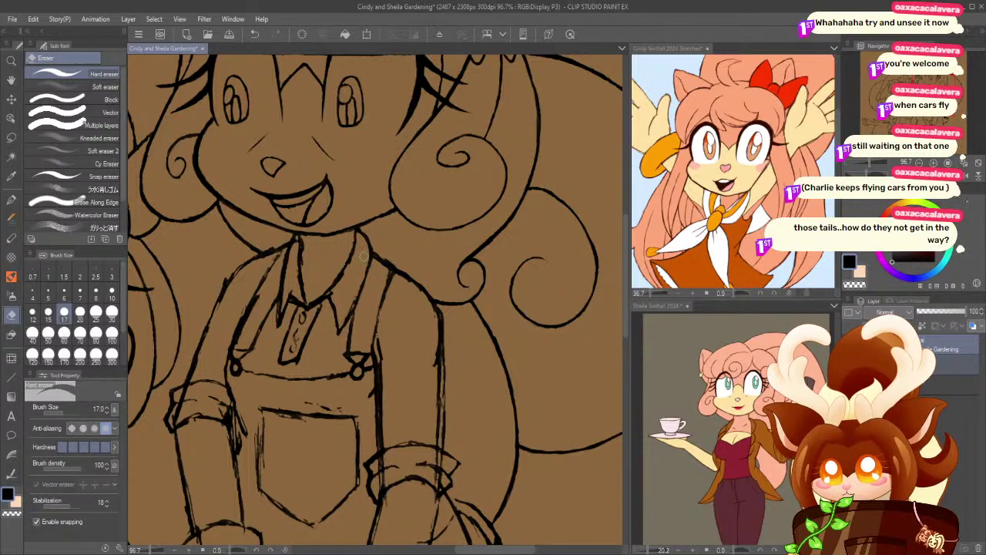
click(12, 61)
drag(274, 312, 227, 312)
drag(193, 363, 284, 354)
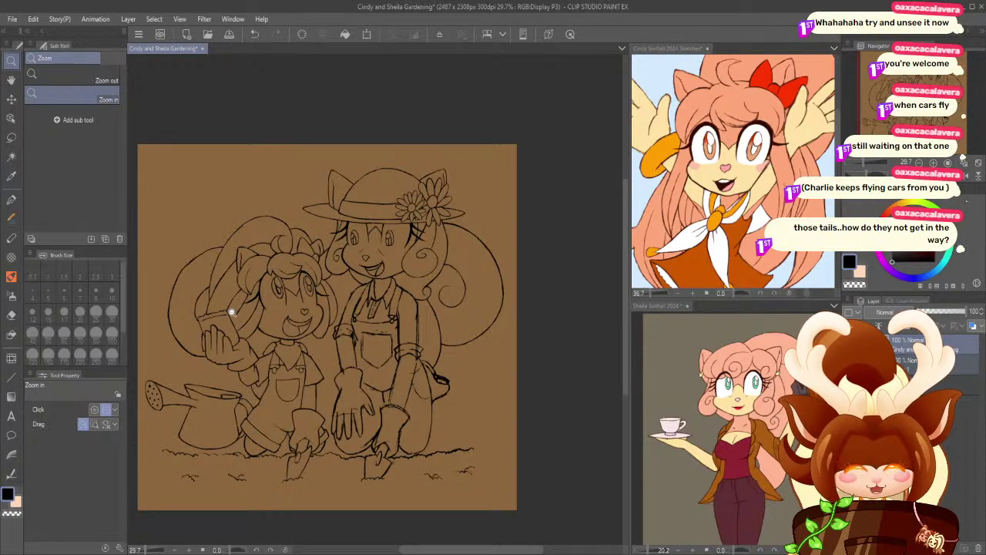
drag(416, 354, 419, 408)
drag(308, 174, 308, 222)
- Clean up the shirt's collar and button placket lines with the Hard eraser at size 7
click(11, 315)
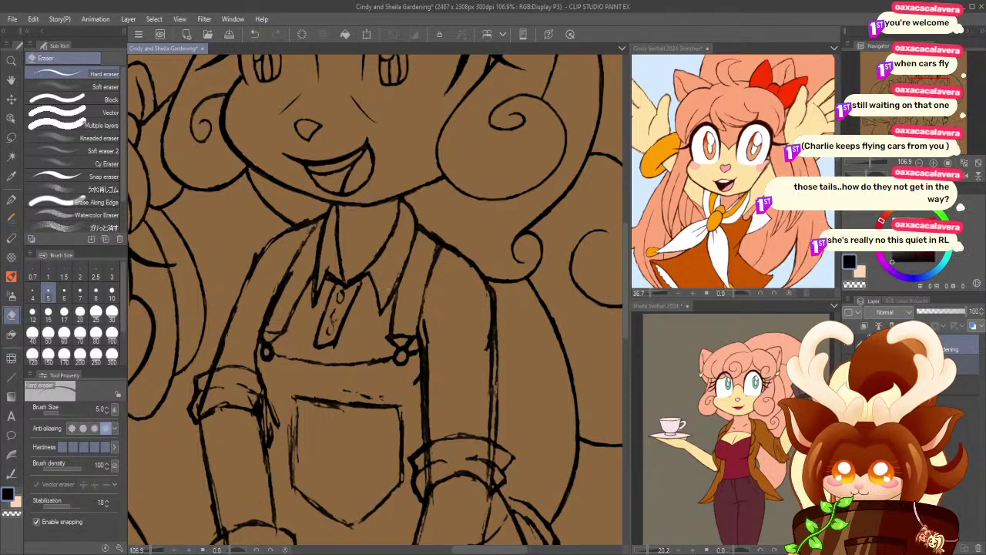
drag(397, 218, 380, 257)
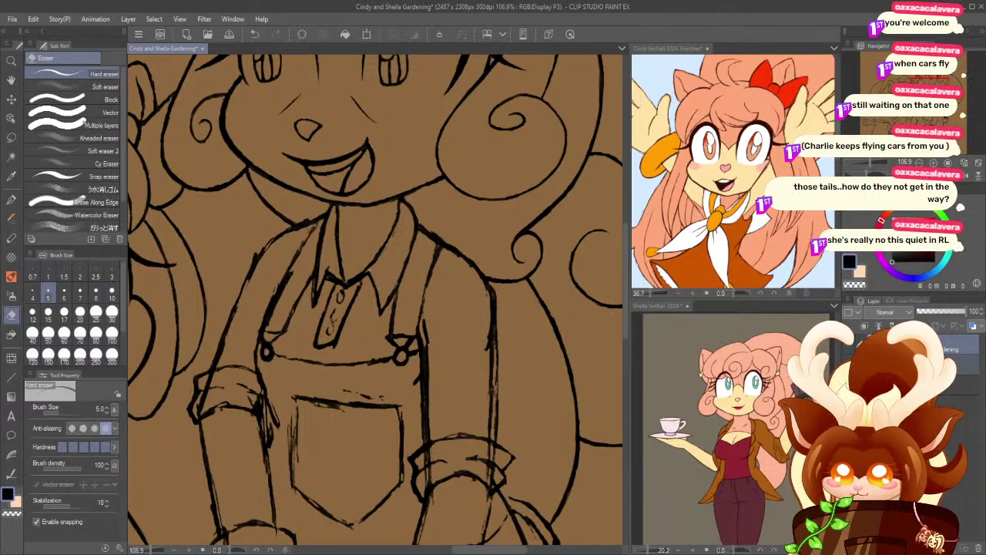
key(ctrl+z)
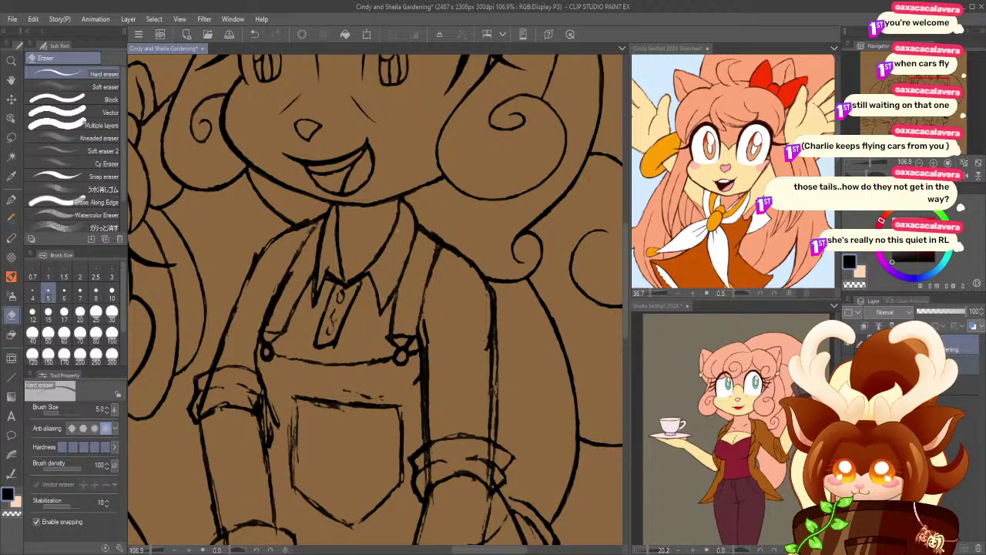
click(12, 60)
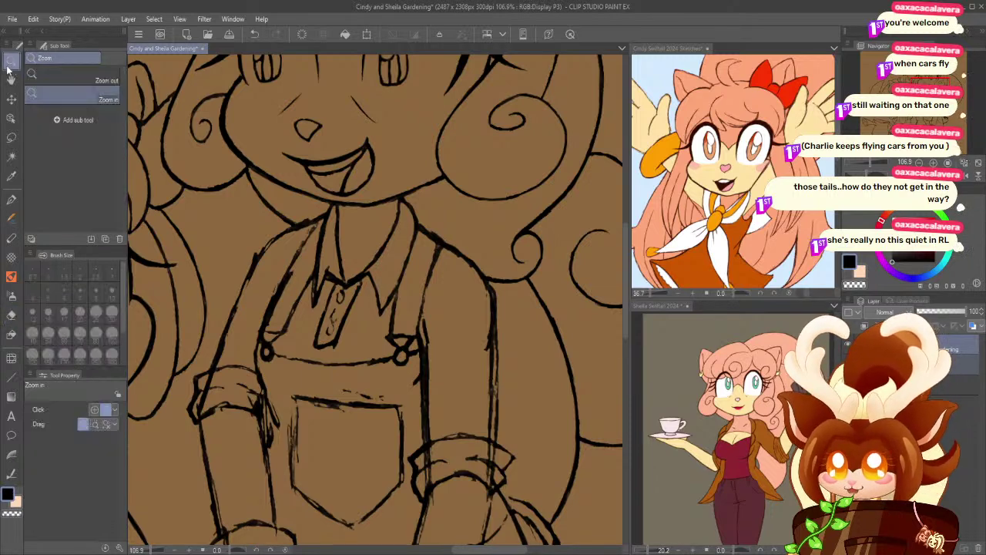
click(358, 271)
click(11, 315)
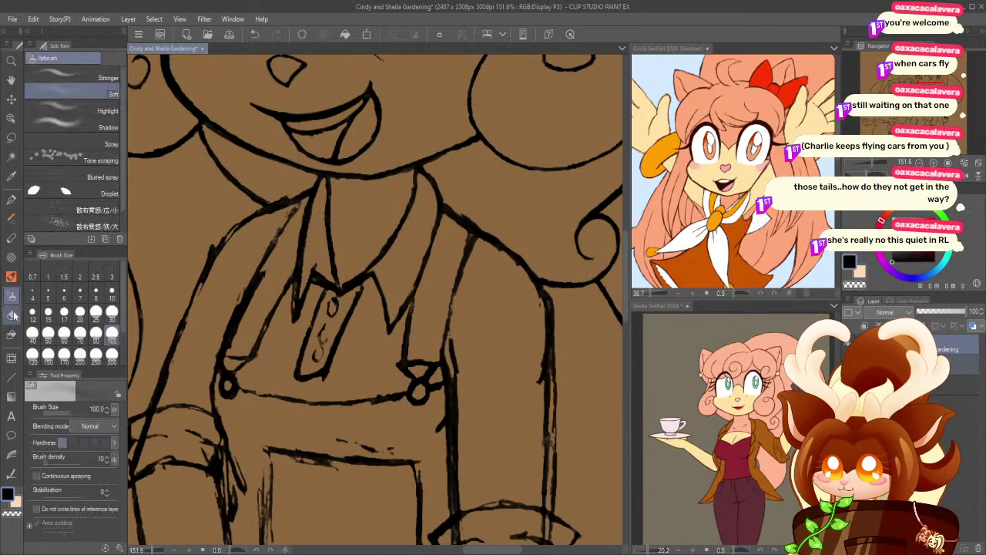
click(32, 311)
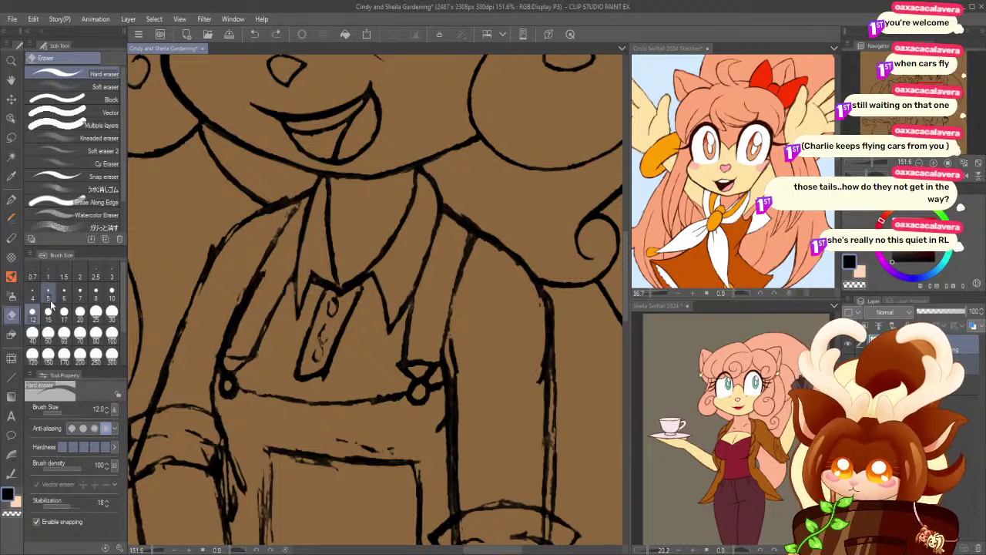
click(79, 297)
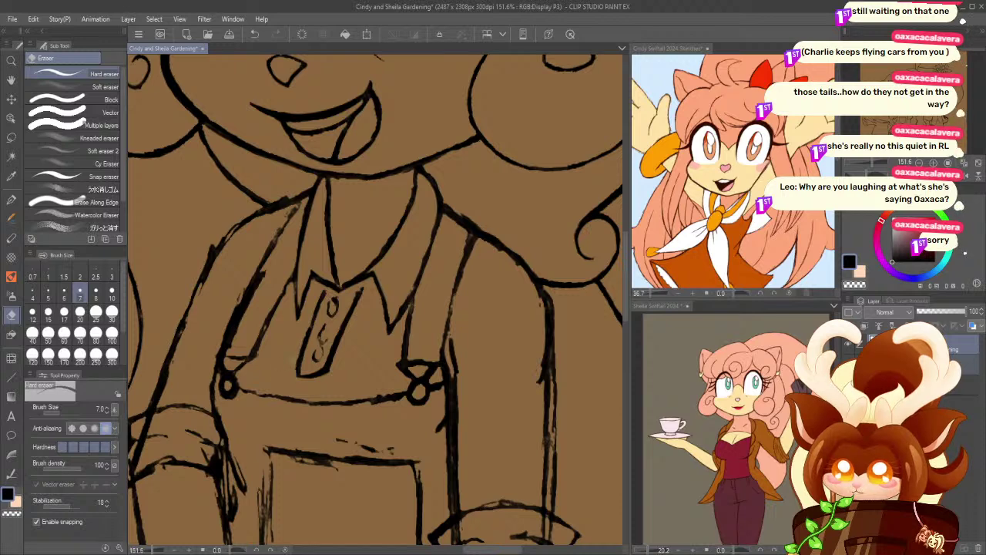
- Erase the scribbled placket details with the Hard eraser at size 15, and ink three round buttons with the Rough pen at size 6
key(p)
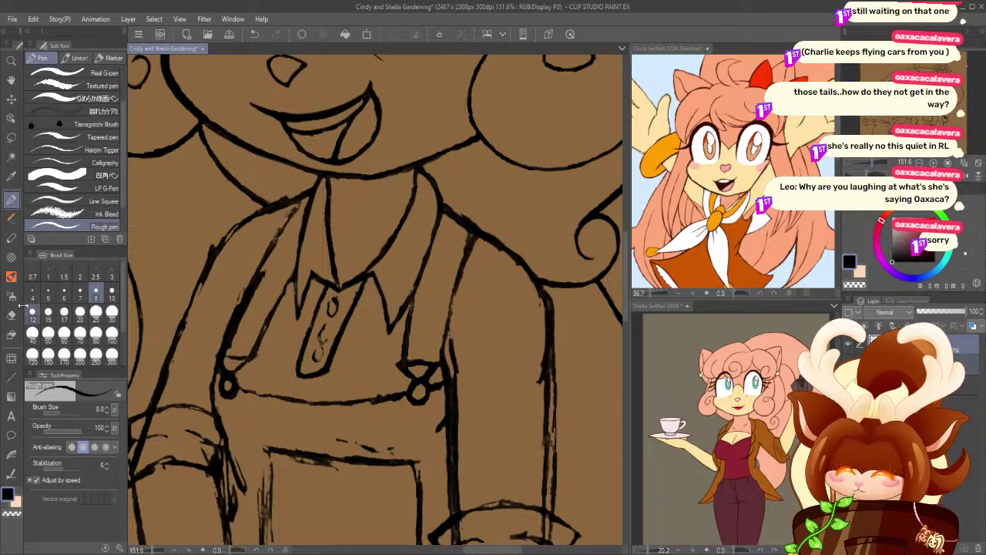
click(12, 315)
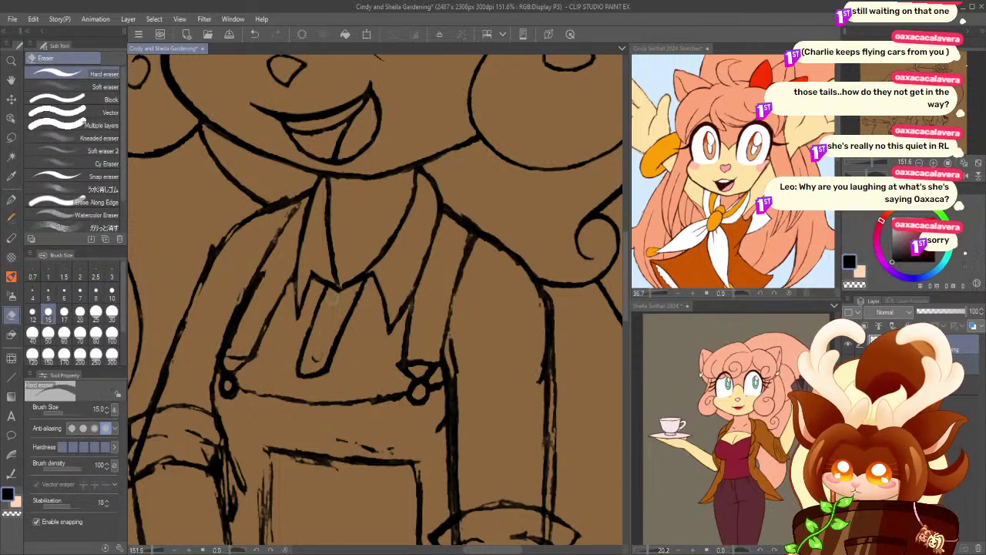
click(11, 199)
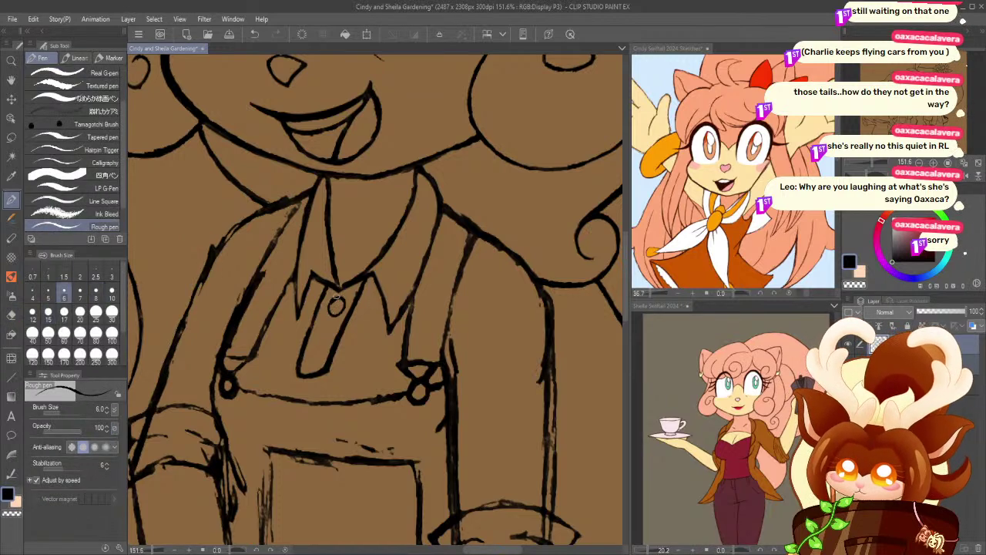
mouse_move(335, 300)
mouse_down()
mouse_move(319, 369)
mouse_move(312, 354)
mouse_up()
- Thin the rough lines of both overall straps below the collar with the Hard eraser at size 15
drag(208, 264, 247, 286)
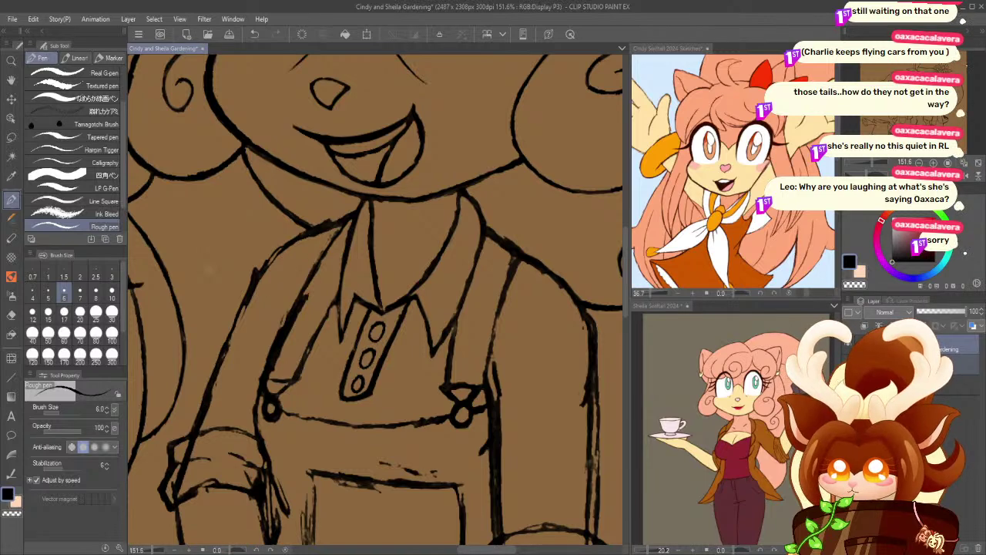
click(10, 316)
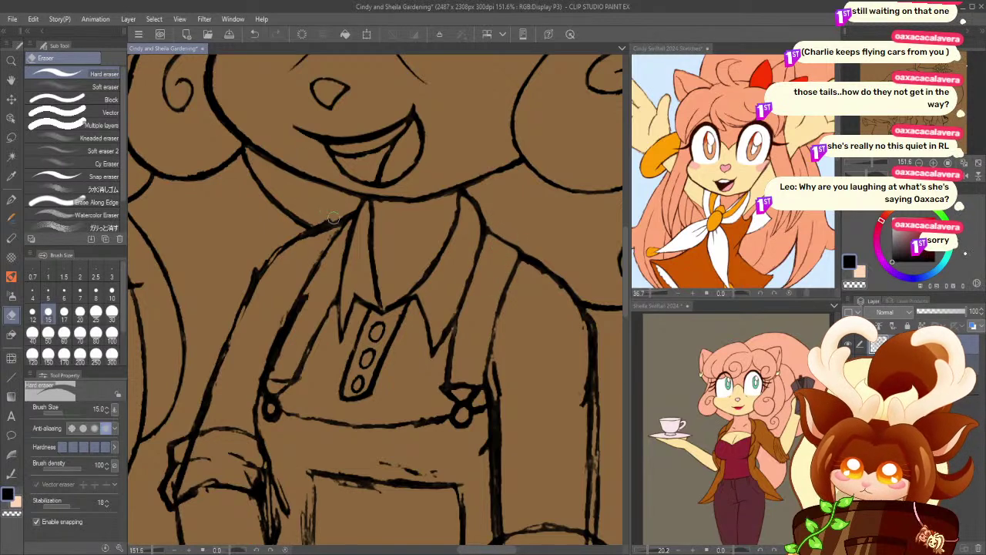
drag(351, 216, 282, 355)
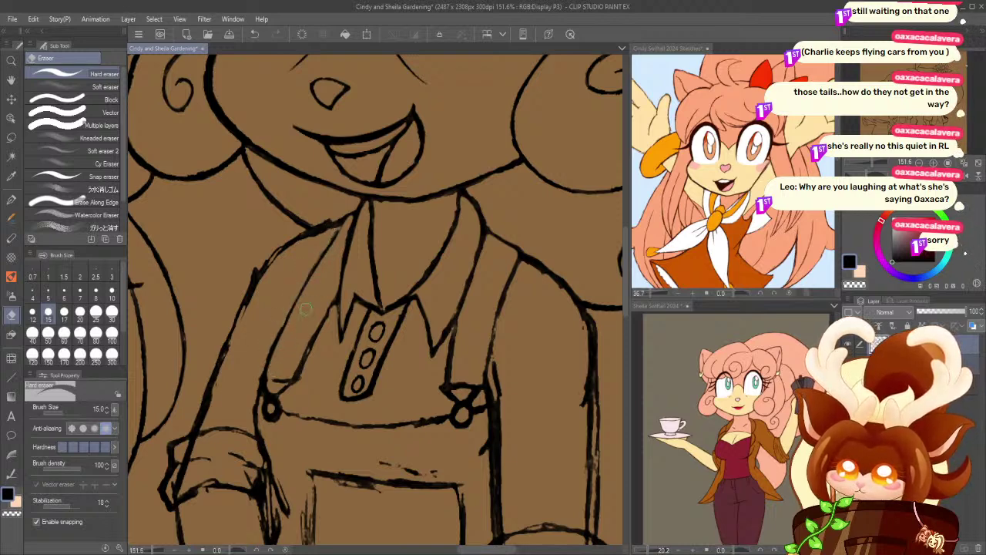
mouse_move(455, 366)
mouse_down()
mouse_move(464, 318)
mouse_move(453, 368)
mouse_up()
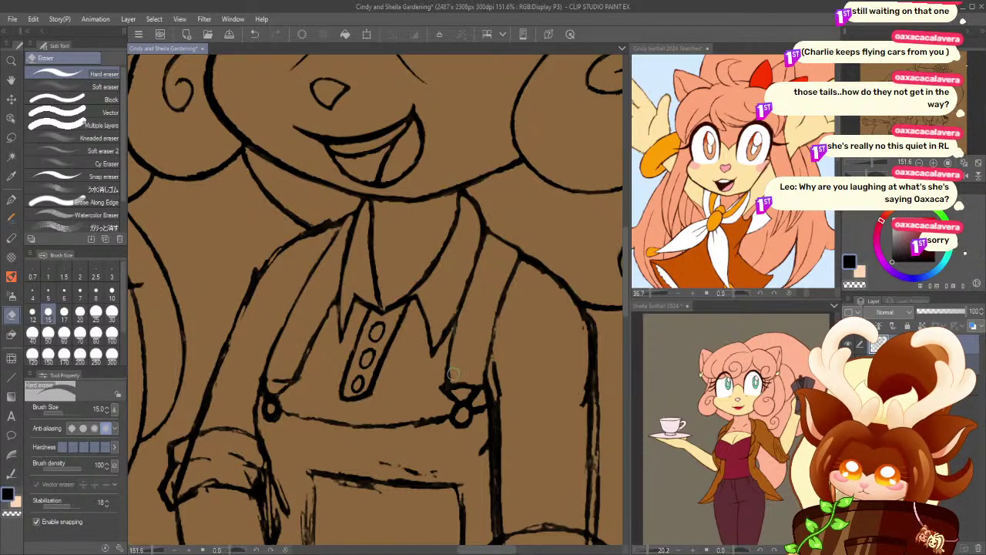
drag(461, 317, 454, 375)
drag(457, 337, 454, 351)
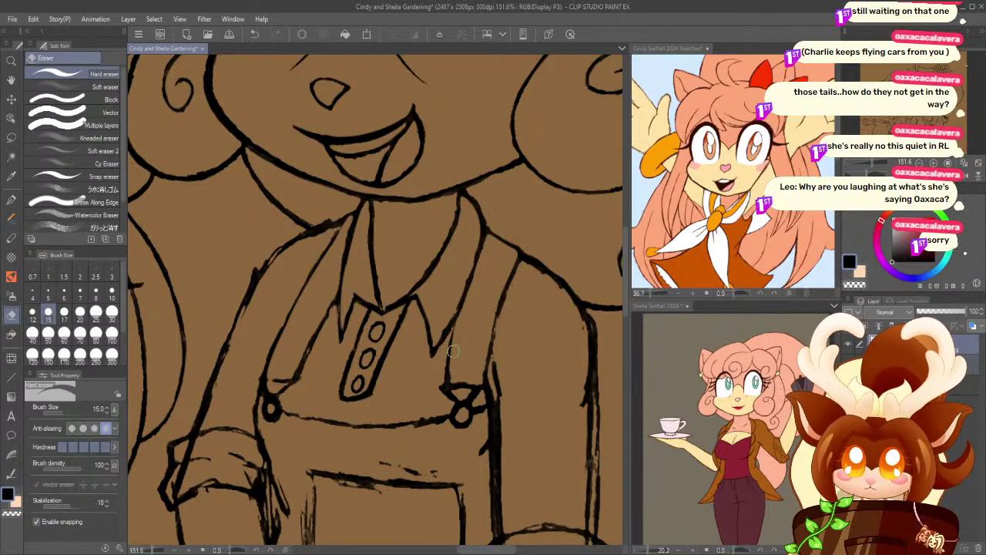
- Touch up the strap and shoulder lines beside the collar with the Rough pen at size 6
click(11, 201)
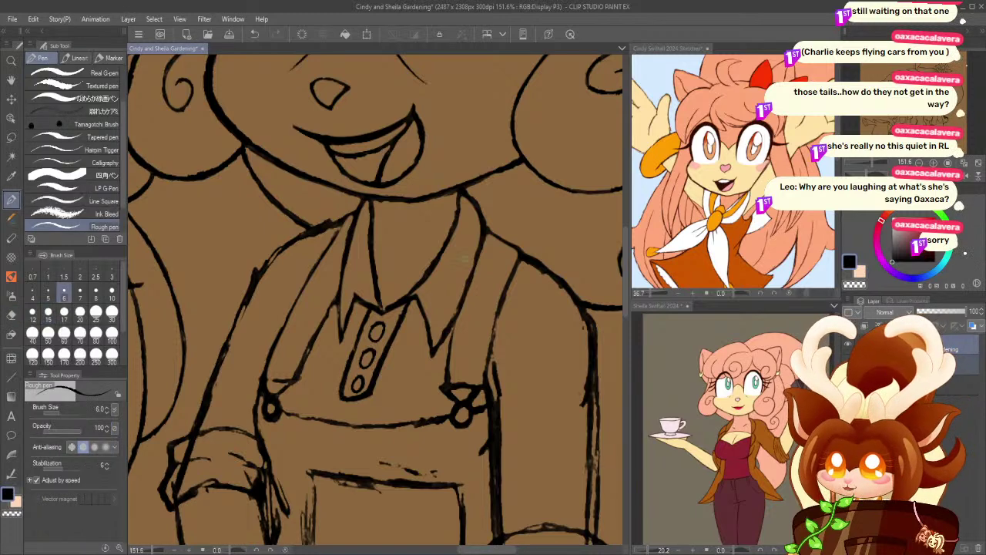
drag(456, 313, 449, 351)
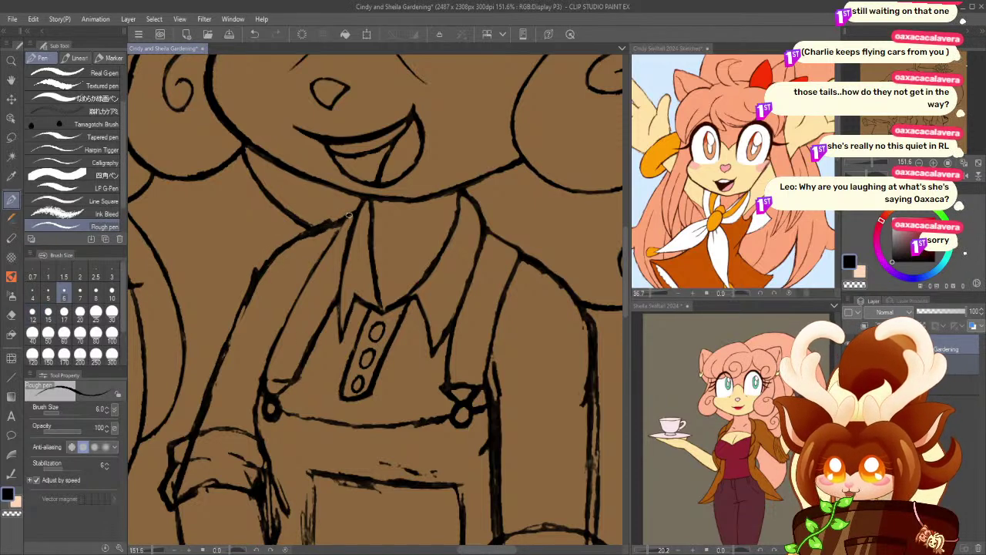
key(ctrl+z)
click(284, 285)
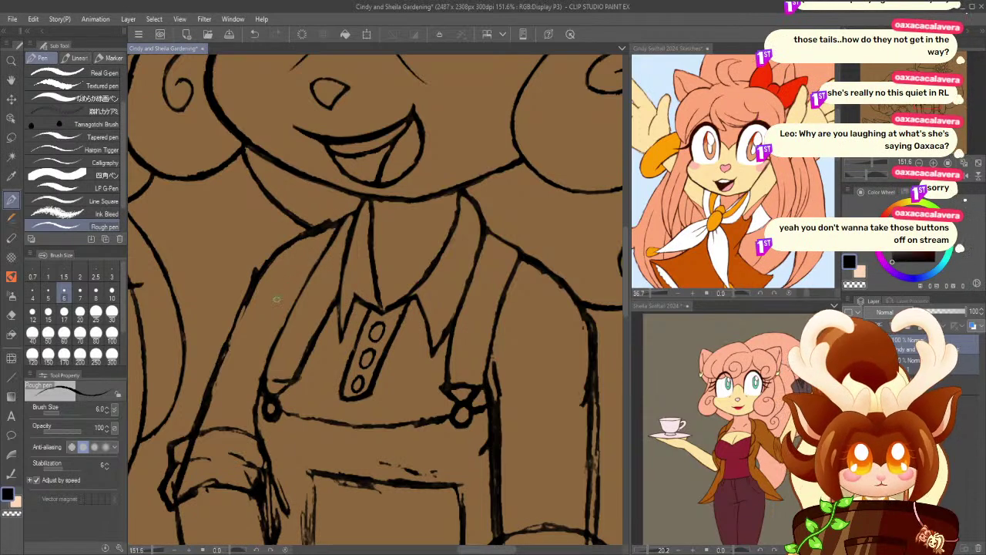
- Erase the sketched strap clips and the rough edges along the sleeves and bib with the Hard eraser, and save the illustration
key(e)
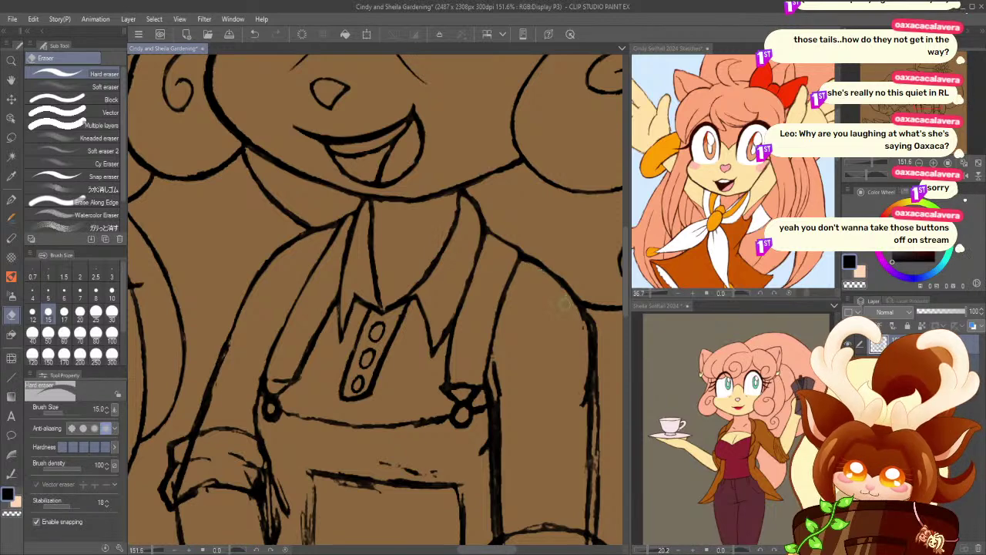
drag(531, 346, 420, 239)
drag(206, 290, 269, 299)
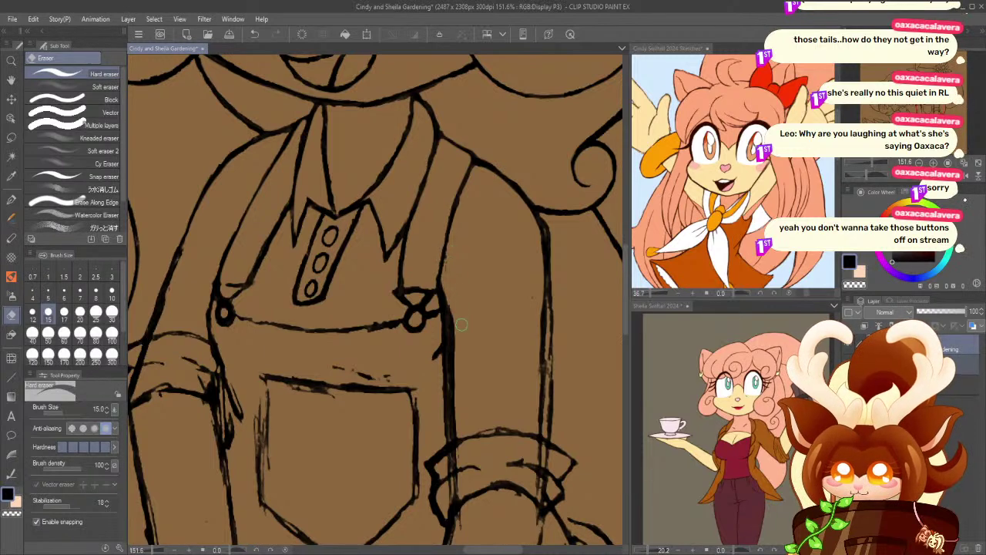
drag(457, 316, 457, 427)
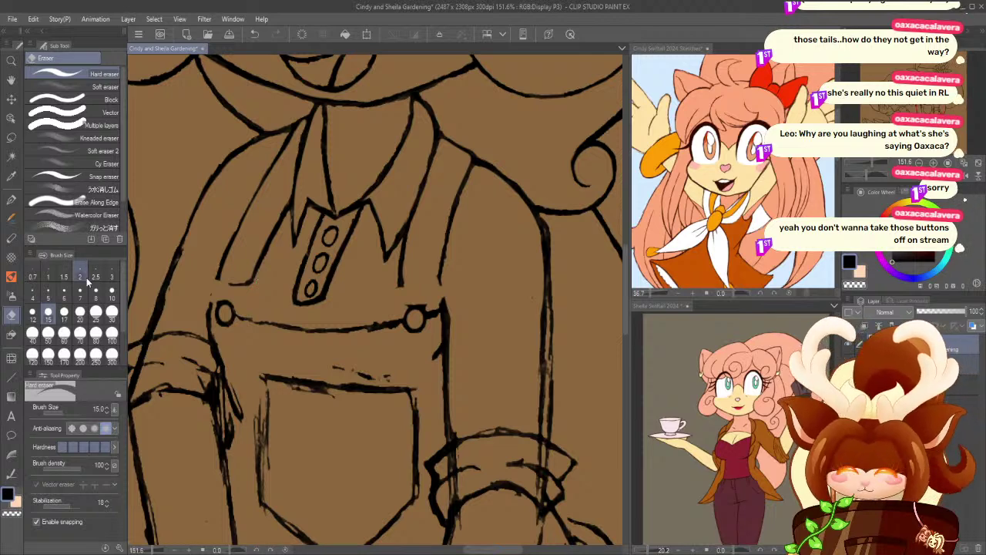
click(226, 35)
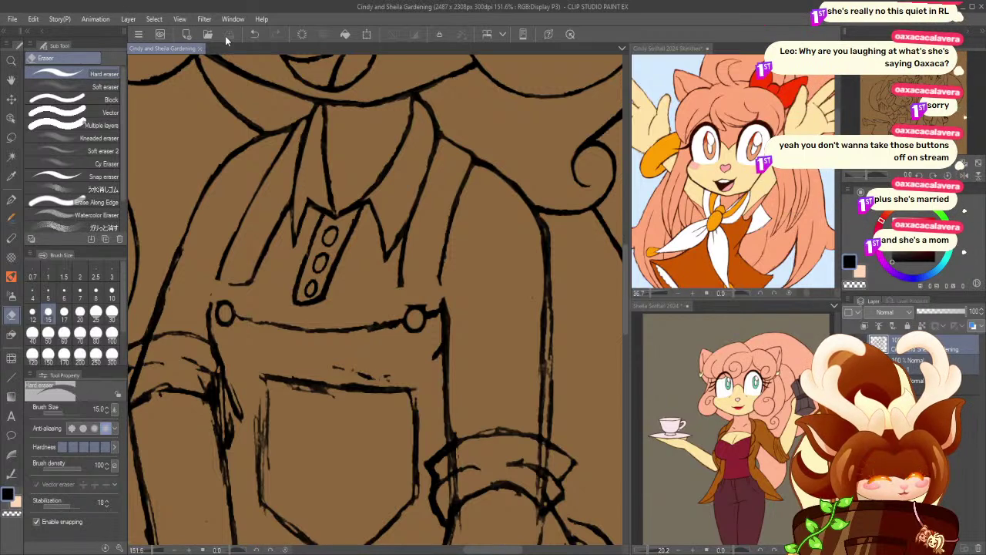
- Ink the clips at both strap ends above the bib buttons and the bib's upper edge with the Rough pen at size 6
click(13, 63)
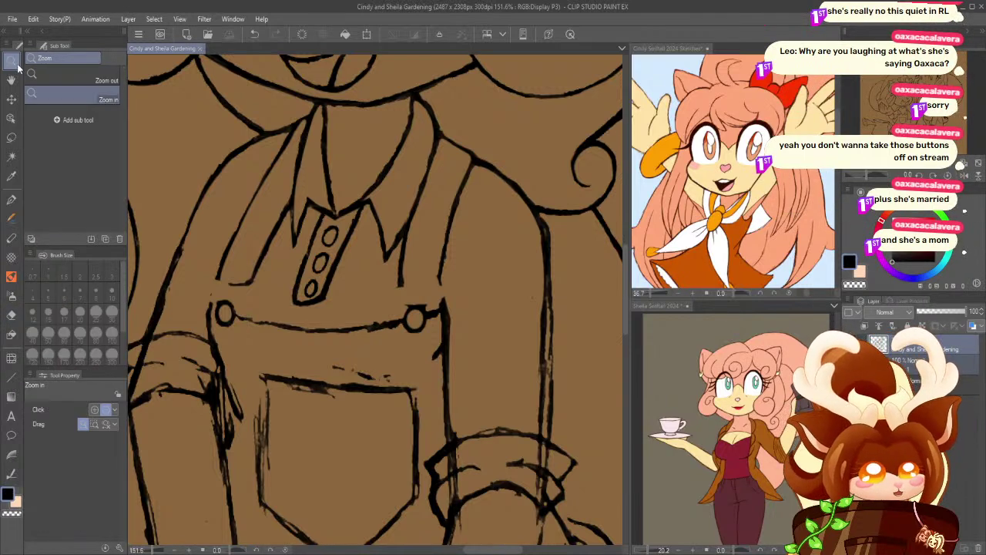
click(11, 201)
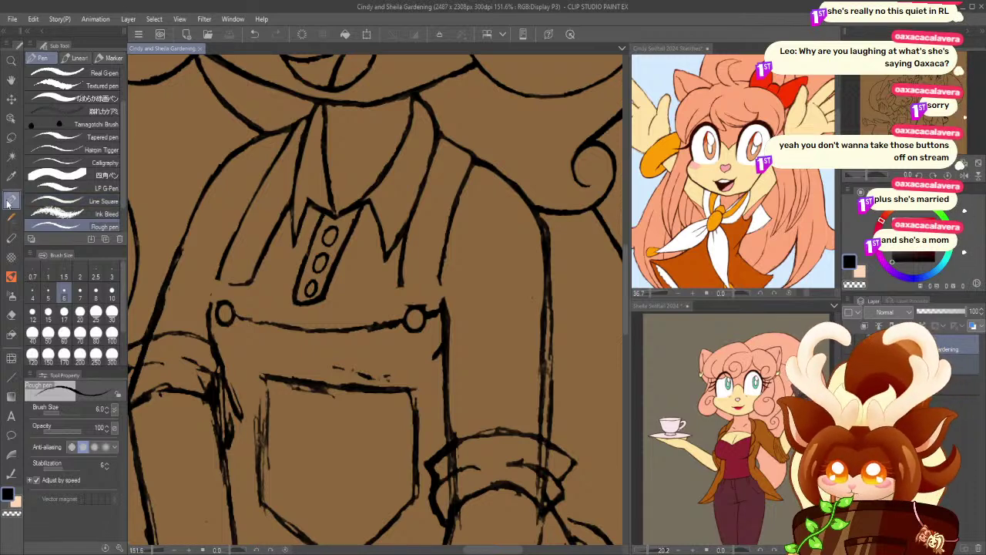
mouse_move(430, 304)
mouse_down()
mouse_move(450, 287)
mouse_move(440, 274)
mouse_move(446, 289)
mouse_move(384, 291)
mouse_up()
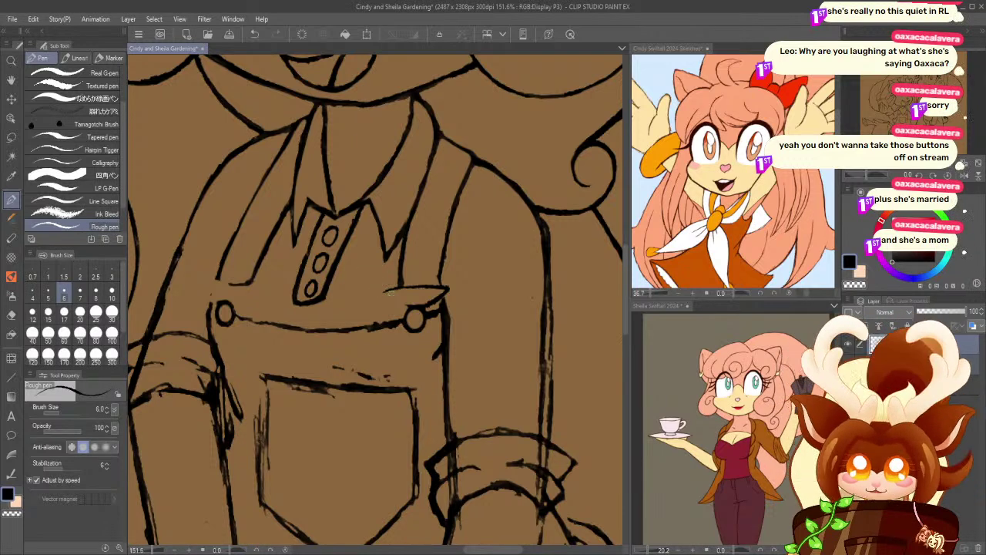
drag(390, 292, 392, 299)
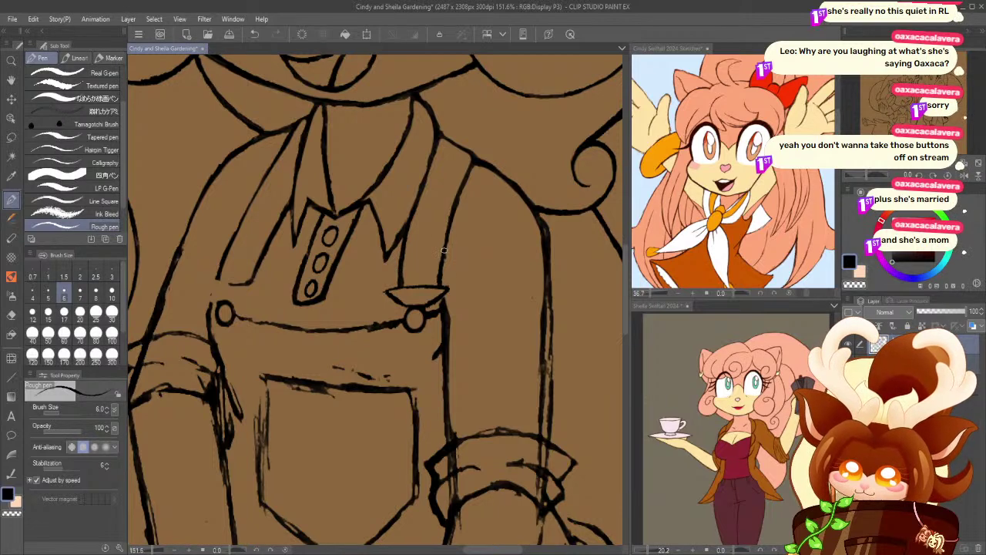
mouse_move(210, 279)
mouse_down()
mouse_move(256, 285)
mouse_move(232, 307)
mouse_move(219, 302)
mouse_move(212, 279)
mouse_move(252, 288)
mouse_up()
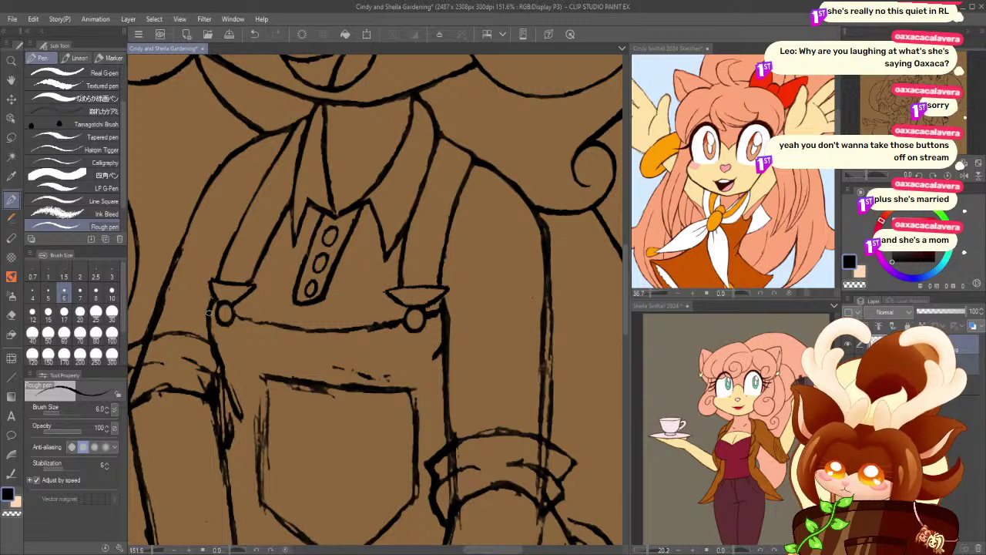
drag(235, 314, 269, 324)
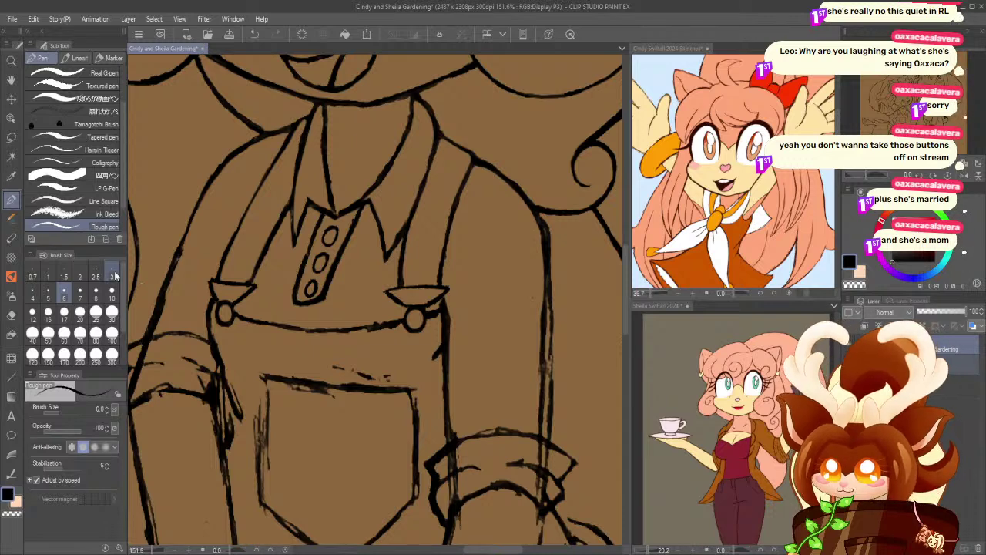
- Erase the rough side line of the bib beside the rolled sleeve, and ink it again from the strap button down past the cuff
click(12, 314)
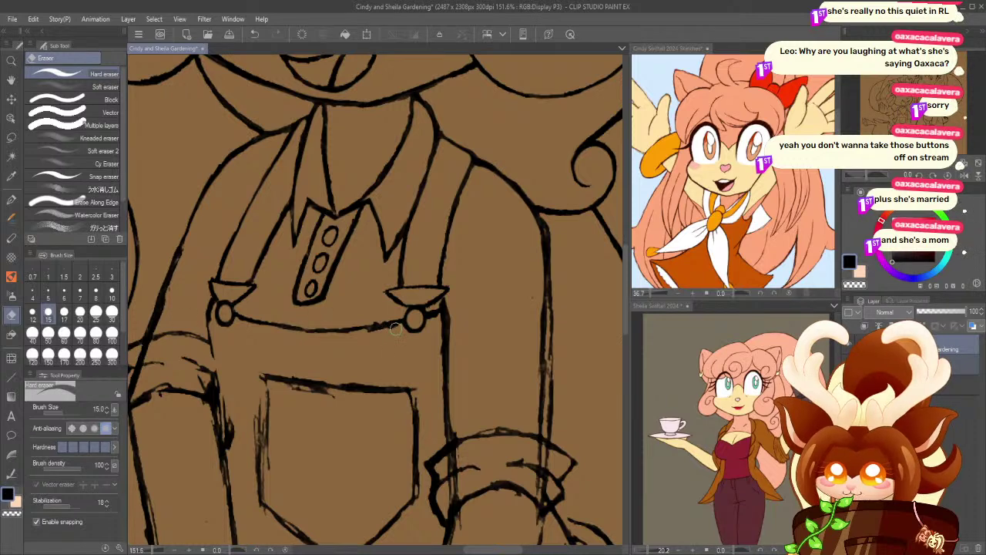
drag(202, 371, 220, 330)
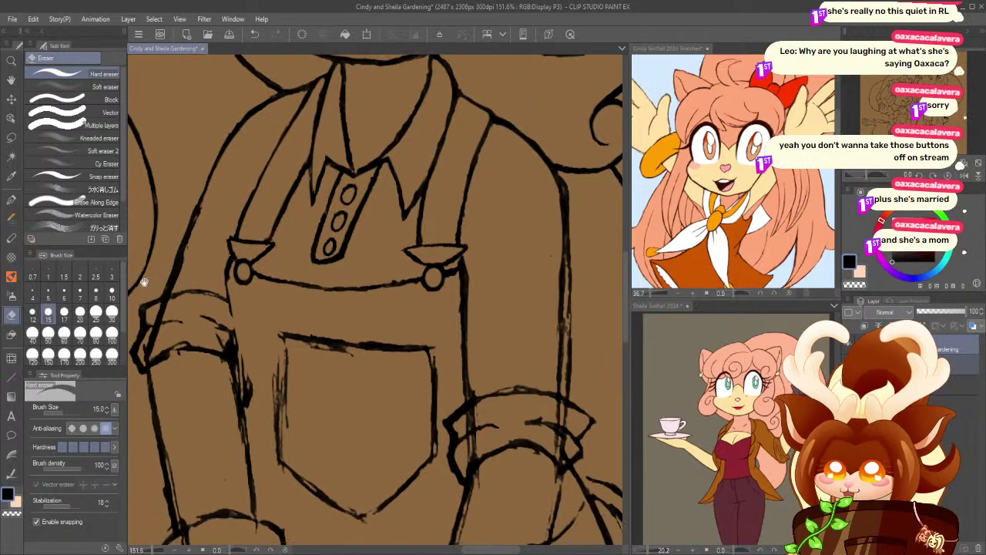
click(12, 200)
drag(232, 261, 234, 327)
drag(227, 284, 252, 378)
drag(235, 339, 239, 353)
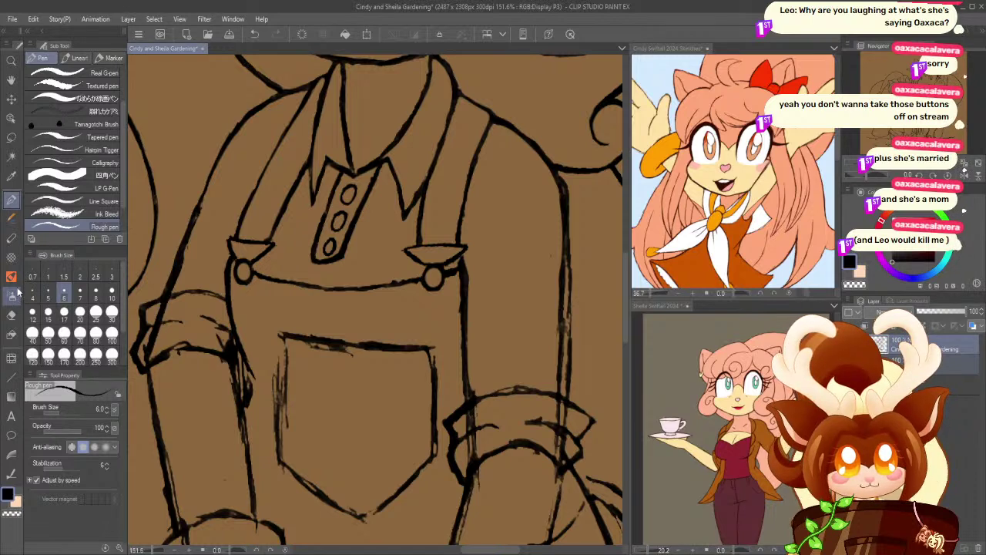
click(14, 294)
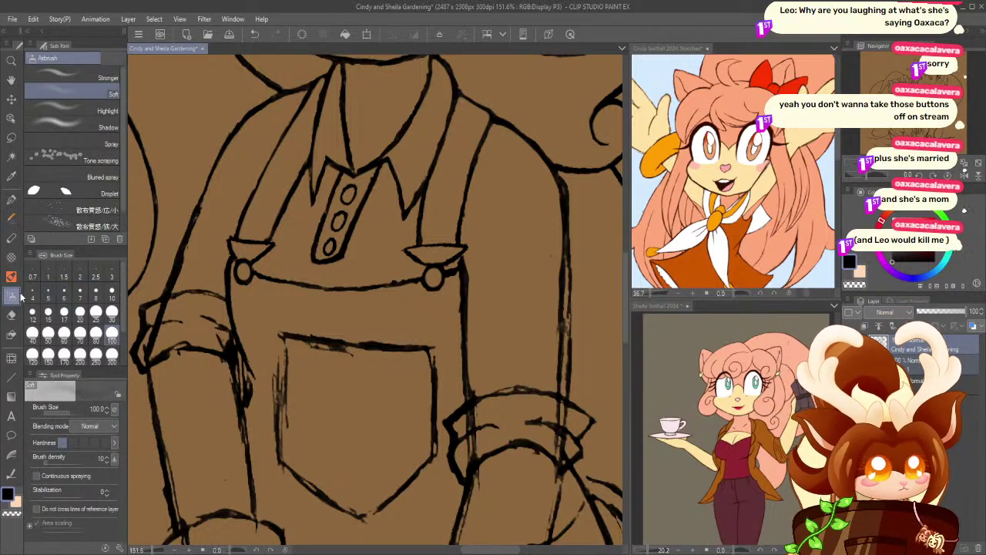
- Thin the rough lines beside the bent cuff and along the bib pocket's side and upper edges with the Hard eraser at size 15
click(11, 315)
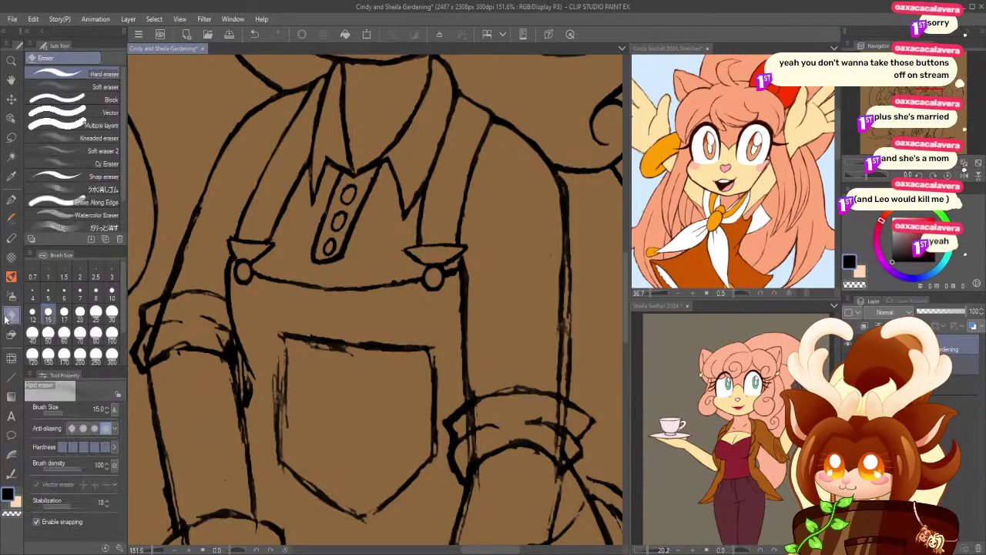
mouse_move(248, 378)
mouse_down()
mouse_move(253, 425)
mouse_move(243, 372)
mouse_up()
drag(289, 350, 285, 435)
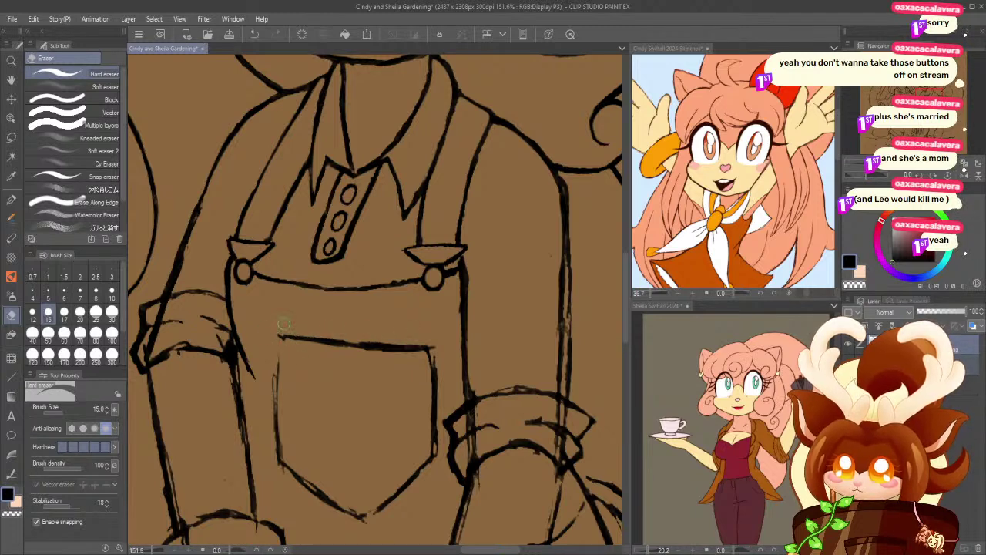
mouse_move(279, 327)
mouse_down()
mouse_move(433, 344)
mouse_move(302, 333)
mouse_up()
key(ctrl+z)
key(ctrl+z)
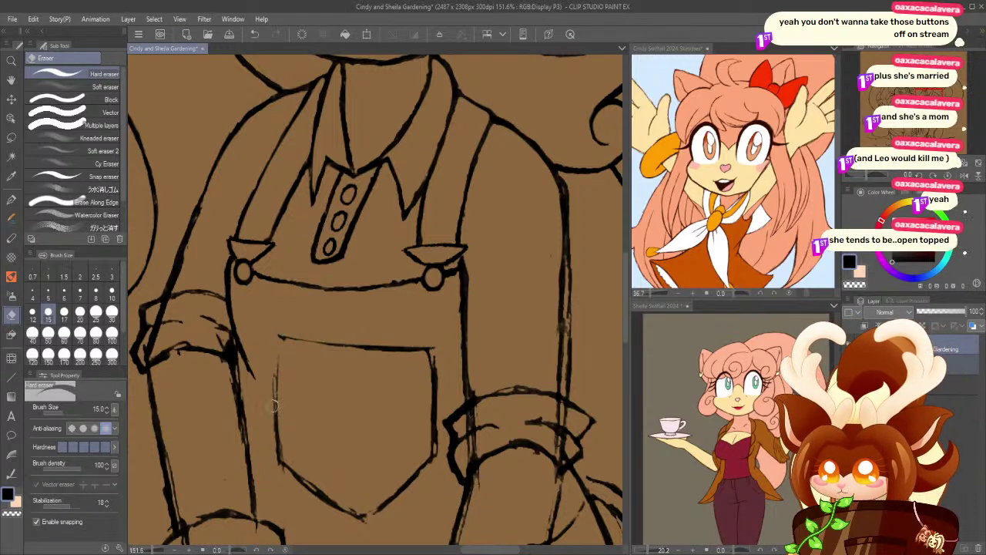
- Ink the bib pocket's outline again with the Rough pen at size 6, closing its sides and pointed lower edge
click(10, 202)
drag(279, 337, 276, 430)
drag(280, 355, 277, 442)
mouse_move(430, 351)
mouse_down()
mouse_move(434, 454)
mouse_move(390, 500)
mouse_move(357, 506)
mouse_move(379, 508)
mouse_move(363, 520)
mouse_move(280, 461)
mouse_up()
key(ctrl+z)
key(ctrl+z)
key(ctrl+z)
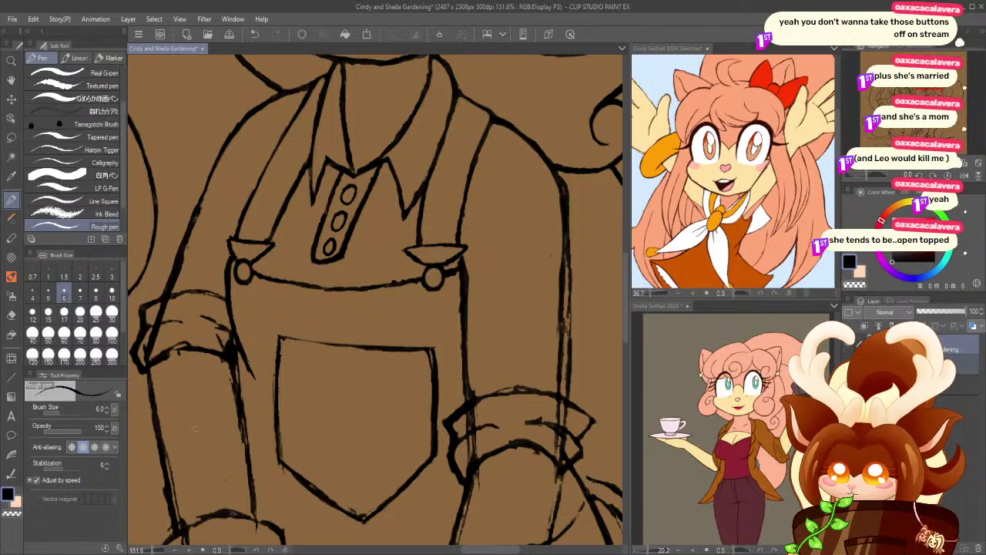
- Examine the whole illustration's line art, and look closely at the hat-wearing character's overalls and sleeves for remaining rough lines
click(11, 315)
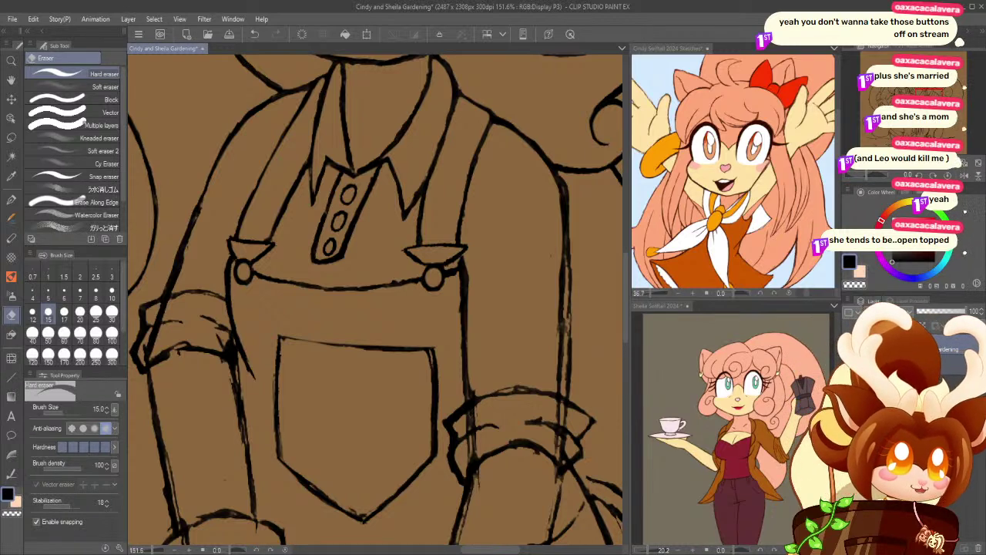
click(11, 61)
mouse_move(289, 381)
mouse_down()
mouse_move(222, 401)
mouse_move(306, 361)
mouse_up()
mouse_move(248, 397)
mouse_down()
mouse_move(273, 392)
mouse_move(279, 402)
mouse_up()
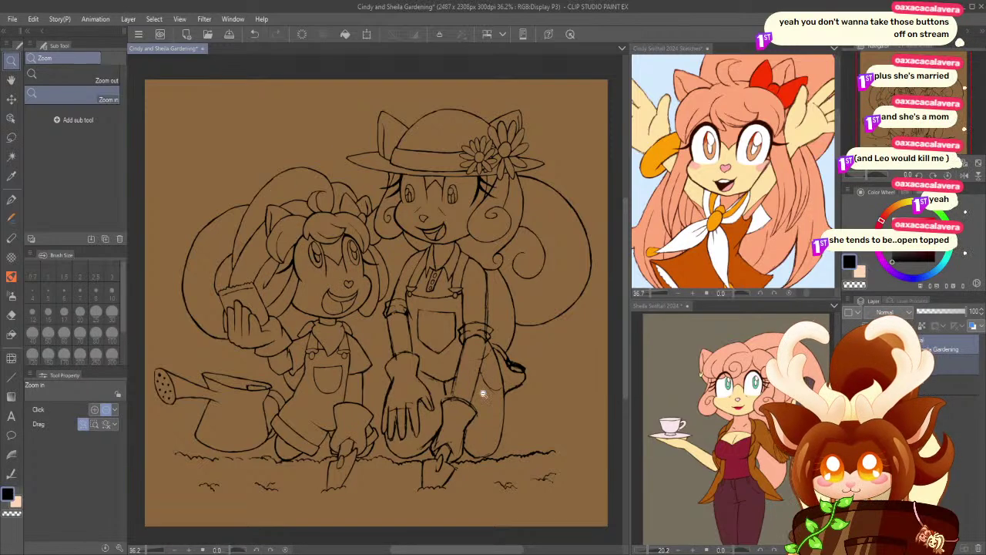
drag(502, 450, 516, 453)
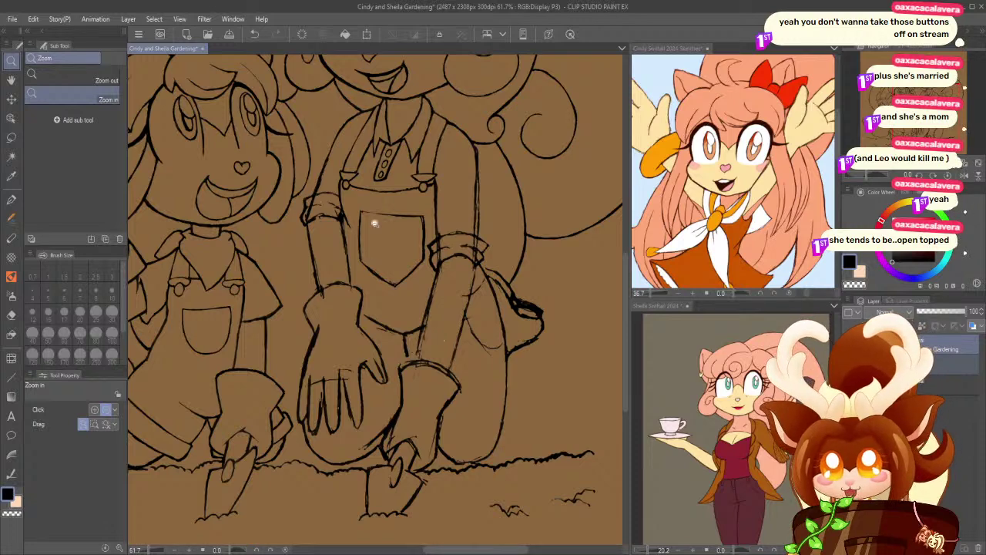
click(446, 123)
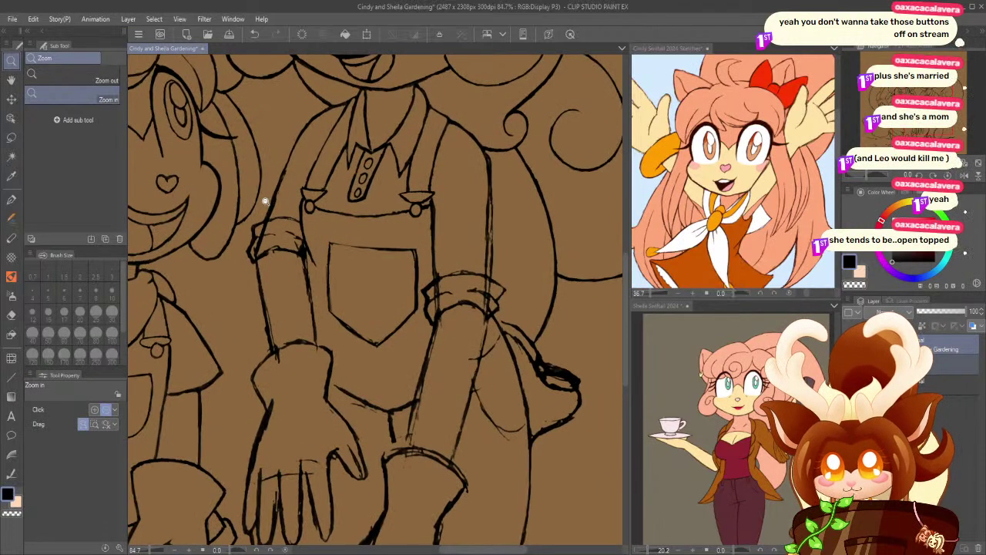
click(298, 187)
click(307, 195)
click(229, 220)
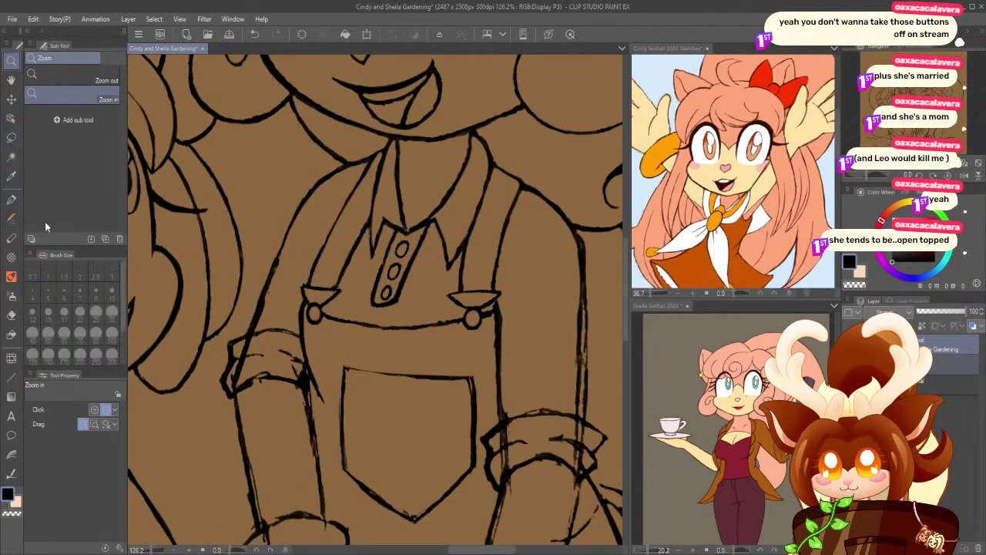
- Erase the doubled inner line of the sleeve beside the tail and the overlapping lines inside its rolled cuff with the Hard eraser
click(11, 316)
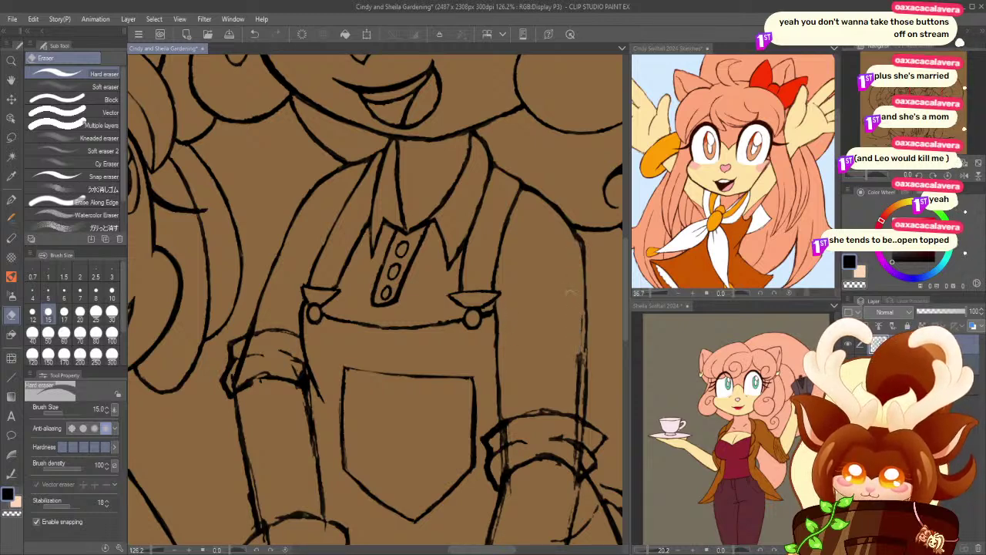
drag(577, 339, 579, 410)
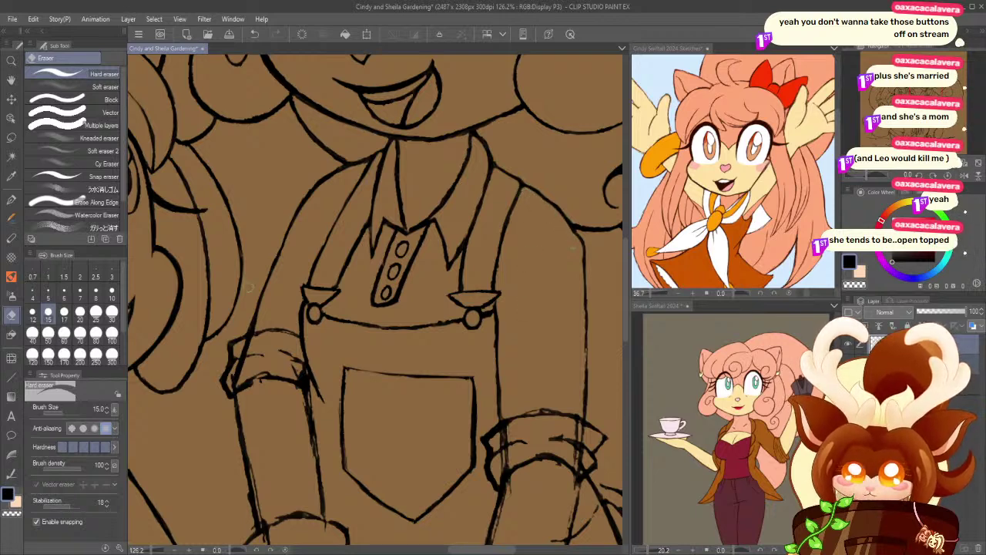
drag(222, 291, 225, 232)
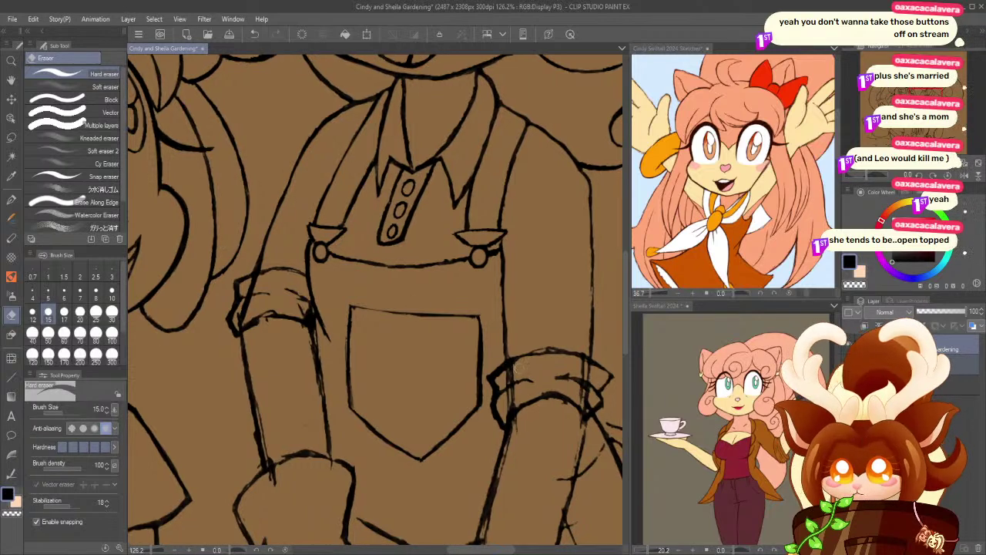
mouse_move(512, 366)
mouse_down()
mouse_move(545, 349)
mouse_move(515, 365)
mouse_move(560, 354)
mouse_move(538, 348)
mouse_move(582, 366)
mouse_move(571, 358)
mouse_move(599, 375)
mouse_move(560, 368)
mouse_move(551, 376)
mouse_move(585, 410)
mouse_up()
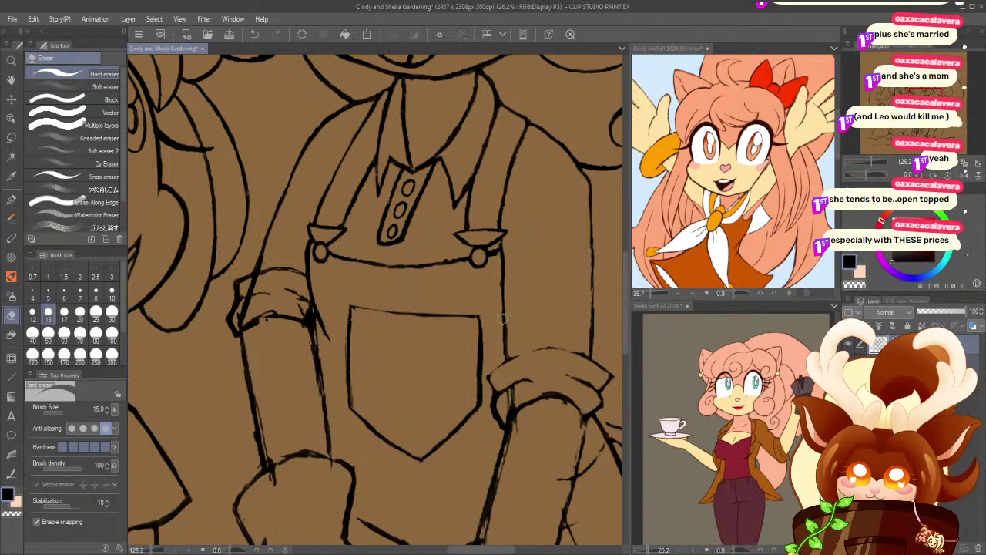
mouse_move(513, 394)
mouse_down()
mouse_move(497, 402)
mouse_move(513, 407)
mouse_move(503, 418)
mouse_move(494, 404)
mouse_move(500, 431)
mouse_up()
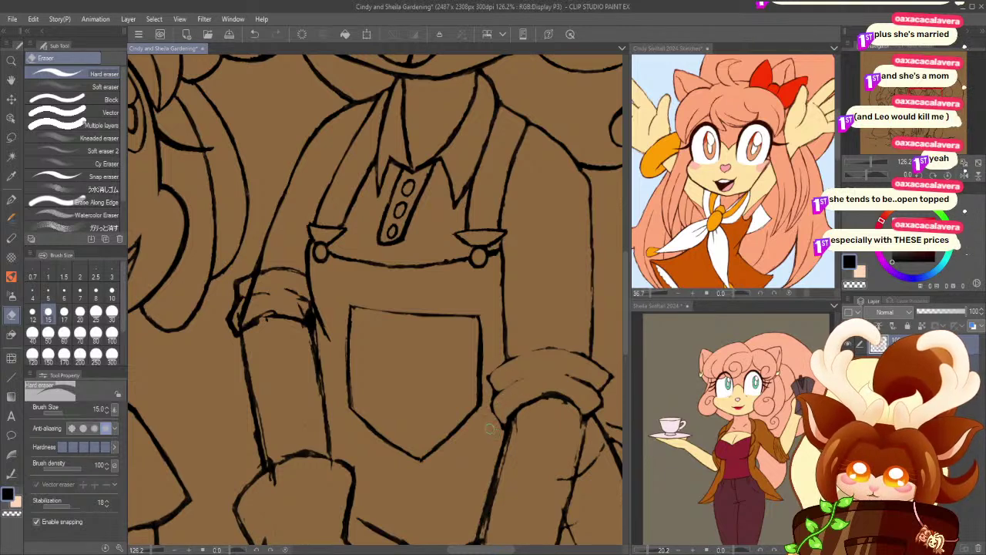
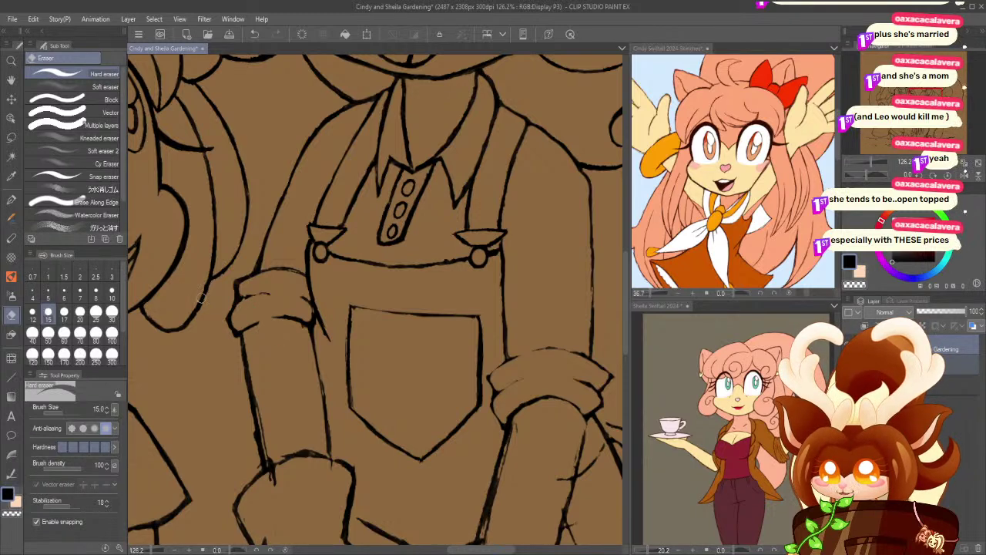
- Touch up the rolled cuff nearer the smaller character with the Rough pen at size 6, strengthening the cuff's lower edge
key(p)
drag(249, 295, 265, 293)
key(ctrl+z)
key(ctrl+z)
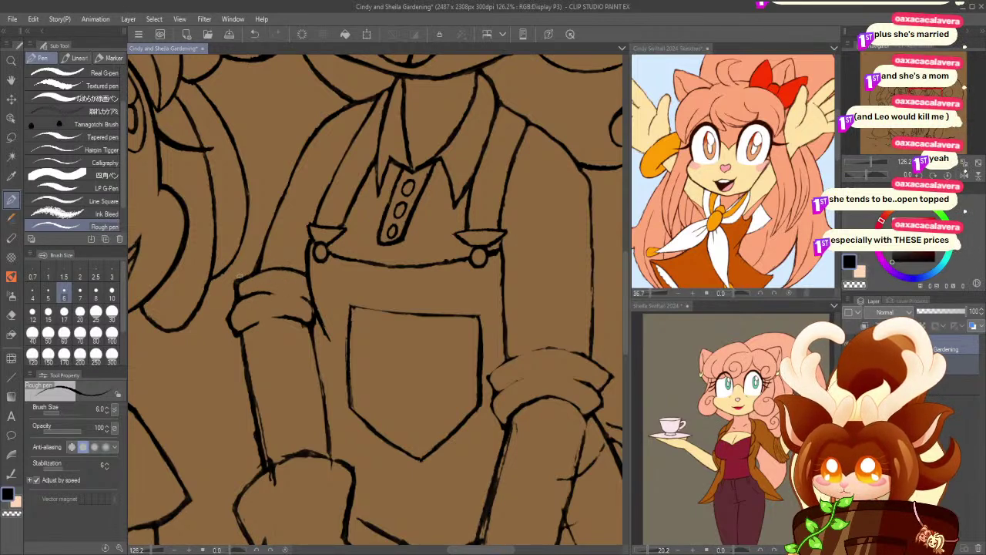
click(11, 314)
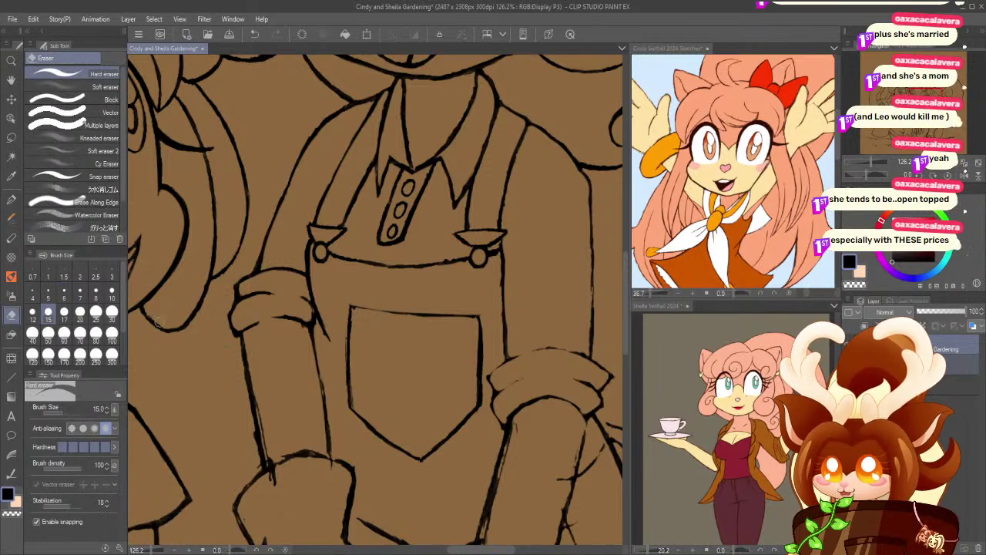
click(11, 199)
mouse_move(245, 329)
mouse_down()
mouse_move(290, 317)
mouse_move(281, 318)
mouse_up()
key(ctrl+z)
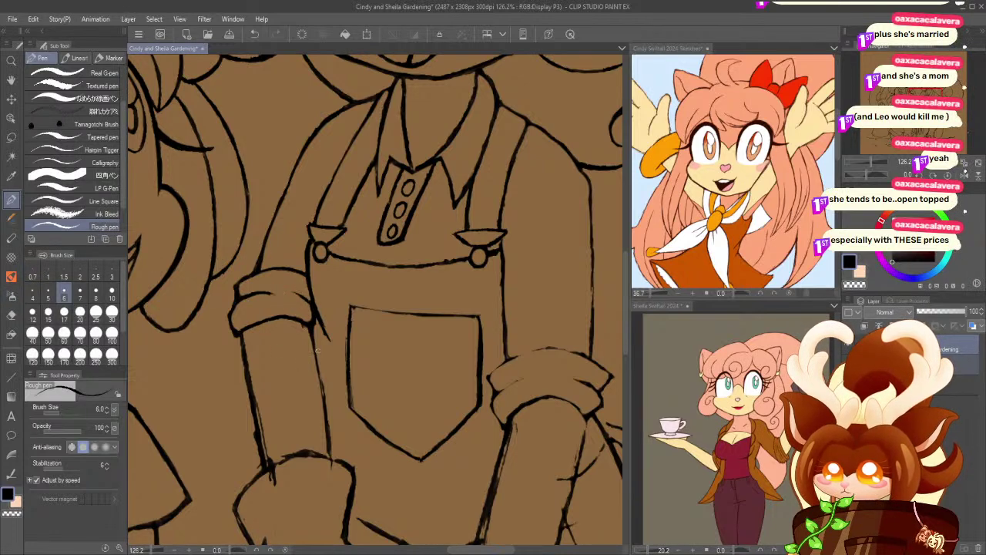
- Ink the side lines of the forearm below that cuff, and erase their rough edges and the overshoots at the glove
drag(319, 374, 325, 416)
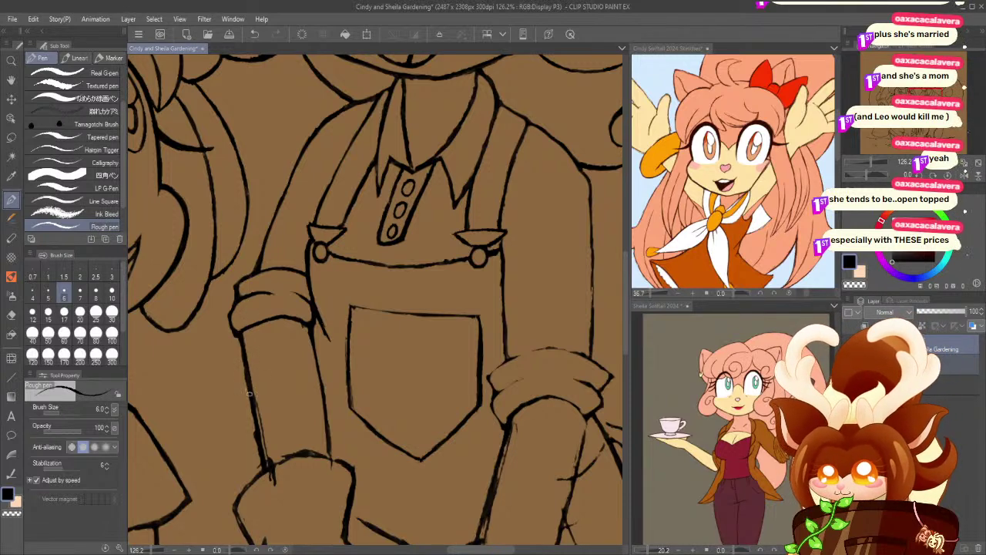
drag(254, 402, 262, 461)
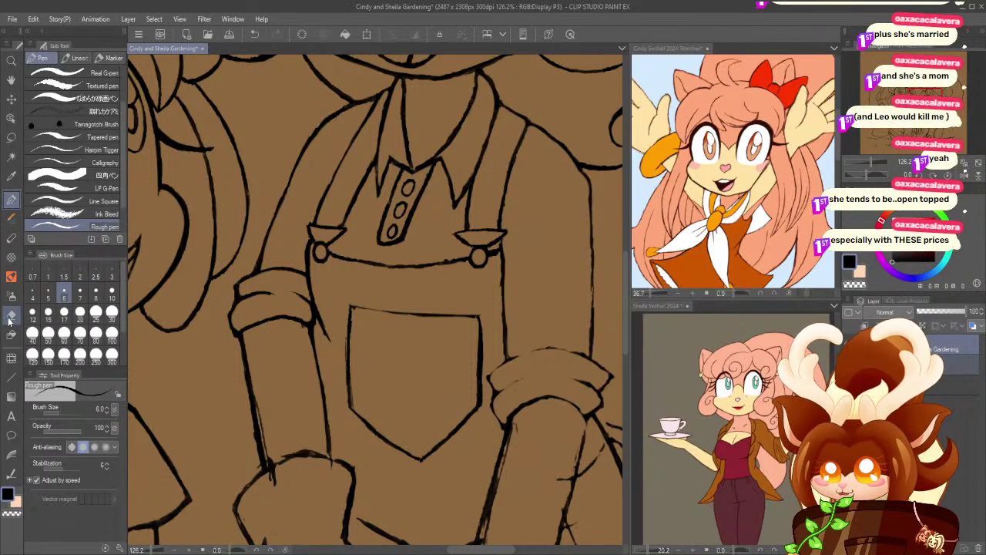
click(11, 315)
mouse_move(249, 417)
mouse_down()
mouse_move(256, 456)
mouse_move(254, 410)
mouse_move(269, 457)
mouse_move(252, 375)
mouse_up()
drag(246, 340, 260, 413)
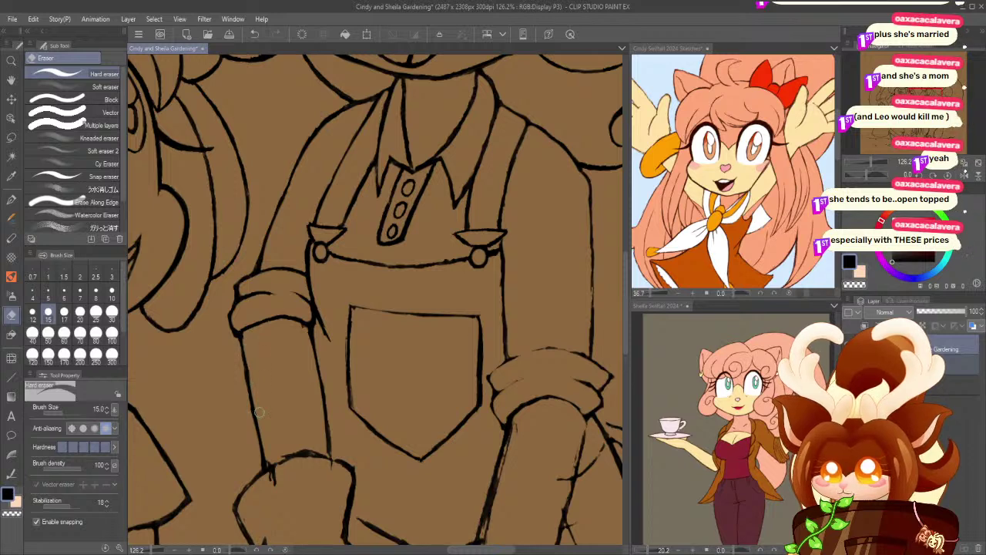
drag(246, 340, 257, 370)
drag(281, 471, 258, 492)
mouse_move(279, 456)
mouse_down()
mouse_move(307, 442)
mouse_move(289, 464)
mouse_move(336, 467)
mouse_up()
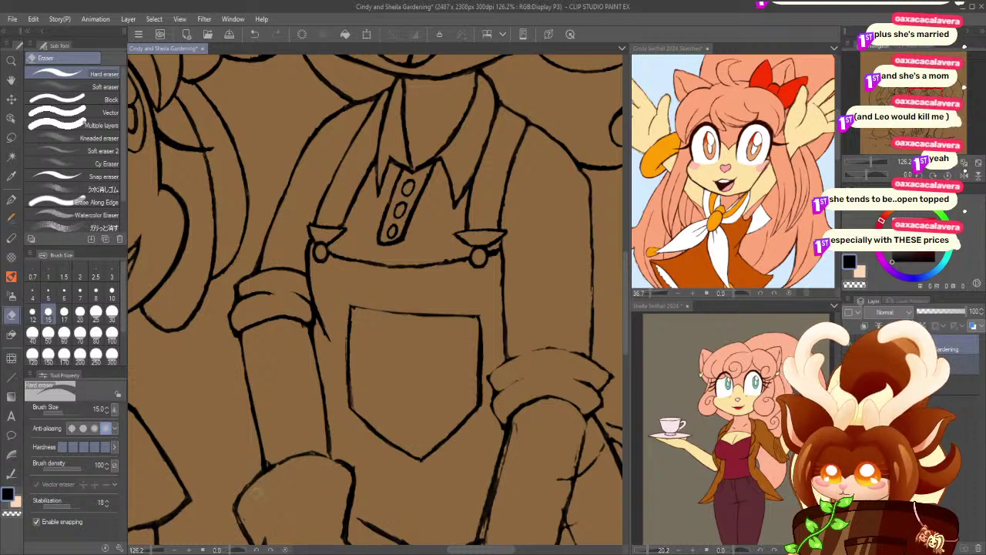
- Smooth the side and upper edges of the bib pocket's outline with the Hard eraser at size 15
drag(351, 318, 351, 411)
key(ctrl+z)
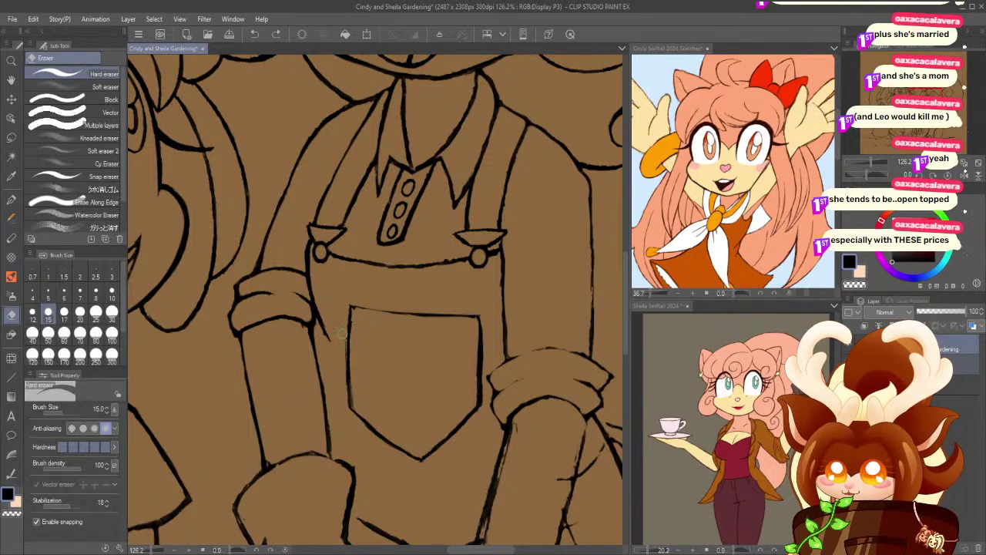
mouse_move(341, 331)
mouse_down()
mouse_move(342, 377)
mouse_move(343, 348)
mouse_move(355, 403)
mouse_move(356, 348)
mouse_up()
drag(354, 405, 353, 375)
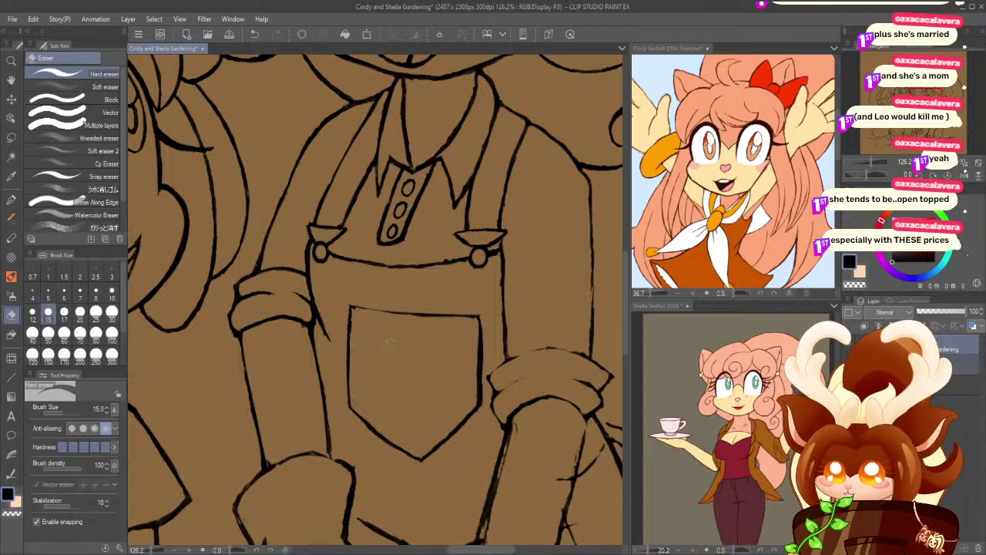
mouse_move(473, 330)
mouse_down()
mouse_move(475, 401)
mouse_move(459, 423)
mouse_up()
drag(355, 310, 355, 317)
- Ink the upper edge of the cuff beside the tail, its sleeve line and the start of the forearm with the Rough pen
drag(289, 378, 246, 273)
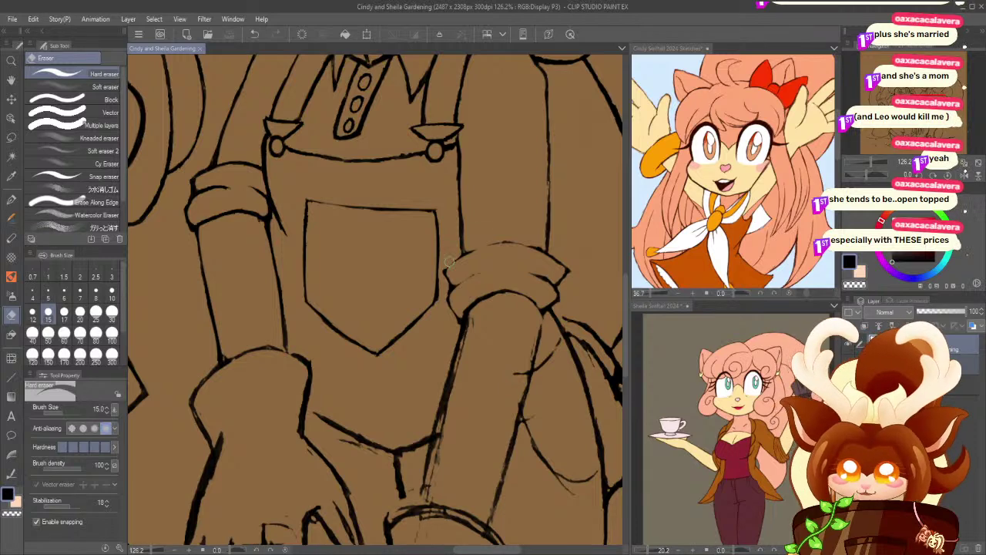
key(p)
mouse_move(445, 268)
mouse_down()
mouse_move(467, 251)
mouse_move(511, 244)
mouse_move(503, 242)
mouse_move(542, 250)
mouse_up()
drag(549, 173, 548, 214)
mouse_move(452, 290)
mouse_down()
mouse_move(480, 271)
mouse_move(460, 321)
mouse_up()
key(ctrl+z)
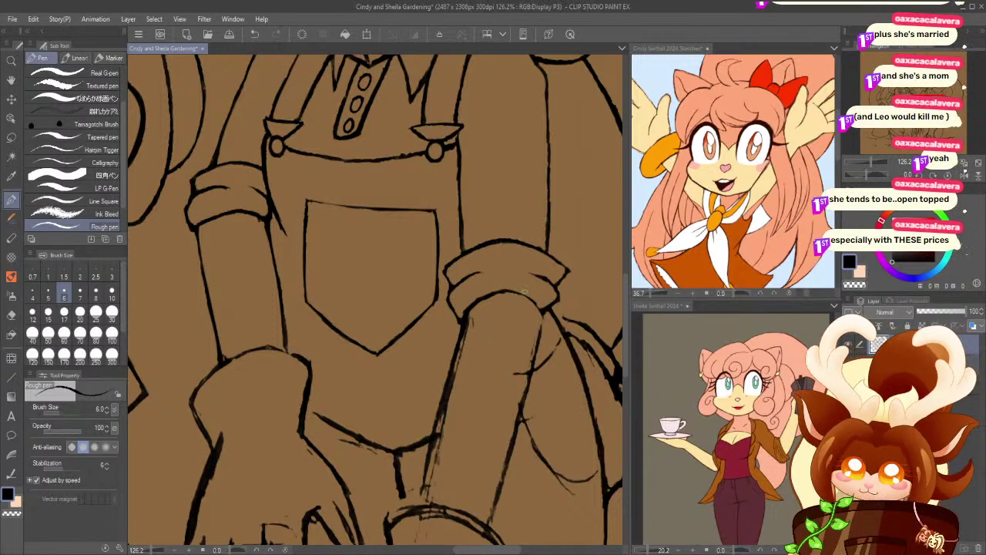
drag(540, 308, 542, 336)
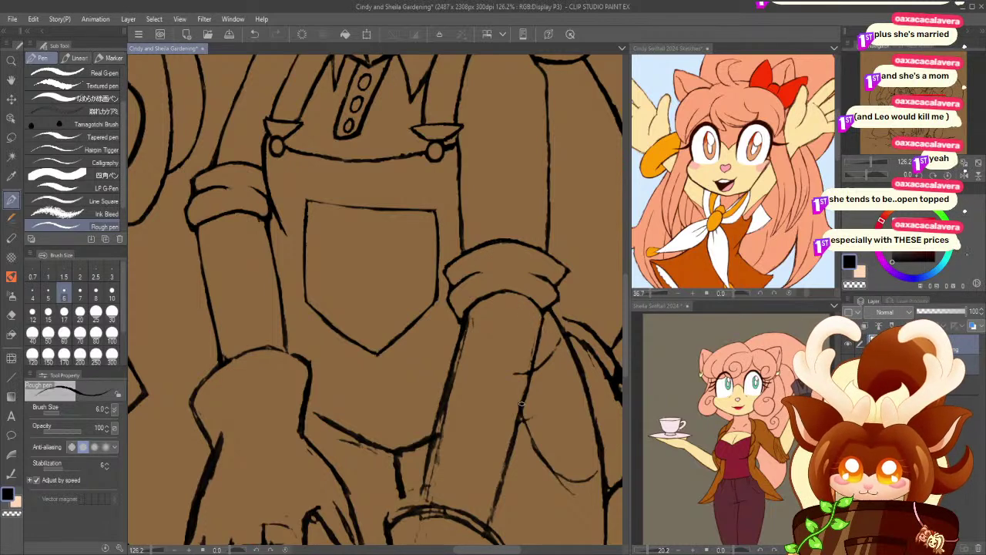
- Erase the rough, doubled edges along both sides of the forearm beside the tail with the Hard eraser at size 15
drag(175, 345, 166, 262)
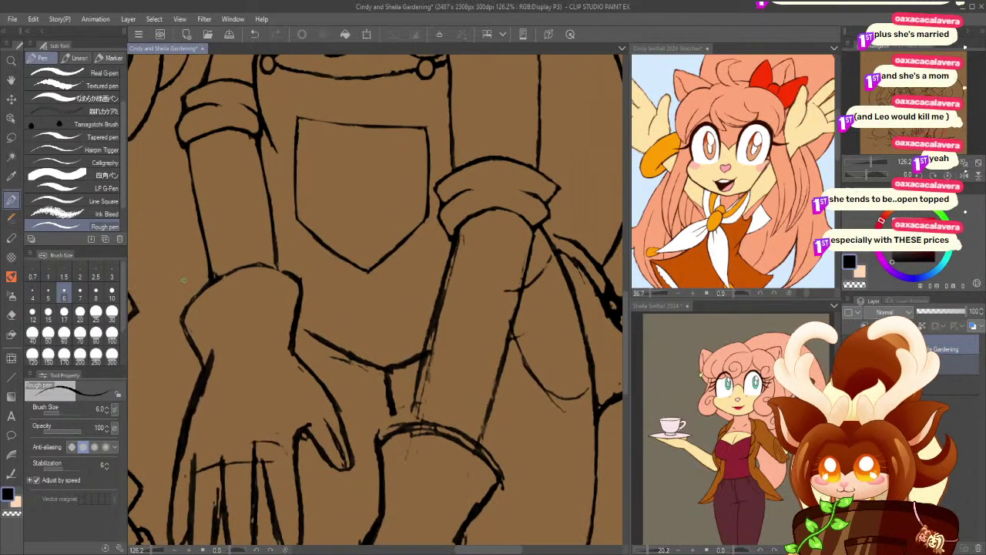
mouse_move(270, 329)
mouse_down()
mouse_move(193, 296)
mouse_move(213, 416)
mouse_move(206, 470)
mouse_up()
drag(228, 343, 223, 467)
drag(267, 389, 297, 205)
drag(268, 360, 223, 234)
key(e)
drag(361, 192, 341, 266)
drag(355, 215, 330, 322)
drag(341, 265, 315, 373)
drag(405, 248, 399, 259)
drag(421, 202, 388, 344)
- Erase the doubled upper edge, stray marks and rough corner of the glove below that forearm
mouse_move(316, 395)
mouse_down()
mouse_move(293, 401)
mouse_move(361, 407)
mouse_move(333, 399)
mouse_move(391, 438)
mouse_up()
mouse_move(363, 405)
mouse_down()
mouse_move(391, 436)
mouse_move(339, 506)
mouse_up()
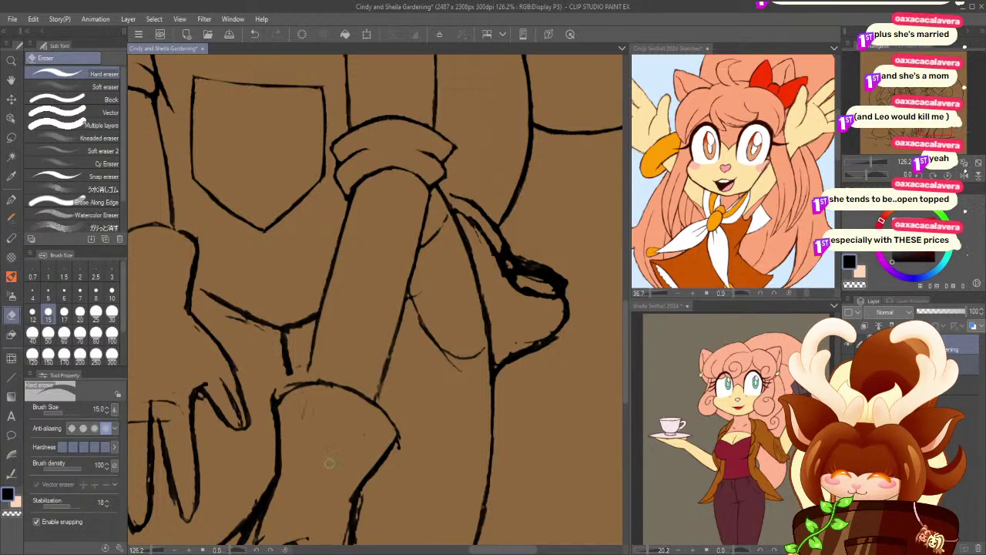
drag(401, 433, 380, 476)
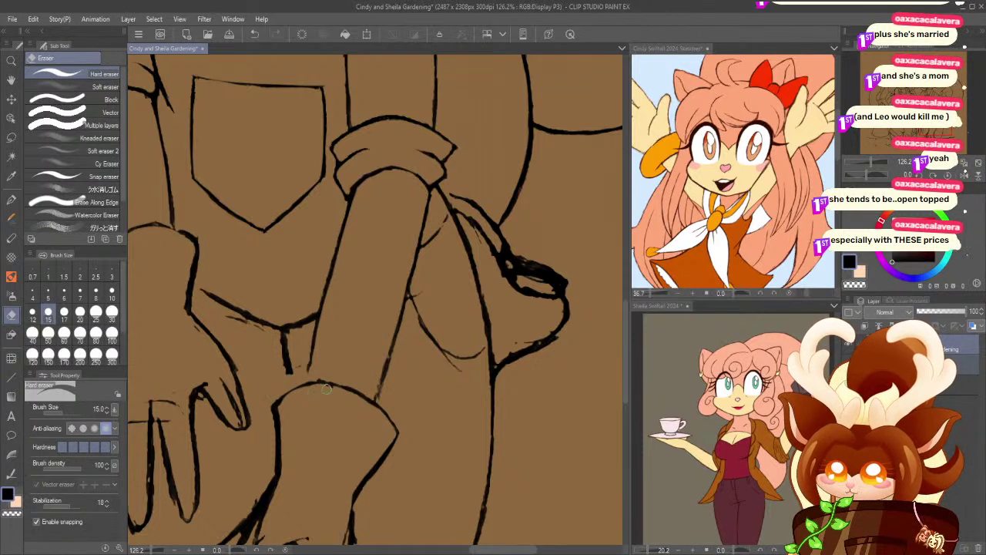
- Ink both forearm lines down to the glove's upper edge with the Rough pen at size 6
key(p)
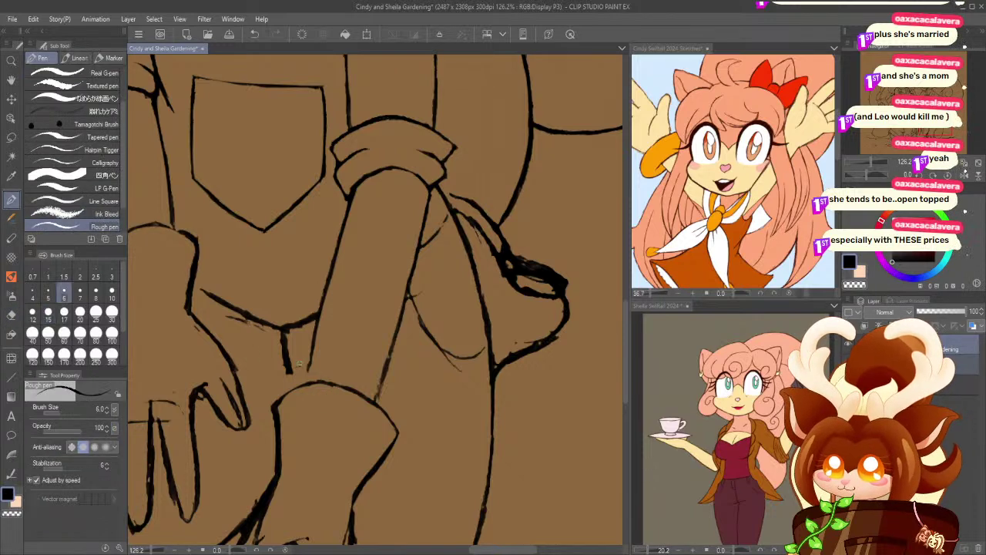
drag(305, 383, 315, 317)
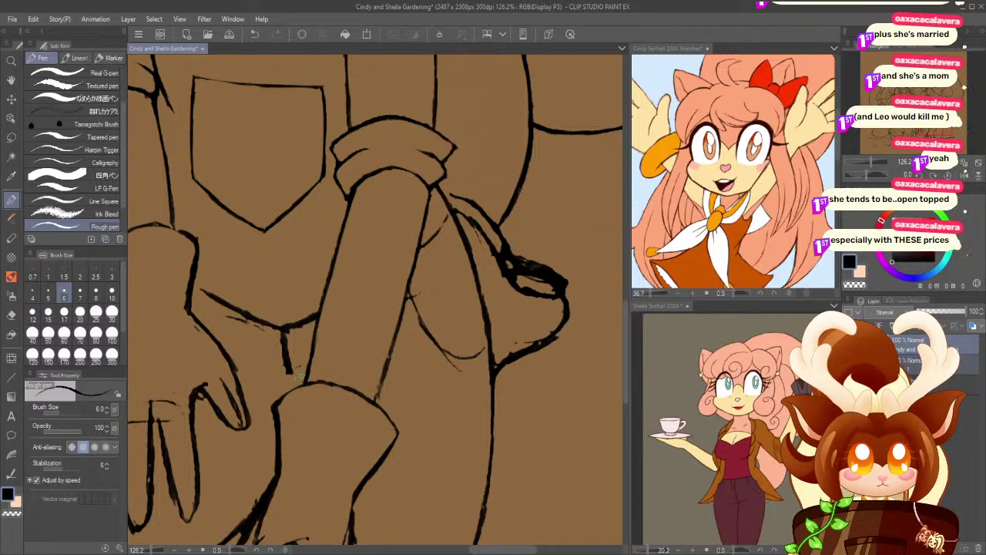
drag(376, 401, 387, 368)
key(ctrl+z)
drag(376, 402, 389, 362)
drag(377, 399, 388, 349)
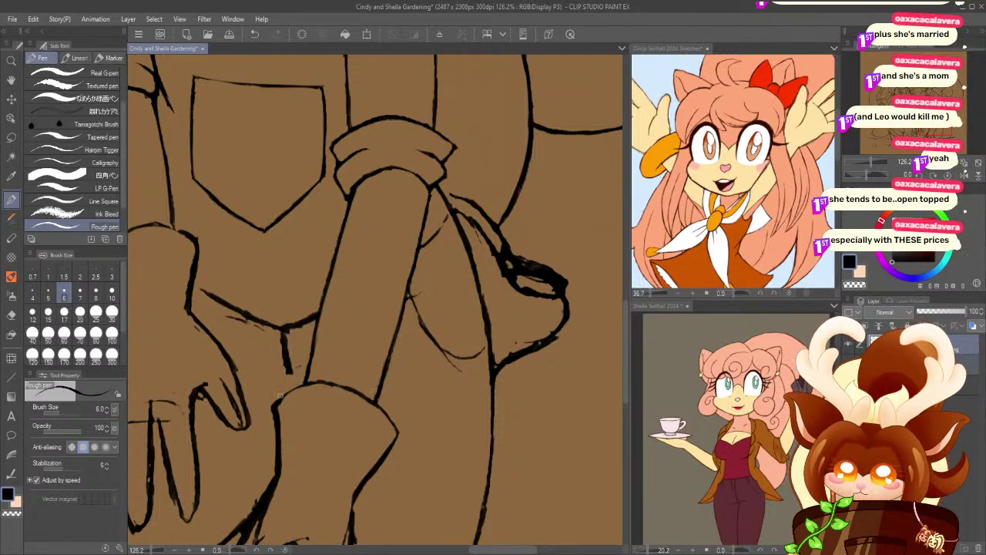
- Touch up the curved upper edge of the glove where it meets the forearm with the Rough pen
mouse_move(279, 400)
mouse_down()
mouse_move(304, 385)
mouse_move(346, 401)
mouse_up()
key(ctrl+z)
key(ctrl+z)
mouse_move(316, 381)
mouse_down()
mouse_move(296, 388)
mouse_move(336, 388)
mouse_move(324, 390)
mouse_up()
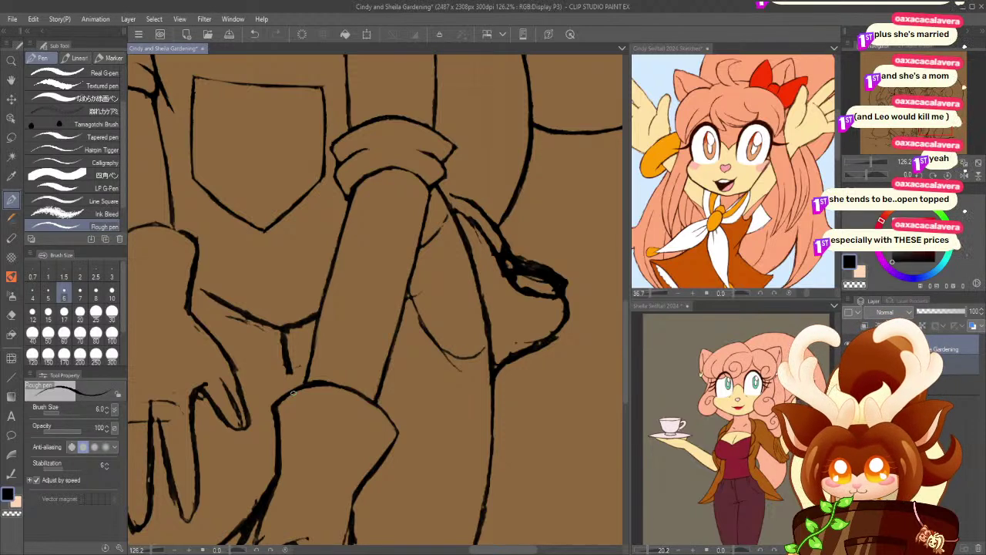
drag(184, 360, 273, 401)
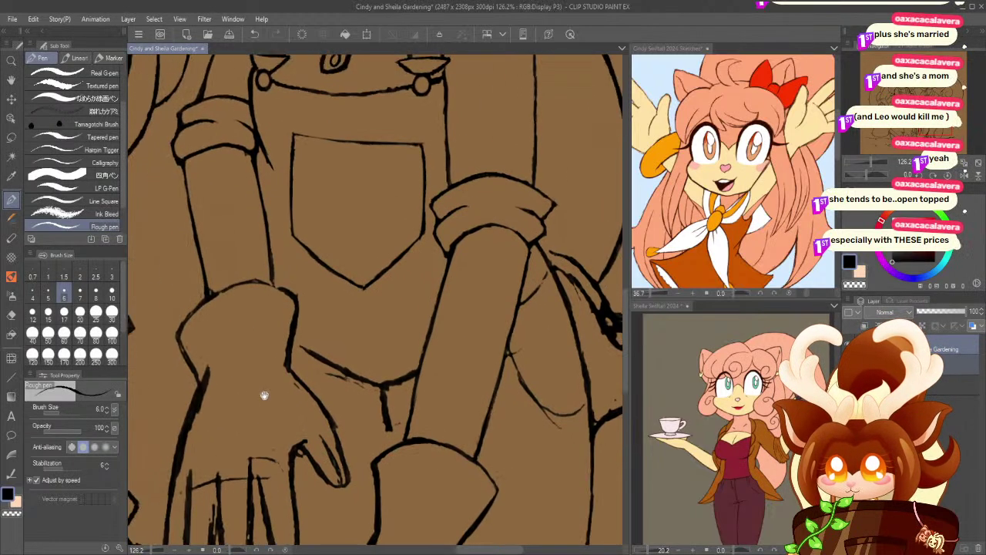
- Erase the doubled strokes on the overalls' lower curve beside the open glove with the Hard eraser at size 15, and save the illustration
click(11, 314)
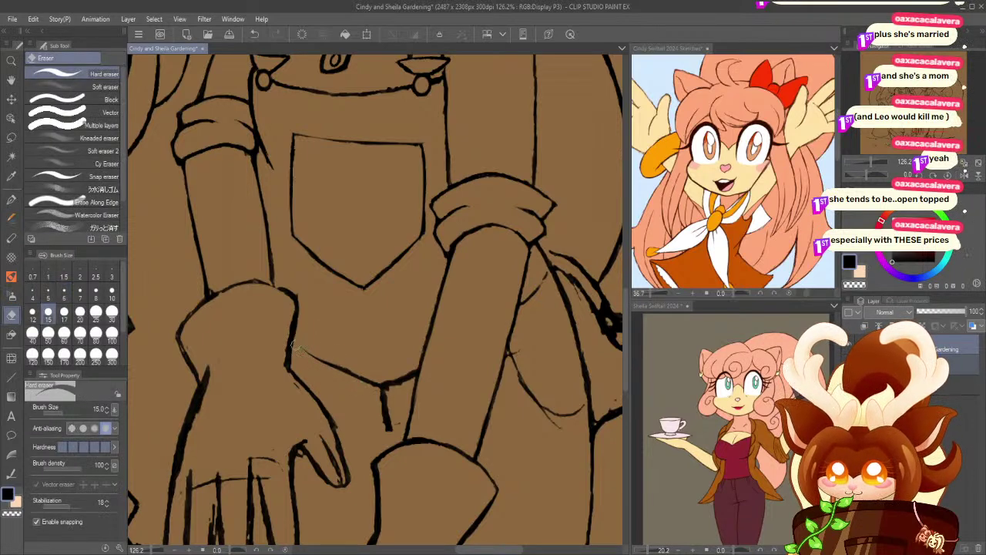
click(11, 61)
mouse_move(285, 269)
mouse_down()
mouse_move(238, 279)
mouse_move(202, 305)
mouse_move(263, 363)
mouse_up()
drag(259, 241, 267, 237)
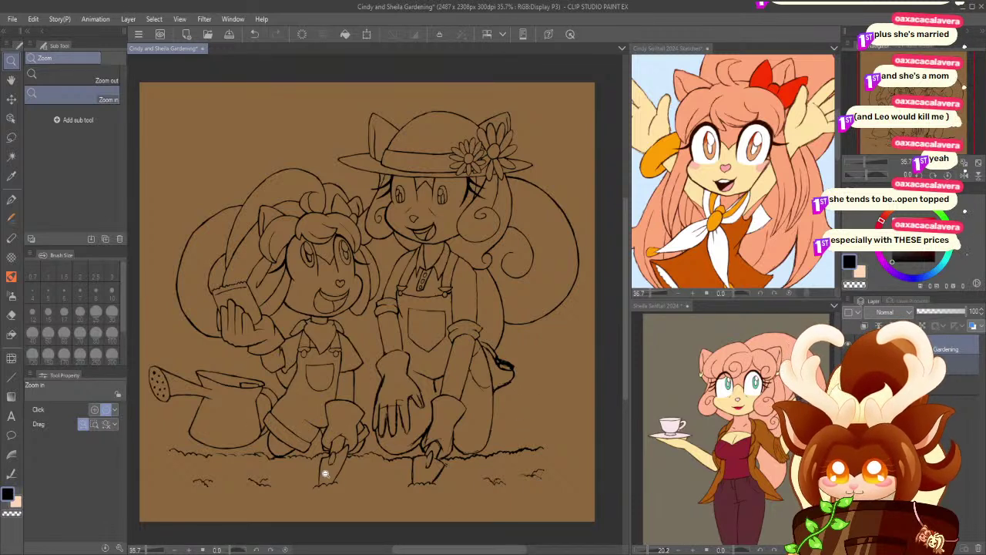
key(ctrl+s)
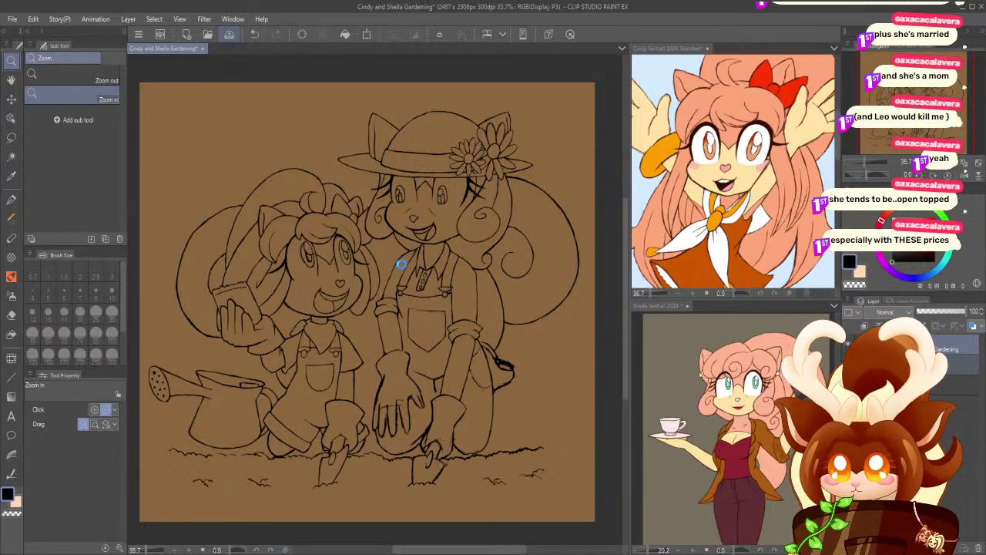
- Thin the short crease line below the overalls' lower curve and clean the curve's rough edge toward the forearm with the Hard eraser
click(471, 432)
click(473, 287)
key(e)
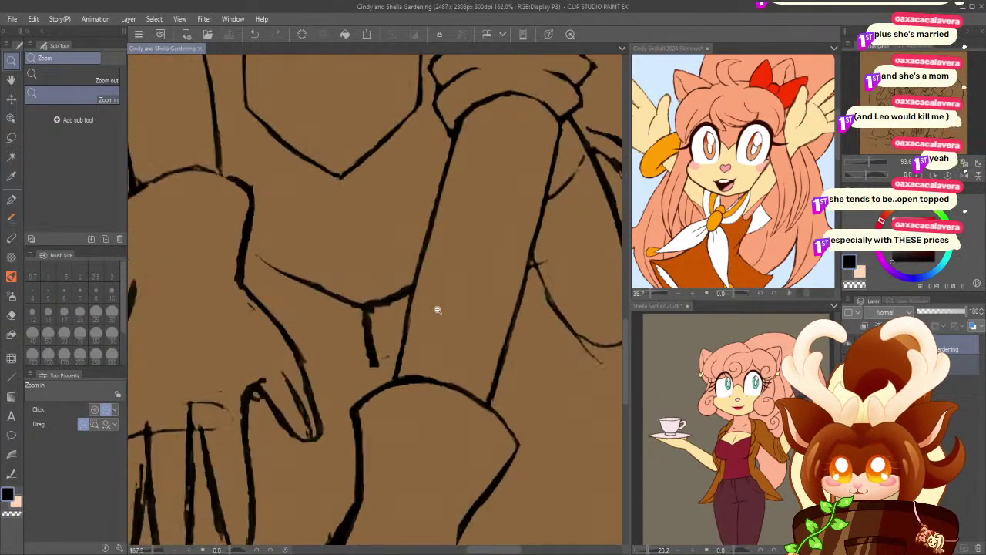
drag(371, 308, 386, 364)
drag(355, 313, 364, 359)
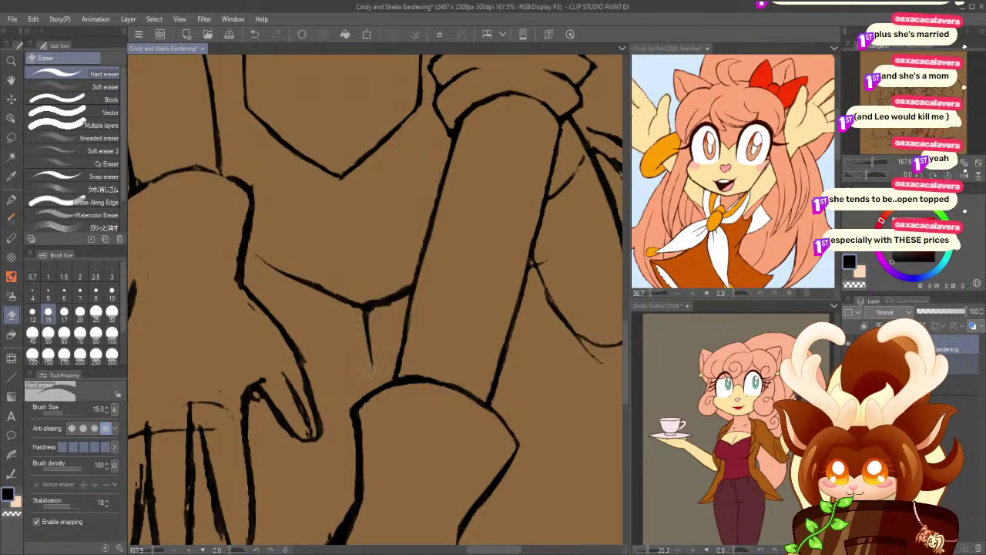
drag(369, 296, 410, 281)
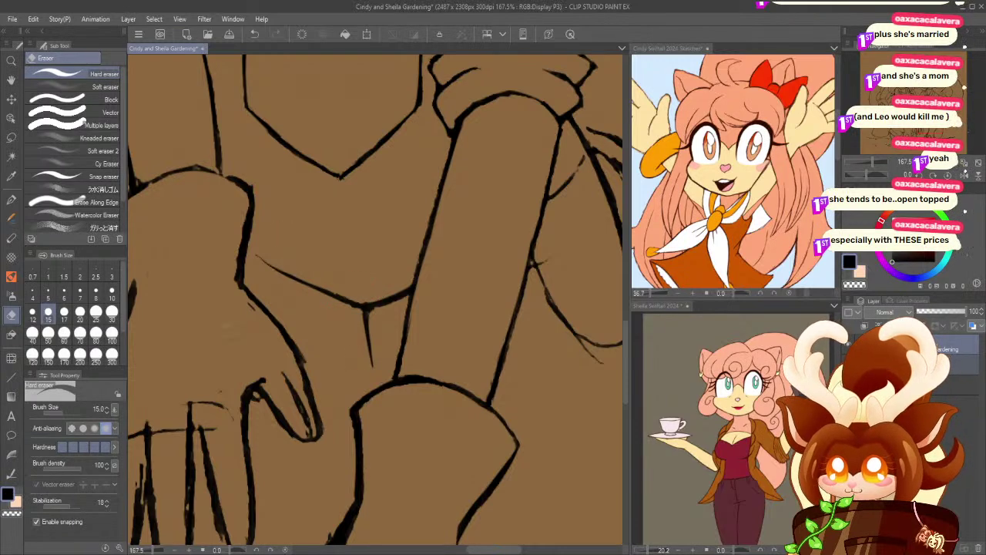
- Trim the overlapping line at the open glove's wrist and ink the glove's curved upper edge with the Rough pen at size 6
mouse_move(239, 289)
mouse_down()
mouse_move(252, 316)
mouse_move(238, 232)
mouse_move(325, 362)
mouse_up()
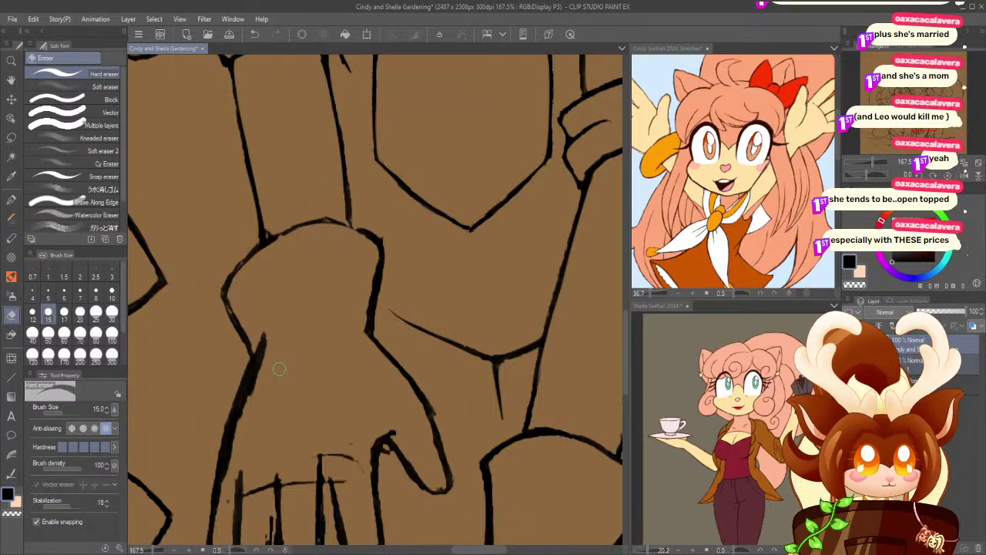
mouse_move(228, 325)
mouse_down()
mouse_move(246, 257)
mouse_move(285, 283)
mouse_move(280, 292)
mouse_up()
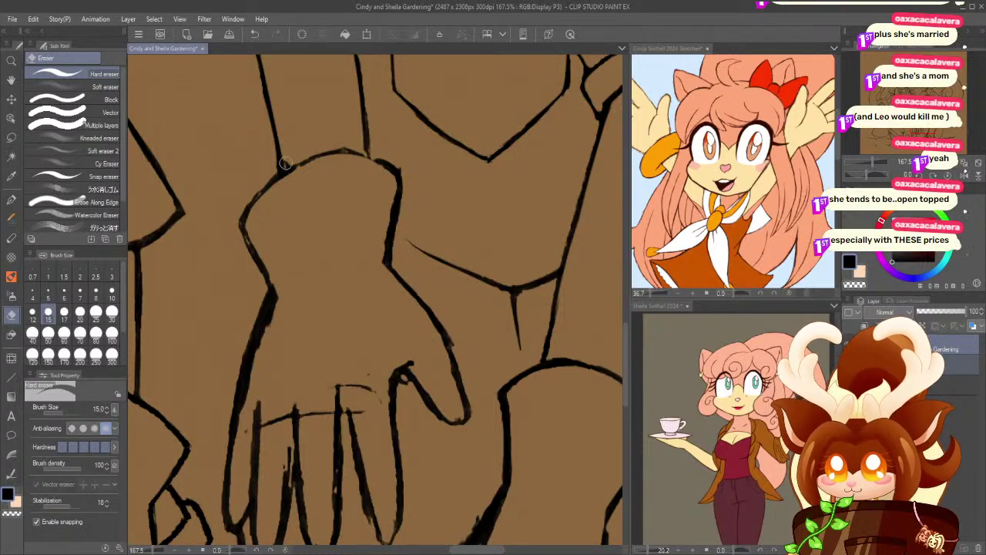
click(11, 198)
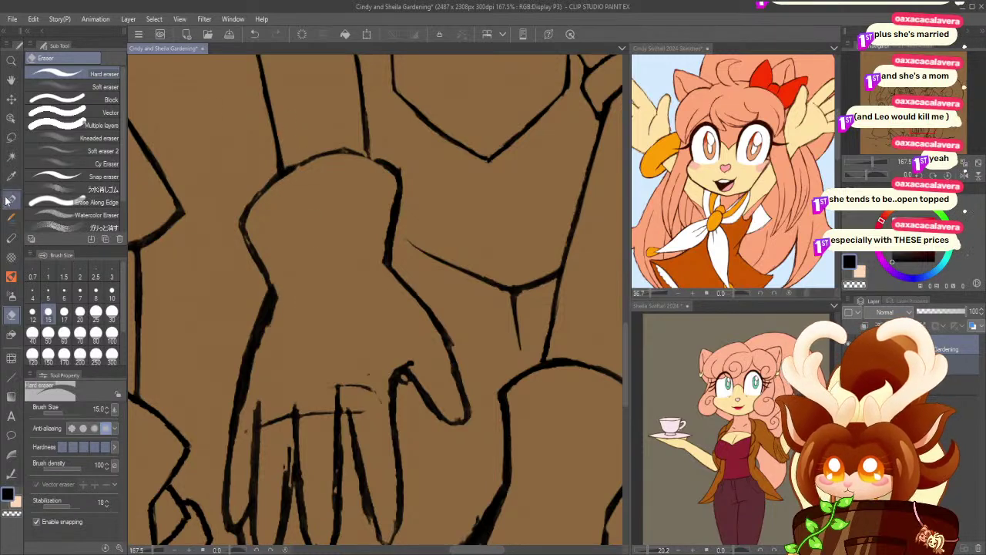
drag(336, 151, 389, 168)
mouse_move(333, 154)
mouse_down()
mouse_move(256, 197)
mouse_move(257, 257)
mouse_up()
- Thin the open glove's heavy outer edge and erase the rough guide lines across the finger bases with the Hard eraser at size 15
click(11, 315)
drag(278, 303, 249, 403)
drag(265, 320, 251, 385)
scroll(248, 389, down, 3)
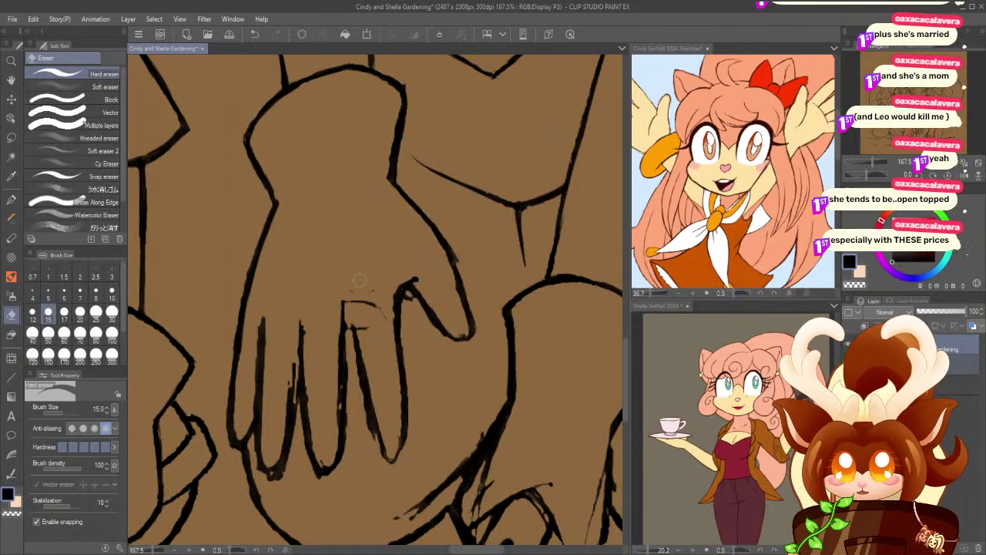
mouse_move(367, 329)
mouse_down()
mouse_move(354, 328)
mouse_move(376, 305)
mouse_move(375, 290)
mouse_move(414, 316)
mouse_up()
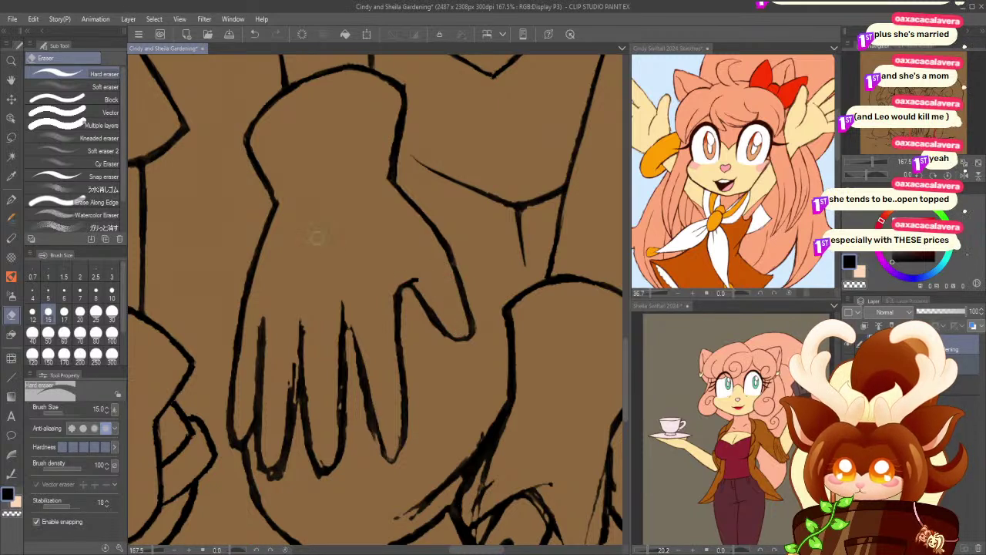
- Erase the stray marks and ragged edges along the open glove's middle fingers and fingertips
drag(292, 360, 279, 437)
mouse_move(291, 379)
mouse_down()
mouse_move(278, 456)
mouse_move(282, 401)
mouse_move(262, 466)
mouse_move(251, 456)
mouse_move(267, 480)
mouse_move(294, 464)
mouse_move(274, 486)
mouse_move(322, 482)
mouse_up()
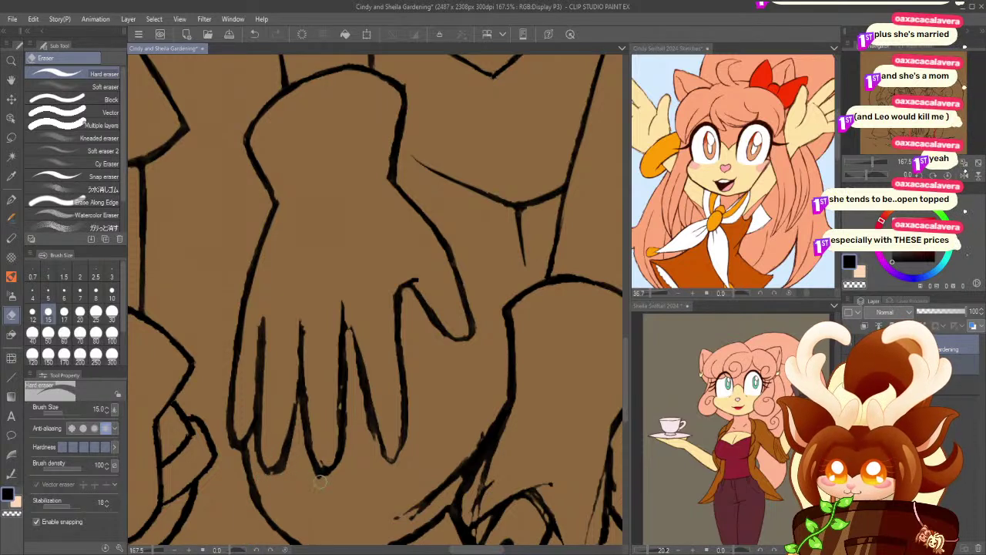
drag(361, 398, 367, 434)
mouse_move(353, 363)
mouse_down()
mouse_move(370, 447)
mouse_move(336, 396)
mouse_move(335, 350)
mouse_move(334, 441)
mouse_up()
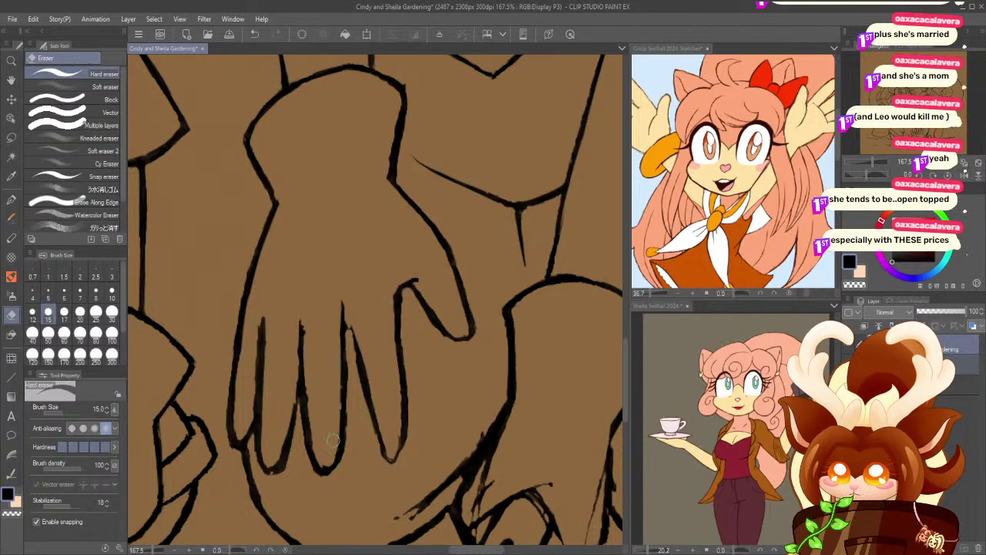
- Thin the lines separating the open glove's fingers into clean tapers with the Hard eraser
mouse_move(337, 327)
mouse_down()
mouse_move(333, 301)
mouse_move(310, 384)
mouse_up()
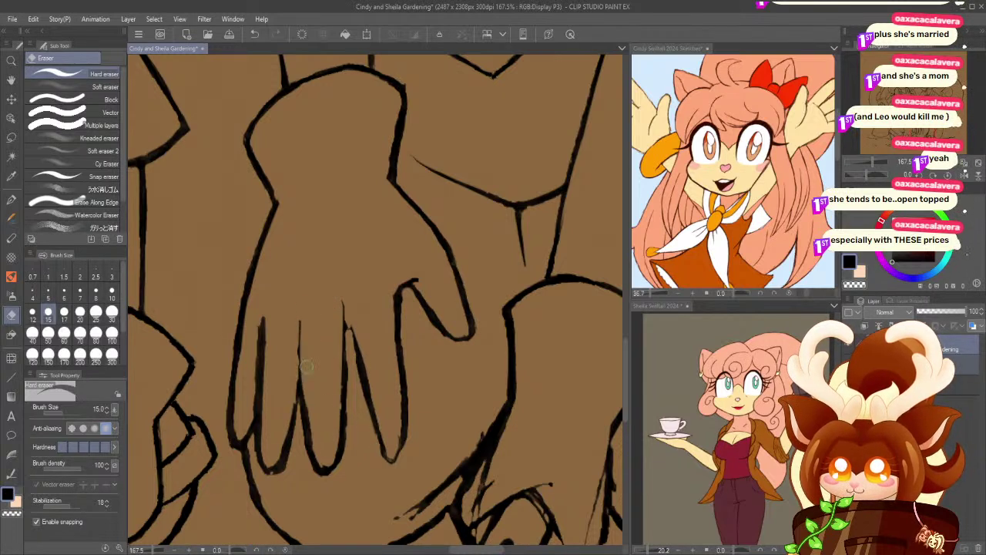
key(ctrl+z)
drag(306, 314, 307, 367)
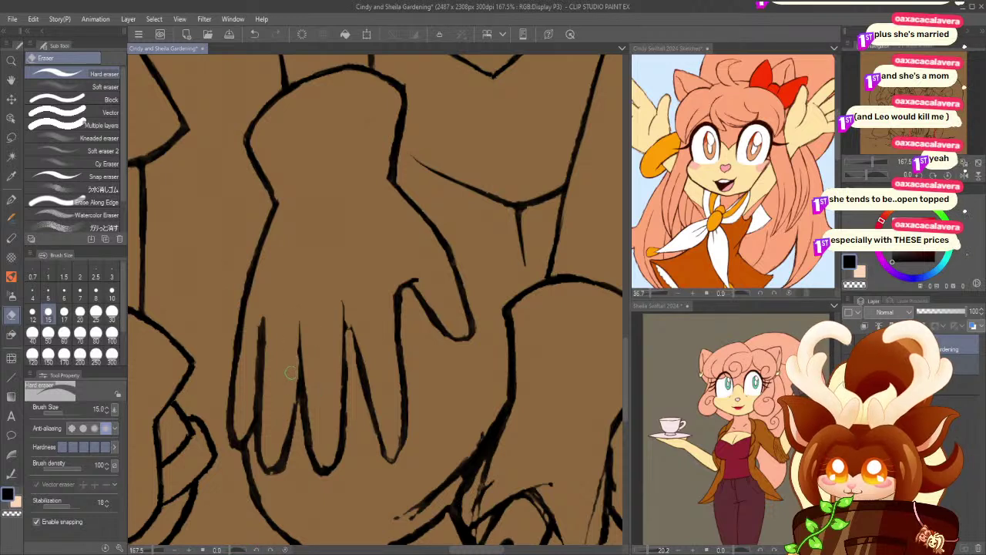
mouse_move(256, 321)
mouse_down()
mouse_move(242, 416)
mouse_move(254, 428)
mouse_up()
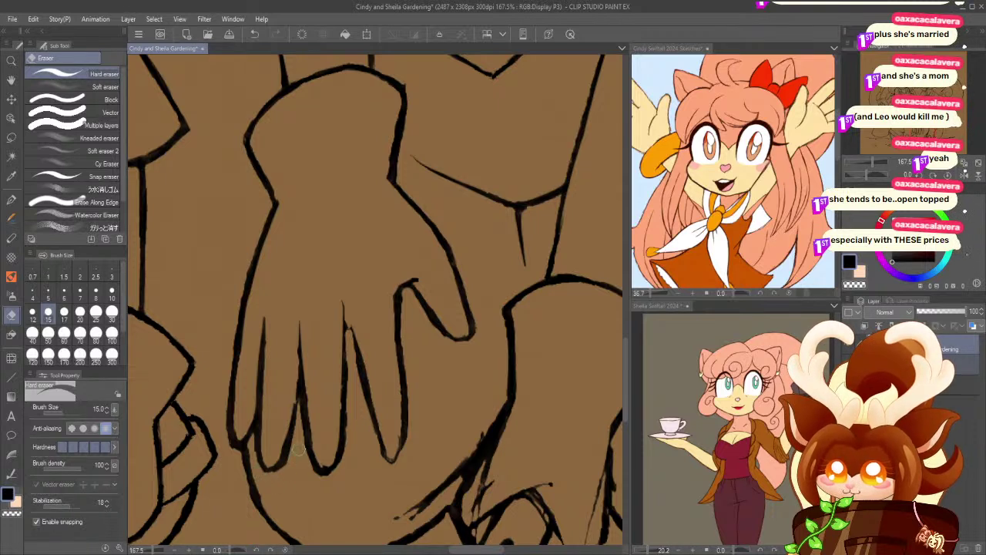
drag(316, 453, 309, 370)
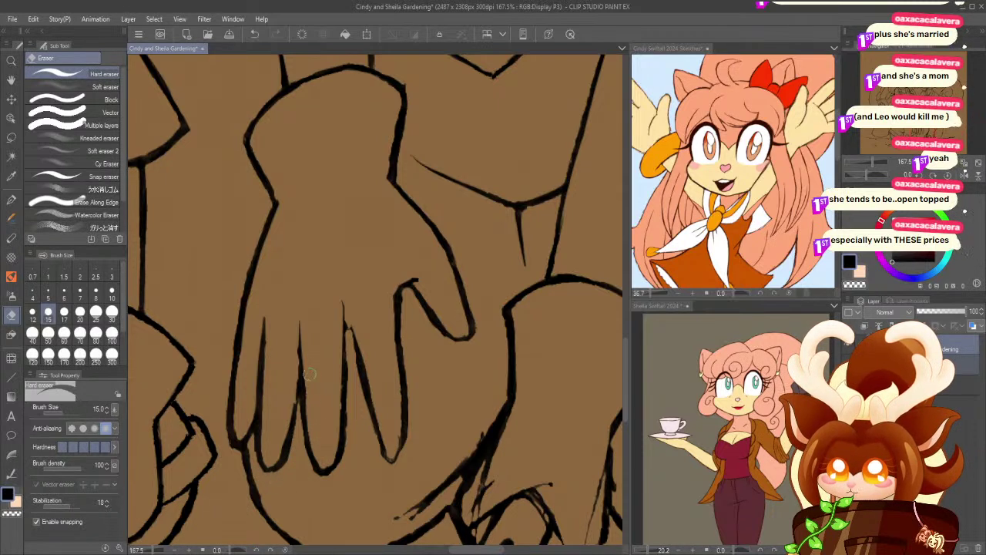
drag(314, 418, 305, 360)
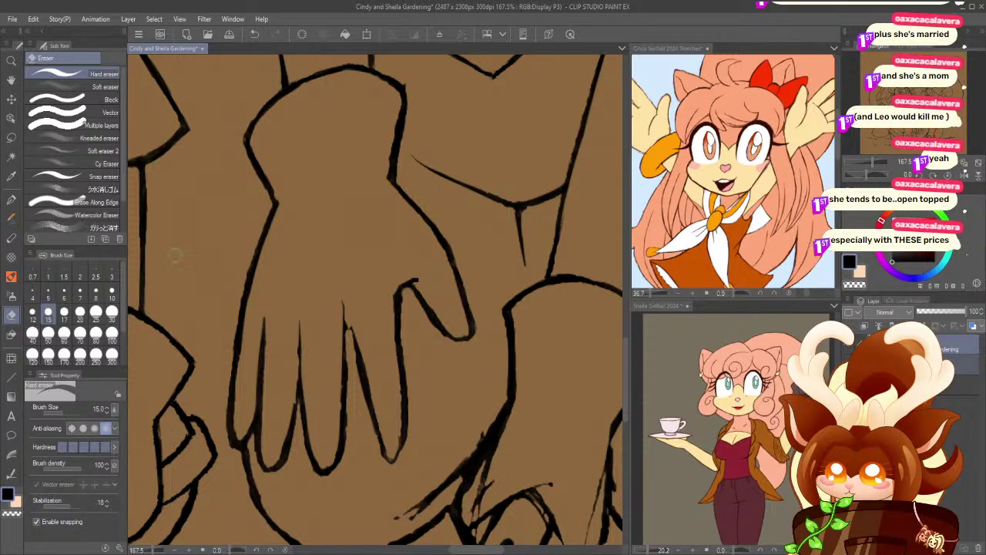
- Ink the lines between the open glove's fingers, joining them into sharp points at the finger bases with the Rough pen at size 6
key(p)
drag(299, 323, 305, 423)
drag(300, 376, 292, 421)
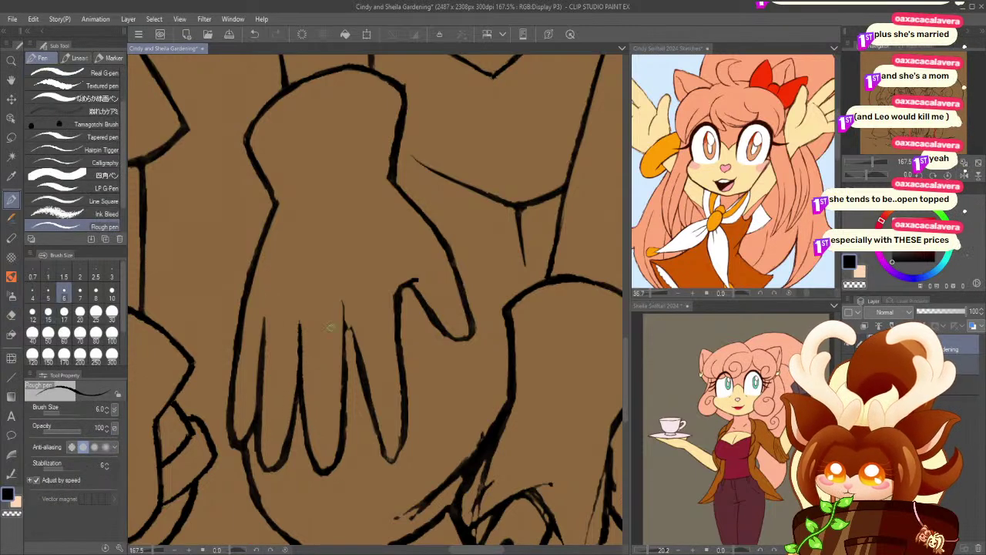
drag(344, 300, 345, 385)
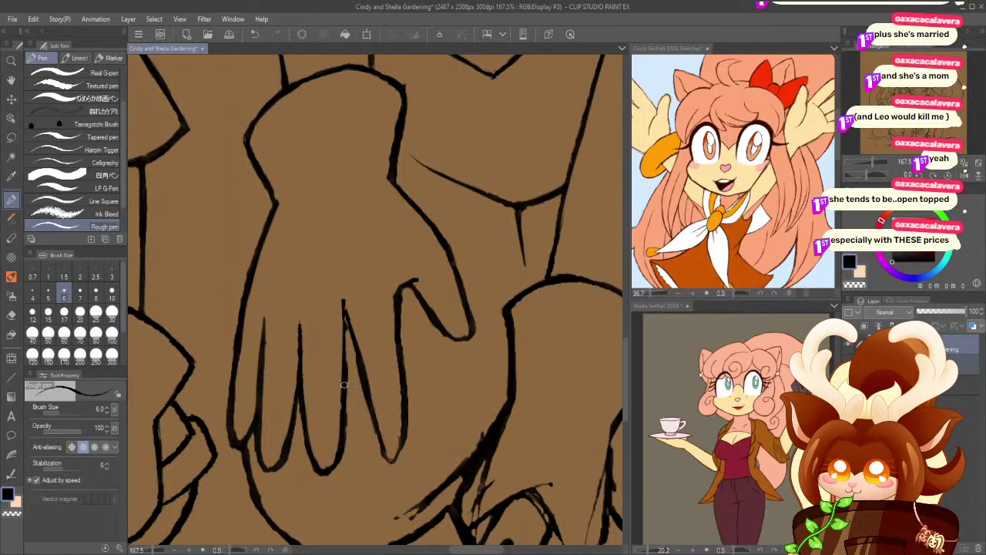
key(ctrl+z)
drag(344, 318, 346, 374)
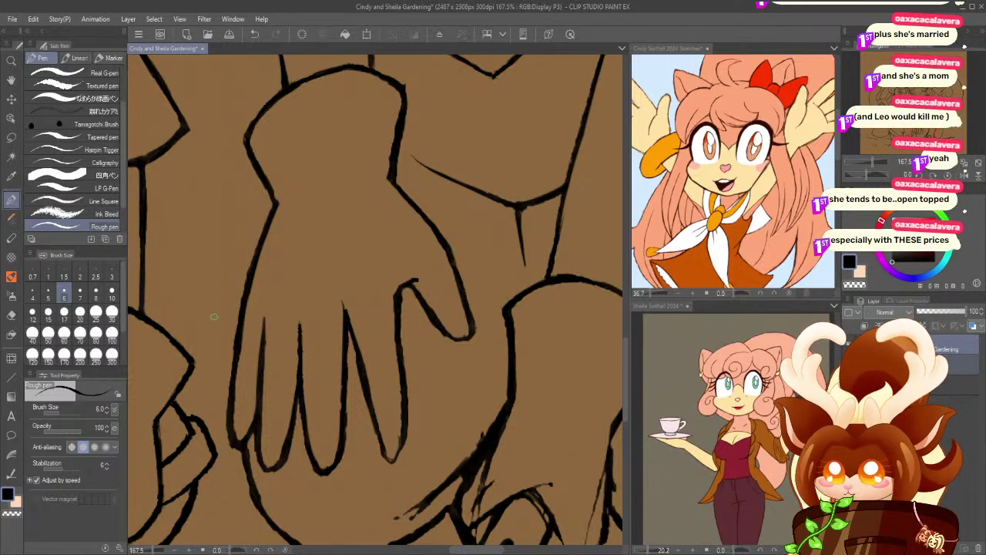
drag(346, 319, 342, 301)
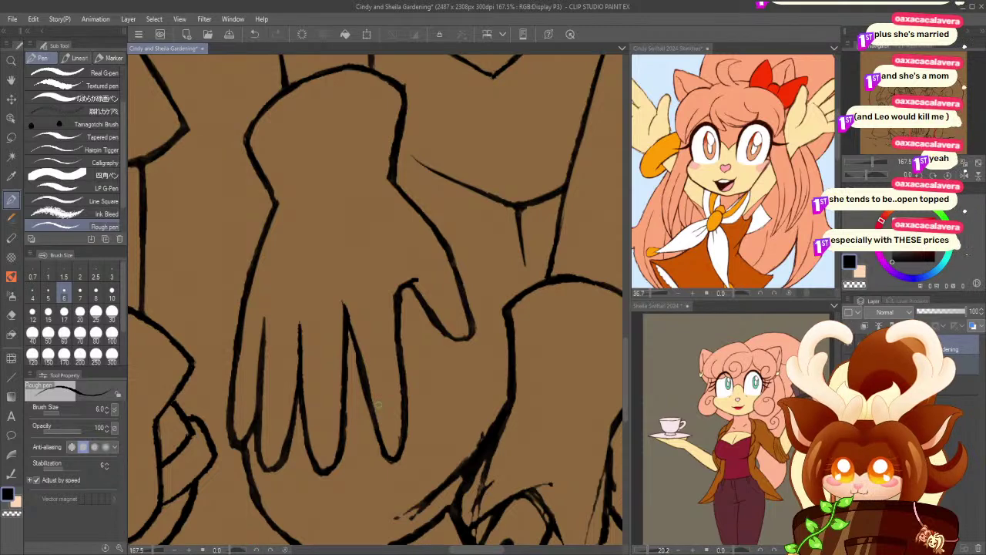
- Erase the rough, doubled strokes along the knee curve between the two gloves, and save the illustration
key(e)
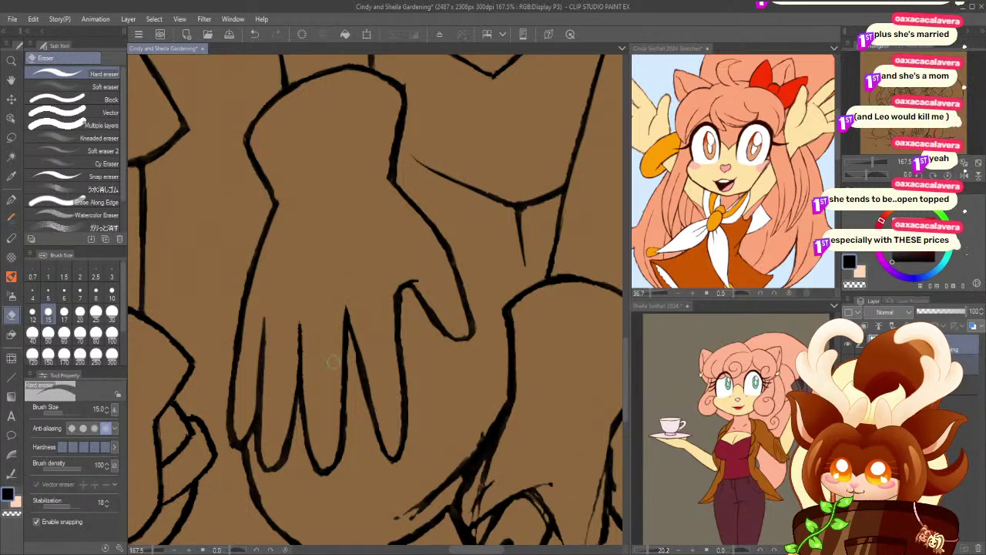
drag(203, 335, 213, 289)
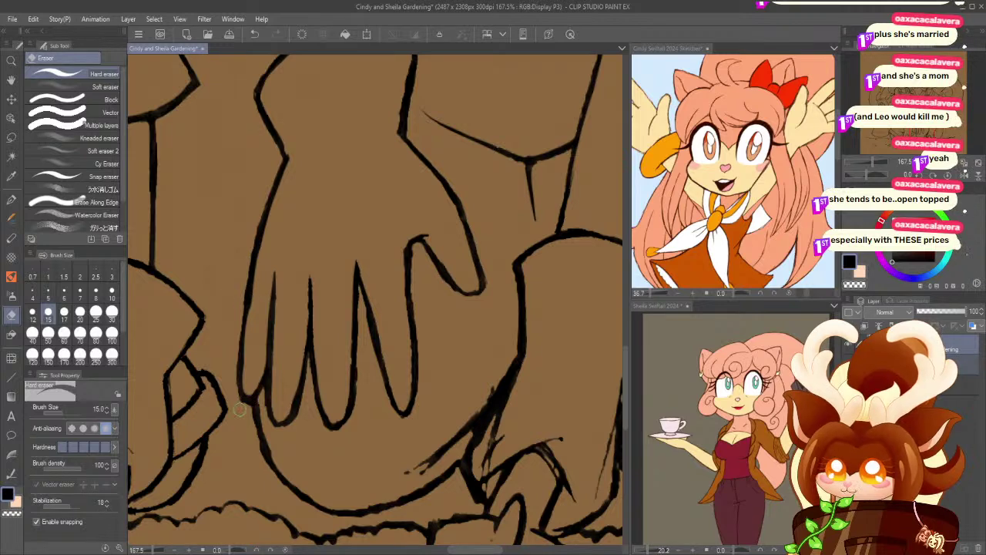
drag(358, 440, 257, 440)
drag(401, 371, 362, 420)
drag(404, 364, 334, 443)
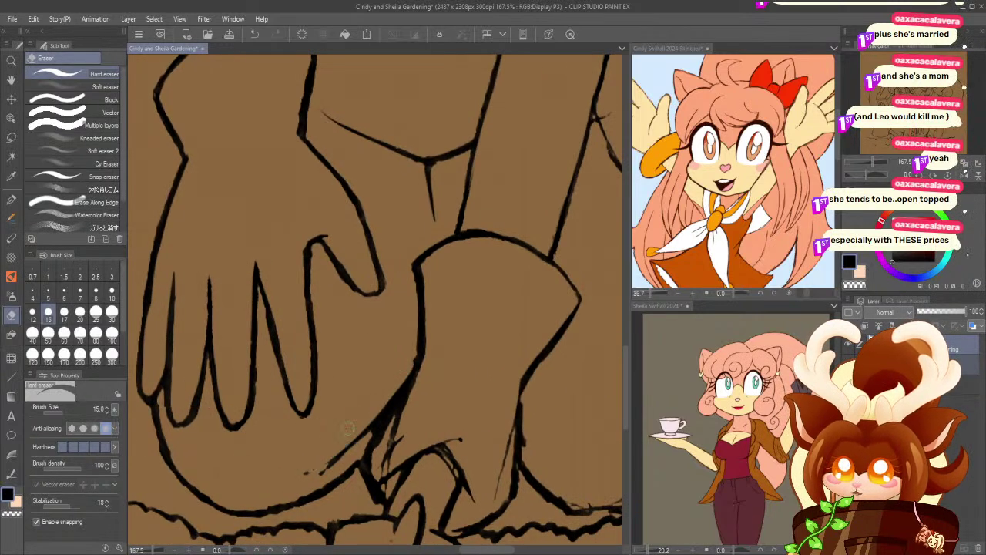
key(p)
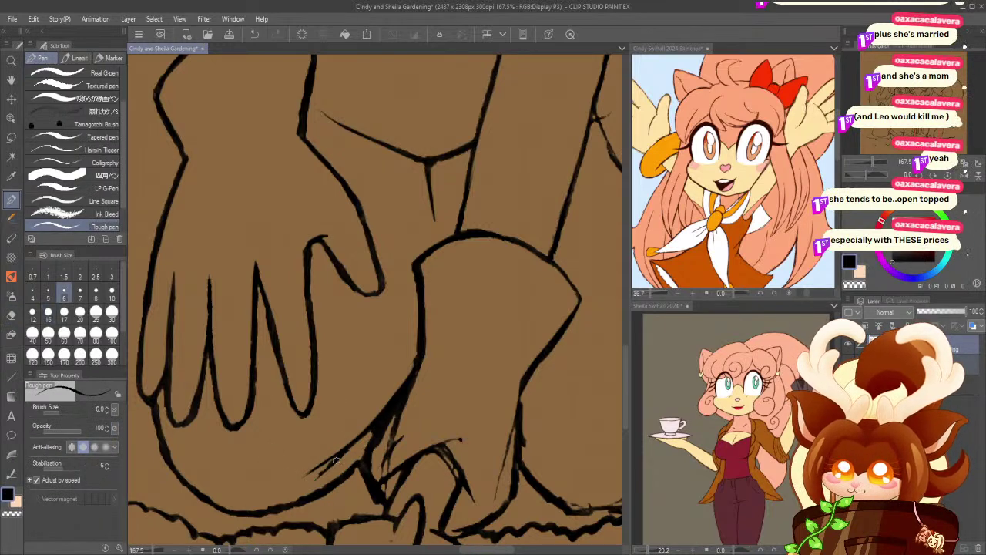
click(10, 60)
drag(329, 216, 294, 345)
click(228, 36)
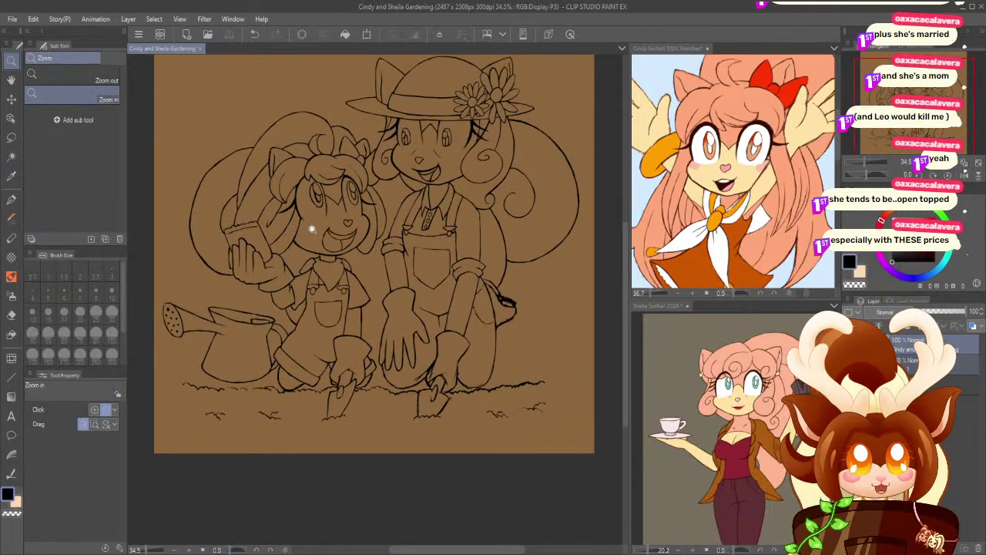
- Erase the overshooting ends of the curved lines beside the forearm below the rolled cuff and ink the short upper curve with the Rough pen
drag(501, 395, 541, 388)
drag(375, 319, 356, 362)
drag(447, 178, 484, 177)
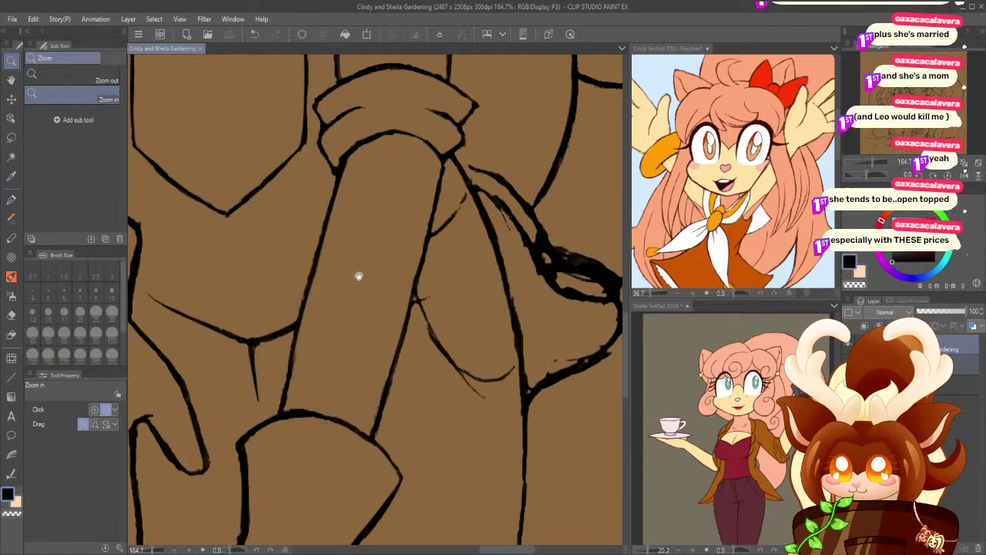
drag(350, 267, 266, 283)
click(12, 314)
drag(337, 311, 340, 310)
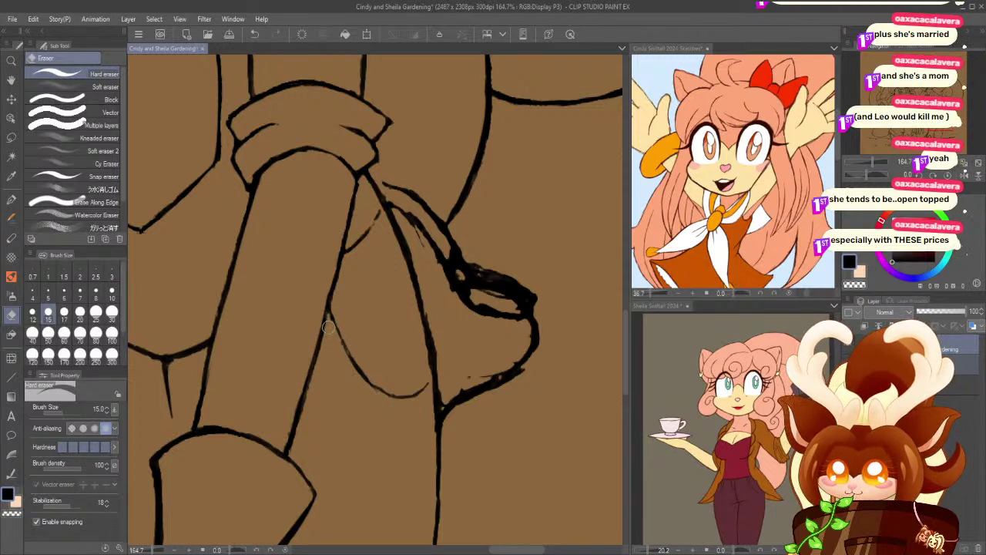
key(p)
drag(386, 203, 348, 248)
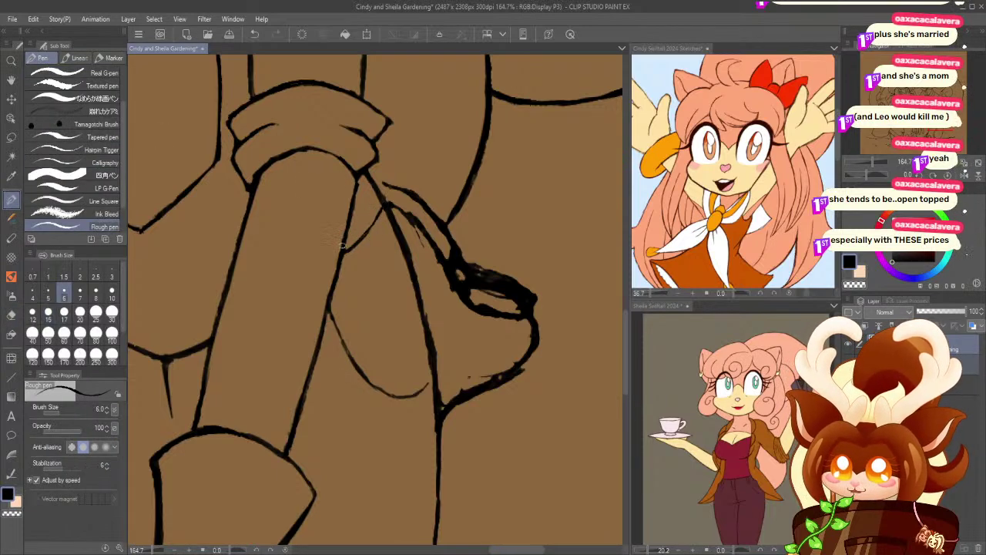
- Join the upper line of the shoe behind the hip to the leg outline with the Rough pen and erase the shoe's rough upper edges
drag(219, 400, 389, 240)
drag(328, 278, 144, 460)
drag(320, 238, 236, 302)
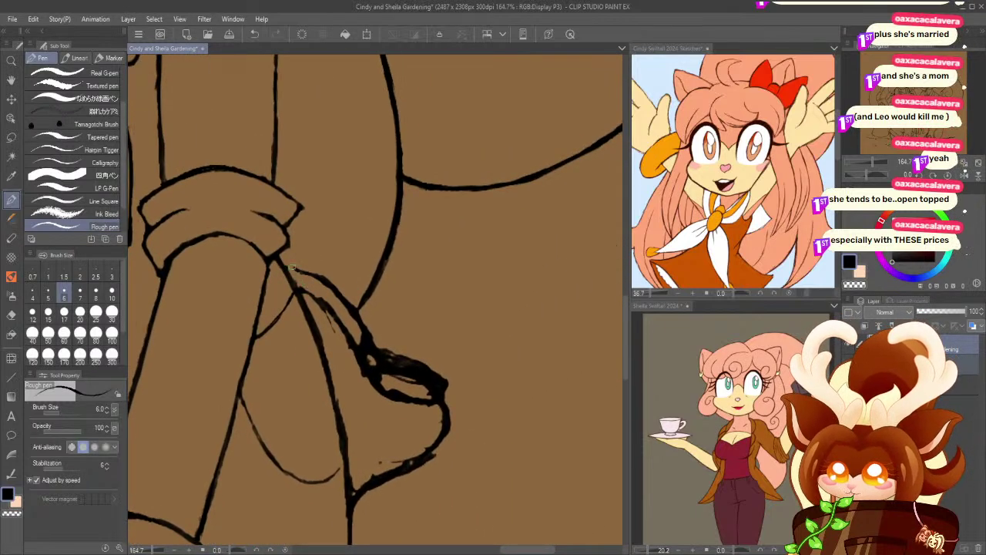
key(ctrl+z)
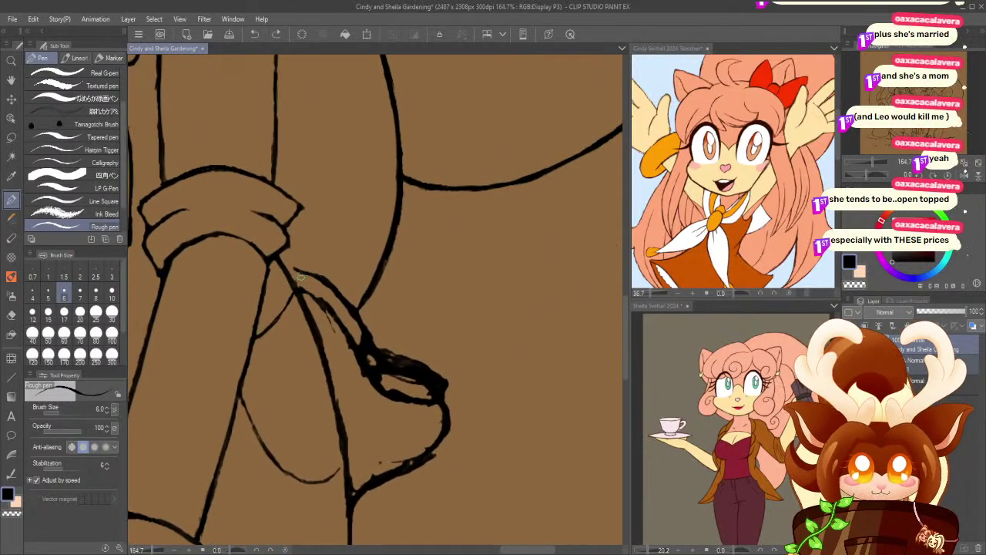
drag(282, 268, 331, 285)
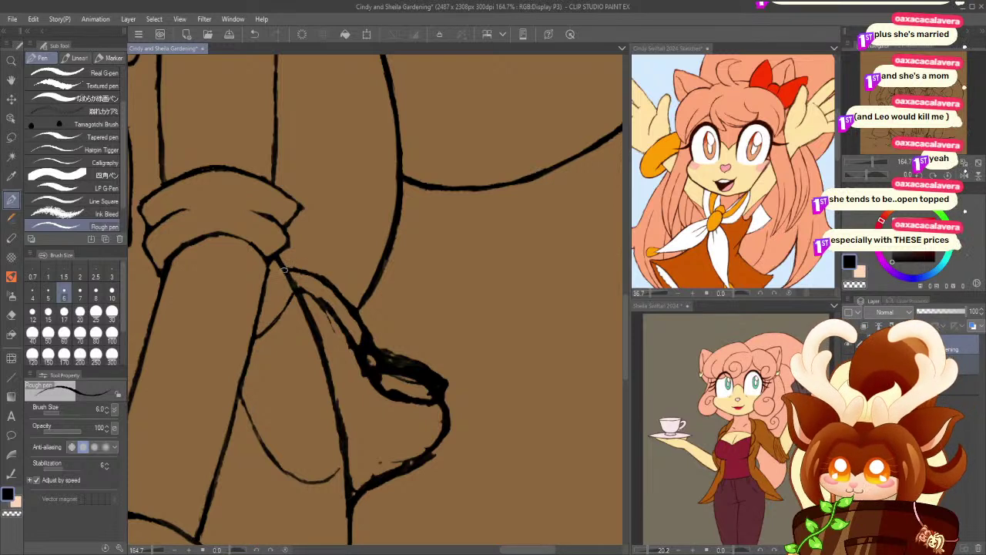
key(e)
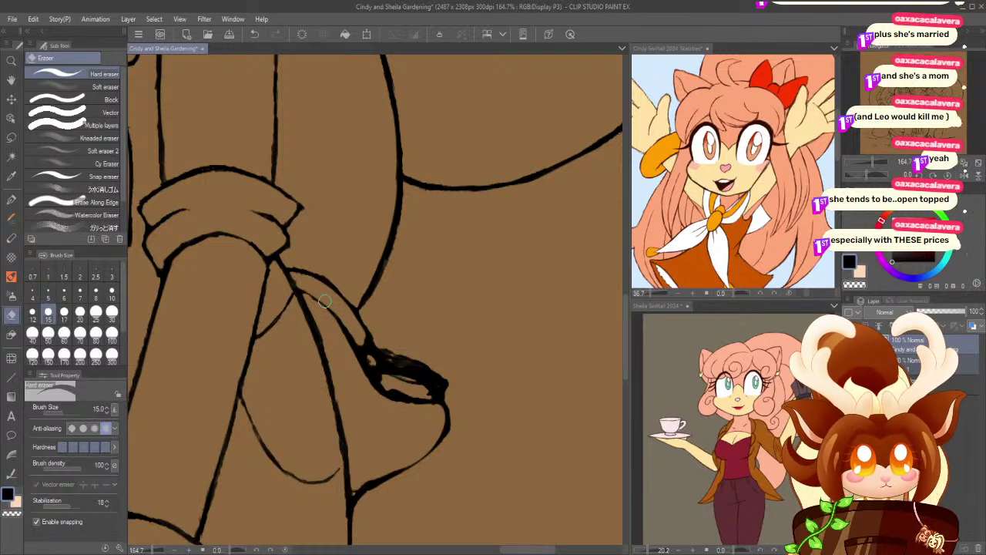
mouse_move(391, 349)
mouse_down()
mouse_move(433, 368)
mouse_move(385, 348)
mouse_move(461, 389)
mouse_up()
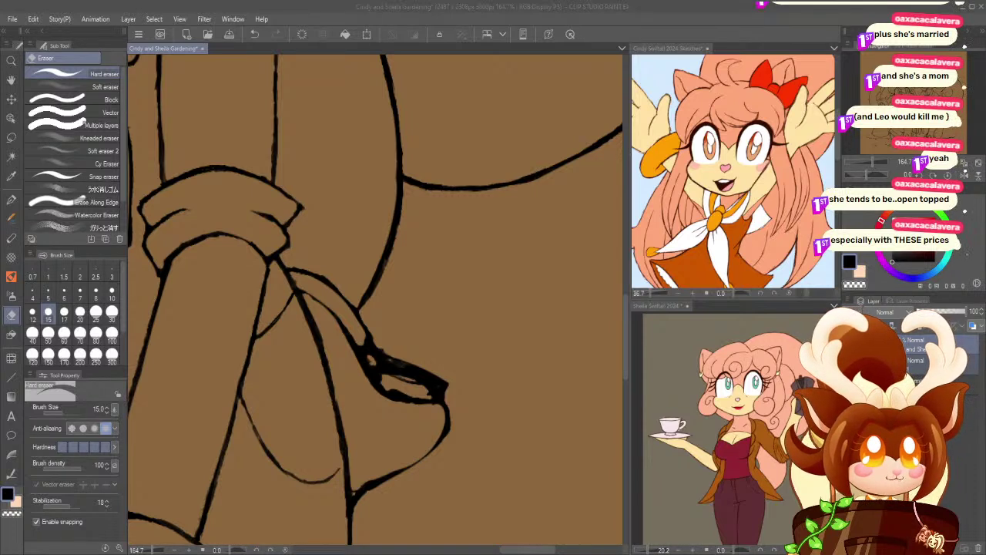
- Erase the thick, doubled ink along the shoe's upper edges and join its short connecting lines with the Rough pen at size 6
mouse_move(386, 373)
mouse_down()
mouse_move(433, 390)
mouse_move(389, 384)
mouse_move(380, 351)
mouse_up()
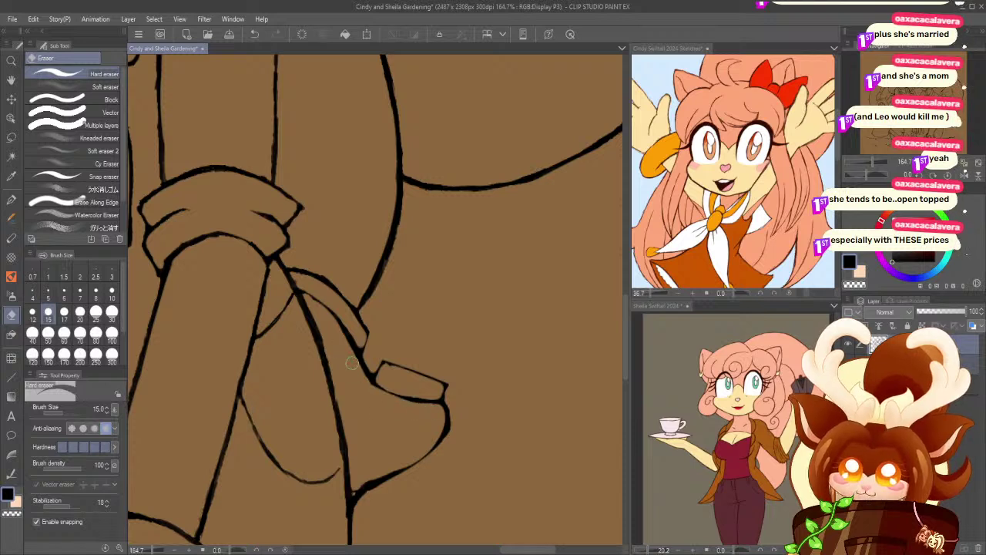
key(p)
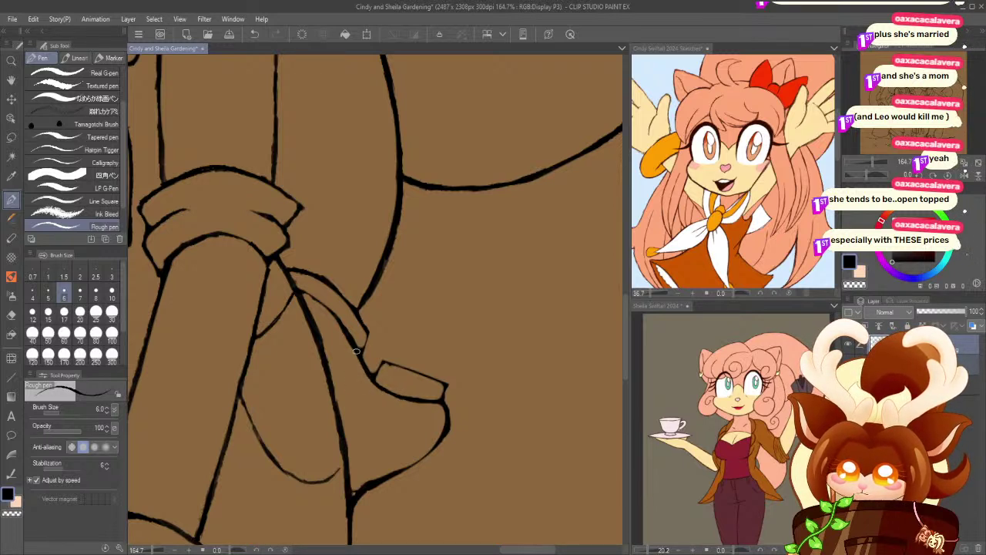
drag(310, 296, 356, 340)
key(ctrl+z)
mouse_move(296, 291)
mouse_down()
mouse_move(350, 334)
mouse_move(301, 290)
mouse_move(335, 310)
mouse_move(363, 346)
mouse_move(366, 330)
mouse_move(361, 357)
mouse_move(366, 347)
mouse_move(377, 364)
mouse_move(366, 340)
mouse_move(382, 363)
mouse_move(375, 379)
mouse_move(382, 360)
mouse_move(376, 385)
mouse_move(384, 360)
mouse_move(431, 378)
mouse_move(370, 353)
mouse_up()
key(ctrl+z)
key(ctrl+z)
key(ctrl+z)
key(ctrl+z)
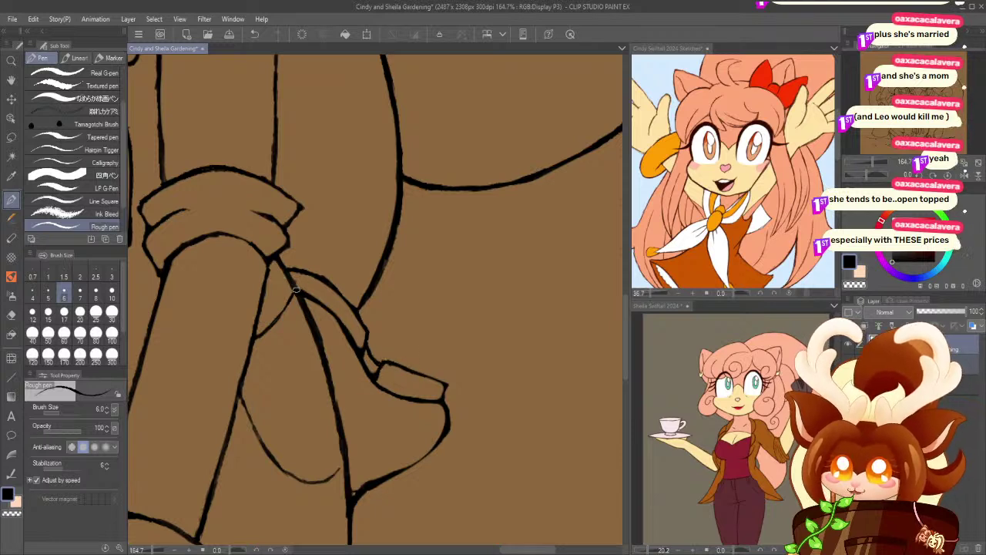
- Thin the rough line where the rolled cuff's lower corner meets the leg outline with the Hard eraser at size 15
key(e)
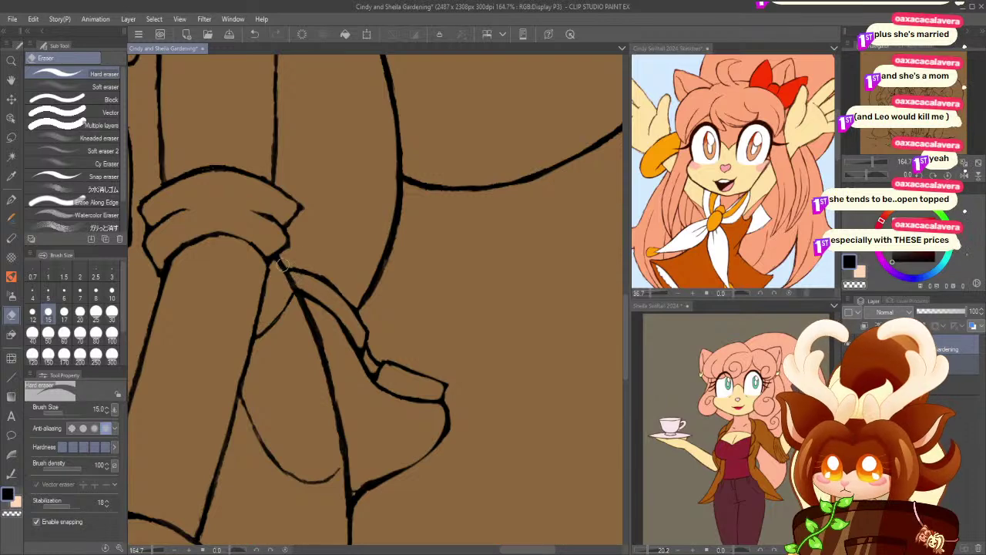
drag(209, 357, 270, 357)
key(p)
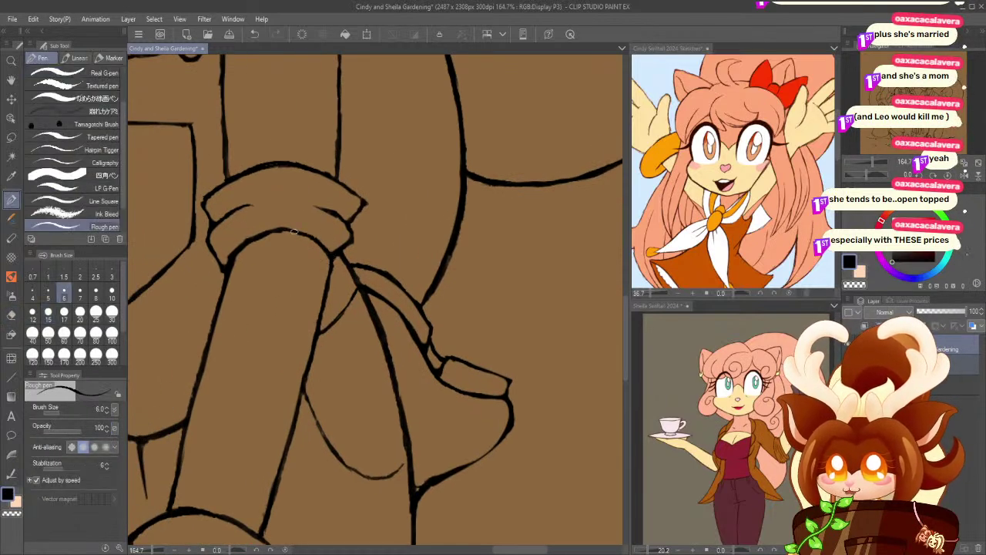
click(11, 314)
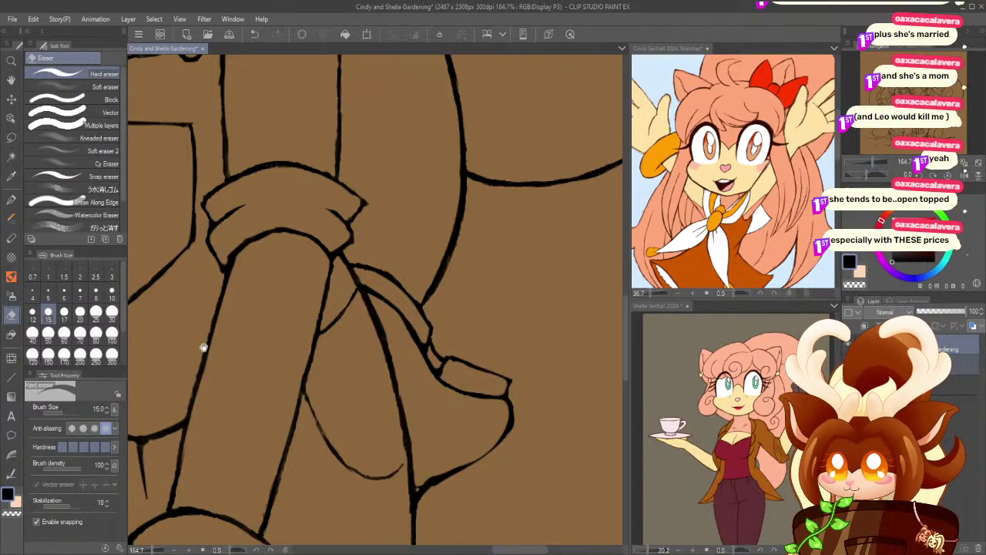
drag(203, 346, 293, 259)
key(p)
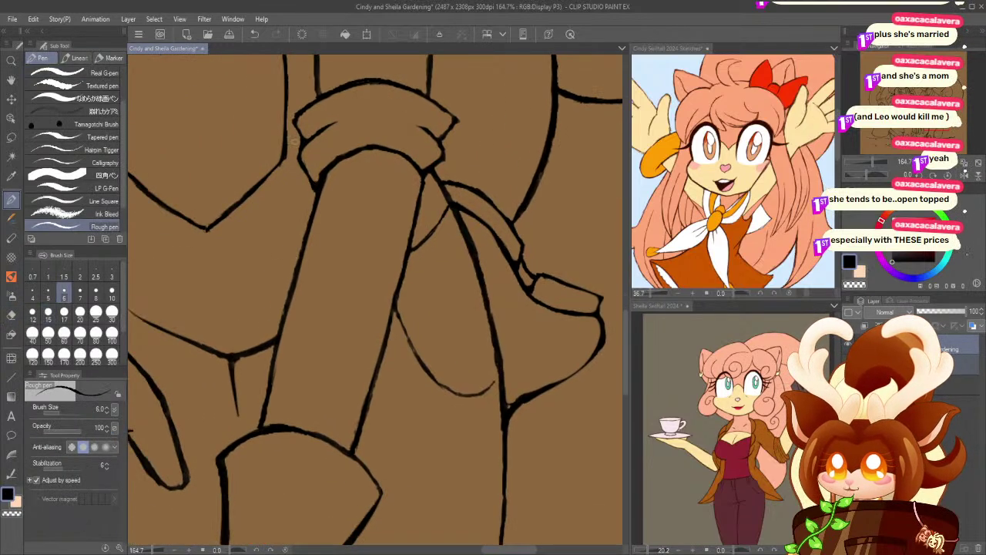
key(ctrl+z)
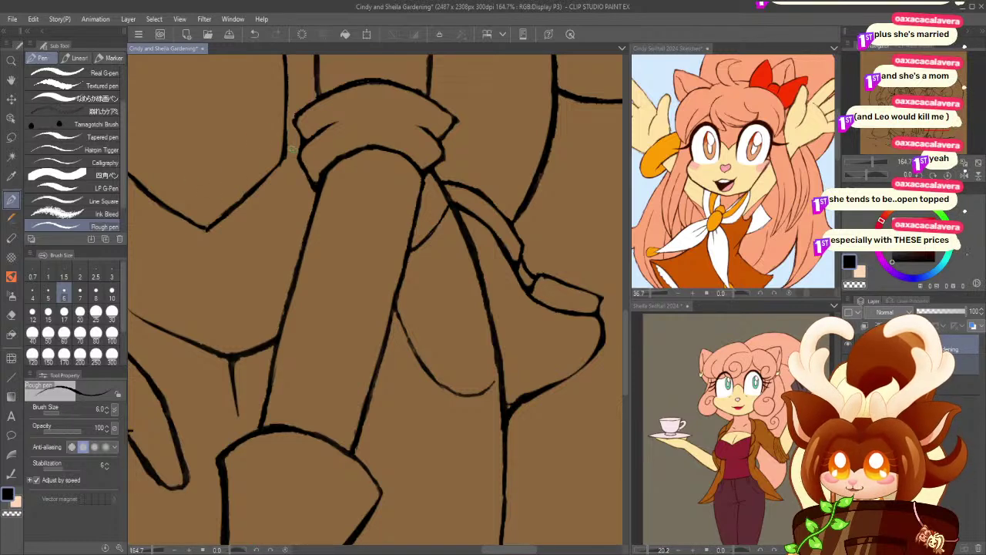
- Erase the rolled cuff's lower corner beside the hip and redraw it as a cleaner line with the Rough pen at size 6
drag(227, 324, 317, 289)
drag(229, 429, 197, 483)
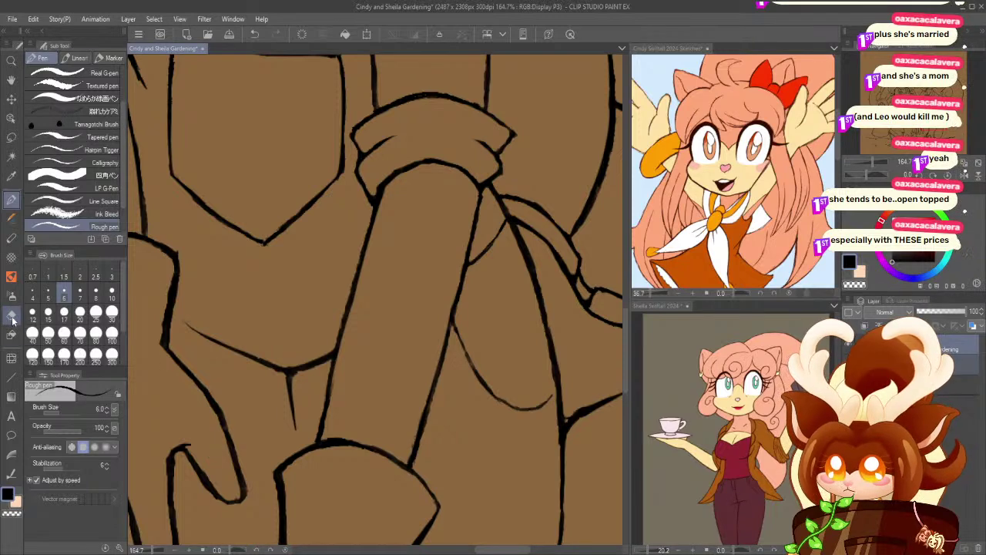
click(12, 315)
mouse_move(489, 176)
mouse_down()
mouse_move(488, 188)
mouse_move(488, 178)
mouse_up()
click(12, 198)
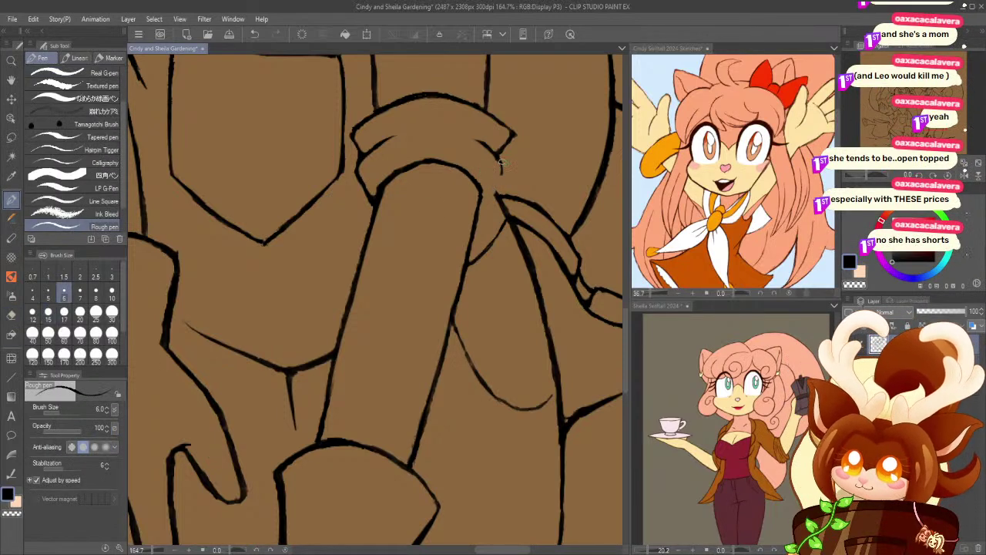
drag(499, 165, 485, 188)
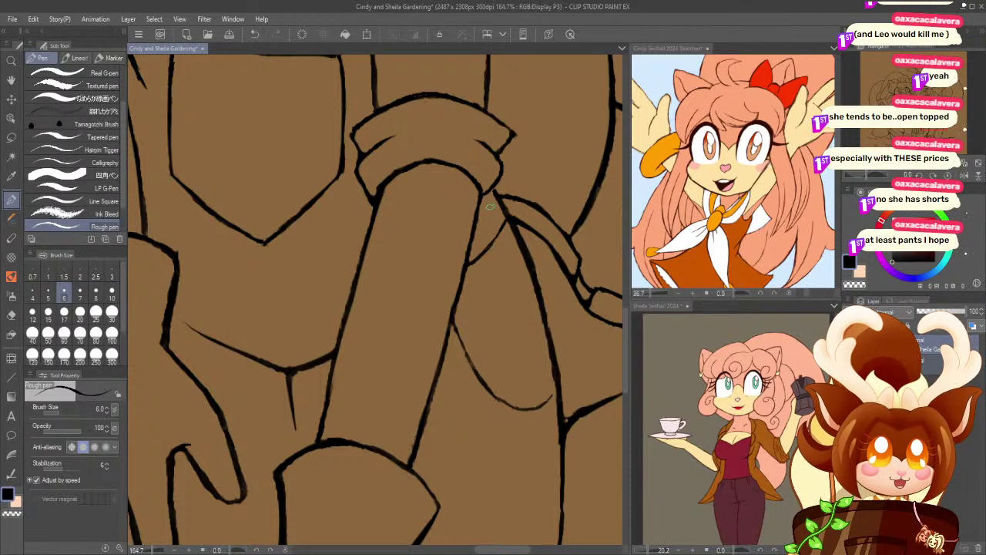
- Clean up the bottom curve of the knee beside the trowel-holding glove with the Hard eraser and re-ink it with the Rough pen
click(11, 61)
drag(302, 290, 253, 293)
mouse_move(202, 324)
mouse_down()
mouse_move(304, 358)
mouse_move(319, 374)
mouse_up()
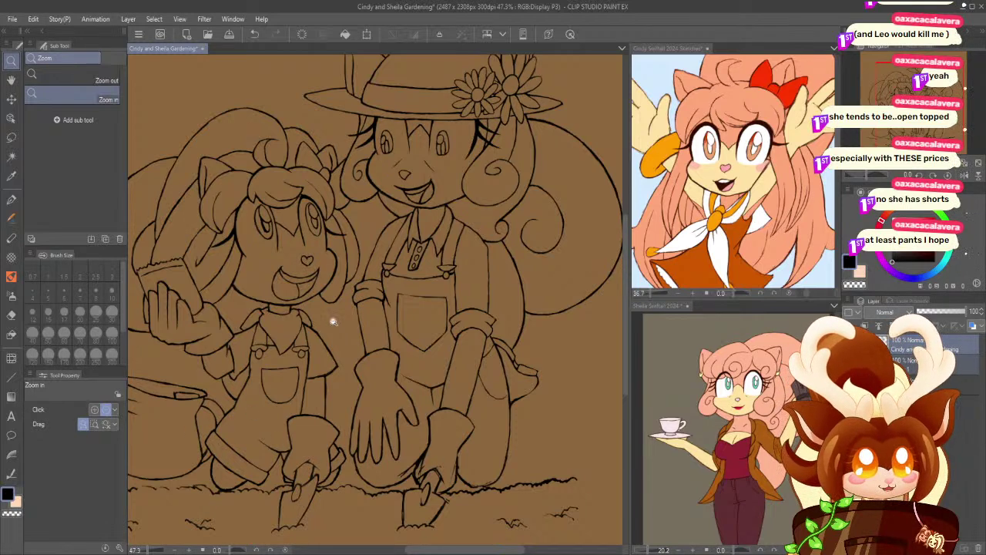
click(420, 494)
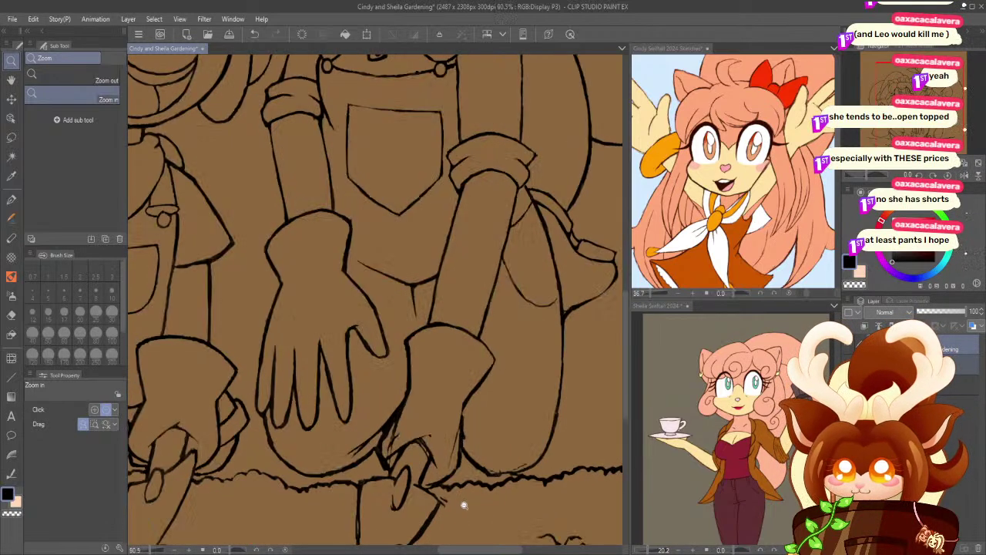
click(9, 200)
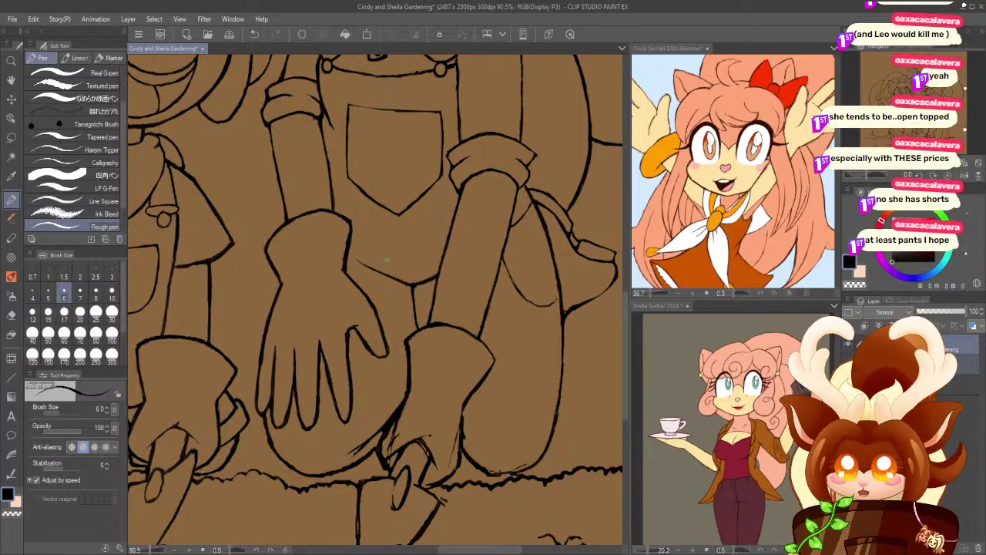
key(e)
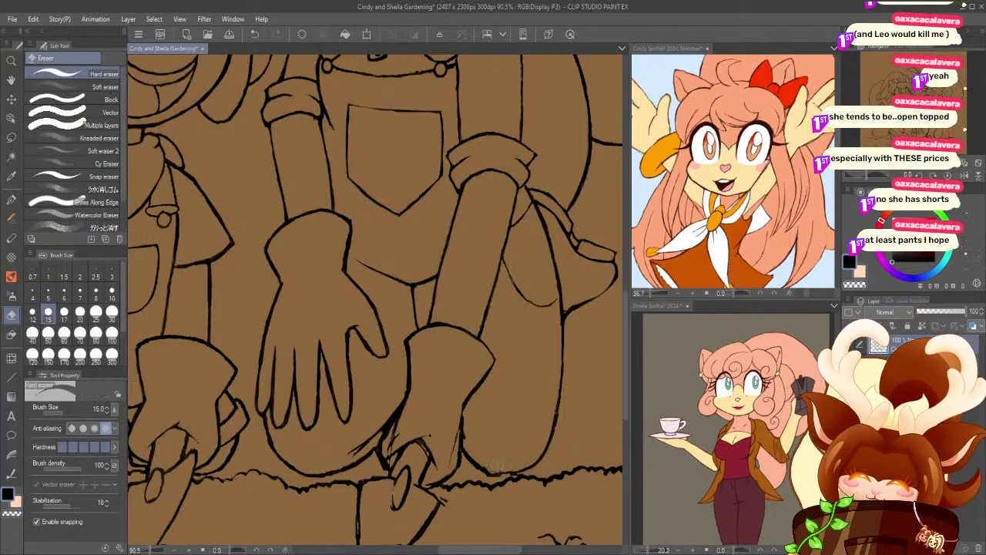
drag(466, 414, 464, 424)
key(p)
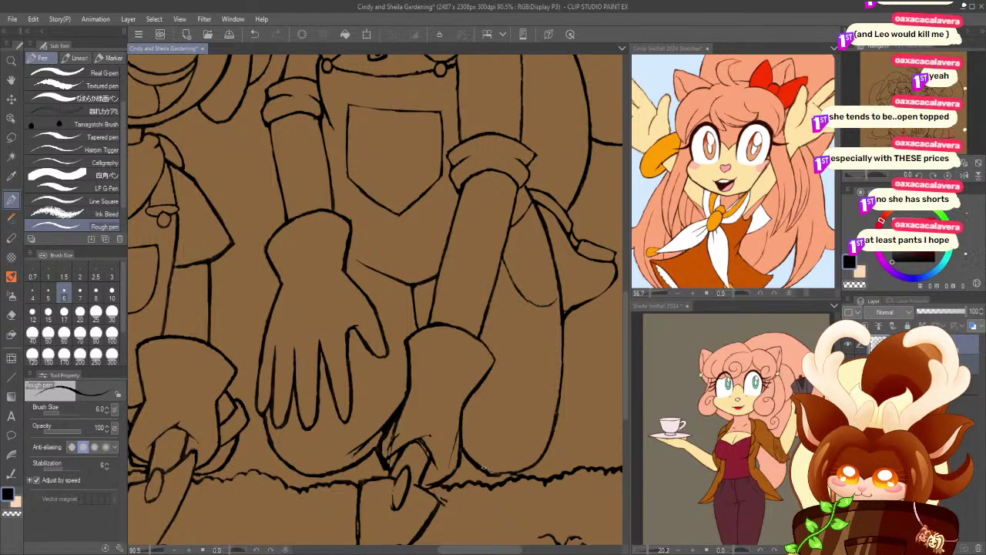
drag(493, 471, 529, 468)
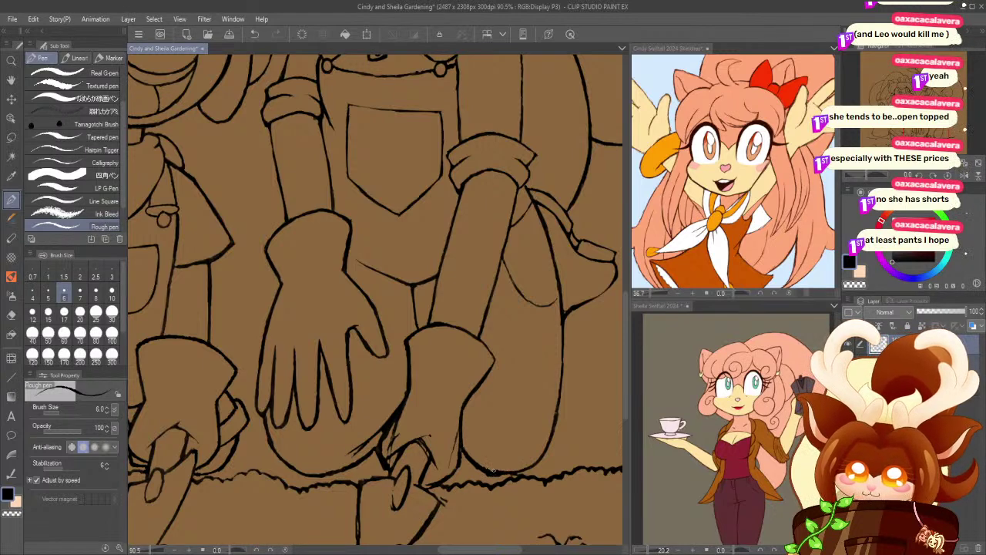
key(e)
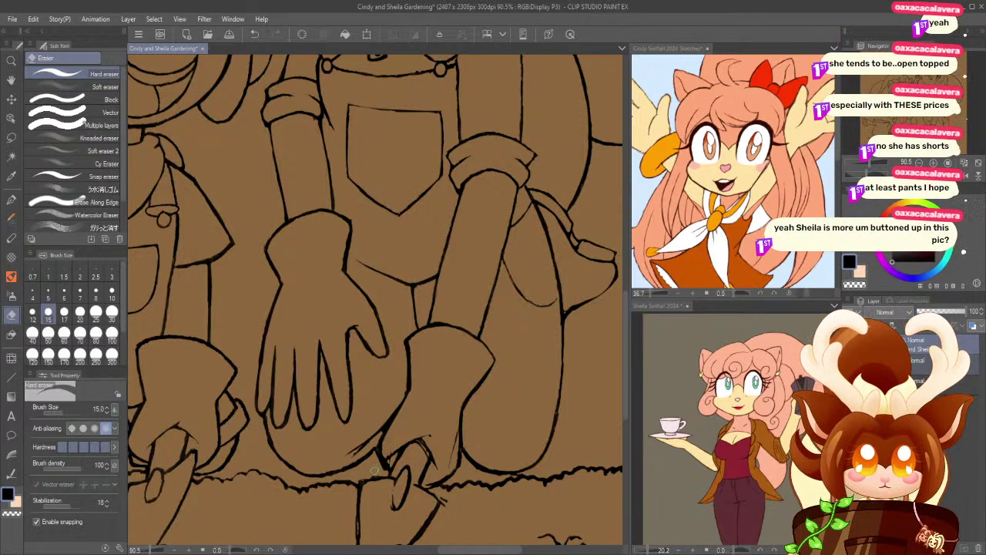
drag(185, 266, 205, 253)
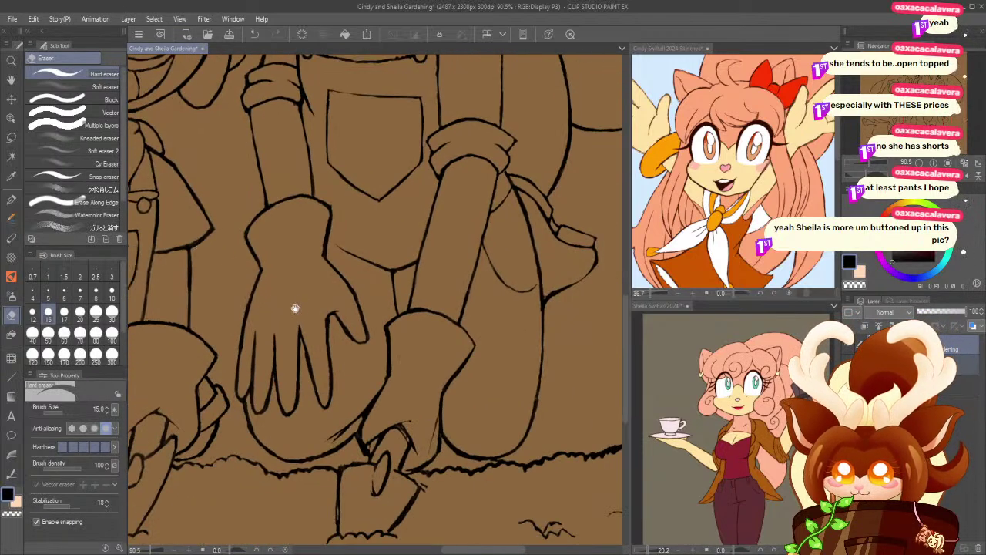
drag(280, 301, 326, 447)
drag(255, 286, 271, 349)
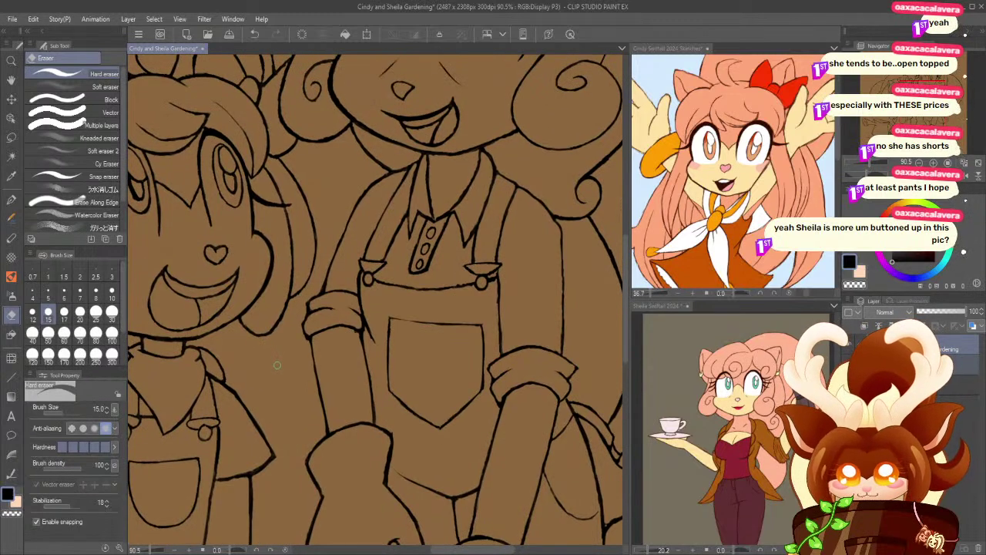
drag(282, 425, 245, 341)
mouse_move(281, 427)
mouse_down()
mouse_move(231, 354)
mouse_move(270, 452)
mouse_up()
key(p)
drag(367, 254, 396, 274)
key(ctrl+z)
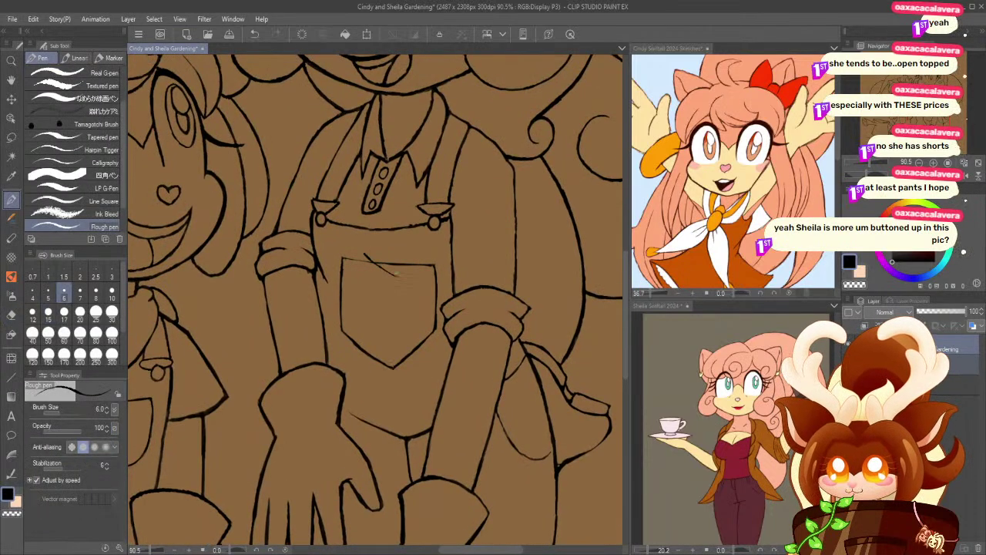
- Erase the rough strokes where the trowel-holding glove meets the knee and touch up the glove's finger outline with the Rough pen
key(e)
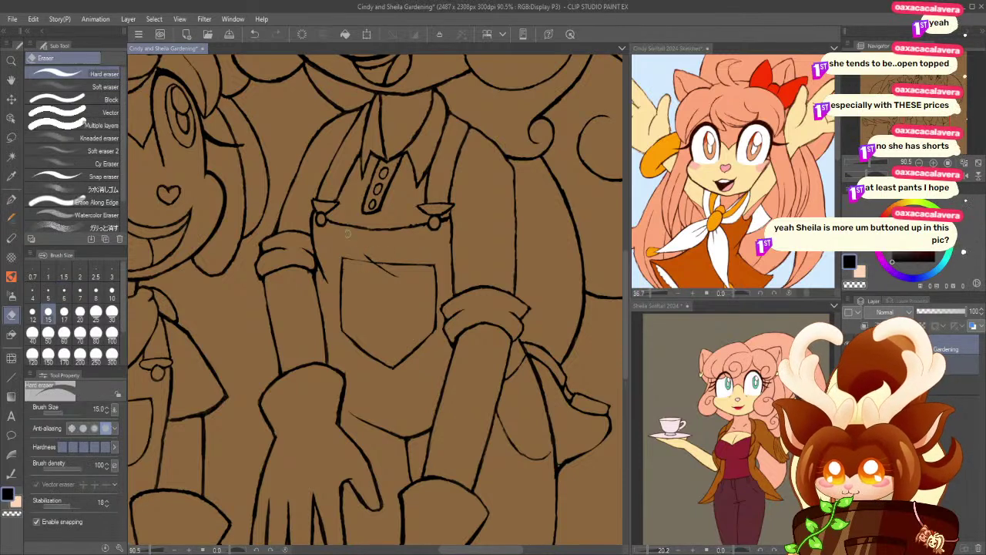
drag(191, 401, 189, 265)
drag(283, 411, 211, 359)
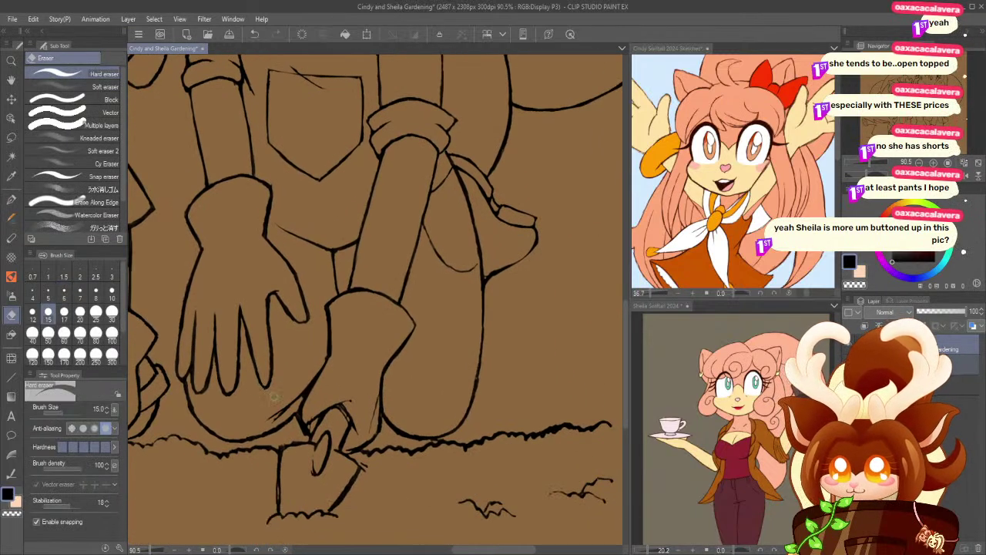
drag(369, 422, 371, 420)
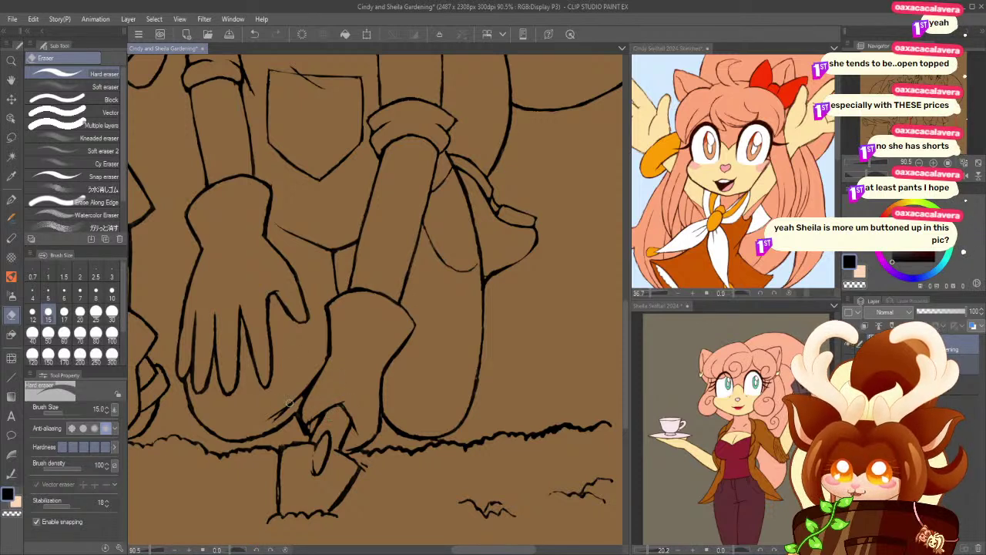
key(ctrl+z)
drag(303, 414, 333, 369)
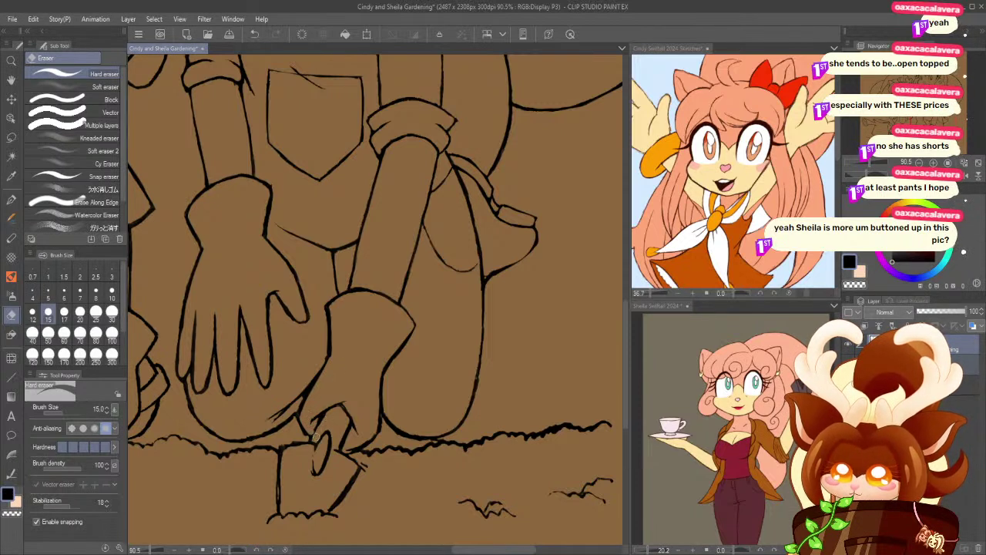
drag(324, 418, 311, 441)
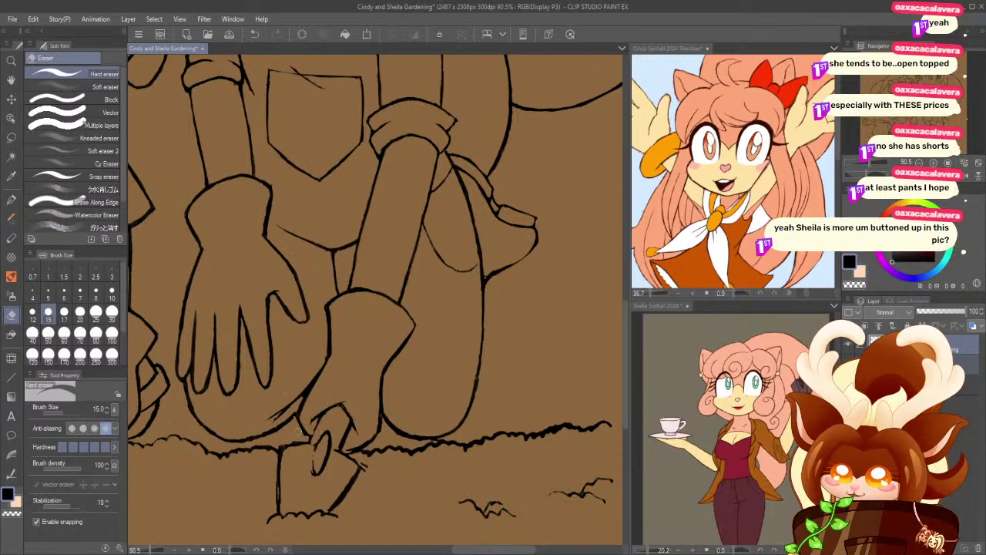
drag(345, 430, 337, 445)
click(12, 199)
drag(318, 416, 312, 438)
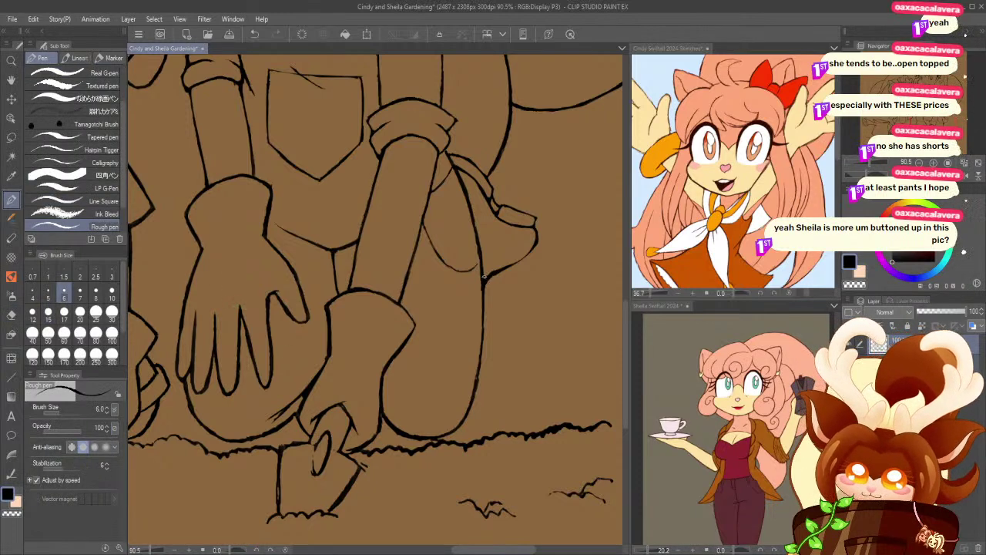
key(ctrl+z)
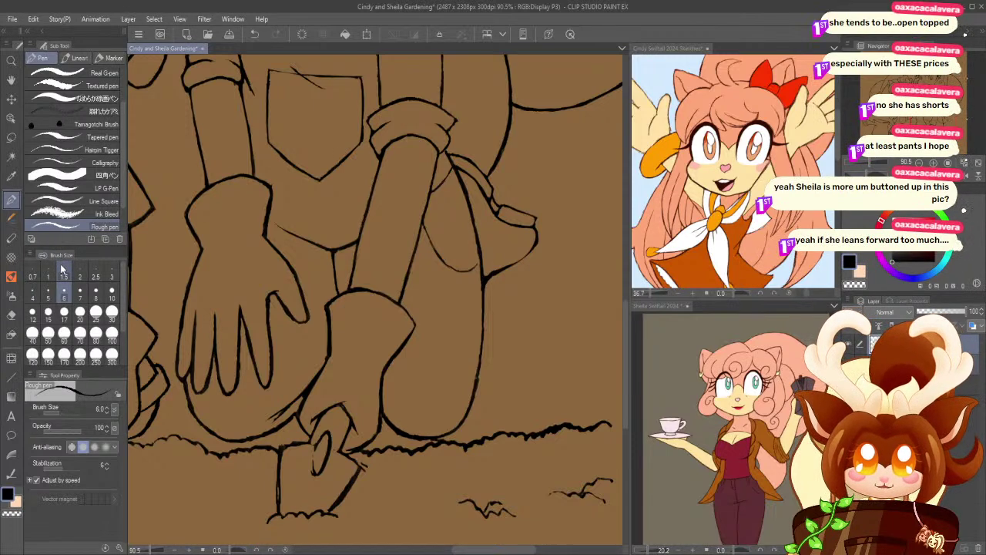
- Smooth the outer curve of the knee below the open glove's fingers with the Hard eraser at size 15
click(12, 62)
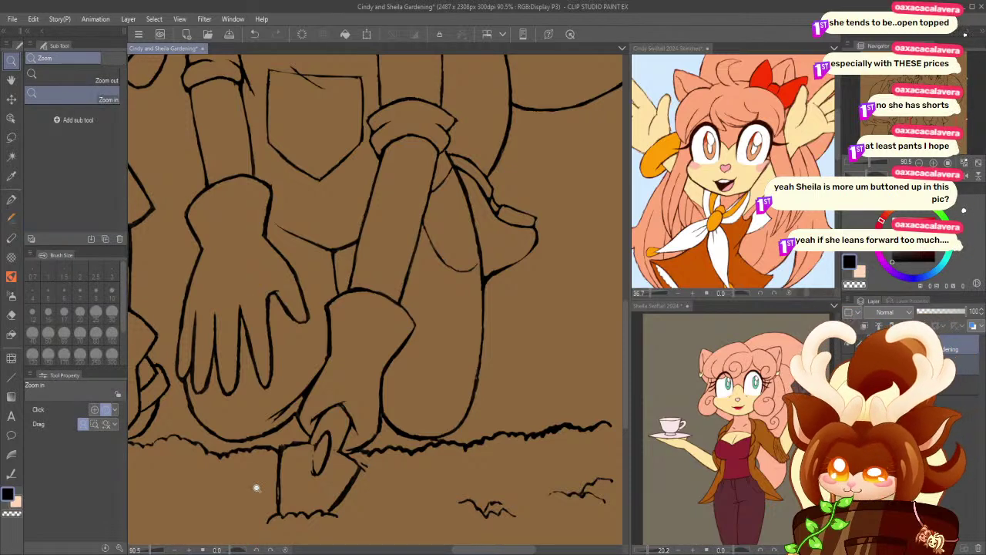
click(209, 465)
click(12, 315)
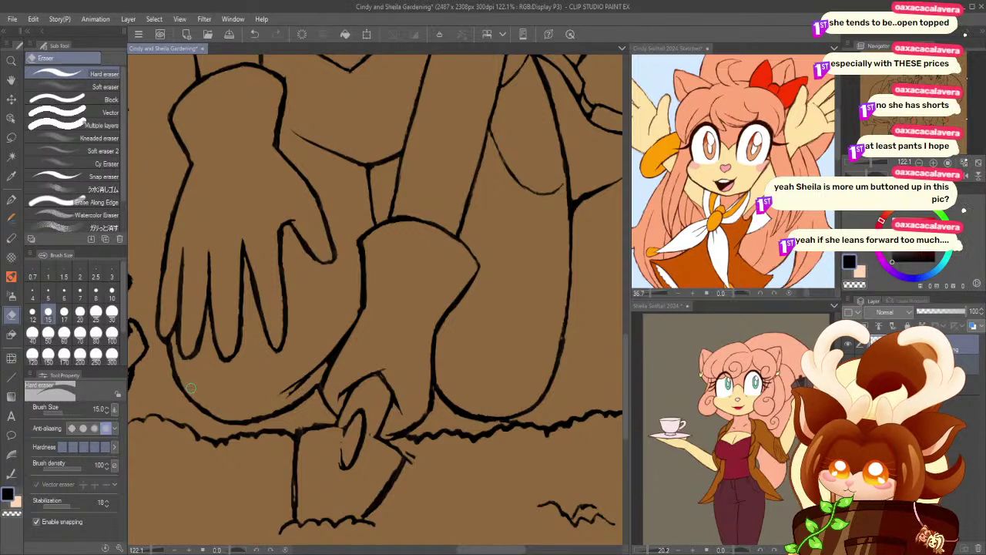
drag(168, 362, 182, 396)
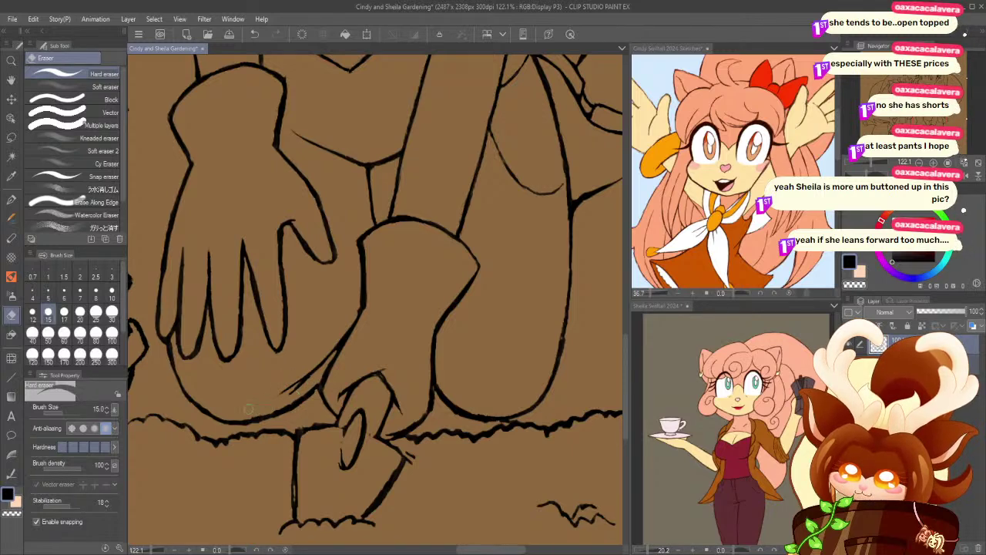
click(11, 182)
click(11, 198)
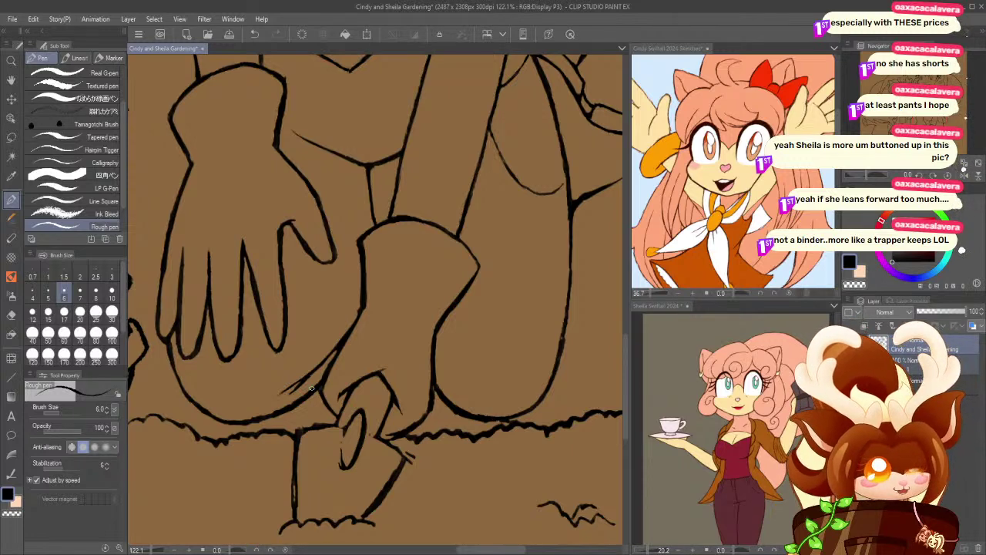
- Thin and smooth the side edges of the trowel blade held by the hat-wearing character with the Hard eraser at size 15
key(/)
scroll(348, 427, down, 3)
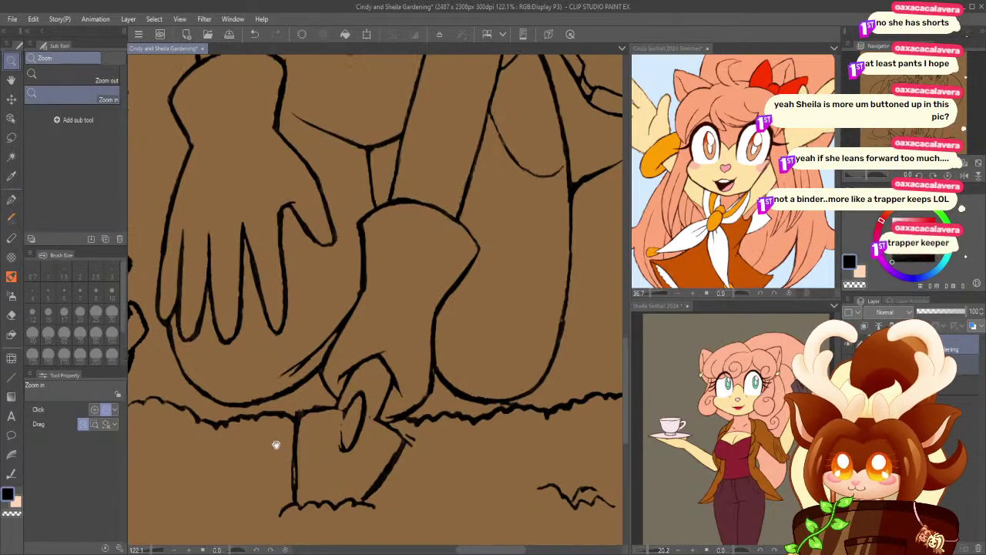
click(349, 426)
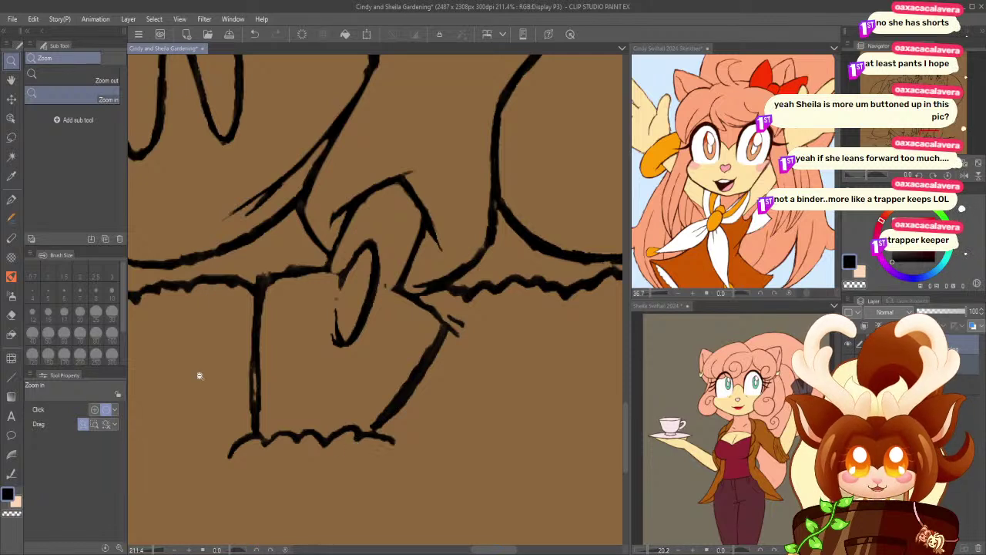
click(11, 314)
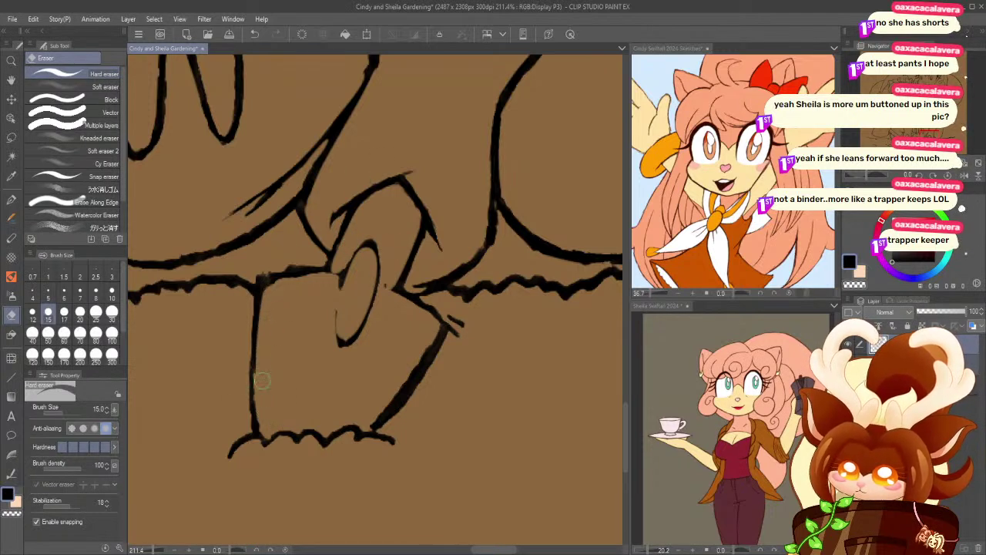
mouse_move(385, 402)
mouse_down()
mouse_move(374, 423)
mouse_move(433, 330)
mouse_up()
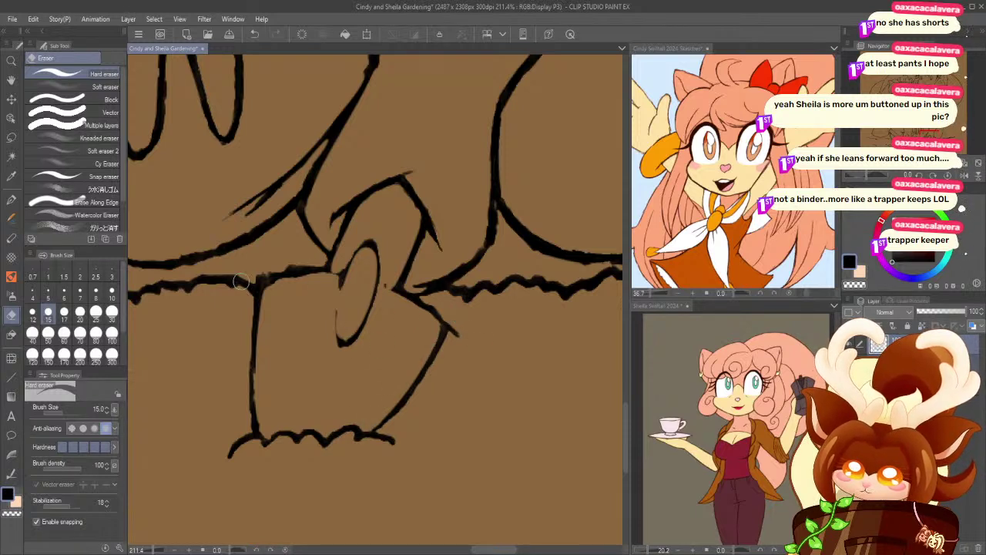
- Close the gaps in the trowel's oval outline and re-ink the blade's adjoining top edge with the Rough pen at size 6
key(p)
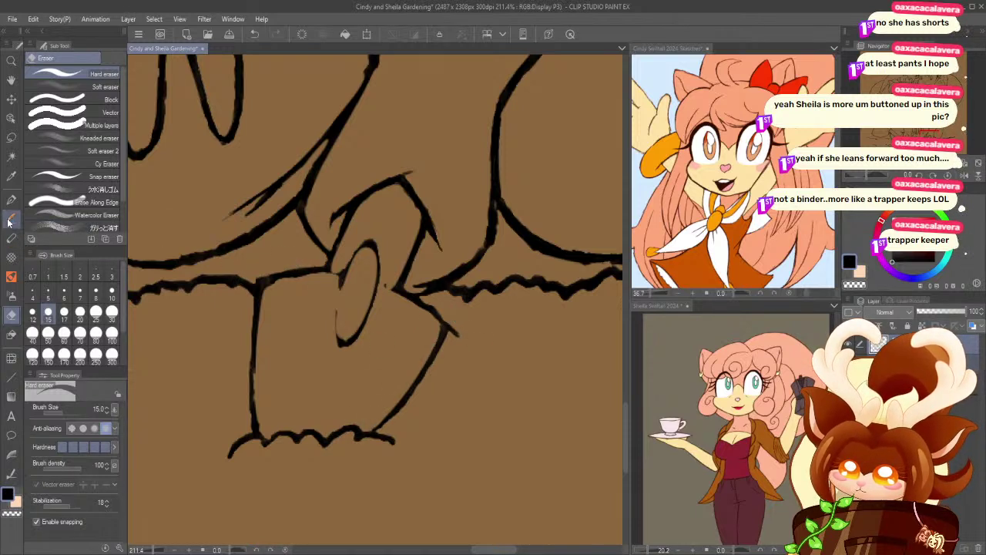
drag(364, 246, 339, 323)
drag(344, 281, 340, 336)
drag(380, 283, 406, 293)
key(ctrl+z)
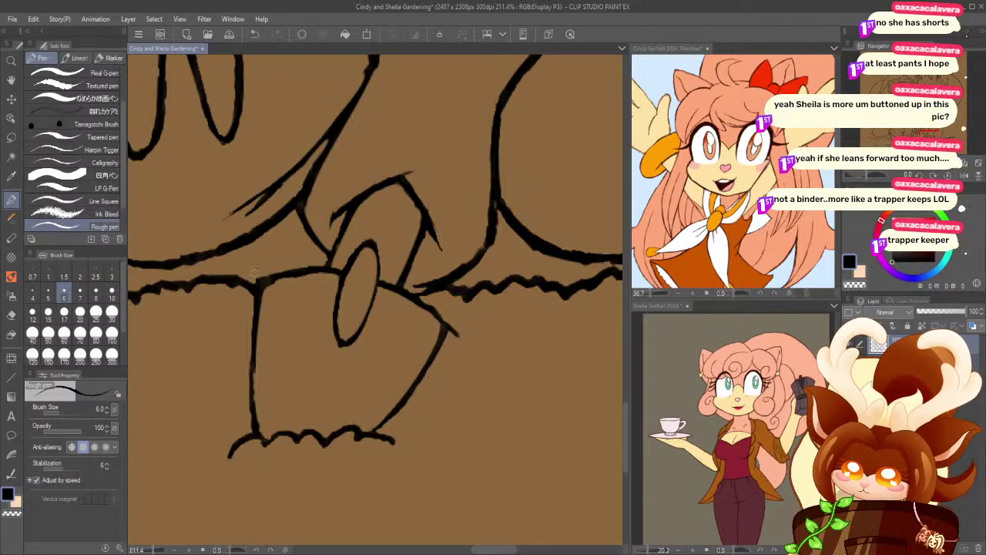
- Re-ink the trowel blade's side edges and strengthen the outer side of its oval with the Rough pen
drag(256, 426, 260, 321)
key(ctrl+z)
mouse_move(255, 416)
mouse_down()
mouse_move(257, 312)
mouse_move(253, 411)
mouse_move(256, 322)
mouse_up()
drag(252, 401, 255, 317)
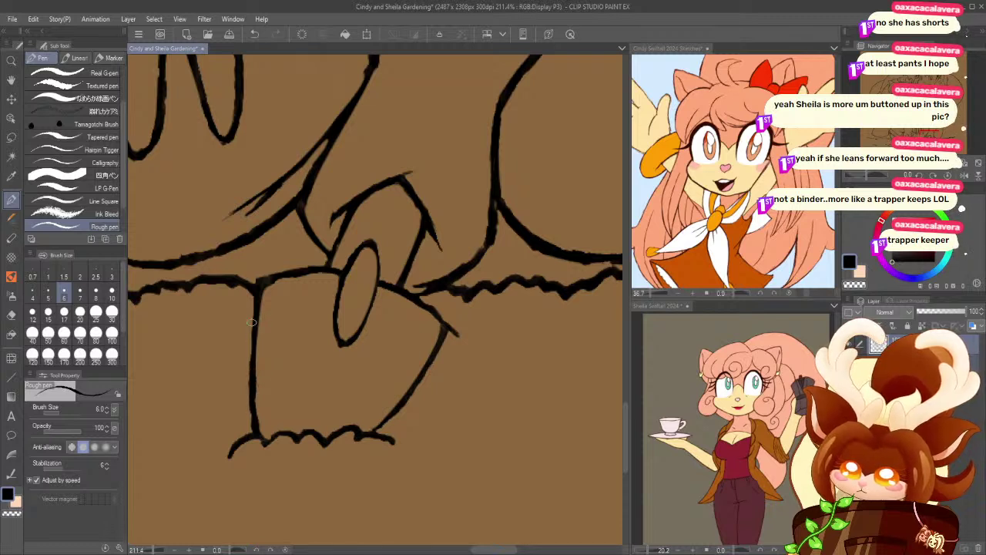
drag(380, 428, 404, 396)
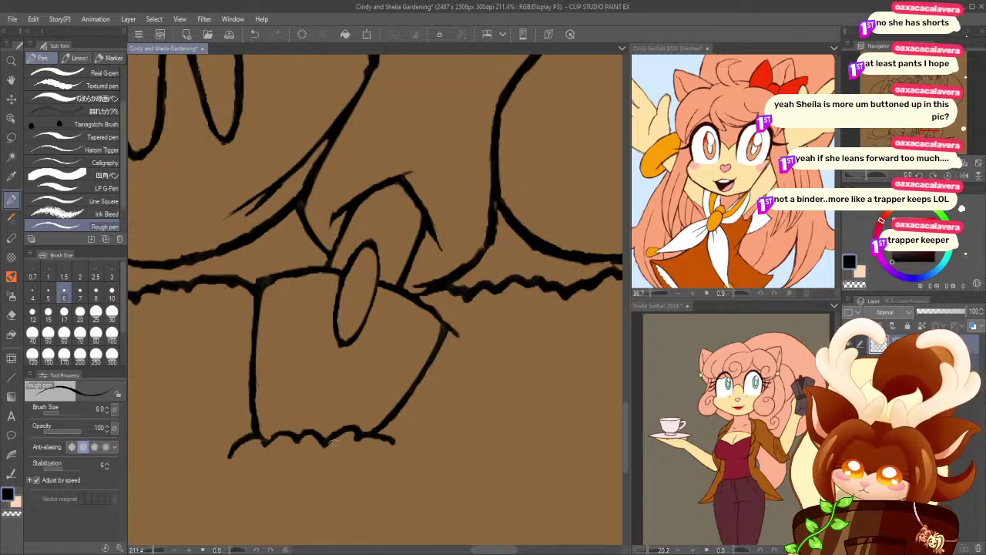
drag(374, 246, 364, 326)
key(ctrl+z)
drag(373, 245, 359, 333)
key(e)
drag(414, 189, 439, 241)
key(ctrl+z)
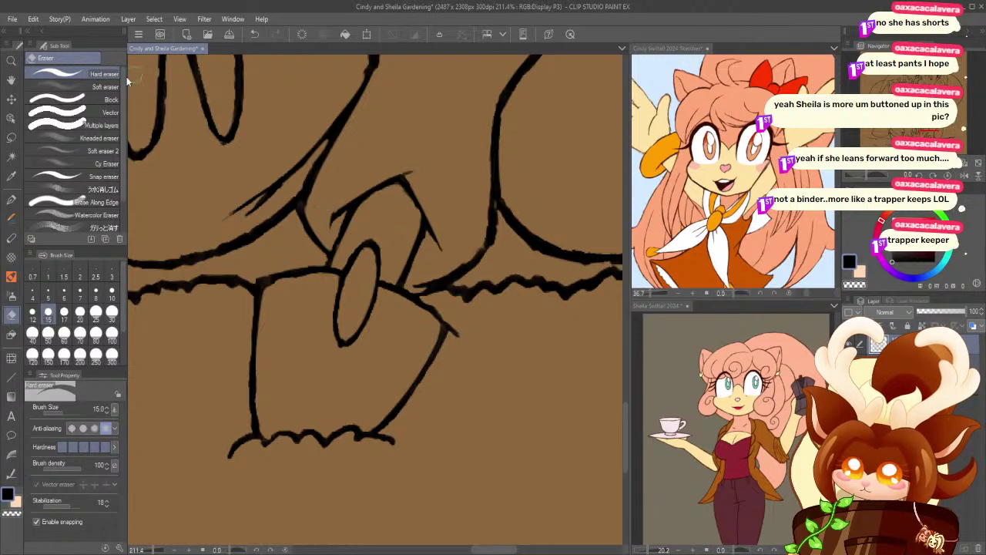
key(p)
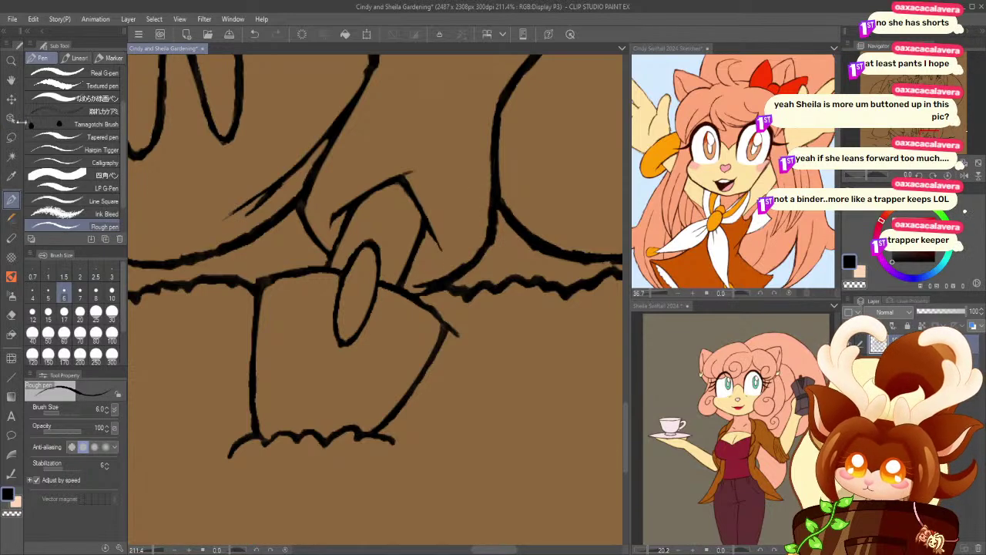
- Clean up the line where the ground meets the trowel's top edge with the Hard eraser
click(11, 314)
key(ctrl+z)
mouse_move(414, 288)
mouse_down()
mouse_move(472, 246)
mouse_move(438, 277)
mouse_up()
- Thicken the lower curve of the shoe behind the hat-wearing character's leg with the Rough pen at size 6
click(11, 61)
drag(276, 266, 224, 372)
drag(183, 273, 289, 371)
drag(455, 333, 582, 331)
drag(442, 302, 505, 303)
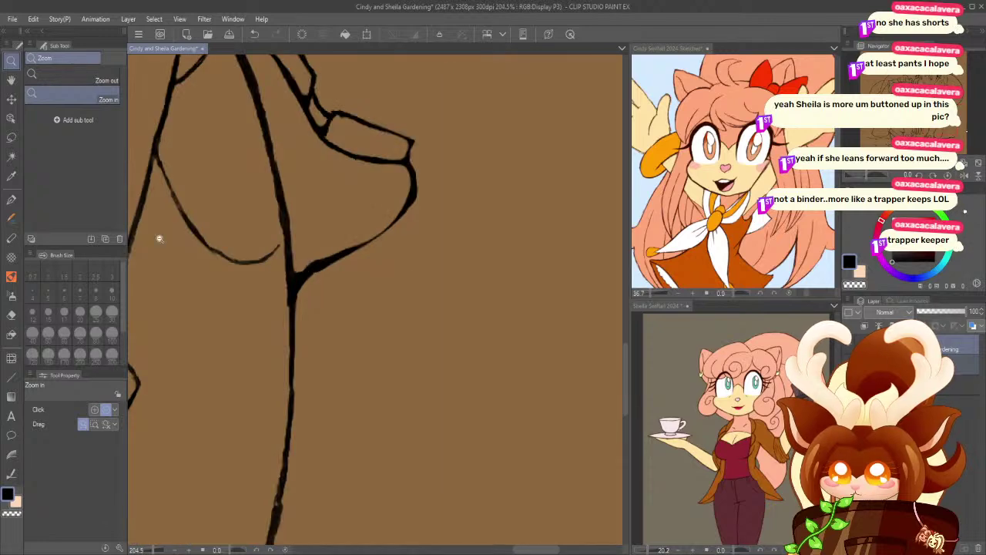
click(10, 199)
drag(408, 202, 329, 257)
drag(390, 220, 311, 266)
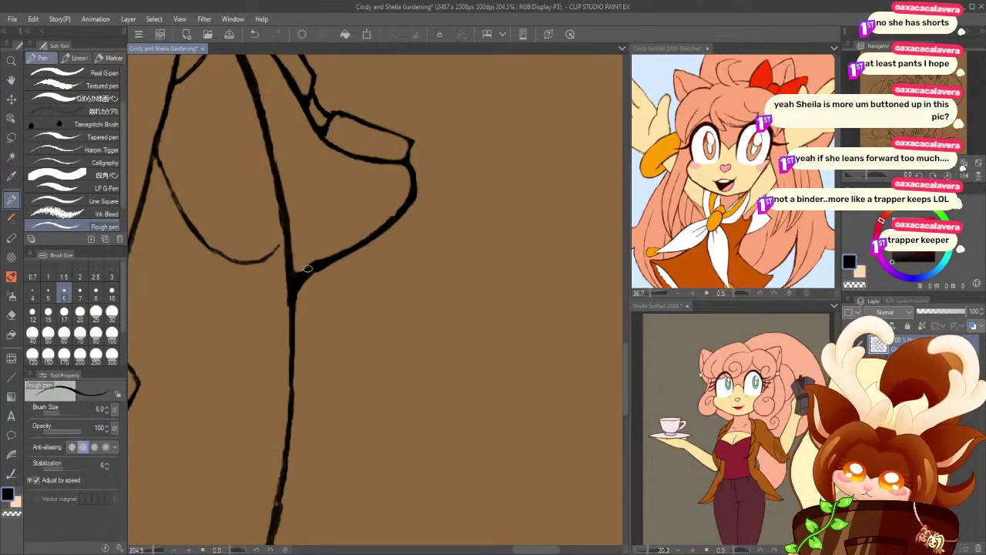
- Save the gardening illustration
click(11, 61)
drag(297, 301, 216, 372)
mouse_move(182, 281)
mouse_down()
mouse_move(198, 275)
mouse_move(236, 296)
mouse_move(210, 299)
mouse_move(218, 322)
mouse_move(244, 326)
mouse_move(228, 335)
mouse_up()
click(230, 33)
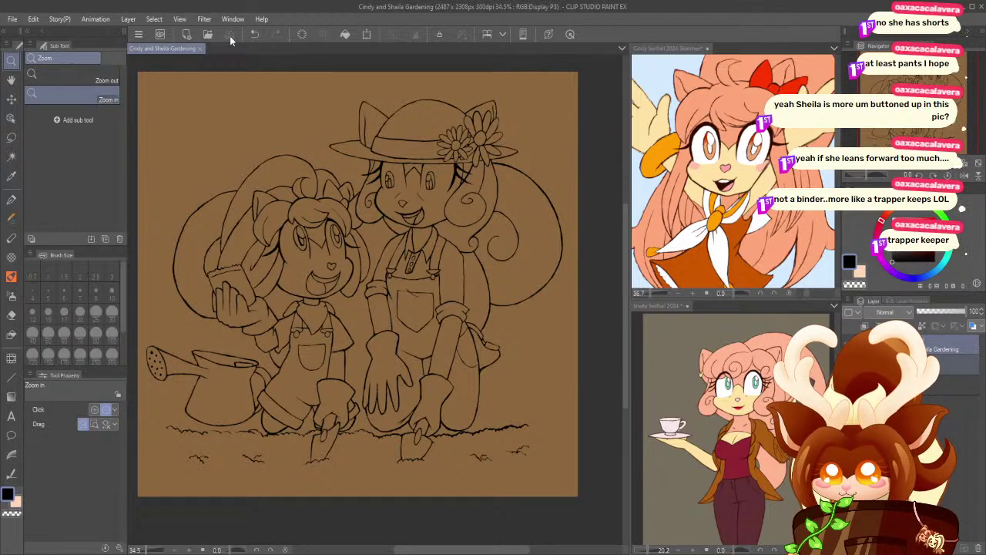
- Erase the rough ground line beneath the shorter character's knee, redraw it as a scalloped edge with the Rough pen, and remove the stray bits
mouse_move(267, 440)
mouse_down()
mouse_move(286, 440)
mouse_move(277, 437)
mouse_up()
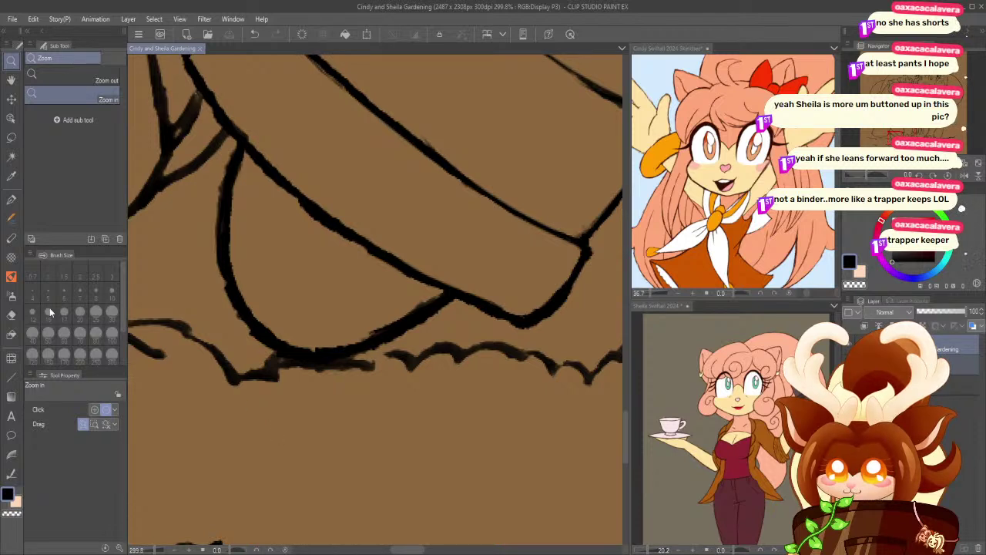
click(12, 315)
mouse_move(285, 370)
mouse_down()
mouse_move(347, 380)
mouse_move(375, 373)
mouse_move(248, 394)
mouse_move(213, 370)
mouse_up()
drag(131, 407, 264, 431)
mouse_move(256, 385)
mouse_down()
mouse_move(279, 377)
mouse_move(261, 361)
mouse_move(282, 377)
mouse_up()
key(p)
mouse_move(355, 368)
mouse_down()
mouse_move(386, 368)
mouse_move(373, 359)
mouse_move(408, 380)
mouse_move(353, 369)
mouse_move(454, 377)
mouse_move(413, 378)
mouse_move(463, 368)
mouse_move(488, 385)
mouse_move(452, 380)
mouse_move(532, 381)
mouse_up()
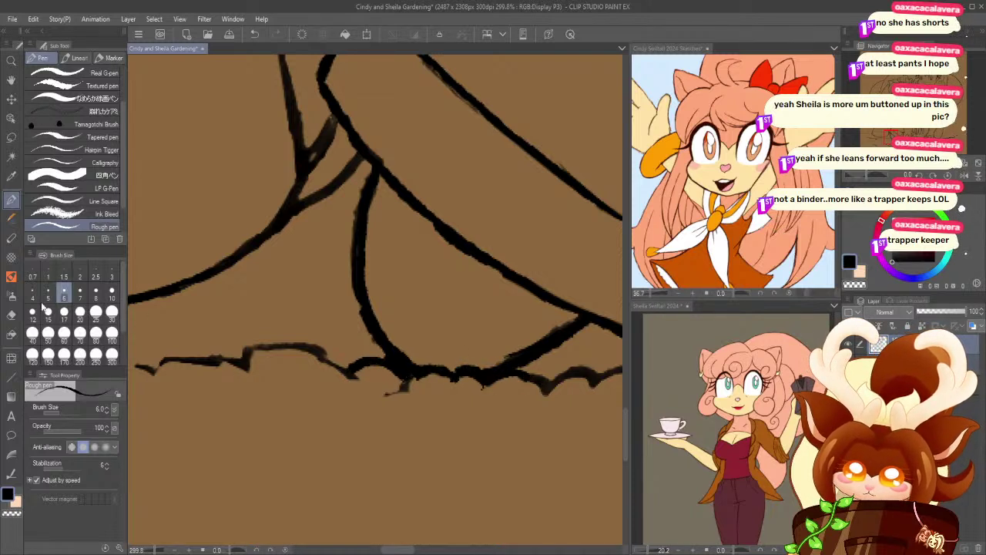
click(8, 317)
drag(378, 385, 383, 392)
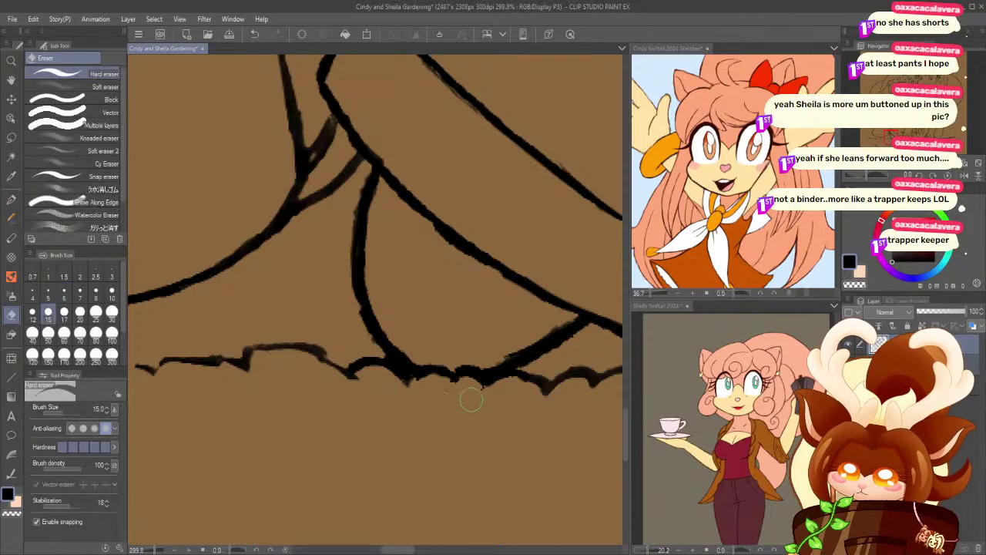
- Fill the gaps in the scalloped ground line below the watering can with the Rough pen at size 6
drag(216, 413, 375, 429)
click(13, 201)
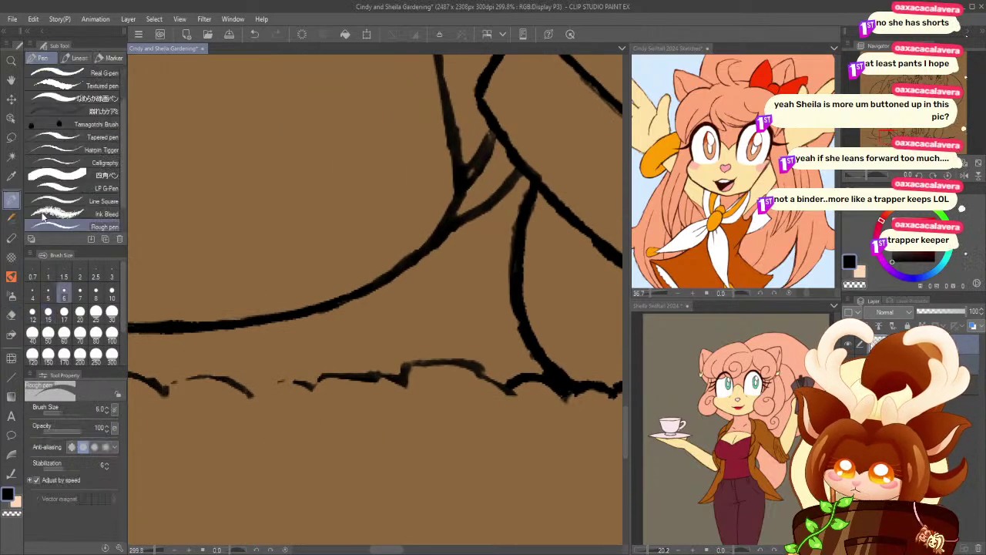
drag(250, 389, 316, 382)
mouse_move(169, 388)
mouse_down()
mouse_move(223, 398)
mouse_move(282, 386)
mouse_move(249, 394)
mouse_move(330, 416)
mouse_up()
drag(249, 430, 315, 416)
drag(512, 424, 535, 413)
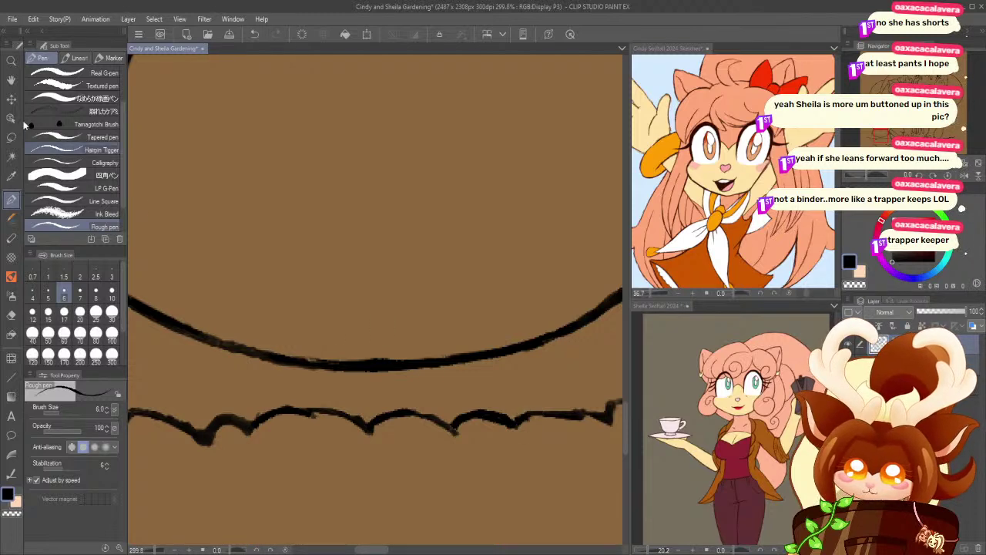
- Thin the bottom curve of the hat-wearing character's knee above the ground line with the Hard eraser at size 10
key(slash)
scroll(460, 293, down, 10)
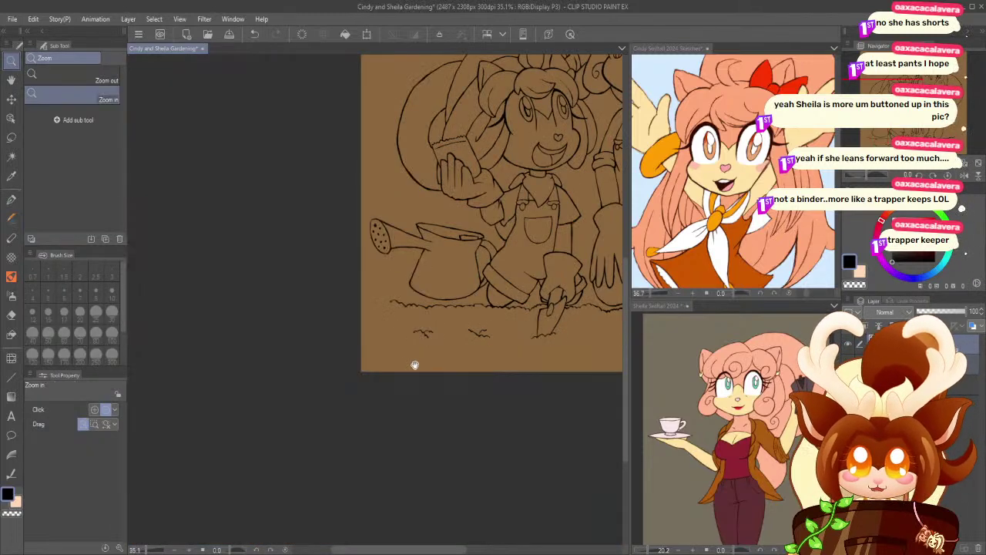
drag(397, 377, 374, 431)
drag(490, 391, 535, 400)
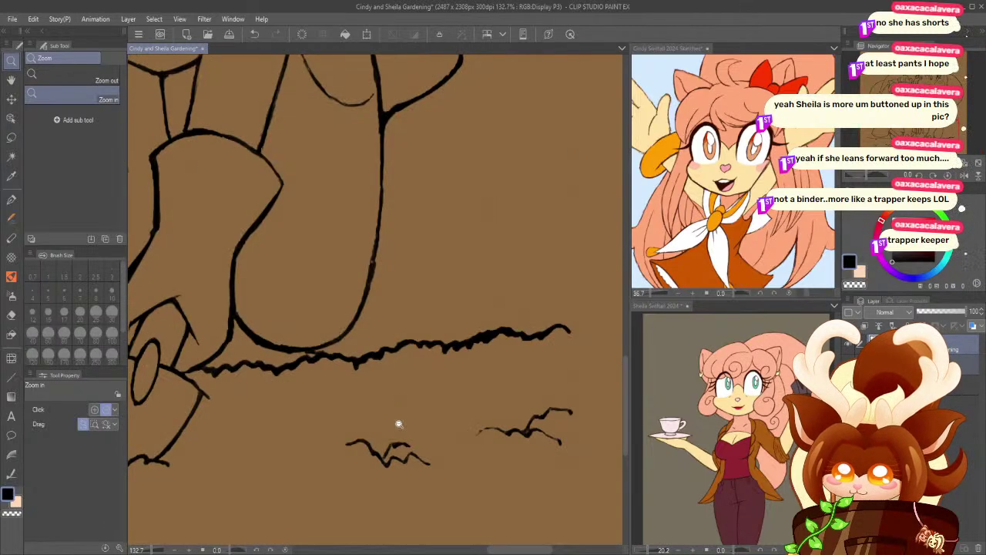
drag(303, 379, 335, 379)
click(12, 316)
click(112, 292)
mouse_move(290, 323)
mouse_down()
mouse_move(337, 323)
mouse_move(344, 319)
mouse_up()
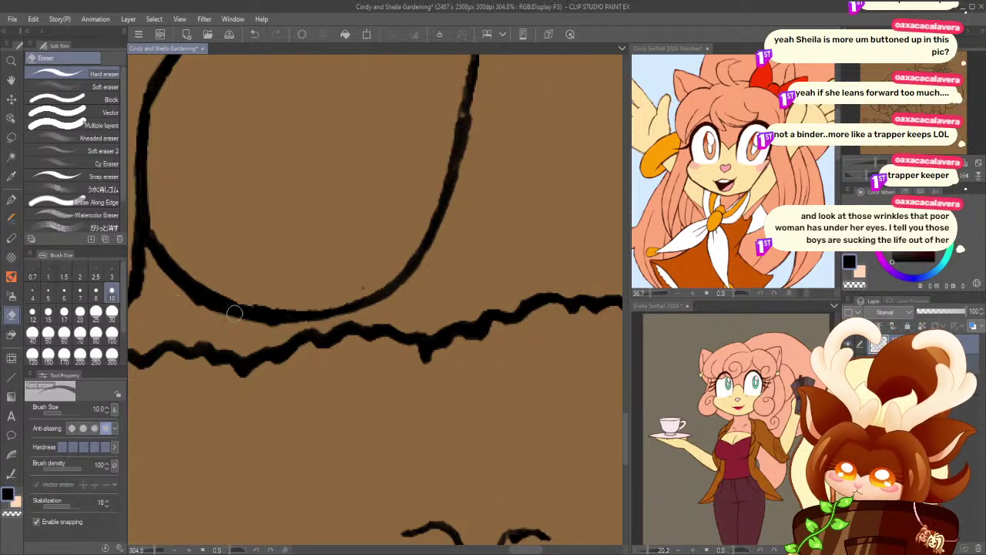
drag(280, 306, 250, 304)
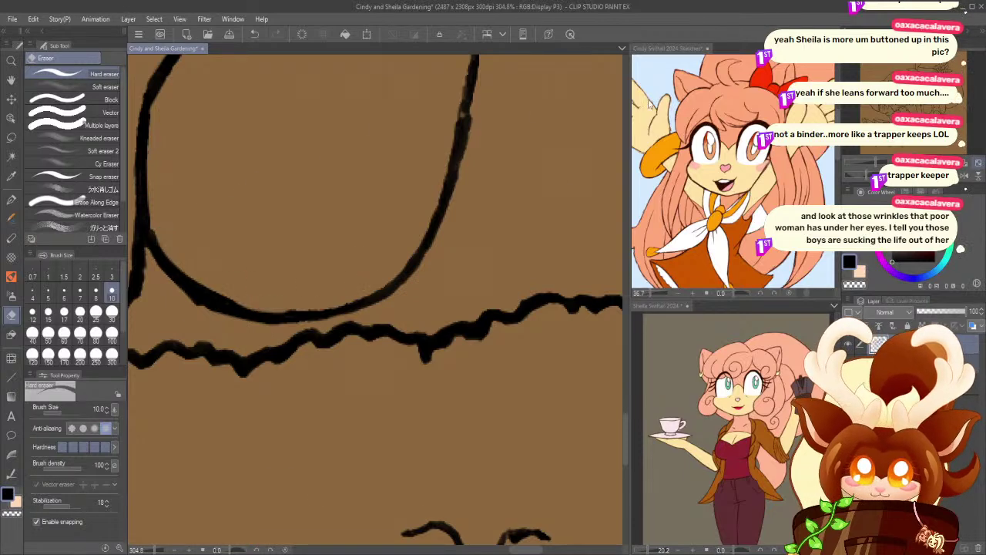
key(ctrl+0)
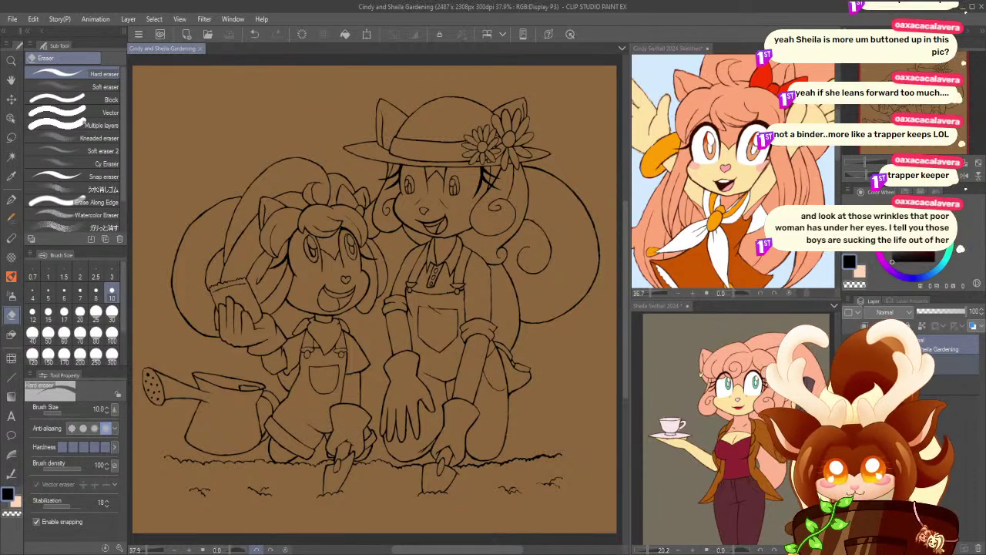
- Touch up the eye and face line art of the shorter character with the Rough pen and the Hard eraser
click(12, 63)
drag(330, 256, 393, 258)
drag(269, 190, 232, 162)
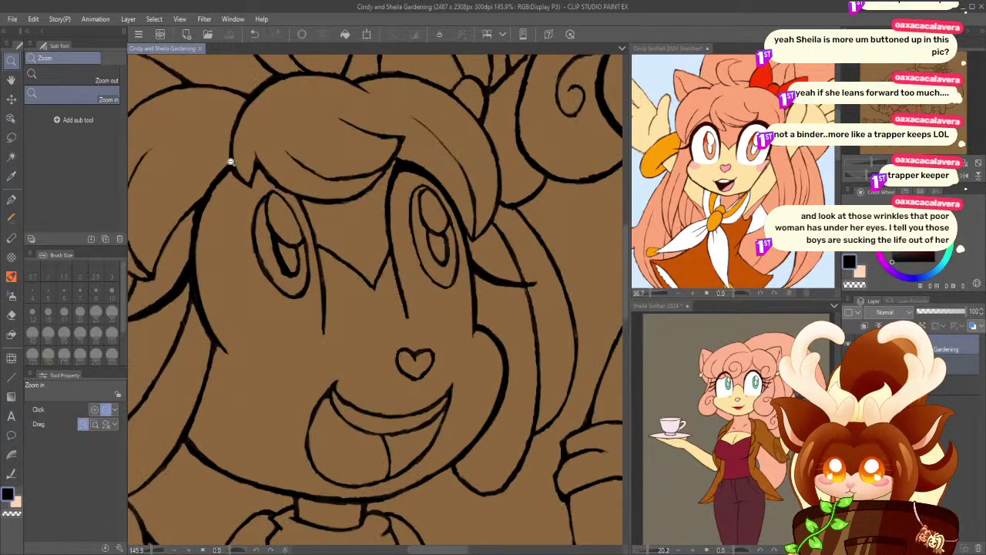
key(p)
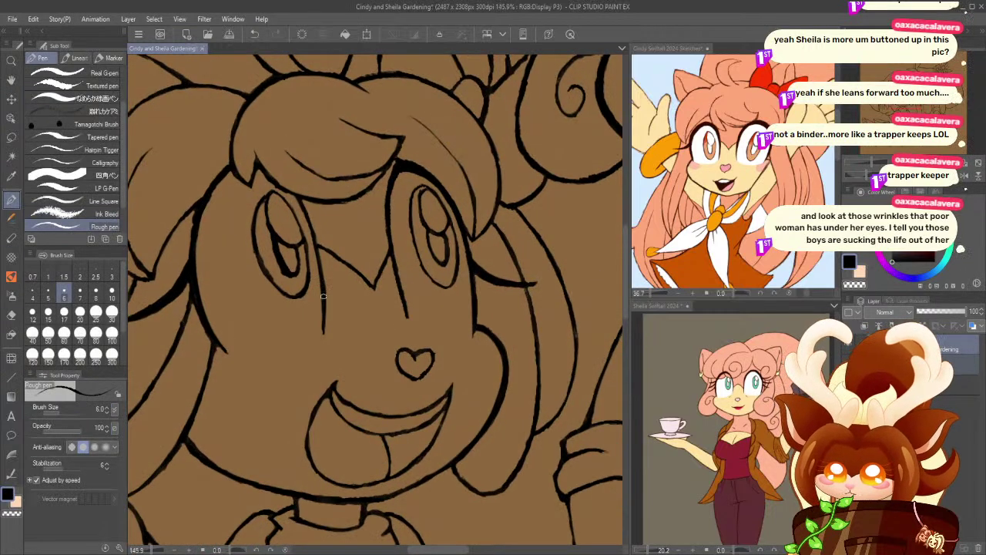
key(e)
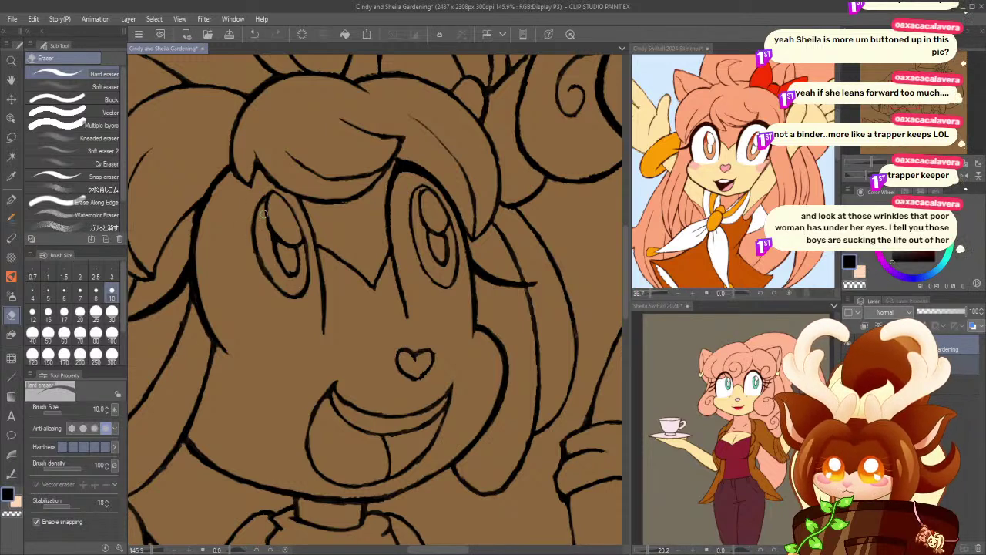
click(12, 62)
mouse_move(400, 320)
mouse_down()
mouse_move(365, 307)
mouse_move(354, 341)
mouse_up()
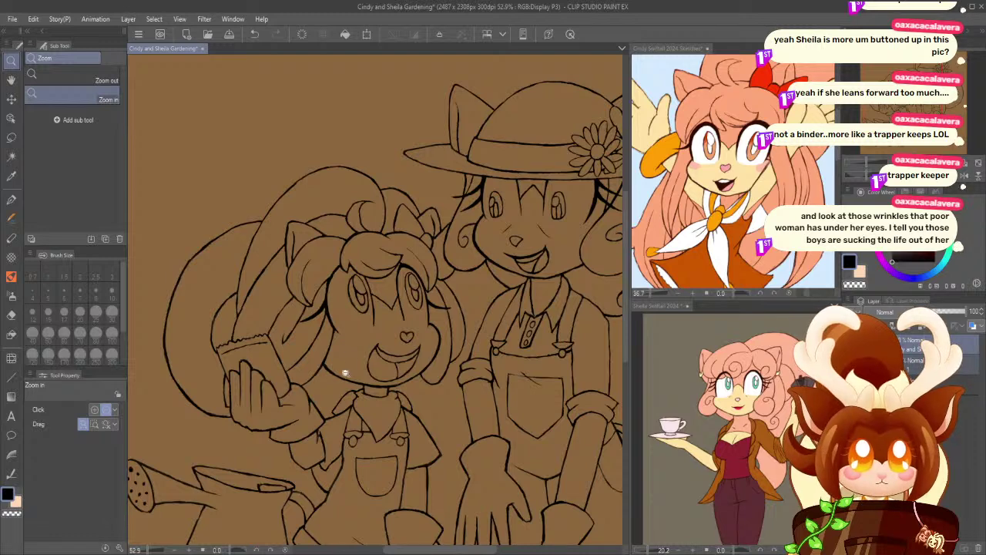
- Select the layer beneath the line art and save the illustration
click(978, 163)
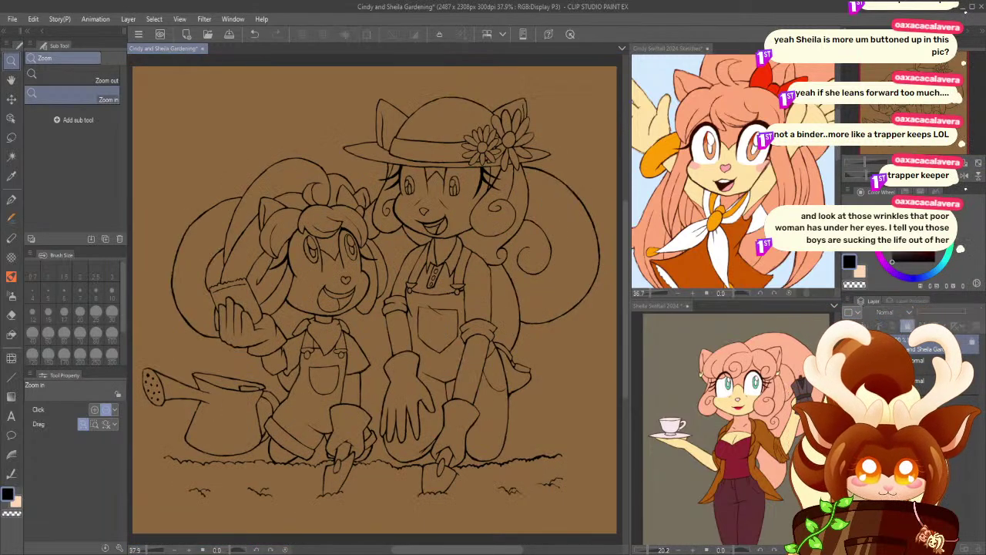
click(931, 361)
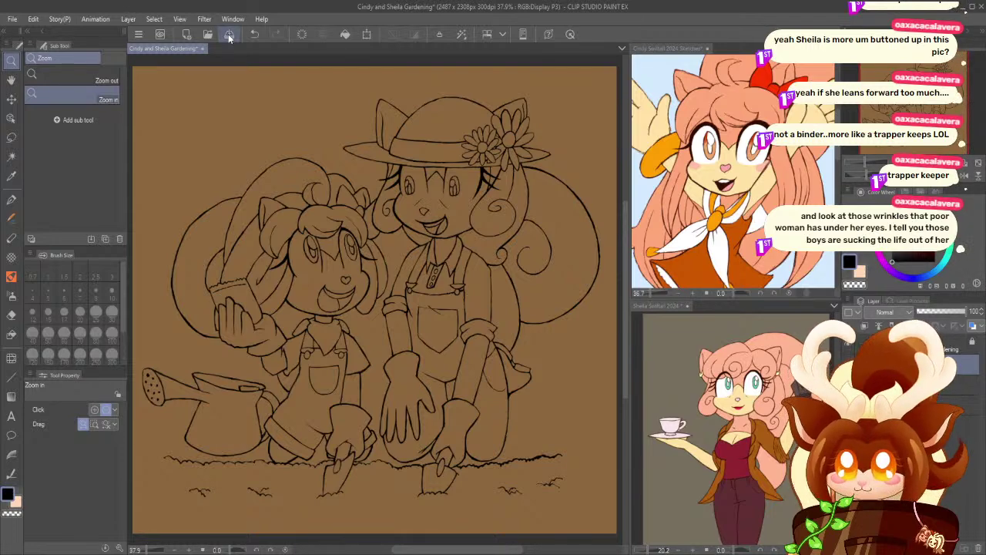
click(10, 158)
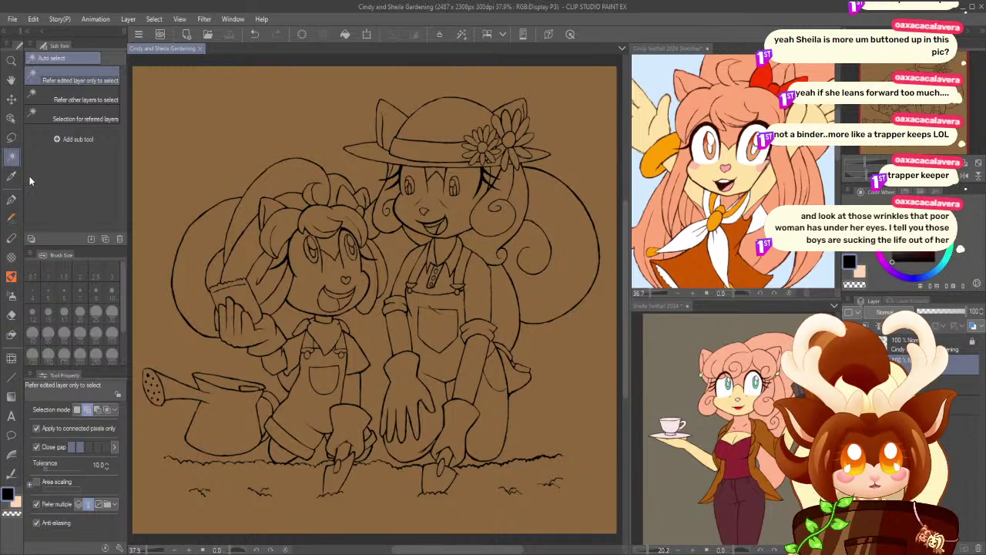
- Set the drawing colour to a medium neutral grey with a brightness of 47
click(10, 177)
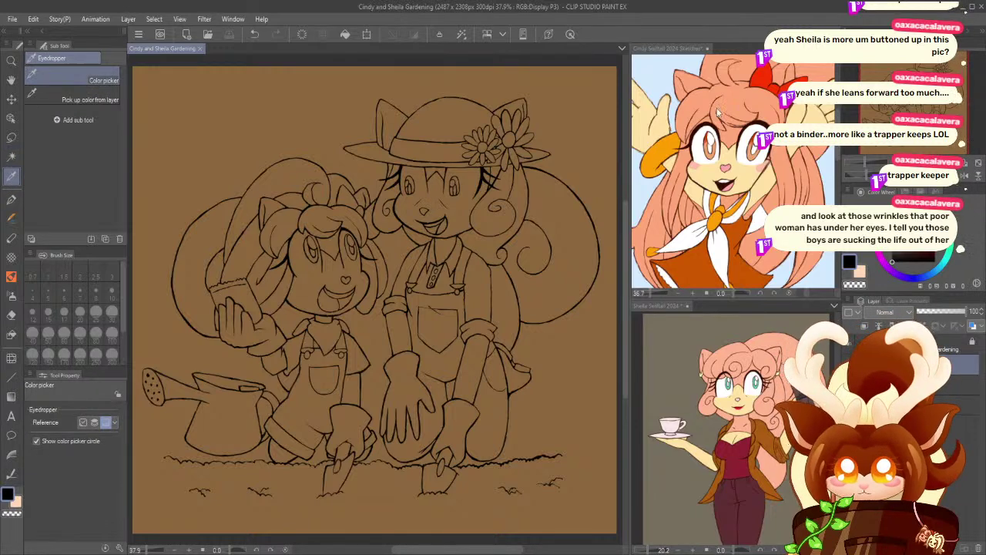
click(738, 96)
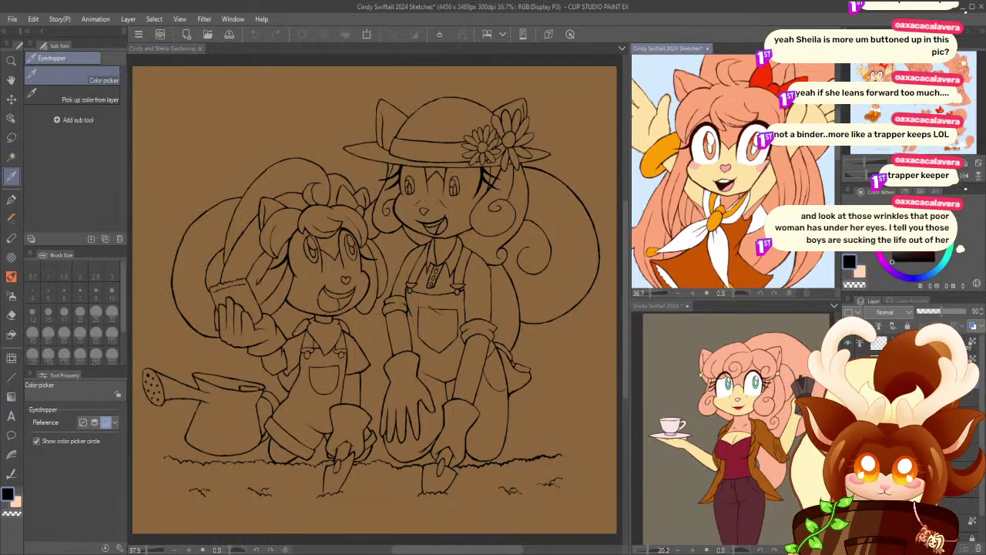
click(738, 97)
click(964, 252)
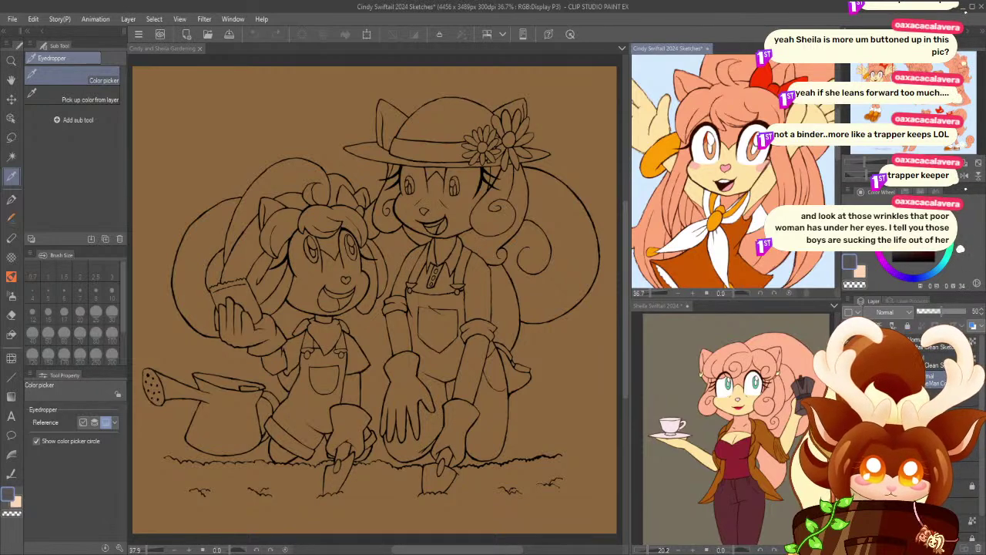
click(958, 247)
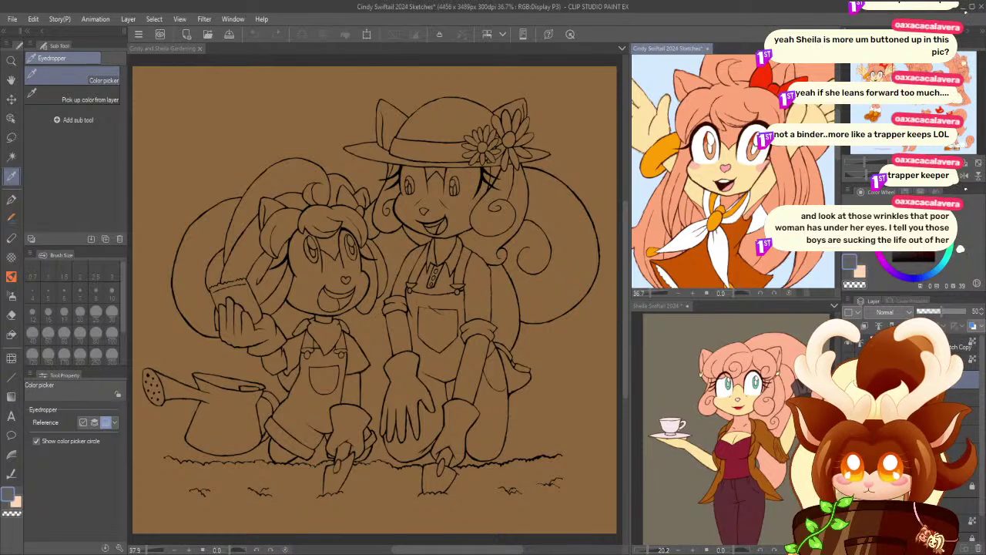
click(895, 241)
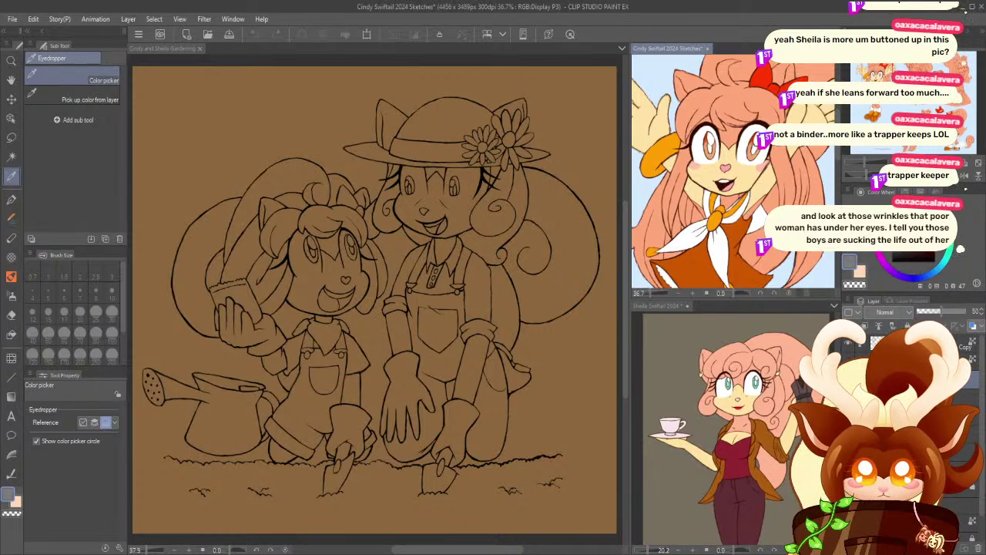
- Auto select the background outside the line art in the gardening illustration and invert the selection to cover the figures
key(w)
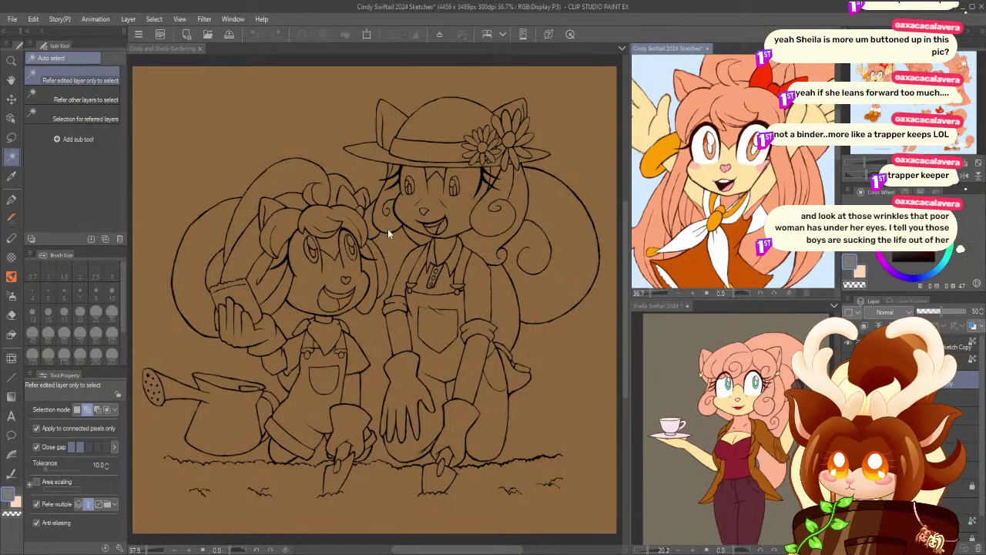
click(437, 182)
click(918, 345)
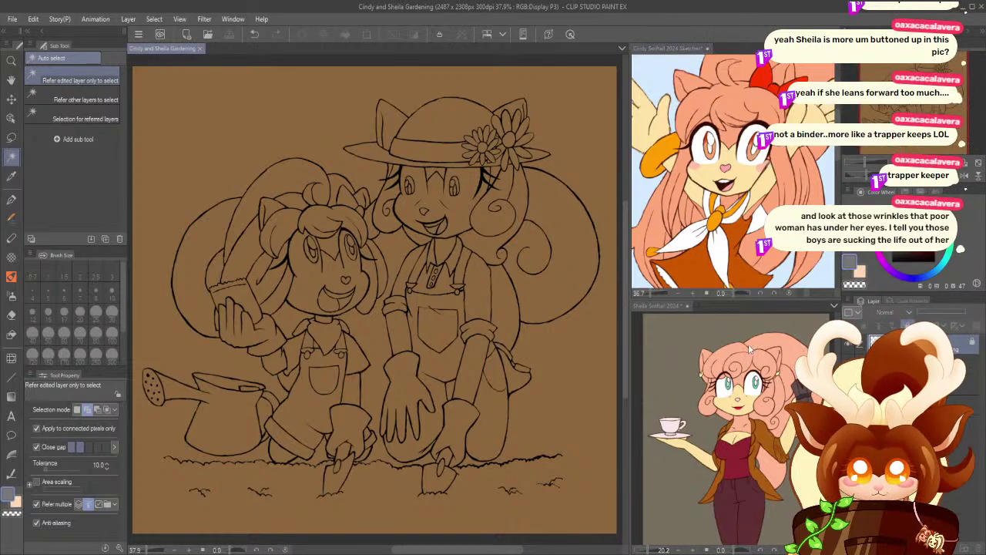
click(225, 151)
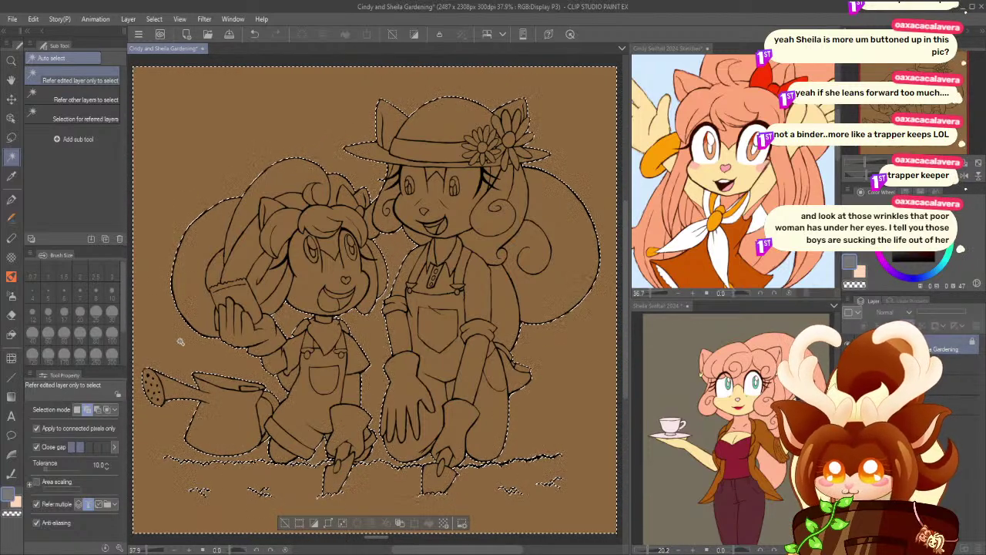
click(315, 524)
- Subtract the scalloped ground line and soil marks around the trowels and knees from the selection with the Lasso marquee
key(m)
click(100, 410)
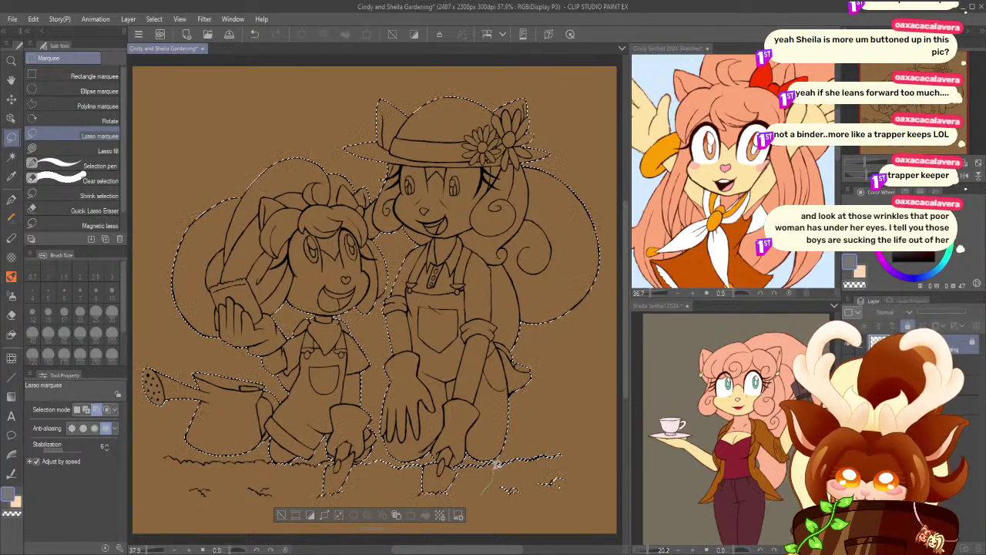
click(11, 59)
drag(509, 497, 547, 497)
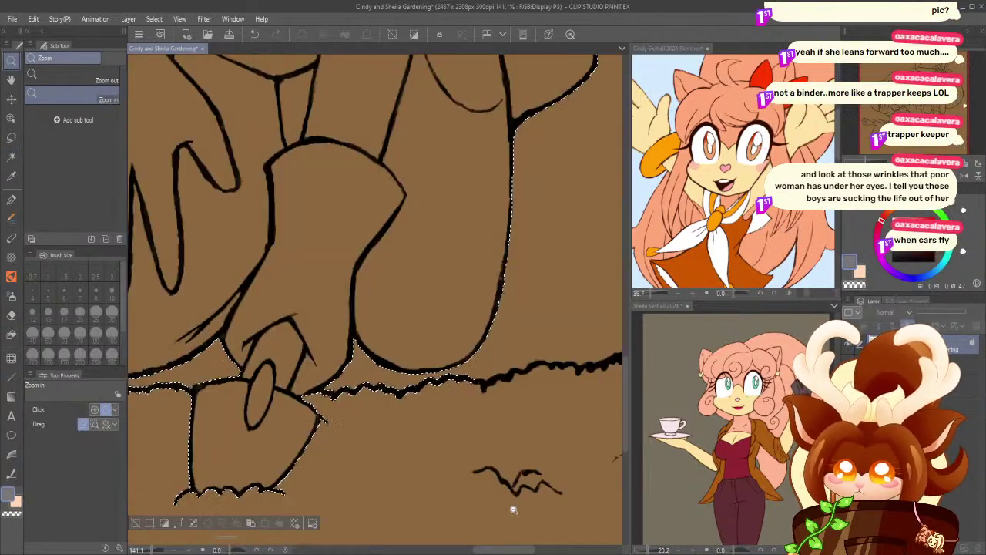
click(435, 421)
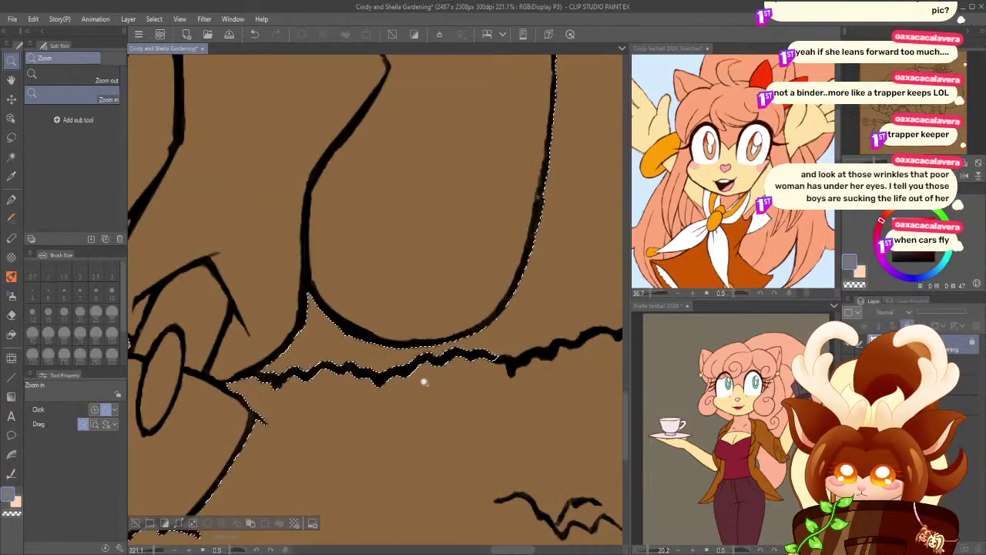
click(10, 138)
mouse_move(270, 362)
mouse_down()
mouse_move(380, 348)
mouse_move(519, 381)
mouse_move(297, 462)
mouse_up()
mouse_move(172, 374)
mouse_down()
mouse_move(373, 323)
mouse_move(269, 357)
mouse_up()
mouse_move(335, 454)
mouse_down()
mouse_move(291, 475)
mouse_move(329, 460)
mouse_up()
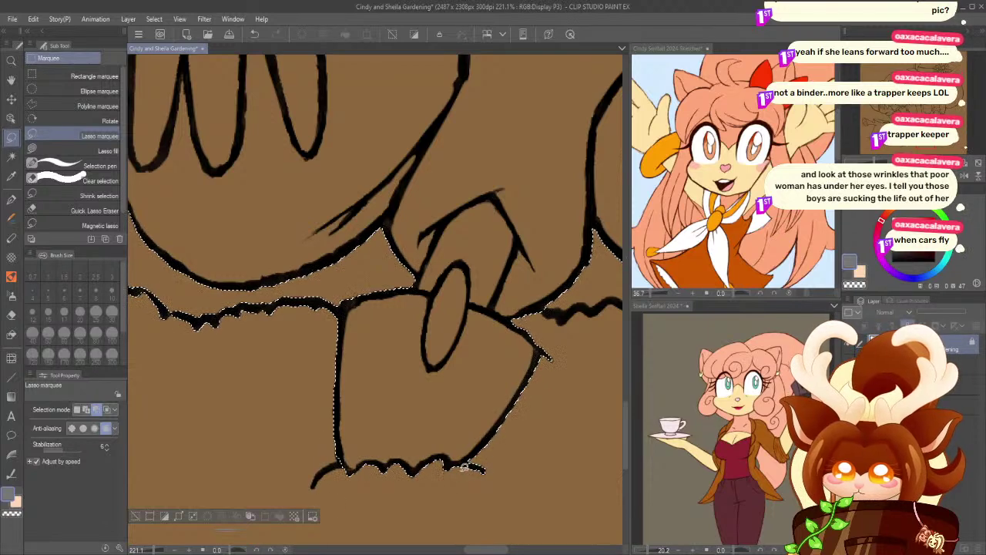
drag(203, 379, 443, 420)
mouse_move(290, 393)
mouse_down()
mouse_move(297, 371)
mouse_move(370, 347)
mouse_move(555, 395)
mouse_move(411, 456)
mouse_move(367, 455)
mouse_up()
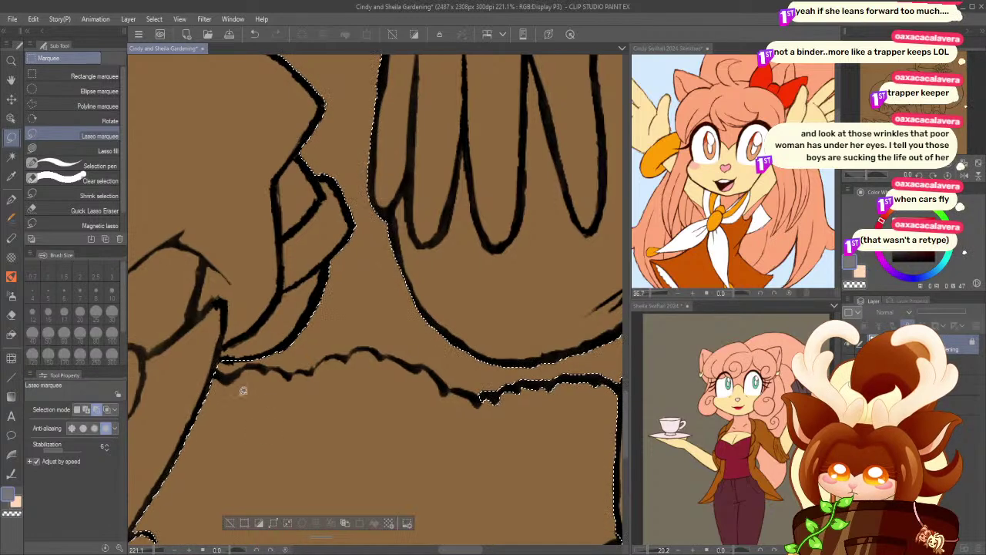
drag(434, 415, 235, 419)
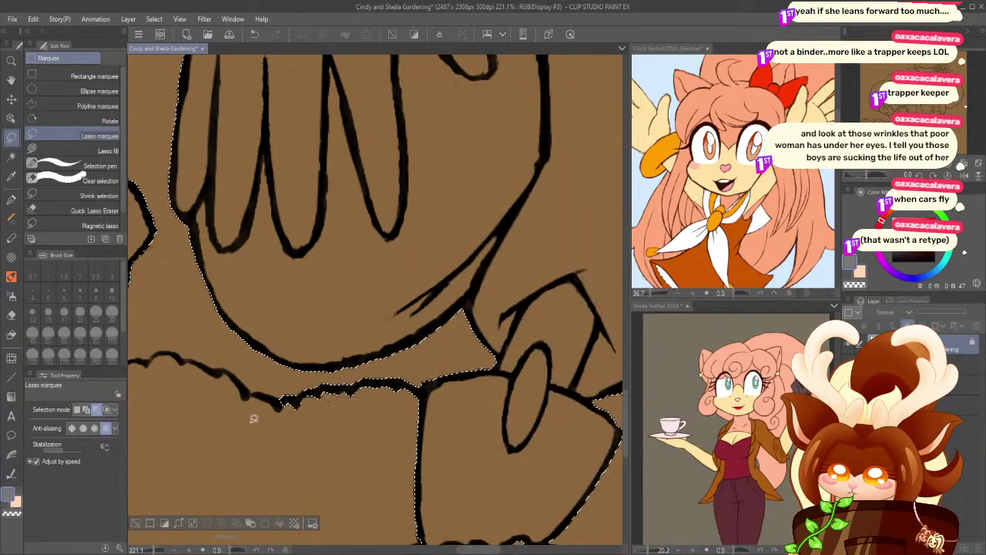
mouse_move(251, 374)
mouse_down()
mouse_move(387, 364)
mouse_move(423, 372)
mouse_move(423, 381)
mouse_move(403, 428)
mouse_move(244, 417)
mouse_up()
- Refine the selection around the watering can with Auto select set to refer to the edited layer only
click(11, 61)
mouse_move(346, 343)
mouse_down()
mouse_move(191, 289)
mouse_move(174, 363)
mouse_move(270, 363)
mouse_up()
click(11, 157)
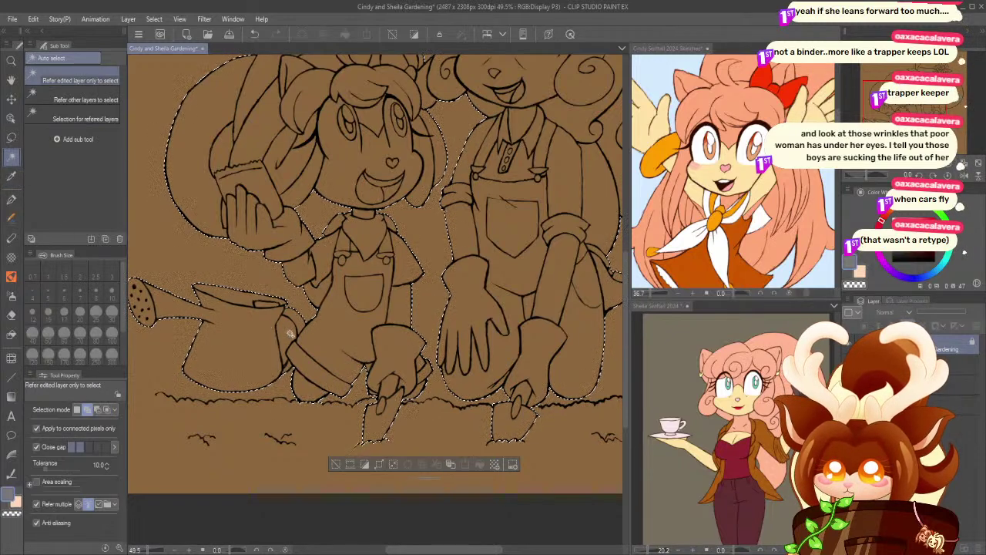
drag(174, 282, 203, 280)
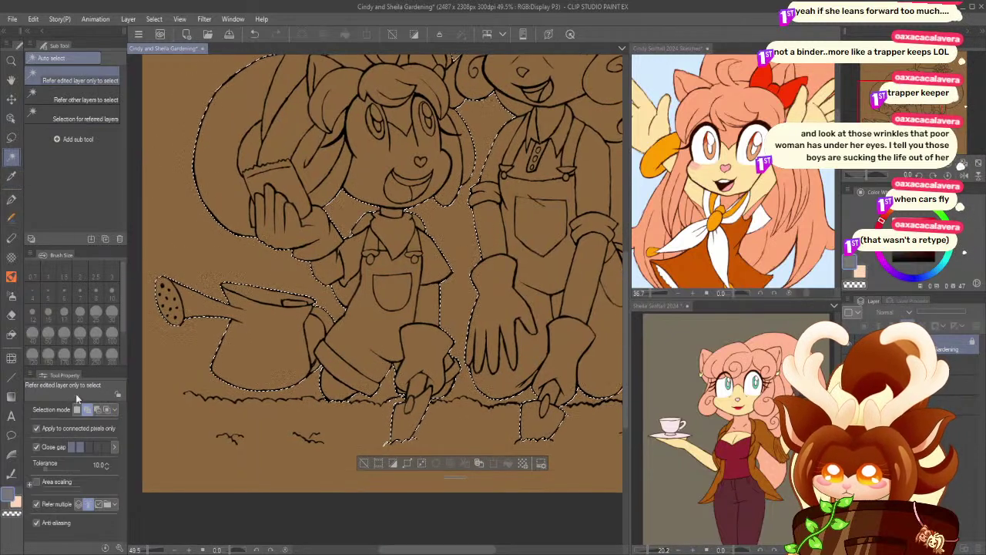
click(85, 100)
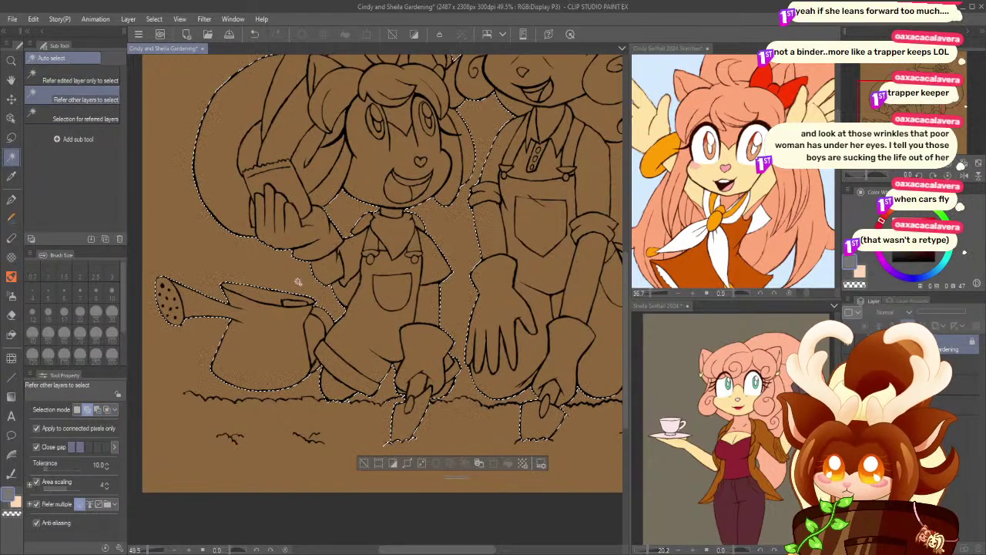
click(80, 81)
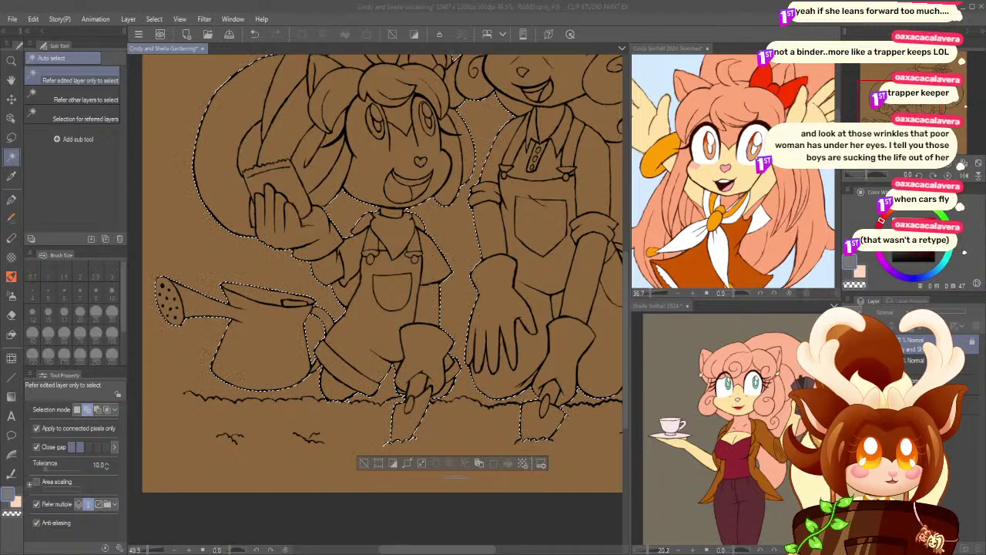
click(526, 252)
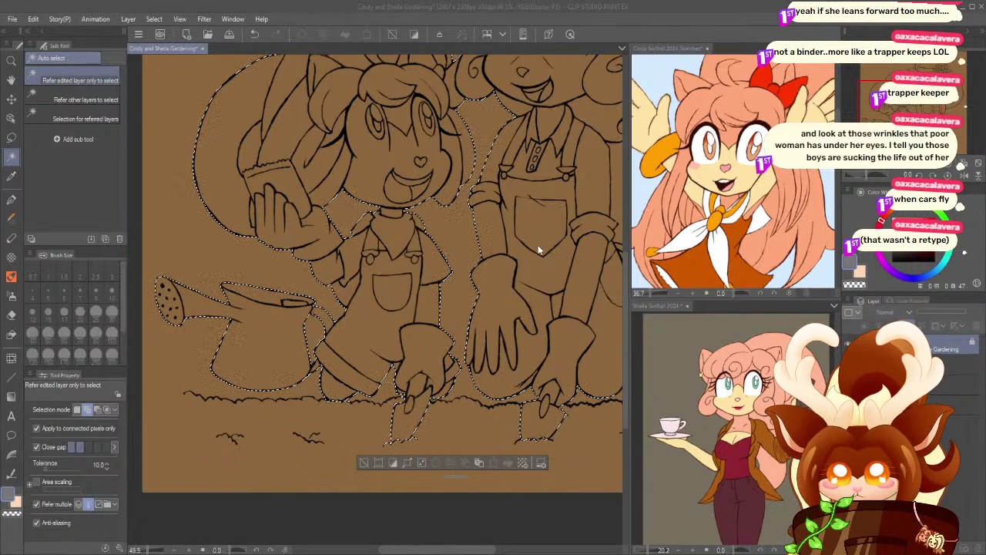
- Fill the selected silhouettes with grey on the layer beneath the line art, clear the selection, and save the illustration
click(11, 62)
drag(347, 161, 304, 352)
drag(397, 383, 506, 408)
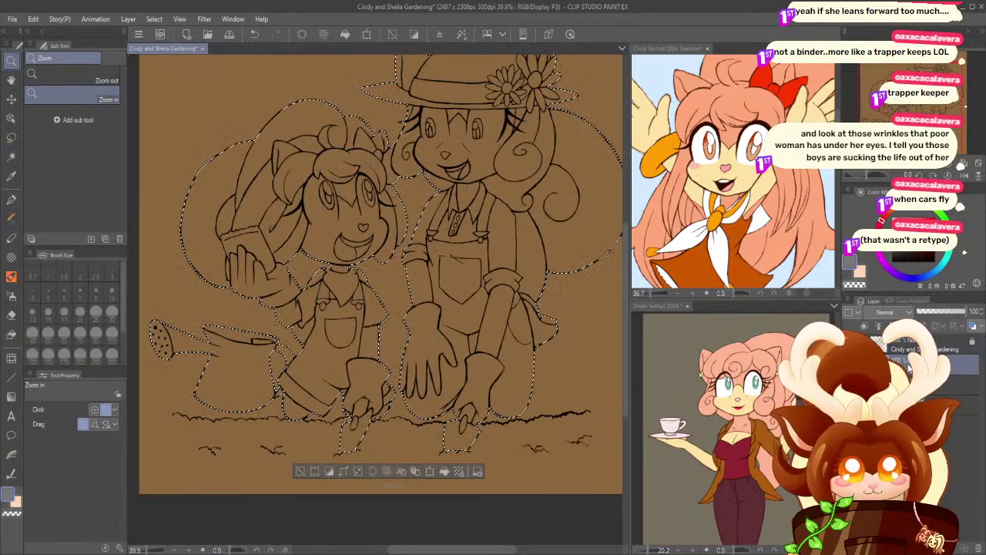
click(444, 471)
click(300, 471)
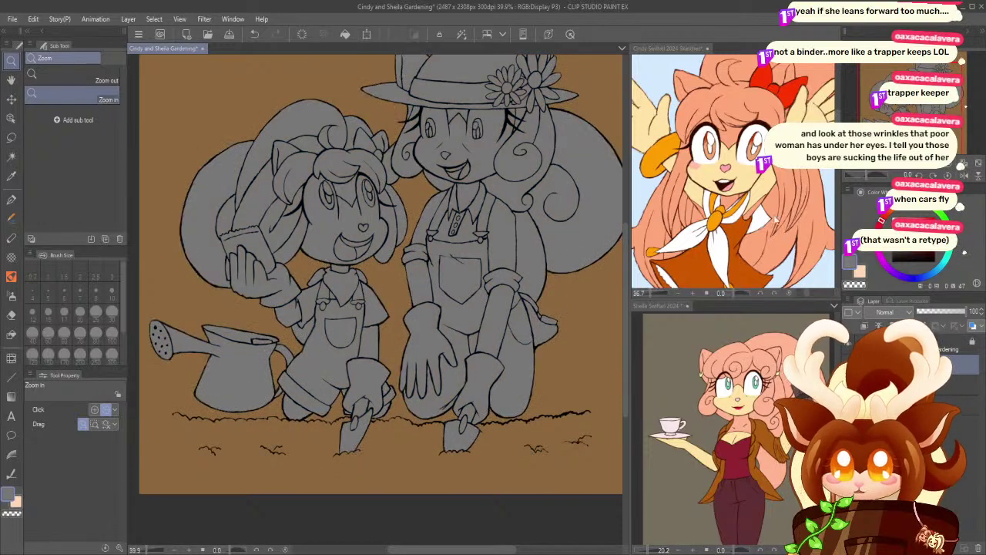
click(981, 163)
click(229, 36)
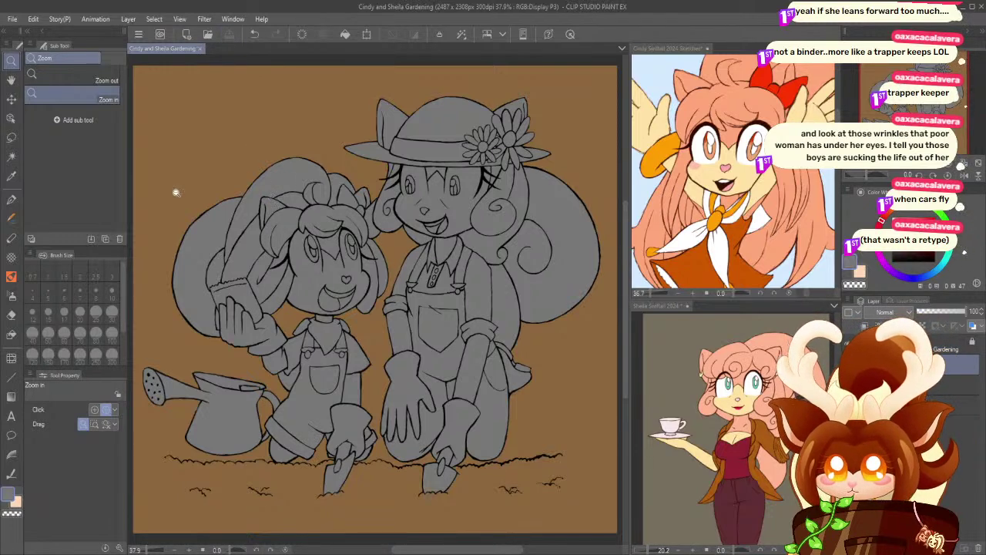
- Pick the salmon hair colour as main colour and the cream skin colour as sub colour from the Cindy reference sheet
click(11, 176)
click(706, 96)
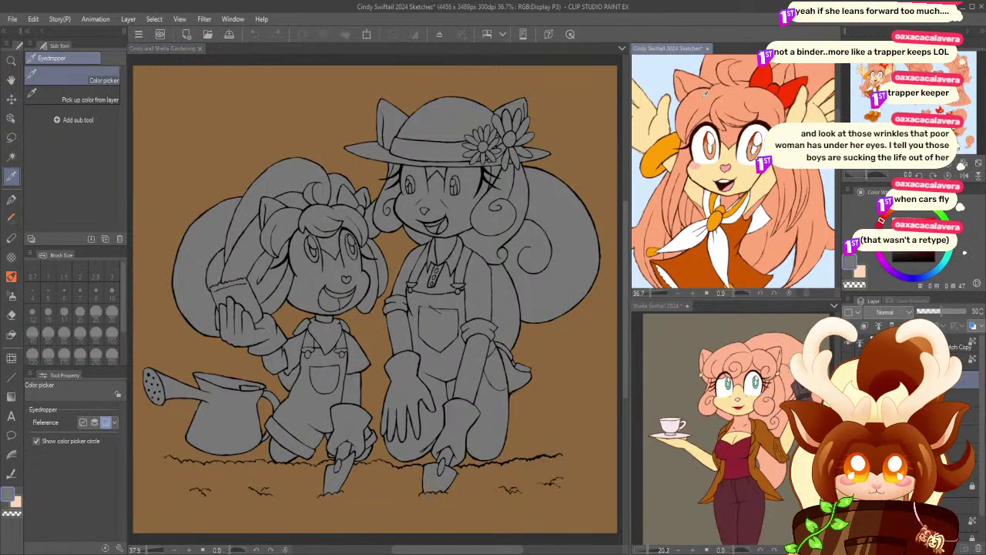
click(706, 95)
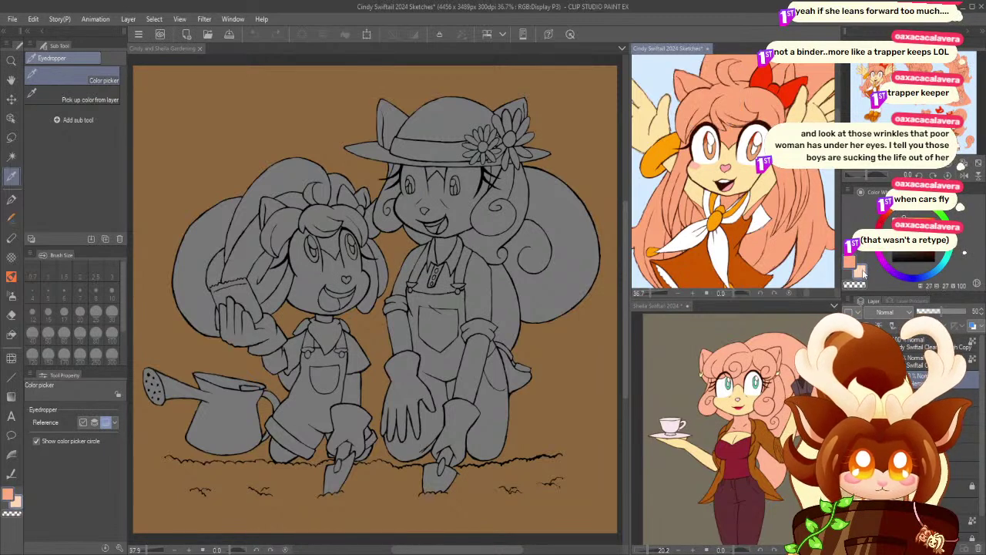
click(728, 154)
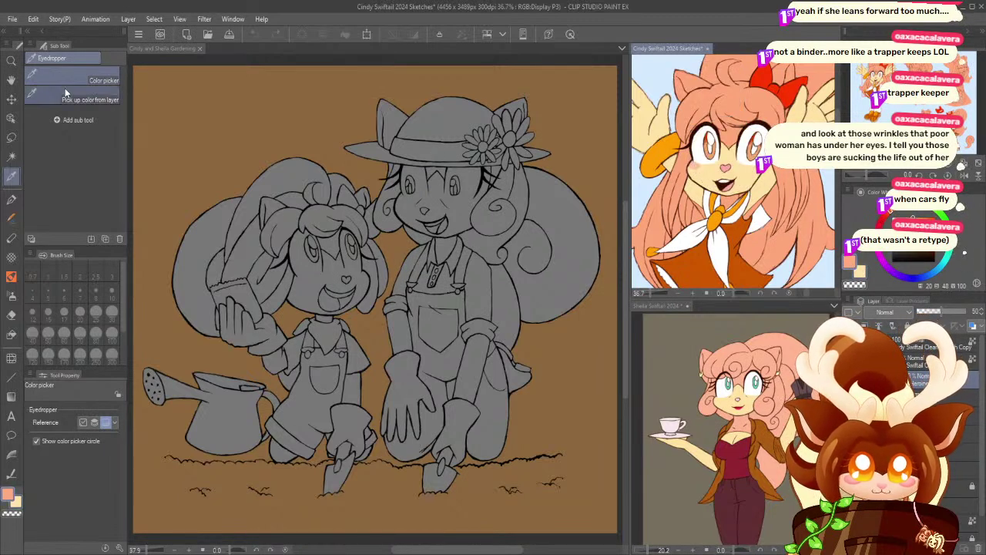
- Set the Fill tool to refer to the edited layer only for colouring the shorter character's head
click(9, 63)
click(288, 270)
drag(285, 245, 281, 225)
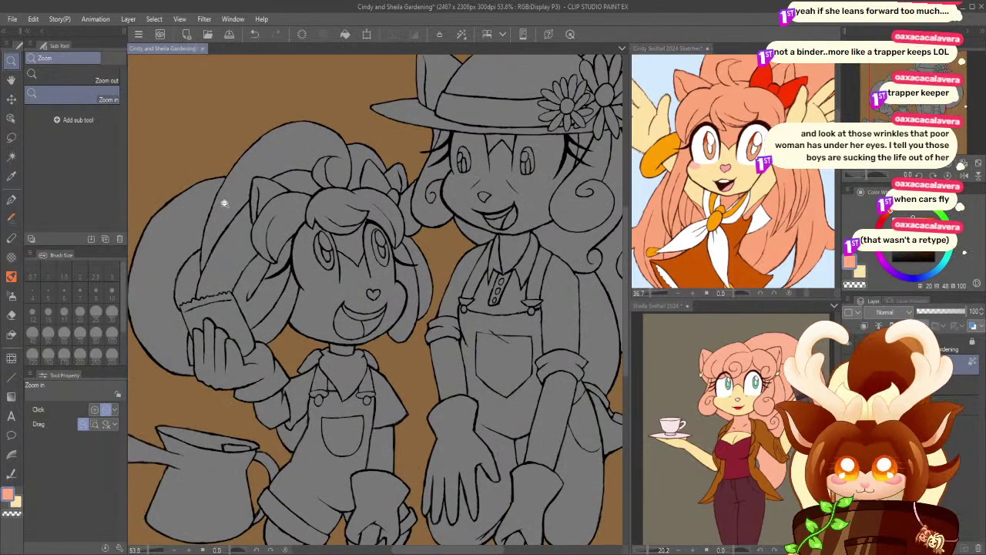
drag(218, 202, 212, 210)
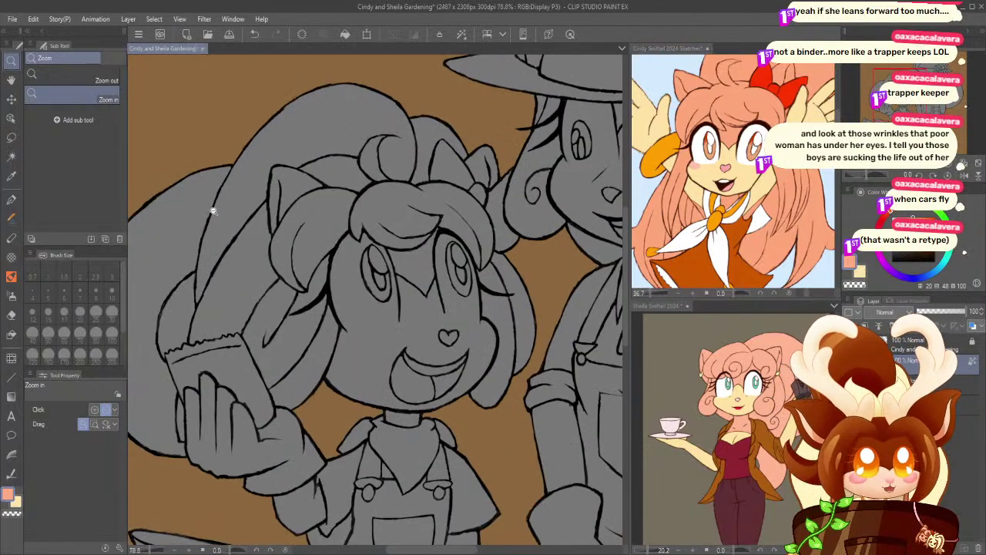
click(11, 317)
click(15, 337)
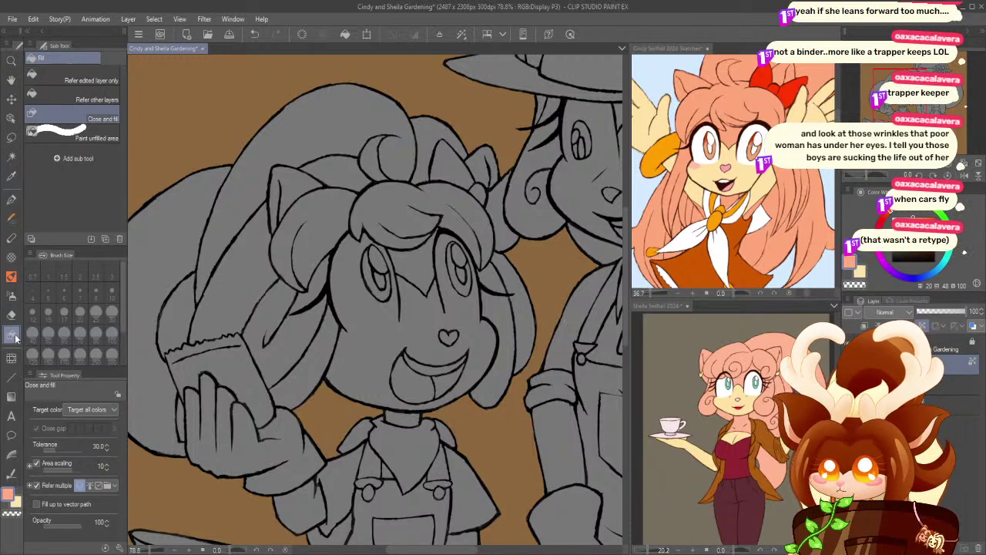
click(54, 75)
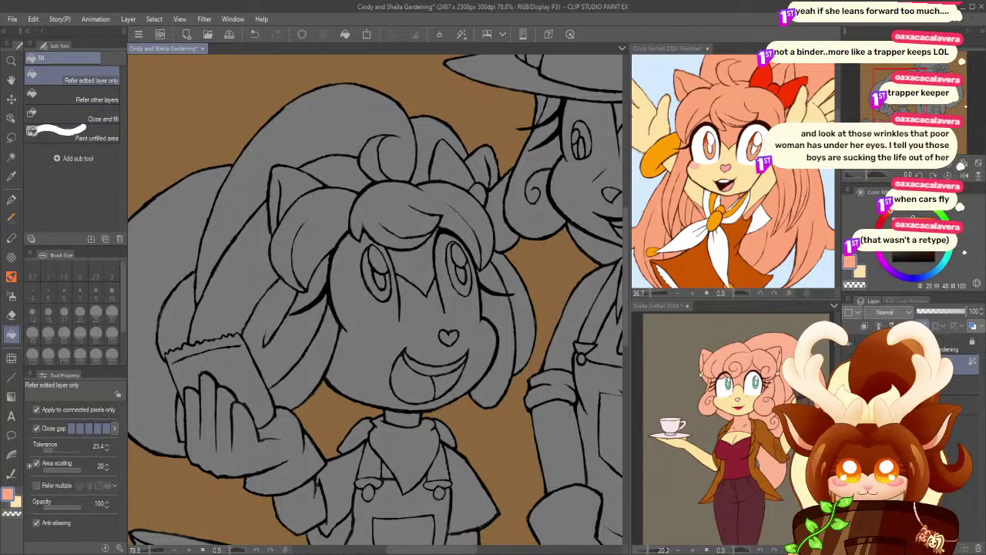
- Mark the line art layer as the reference layer, return to the grey base layer, and enable Refer multiple for the fill
click(898, 345)
click(881, 327)
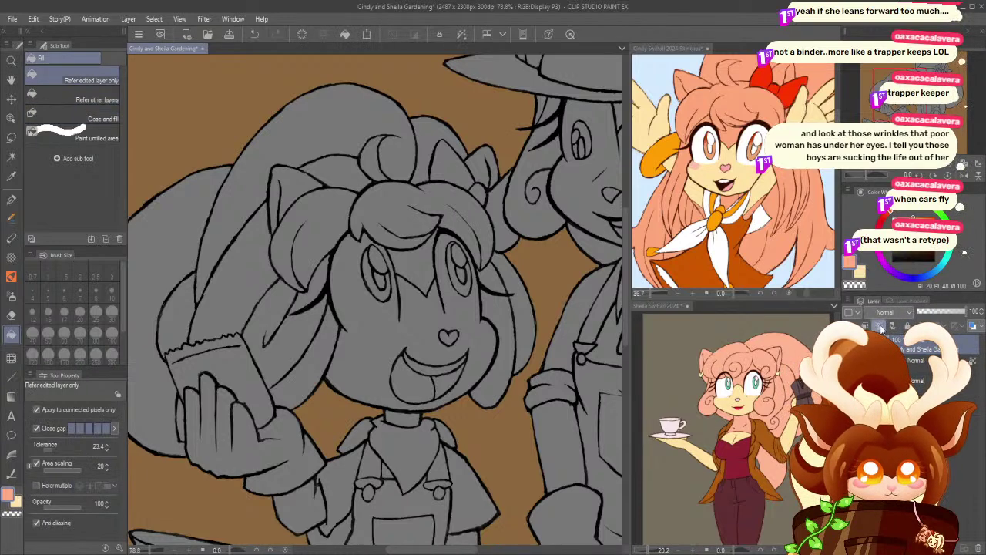
click(907, 326)
click(917, 362)
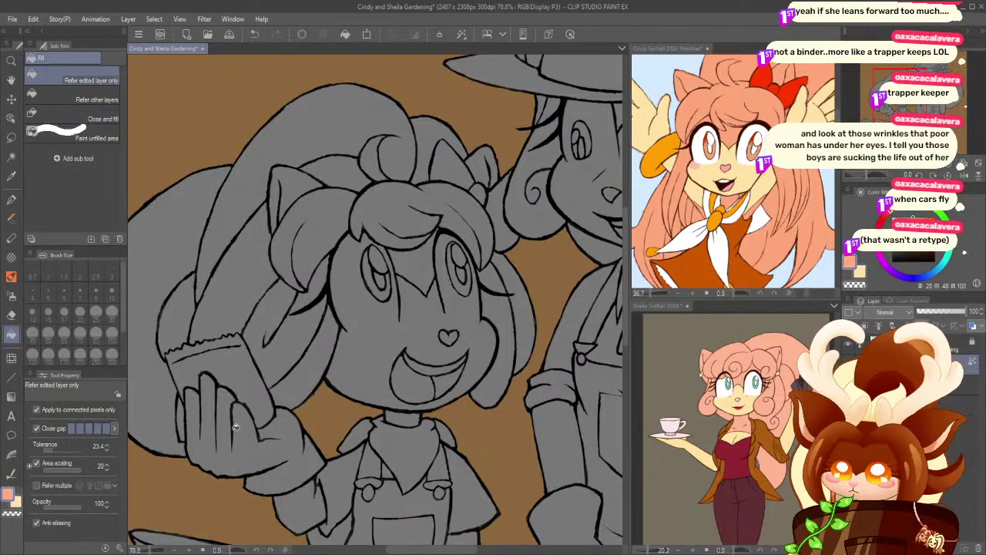
click(36, 485)
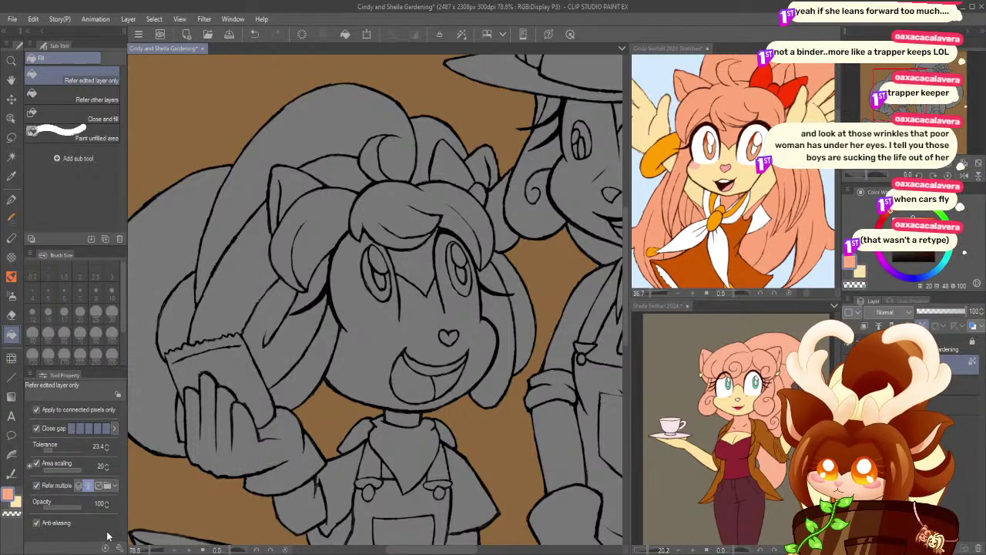
- Try to fill the shorter character's forehead marking with salmon using the Refer other layers fill
click(73, 96)
click(421, 265)
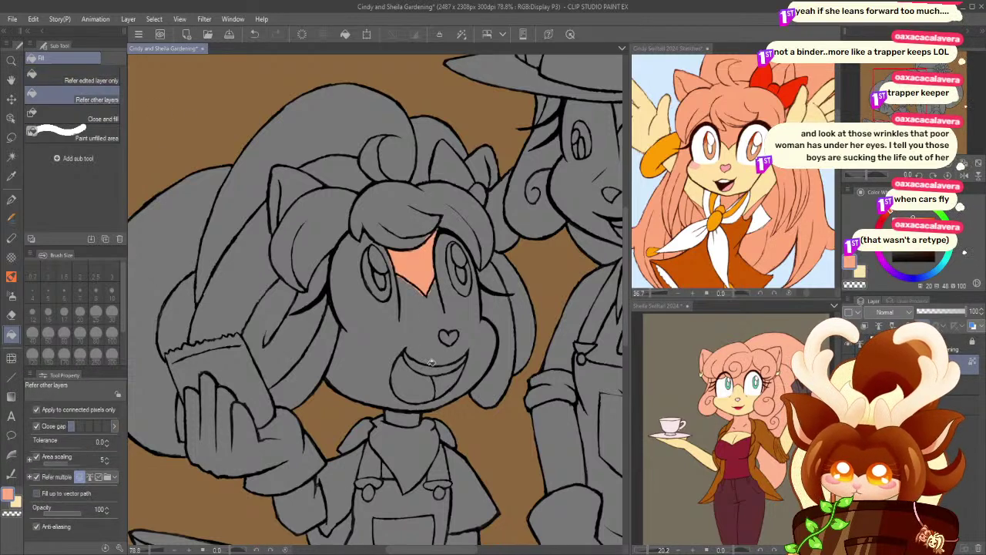
key(ctrl+z)
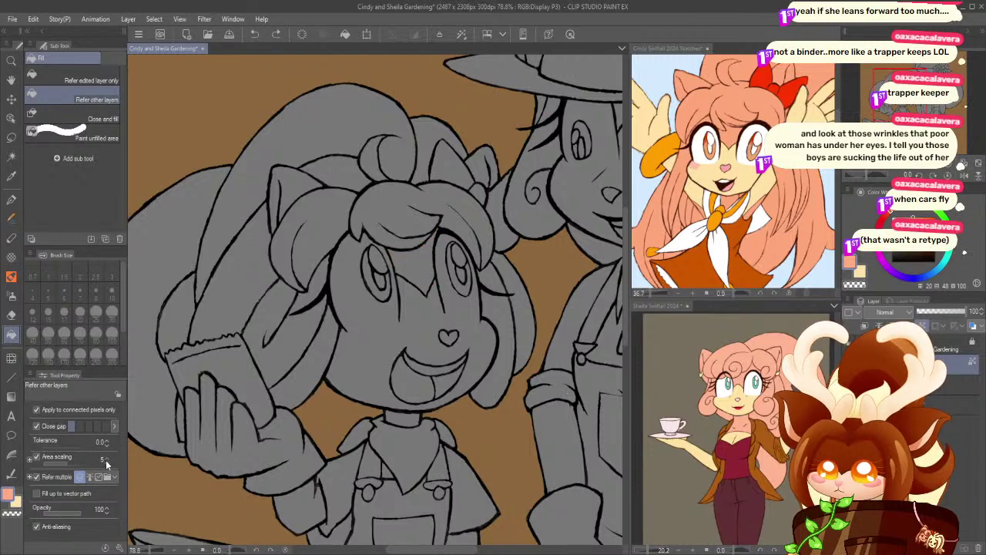
click(77, 77)
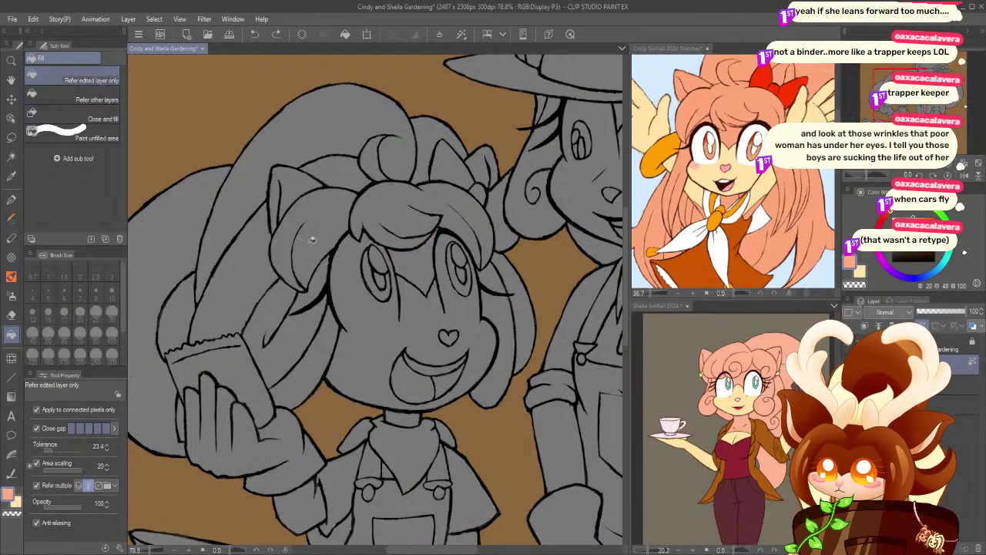
- Try to fill the shorter character's bangs, forehead marking and side hair with salmon using the Refer edited layer only fill
click(421, 268)
click(382, 202)
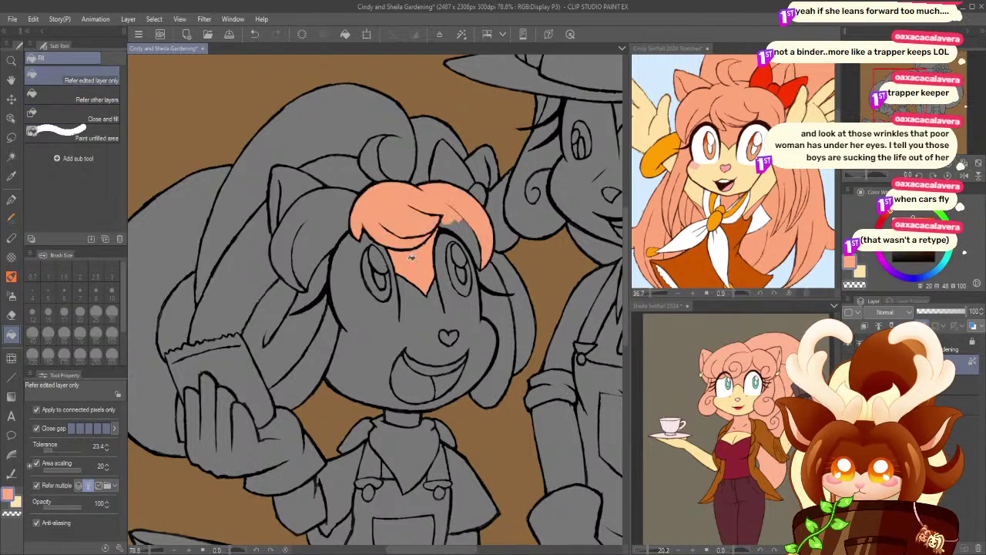
click(309, 221)
click(461, 230)
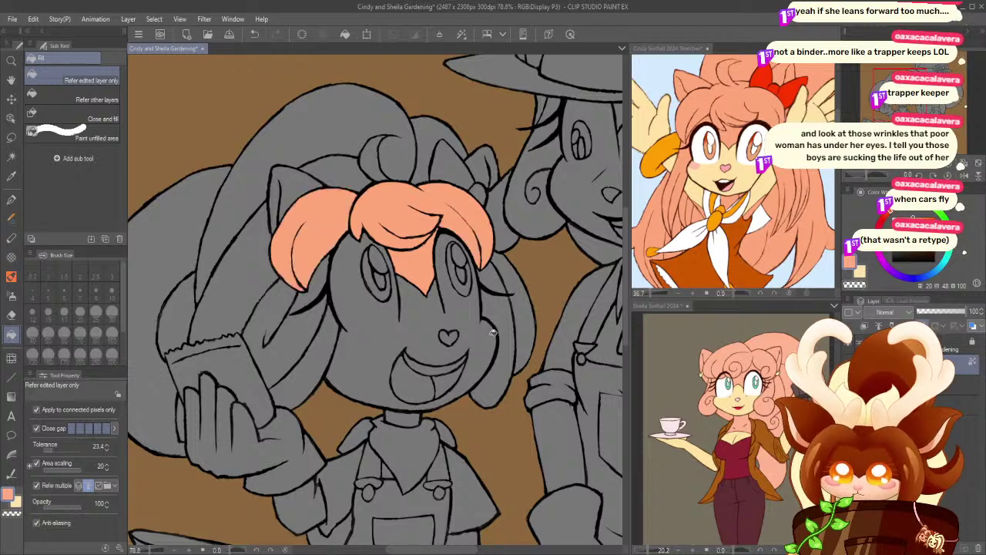
click(12, 198)
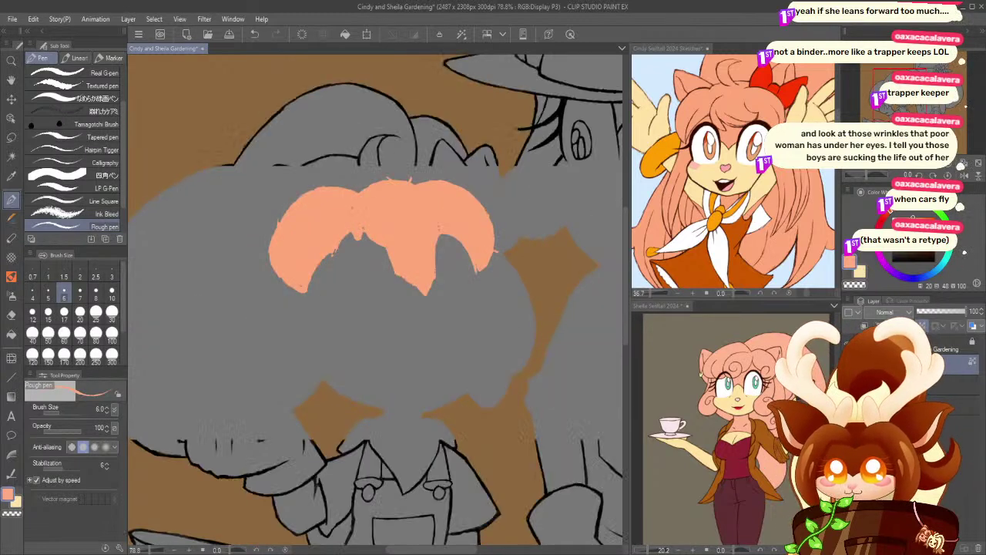
click(11, 62)
drag(408, 156, 451, 156)
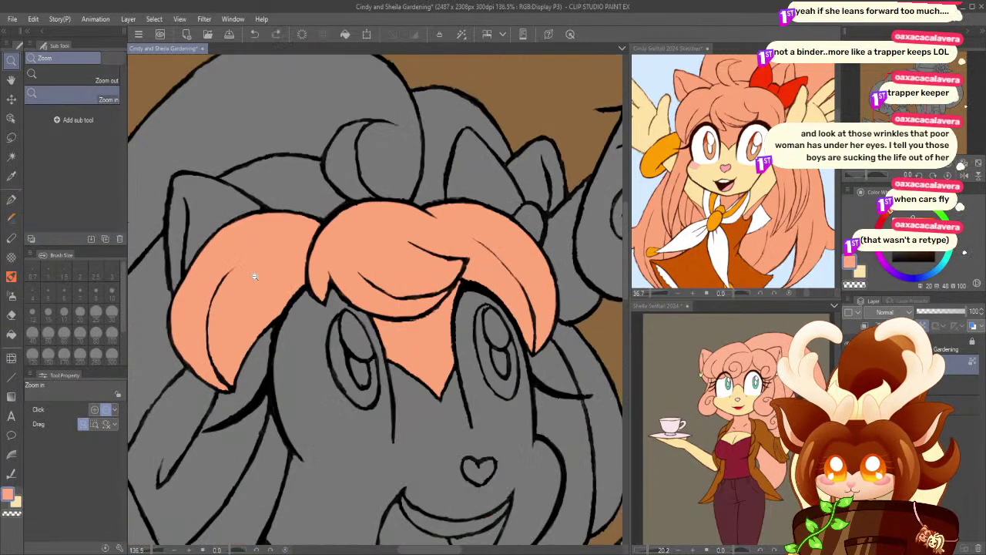
key(ctrl+z)
key(ctrl+z)
key(ctrl+z)
key(ctrl+z)
- Auto-select the shorter character's bangs, forehead marking, side hair, ear and front curl, referring to other layers
click(12, 157)
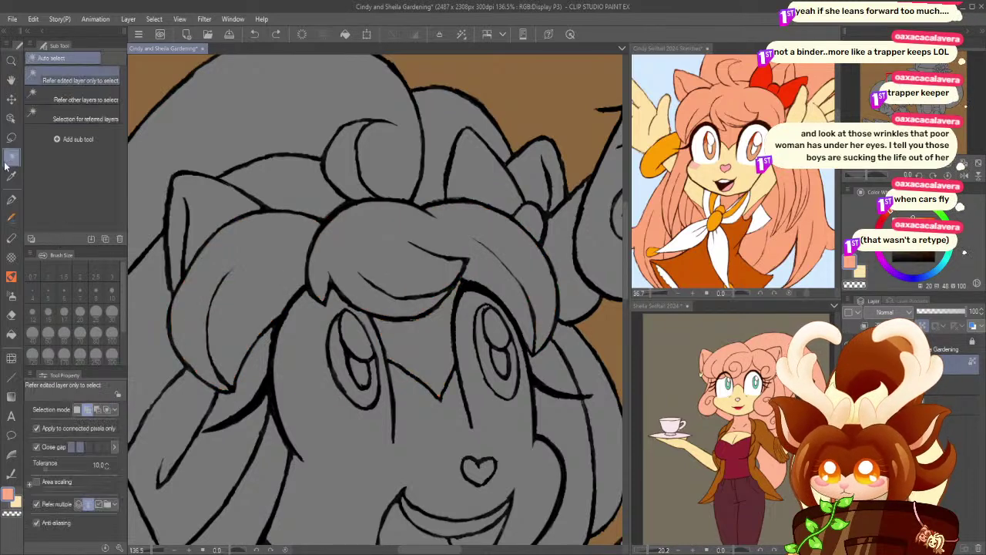
click(57, 101)
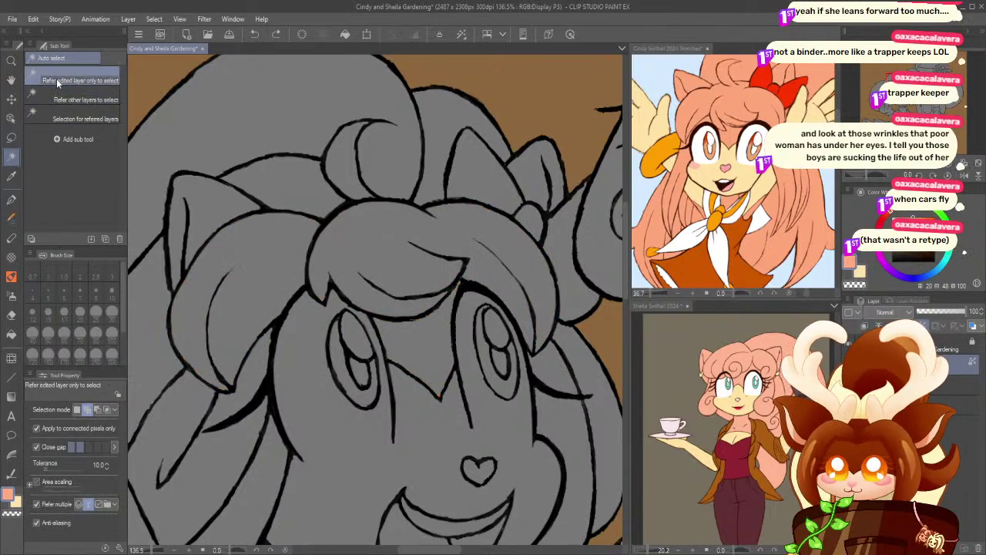
click(378, 255)
click(430, 341)
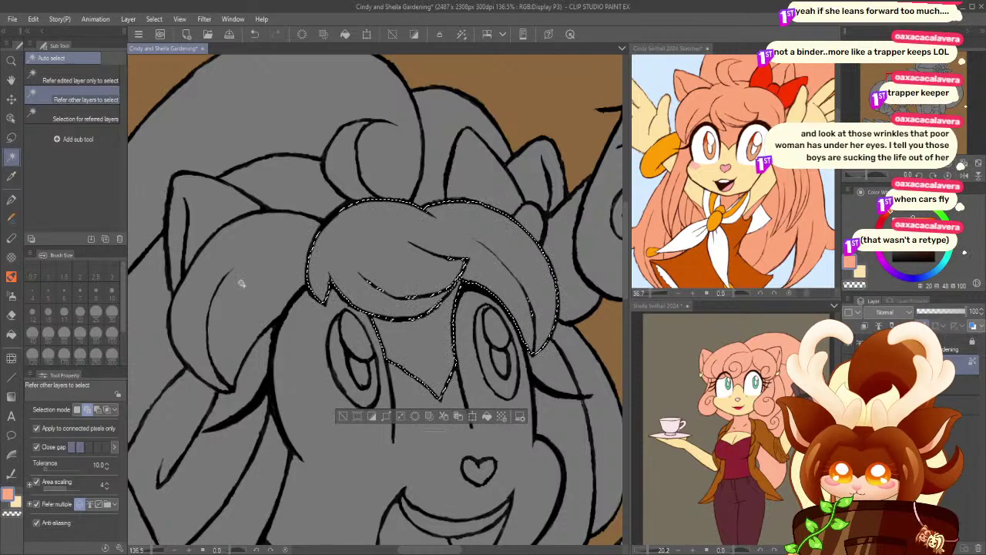
click(239, 280)
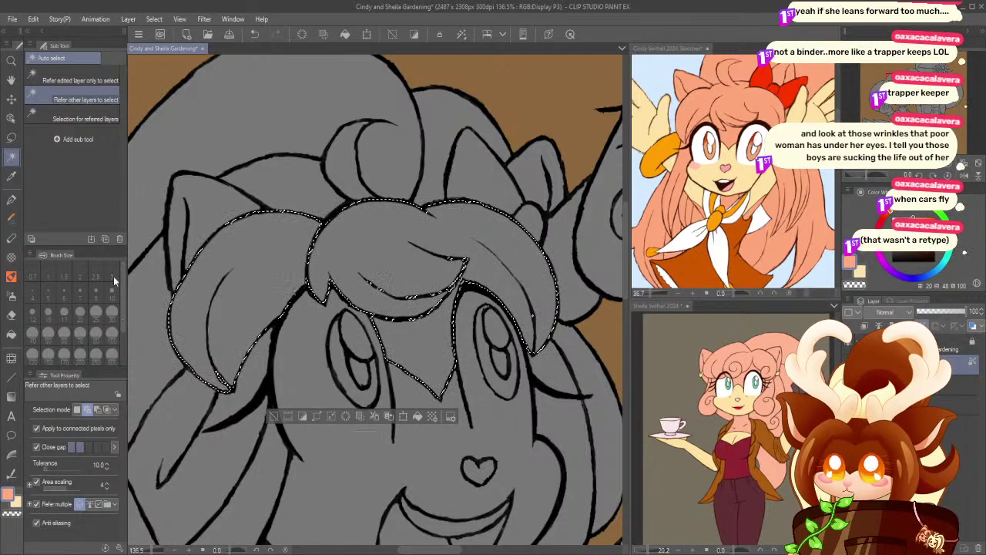
click(195, 206)
click(355, 154)
- Add the hair strands hanging on both sides of the shorter character's face to the selection
click(11, 59)
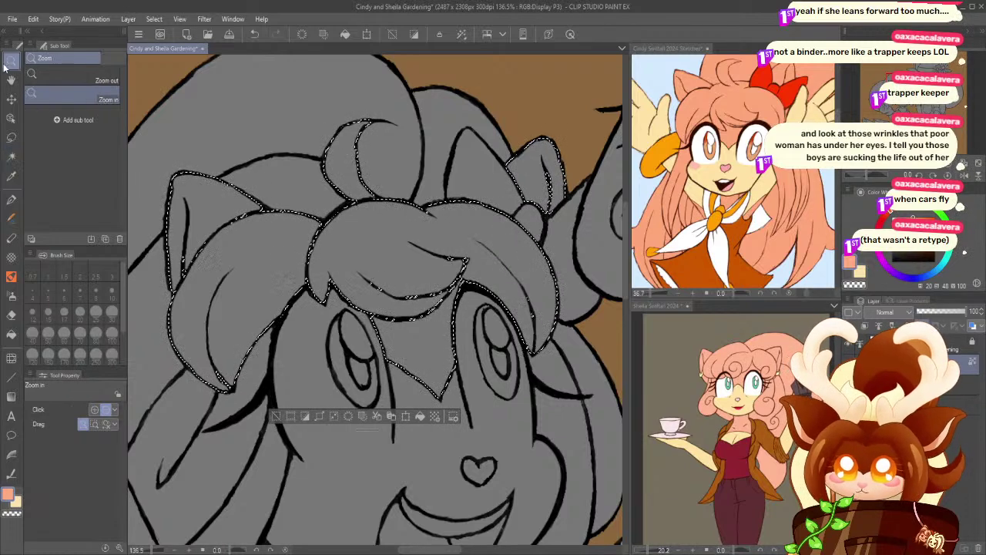
drag(267, 248, 254, 264)
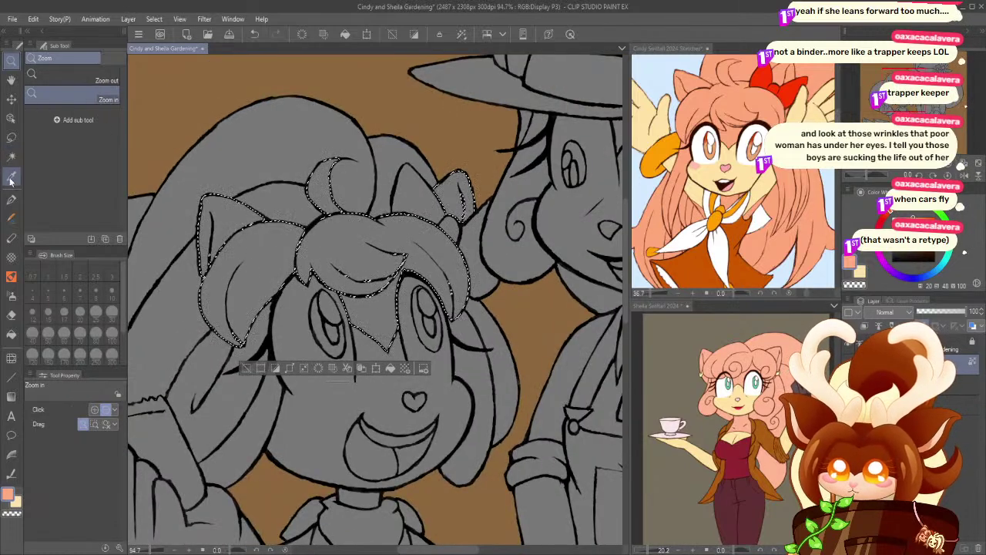
key(w)
click(213, 396)
click(253, 456)
click(236, 462)
click(468, 370)
click(501, 380)
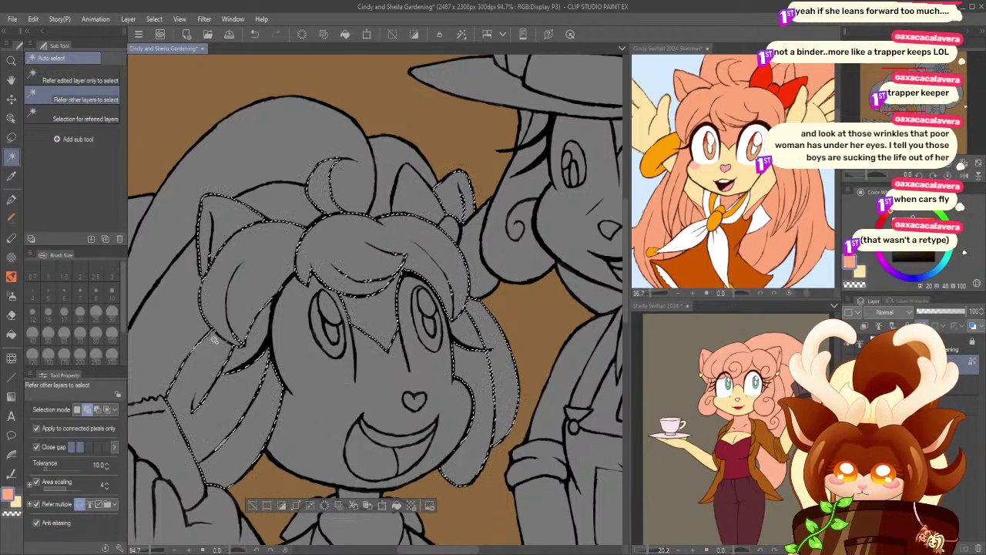
- Add the large upper mass of the shorter character's hair to the selection and undo the last unwanted pick
scroll(216, 339, left, 3)
click(253, 335)
click(510, 176)
key(ctrl+z)
- Add the line art gaps between the selected hair sections to the selection with the Lasso marquee
click(10, 138)
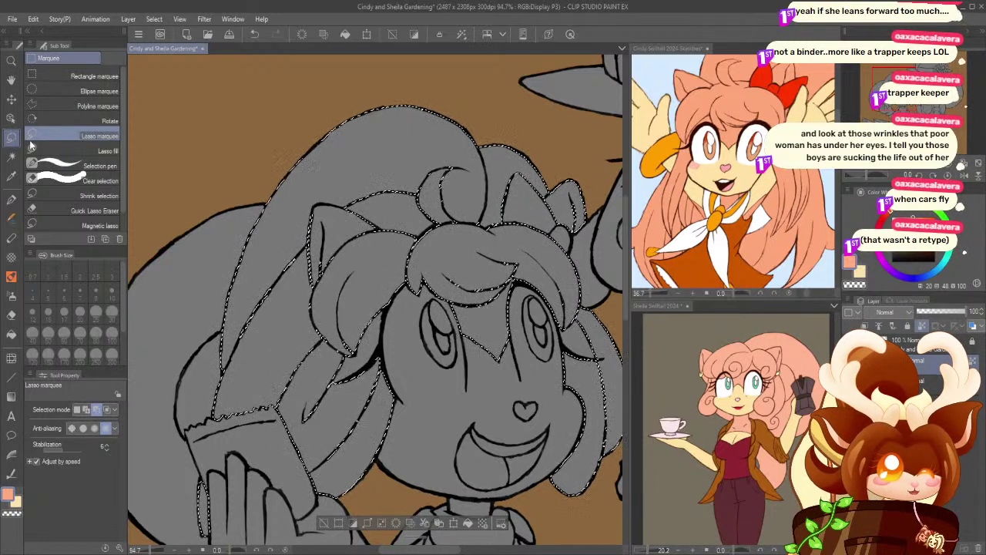
click(31, 142)
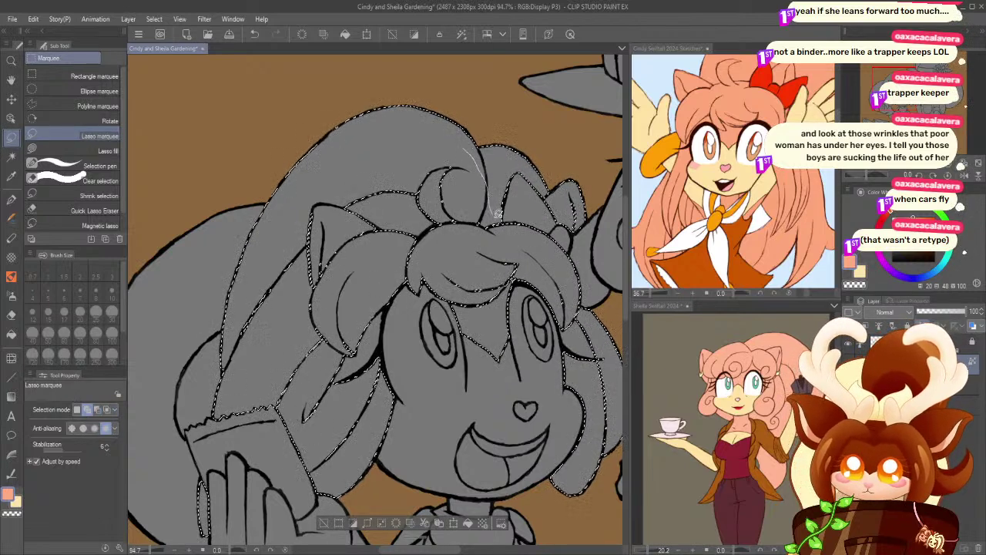
mouse_move(396, 247)
mouse_down()
mouse_move(325, 309)
mouse_move(279, 247)
mouse_up()
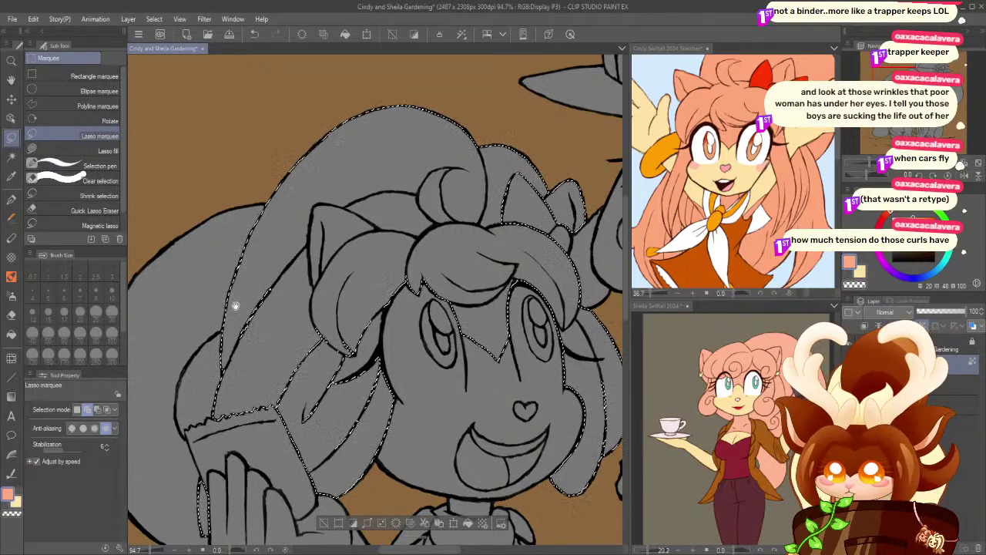
drag(235, 306, 266, 262)
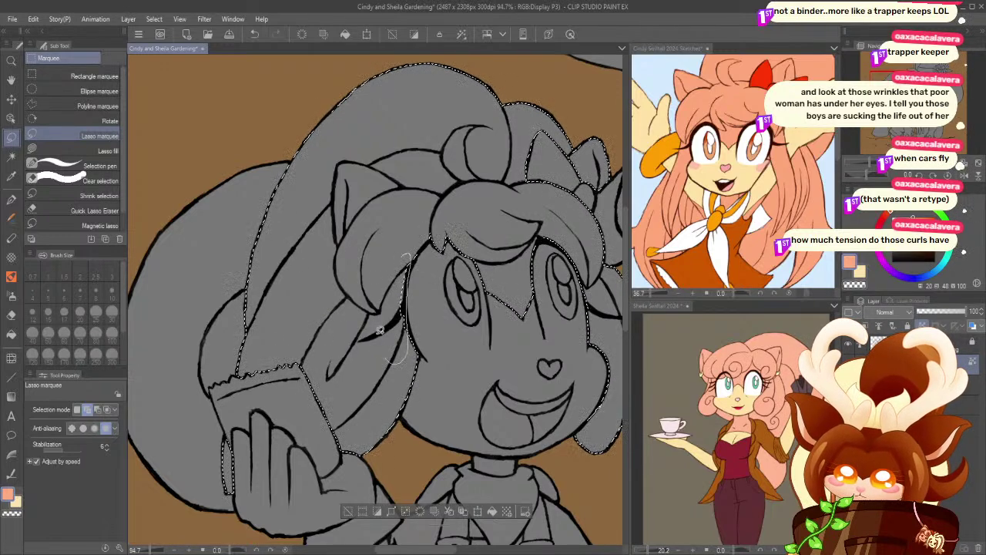
drag(382, 351, 377, 292)
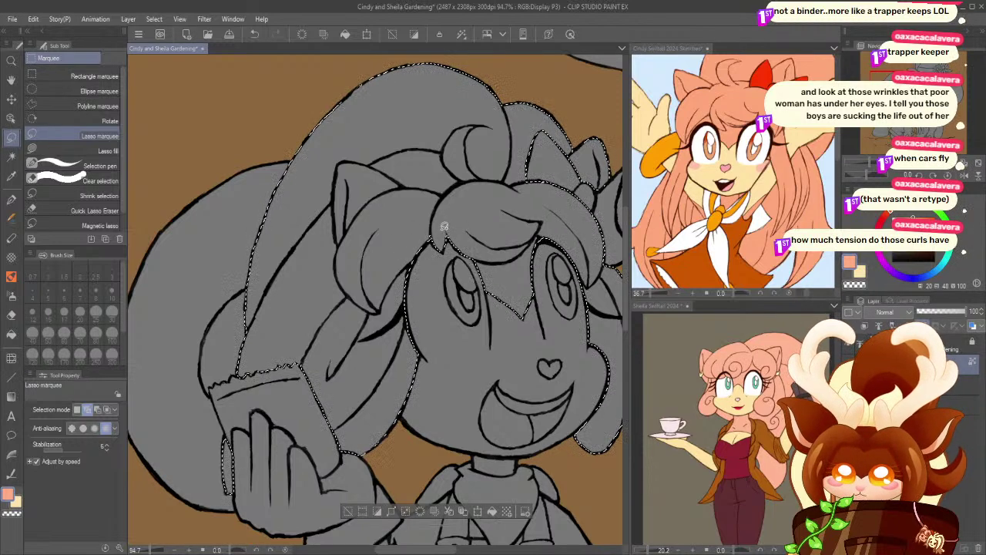
drag(406, 258, 276, 235)
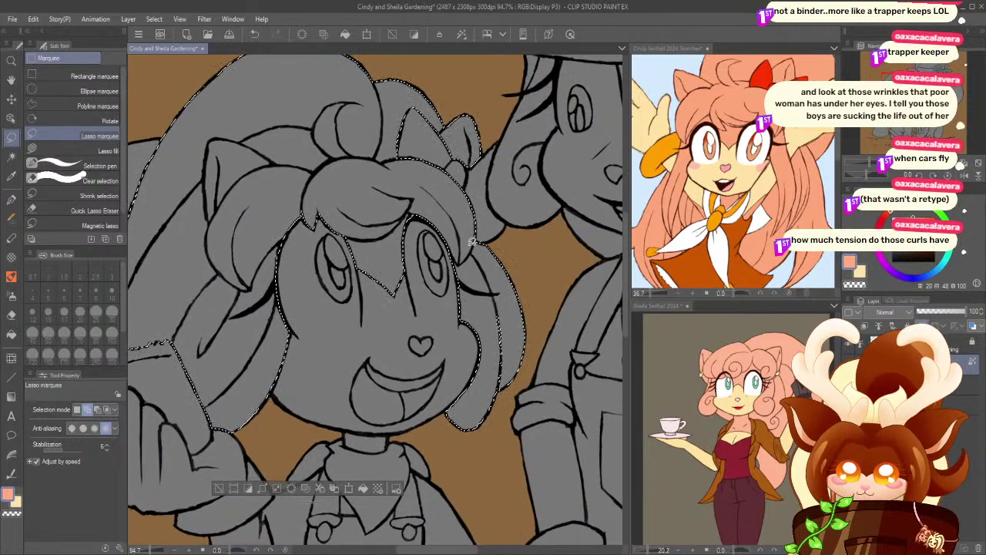
mouse_move(487, 296)
mouse_down()
mouse_move(507, 385)
mouse_move(488, 299)
mouse_up()
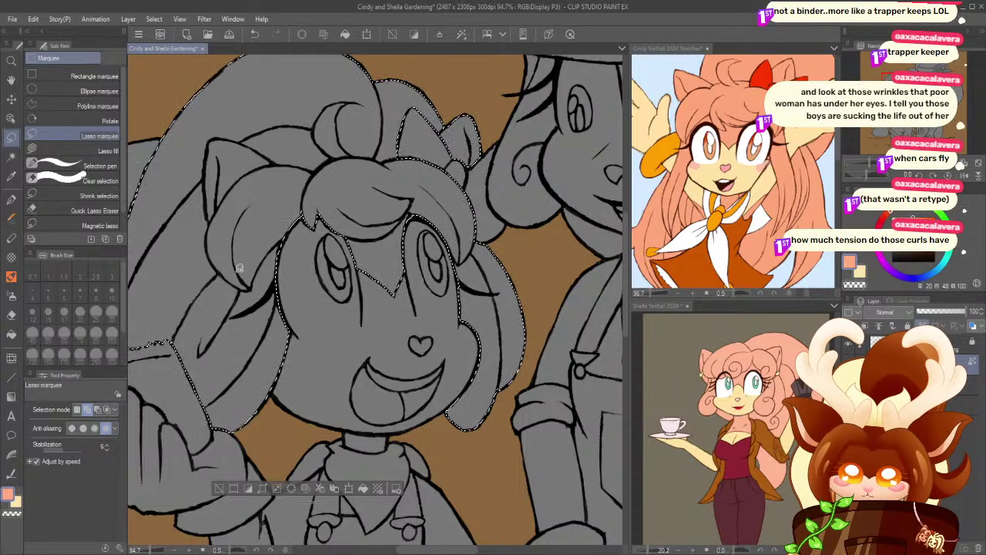
drag(211, 279, 381, 232)
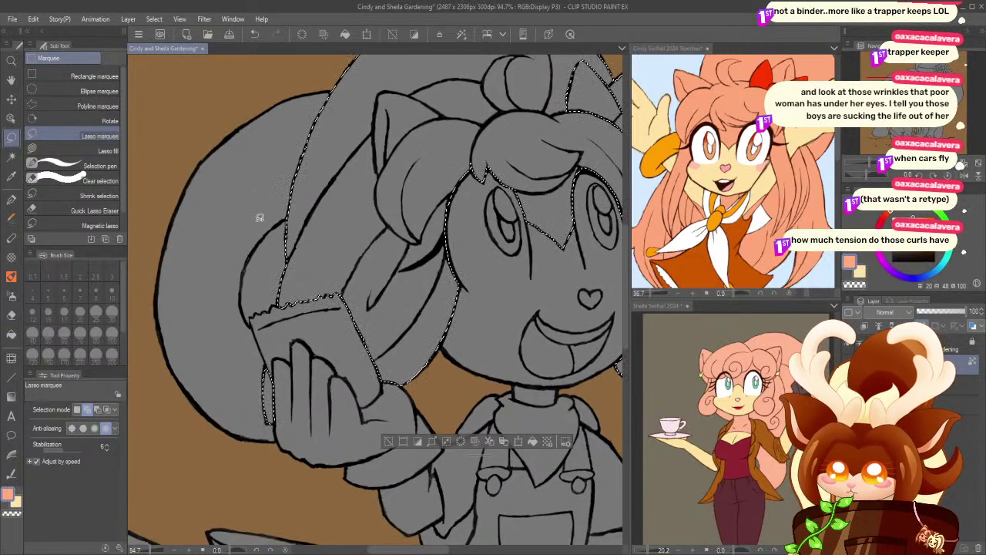
- Fill the selected hair with salmon and clear the selection
click(11, 59)
drag(476, 173, 462, 405)
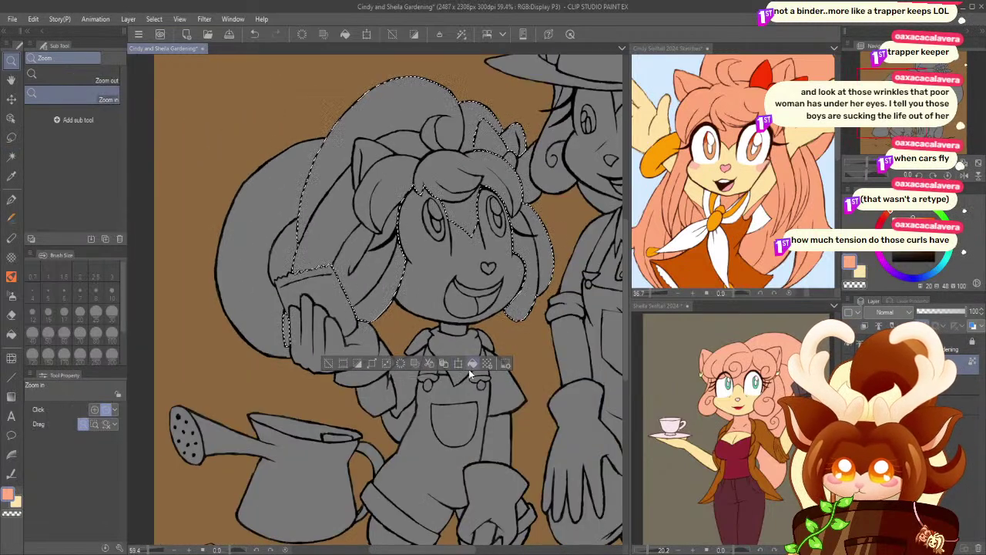
click(473, 363)
key(ctrl+d)
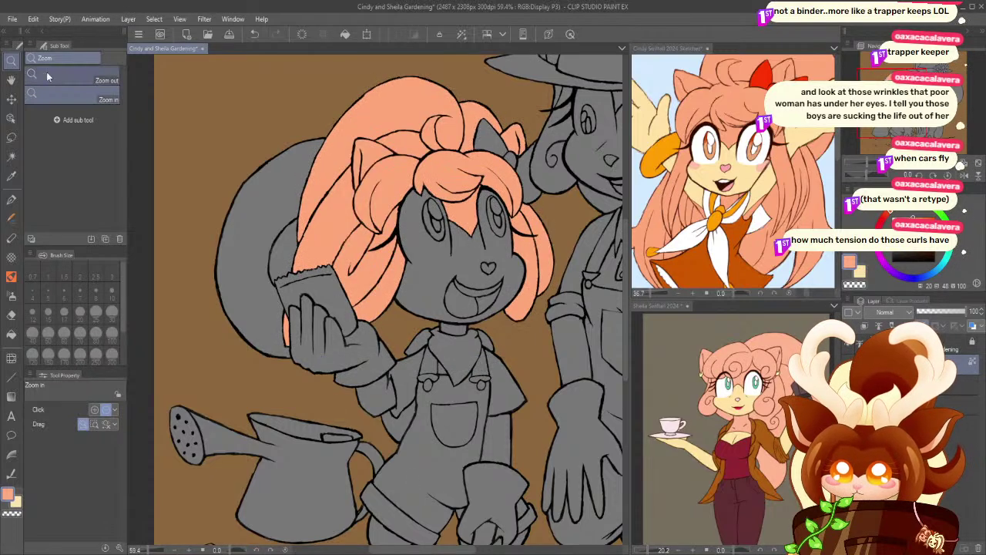
- Auto-select the large rounded shape behind the hair, the neck, the patch below the raised arm and both knees
click(237, 170)
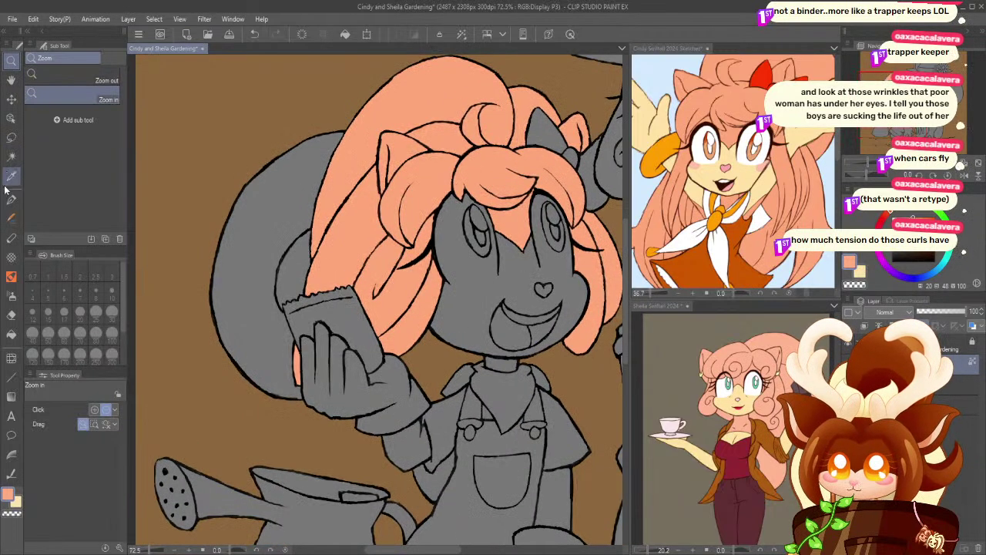
click(11, 157)
click(258, 271)
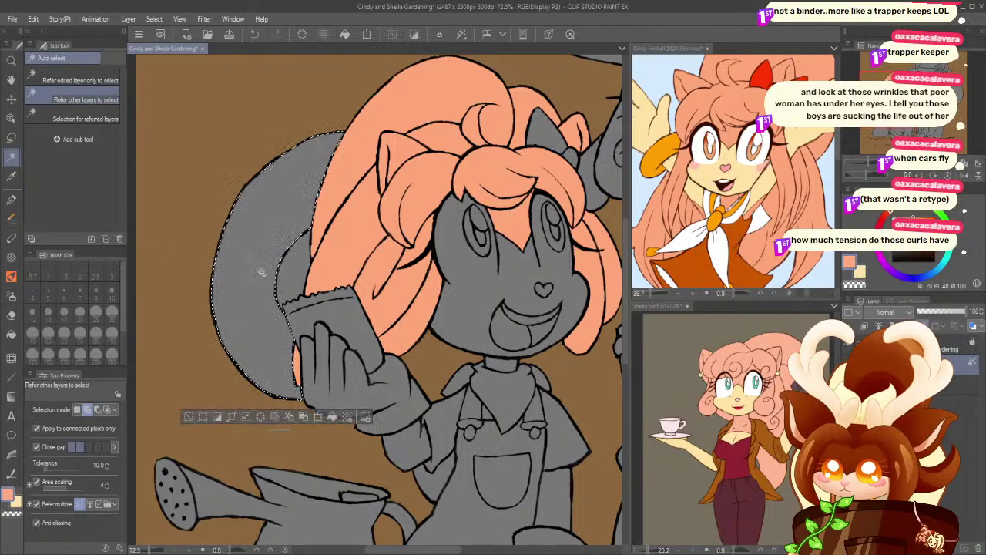
shift+click(494, 366)
drag(326, 348, 278, 225)
click(376, 503)
click(530, 509)
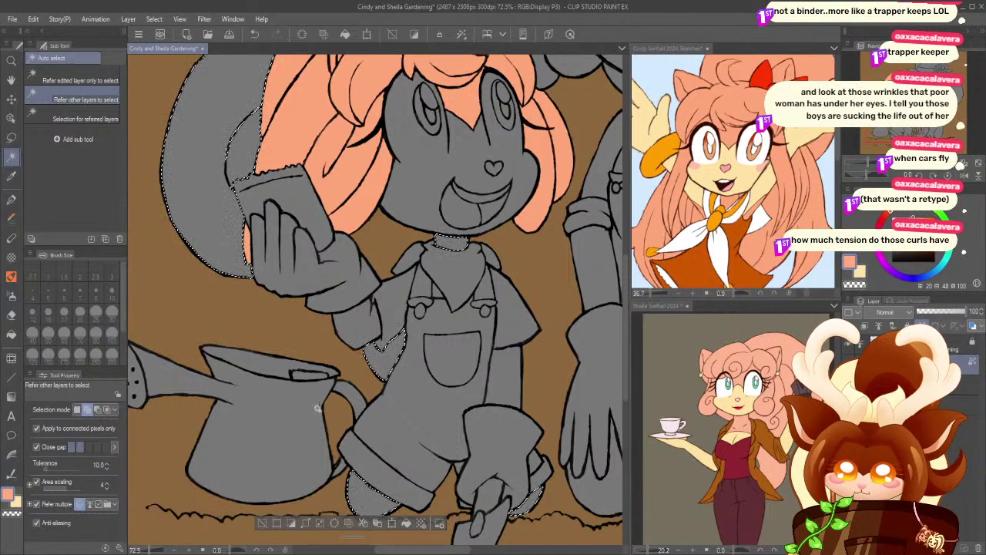
scroll(316, 393, up, 3)
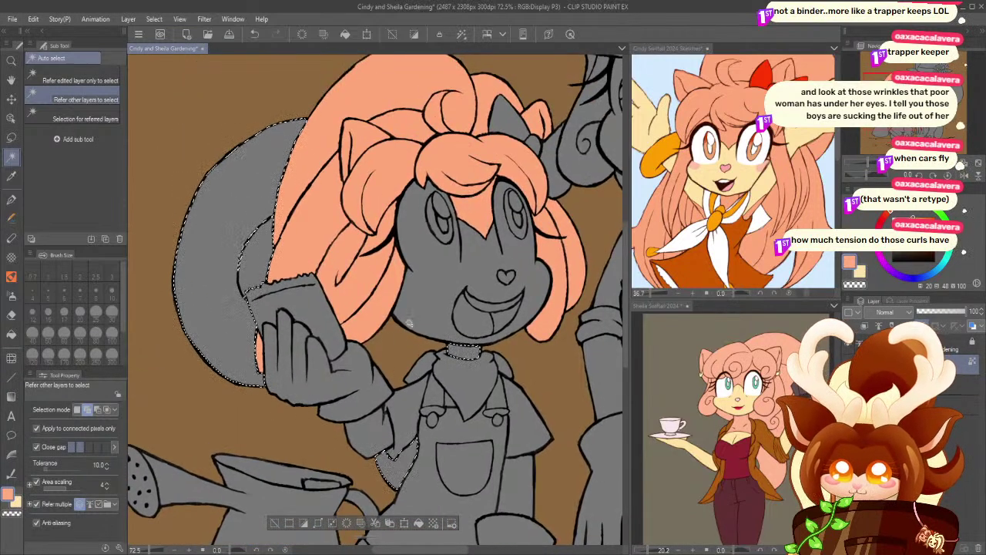
- Lasso the outlines where the rounded back shape meets the salmon hair and the raised glove into the selection
click(12, 138)
mouse_move(307, 119)
mouse_down()
mouse_move(314, 135)
mouse_move(279, 255)
mouse_move(243, 297)
mouse_move(254, 284)
mouse_up()
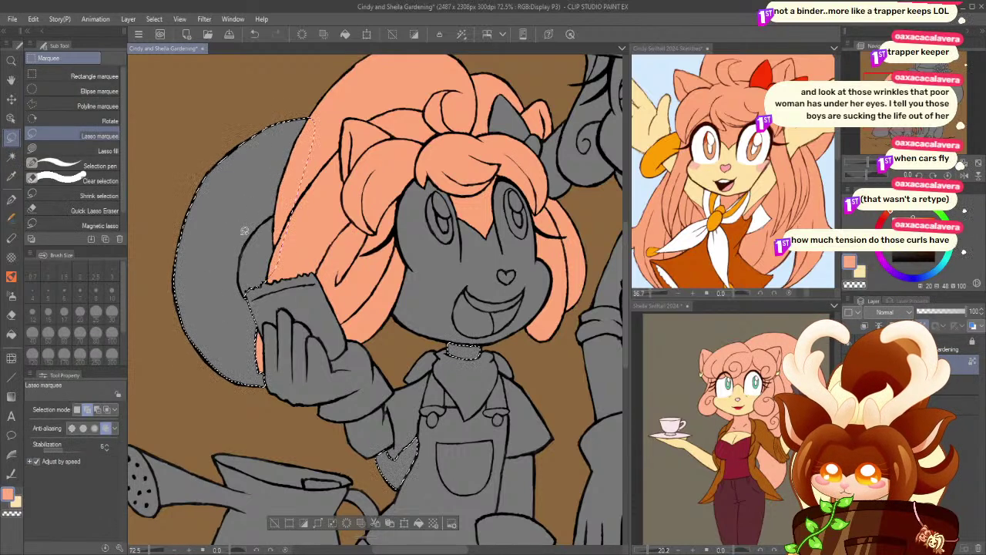
mouse_move(247, 330)
mouse_down()
mouse_move(256, 318)
mouse_move(257, 380)
mouse_up()
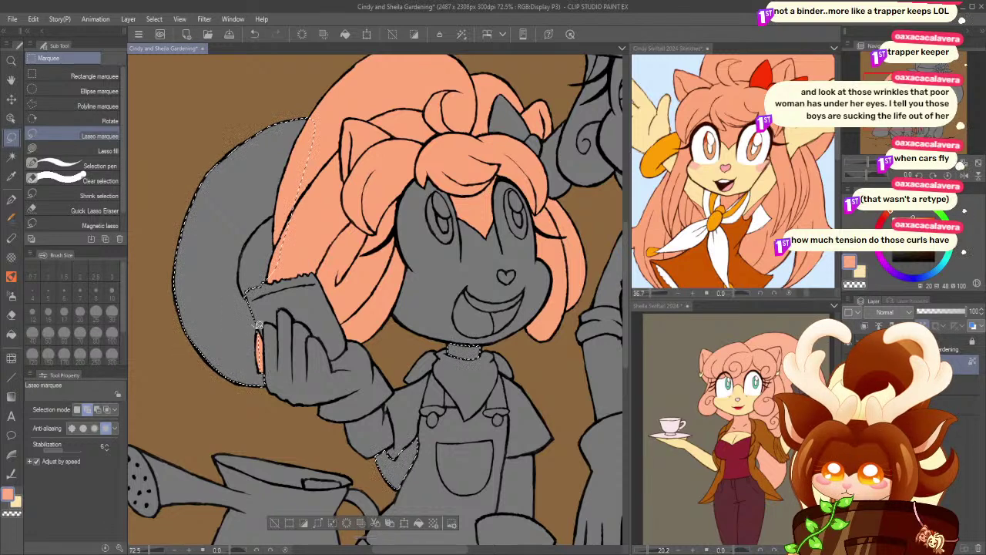
- Fill the selected back shape, neck, arm patch and knees with salmon and clear the selection
drag(239, 345, 201, 193)
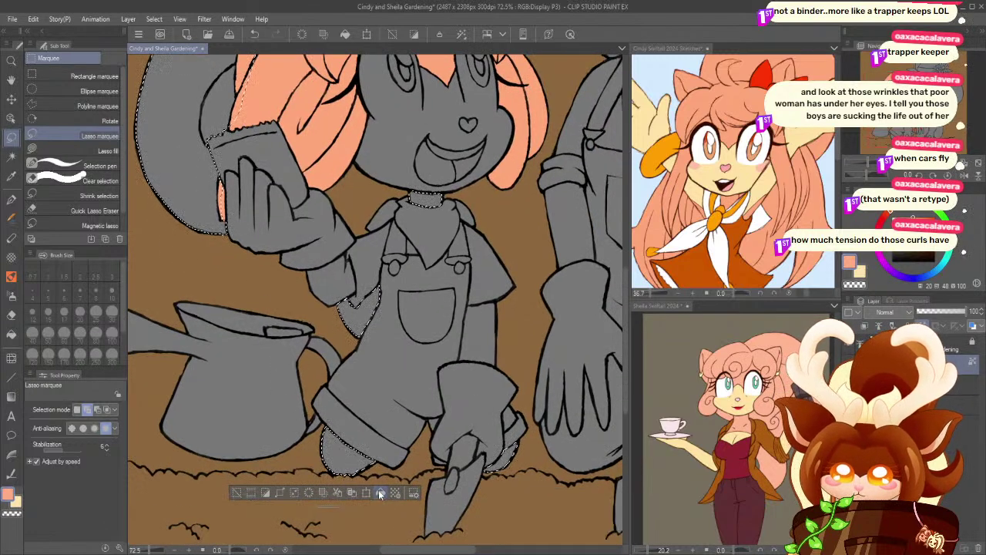
click(246, 493)
click(238, 492)
drag(275, 288, 269, 421)
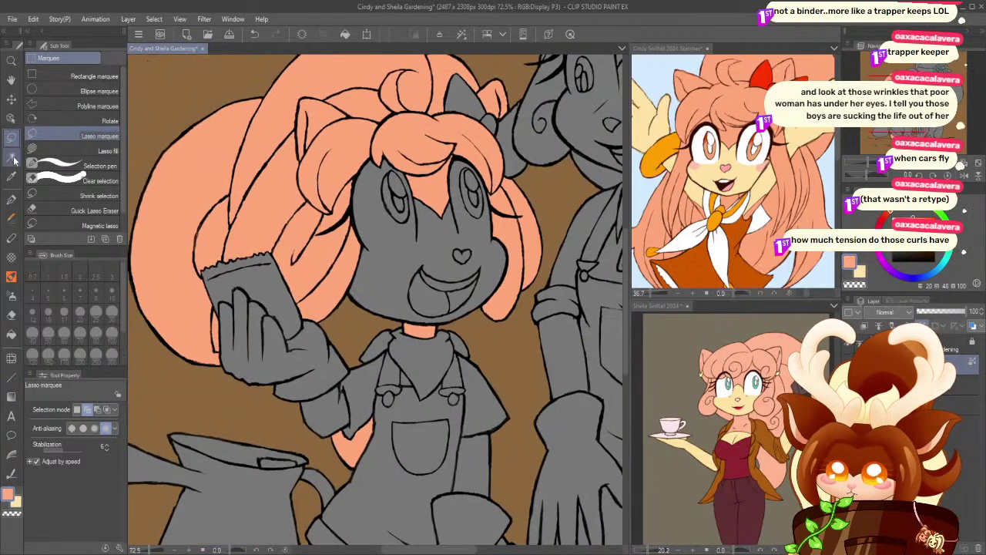
- Select the brown gap between the chin, shoulder and raised glove, fill it with salmon, and deselect it
click(12, 157)
click(355, 333)
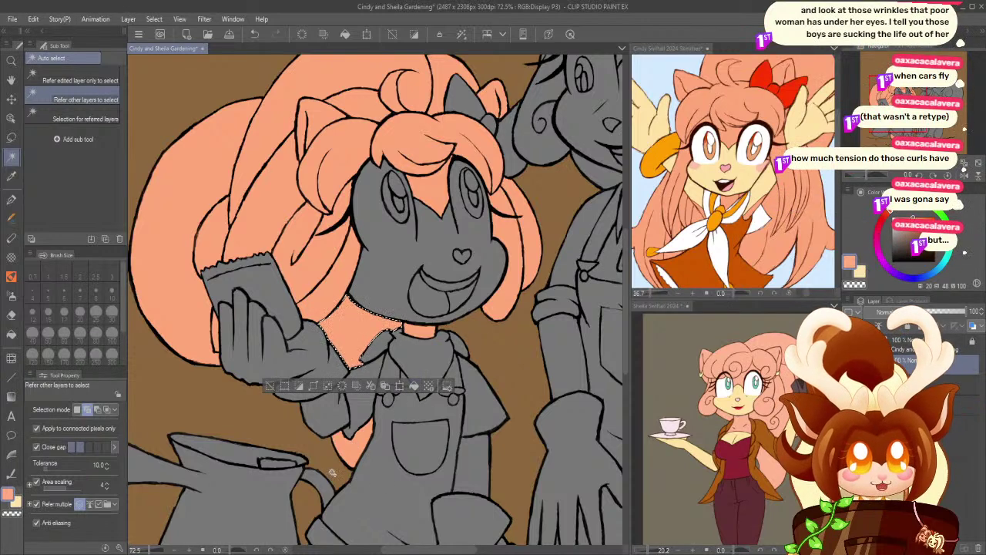
click(269, 386)
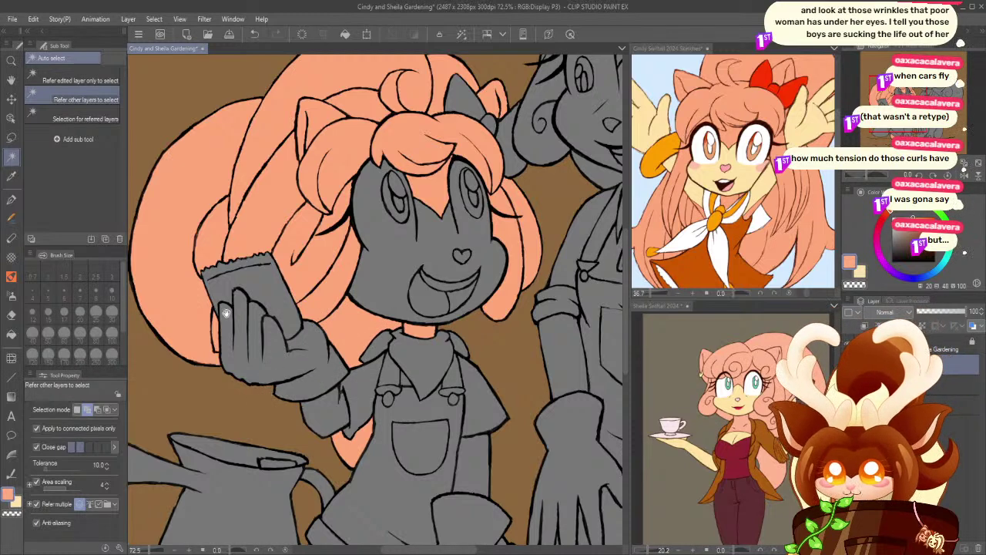
- Auto-select Cindy's face and both bare forearms, fill them with cream, and clear the selection
drag(227, 314, 257, 403)
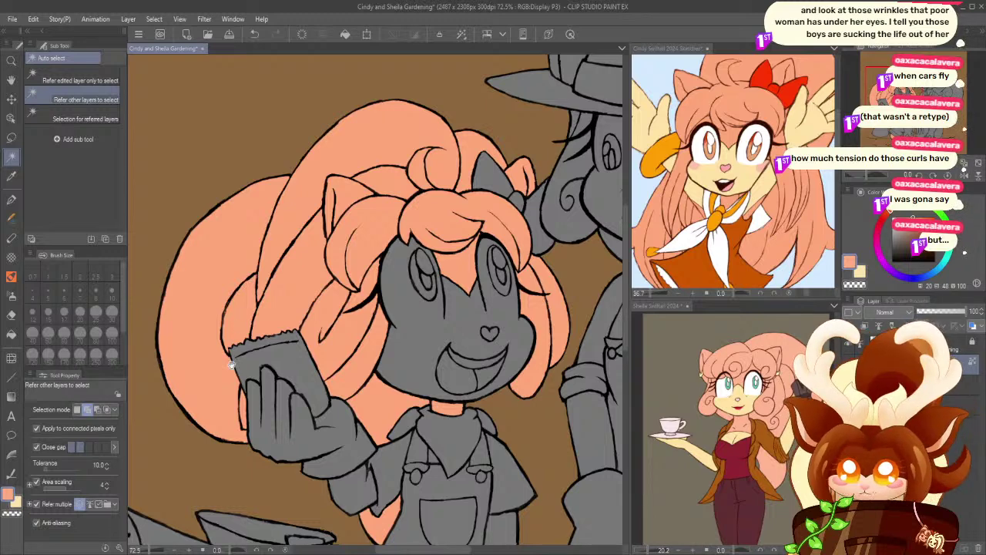
drag(236, 369, 216, 342)
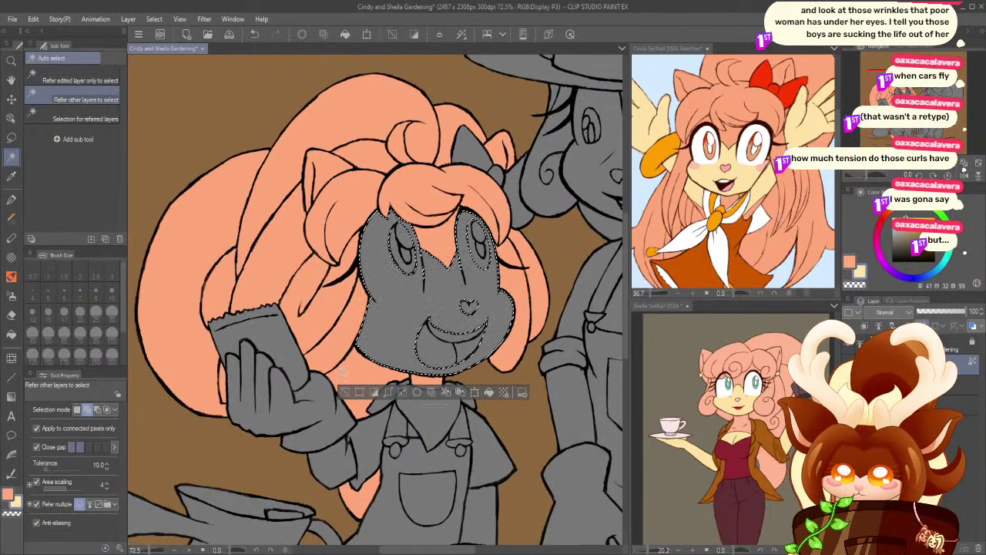
scroll(330, 465, down, 5)
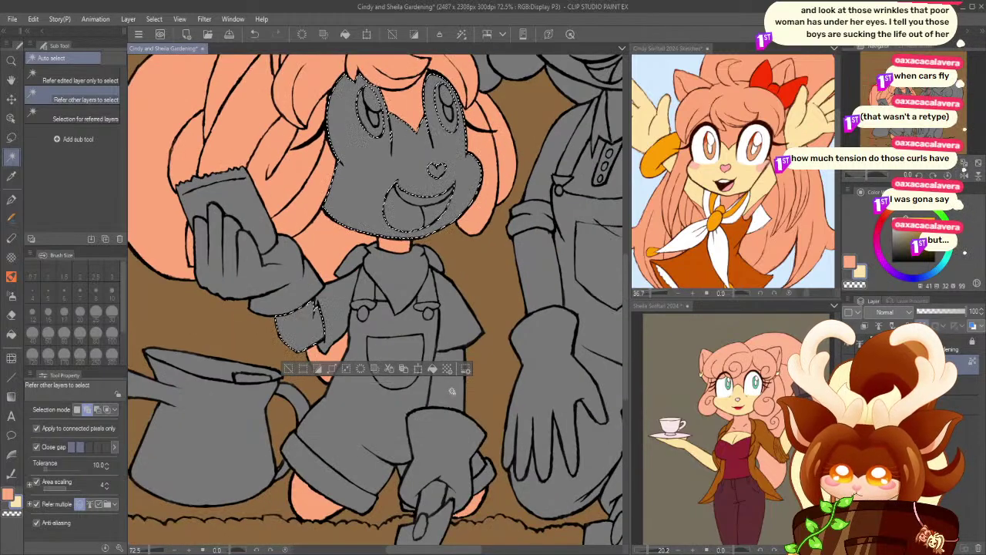
drag(264, 286, 292, 425)
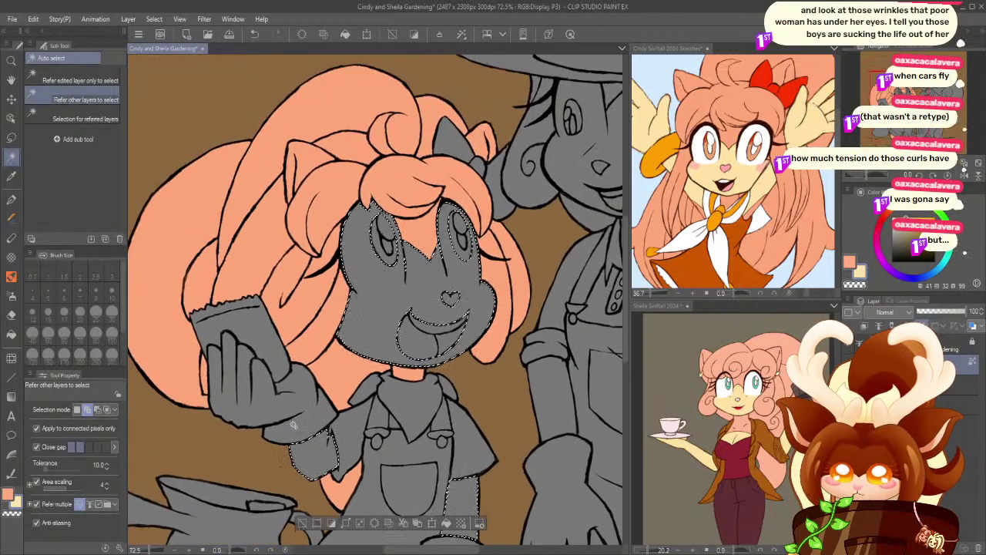
click(11, 137)
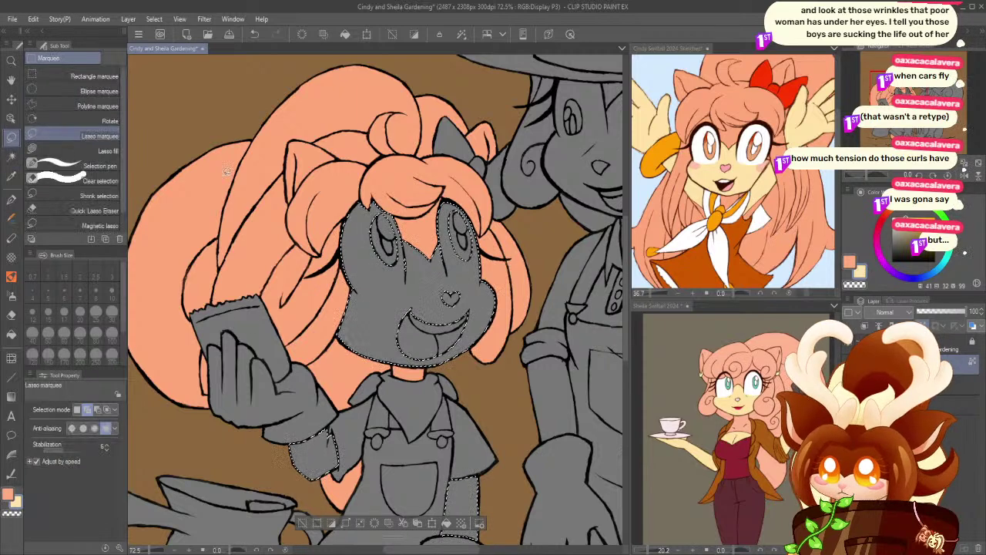
drag(402, 240, 405, 245)
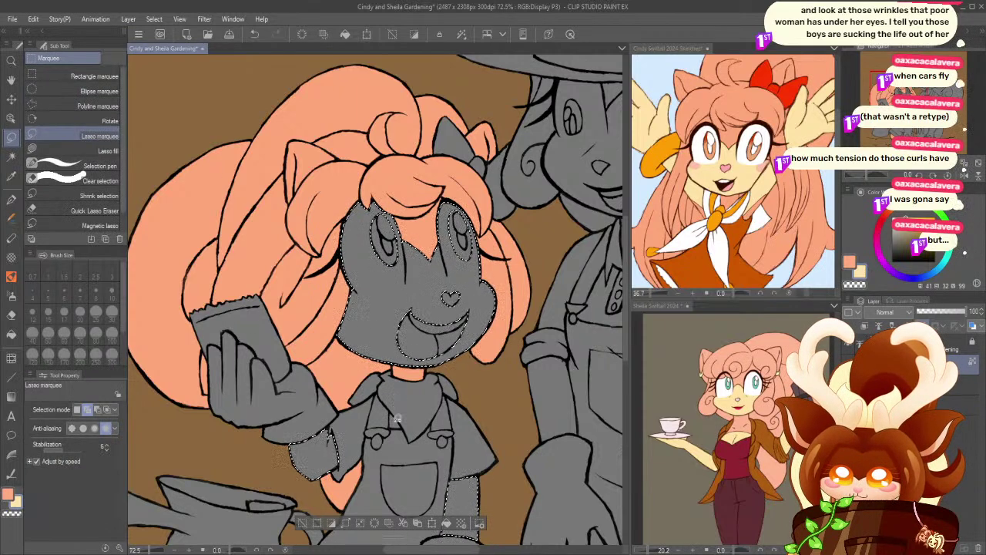
click(446, 524)
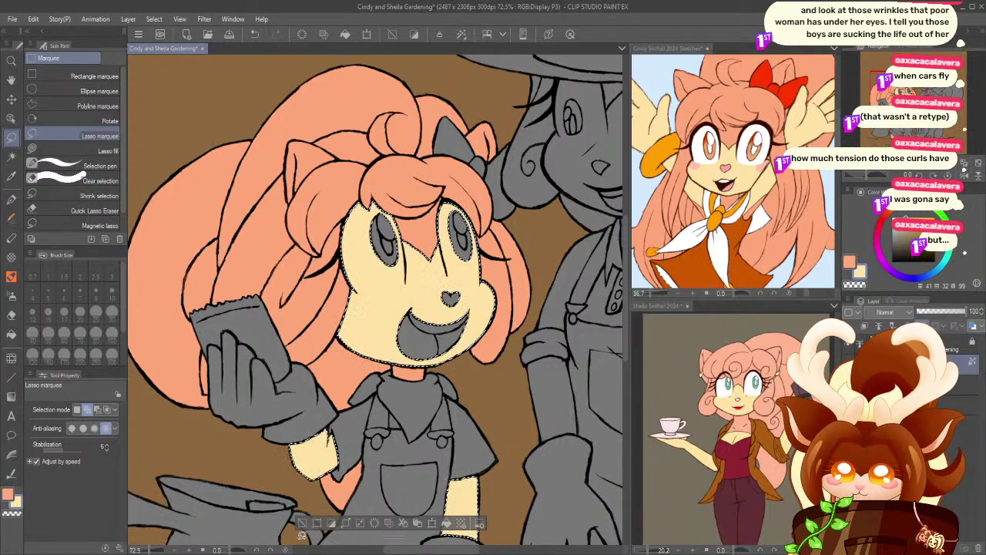
click(302, 523)
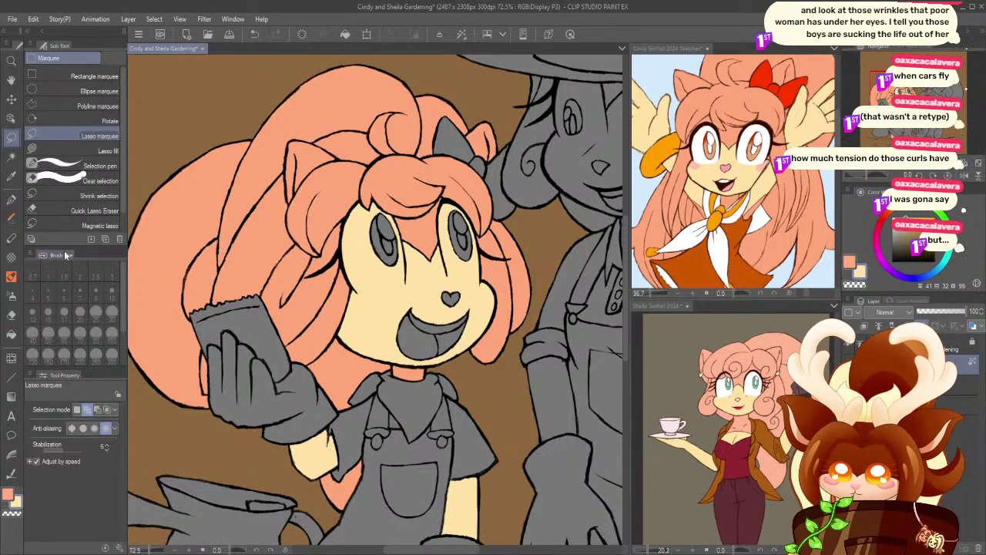
- Pick the orange-brown iris as the main colour and the eye white as the sub colour from Cindy's reference sheet
click(11, 60)
click(375, 251)
click(422, 303)
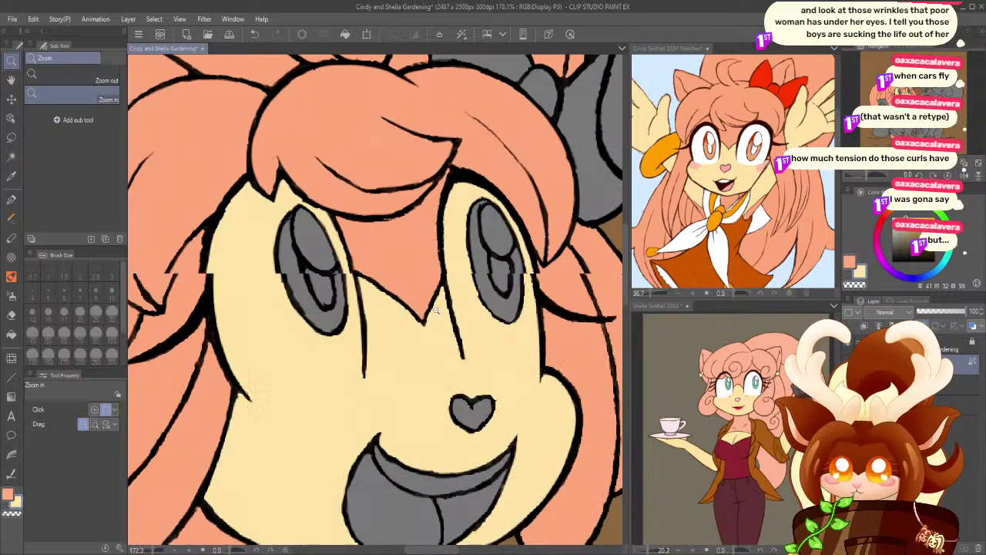
click(11, 176)
click(700, 155)
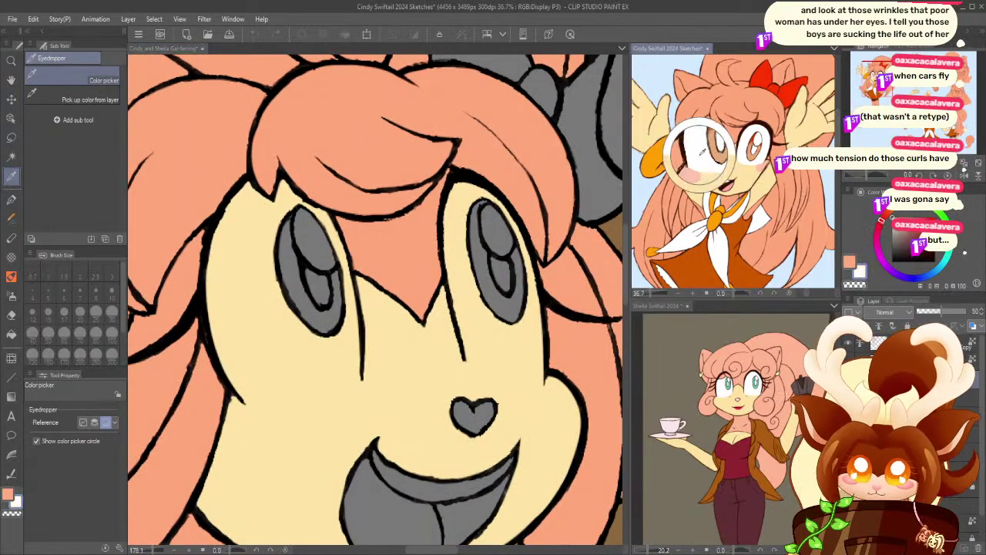
click(710, 157)
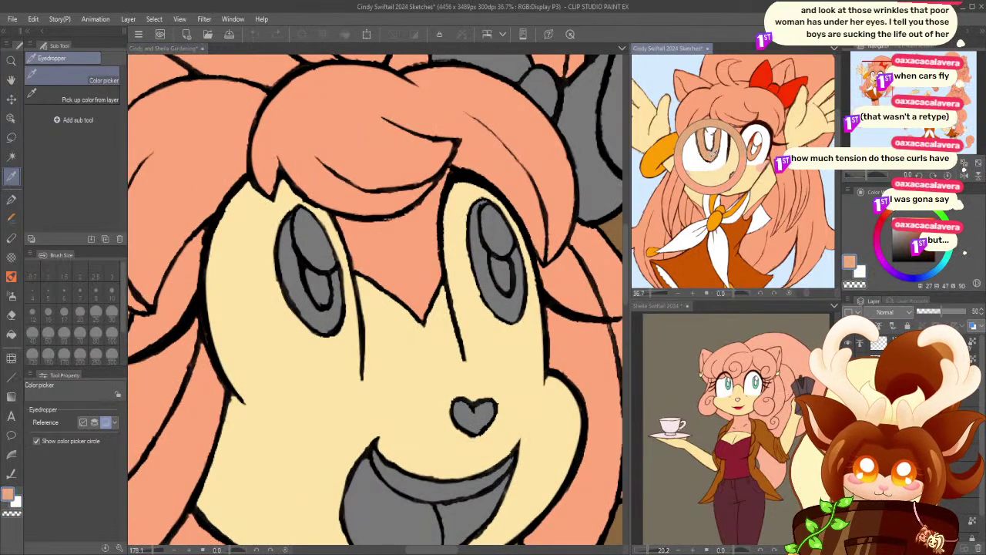
click(711, 157)
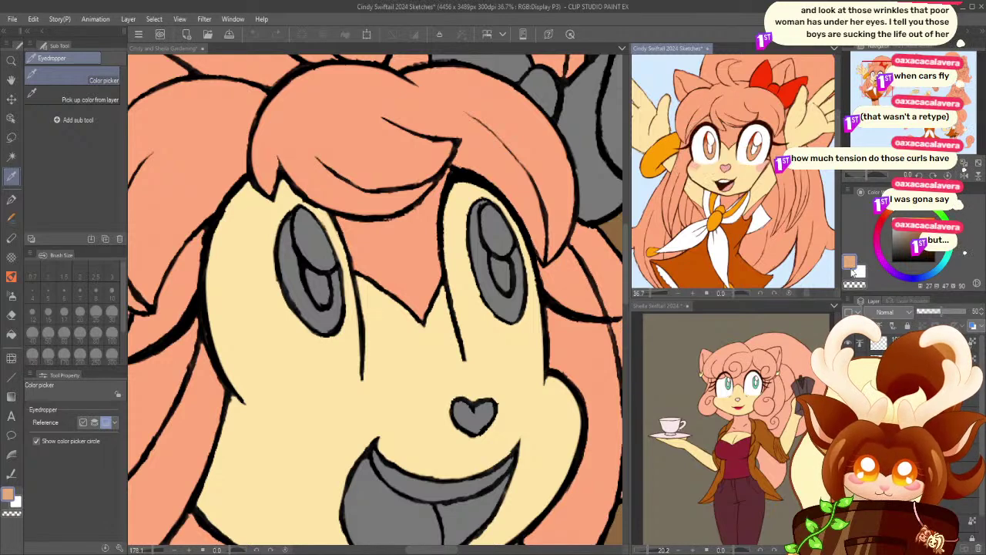
click(700, 157)
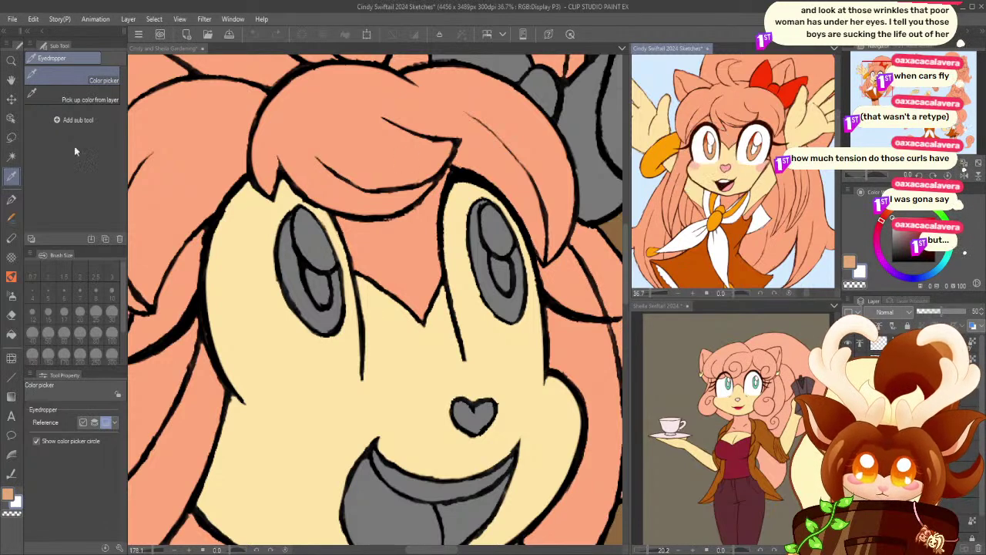
- Draw white curves with the size 6 Rough pen to close the lower edges of both of Cindy's eyes
click(10, 158)
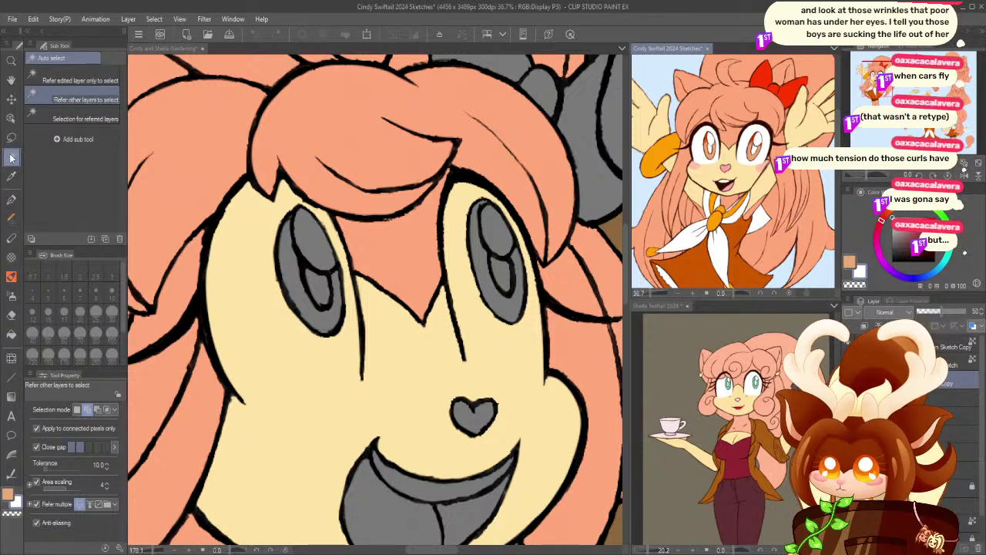
click(12, 139)
click(12, 200)
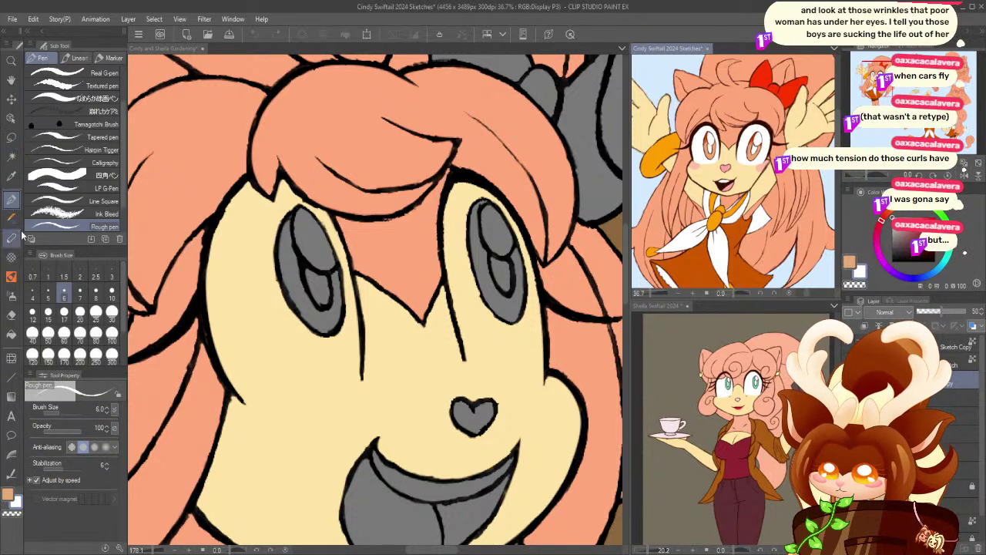
click(228, 385)
mouse_move(235, 396)
mouse_down()
mouse_move(313, 401)
mouse_move(359, 374)
mouse_up()
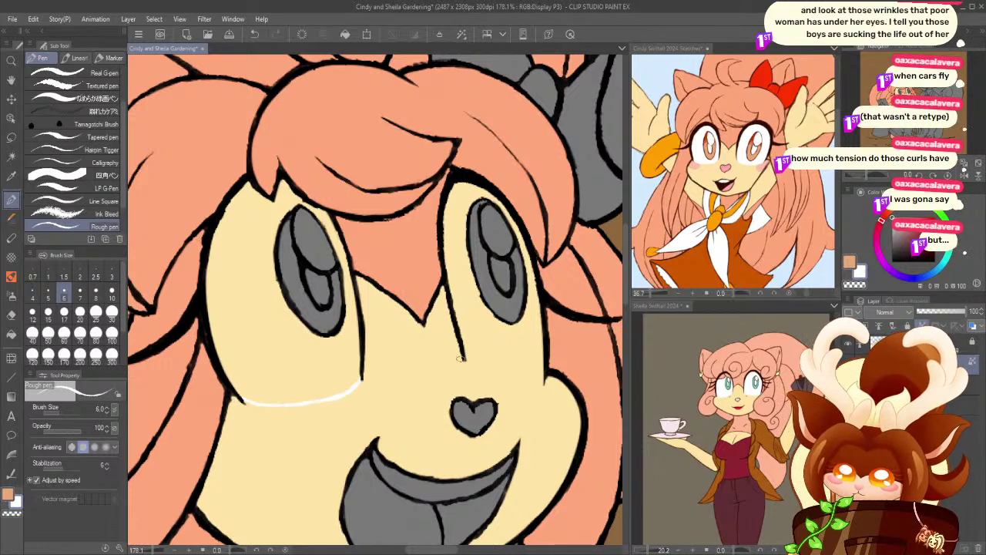
drag(465, 360, 539, 377)
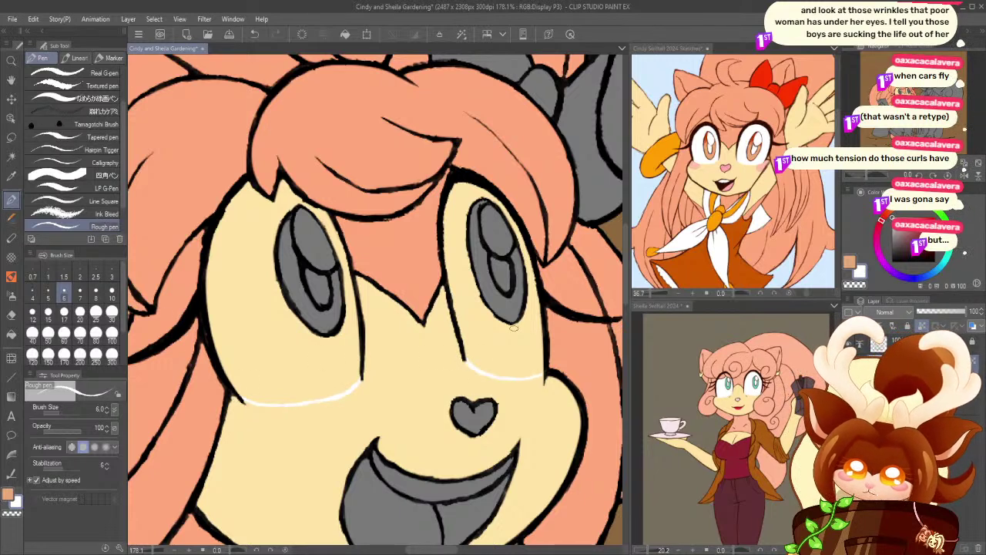
click(12, 334)
click(77, 98)
click(281, 339)
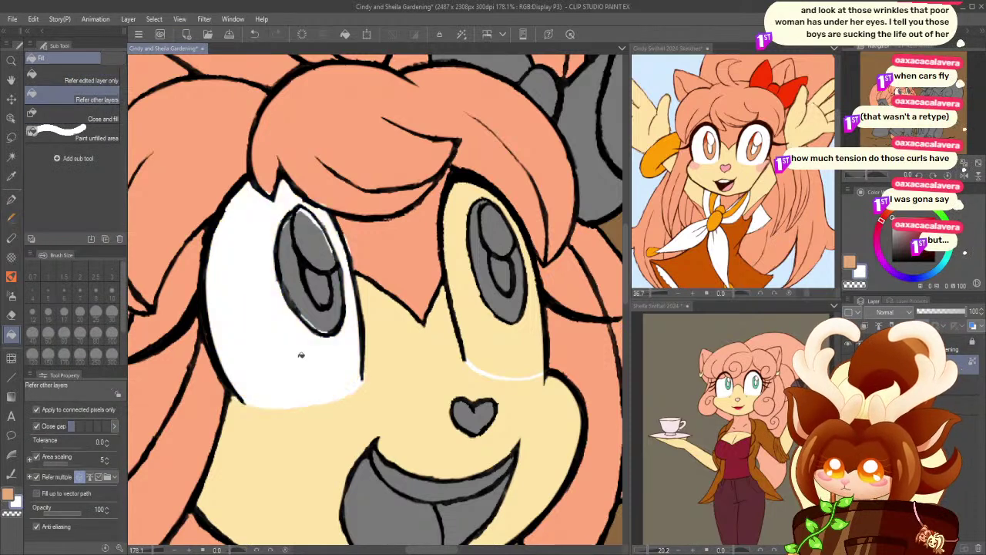
key(ctrl+z)
- Auto-select both eye areas around the irises, fill them with white, deselect, and tidy their lower edges with the Rough pen
click(11, 157)
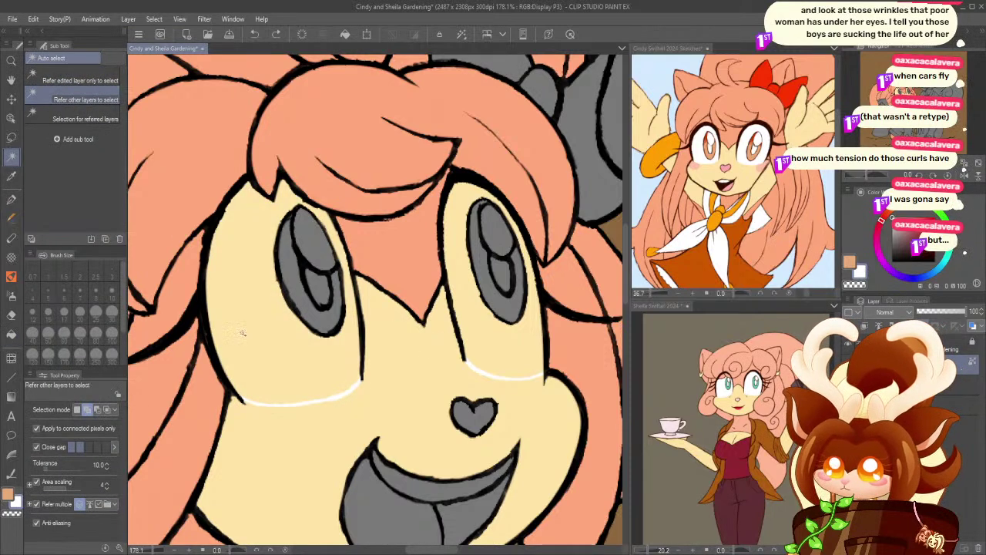
click(234, 316)
click(494, 357)
click(429, 421)
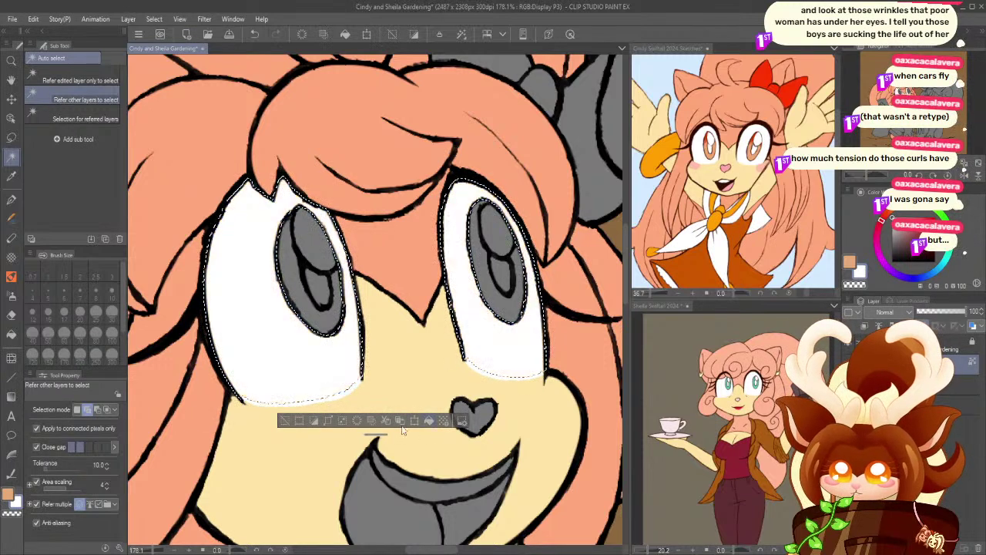
key(ctrl+d)
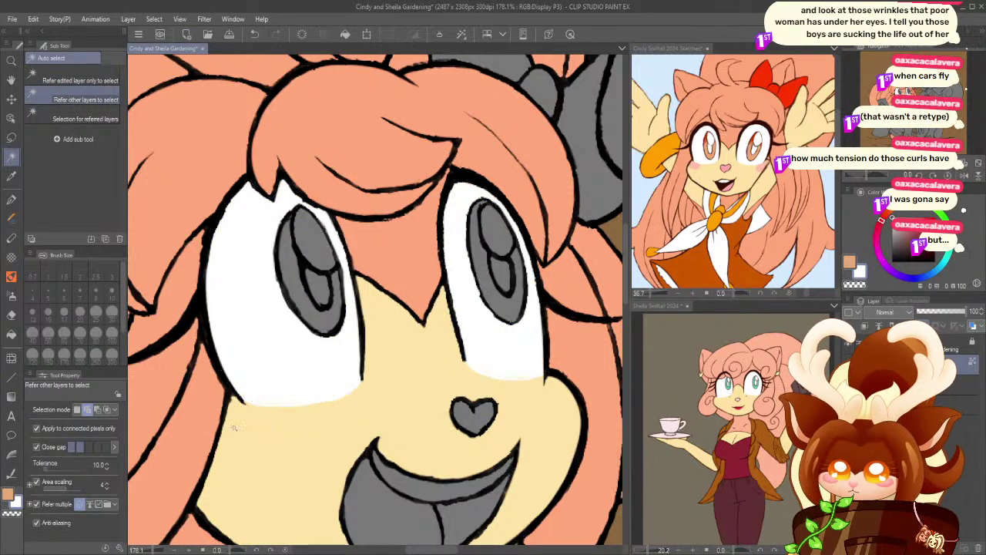
click(9, 200)
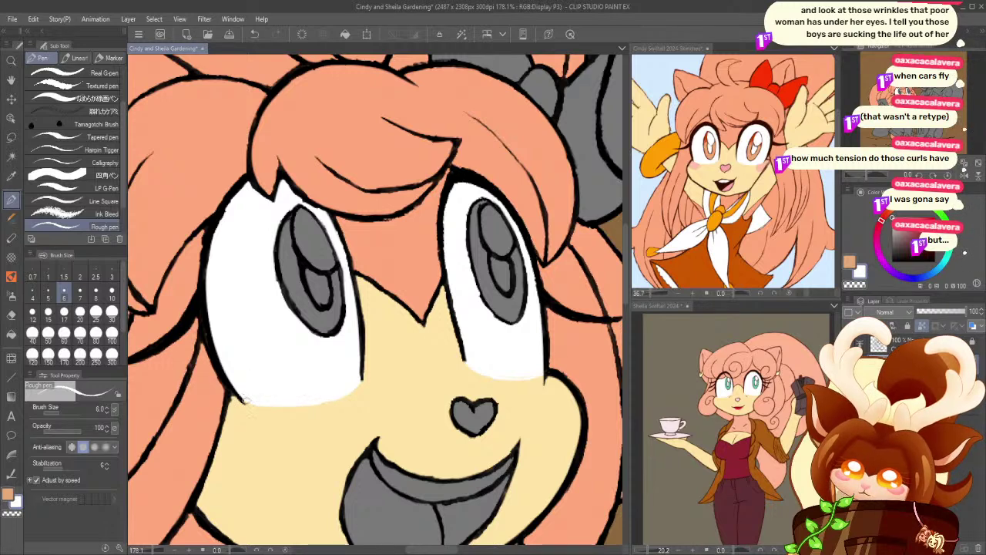
drag(241, 399, 294, 405)
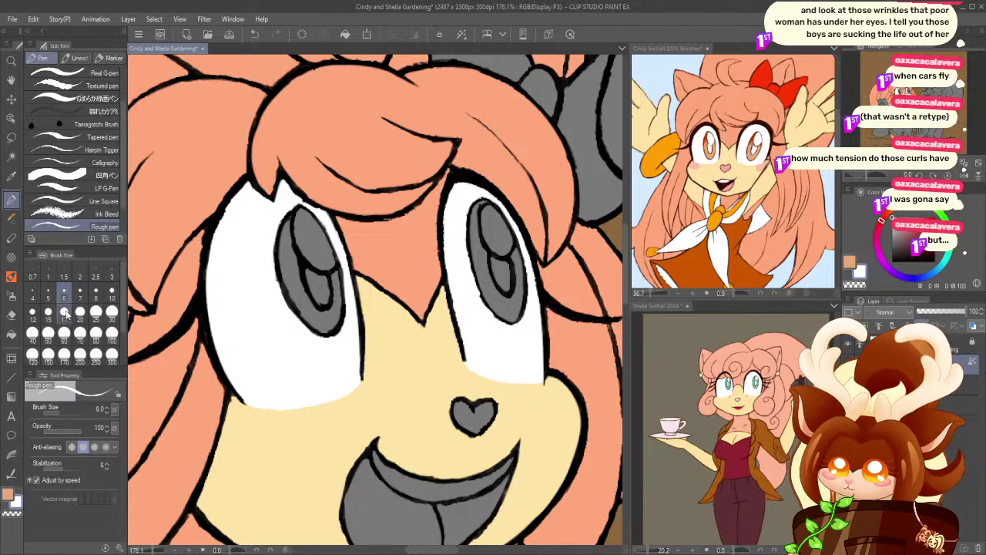
- Auto-select the outer ring of both irises, fill them with orange-brown, and clear the selection
click(11, 156)
click(294, 264)
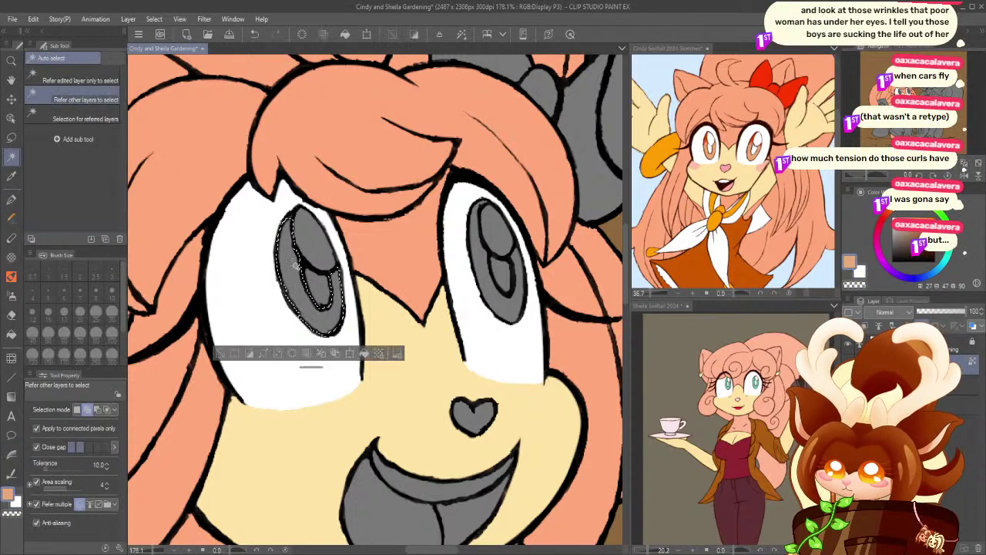
click(494, 301)
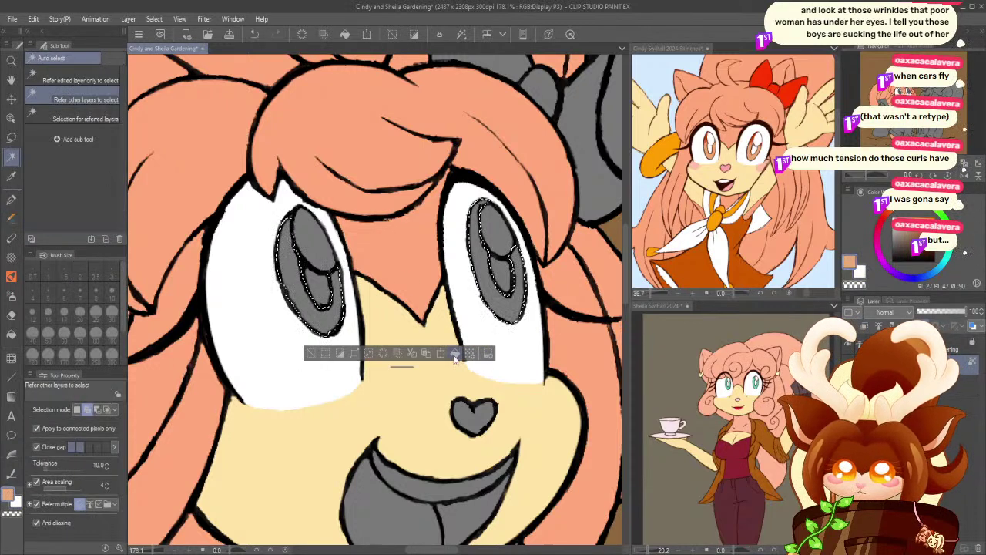
click(455, 352)
click(311, 353)
- Pick white from the eye and fill the remaining grey ovals and inner shapes of both irises with it, then deselect
click(11, 175)
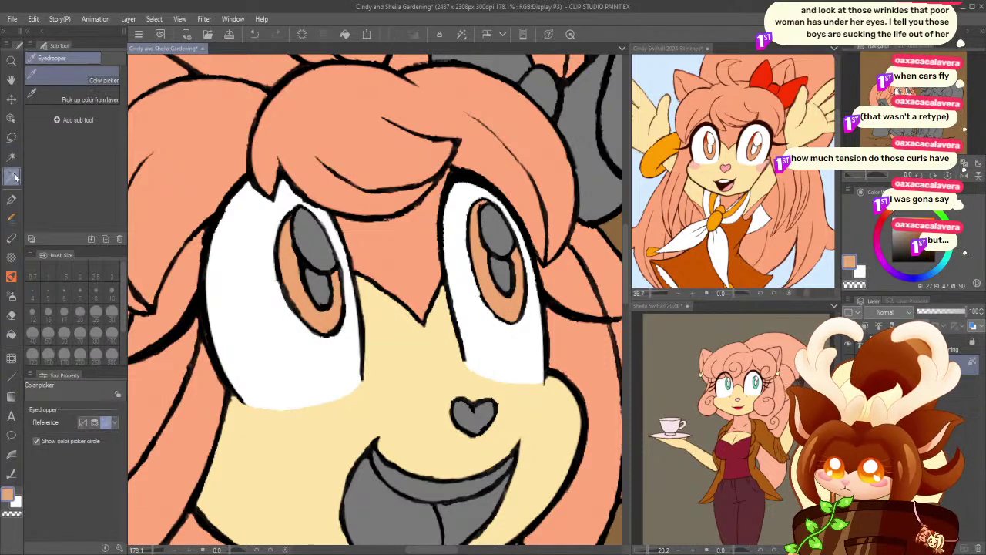
click(246, 301)
click(12, 156)
click(310, 251)
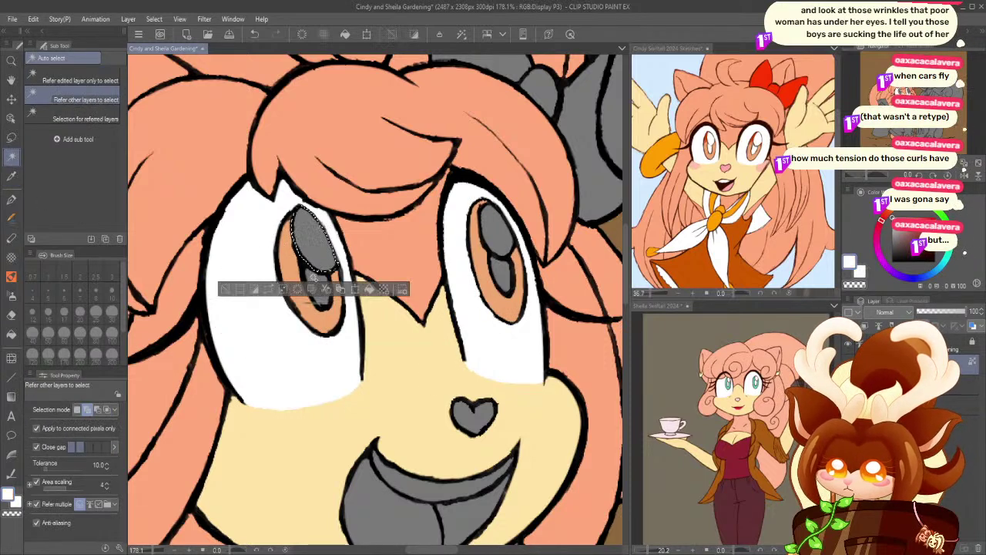
click(316, 284)
click(493, 234)
click(501, 276)
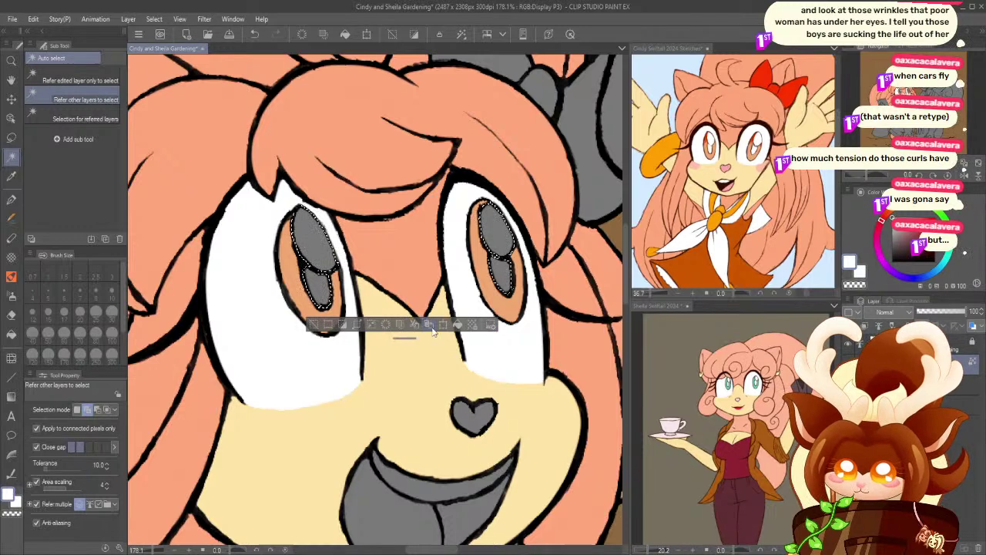
click(457, 324)
click(312, 325)
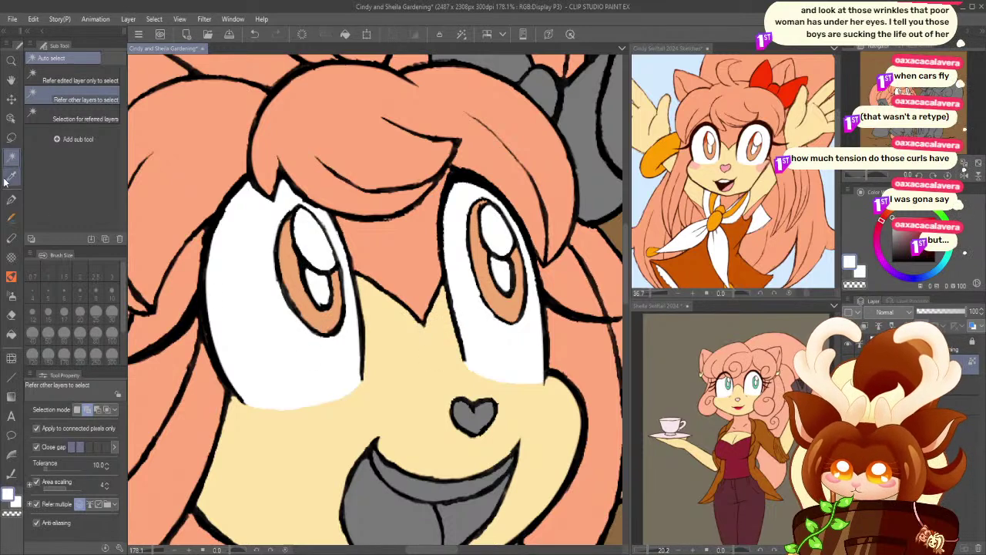
click(11, 198)
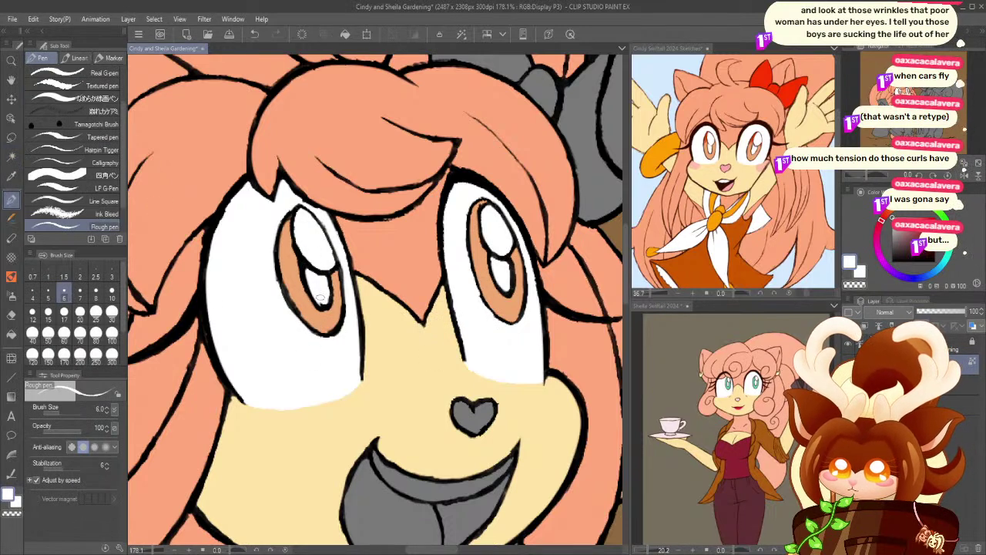
click(12, 176)
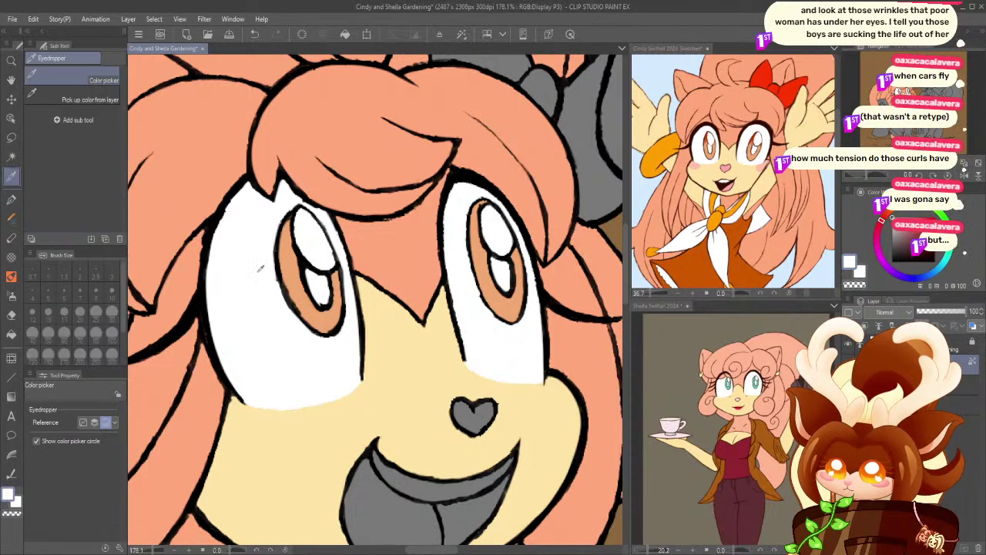
click(430, 357)
click(12, 200)
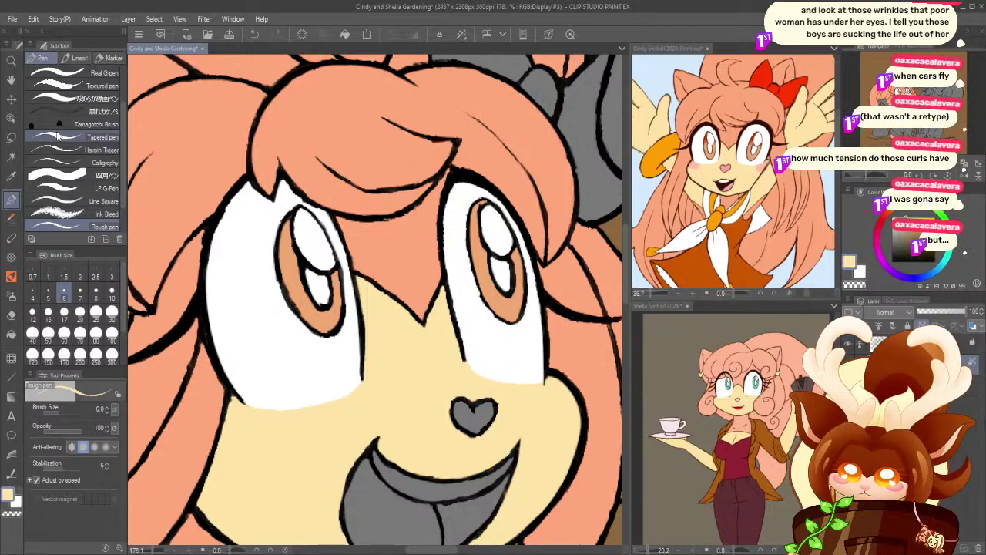
- Pick white from the eye, fill the upper row of teeth in Cindy's mouth with it, and clear the selection
click(11, 61)
drag(242, 257, 184, 249)
drag(202, 318, 266, 320)
click(12, 177)
click(296, 249)
key(w)
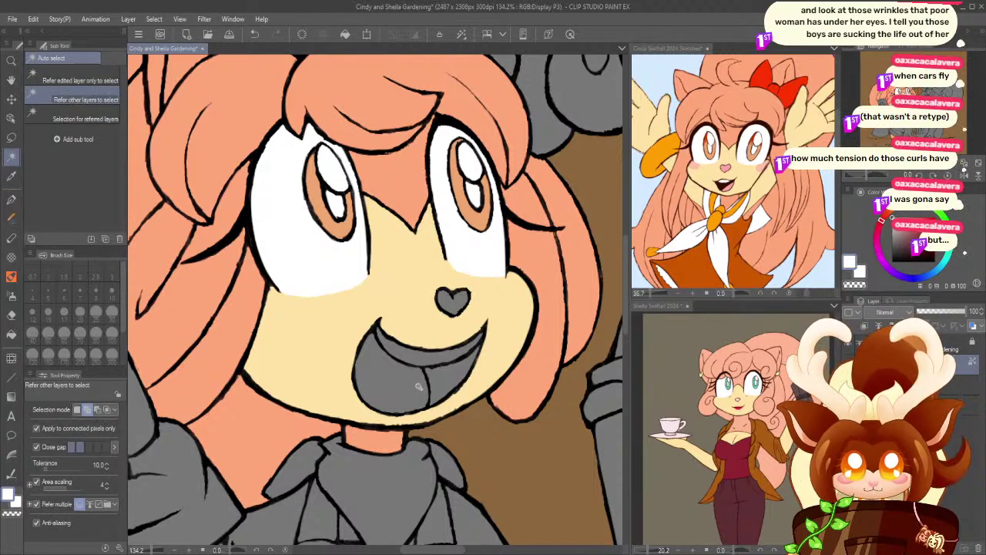
click(410, 353)
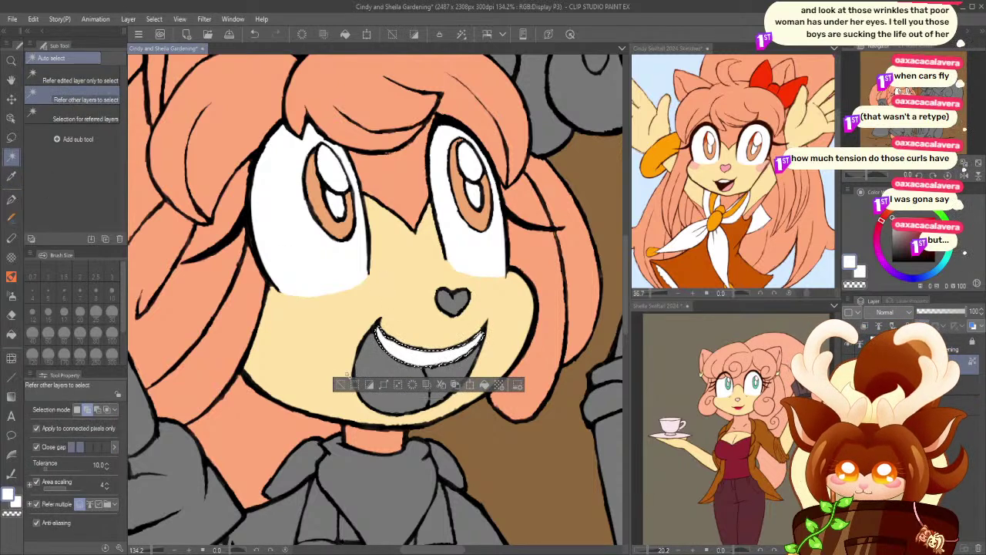
click(341, 384)
- Pick the pink of the nose on Cindy's reference sheet, fill Cindy's heart-shaped nose with it, and deselect
click(12, 61)
drag(209, 285, 230, 268)
drag(190, 416, 234, 288)
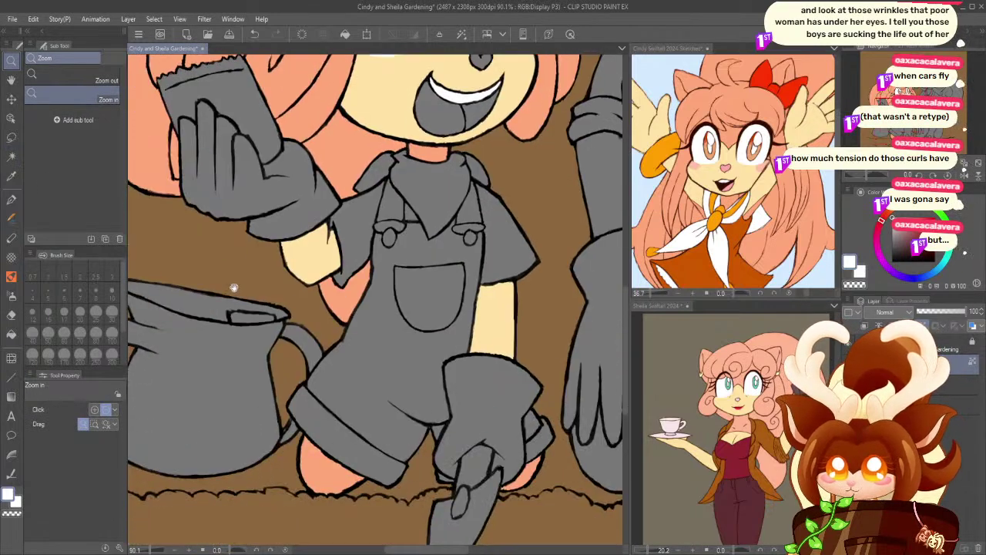
drag(217, 243, 165, 400)
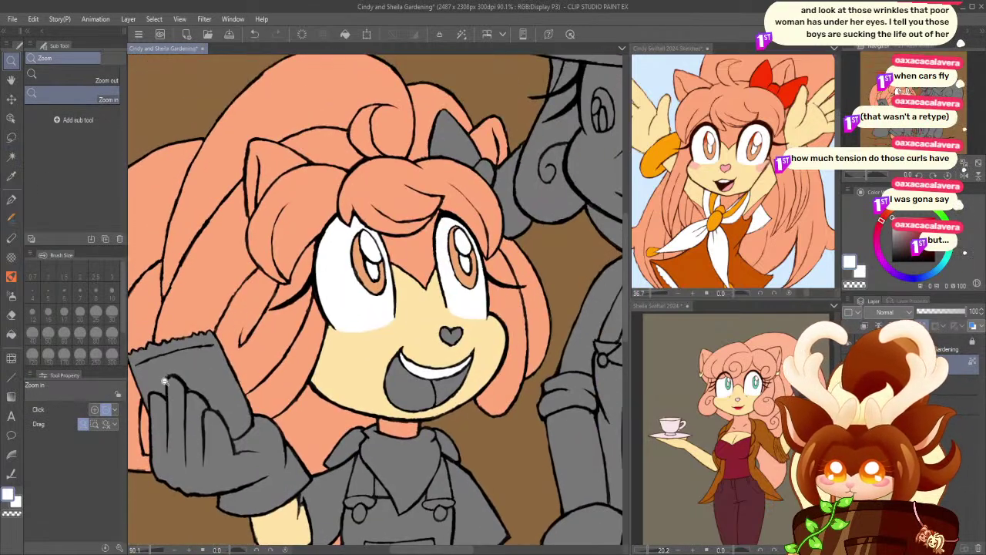
click(11, 176)
click(725, 185)
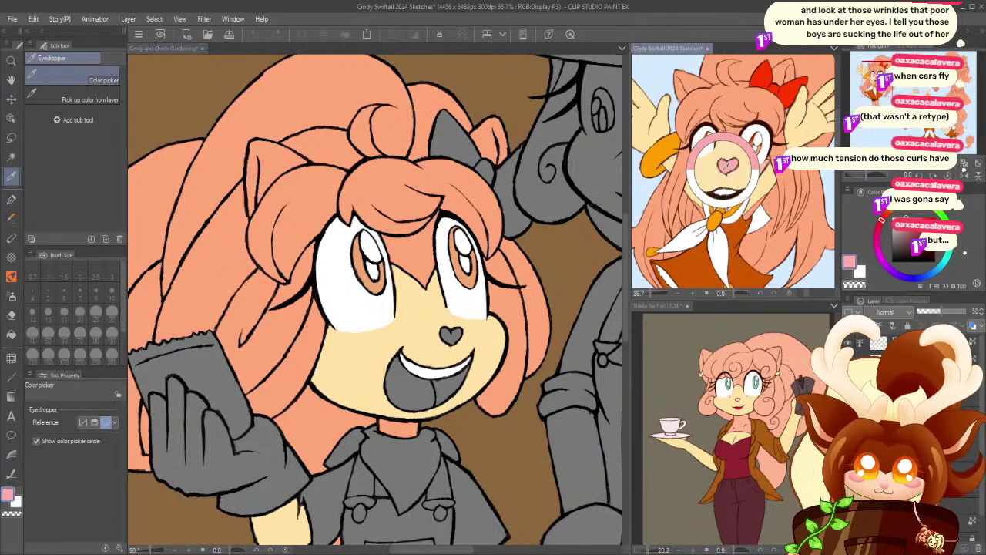
click(11, 157)
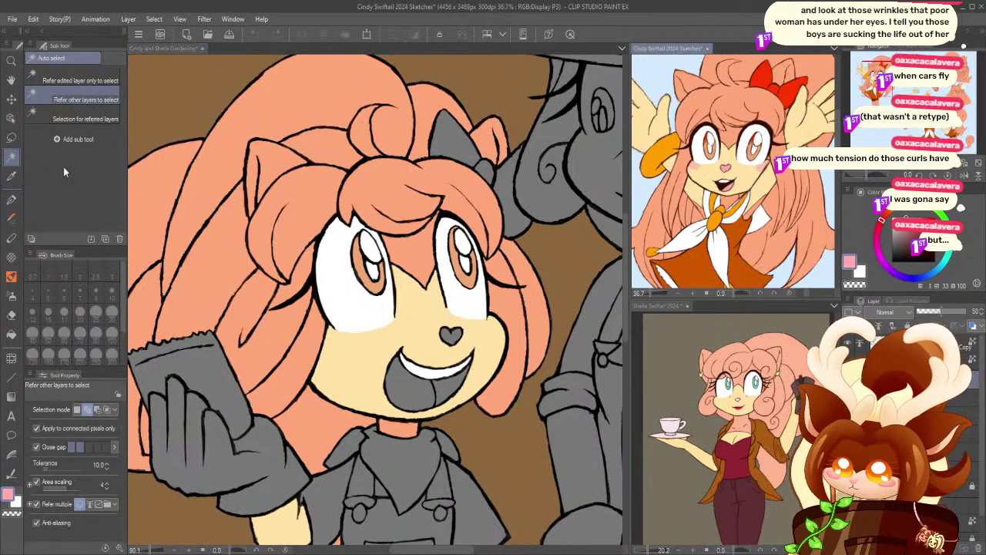
click(449, 339)
click(505, 363)
click(362, 363)
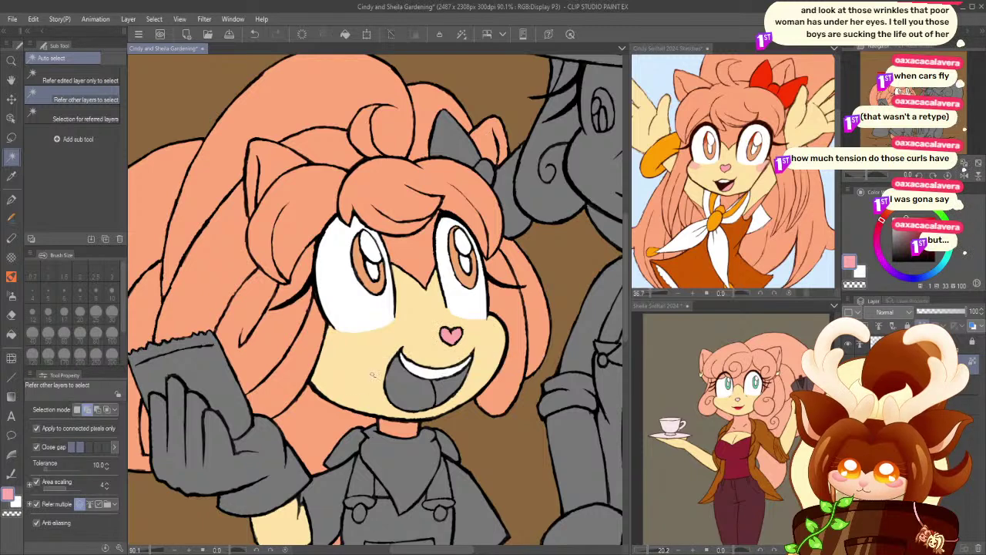
- Auto-select the tongue in Cindy's mouth, fill it with the same pink, and clear the selection
click(405, 389)
click(423, 429)
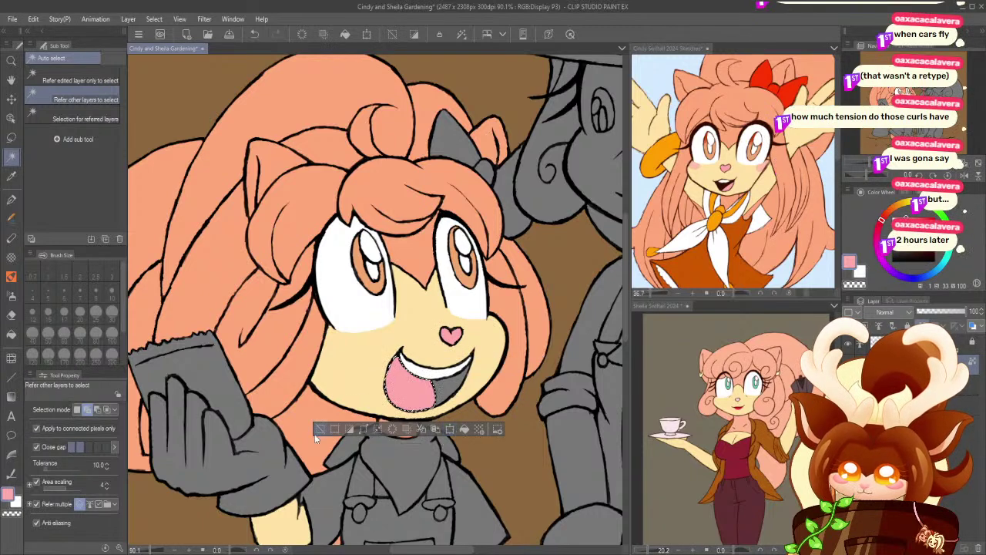
click(319, 432)
- Auto-select the remaining grey inside Cindy's mouth, fill it with the dark red picked from the reference's mouth, and deselect
click(449, 391)
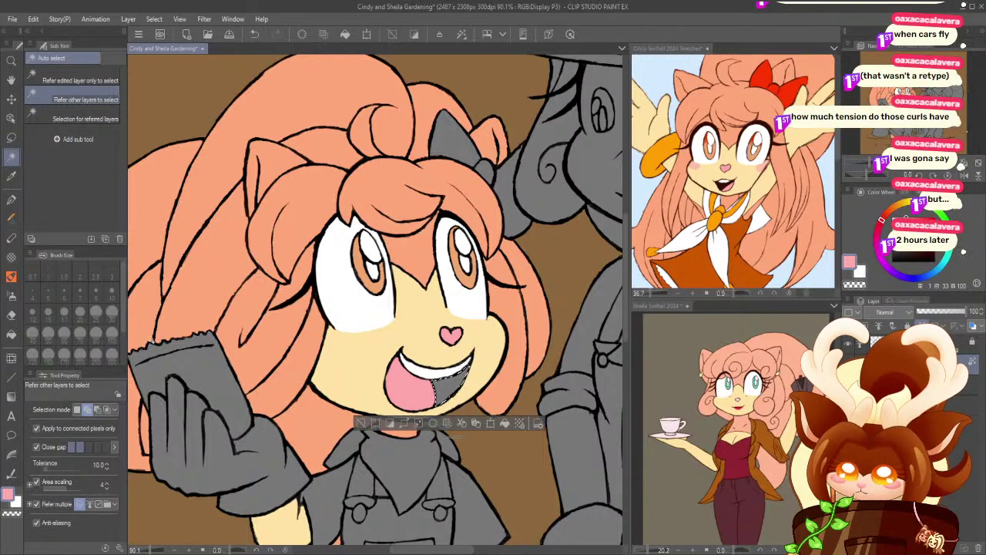
click(11, 175)
click(724, 183)
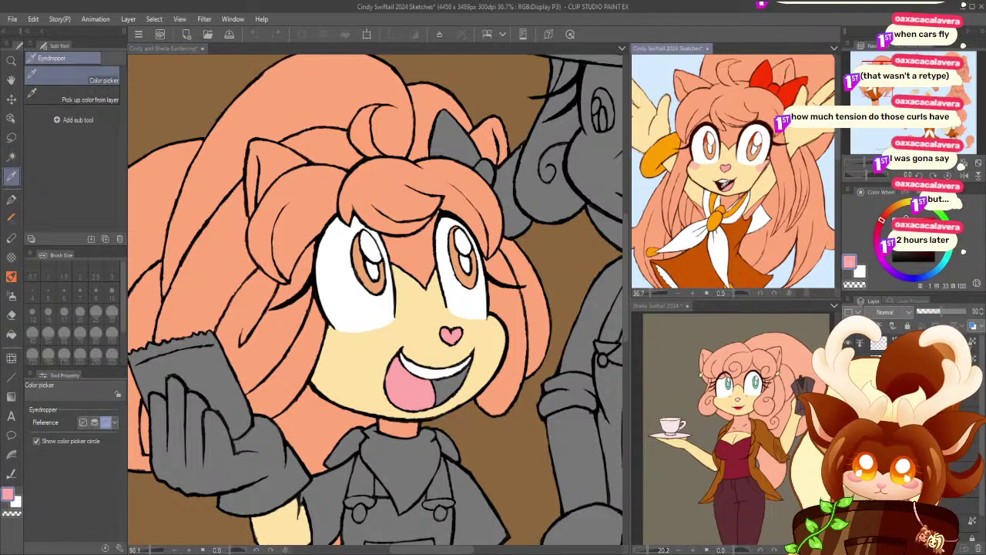
click(724, 184)
click(723, 184)
click(450, 436)
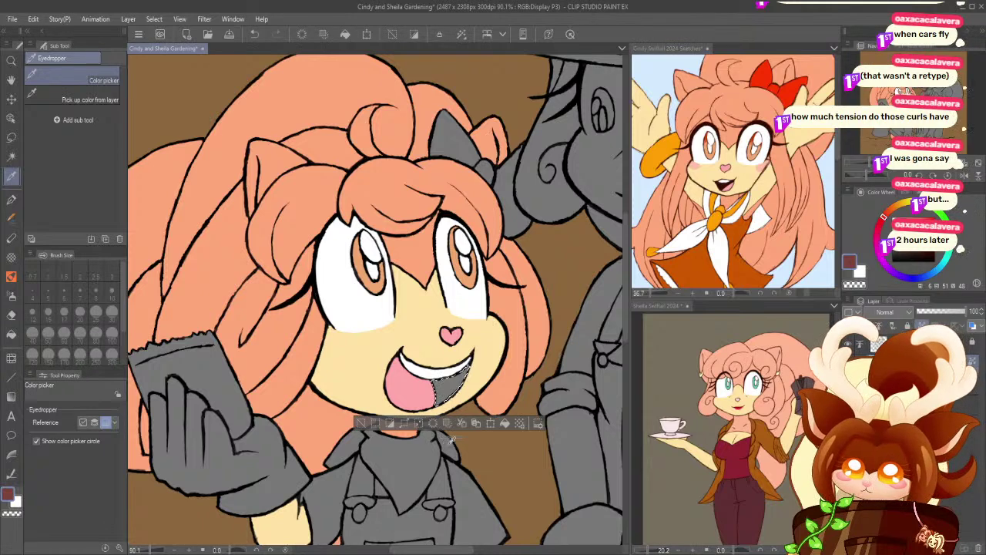
click(506, 424)
click(361, 424)
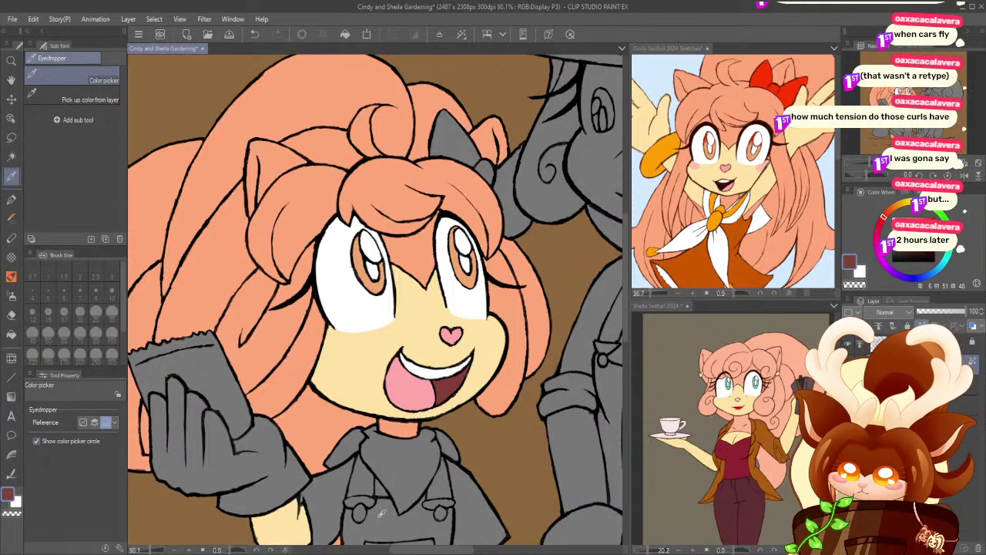
scroll(475, 410, up, 3)
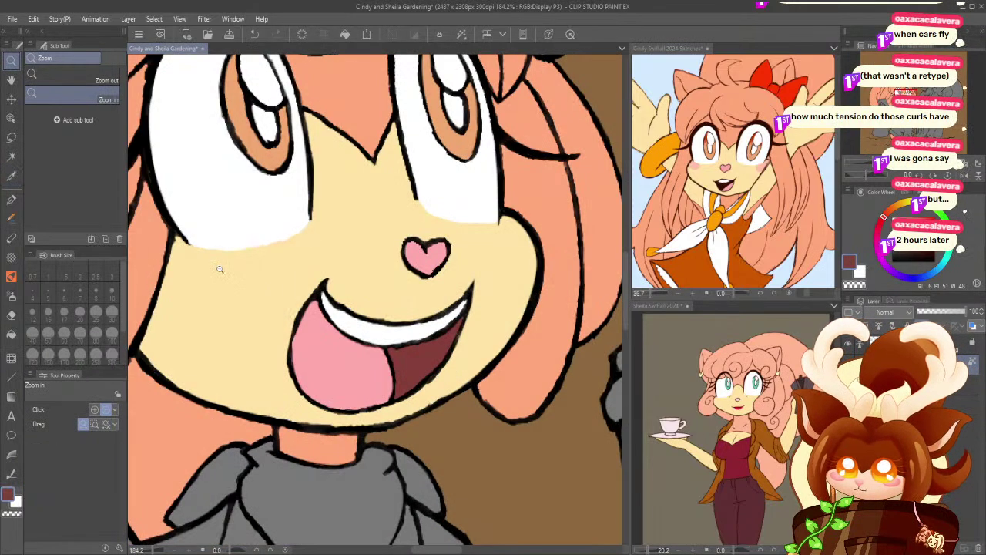
key(p)
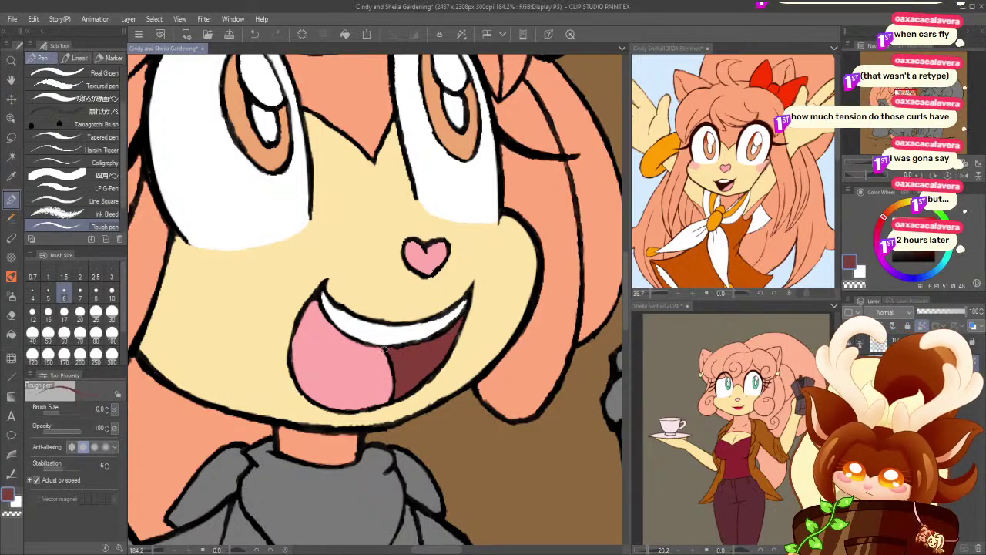
click(11, 61)
drag(271, 303, 159, 353)
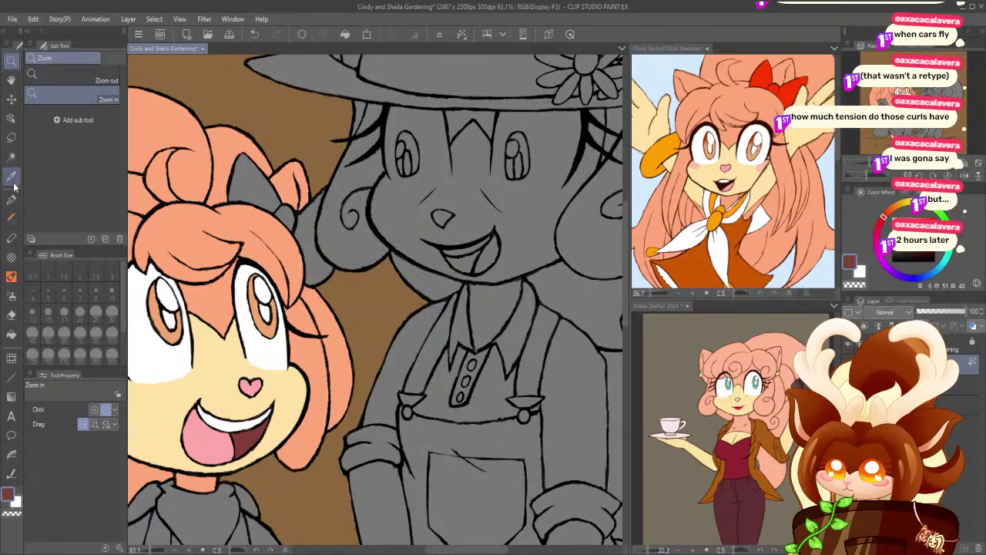
- Pick the red of the bow on Cindy's reference sheet, fill all parts of Cindy's hair bow with it, and deselect
click(11, 158)
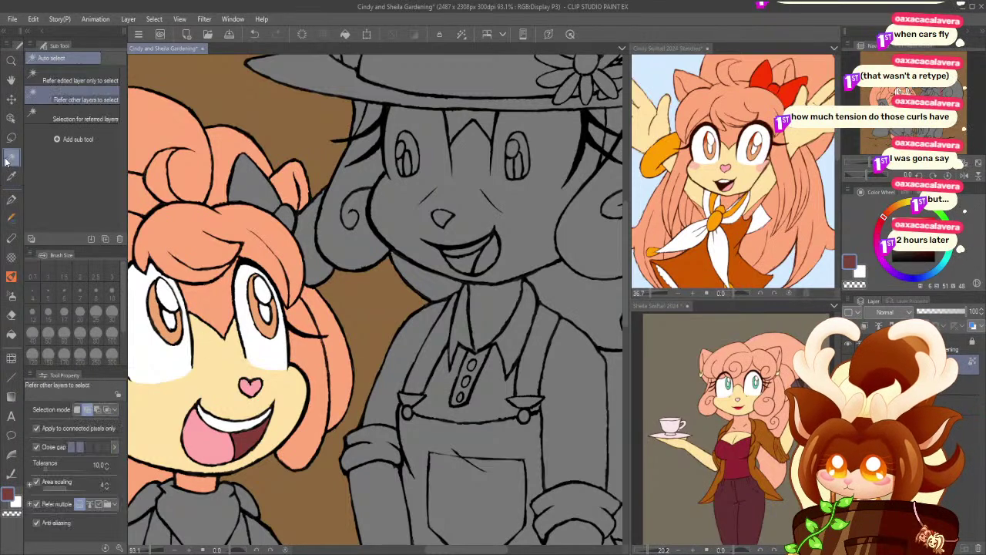
click(761, 85)
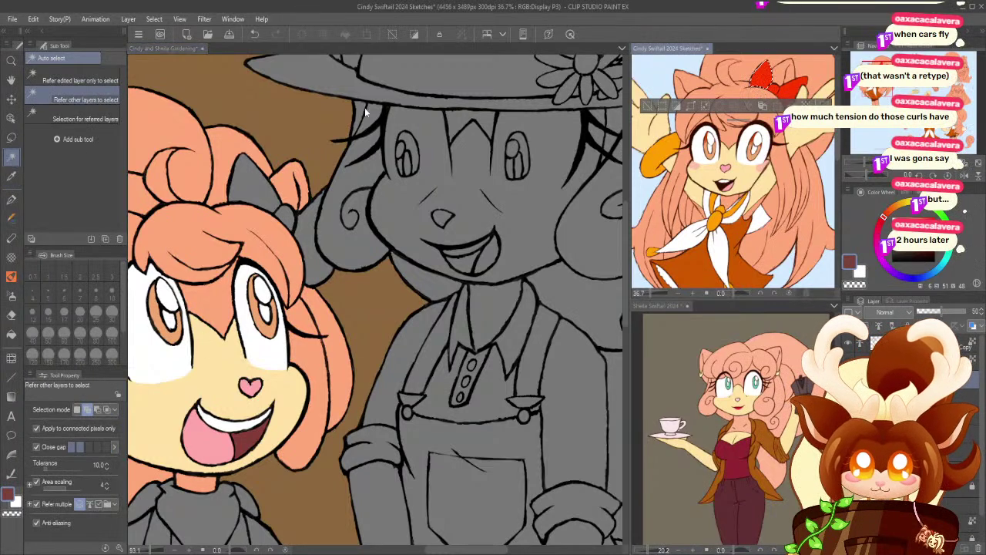
key(i)
click(761, 81)
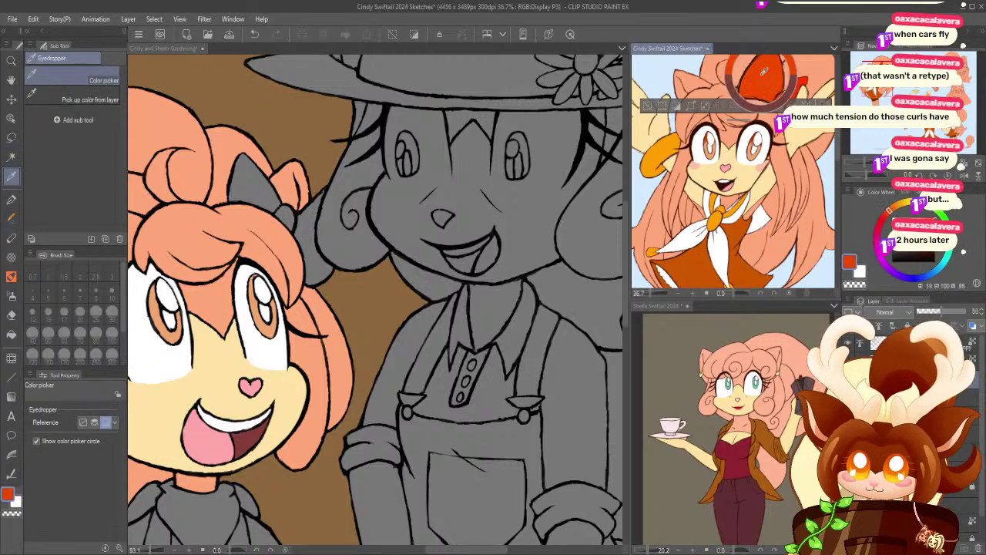
click(598, 108)
key(w)
click(266, 199)
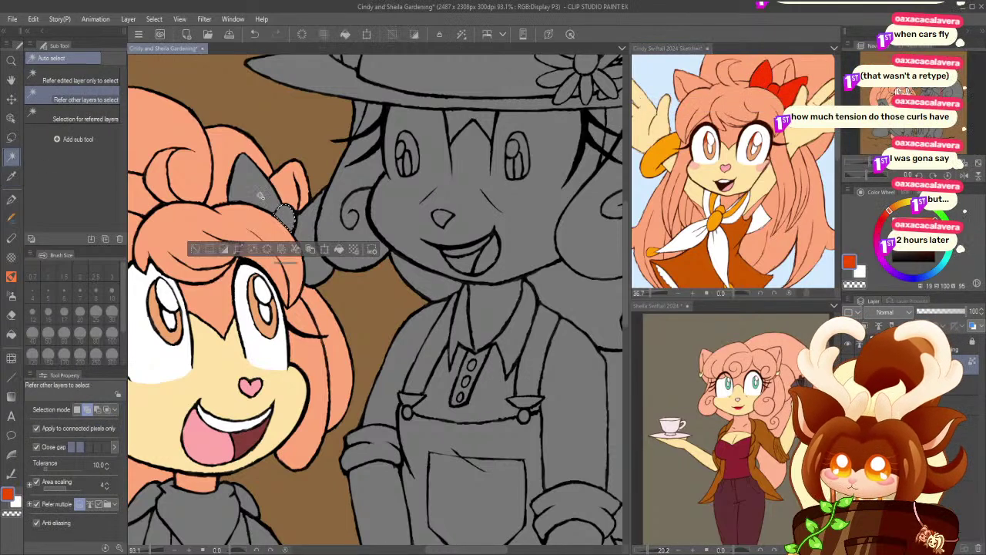
click(265, 198)
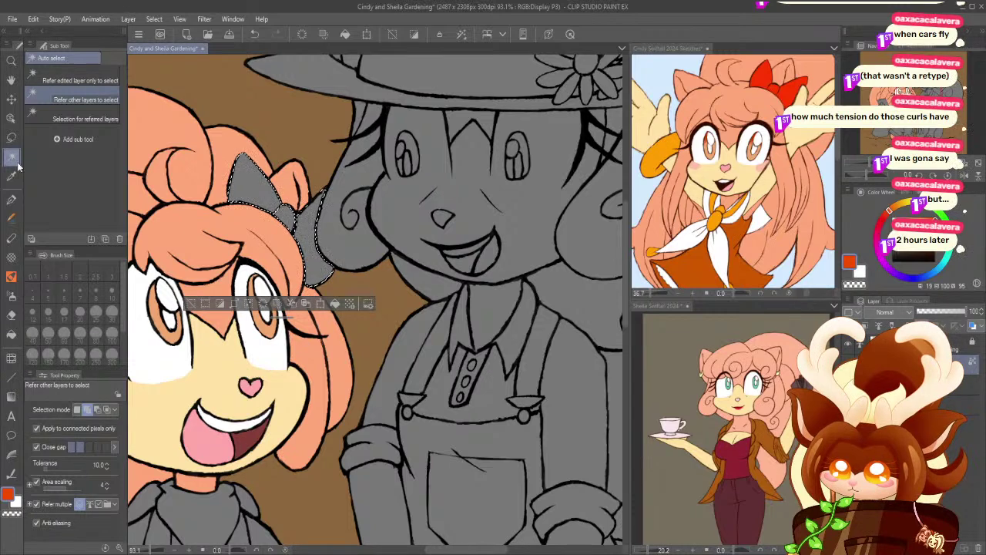
key(m)
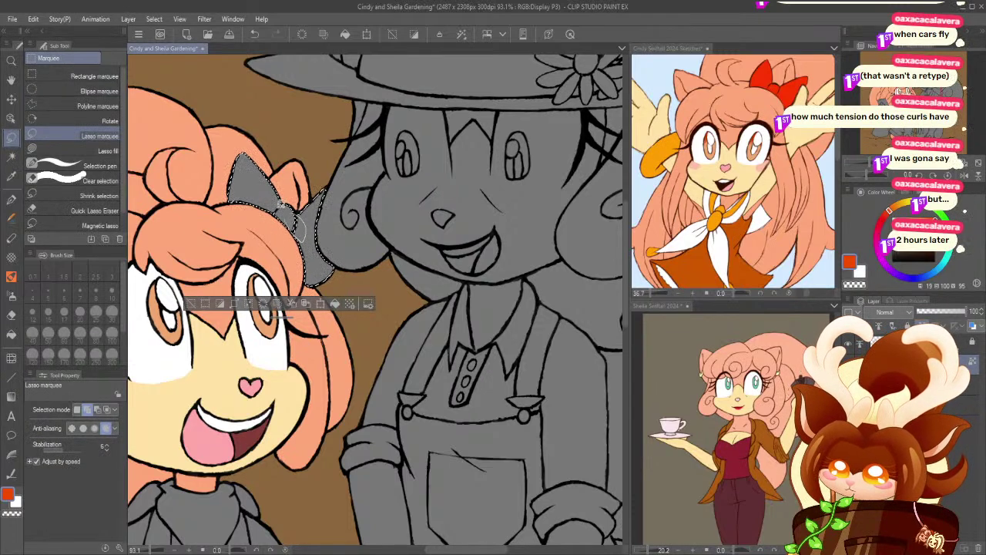
click(336, 305)
click(189, 304)
- Pick the pink of Cindy's tongue as the main colour and the dark red of her mouth as the sub colour
key(ctrl+space)
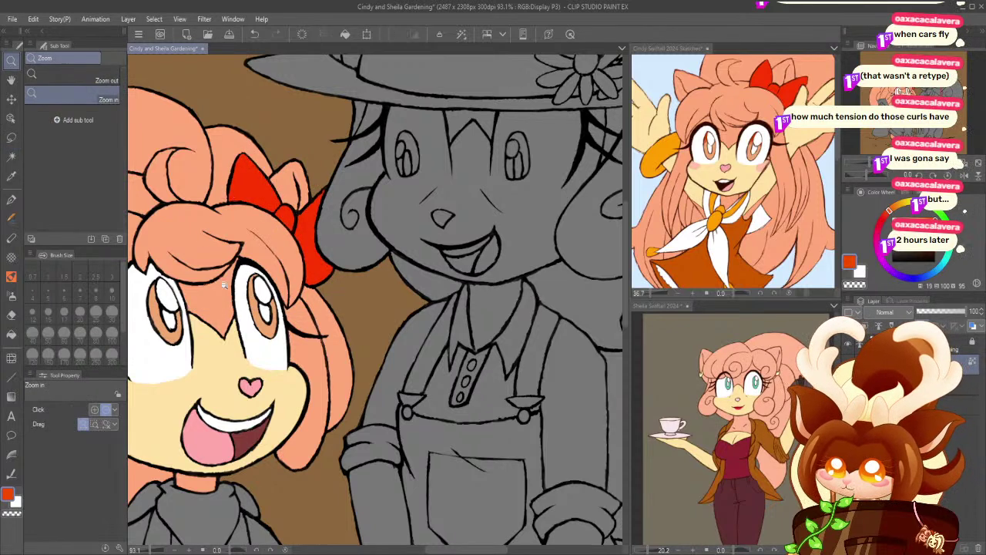
scroll(227, 285, down, 1)
scroll(197, 378, down, 1)
drag(294, 263, 250, 300)
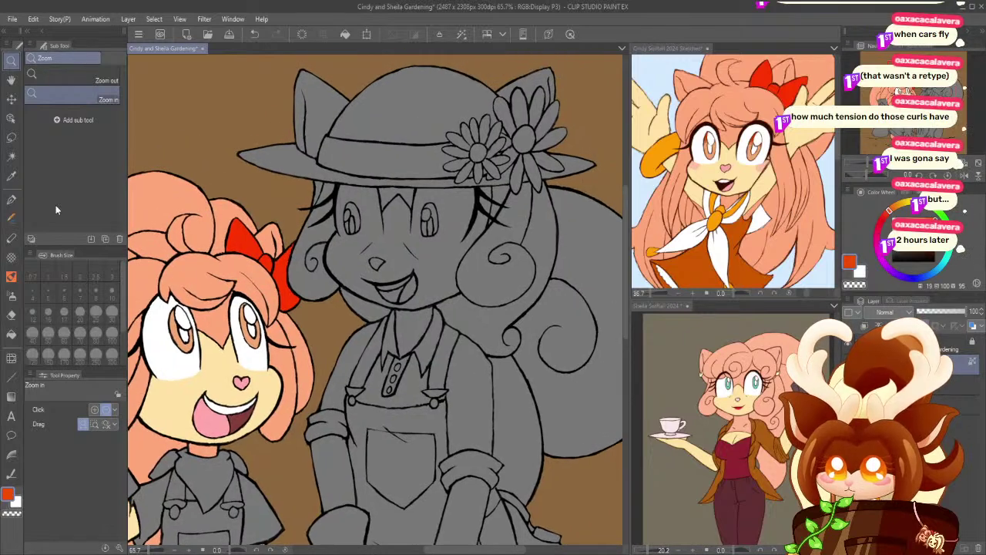
key(i)
click(214, 420)
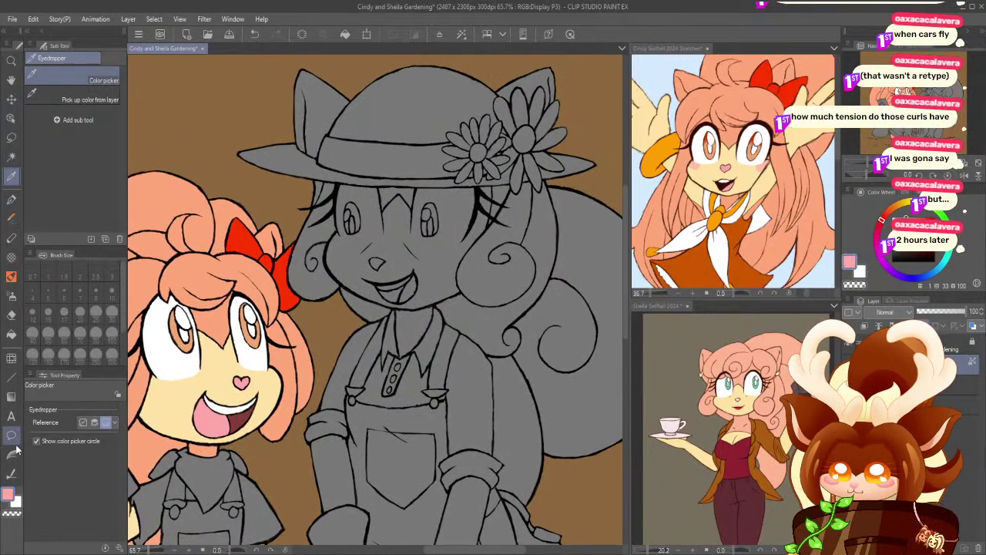
click(249, 413)
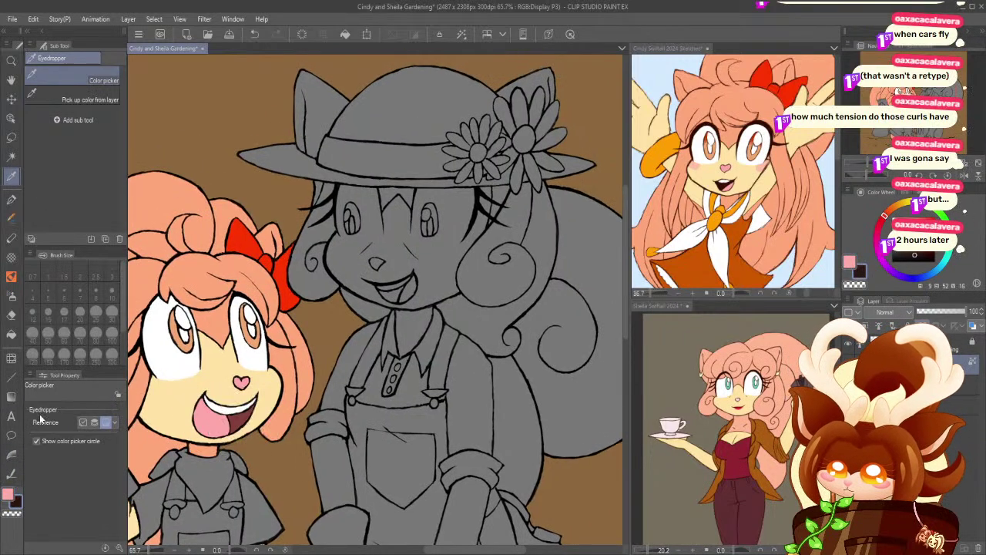
click(237, 419)
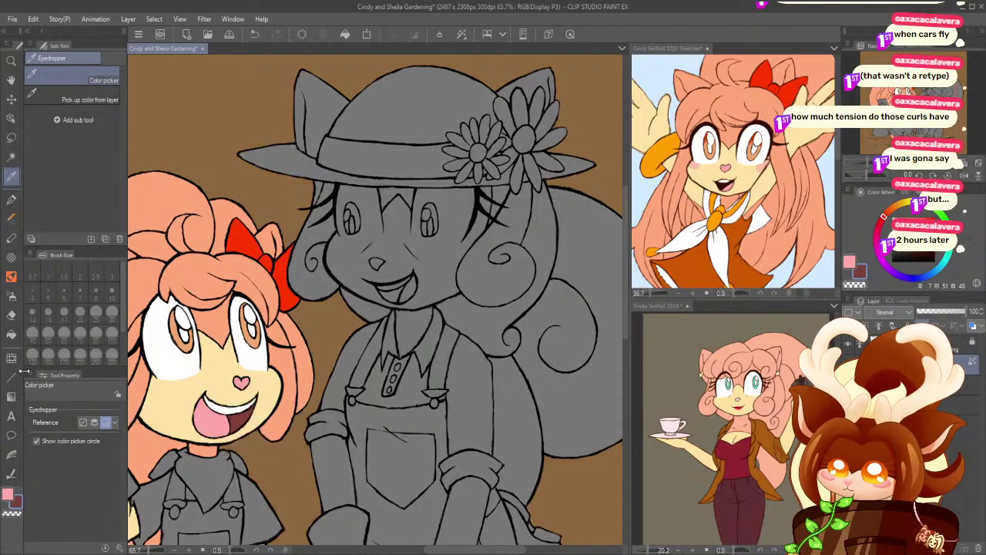
click(7, 495)
click(10, 162)
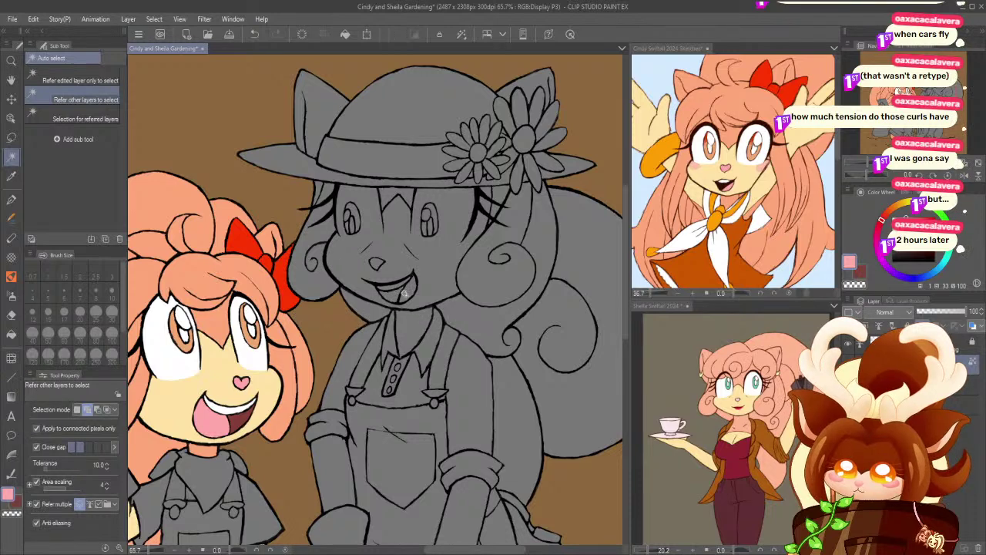
- Fill Sheila's tongue with the pink and the rest of her open mouth with the dark red, clearing each selection
click(407, 302)
click(462, 320)
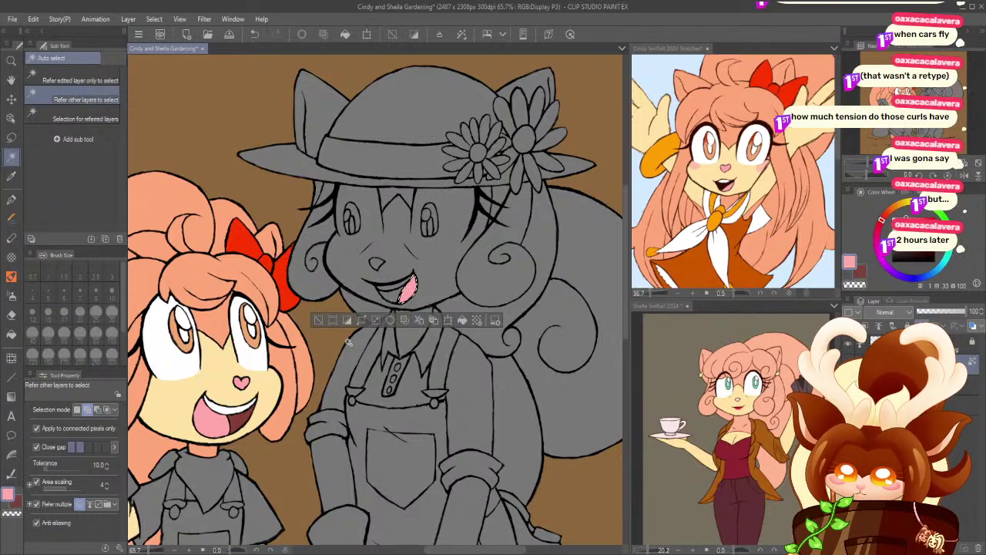
click(317, 319)
click(15, 503)
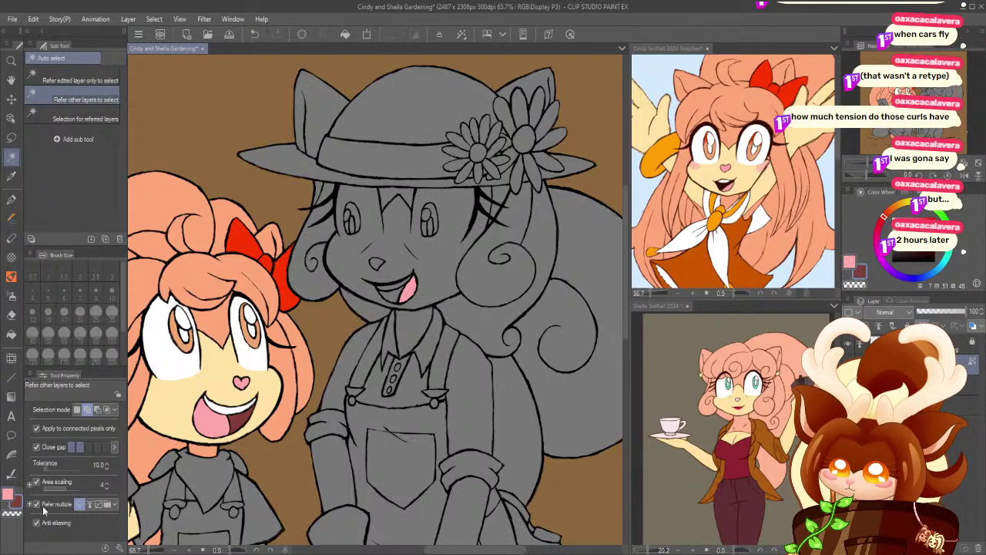
click(394, 293)
click(449, 320)
click(301, 320)
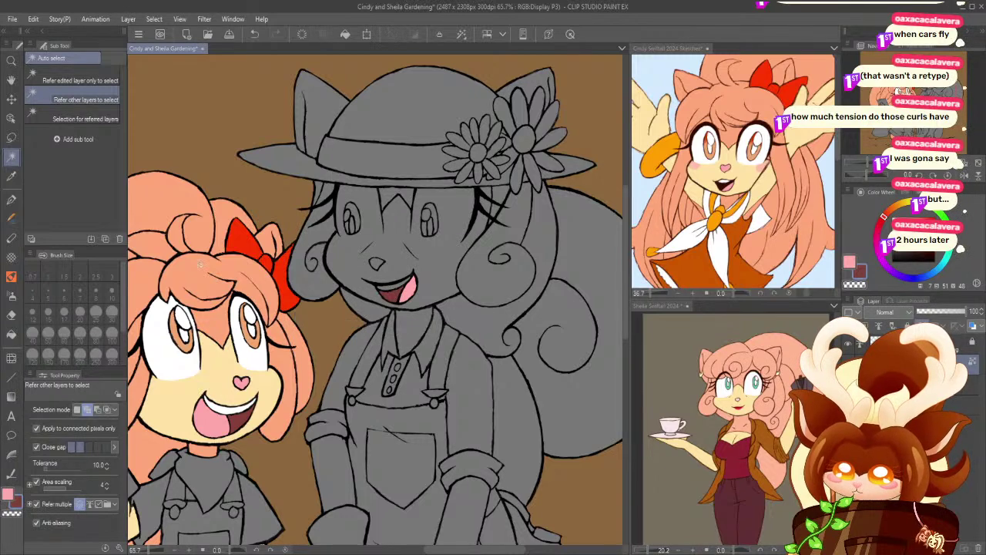
- Pick the peach-pink hair as the main colour and the cream skin as the sub colour from Sheila's reference sheet
click(11, 178)
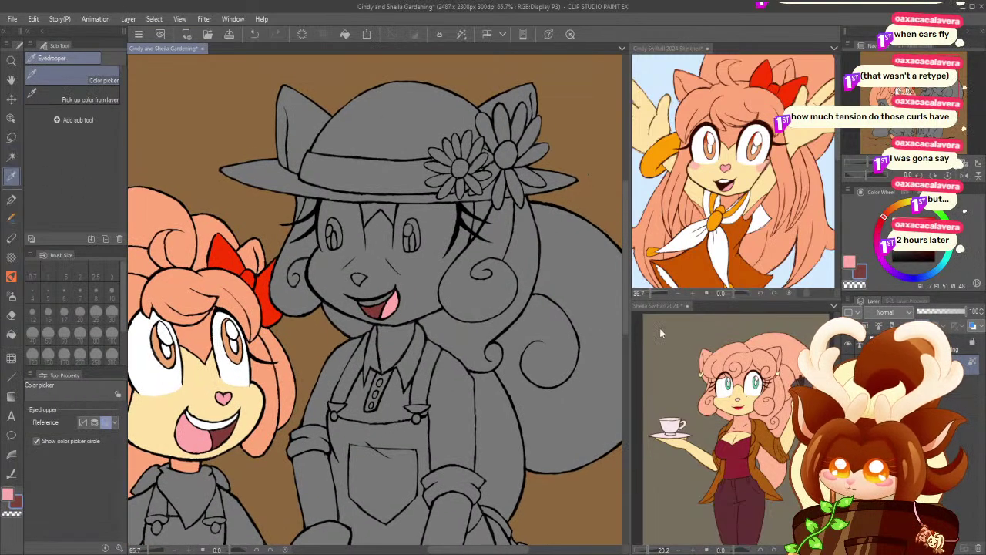
click(722, 353)
click(722, 353)
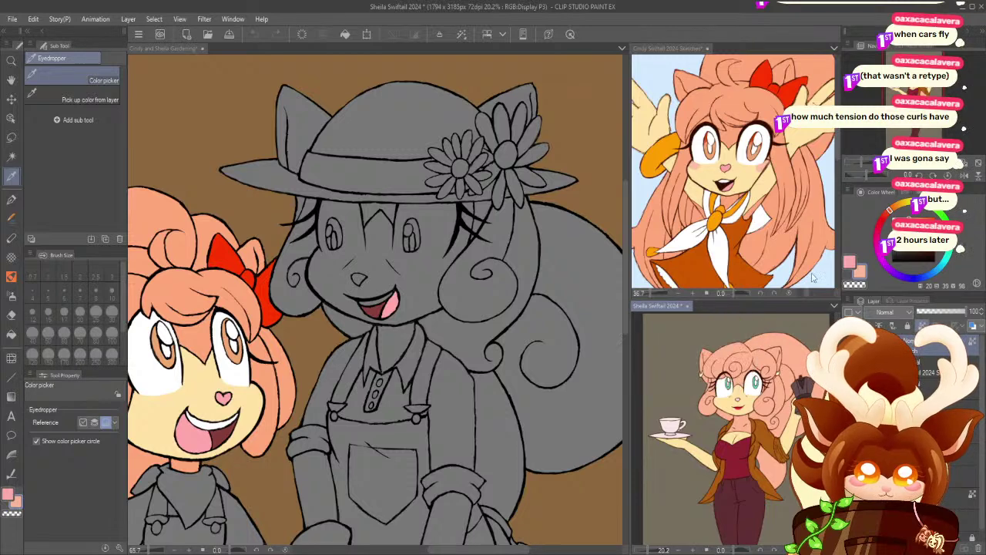
click(725, 353)
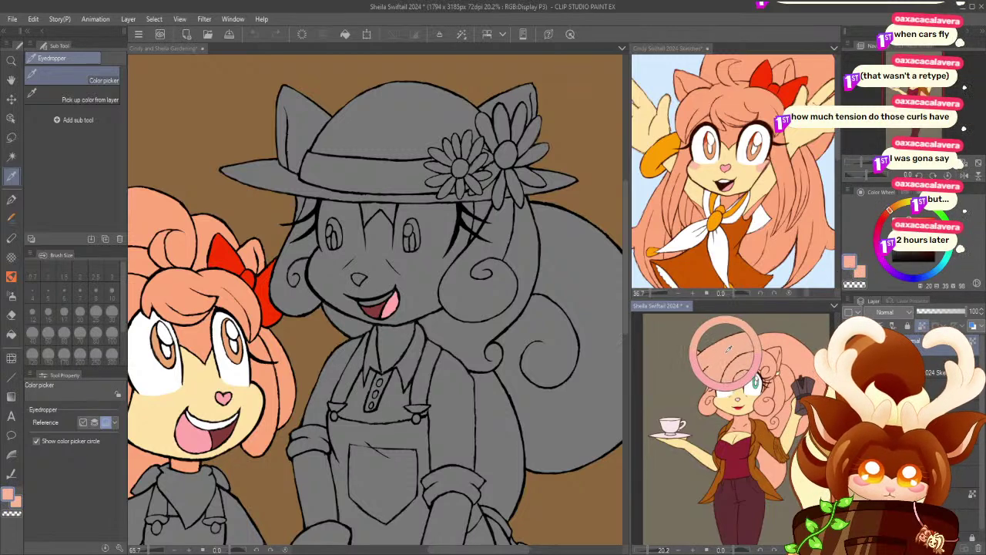
click(731, 400)
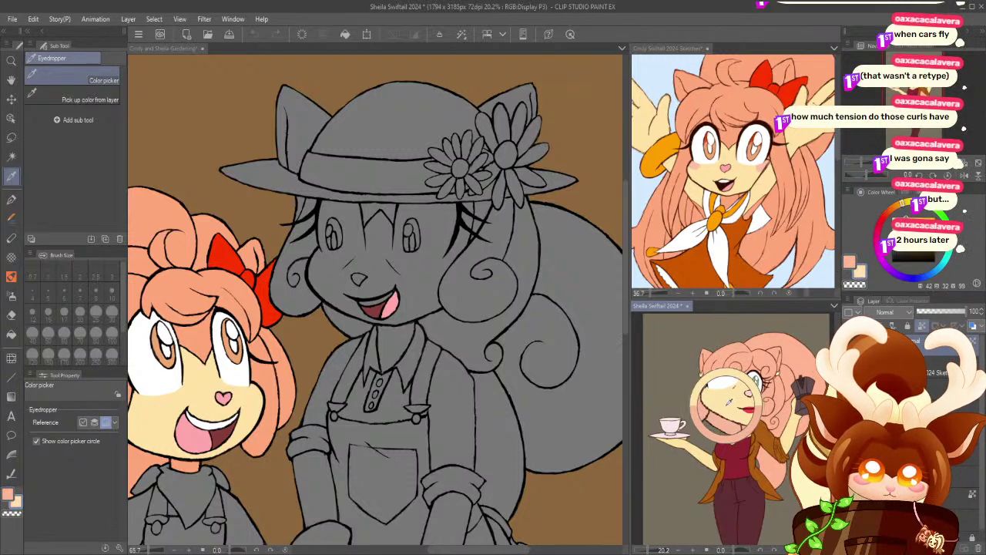
click(848, 264)
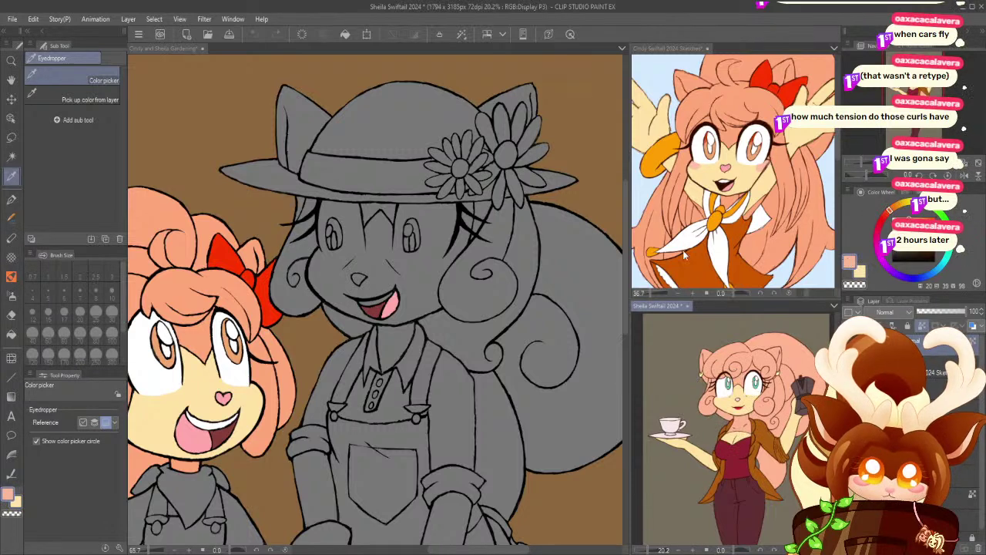
- Auto-select Sheila's ears, bangs, side curls and back hair, with other layers as the selection reference
click(11, 156)
click(369, 208)
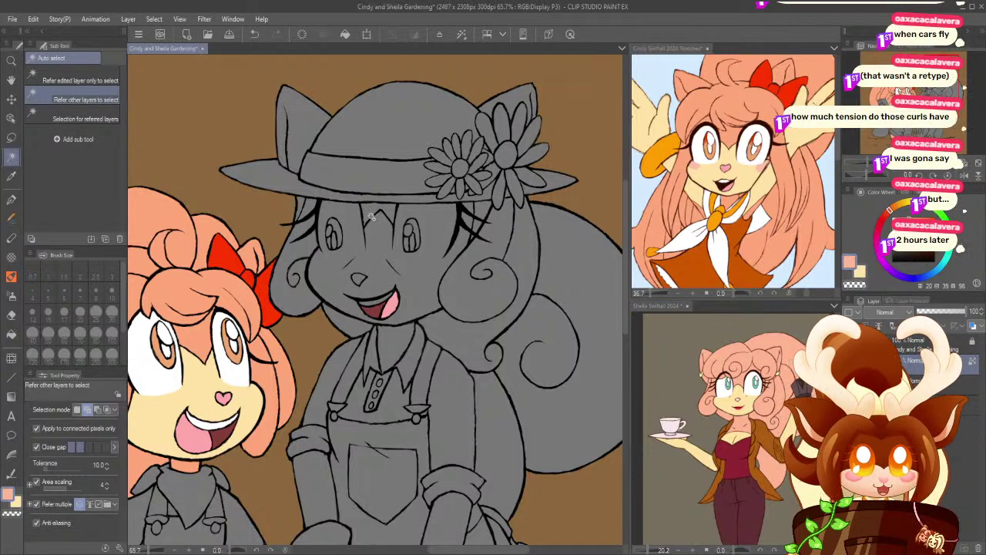
click(369, 215)
click(290, 277)
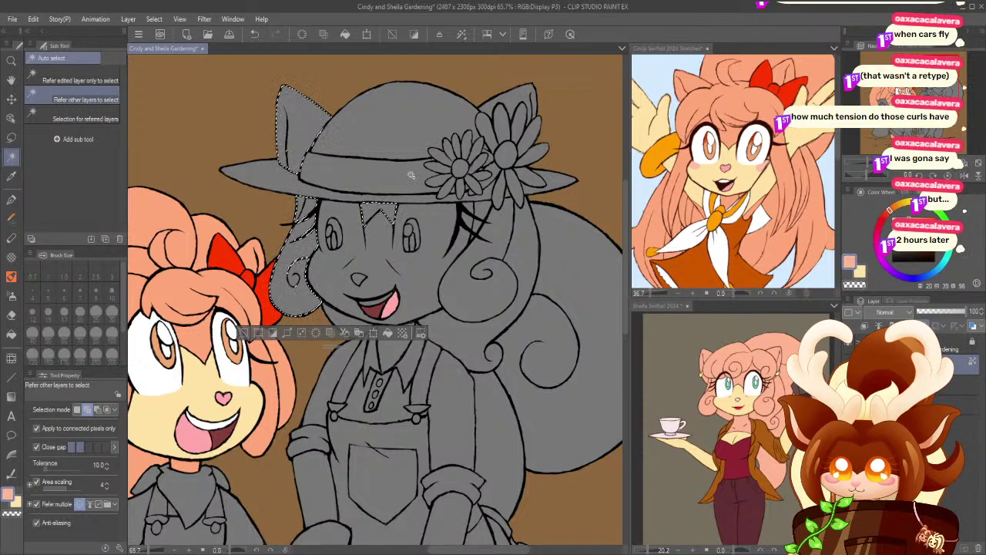
click(491, 116)
click(478, 257)
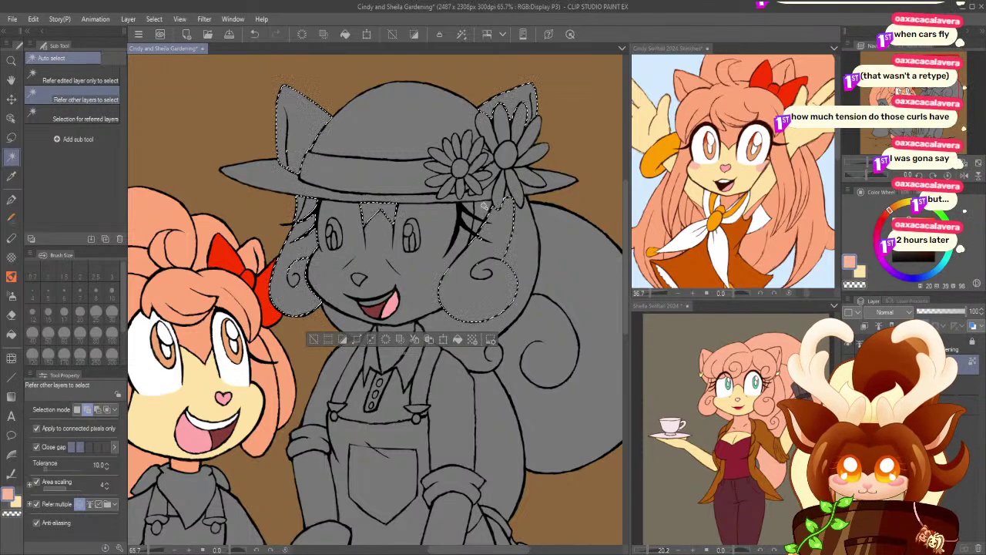
click(487, 328)
key(ctrl+z)
click(521, 248)
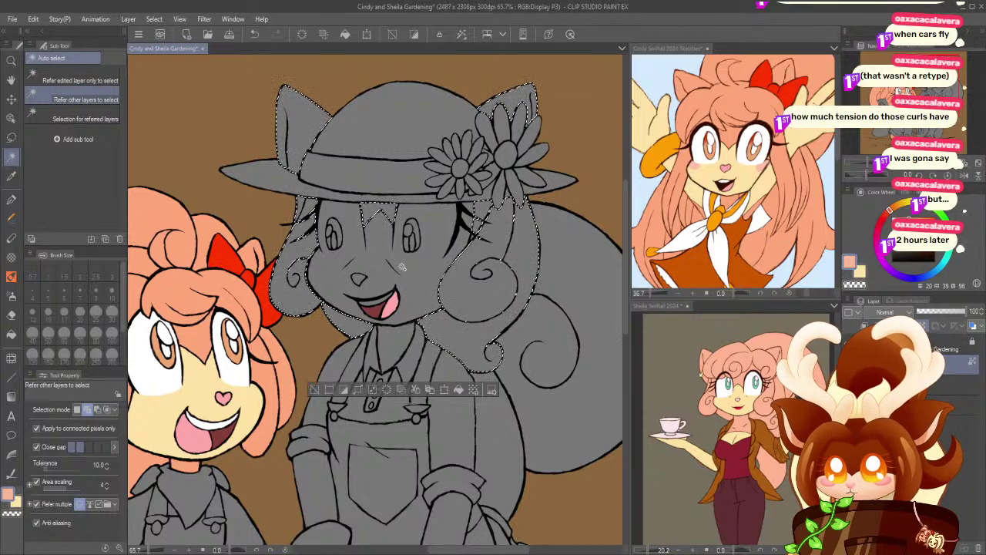
- Add Sheila's neck area inside the shirt collar to the hair selection
scroll(269, 370, down, 5)
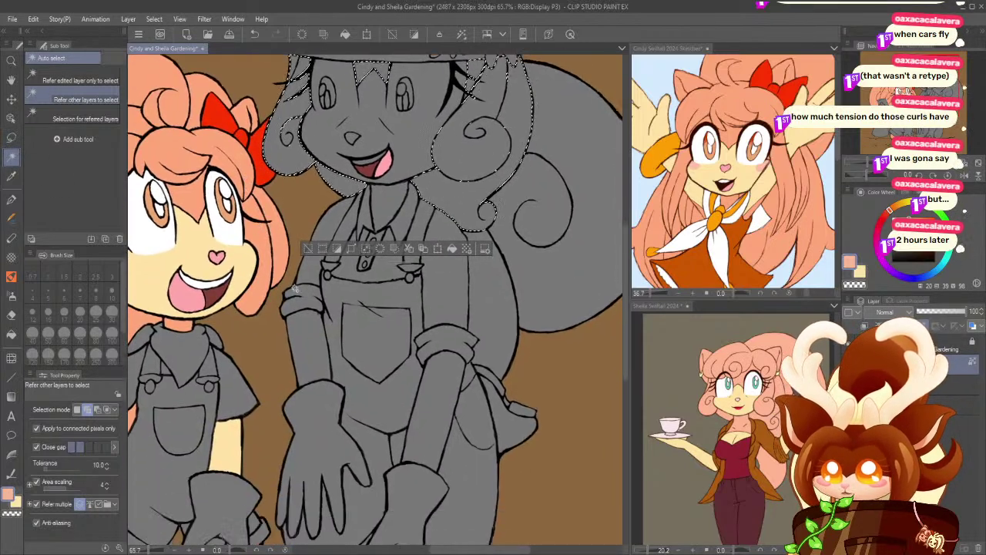
click(385, 202)
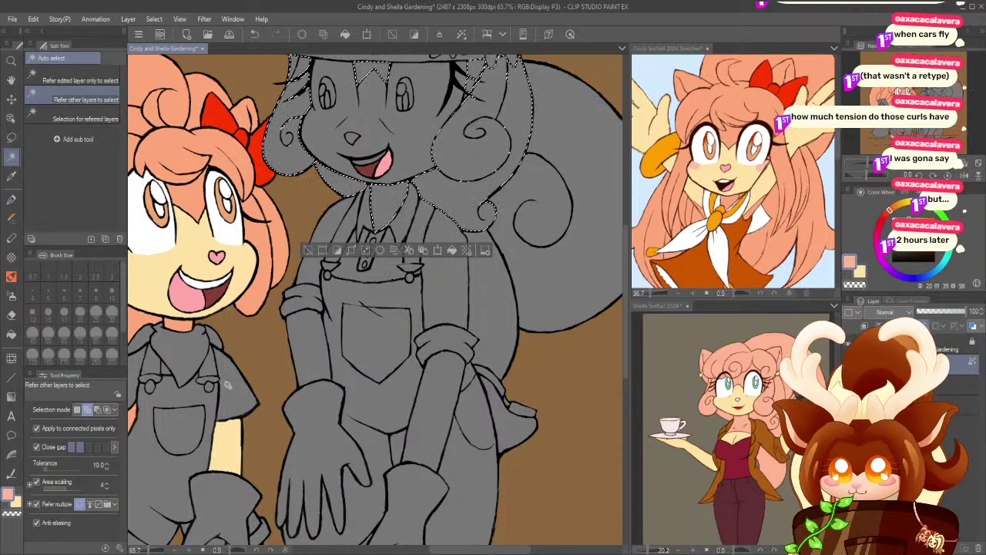
scroll(259, 407, up, 3)
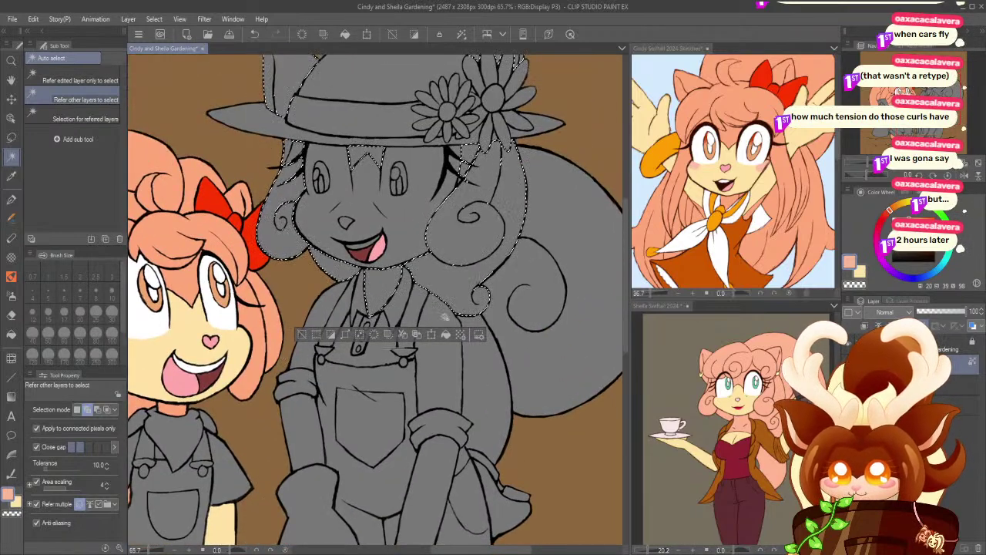
drag(392, 334, 386, 338)
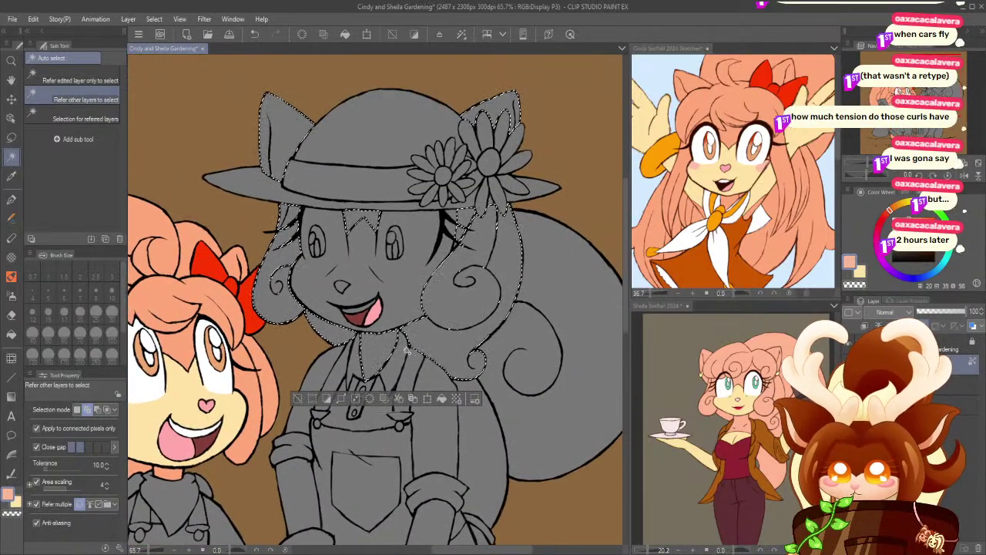
- Lasso the remaining gaps around the inner lines of Sheila's ears and curls into the selection
click(11, 60)
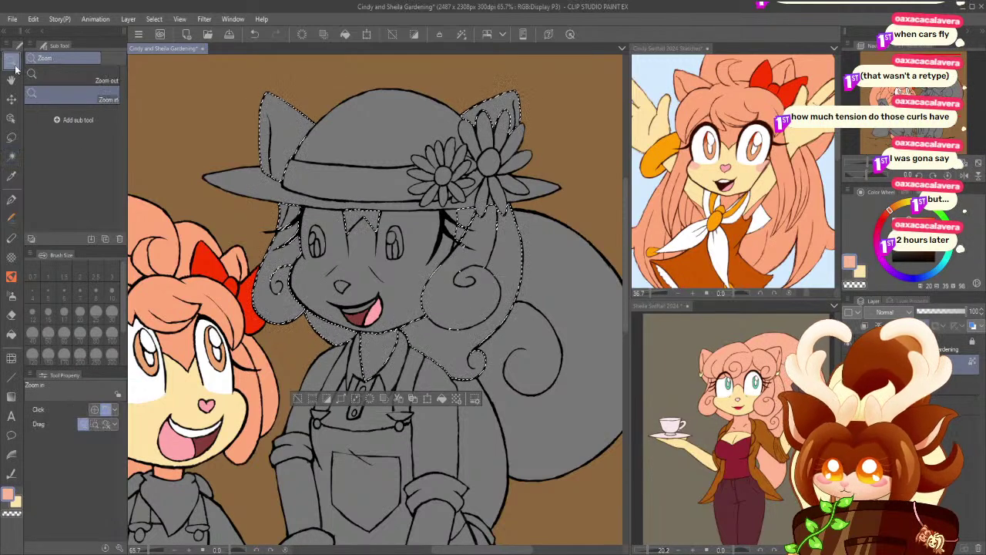
click(360, 132)
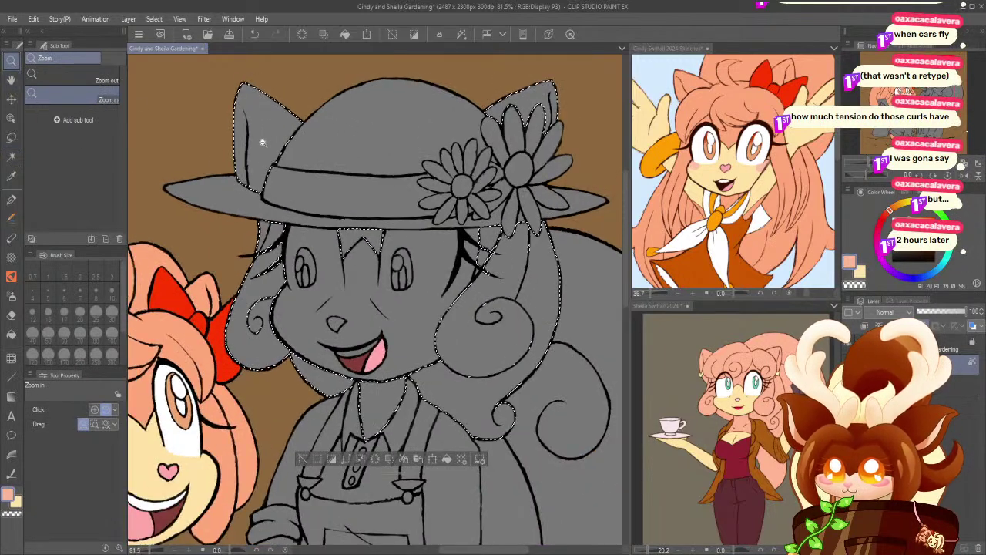
click(9, 160)
click(11, 137)
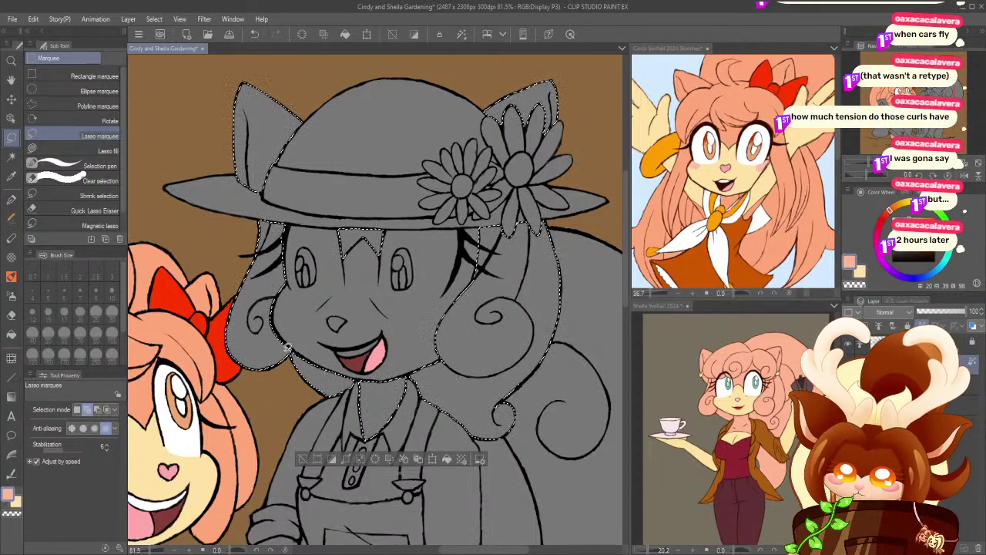
drag(379, 272, 326, 358)
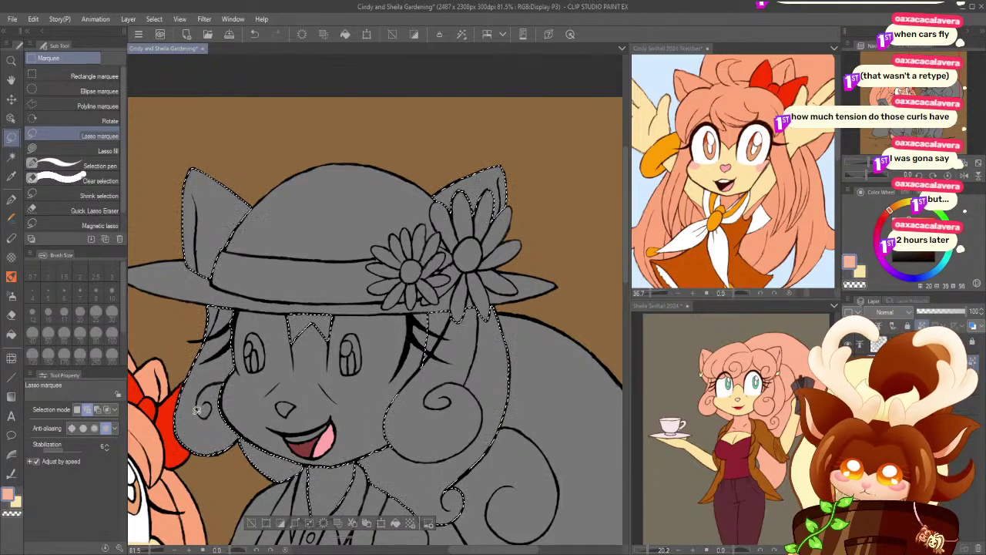
drag(173, 362, 191, 283)
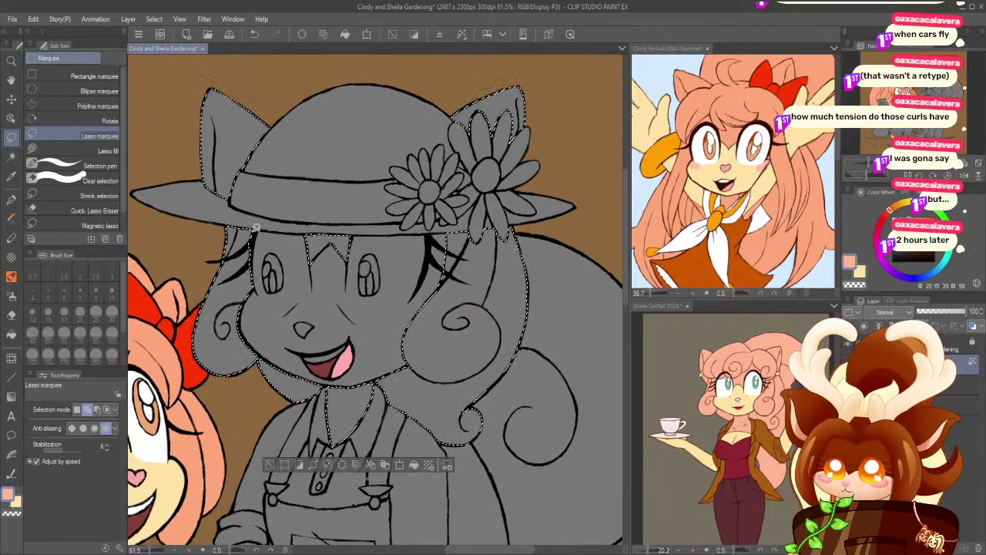
key(ctrl+z)
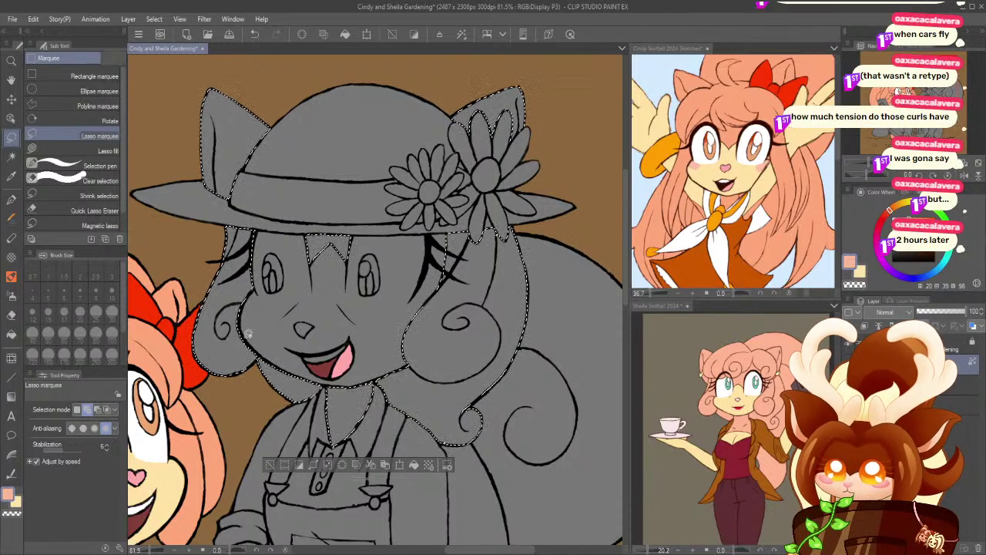
- Fill Sheila's selected hair, ears and neck with the peach-pink main colour and deselect
drag(236, 391, 218, 380)
click(390, 459)
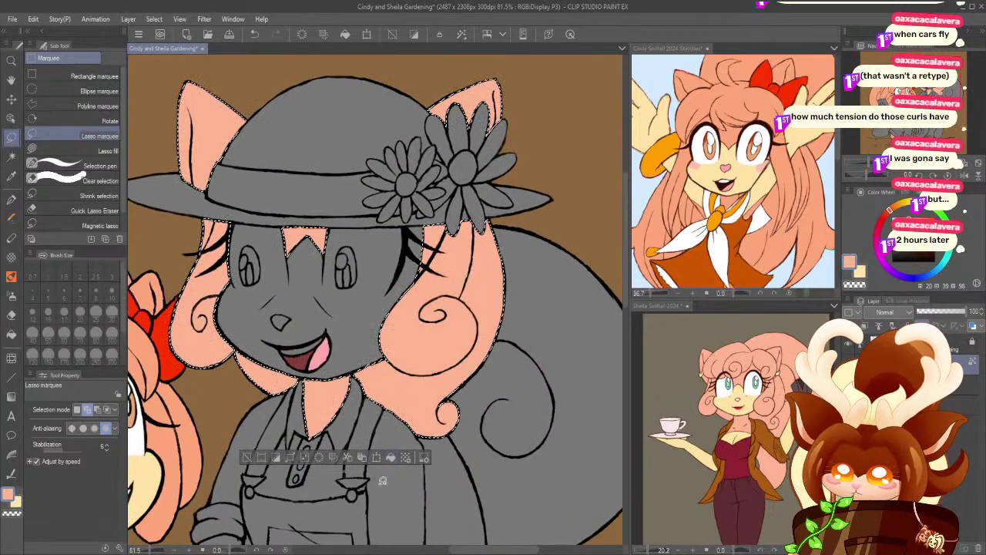
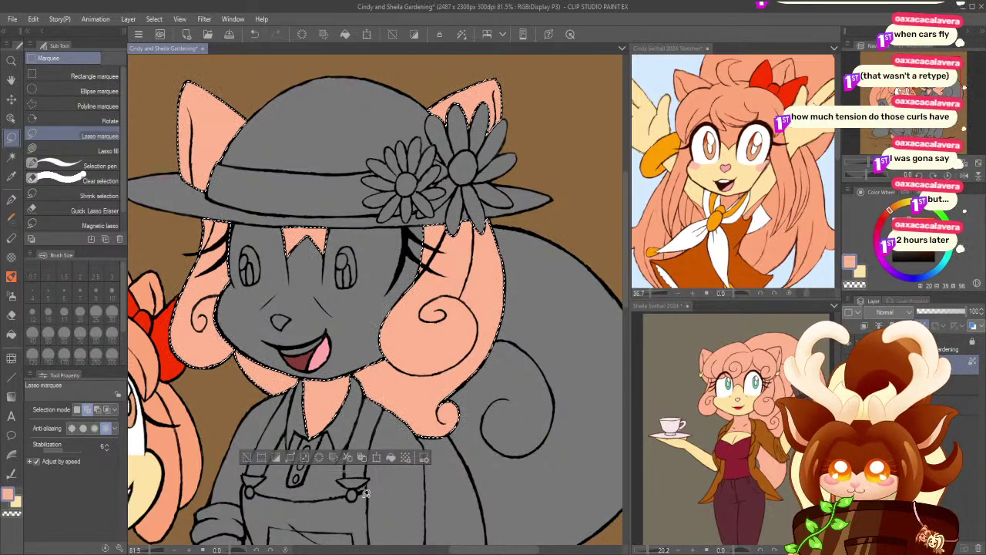
click(249, 460)
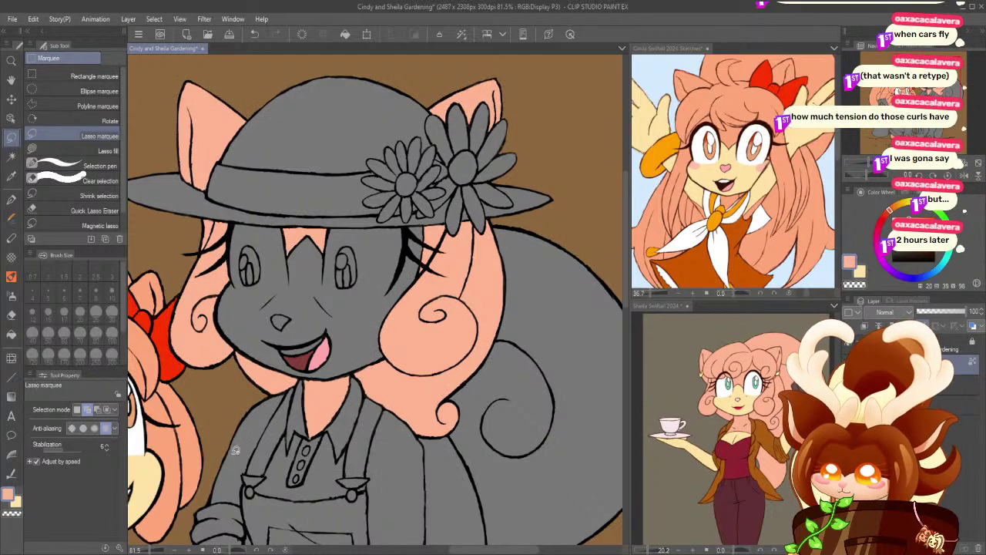
- Auto-select Sheila's large curled tail and its part behind her arm, and lasso in the gaps around the inner lines
drag(238, 460, 168, 389)
click(9, 161)
click(455, 319)
click(385, 440)
mouse_move(293, 420)
mouse_down()
mouse_move(313, 341)
mouse_move(288, 358)
mouse_up()
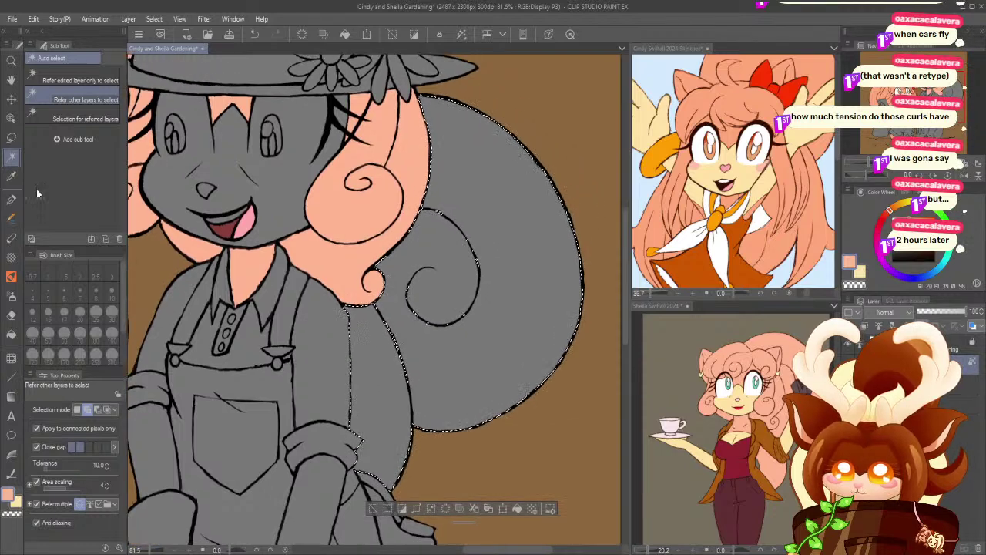
key(m)
mouse_move(427, 200)
mouse_down()
mouse_move(431, 360)
mouse_move(399, 269)
mouse_move(402, 248)
mouse_up()
mouse_move(378, 306)
mouse_down()
mouse_move(380, 373)
mouse_move(378, 316)
mouse_up()
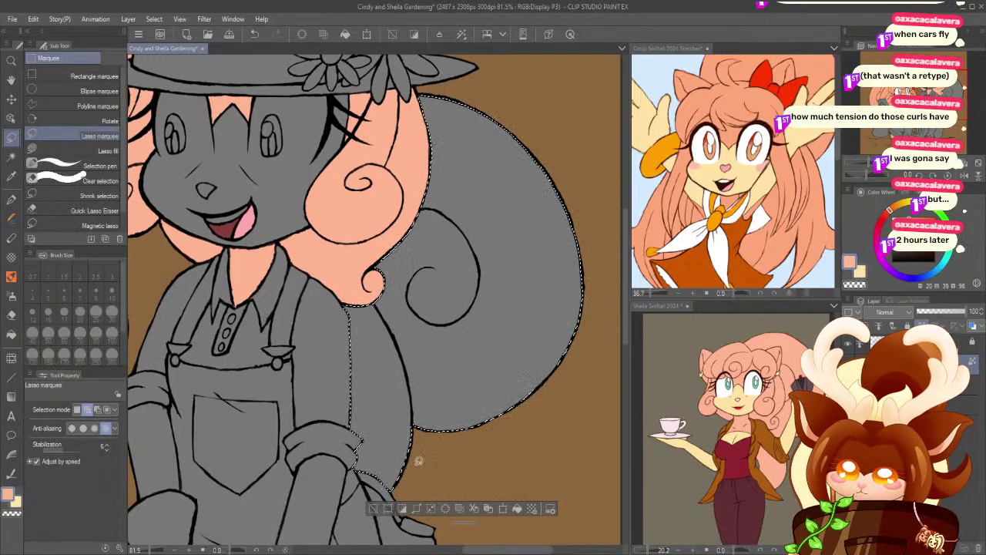
- Fill the selected tail with the peach-pink main colour and deselect
key(ctrl+t)
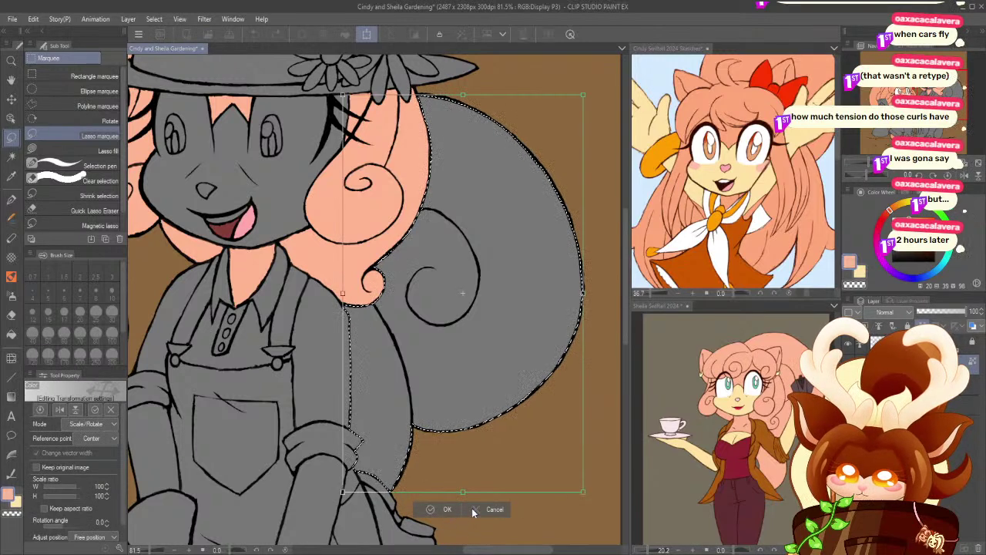
click(447, 509)
click(517, 509)
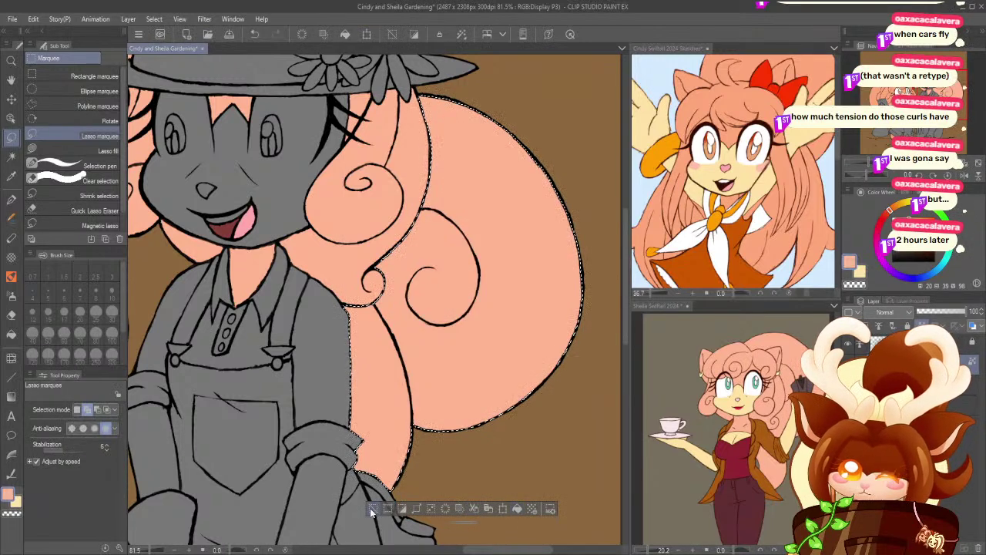
click(373, 509)
- Zoom in on Sheila's face and change the main drawing colour to black
key(ctrl+space)
drag(301, 281, 269, 306)
click(202, 292)
click(416, 239)
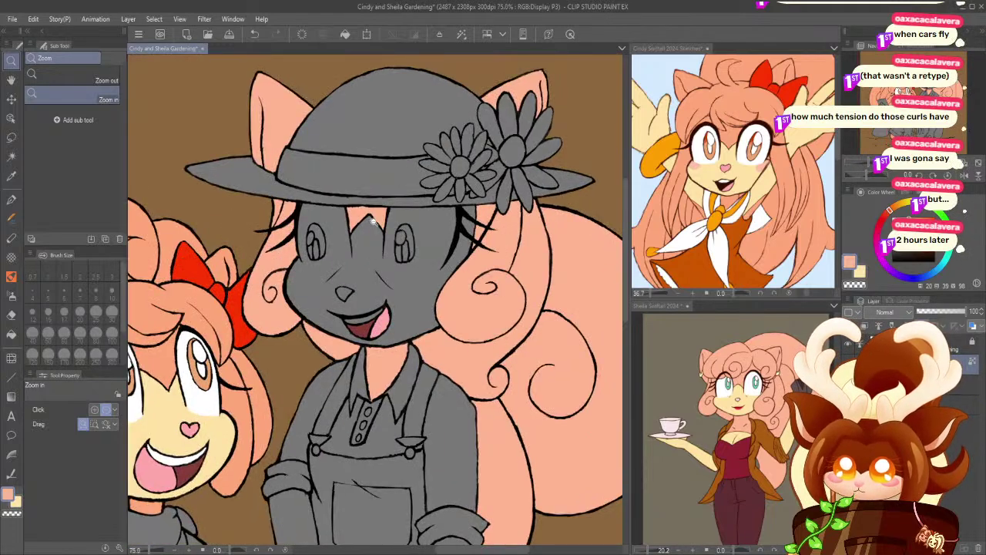
click(371, 222)
click(12, 176)
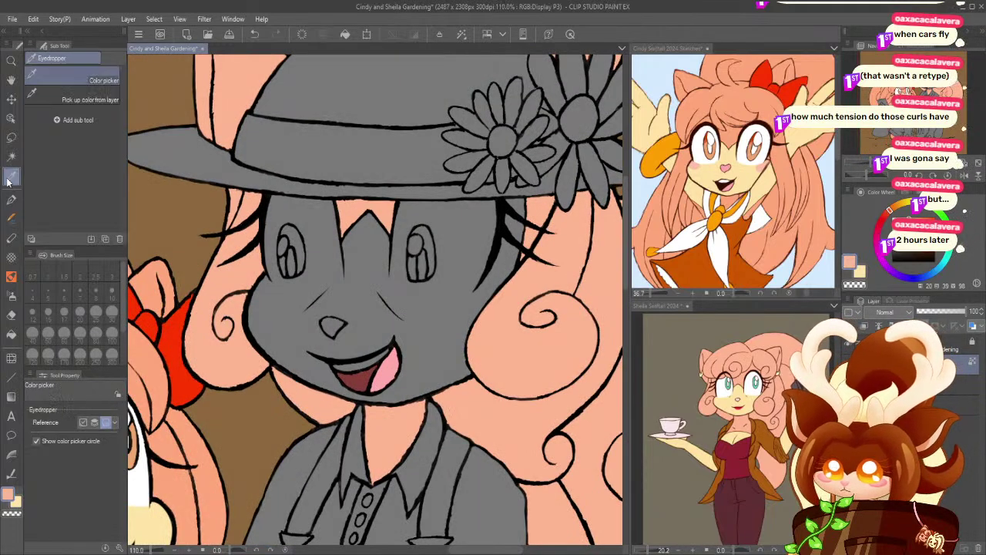
click(905, 193)
click(847, 214)
click(861, 192)
- Close the gap between Sheila's lower lash tip and her hair with a short size 6 Rough pen line, and return to Auto select
click(12, 61)
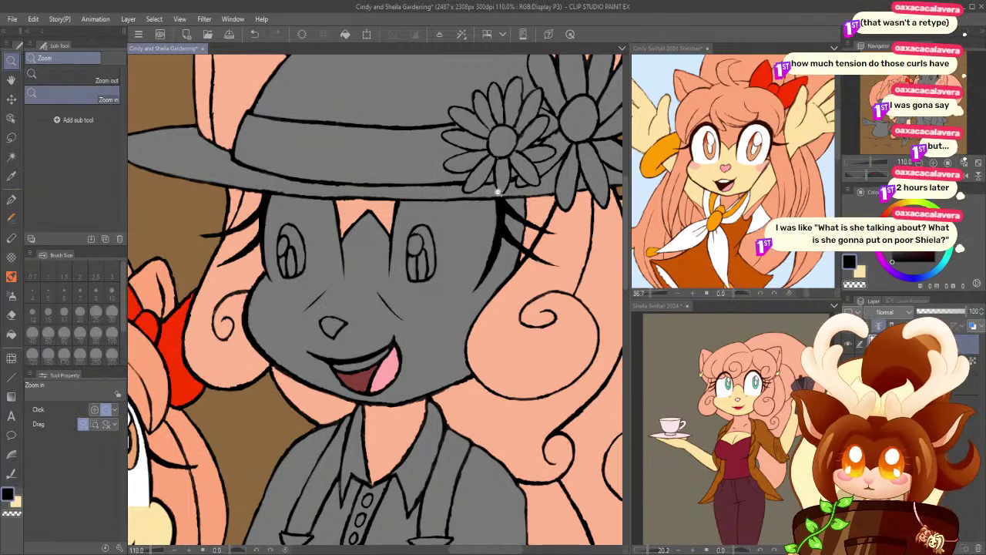
click(466, 183)
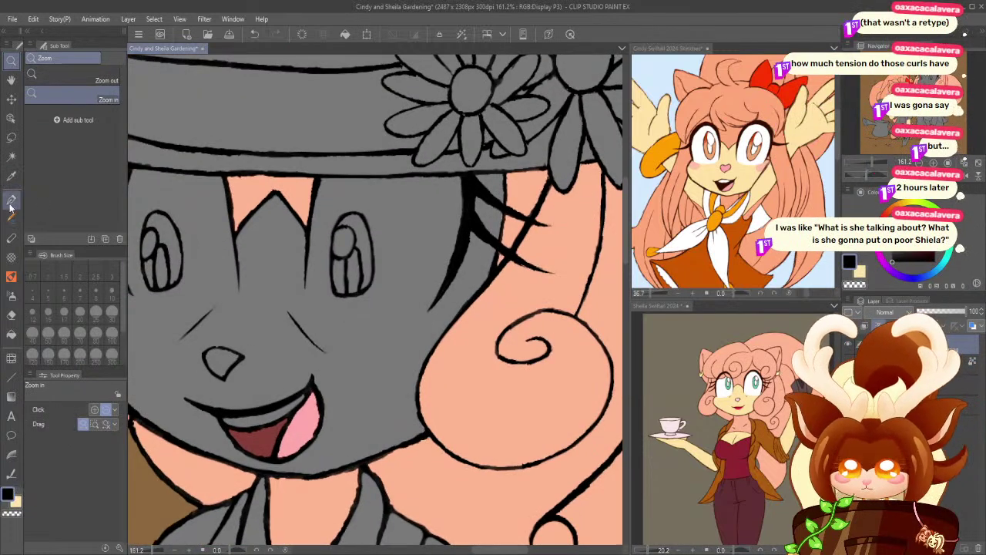
click(11, 200)
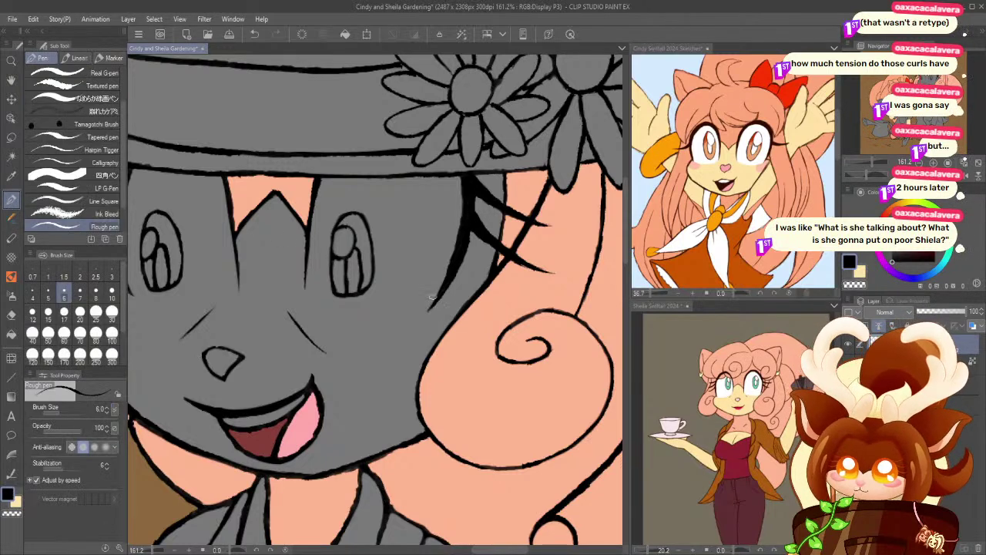
drag(457, 333, 490, 335)
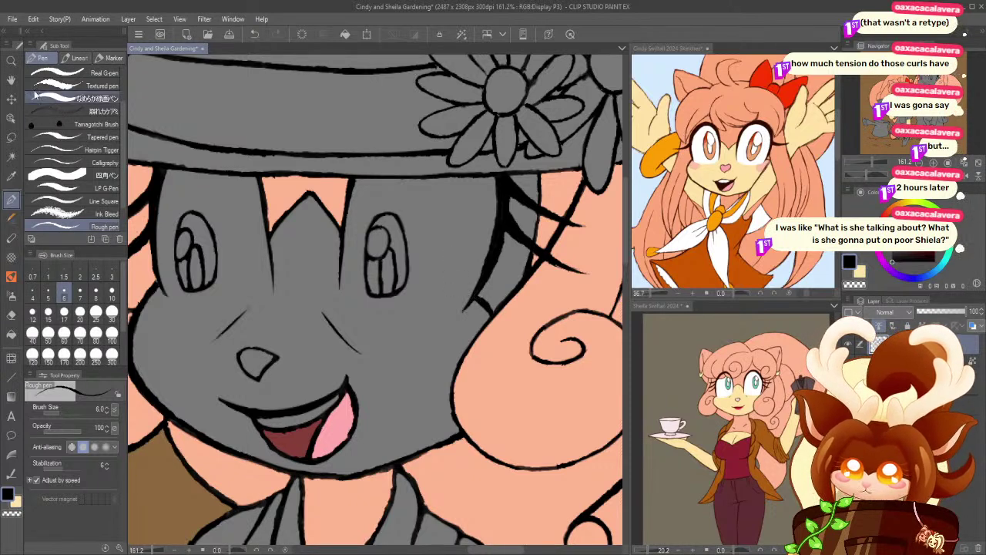
click(11, 62)
drag(289, 259, 259, 257)
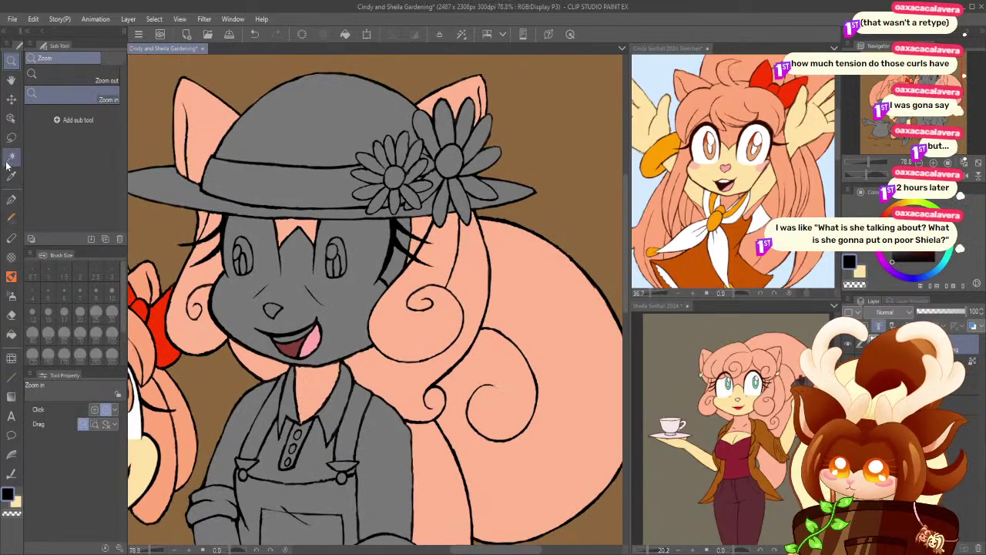
click(11, 158)
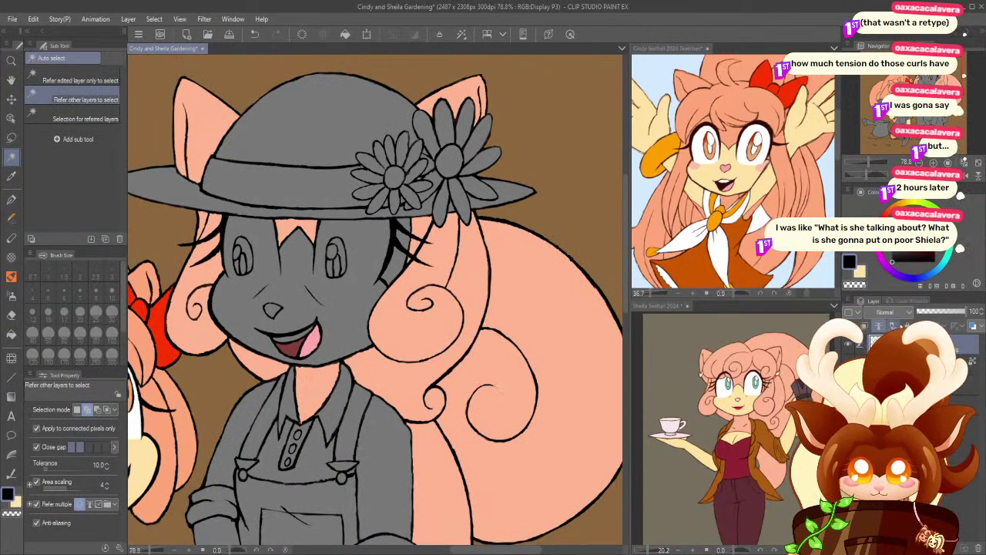
- Fill the uncoloured hair sliver beside the hatted character's face with the pink sampled from her hair
click(393, 267)
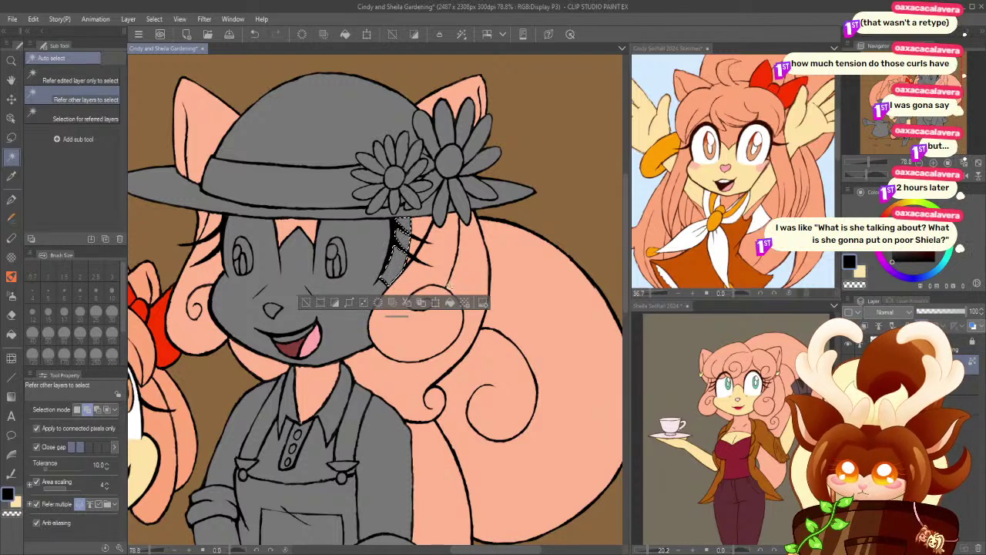
key(m)
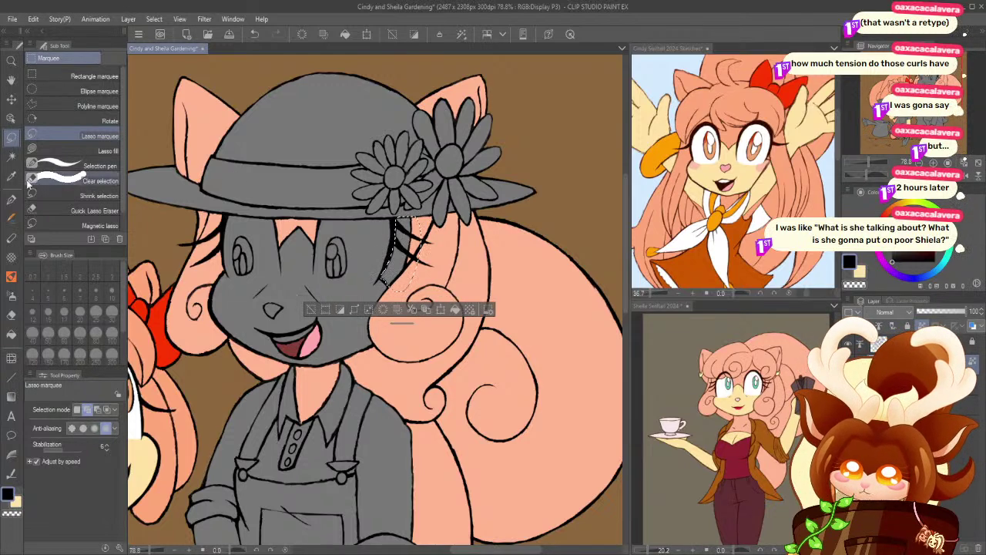
key(i)
click(520, 258)
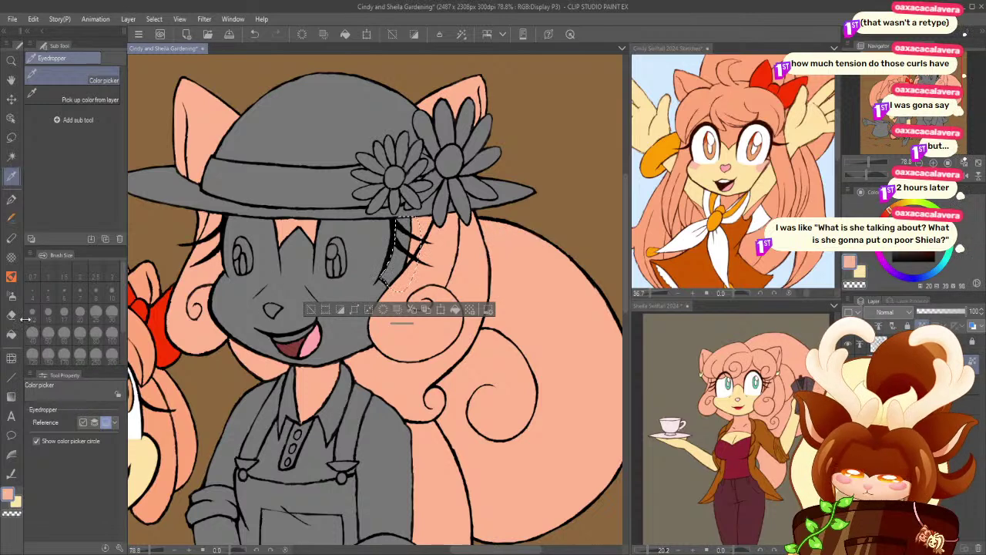
click(311, 310)
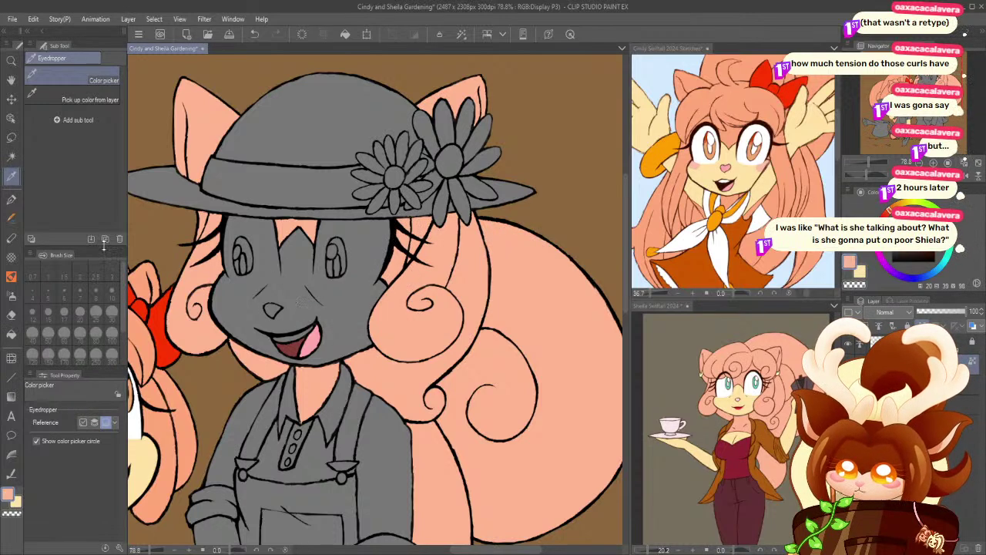
- Select the hatted character's face and bare forearms and fill them with the cream skin colour, then clear the selection
click(11, 162)
click(288, 269)
drag(195, 470, 227, 198)
click(241, 385)
click(402, 437)
drag(242, 99, 231, 388)
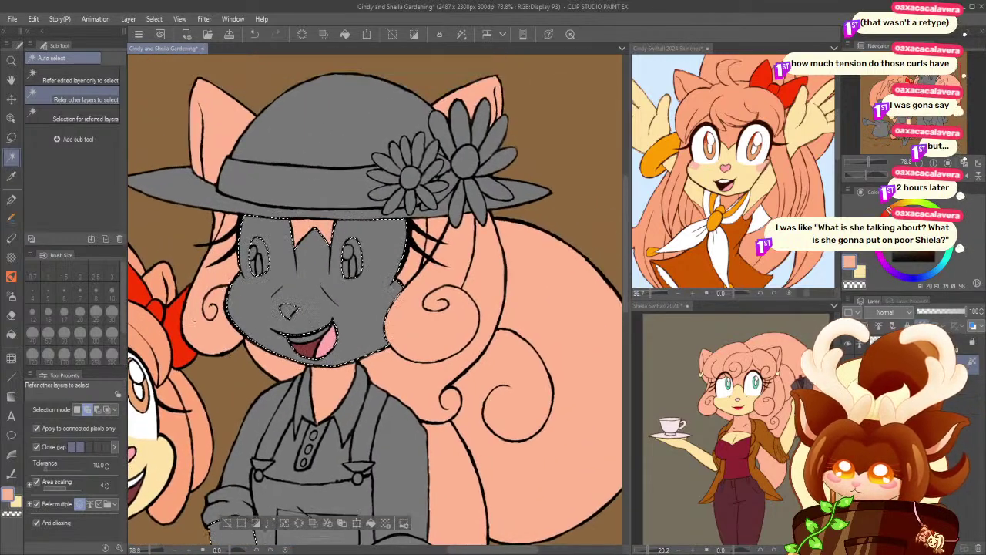
click(11, 137)
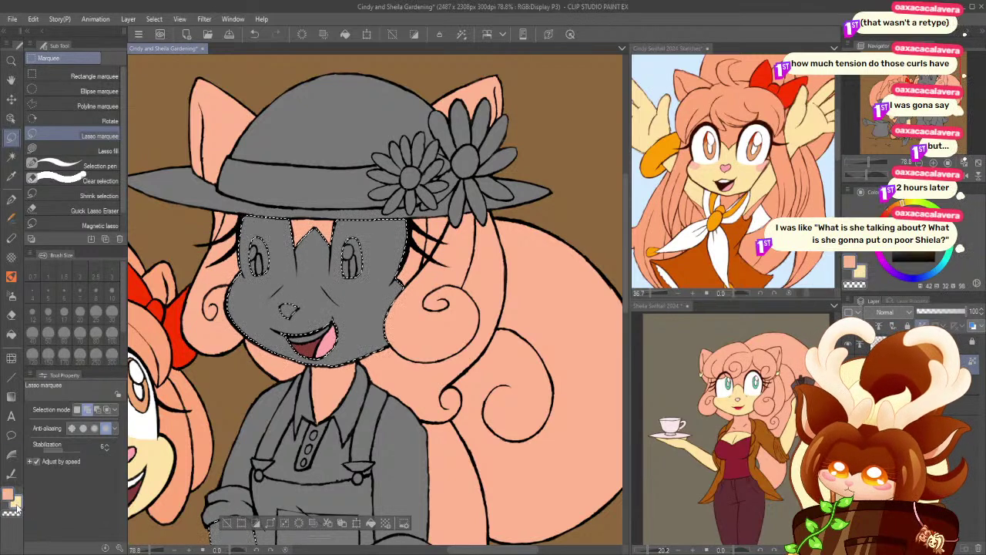
click(348, 526)
click(226, 523)
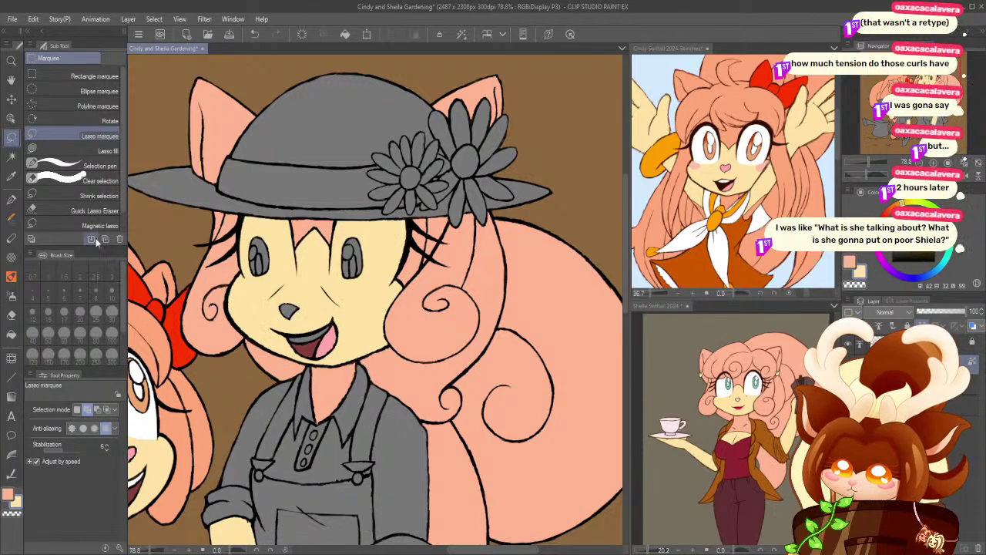
- Sample white and fill the hatted character's eye highlights and upper teeth with it
click(10, 62)
click(249, 313)
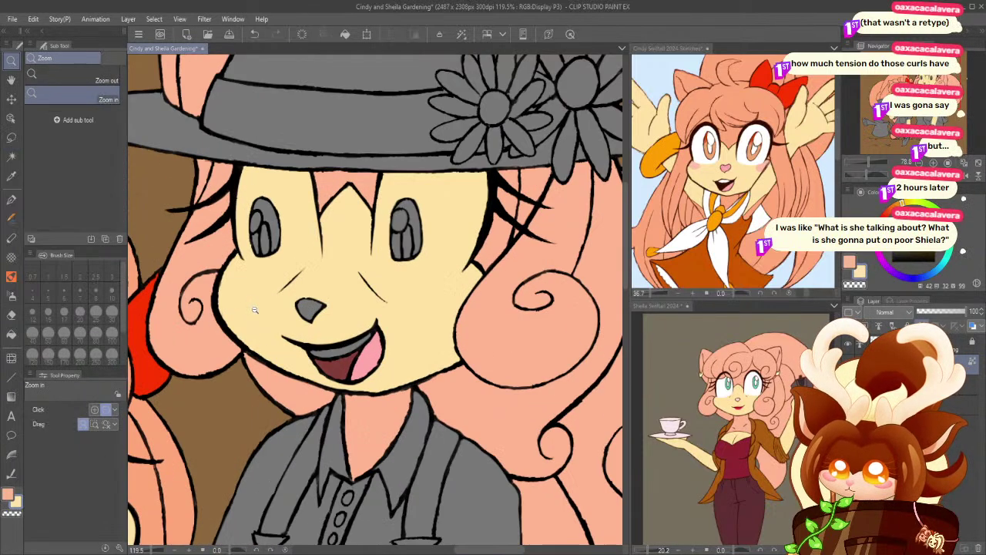
click(11, 179)
drag(220, 369, 391, 283)
click(244, 400)
drag(247, 401, 106, 516)
click(12, 156)
click(293, 265)
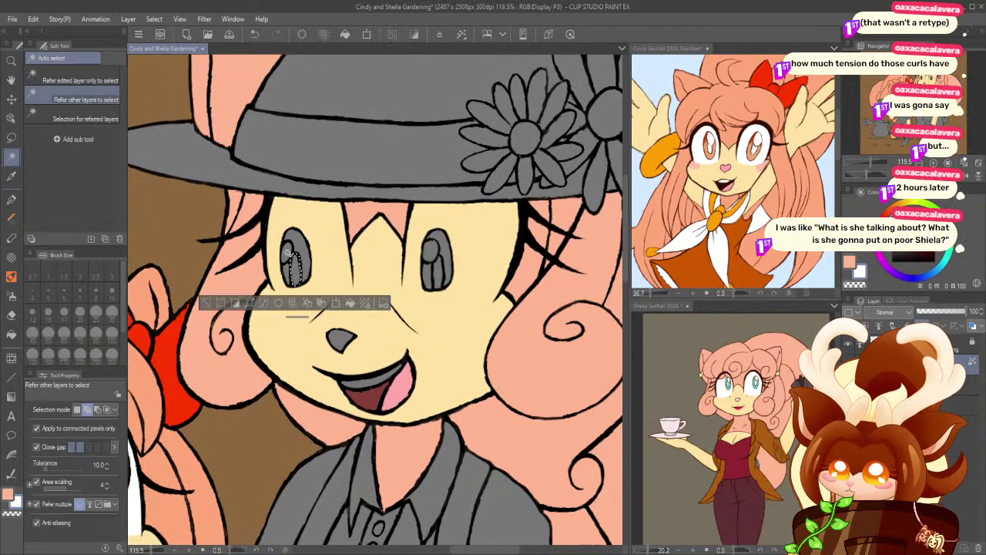
shift+click(434, 258)
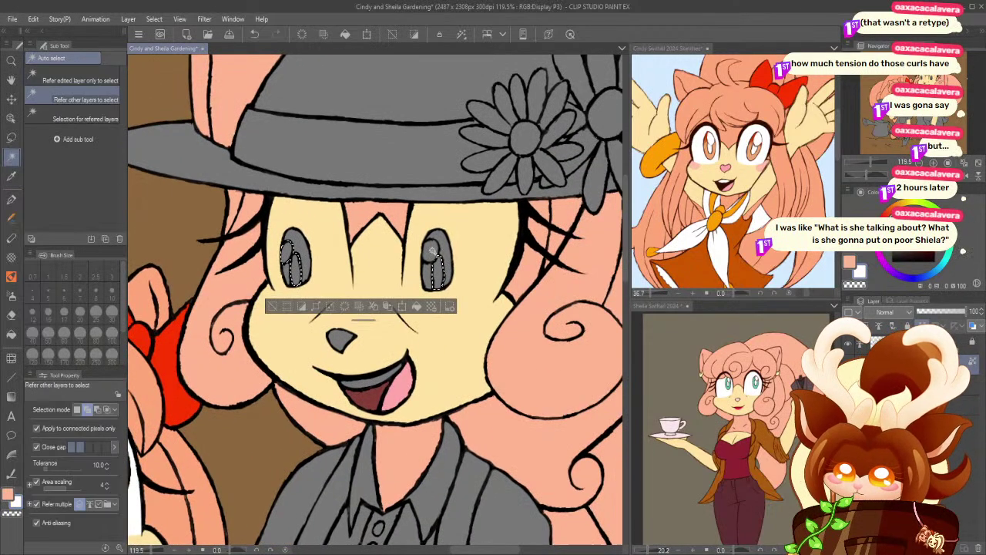
shift+click(374, 379)
click(417, 407)
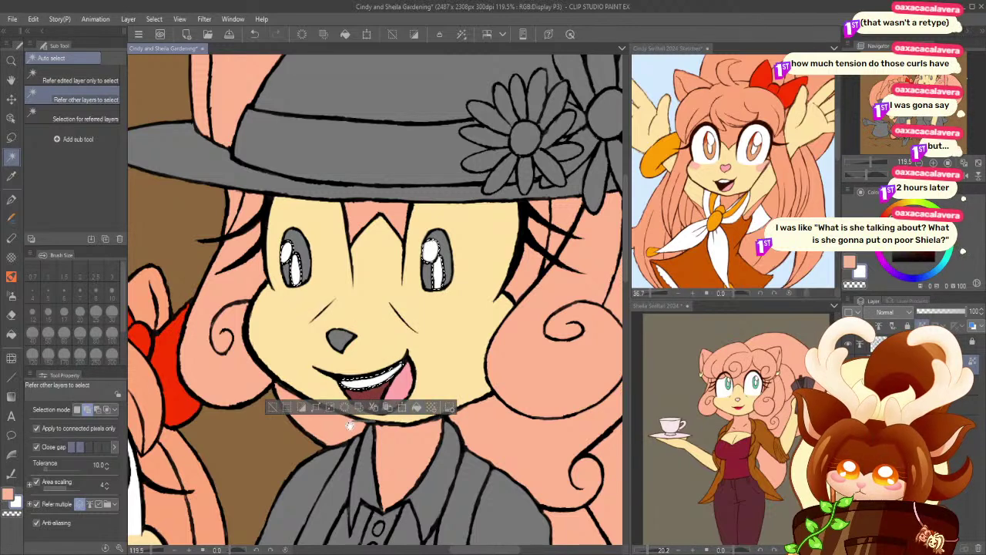
click(274, 407)
- Draw white curves with the size 6 Rough pen to close the lower edges of both eyes
click(12, 60)
click(441, 244)
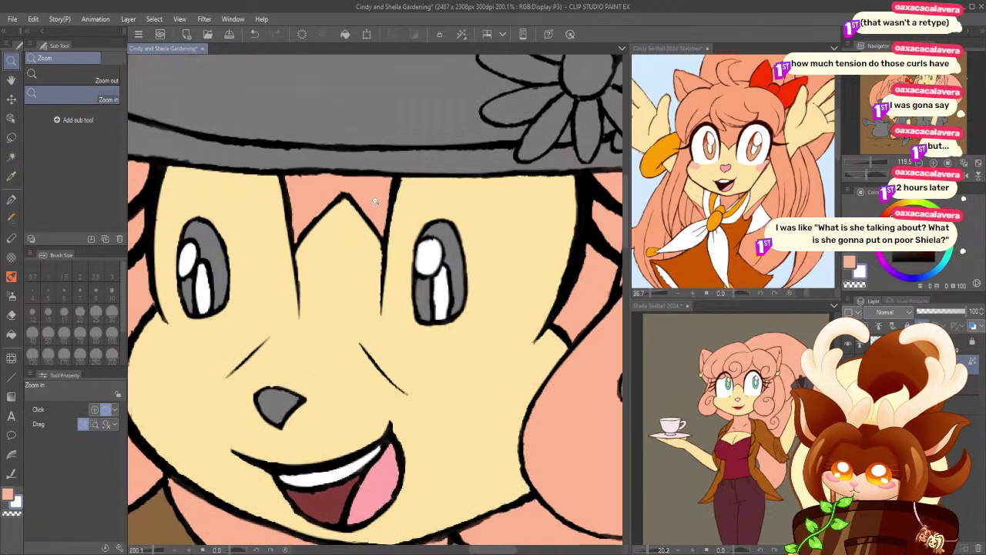
click(11, 198)
mouse_move(161, 318)
mouse_down()
mouse_move(253, 333)
mouse_move(299, 318)
mouse_up()
key(ctrl+z)
mouse_move(162, 316)
mouse_down()
mouse_move(220, 335)
mouse_move(298, 321)
mouse_up()
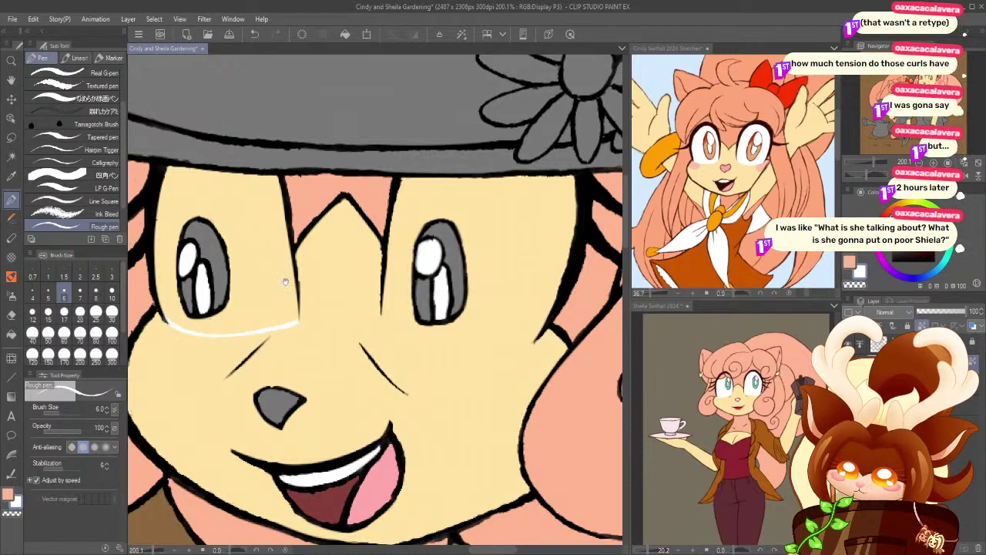
drag(320, 289, 217, 292)
mouse_move(274, 314)
mouse_down()
mouse_move(293, 330)
mouse_move(392, 348)
mouse_move(431, 343)
mouse_up()
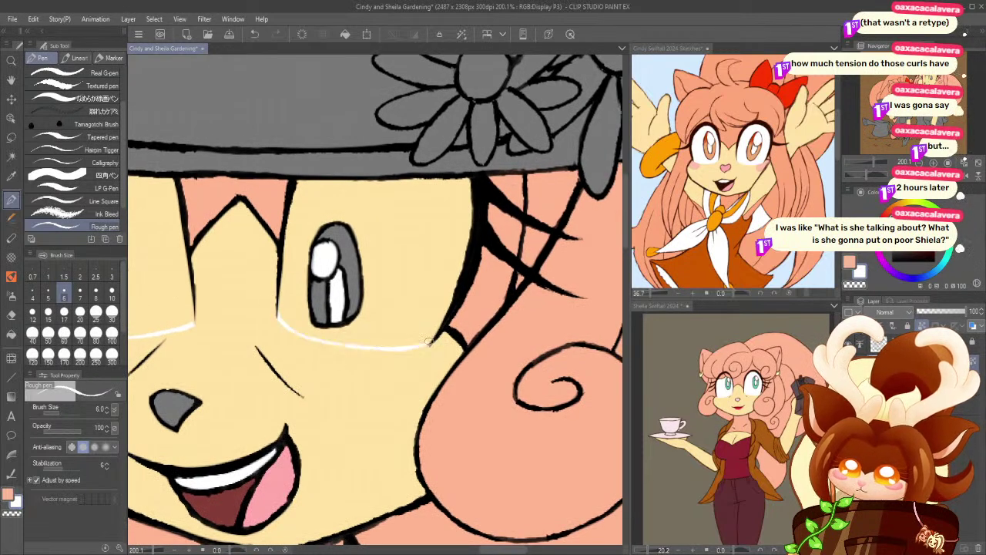
- Select the areas around both irises and fill them with white to form the whites of the eyes
click(11, 62)
drag(248, 257, 187, 315)
drag(187, 315, 276, 330)
click(11, 333)
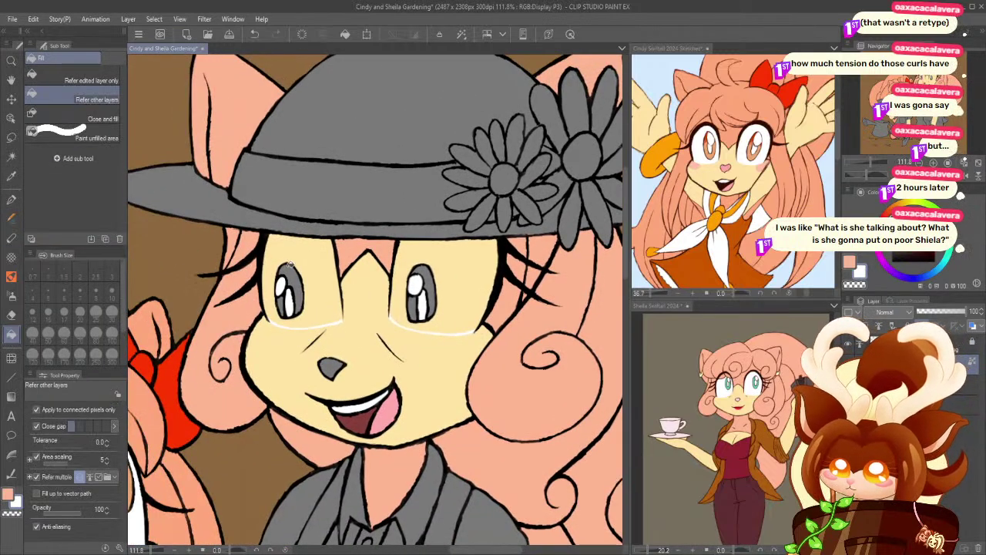
key(w)
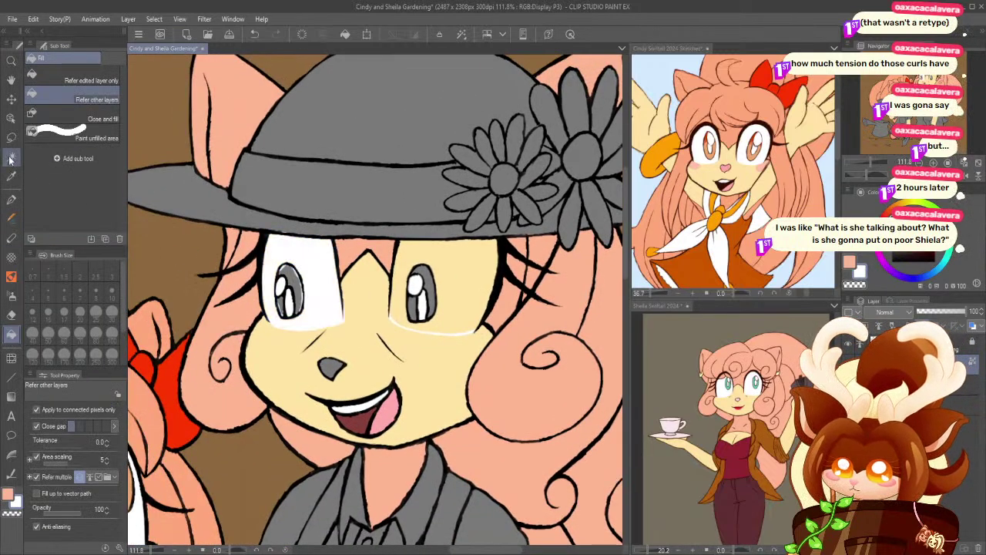
click(318, 276)
shift+click(458, 282)
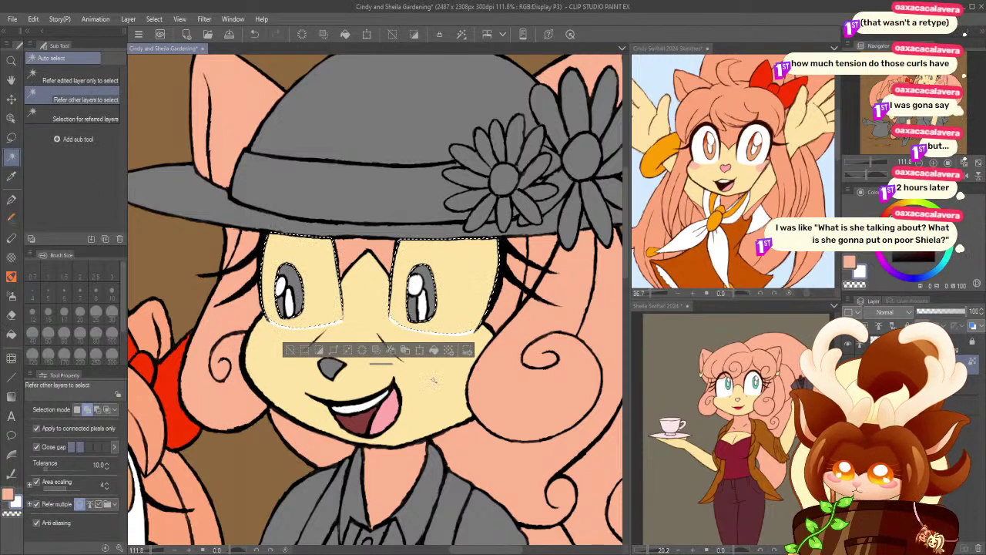
click(435, 351)
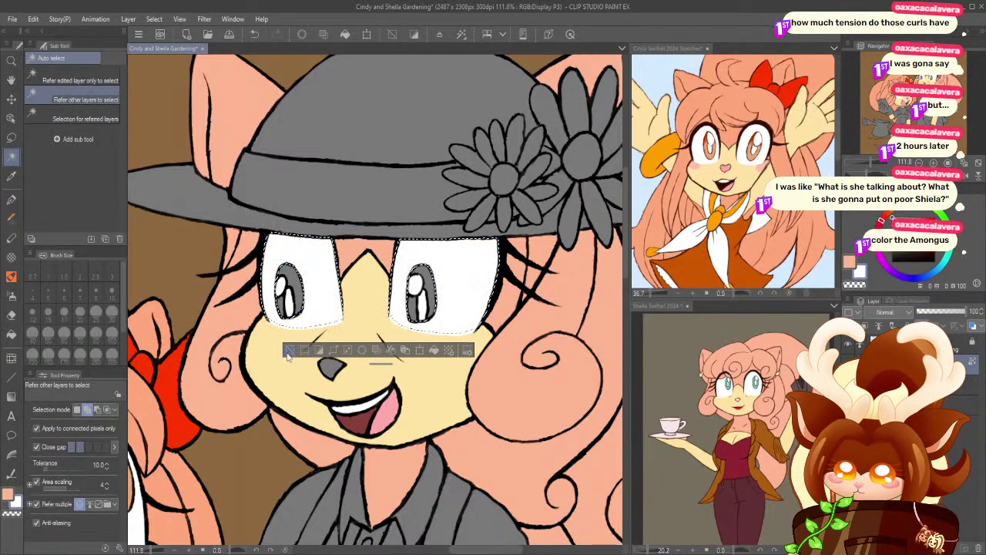
click(289, 351)
click(10, 201)
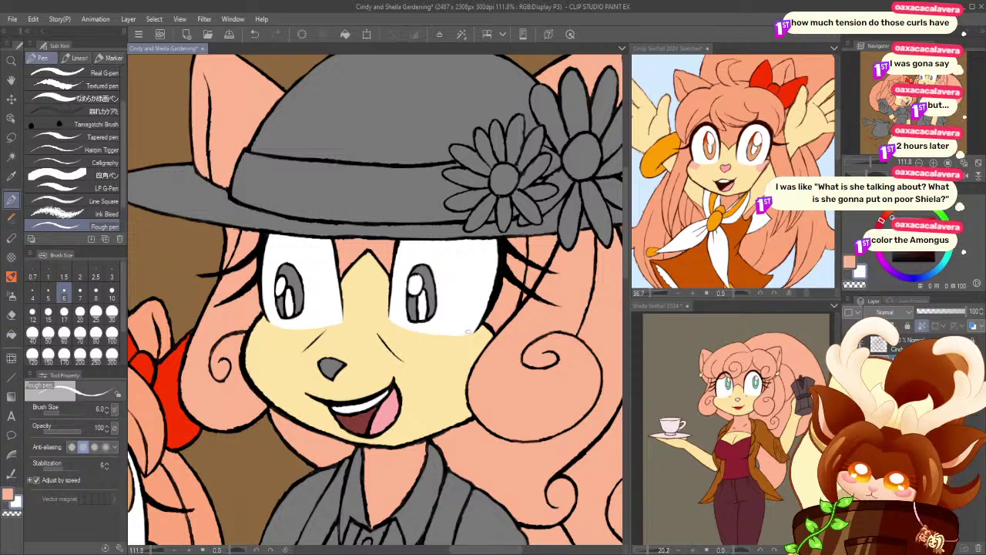
- Sample the teal iris colour from the Sheila Swiftail 2024 reference and fill both of the hatted character's irises with it
click(11, 177)
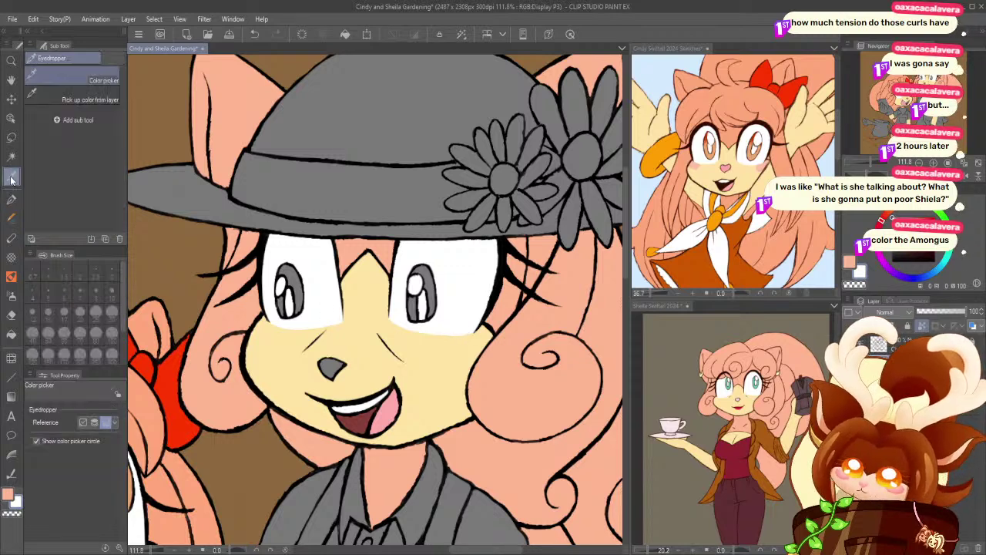
click(754, 397)
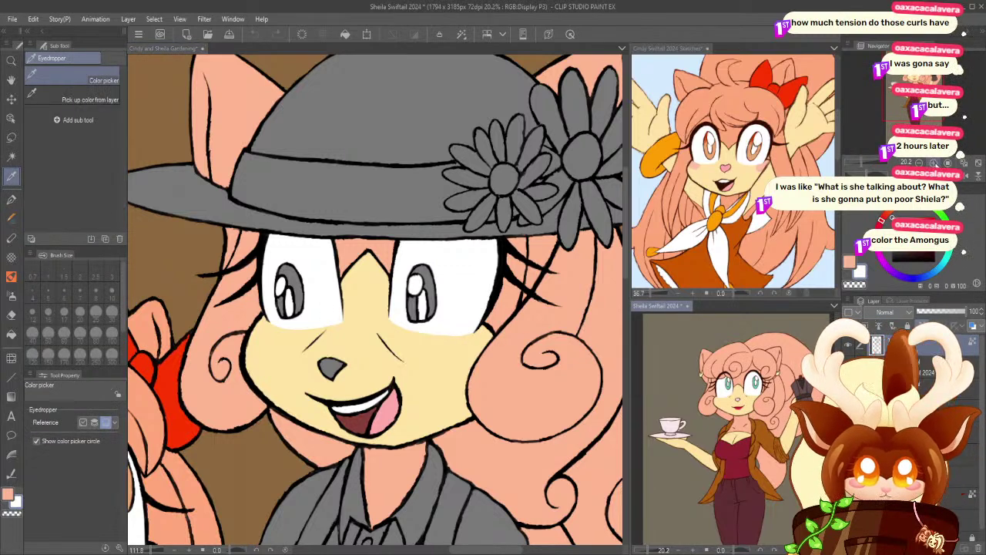
scroll(729, 418, up, 3)
drag(914, 81, 915, 77)
click(706, 367)
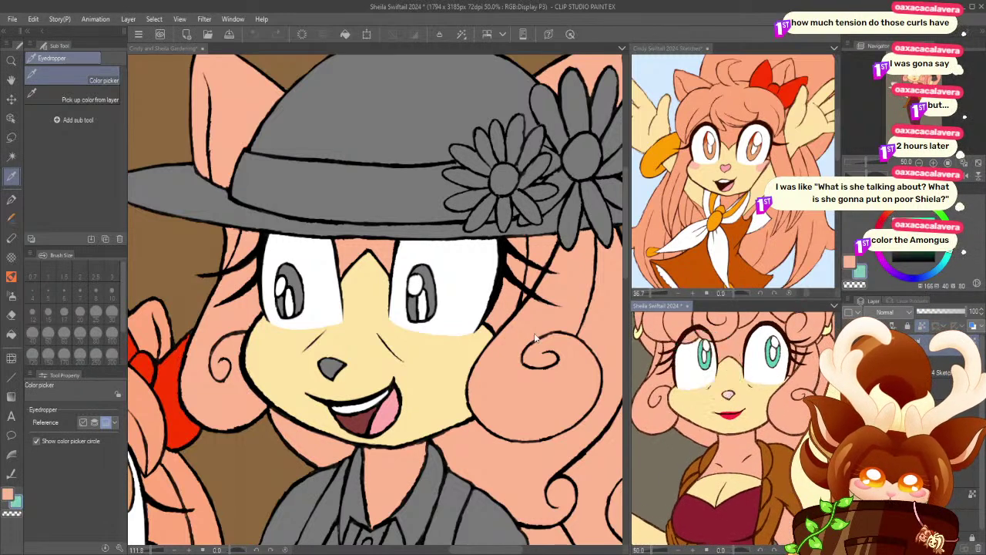
key(w)
click(293, 282)
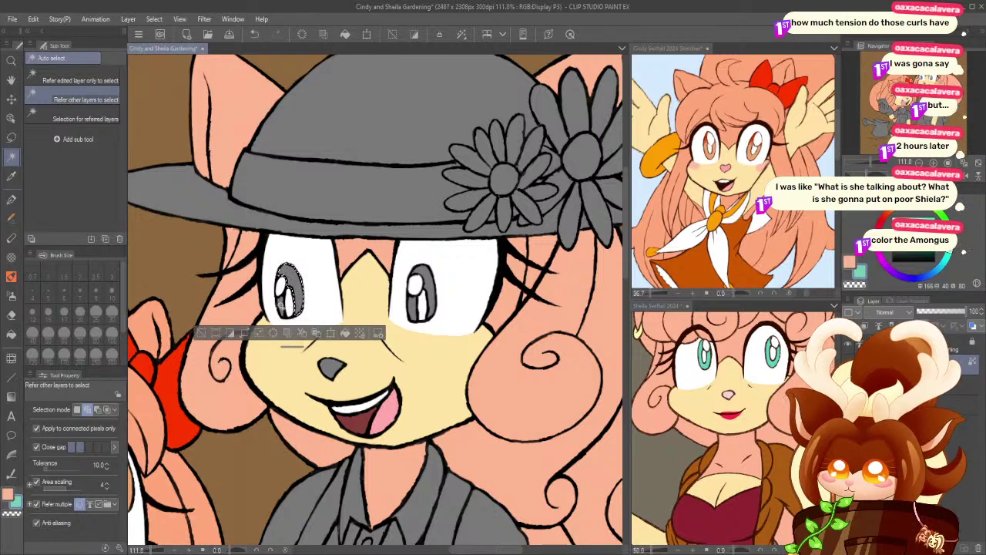
shift+click(422, 274)
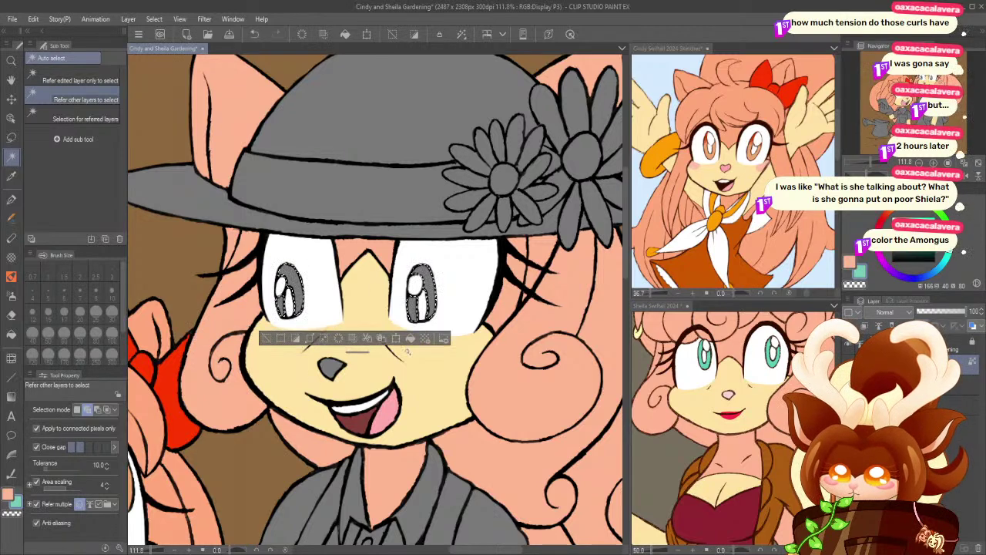
key(alt+Delete)
key(ctrl+d)
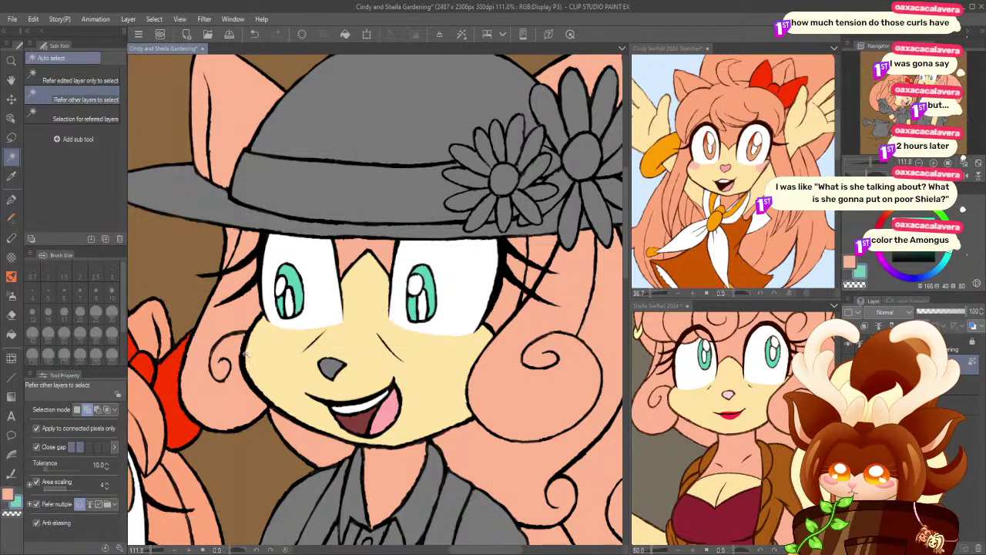
- Sample the pale pink nose colour from the reference drawing and fill the hatted character's nose with it
click(12, 175)
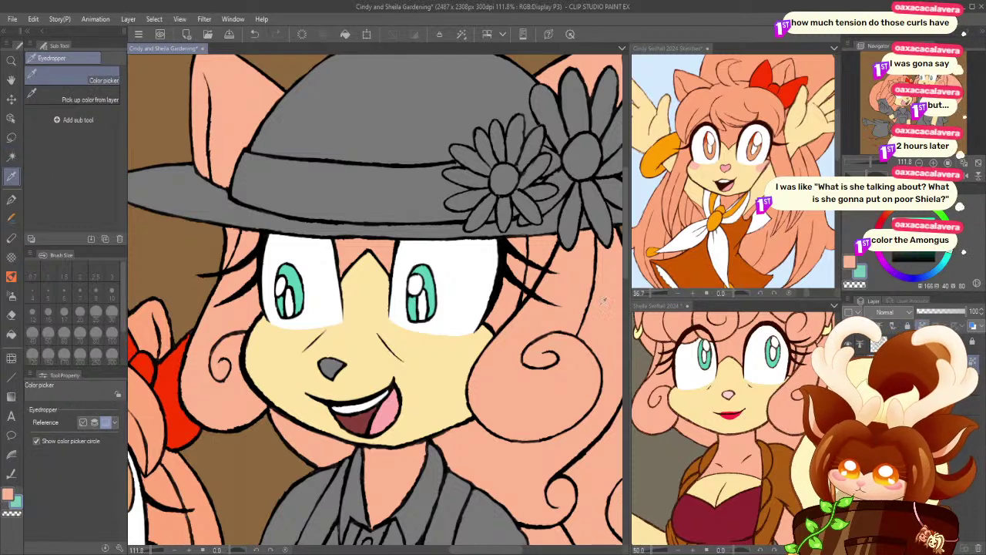
click(727, 395)
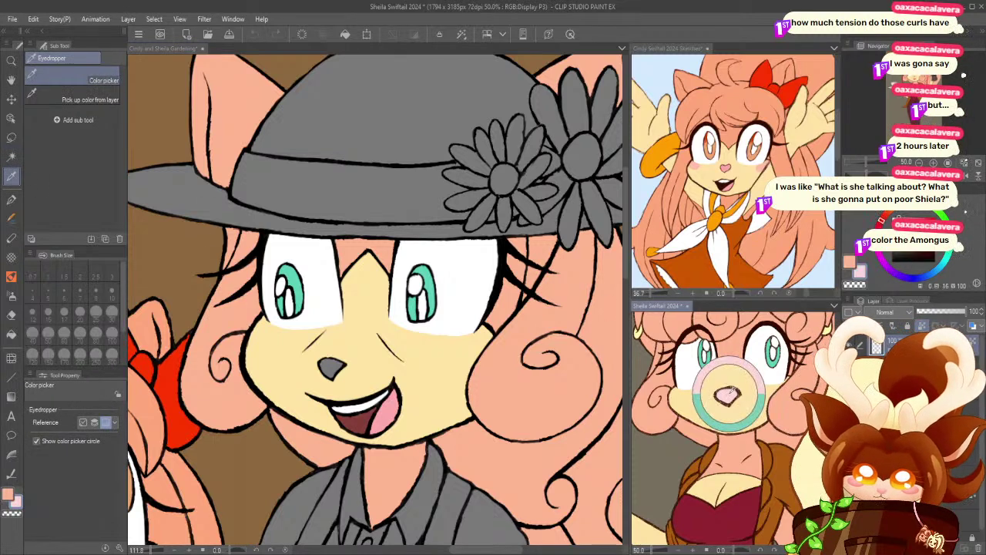
click(12, 137)
click(11, 156)
click(332, 367)
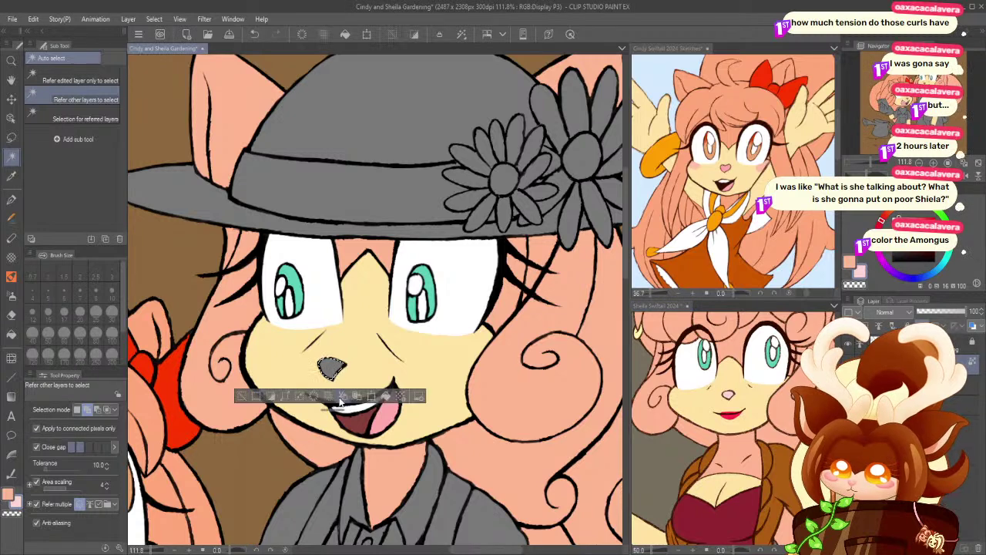
click(386, 397)
click(243, 398)
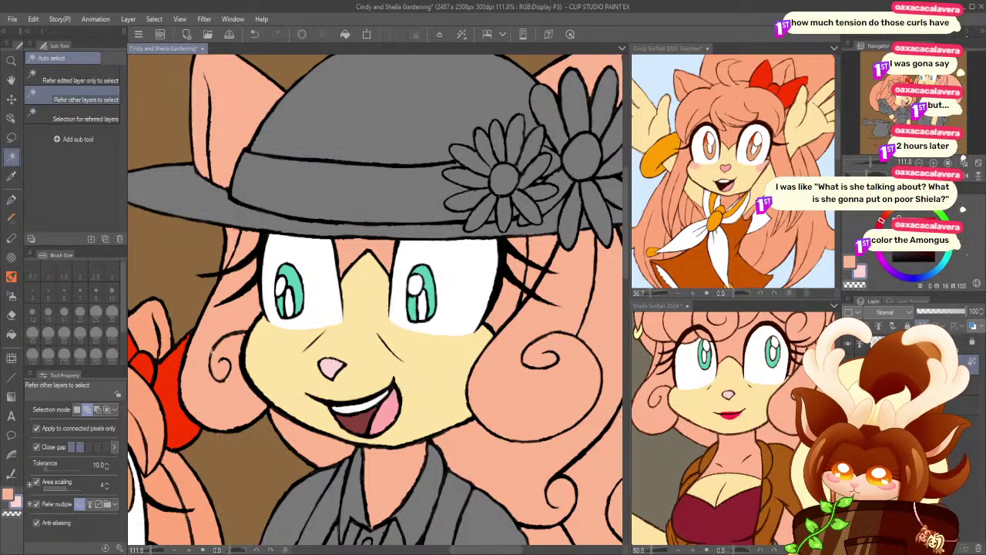
- Choose a pale straw yellow and fill the hat's crown and brim with it, excluding the band and flowers
click(12, 62)
drag(256, 341, 231, 296)
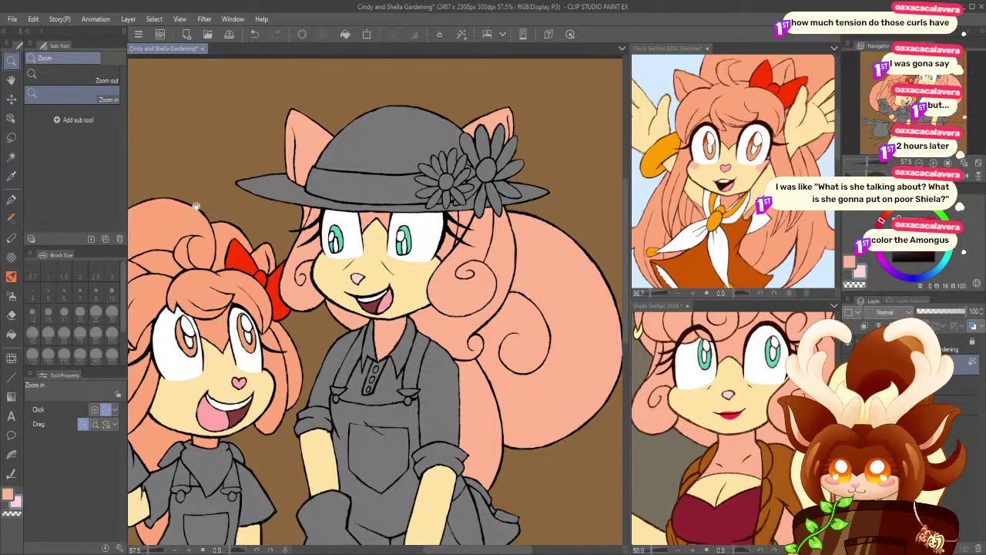
drag(205, 226, 238, 224)
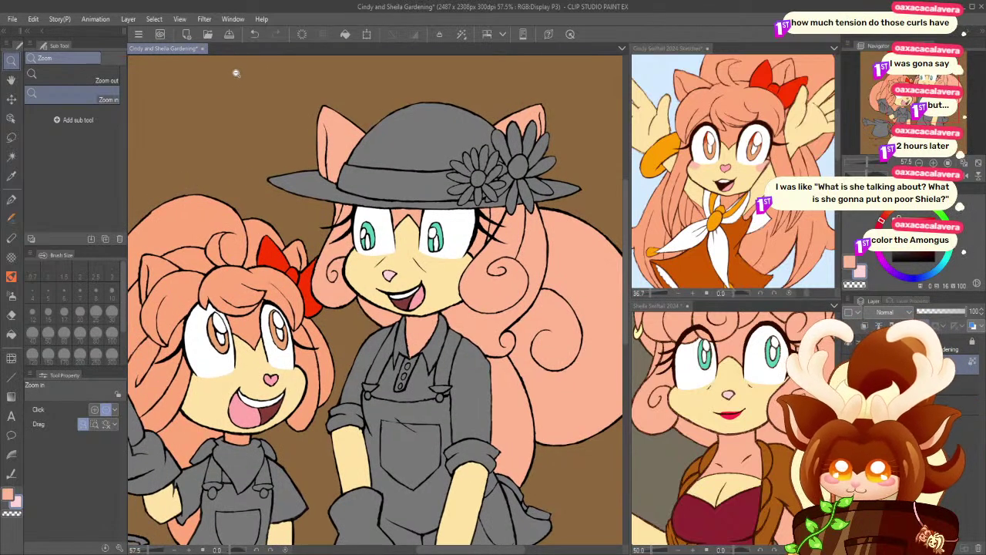
drag(220, 465, 279, 329)
drag(199, 355, 198, 403)
drag(416, 336, 323, 437)
drag(879, 226, 910, 207)
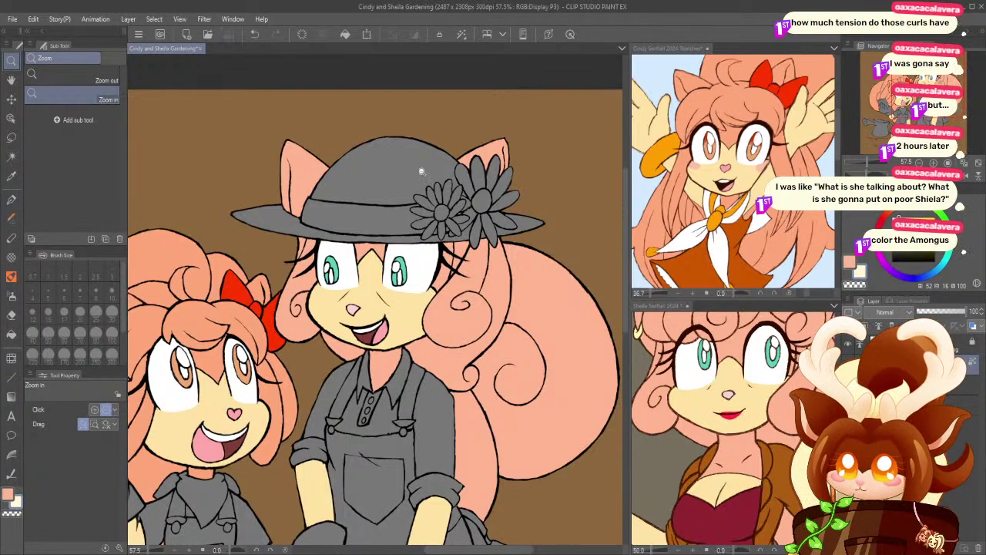
drag(899, 219, 906, 219)
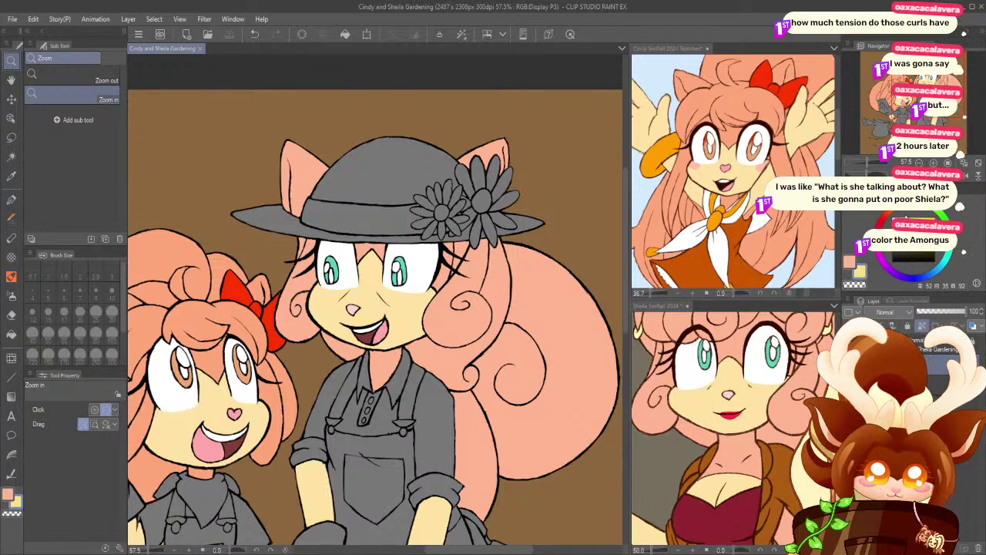
click(11, 156)
click(344, 203)
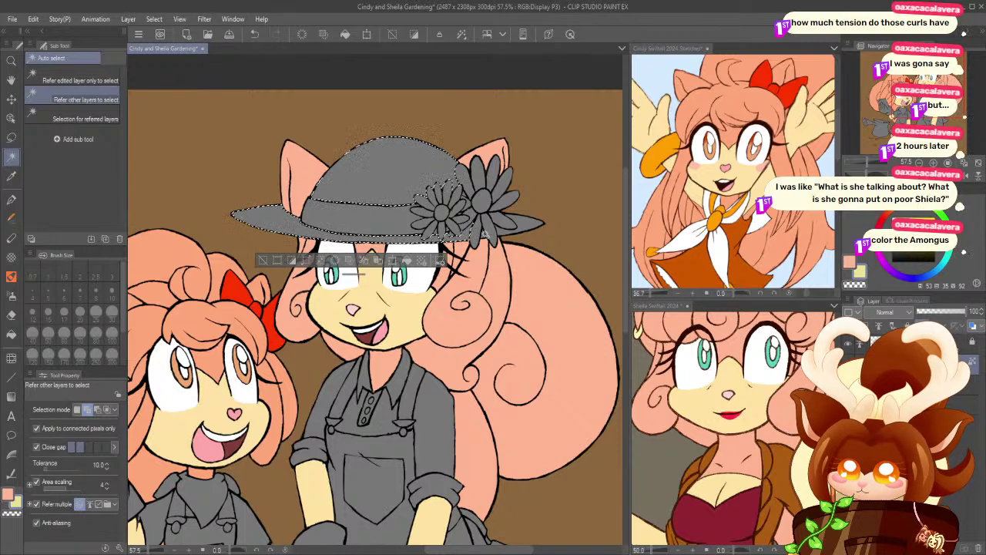
shift+click(519, 238)
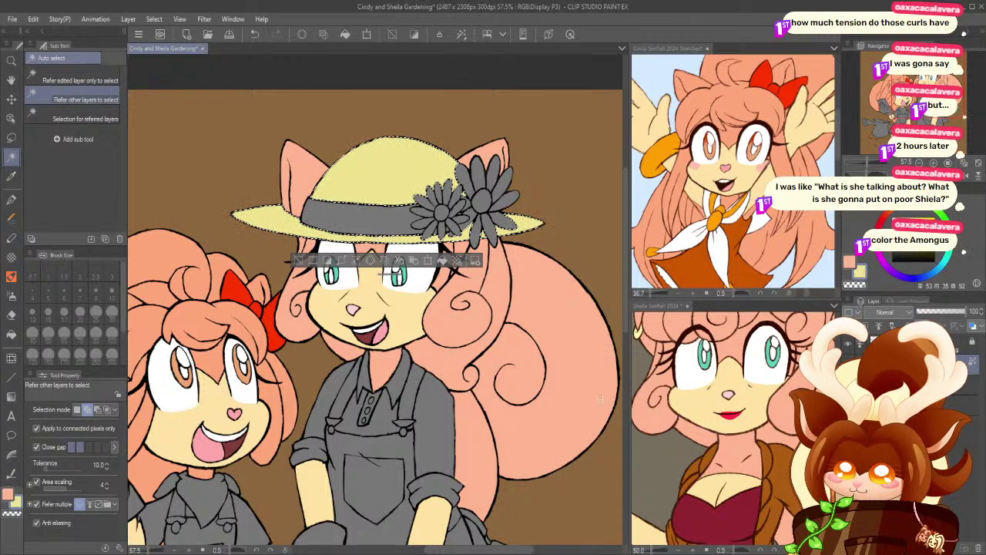
- Recolour the selected hat crown and brim with a deeper golden straw yellow and clear the selection
click(915, 226)
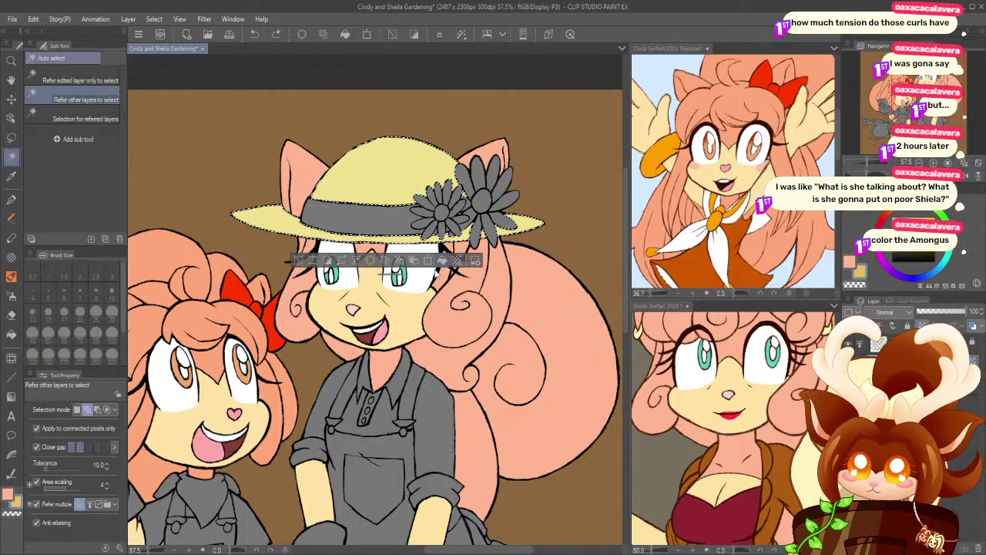
click(442, 261)
click(299, 260)
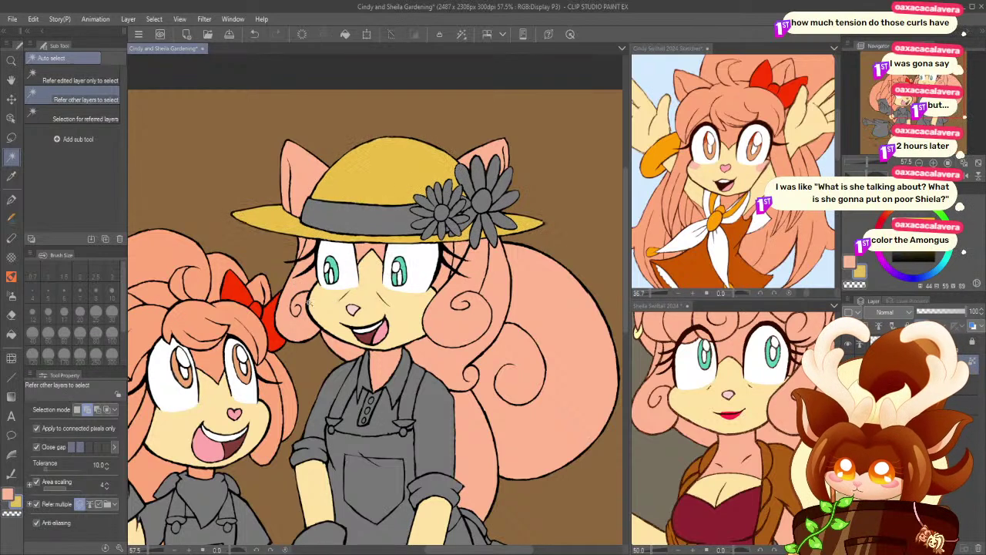
- Select the hat band and fill it with a saturated medium green
scroll(303, 350, up, 2)
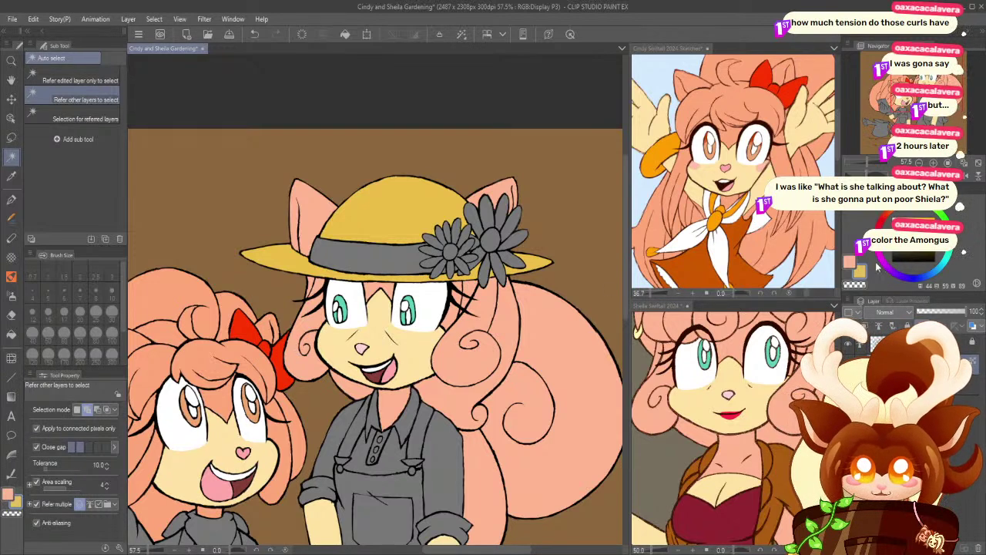
click(937, 271)
click(903, 228)
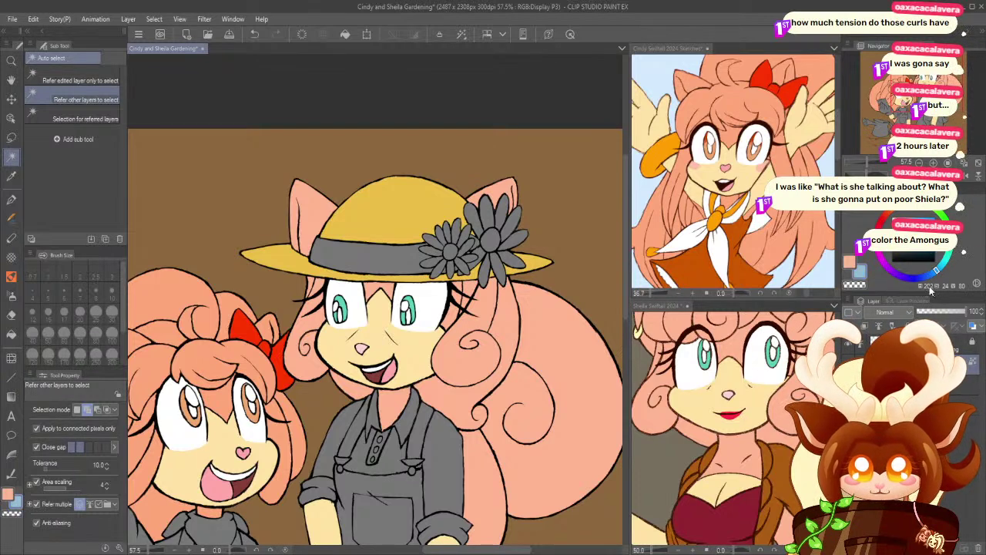
click(339, 252)
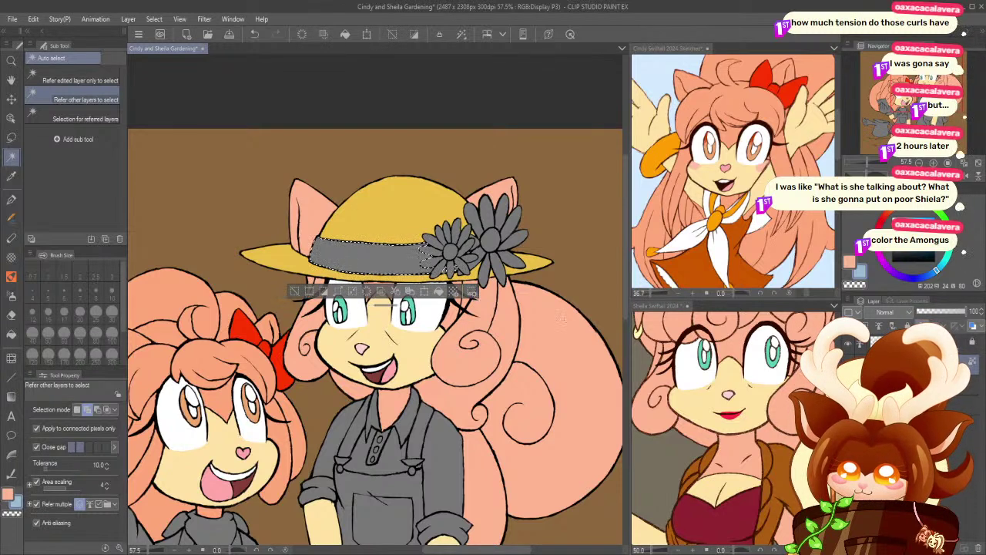
click(948, 233)
click(917, 224)
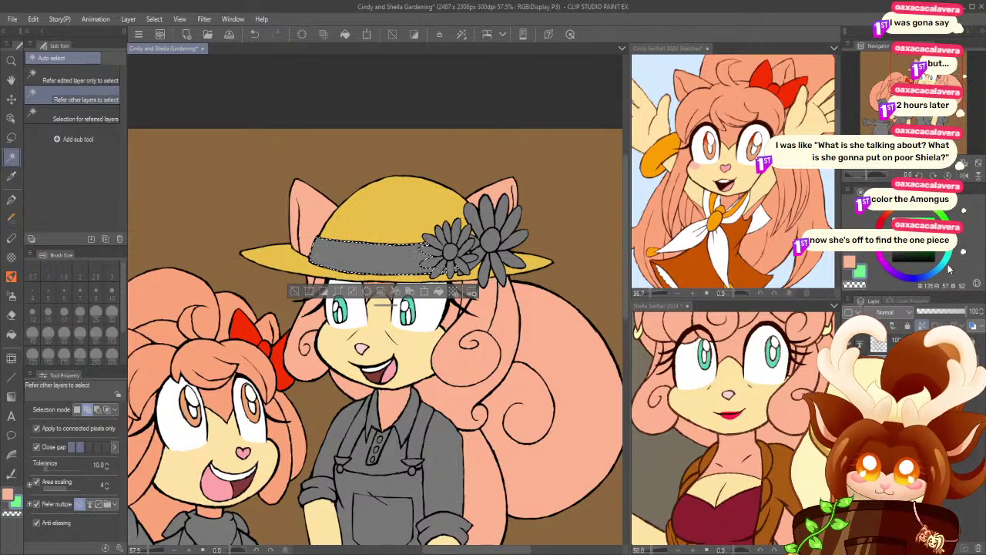
click(942, 217)
click(920, 233)
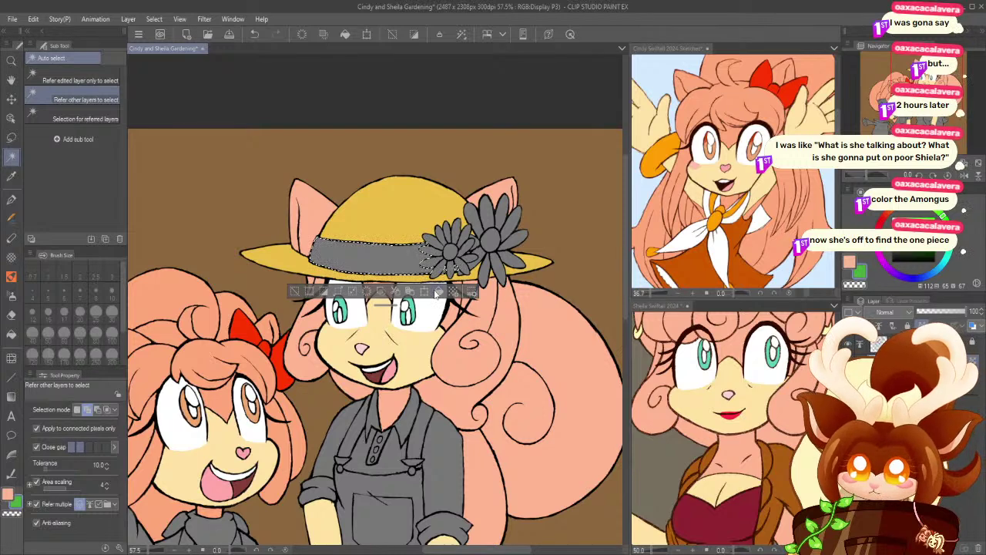
key(alt+BackSpace)
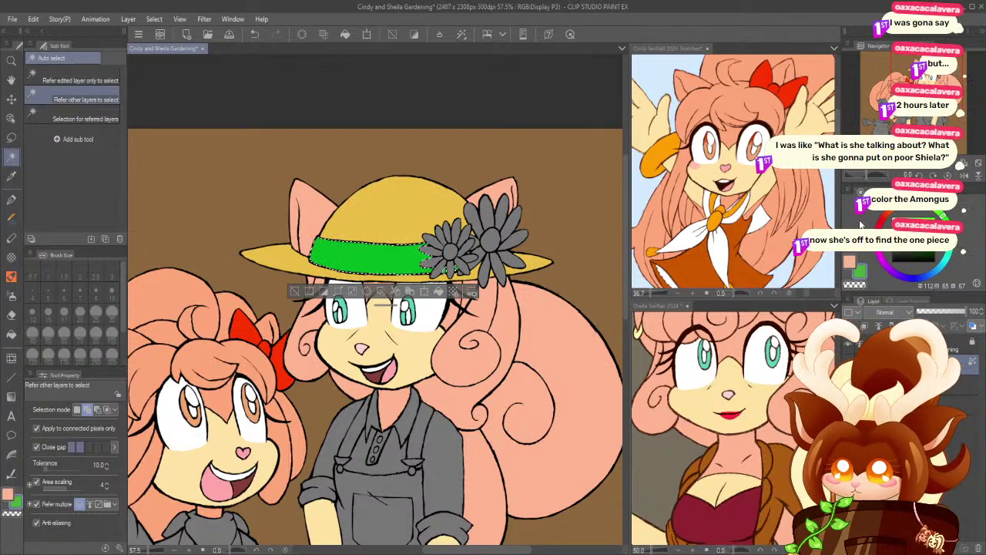
- Refill the hat band with a lighter yellow-green and clear the selection
click(916, 229)
key(alt+BackSpace)
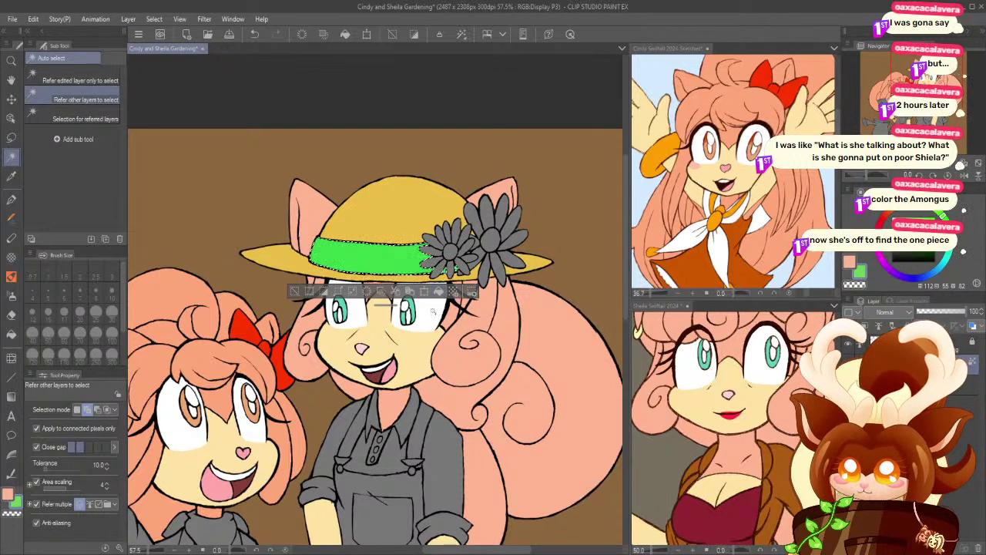
click(928, 210)
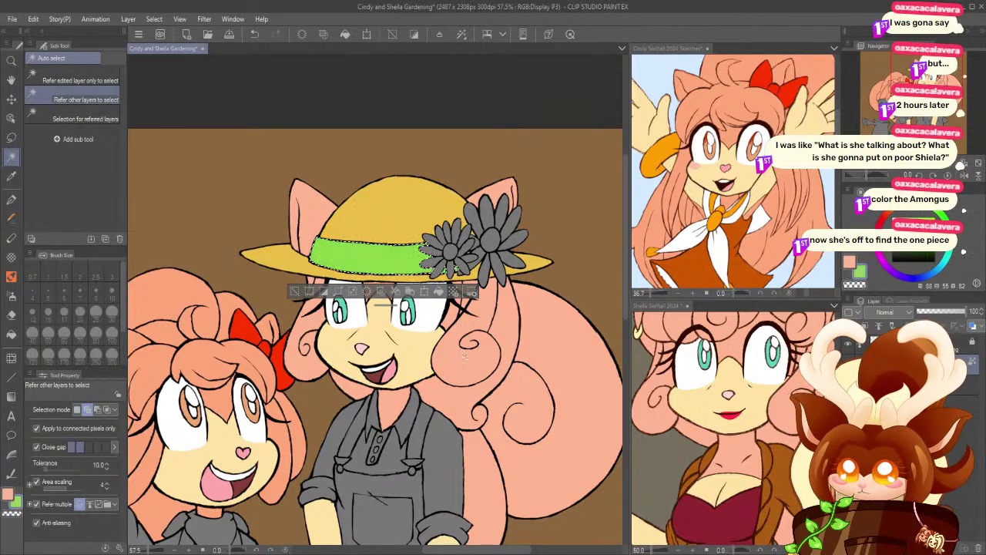
click(296, 291)
- Fill both hat flowers with a pale cream yellow, selecting them from the edited layer only without referring to multiple layers
click(12, 60)
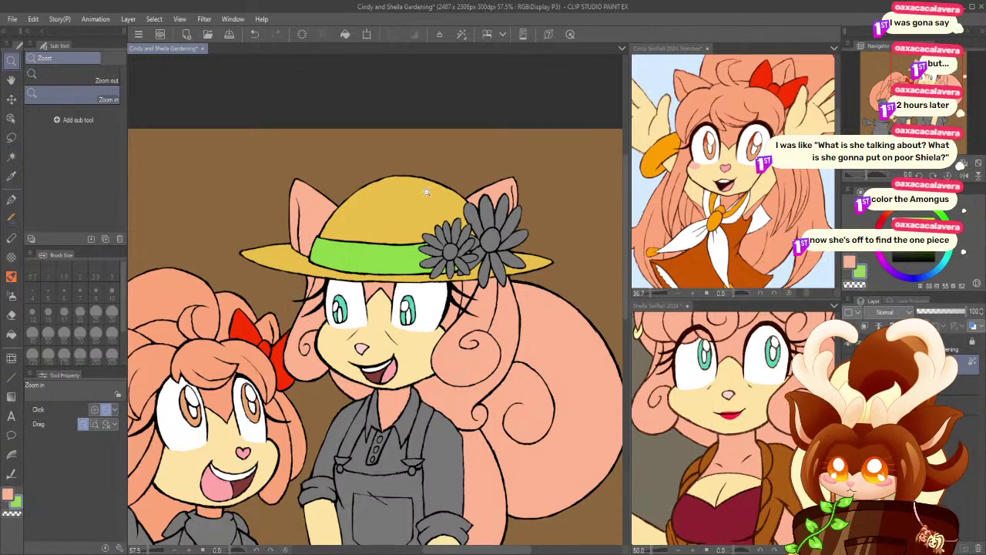
click(507, 227)
click(11, 175)
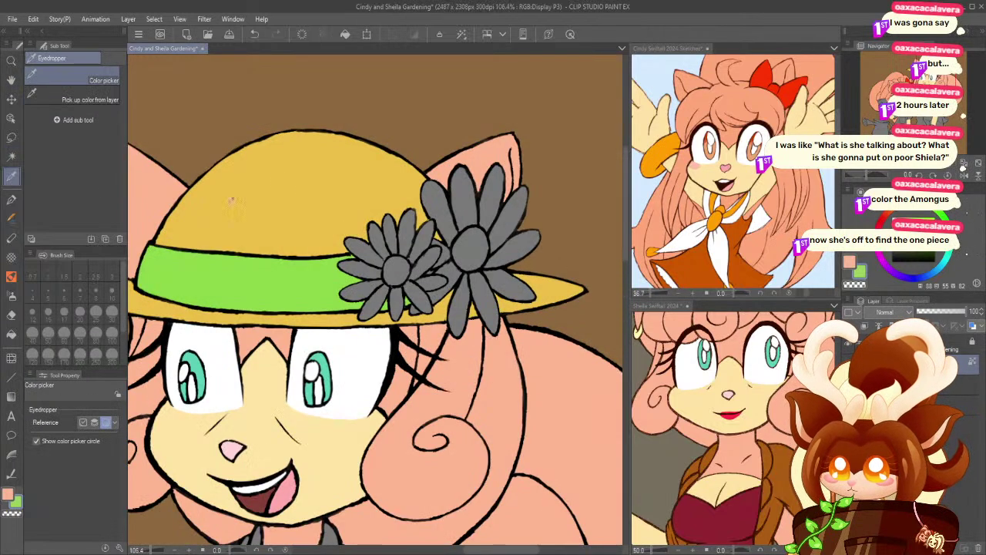
click(283, 205)
click(914, 211)
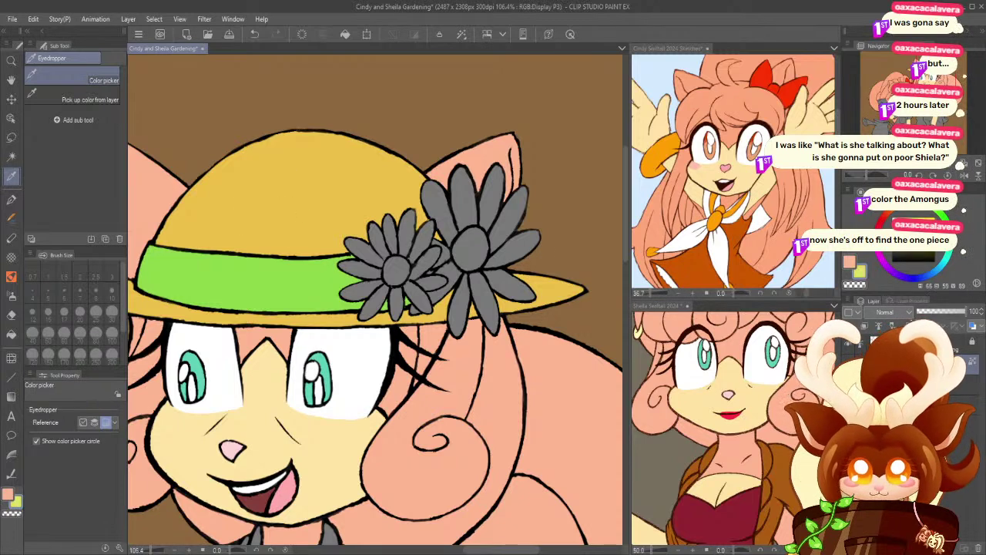
click(908, 216)
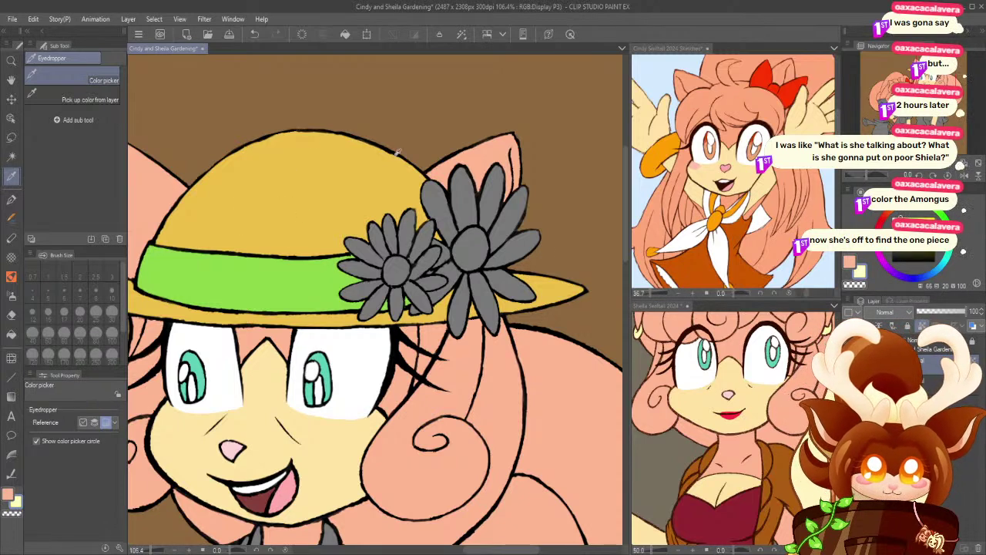
click(10, 157)
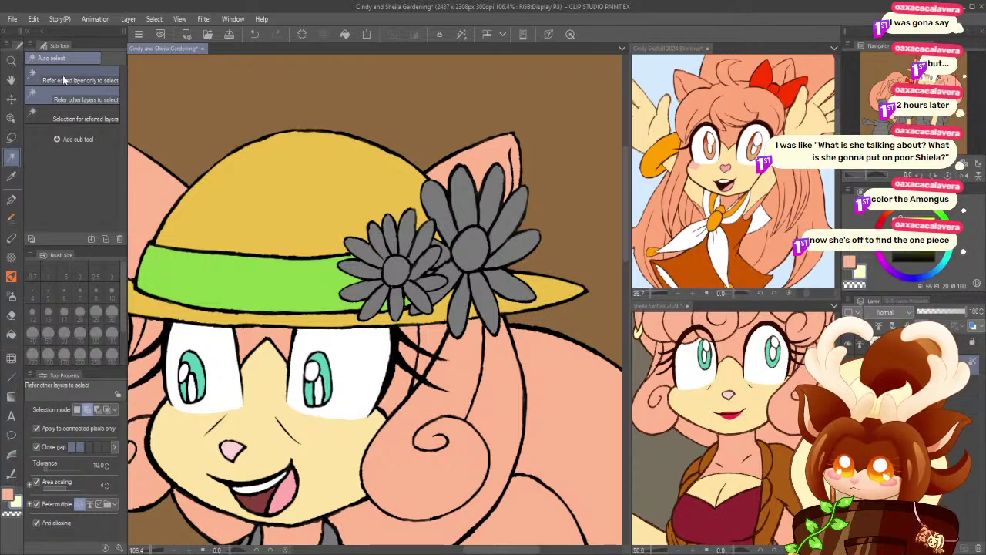
click(407, 232)
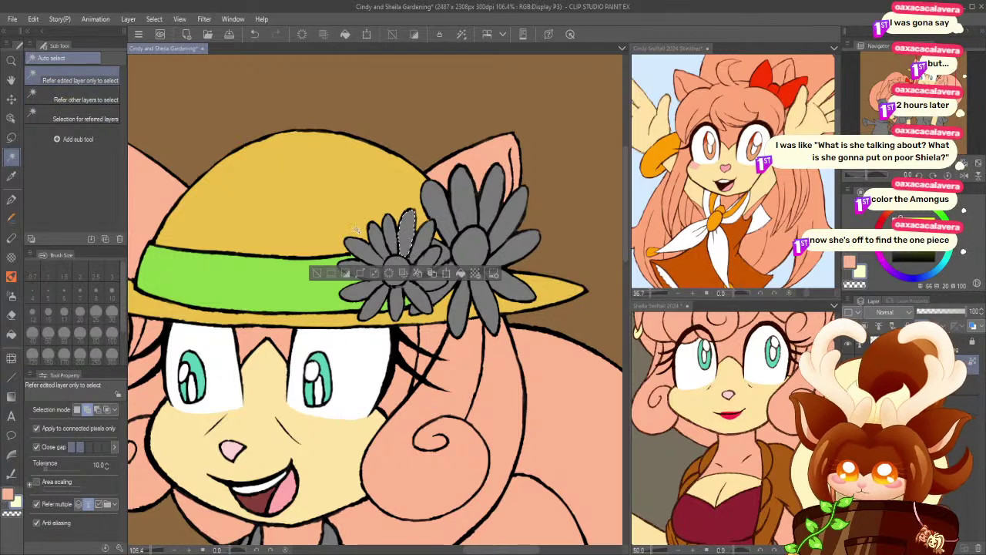
click(36, 506)
click(386, 300)
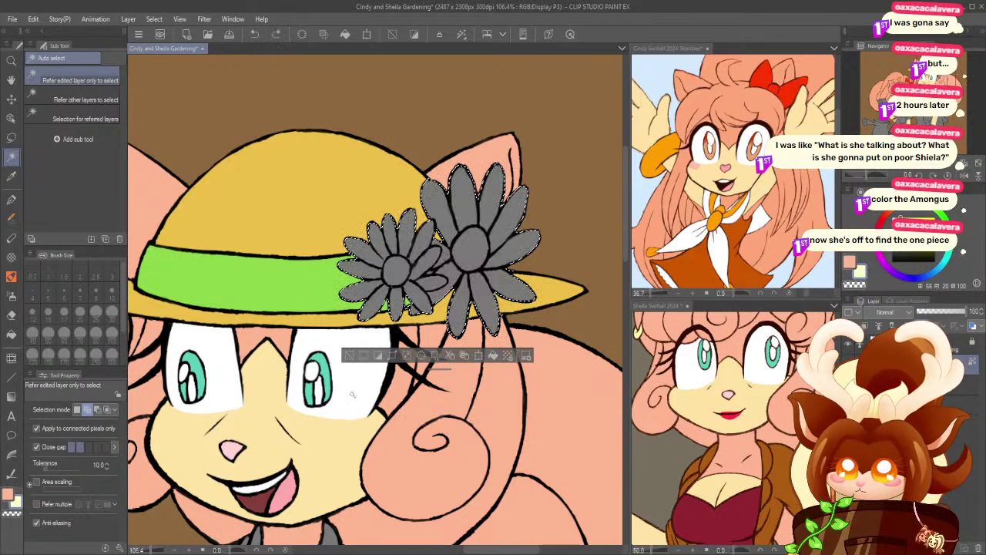
click(493, 355)
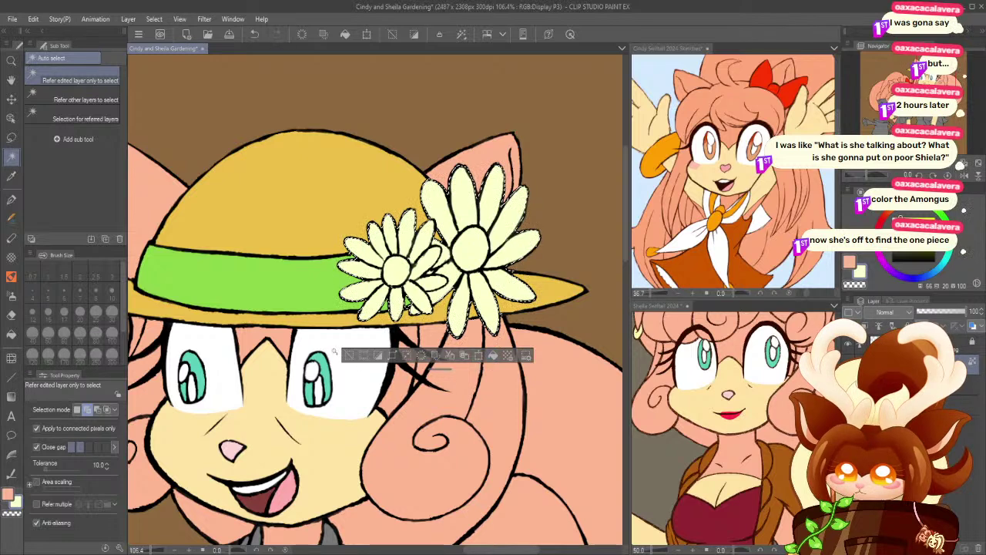
click(349, 356)
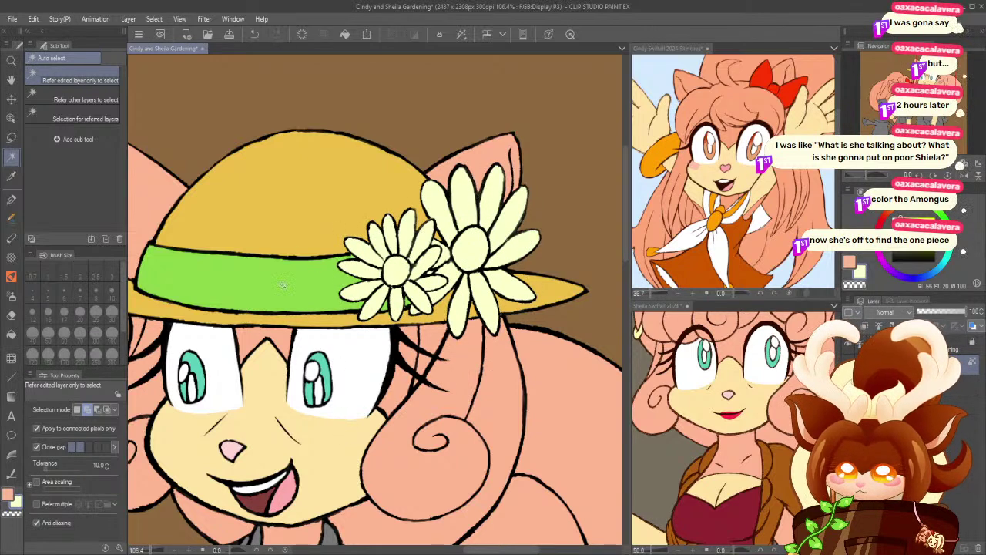
- Select the centres of both hat flowers, referring to other layers, and fill them with bright yellow
click(85, 99)
click(396, 269)
shift+click(468, 245)
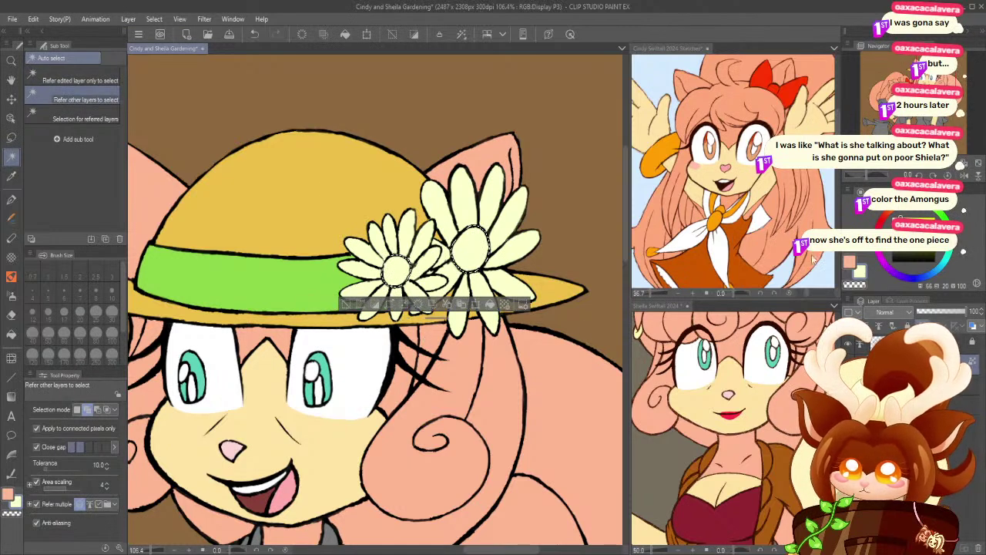
click(924, 217)
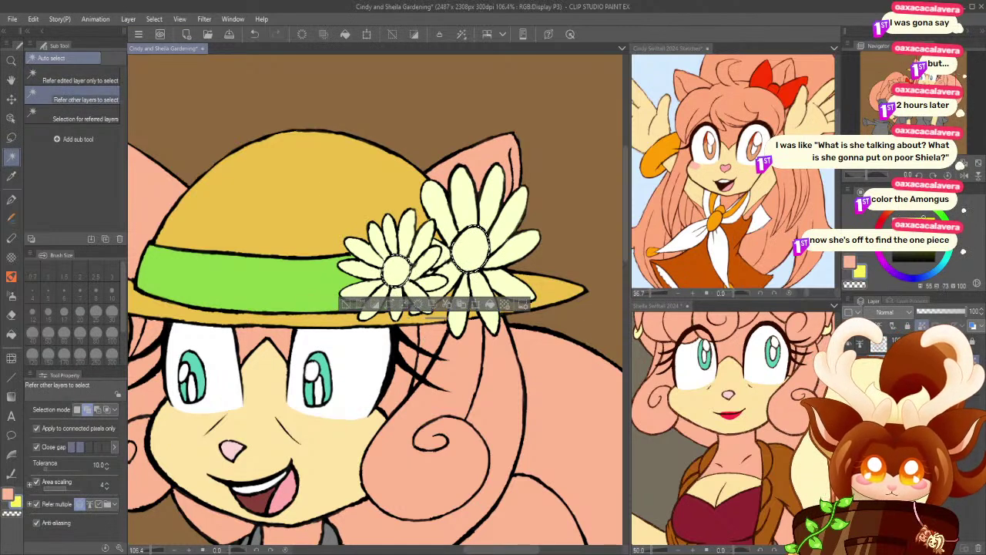
click(490, 305)
click(345, 304)
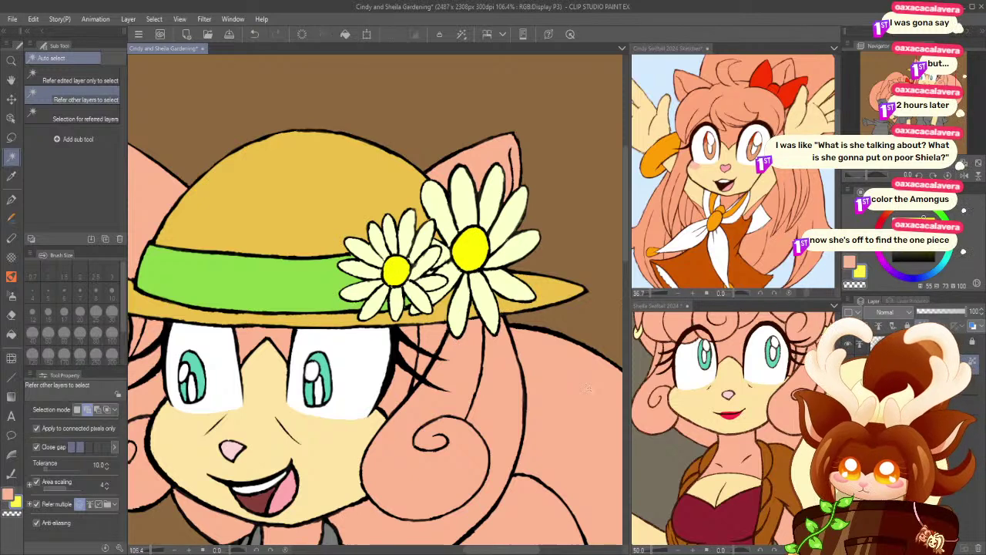
- Restore the selection of the flower centres and refill them with a darker mustard yellow
key(ctrl+z)
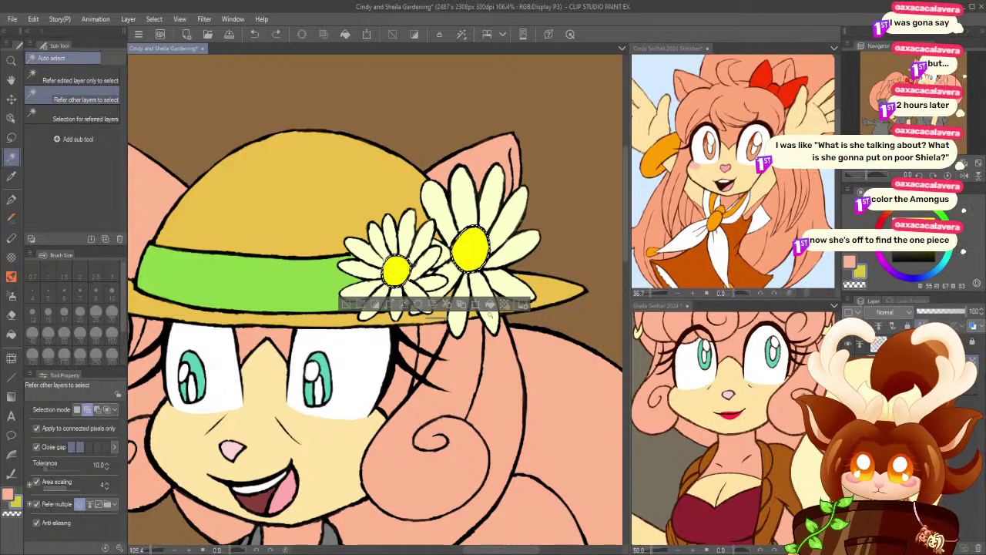
click(490, 305)
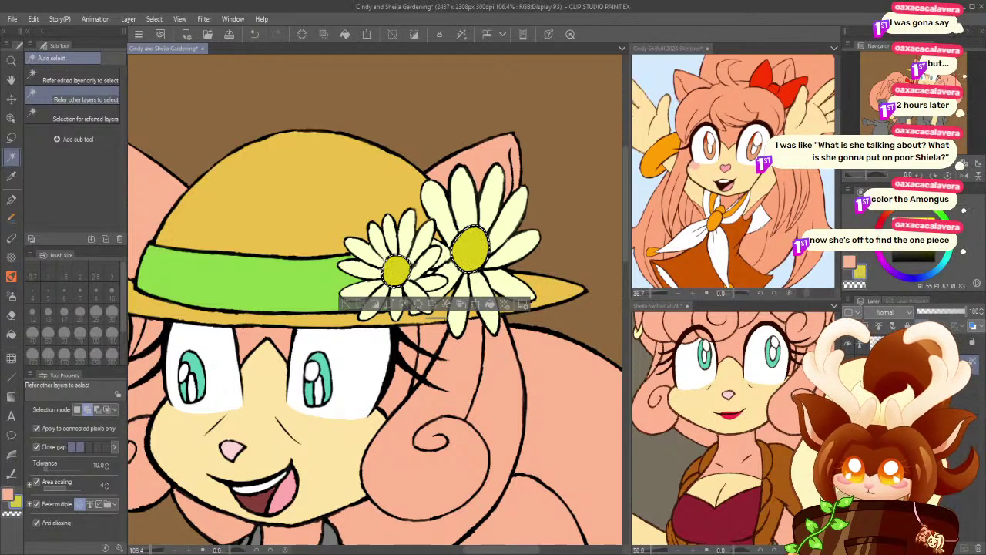
click(906, 206)
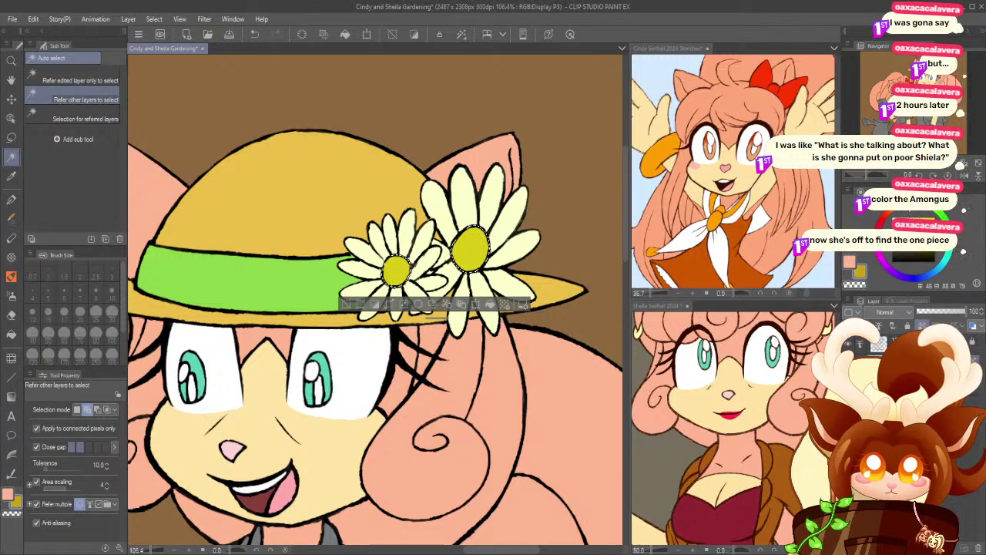
click(490, 306)
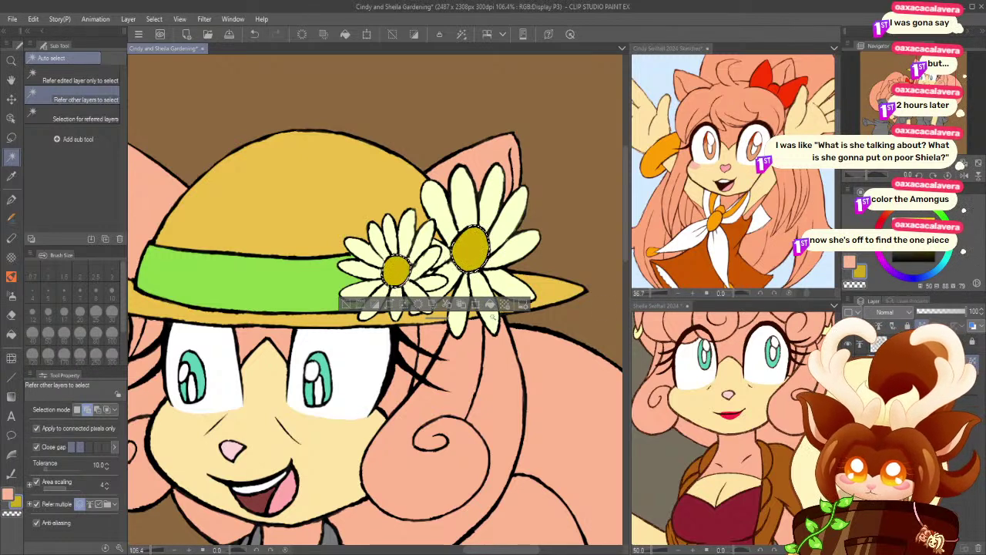
click(346, 304)
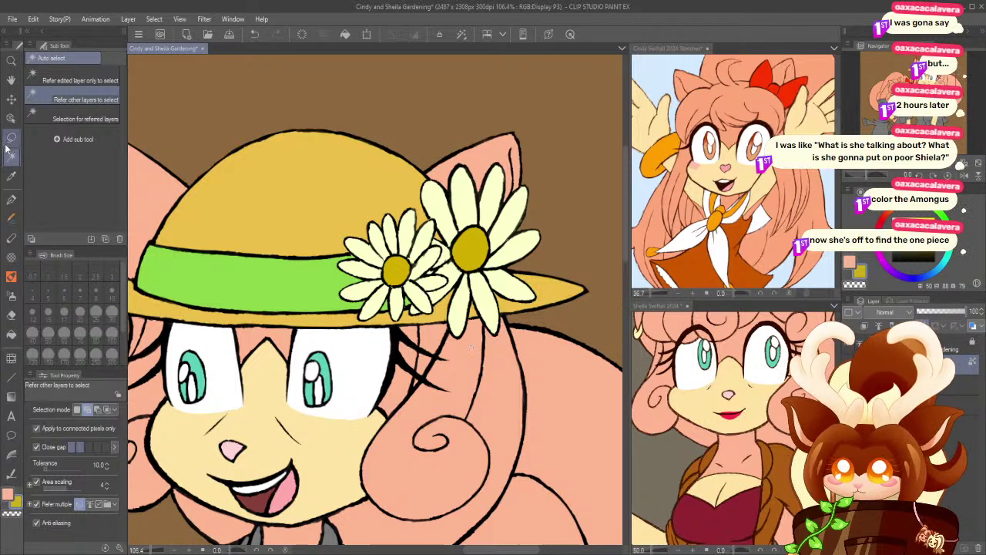
- Select the hat's crown and all visible parts of its brim, leaving out the band and flowers
click(237, 220)
drag(208, 310, 266, 323)
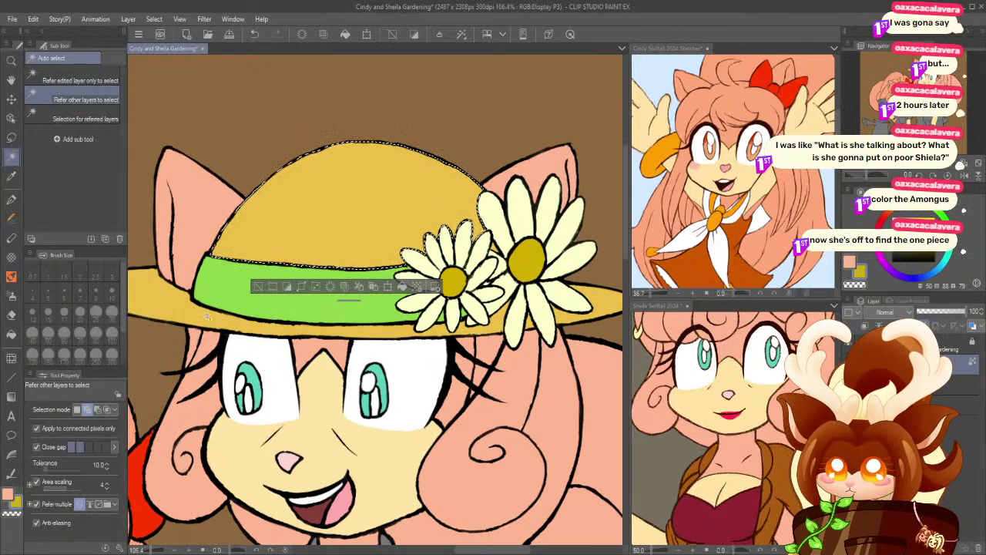
click(266, 327)
click(497, 329)
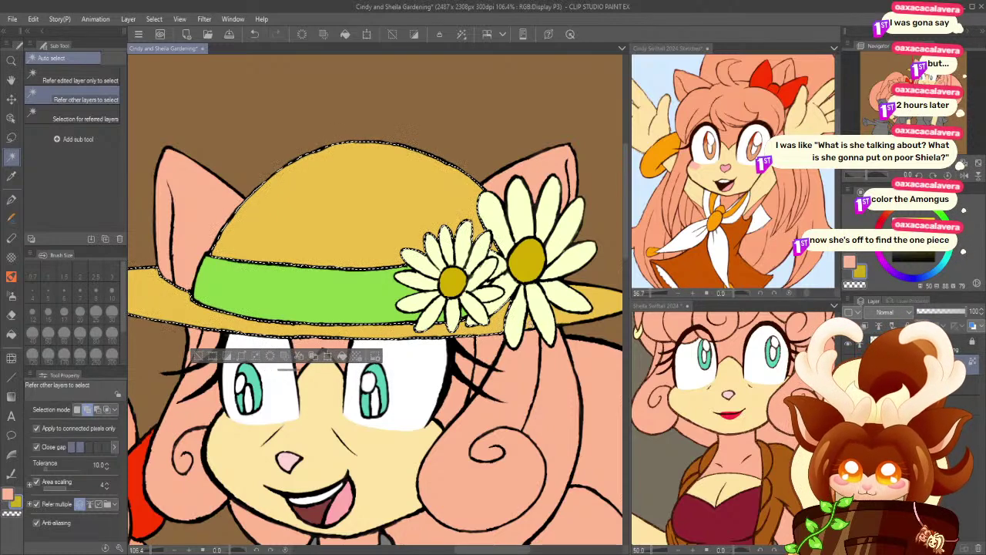
click(568, 323)
click(11, 60)
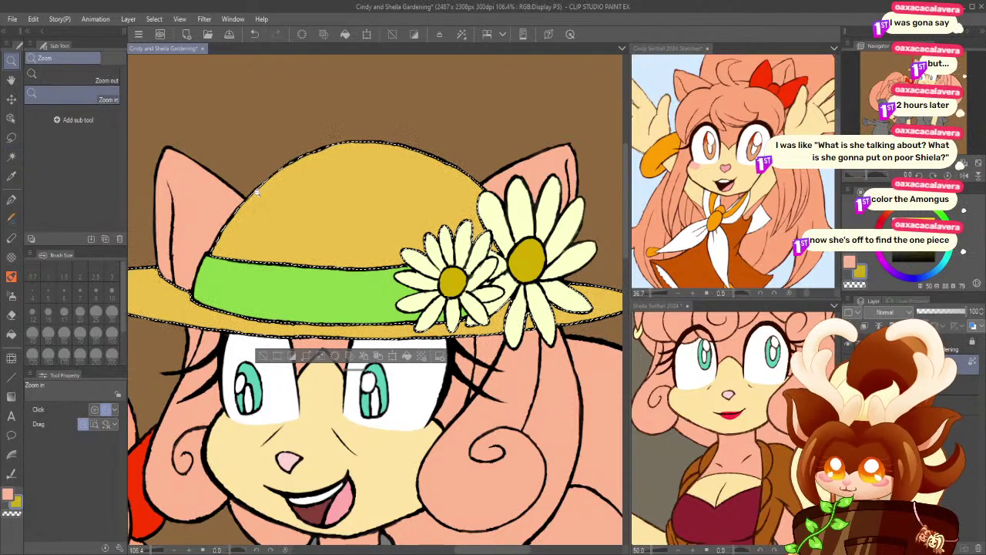
scroll(358, 250, down, 5)
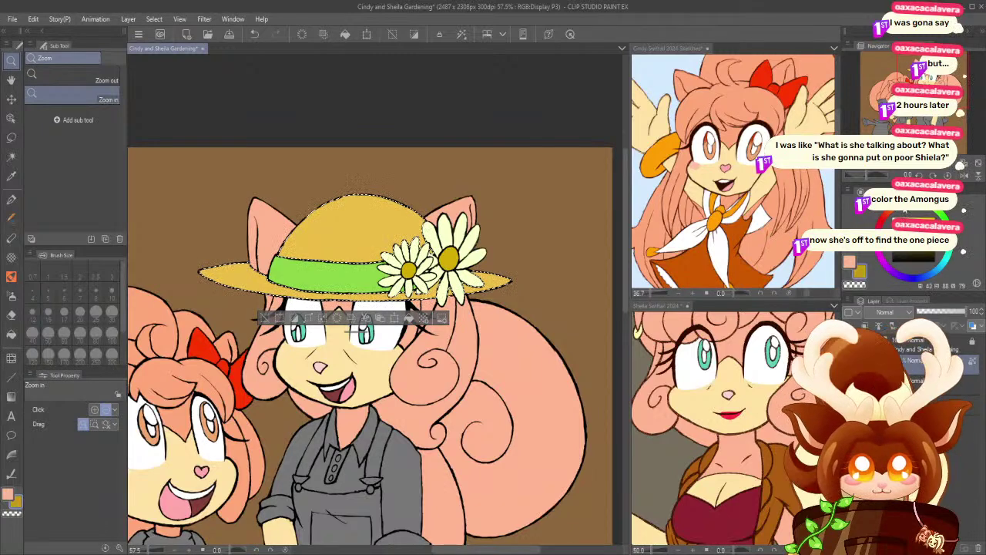
- Shift the selected hat crown and brim to a light, bright yellow with a hue, saturation and luminosity correction, and deselect
click(34, 19)
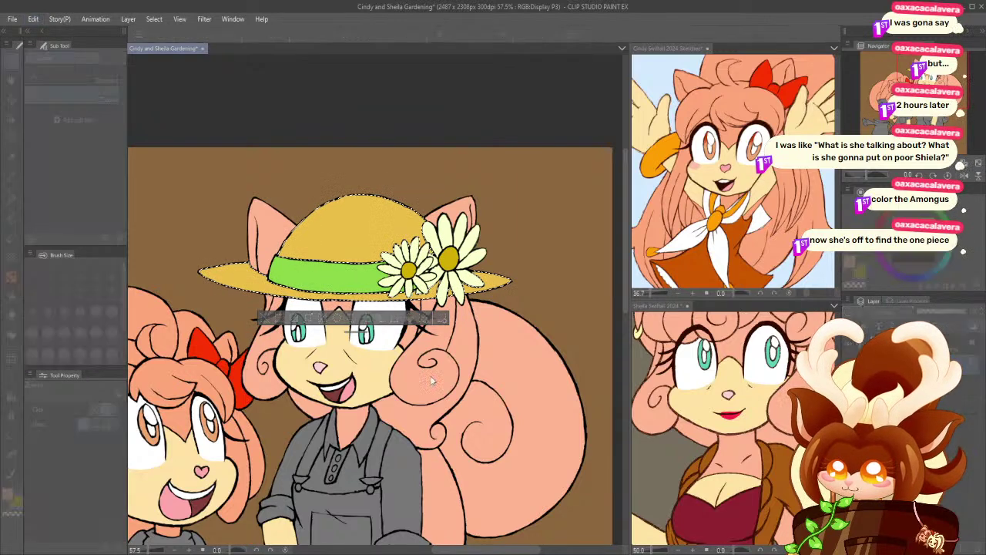
drag(385, 393, 385, 396)
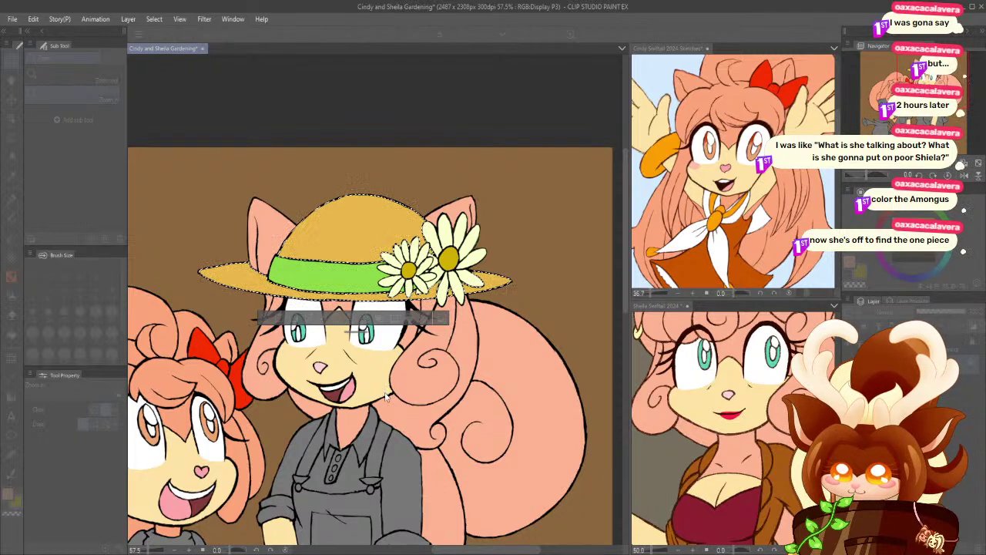
drag(380, 450, 373, 449)
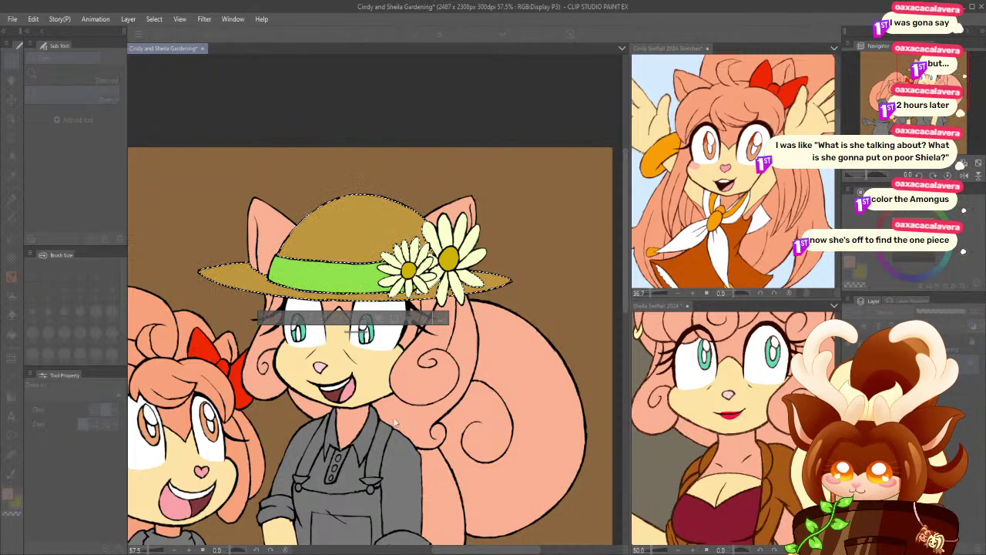
drag(412, 416, 421, 418)
drag(376, 448, 399, 448)
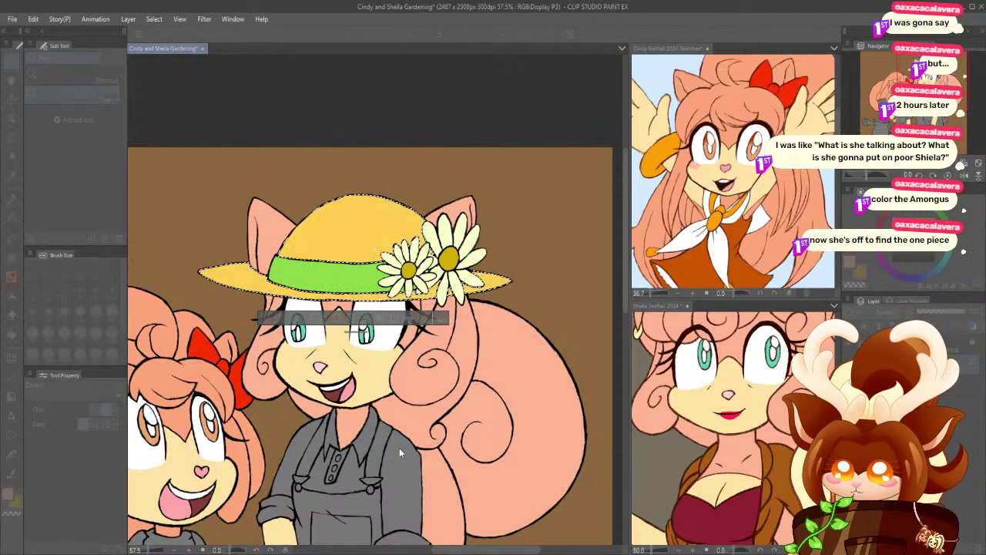
drag(381, 396, 396, 394)
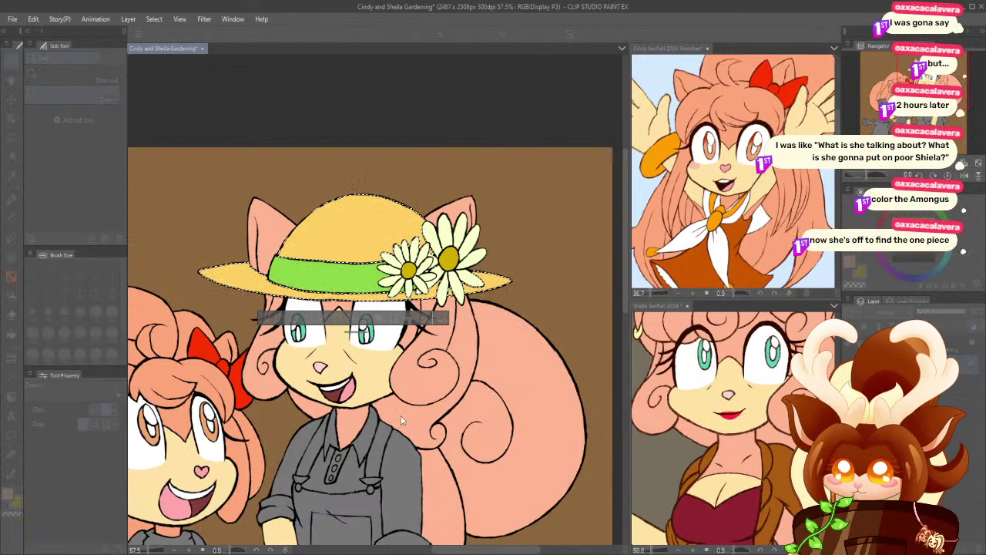
drag(368, 392, 391, 400)
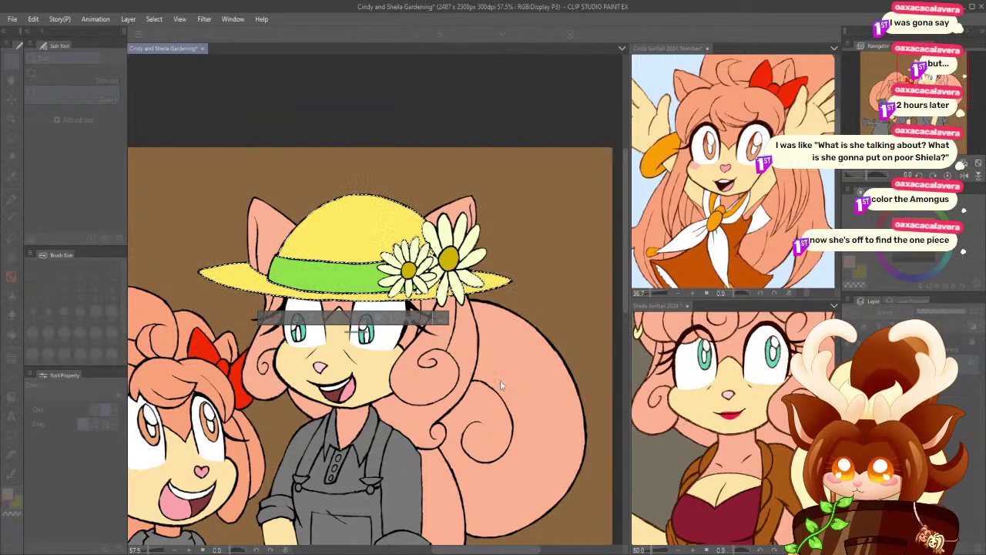
click(480, 412)
click(266, 317)
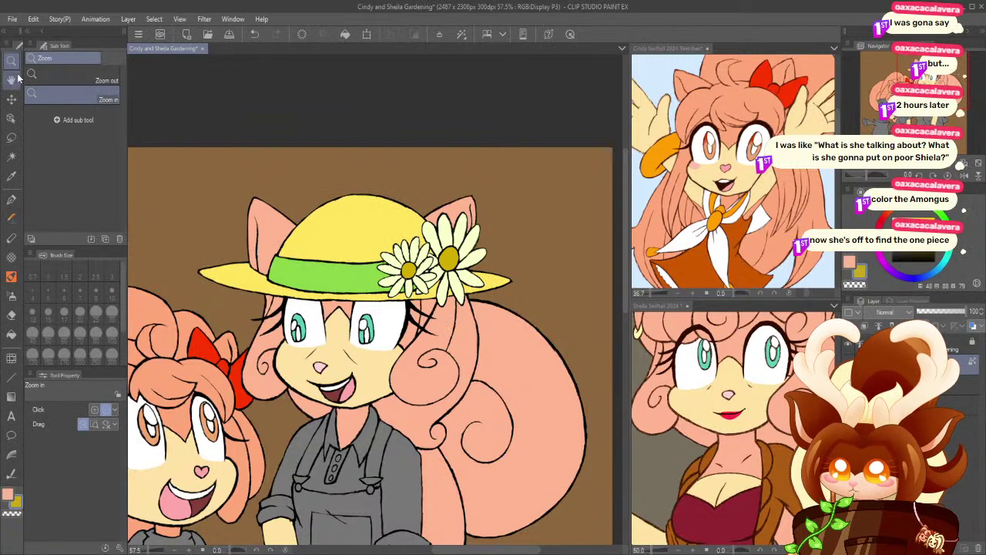
- Select the hat band and shift it from lime to an emerald green with a hue, saturation and luminosity correction
scroll(303, 273, down, 1)
scroll(362, 274, up, 3)
key(w)
click(362, 274)
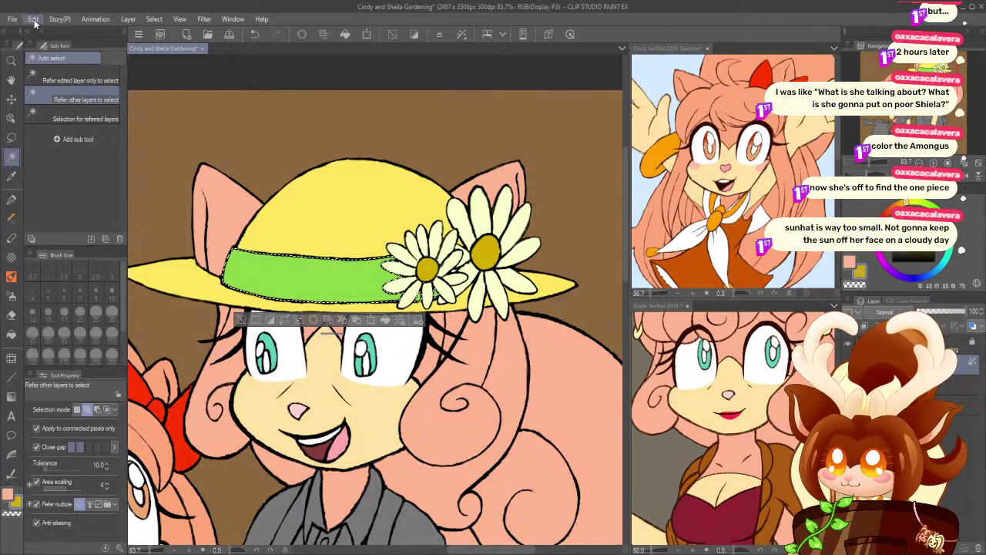
click(197, 306)
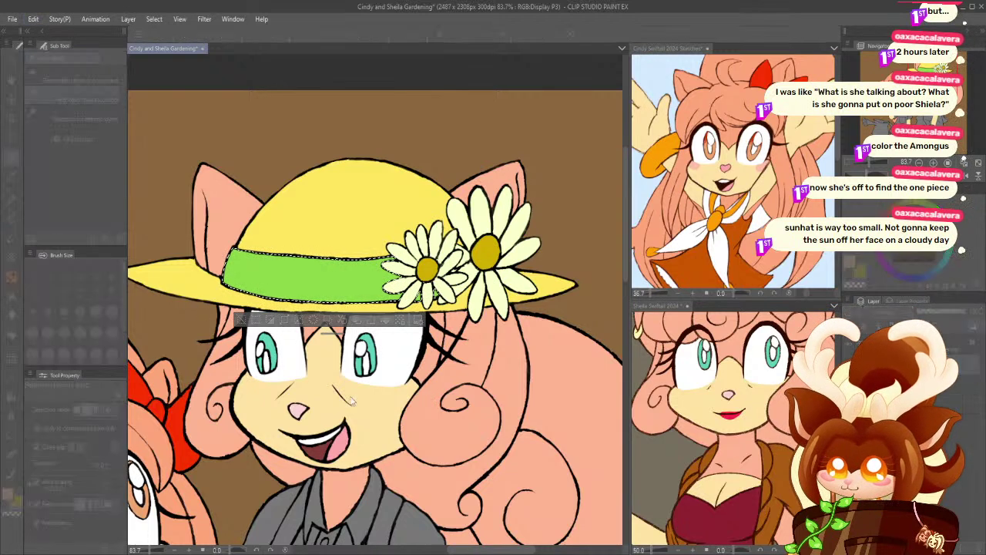
drag(376, 399, 403, 395)
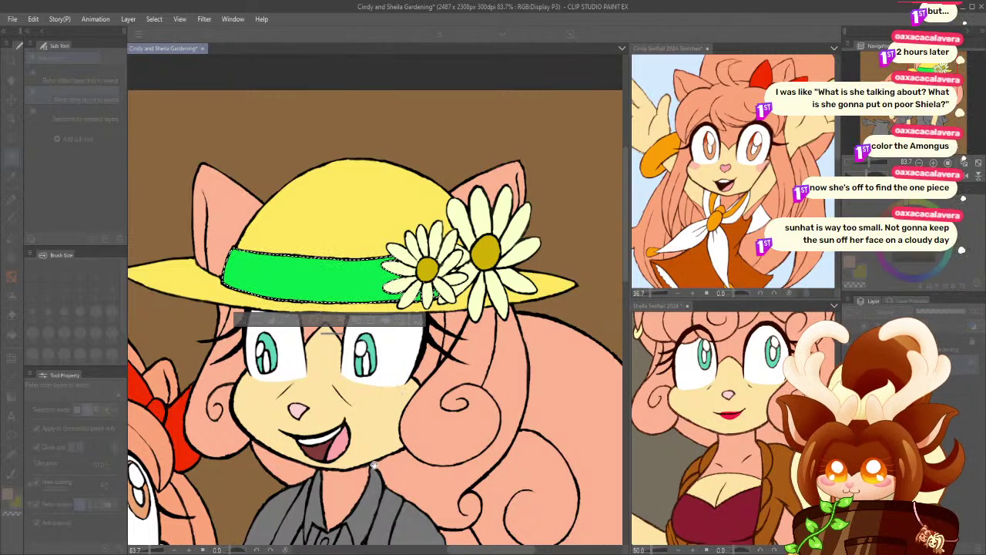
drag(373, 458, 371, 451)
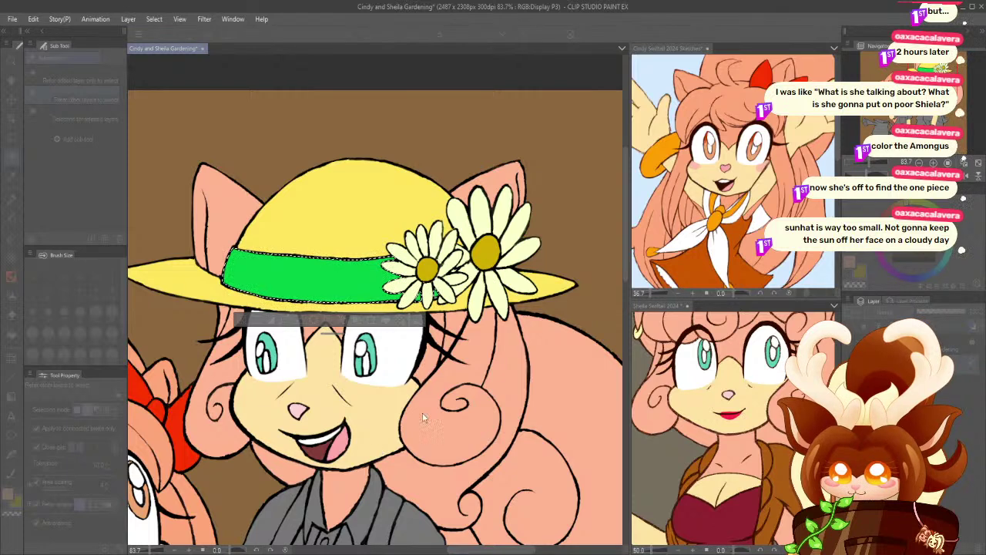
click(504, 378)
- Clear the hat band selection and save the illustration
click(11, 61)
drag(247, 248, 181, 260)
click(185, 284)
drag(168, 161, 264, 101)
click(229, 34)
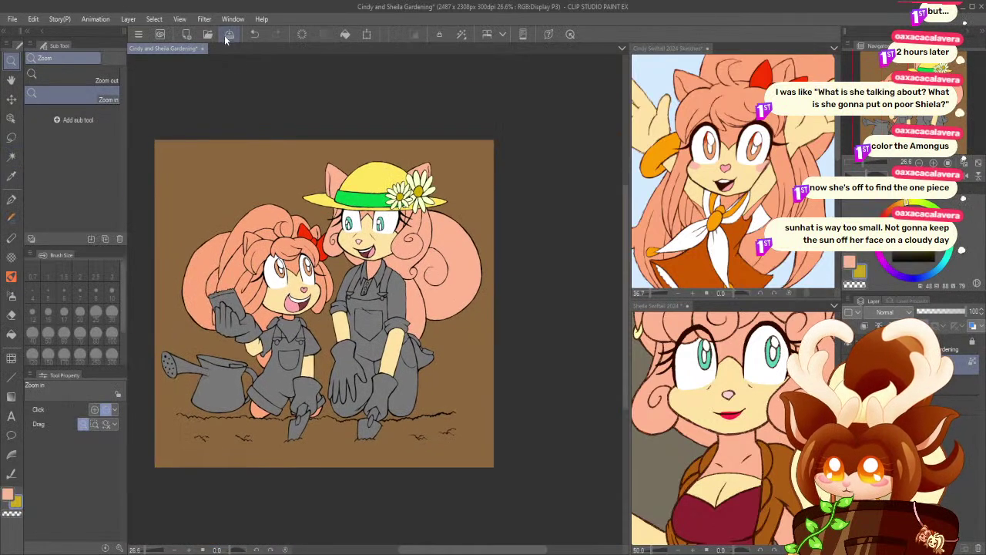
- Set up automatic selection referring to other layers and choose a medium blue with hue 209, saturation 71 and value 73
click(254, 400)
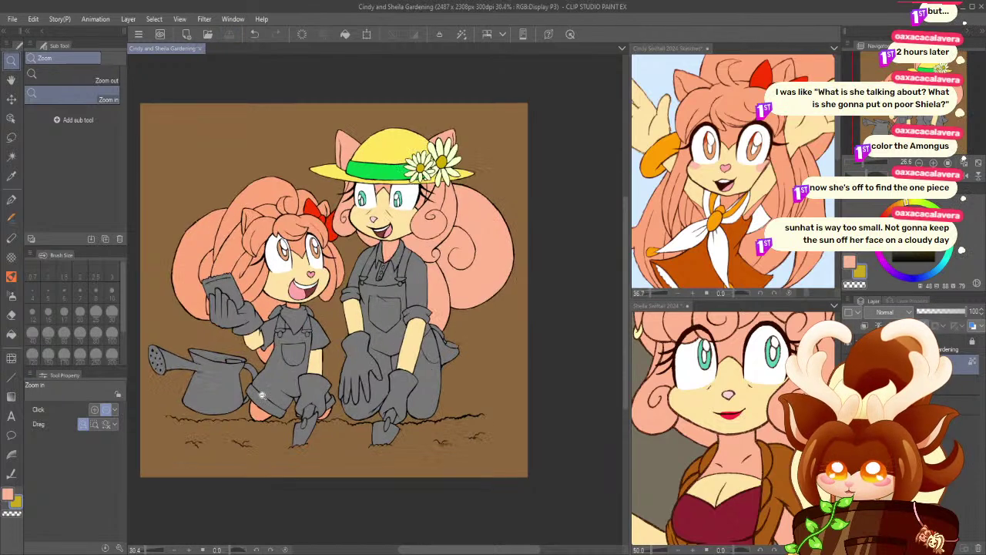
click(266, 374)
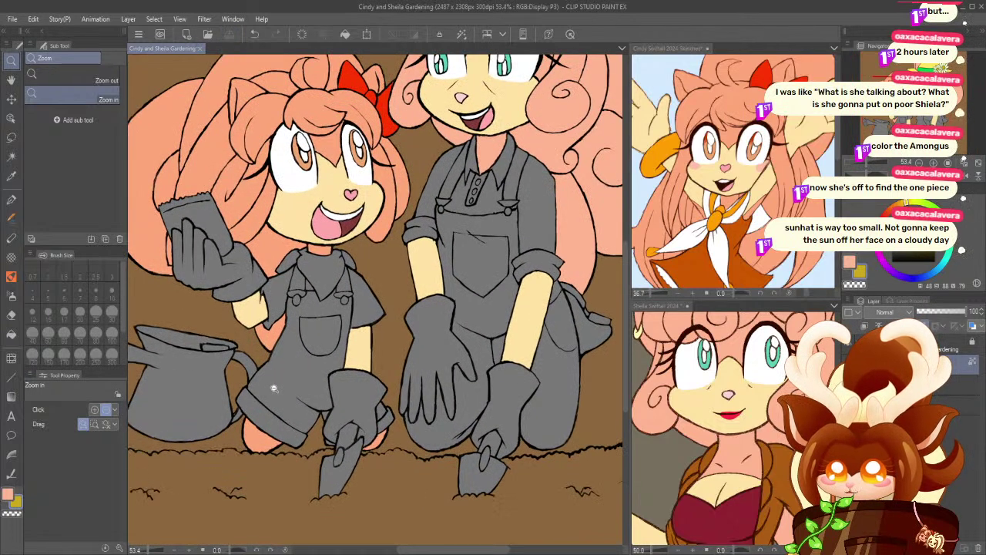
click(12, 157)
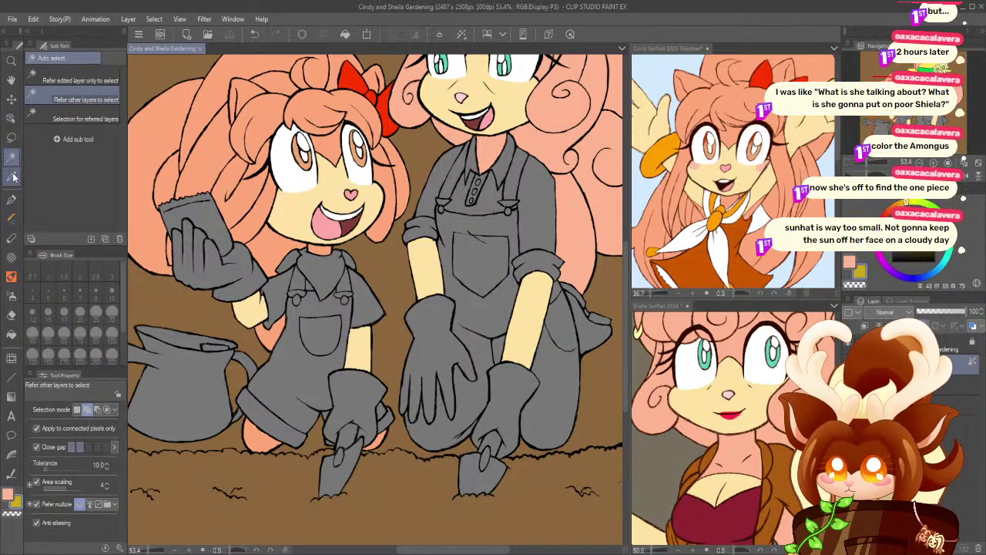
click(917, 281)
mouse_move(919, 279)
mouse_down()
mouse_move(892, 283)
mouse_move(902, 290)
mouse_up()
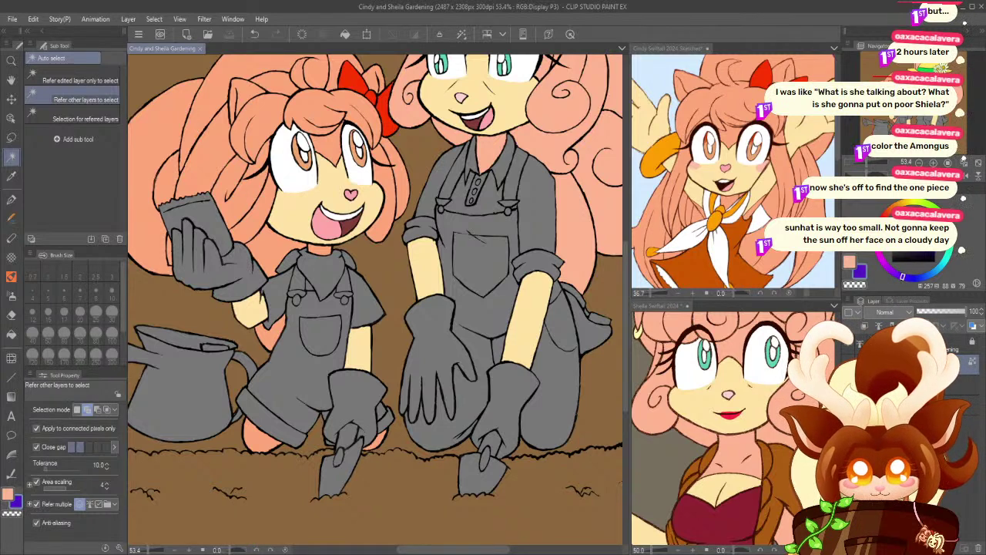
click(928, 237)
drag(928, 243, 924, 244)
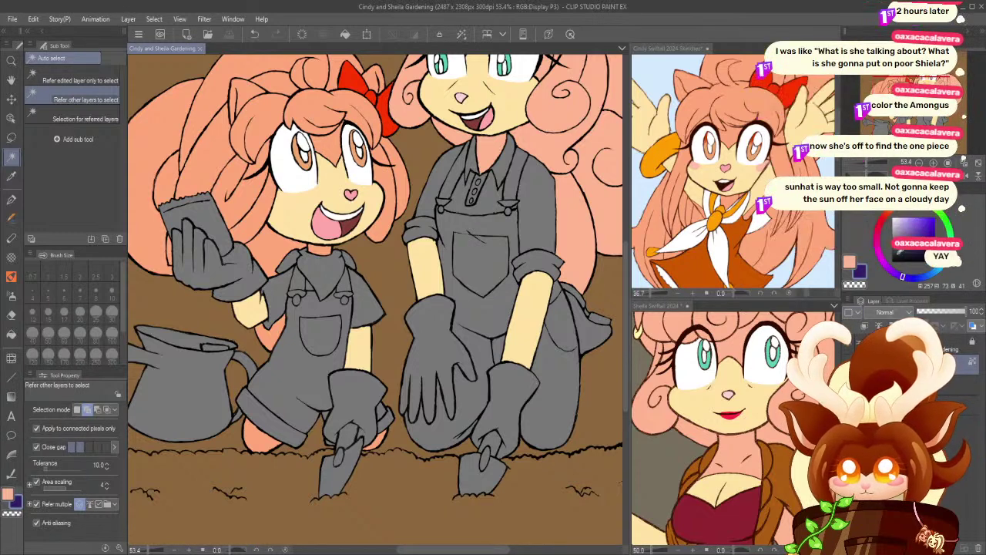
drag(934, 275, 940, 284)
click(923, 231)
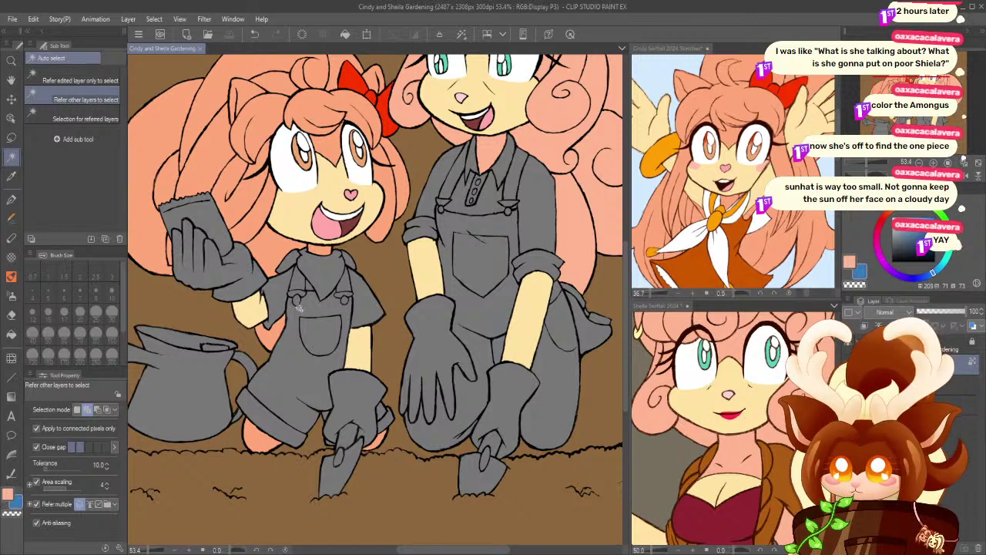
- Select the bow-wearing character's overalls including both leg cuffs, fill them with muted blue (hue 209, saturation 54, value 65), and deselect
click(258, 378)
click(332, 445)
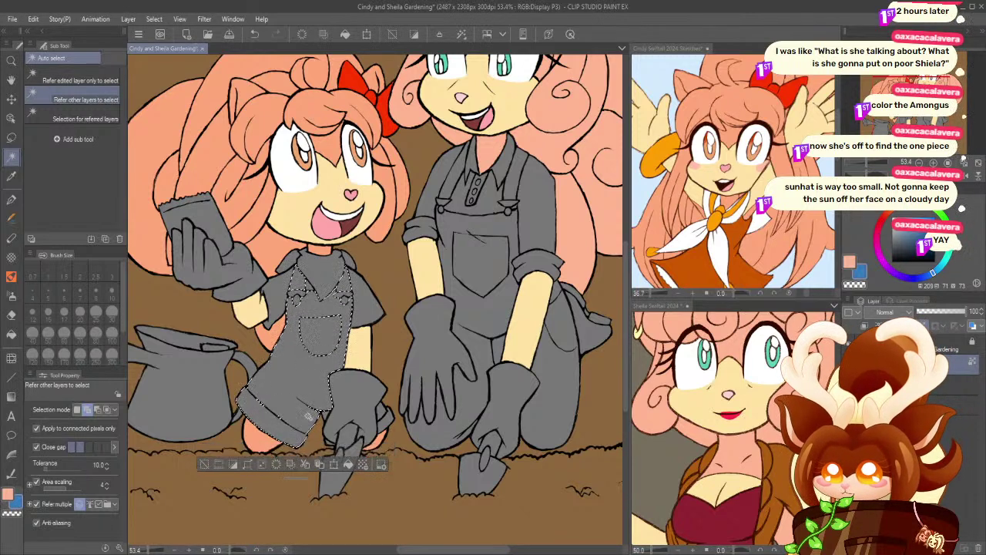
click(379, 414)
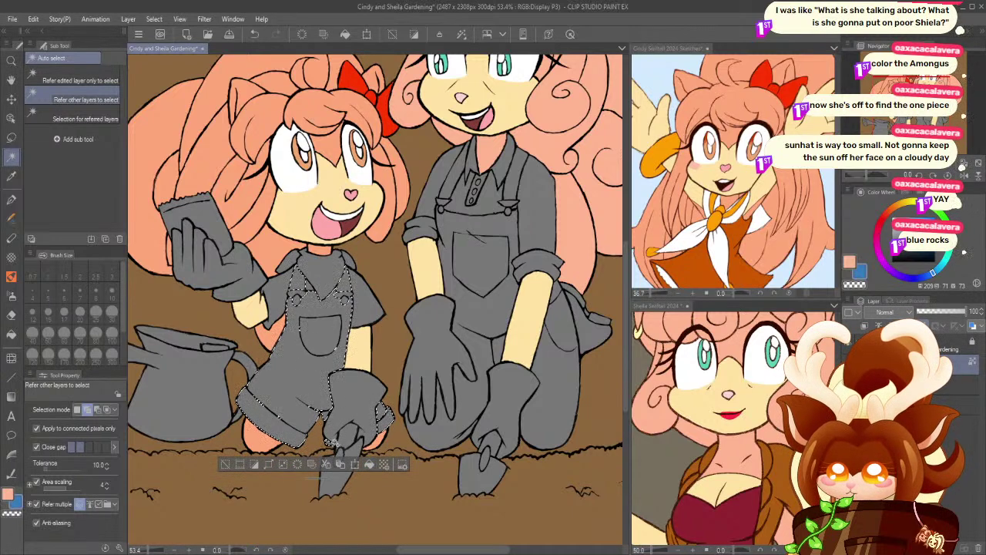
click(12, 138)
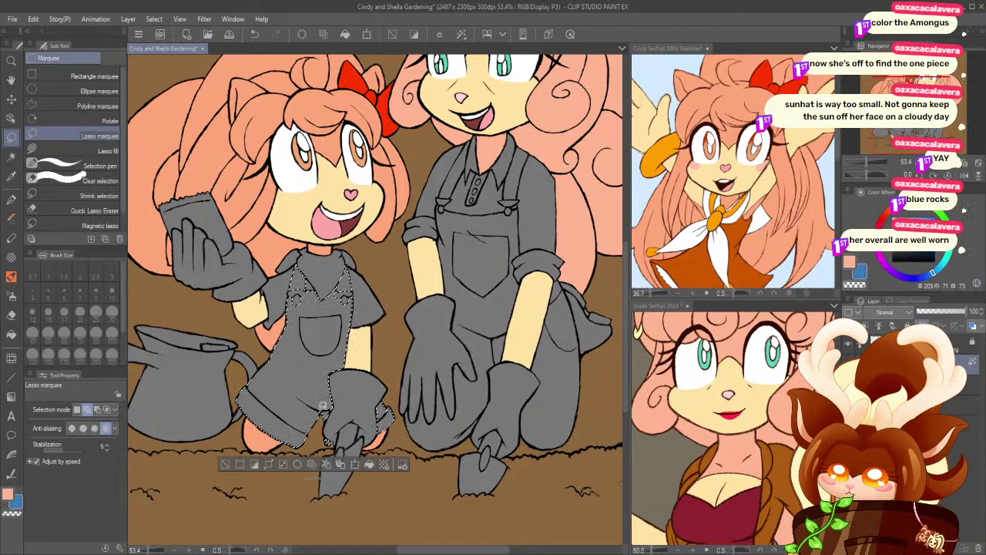
click(371, 464)
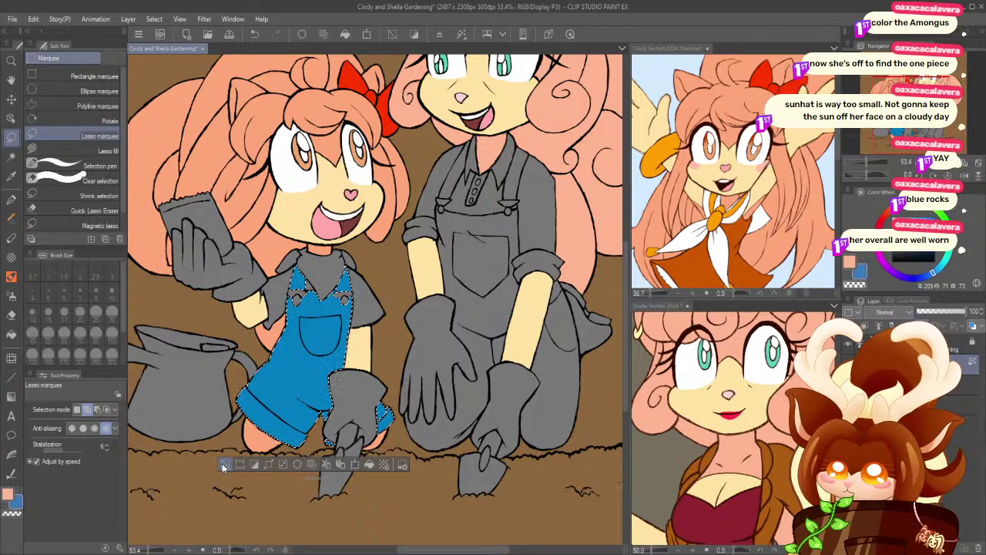
drag(924, 230, 962, 250)
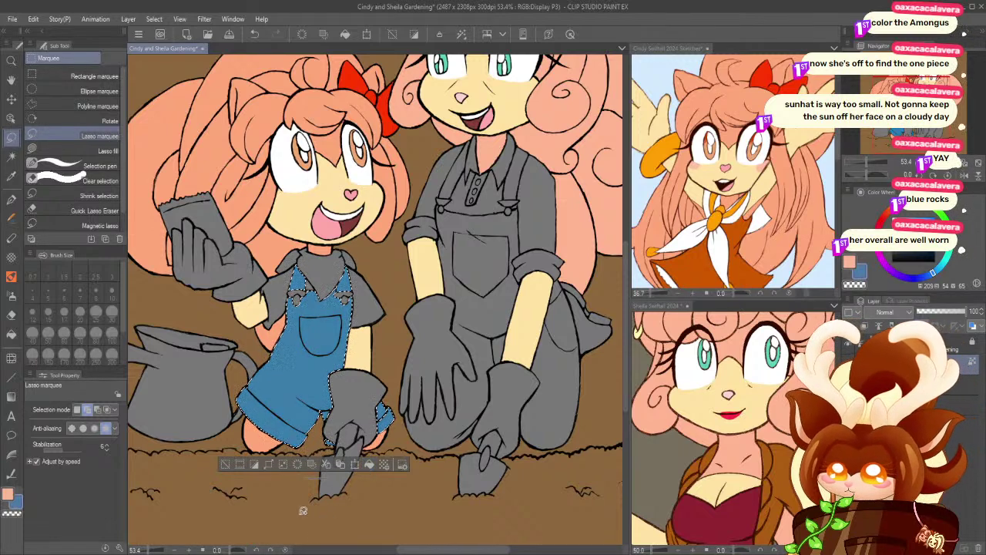
click(224, 464)
- Select the hatted character's overalls with straps, pocket and both legs, fill them with navy blue (hue 228, saturation 84, value 45), and deselect
click(14, 158)
click(454, 184)
click(453, 267)
click(475, 277)
click(490, 225)
click(513, 187)
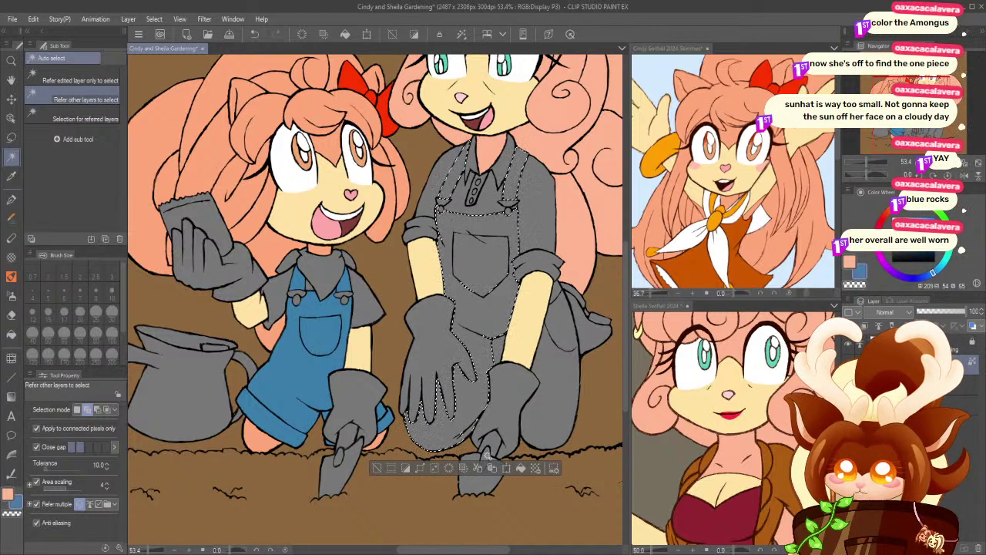
click(555, 400)
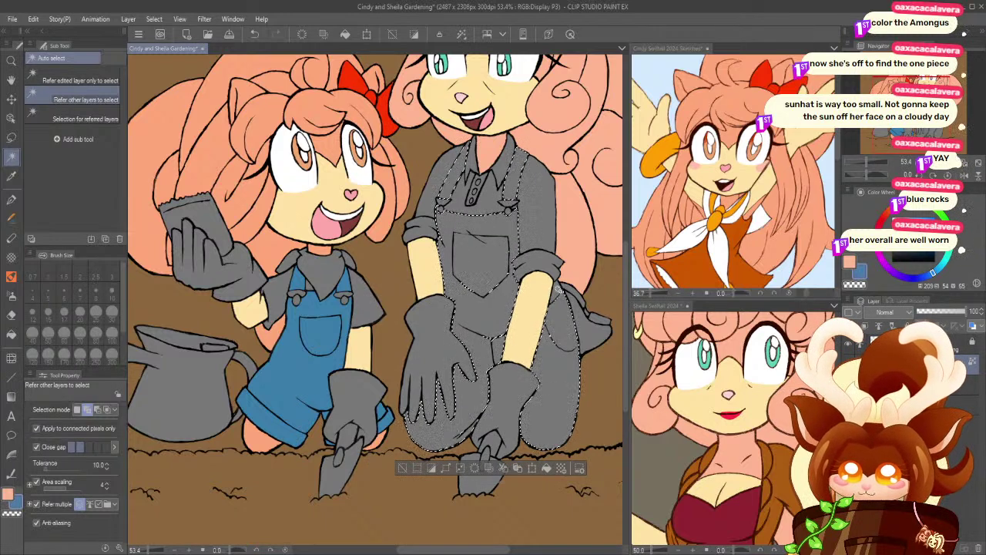
key(m)
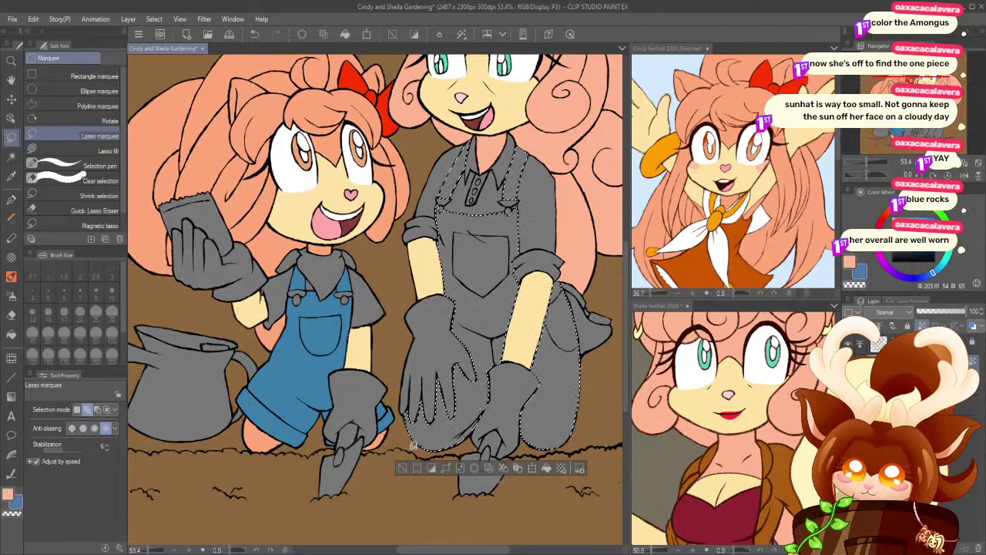
click(921, 277)
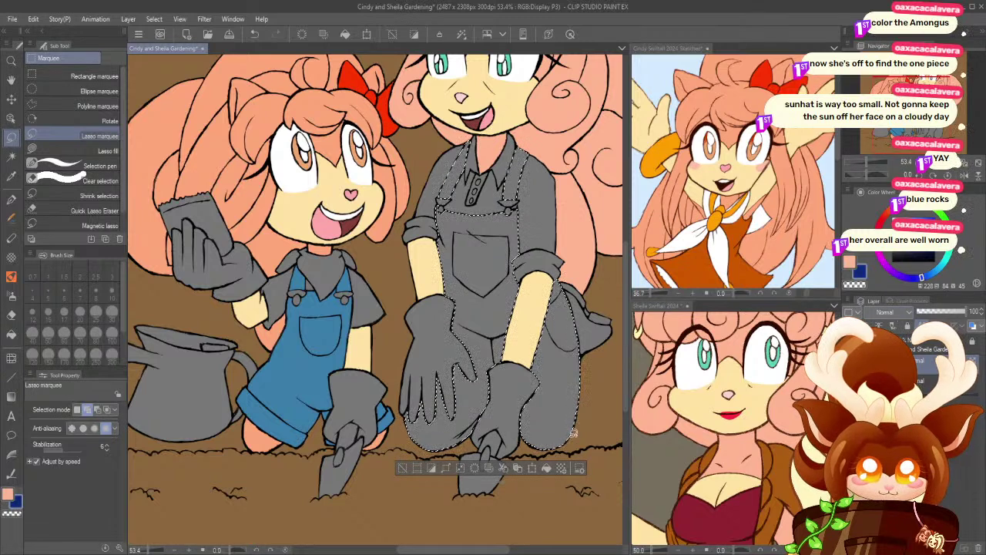
click(403, 468)
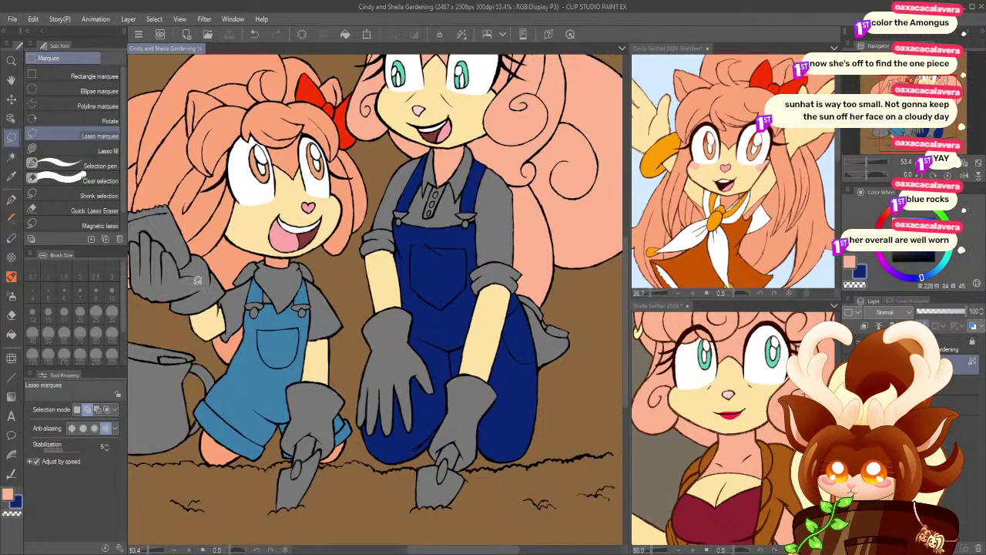
- Select both of the hatted character's gloves, fill them with a dark brown (hue 34, saturation 78, value 34) derived from the background, and deselect
key(w)
click(379, 355)
shift+click(463, 405)
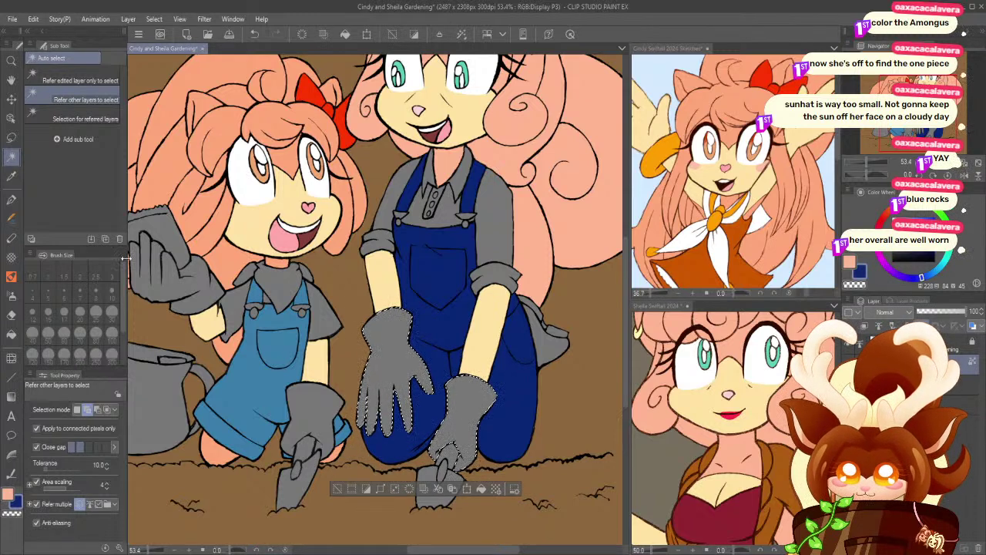
key(i)
click(357, 286)
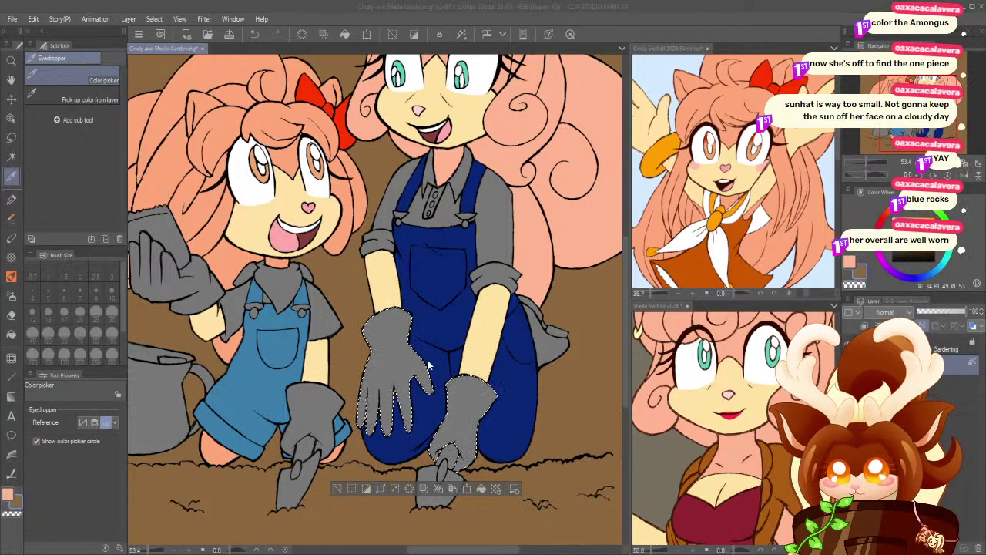
click(375, 118)
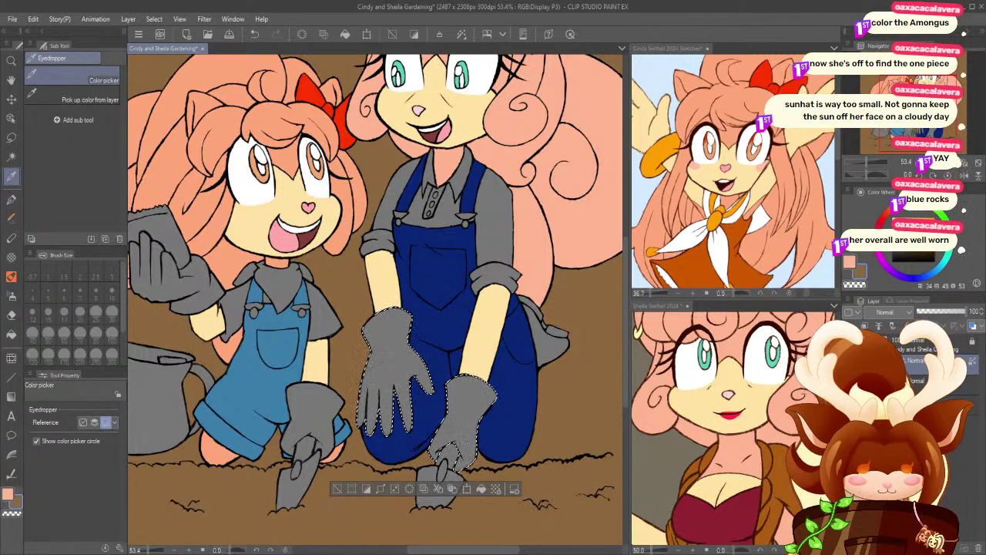
click(345, 221)
click(927, 248)
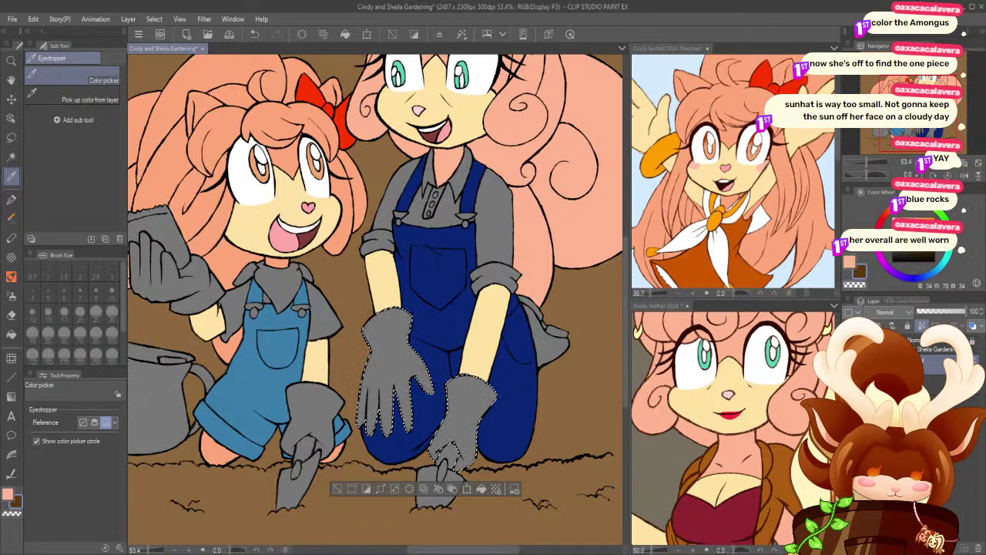
click(480, 490)
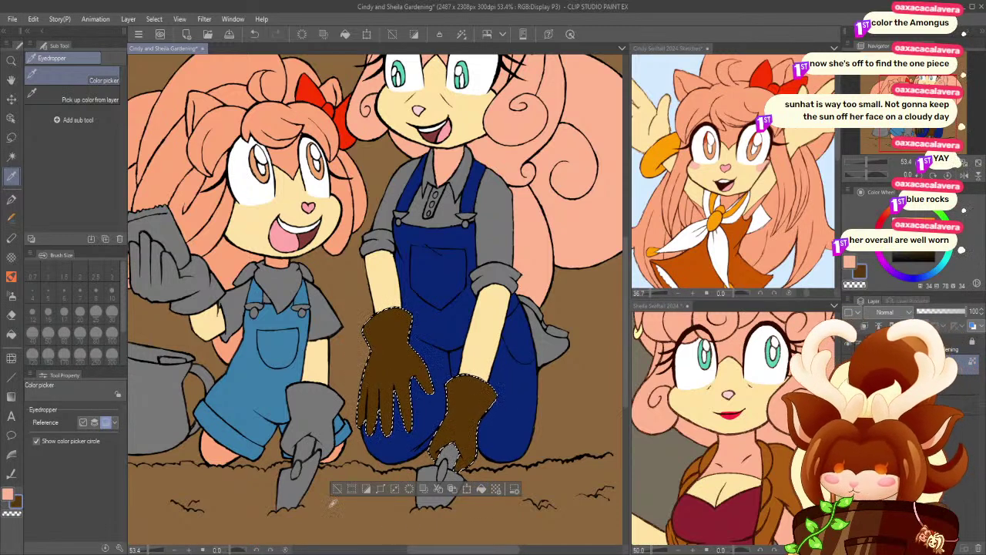
key(ctrl+d)
- Select both of the bow-wearing character's gloves, fill them with brown (hue 34, saturation 84, value 49), and deselect
key(w)
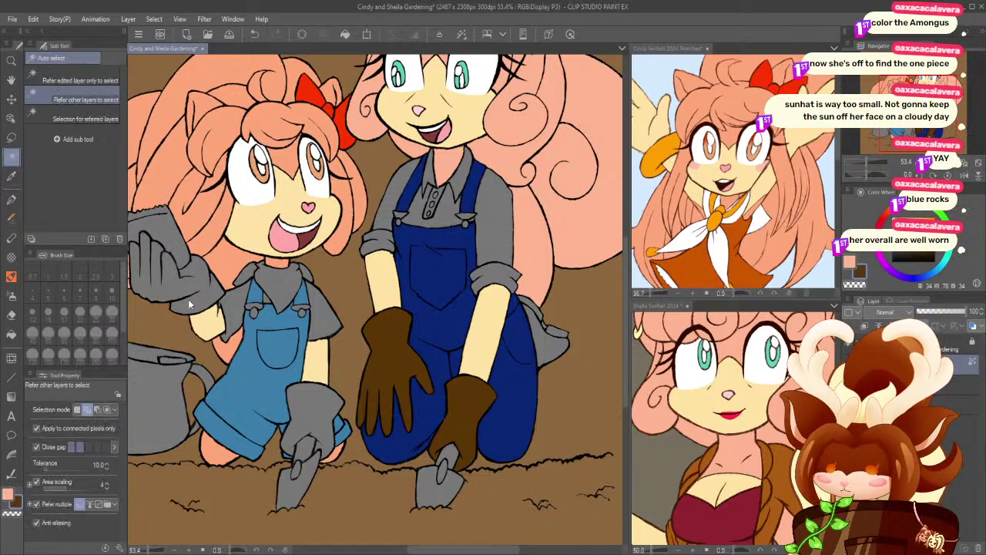
click(293, 433)
shift+click(210, 297)
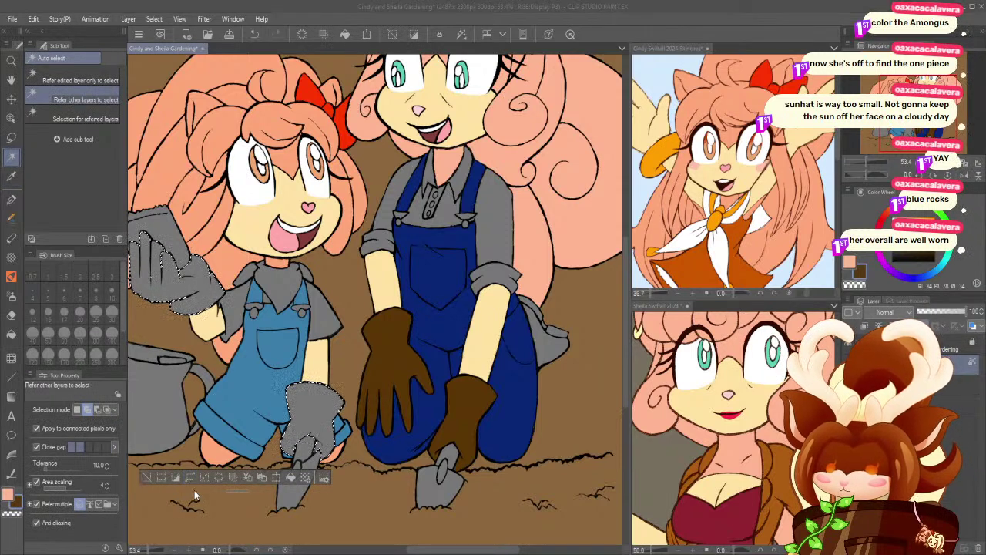
click(11, 136)
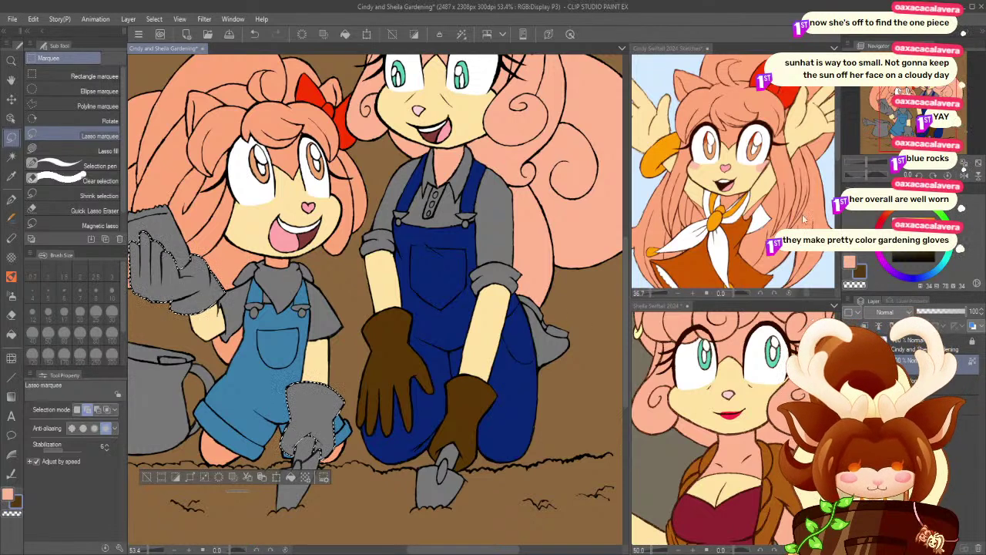
click(964, 251)
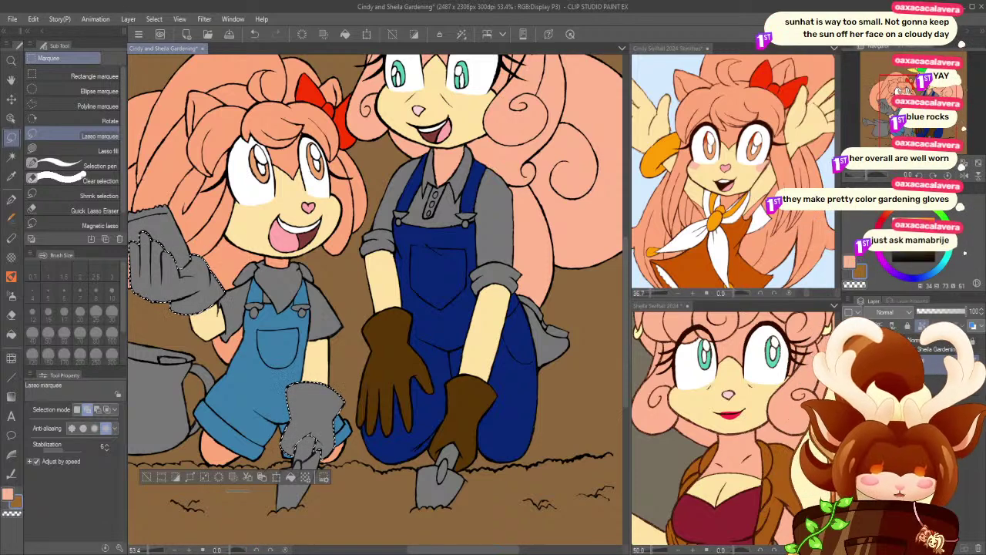
click(292, 478)
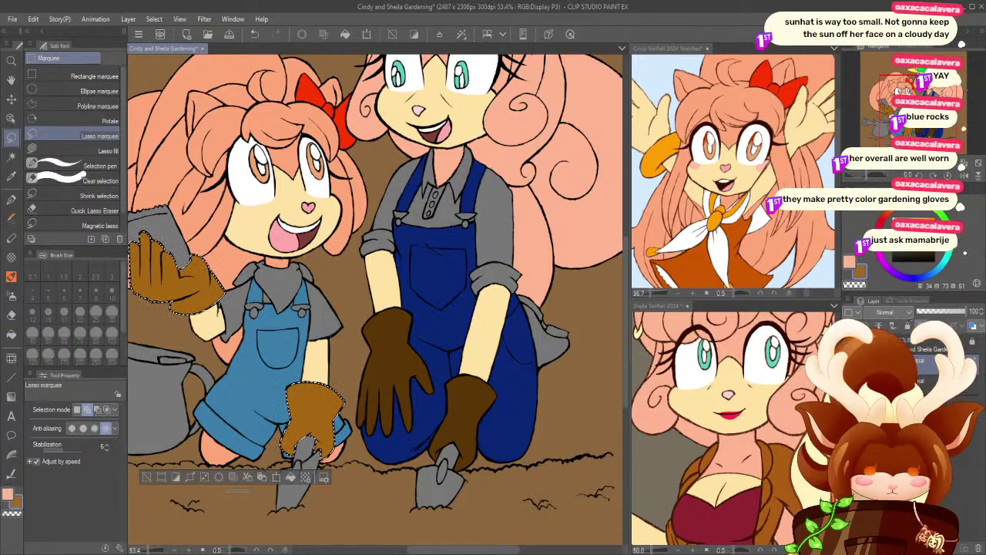
click(929, 241)
click(303, 479)
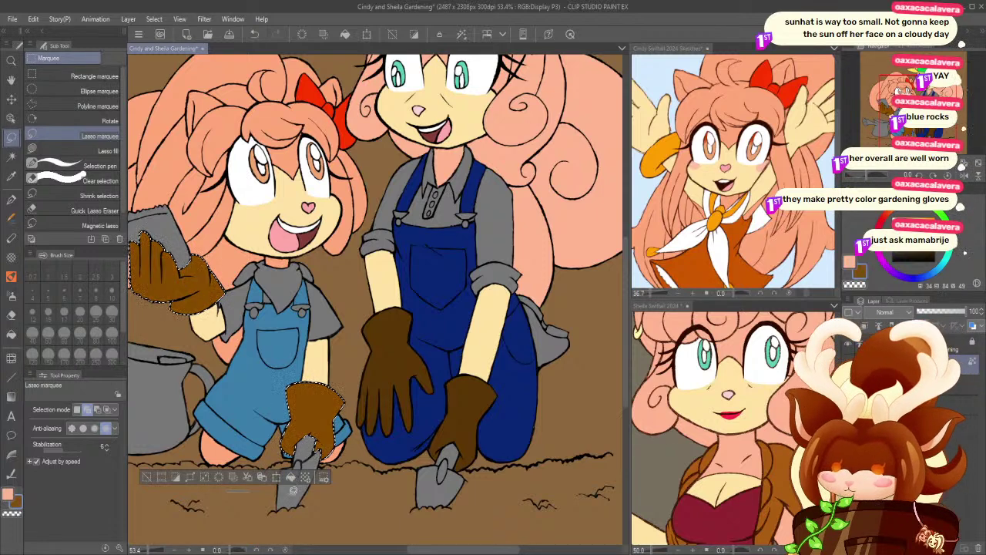
click(148, 478)
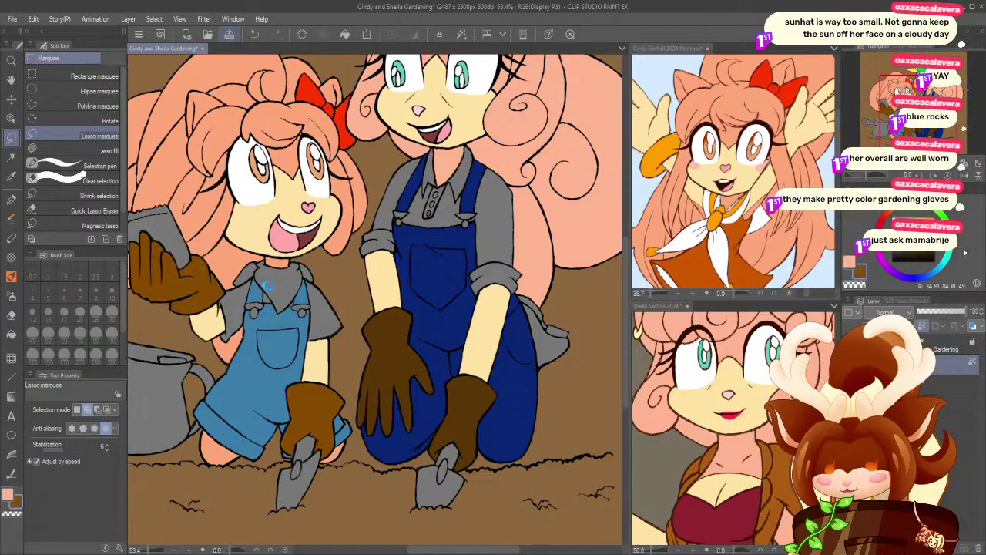
- Fill the bow-wearing character's neckerchief with a dark red (saturation 100, value 47) derived from the bow, and deselect
drag(267, 358, 298, 355)
scroll(298, 354, up, 3)
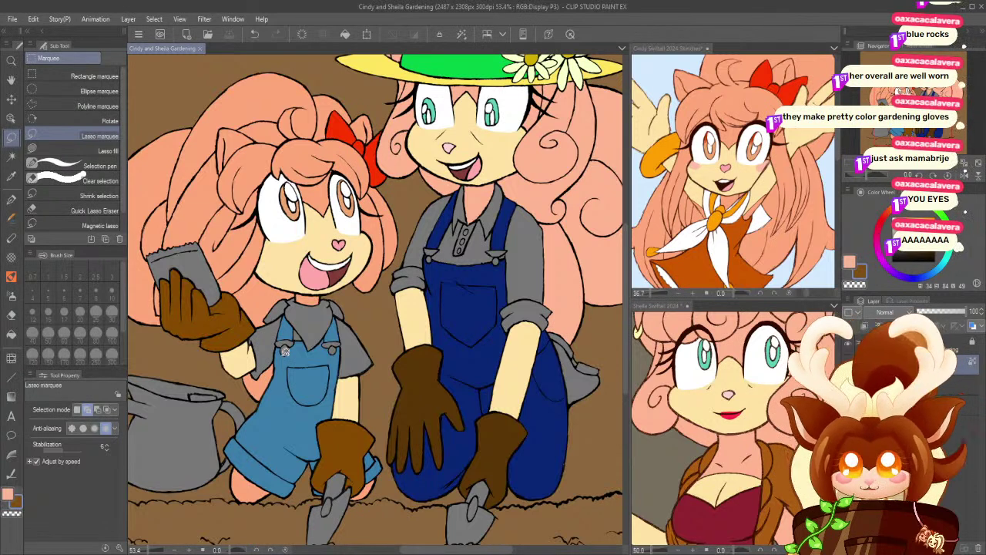
key(slash)
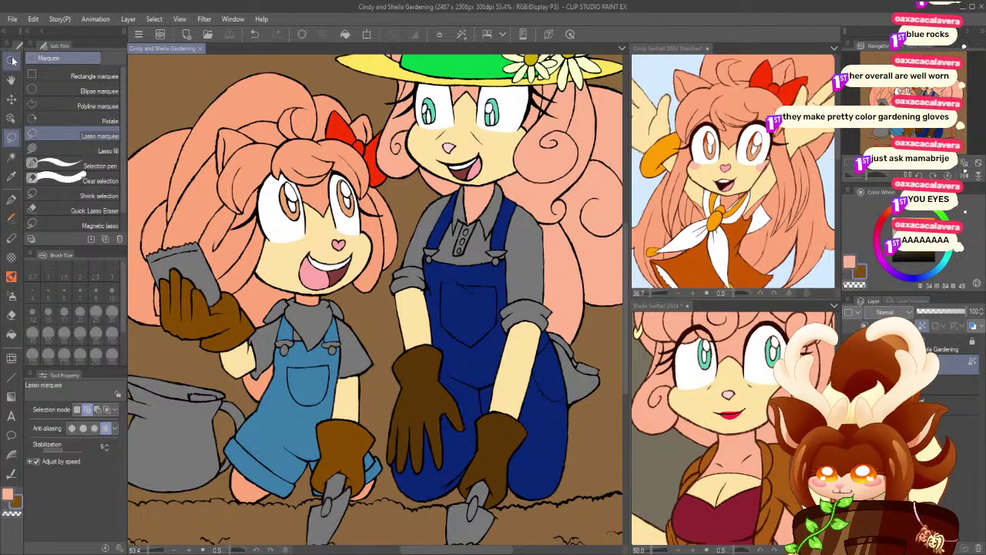
drag(310, 409, 286, 391)
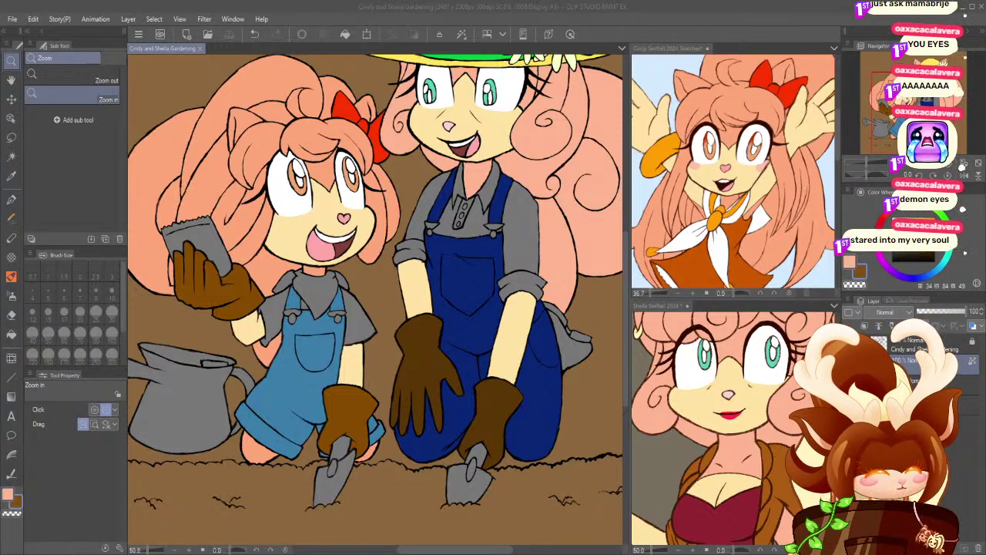
click(12, 157)
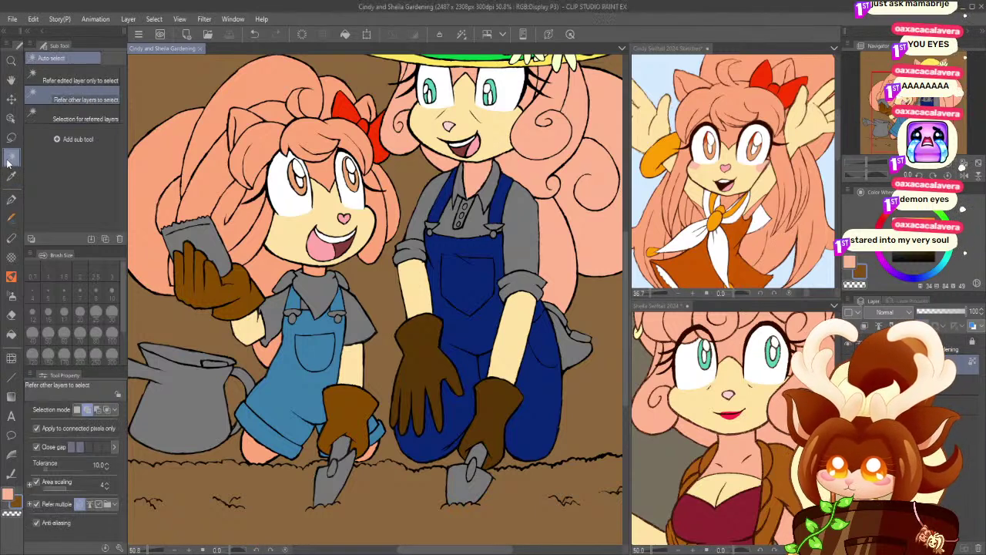
click(11, 177)
click(348, 107)
drag(935, 223, 936, 244)
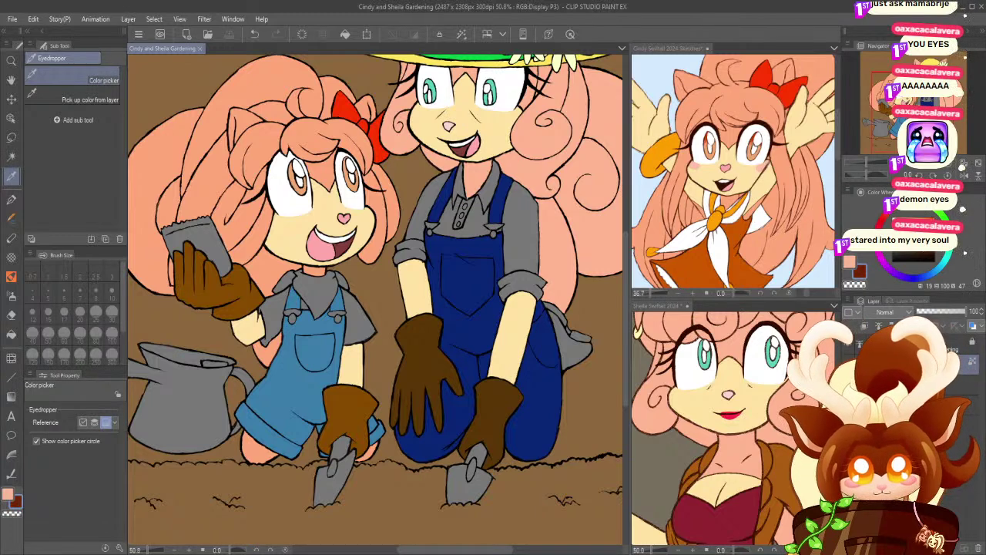
click(12, 157)
click(317, 297)
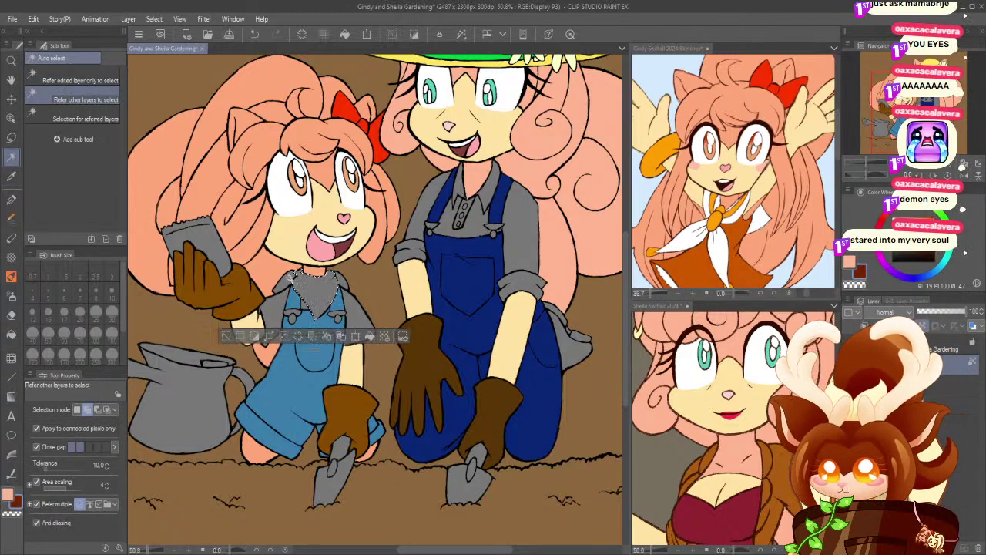
click(366, 337)
click(220, 337)
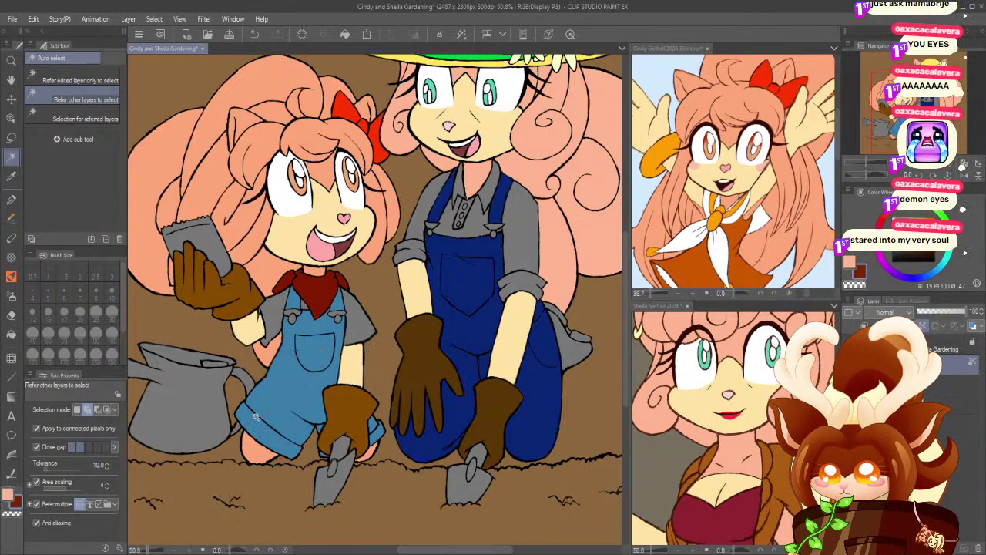
- Fill the packet in the bow-wearing character's raised hand with light green (hue 83, saturation 46, value 96), and deselect
drag(270, 329, 261, 414)
drag(240, 446, 356, 383)
click(963, 253)
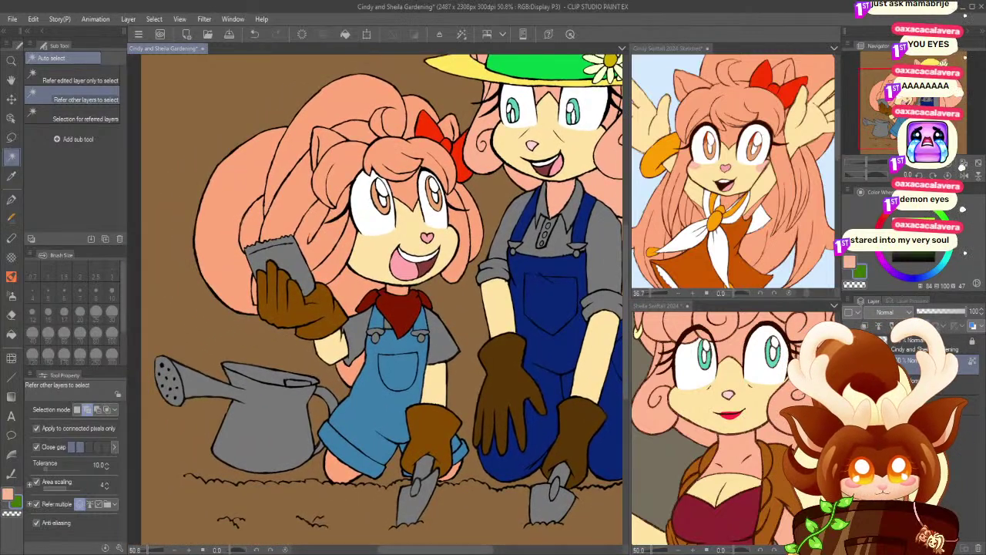
drag(935, 241, 912, 222)
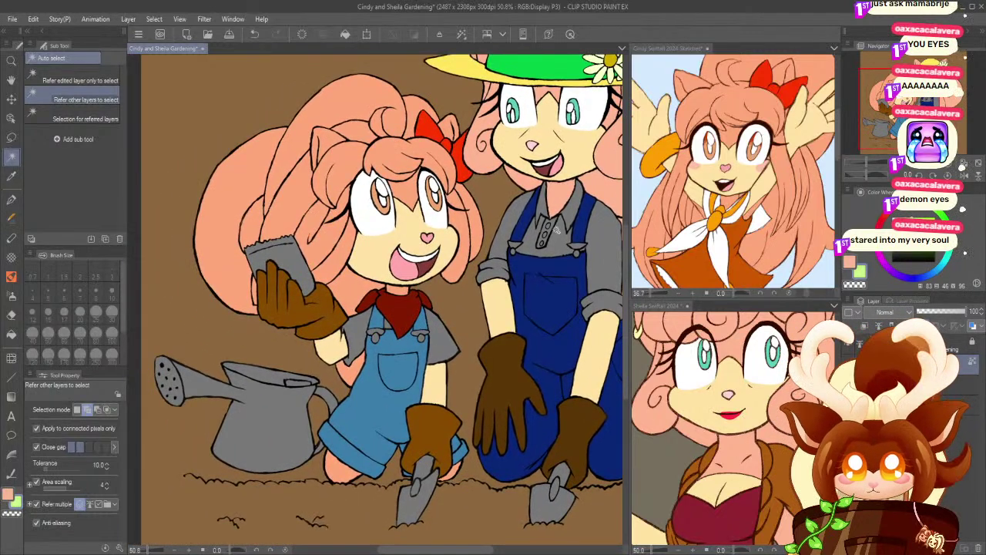
click(285, 258)
click(334, 313)
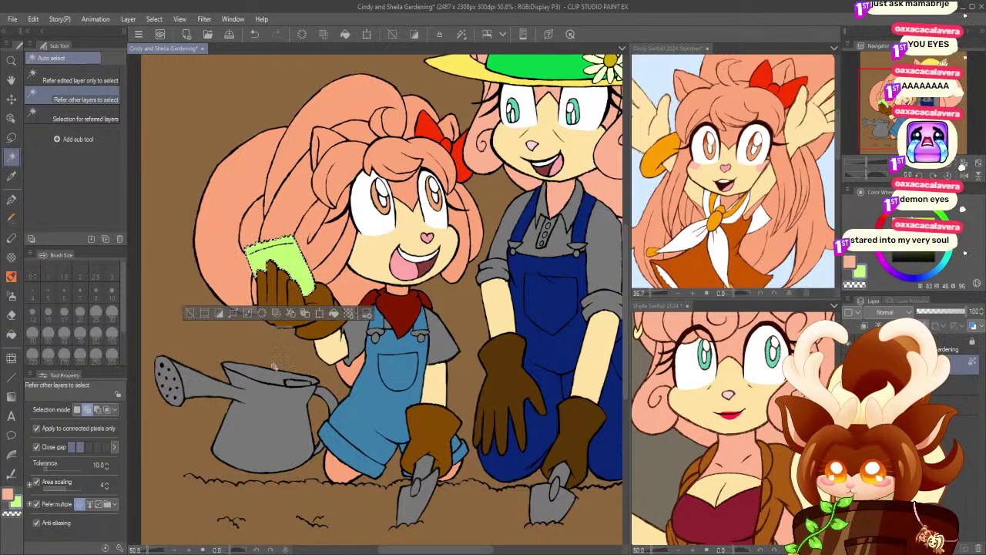
click(190, 313)
- Select both of the bow-wearing character's shirt sleeves and fill them with off-white (hue 43, saturation 10, value 94)
drag(275, 366, 227, 367)
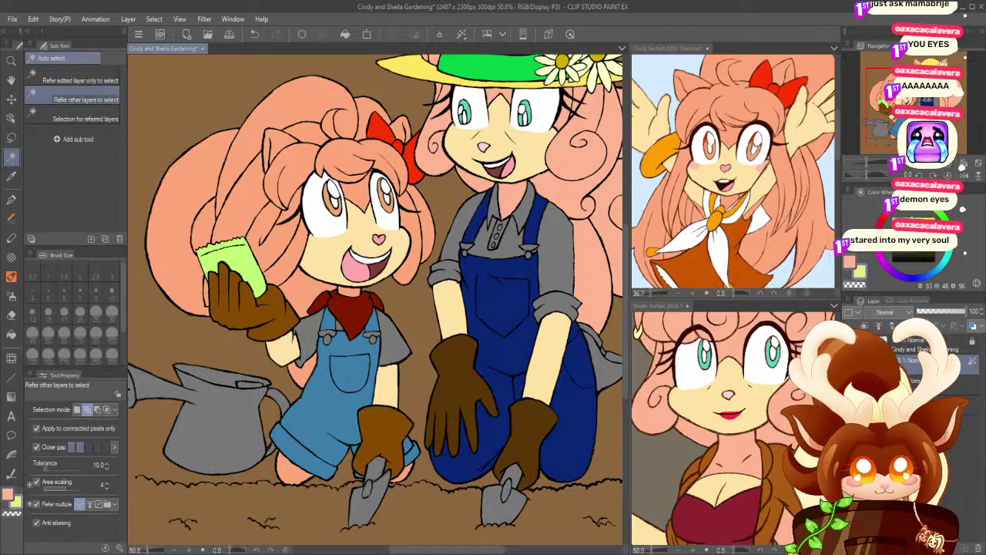
click(901, 219)
drag(911, 222, 901, 219)
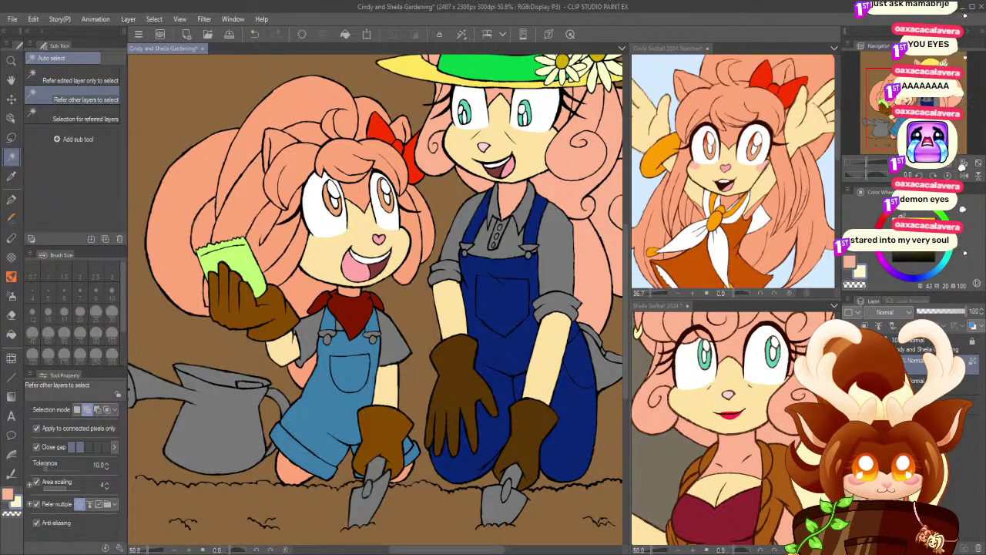
drag(905, 218, 897, 218)
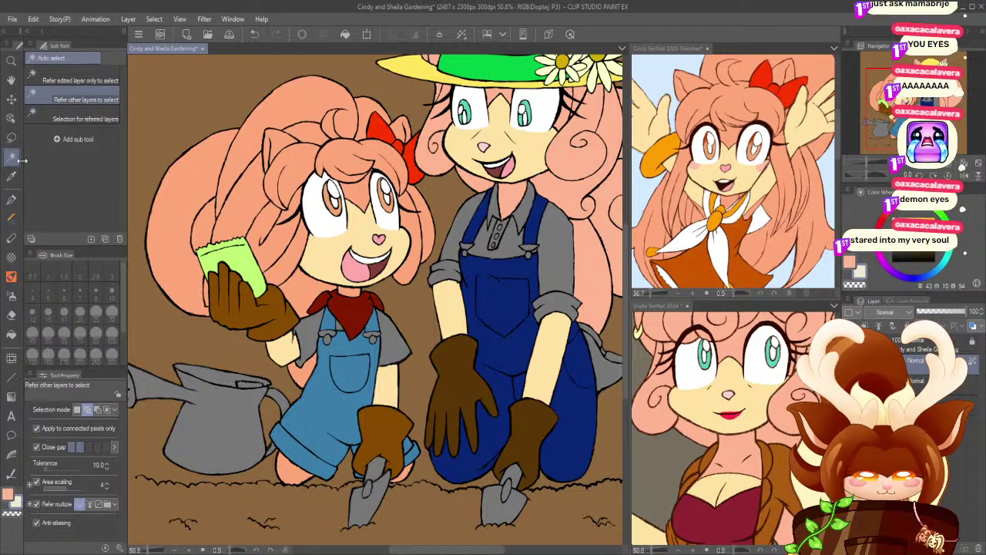
click(307, 333)
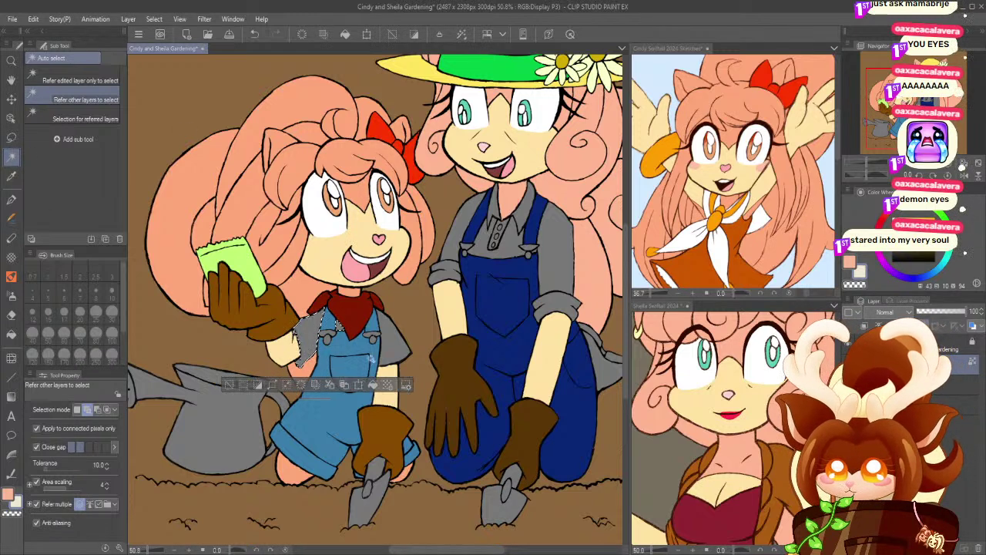
click(404, 386)
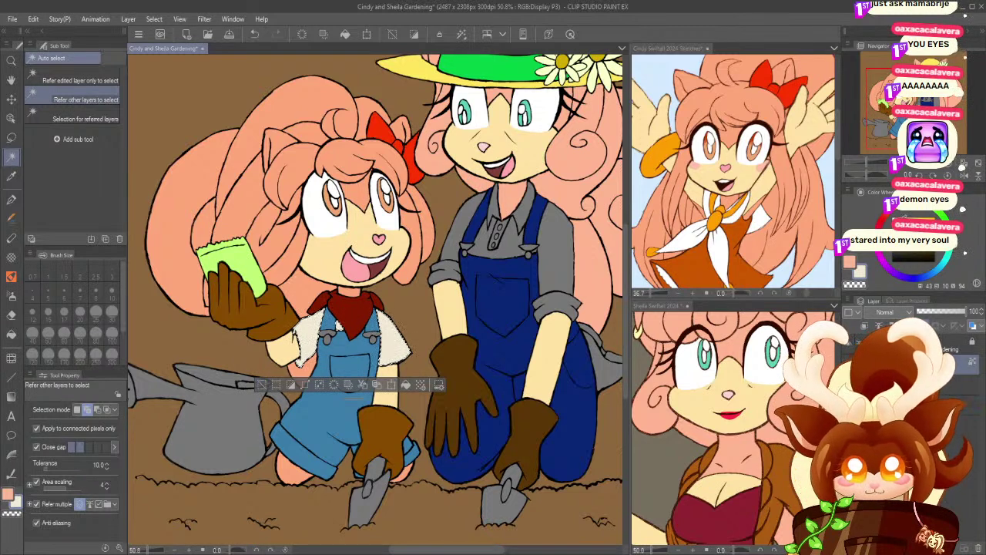
- Refill the selected sleeves with a pale yellowish cream (saturation 12, value 95) after trying a darker beige, and deselect
click(905, 225)
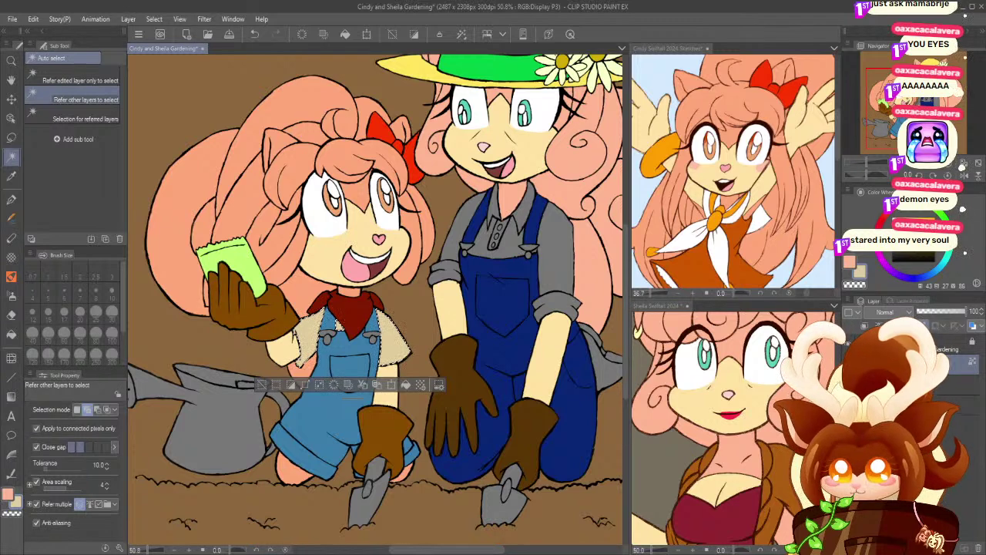
click(898, 221)
click(897, 210)
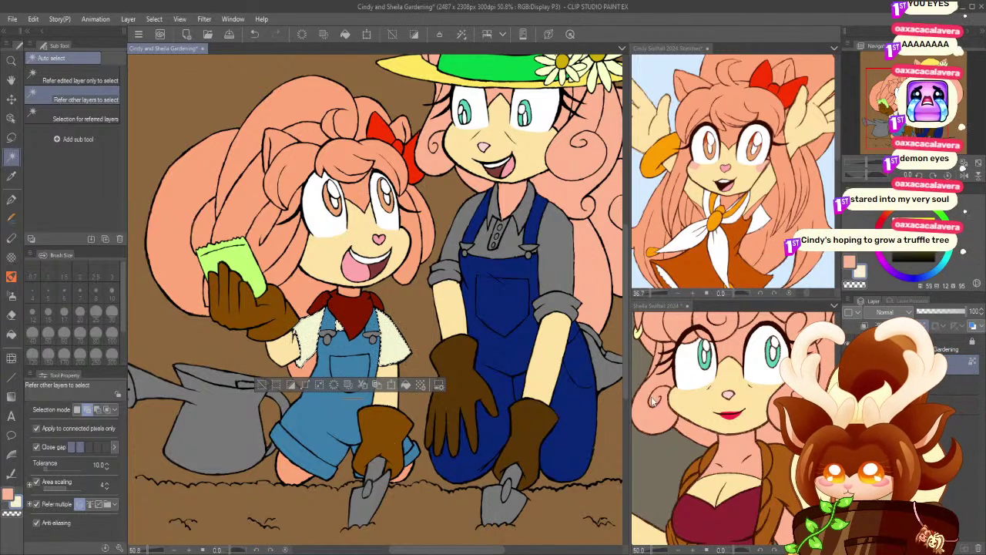
drag(897, 224, 900, 226)
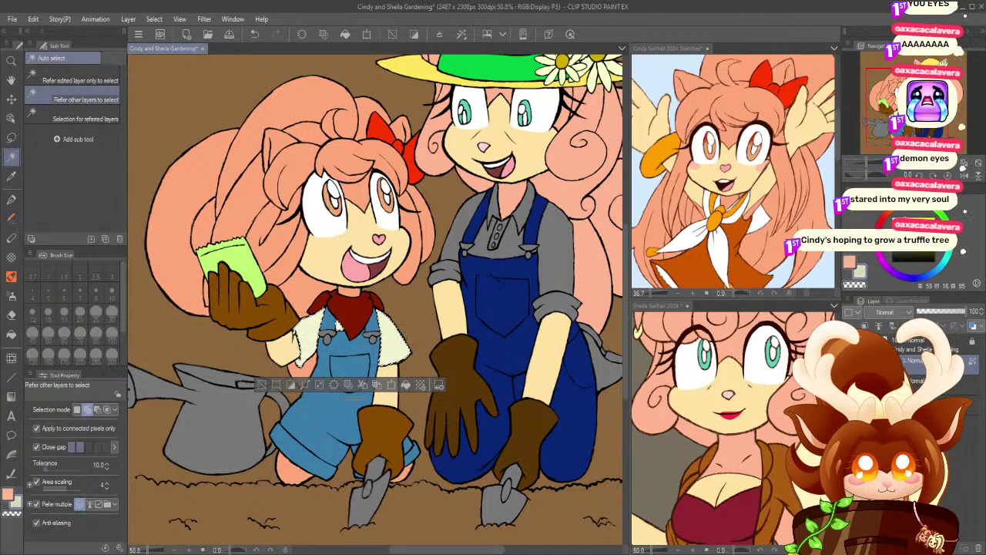
click(262, 384)
key(ctrl+z)
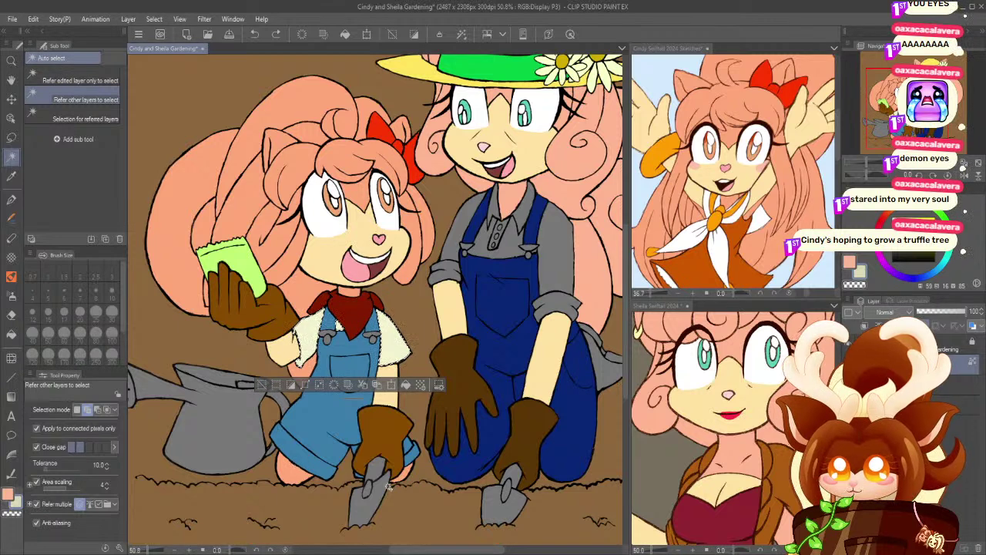
click(262, 384)
- Select the hatted character's whole shirt, including collar, button placket and rolled cuffs, and fill it with green sampled from the hat band
drag(308, 383, 237, 408)
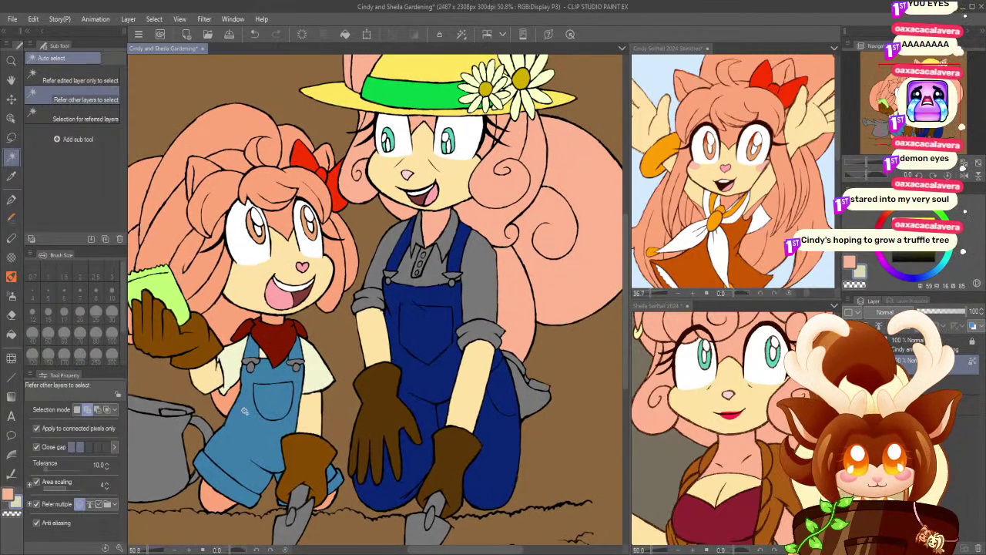
click(406, 274)
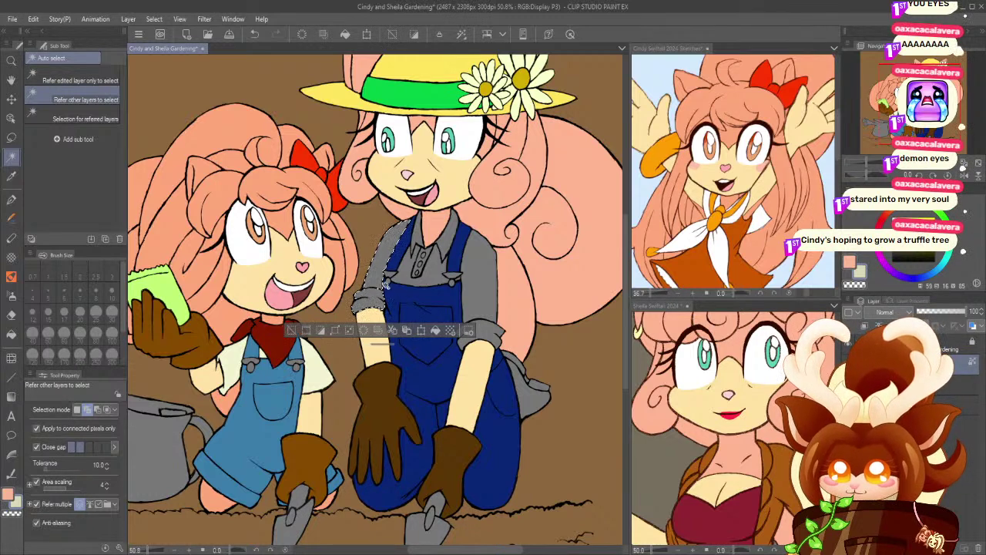
shift+click(447, 241)
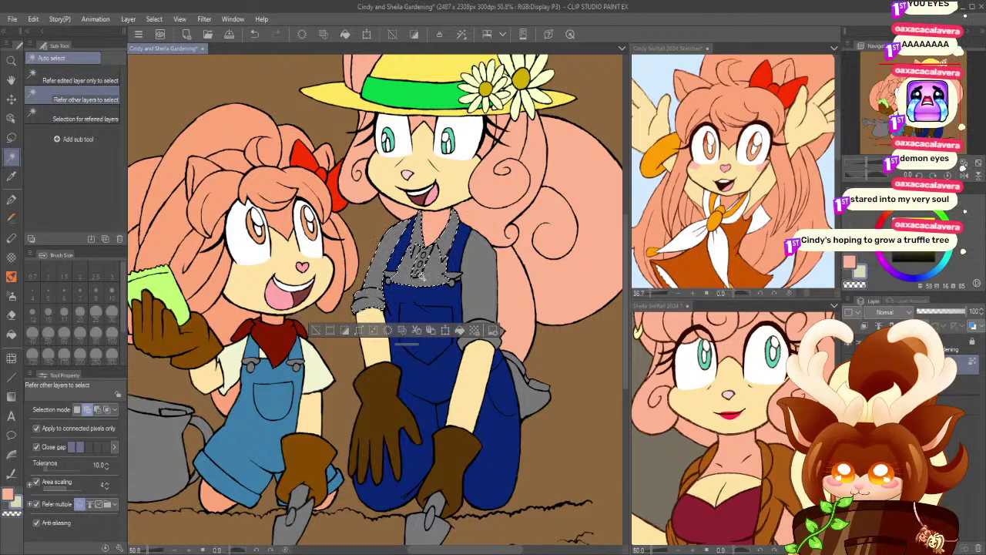
shift+click(487, 332)
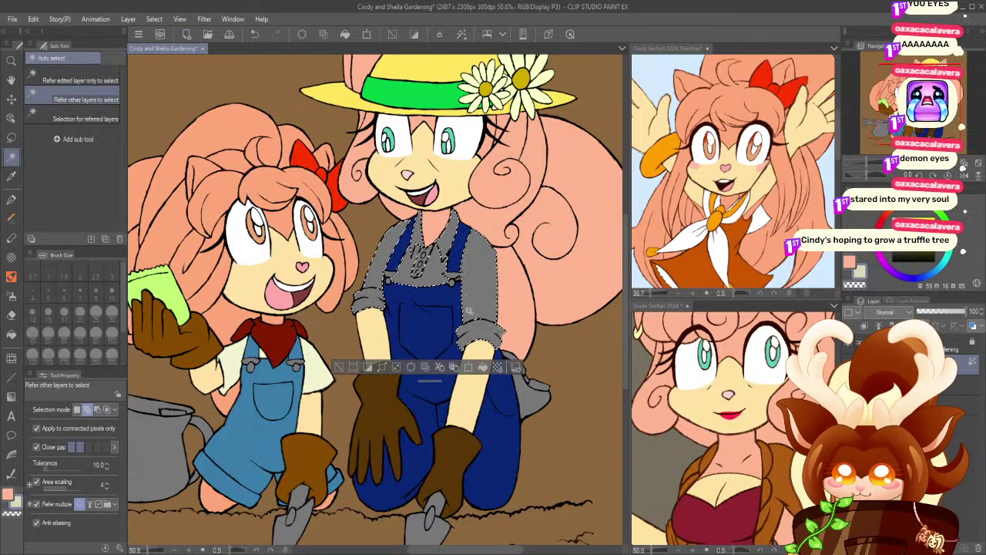
scroll(485, 286, up, 4)
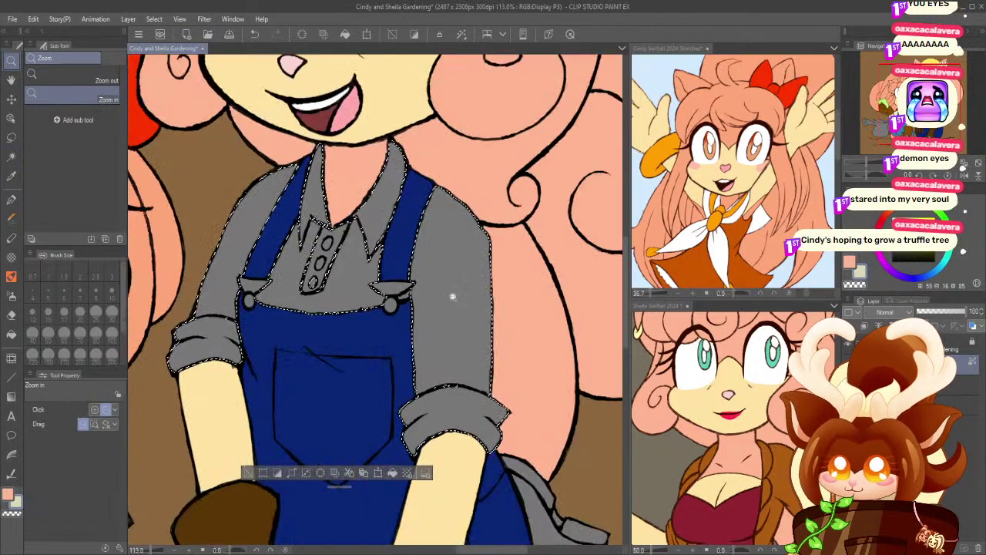
key(m)
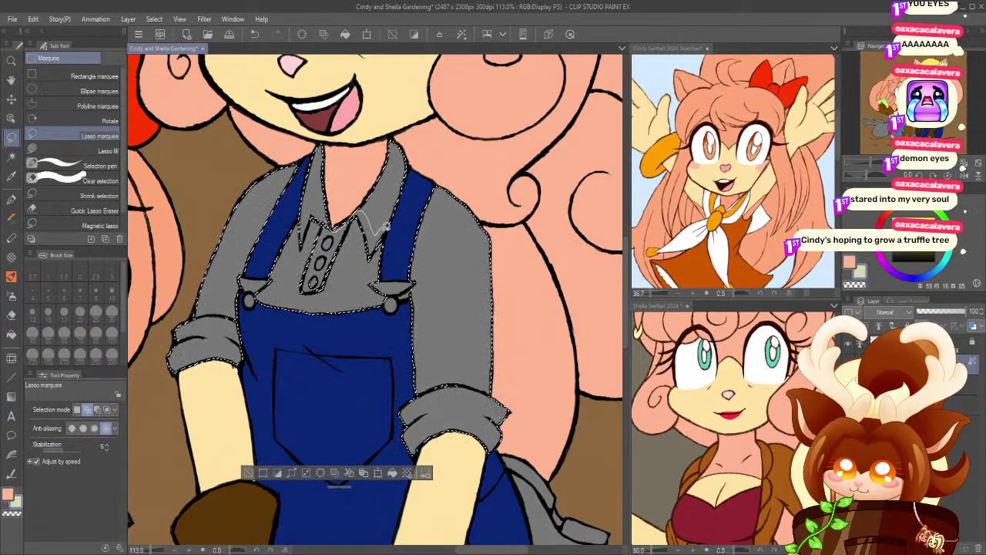
drag(297, 227, 348, 222)
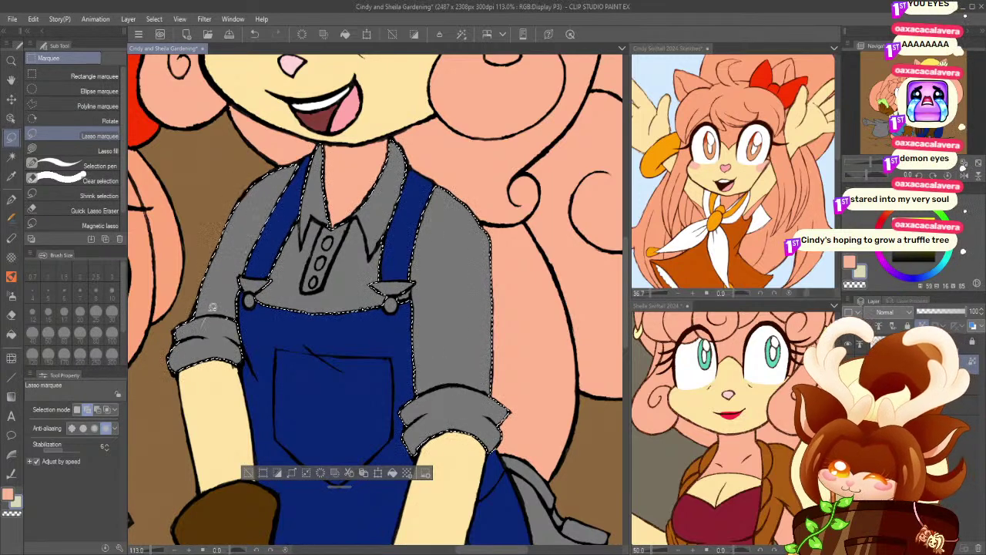
click(11, 61)
mouse_move(213, 279)
mouse_down()
mouse_move(182, 275)
mouse_move(224, 328)
mouse_up()
click(11, 176)
click(262, 158)
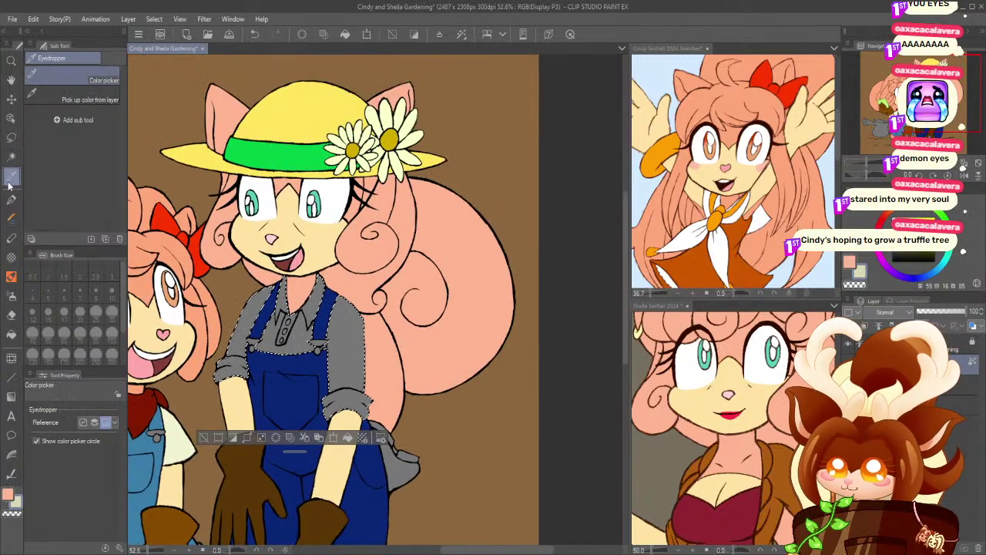
click(349, 438)
drag(316, 463, 437, 437)
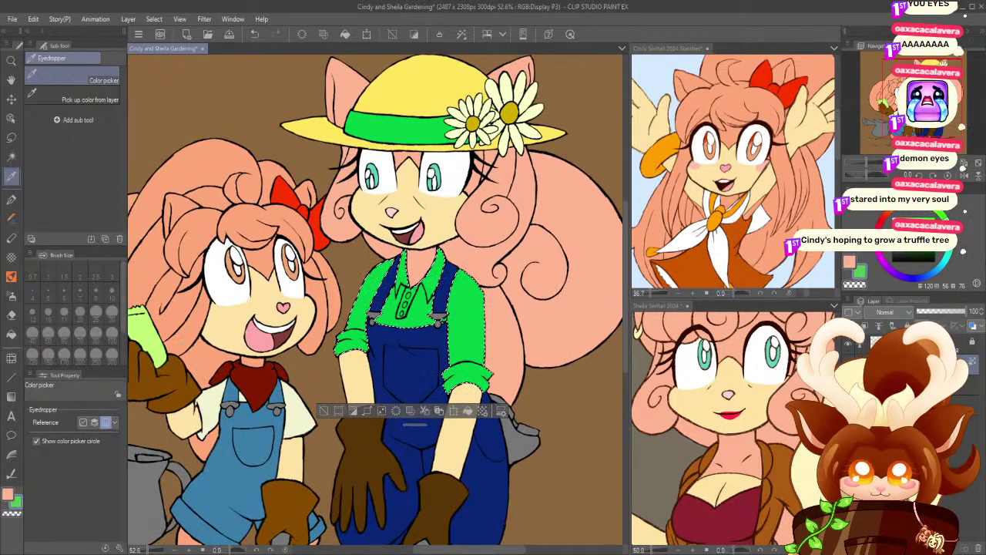
- Refill the hatted character's selected shirt with a muted green (hue 120, saturation 43, value 61), and deselect
click(911, 238)
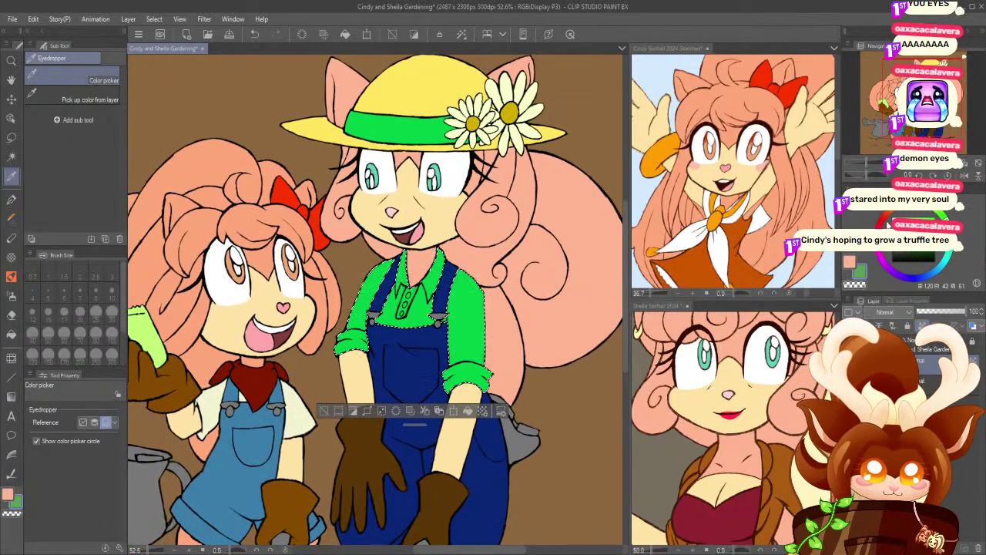
click(466, 411)
click(323, 411)
- Fill the pouch behind the hatted character's hip with the dark brown sampled from that character's glove, and deselect
drag(231, 429, 304, 343)
drag(261, 368, 260, 400)
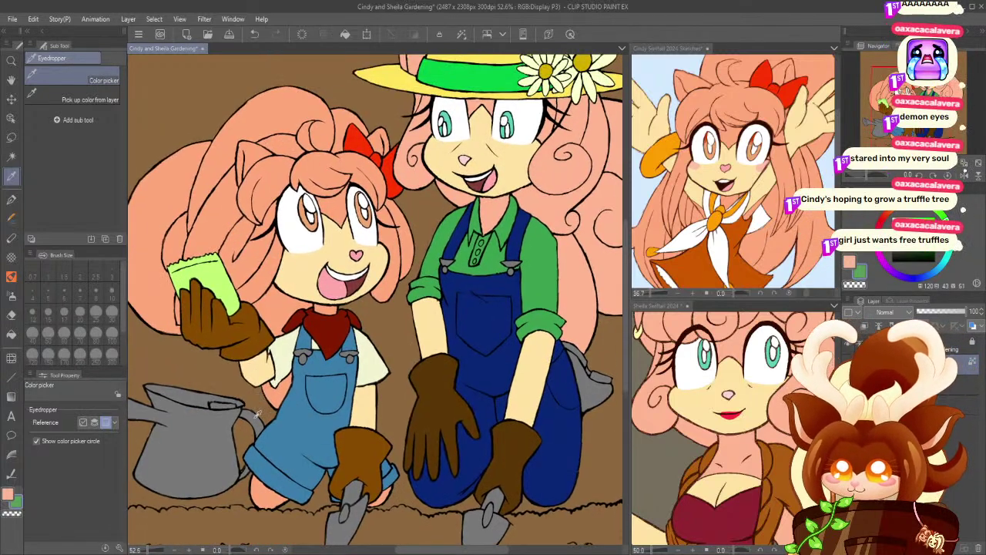
drag(352, 389, 250, 364)
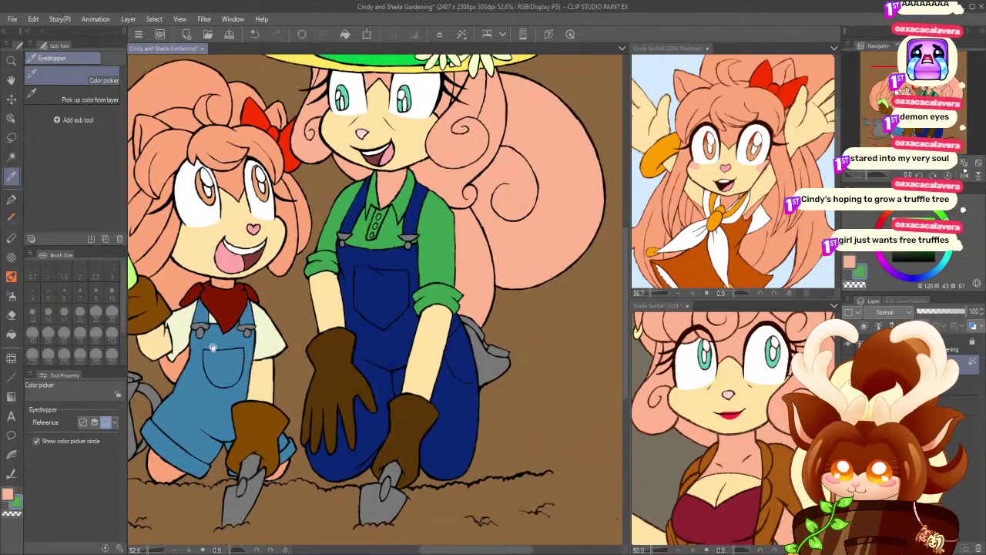
click(334, 386)
key(w)
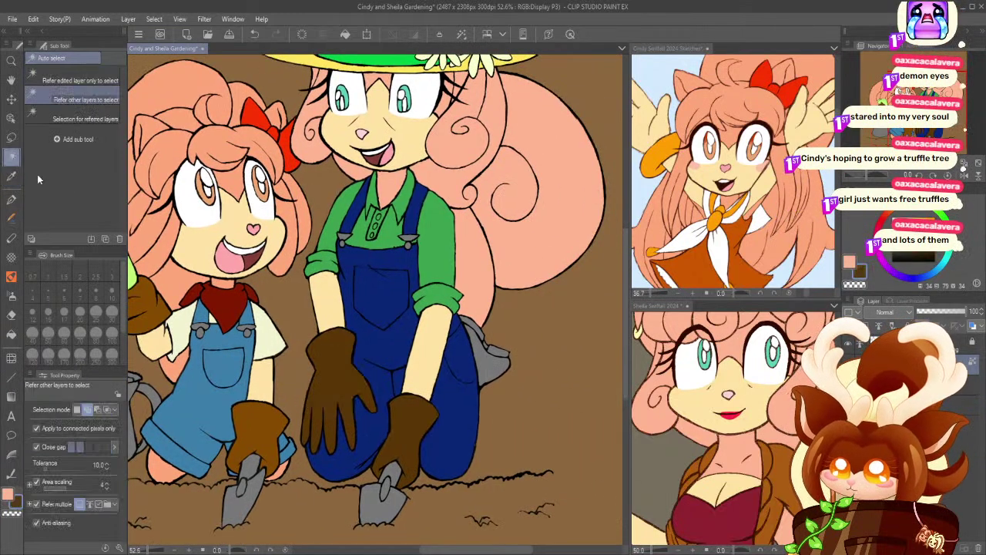
click(481, 360)
click(542, 403)
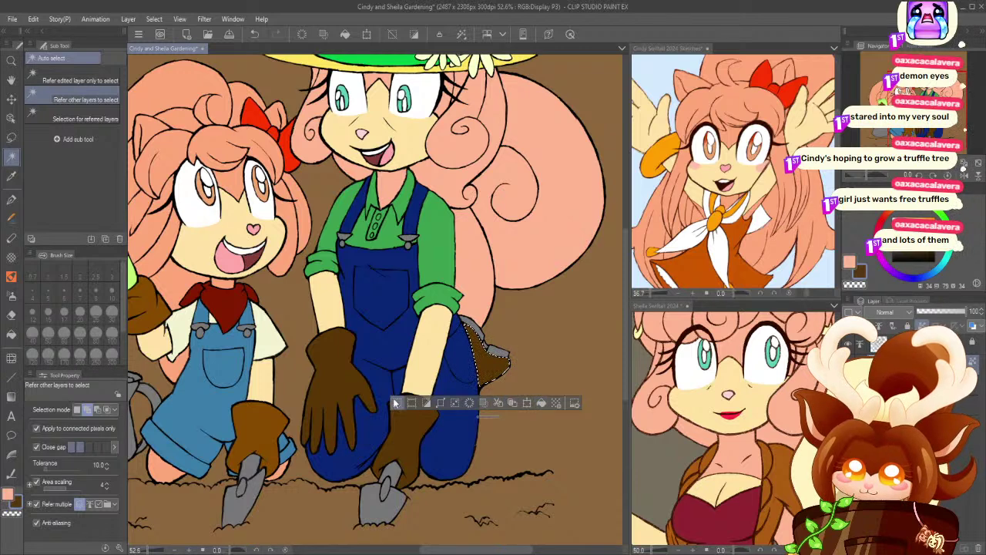
click(396, 402)
- Fill the pouch's flap with a very dark brown (hue 34, saturation 55, value 16), and deselect
click(479, 330)
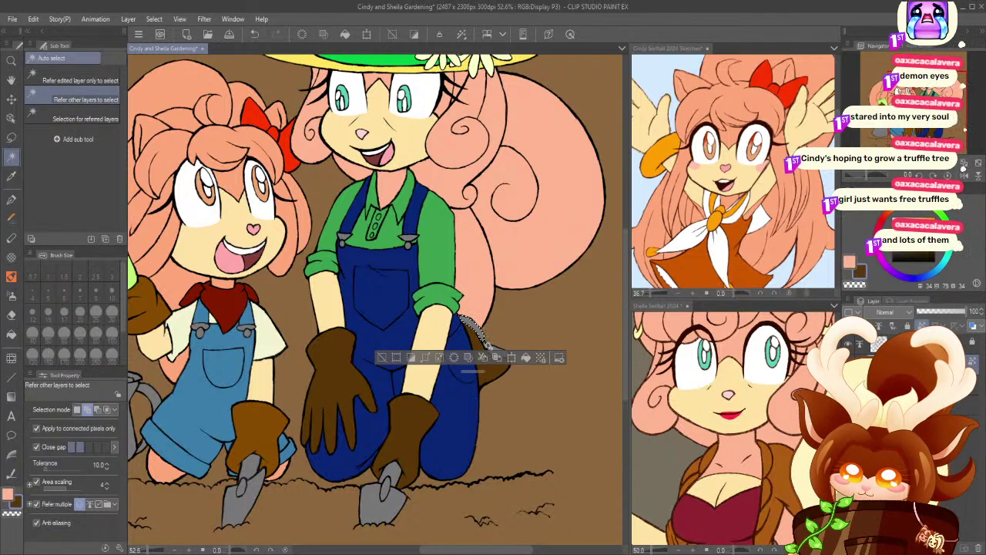
click(916, 255)
click(538, 375)
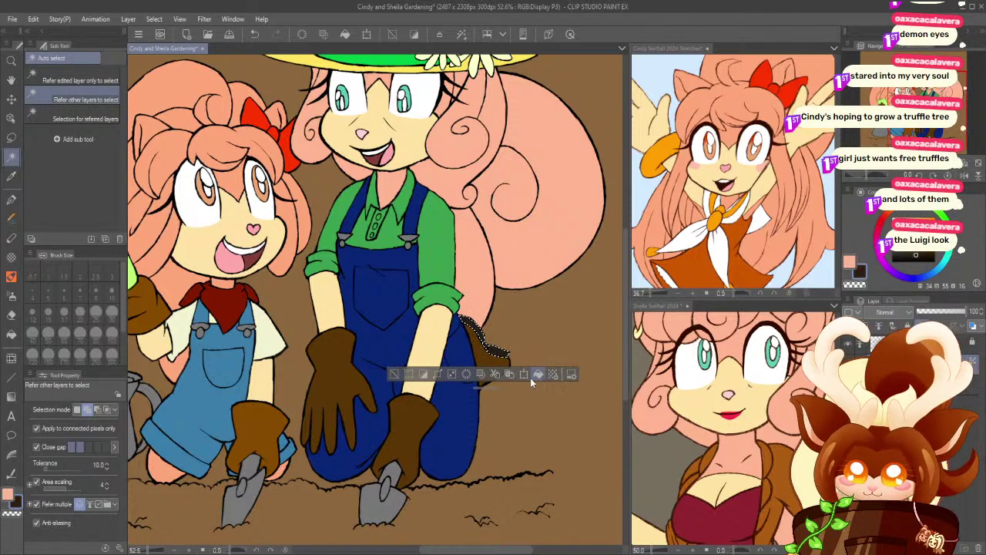
click(395, 376)
- Select both trowel handles, fill them with the navy sampled from the hatted character's overalls, and deselect
drag(229, 407, 329, 349)
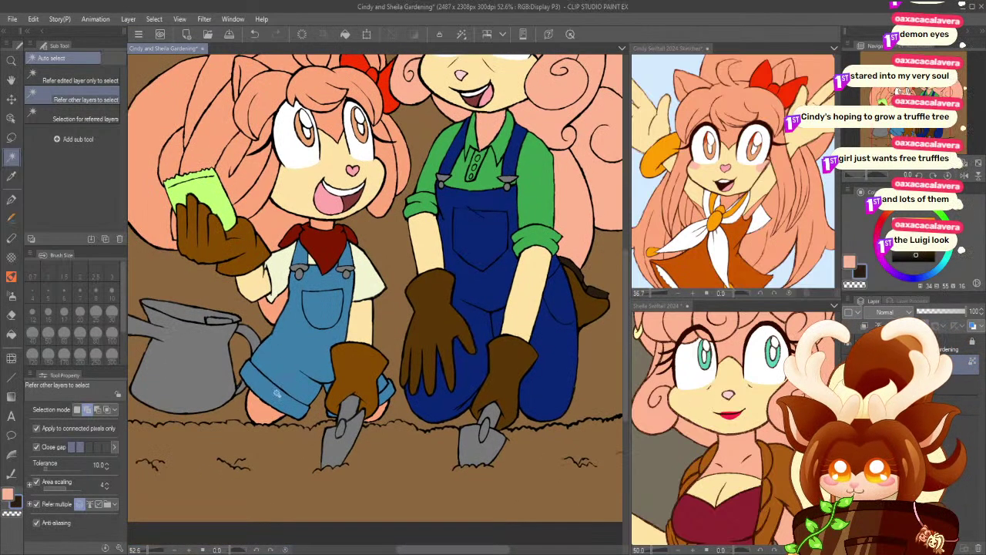
click(12, 177)
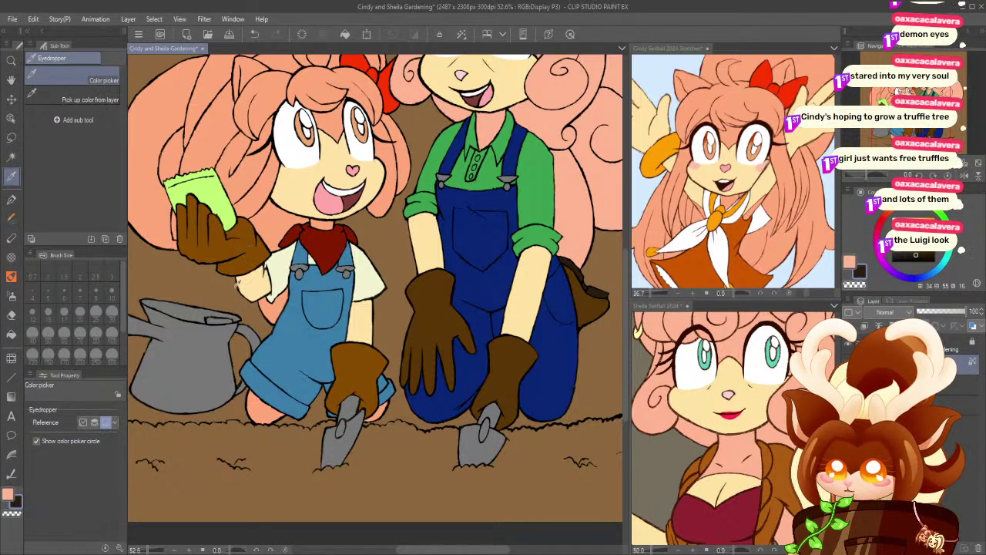
click(493, 298)
click(12, 156)
click(352, 409)
shift+click(490, 416)
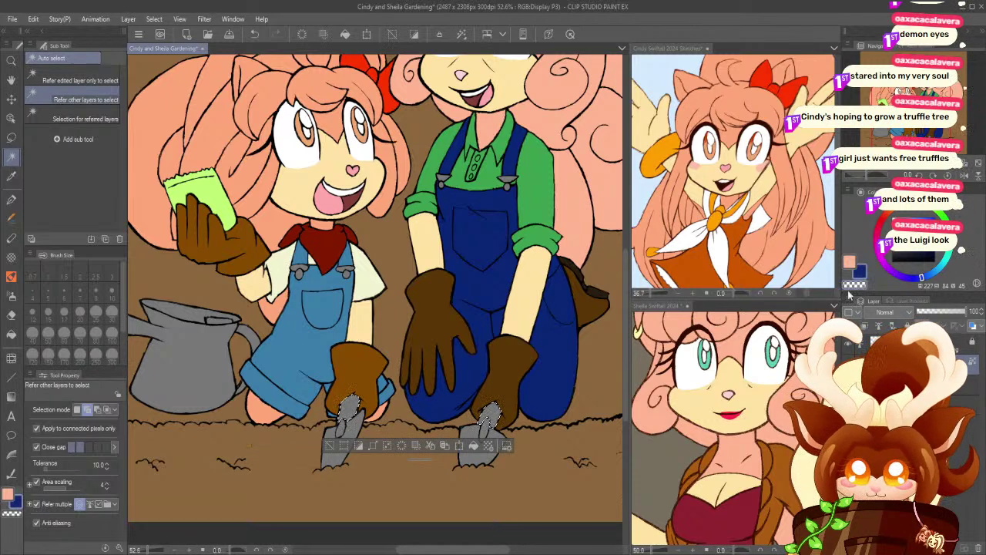
click(473, 446)
click(329, 445)
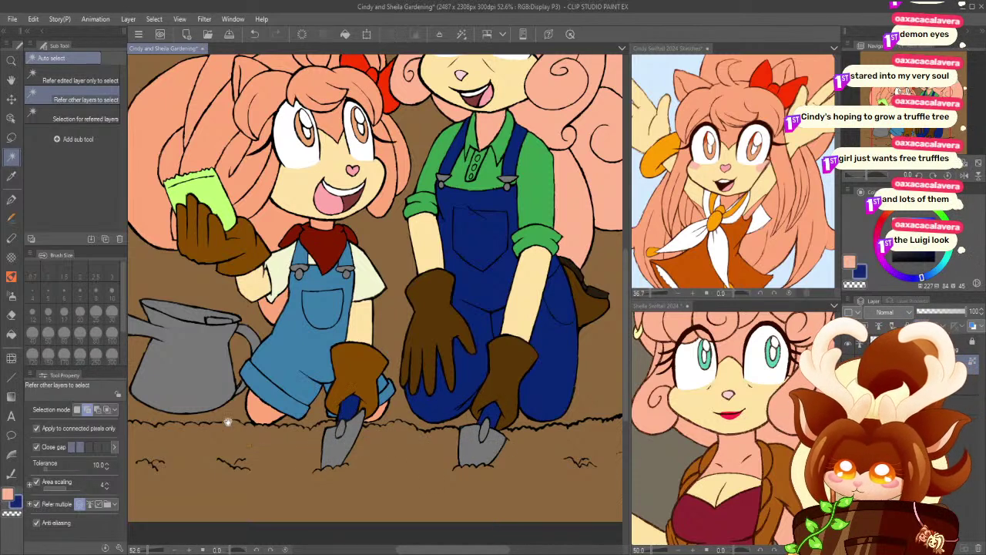
- Sample the green from the hatted character's shirt and darken the drawing colour to saturation 33, value 34
scroll(242, 430, up, 3)
drag(239, 374, 222, 400)
drag(175, 381, 292, 344)
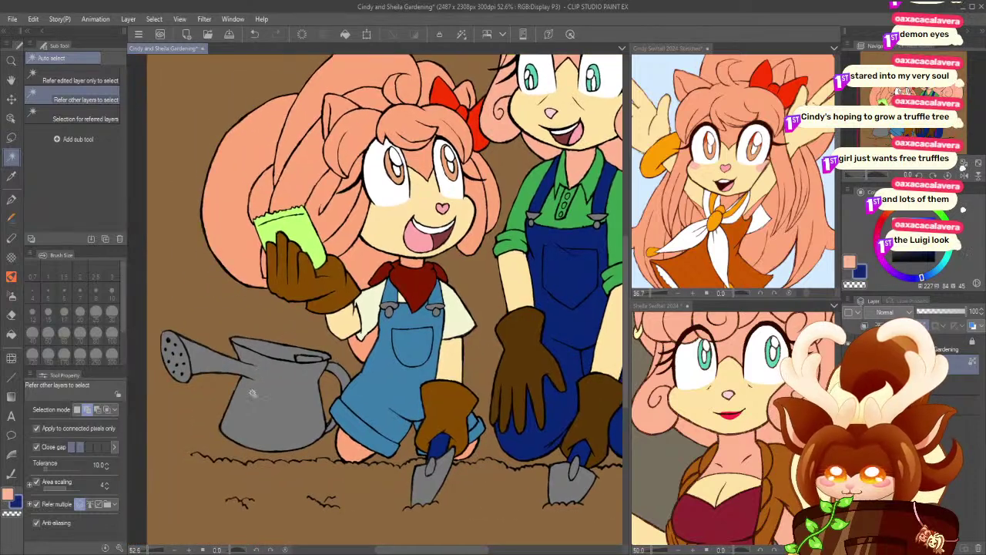
click(12, 177)
click(514, 215)
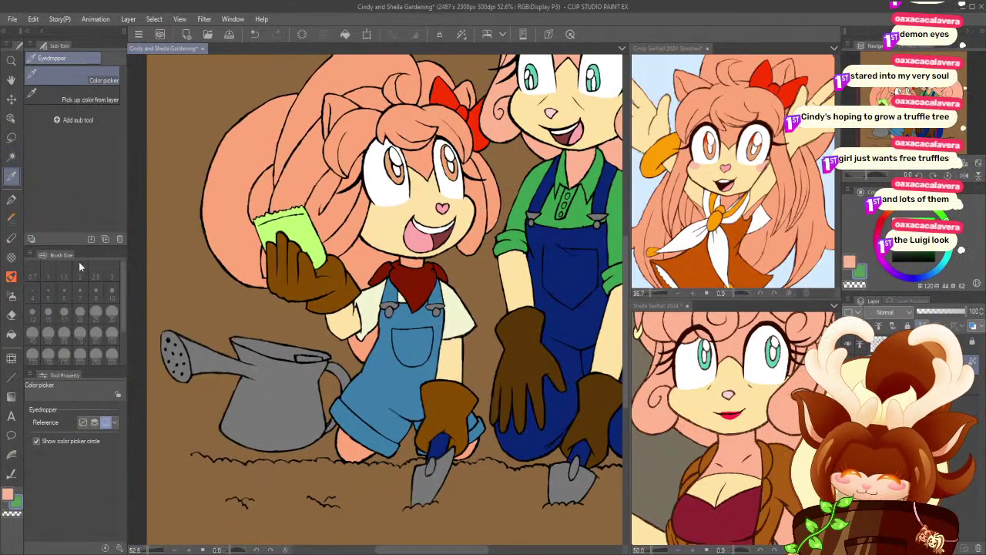
click(906, 251)
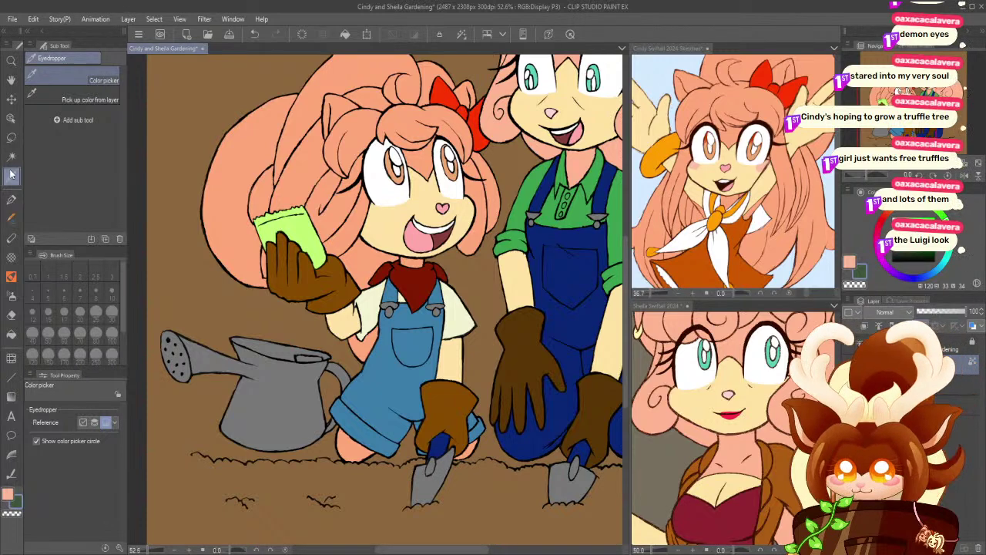
key(w)
click(298, 373)
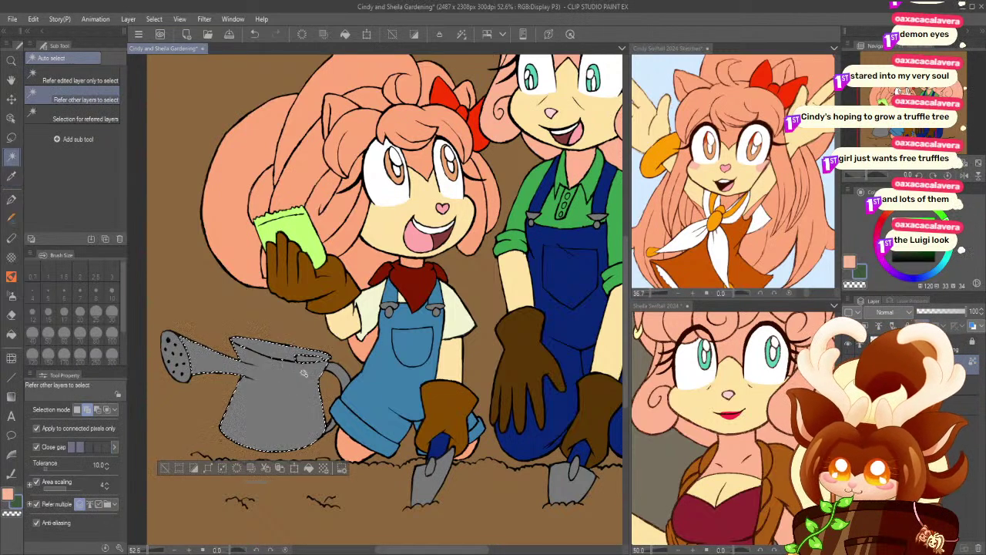
click(338, 373)
click(331, 428)
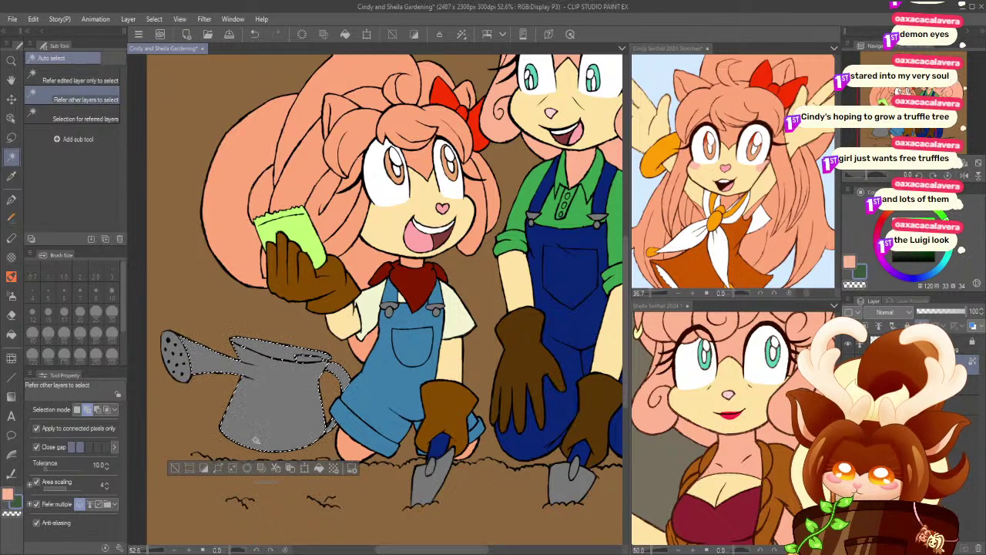
click(185, 364)
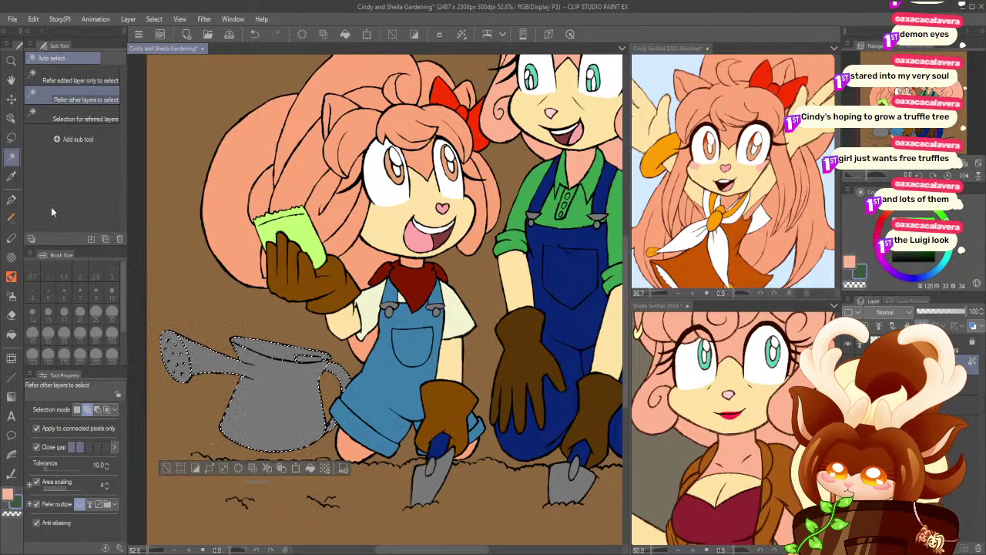
click(209, 468)
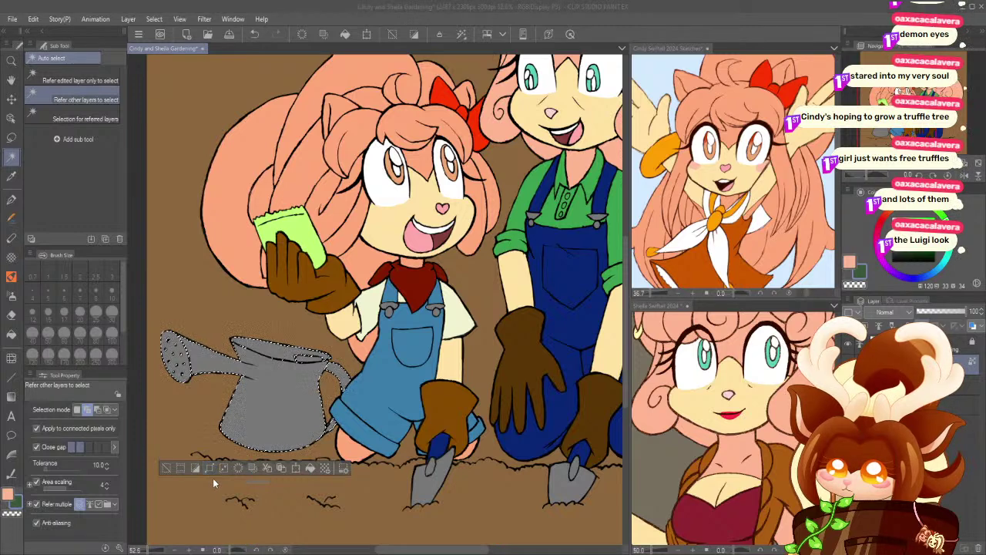
key(Return)
click(167, 468)
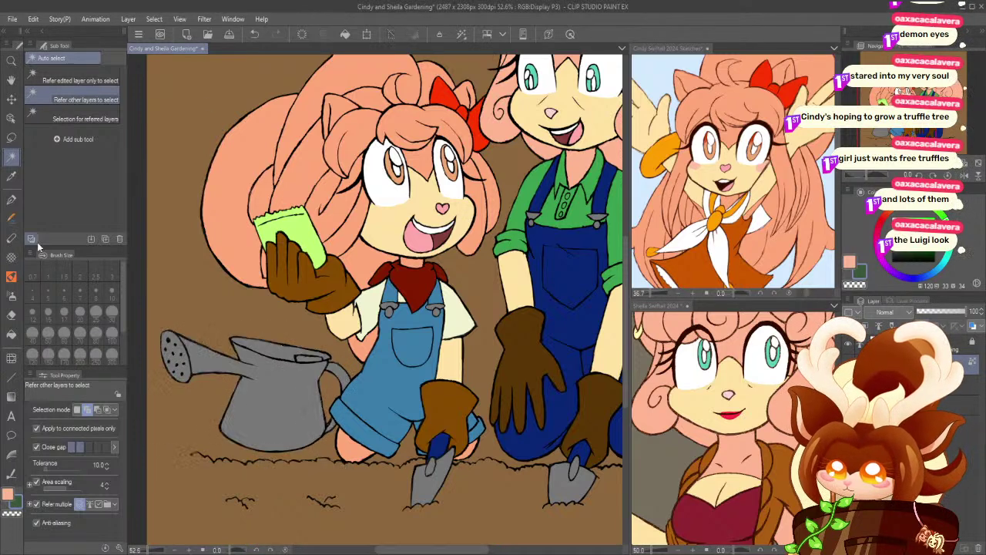
- Select the whole watering can from the edited layer only, fill it with the dark green, deselect, and save the drawing
click(77, 81)
click(264, 394)
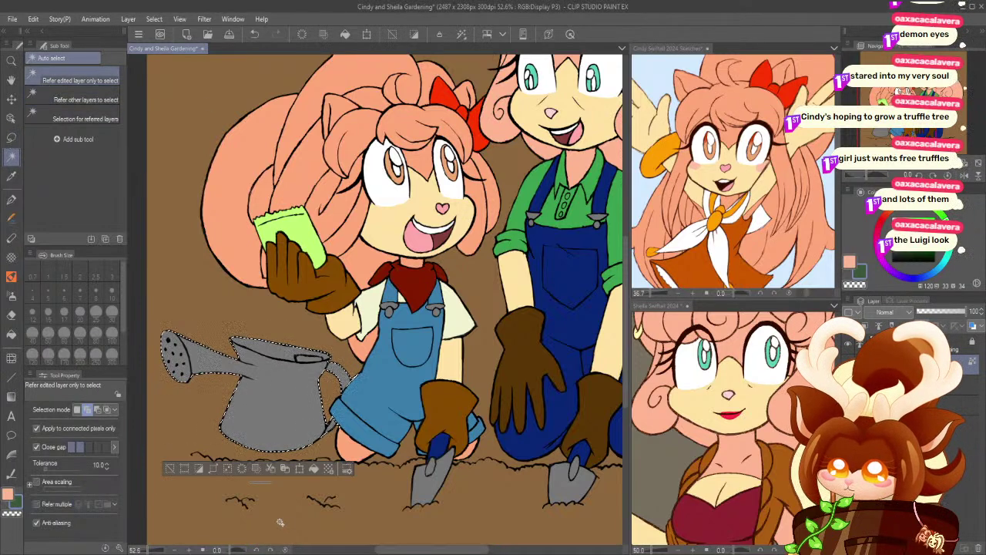
click(313, 469)
click(170, 469)
key(/)
drag(306, 355, 267, 381)
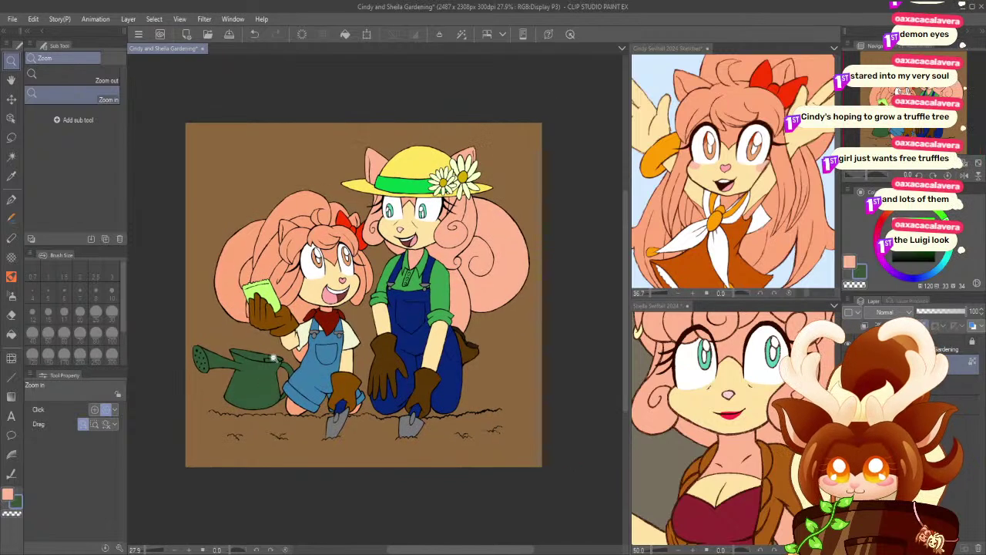
click(229, 34)
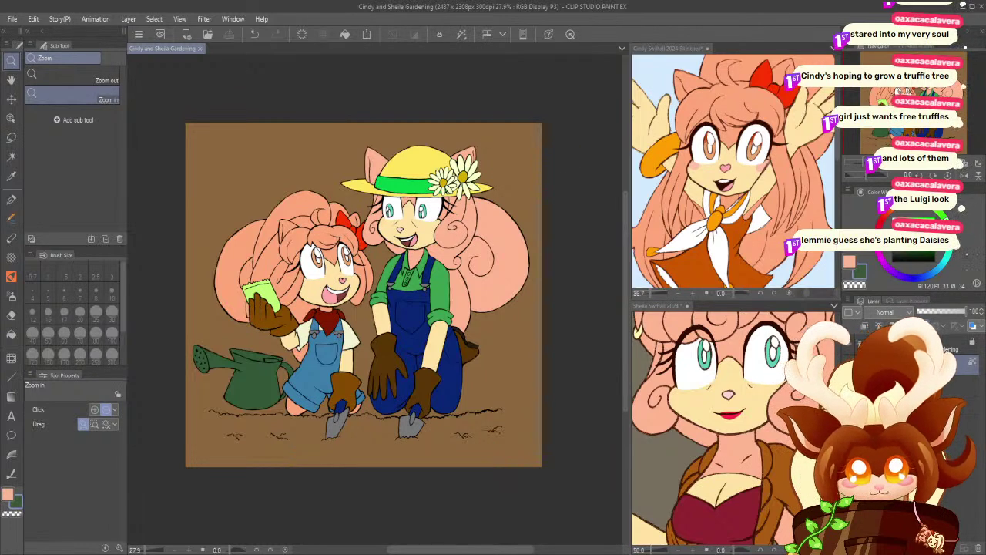
- Paint a pale yellow sun (hue 61, saturation 40, value 100) in the canvas's upper-right corner with the Real G-pen at size 250, undoing a Rough pen try
click(911, 213)
click(913, 219)
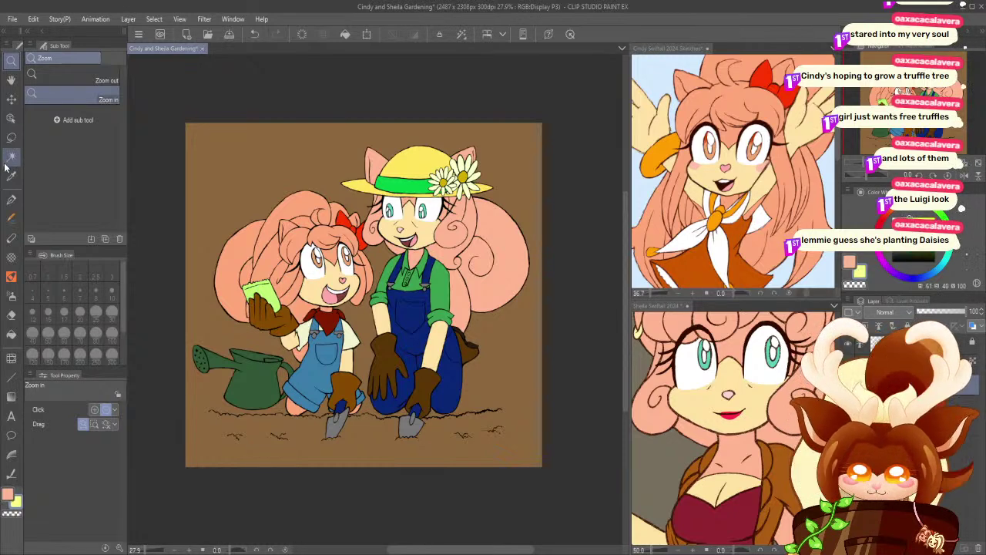
click(10, 200)
click(64, 332)
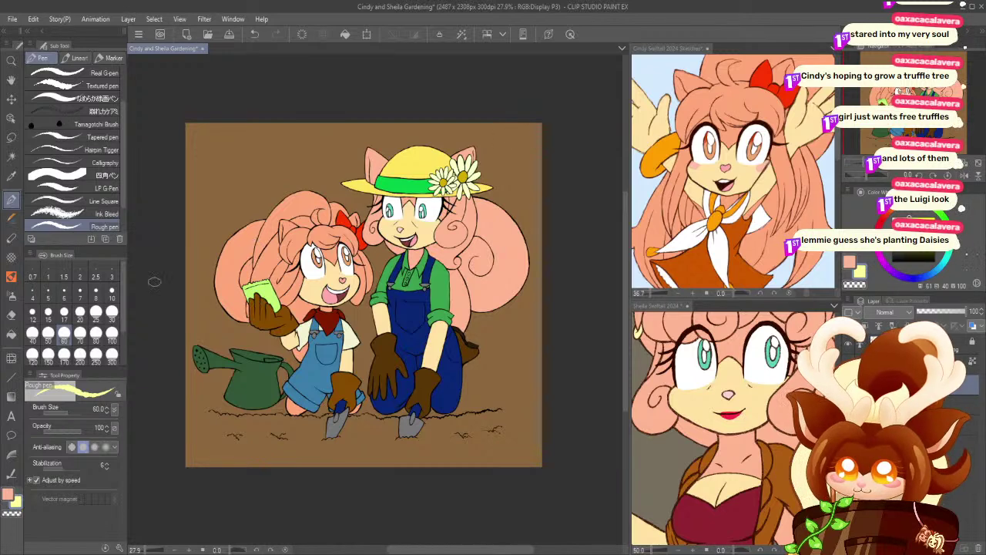
click(85, 340)
mouse_move(489, 122)
mouse_down()
mouse_move(555, 187)
mouse_move(492, 118)
mouse_move(531, 158)
mouse_up()
key(ctrl+z)
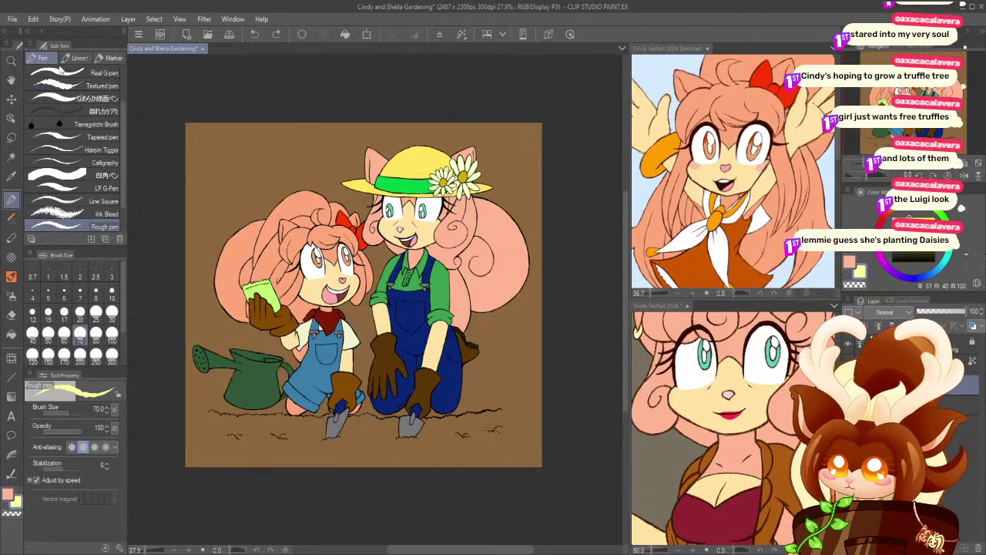
scroll(118, 96, up, 1)
click(104, 91)
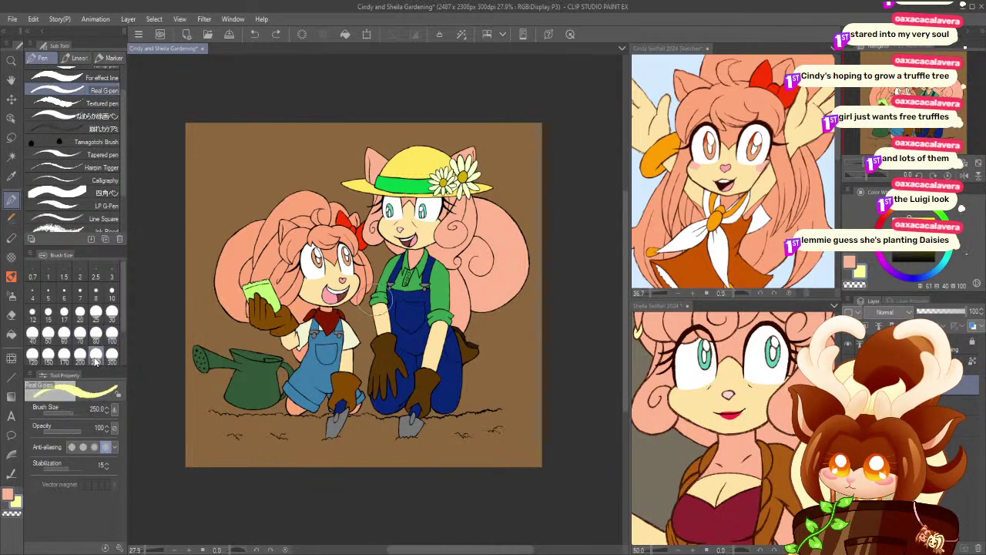
mouse_move(529, 137)
mouse_down()
mouse_move(518, 124)
mouse_move(508, 150)
mouse_move(526, 136)
mouse_up()
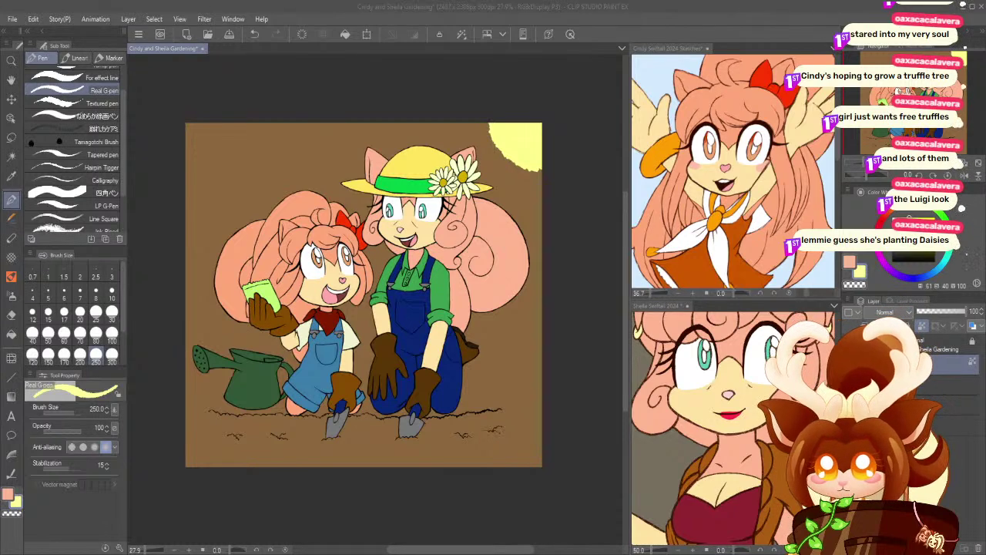
click(34, 19)
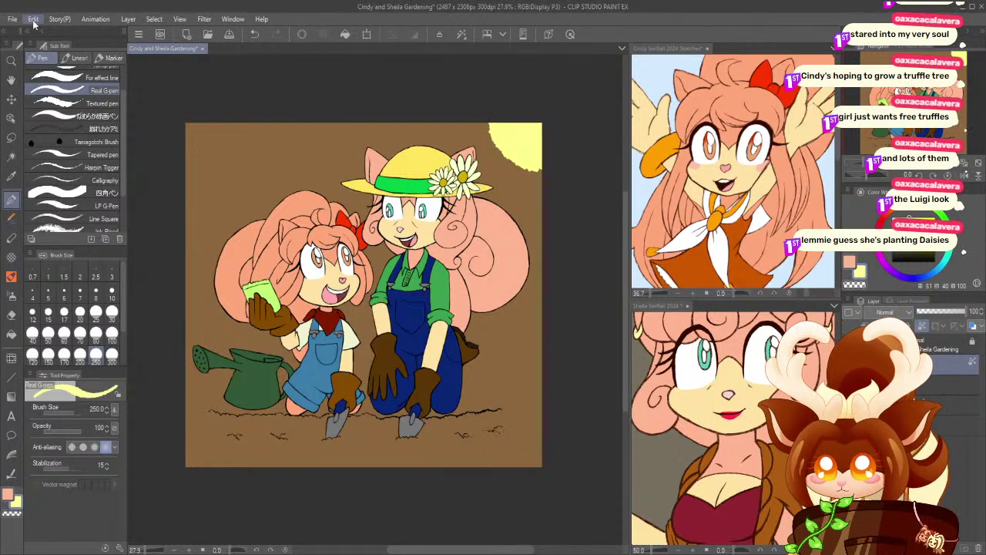
click(100, 224)
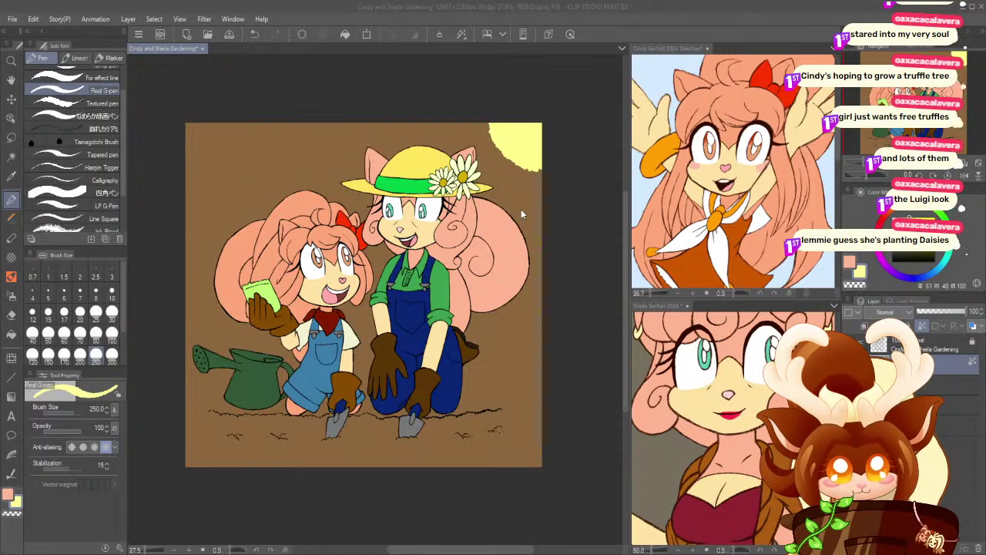
click(581, 208)
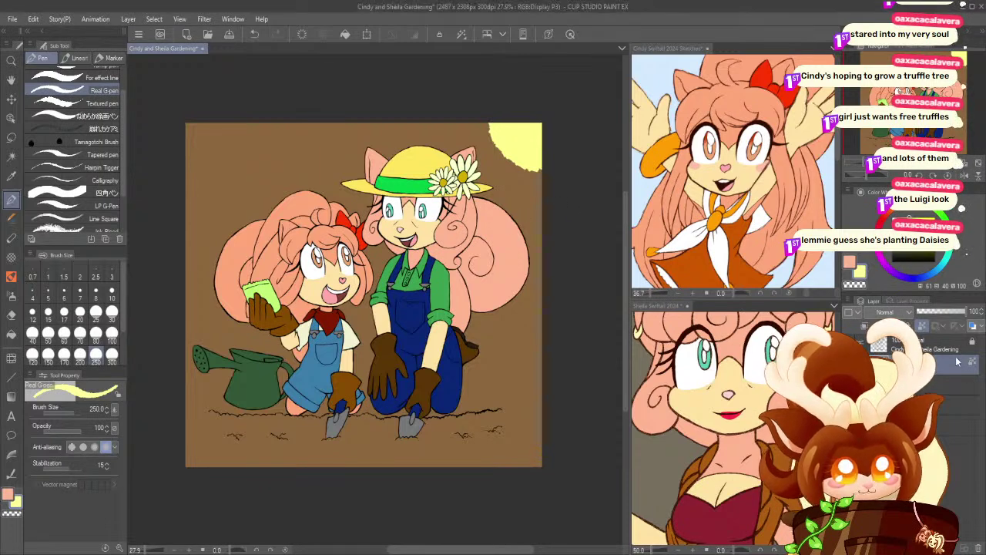
click(32, 18)
click(221, 249)
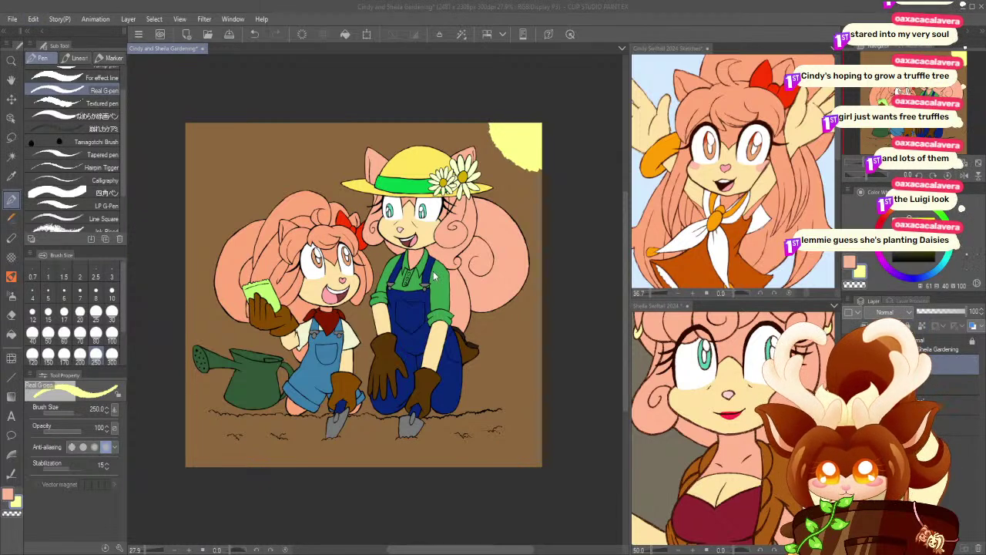
click(572, 207)
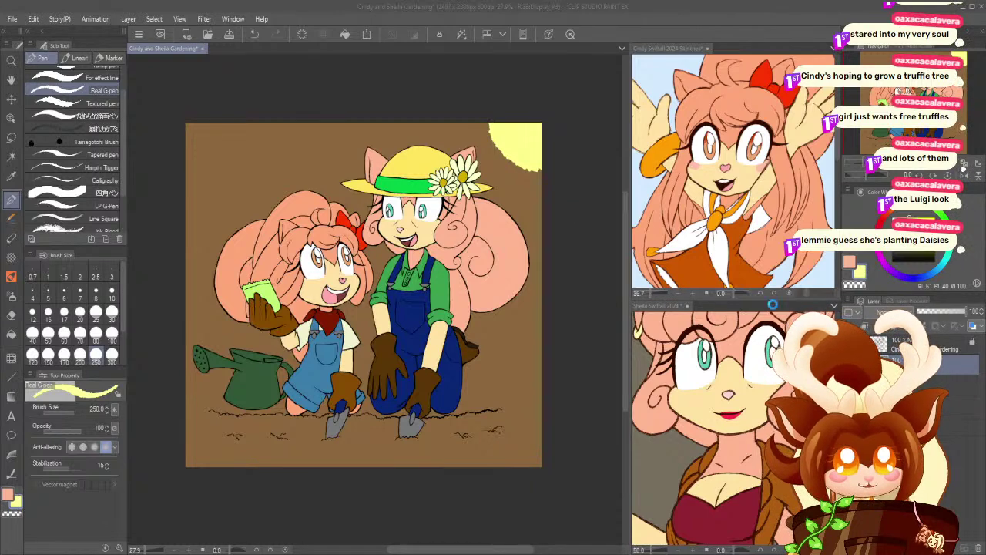
click(881, 349)
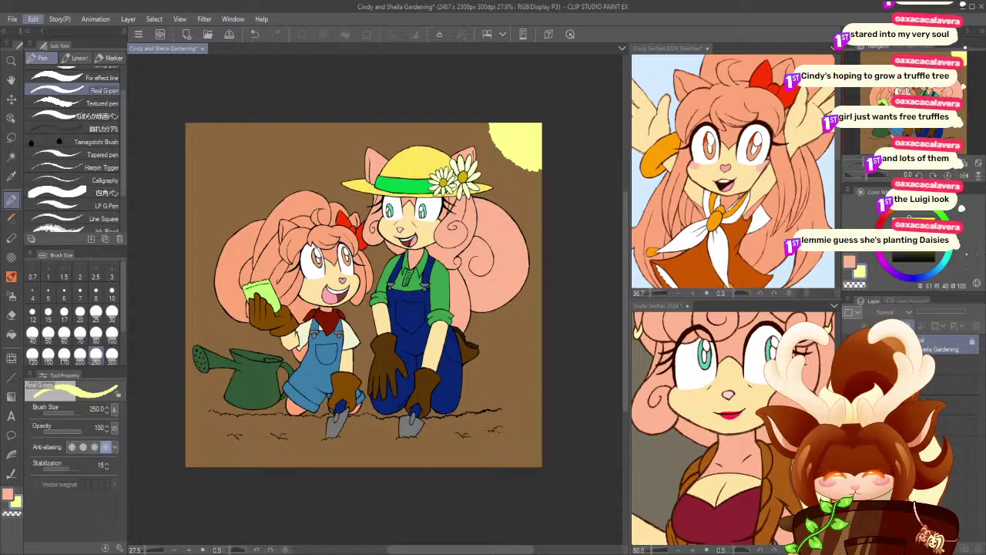
click(77, 223)
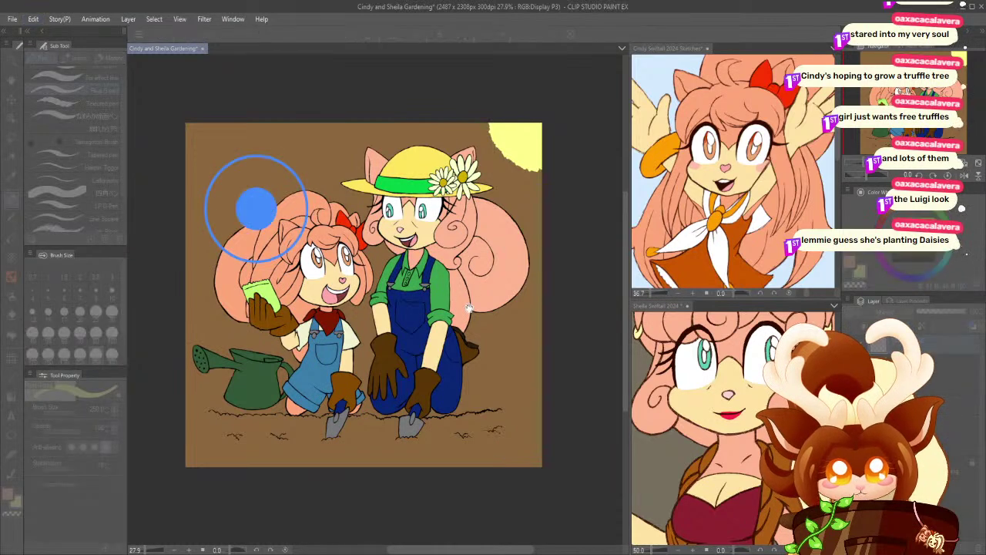
drag(256, 208, 466, 204)
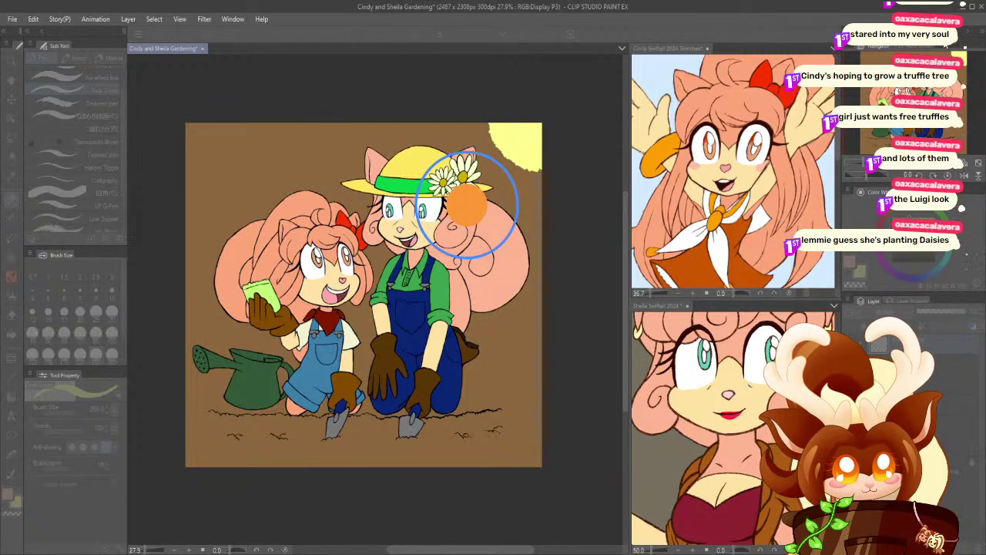
click(446, 224)
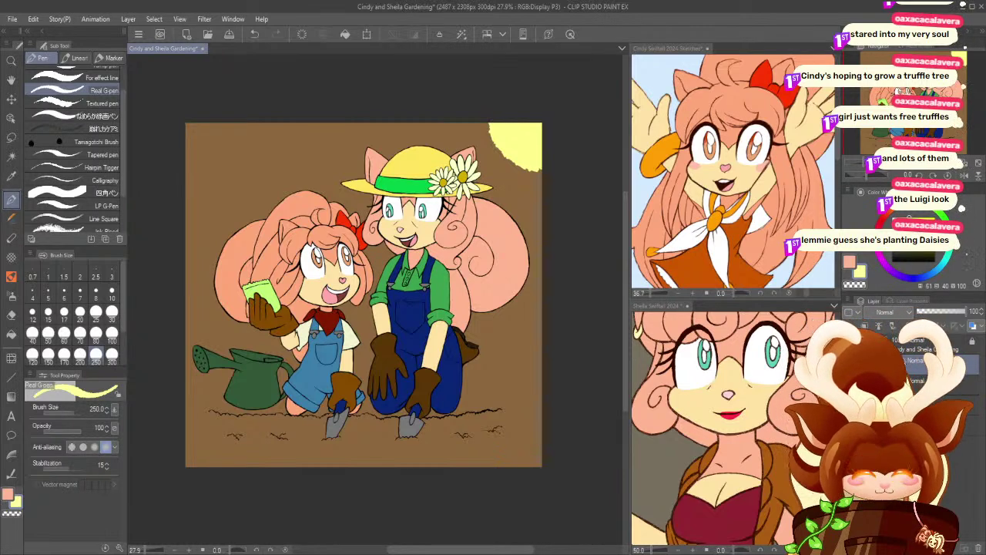
key(ctrl+shift+d)
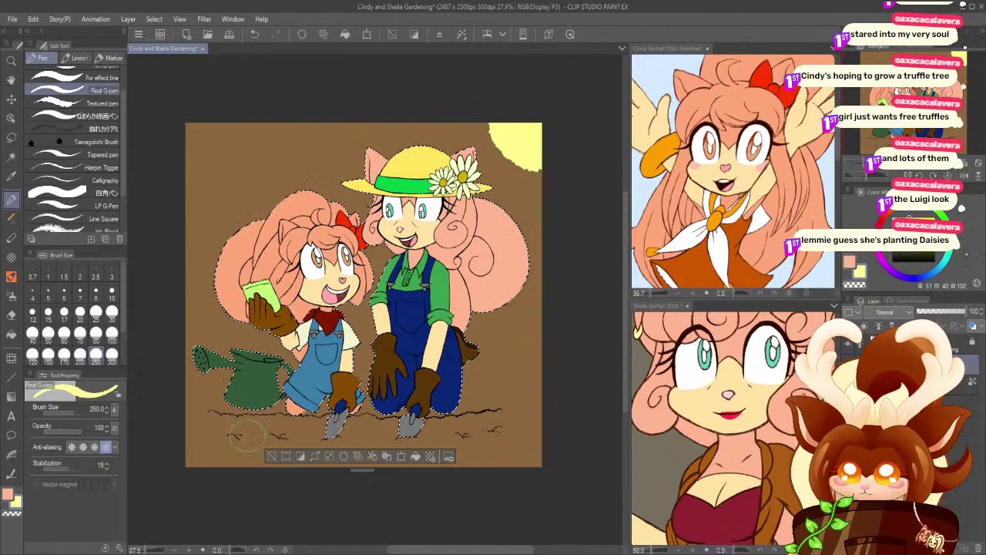
click(271, 456)
- Sample the grey of the smaller character's trowel blade and hide and reshow the flat colours to check the grey base beneath
click(12, 61)
drag(308, 276, 338, 284)
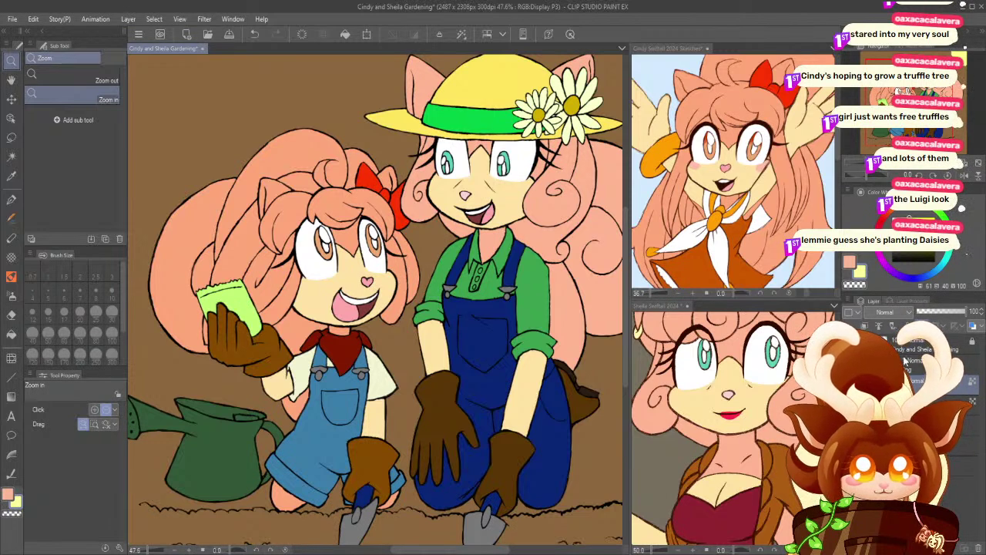
key(ctrl+minus)
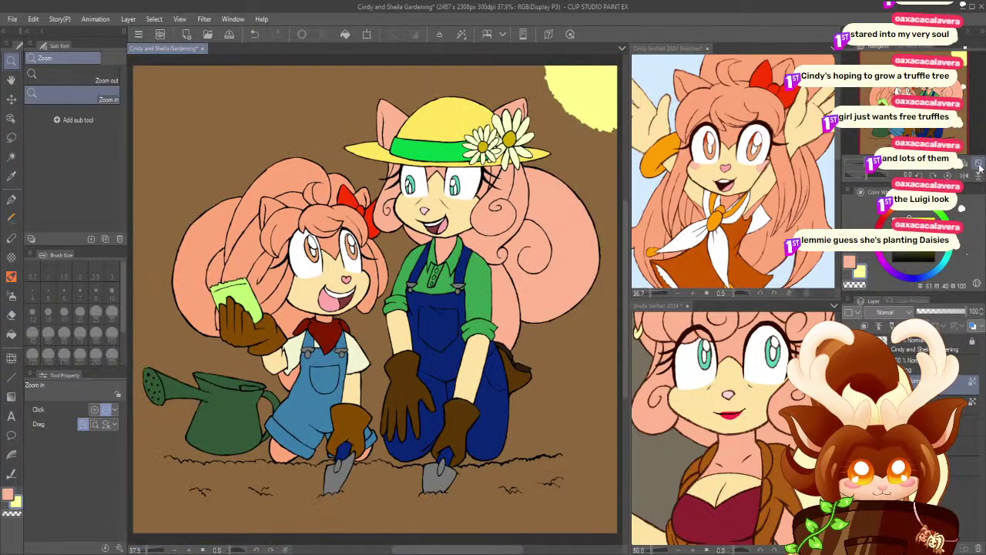
click(11, 137)
mouse_move(214, 124)
mouse_down()
mouse_move(599, 110)
mouse_move(578, 457)
mouse_move(254, 526)
mouse_move(127, 478)
mouse_move(154, 293)
mouse_move(6, 185)
mouse_up()
click(8, 183)
click(369, 482)
click(463, 524)
click(319, 523)
click(849, 384)
click(849, 384)
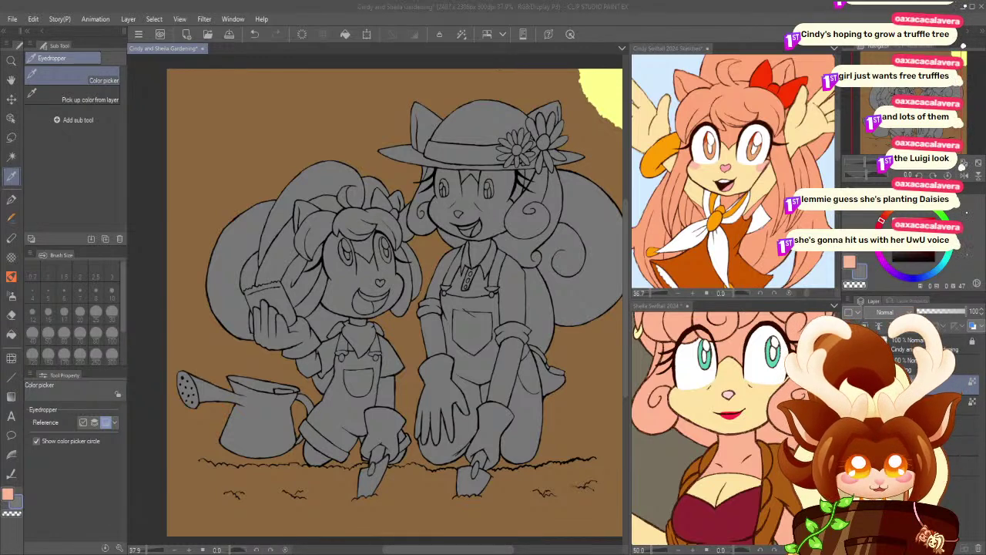
click(849, 381)
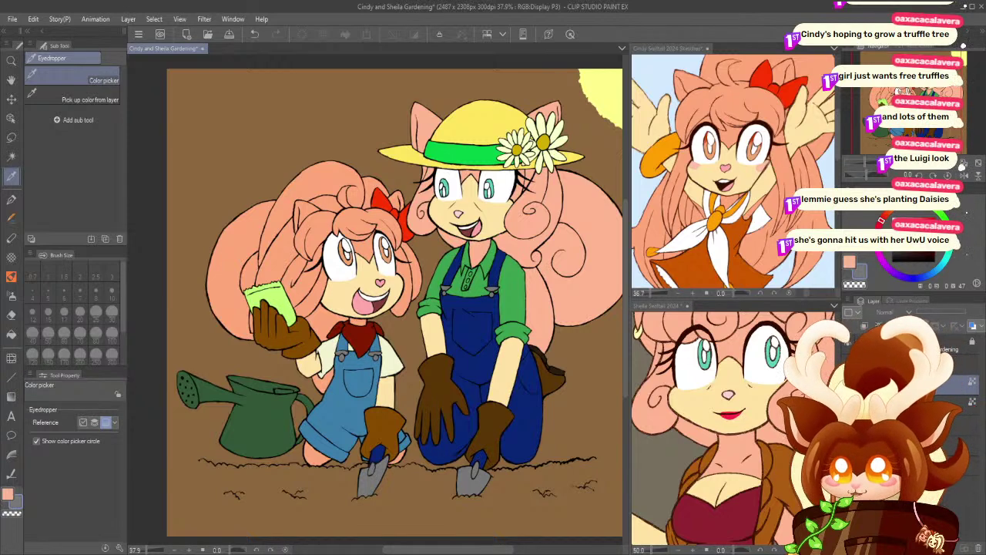
- Select the light green seed packet in the smaller character's hand with Auto select, referring to the edited layer only
click(909, 401)
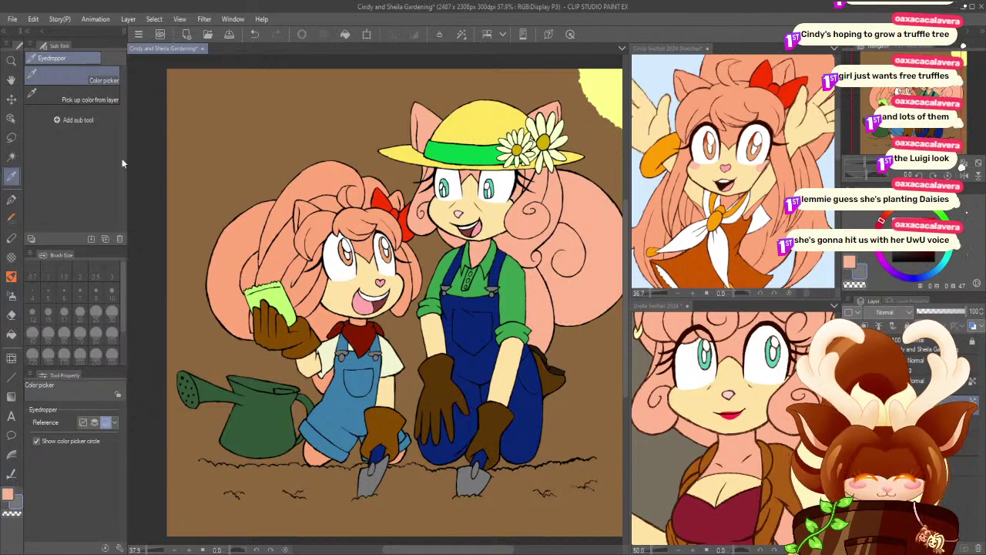
key(slash)
drag(262, 331, 277, 353)
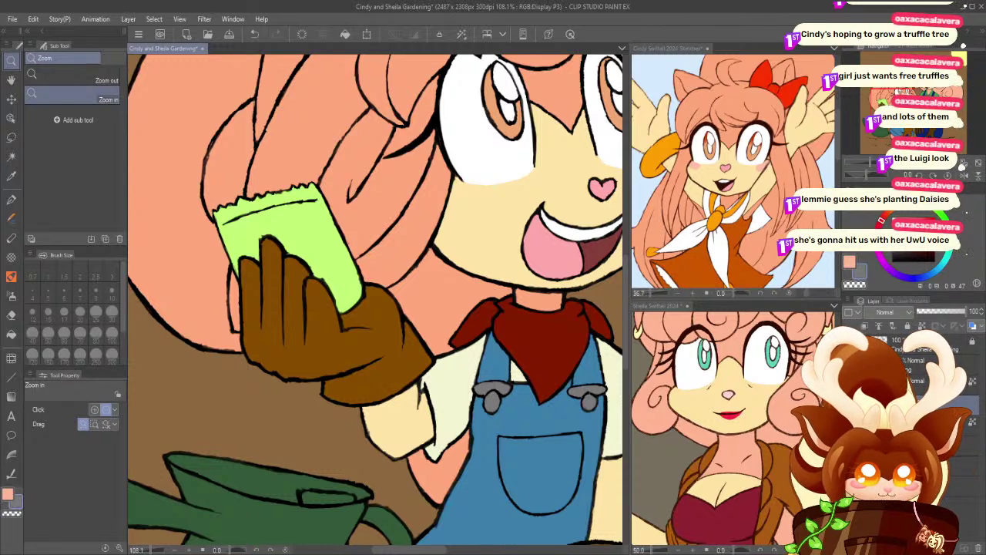
click(12, 157)
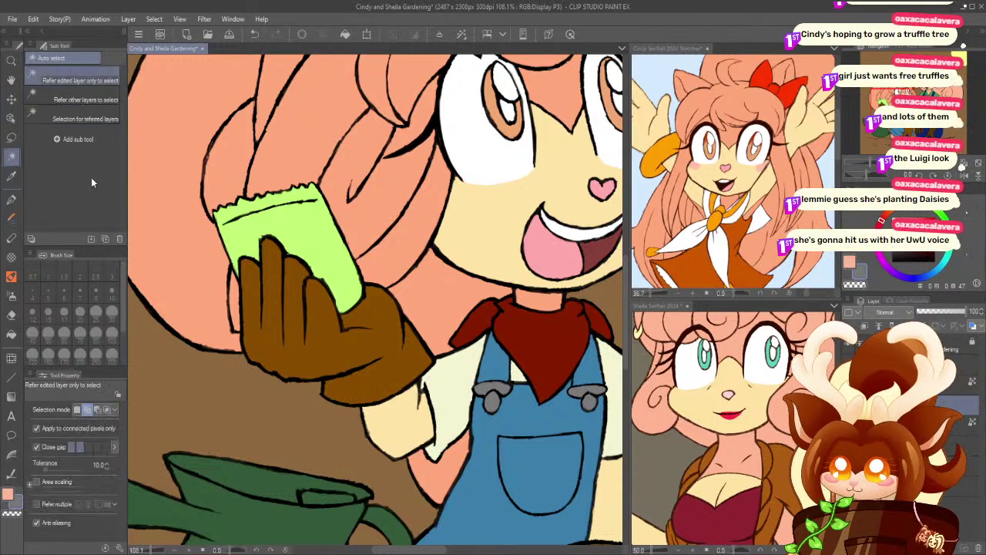
click(534, 349)
click(436, 523)
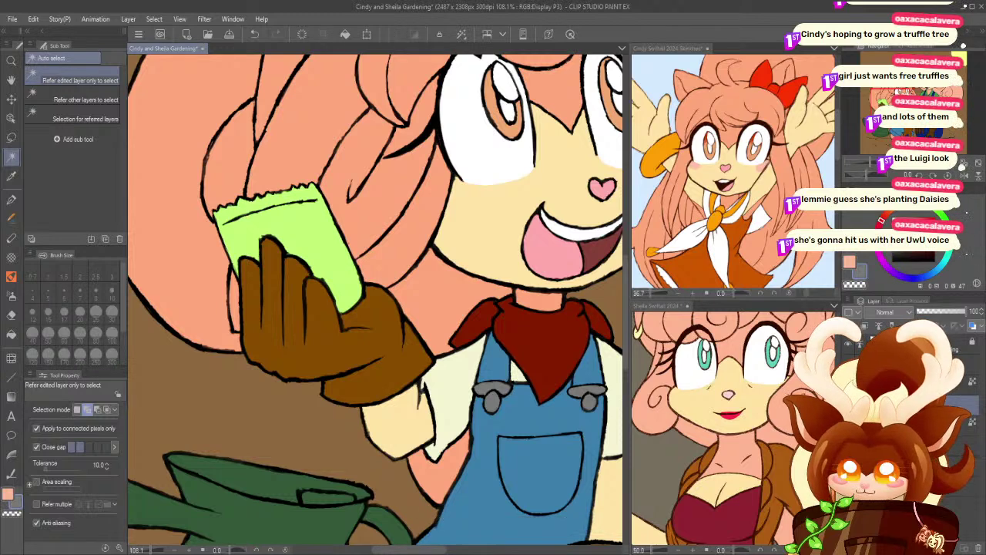
click(925, 425)
click(301, 235)
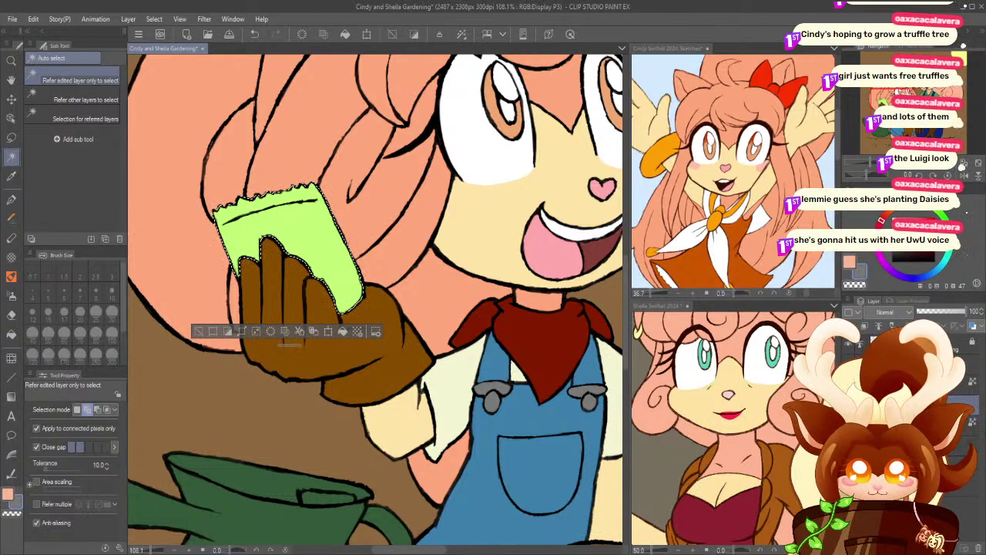
- Paint three red tomatoes (saturation 92, value 73) on the seed packet with the Real G-pen at size 30, undoing a darker red try
drag(882, 220, 890, 211)
click(934, 236)
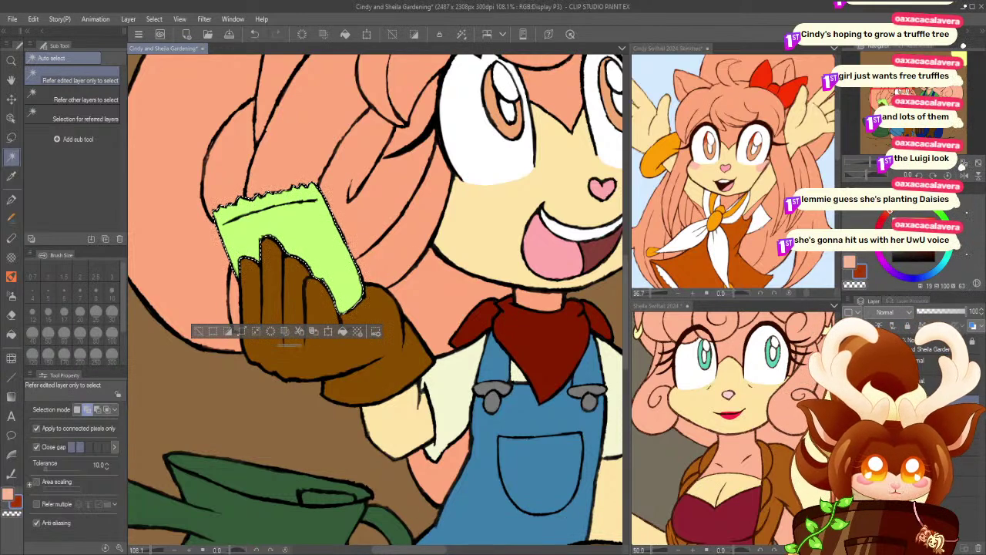
click(885, 217)
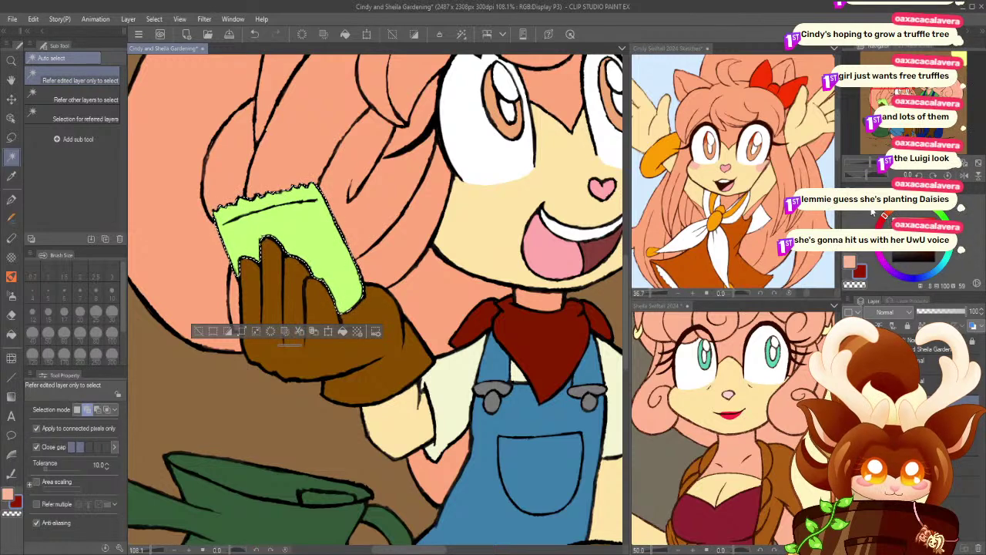
click(11, 199)
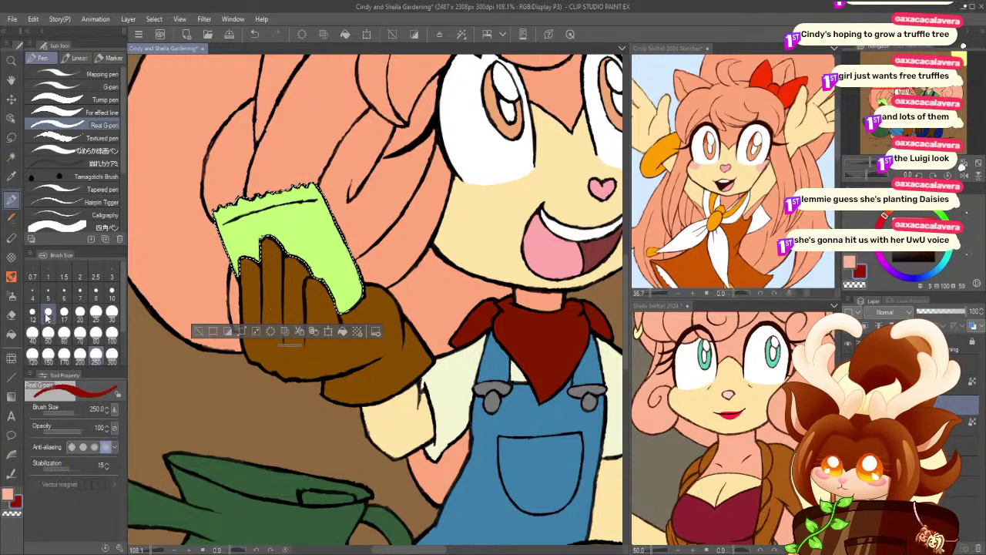
click(64, 90)
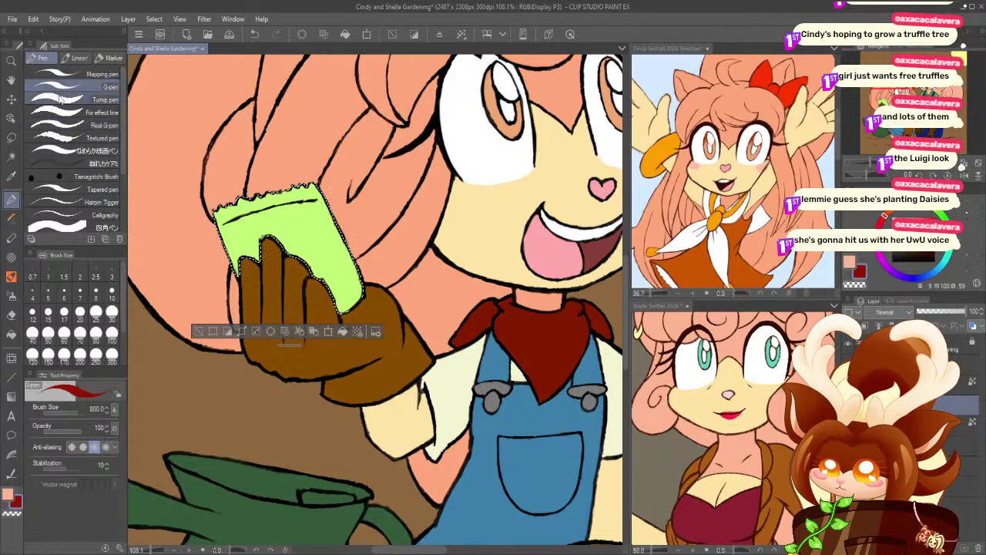
click(63, 127)
click(112, 311)
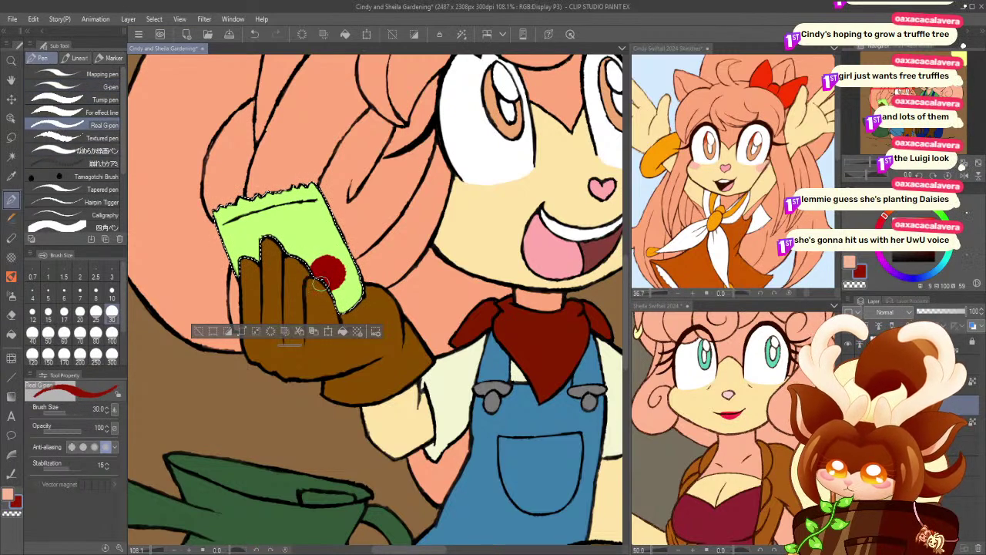
key(ctrl+z)
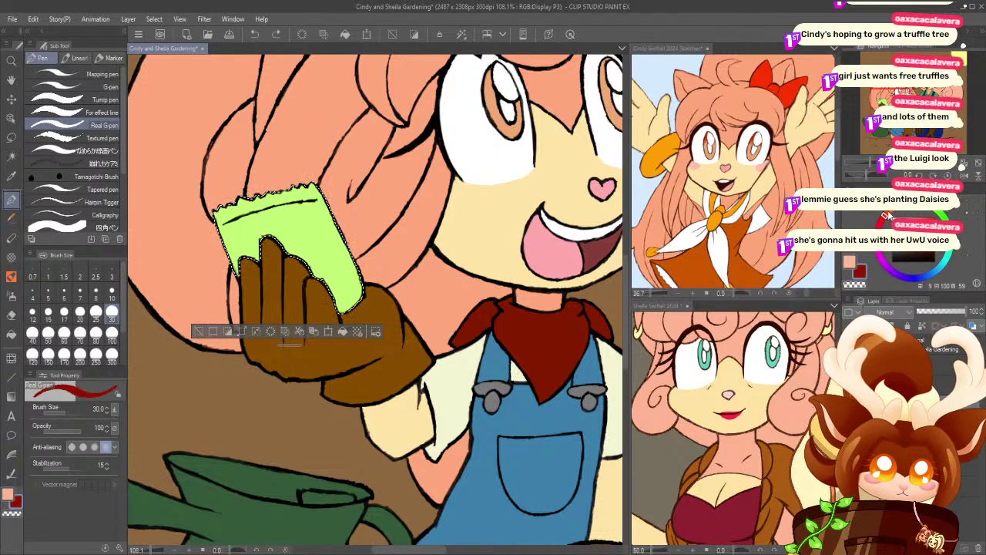
click(932, 232)
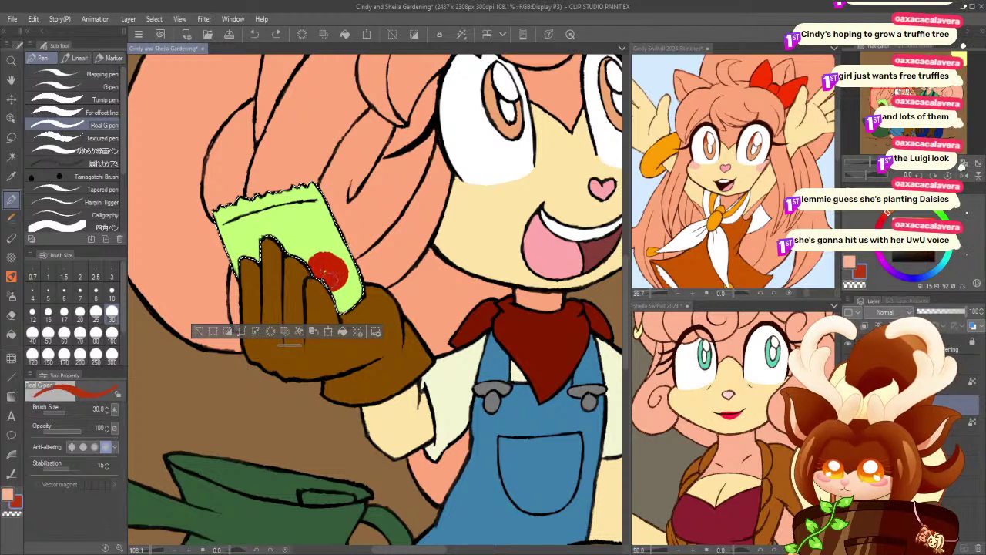
drag(326, 281, 337, 283)
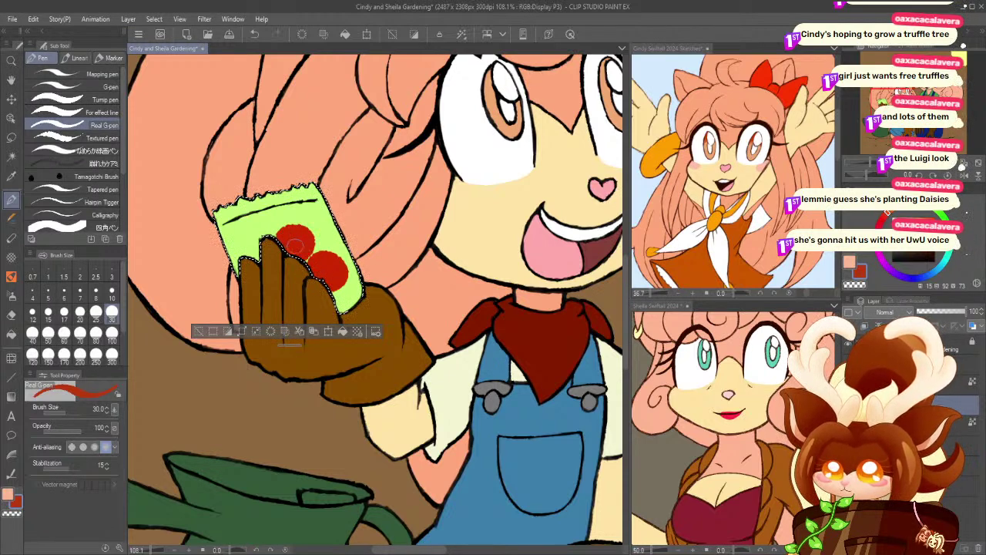
drag(248, 250, 259, 255)
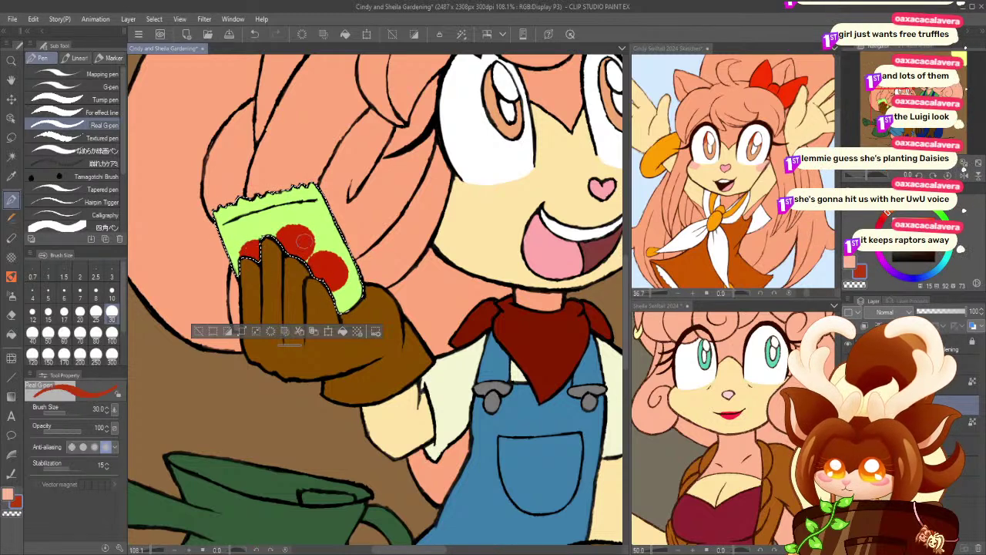
- Sample the green from the hatted character's shirt and adjust the drawing colour to hue 120, saturation 65, value 60
click(940, 223)
click(922, 247)
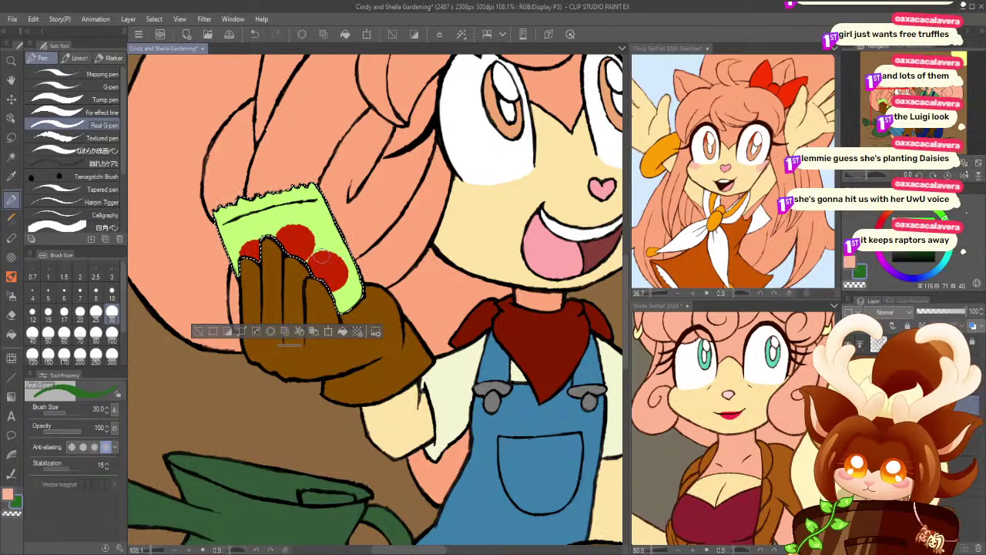
drag(425, 83, 159, 125)
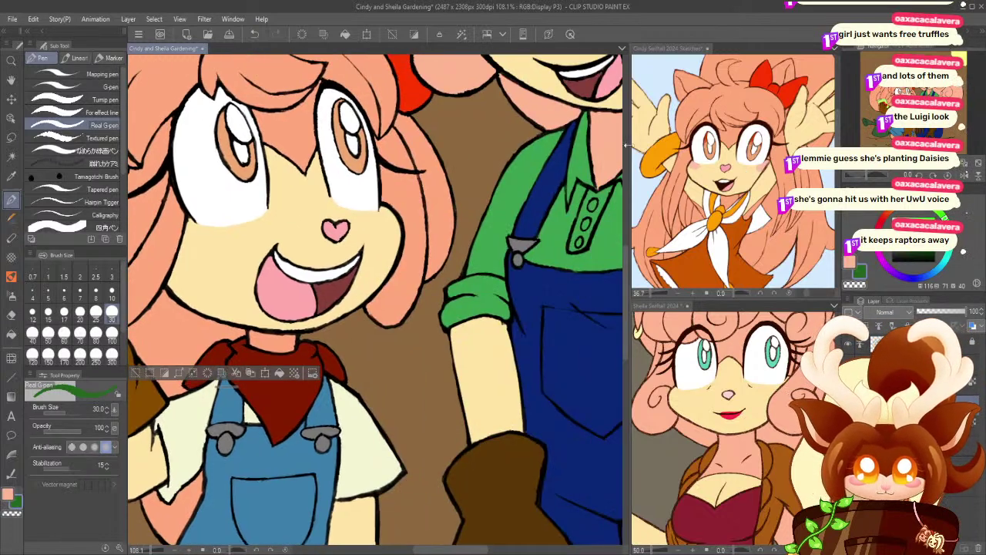
click(12, 176)
click(510, 201)
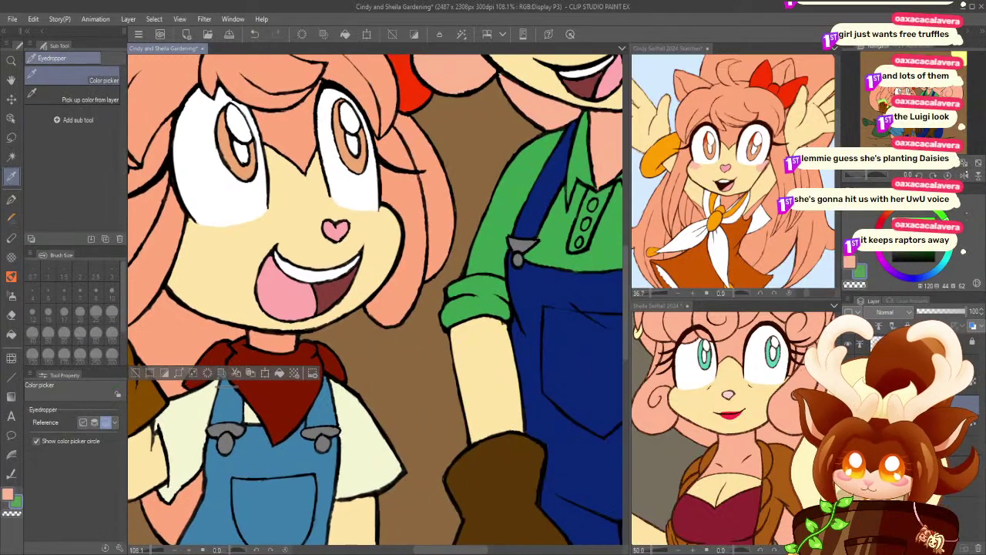
click(880, 108)
click(879, 109)
- Paint green leafy tops on the seed packet's tomatoes with the Real G-pen at size 17 and deselect
click(12, 198)
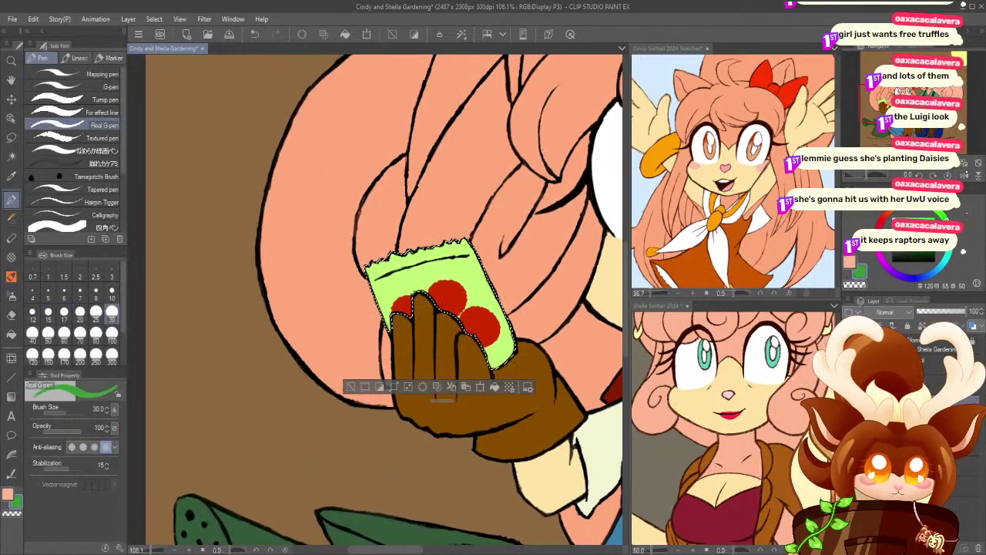
click(64, 312)
drag(467, 312, 483, 307)
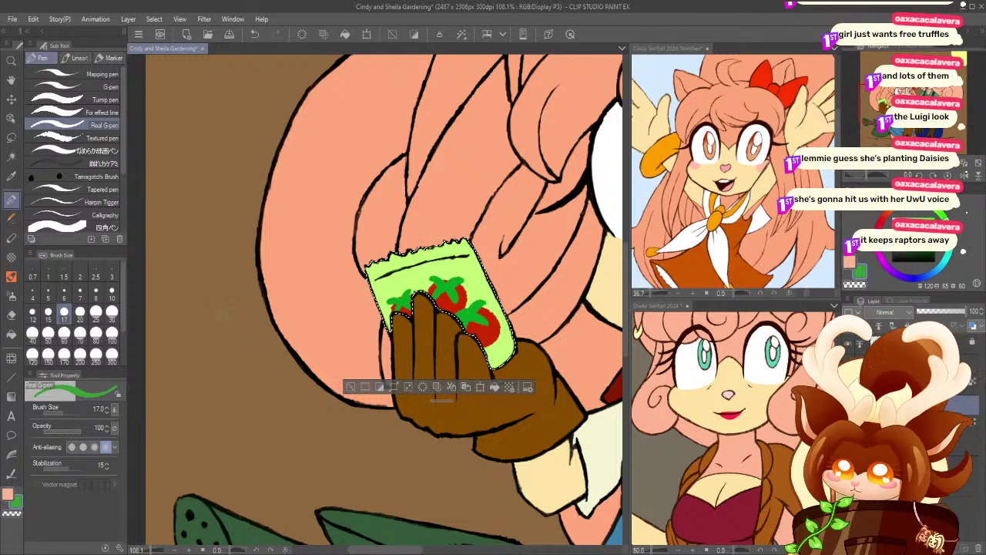
click(351, 387)
- Select the smaller character's cream shirt, including both sleeves, with Auto select referring to the edited layer only
click(11, 61)
drag(340, 340, 309, 332)
drag(443, 396, 331, 354)
drag(387, 374, 408, 377)
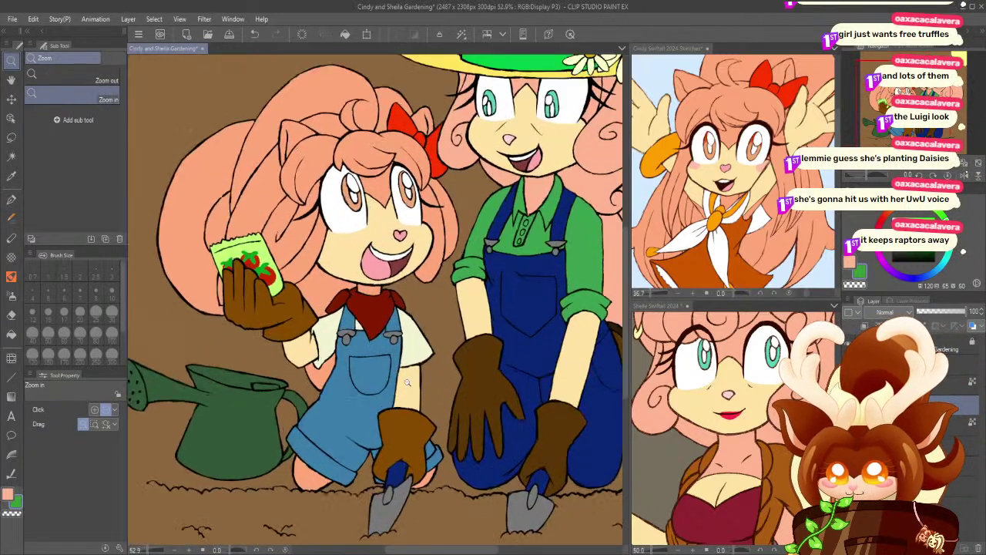
click(386, 376)
click(10, 156)
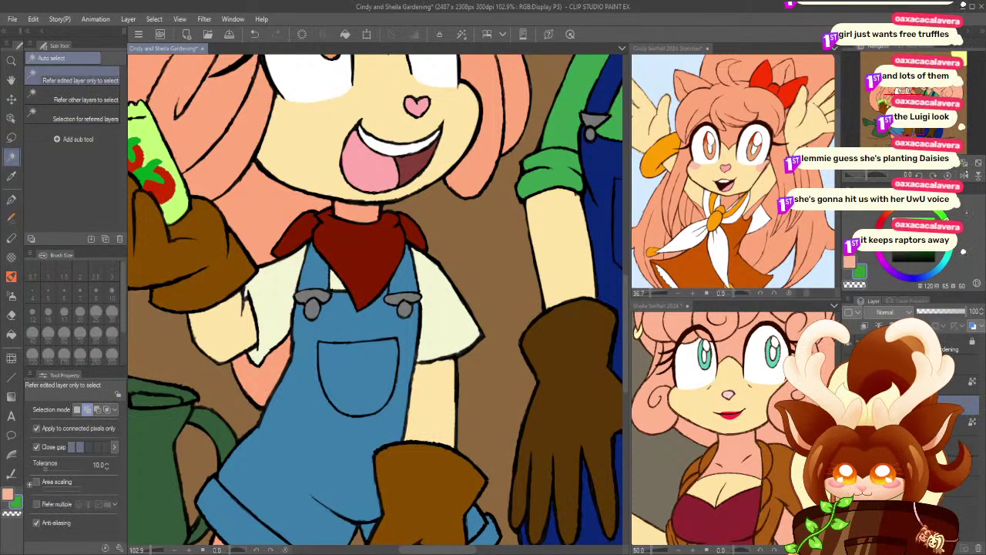
click(281, 285)
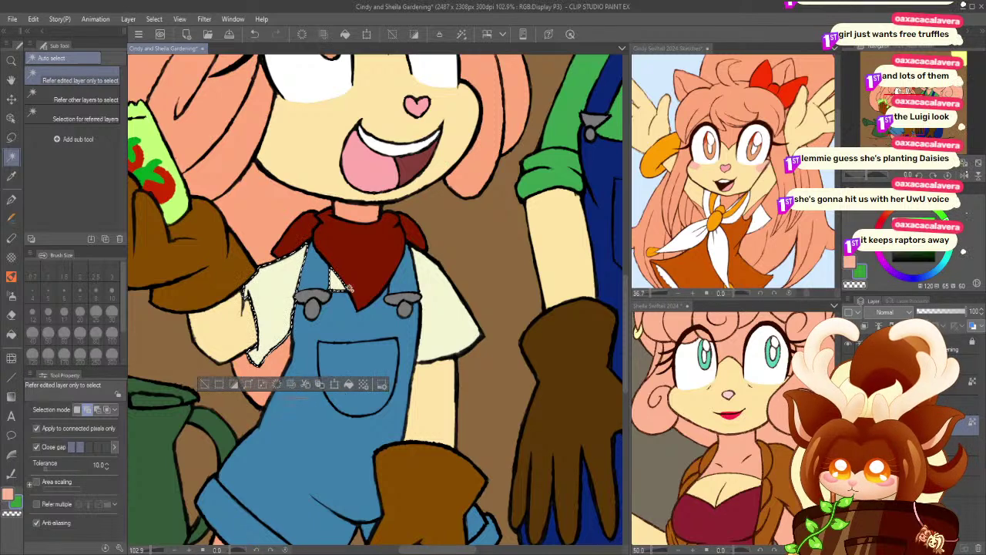
- Adjust the drawing colour to a muted tan (hue 35, saturation 25), undoing an orange-brown Real G-pen test stripe on the sleeve
click(889, 212)
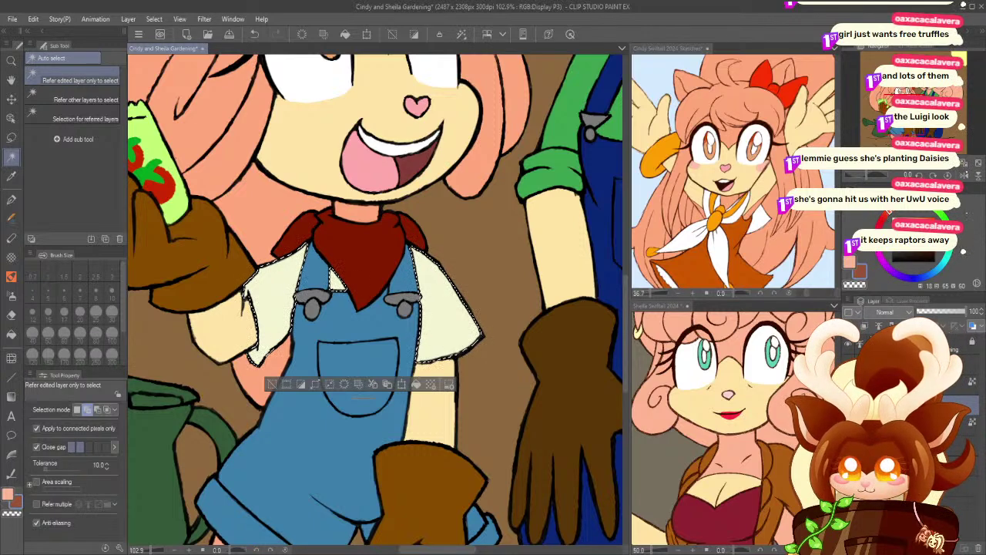
click(906, 232)
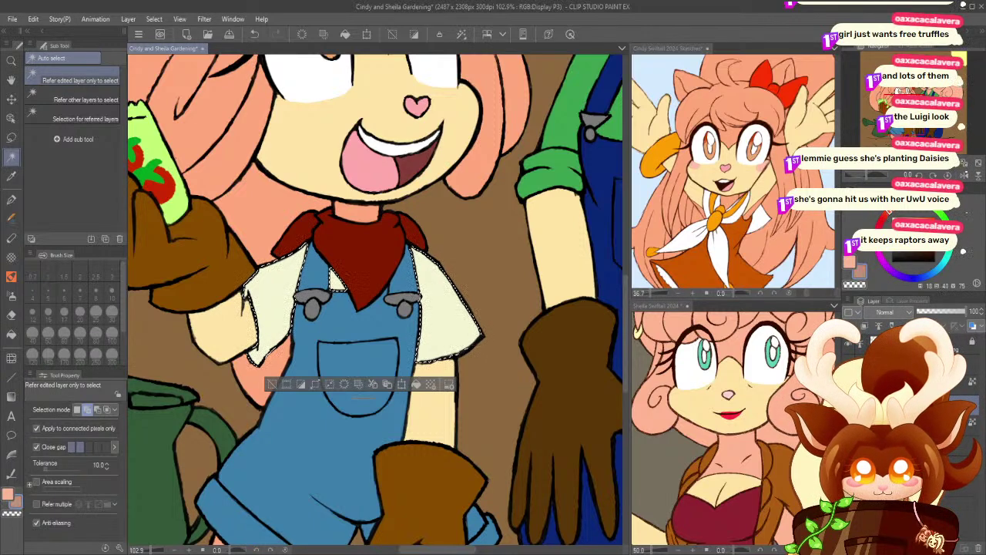
click(913, 240)
drag(891, 215, 901, 214)
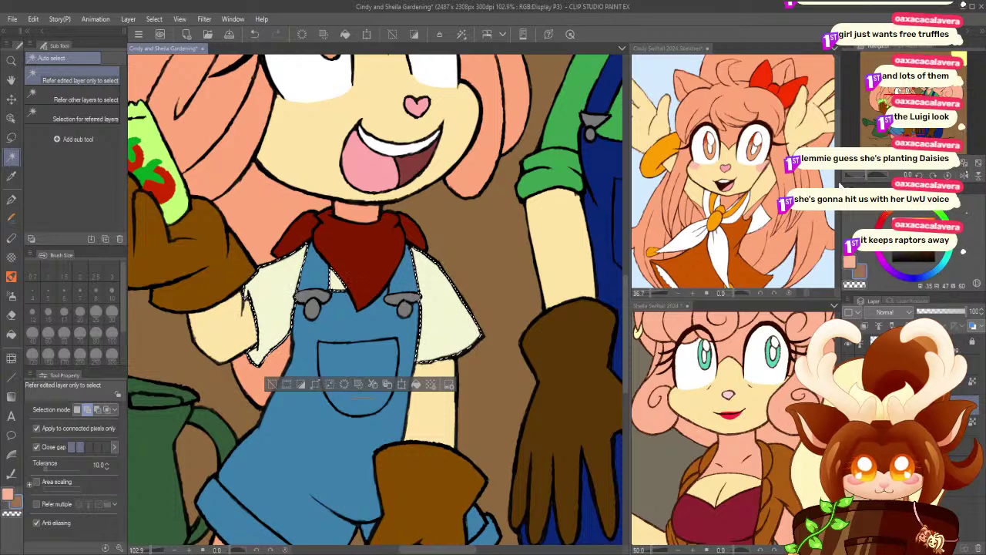
click(923, 232)
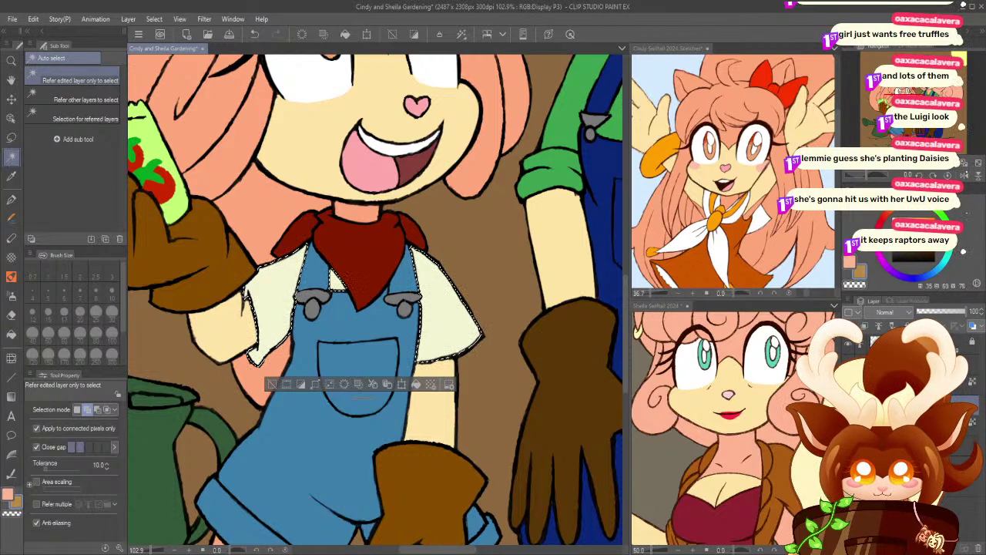
key(p)
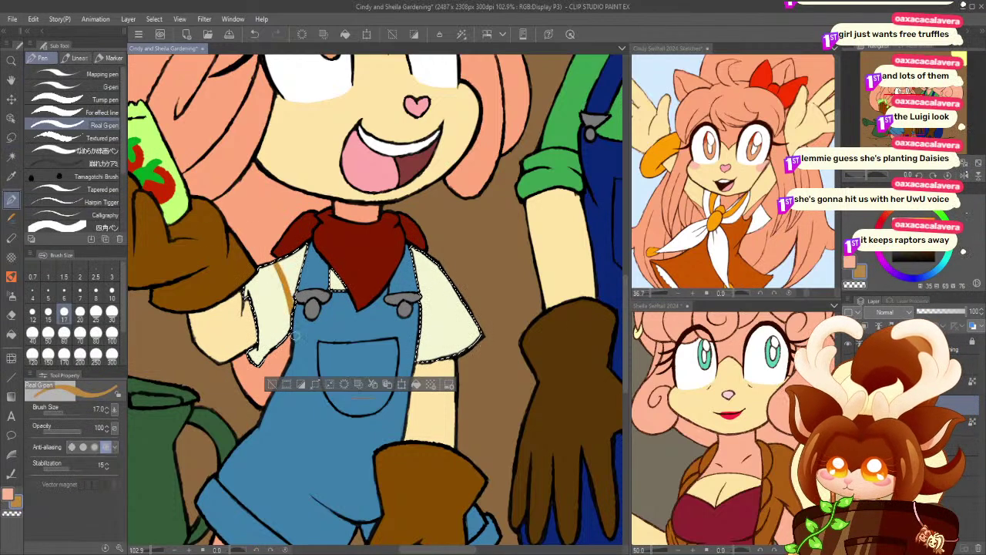
key(ctrl+z)
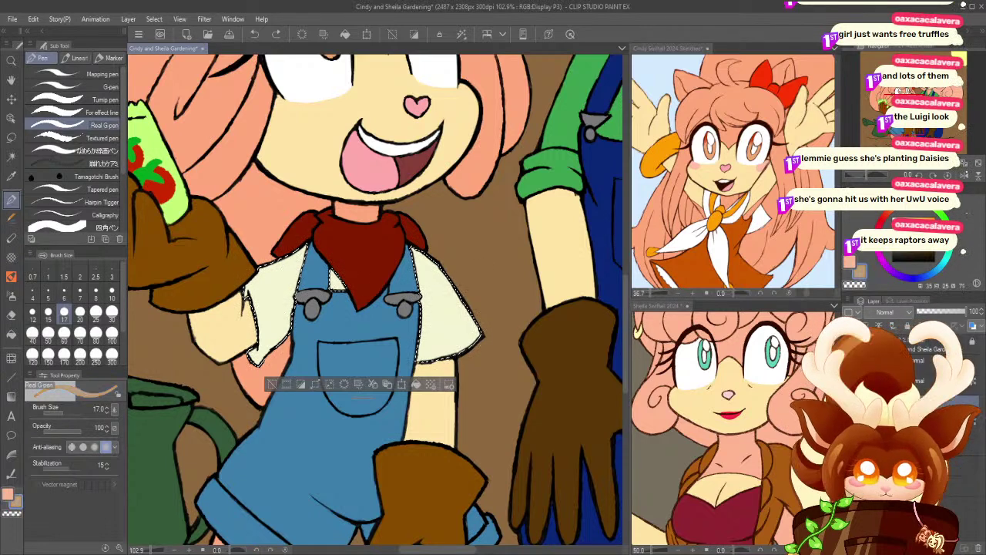
- Paint tan lengthwise stripes across the selected shirt and both sleeves with the Real G-pen at size 17, redoing uneven strokes
drag(279, 245, 293, 283)
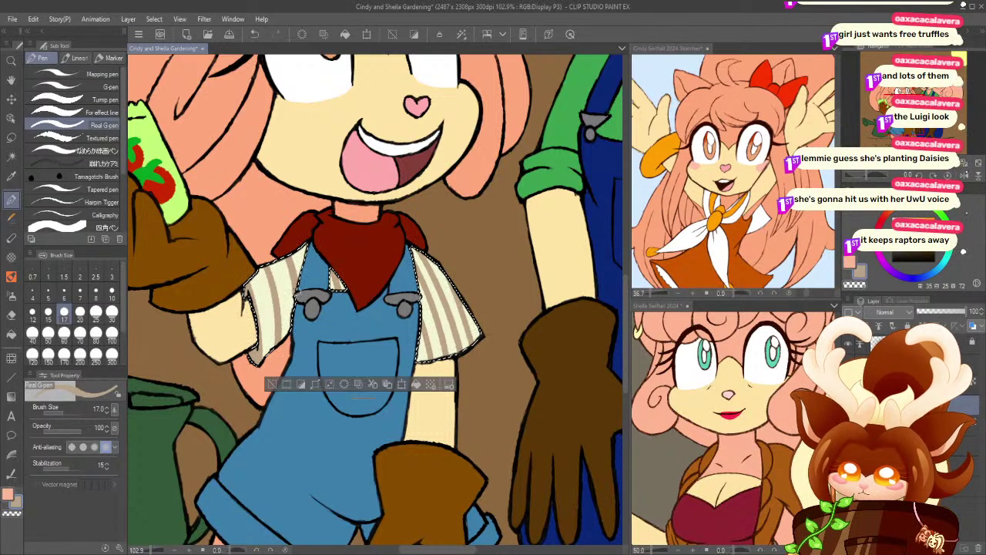
key(ctrl+z)
drag(286, 316, 282, 333)
key(ctrl+z)
drag(273, 258, 284, 333)
key(ctrl+z)
drag(274, 260, 288, 339)
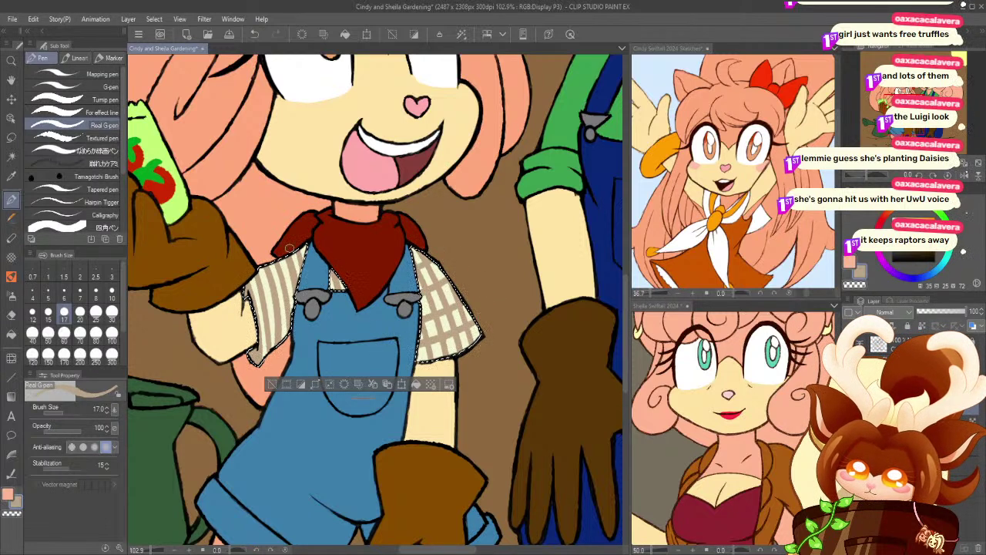
- Undo the crosswise shirt stripes, set the current layer's blending mode to Multiply and undo the thin test stripe
key(ctrl+z)
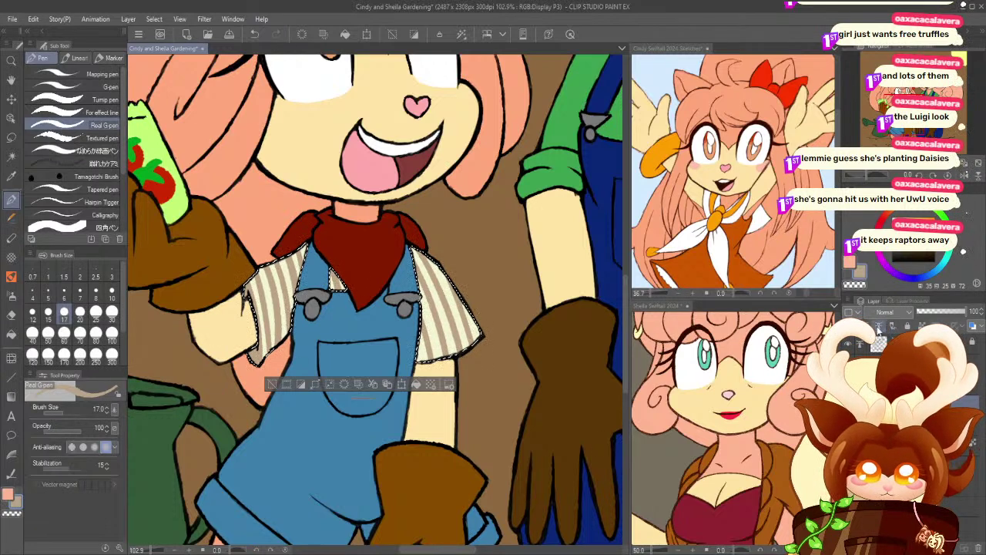
click(878, 313)
click(882, 345)
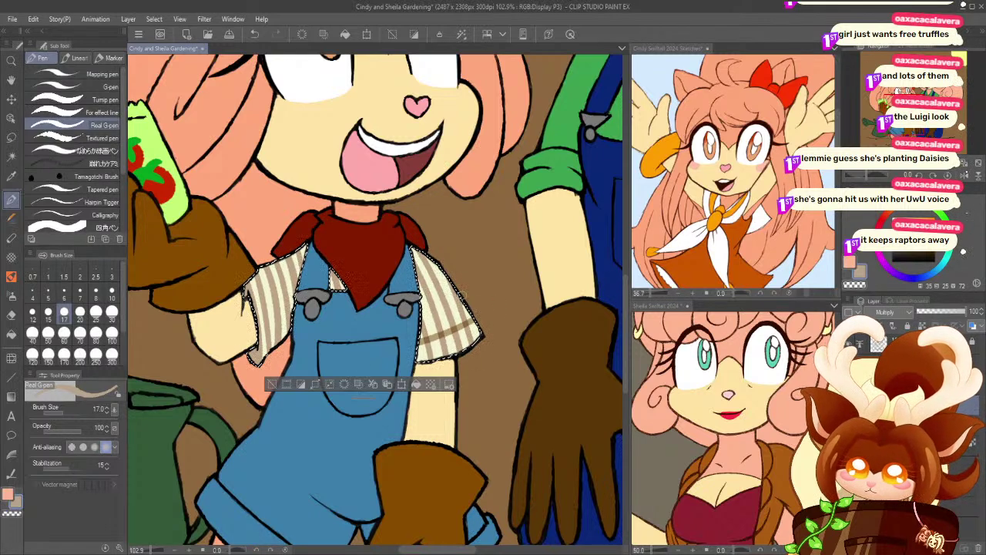
key(ctrl+z)
- Paint crosswise stripes over both shirt sleeves with the Real G-pen at size 20 to form a plaid, and deselect
click(80, 312)
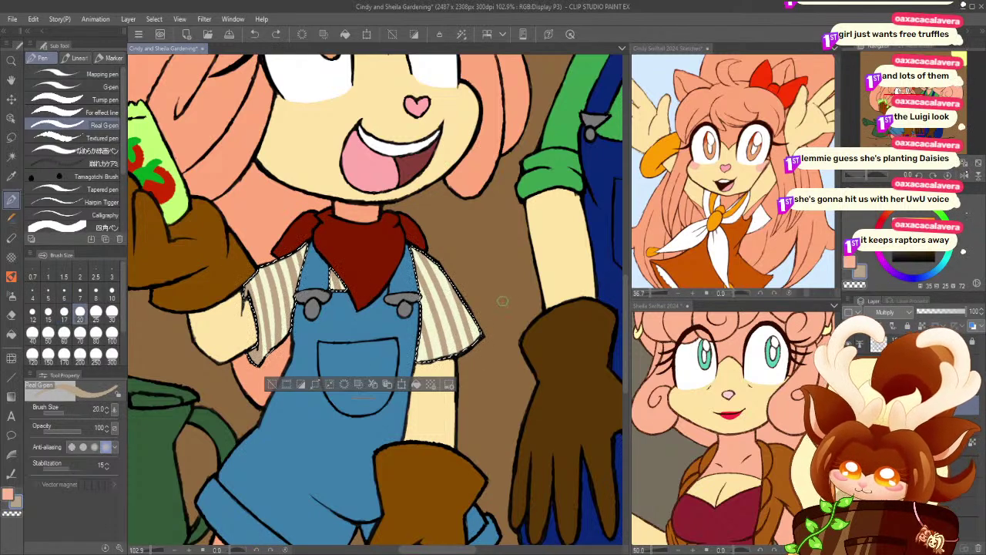
drag(479, 330, 421, 341)
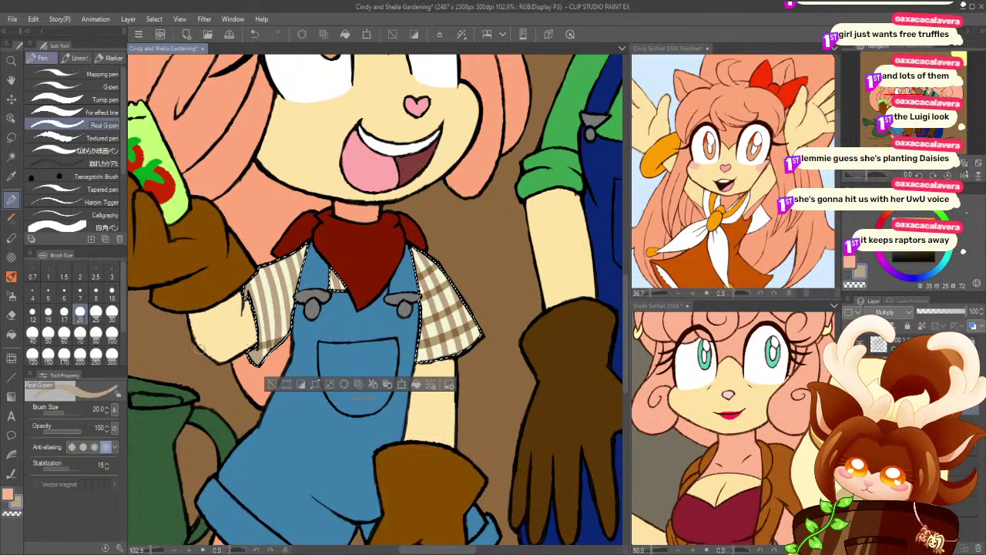
key(ctrl+z)
drag(197, 351, 220, 335)
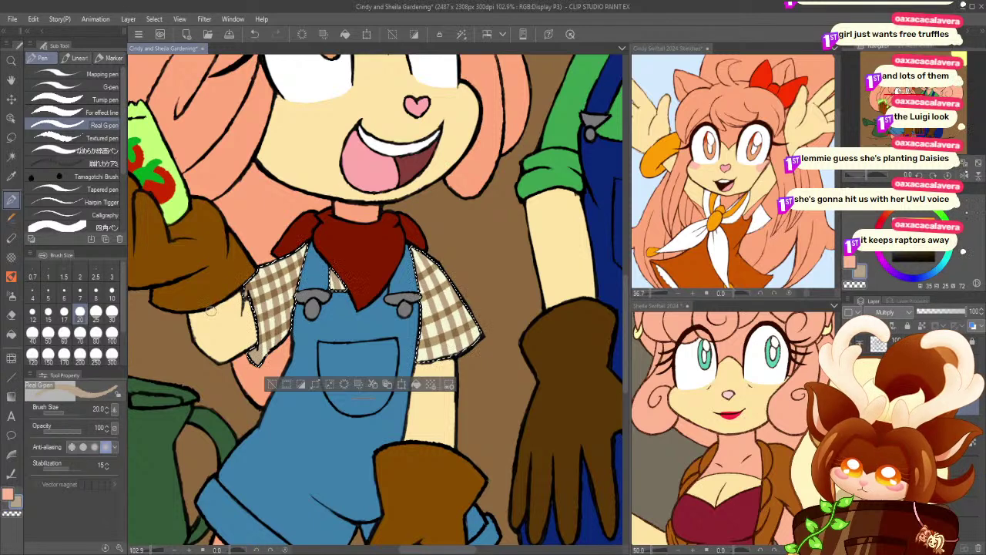
key(ctrl+z)
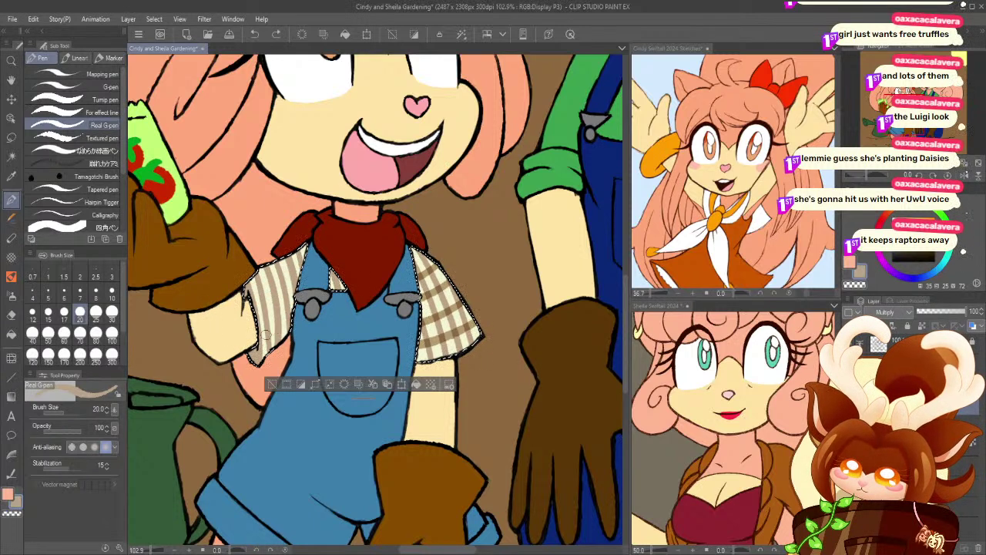
key(ctrl+y)
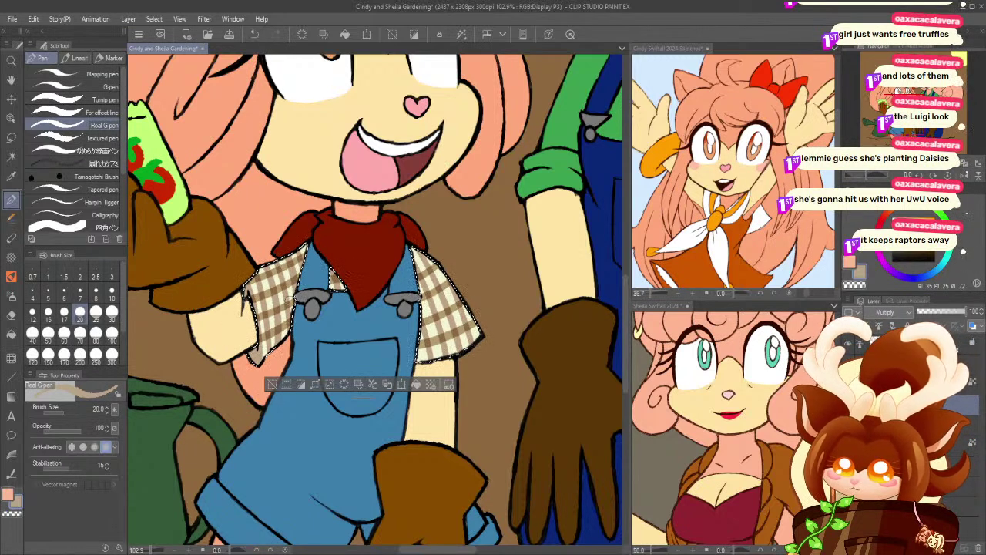
click(273, 384)
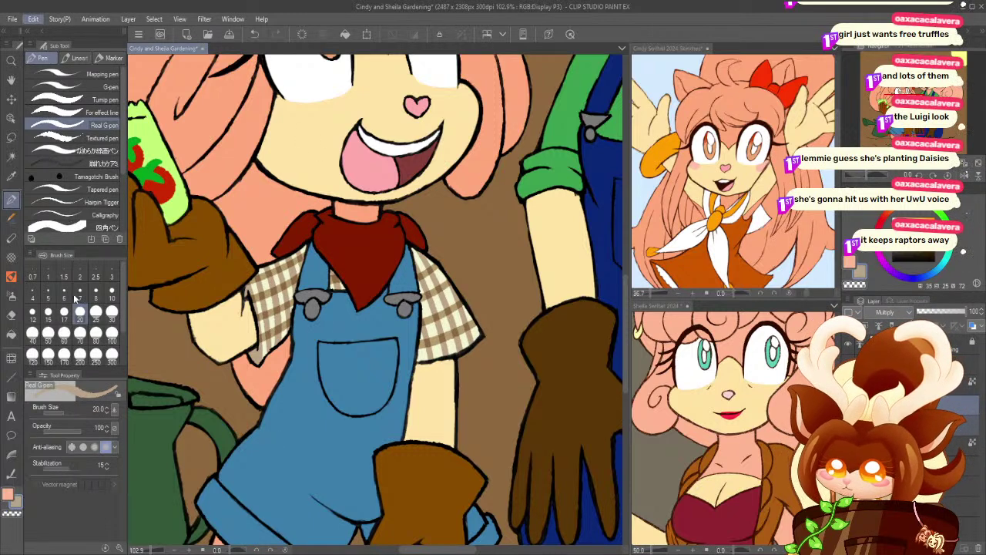
- Hide the characters' flat colour layer and set the blending mode of the layer used for shading to Multiply
click(933, 425)
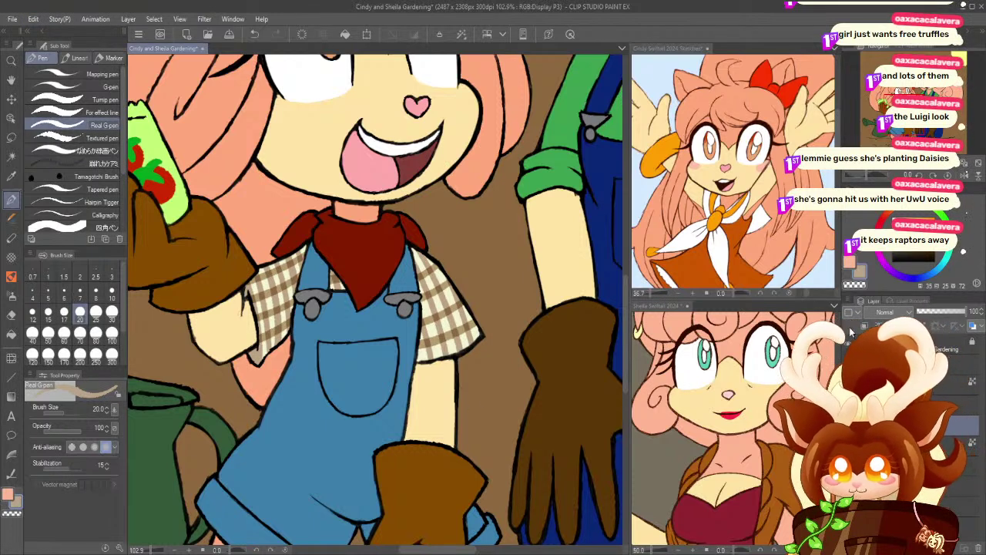
click(979, 166)
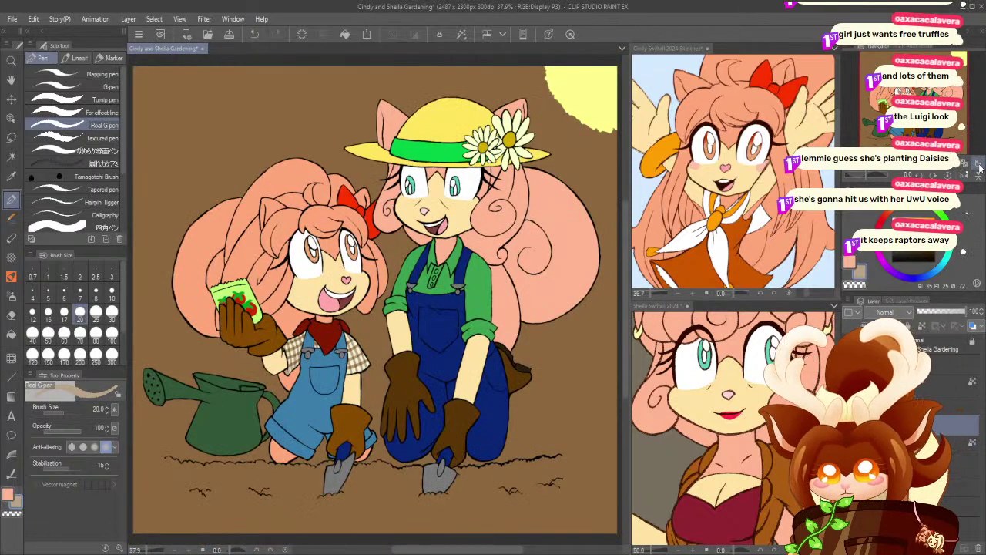
click(848, 425)
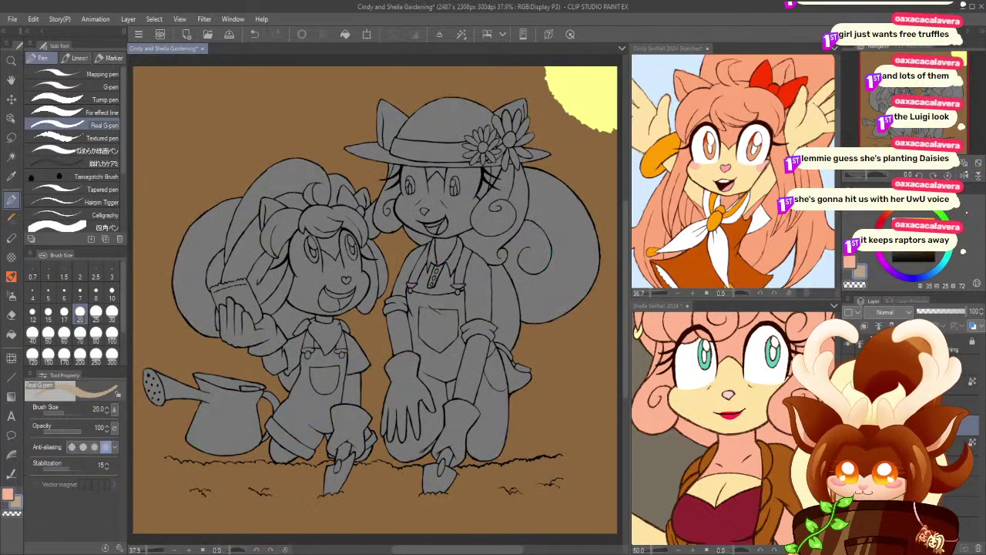
click(893, 312)
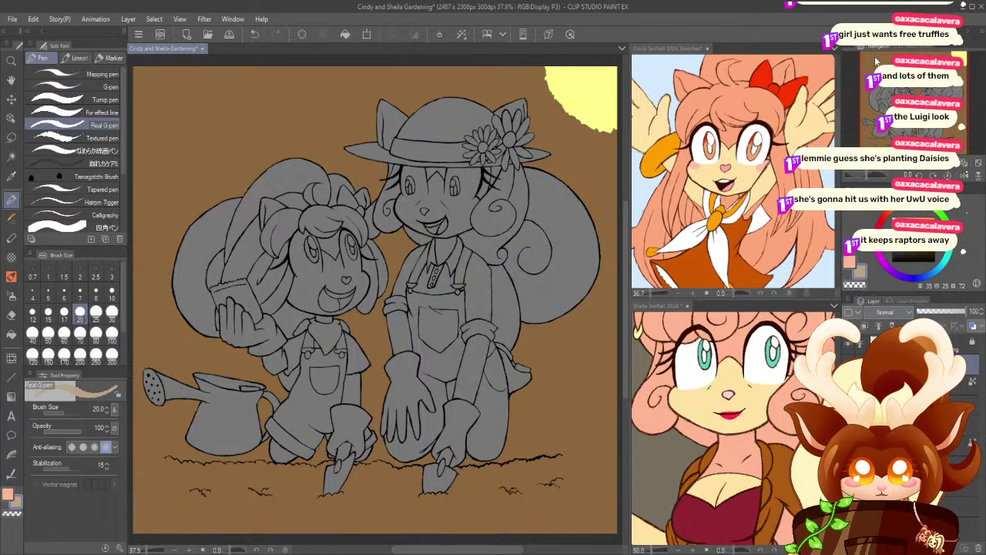
click(886, 347)
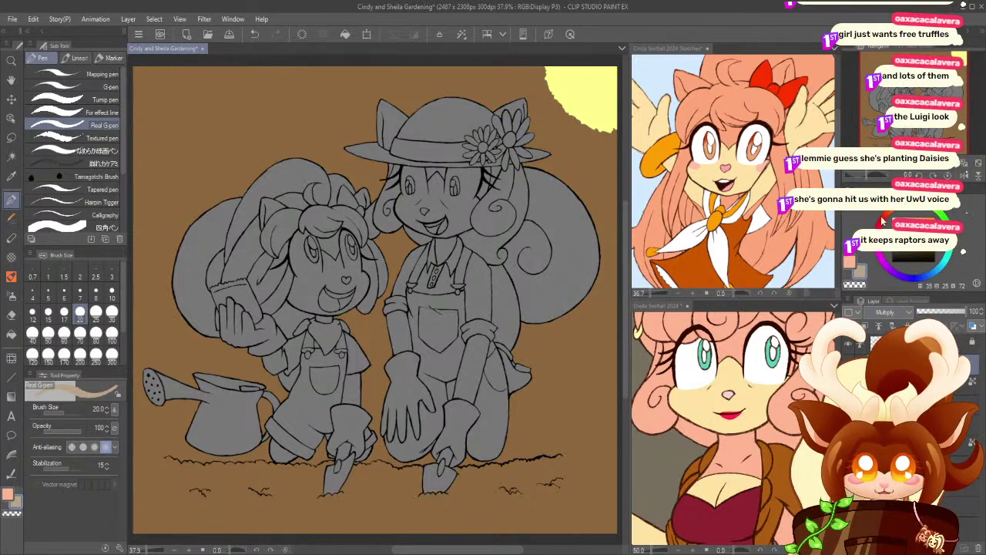
- Set the drawing colour to a neutral grey with hue 50, saturation 0 and value 65
click(909, 212)
click(905, 236)
click(894, 241)
drag(892, 240, 866, 229)
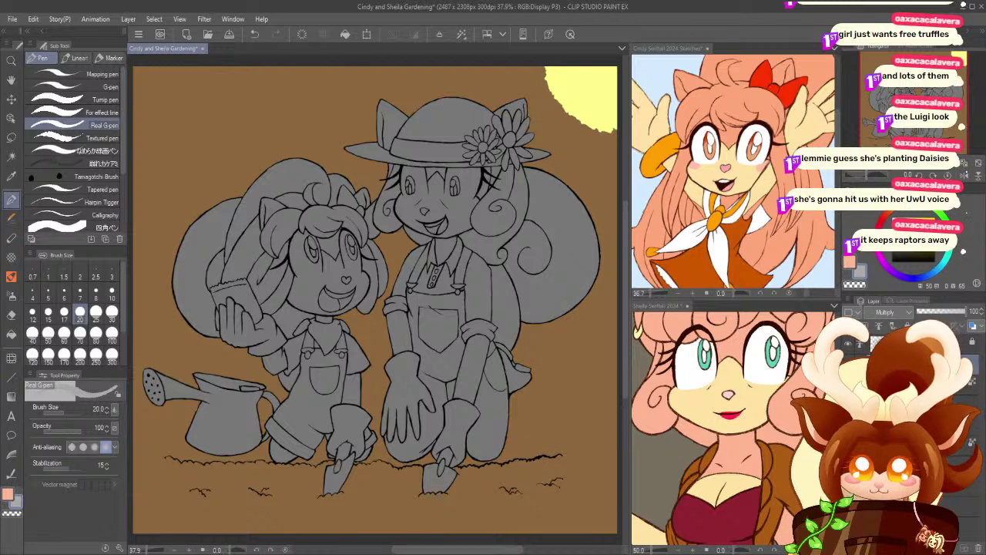
- Select the smaller character's face with Auto select referring to other layers, and save the file
click(10, 61)
drag(305, 248, 356, 240)
click(11, 157)
click(77, 99)
click(304, 329)
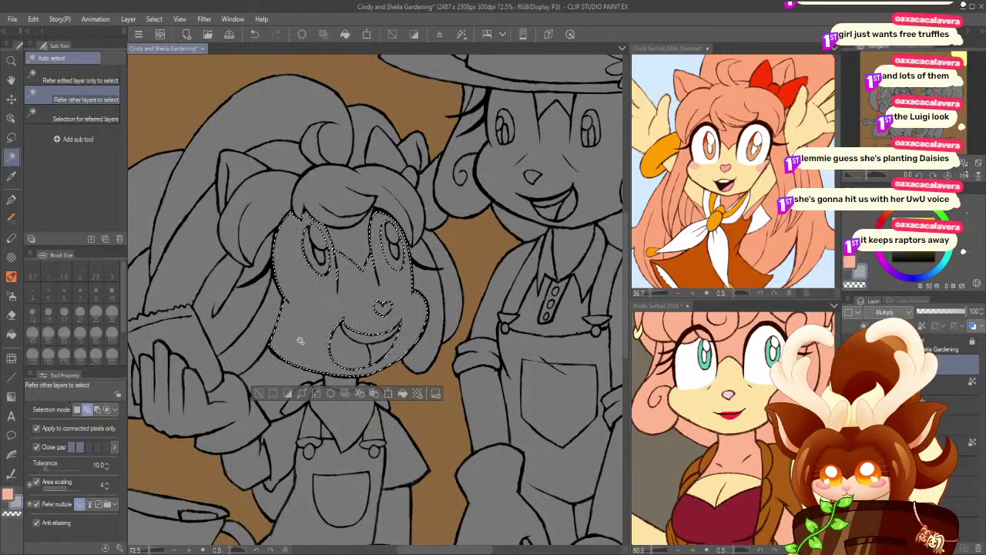
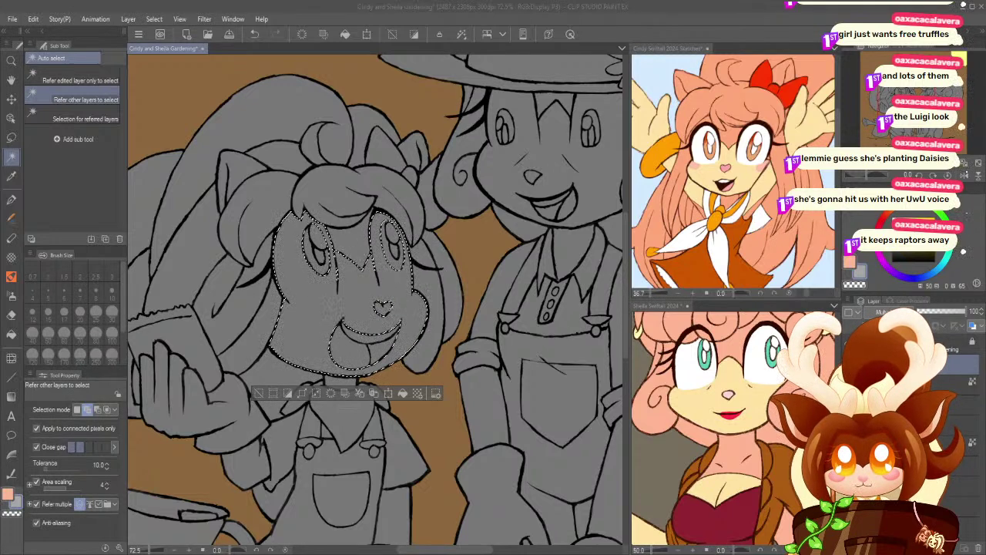
click(229, 35)
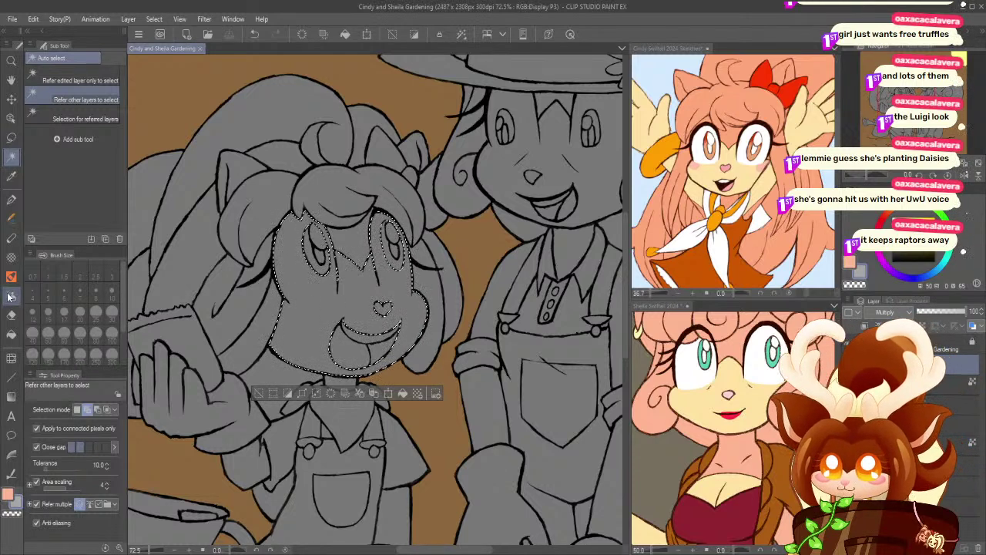
- Show the favourite painting brushes in Quick Access and choose the Bristle and Noise Coloring brush
click(571, 36)
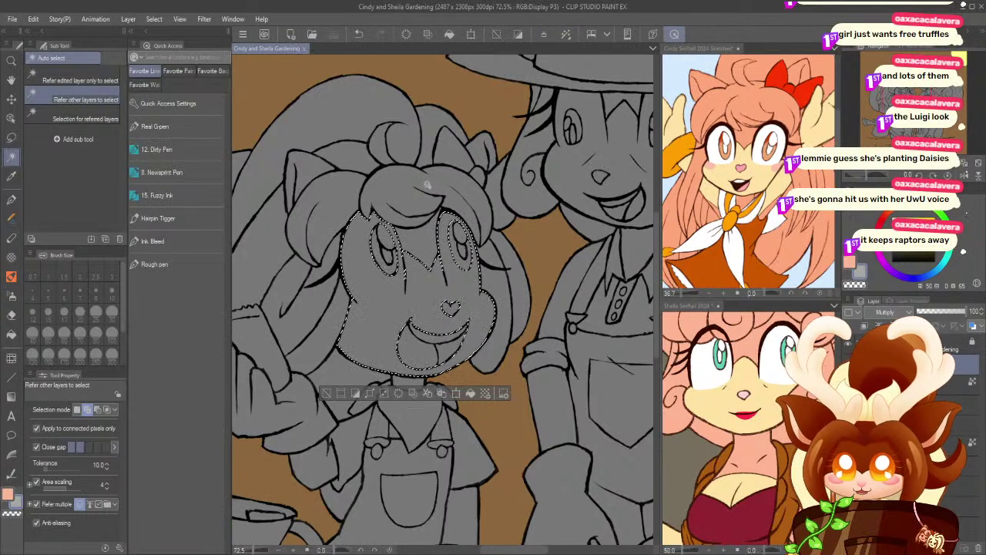
click(177, 71)
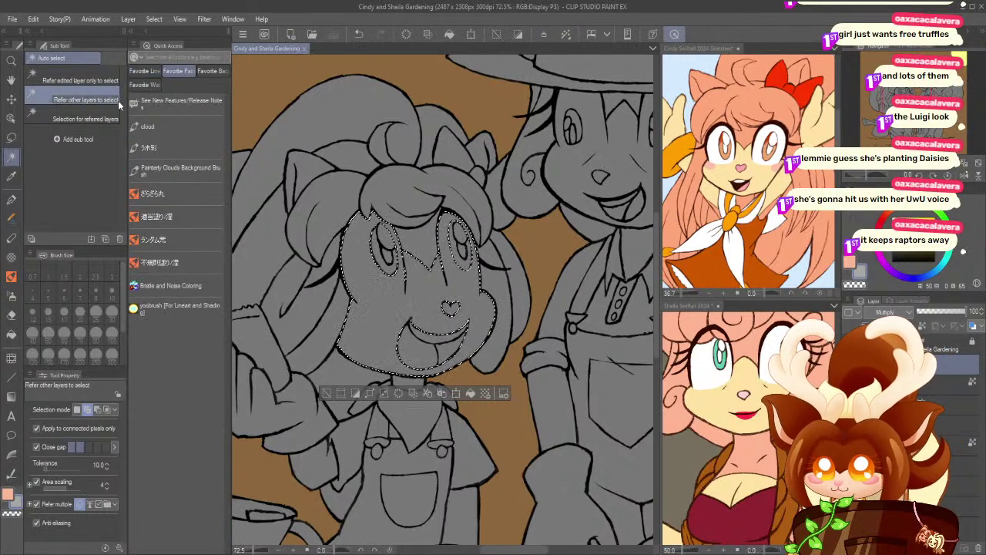
click(142, 290)
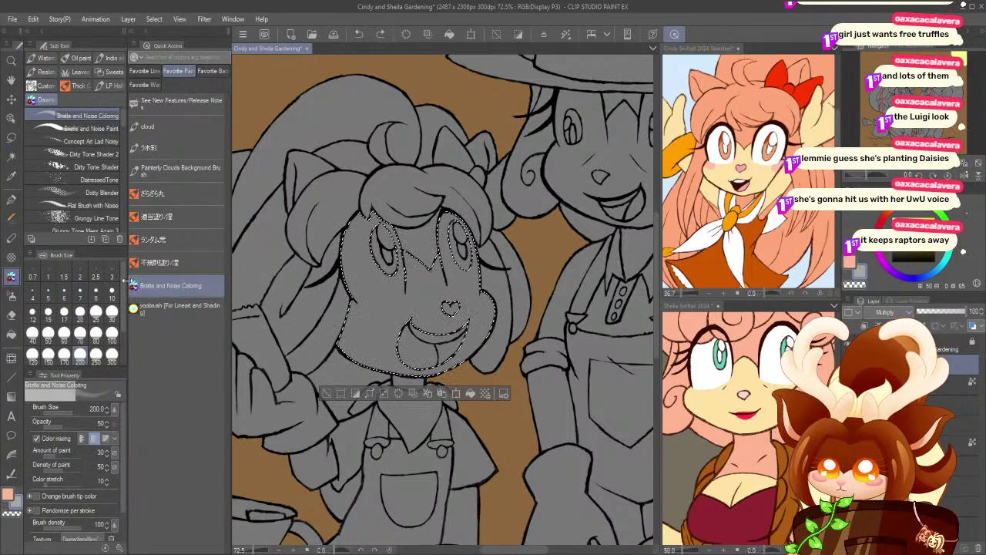
- Try shading the smaller character's lower cheek with the ざらざら丸 brush at size 60, and undo strokes
click(150, 199)
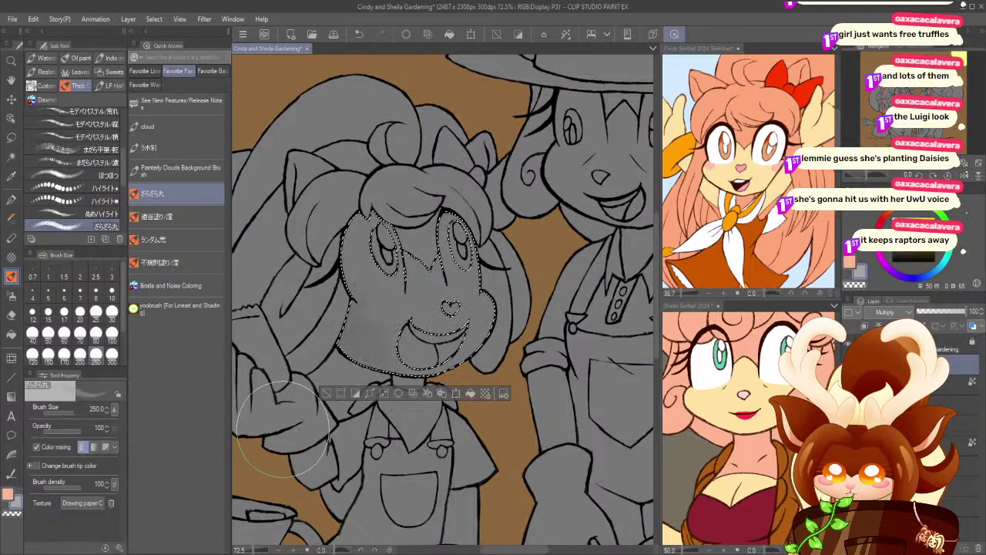
click(64, 333)
mouse_move(334, 305)
mouse_down()
mouse_move(367, 377)
mouse_move(349, 317)
mouse_move(384, 375)
mouse_move(342, 311)
mouse_move(355, 364)
mouse_move(340, 324)
mouse_move(366, 362)
mouse_move(375, 343)
mouse_move(366, 328)
mouse_move(395, 369)
mouse_move(355, 305)
mouse_move(392, 364)
mouse_move(348, 322)
mouse_move(366, 375)
mouse_up()
key(ctrl+z)
key(ctrl+z)
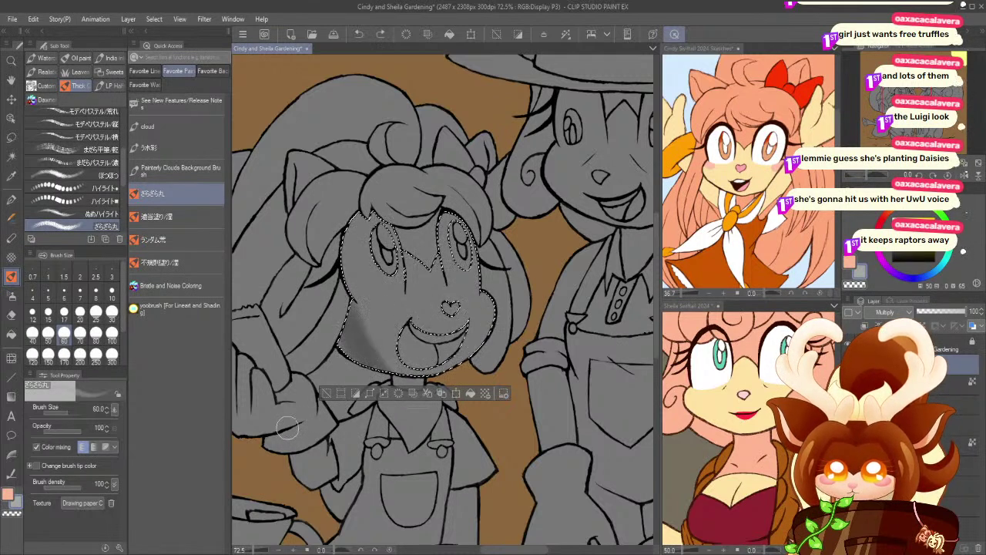
- Shade the smaller character's lower cheek with the Bristle and Noise Coloring brush at size 60, and close Quick Access
click(165, 290)
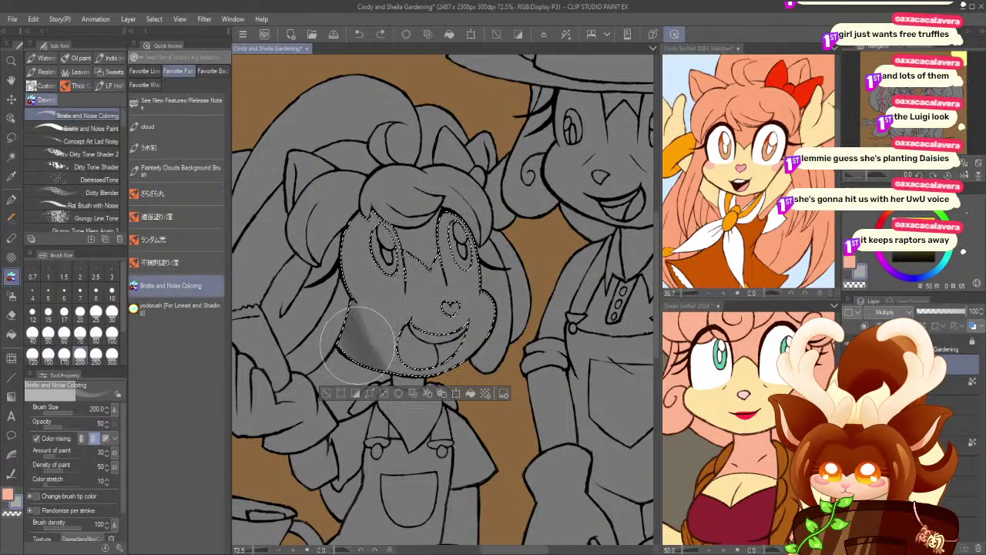
click(64, 334)
key(ctrl+z)
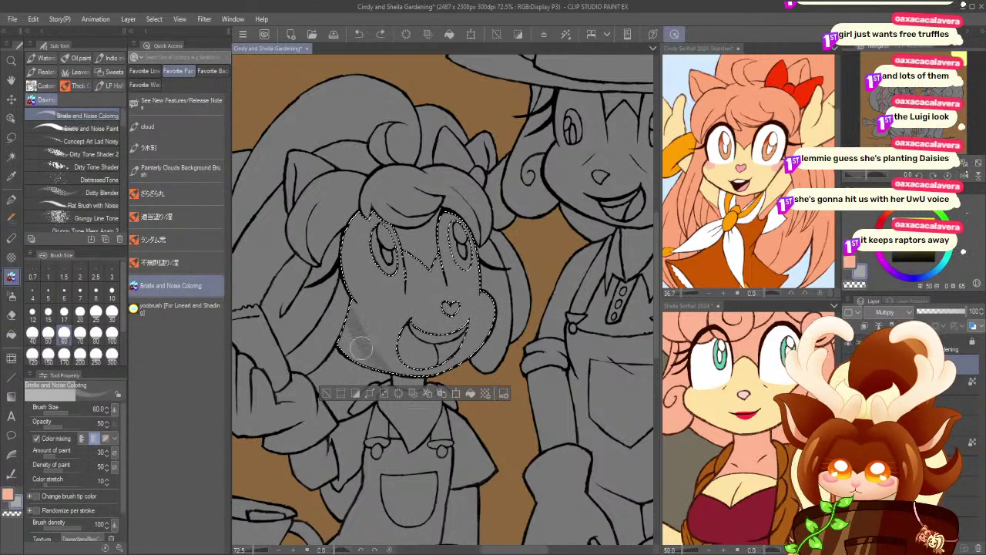
drag(316, 405, 356, 348)
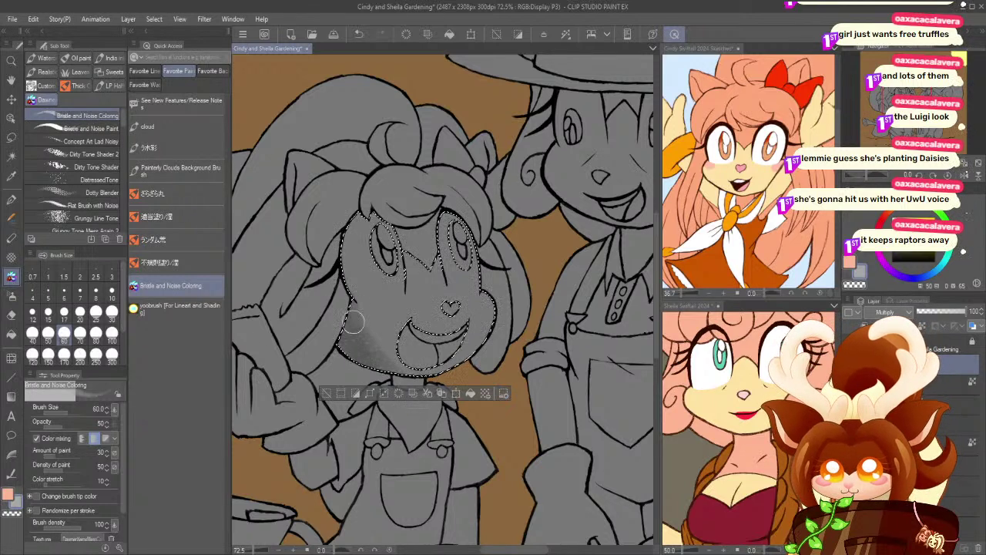
drag(347, 314, 335, 407)
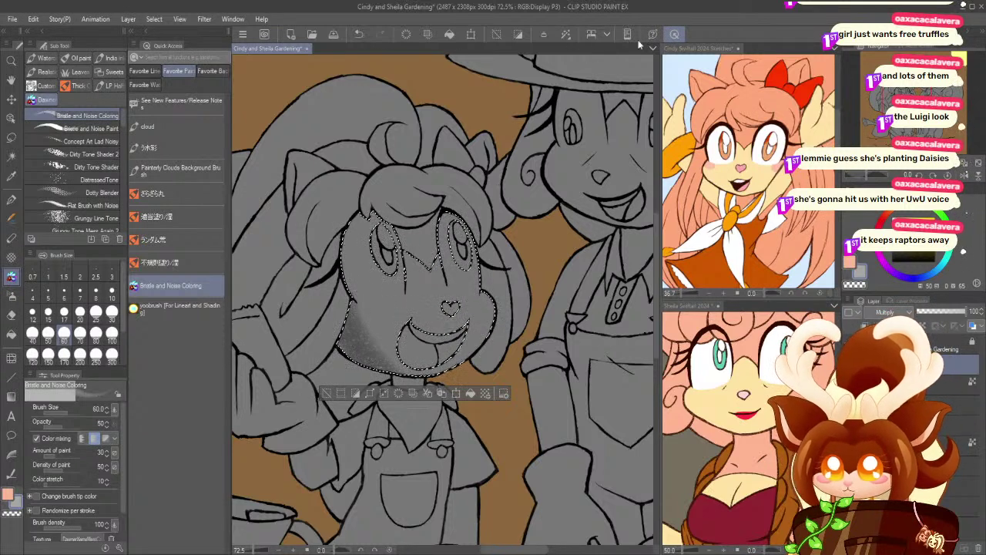
click(674, 35)
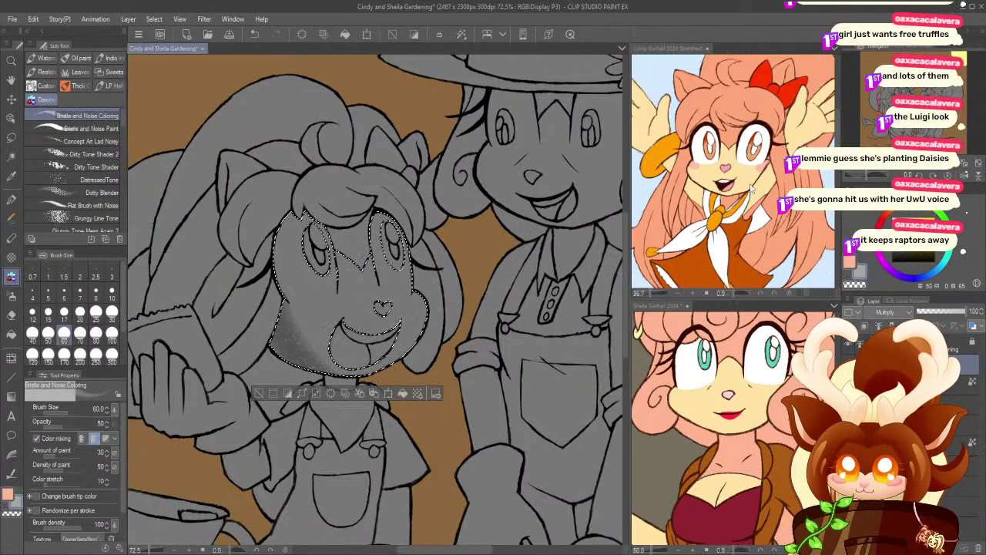
- Shade the selected face of the smaller character along the hairline with the Bristle and Noise Coloring brush at size 60, and deselect
click(11, 60)
drag(310, 331, 339, 328)
click(11, 200)
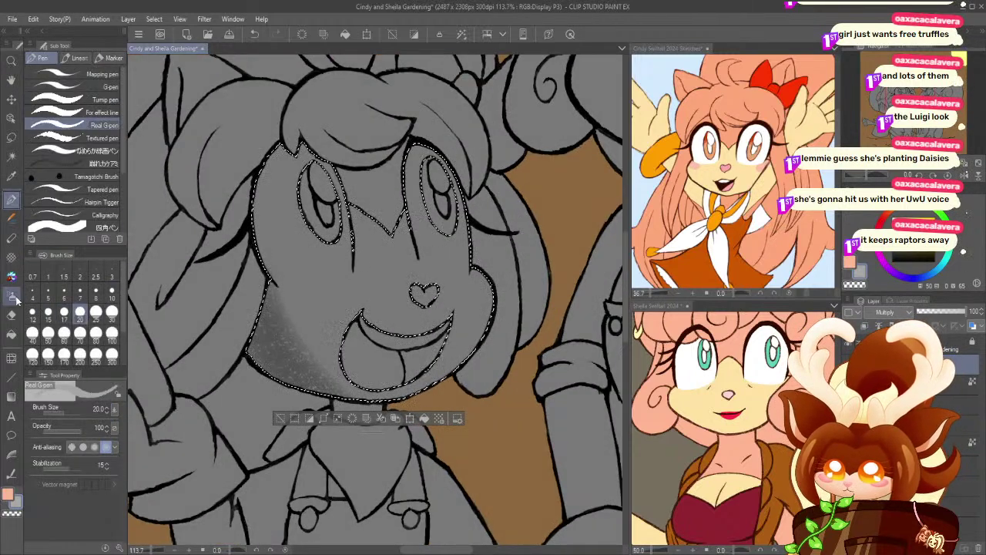
drag(216, 280, 208, 349)
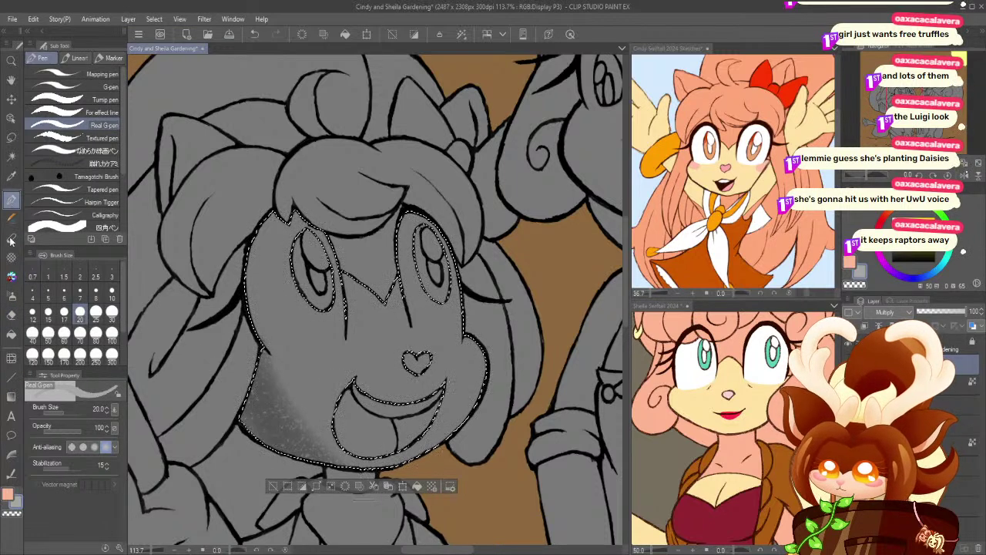
click(11, 276)
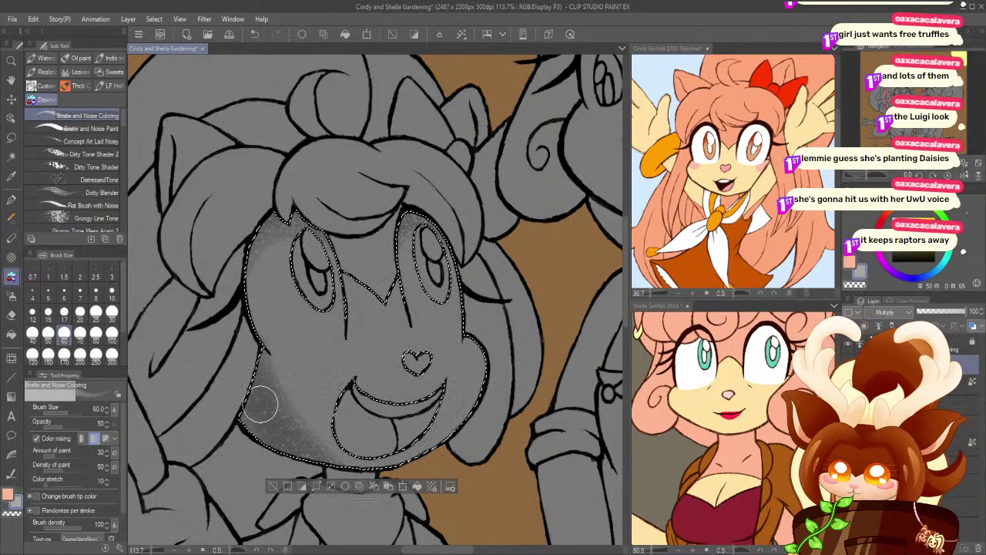
key(ctrl+d)
- Select the forehead patch between the smaller character's eyes, shade it beneath the bangs with the Bristle and Noise Coloring brush, and deselect
key(w)
click(337, 229)
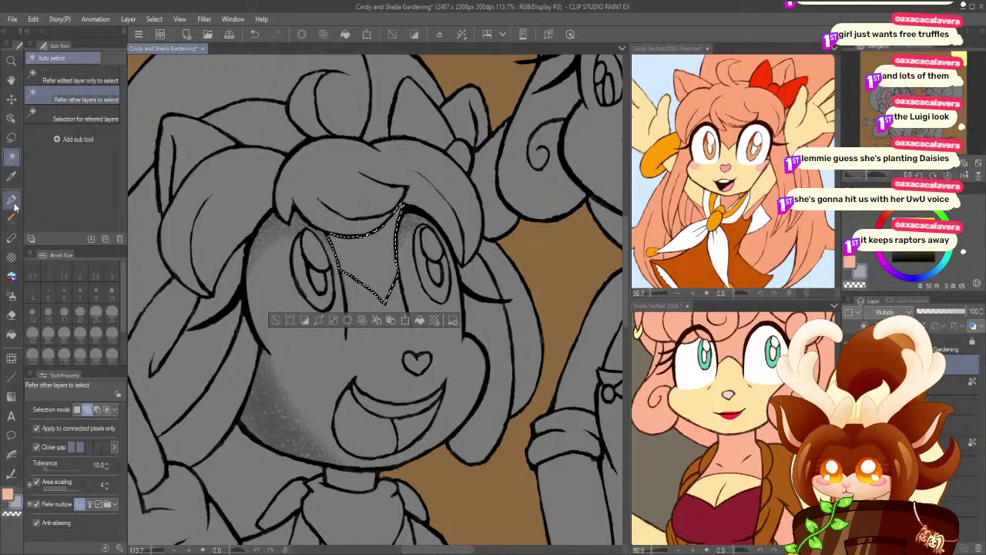
click(10, 275)
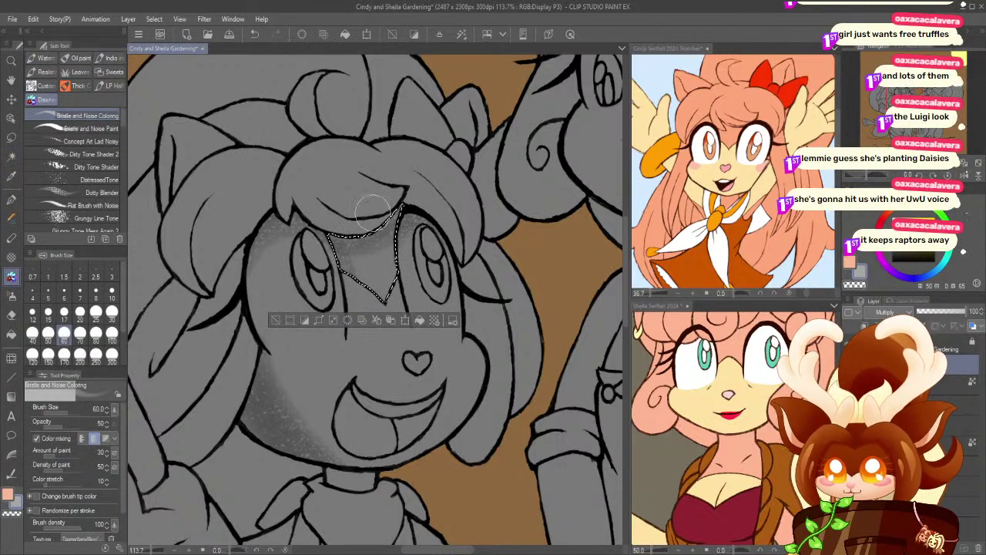
click(272, 323)
key(ctrl+z)
key(ctrl+z)
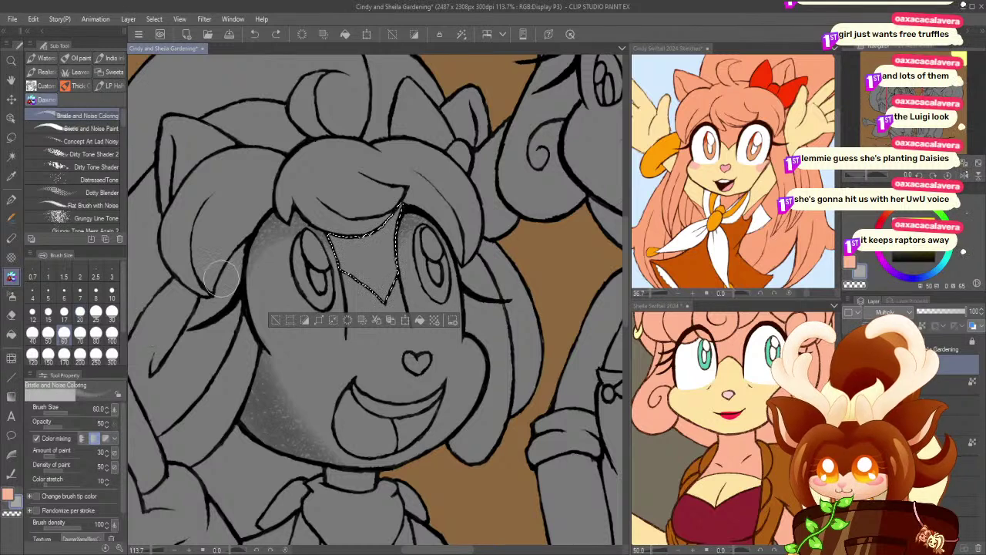
drag(402, 204, 306, 191)
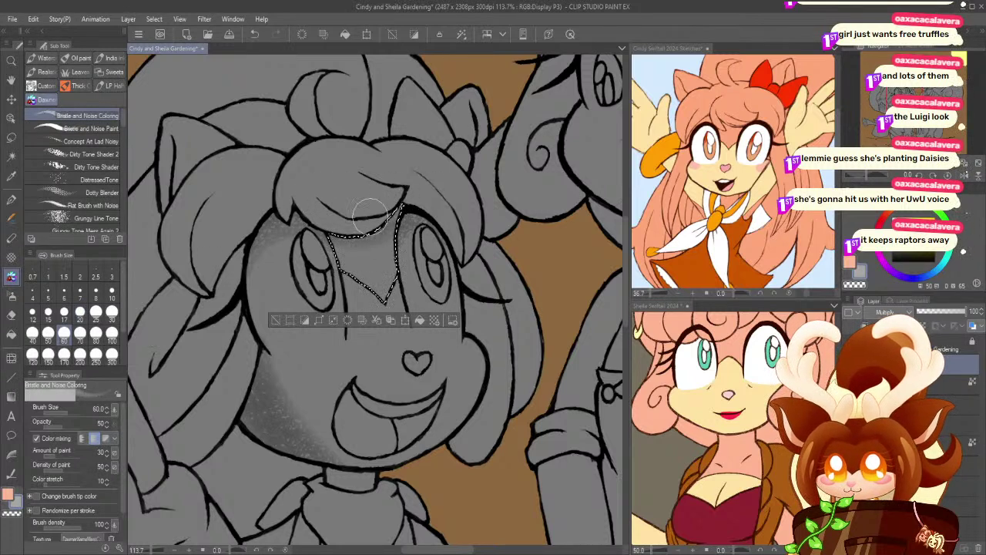
mouse_move(339, 235)
mouse_down()
mouse_move(332, 196)
mouse_move(407, 224)
mouse_move(307, 222)
mouse_move(377, 195)
mouse_move(360, 232)
mouse_move(322, 212)
mouse_up()
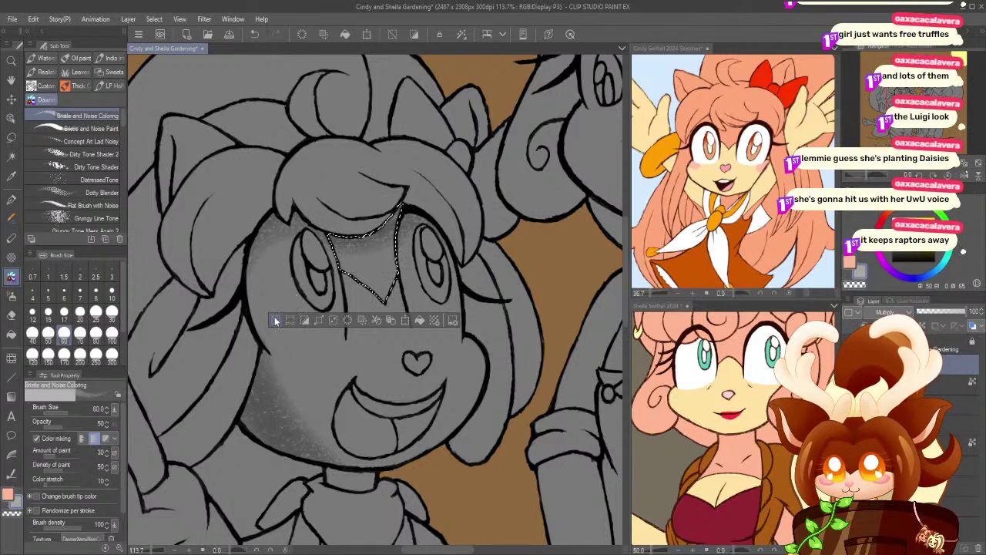
key(ctrl+d)
- Select the narrow right part of the smaller character's open mouth, shade it with the Bristle and Noise Coloring brush, and deselect
scroll(250, 410, down, 3)
key(w)
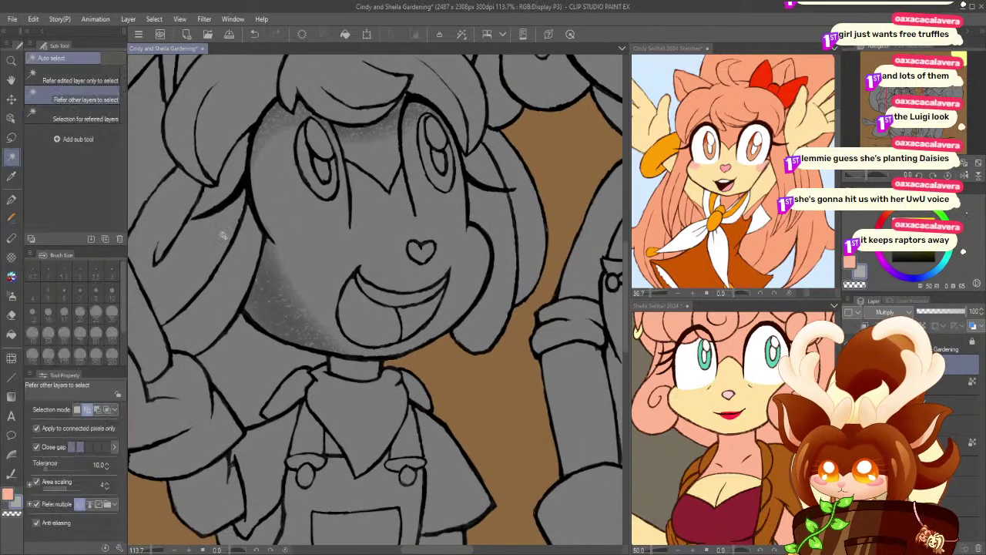
click(389, 324)
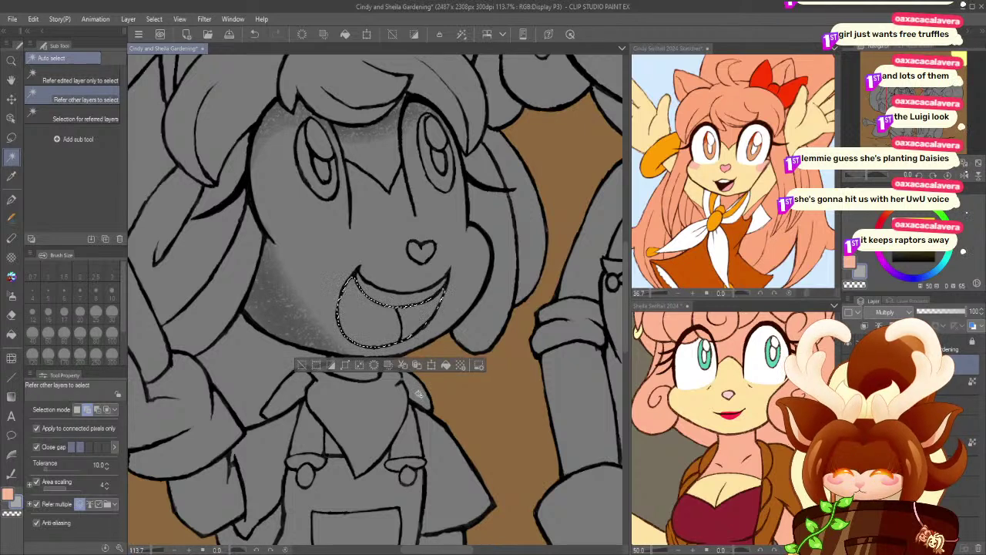
click(417, 318)
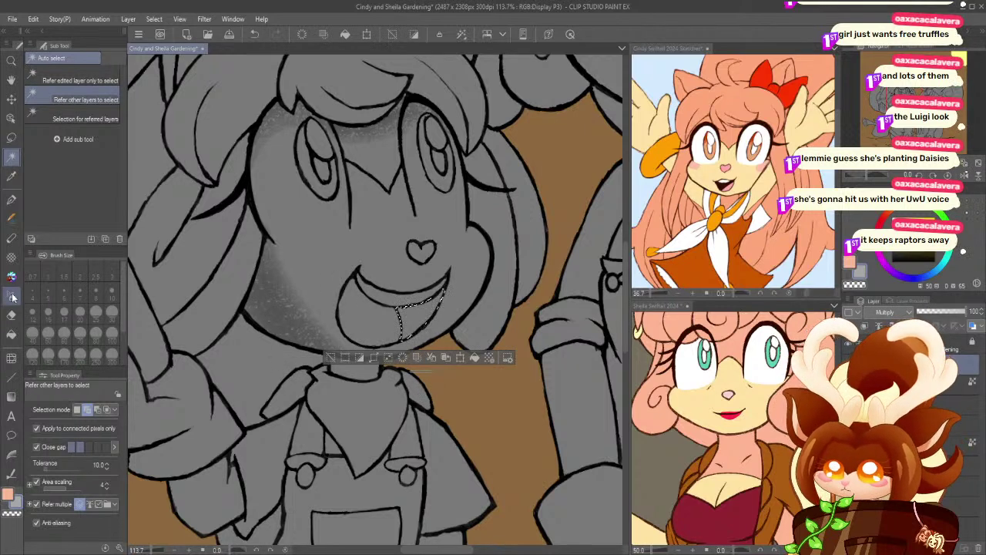
key(b)
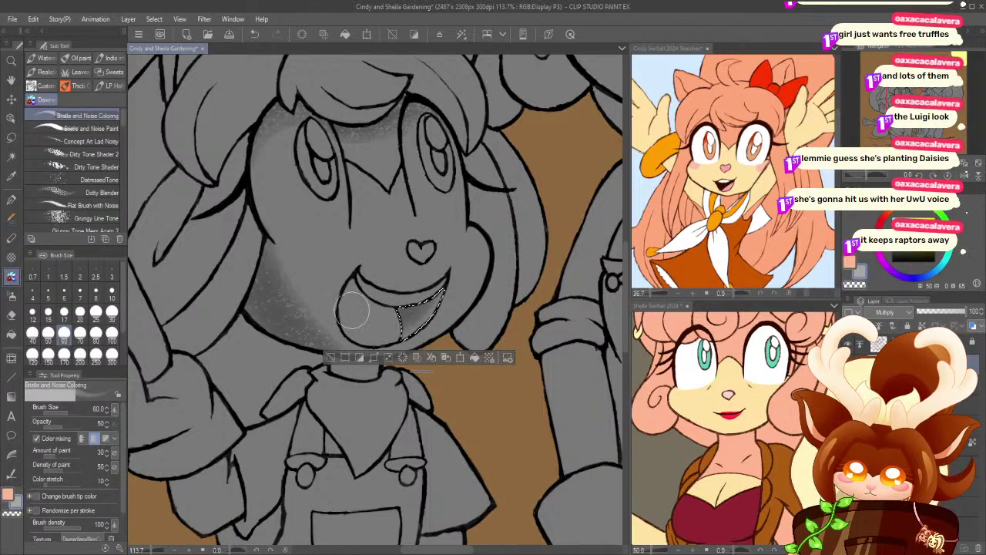
key(ctrl+d)
- Select the large left part of the smaller character's open mouth, shade it with the Bristle and Noise Coloring brush, and deselect
key(w)
click(370, 327)
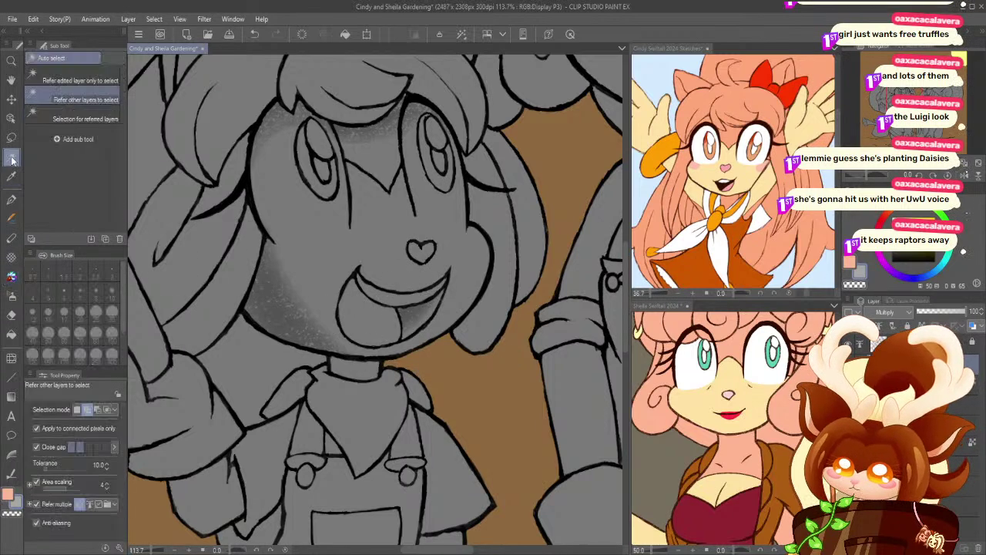
click(12, 275)
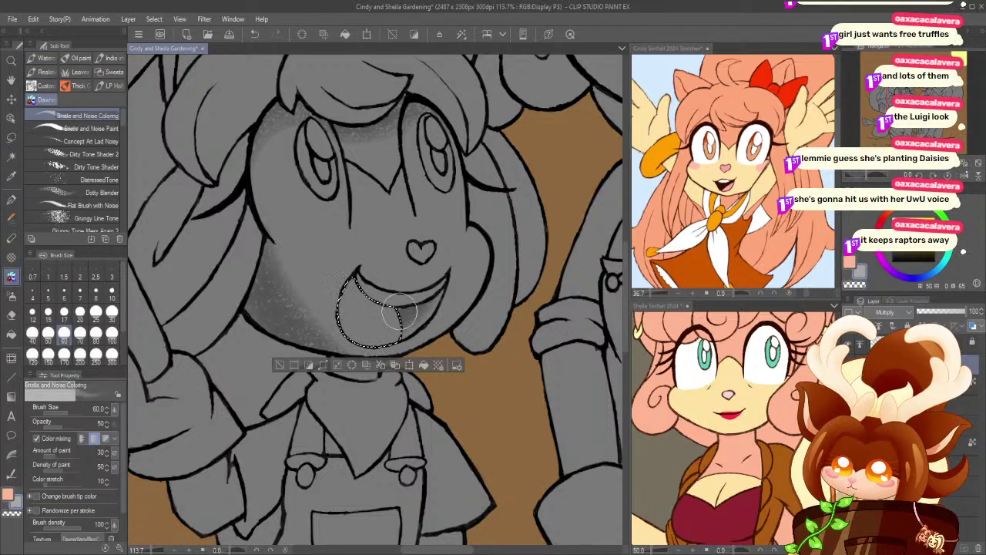
mouse_move(333, 275)
mouse_down()
mouse_move(400, 333)
mouse_move(337, 282)
mouse_move(329, 284)
mouse_move(379, 322)
mouse_move(339, 299)
mouse_move(392, 338)
mouse_up()
drag(302, 310, 352, 319)
key(ctrl+d)
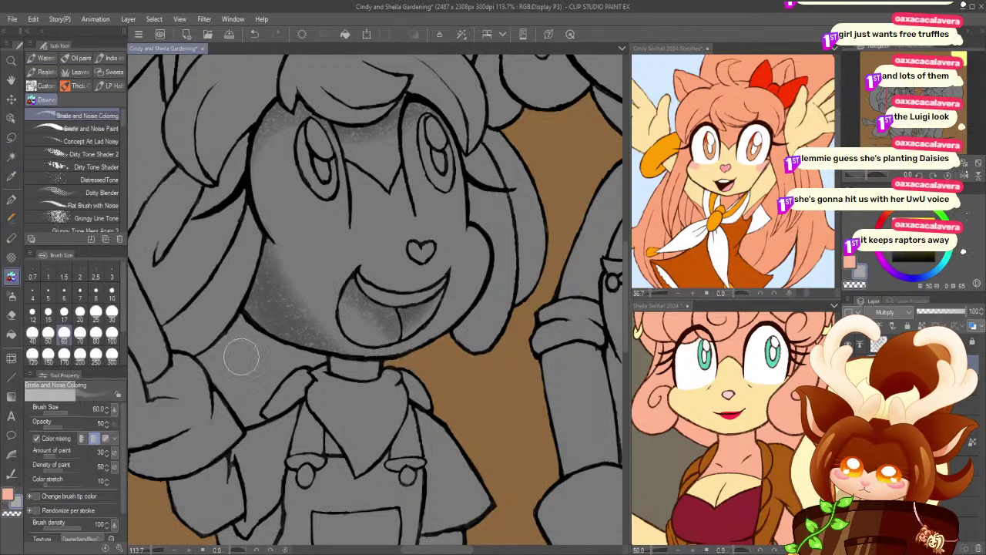
- Select the smaller character's upper teeth, shade them with the Bristle and Noise Coloring brush at size 60, and deselect
click(12, 157)
click(378, 291)
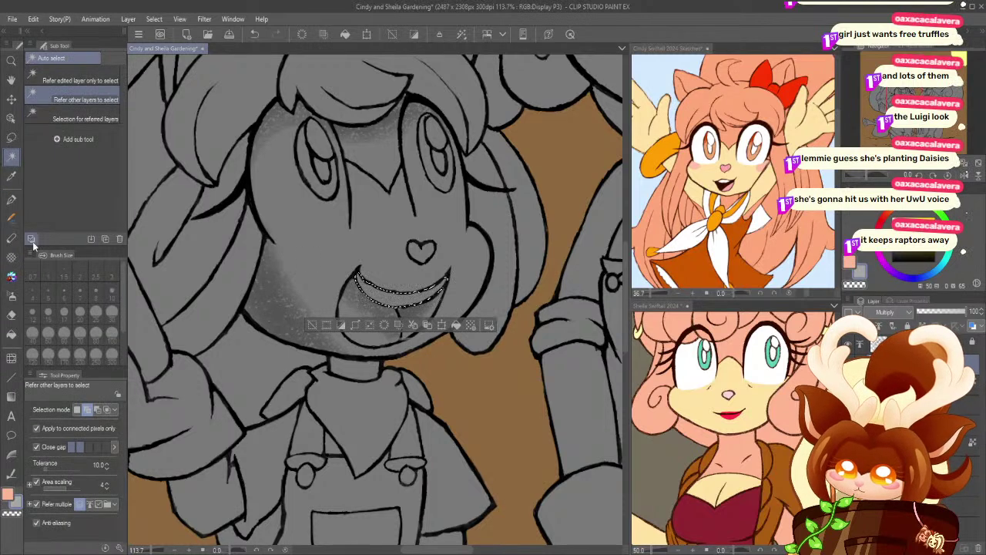
click(12, 275)
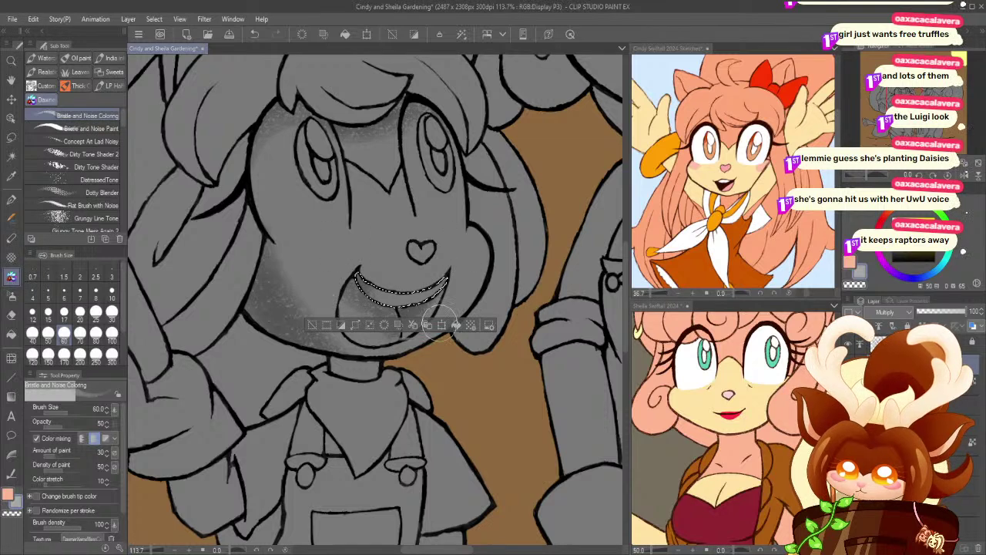
click(312, 326)
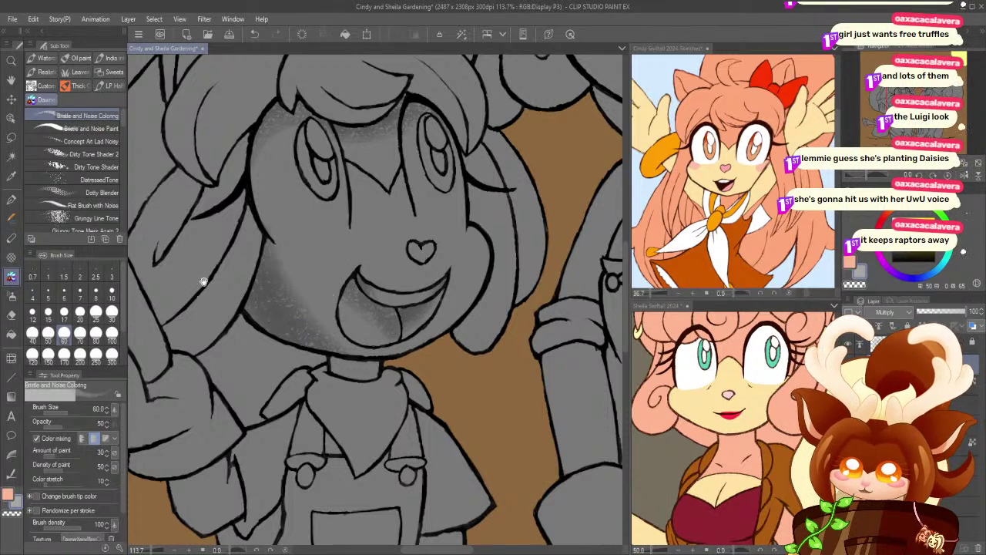
- Select the smaller character's left hair tuft and front bangs with Auto select referring to other layers
drag(198, 285, 257, 319)
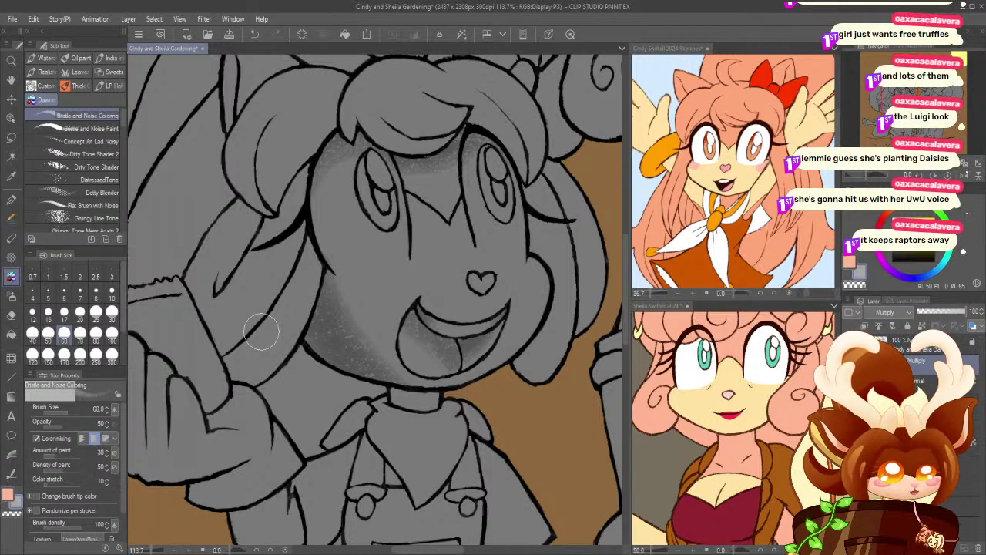
click(11, 158)
drag(195, 109, 189, 236)
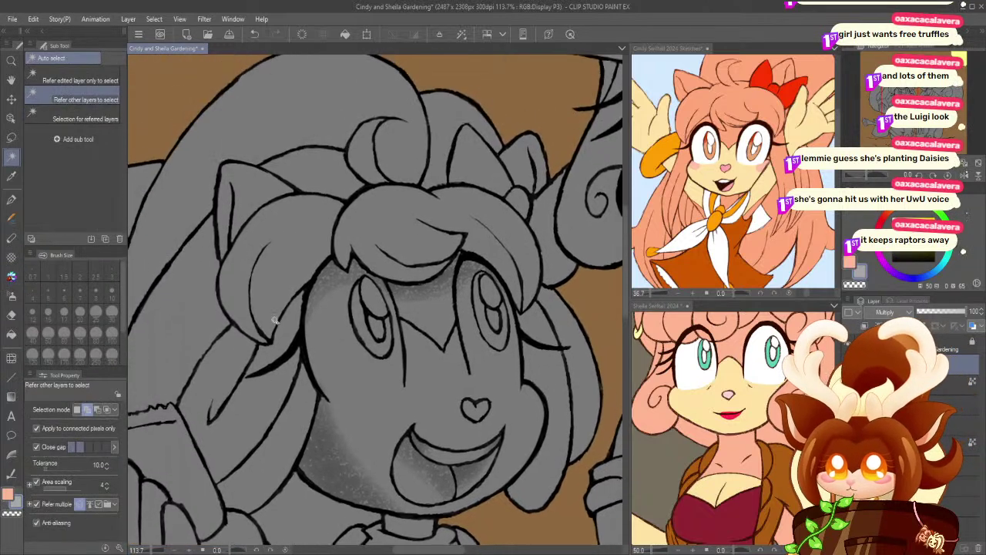
click(283, 294)
click(445, 213)
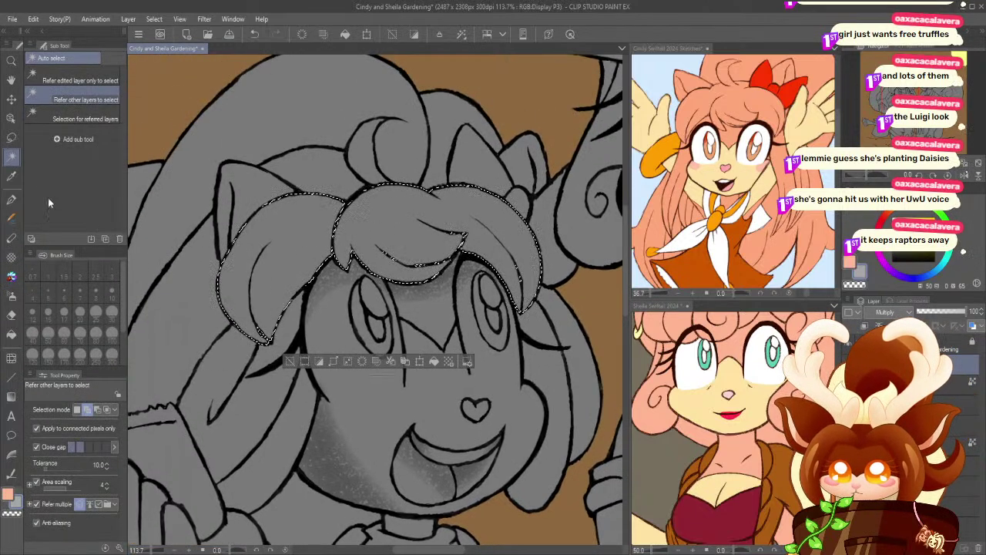
key(m)
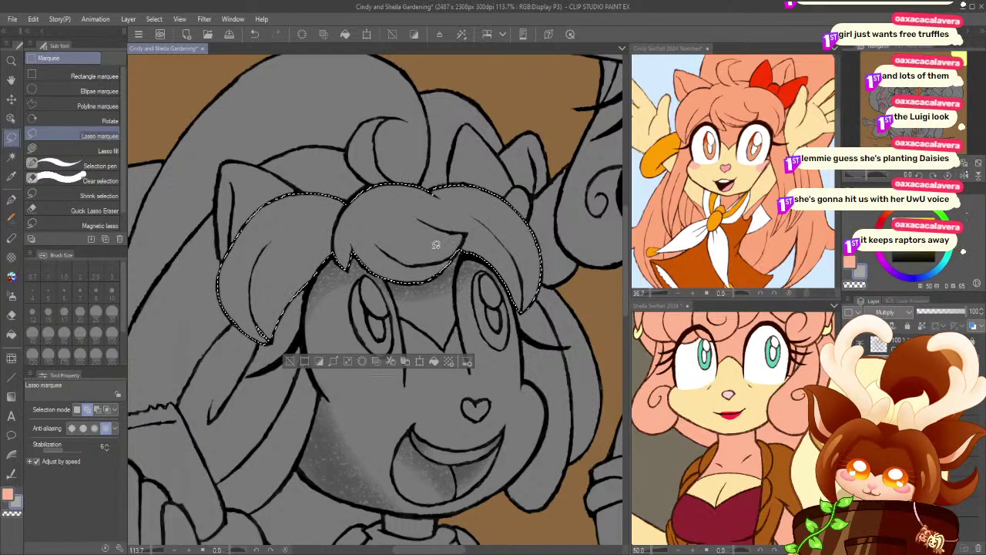
drag(445, 244, 440, 257)
key(ctrl+z)
click(12, 200)
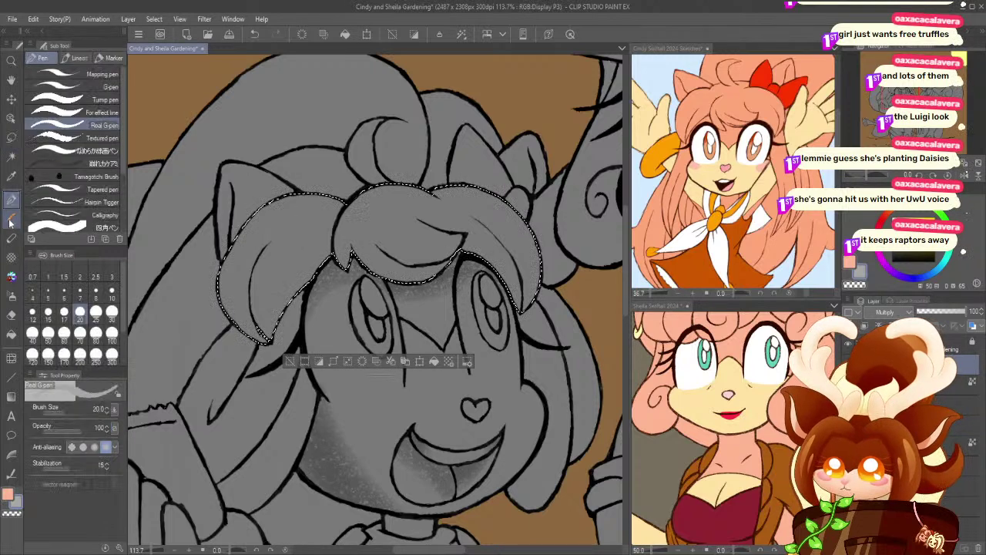
- Shade the left tuft of the smaller character's bangs with the Bristle and Noise Coloring brush at size 60, undoing a stray stroke
click(11, 276)
drag(296, 258, 299, 274)
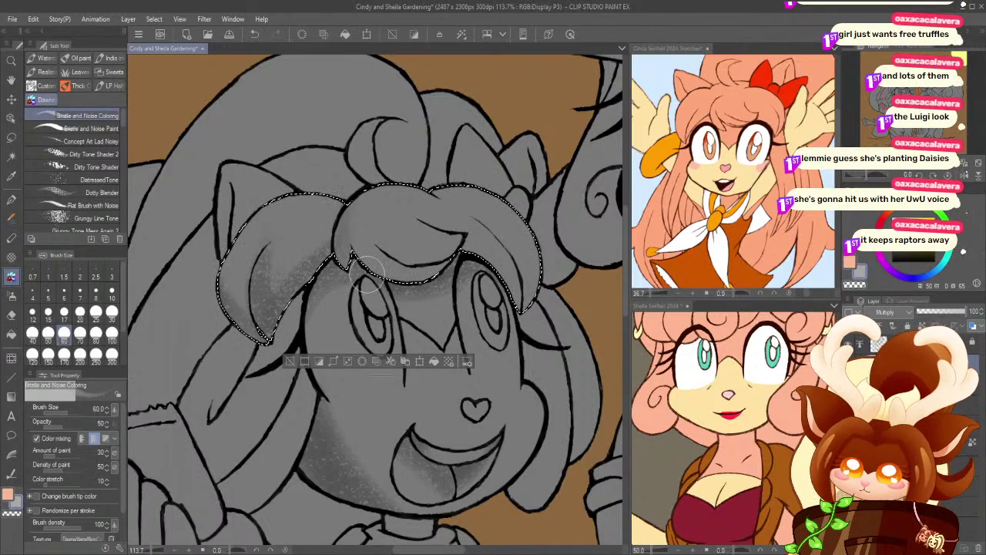
key(ctrl+z)
drag(337, 266, 156, 252)
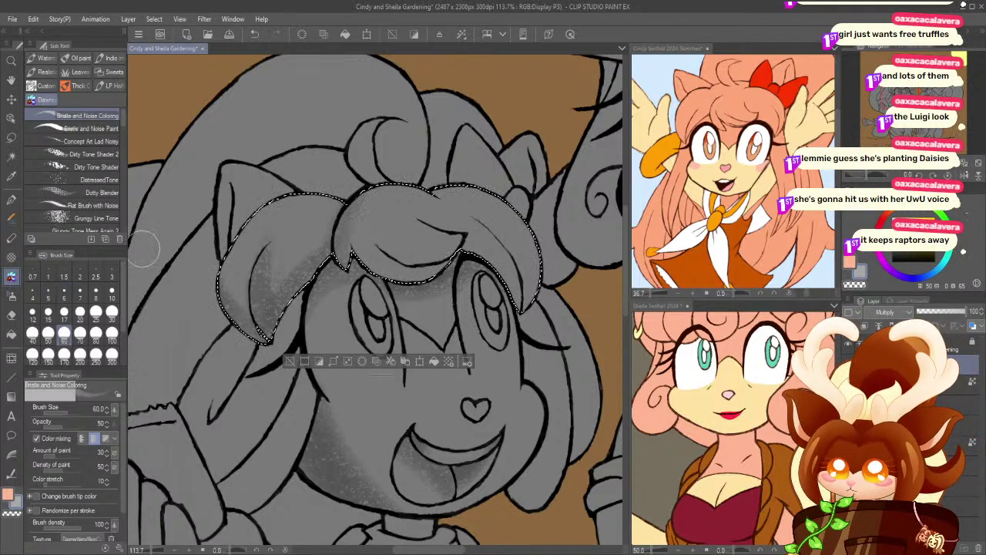
- Set the brush size to 30, shade the smaller character's front bangs along the strand lines, and deselect
click(47, 311)
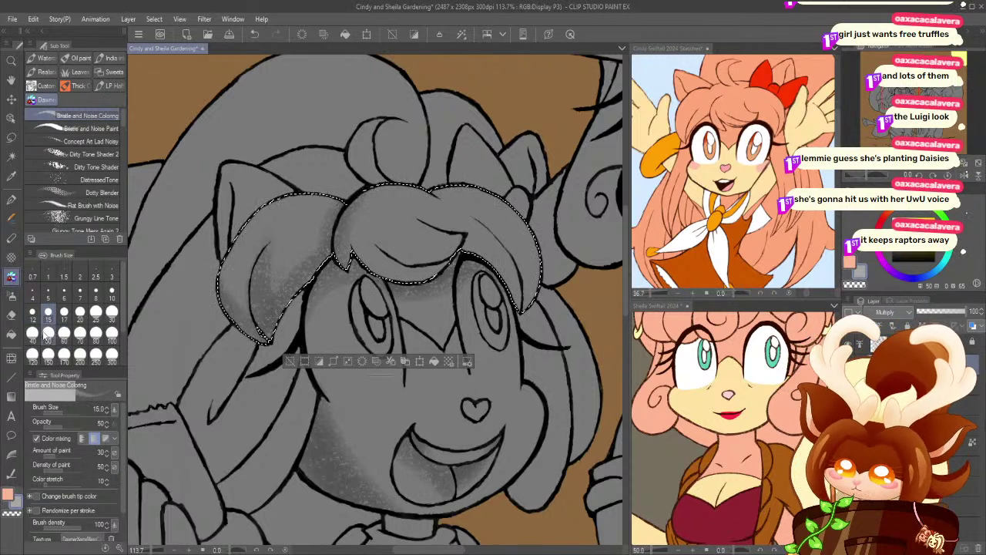
click(112, 312)
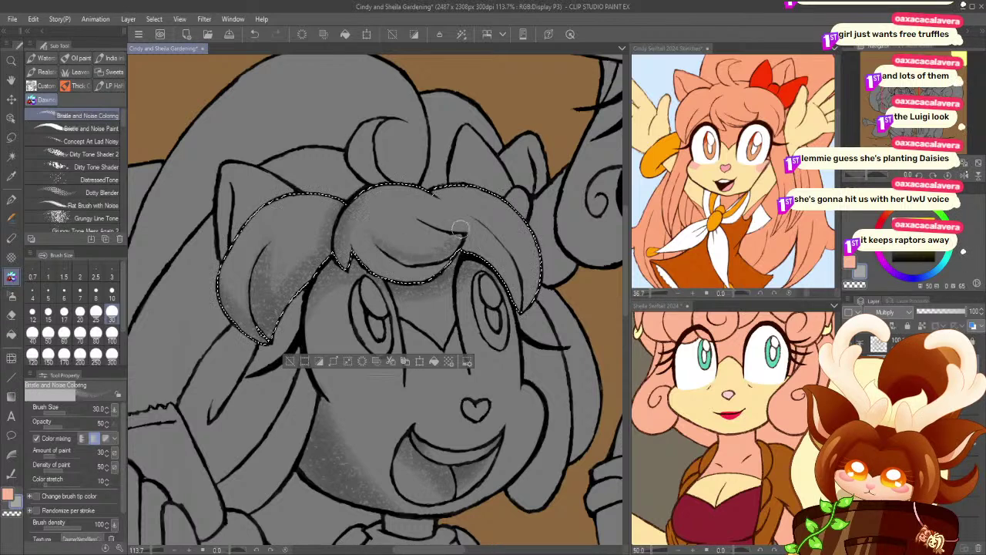
drag(347, 228, 375, 198)
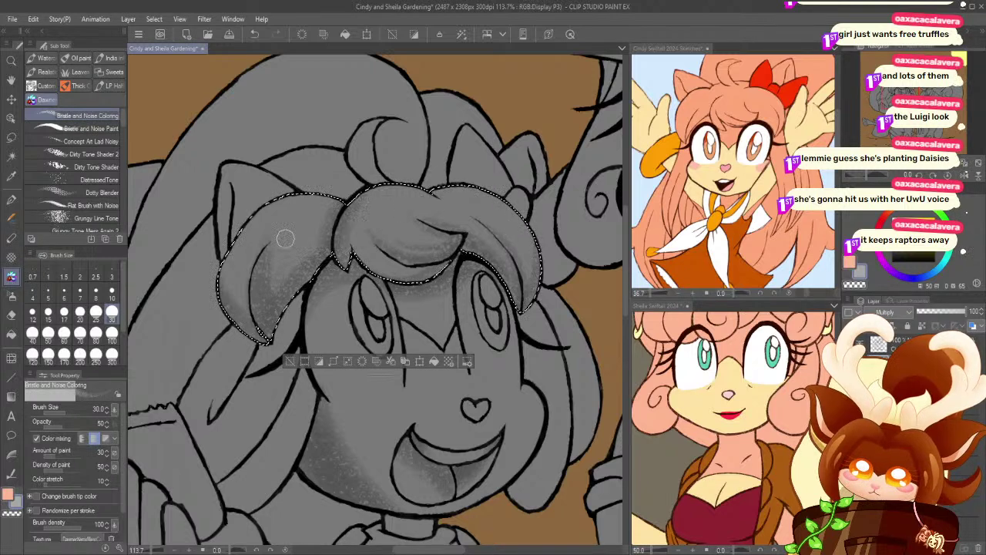
key(ctrl+d)
- Select the smaller character's ears together and shade them with the Bristle and Noise Coloring brush at size 30
scroll(218, 346, up, 3)
click(250, 256)
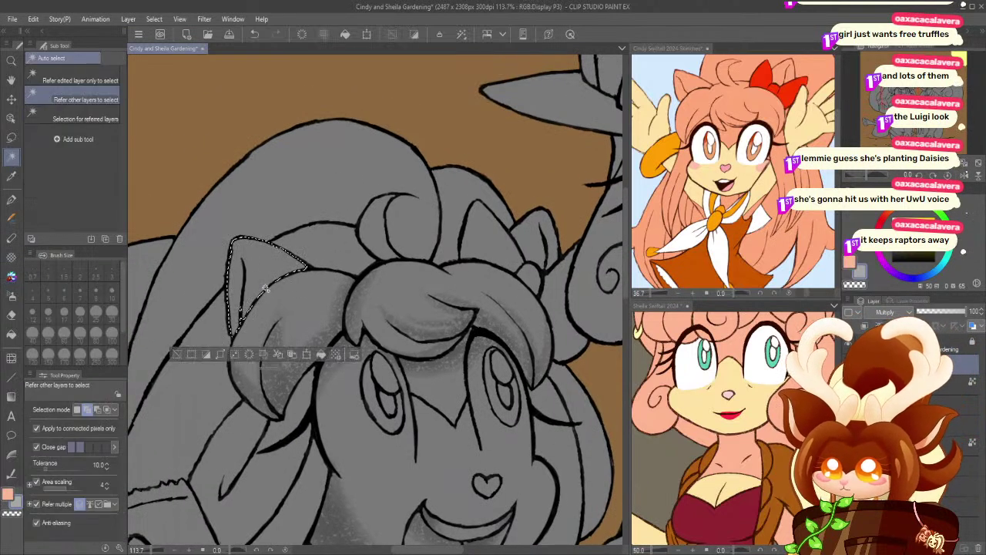
shift+click(535, 237)
click(11, 276)
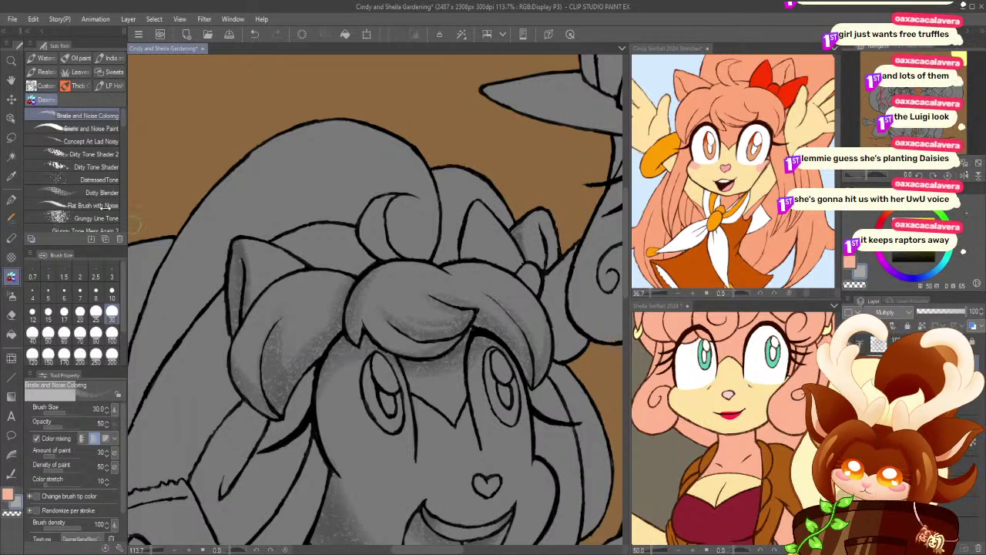
- Select the crescent of the hair curl above the smaller character's bangs, shade its base with the size 30 brush, and deselect
click(12, 157)
click(373, 228)
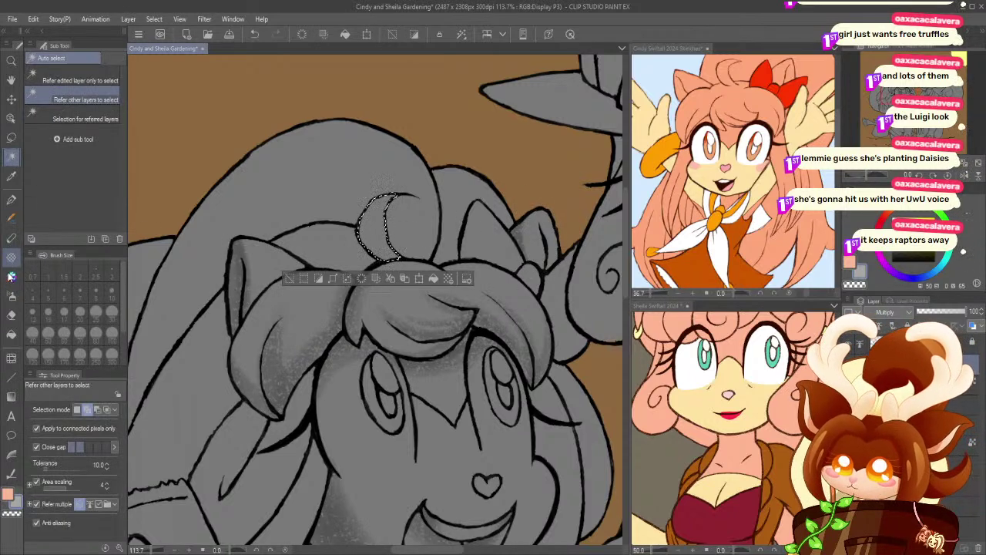
click(12, 259)
click(11, 276)
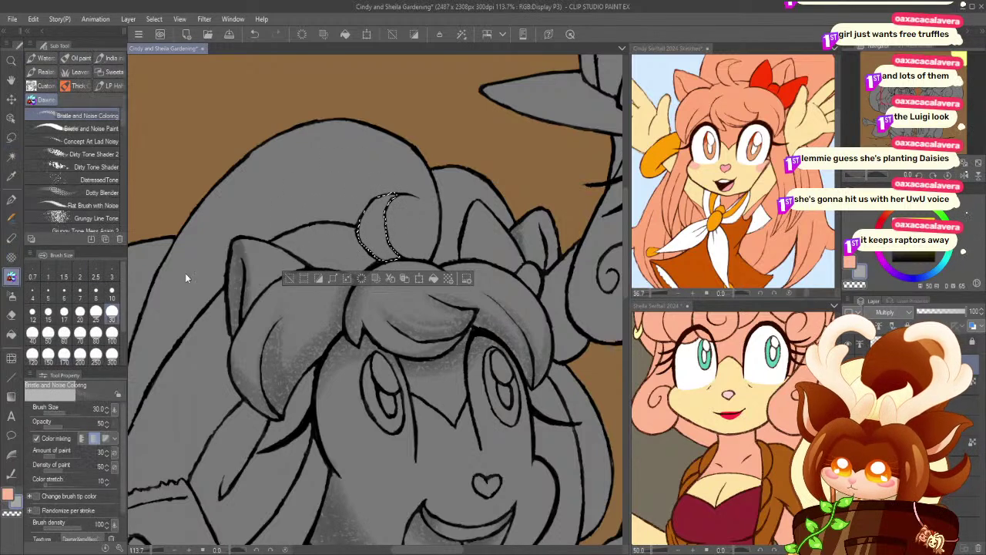
mouse_move(396, 261)
mouse_down()
mouse_move(362, 236)
mouse_move(360, 212)
mouse_move(394, 262)
mouse_up()
click(286, 275)
- Select the outer hair lock beside the smaller character's right cheek and shade it with the Bristle and Noise Coloring brush at size 30
drag(262, 382, 188, 241)
drag(233, 418, 208, 397)
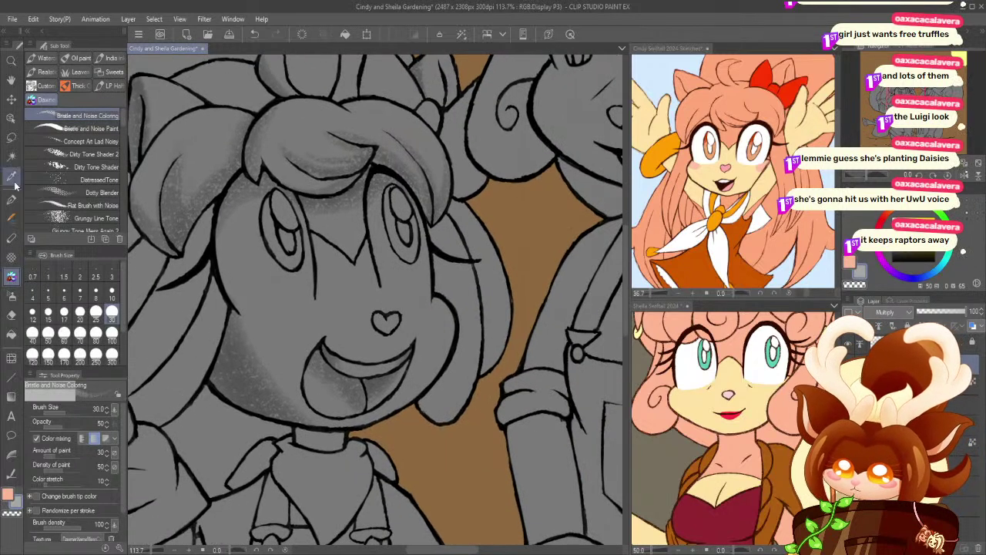
click(11, 156)
click(497, 279)
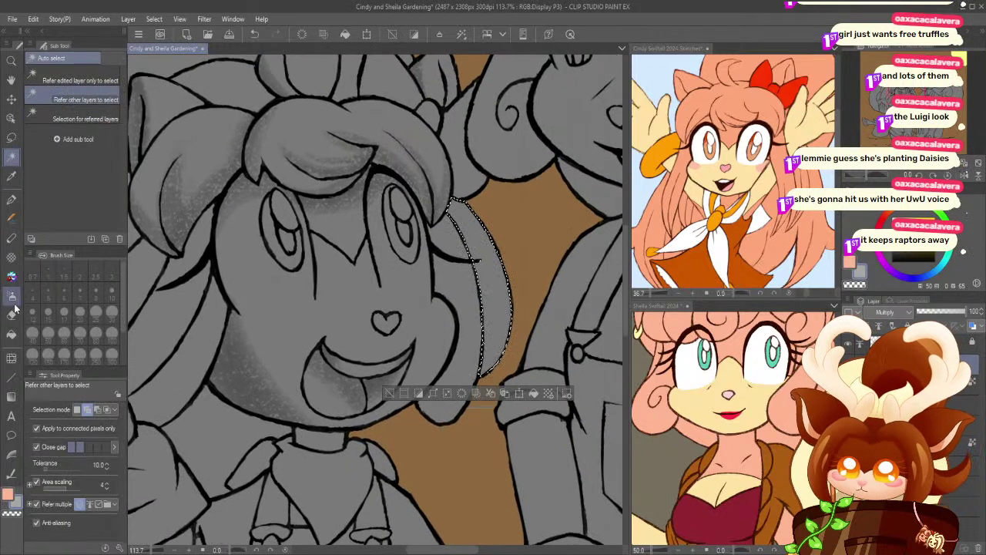
click(12, 276)
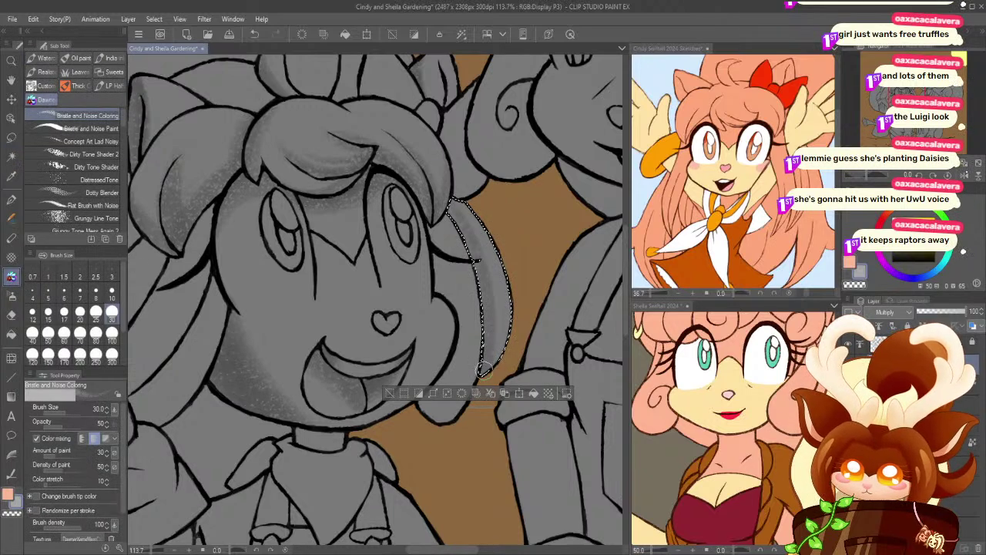
click(12, 156)
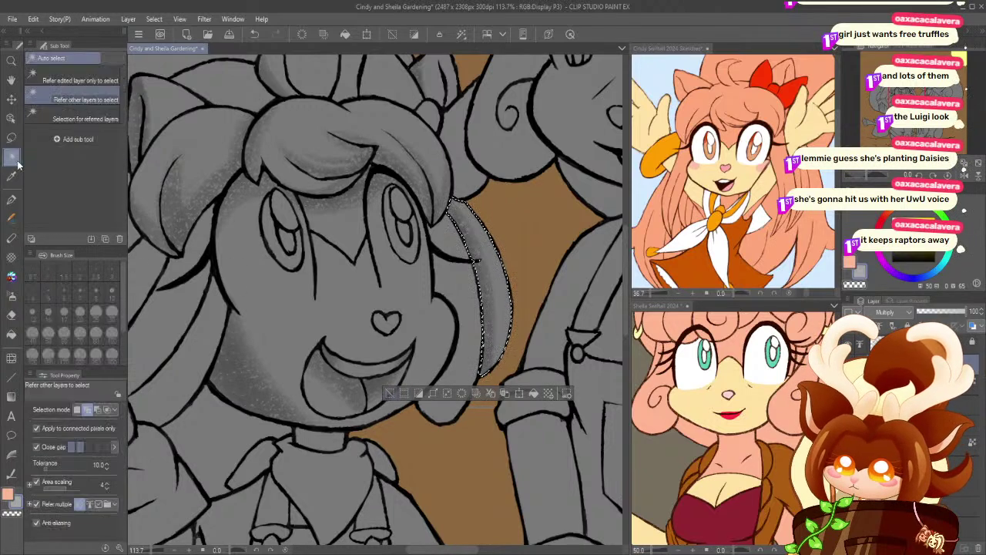
click(12, 275)
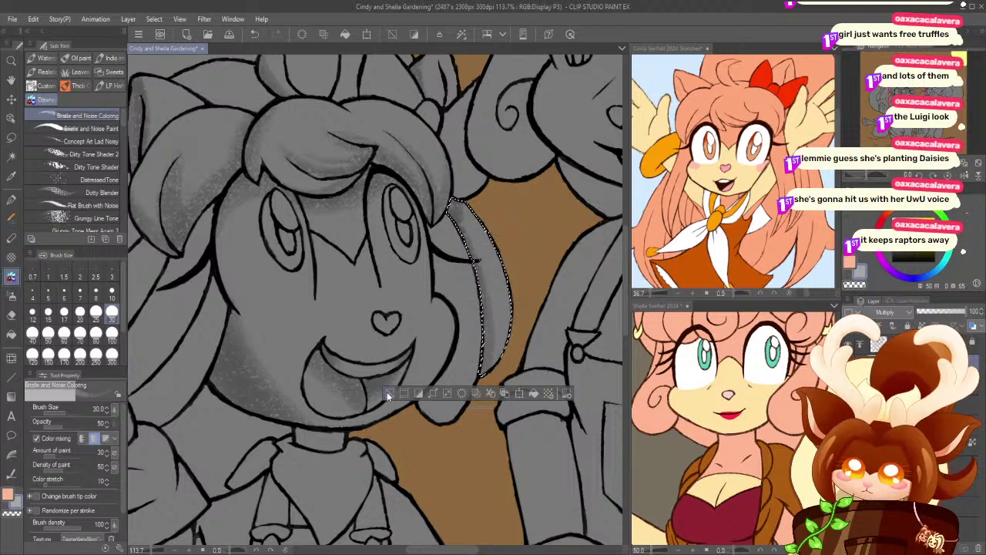
- Select the inner hair lock between the cheek and outer lock, including the part above the lashes, shade it, and deselect
click(11, 155)
click(391, 297)
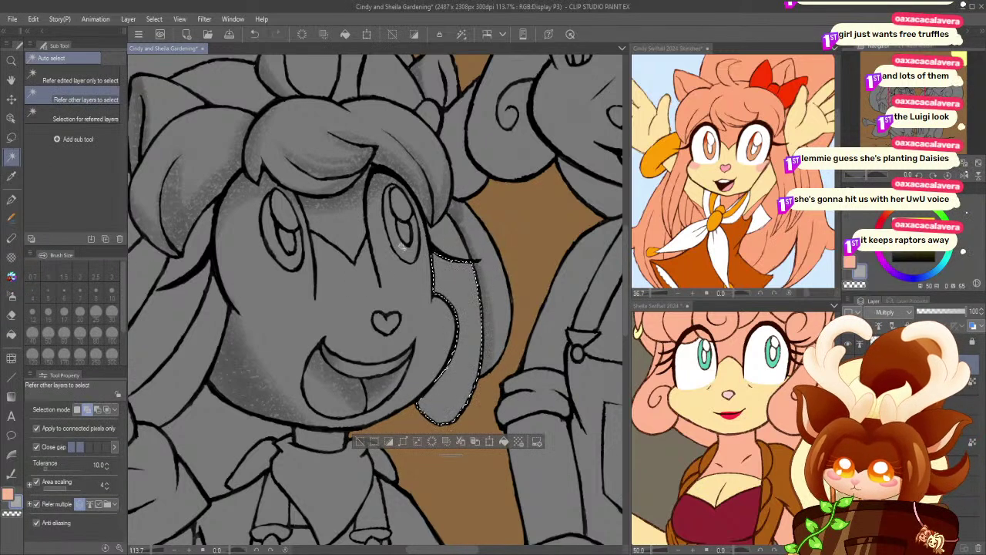
click(12, 276)
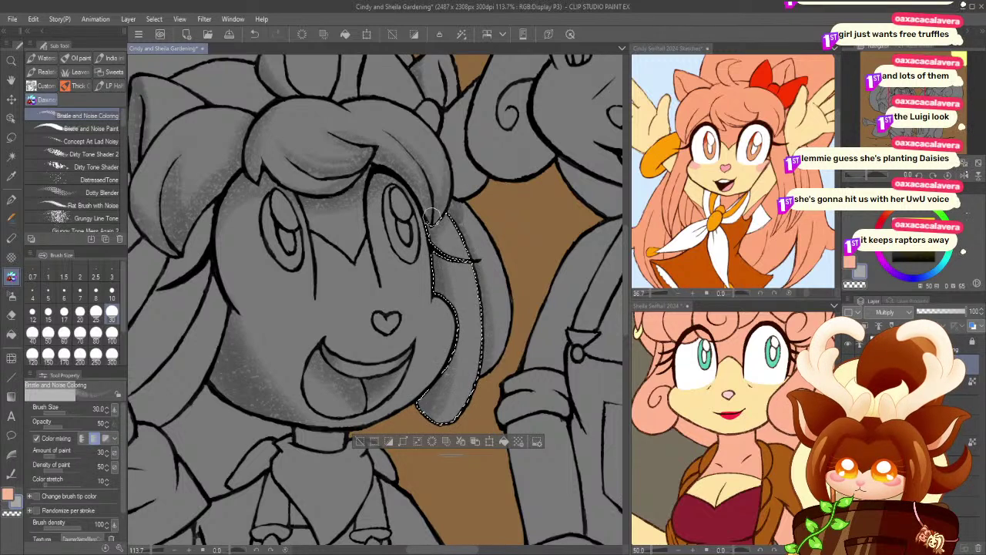
click(360, 441)
- Select the smaller character's bow loops and knot together, shade them with the size 30 Bristle and Noise Coloring brush, and deselect
drag(220, 316, 322, 465)
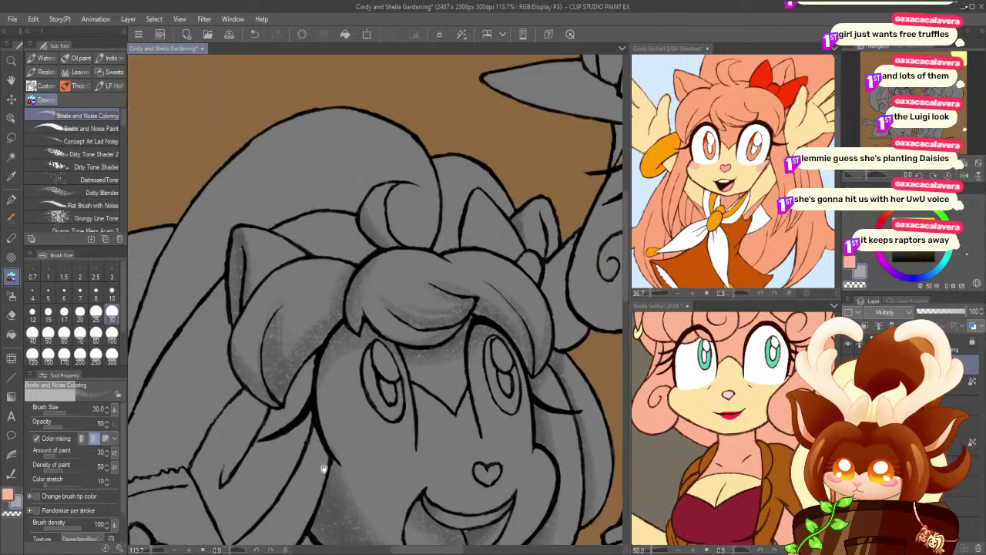
click(12, 158)
click(496, 233)
click(531, 263)
click(555, 271)
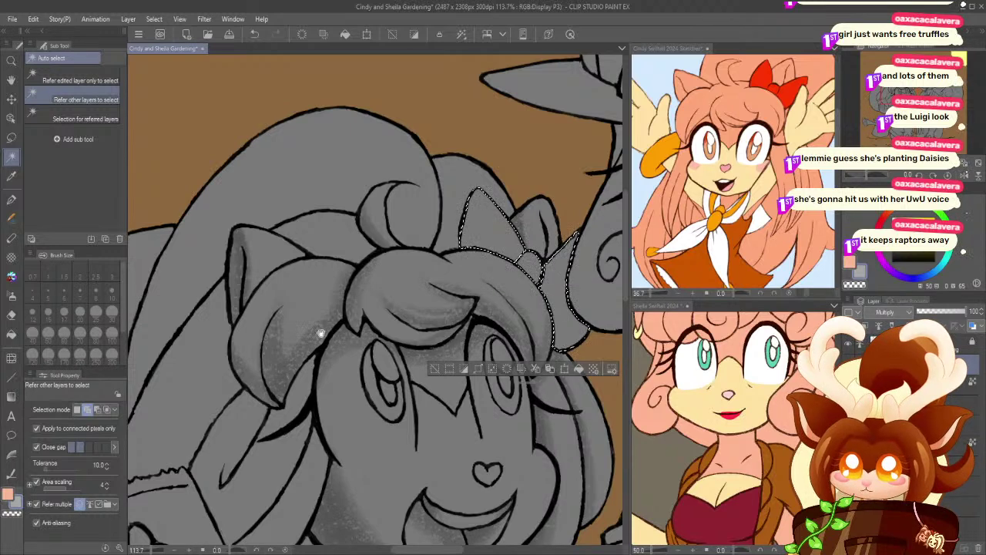
drag(342, 339, 236, 345)
click(11, 275)
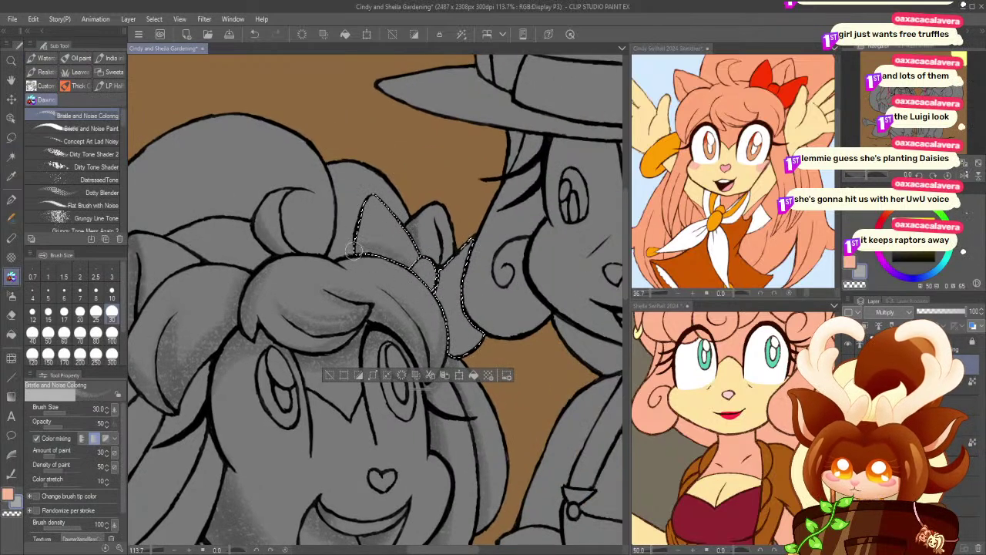
mouse_move(408, 273)
mouse_down()
mouse_move(448, 311)
mouse_move(437, 304)
mouse_move(469, 353)
mouse_move(433, 288)
mouse_move(444, 341)
mouse_move(431, 290)
mouse_move(451, 344)
mouse_move(448, 314)
mouse_move(425, 281)
mouse_up()
key(ctrl+d)
- Select the narrow hair strand between the smaller character's left cheek and the seed packet, shade it at size 30, and deselect
drag(273, 395, 430, 416)
drag(207, 375, 249, 241)
drag(271, 346, 230, 231)
click(12, 157)
click(338, 301)
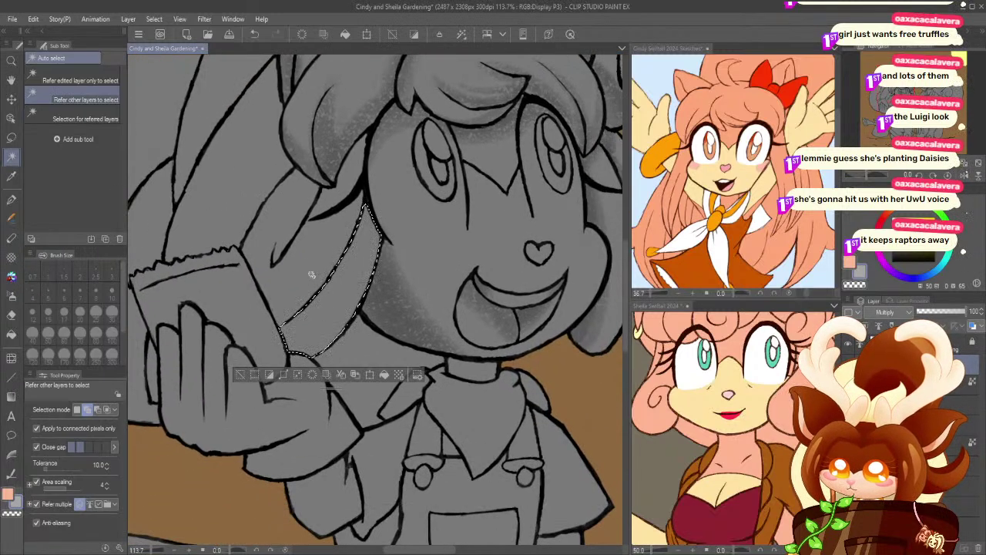
click(12, 276)
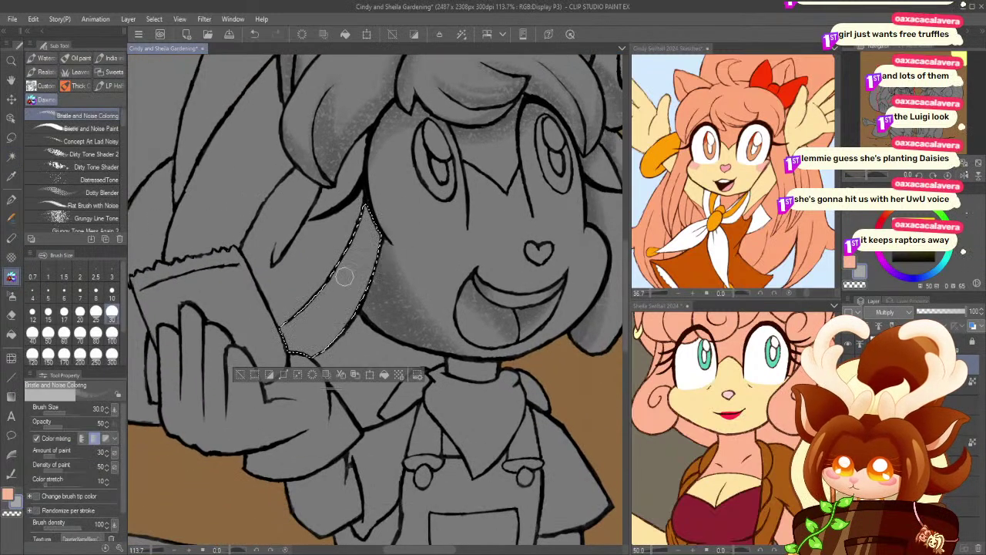
mouse_move(362, 185)
mouse_down()
mouse_move(353, 245)
mouse_move(265, 329)
mouse_move(276, 329)
mouse_move(363, 195)
mouse_move(360, 241)
mouse_move(272, 341)
mouse_move(285, 337)
mouse_move(369, 201)
mouse_move(259, 339)
mouse_move(298, 309)
mouse_move(296, 326)
mouse_move(265, 354)
mouse_move(292, 343)
mouse_move(274, 358)
mouse_up()
click(240, 374)
- Select the hair between the left bang tuft and seed packet, including its inner lines, shade it with the brush at size 40, and deselect
drag(309, 249, 344, 333)
key(i)
click(344, 334)
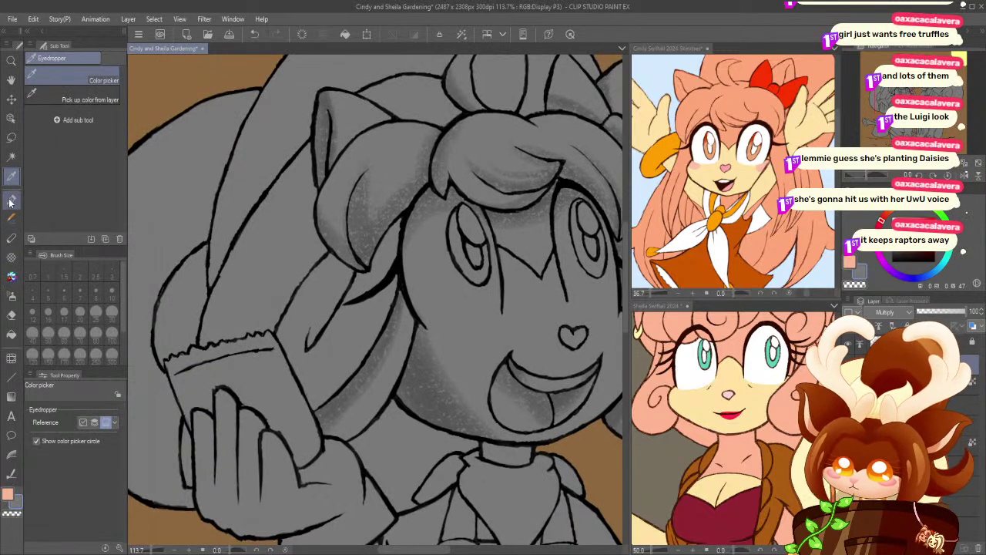
click(11, 156)
click(325, 354)
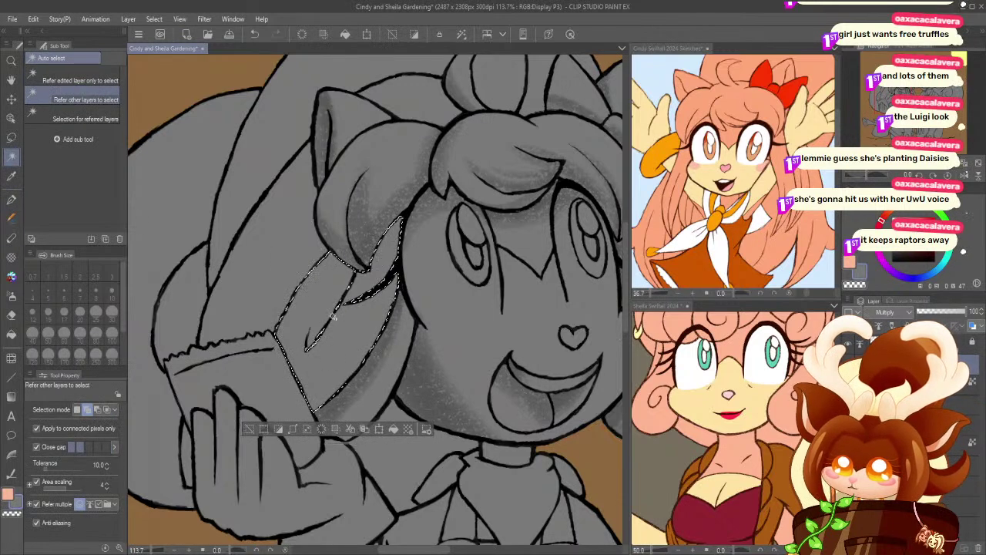
click(12, 138)
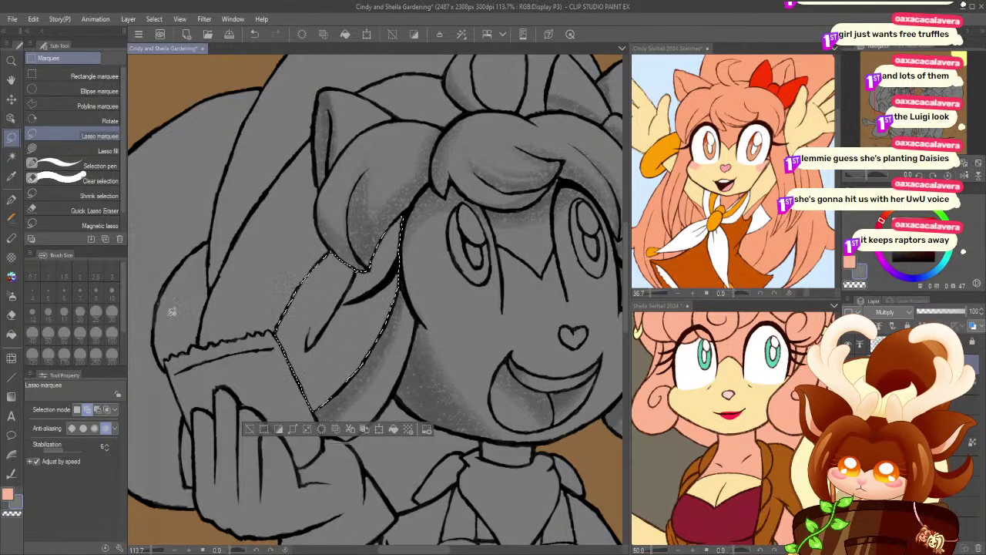
click(12, 276)
click(32, 332)
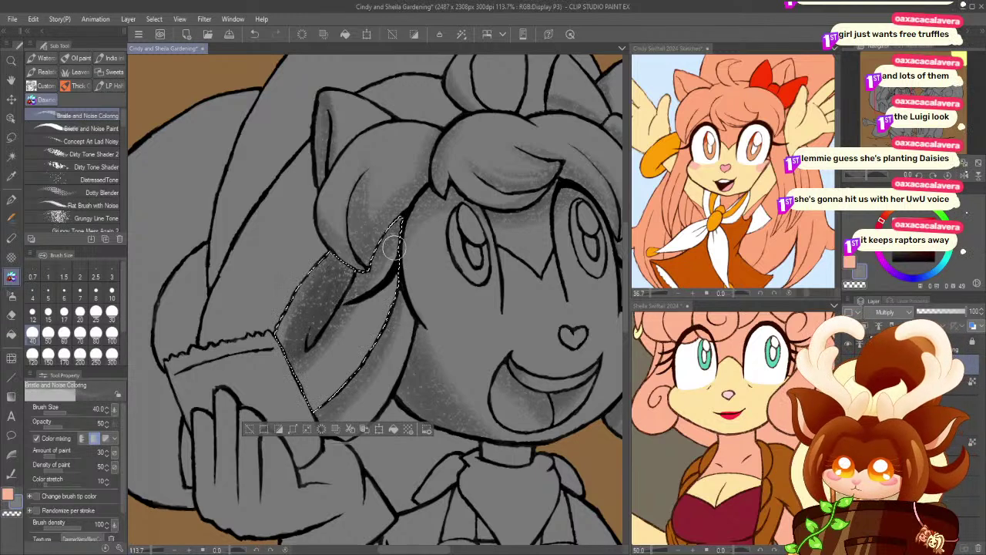
click(249, 429)
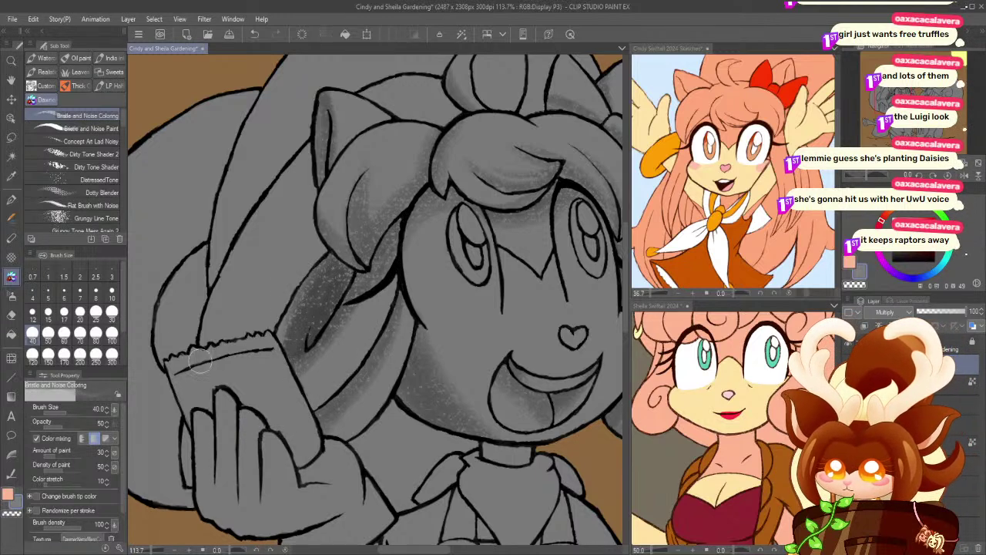
- Select the hair section directly behind the bow, shade it with the Bristle and Noise Coloring brush at size 70, and deselect
click(11, 60)
mouse_move(275, 238)
mouse_down()
mouse_move(216, 262)
mouse_move(261, 259)
mouse_up()
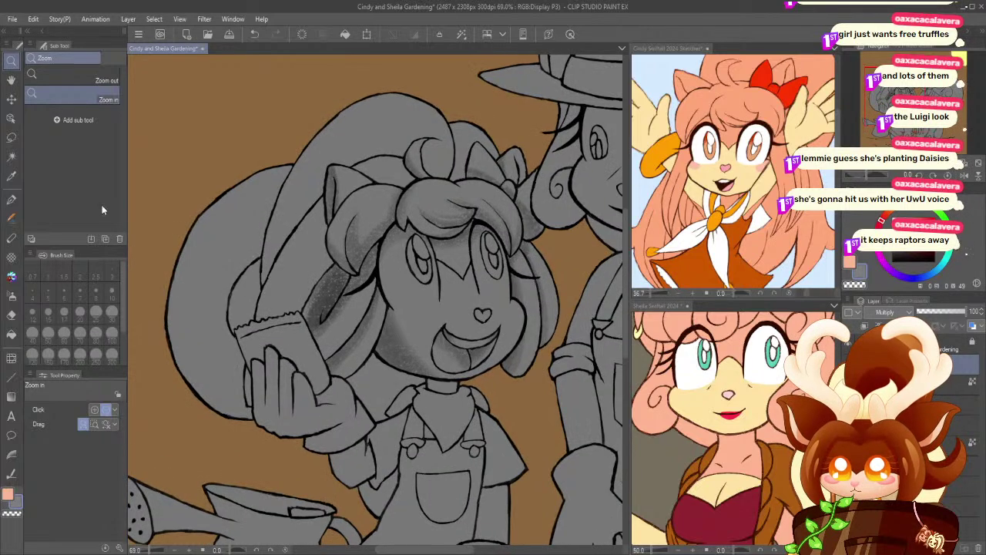
click(11, 157)
click(456, 134)
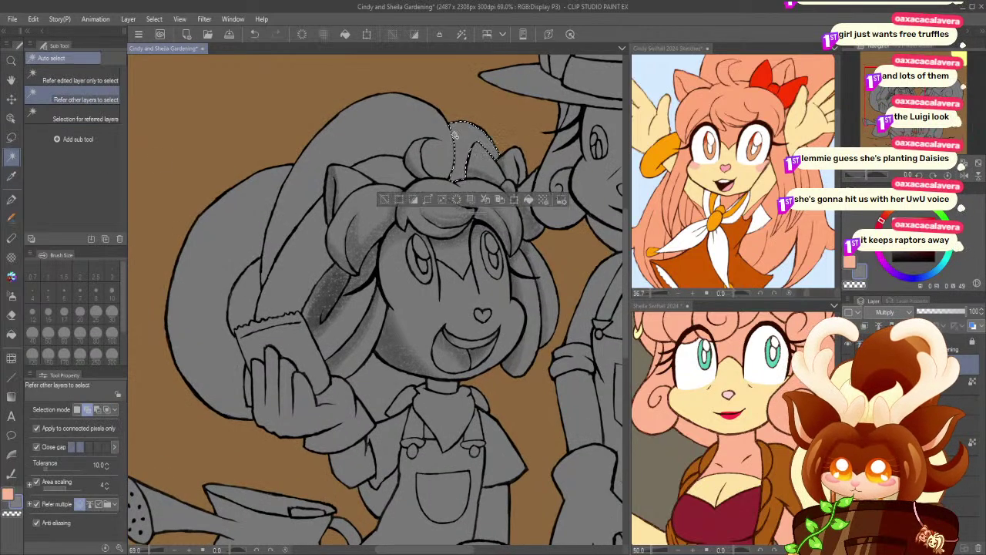
click(11, 278)
click(79, 333)
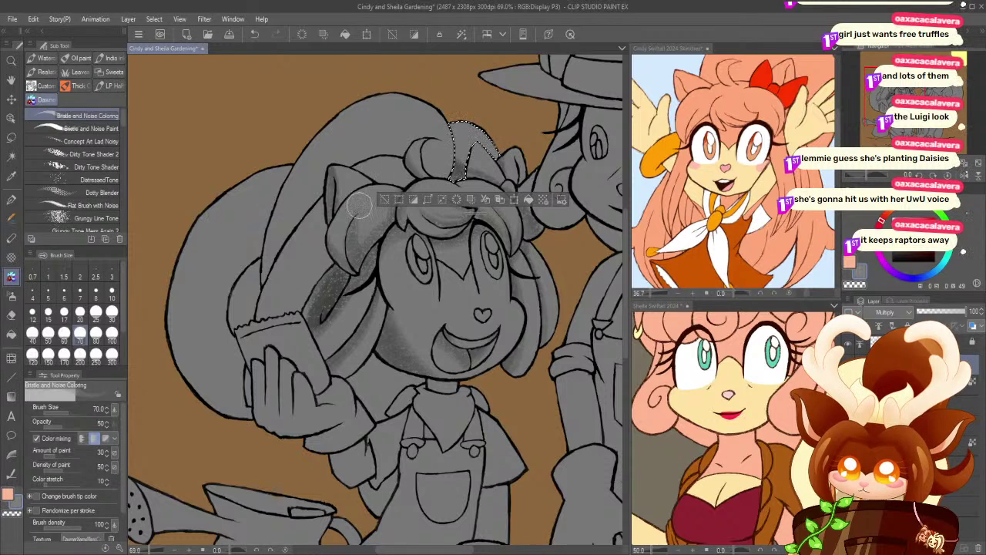
key(ctrl+d)
- Select the large hair arc over the smaller character's head, shade its inner edge at brush size 120, undoing a stray stroke, and deselect
key(w)
click(318, 156)
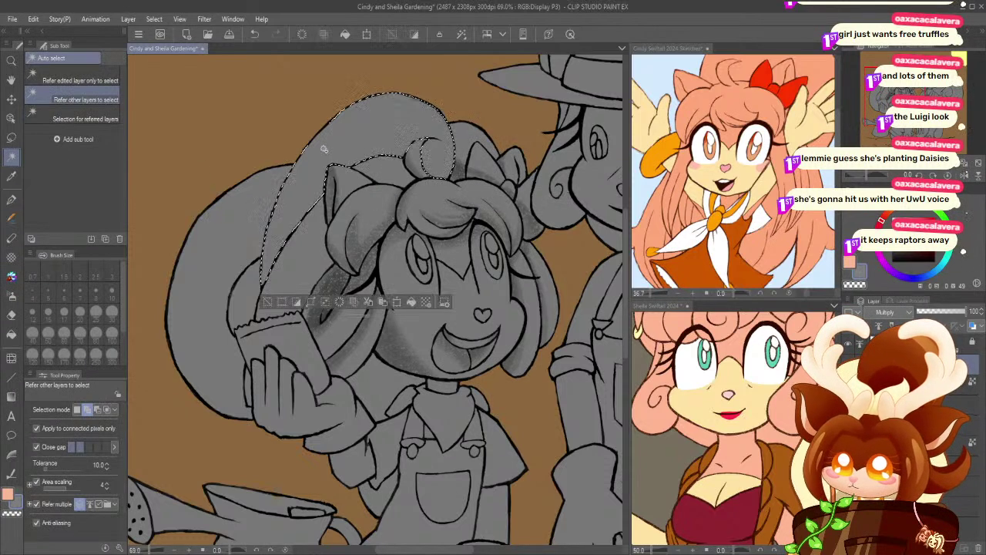
click(10, 280)
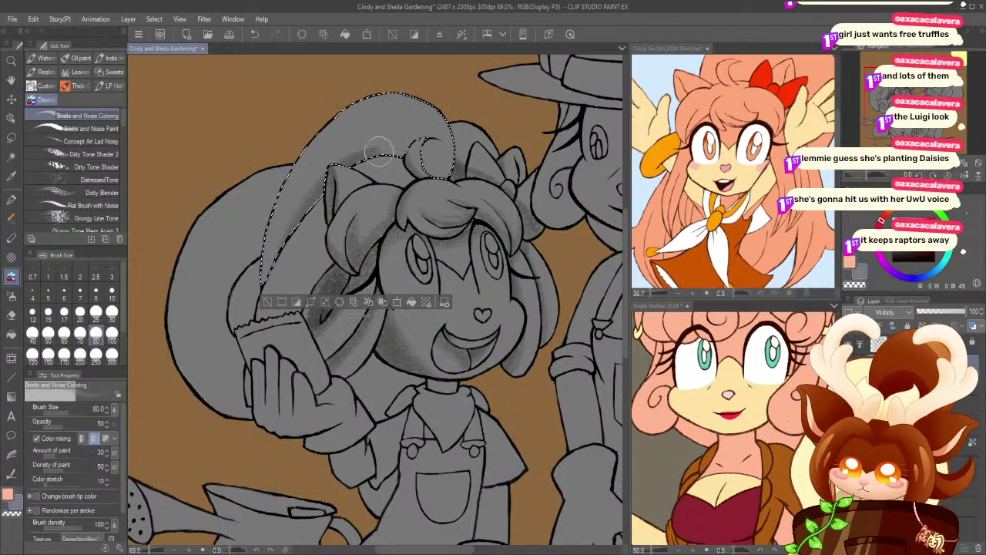
click(32, 354)
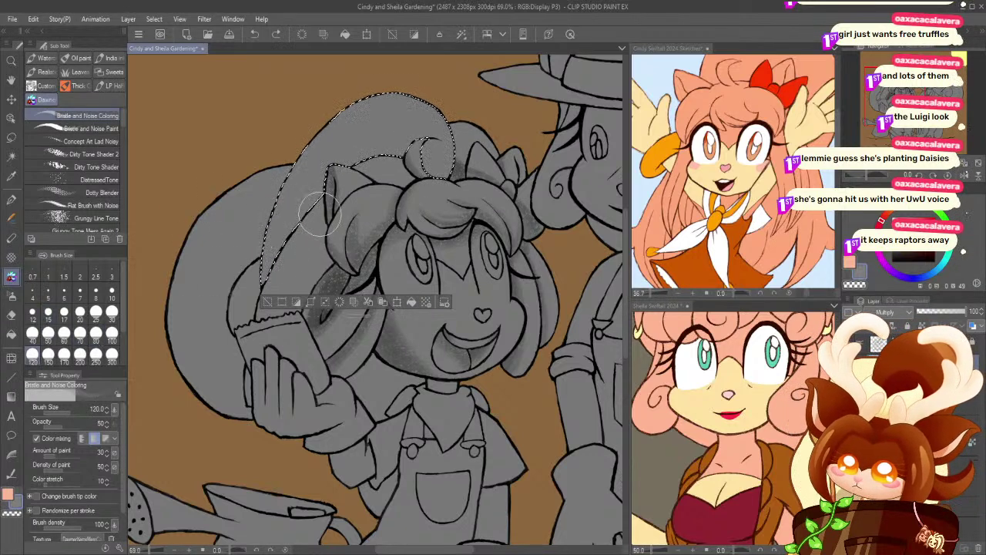
drag(336, 176, 393, 210)
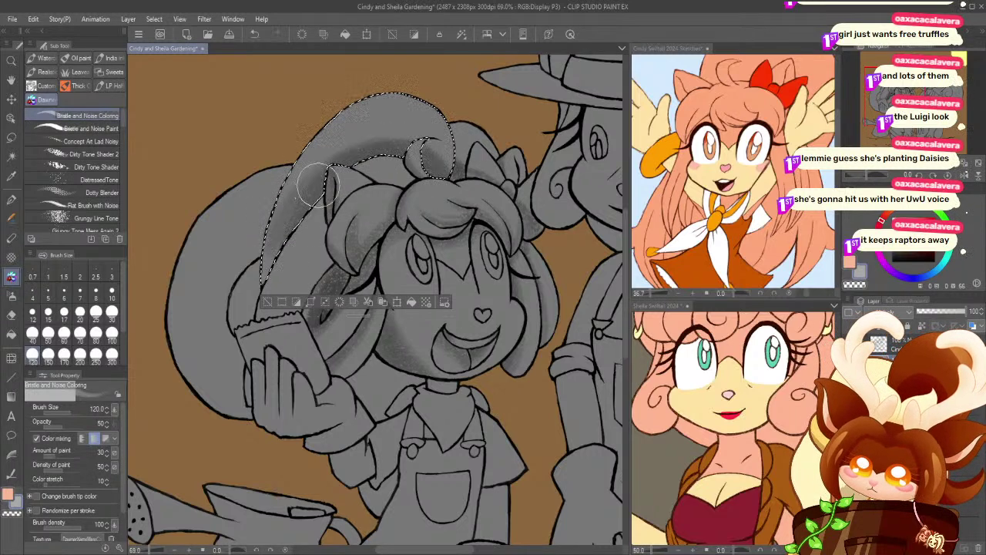
key(ctrl+z)
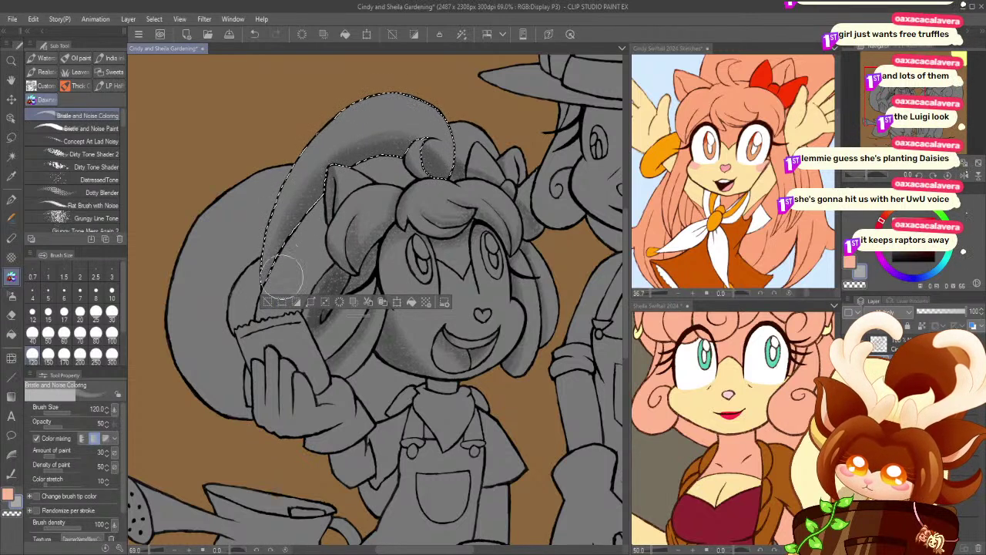
key(ctrl+d)
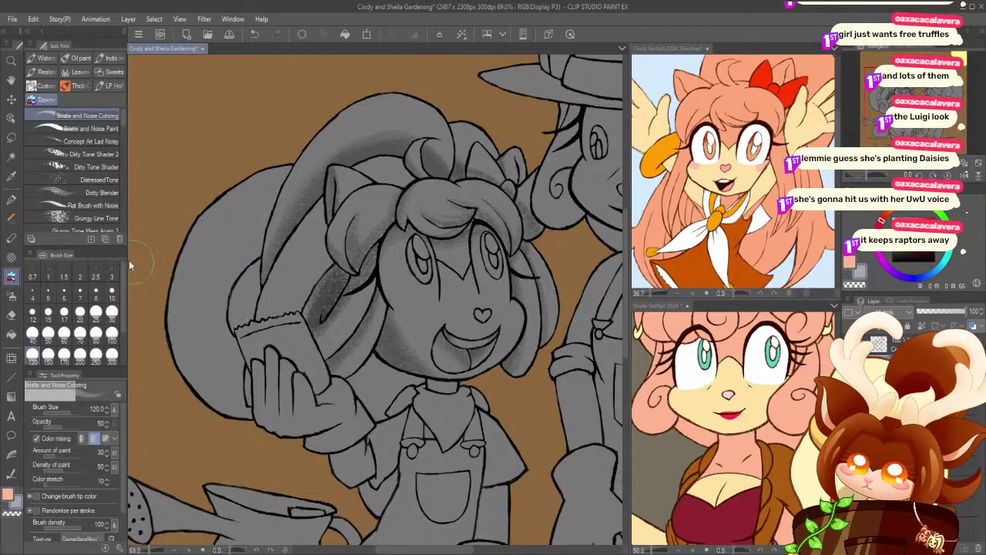
- Select the hair sections above and below the left ear, shade them with brush sizes from 120 down to 40 and 50, and deselect
click(11, 156)
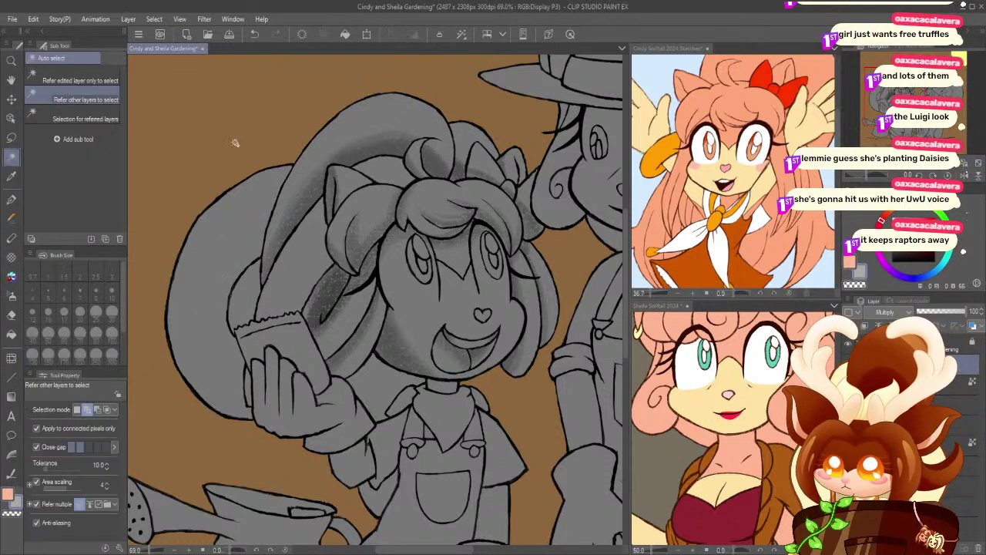
click(384, 174)
shift+click(296, 261)
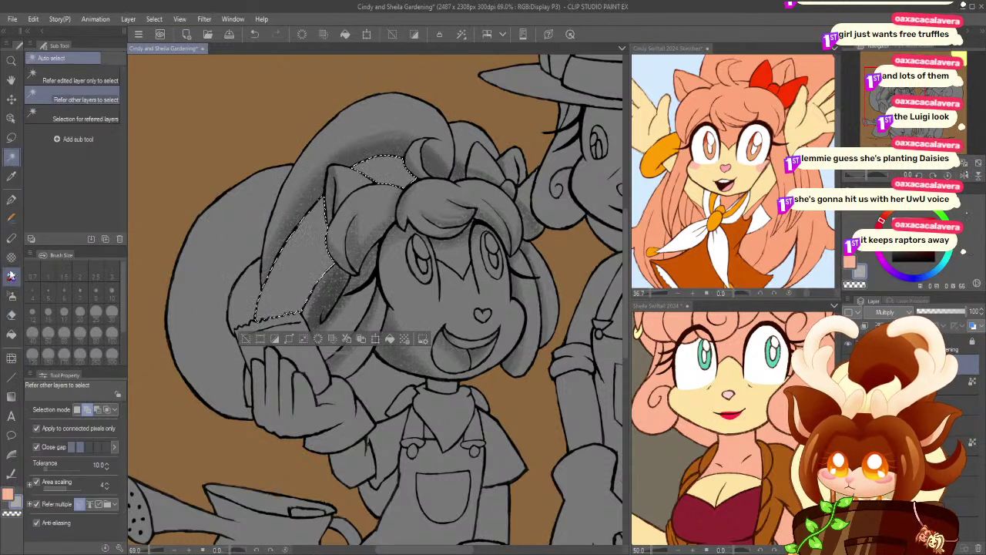
key(b)
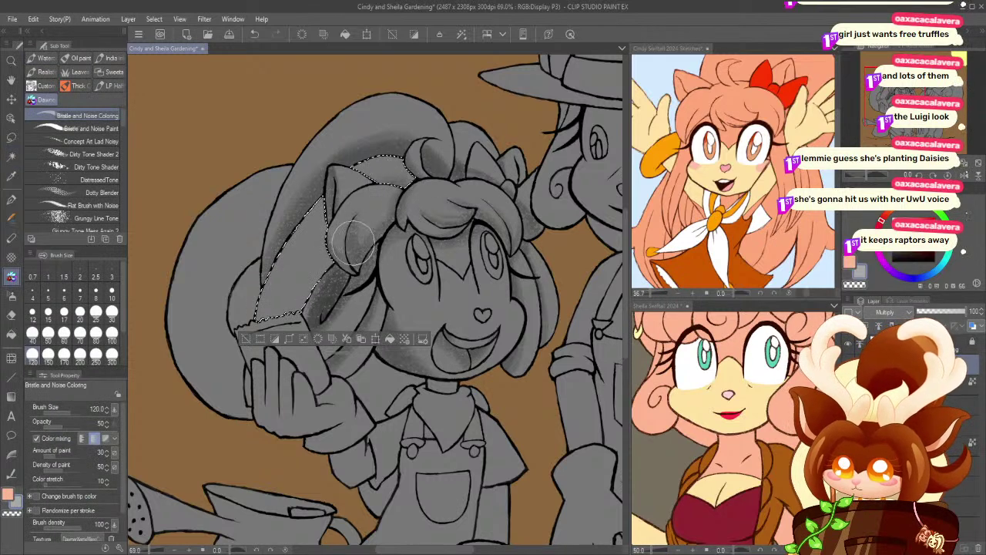
mouse_move(322, 235)
mouse_down()
mouse_move(301, 286)
mouse_move(291, 374)
mouse_move(307, 277)
mouse_move(289, 378)
mouse_up()
click(48, 311)
click(33, 332)
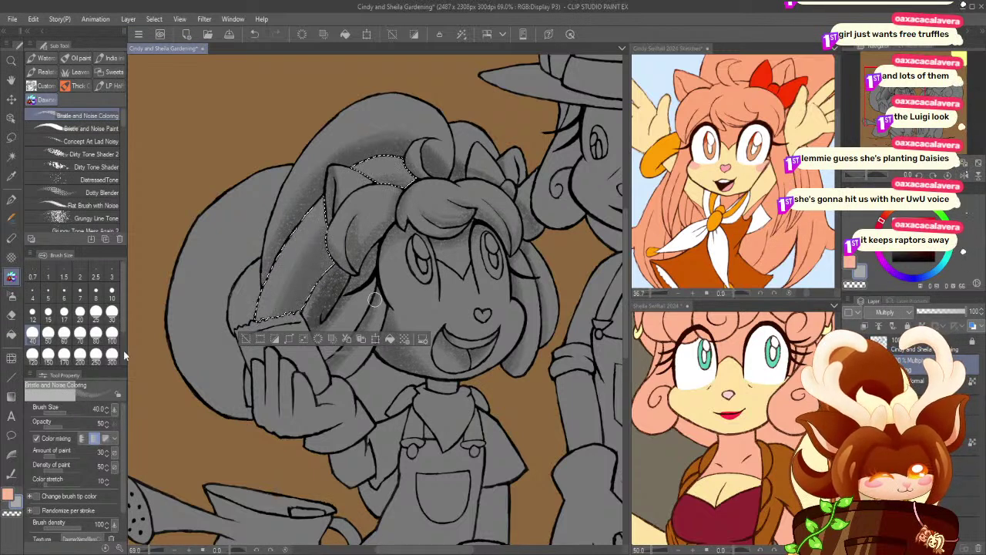
click(64, 311)
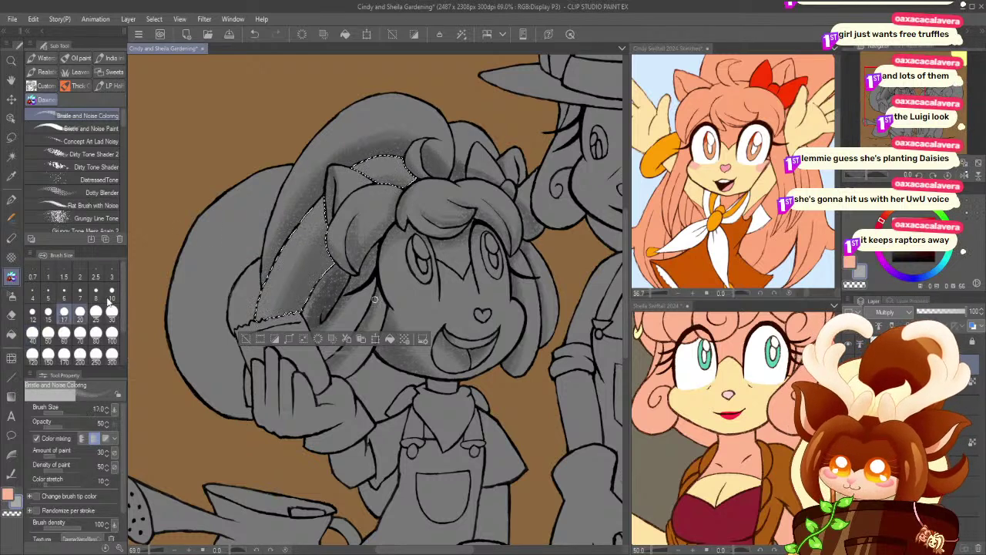
click(48, 333)
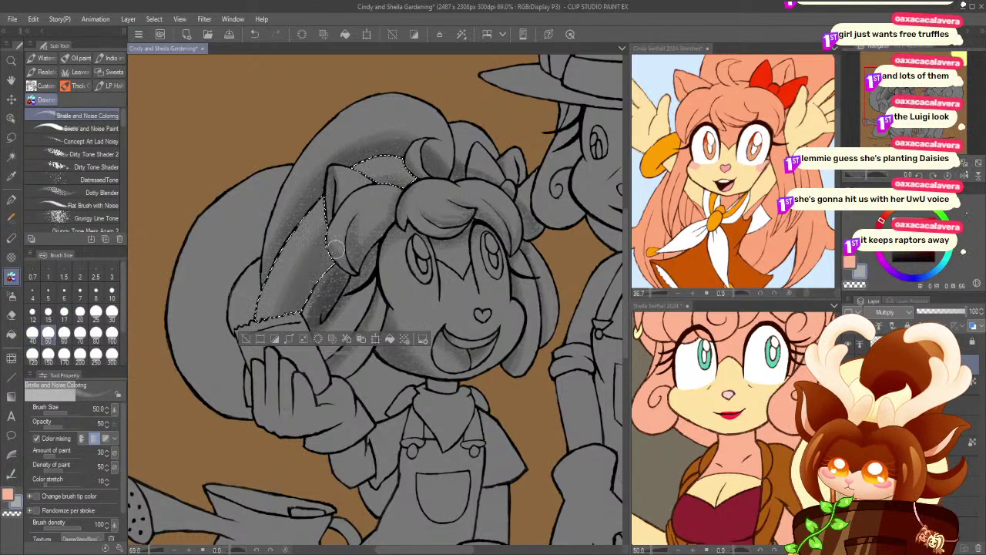
click(244, 338)
- Select the smaller character's large back hair mass, the hair behind her shoulder and below her elbow, and include the inner curl line
drag(214, 394, 189, 326)
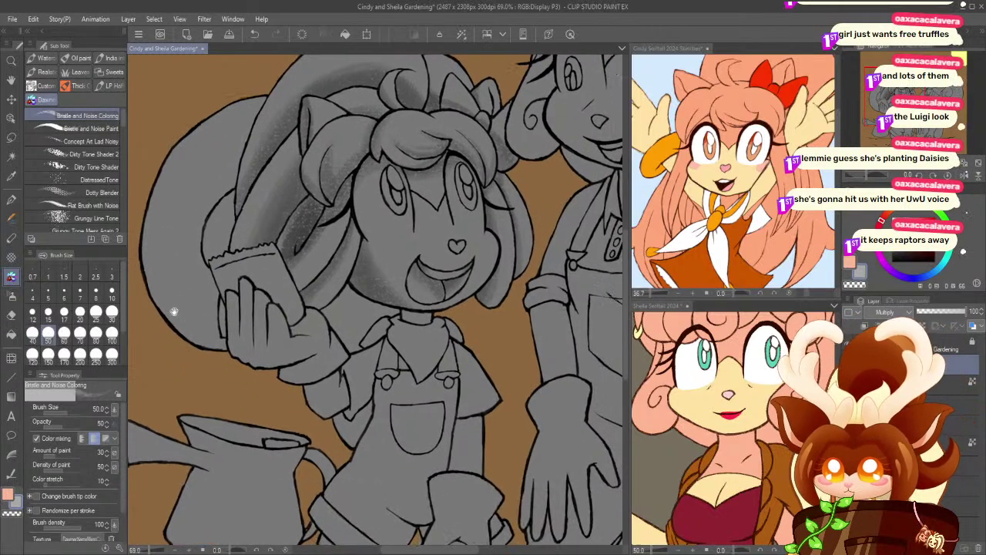
click(9, 159)
click(343, 319)
click(347, 430)
click(176, 247)
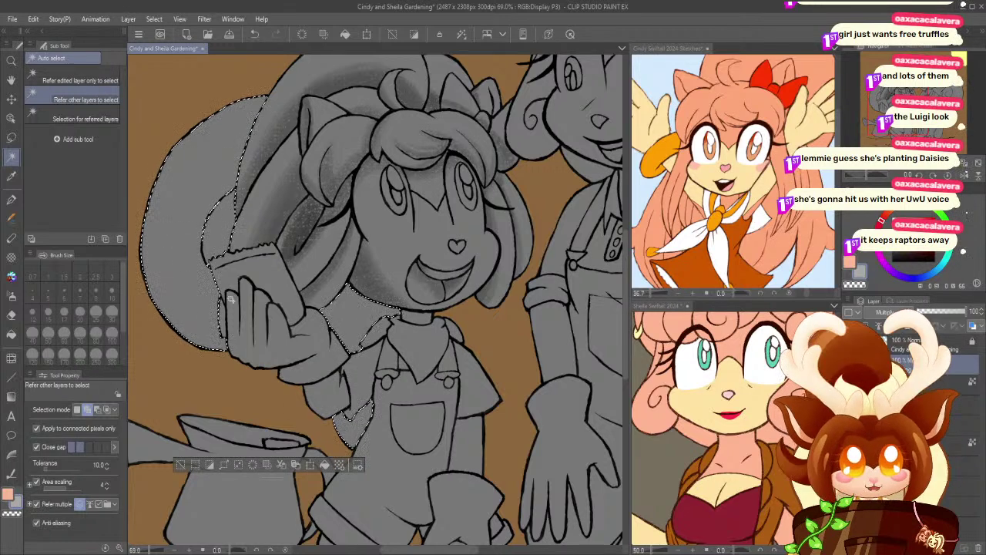
click(11, 138)
mouse_move(235, 166)
mouse_down()
mouse_move(197, 260)
mouse_move(207, 174)
mouse_move(182, 202)
mouse_move(209, 225)
mouse_up()
- Shade the selected back hair with the Bristle and Noise Coloring brush at sizes from 50 up to 150, and deselect
click(11, 199)
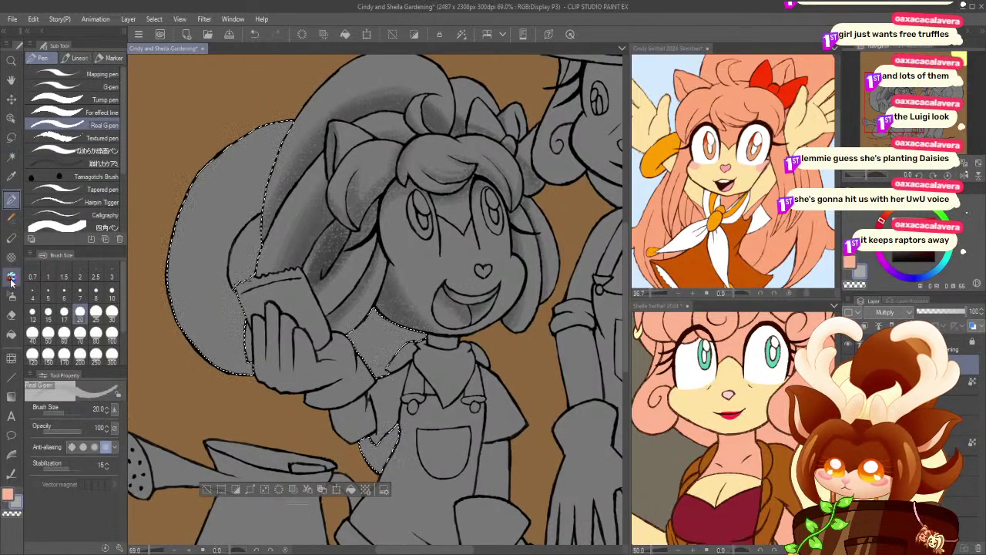
click(12, 276)
click(69, 339)
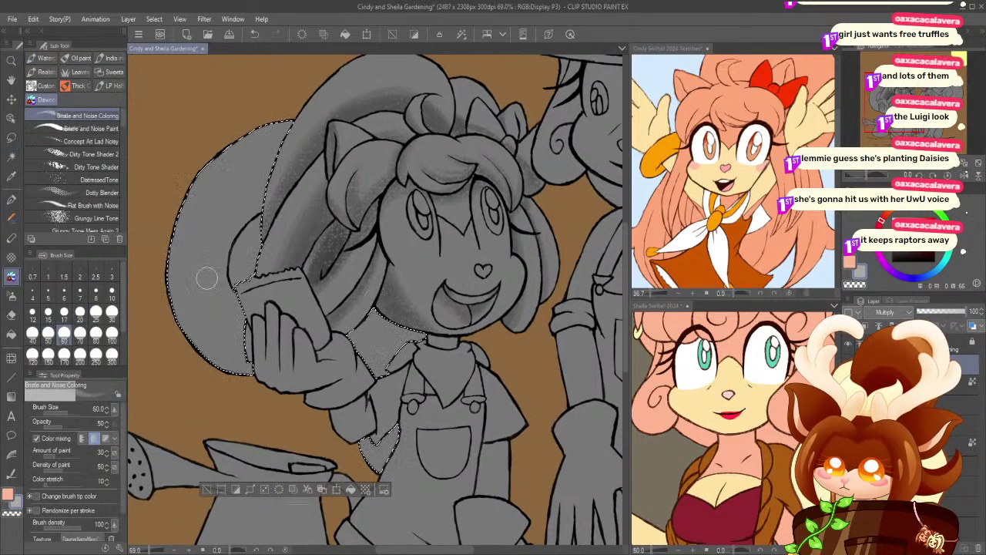
click(113, 338)
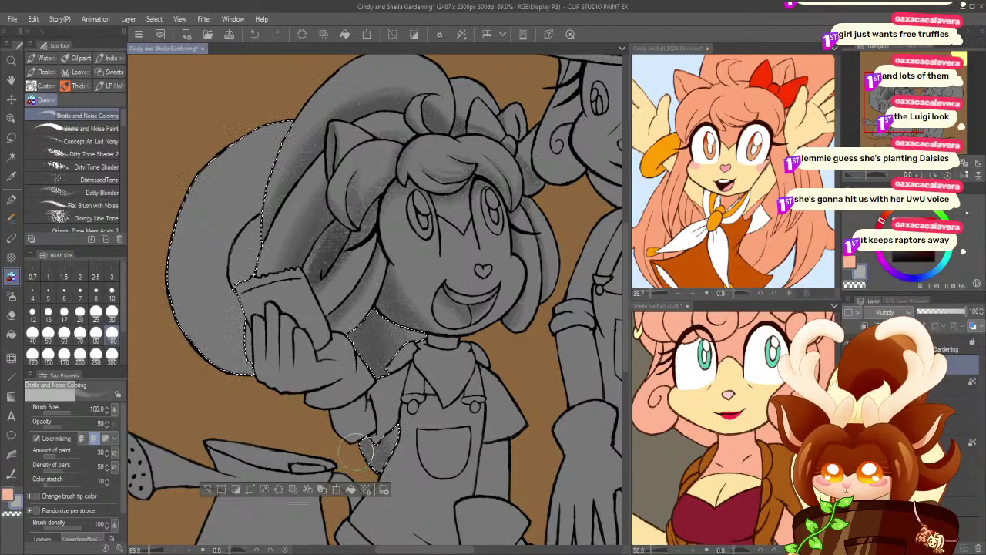
click(47, 338)
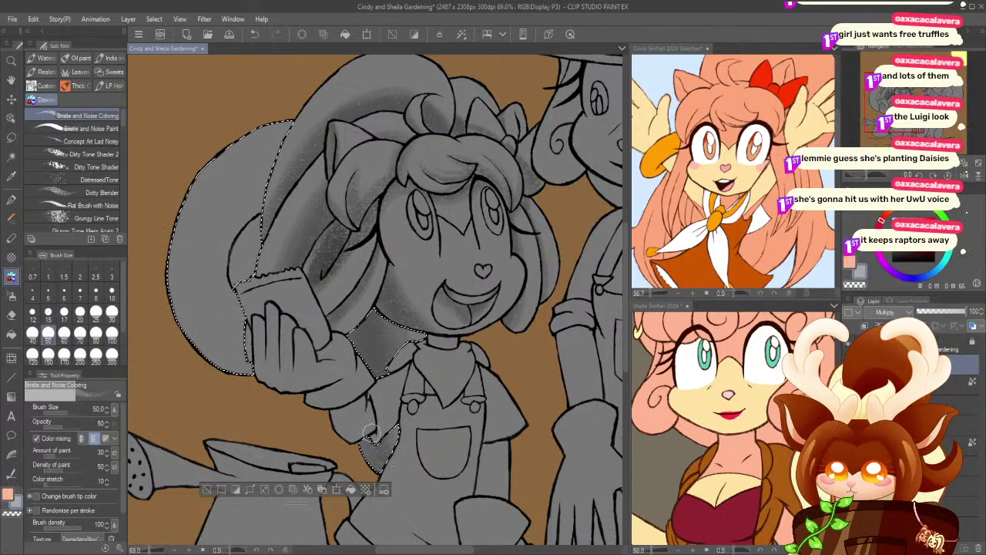
drag(166, 330, 227, 344)
click(80, 334)
click(48, 355)
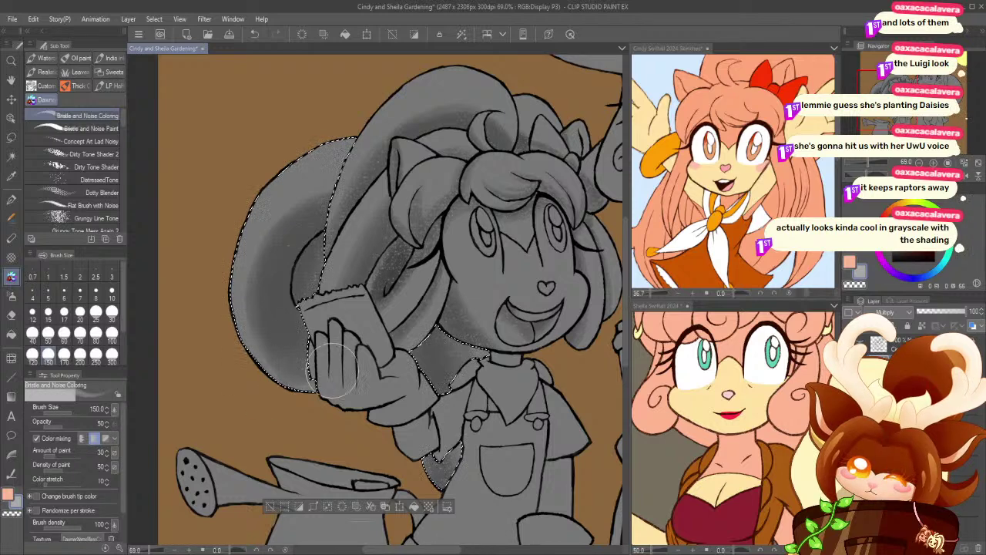
key(ctrl+d)
- Select the smaller character's neck, shade it under the chin with the Bristle and Noise Coloring brush at size 50, and deselect
drag(286, 445, 161, 394)
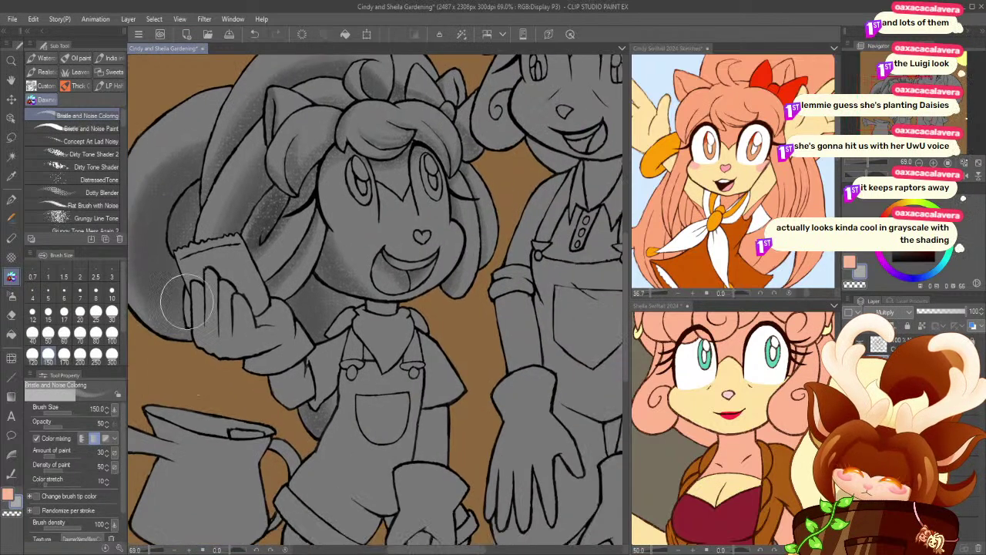
click(12, 157)
click(382, 313)
key(ctrl+space)
click(385, 273)
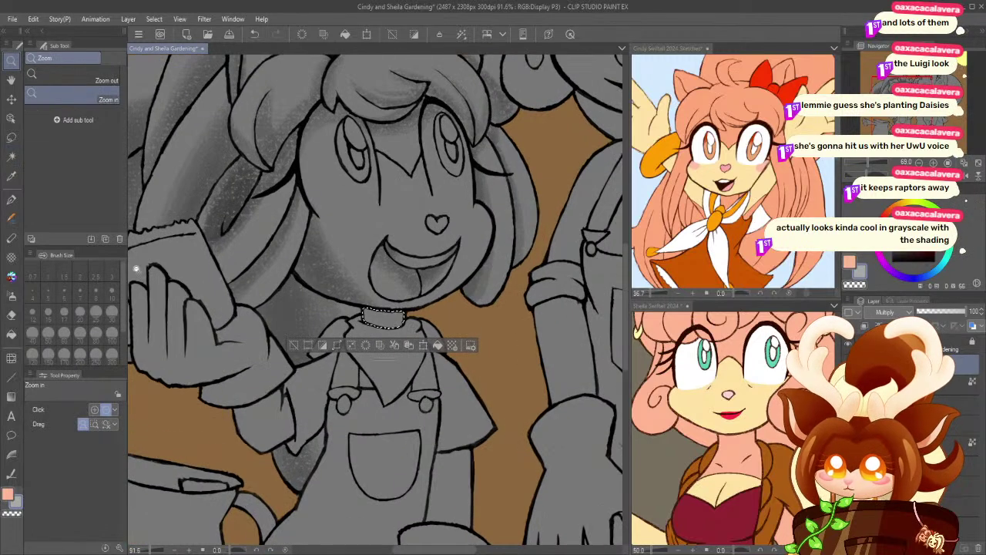
click(11, 275)
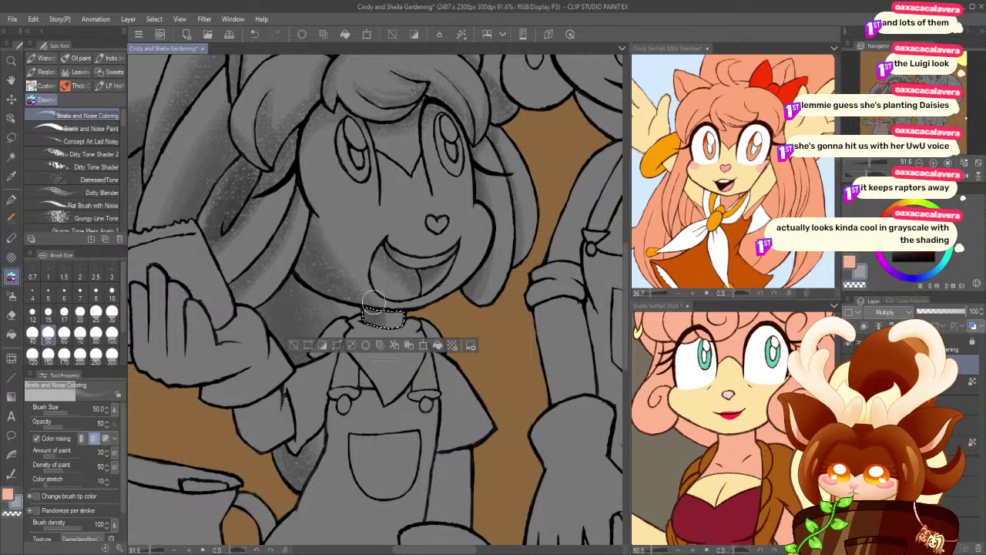
key(ctrl+d)
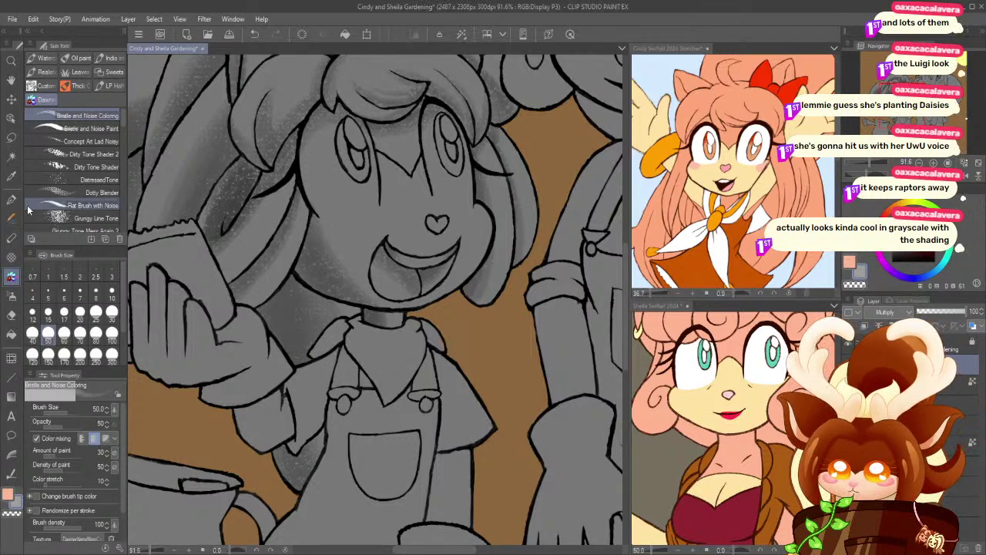
- Select the two bandana folds over the smaller character's shoulders, shade them with the brush at size 50, and deselect
key(w)
click(386, 348)
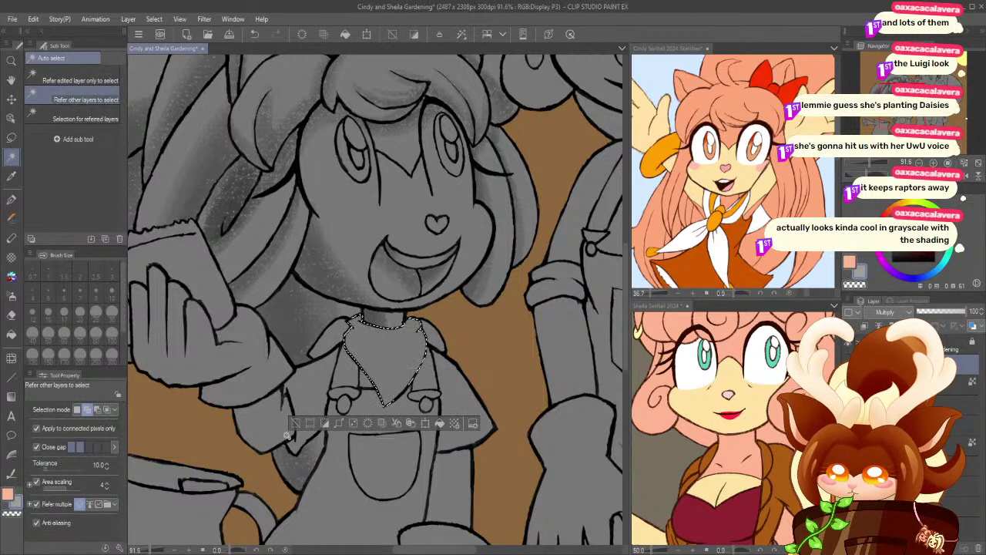
key(ctrl+d)
click(331, 335)
shift+click(428, 339)
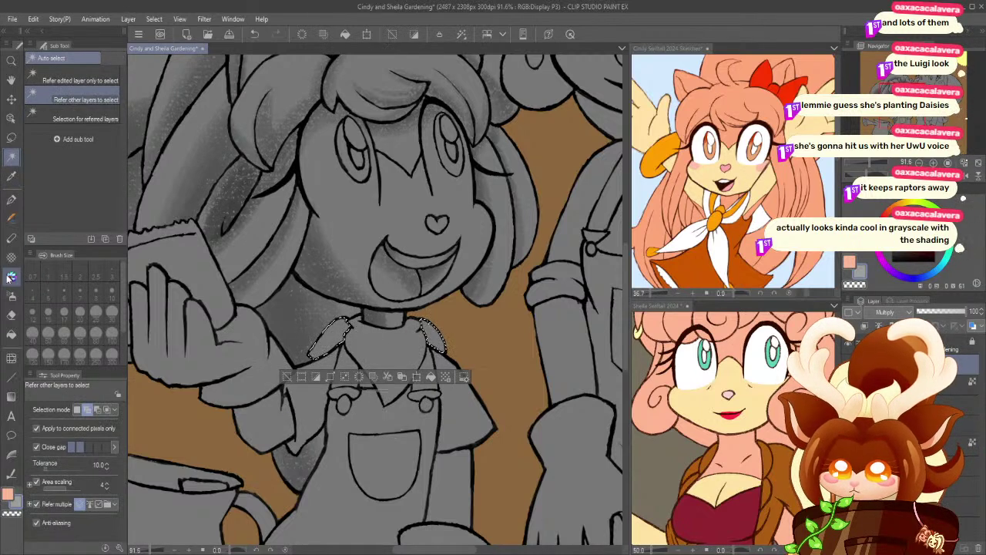
key(b)
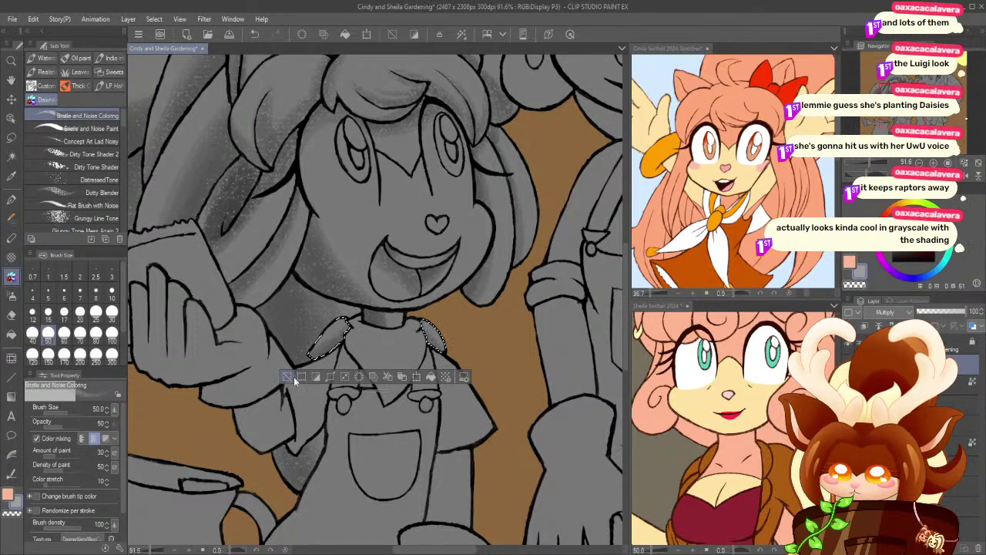
key(ctrl+d)
- Select the bandana's front triangle, shade its folds at brush sizes 25, 50 and 15, undoing a stray stroke, and deselect
key(w)
click(375, 349)
click(12, 60)
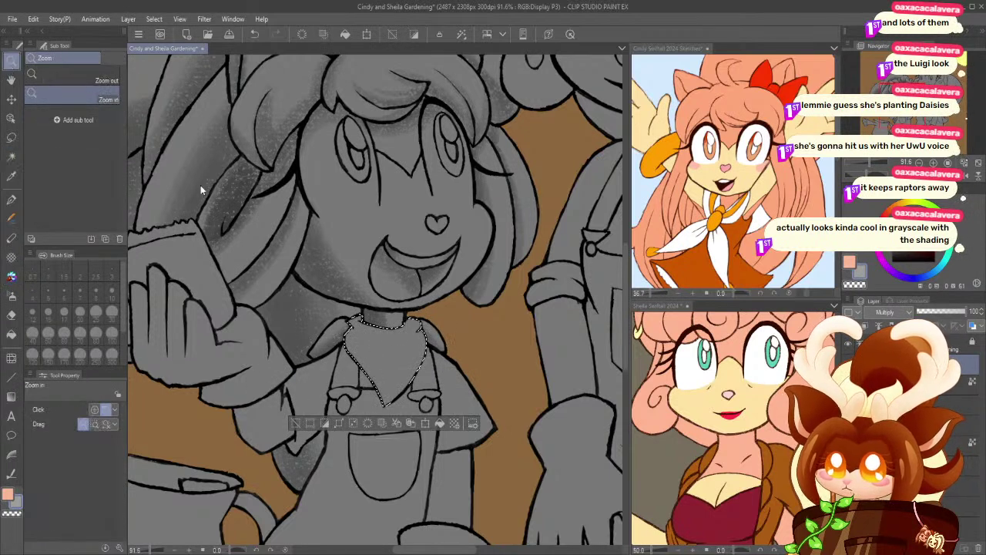
click(410, 351)
click(9, 277)
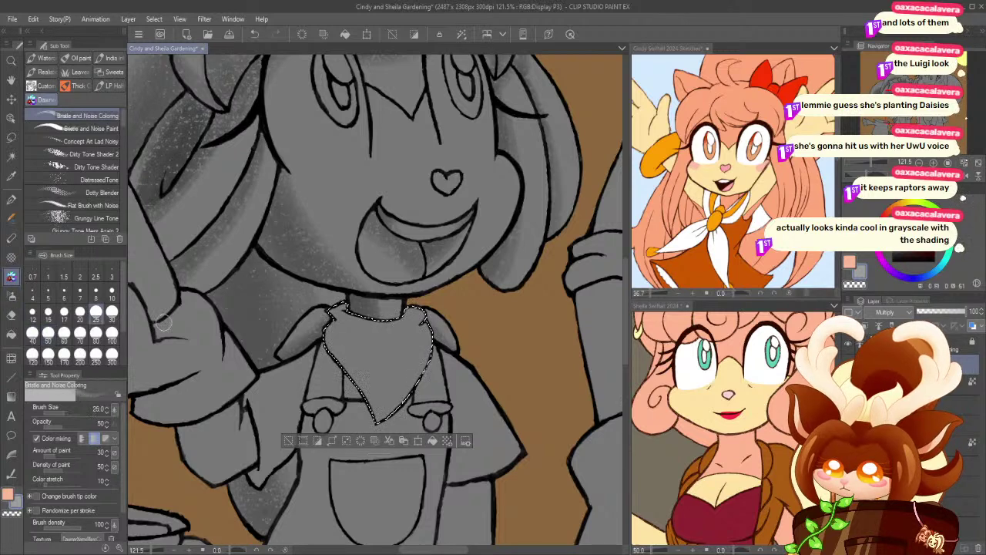
drag(329, 308, 387, 335)
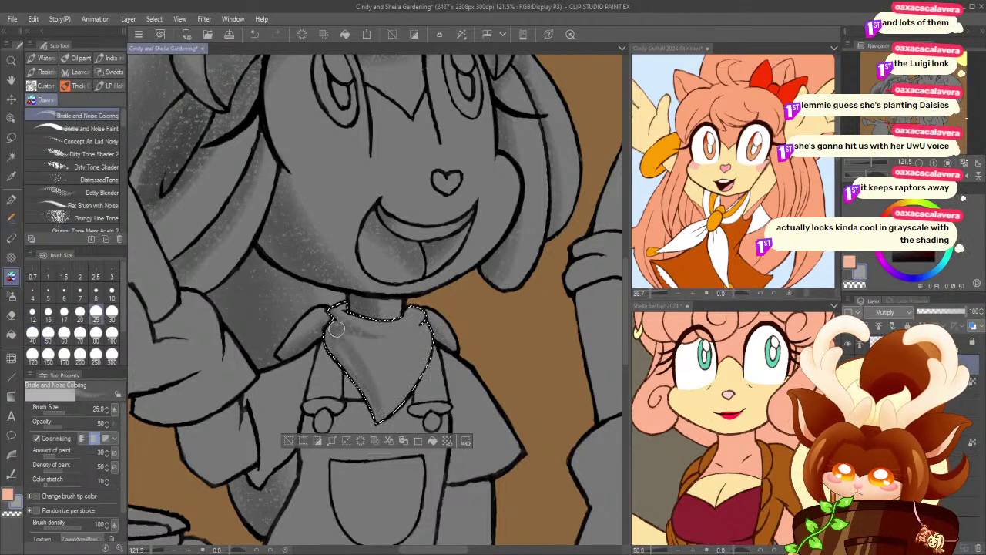
click(48, 332)
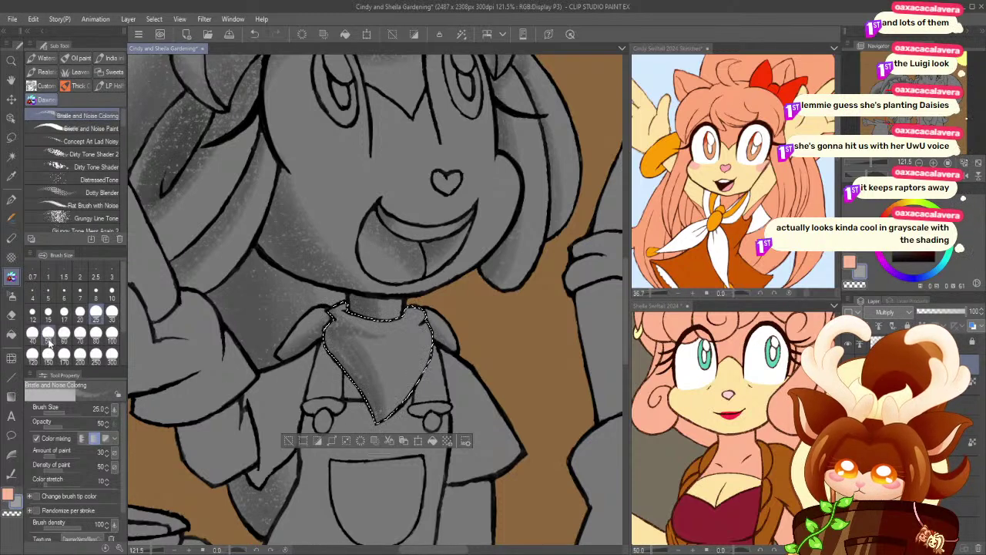
key(ctrl+z)
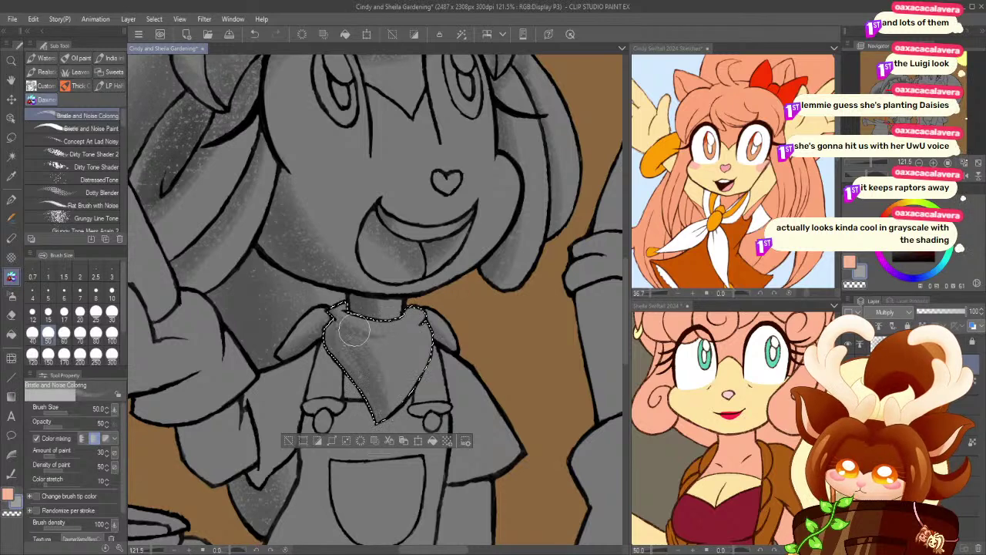
click(48, 316)
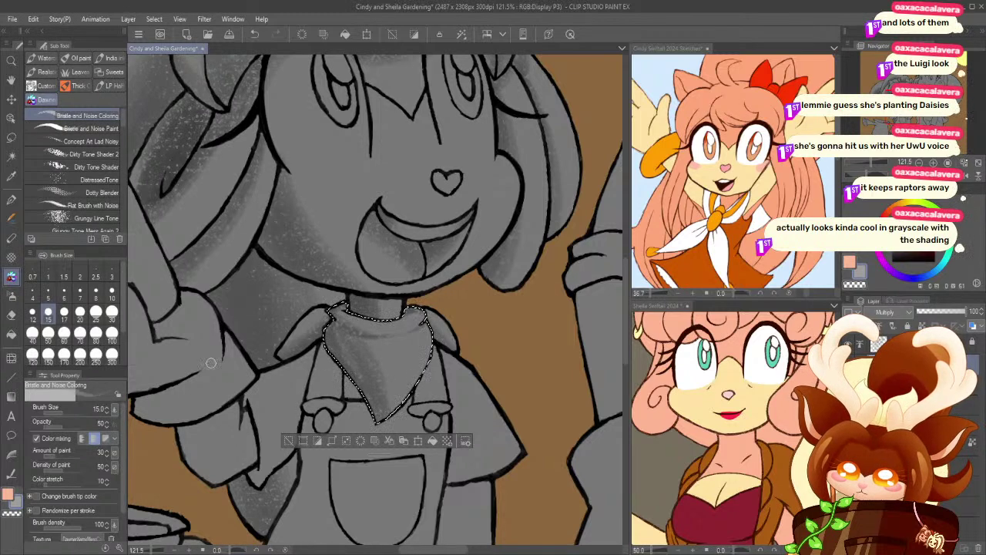
scroll(336, 336, down, 3)
click(267, 315)
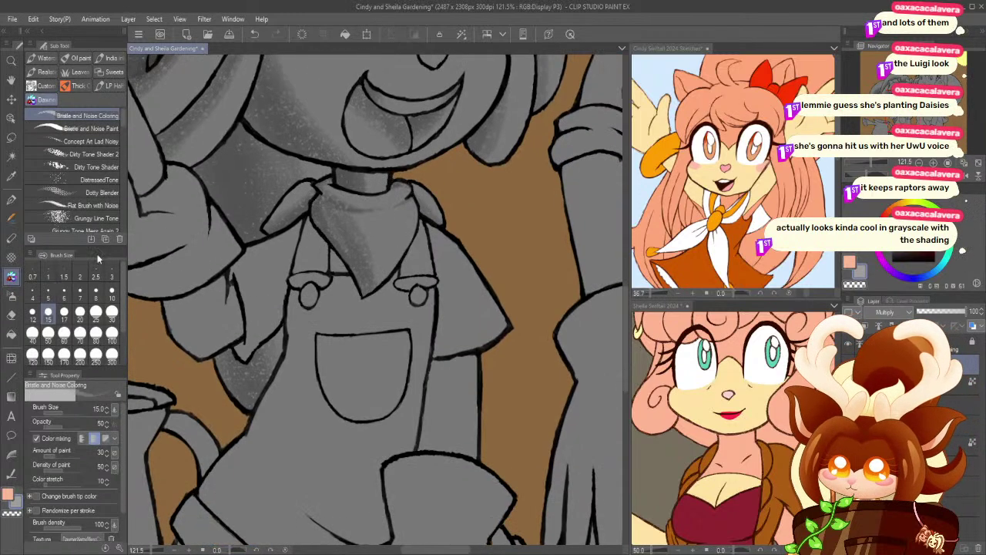
- Select both shirt sleeves and the shirt patch between the left overall strap and bandana, shade them at brush size 60, and deselect
click(12, 154)
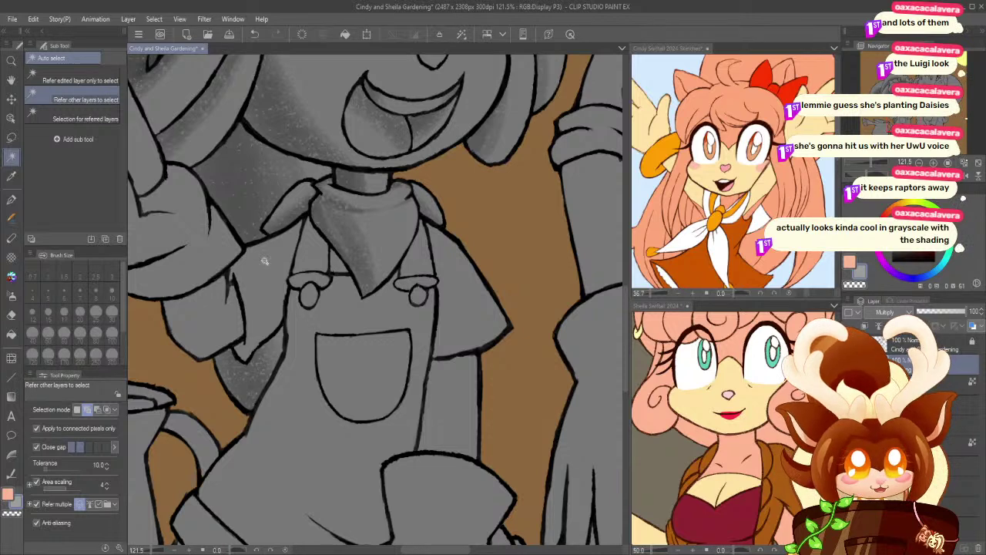
scroll(260, 256, up, 1)
click(466, 362)
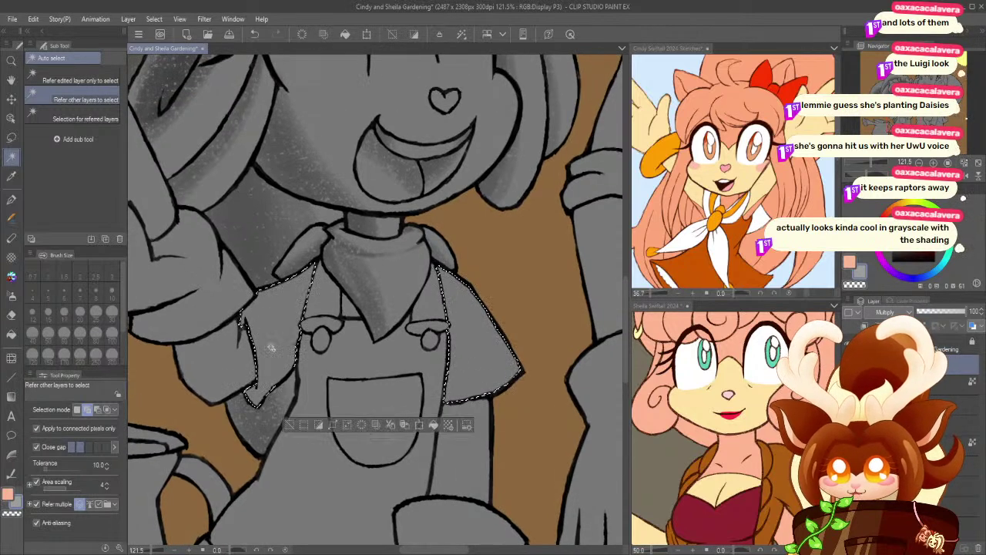
click(351, 308)
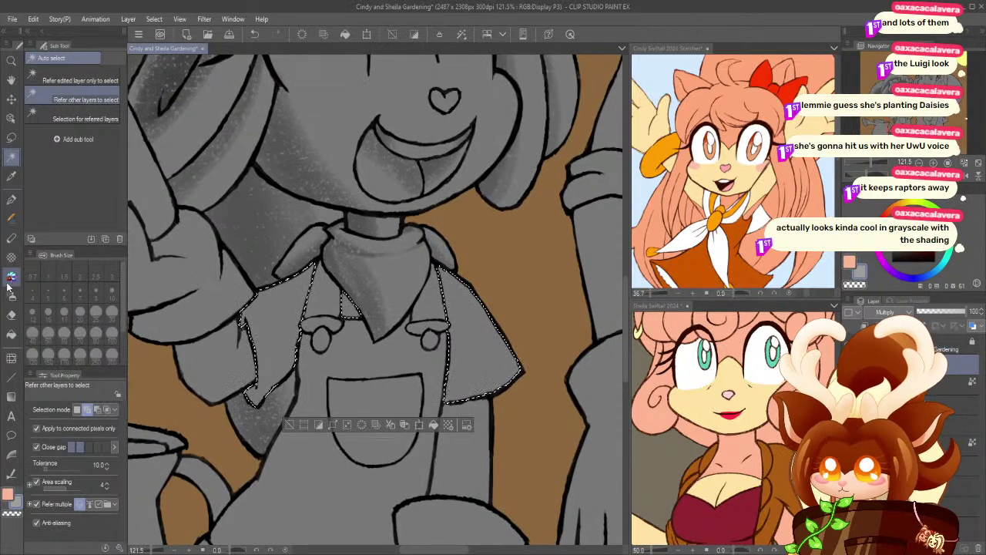
click(11, 277)
click(63, 333)
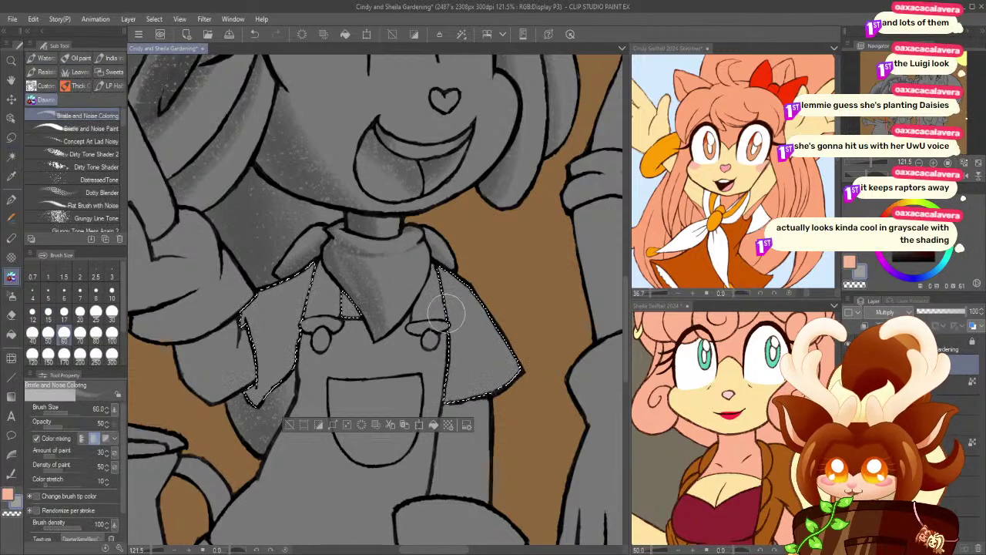
mouse_move(464, 415)
mouse_down()
mouse_move(434, 272)
mouse_move(452, 404)
mouse_move(437, 273)
mouse_move(451, 302)
mouse_move(459, 365)
mouse_move(435, 275)
mouse_move(456, 375)
mouse_move(435, 267)
mouse_move(437, 295)
mouse_move(451, 306)
mouse_move(474, 258)
mouse_move(442, 370)
mouse_move(440, 275)
mouse_move(445, 363)
mouse_move(435, 349)
mouse_move(443, 280)
mouse_move(462, 378)
mouse_up()
drag(236, 280, 311, 275)
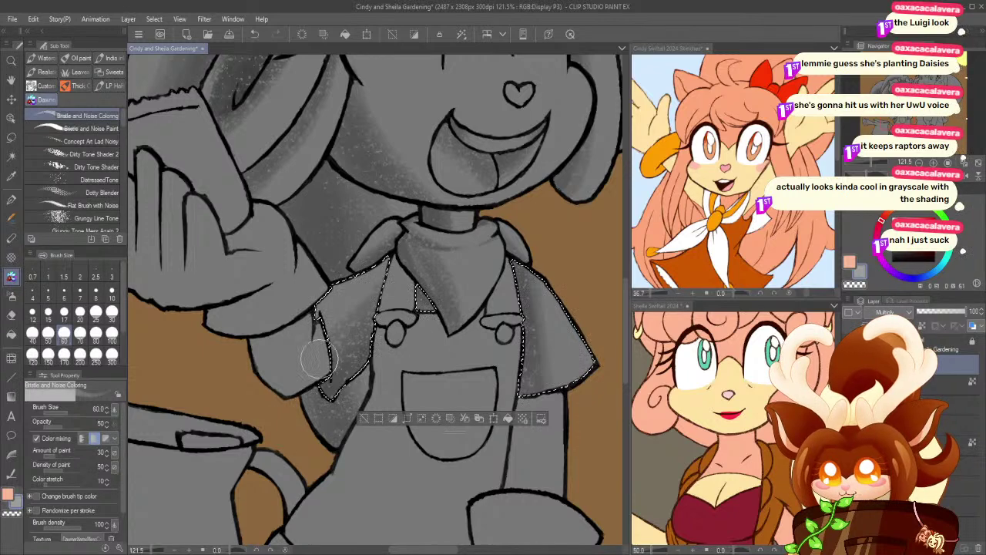
key(ctrl+d)
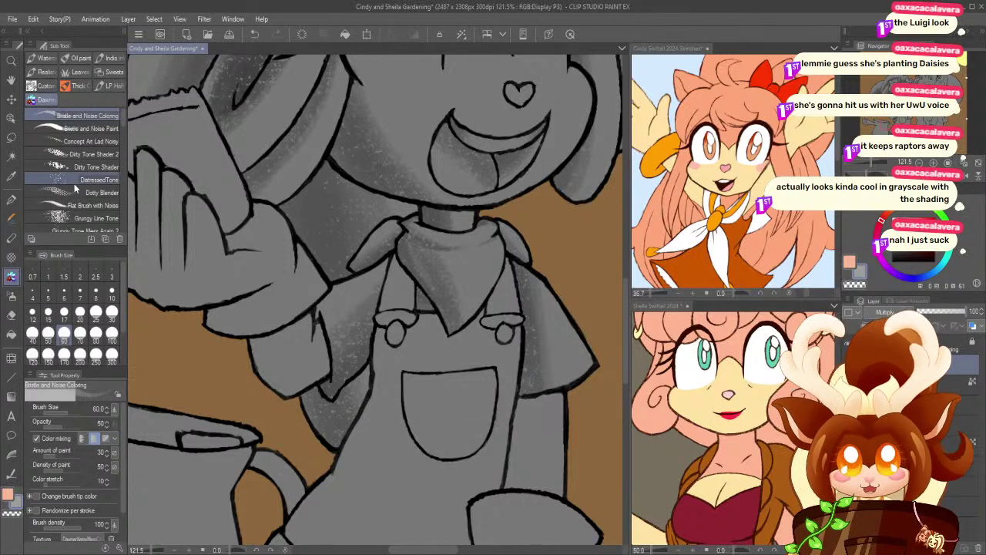
key(ctrl+shift+d)
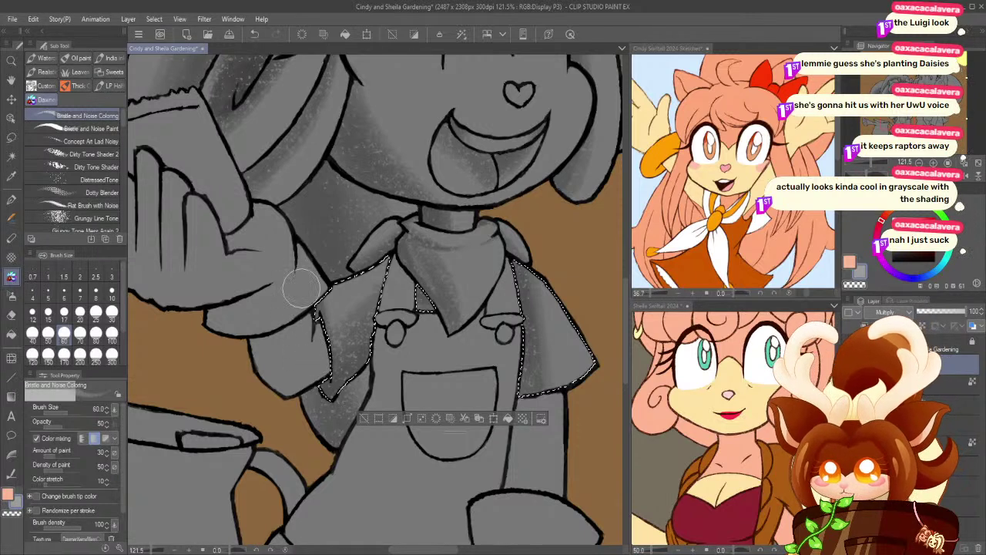
key(ctrl+d)
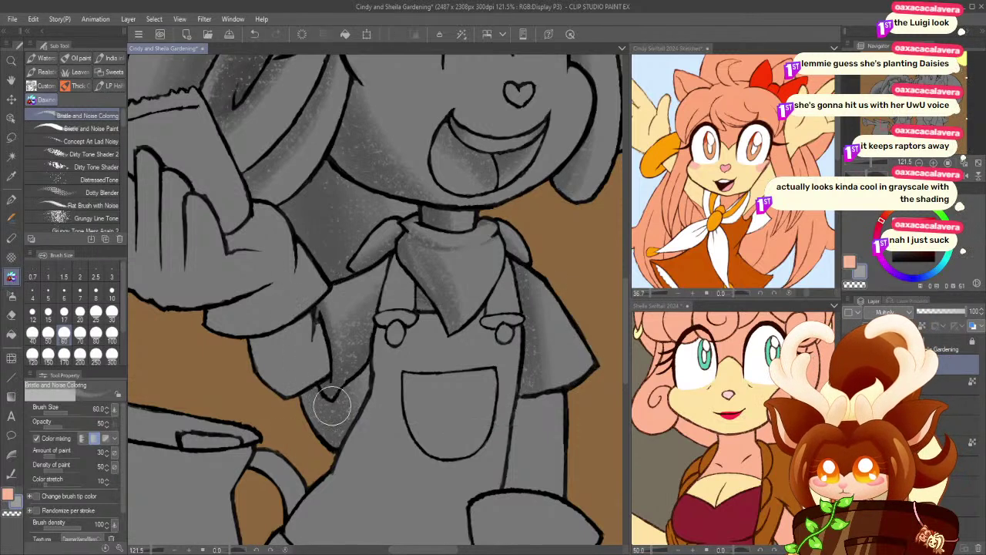
- Select both of the smaller character's bare forearms between sleeves and gloves, adding the raised arm's inner crease line to the selection
key(ctrl+space)
drag(322, 320, 298, 327)
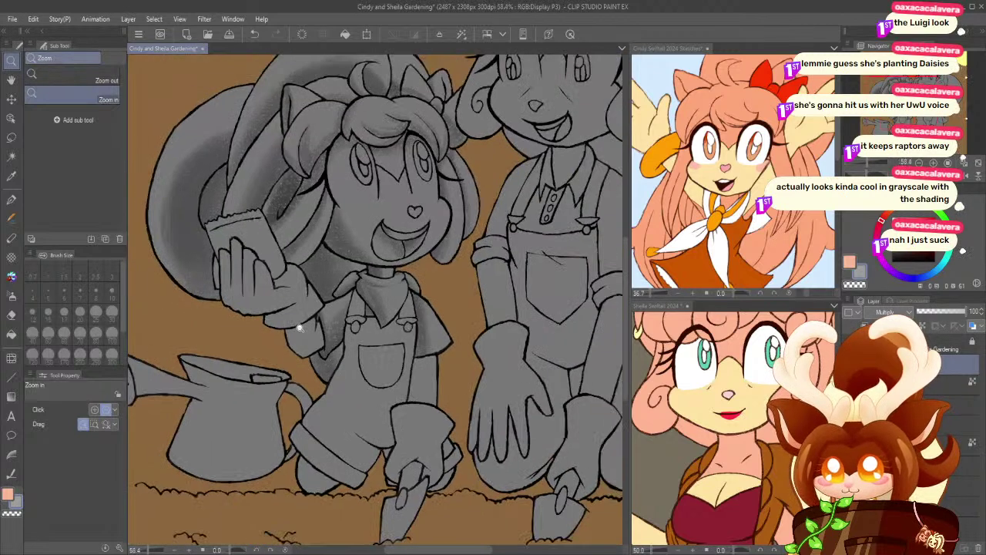
drag(334, 425, 327, 395)
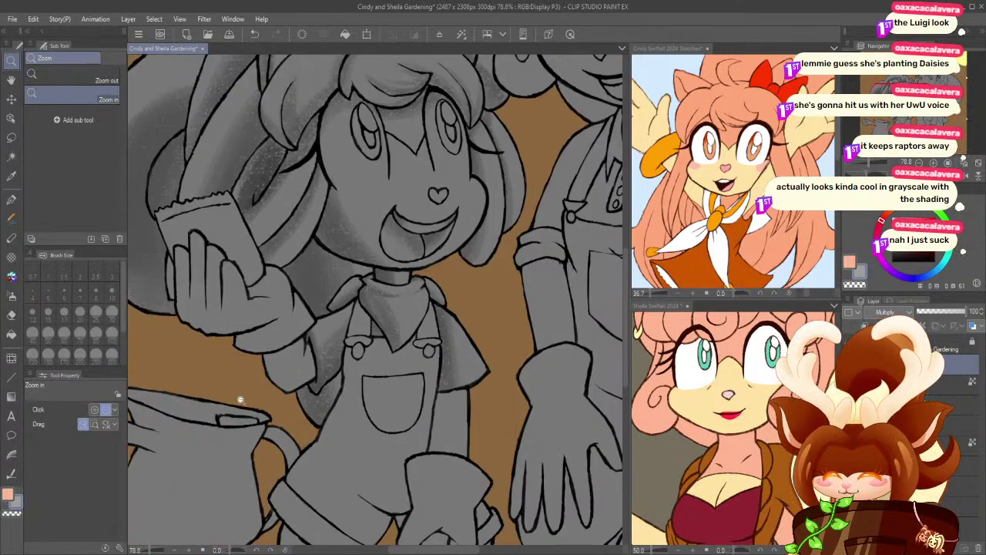
drag(237, 401, 247, 400)
click(11, 157)
click(308, 353)
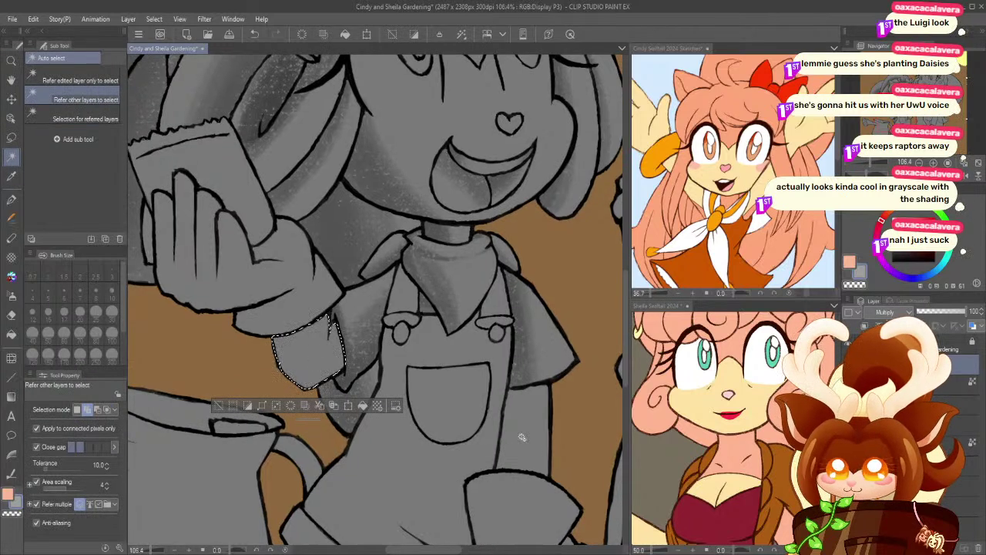
click(523, 440)
key(m)
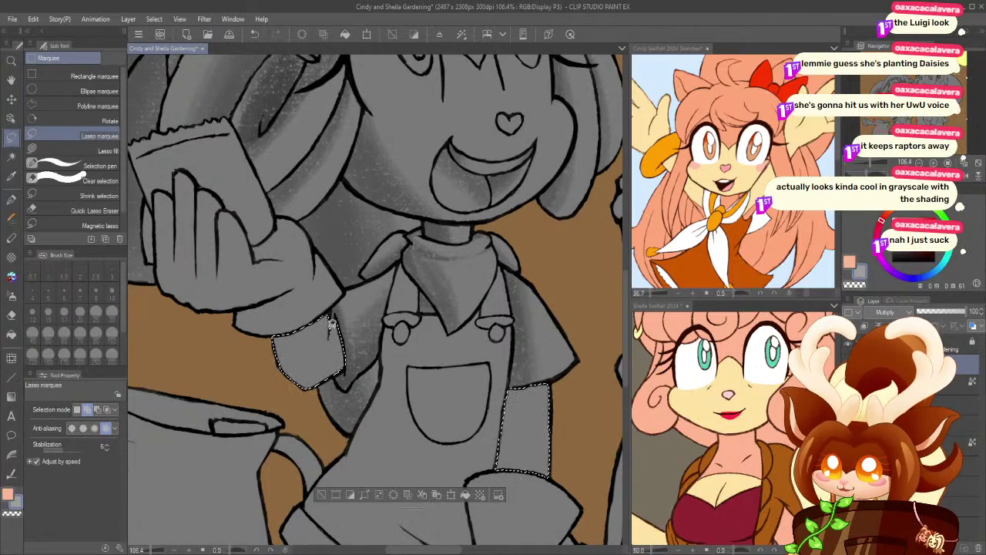
drag(321, 340, 328, 327)
- Shade both of the smaller character's bare forearms at brush sizes 60 and 25, undoing the stroke near the raised arm's crease, and deselect
click(11, 276)
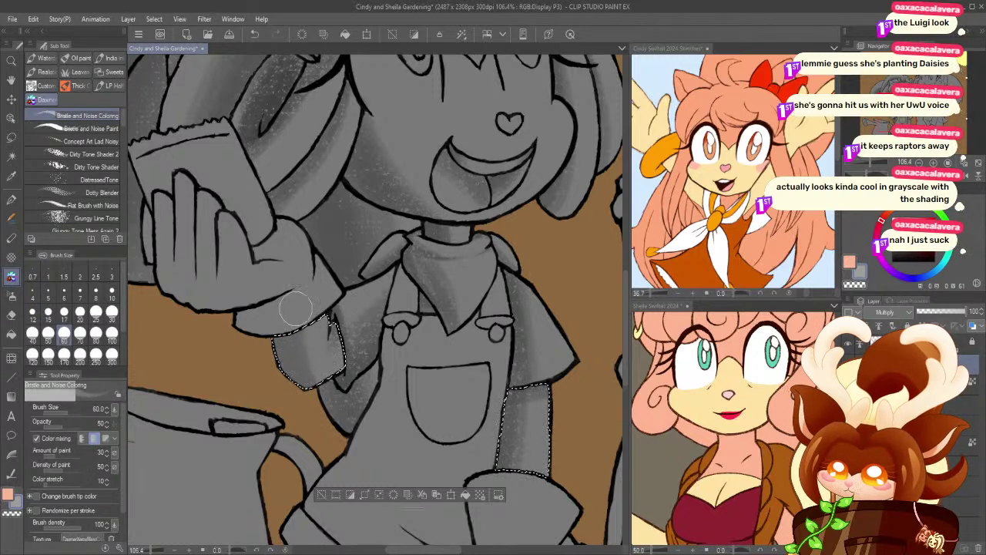
key(bracketleft)
key(bracketleft)
key(bracketleft)
key(bracketleft)
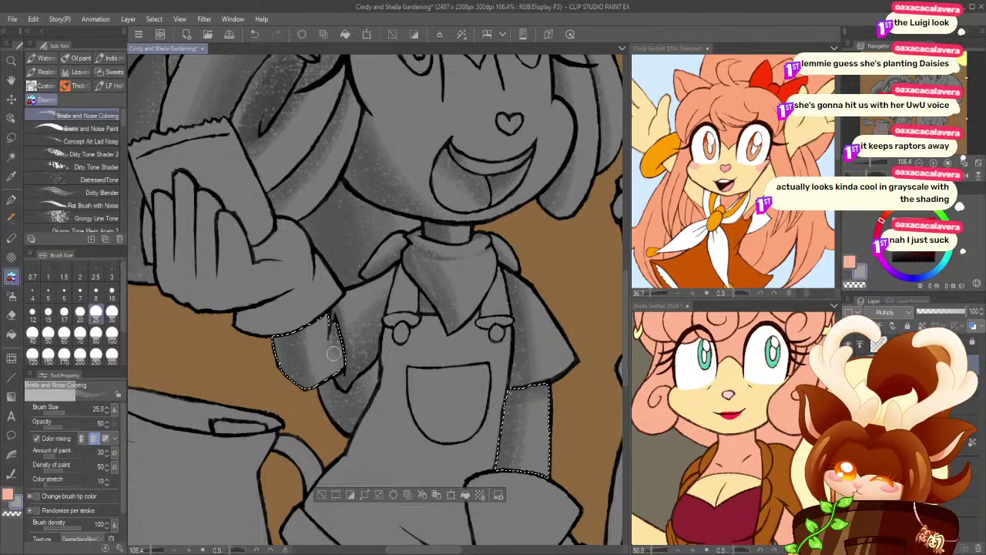
key(ctrl+z)
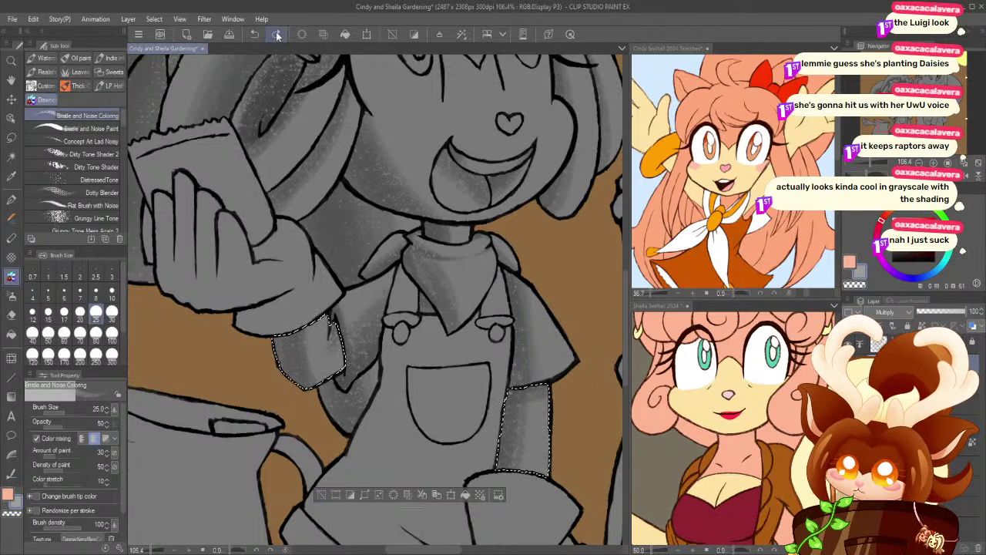
click(10, 316)
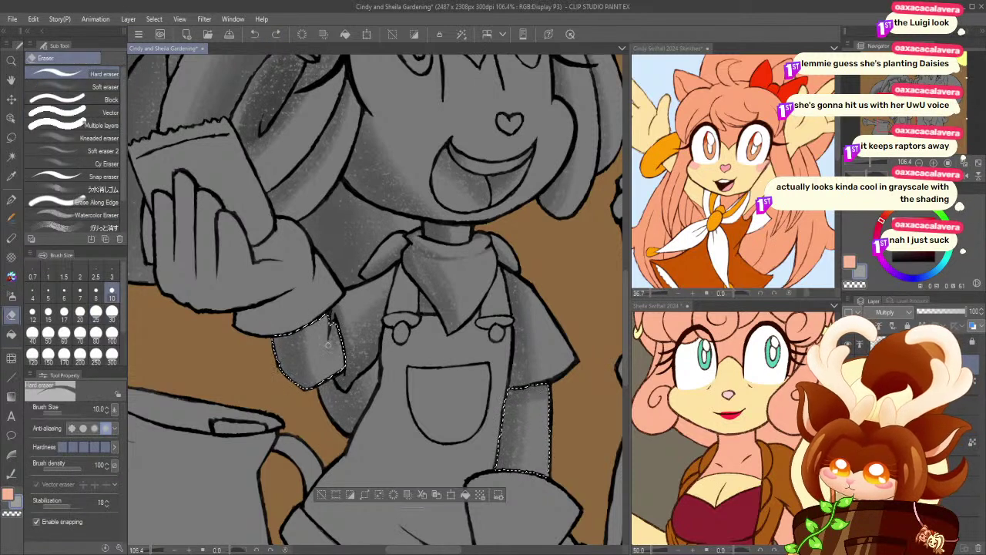
click(11, 276)
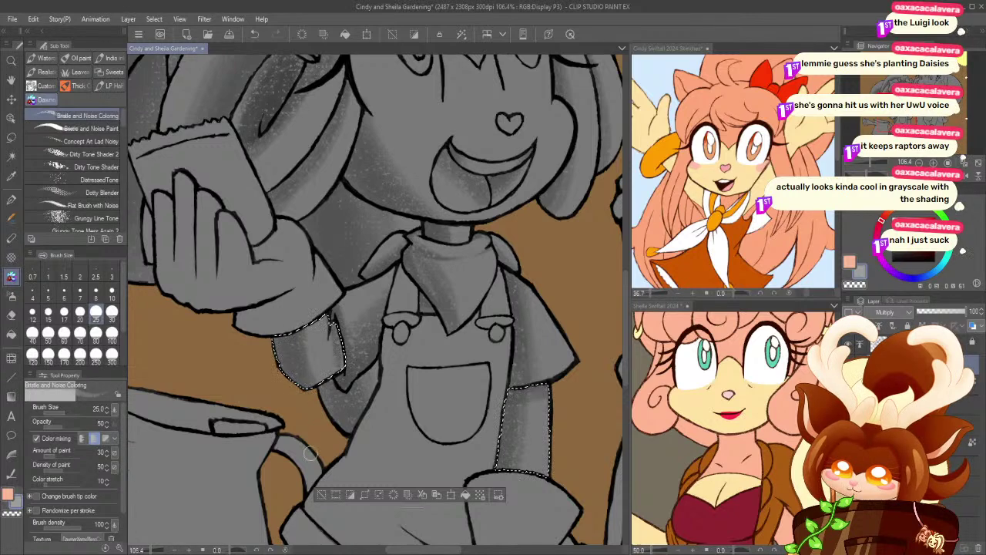
click(320, 495)
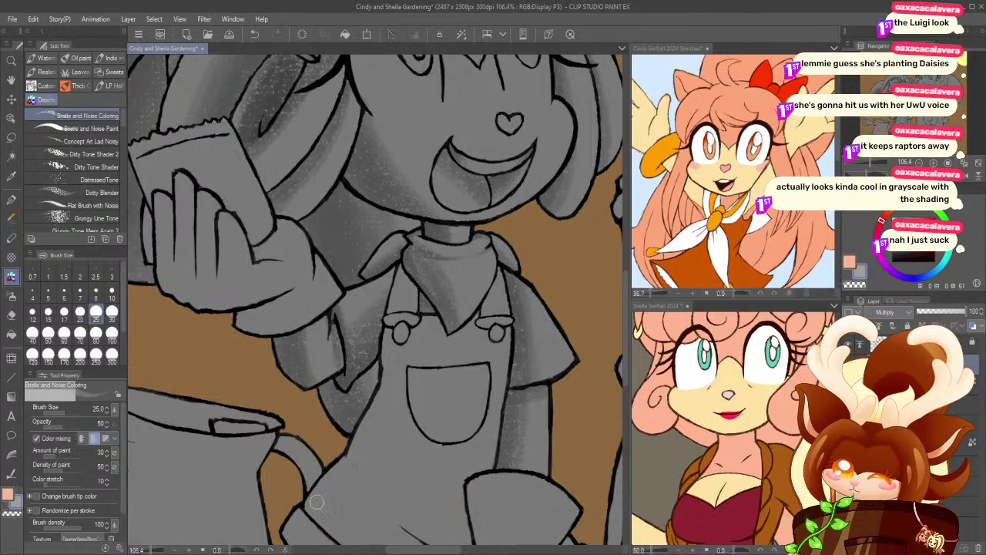
click(11, 155)
click(297, 343)
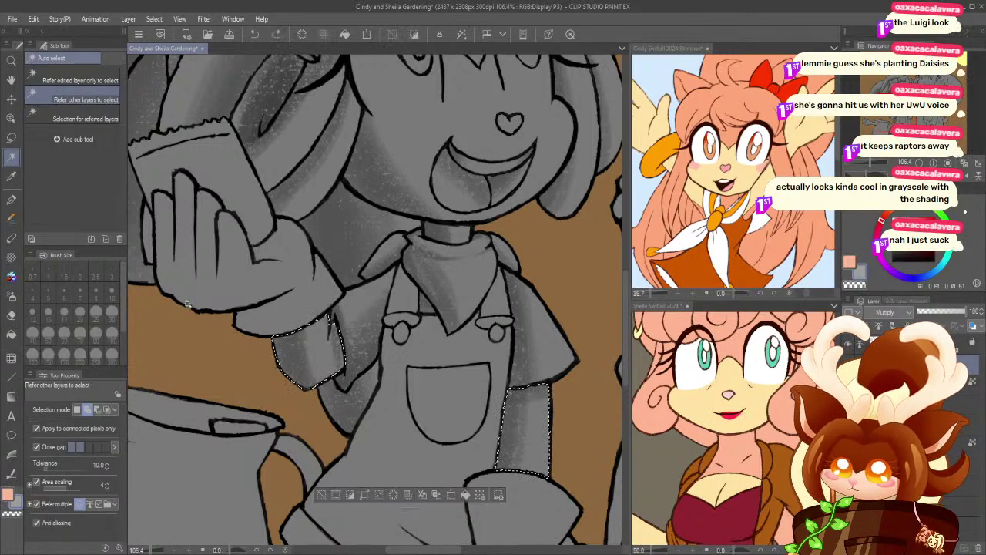
click(11, 276)
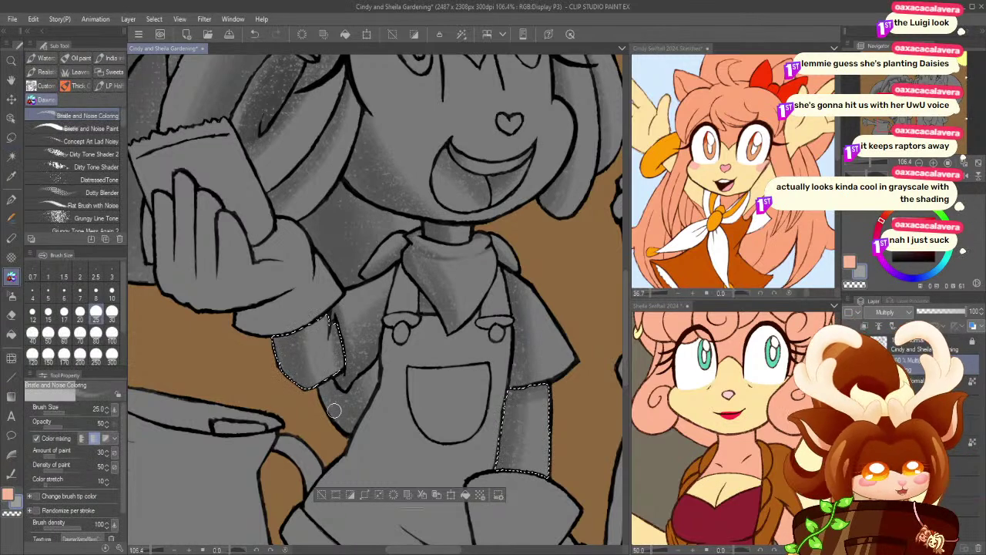
click(320, 497)
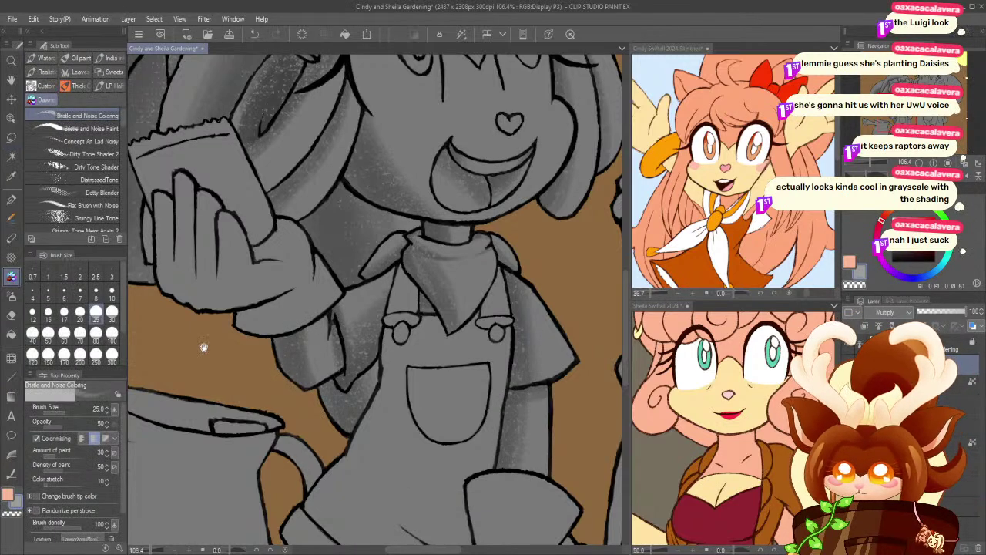
- Select the smaller character's raised glove including its cuff, adding the inner finger and palm lines to the selection
scroll(202, 346, up, 3)
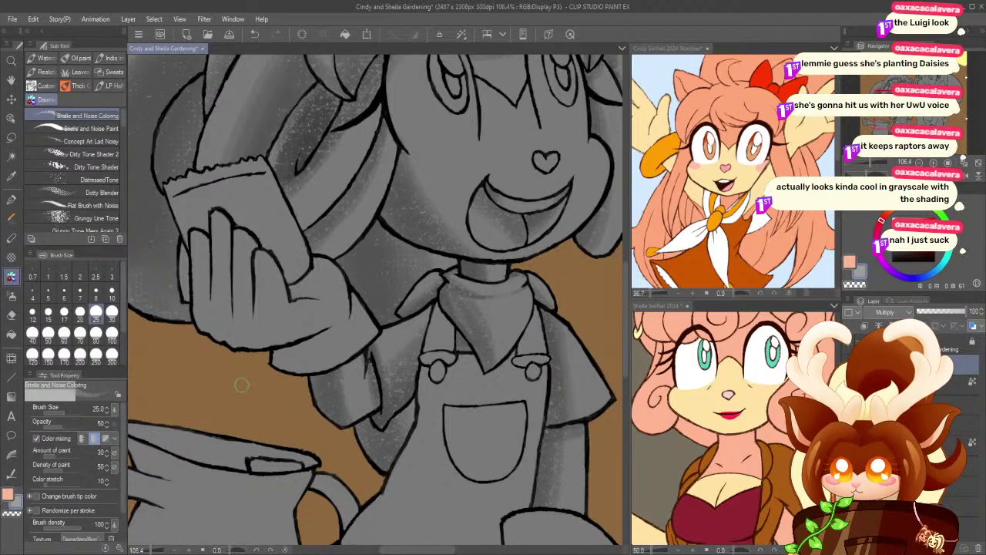
drag(197, 362, 232, 389)
click(10, 158)
click(334, 344)
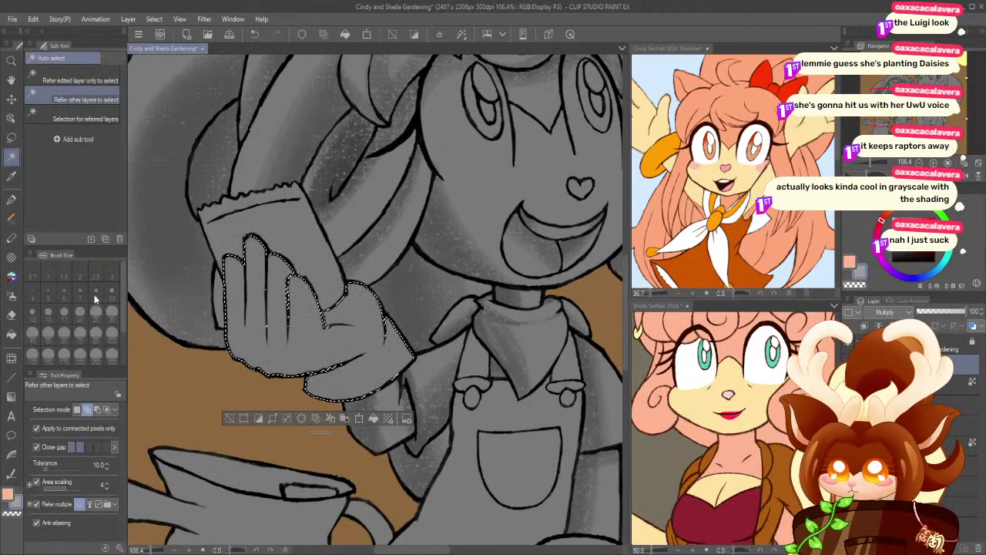
key(m)
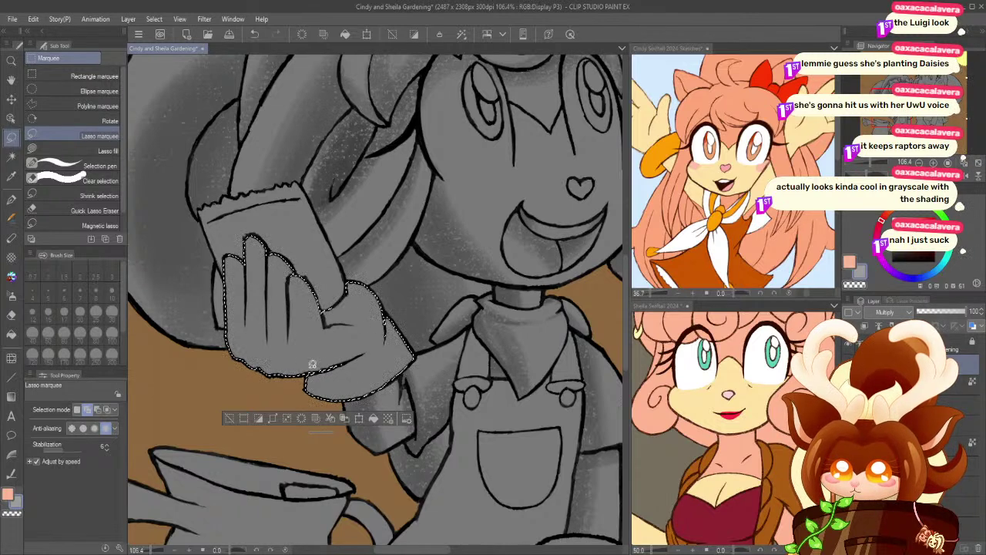
drag(370, 331, 378, 314)
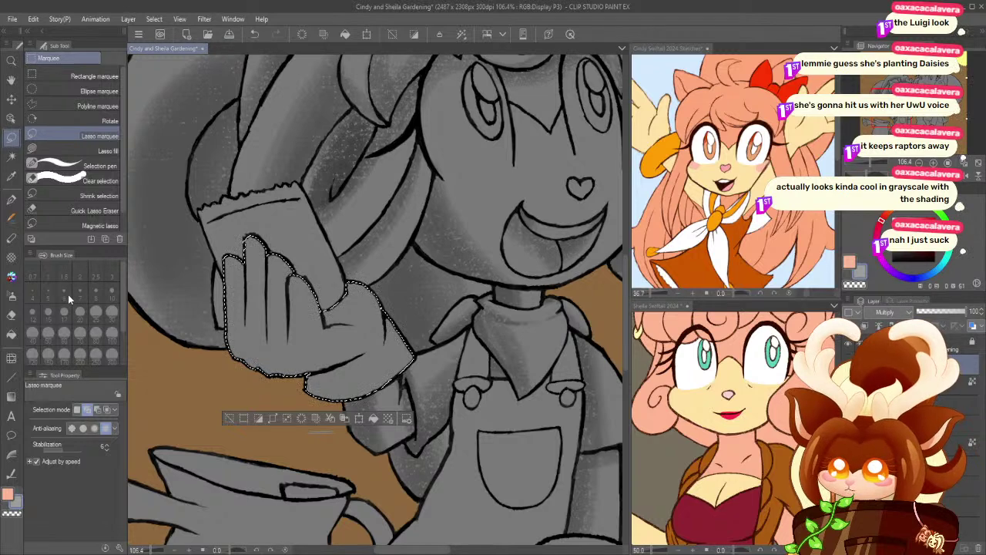
click(11, 200)
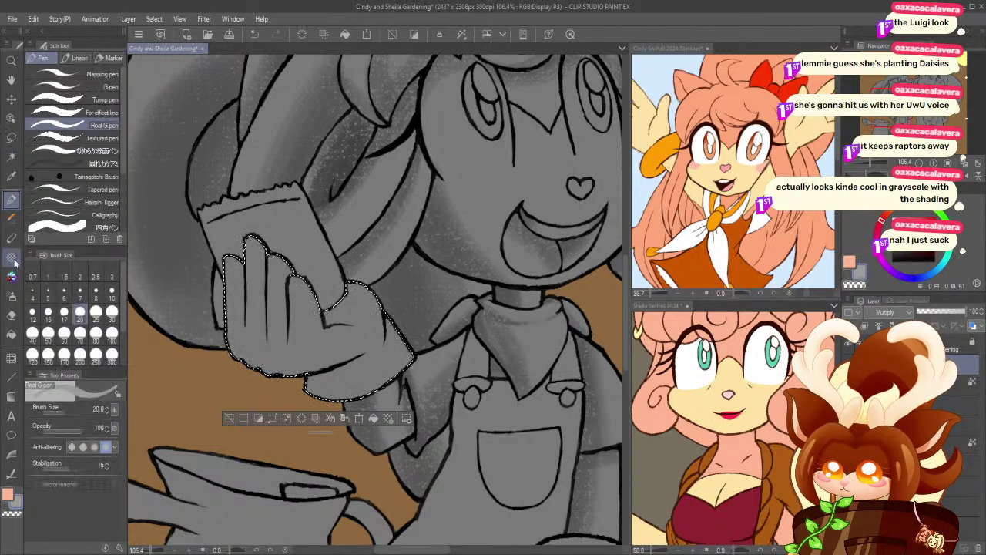
- Shade the raised glove's fingers, palm and cuff with the Bristle and Noise Coloring brush at sizes 25 and 60, and deselect
click(11, 277)
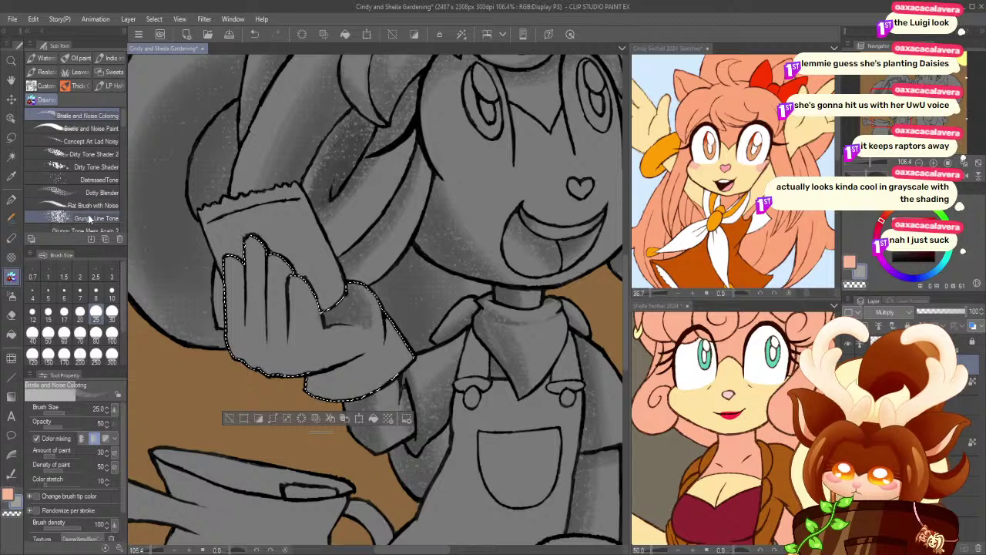
click(64, 333)
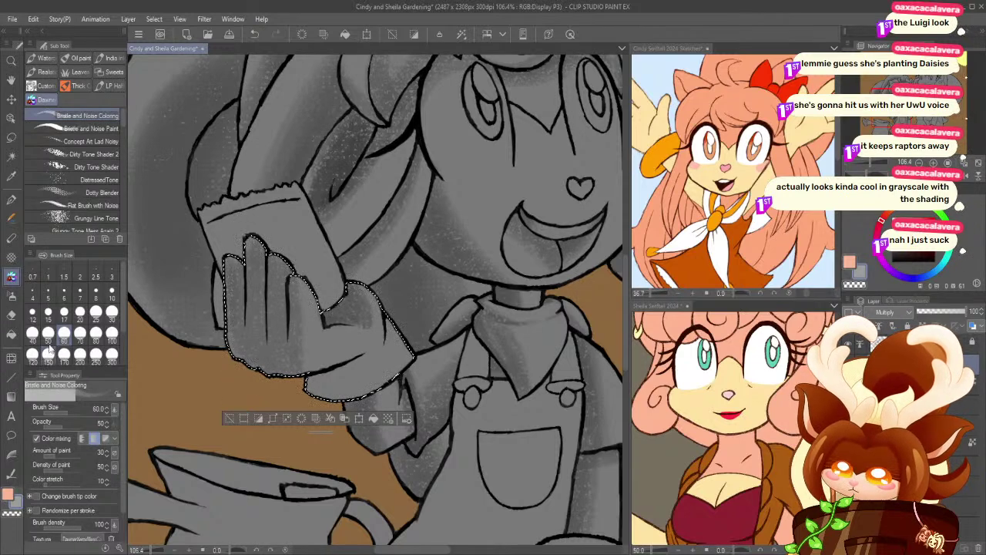
click(95, 311)
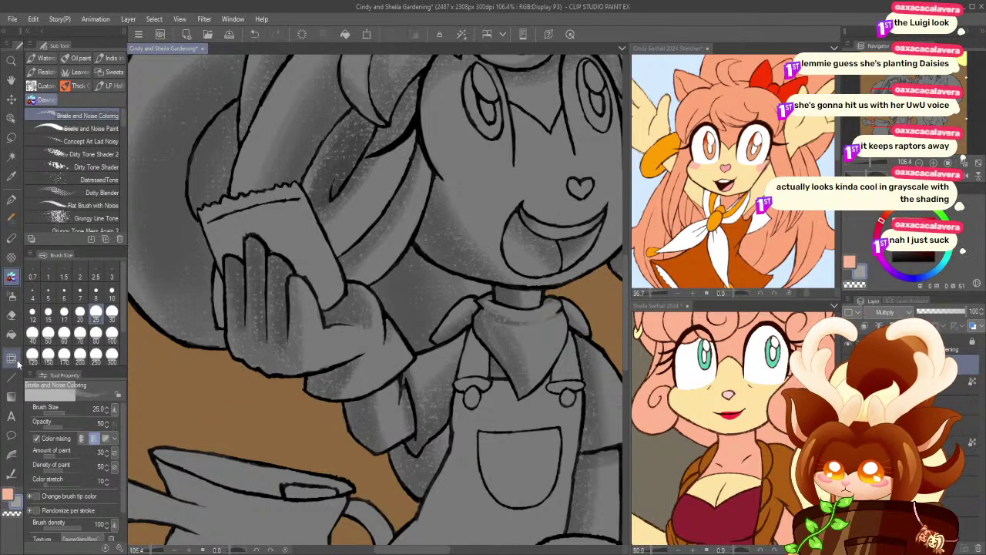
click(9, 514)
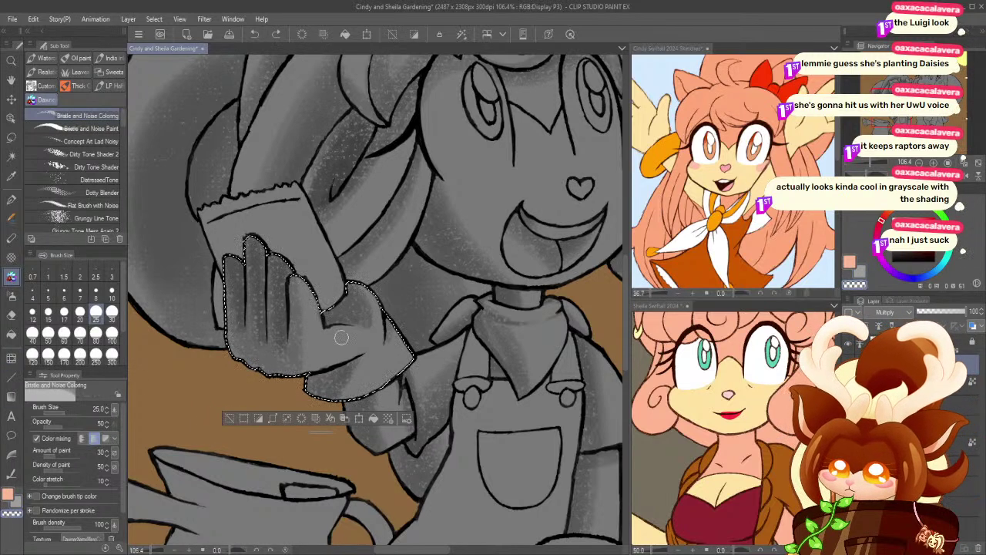
click(64, 332)
mouse_move(357, 287)
mouse_down()
mouse_move(363, 312)
mouse_move(347, 340)
mouse_move(319, 340)
mouse_up()
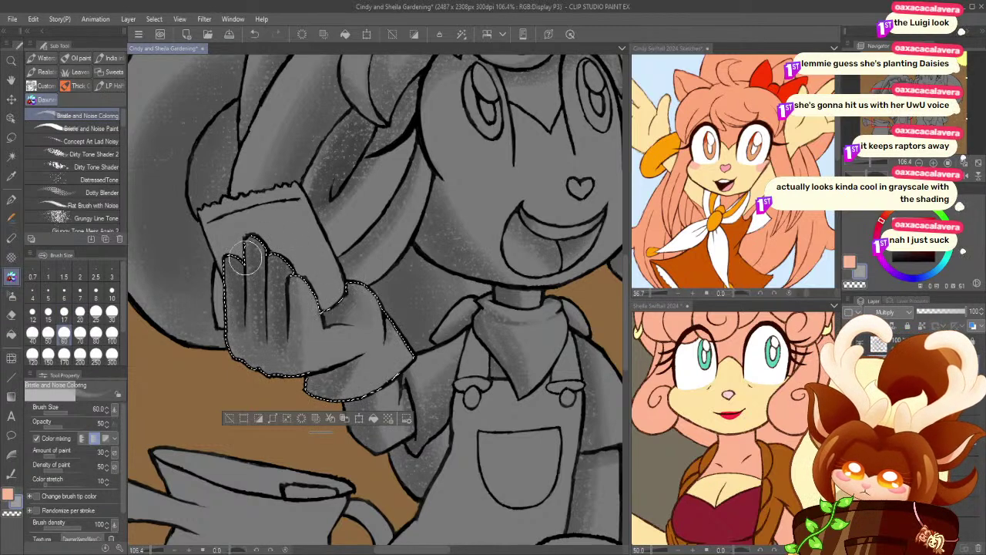
click(228, 417)
- Select the thin glove sliver behind the raised hand's outer finger, shade it at brush size 60, and deselect
click(12, 156)
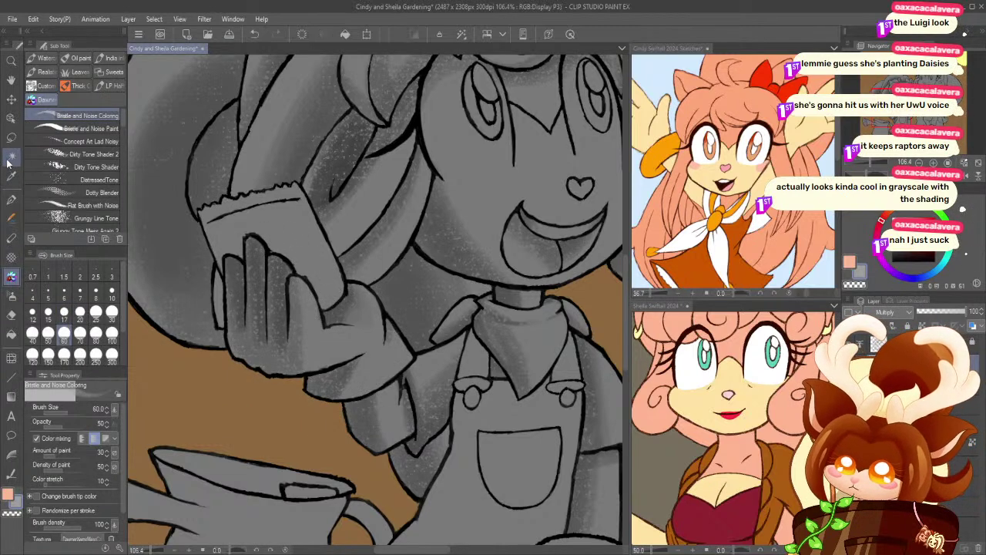
click(219, 296)
click(12, 276)
mouse_move(232, 268)
mouse_down()
mouse_move(228, 332)
mouse_move(232, 303)
mouse_move(217, 330)
mouse_up()
drag(233, 245, 230, 339)
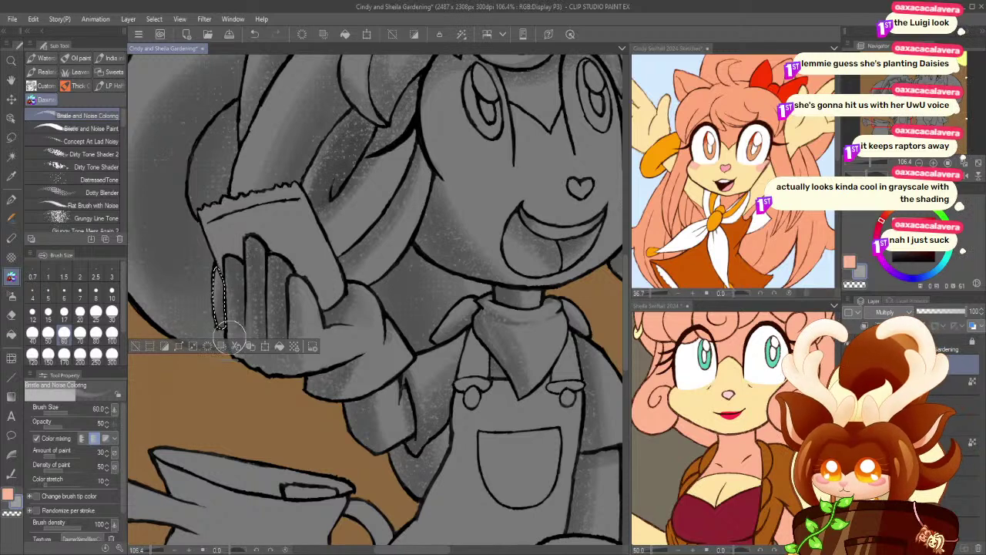
click(135, 346)
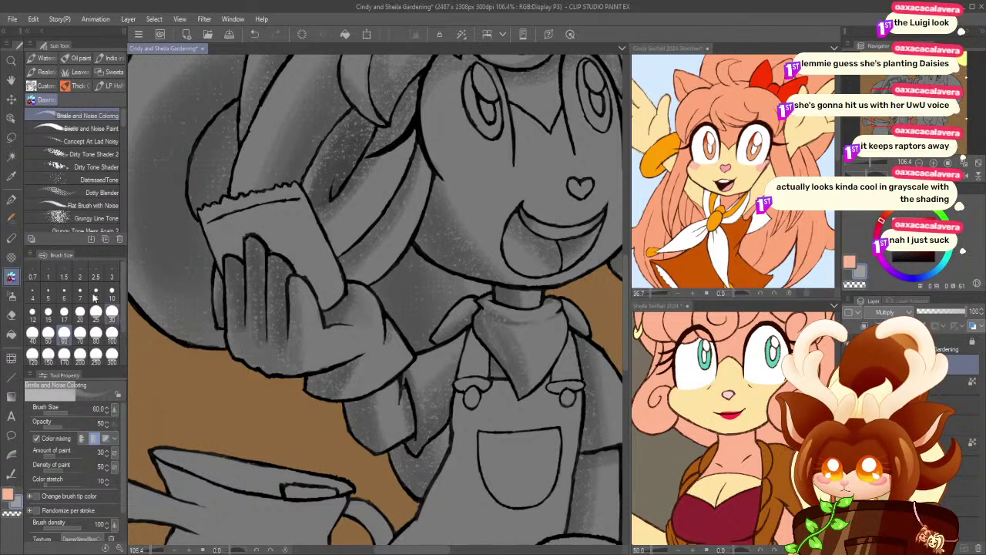
- Select the seed packet in the raised hand including its fold line, shade it at brush size 60, and deselect
click(11, 157)
click(275, 222)
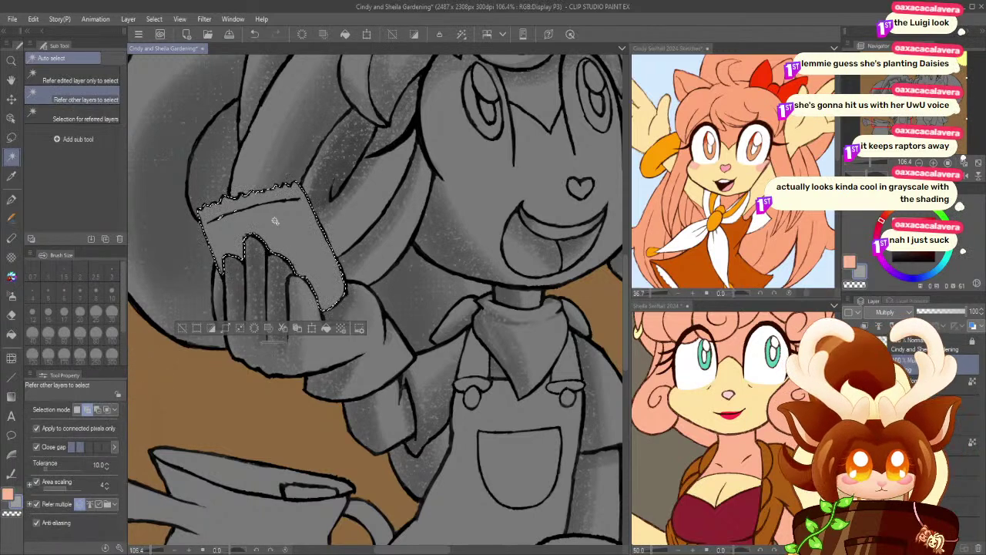
click(9, 138)
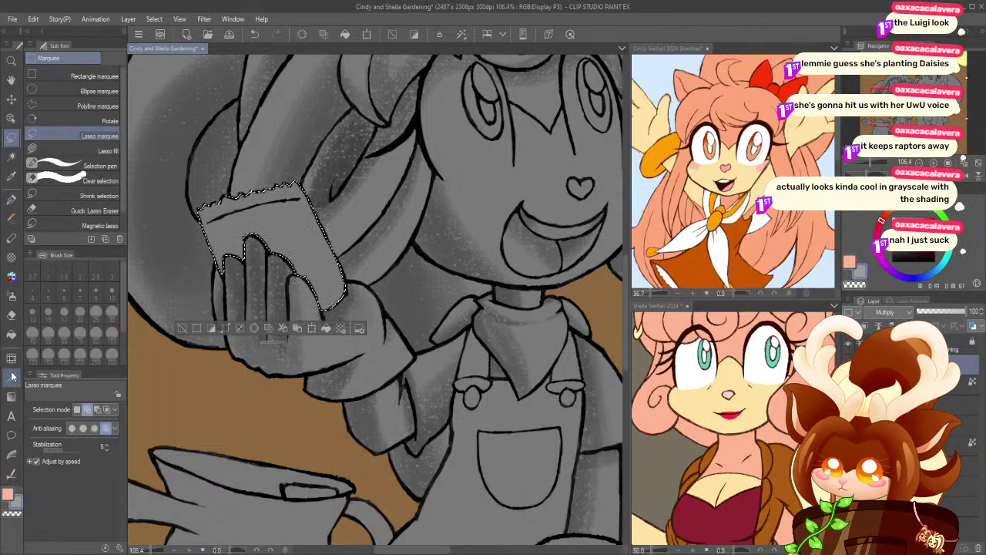
click(12, 276)
mouse_move(265, 219)
mouse_down()
mouse_move(281, 265)
mouse_move(260, 261)
mouse_move(256, 281)
mouse_move(226, 249)
mouse_move(230, 208)
mouse_move(257, 190)
mouse_move(296, 269)
mouse_up()
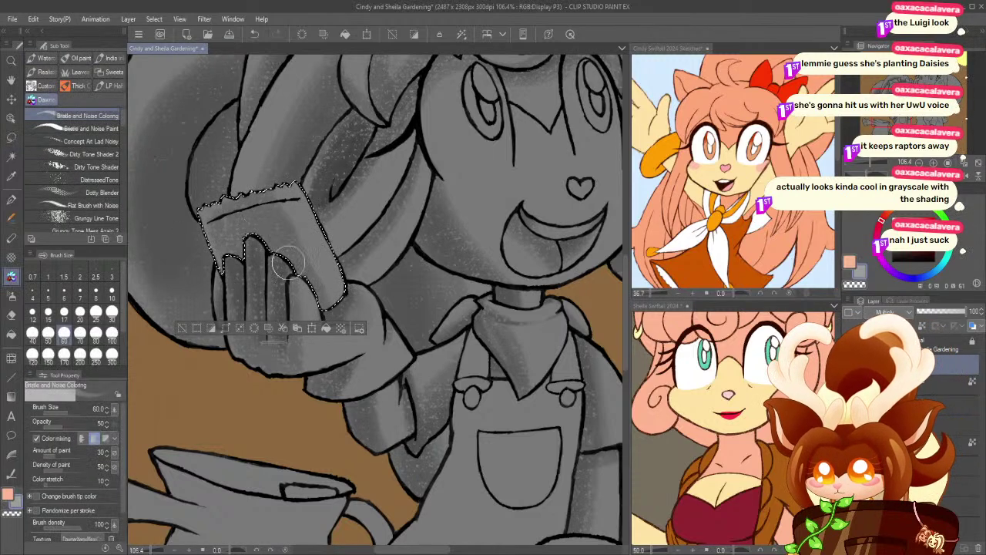
click(182, 328)
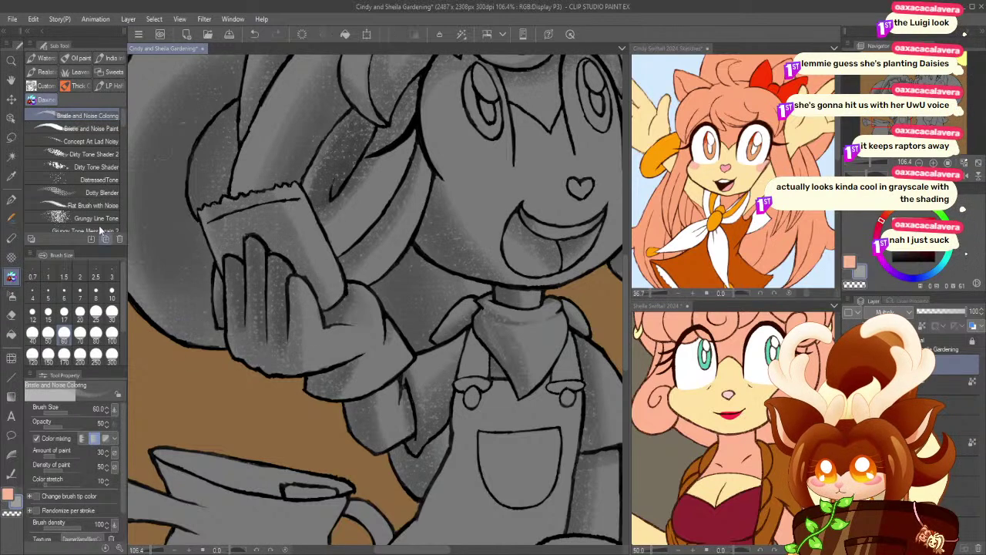
- Check the shading on the whole picture in colour by temporarily hiding the grey layer over the characters
click(11, 65)
drag(193, 271, 196, 339)
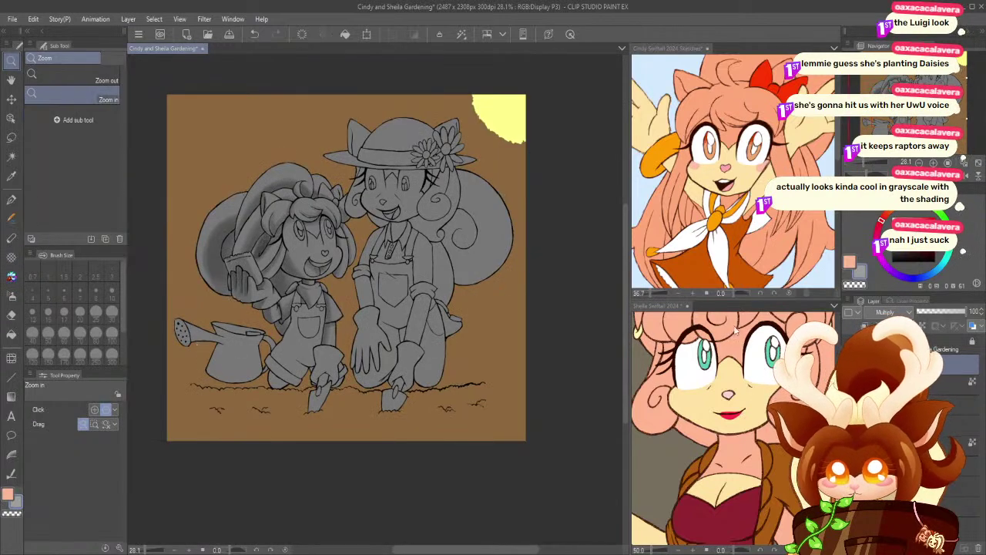
click(849, 384)
click(849, 385)
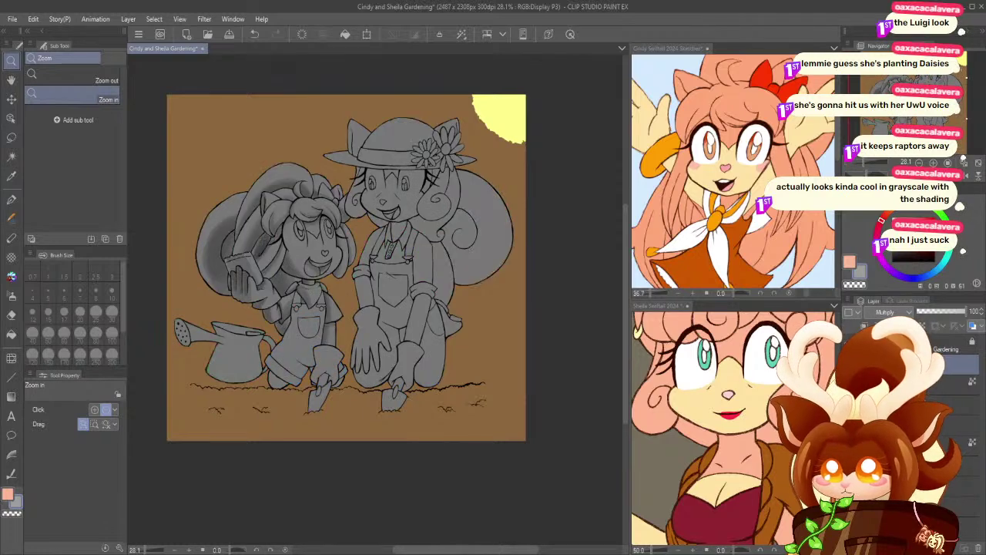
click(848, 384)
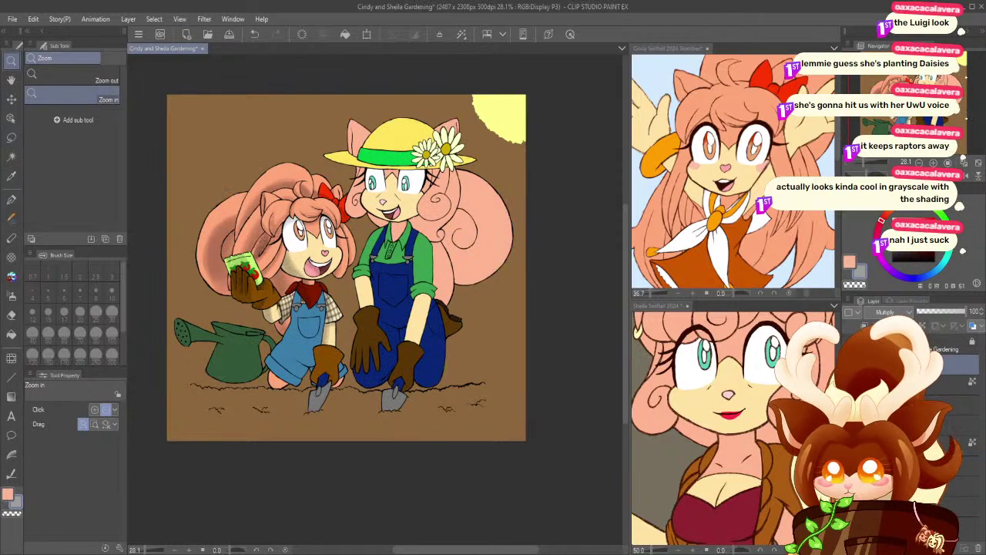
click(849, 385)
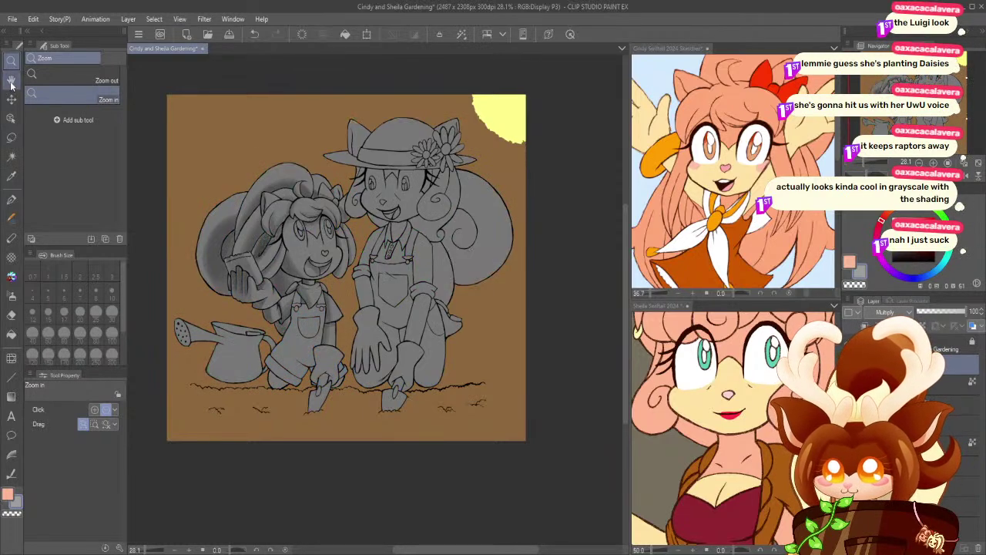
- Select the main body of the smaller character's overalls around the chest pocket
click(270, 340)
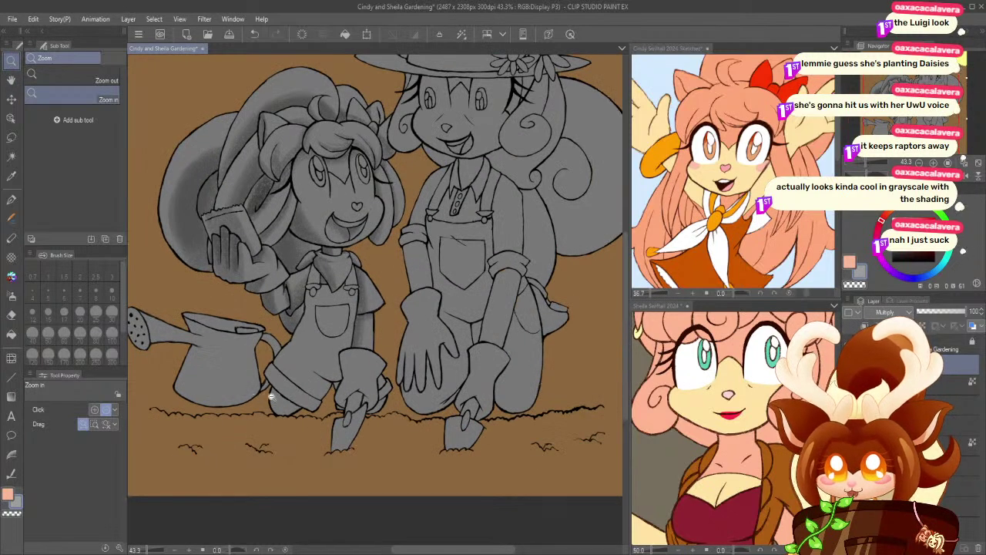
click(268, 397)
click(11, 157)
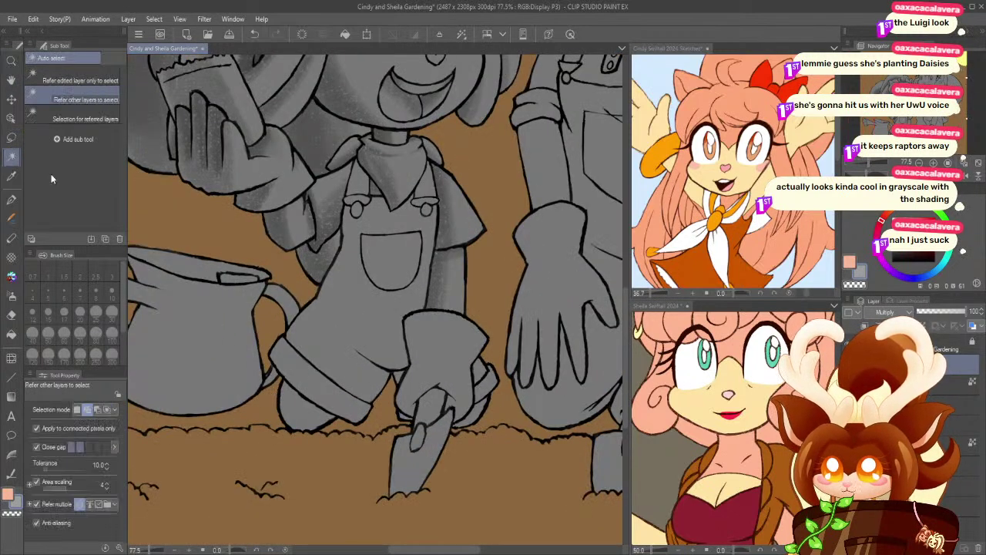
click(351, 225)
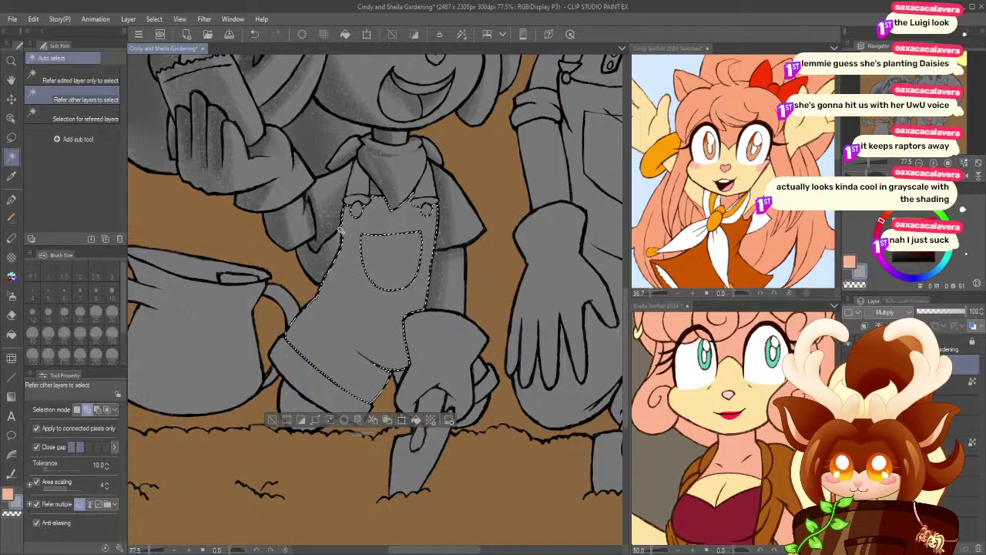
- Try to select the smaller character's overalls and the pieces beside her trowel glove, refining the crease with the lasso
click(384, 274)
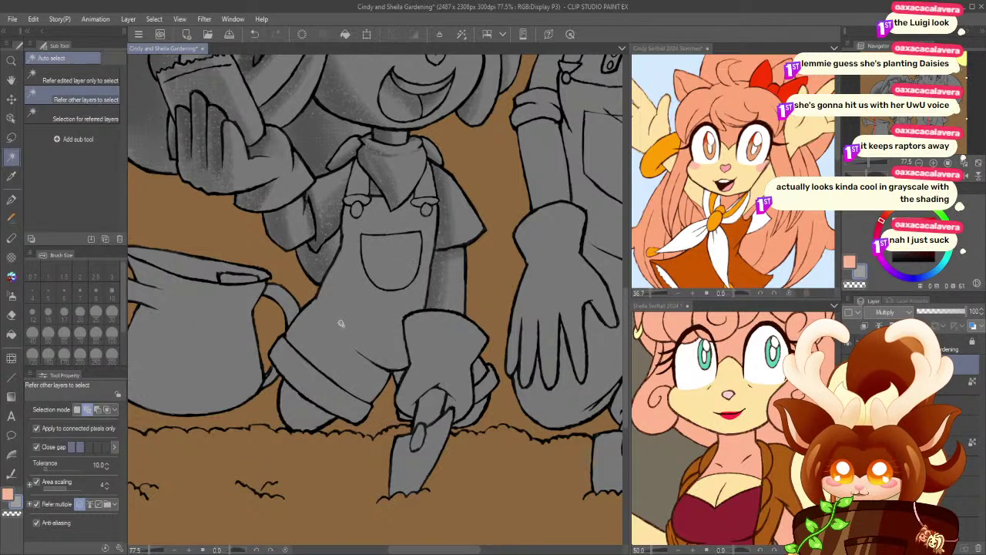
click(478, 373)
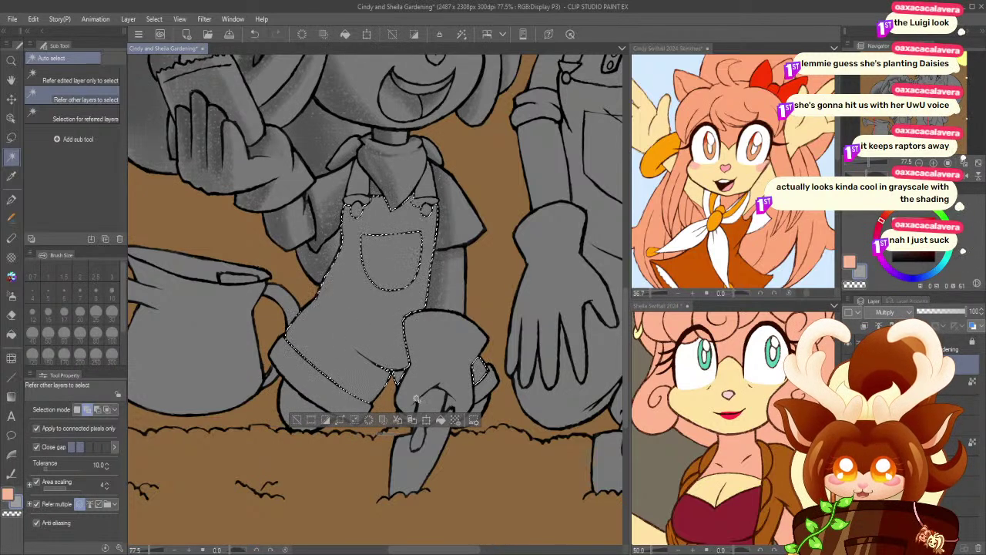
click(489, 393)
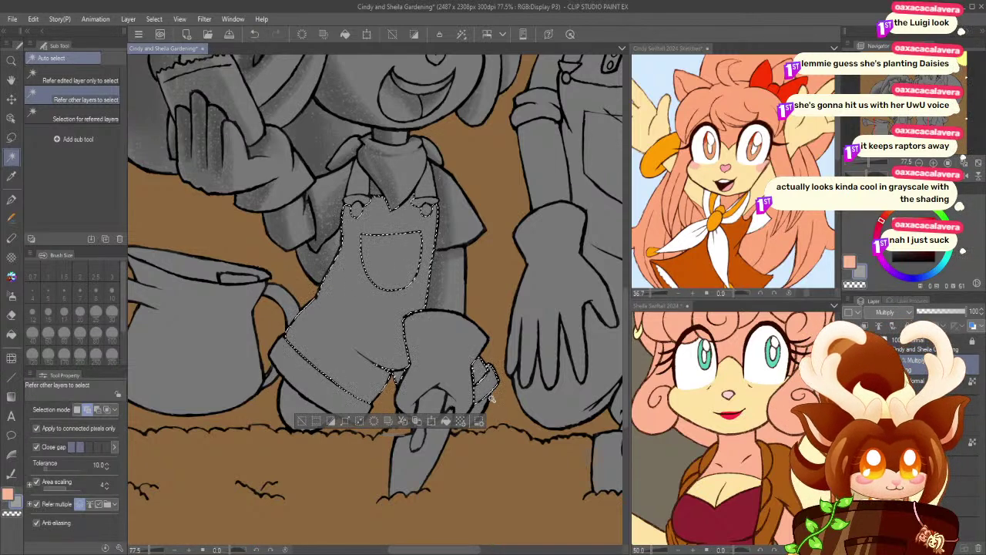
key(m)
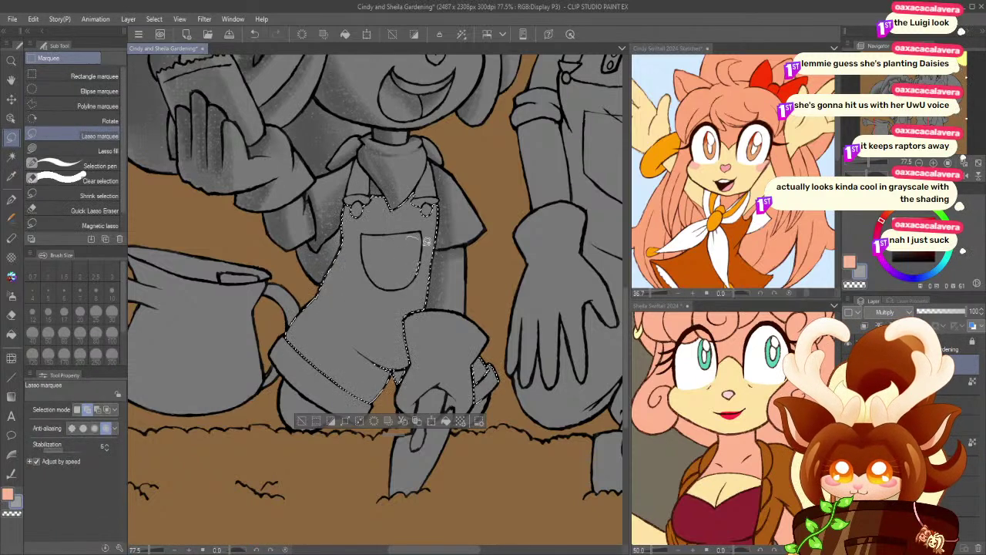
key(ctrl+z)
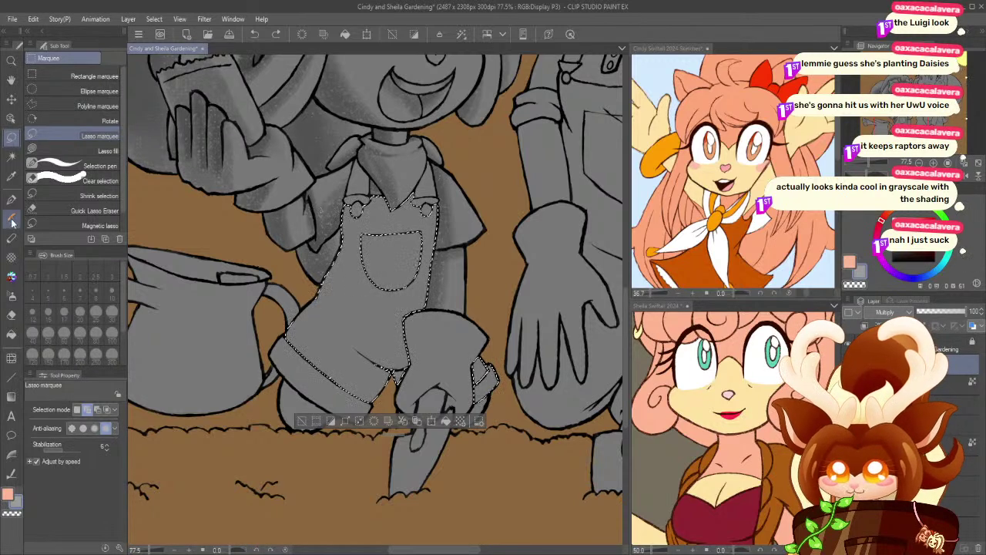
click(13, 277)
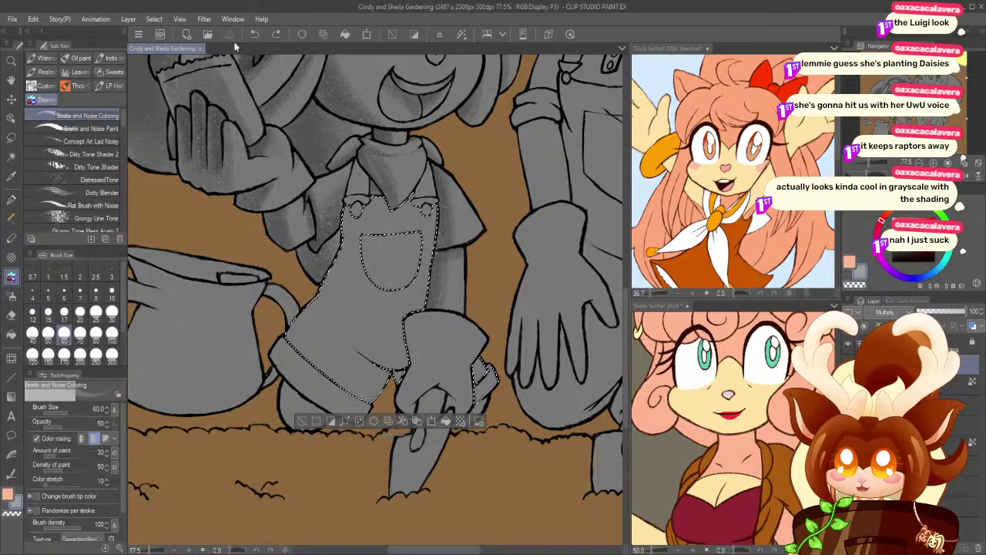
key(m)
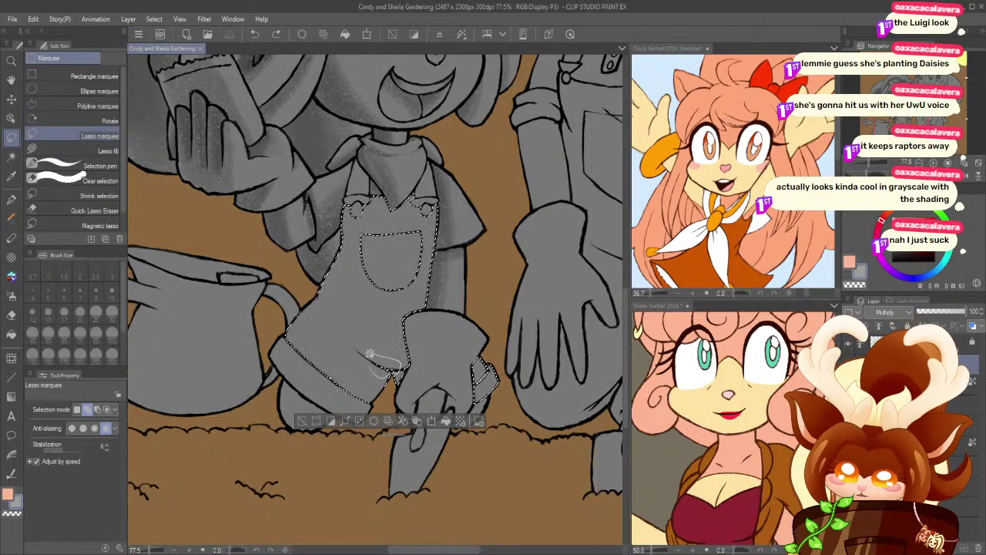
click(11, 275)
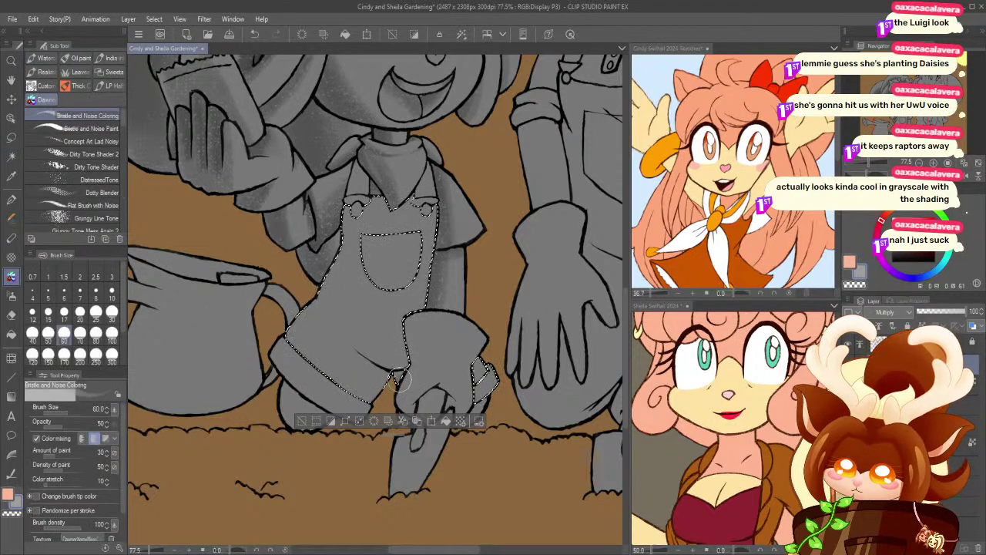
key(ctrl+d)
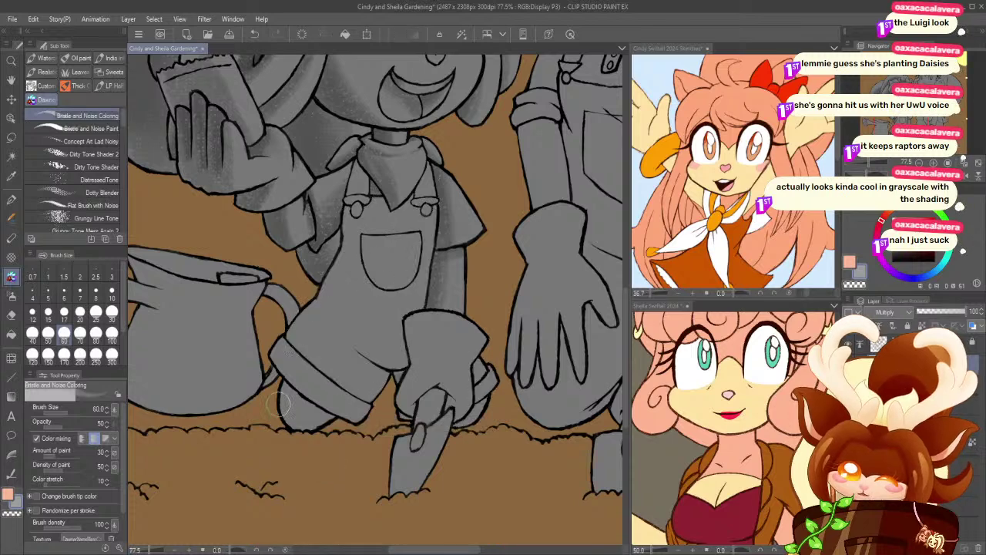
- Undo the previous overalls selections on the smaller character
key(w)
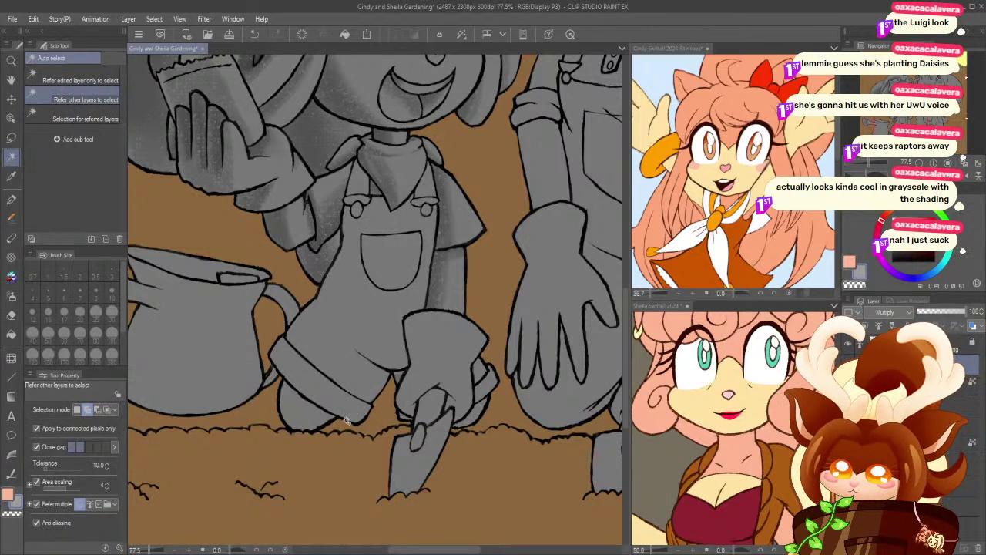
click(348, 421)
key(ctrl+z)
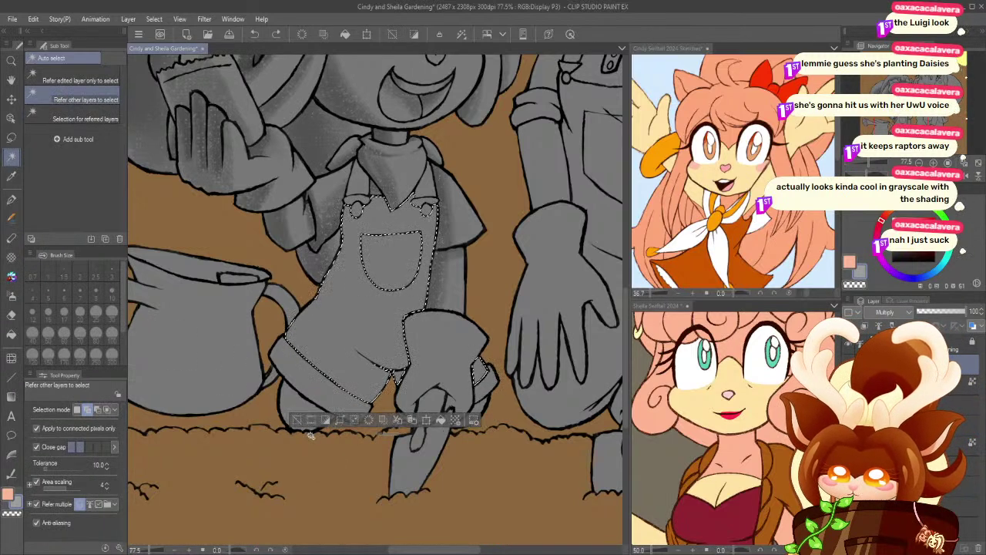
key(ctrl+z)
key(ctrl+z)
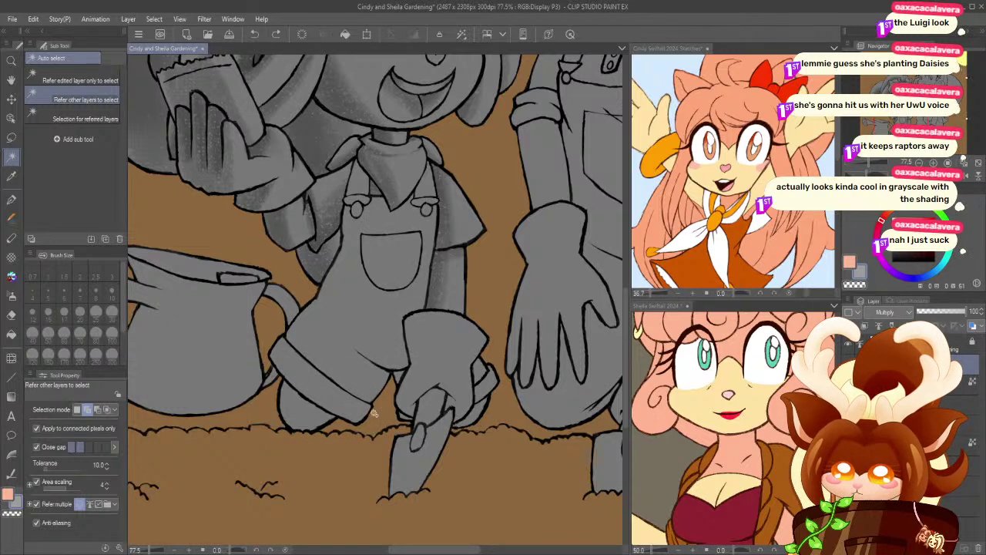
- Select the smaller character's overalls, excluding the pocket, together with the leg cuffs and the pieces around the trowel glove, including the crease by lasso
click(404, 418)
click(483, 370)
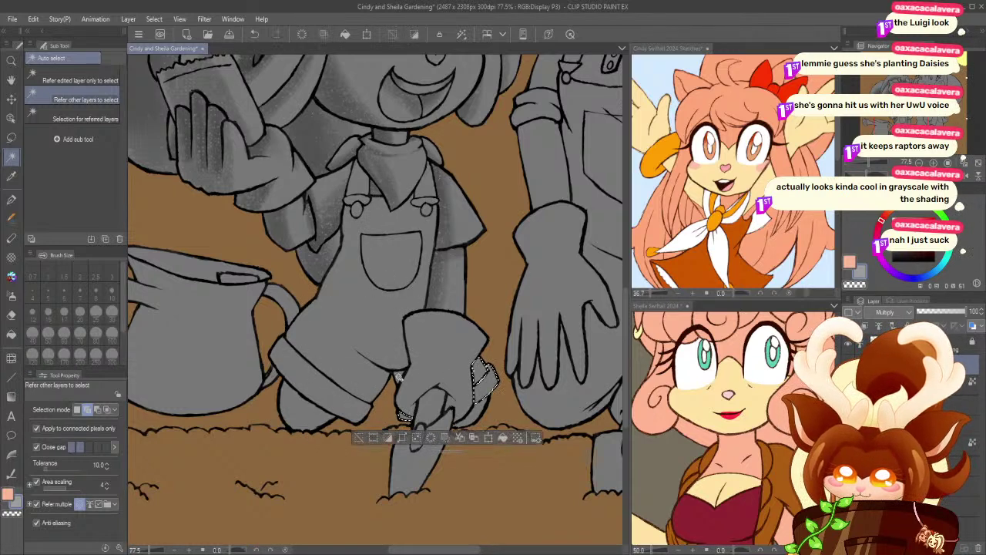
click(345, 380)
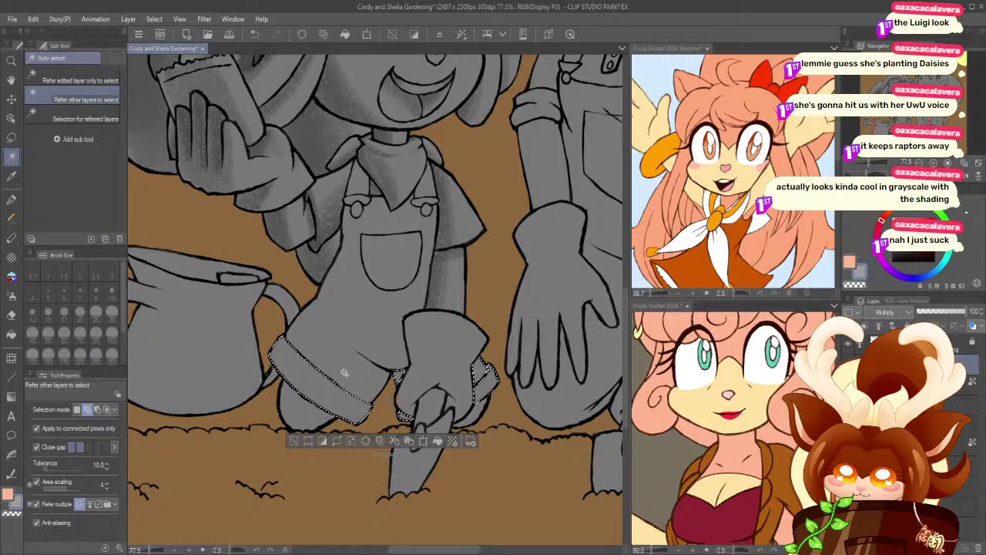
click(344, 373)
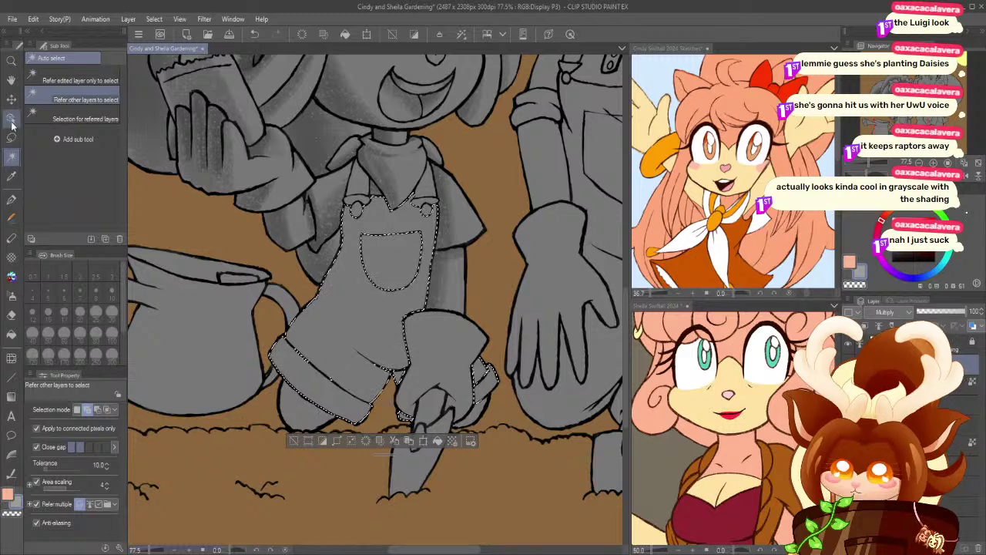
click(11, 136)
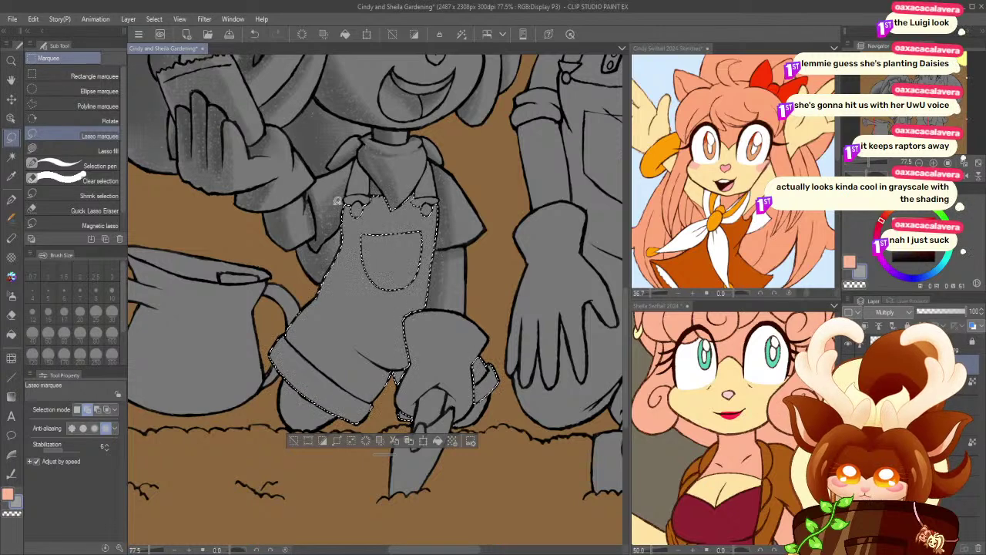
- Shade the selected overalls with the Bristle and Noise Coloring brush, using size 150 for broad areas and size 40 for folds and cuffs
click(12, 276)
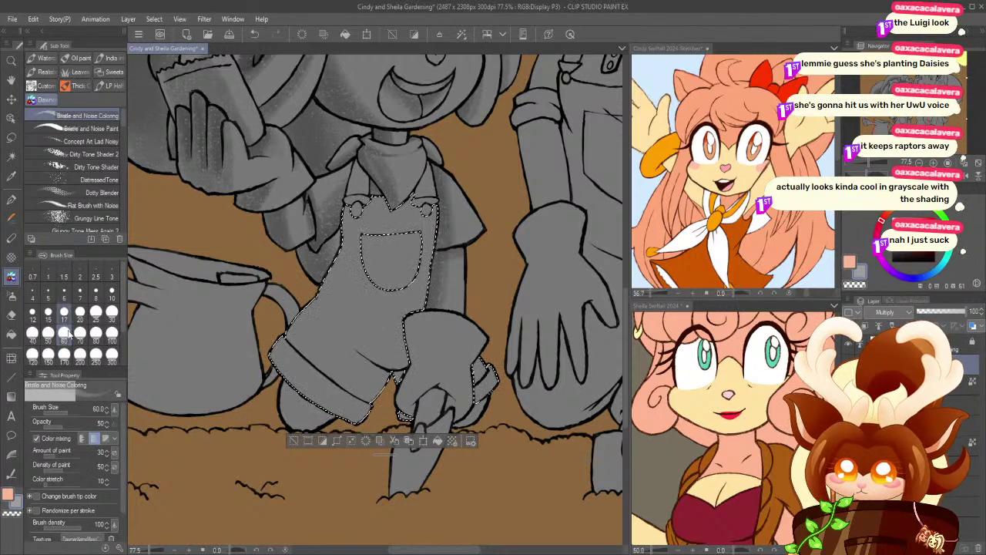
click(48, 354)
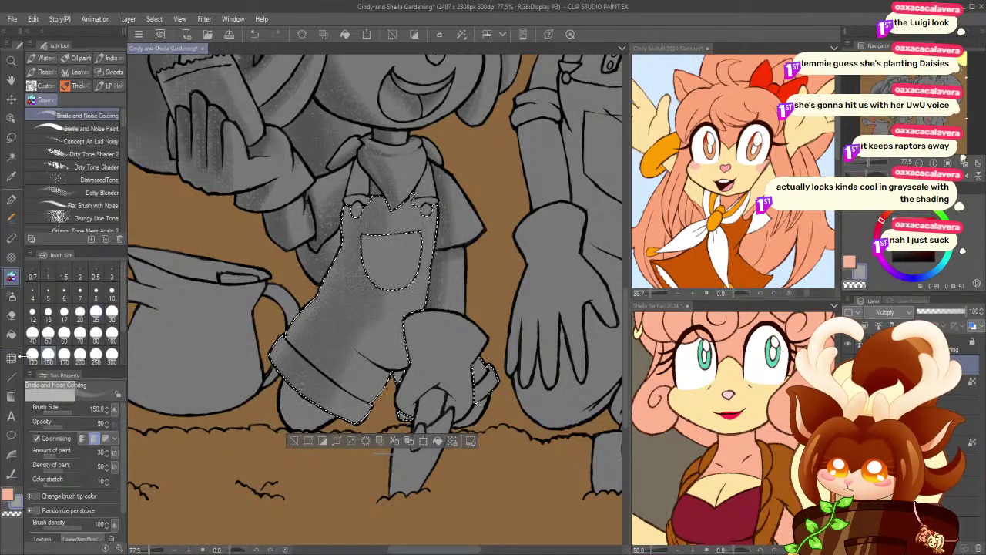
click(32, 333)
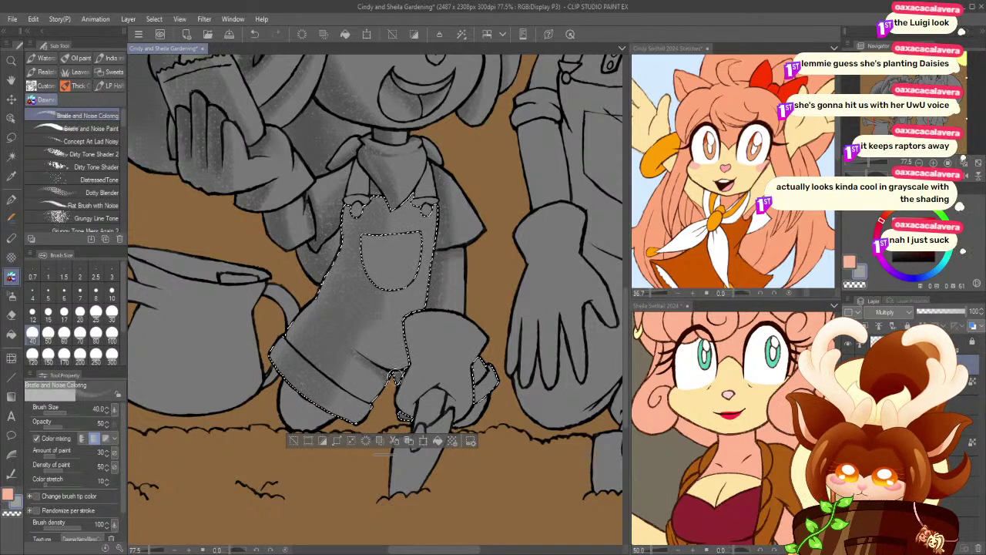
mouse_move(461, 393)
mouse_down()
mouse_move(472, 384)
mouse_move(473, 415)
mouse_move(480, 370)
mouse_move(497, 360)
mouse_up()
- Refine the shading along the overalls' creases and edges with brush sizes 17, 40 and 25, and clear the selection
key(bracketleft)
key(bracketleft)
key(bracketleft)
key(bracketleft)
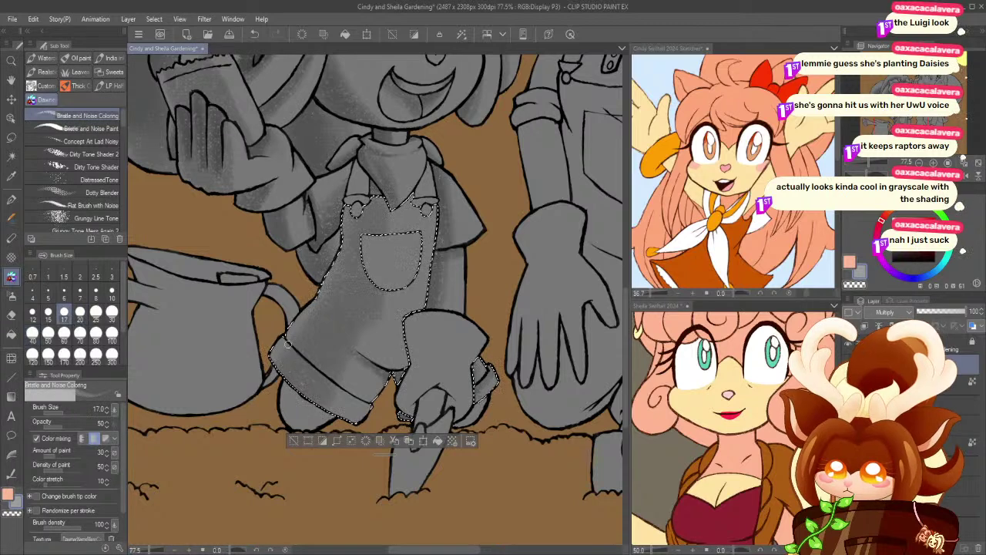
click(33, 333)
click(95, 312)
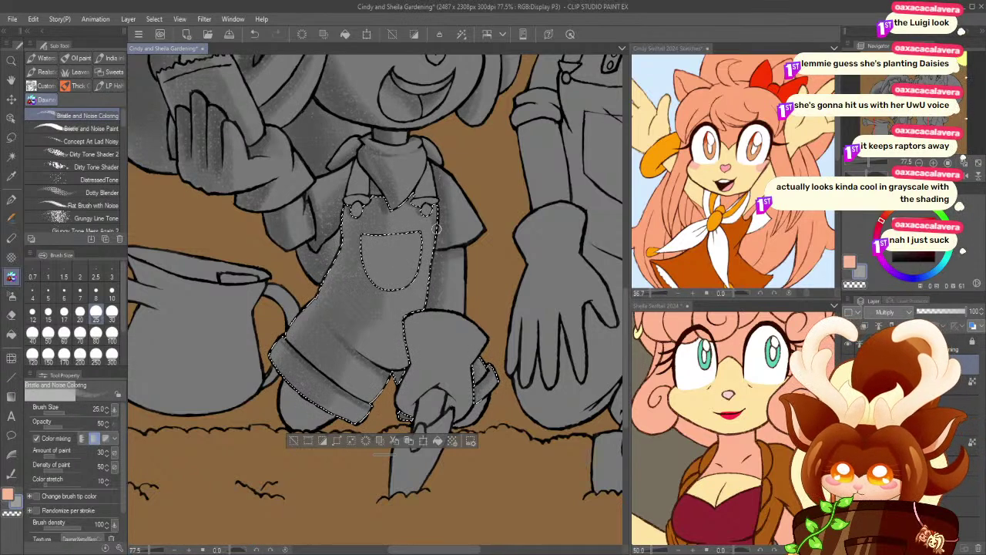
click(293, 441)
- Select the overalls' chest pocket, shade its shadowed side and lower edge at brush size 50, and deselect
click(12, 157)
click(386, 256)
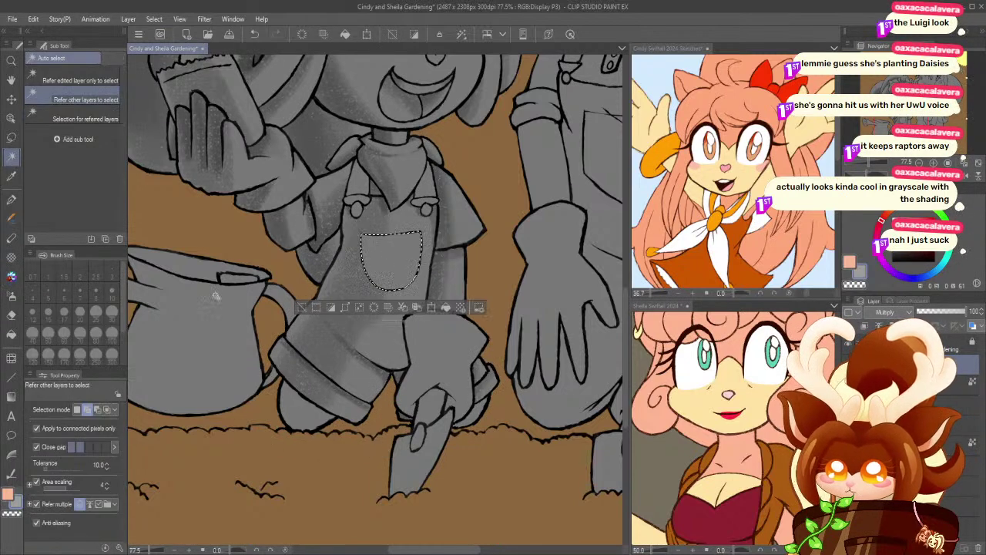
click(11, 276)
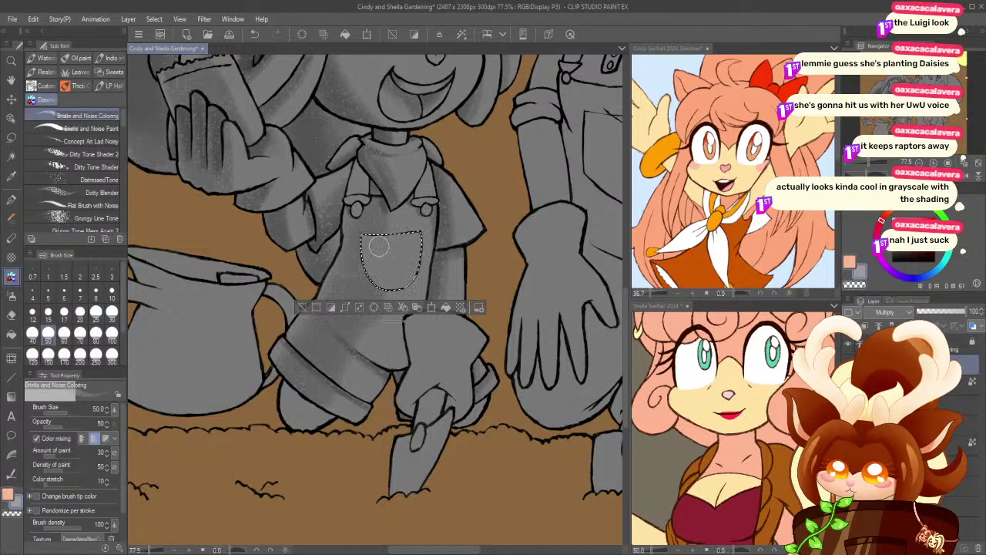
drag(372, 253, 383, 280)
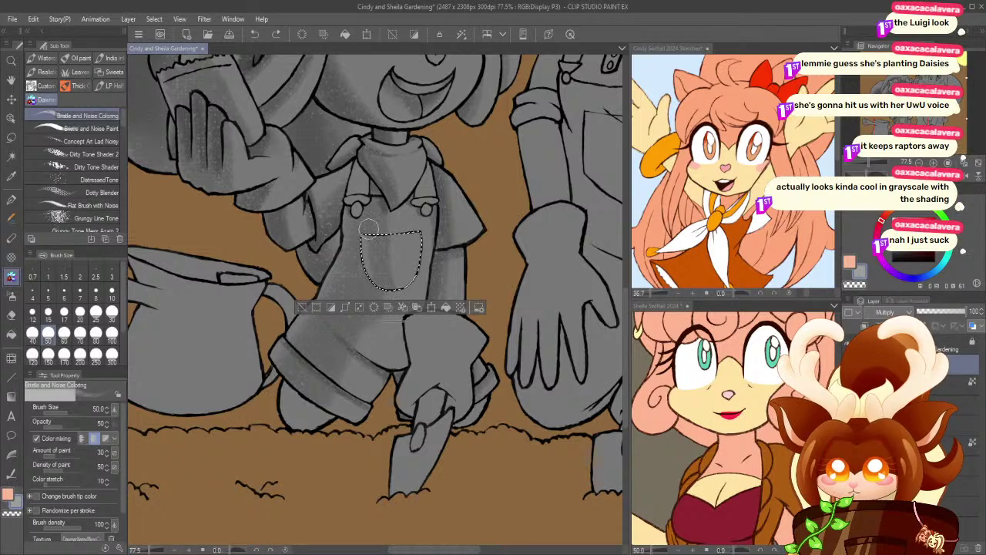
mouse_move(366, 229)
mouse_down()
mouse_move(383, 255)
mouse_move(386, 293)
mouse_up()
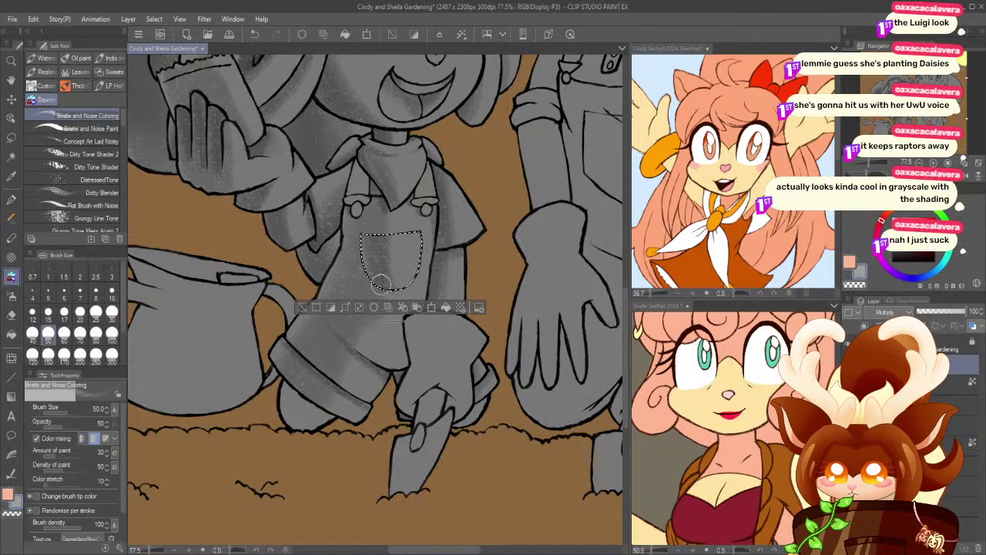
click(301, 306)
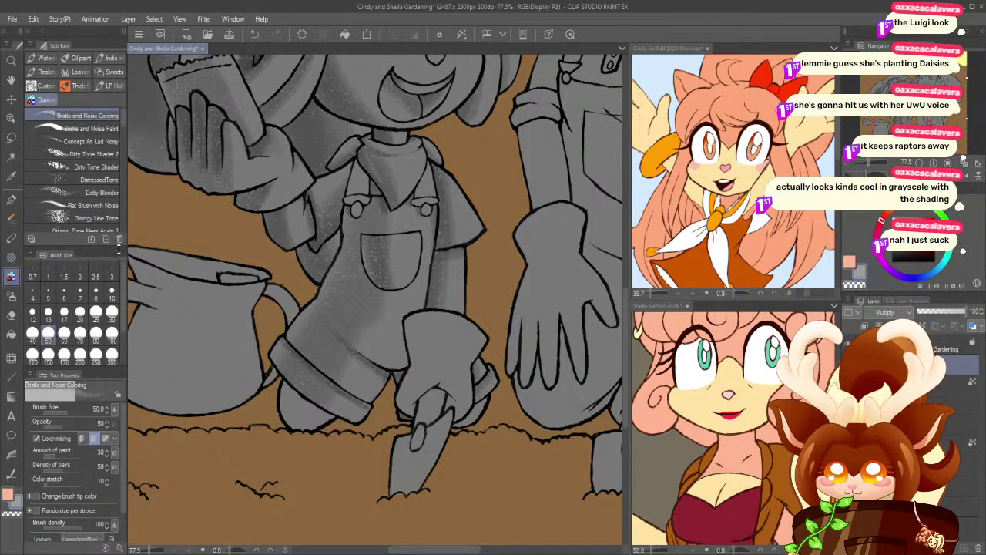
- Select the main body of the overalls, deepen the shading down the torso and thigh at brush size 80, and deselect
click(11, 154)
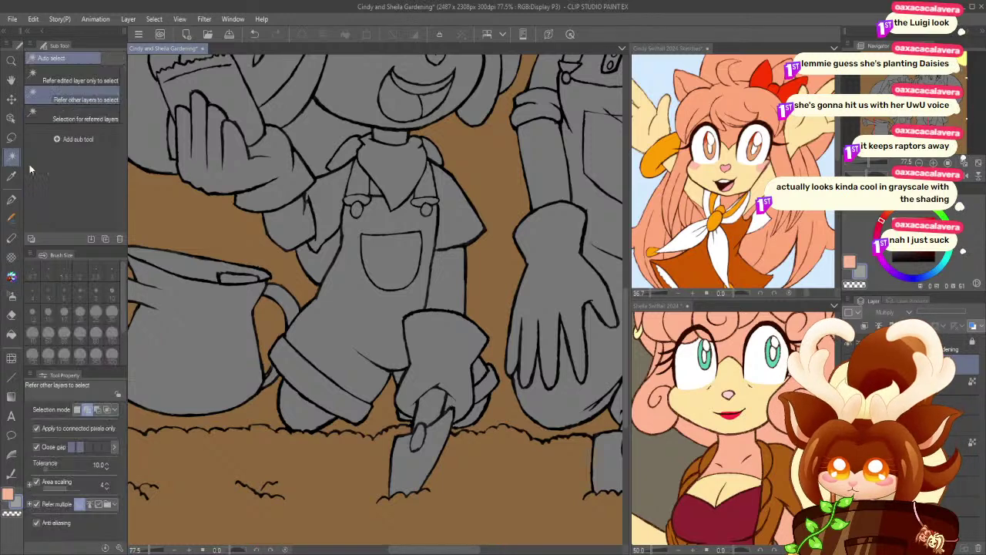
click(340, 337)
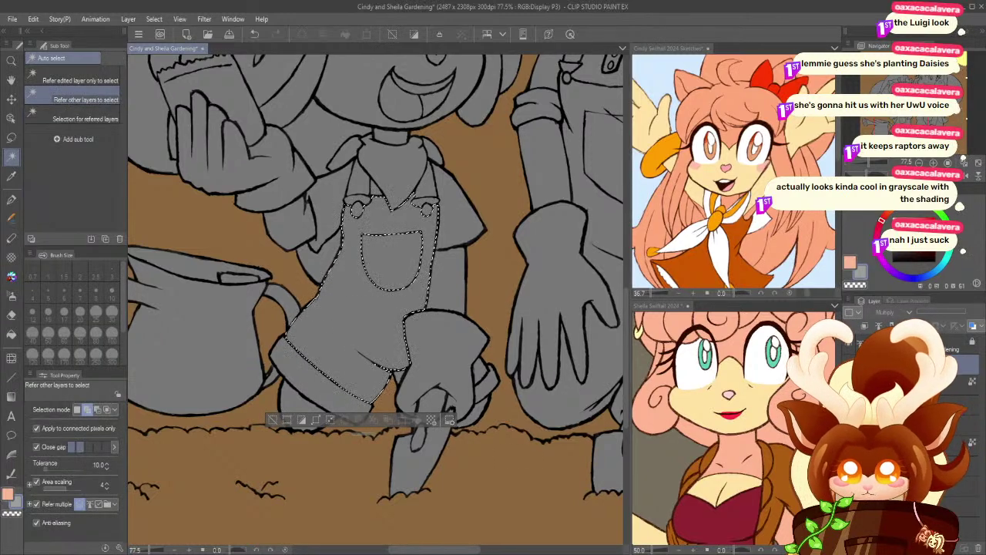
click(10, 277)
click(96, 333)
mouse_move(359, 260)
mouse_down()
mouse_move(375, 203)
mouse_move(373, 310)
mouse_move(374, 222)
mouse_move(368, 314)
mouse_move(347, 339)
mouse_move(369, 278)
mouse_move(364, 249)
mouse_move(345, 297)
mouse_move(365, 205)
mouse_move(329, 328)
mouse_move(365, 266)
mouse_move(349, 340)
mouse_move(369, 314)
mouse_move(323, 380)
mouse_move(341, 353)
mouse_move(346, 292)
mouse_move(305, 384)
mouse_move(343, 292)
mouse_move(297, 401)
mouse_up()
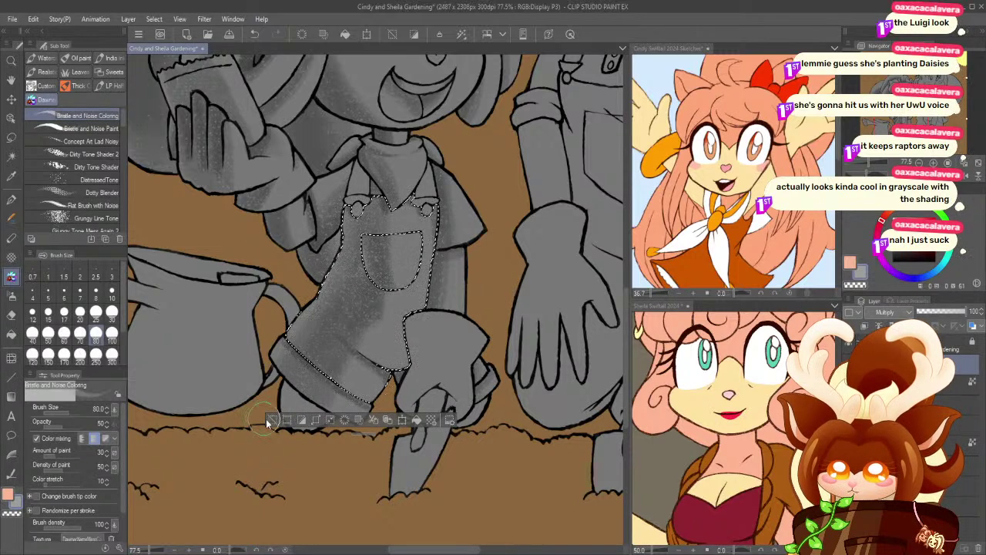
click(273, 420)
- Select the overalls' large leg cuff, darken its shading at brush size 80, and deselect
click(10, 176)
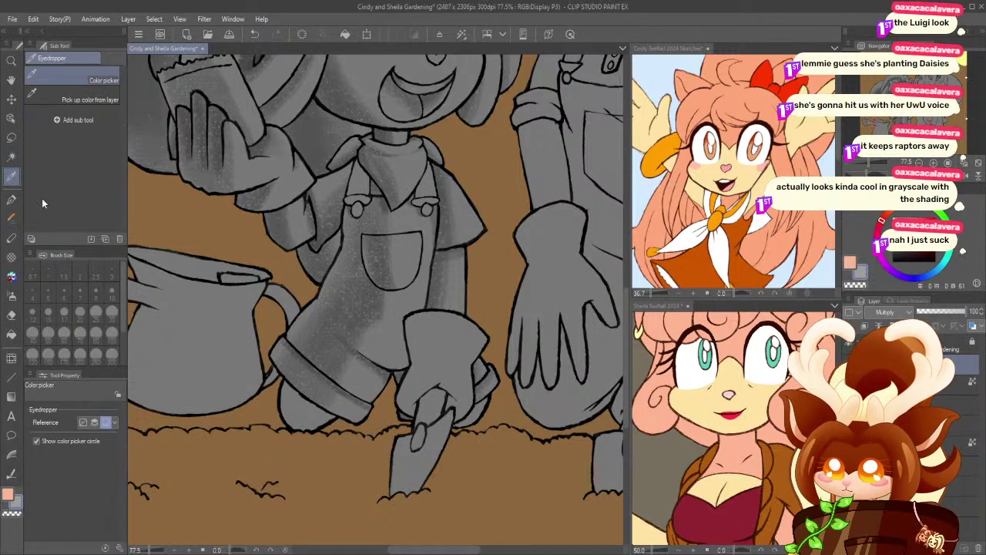
click(11, 156)
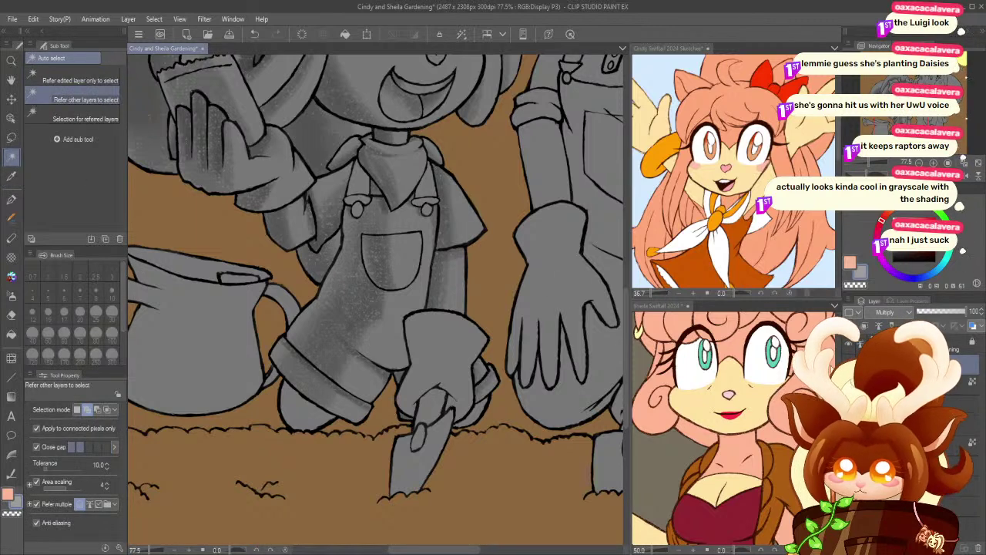
click(302, 380)
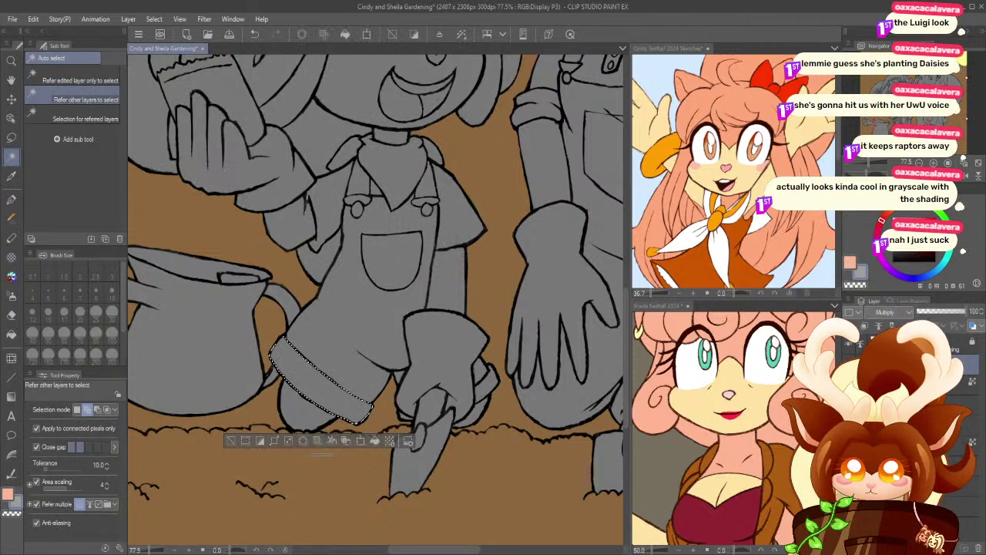
click(10, 277)
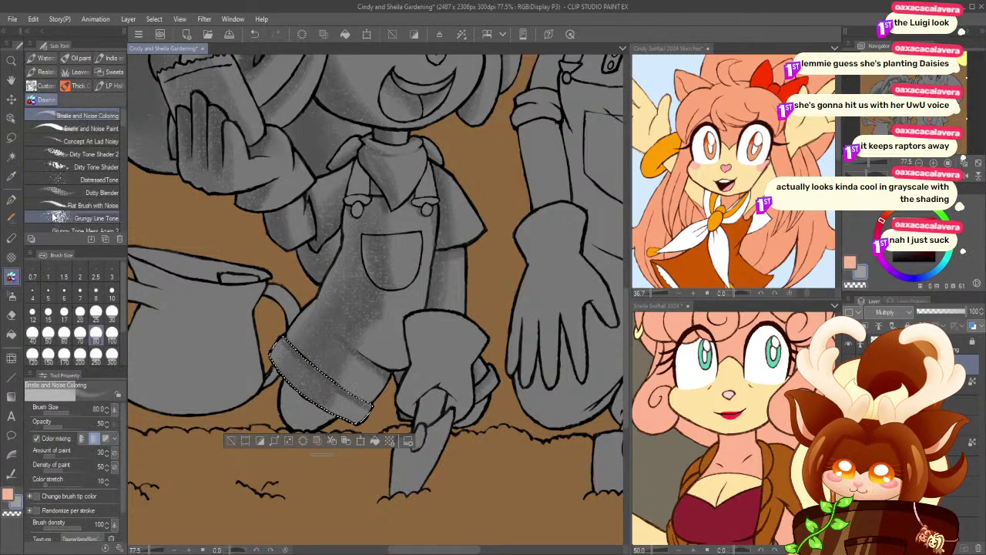
key(ctrl+d)
- Select the smaller character's knee below the large leg cuff together with the partly hidden leg behind the trowel hand
click(12, 60)
drag(235, 280, 208, 279)
drag(212, 324, 213, 347)
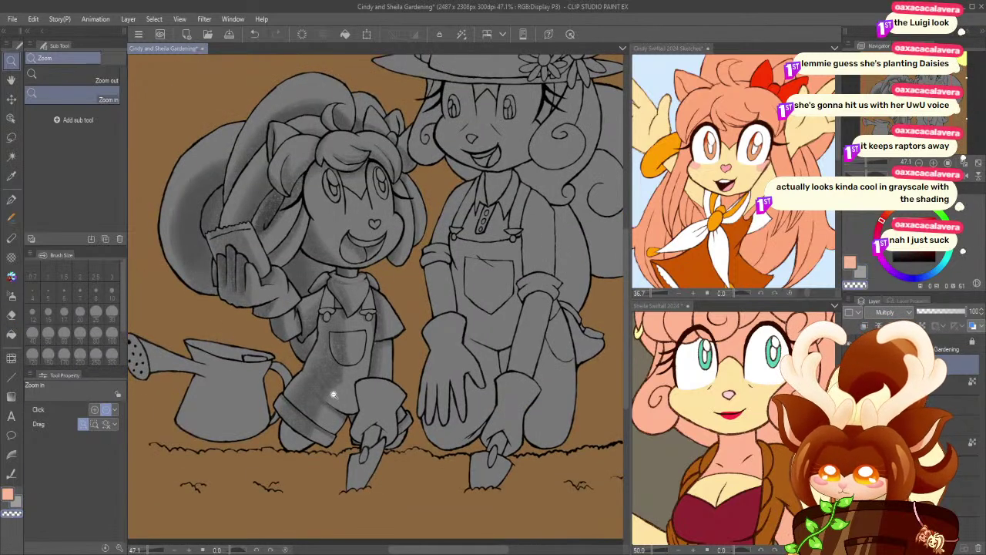
click(11, 276)
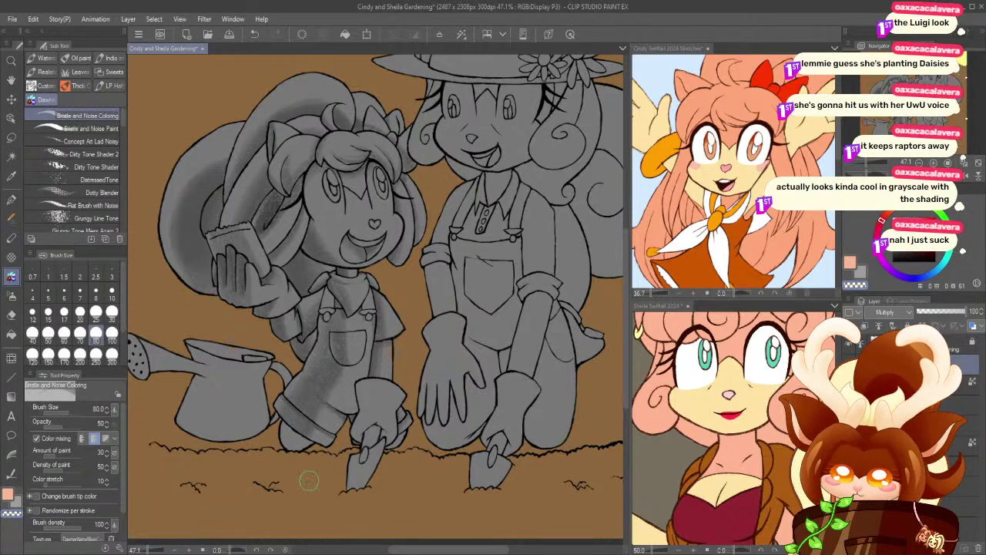
click(15, 164)
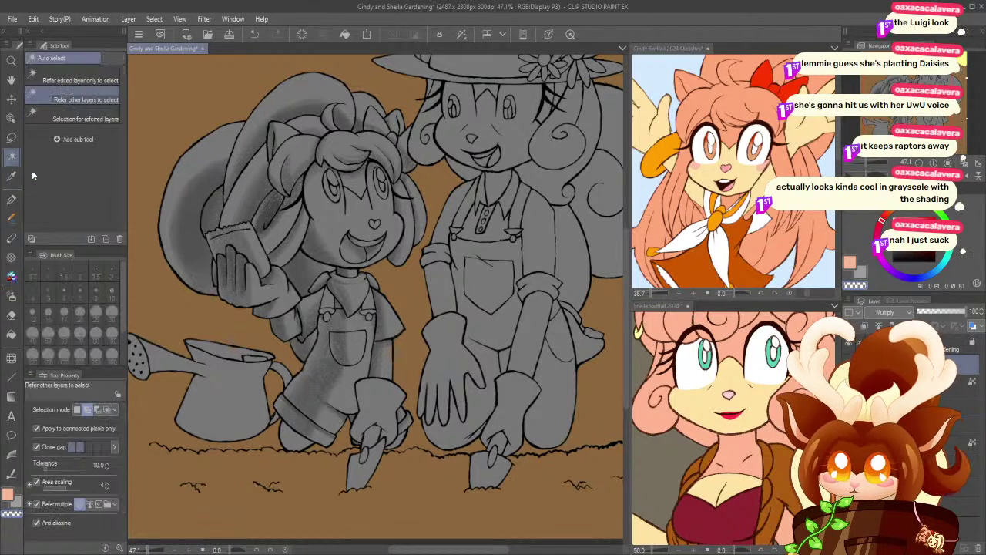
click(291, 436)
click(397, 445)
click(11, 61)
drag(355, 454, 362, 455)
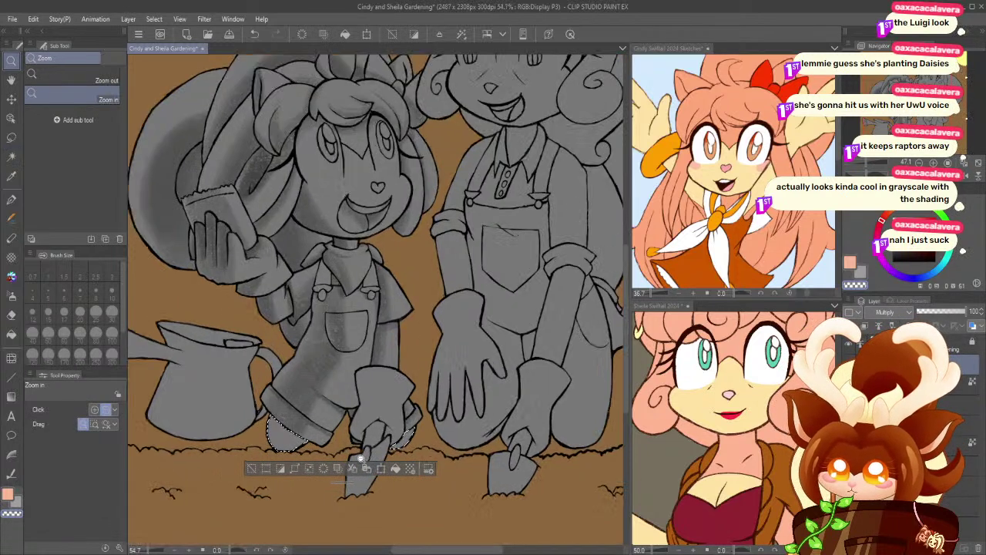
click(362, 455)
click(247, 433)
- Shade the selected knee and leg areas with the Bristle and Noise Coloring brush at sizes 20 and 50, and deselect
click(11, 275)
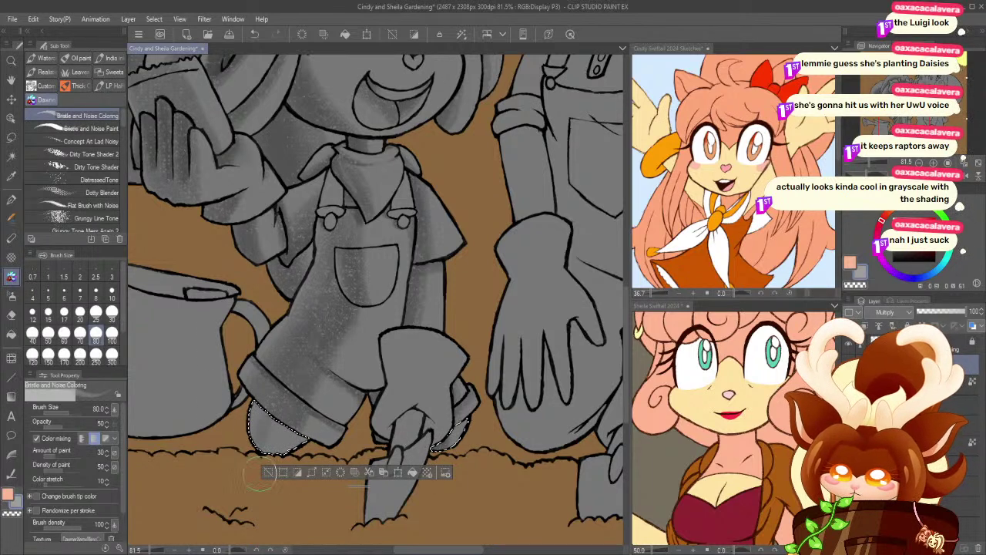
key(bracketleft)
key(bracketleft)
key(bracketleft)
key(bracketleft)
key(bracketleft)
key(bracketleft)
key(bracketleft)
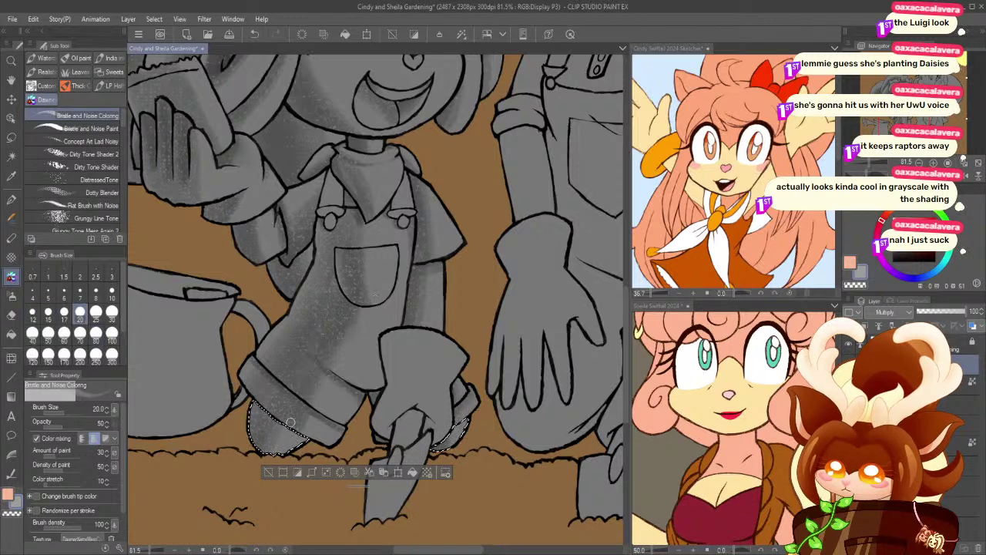
key(bracketright)
key(bracketright)
key(bracketright)
key(bracketright)
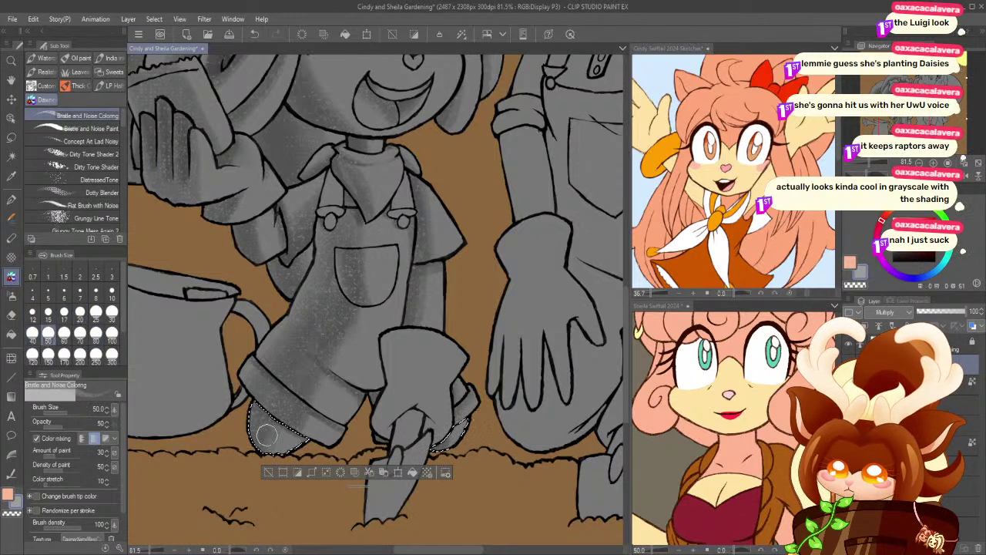
click(268, 472)
- Select the smaller character's glove holding the trowel and shade its lower part around the fingers at brush sizes 60 and 25
click(12, 156)
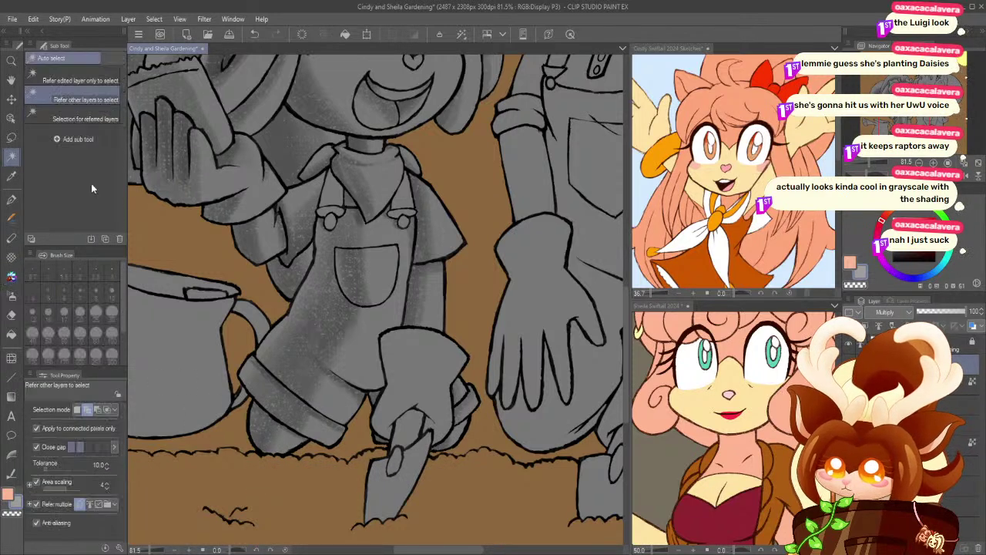
click(413, 368)
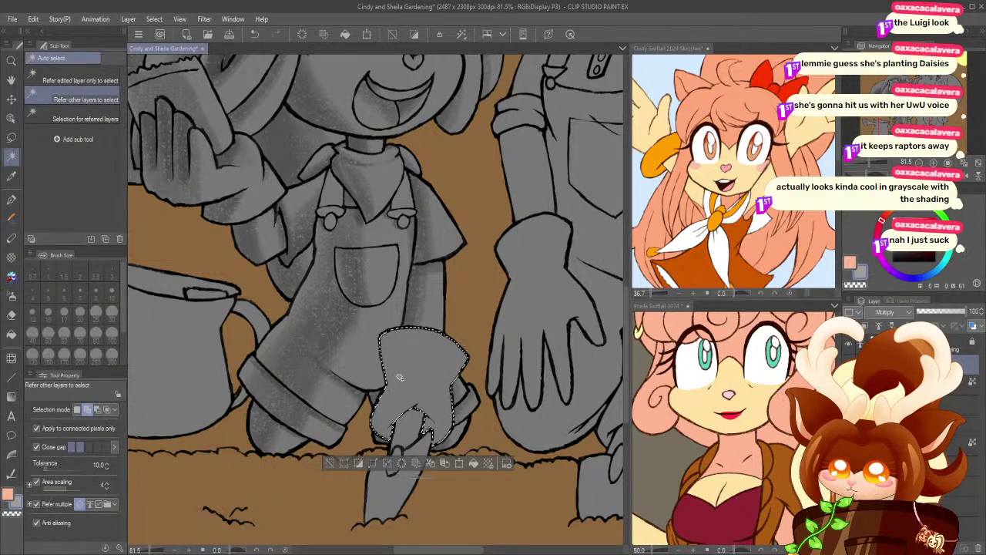
click(12, 277)
drag(415, 407, 359, 449)
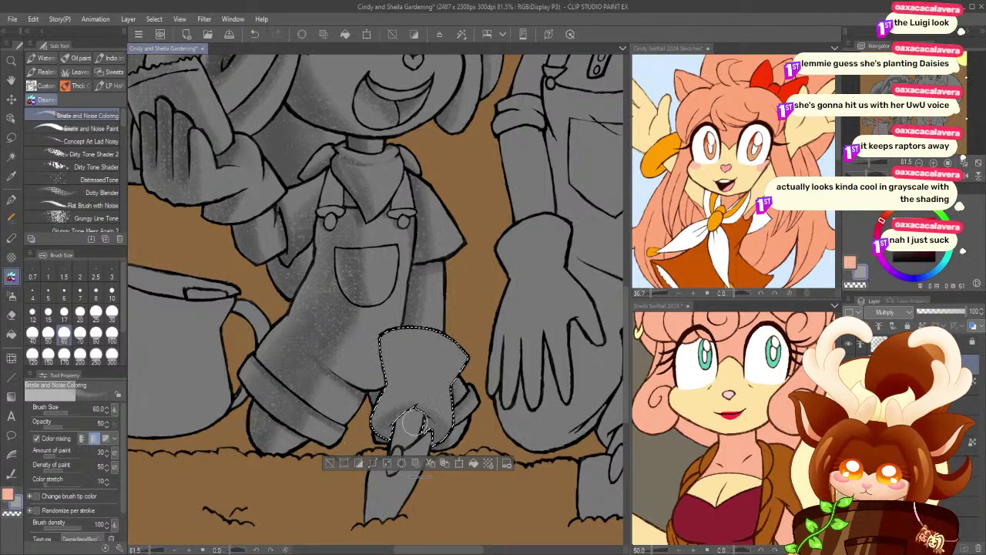
key(ctrl+z)
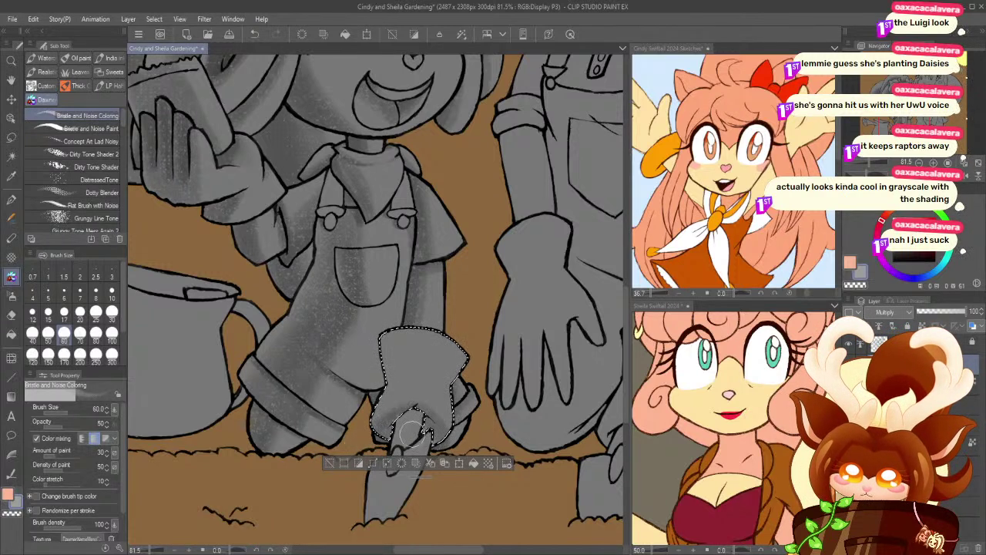
key(bracketleft)
key(bracketleft)
key(bracketleft)
key(bracketleft)
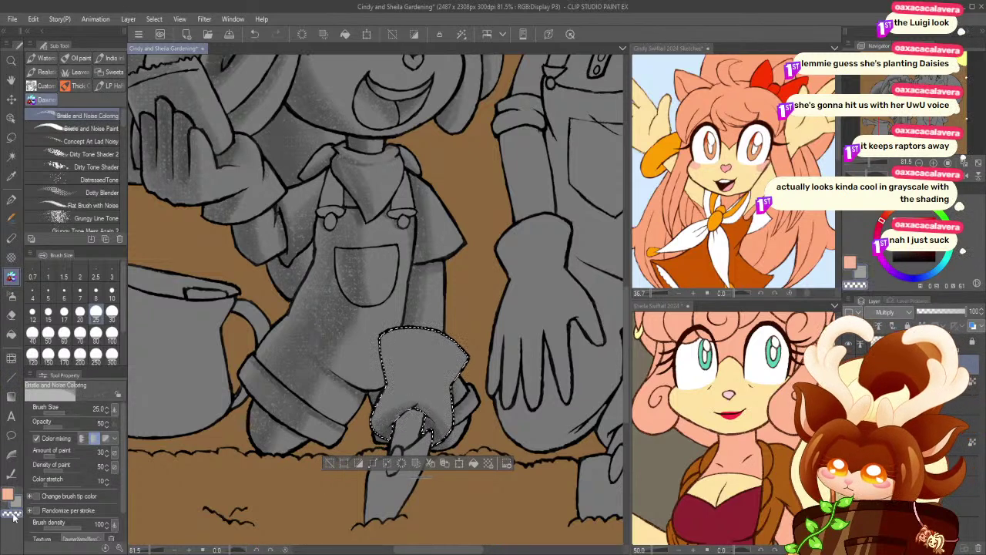
- Build up the shading over the glove's cuff and hand at brush sizes 60, 40, 10, 15 and 50, and deselect
click(64, 332)
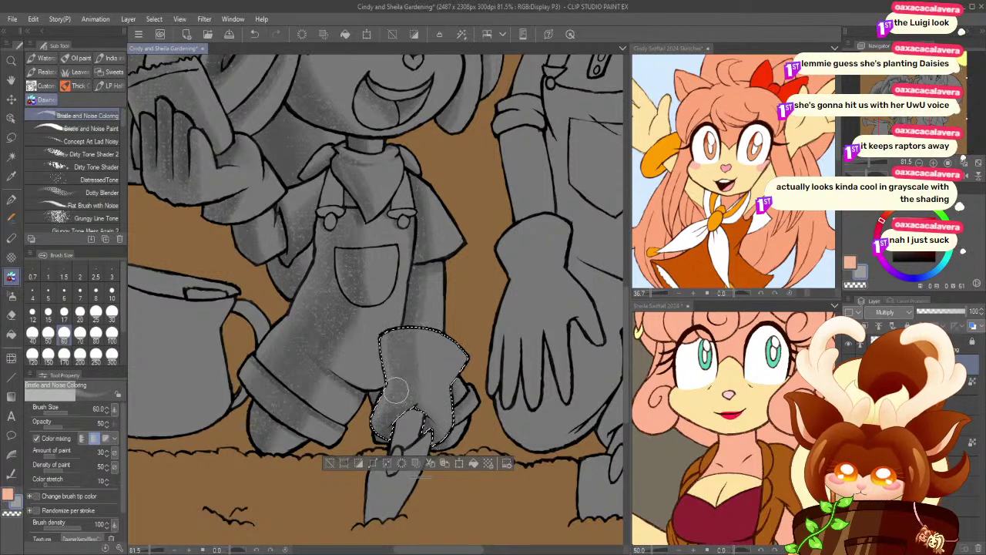
click(33, 332)
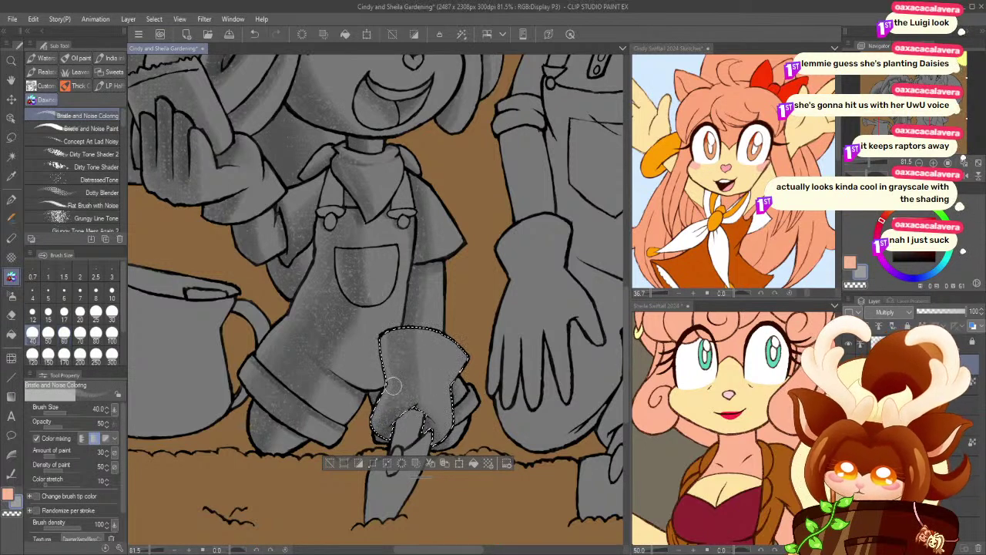
click(112, 294)
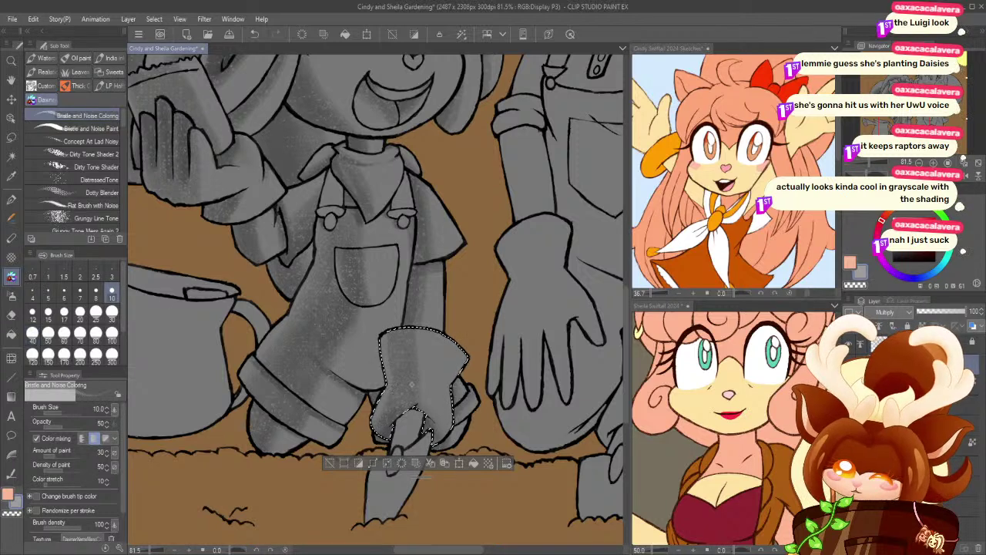
click(48, 314)
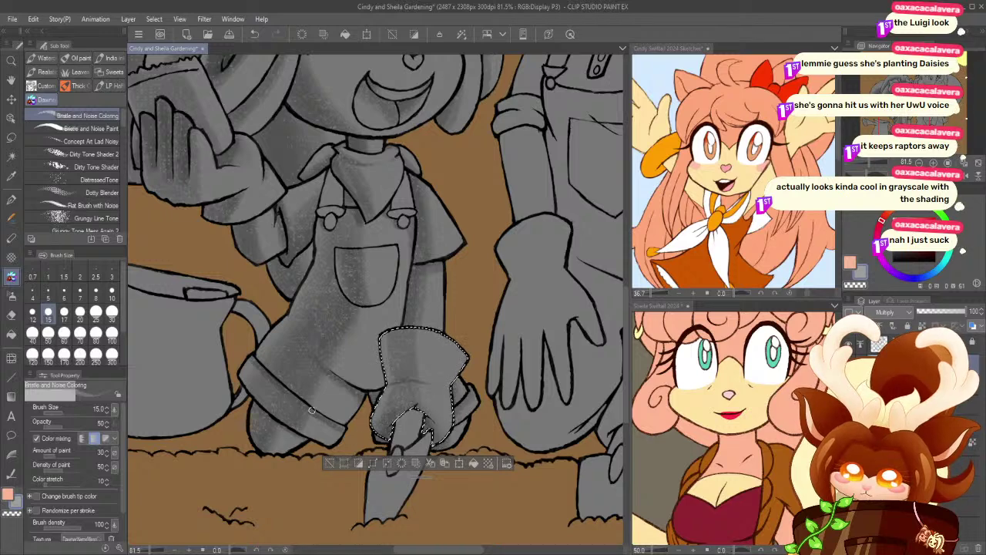
click(64, 355)
click(48, 333)
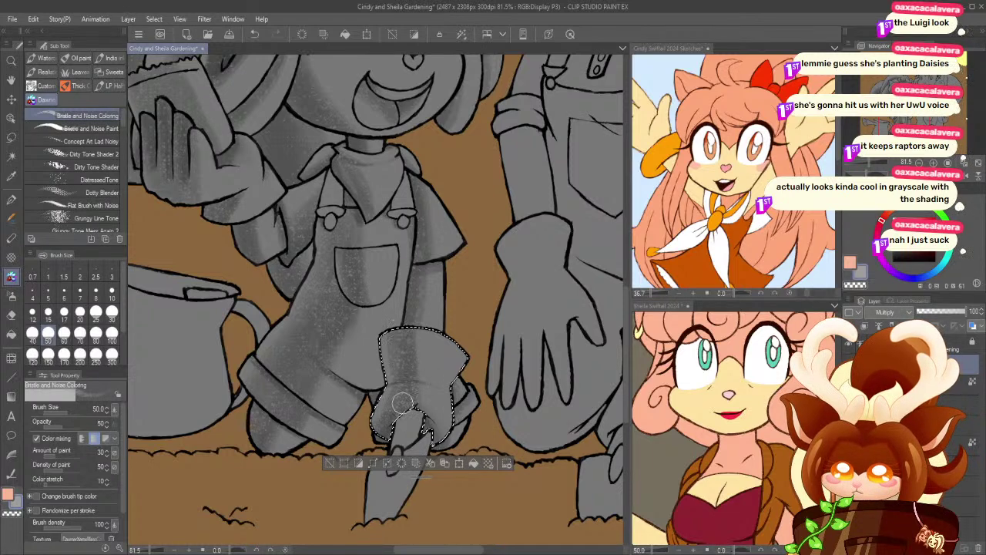
click(330, 465)
- Blend the shading on the smaller character's lower body with the 三角なじませ blender at brush sizes 50 and 20
drag(234, 445, 255, 379)
click(11, 335)
click(11, 359)
click(11, 298)
click(11, 359)
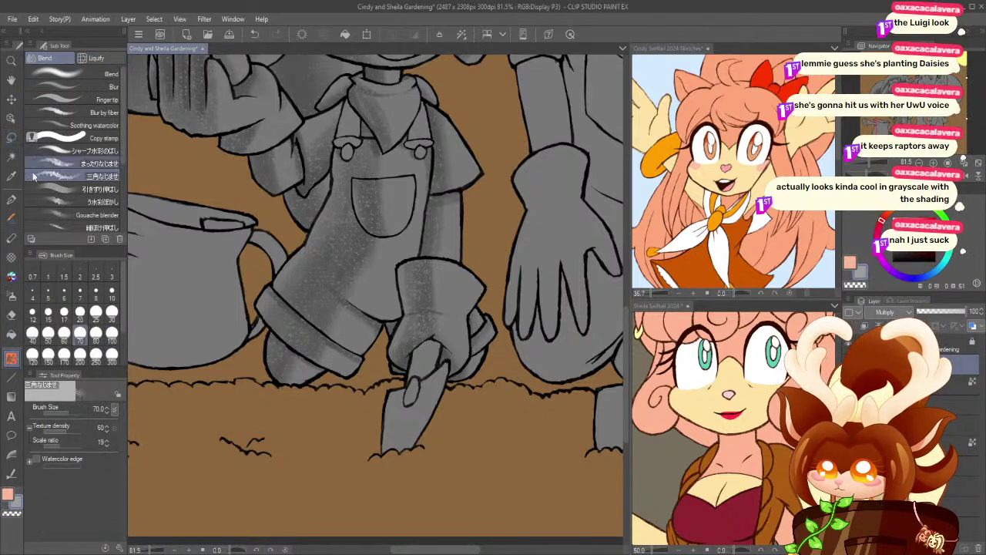
click(47, 332)
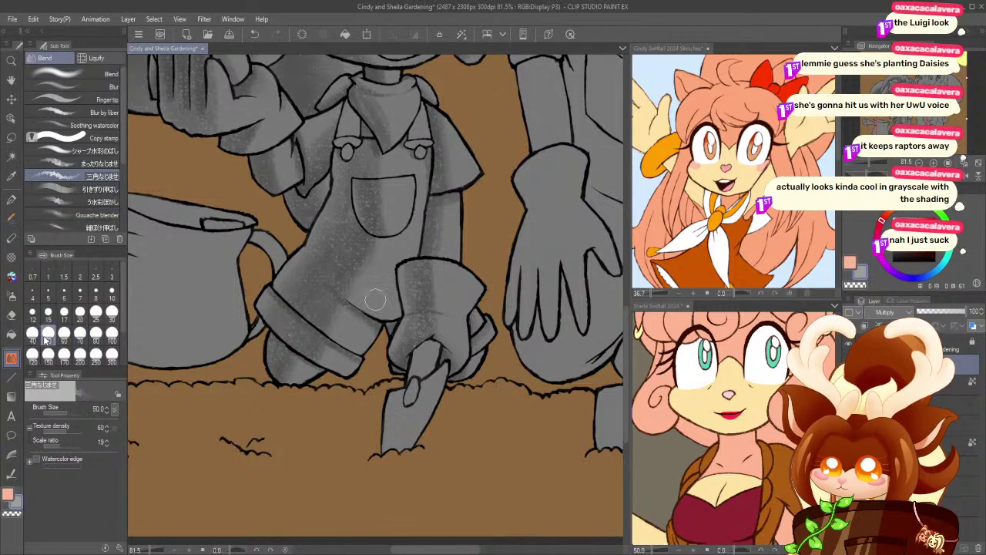
click(80, 312)
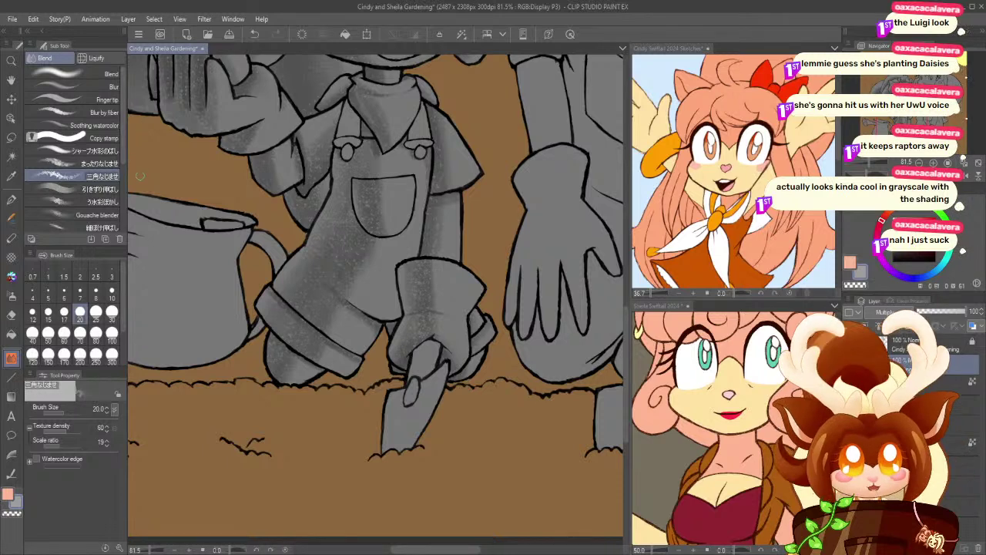
- Select the blade of the smaller character's trowel, leaving the handle out of the selection
click(13, 62)
drag(260, 246, 231, 264)
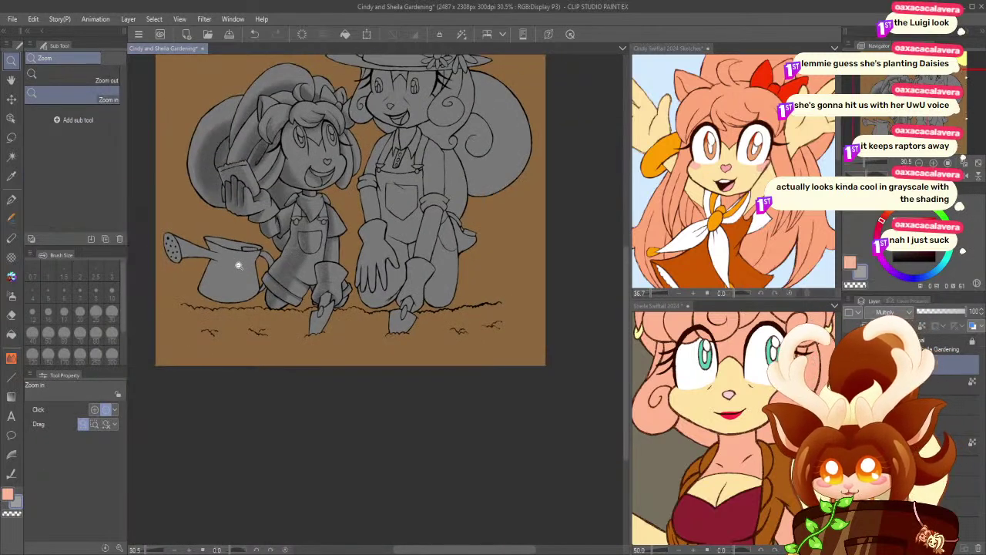
click(239, 282)
click(246, 370)
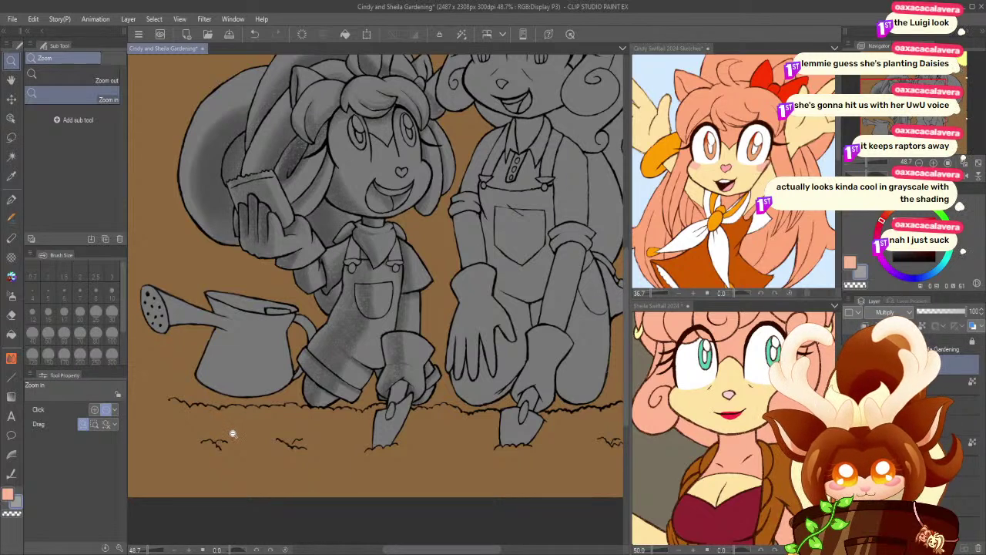
click(333, 439)
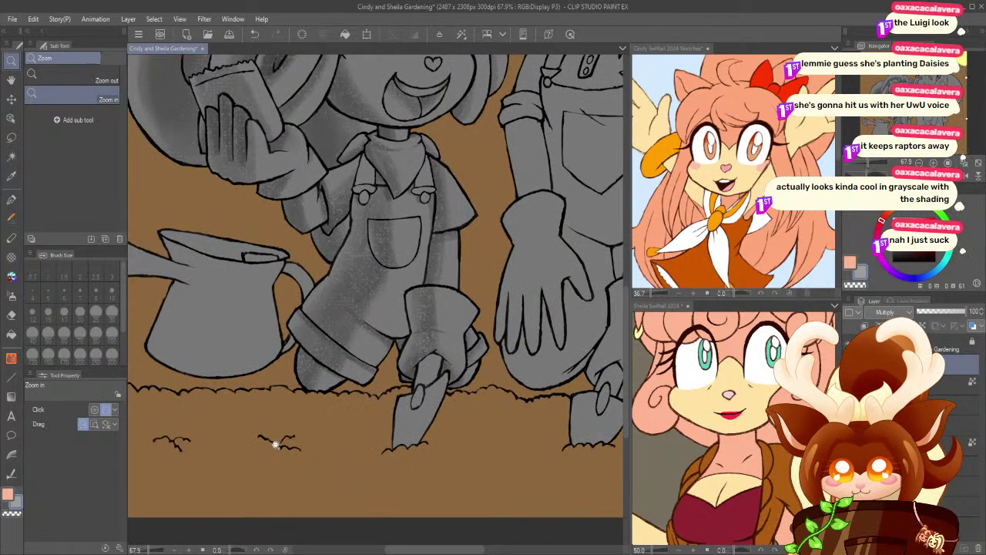
click(11, 157)
click(428, 371)
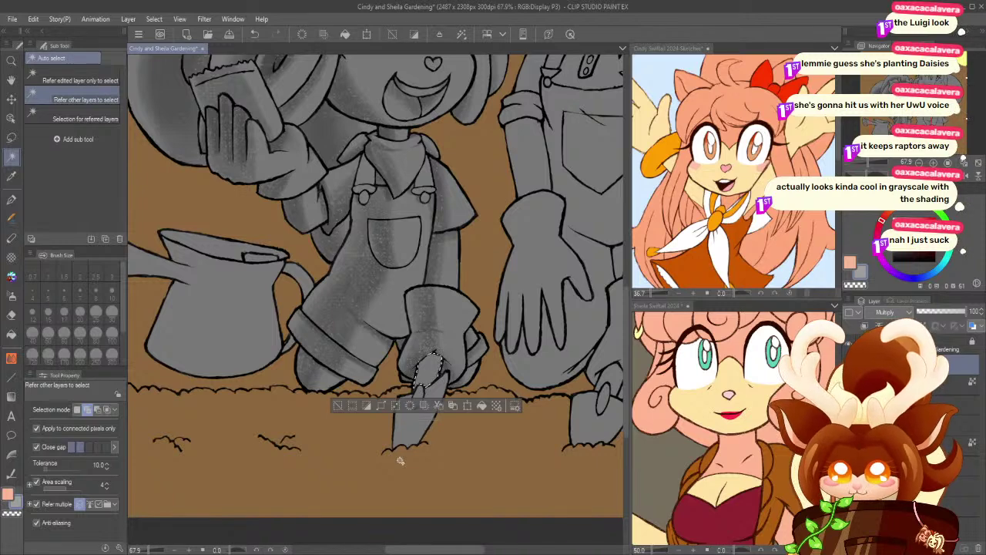
click(410, 434)
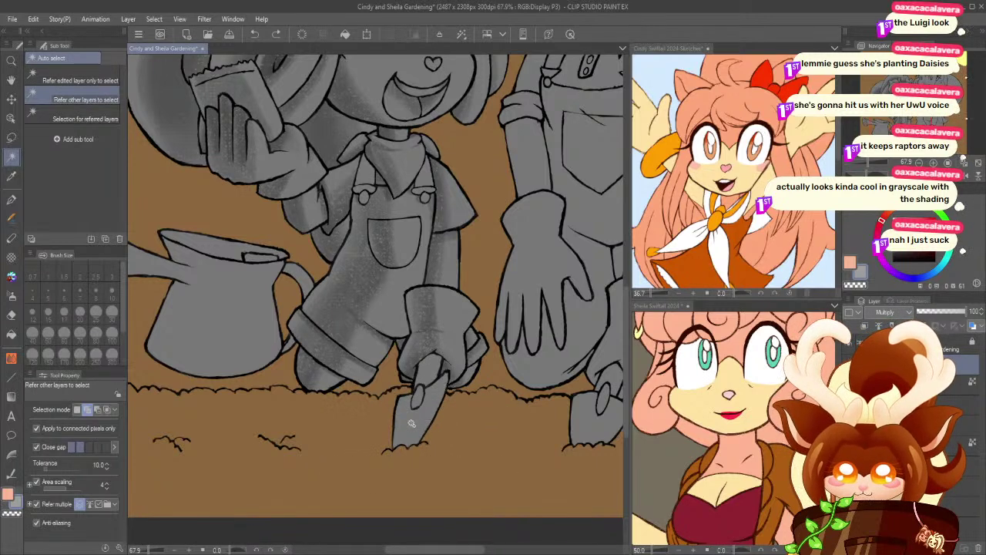
key(m)
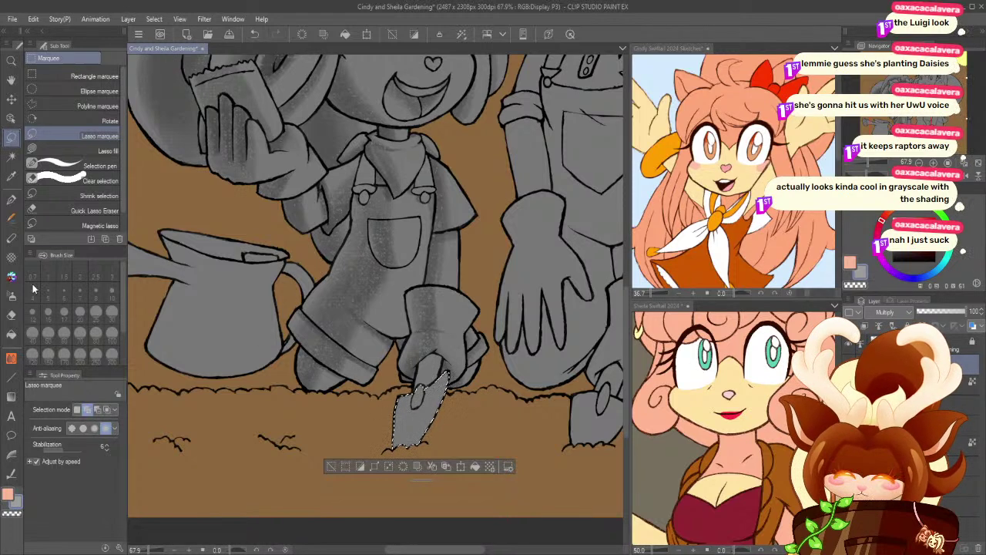
- Shade the trowel blade with the Bristle and Noise Coloring brush at sizes 50, 60 and 25, and deselect
click(11, 276)
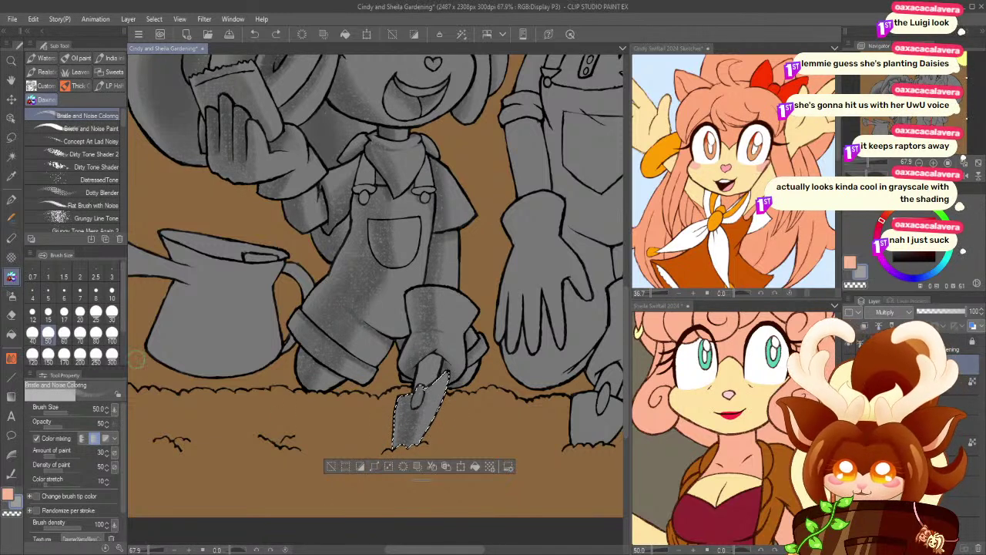
click(64, 339)
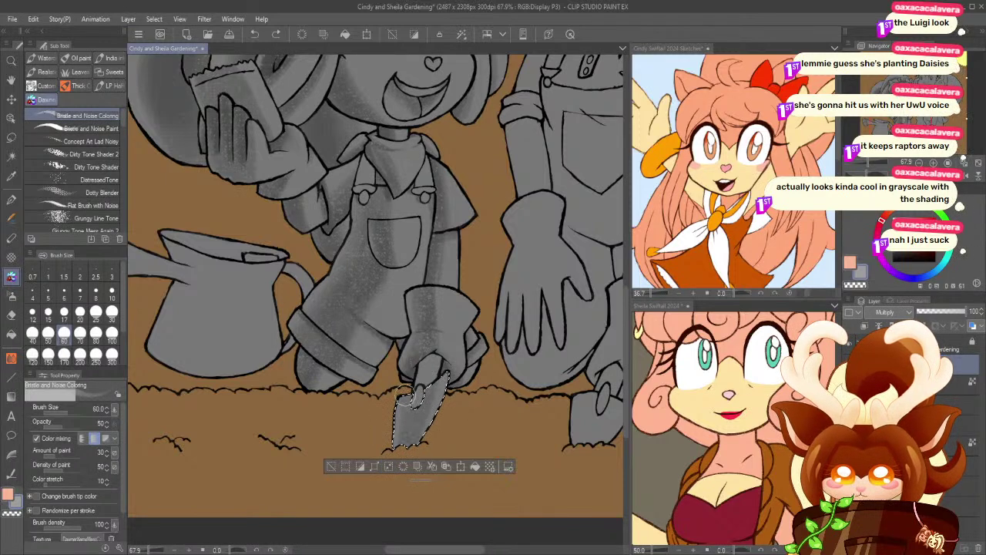
click(96, 311)
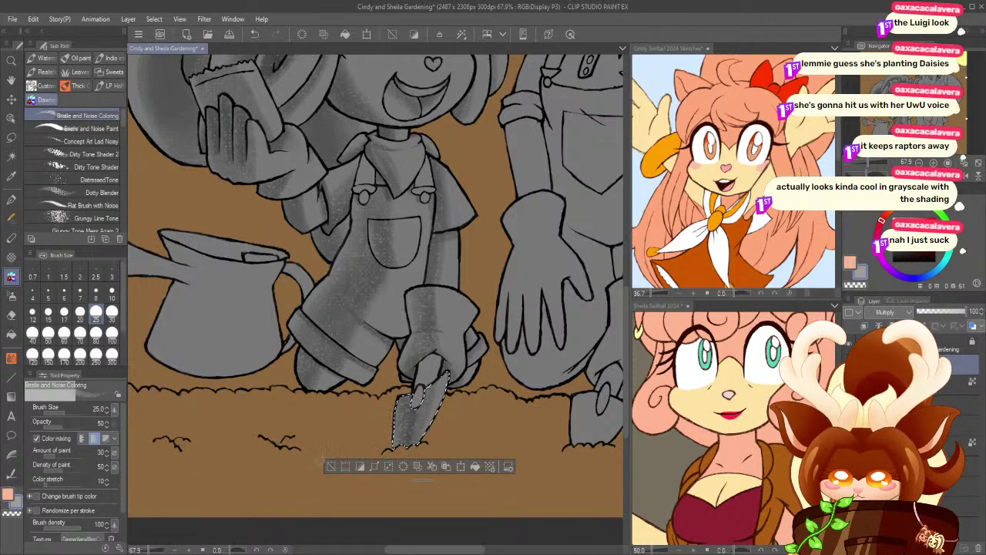
click(330, 468)
- Select the small oval socket joining the trowel's handle and blade, shade it at brush size 25, and deselect
key(w)
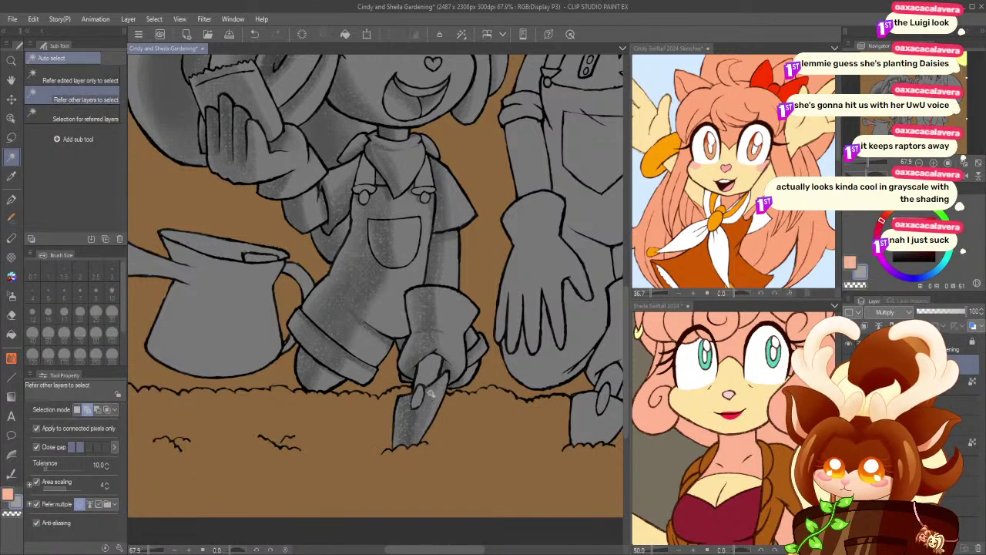
click(417, 397)
click(12, 276)
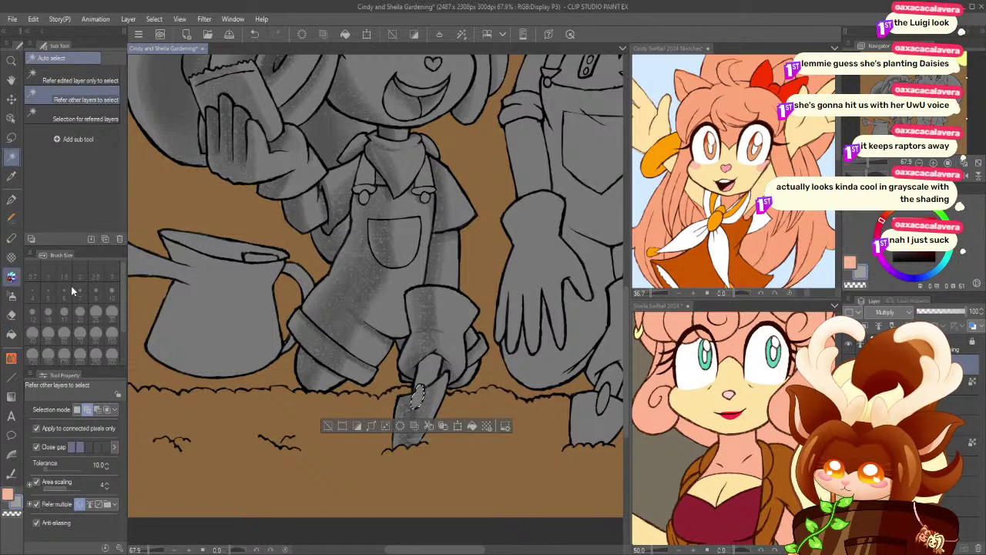
key(ctrl+z)
drag(422, 374, 411, 420)
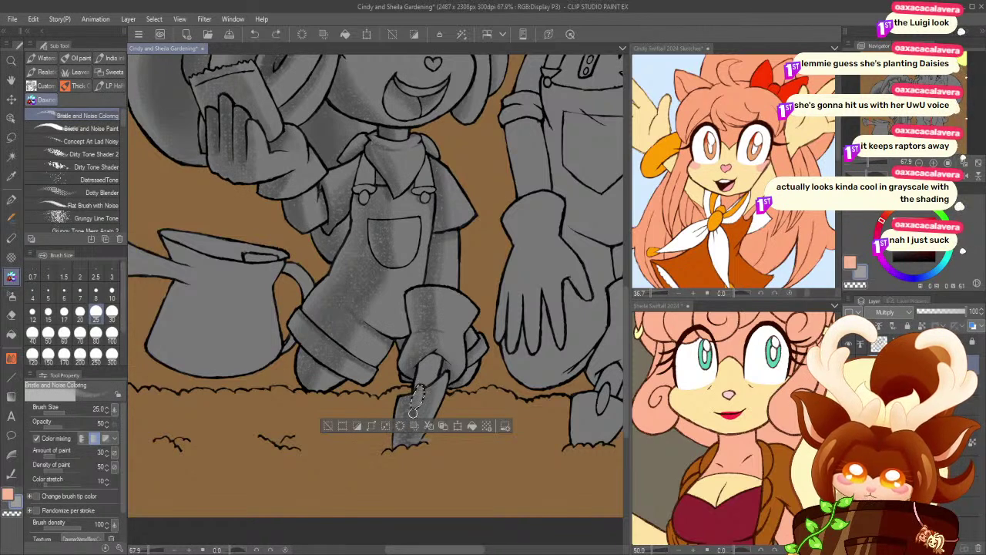
click(327, 426)
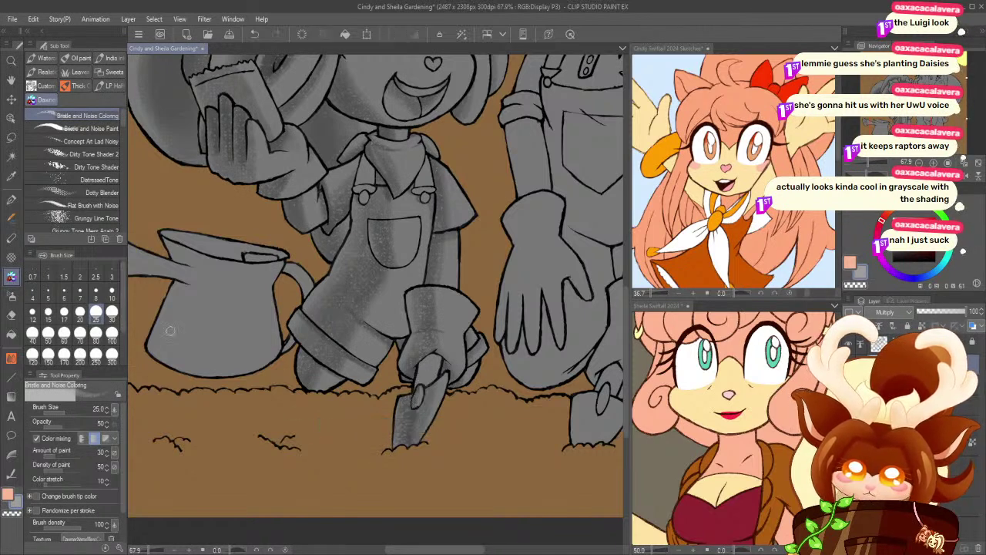
- Select the handle of the smaller character's trowel, shade it with the Bristle and Noise Coloring brush at size 40, deselect, and save the illustration
click(10, 161)
click(428, 368)
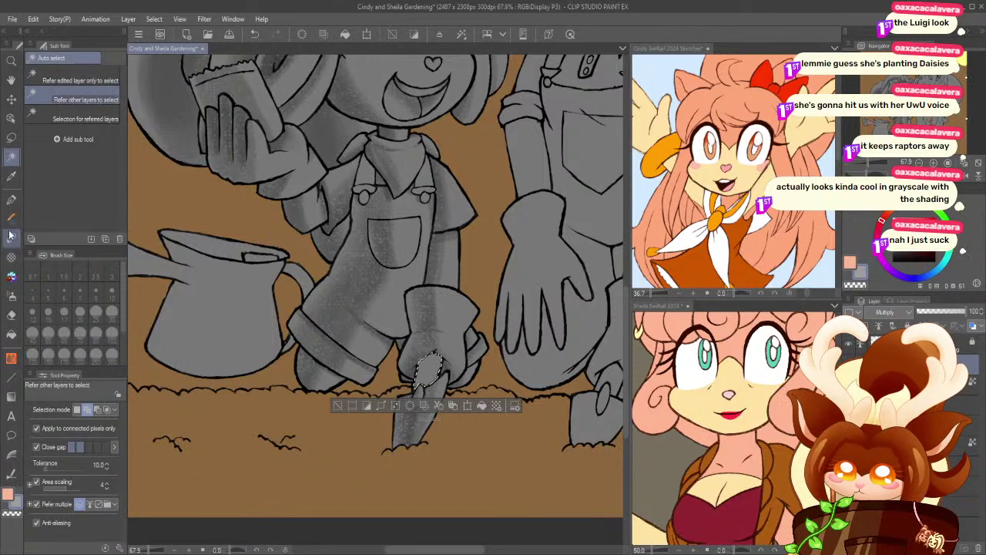
click(11, 358)
click(32, 333)
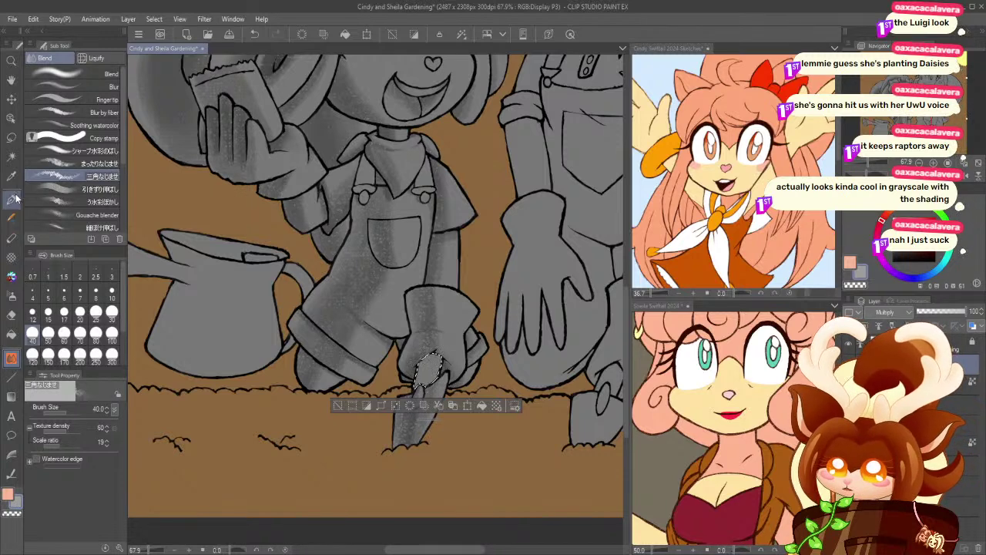
click(11, 276)
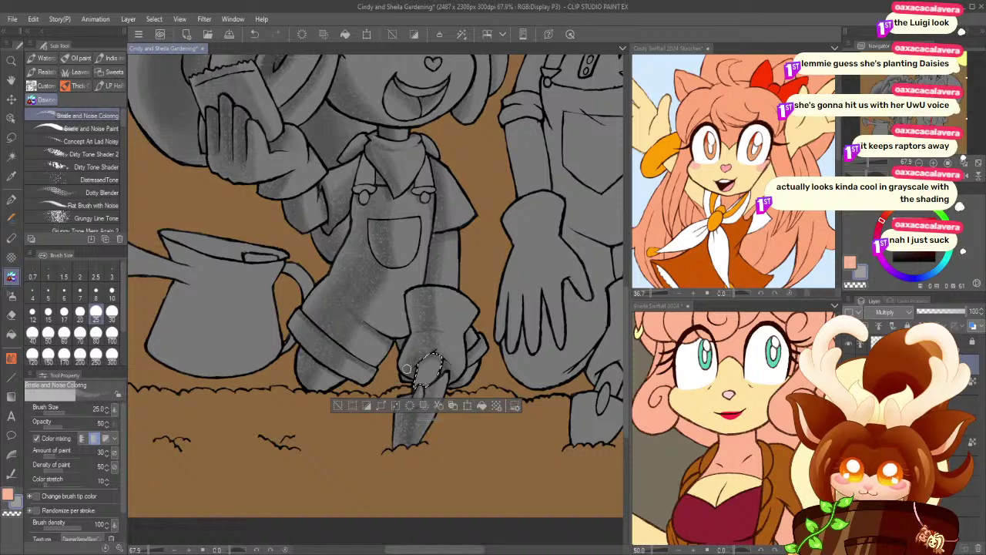
click(32, 332)
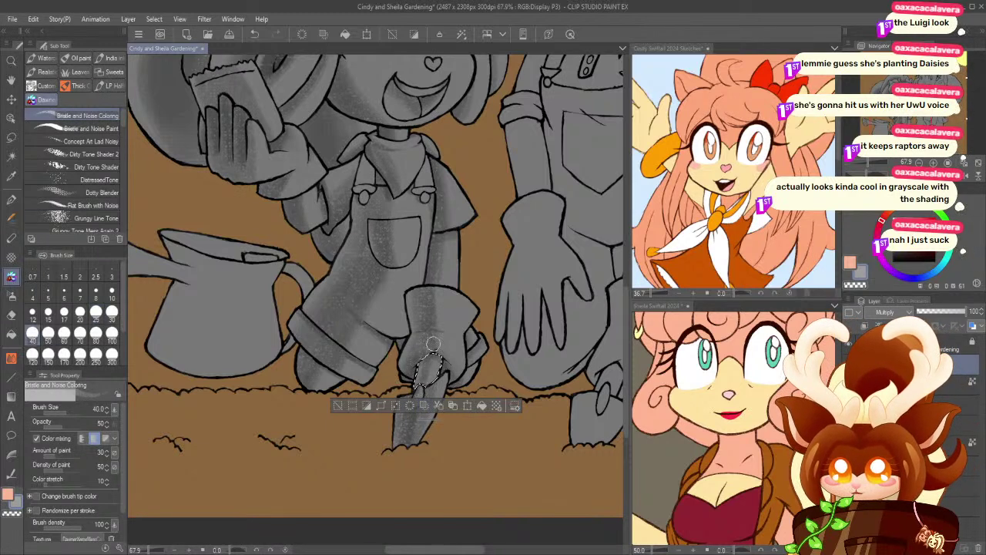
click(338, 406)
key(ctrl+z)
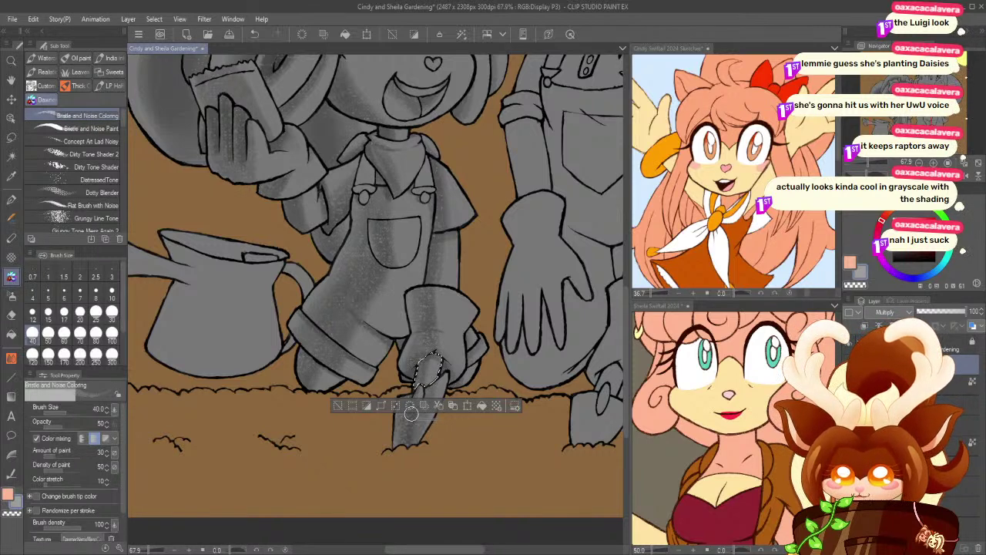
click(338, 406)
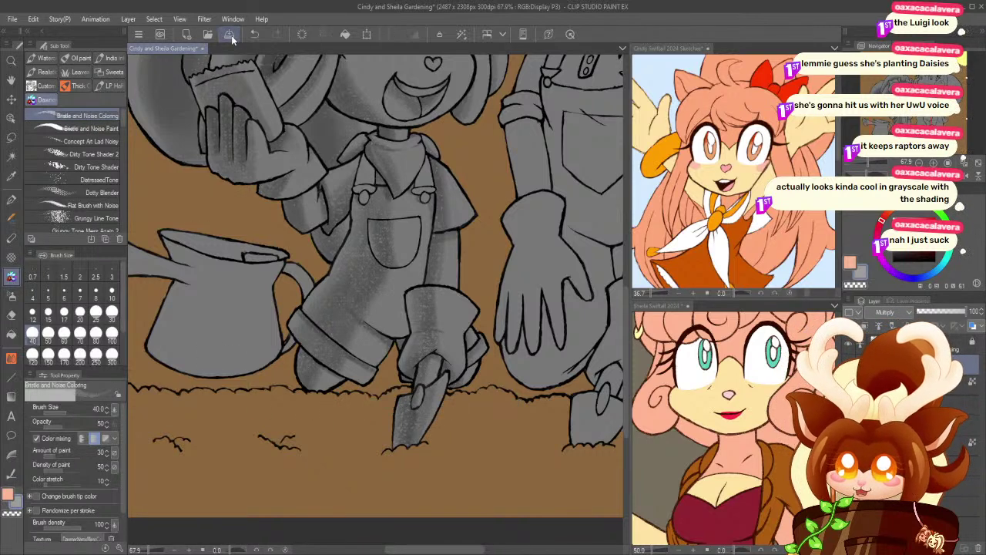
key(ctrl+s)
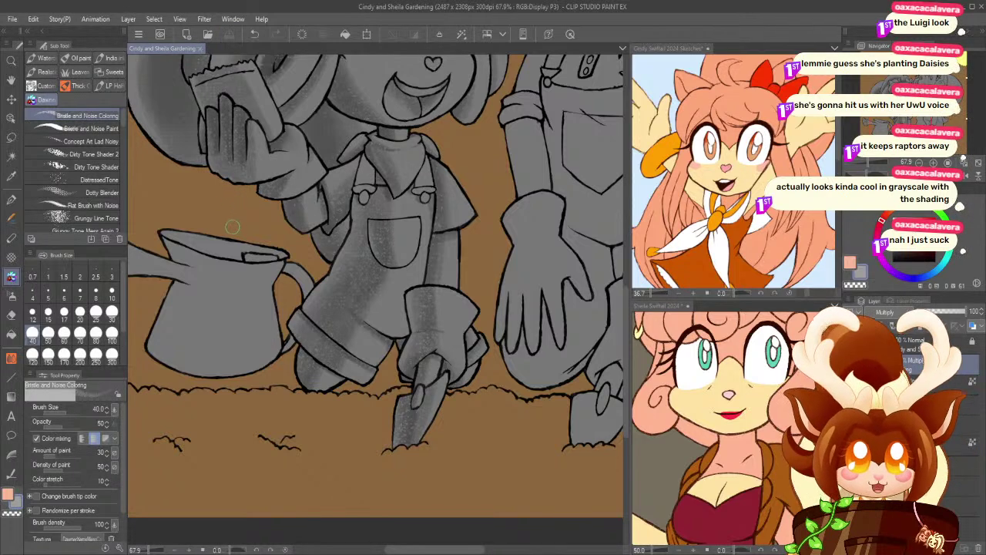
- Select the inside of the watering can's opening, shade it with the Bristle and Noise Coloring brush at size 50, and deselect
scroll(173, 208, up, 3)
scroll(245, 218, up, 3)
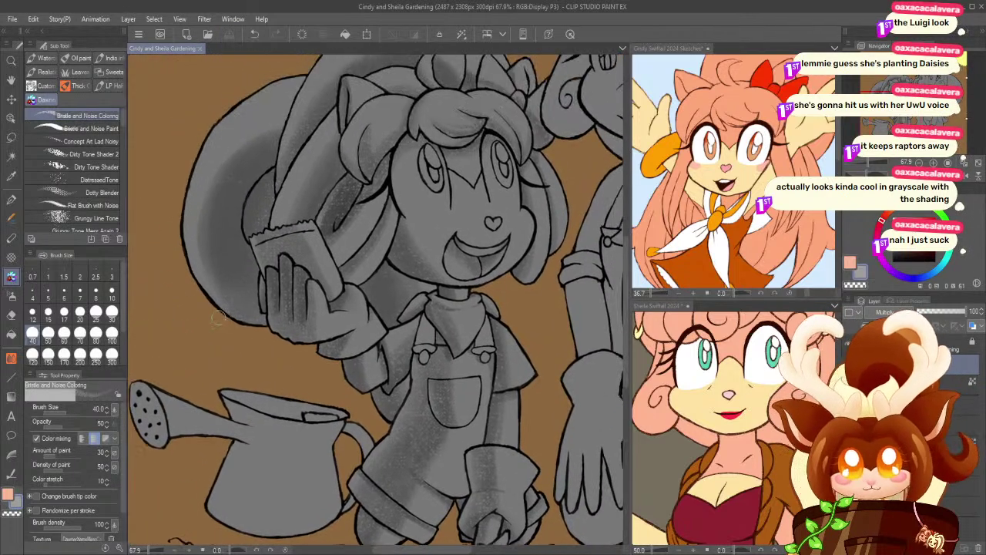
drag(227, 315, 257, 211)
click(12, 156)
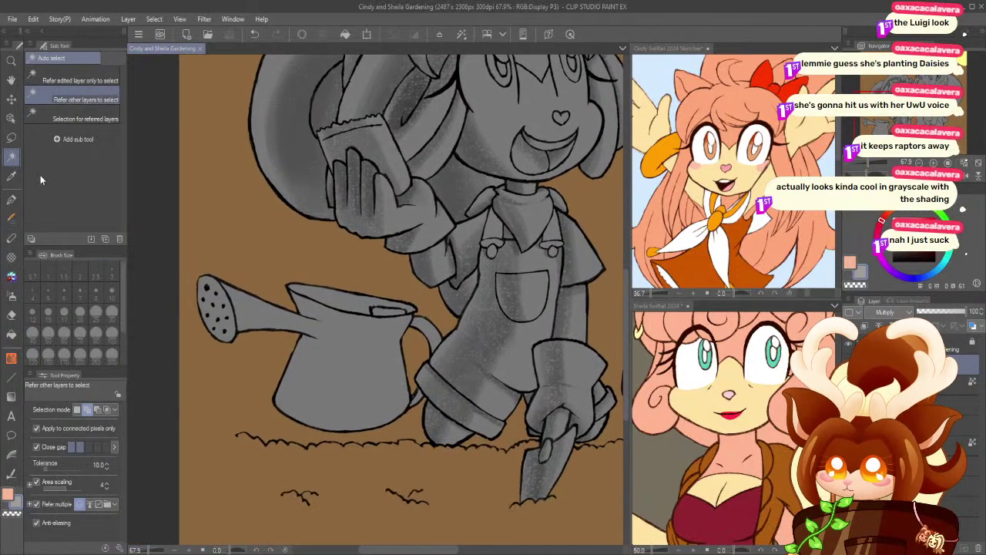
click(336, 334)
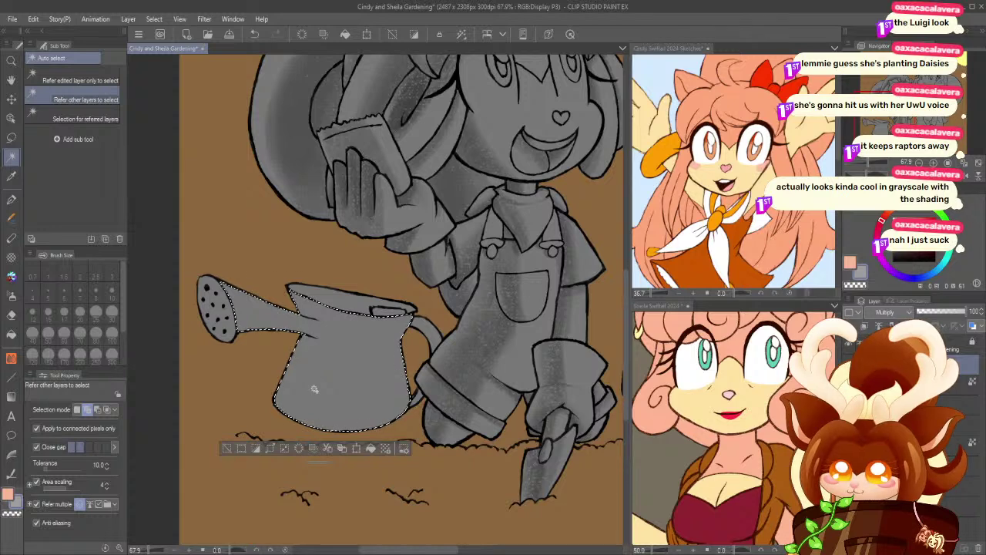
click(226, 450)
click(336, 298)
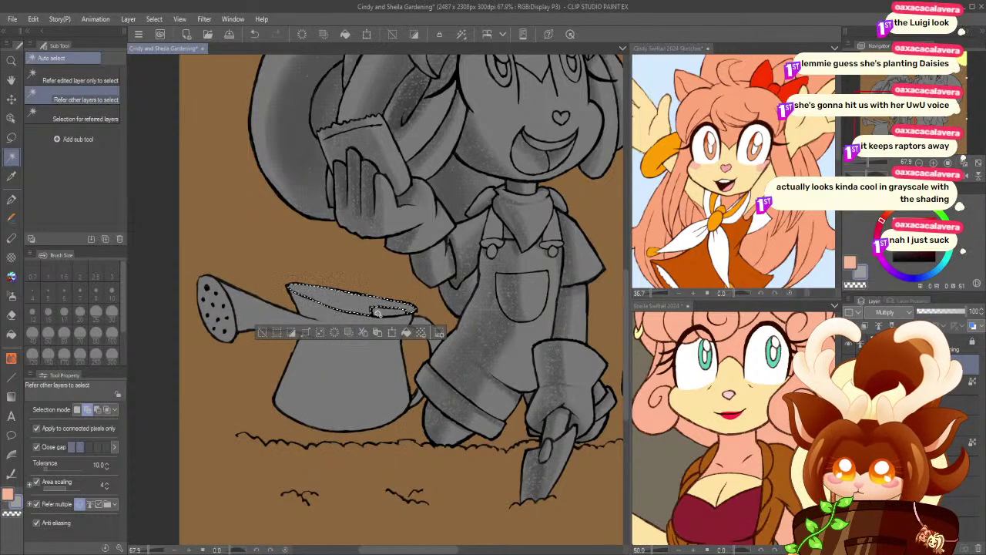
click(12, 276)
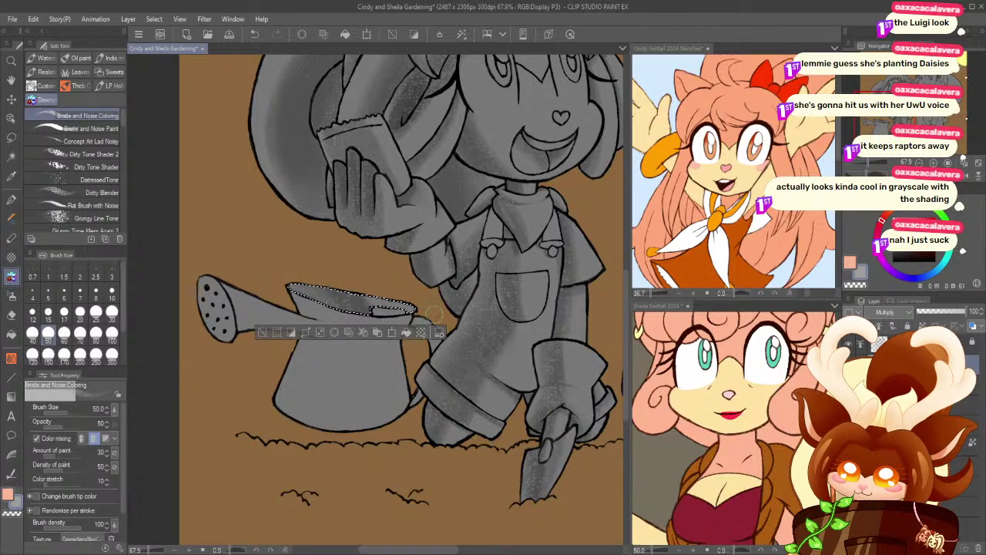
key(ctrl+d)
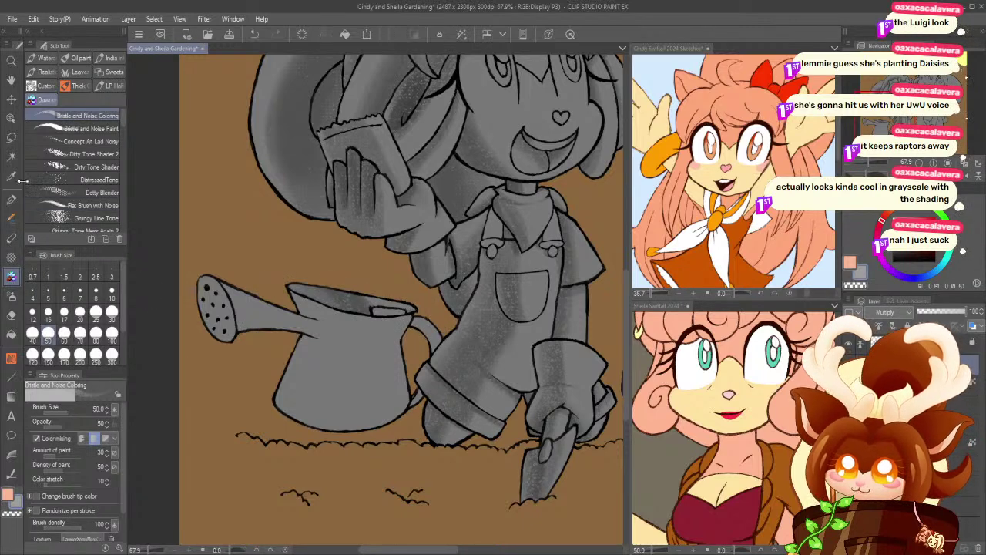
- Select both visible parts of the watering can's handle and shade them with the Bristle and Noise Coloring brush at size 50
key(w)
click(430, 336)
shift+click(420, 402)
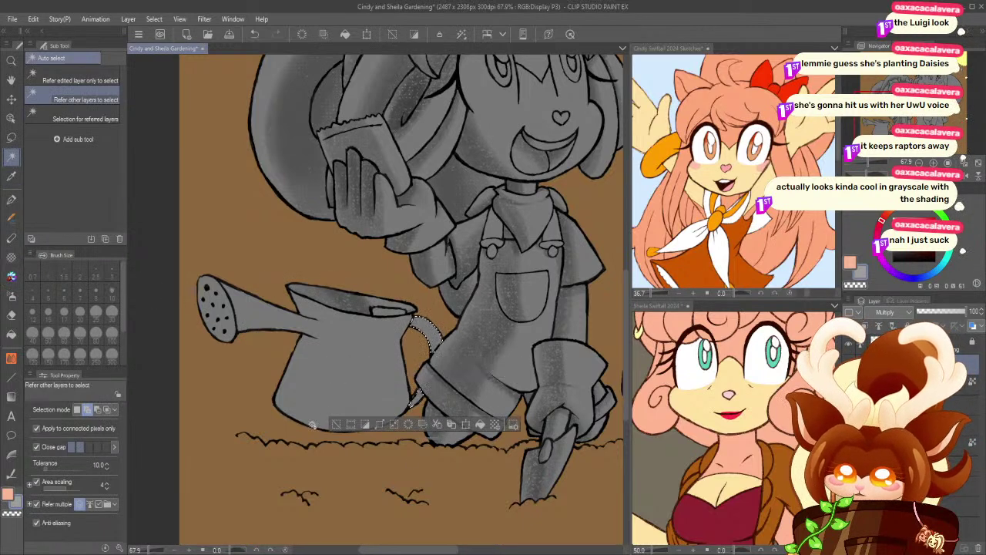
key(b)
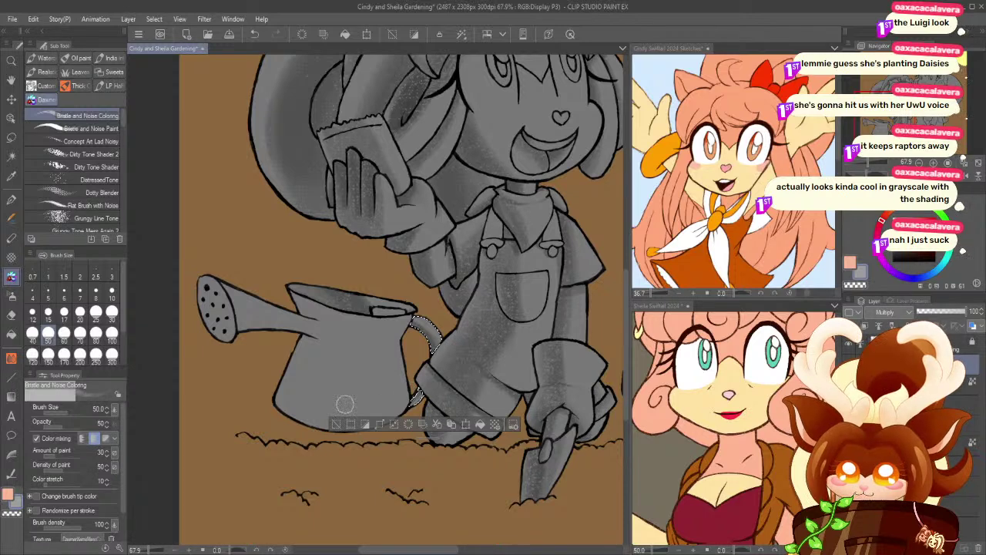
- Select the watering can's body together with its spout and return to the Bristle and Noise Coloring brush
click(11, 157)
click(339, 375)
click(12, 276)
- Try to shade the middle of the watering can's body at brush size 100, and undo the shading
click(111, 332)
mouse_move(314, 274)
mouse_down()
mouse_move(335, 335)
mouse_move(328, 331)
mouse_move(319, 305)
mouse_move(350, 319)
mouse_move(330, 376)
mouse_up()
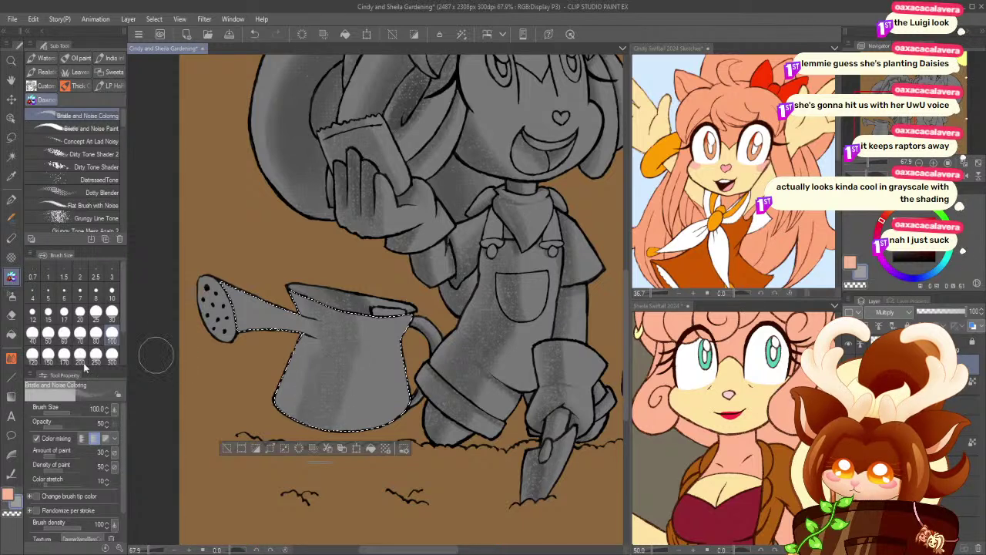
key(ctrl+z)
- Shade the watering can's body up to the base of its spout using brush sizes 170, 200, 150 and 80
click(64, 354)
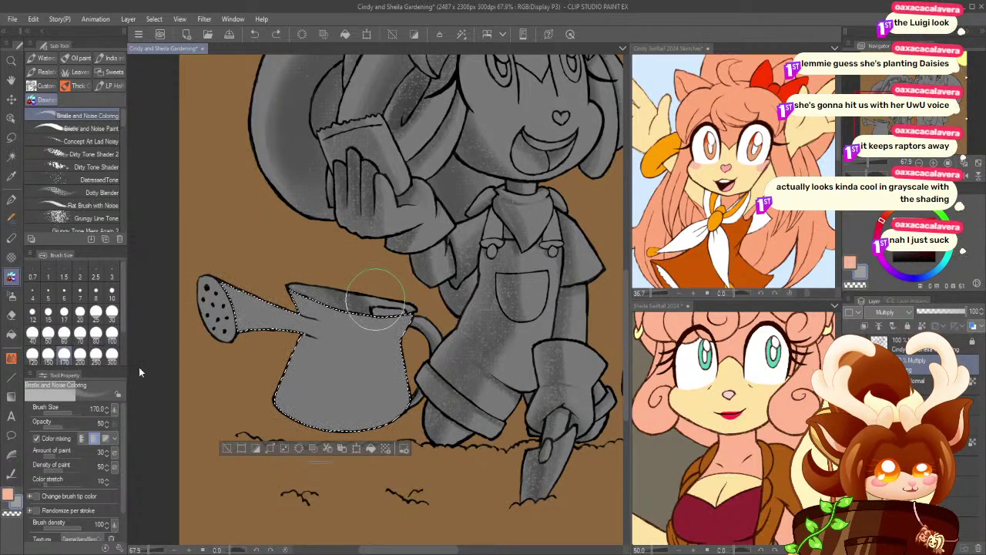
click(86, 358)
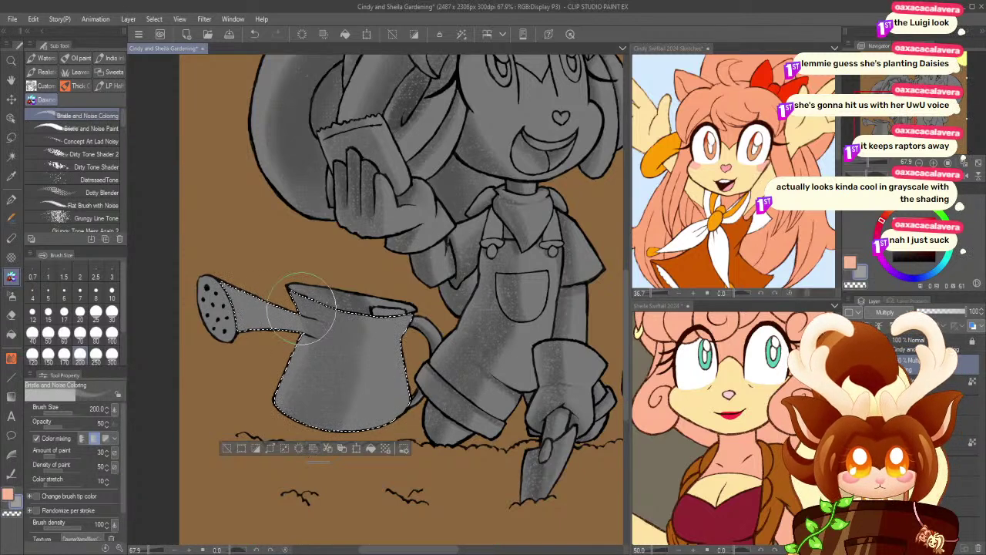
key(ctrl+z)
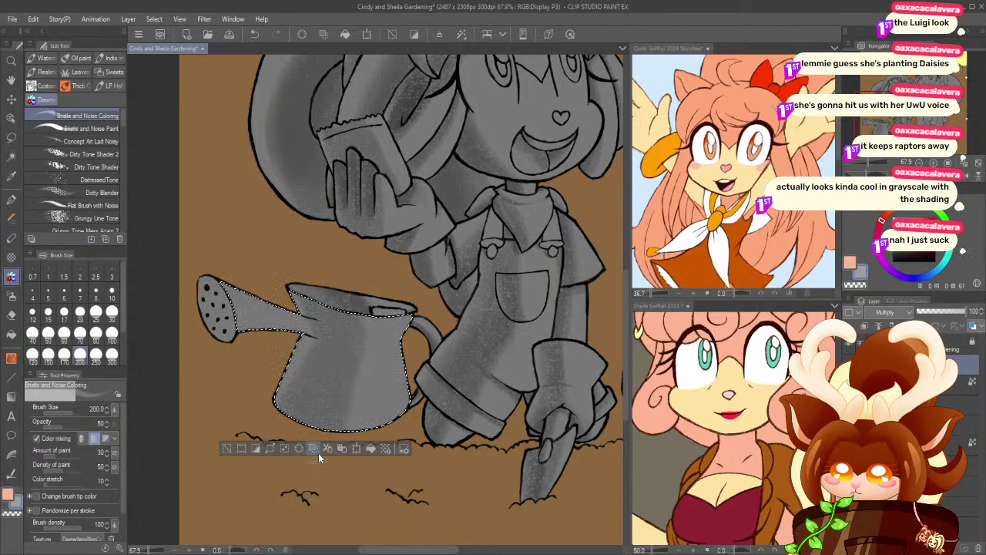
click(48, 354)
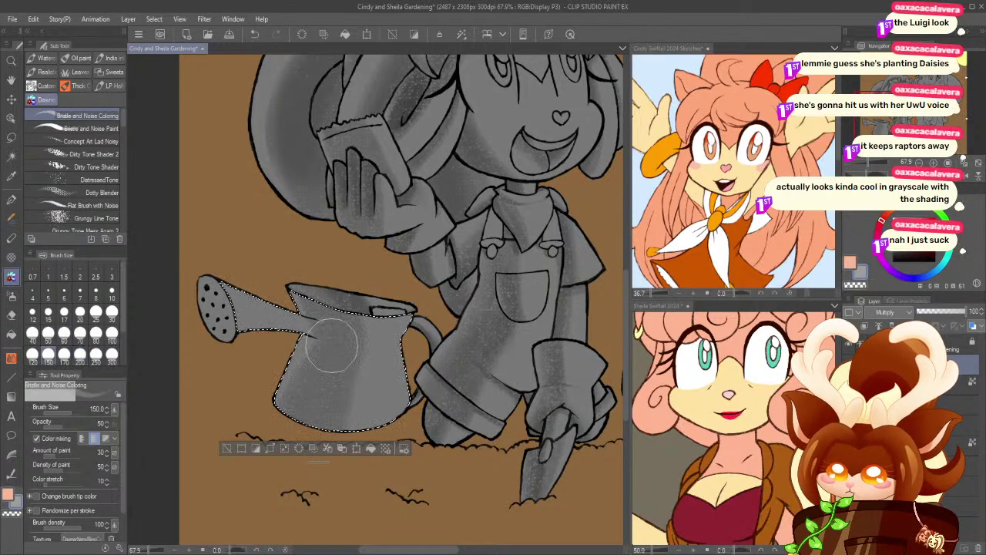
click(96, 333)
mouse_move(343, 337)
mouse_down()
mouse_move(322, 307)
mouse_move(342, 372)
mouse_move(351, 349)
mouse_move(346, 396)
mouse_move(297, 441)
mouse_move(339, 308)
mouse_move(349, 330)
mouse_move(348, 320)
mouse_move(339, 396)
mouse_move(351, 362)
mouse_move(343, 329)
mouse_move(304, 432)
mouse_move(287, 322)
mouse_up()
- Try blending the base of the watering can's spout with the 三角なじませ blender at size 40, and undo the latest strokes
click(12, 357)
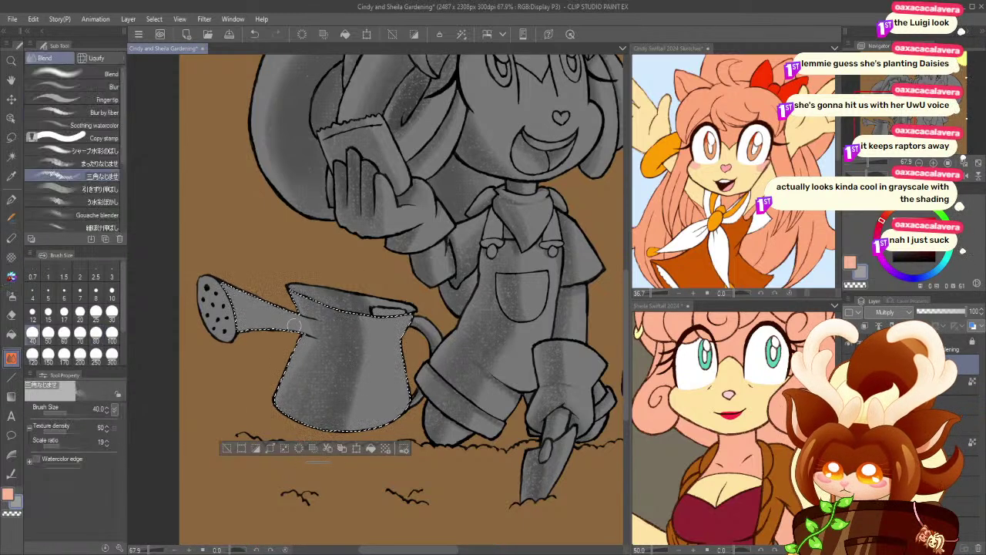
key(b)
key(ctrl+z)
key(ctrl+z)
key(ctrl+z)
key(ctrl+z)
key(ctrl+z)
key(ctrl+z)
key(ctrl+z)
key(ctrl+z)
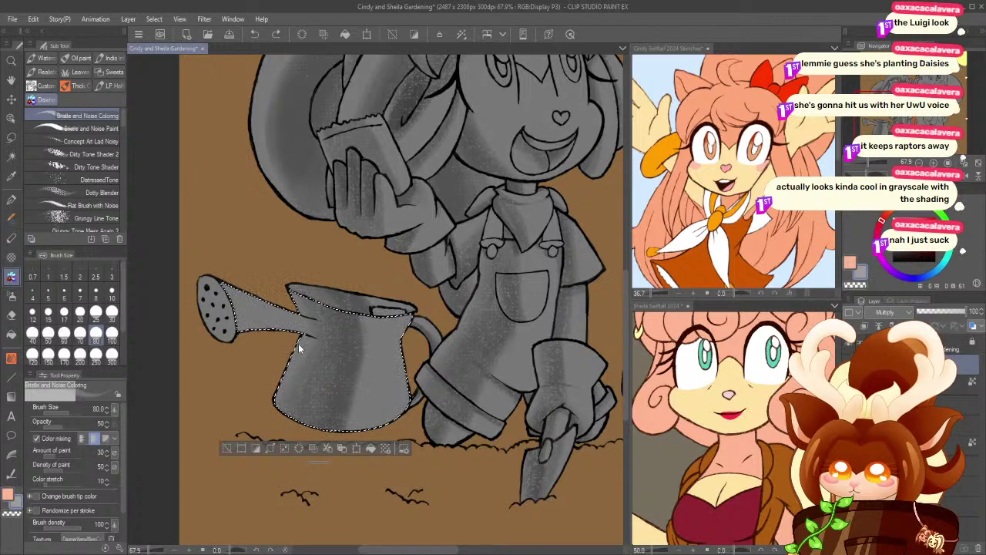
- Deepen the shading along the watering can's outer side and spout at brush sizes 80 and 50, and deselect
mouse_move(302, 354)
mouse_down()
mouse_move(282, 413)
mouse_move(312, 329)
mouse_move(266, 418)
mouse_up()
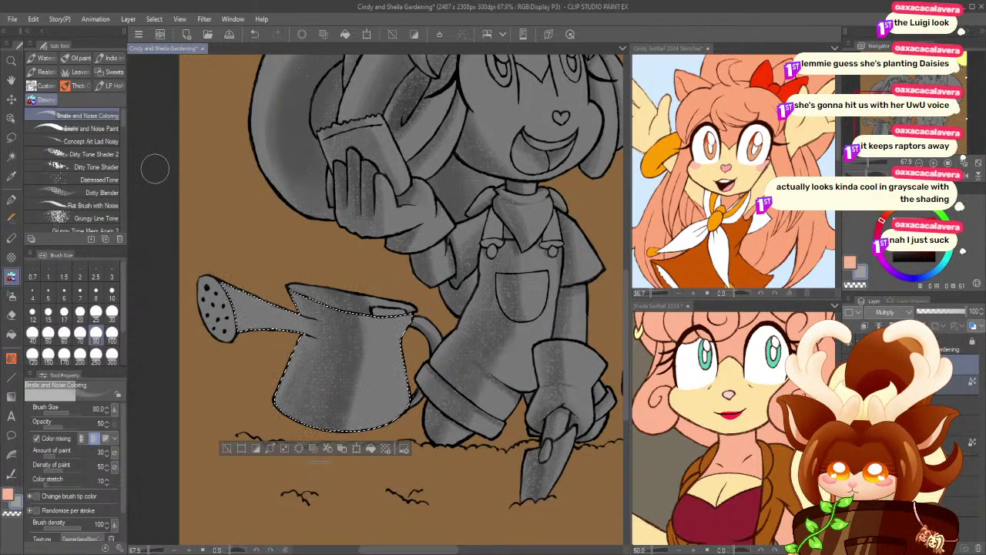
mouse_move(243, 317)
mouse_down()
mouse_move(221, 311)
mouse_move(269, 317)
mouse_move(221, 309)
mouse_move(284, 328)
mouse_move(220, 316)
mouse_move(269, 322)
mouse_move(231, 307)
mouse_up()
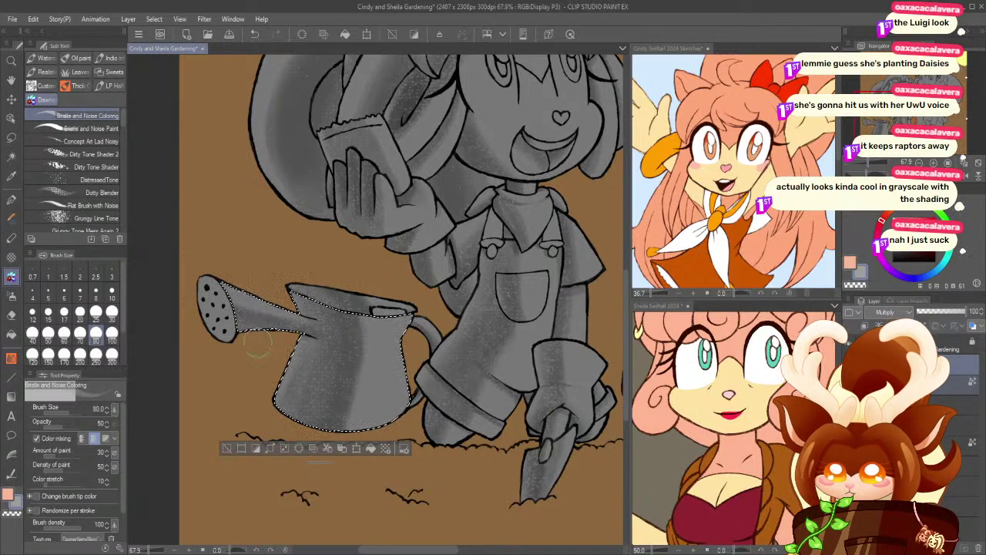
click(48, 334)
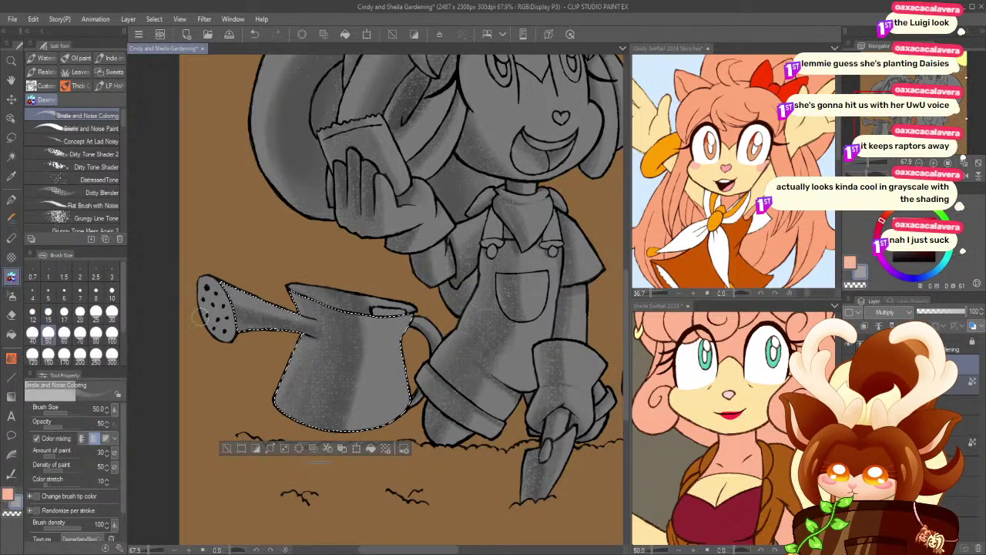
click(224, 449)
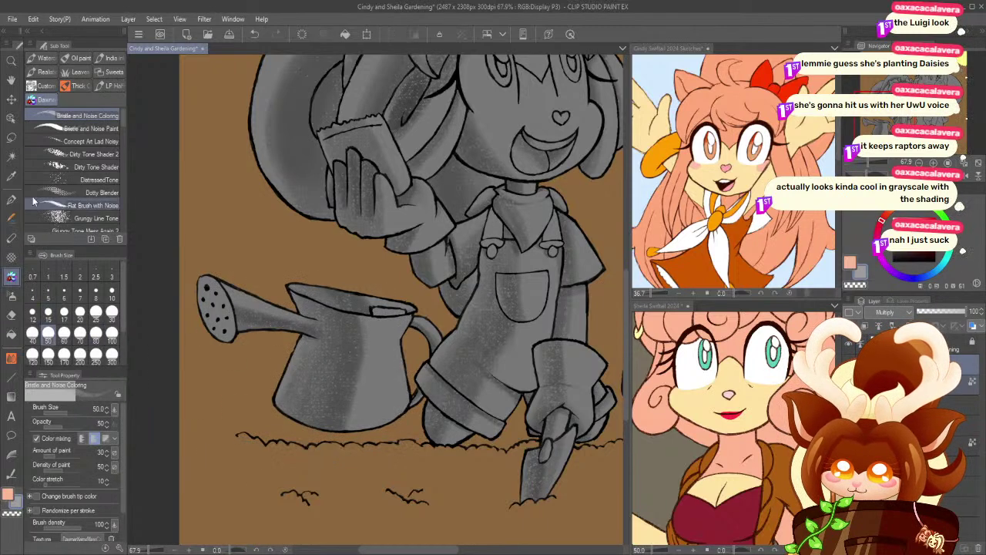
- Select the watering can's sprinkler head and the small rectangle at its rim, shade them at brush size 50, and deselect
key(w)
click(385, 313)
shift+click(219, 320)
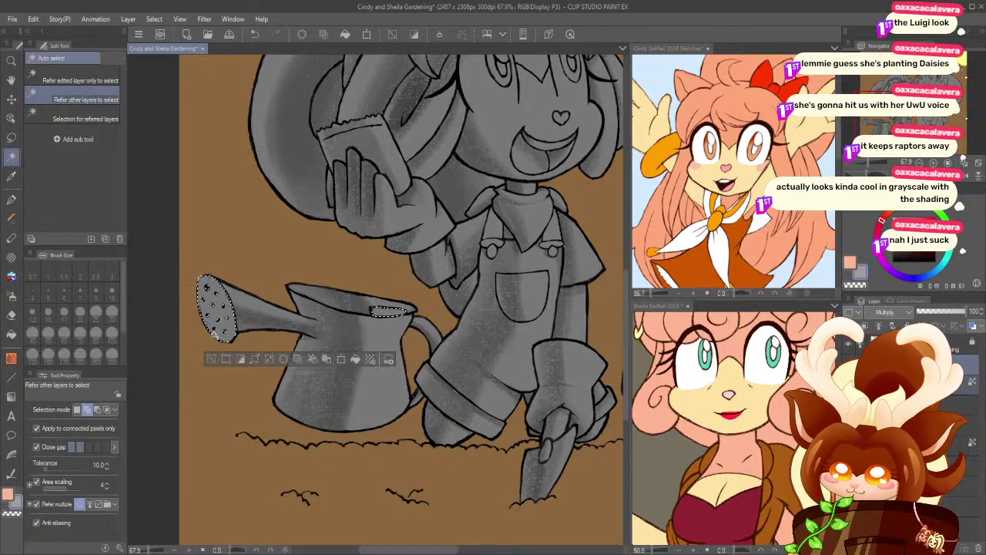
key(m)
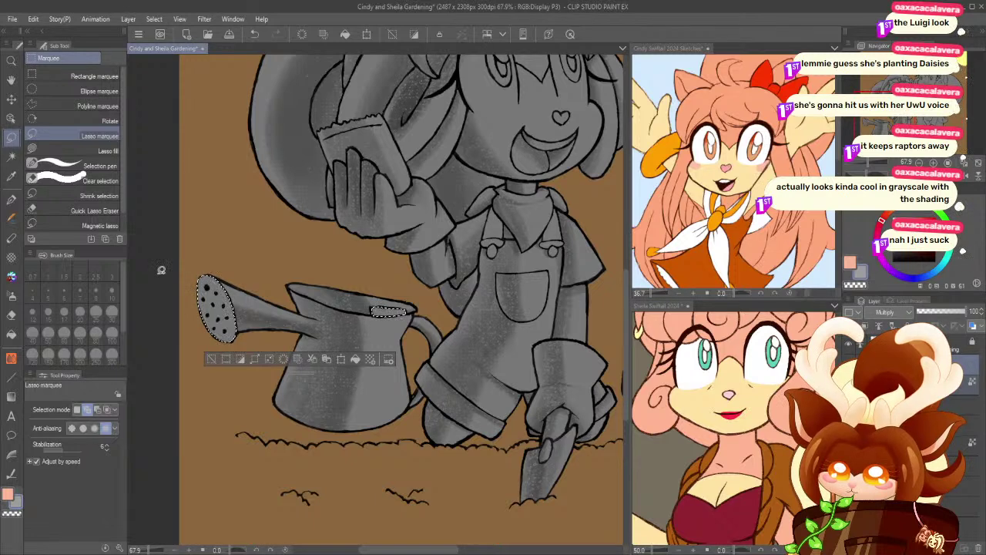
key(b)
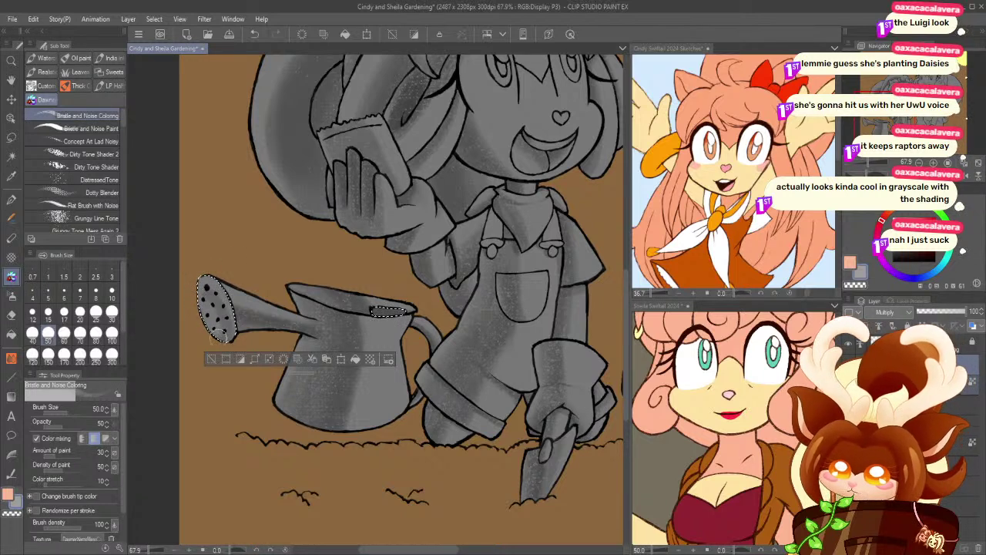
key(ctrl+z)
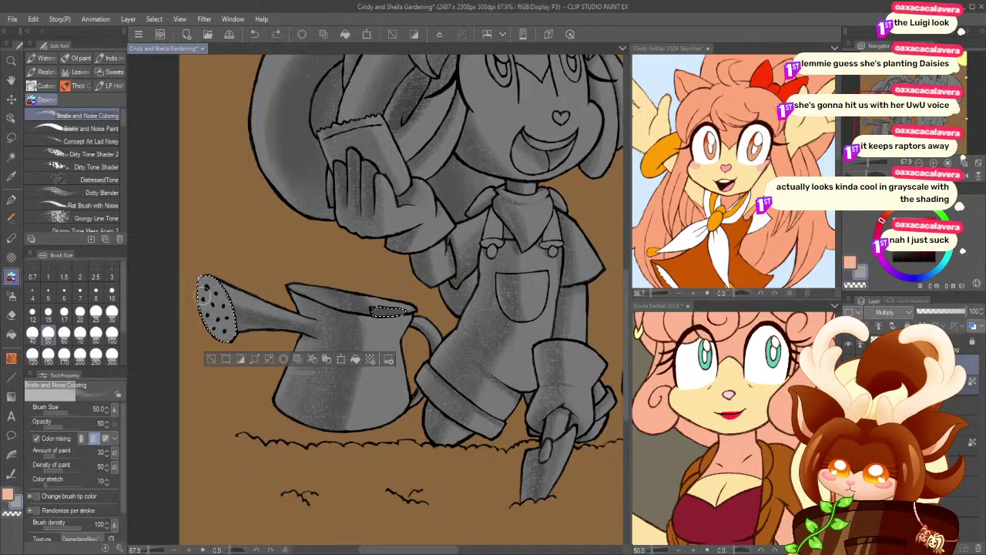
drag(204, 290, 213, 324)
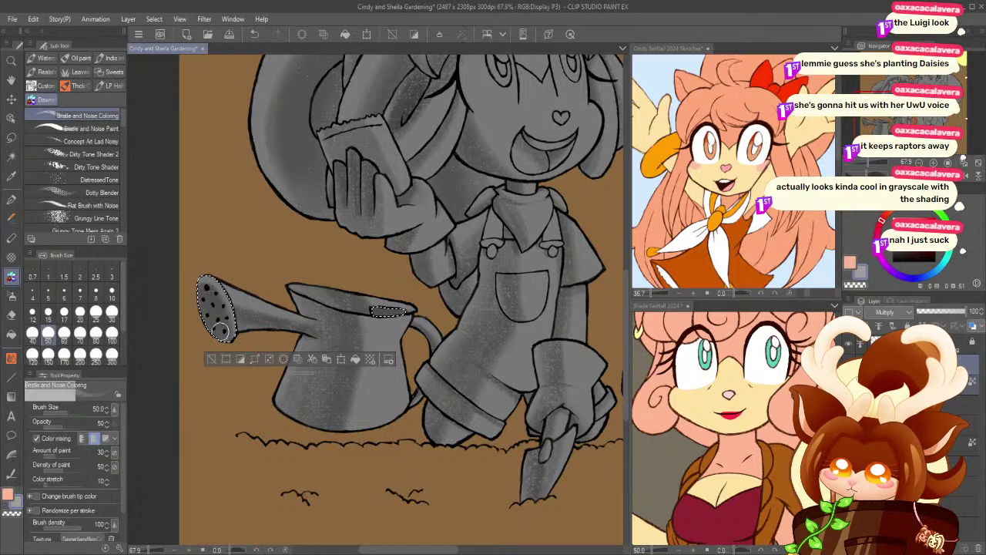
click(212, 359)
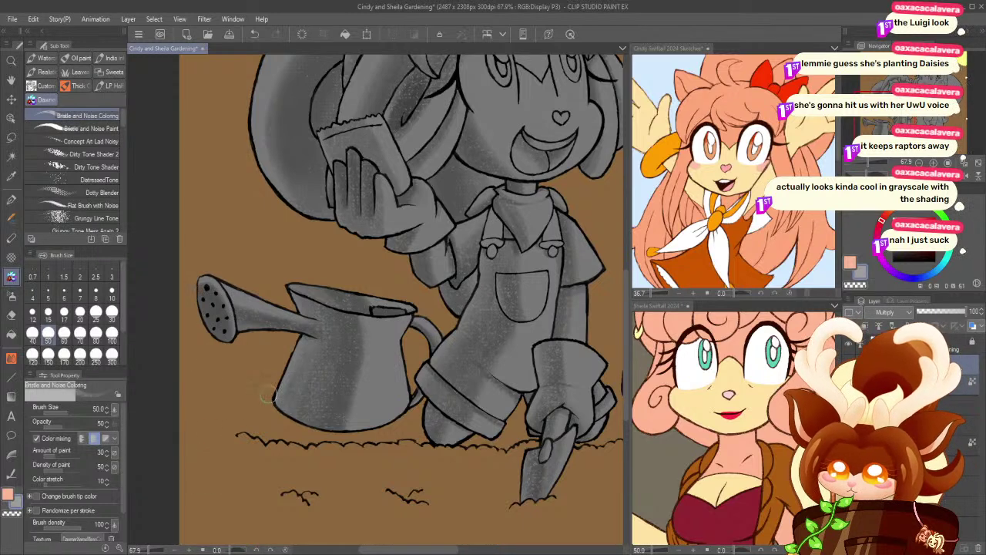
drag(317, 395, 172, 412)
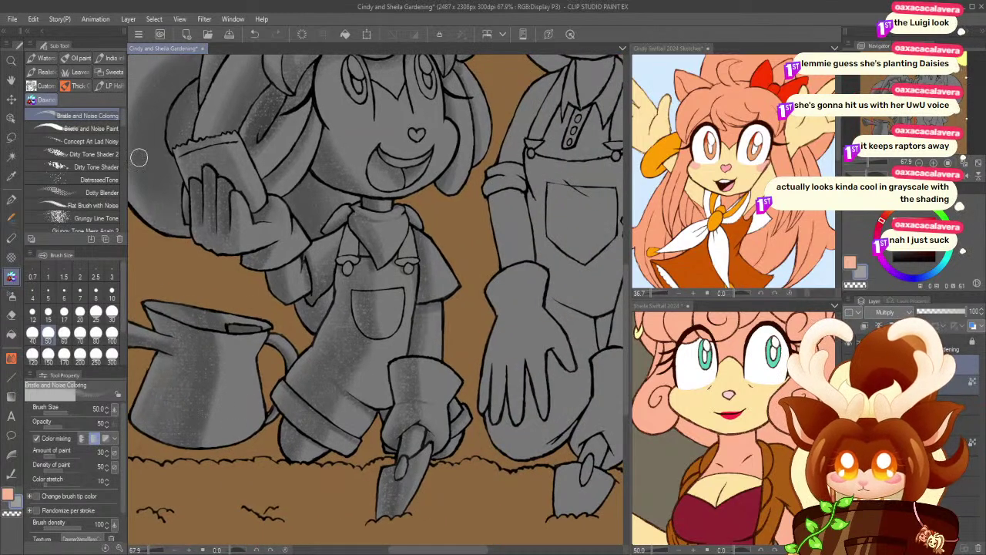
click(11, 62)
drag(268, 297, 250, 300)
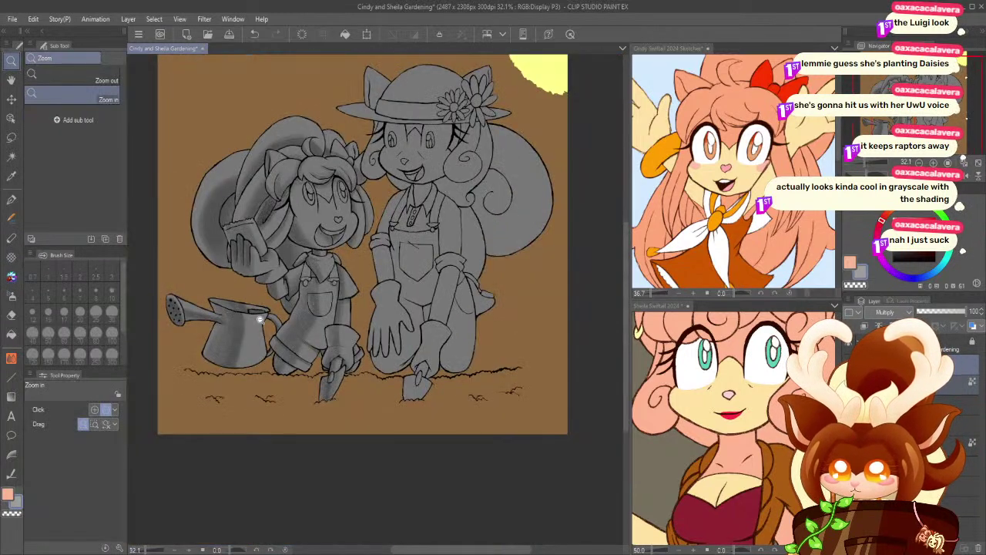
click(190, 178)
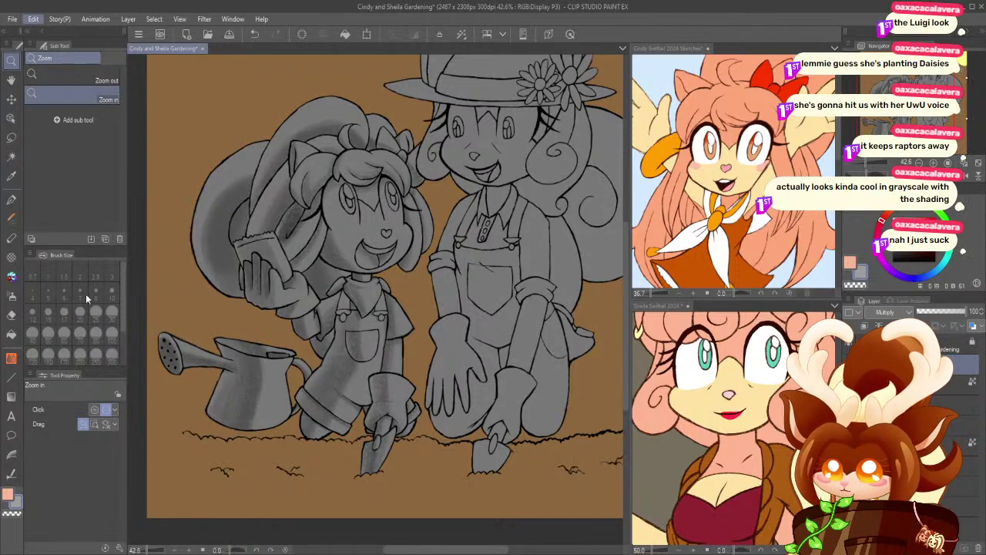
- Select the face of the larger character with the hat
click(209, 305)
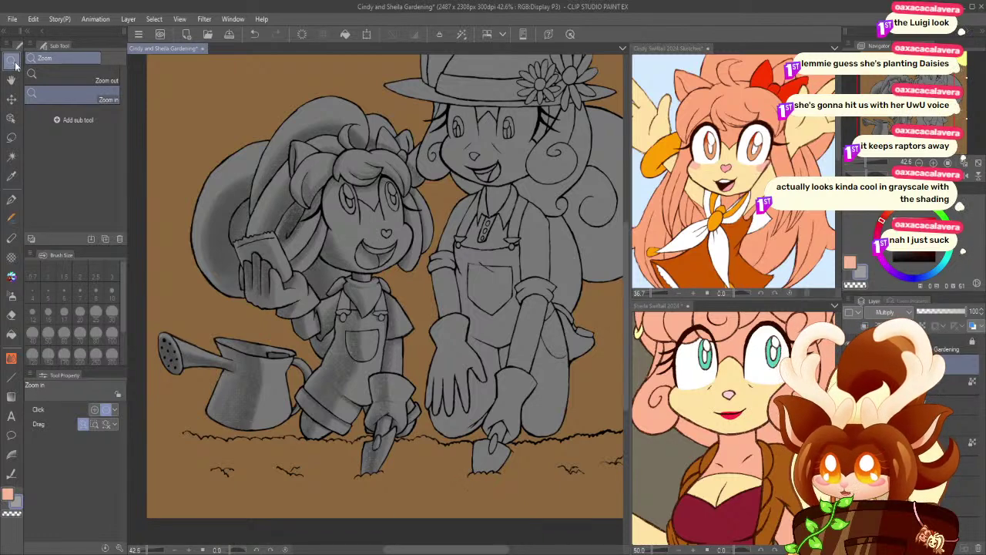
drag(438, 250, 282, 280)
drag(320, 91, 382, 91)
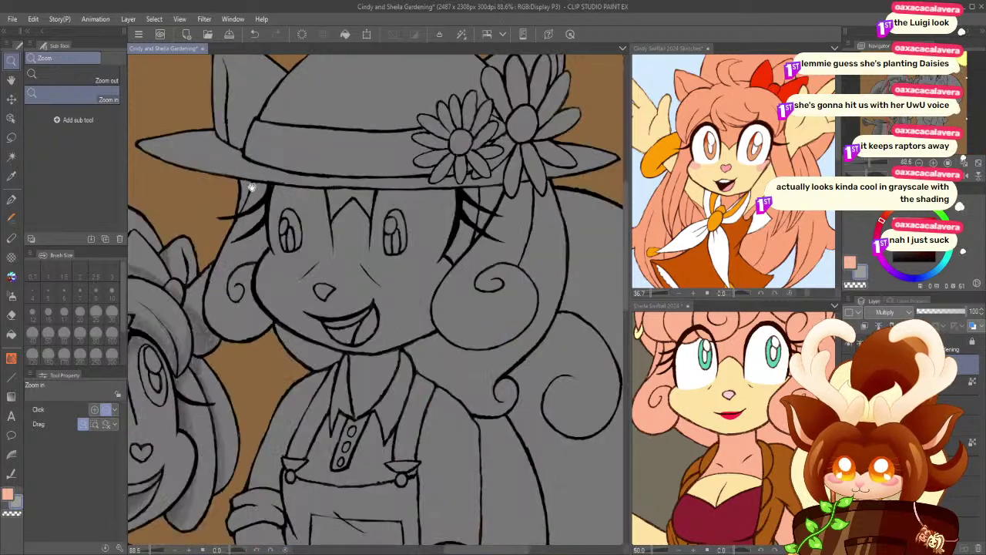
drag(250, 182, 241, 248)
click(10, 159)
click(276, 355)
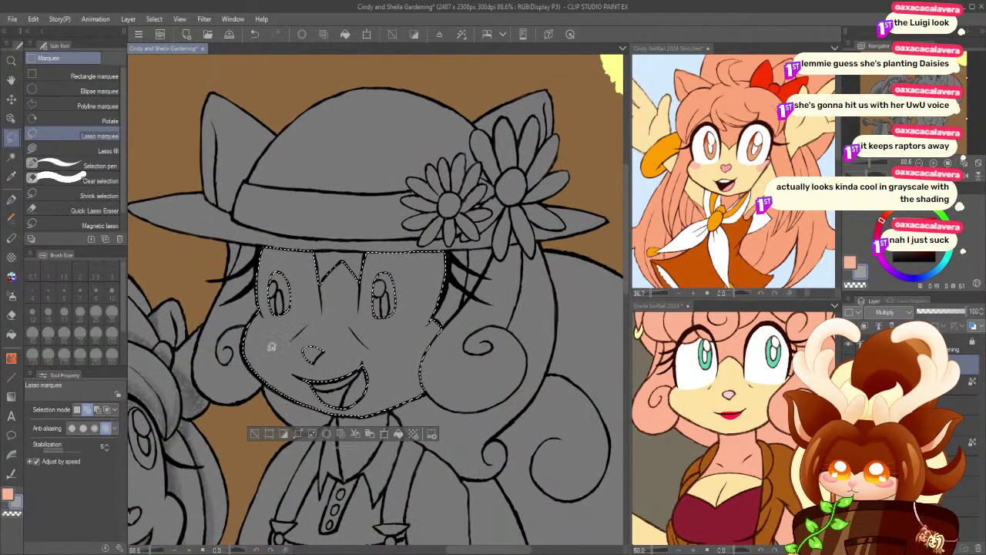
- Try shading both sides of the larger character's face at brush sizes 50 and 80, and undo the strokes
key(b)
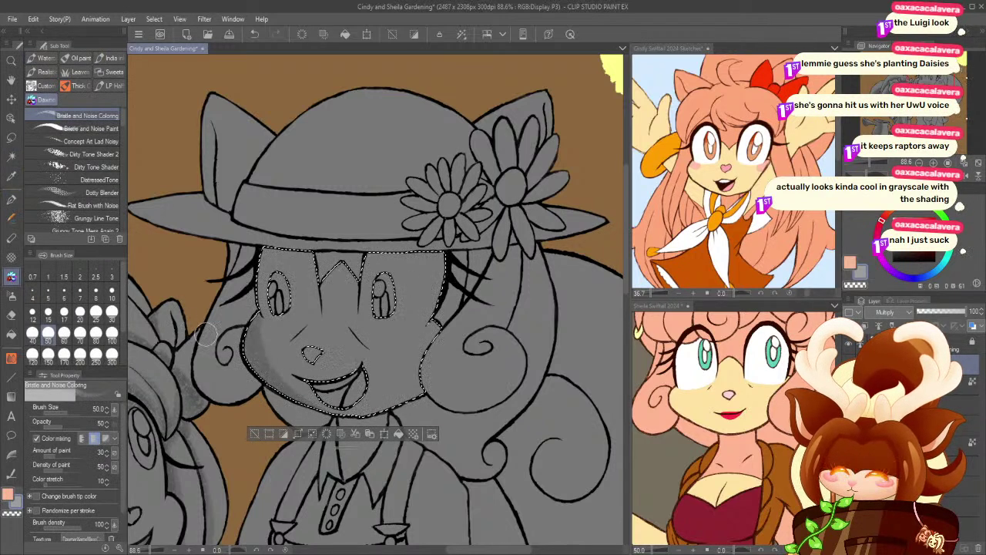
key(ctrl+z)
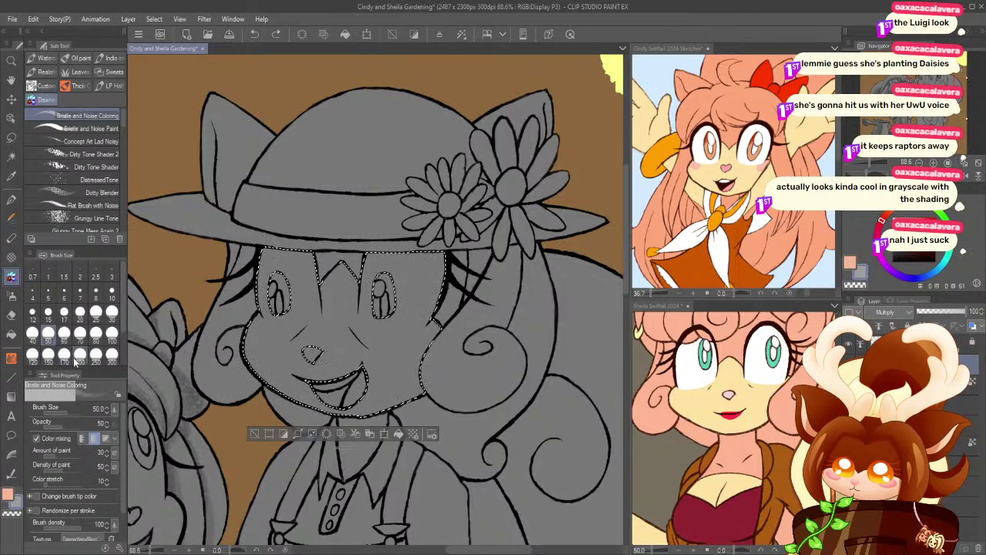
click(95, 333)
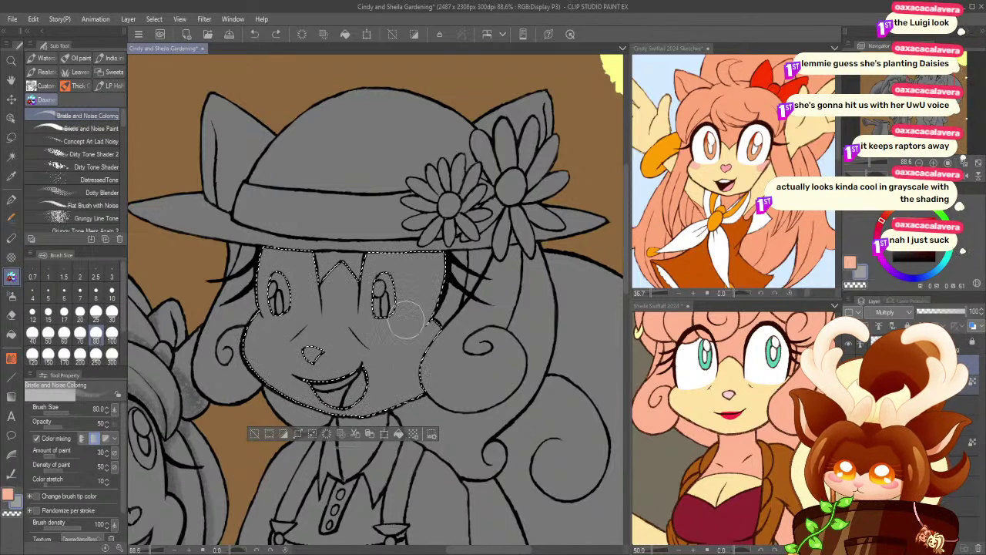
click(917, 384)
click(917, 364)
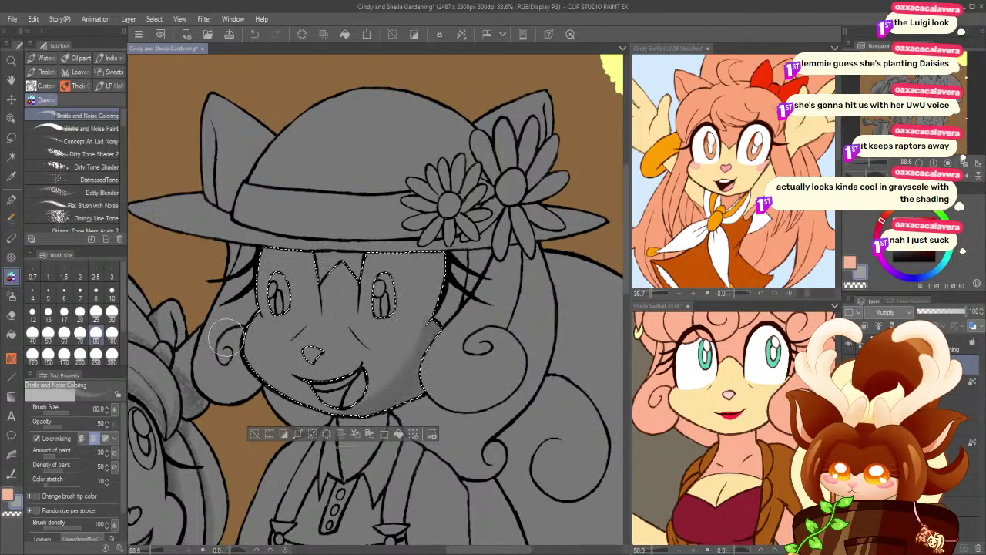
key(ctrl+z)
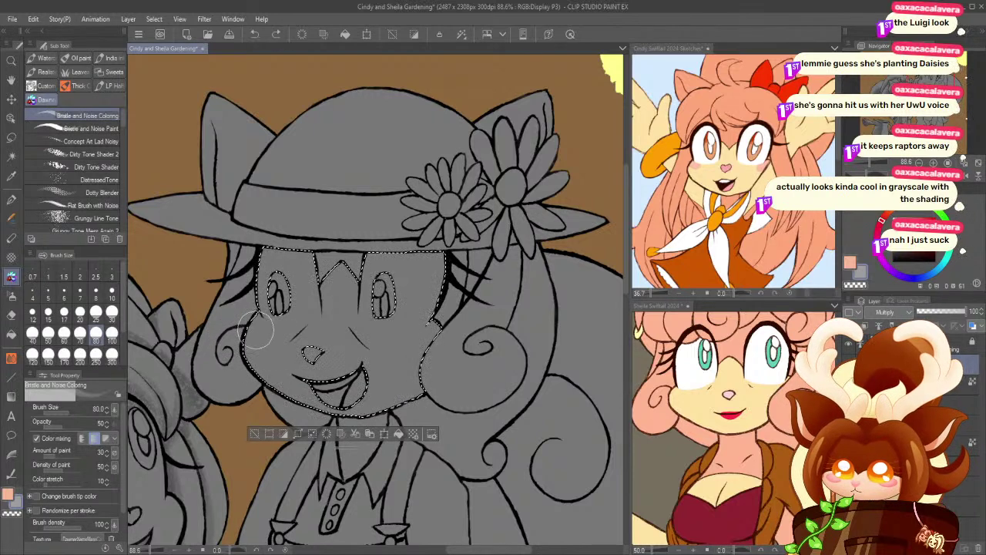
- Shade the larger character's cheek and jaw on the side facing the smaller character at brush size 80, and deselect
drag(255, 328, 295, 399)
mouse_move(255, 326)
mouse_down()
mouse_move(315, 400)
mouse_move(350, 405)
mouse_up()
drag(260, 329, 283, 377)
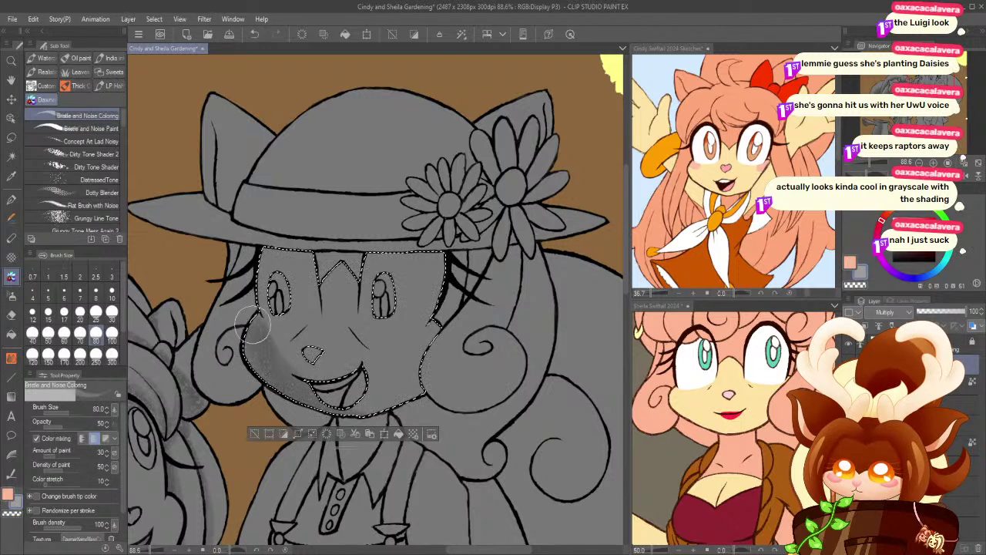
drag(263, 344, 253, 356)
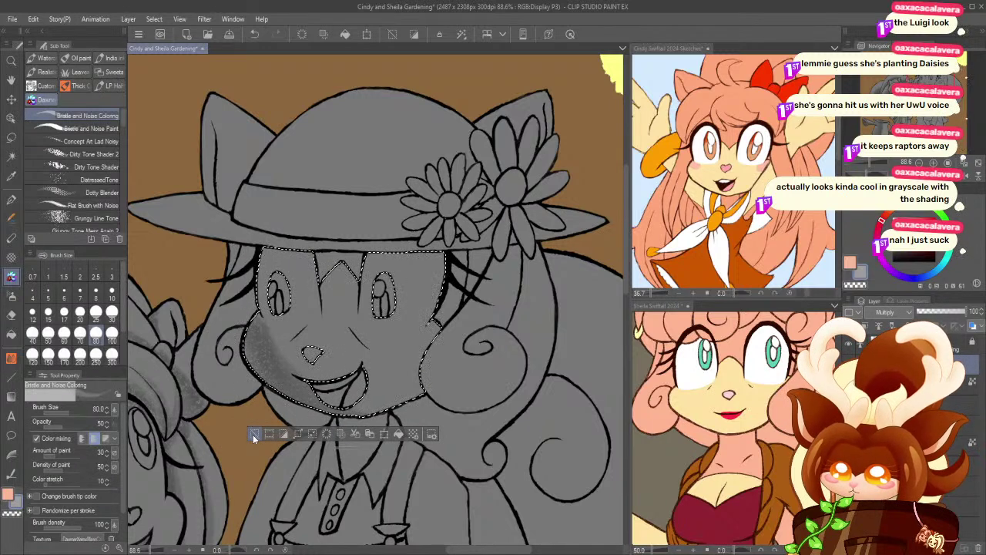
key(ctrl+d)
- Select and shade the two lower areas inside the larger character's mouth, one at brush size 80 and one at 50, deselecting each
click(12, 156)
click(330, 392)
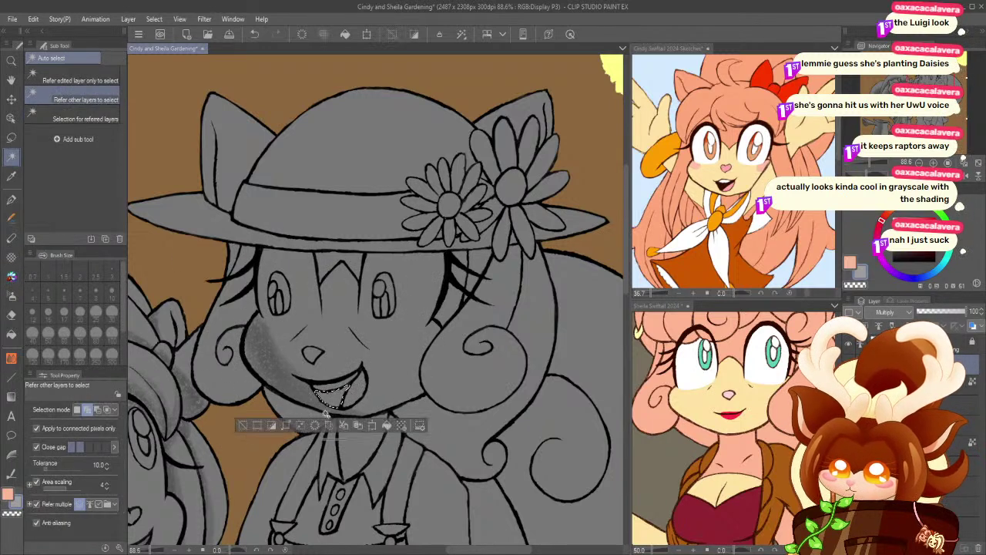
click(11, 276)
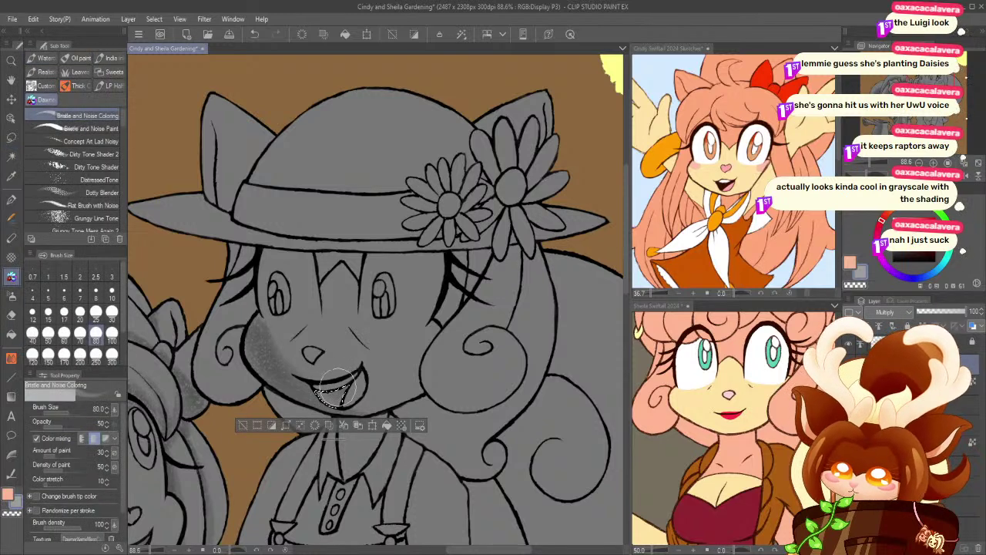
click(243, 425)
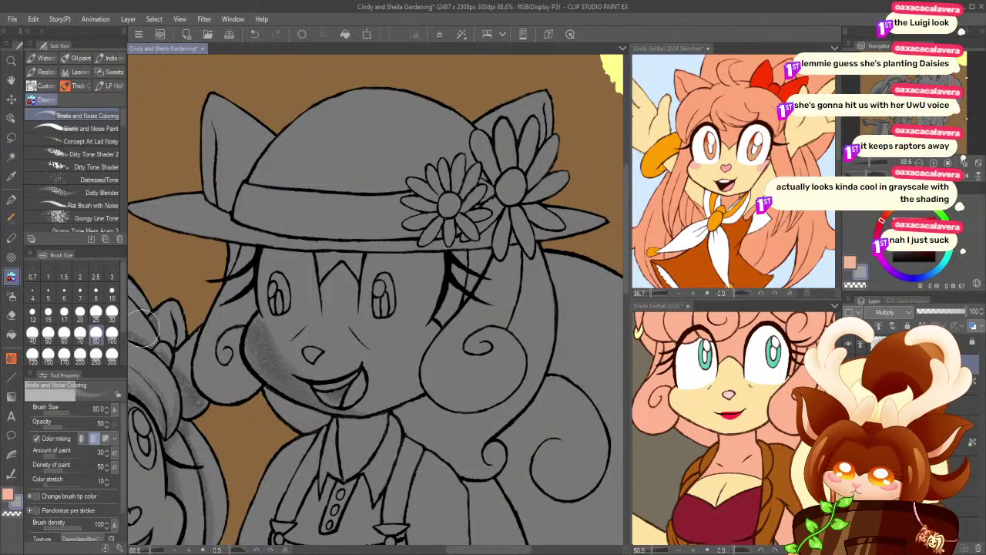
click(11, 157)
click(351, 392)
click(12, 276)
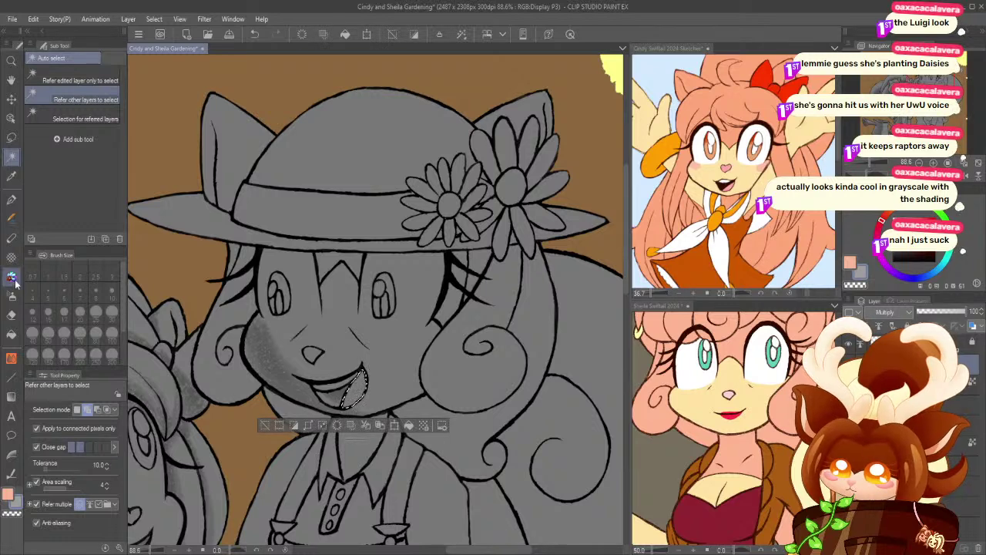
click(48, 333)
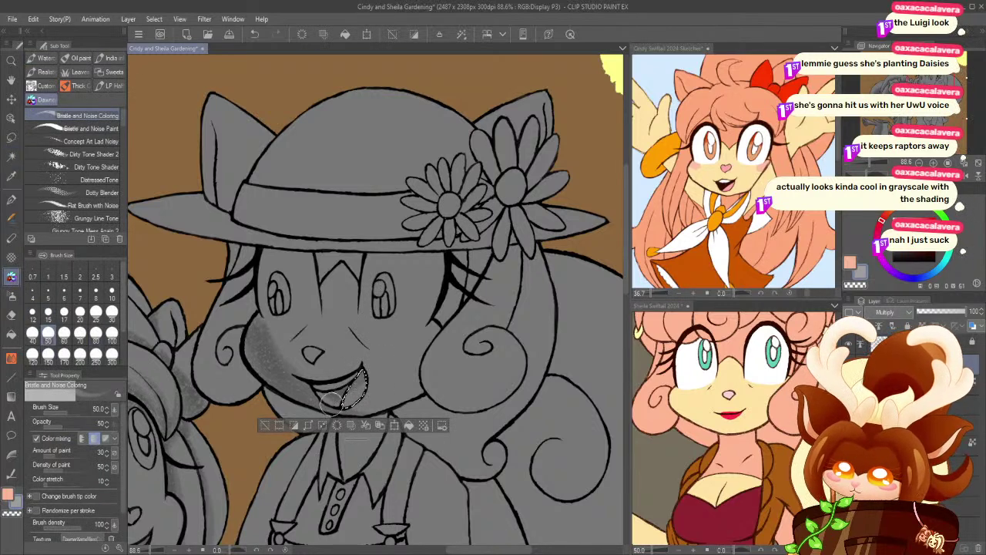
click(265, 426)
- Select the strip of teeth in the larger character's mouth, shade it at brush size 20, and deselect
click(11, 157)
click(325, 389)
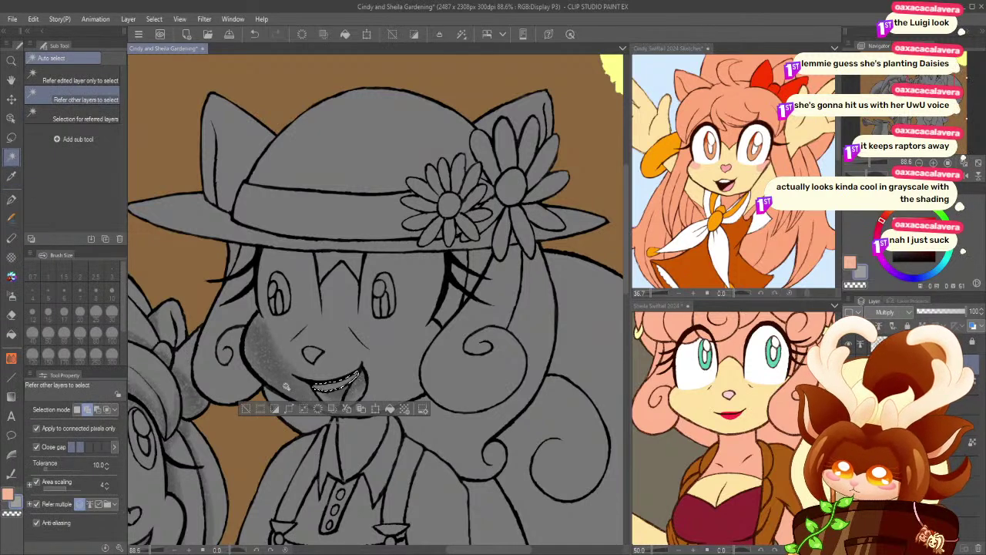
click(12, 276)
click(80, 313)
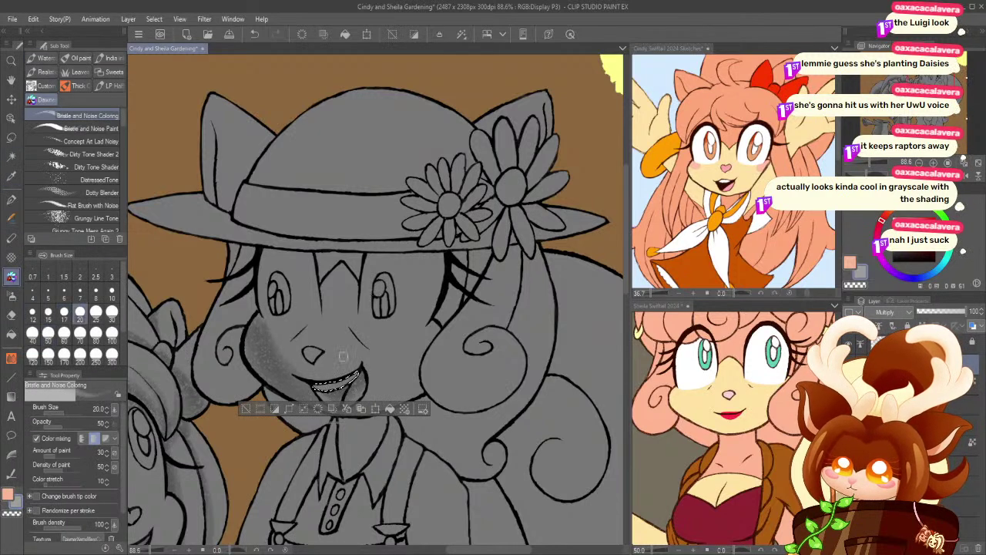
click(245, 409)
- Select the larger character's curled hair lock nearest the smaller character, shade it at brush sizes 50 and 70, and deselect
click(11, 157)
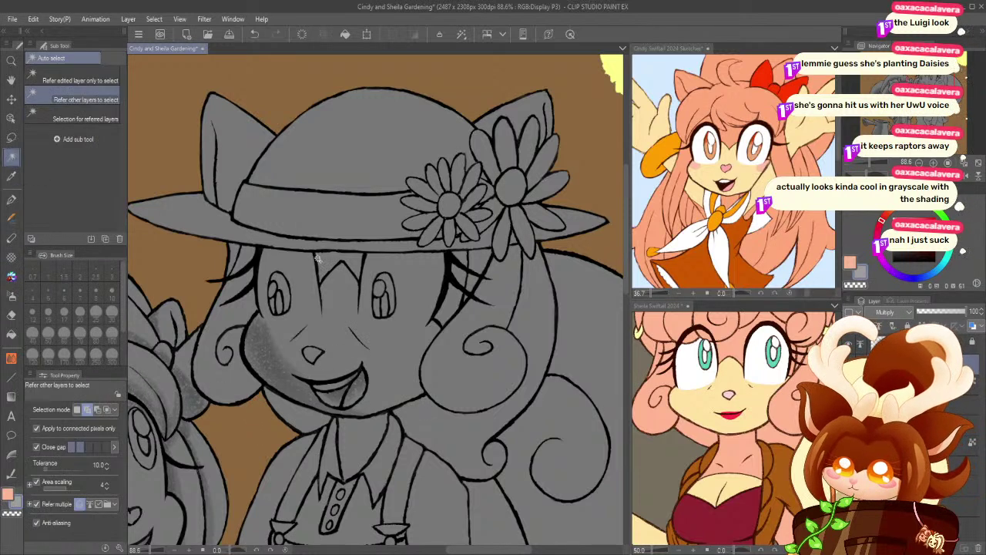
click(222, 319)
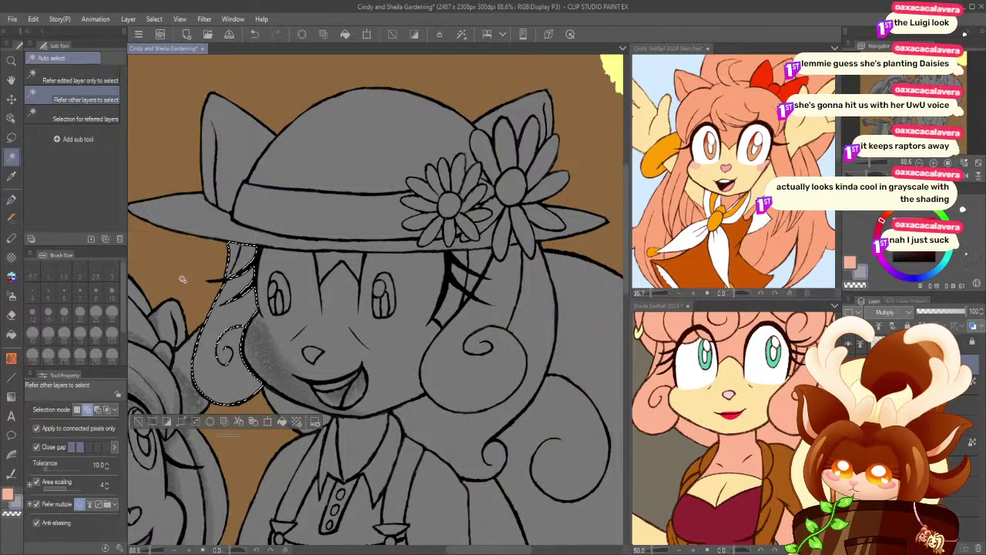
click(12, 276)
click(47, 333)
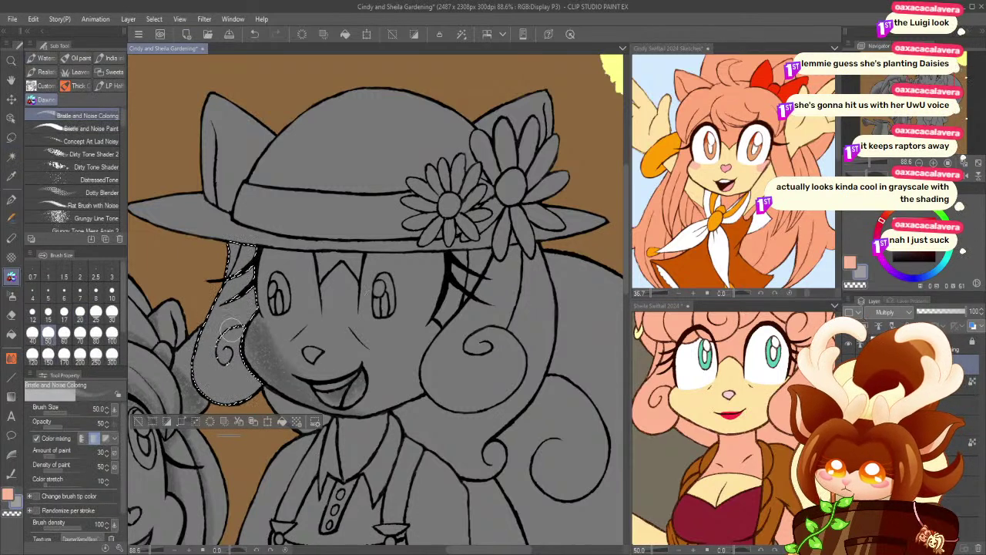
drag(259, 237, 222, 370)
drag(255, 279, 235, 371)
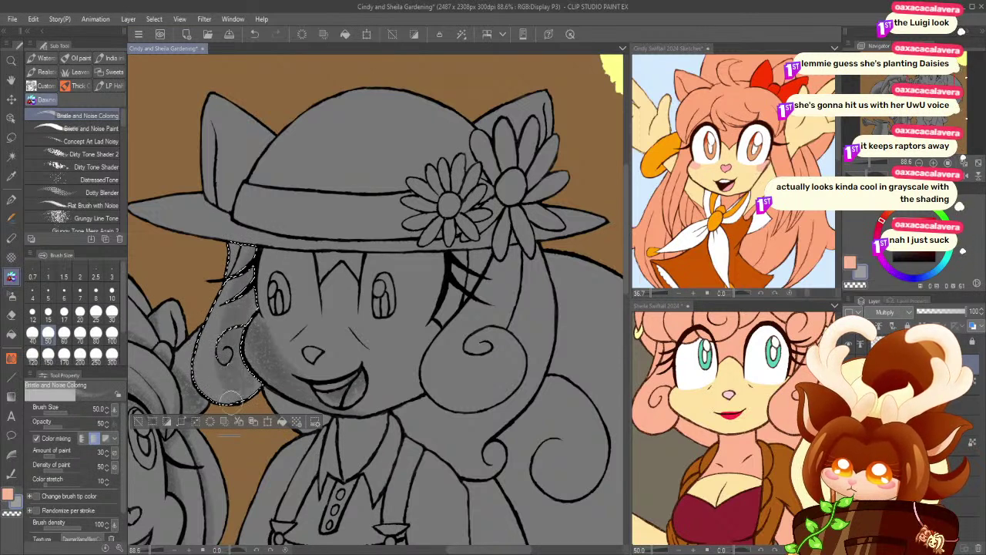
click(80, 333)
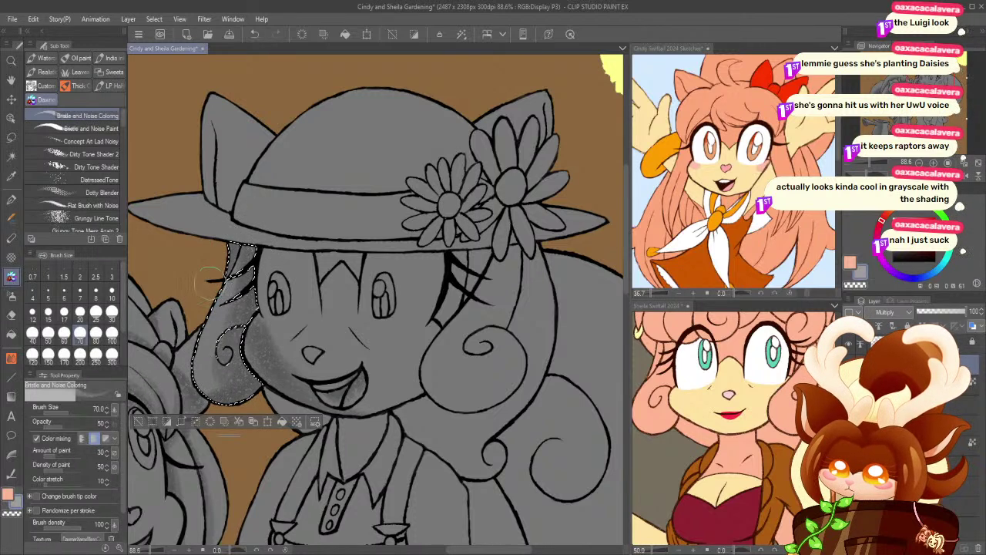
key(ctrl+d)
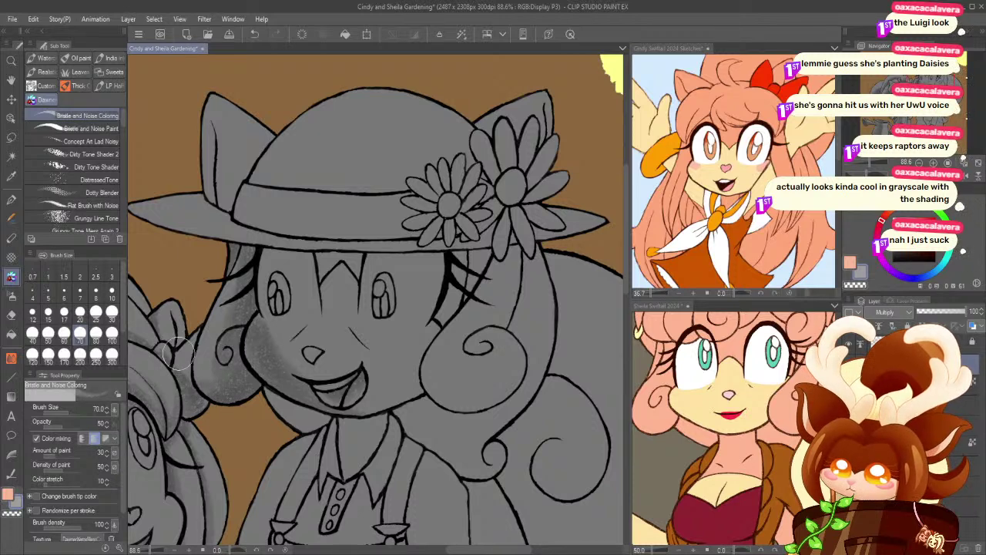
- Select the larger character's forehead, face and the areas around the outer eyelashes, shade beneath the hat brim at brush size 70, and deselect
click(11, 155)
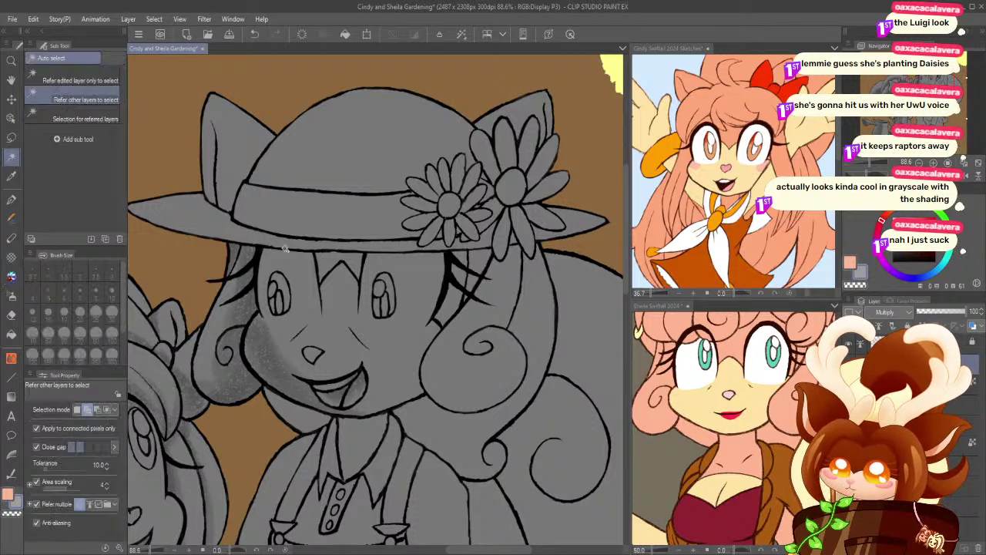
click(322, 260)
click(288, 266)
click(460, 265)
click(466, 285)
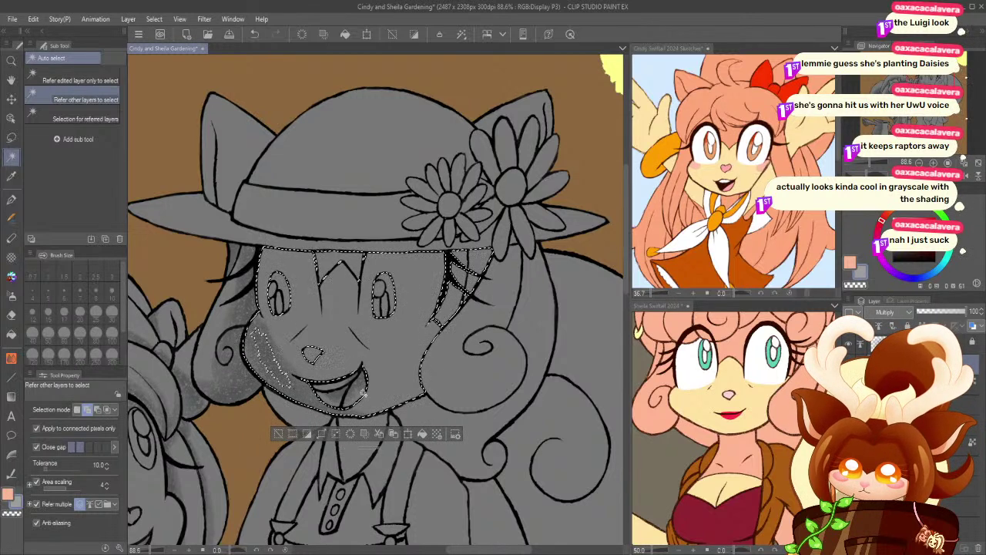
key(b)
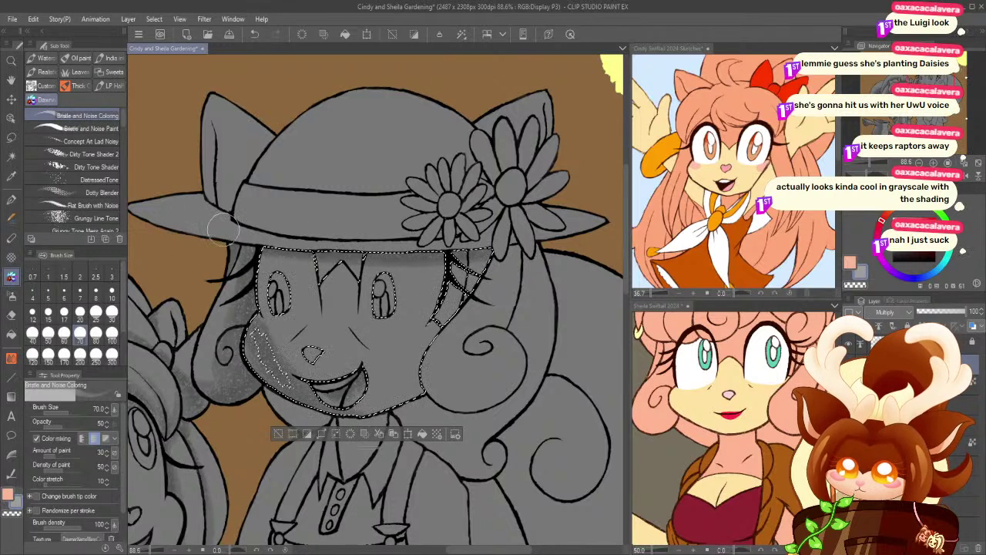
key(ctrl+d)
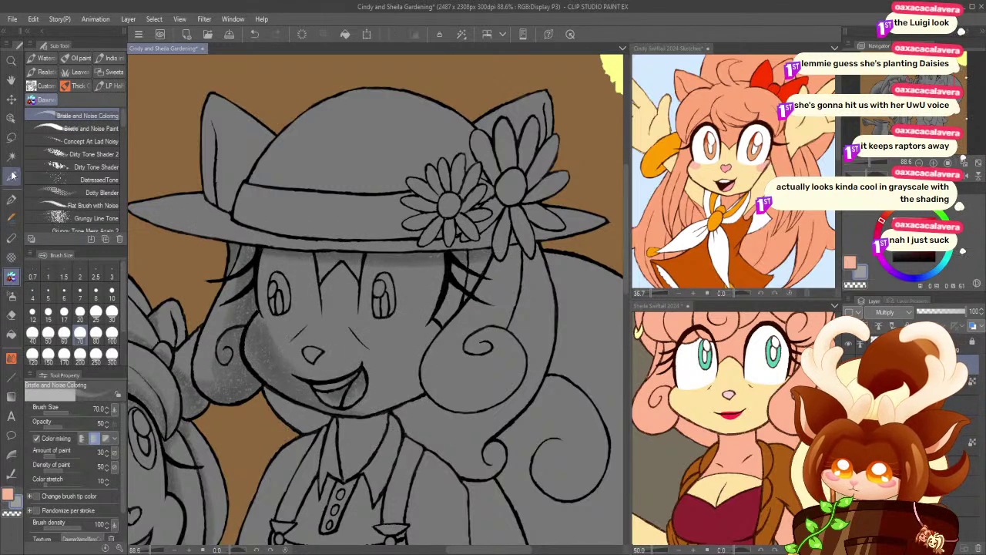
- Restore the face selection, touch up the shading beside the outer eyelashes at brush size 70, and deselect
key(w)
click(461, 322)
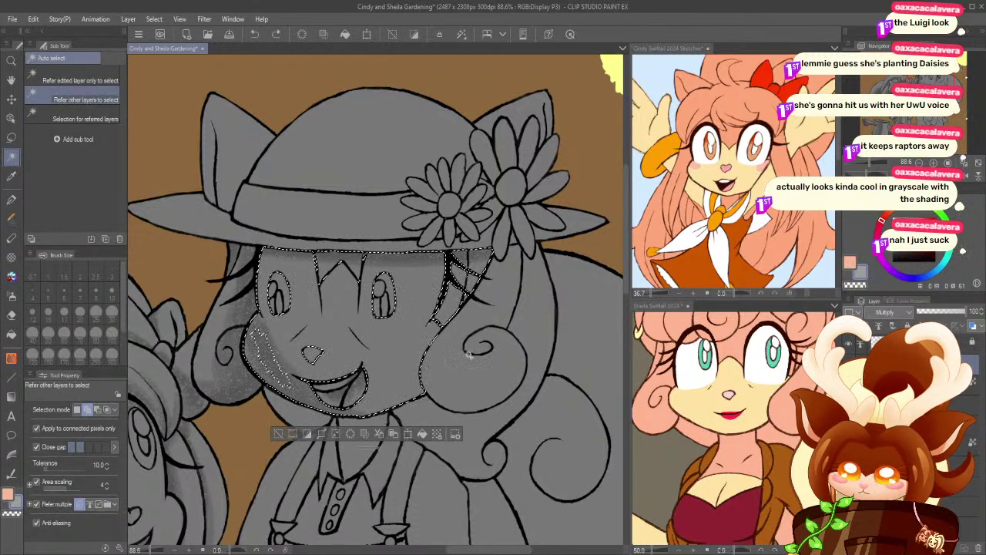
click(12, 276)
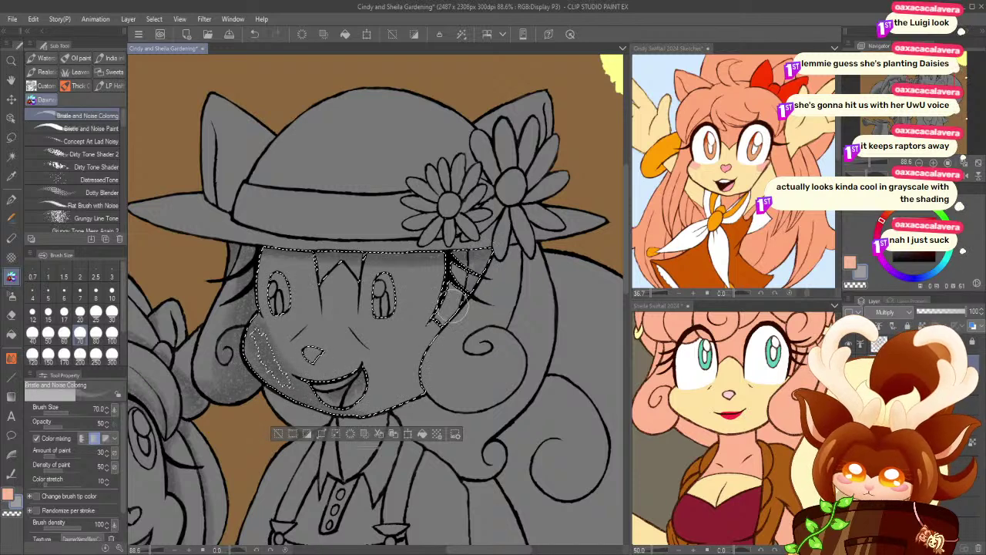
key(ctrl+d)
- Select the larger character's curled hair lock beside the outer eyelashes, under the hat flowers, and save the illustration
click(11, 155)
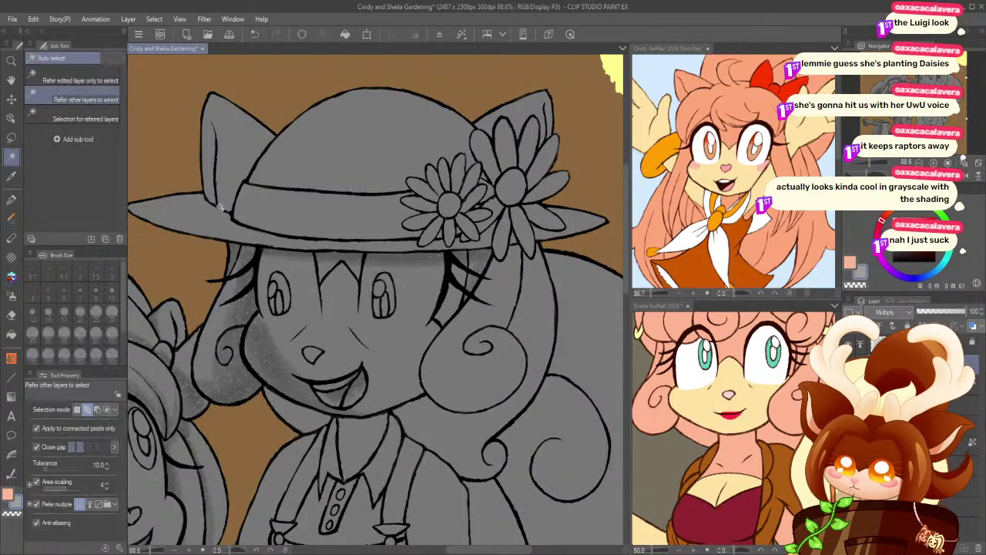
click(509, 333)
click(11, 137)
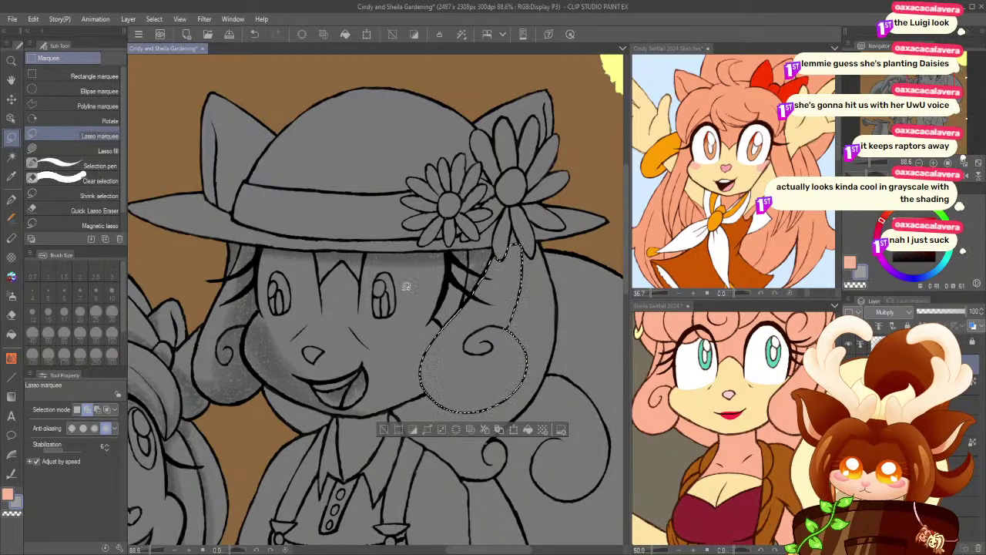
click(229, 33)
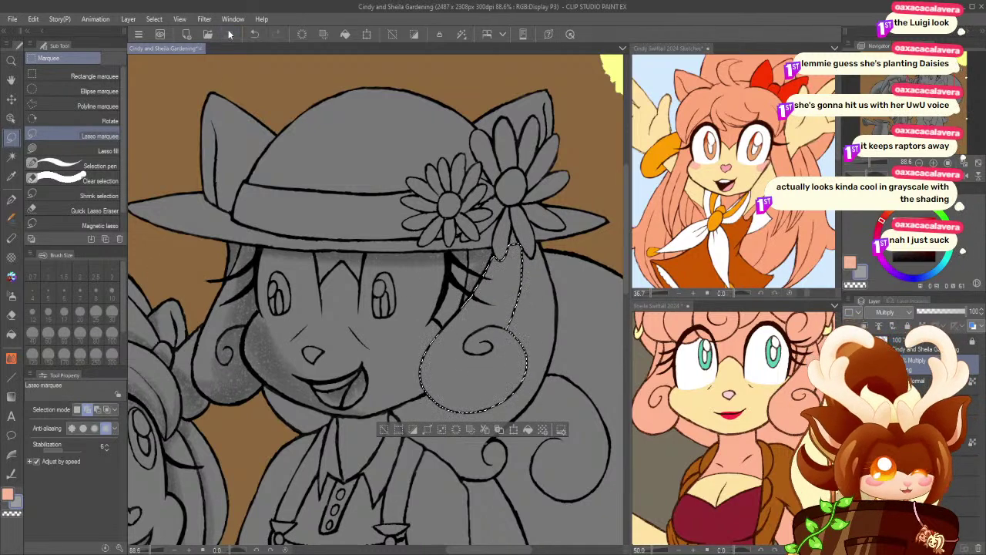
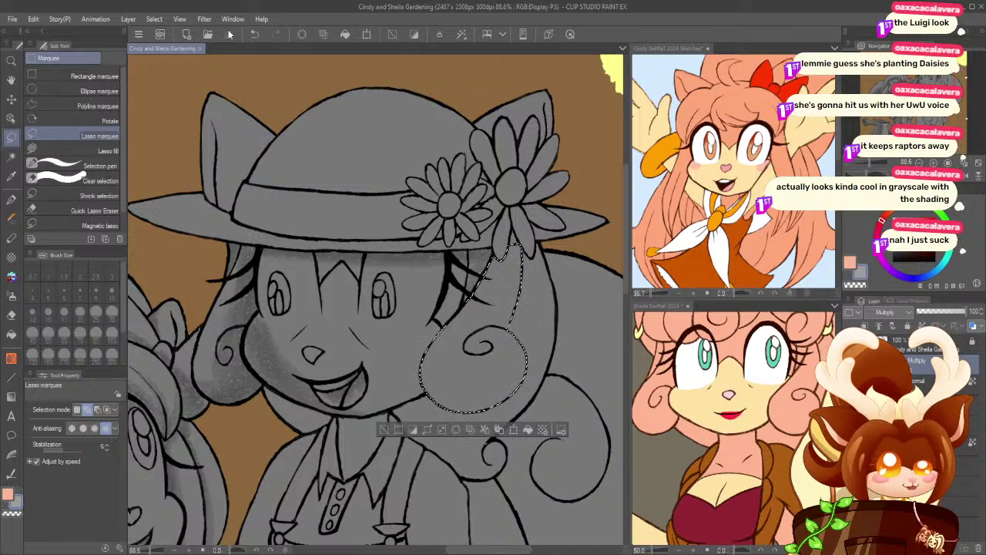
- Shade the selected hair lock along its face-side edge and lower curl at brush sizes 70, 100 and 40, and deselect
click(12, 276)
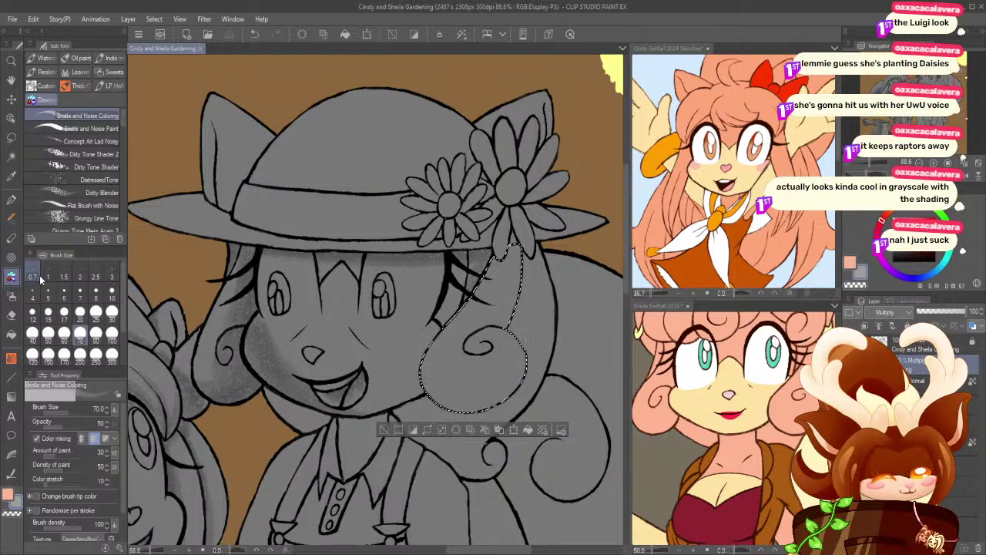
drag(541, 241, 462, 242)
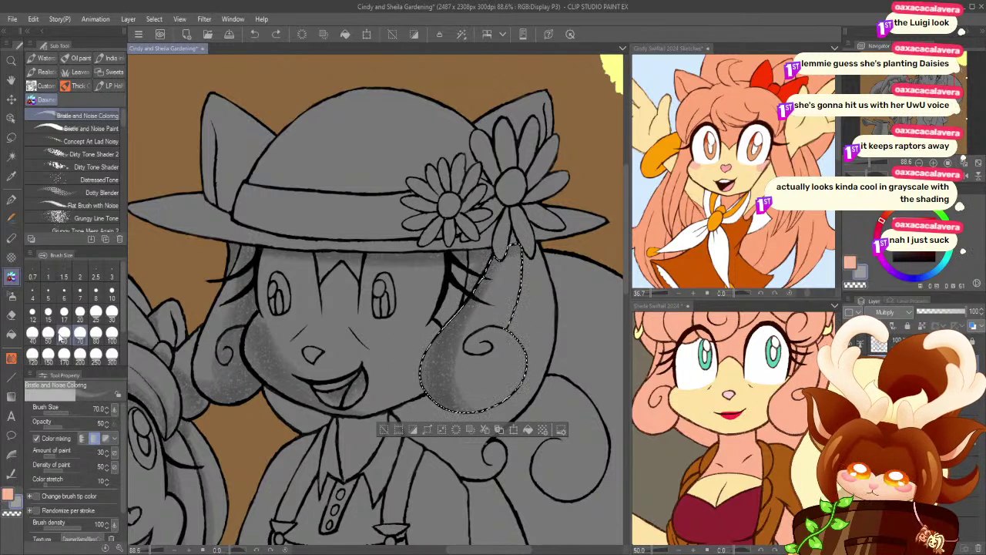
click(111, 336)
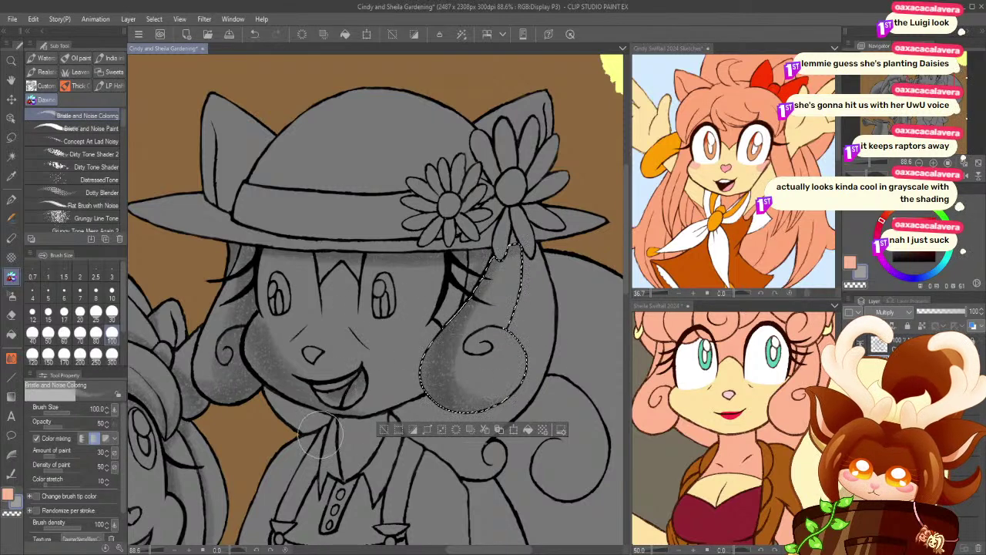
click(33, 333)
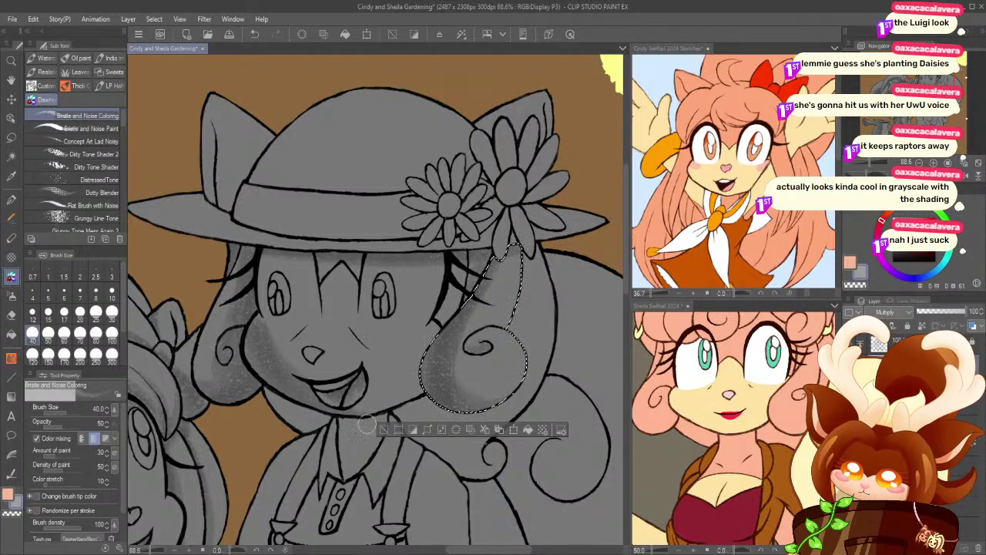
key(ctrl+d)
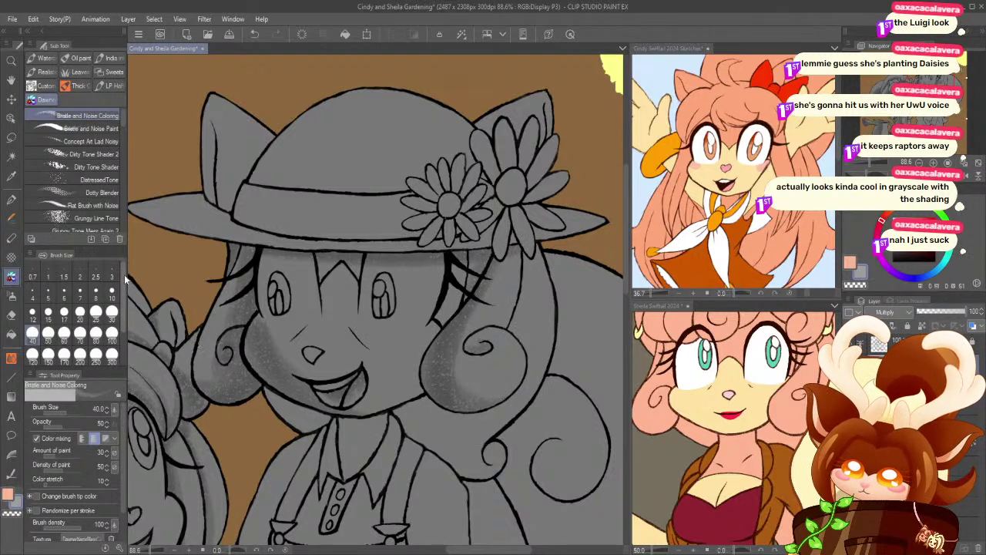
- Select the crown of the larger character's hat together with the brim sections on both sides, leaving out the band
drag(252, 330, 216, 360)
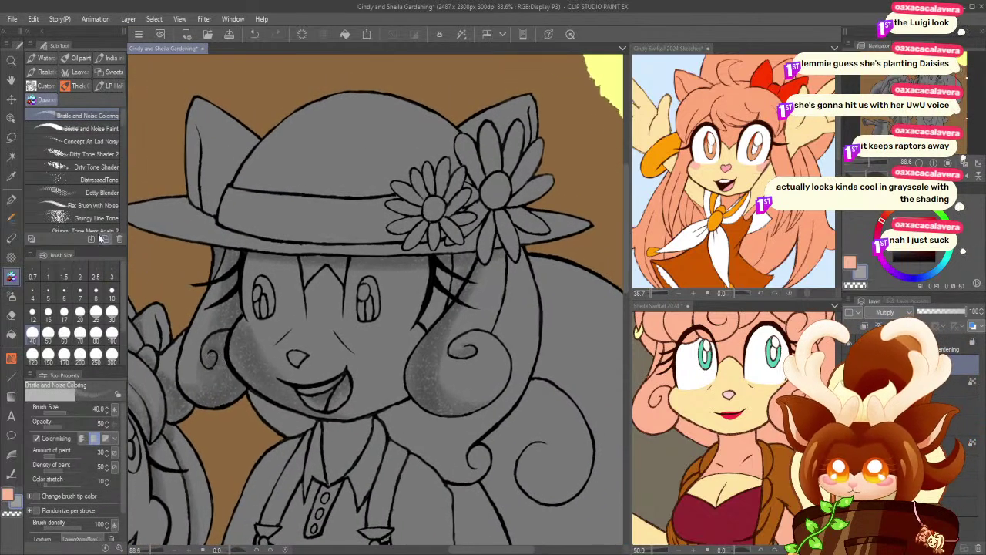
key(w)
drag(176, 239, 190, 336)
click(279, 248)
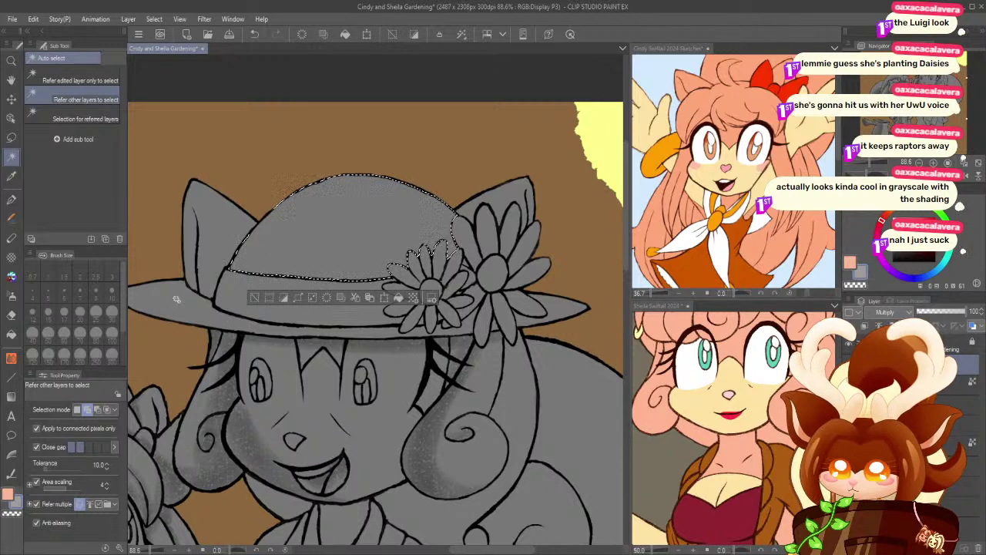
click(175, 299)
click(521, 323)
click(569, 311)
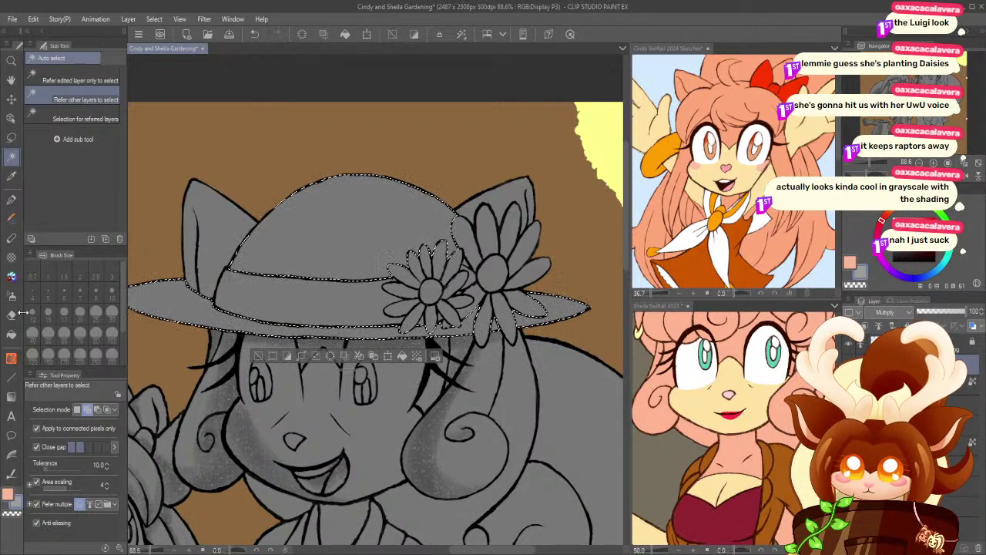
- Shade the selected hat crown and brim with the Bristle and Noise Coloring brush at size 120, and deselect
click(11, 276)
click(31, 354)
mouse_move(306, 189)
mouse_down()
mouse_move(356, 290)
mouse_move(315, 197)
mouse_move(312, 266)
mouse_move(269, 257)
mouse_move(259, 273)
mouse_move(276, 217)
mouse_move(262, 300)
mouse_move(319, 206)
mouse_move(359, 234)
mouse_move(354, 282)
mouse_move(354, 245)
mouse_move(296, 279)
mouse_up()
drag(233, 285, 310, 290)
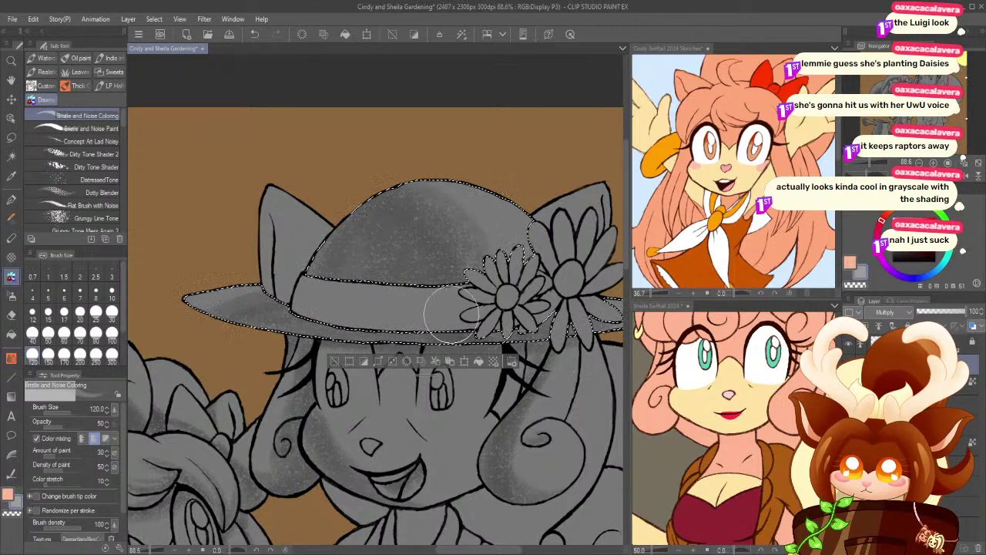
mouse_move(379, 198)
mouse_down()
mouse_move(408, 248)
mouse_move(383, 288)
mouse_move(382, 257)
mouse_move(339, 293)
mouse_up()
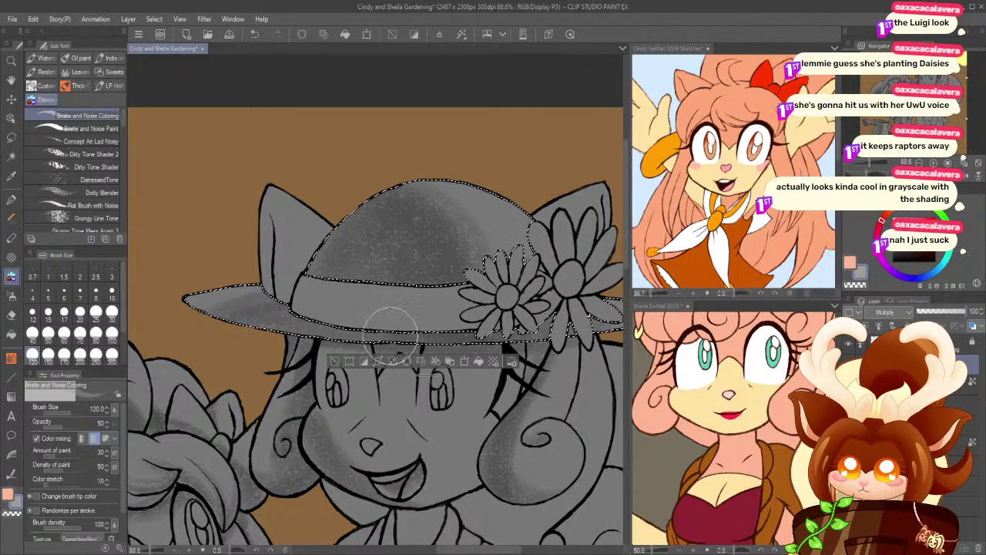
mouse_move(456, 334)
mouse_down()
mouse_move(285, 345)
mouse_move(260, 326)
mouse_up()
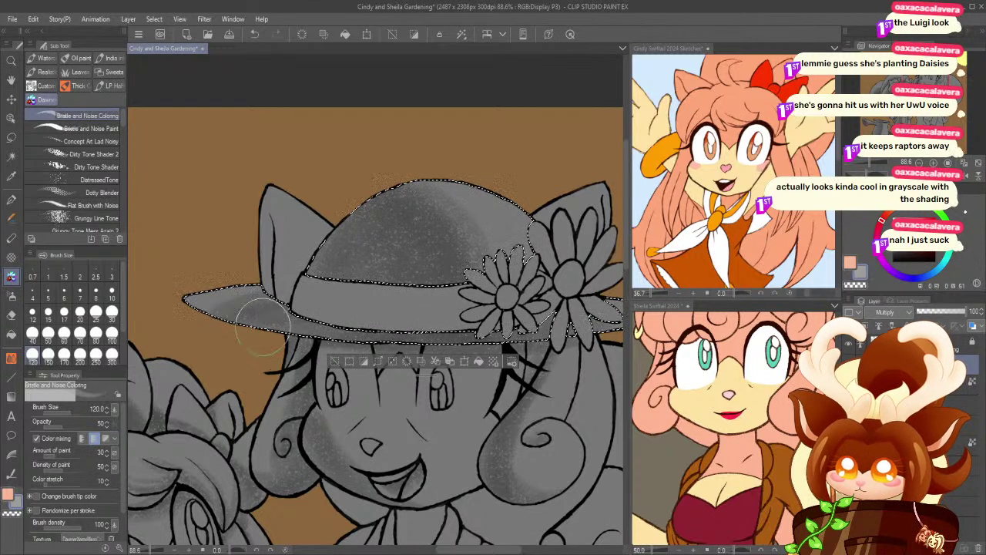
click(334, 360)
- Select the hat band, shade both of its ends at brush size 120, undoing a stray stroke, and deselect
drag(328, 382, 183, 371)
click(12, 158)
drag(248, 314, 282, 321)
click(295, 305)
drag(411, 363, 454, 363)
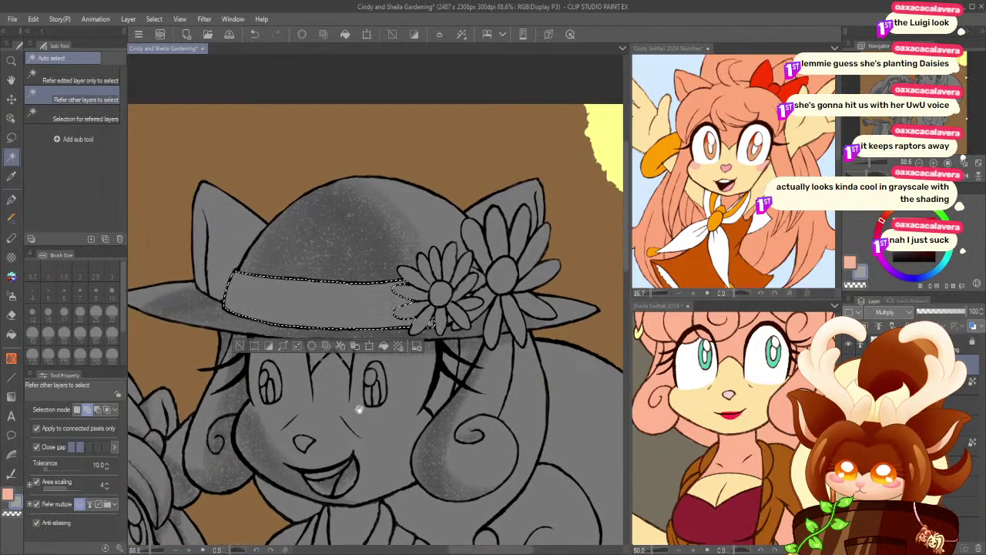
click(11, 276)
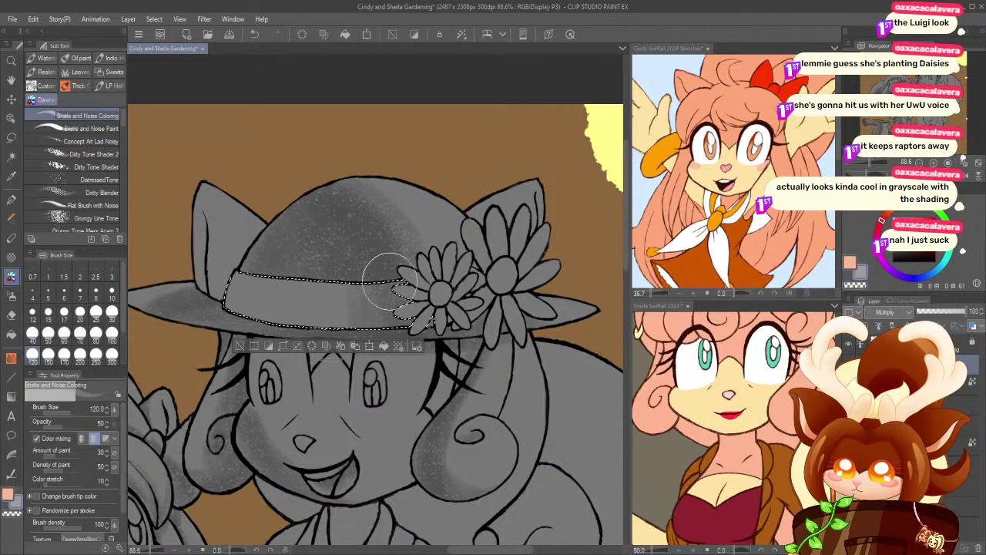
key(ctrl+z)
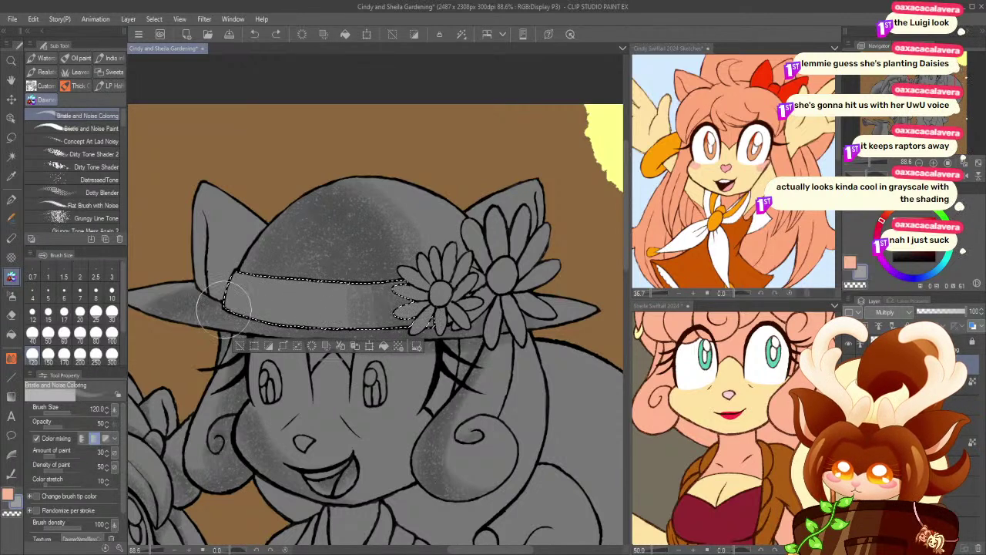
drag(380, 271, 368, 293)
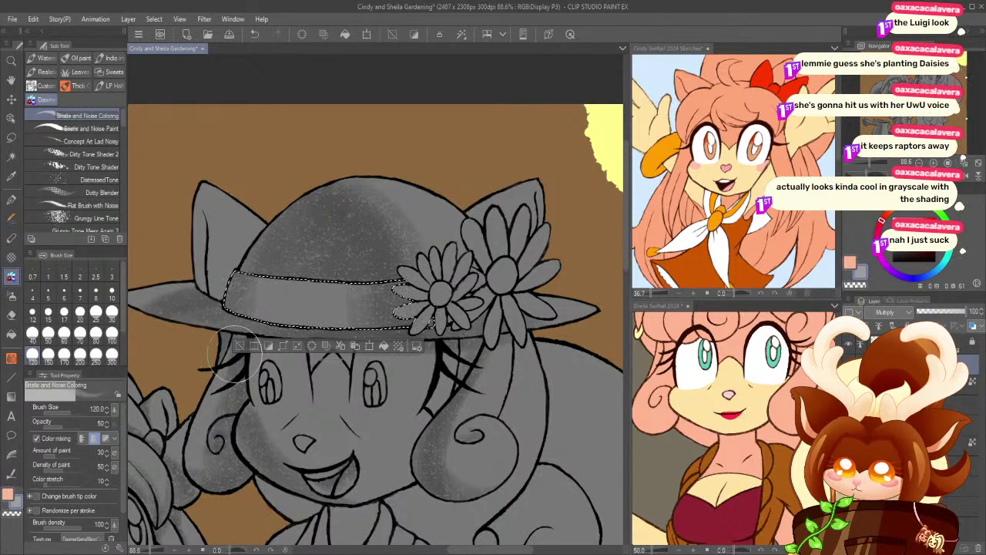
key(ctrl+d)
- Select the larger character's ear farthest from the hat flowers, shade it at brush size 70, and deselect
click(8, 161)
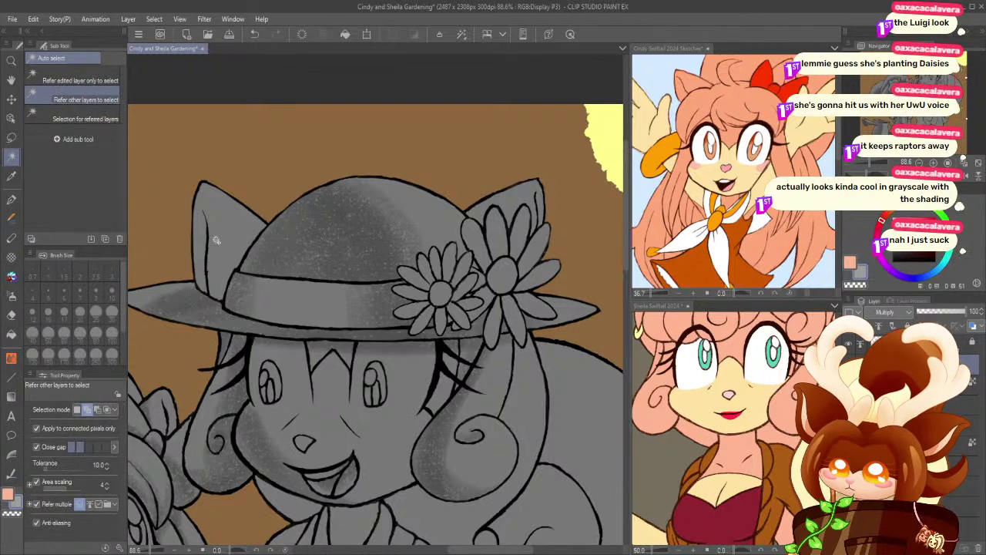
click(213, 238)
click(11, 276)
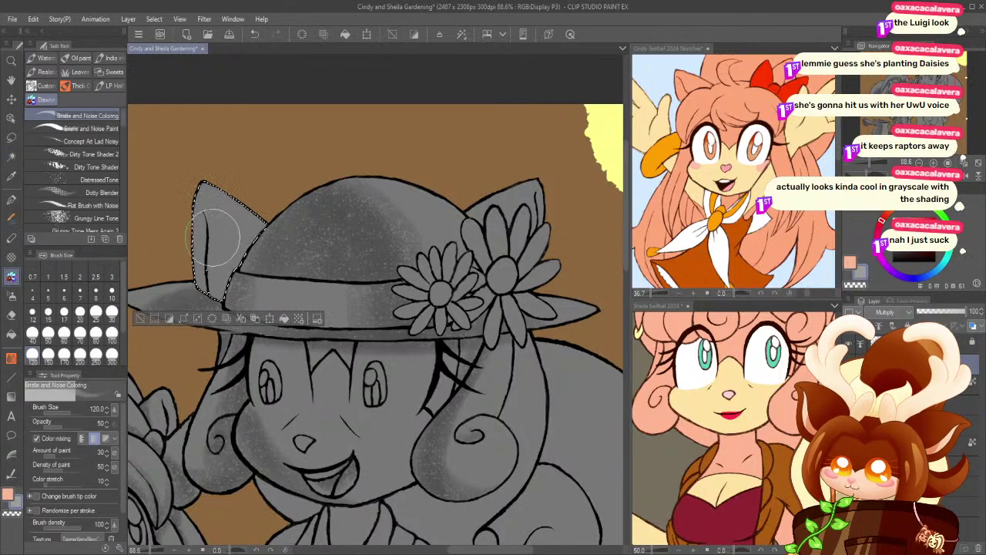
click(80, 333)
mouse_move(219, 262)
mouse_down()
mouse_move(209, 213)
mouse_move(208, 276)
mouse_move(208, 201)
mouse_move(241, 263)
mouse_move(232, 246)
mouse_move(228, 297)
mouse_move(210, 301)
mouse_move(212, 208)
mouse_move(222, 258)
mouse_up()
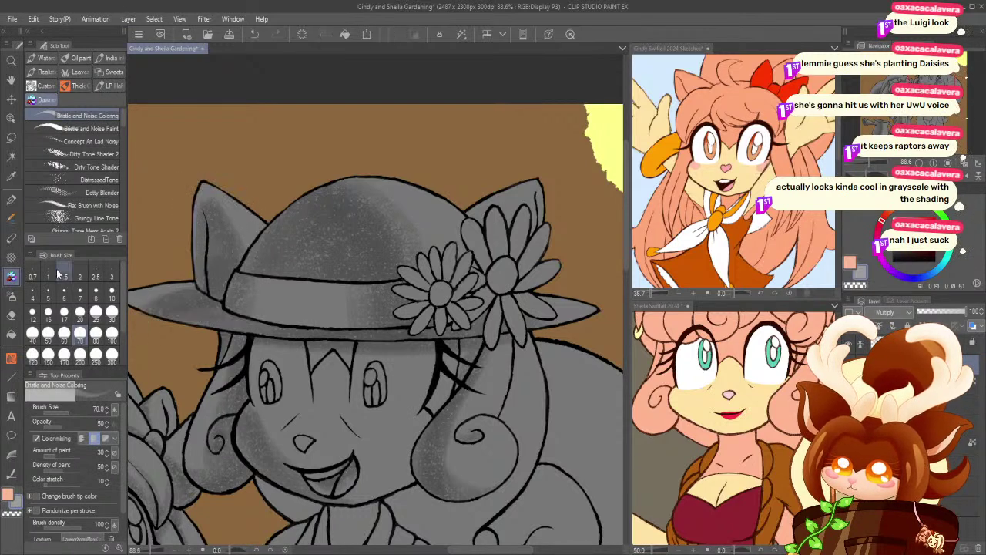
- Select the larger character's ear behind the hat flowers, shade it at brush size 70, and deselect
click(11, 156)
click(512, 199)
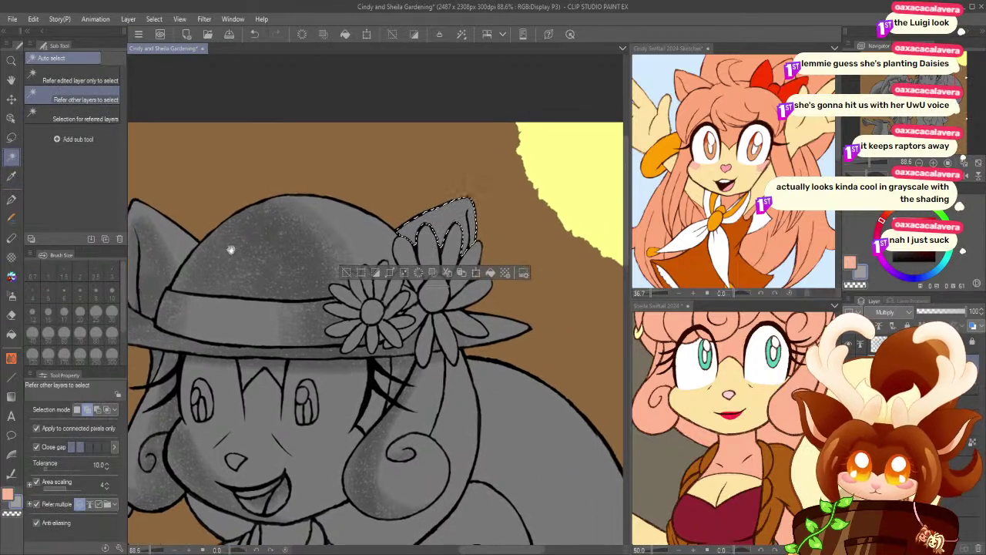
drag(292, 232, 224, 250)
click(11, 275)
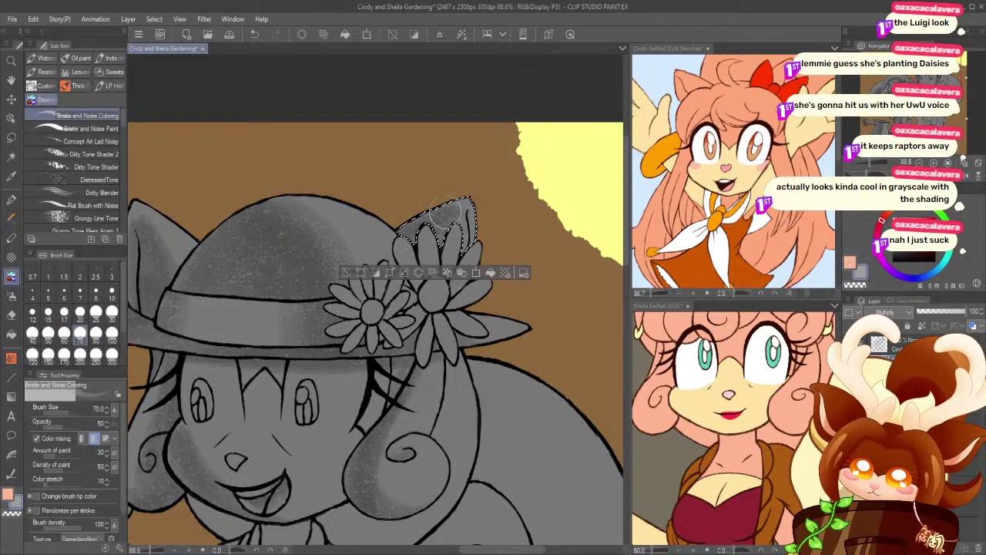
click(345, 270)
- Select all petals of the larger hat flower, including the small petal pieces showing behind the smaller flower
drag(242, 393, 234, 351)
click(11, 61)
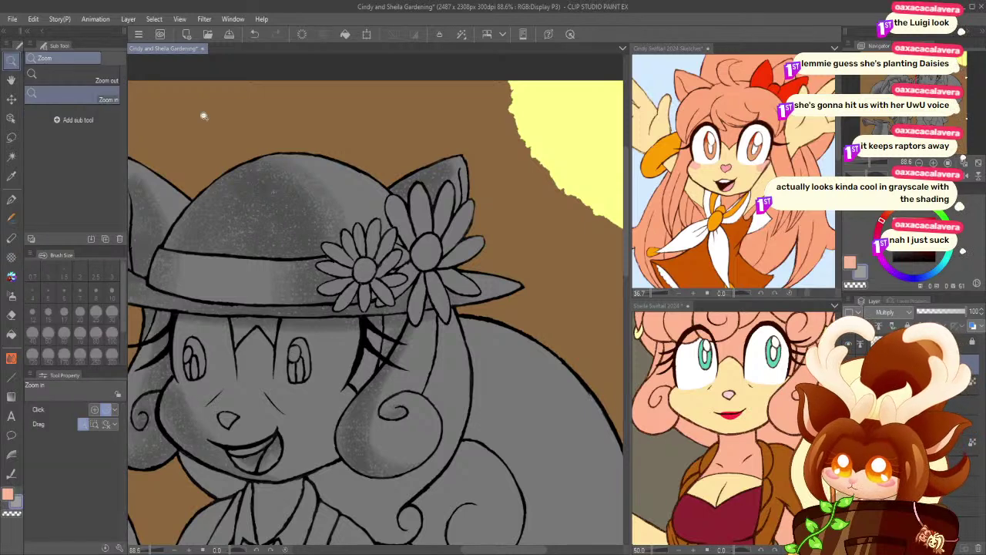
click(467, 209)
click(11, 157)
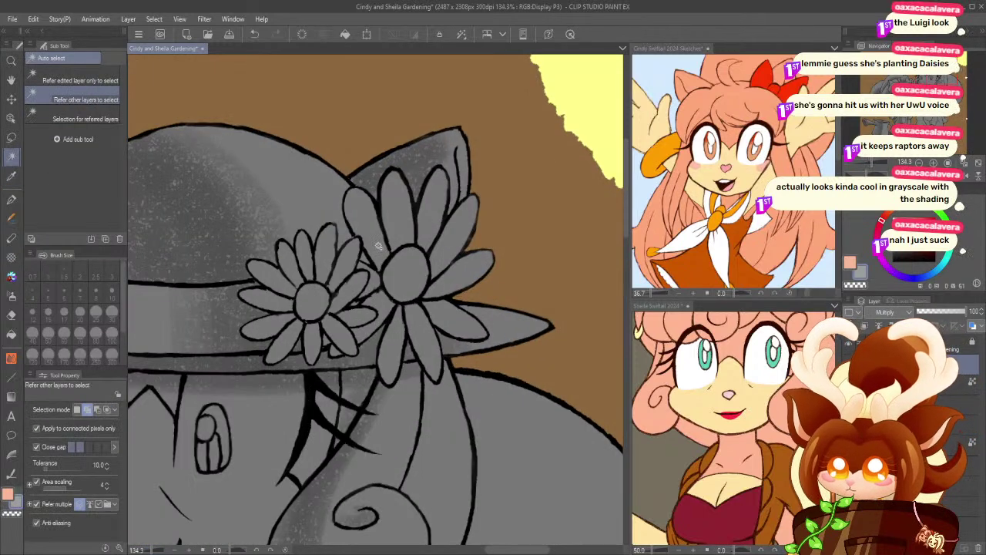
click(457, 285)
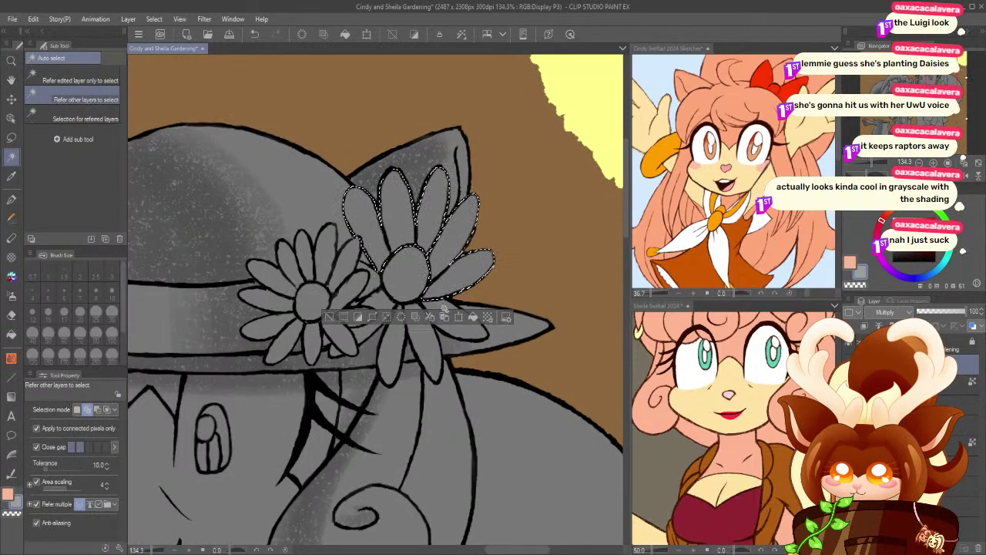
click(455, 314)
click(425, 336)
click(396, 337)
click(385, 307)
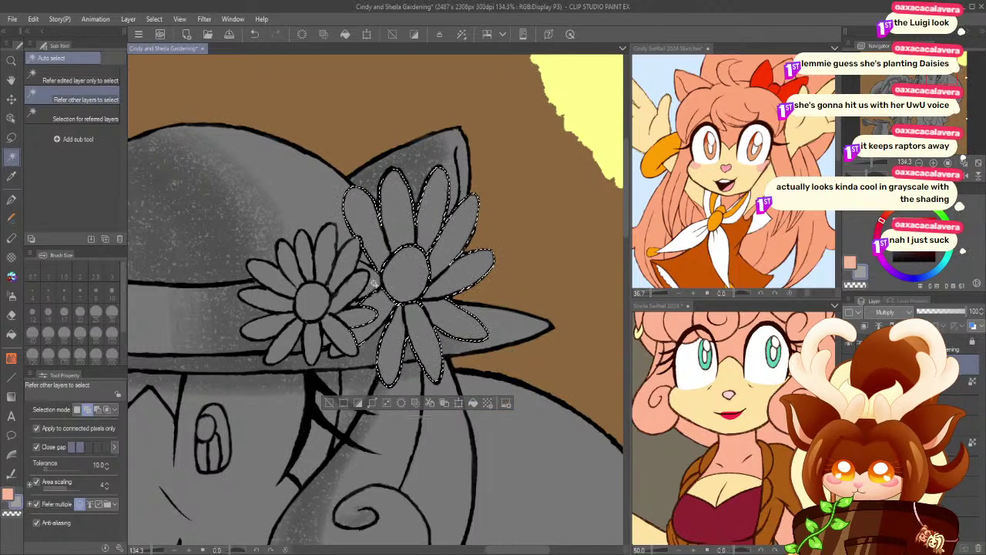
click(337, 349)
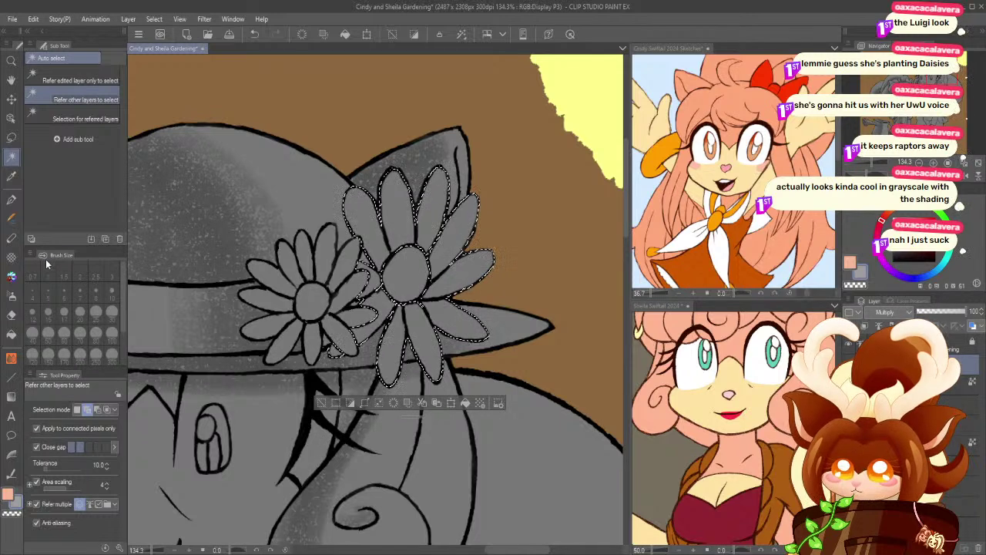
- Shade the larger flower's petals around its centre, varying the brush size between 70, 170 and 100, and deselect
click(11, 275)
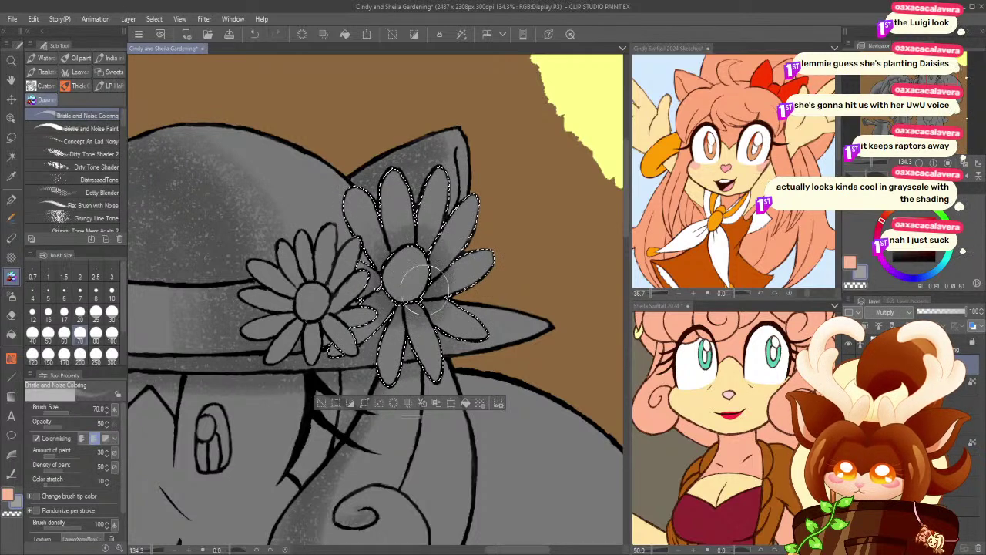
key(bracketright)
key(bracketright)
key(bracketright)
key(bracketright)
key(bracketright)
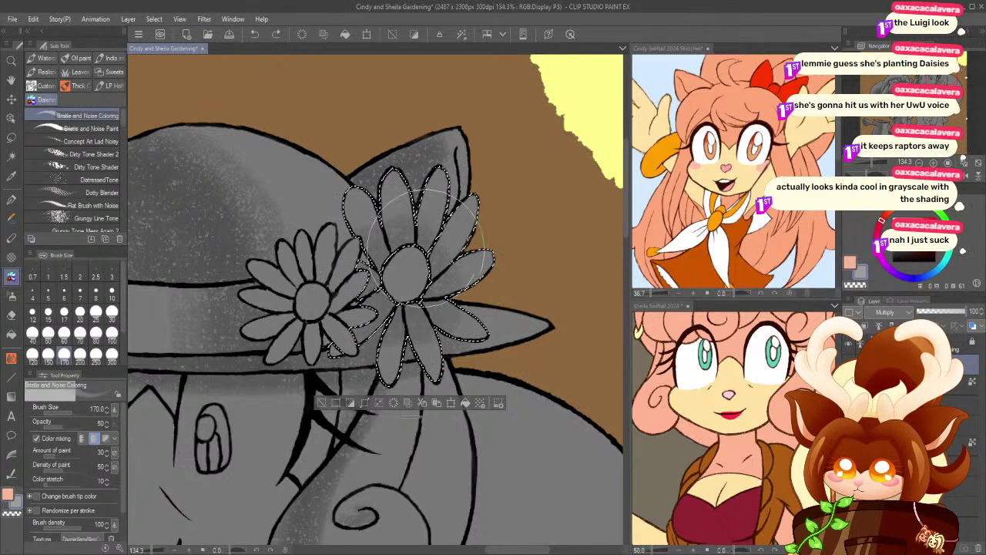
key(bracketleft)
key(bracketleft)
key(bracketleft)
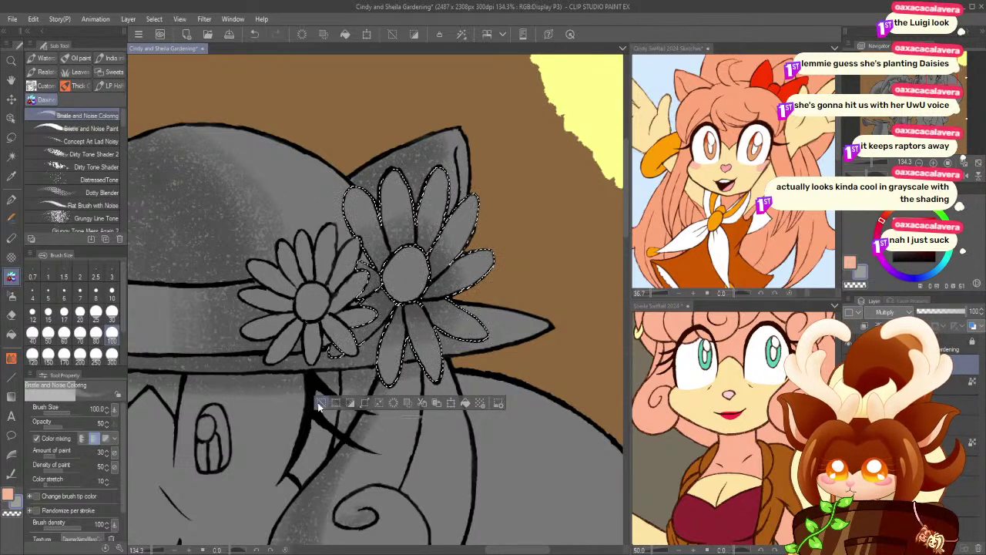
key(ctrl+d)
- Select all petals of the smaller hat flower, shade them around the flower's centre at brush size 100, and deselect
click(12, 155)
click(331, 333)
click(312, 339)
click(360, 317)
click(354, 286)
click(305, 256)
click(288, 262)
click(270, 275)
click(266, 299)
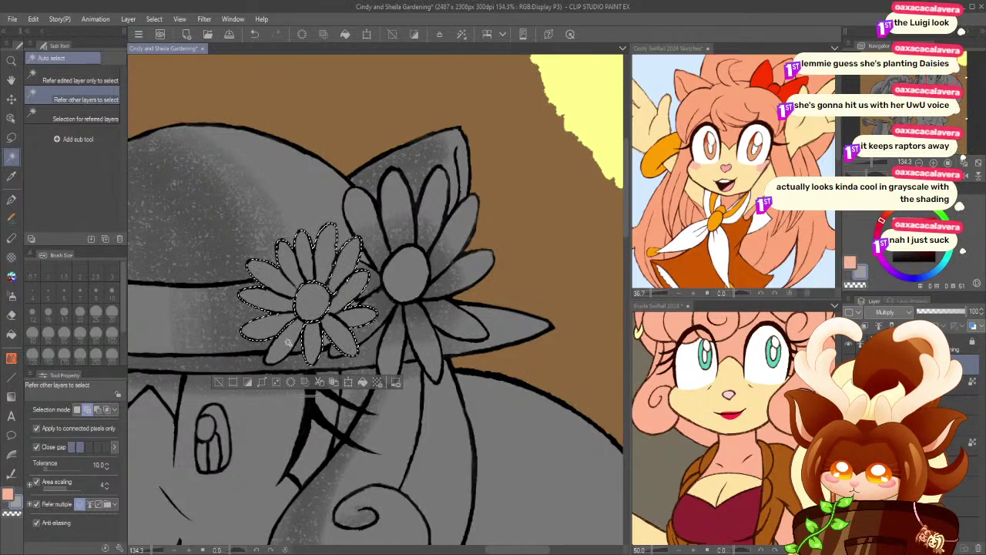
key(m)
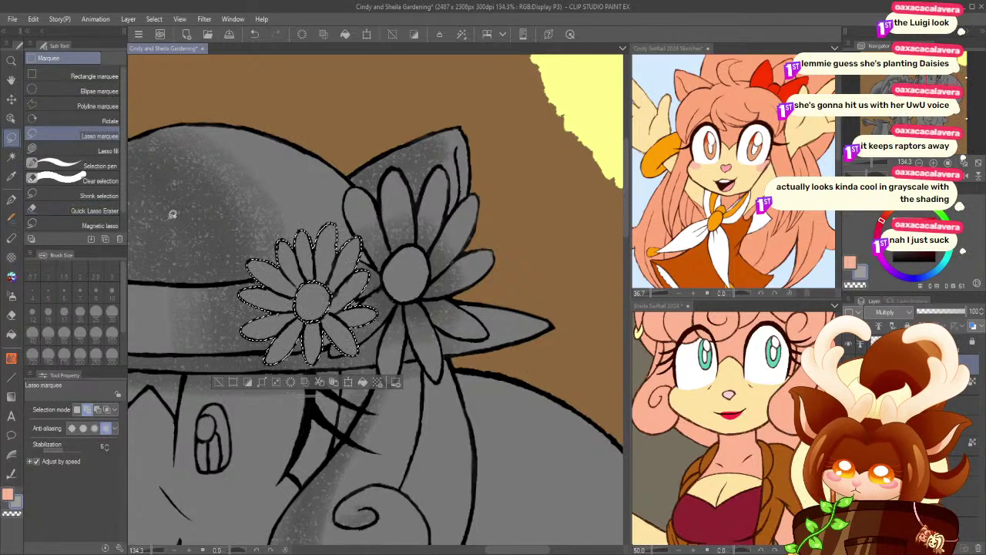
click(12, 276)
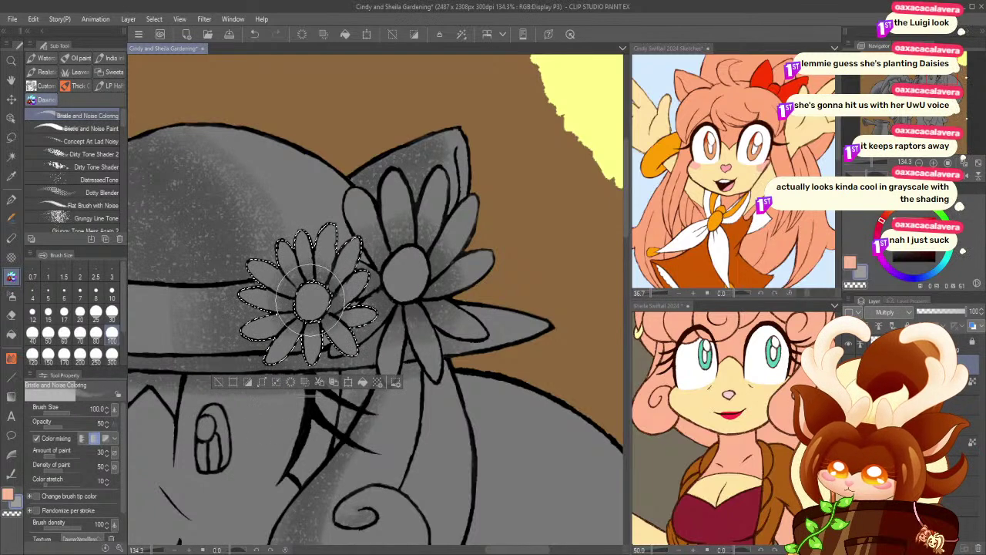
- Select the round centres of both hat flowers, shade their edges at brush size 50, and deselect
click(12, 137)
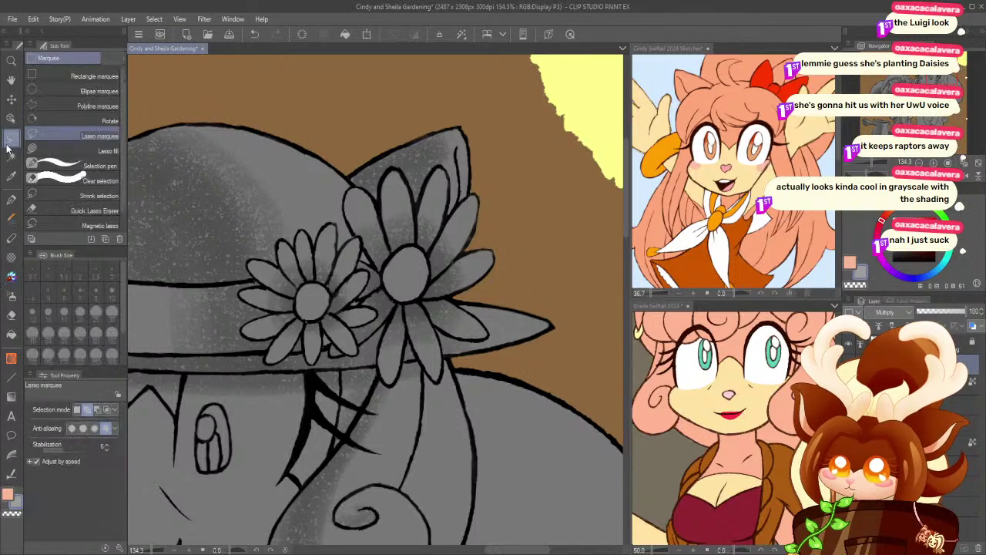
click(11, 156)
click(402, 271)
click(311, 300)
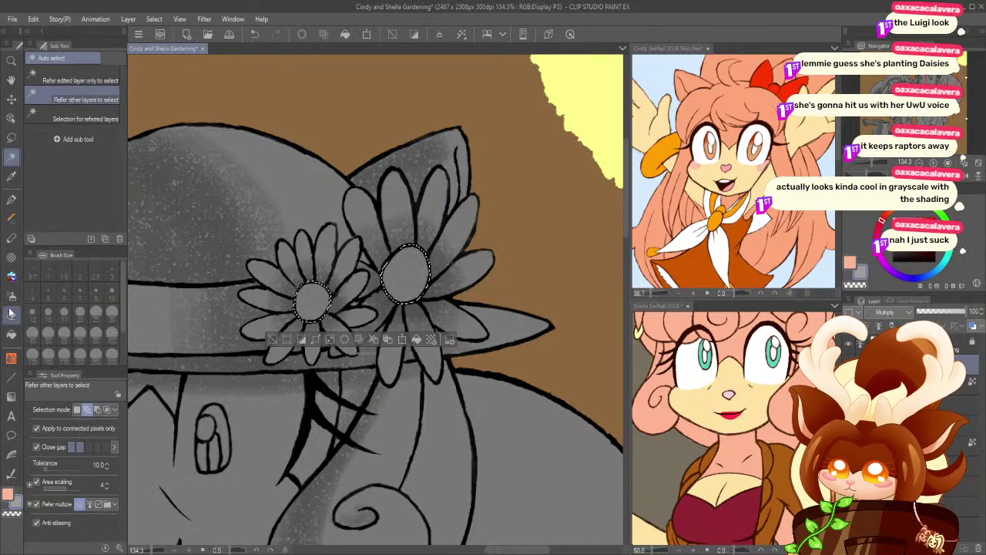
click(11, 276)
click(48, 333)
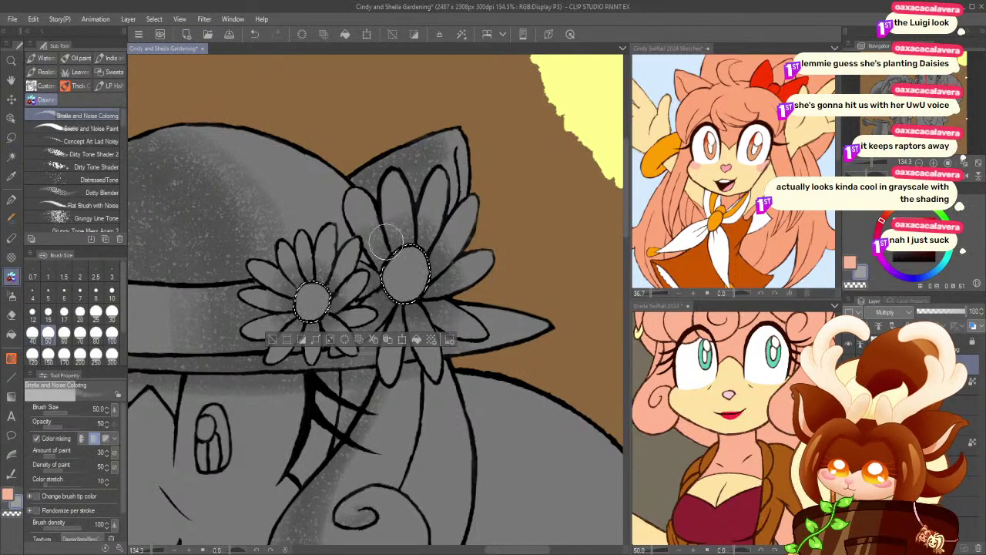
mouse_move(432, 306)
mouse_down()
mouse_move(397, 327)
mouse_move(407, 303)
mouse_up()
drag(300, 271, 310, 322)
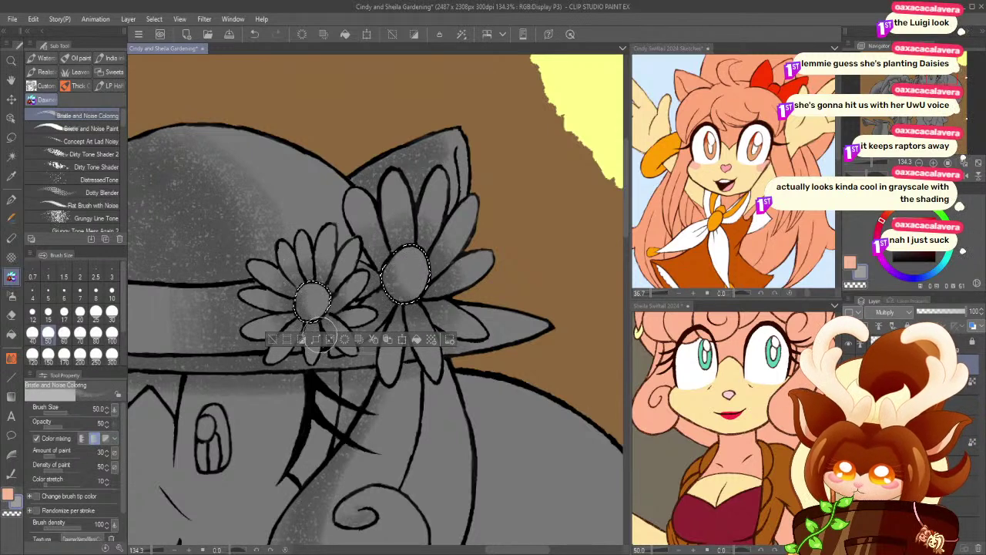
click(273, 339)
- Select the larger character's back hair behind the neck and side curl, shade it at brush size 100, and deselect
click(11, 61)
drag(262, 278, 256, 216)
click(266, 248)
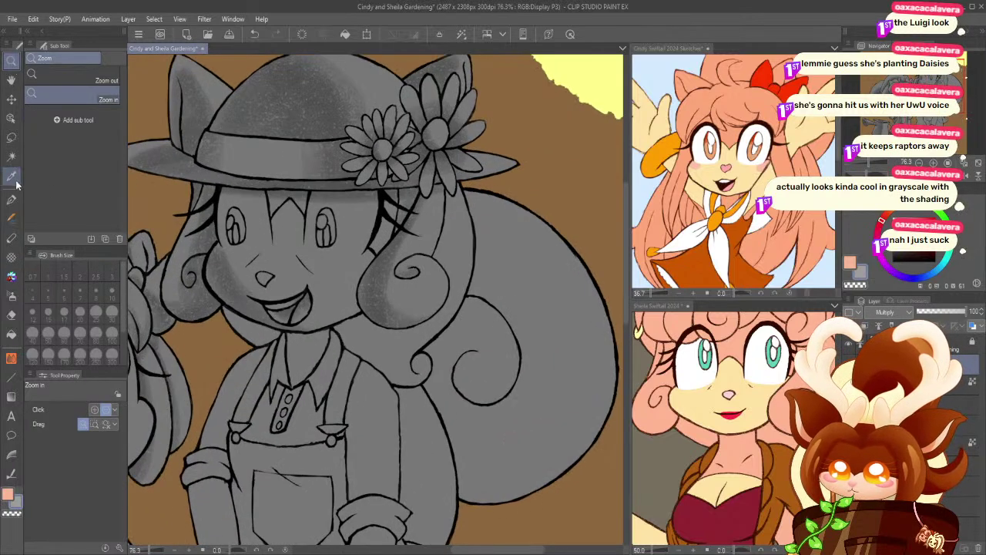
click(12, 156)
click(370, 353)
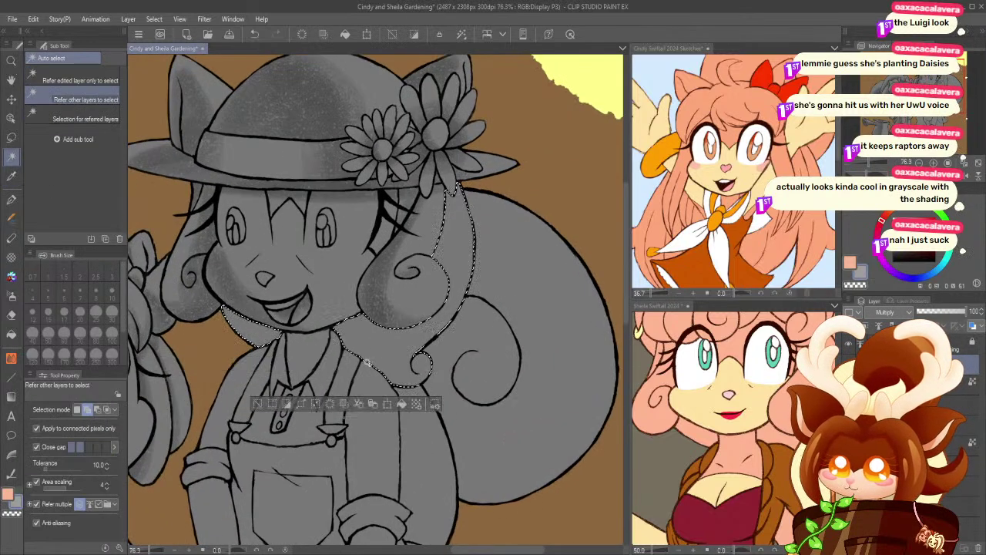
click(12, 276)
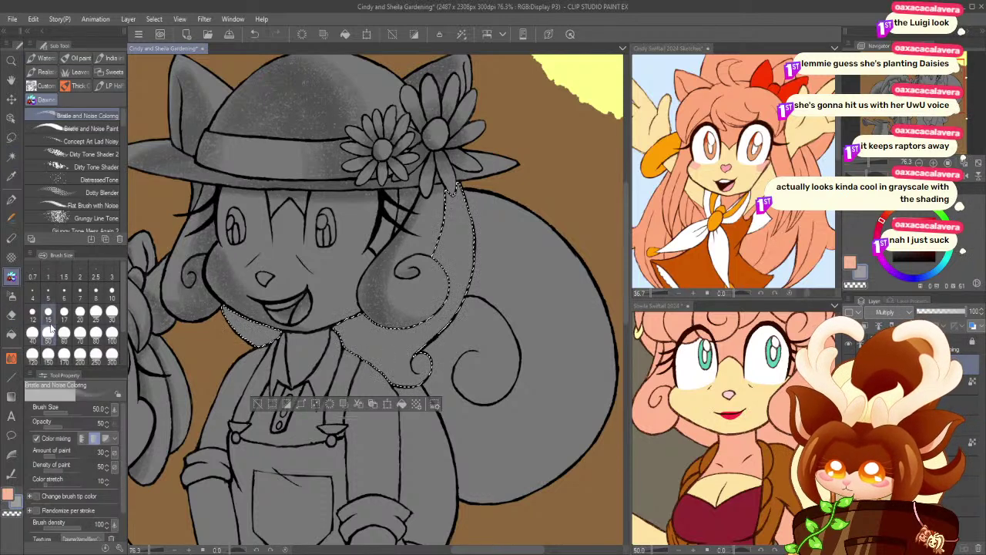
click(112, 333)
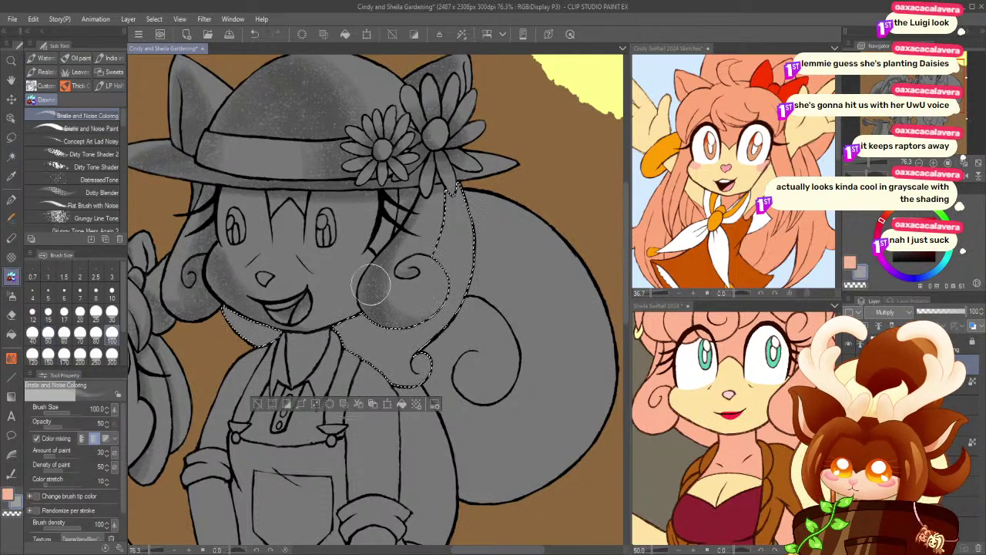
drag(442, 196, 424, 265)
drag(437, 177, 425, 242)
mouse_move(441, 171)
mouse_down()
mouse_move(408, 283)
mouse_move(441, 202)
mouse_move(417, 271)
mouse_up()
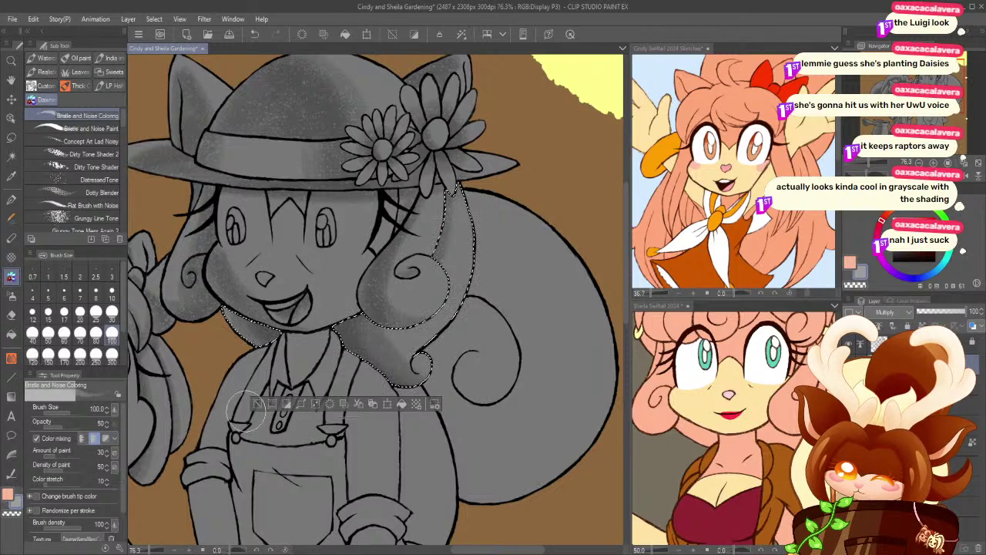
key(ctrl+d)
- Restore the back hair selection, lighten the shading at its small end curl with the transparent colour, and deselect
drag(274, 401, 214, 384)
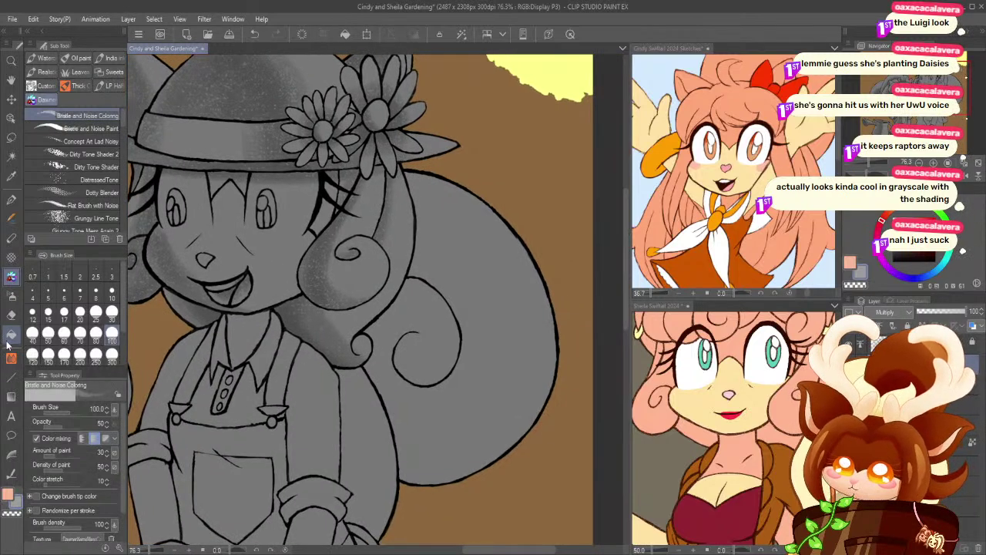
key(ctrl+z)
click(11, 514)
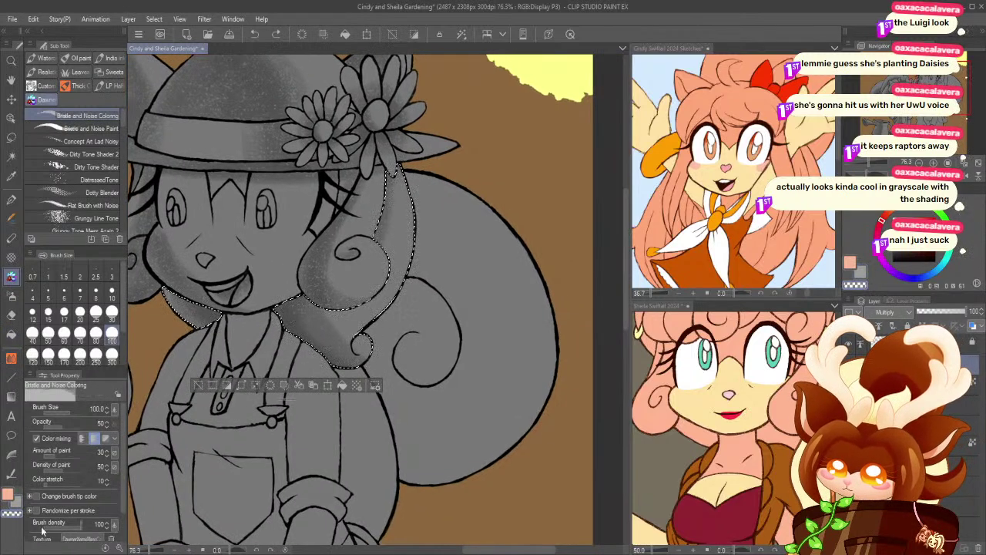
mouse_move(353, 343)
mouse_down()
mouse_move(381, 355)
mouse_move(330, 285)
mouse_move(375, 347)
mouse_move(355, 360)
mouse_move(372, 348)
mouse_move(350, 337)
mouse_move(344, 287)
mouse_move(359, 330)
mouse_move(327, 324)
mouse_move(329, 282)
mouse_move(377, 355)
mouse_move(354, 308)
mouse_move(362, 348)
mouse_up()
key(ctrl+d)
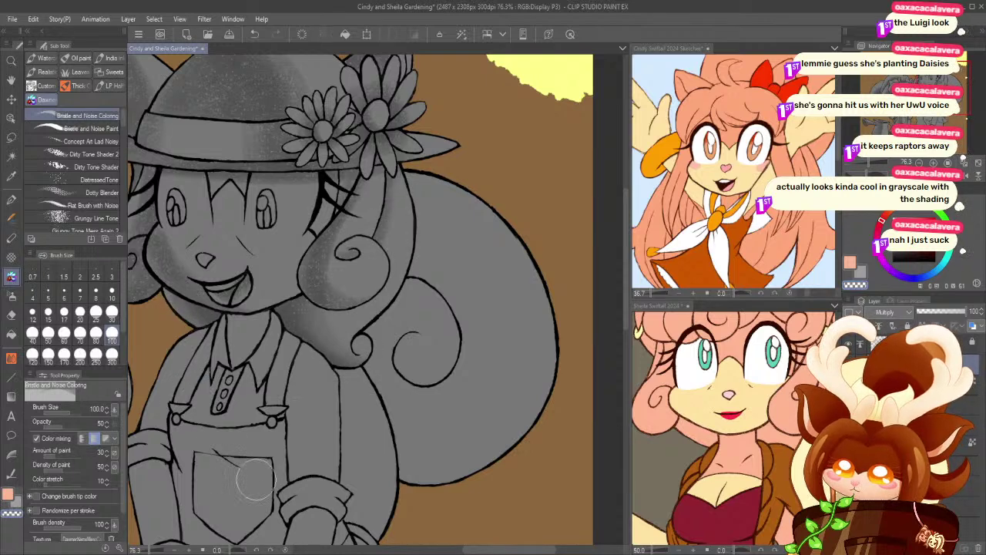
- Select the larger character's neck inside the collar, shade it under the chin with brush sizes from 40 to 100, and deselect
key(minus)
click(11, 157)
click(281, 300)
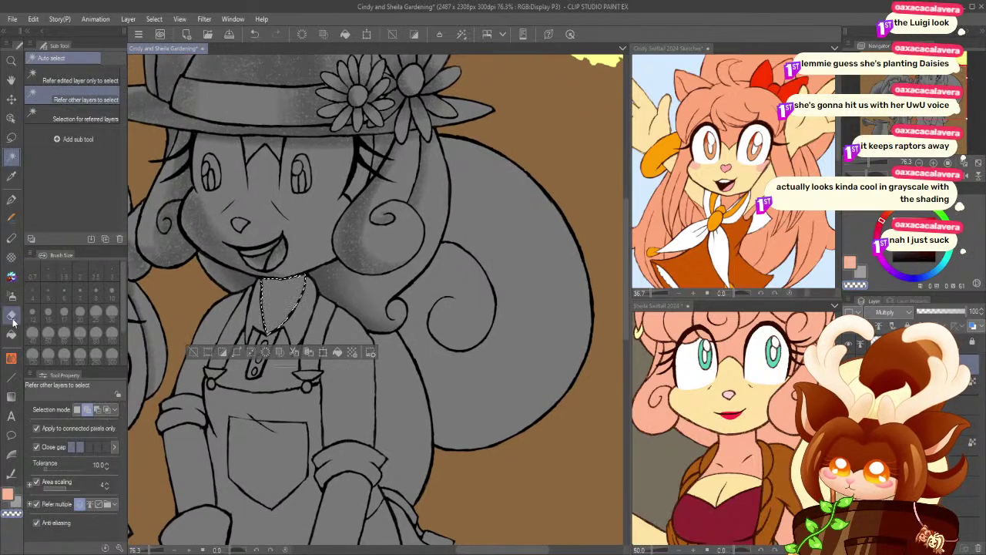
click(10, 275)
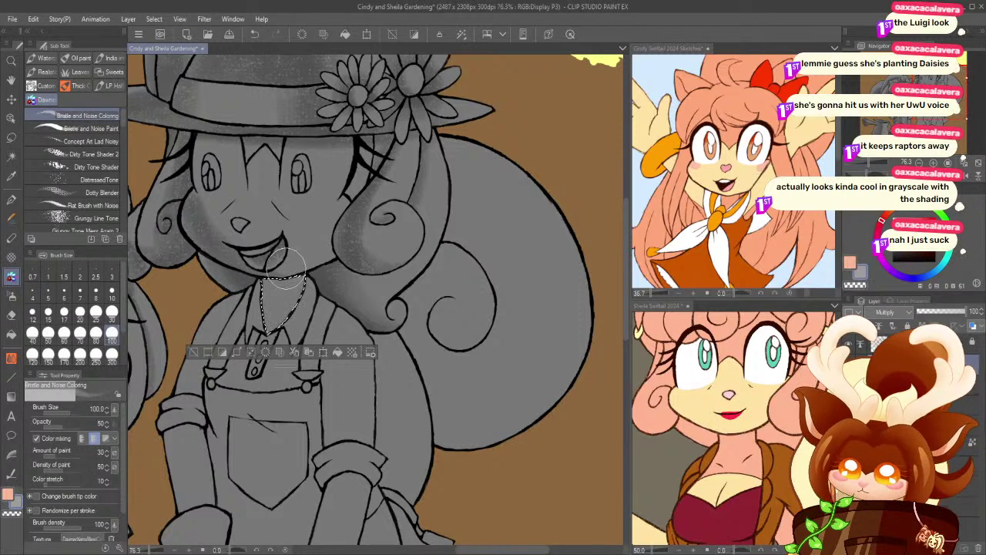
click(48, 333)
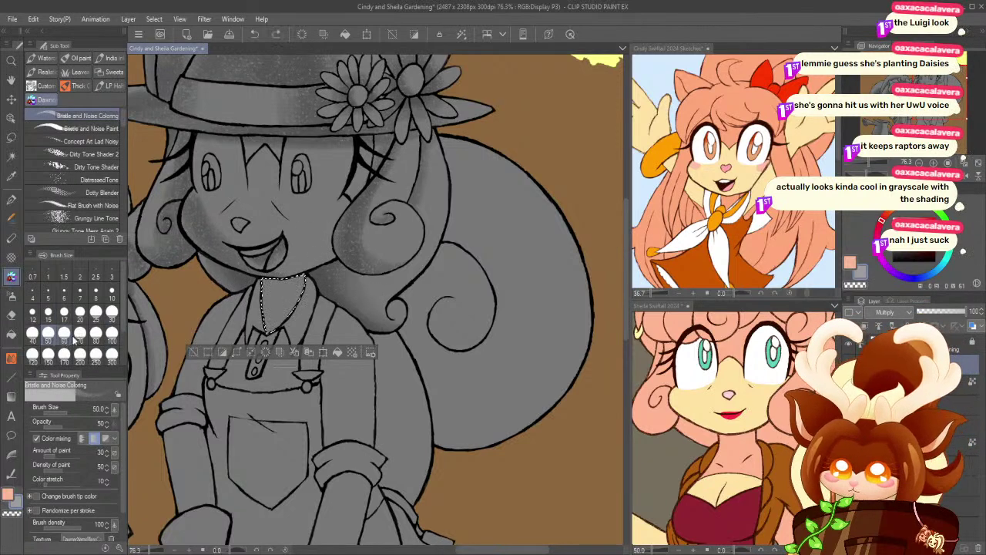
click(80, 333)
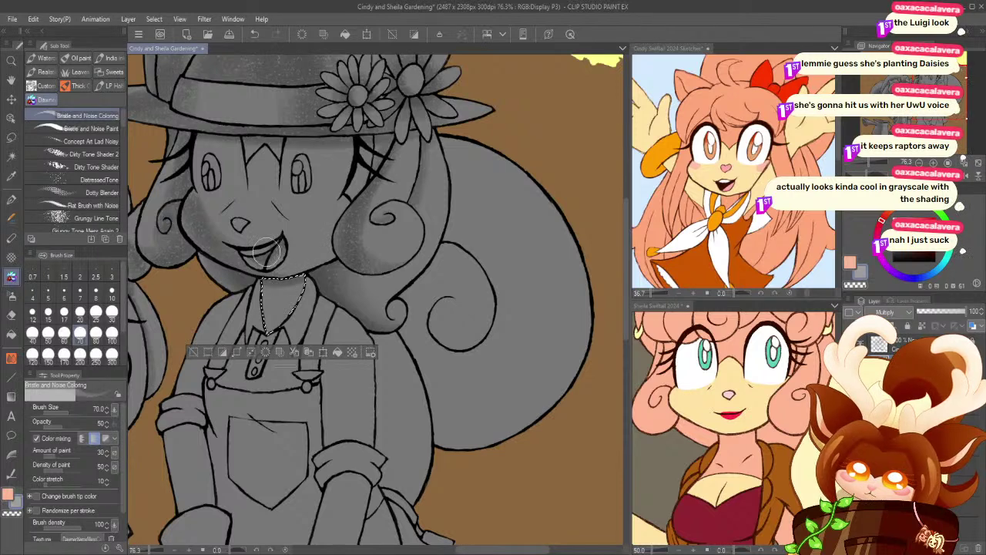
click(116, 338)
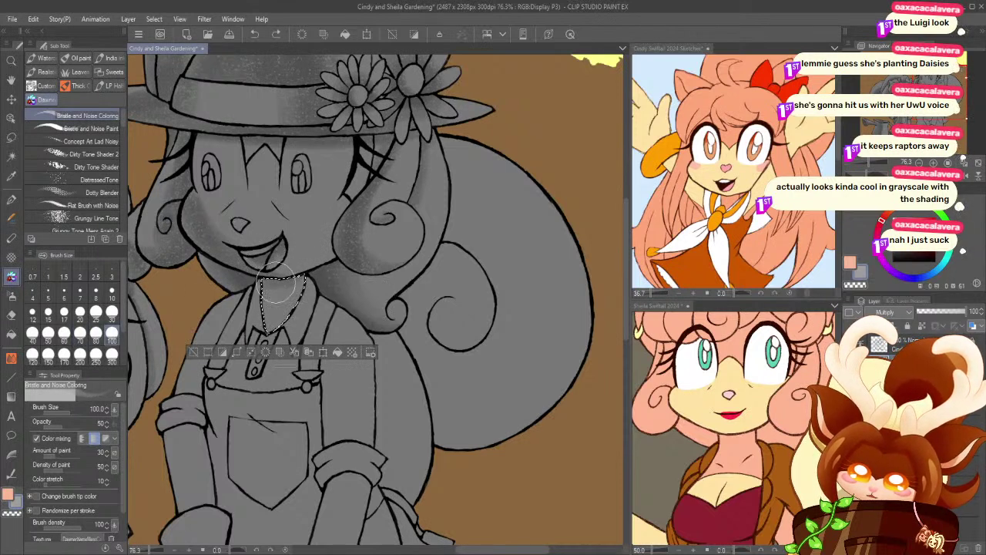
click(32, 333)
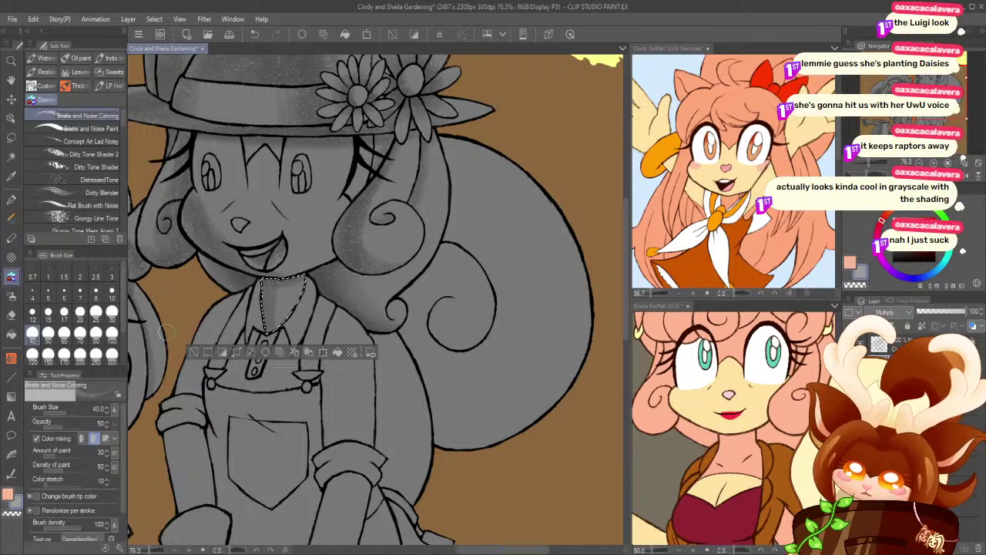
click(193, 352)
- Select only the large rounded tail, shade it around the spiral and along the body at brush sizes 250 and 50, and deselect
click(11, 157)
click(434, 337)
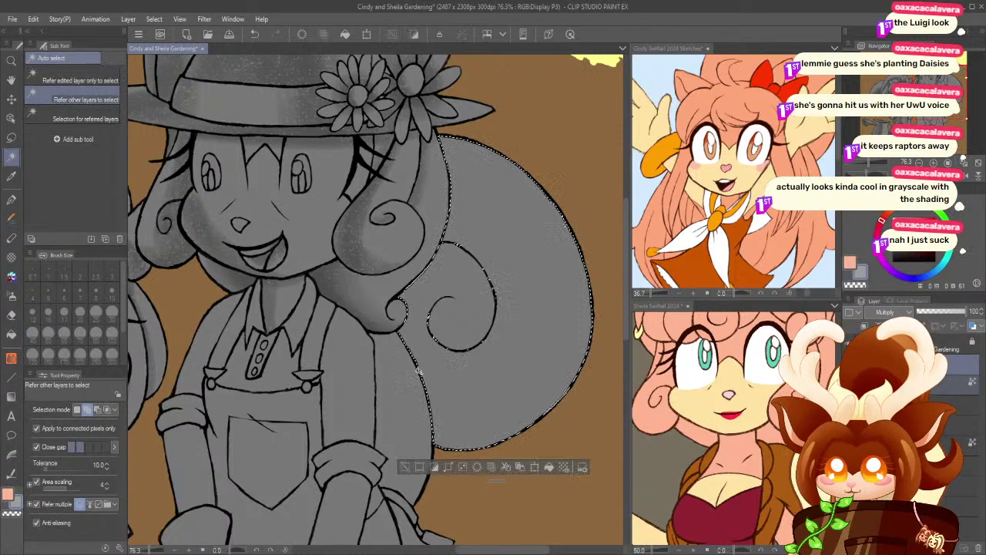
click(12, 138)
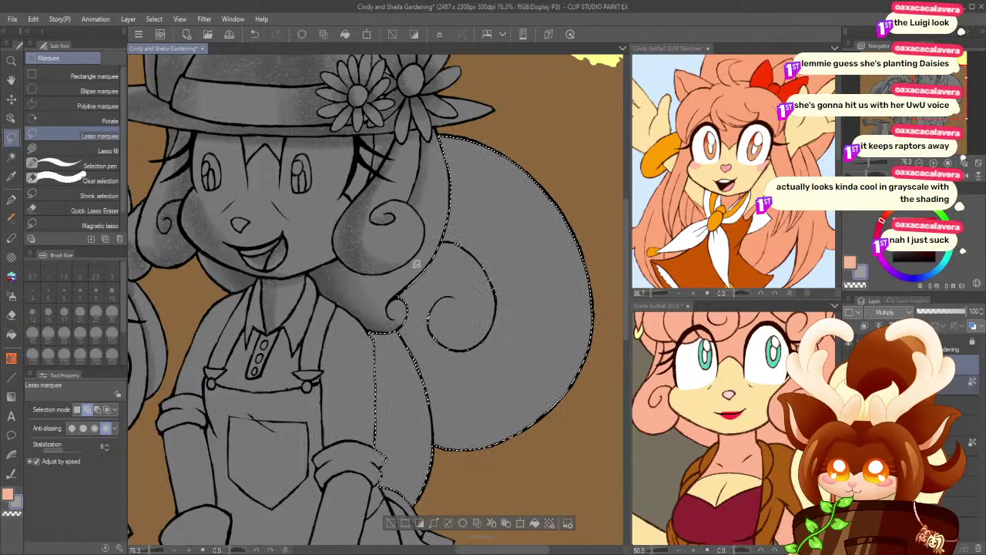
mouse_move(437, 271)
mouse_down()
mouse_move(424, 314)
mouse_move(432, 297)
mouse_up()
click(12, 276)
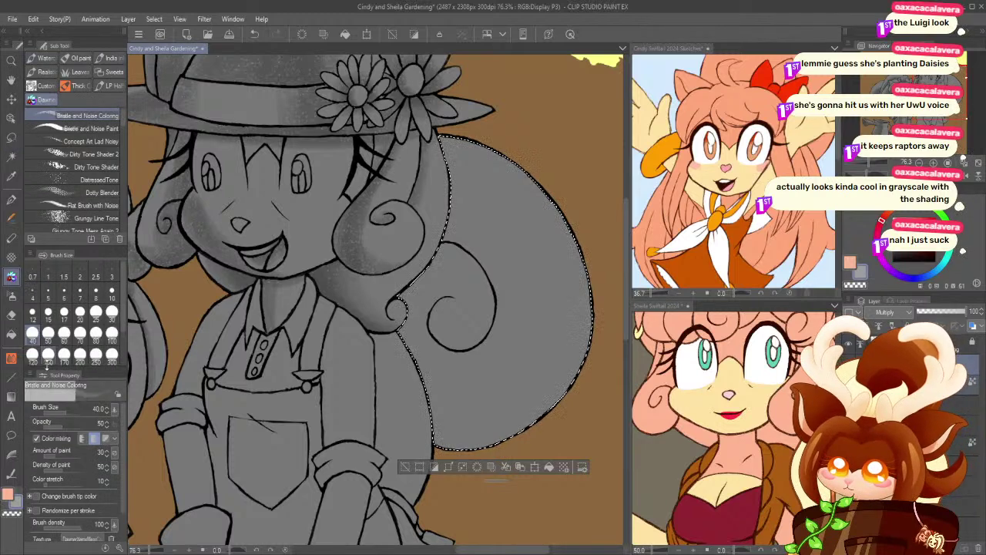
click(95, 355)
mouse_move(506, 216)
mouse_down()
mouse_move(457, 356)
mouse_move(478, 323)
mouse_move(472, 372)
mouse_up()
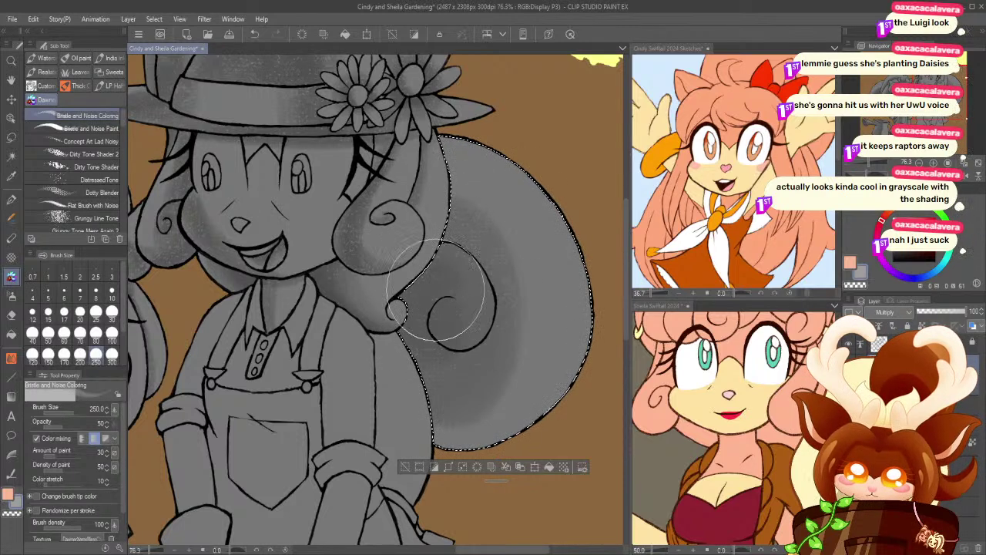
drag(455, 324, 407, 343)
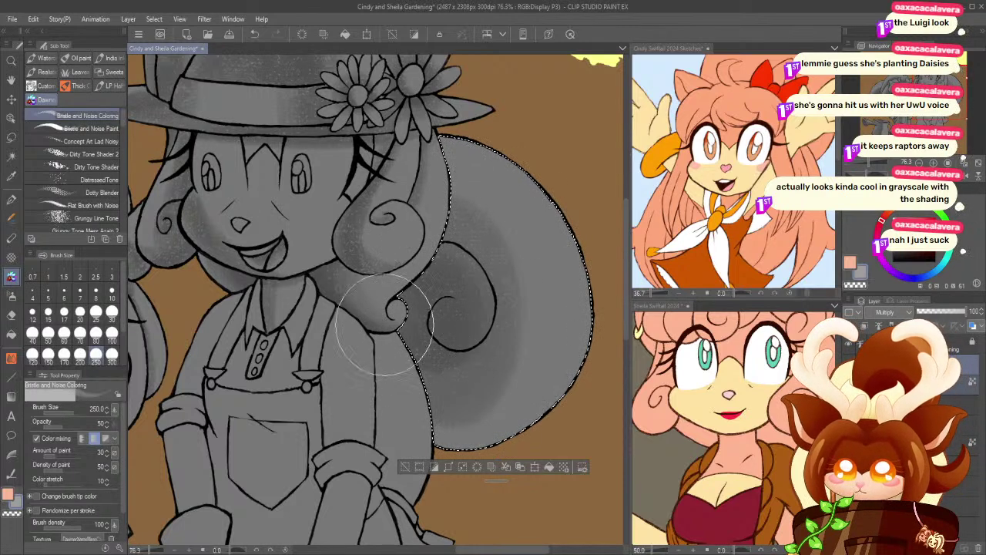
click(47, 333)
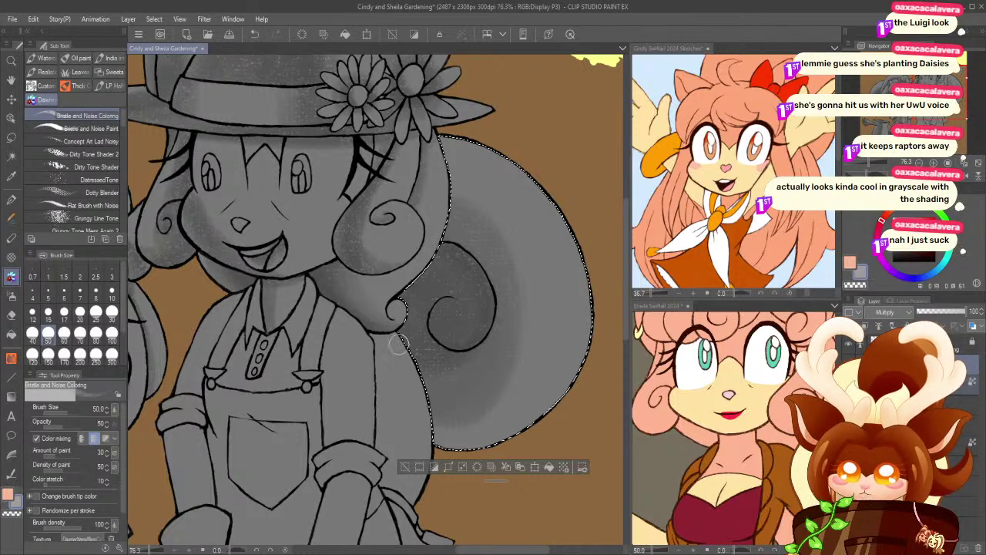
click(405, 467)
- Select the narrow area between the sleeve and the large tail, shade it with brush sizes 100, 50, 70 and 200, and deselect
click(12, 176)
click(12, 156)
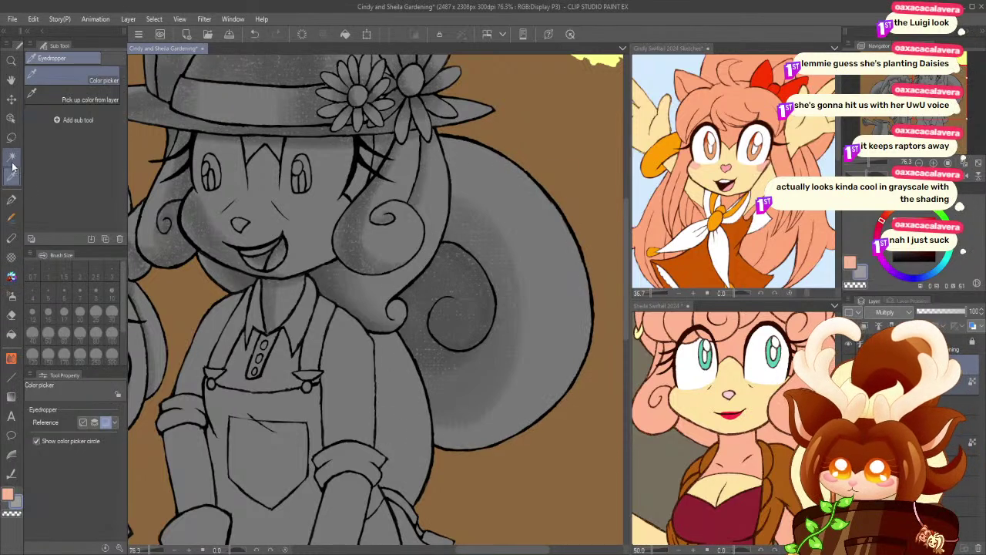
click(378, 443)
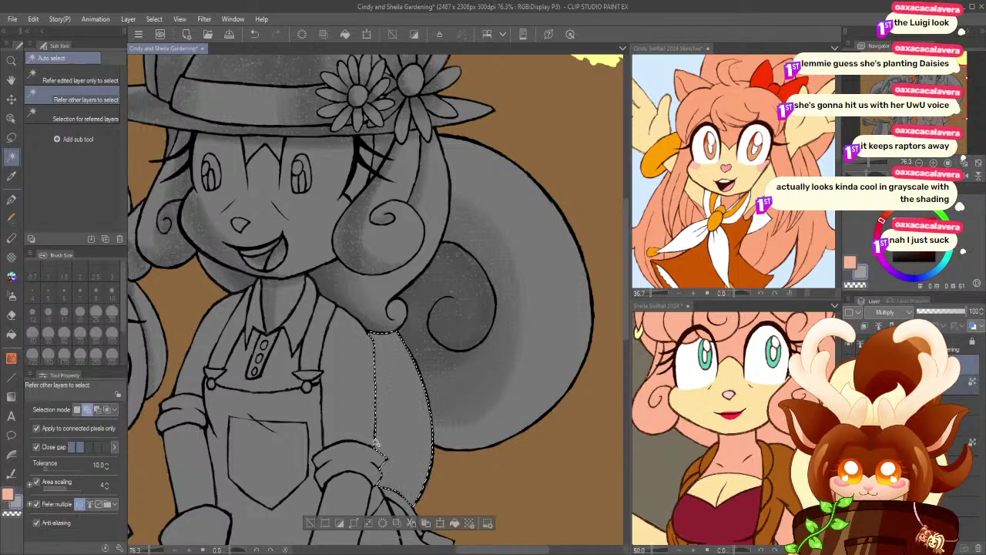
click(11, 276)
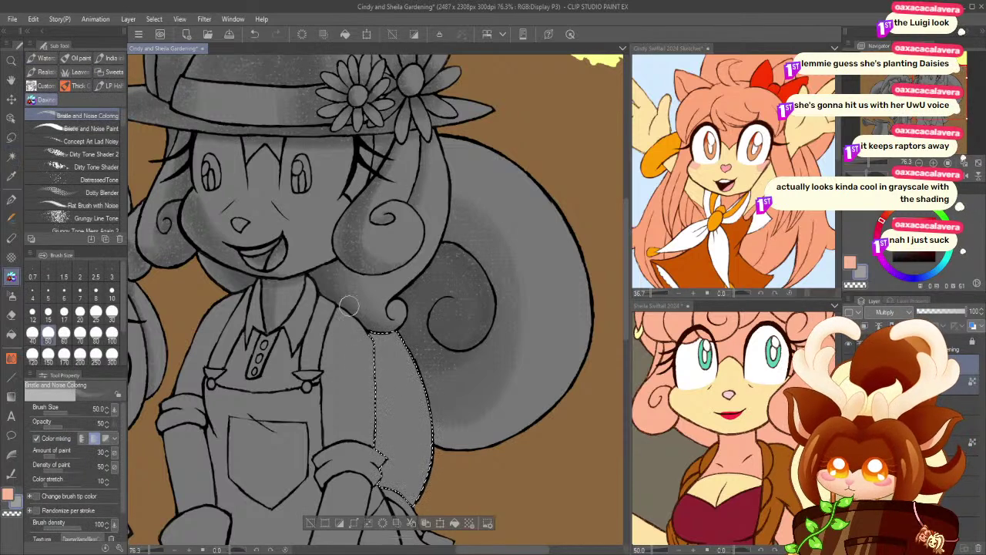
click(112, 333)
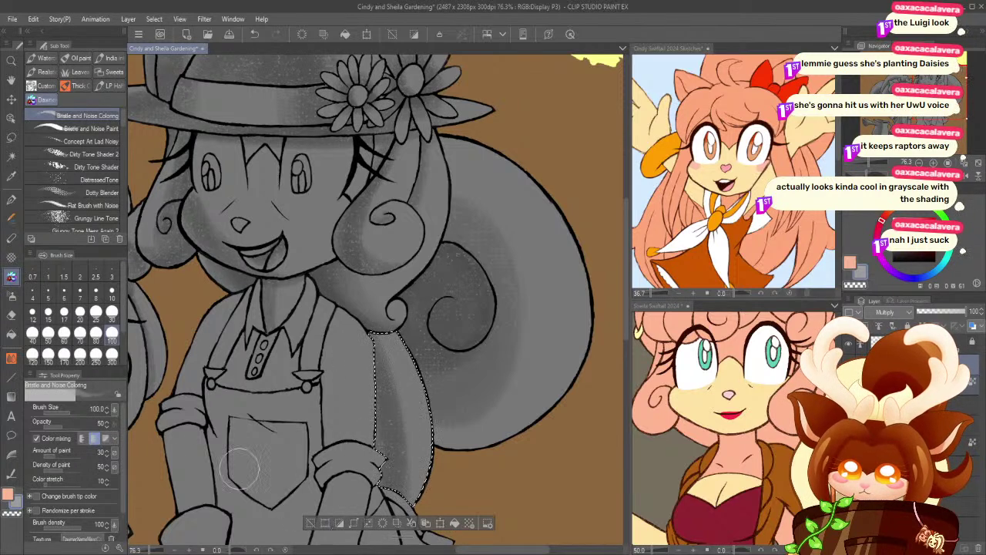
key(ctrl+z)
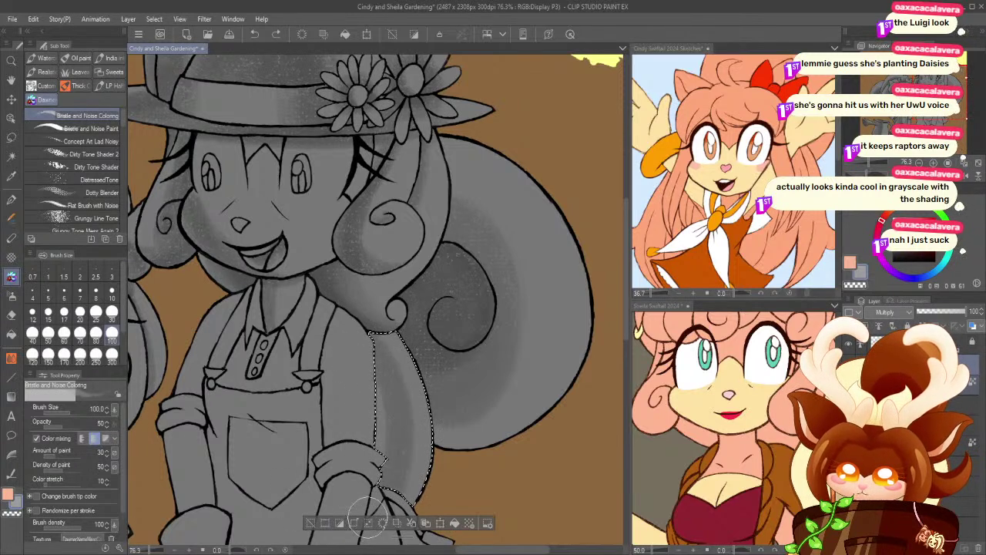
click(48, 333)
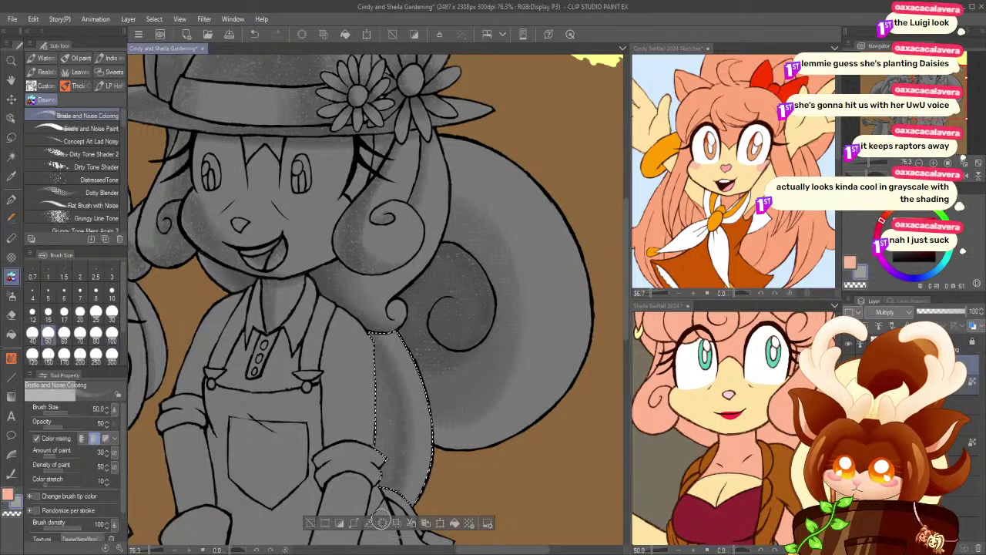
click(80, 333)
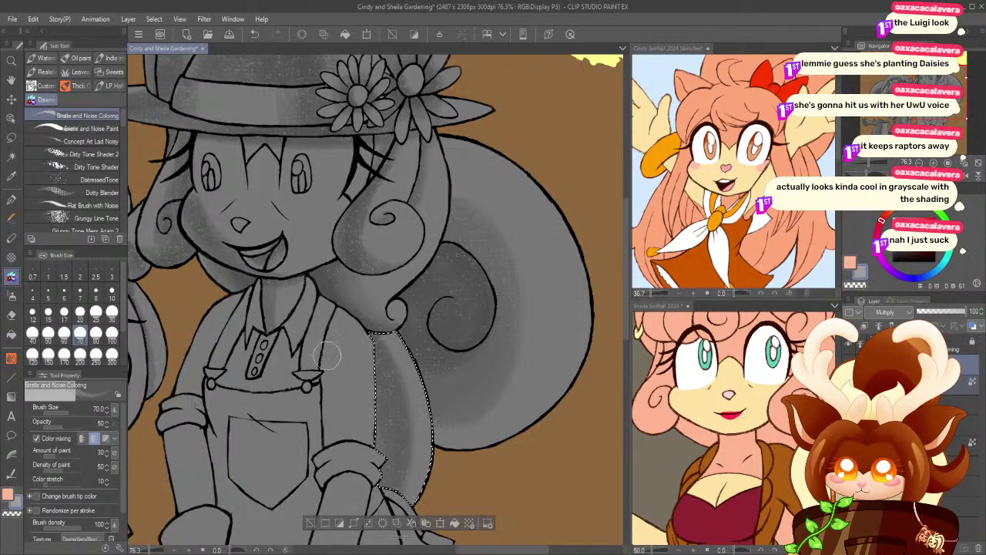
click(80, 355)
mouse_move(377, 302)
mouse_down()
mouse_move(379, 314)
mouse_move(359, 327)
mouse_up()
key(ctrl+d)
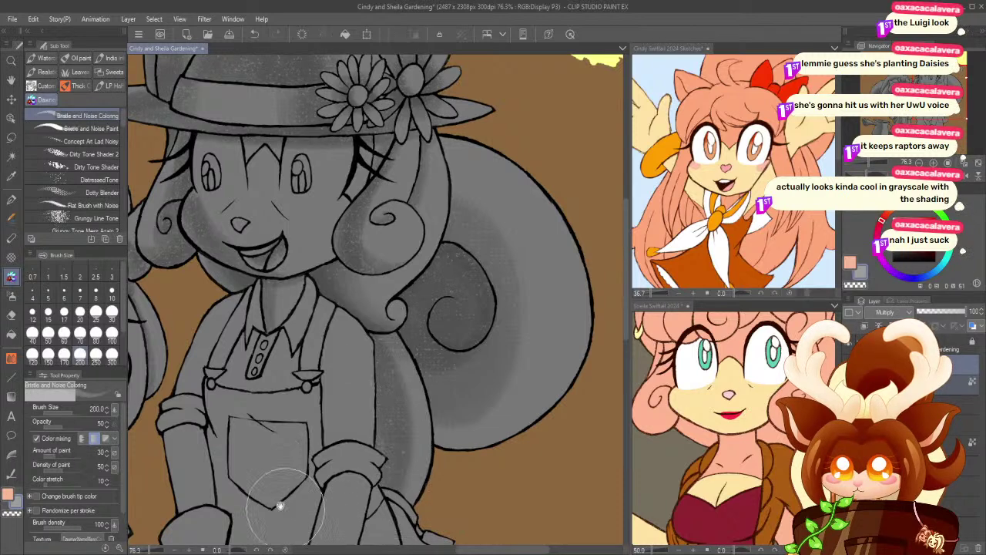
- Select both halves of the larger character's collar and the button placket, shade them at brush size 60, and deselect
drag(203, 431, 271, 282)
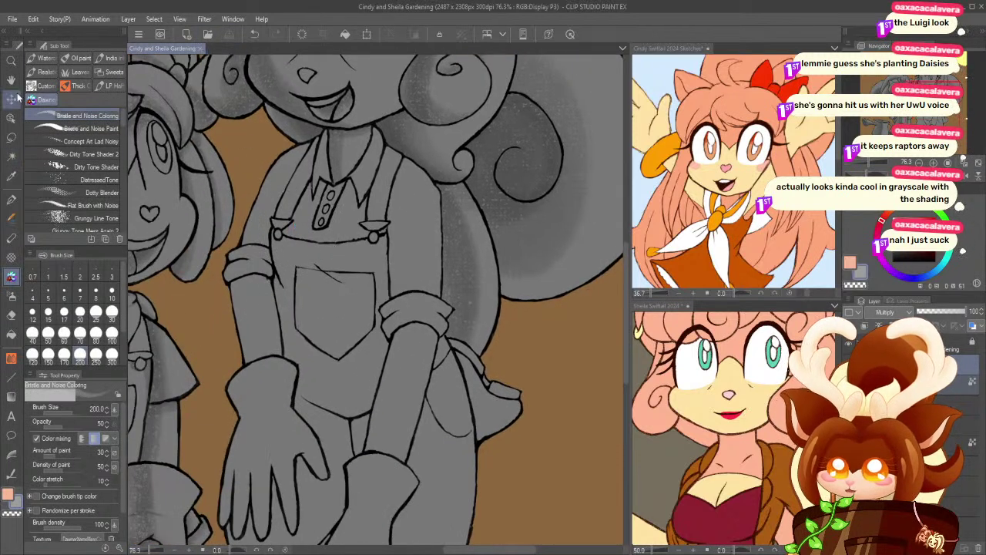
click(11, 60)
drag(300, 118, 313, 120)
click(12, 158)
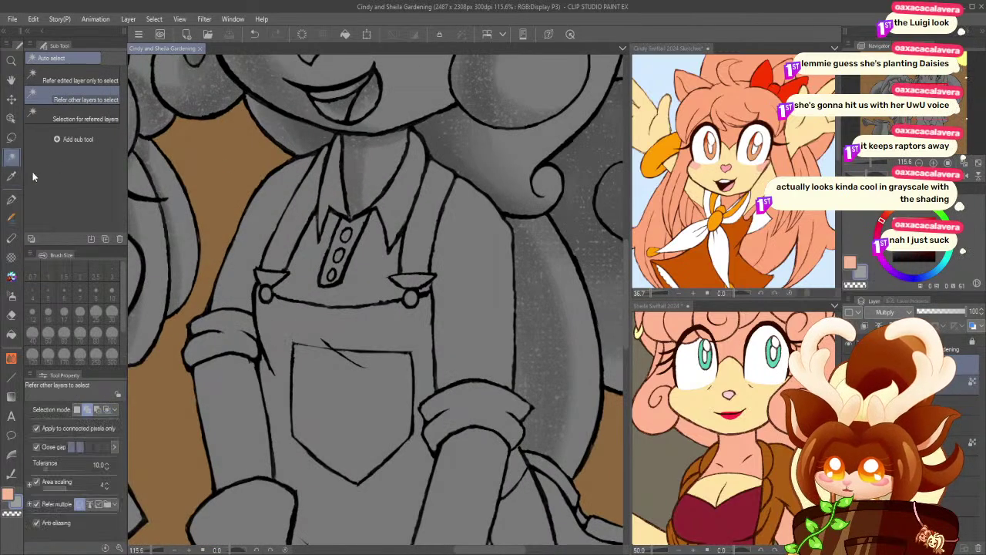
click(303, 284)
key(ctrl+d)
click(333, 182)
shift+click(393, 201)
shift+click(357, 224)
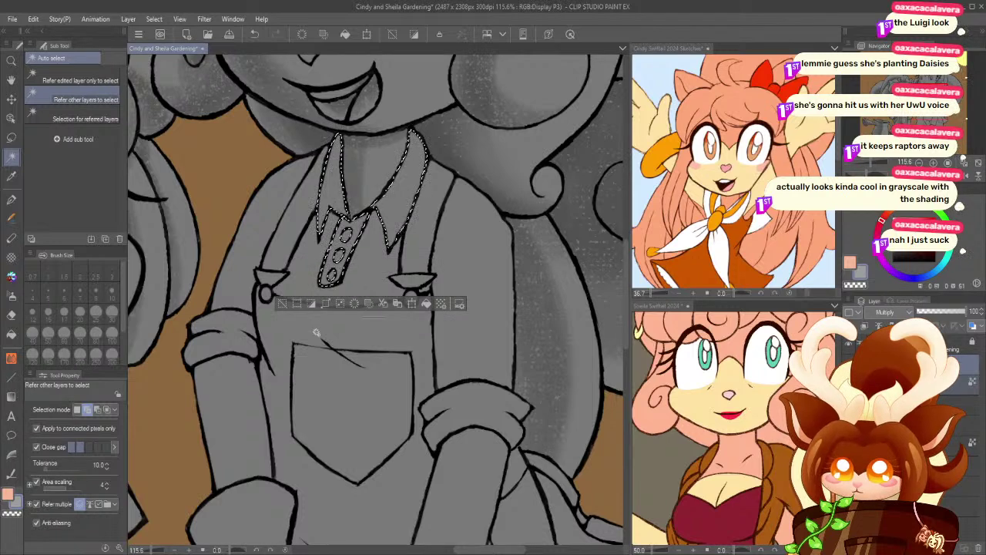
key(b)
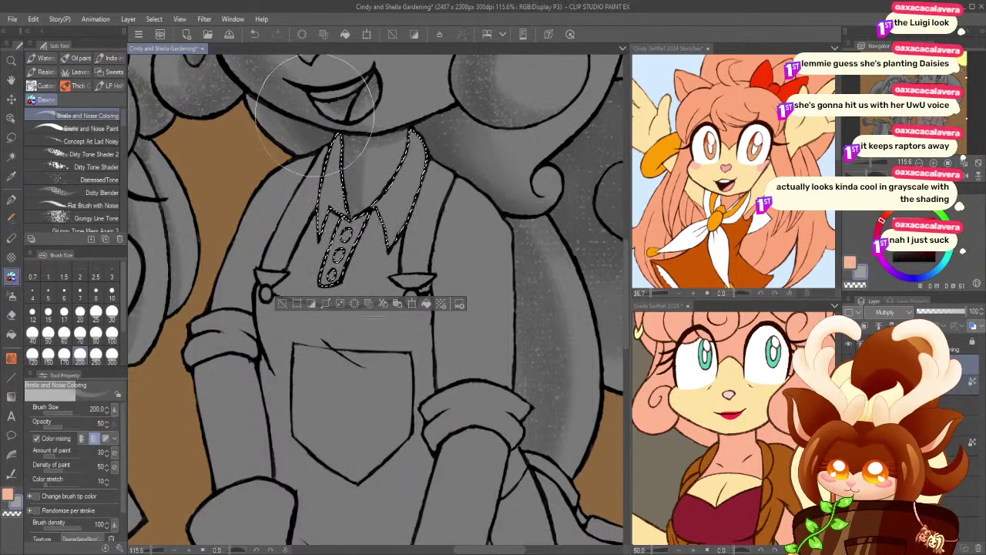
click(64, 333)
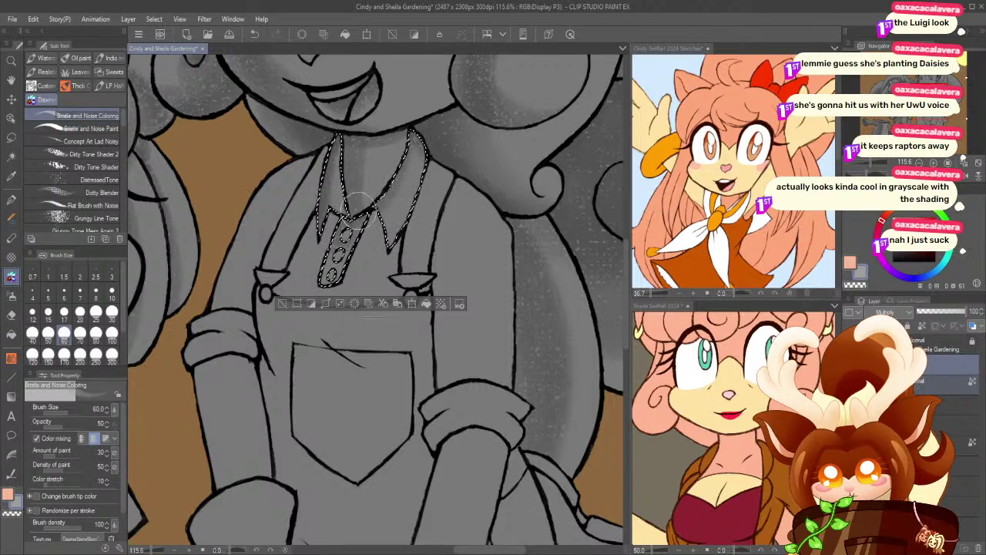
click(282, 304)
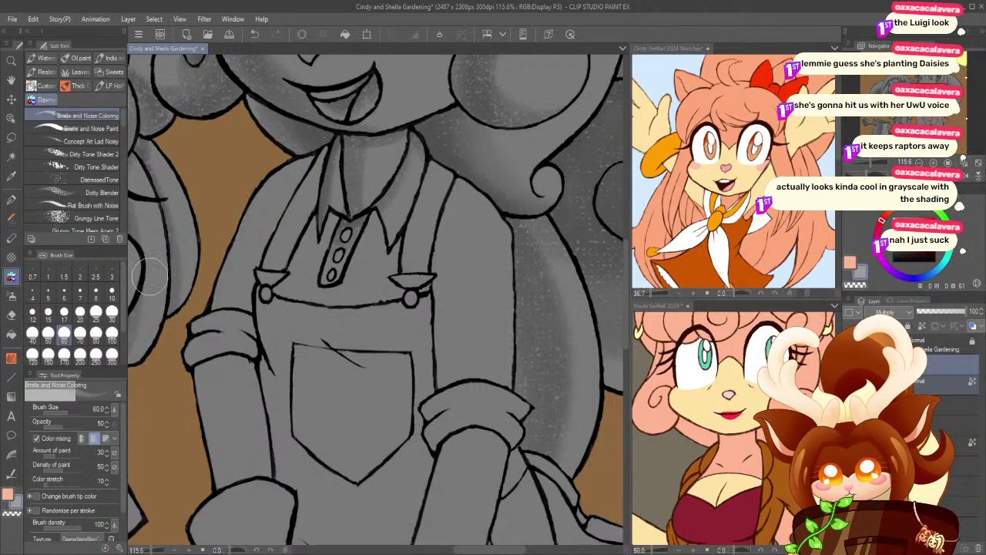
- Select the three shirt buttons on the placket, shade them at brush size 15, and deselect
click(12, 157)
click(329, 272)
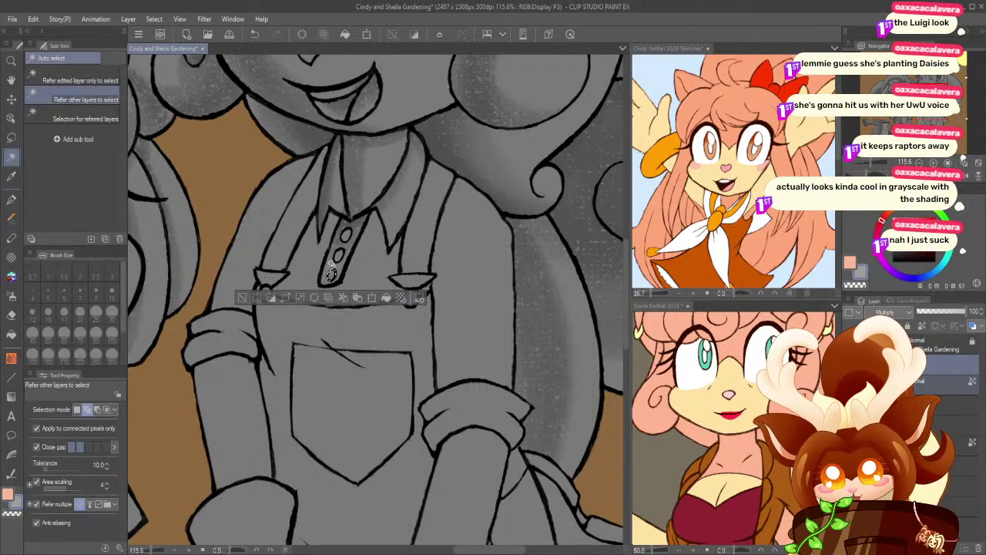
shift+click(339, 253)
shift+click(347, 236)
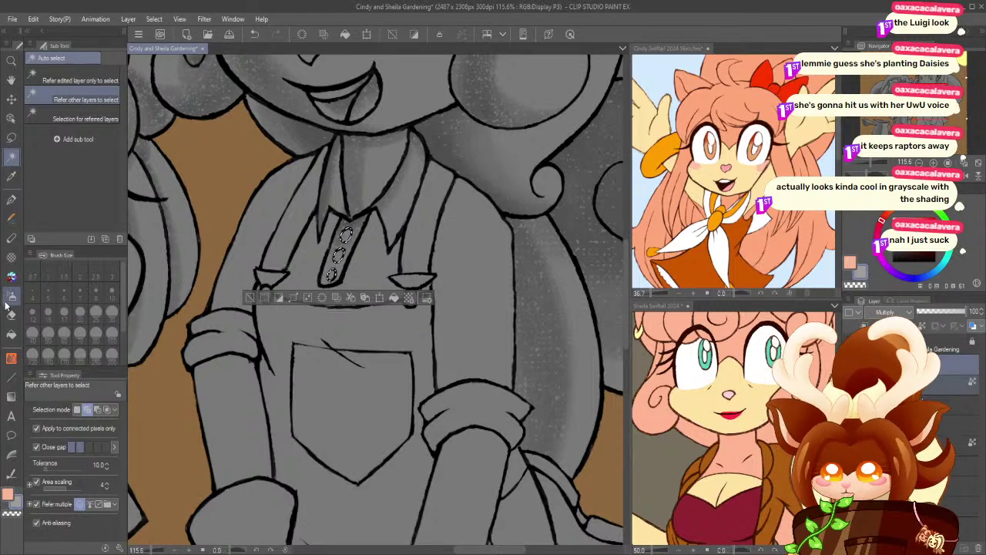
click(12, 277)
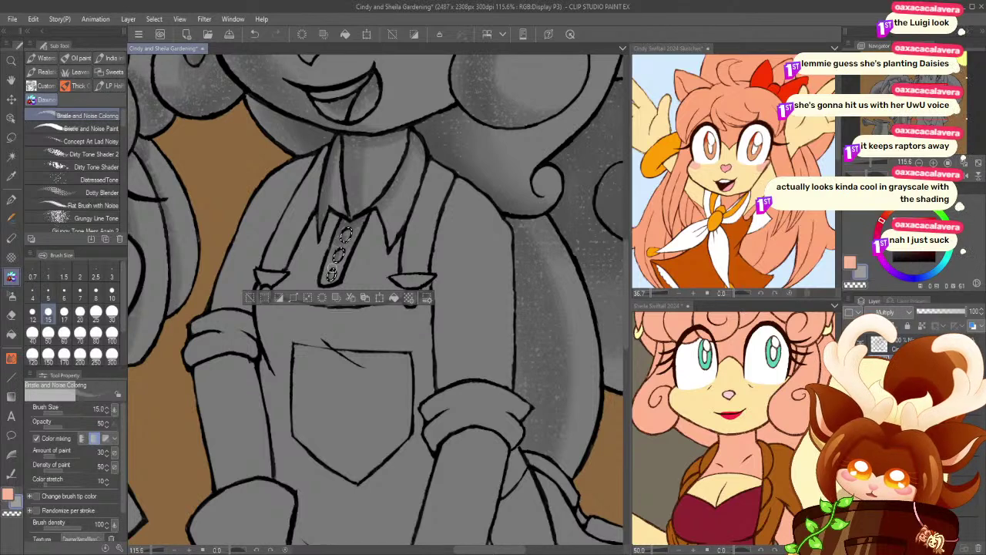
click(249, 299)
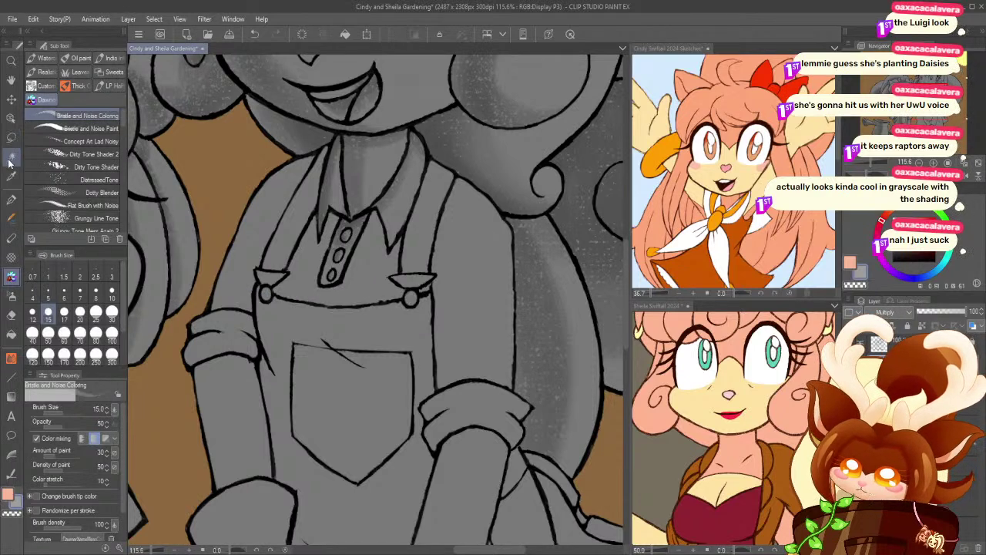
- Select the shirt front between the overall straps, shade it under the collar with brush sizes 50, 25 and 40, and deselect
click(12, 157)
click(304, 265)
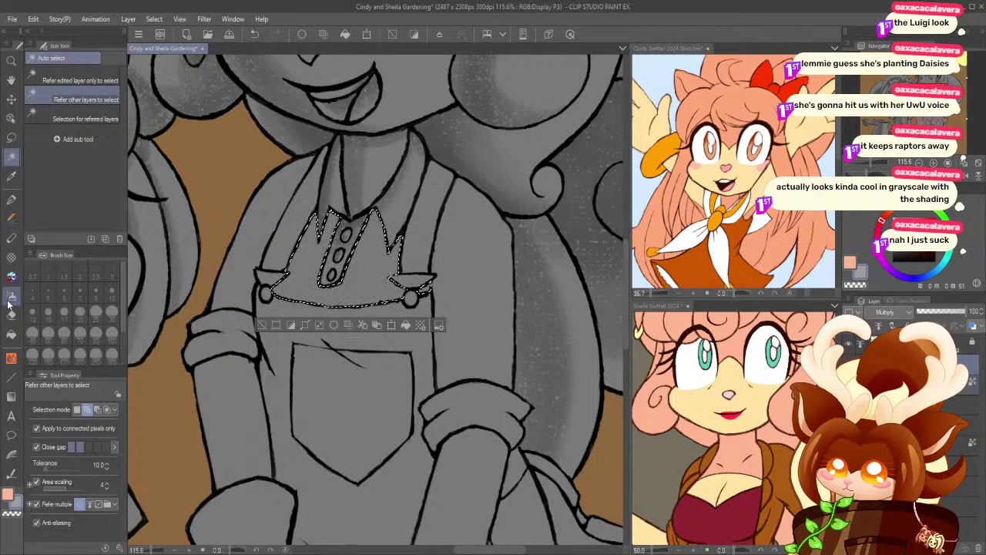
click(11, 276)
click(48, 333)
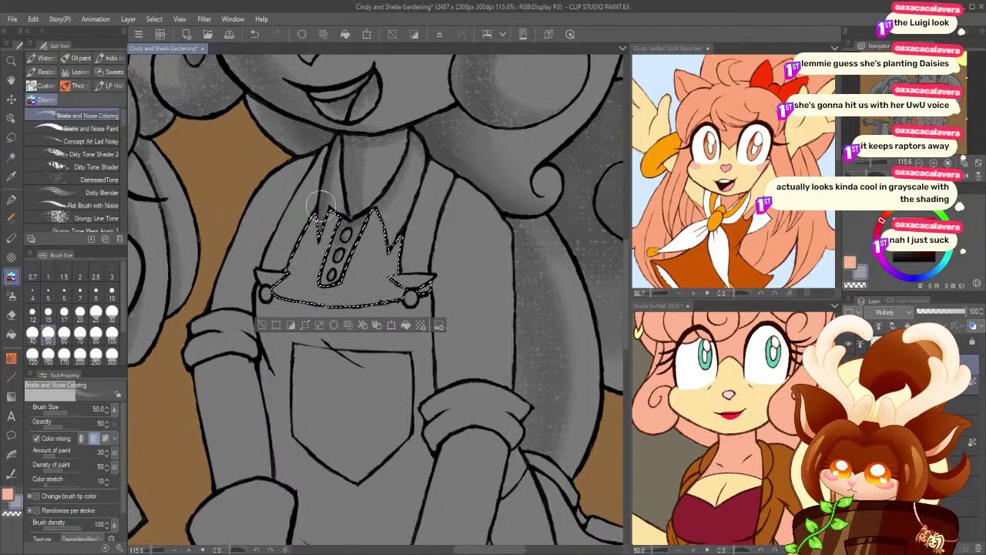
click(96, 312)
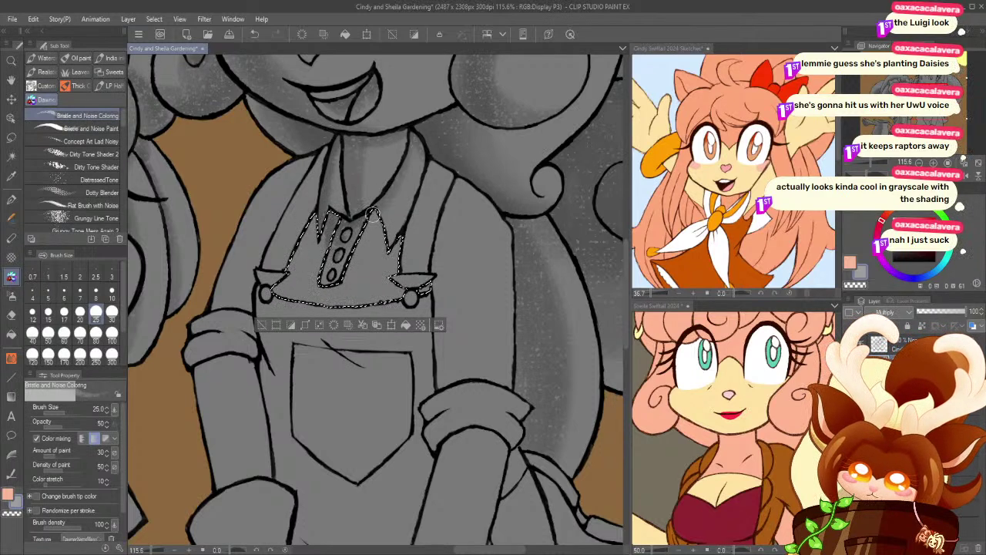
click(64, 354)
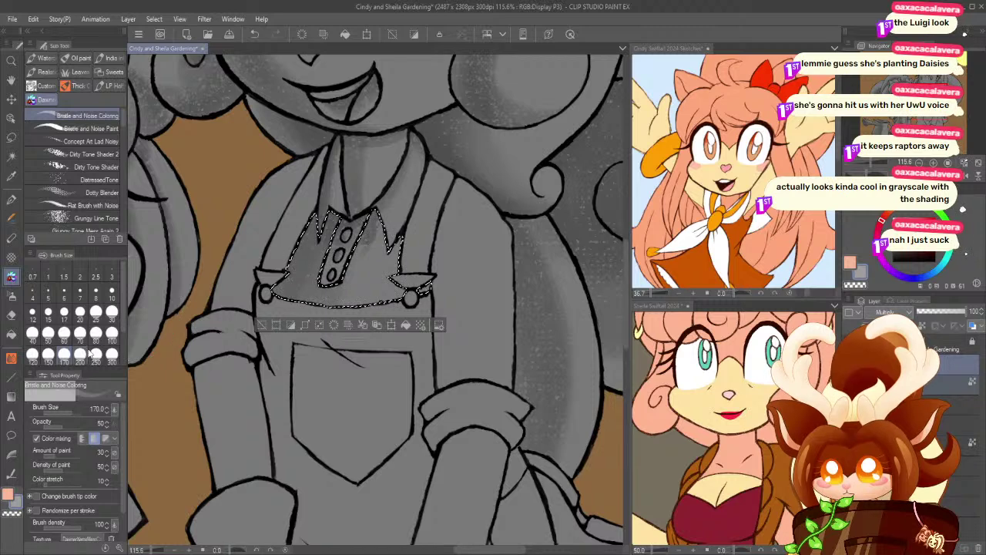
click(33, 333)
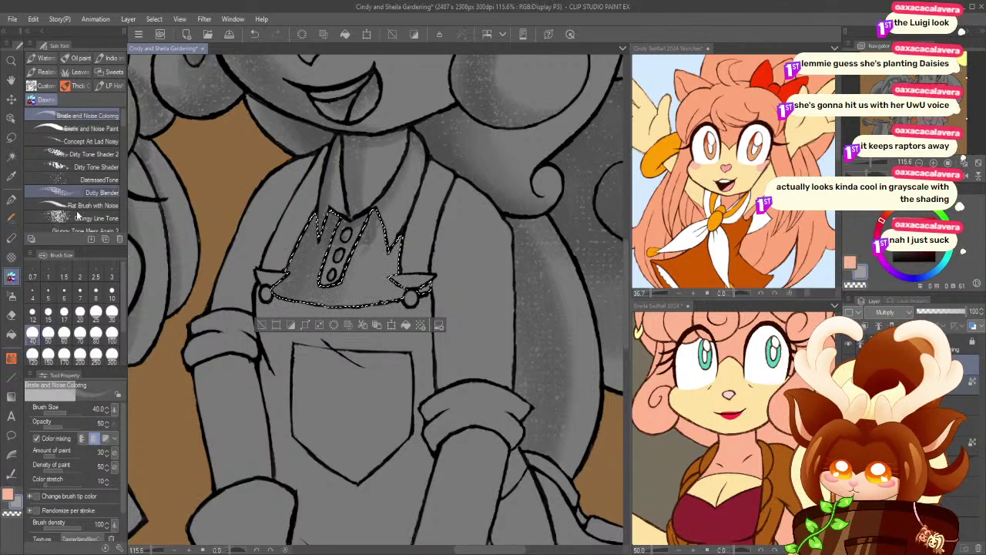
click(96, 312)
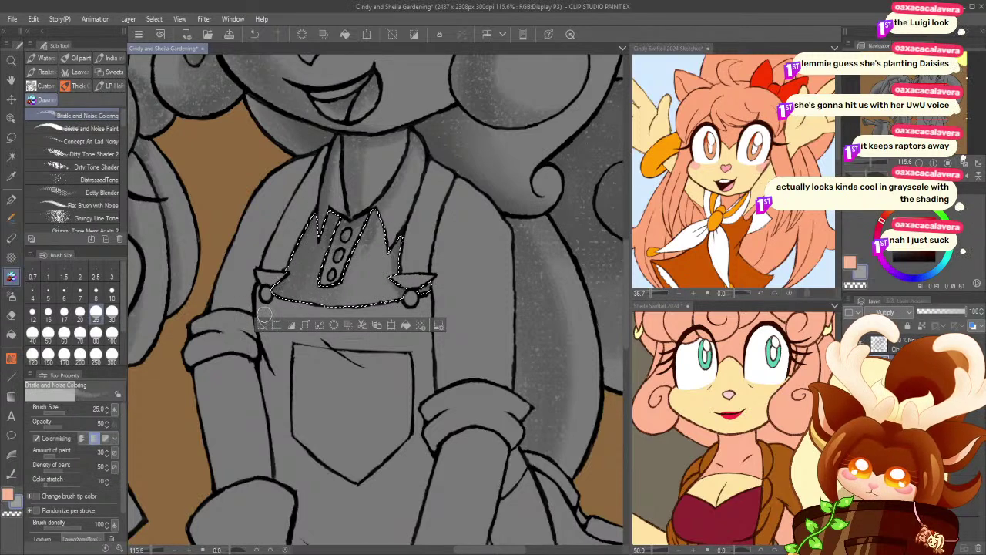
click(262, 324)
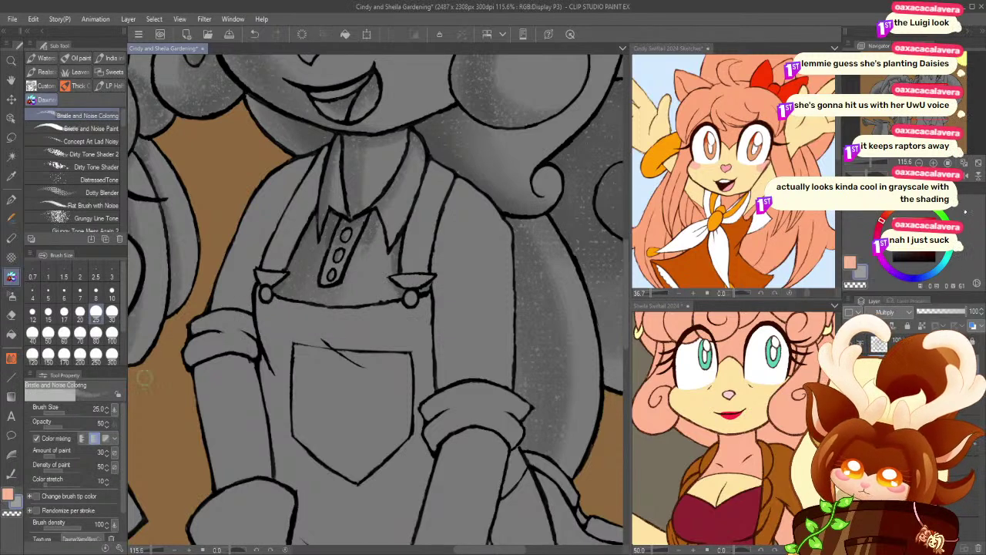
- Select the upper sleeve nearer the smaller character, shade it along the overall strap with brush sizes 60 and 50, and deselect
click(12, 157)
click(262, 231)
click(12, 276)
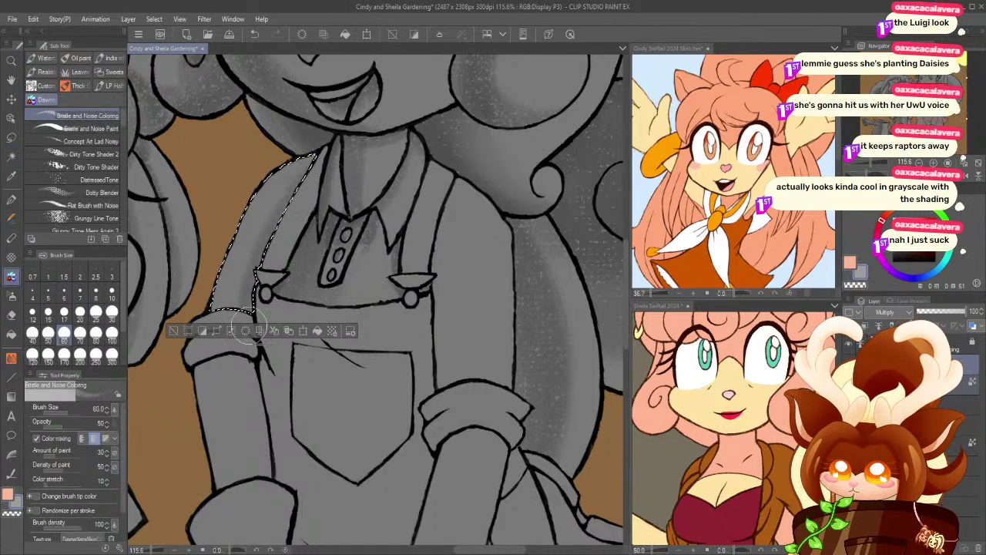
key(ctrl+z)
drag(319, 161, 236, 338)
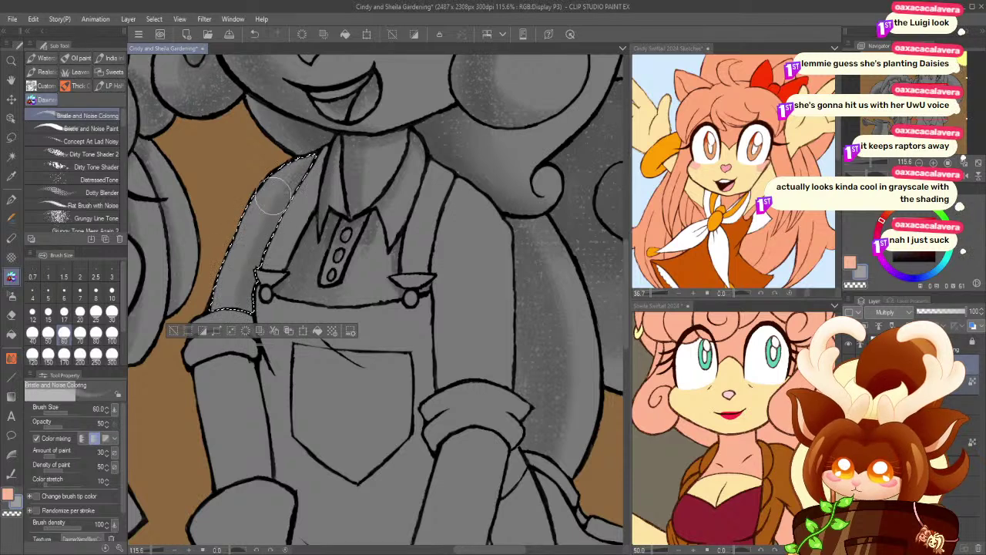
click(48, 333)
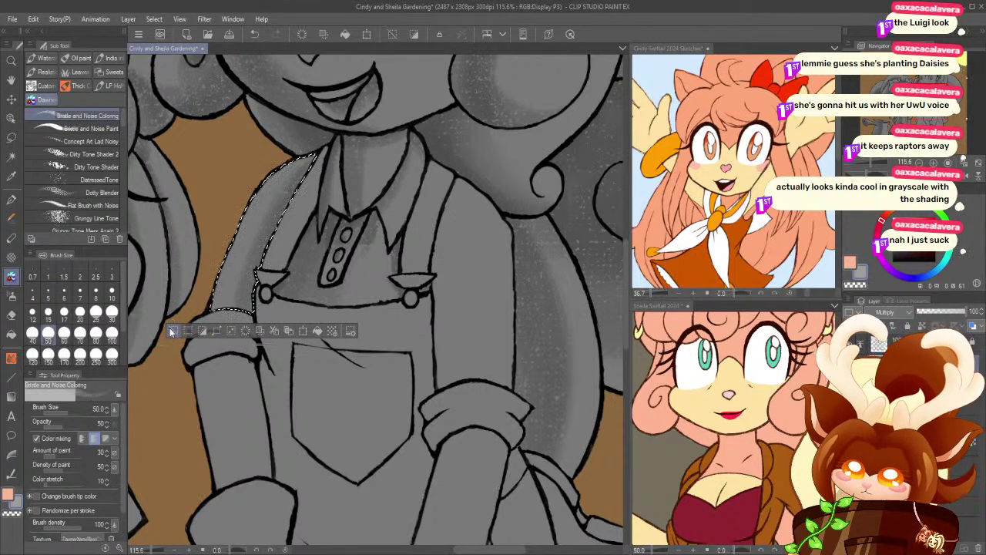
drag(293, 183, 211, 303)
key(ctrl+z)
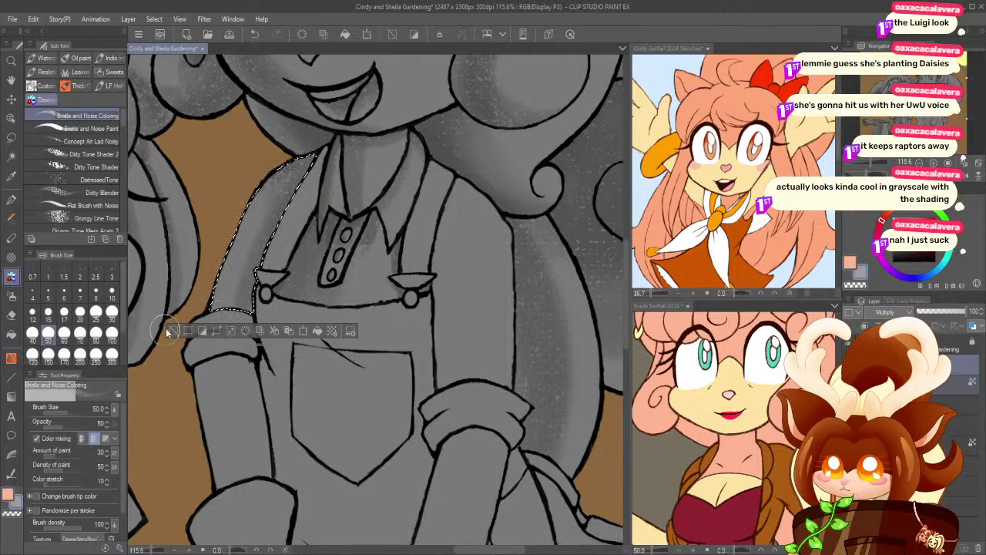
key(ctrl+d)
- Select the upper sleeve beside the tail, shade its inner side with brush sizes 70, 60, 40 and 17, and deselect
click(12, 156)
click(467, 306)
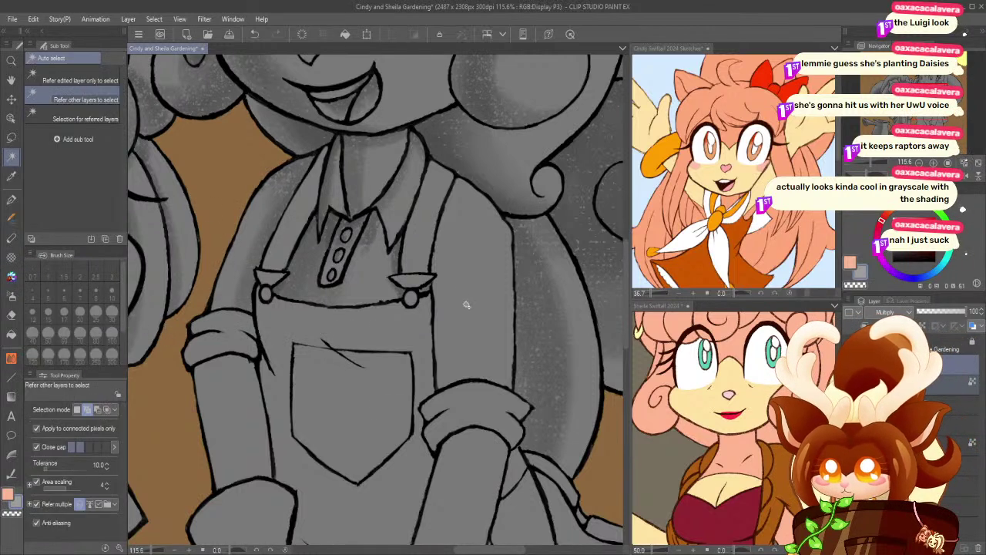
click(10, 279)
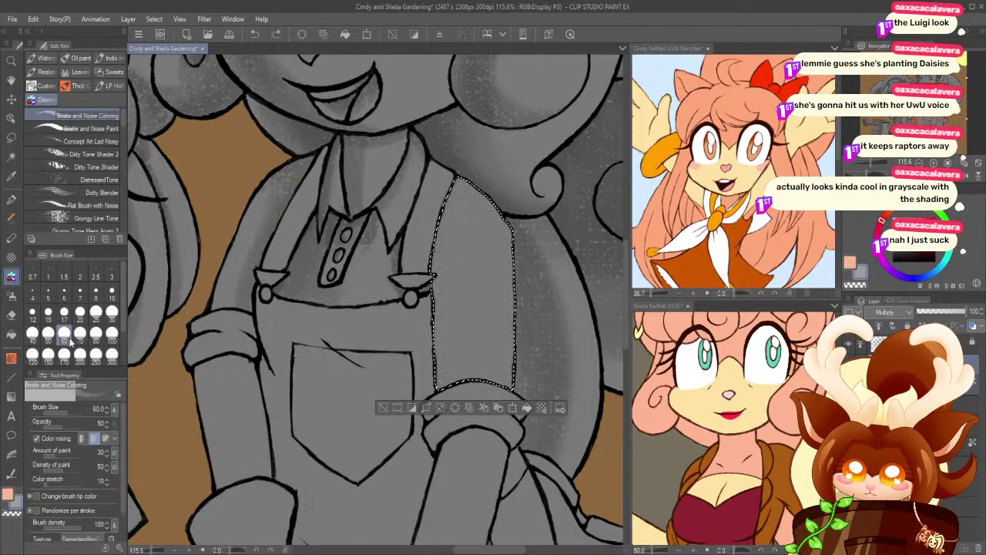
click(81, 332)
drag(440, 290, 435, 380)
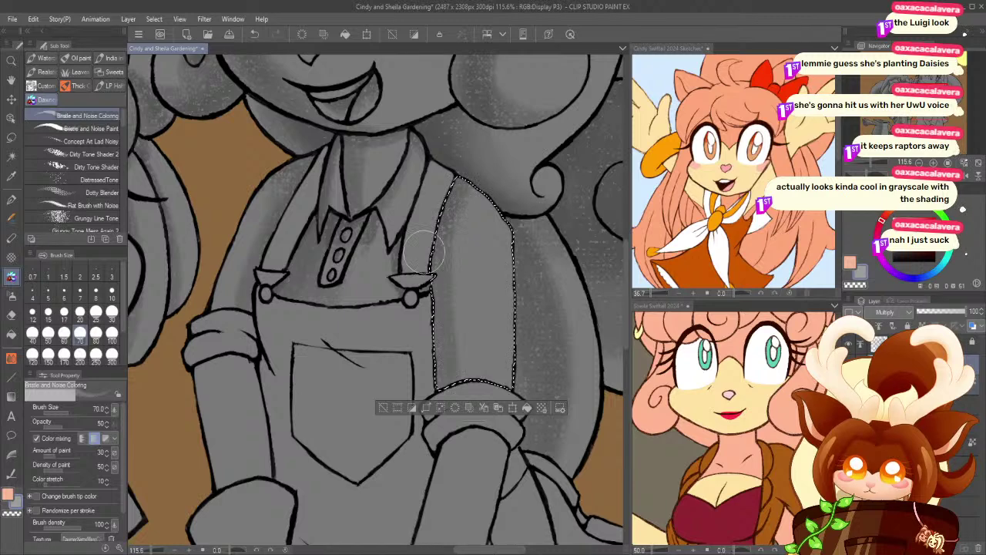
click(64, 332)
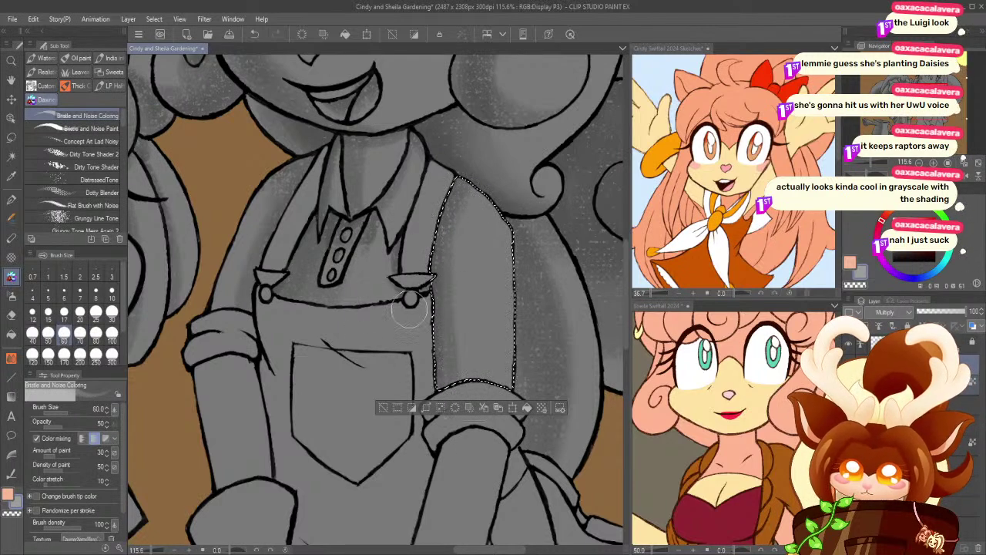
click(32, 332)
click(64, 313)
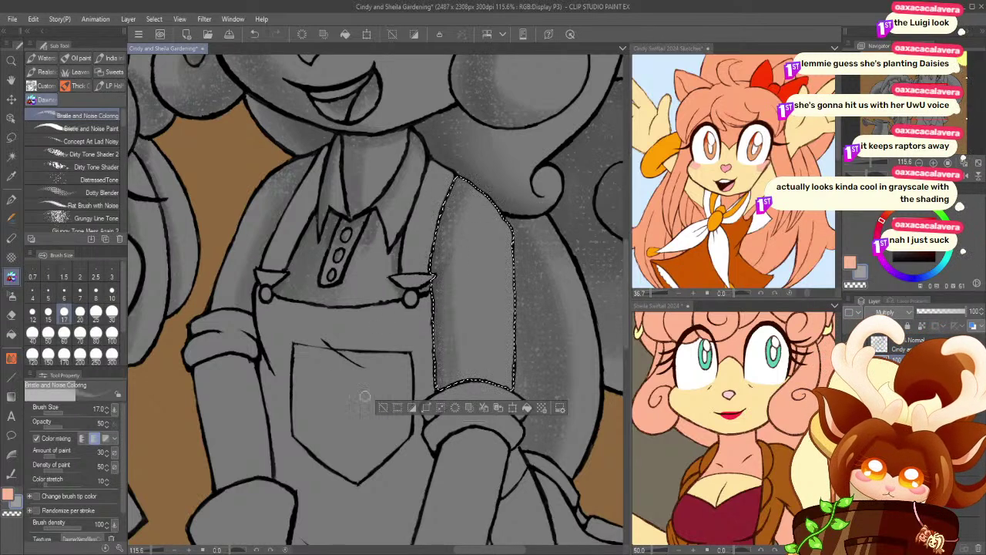
key(ctrl+d)
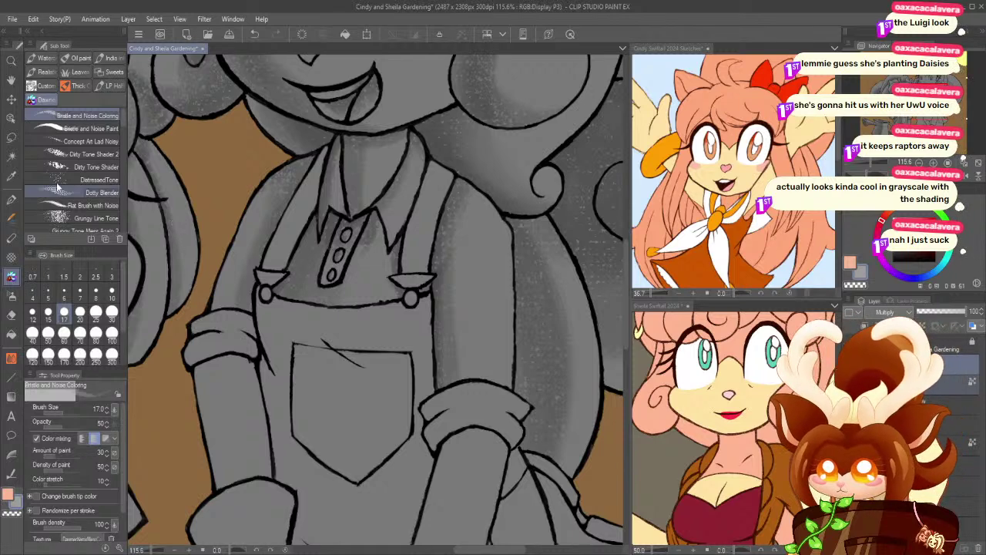
- Reselect the sleeve nearer the smaller character with the Multiply layer temporarily hidden, touch up its shading at brush size 17, and deselect
click(13, 157)
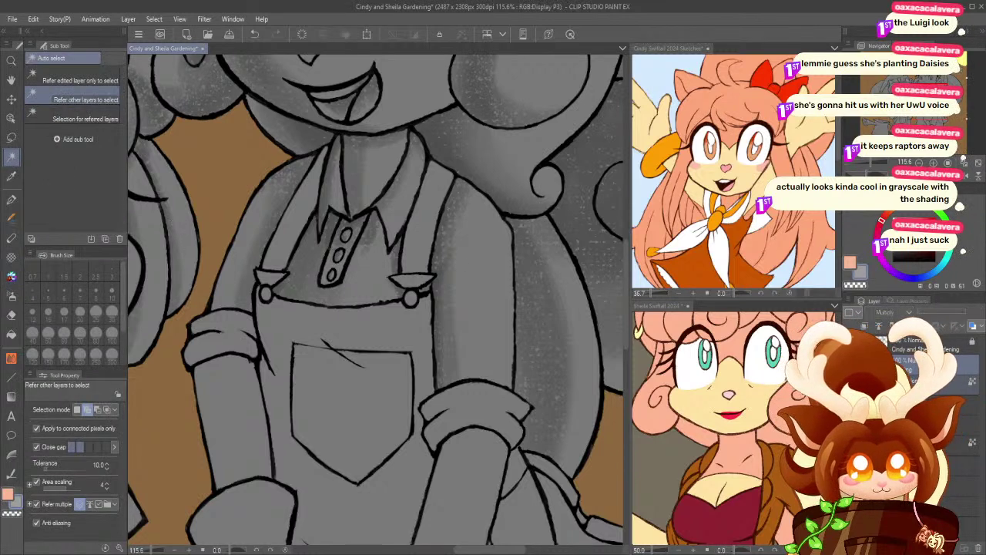
click(849, 365)
click(279, 228)
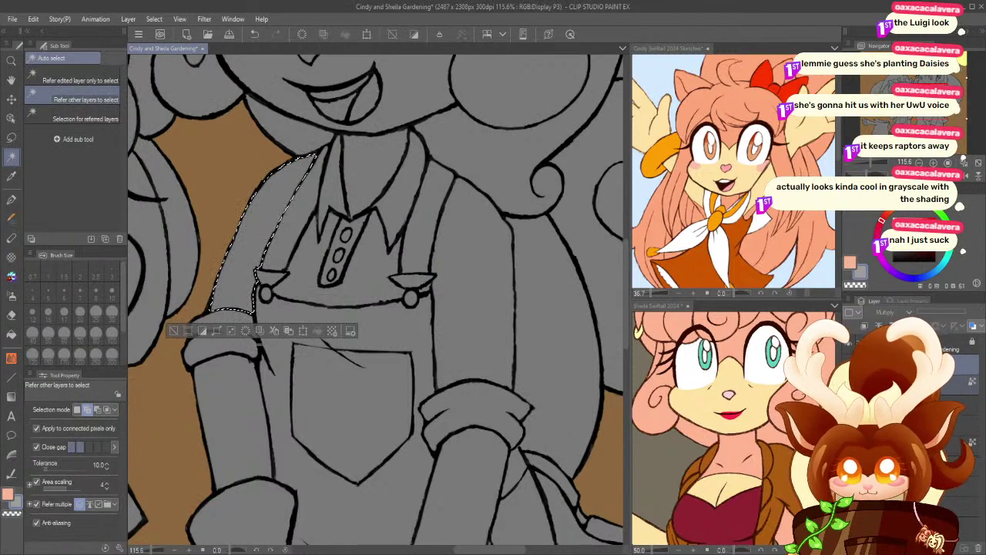
click(848, 365)
drag(841, 365, 845, 365)
click(851, 364)
click(850, 364)
click(11, 276)
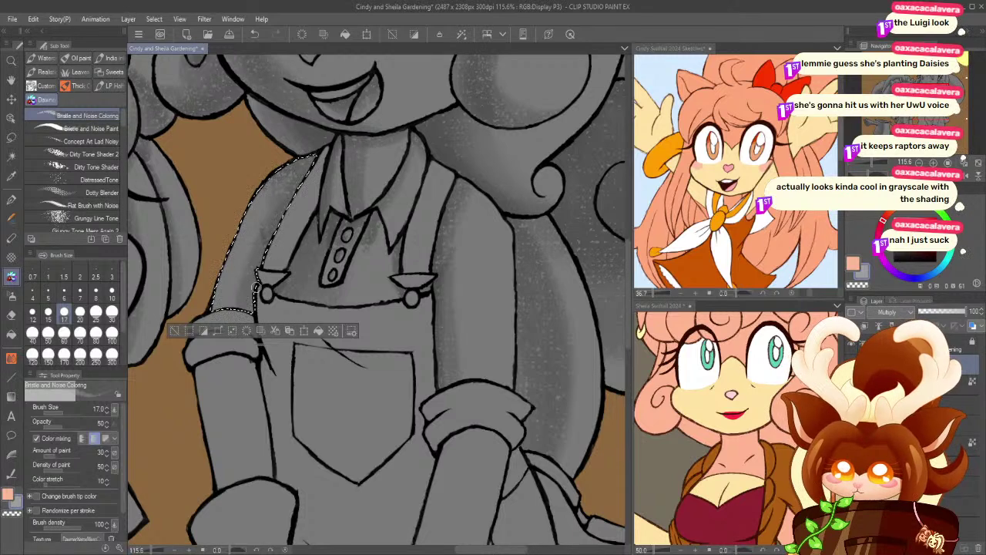
drag(259, 264, 267, 232)
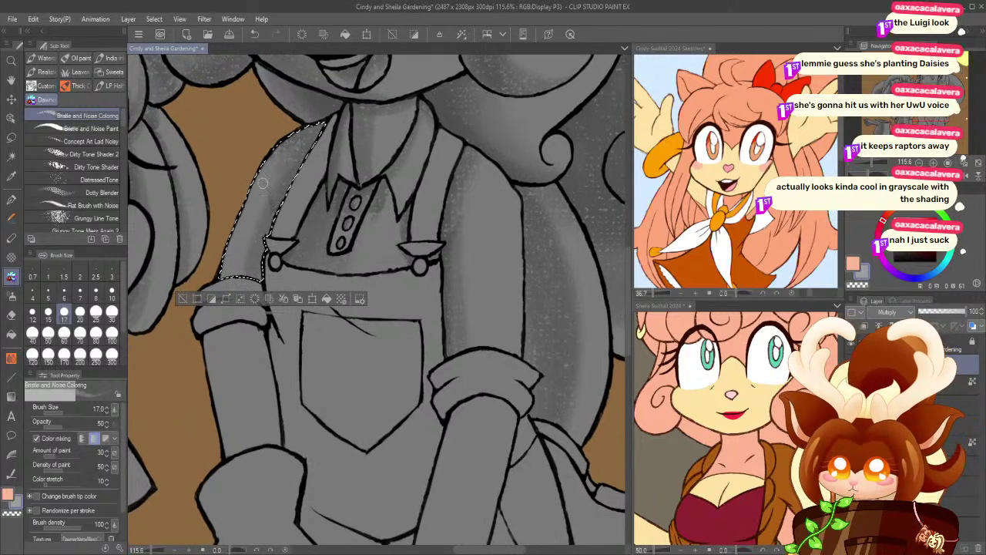
key(ctrl+z)
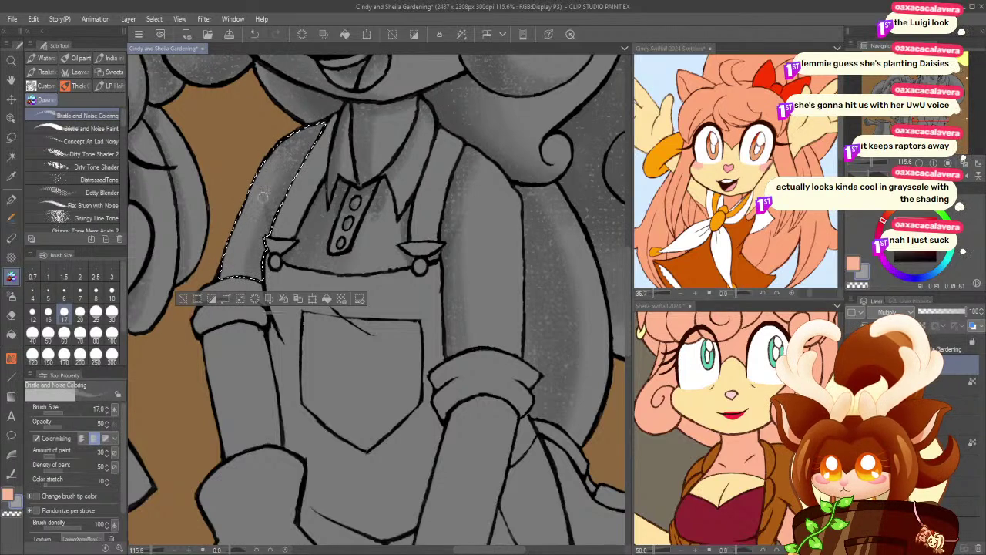
key(ctrl+d)
- Reselect the upper sleeve beside the tail with the Multiply layer temporarily hidden, touch up its shading at brush size 17, and deselect
key(w)
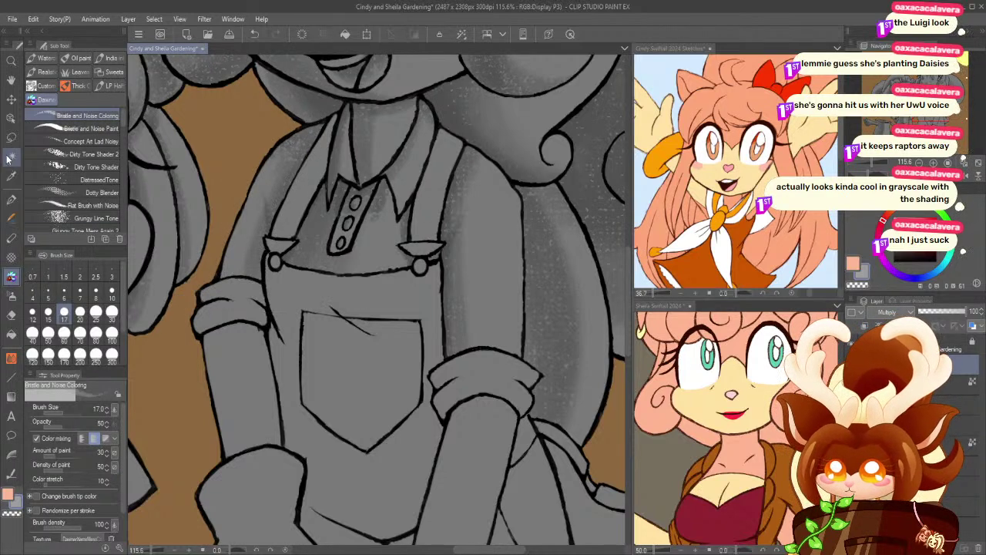
click(465, 254)
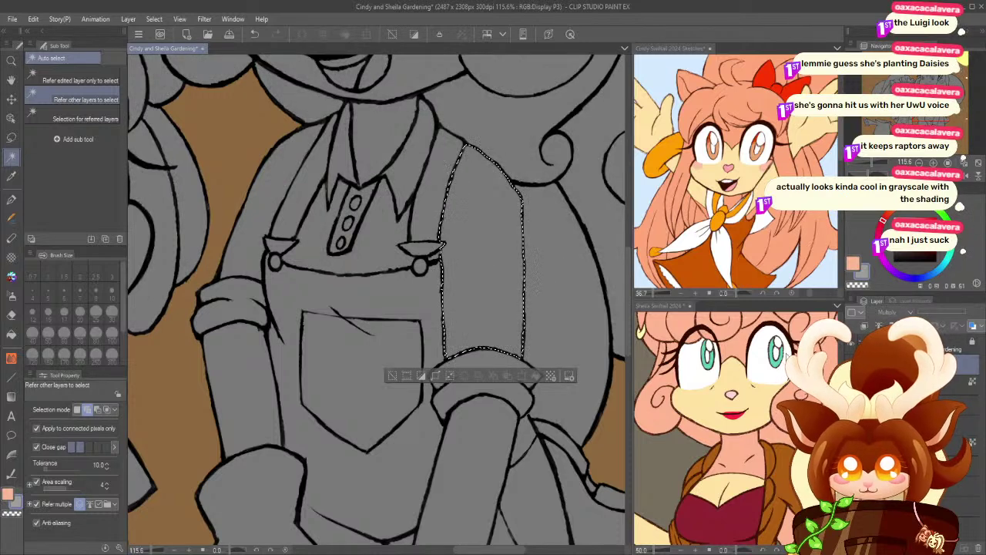
drag(847, 363, 847, 364)
click(853, 363)
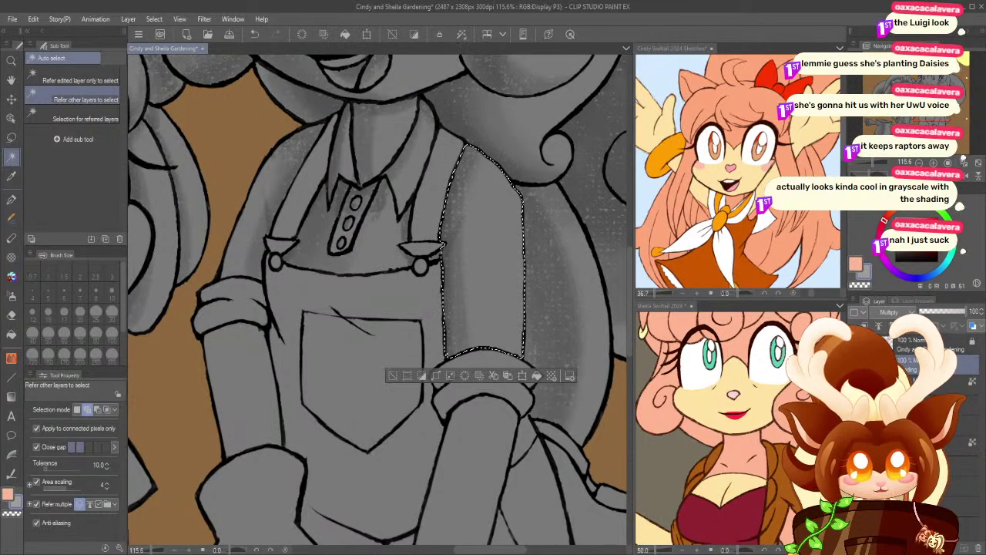
click(11, 276)
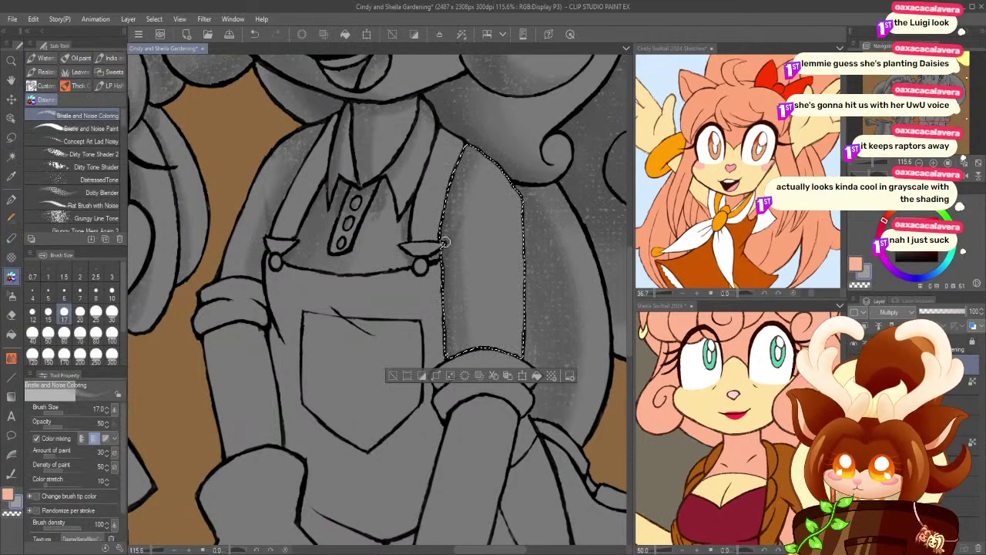
key(ctrl+d)
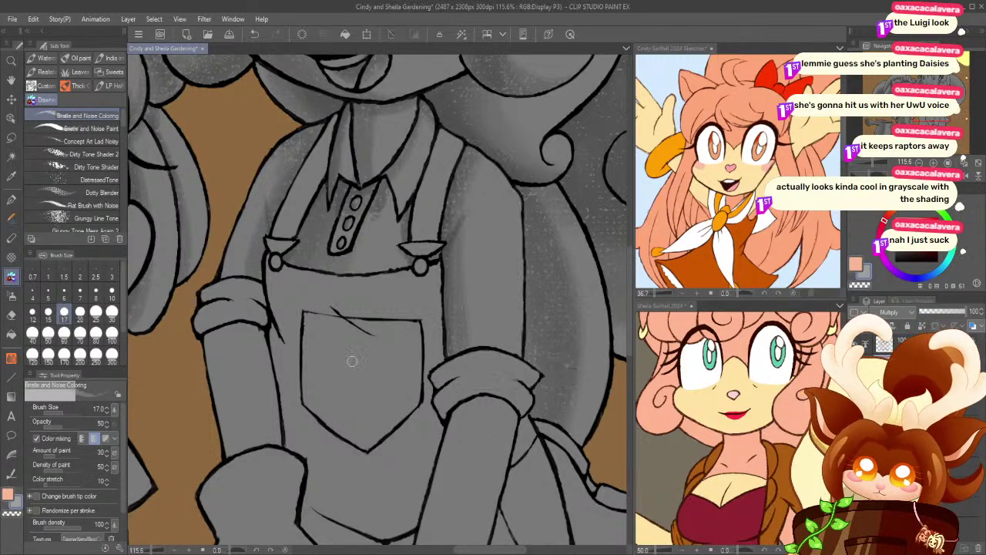
- Select both rolled sleeve cuffs, shade them and their folds with brush sizes 50 and 20, and deselect
click(12, 157)
click(235, 316)
shift+click(474, 378)
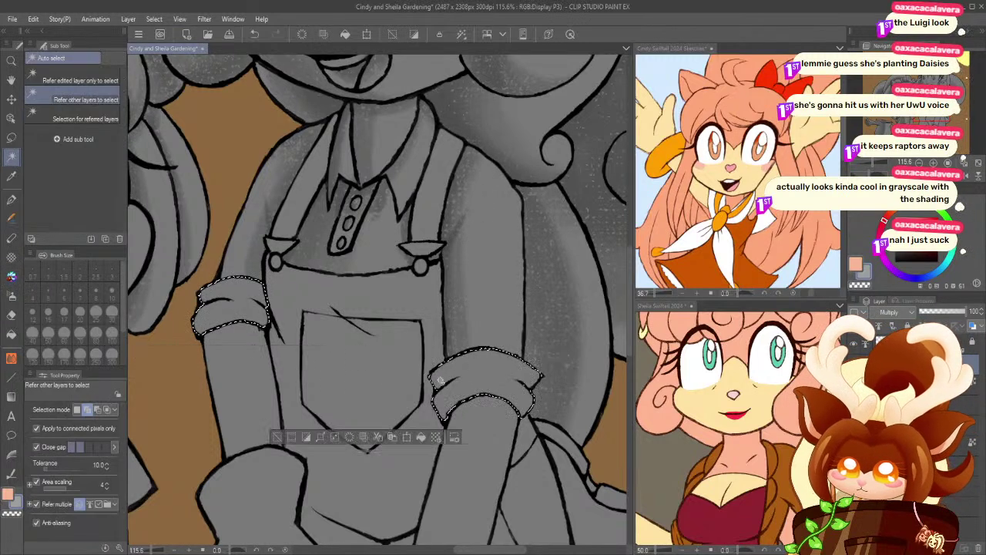
click(11, 276)
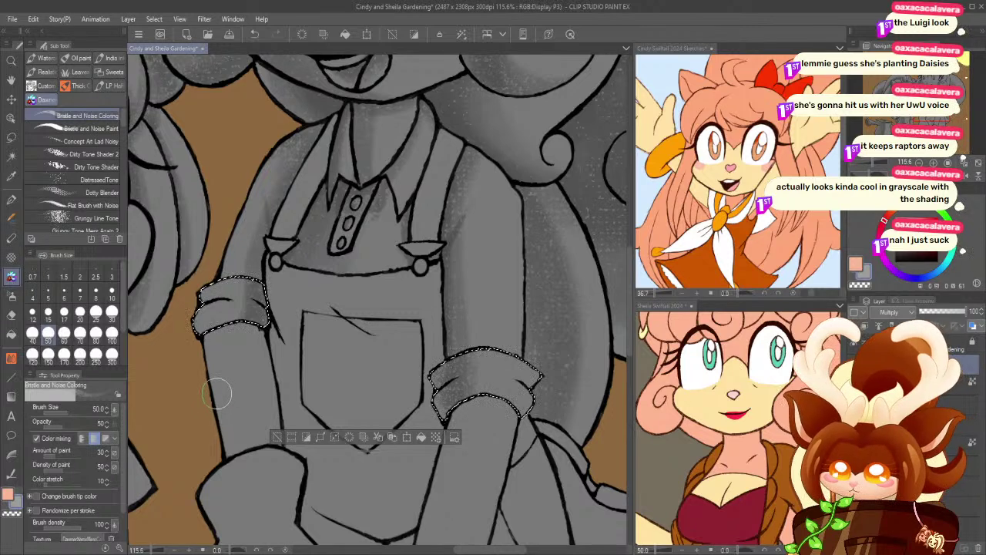
click(79, 312)
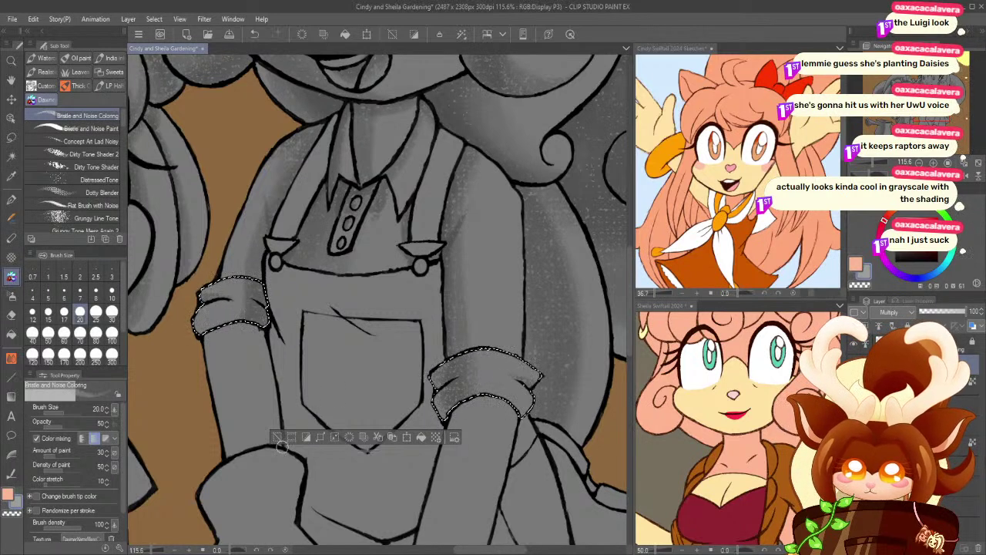
key(ctrl+d)
- Select both forearms below the cuffs, shade each along its inner side at brush size 70, and deselect
key(w)
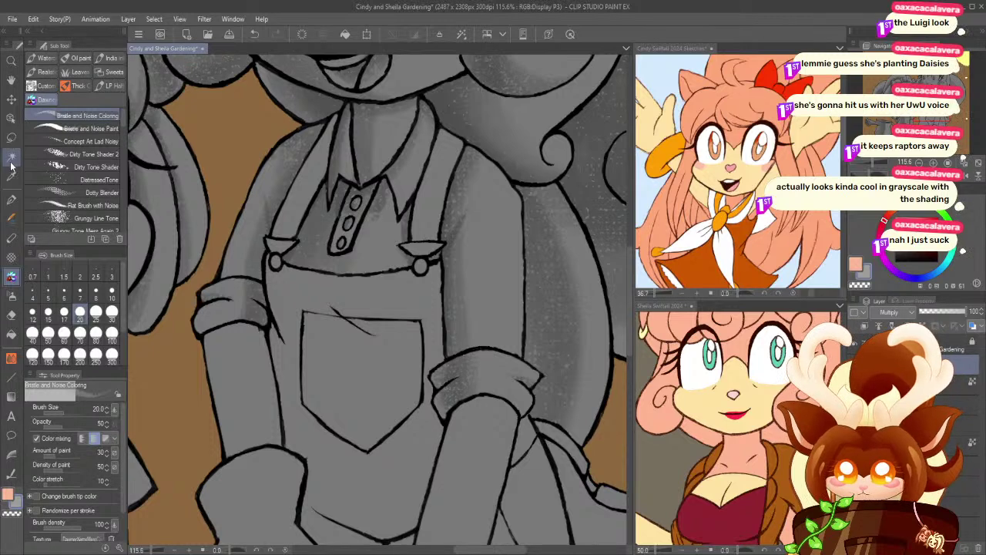
click(234, 367)
shift+click(480, 465)
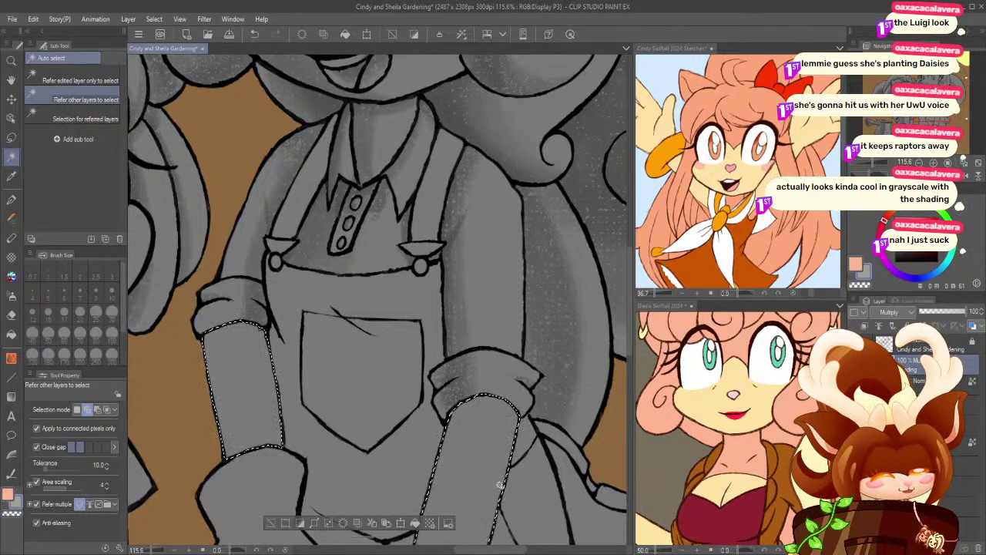
click(11, 61)
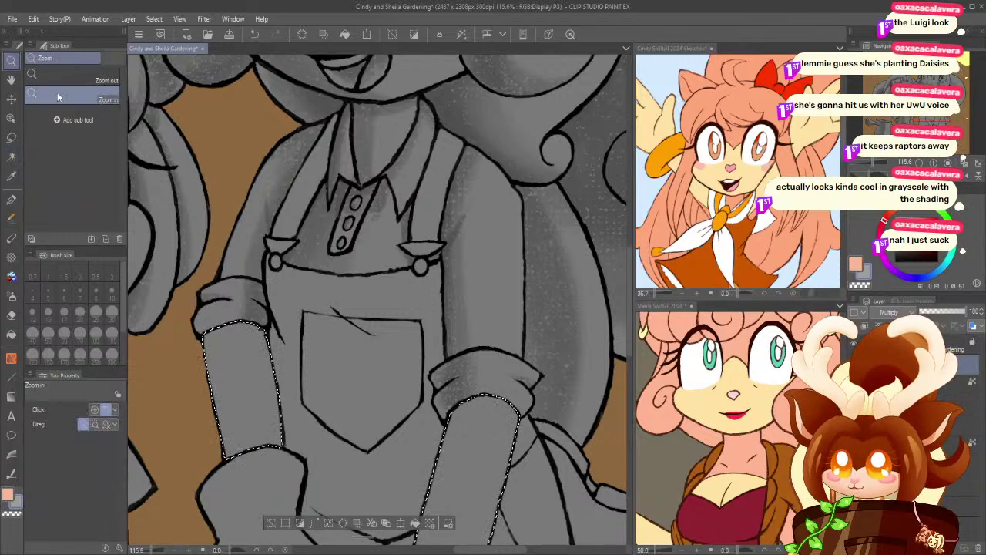
drag(254, 387, 246, 296)
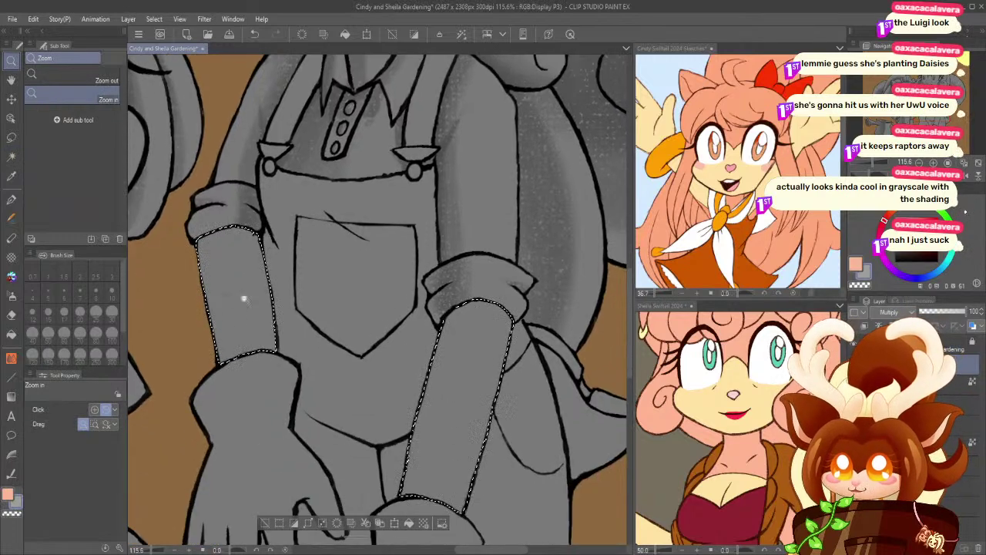
click(11, 276)
drag(266, 322, 264, 341)
drag(247, 266, 250, 392)
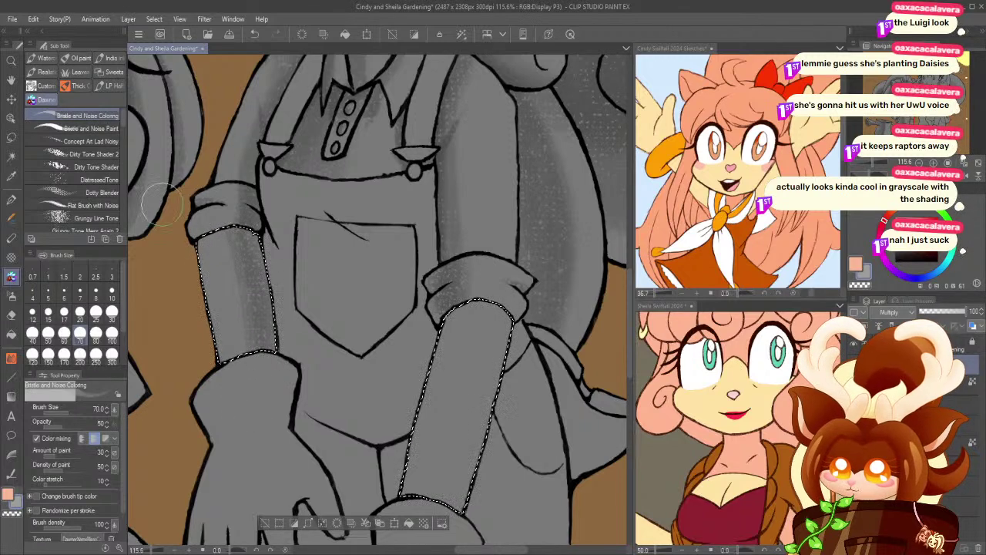
drag(360, 421, 354, 368)
drag(453, 266, 441, 323)
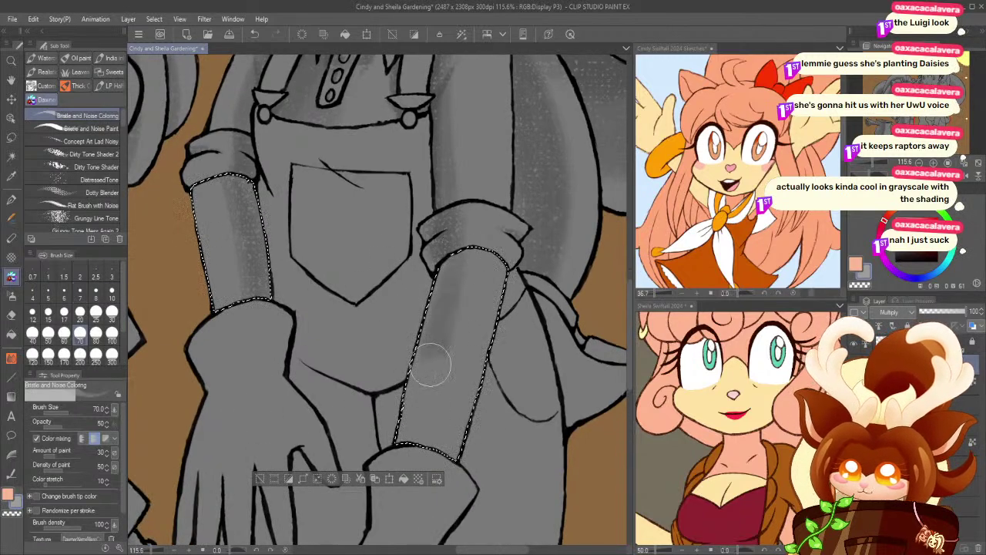
drag(460, 250, 419, 413)
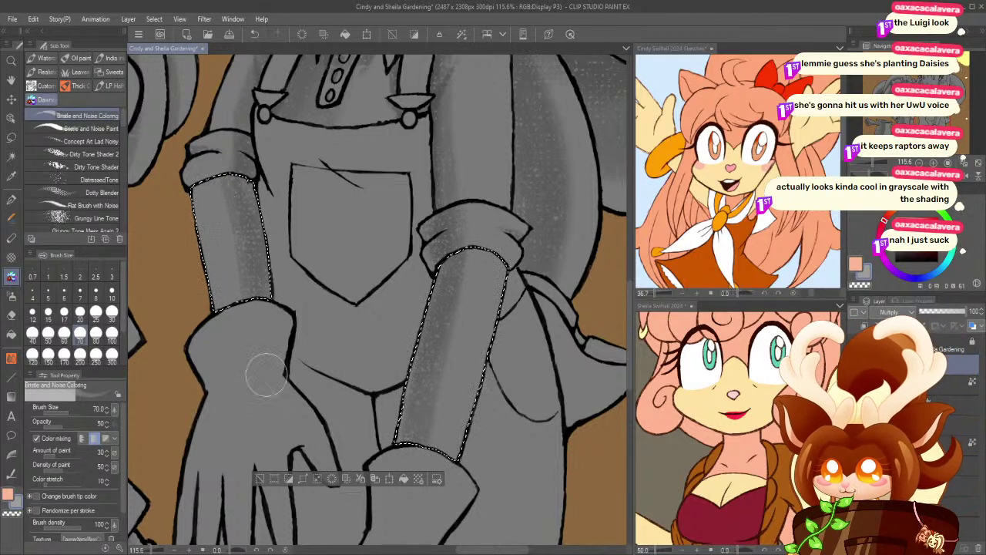
key(ctrl+d)
- Select both gloves and shade the one gripping the tool from cuff to fingers with brush sizes 80, 10 and 60
drag(213, 442, 165, 220)
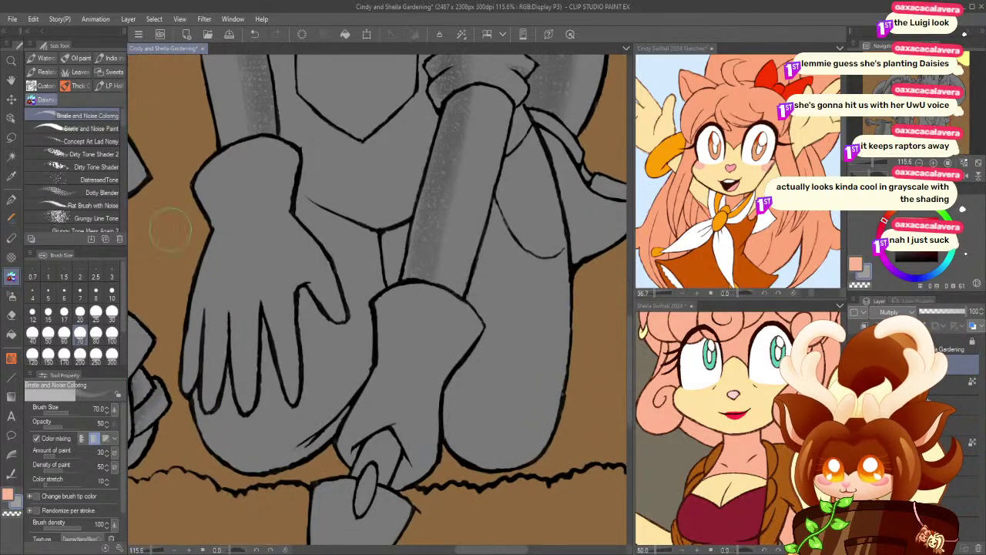
click(10, 158)
drag(236, 242, 239, 417)
drag(251, 368, 227, 476)
drag(215, 437, 260, 211)
click(251, 303)
click(399, 423)
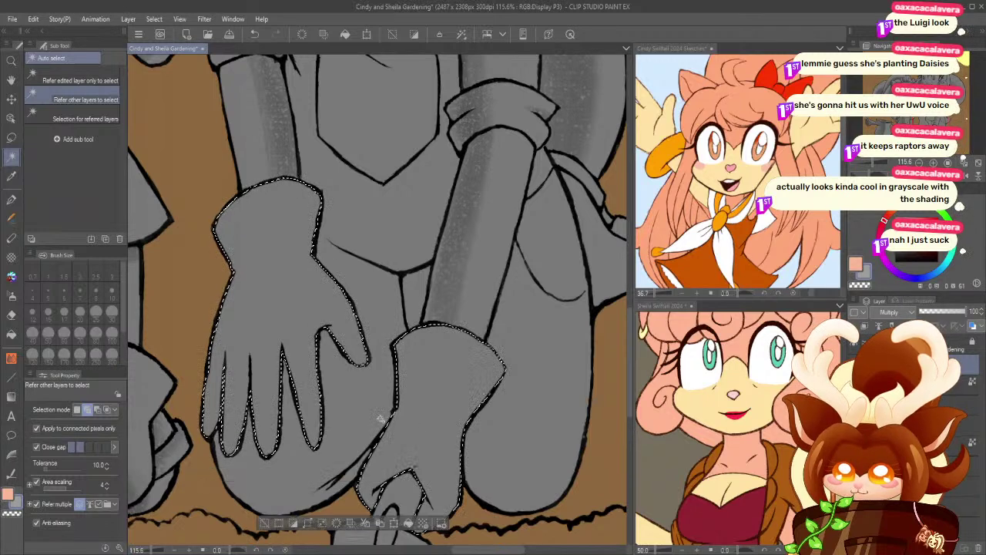
key(b)
scroll(286, 348, down, 2)
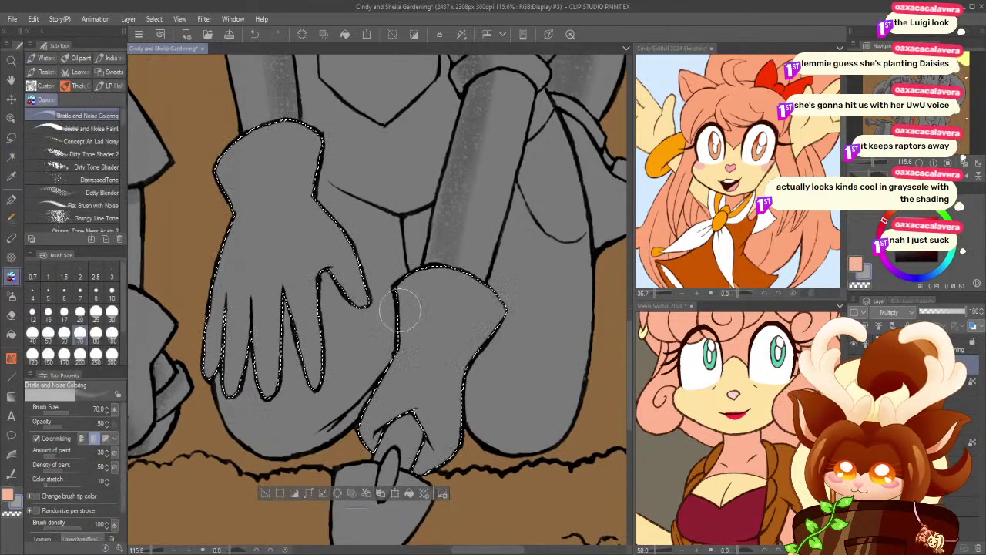
click(95, 333)
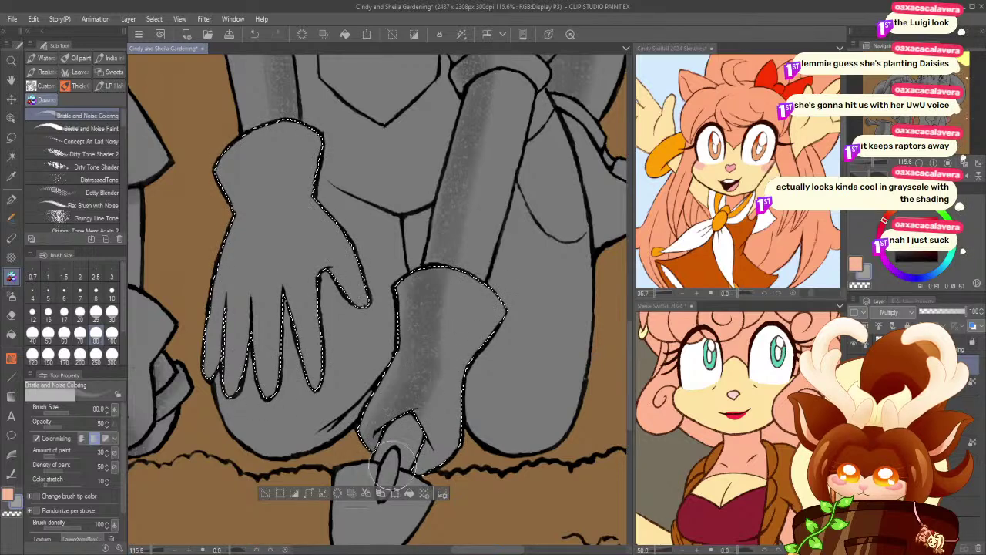
click(112, 297)
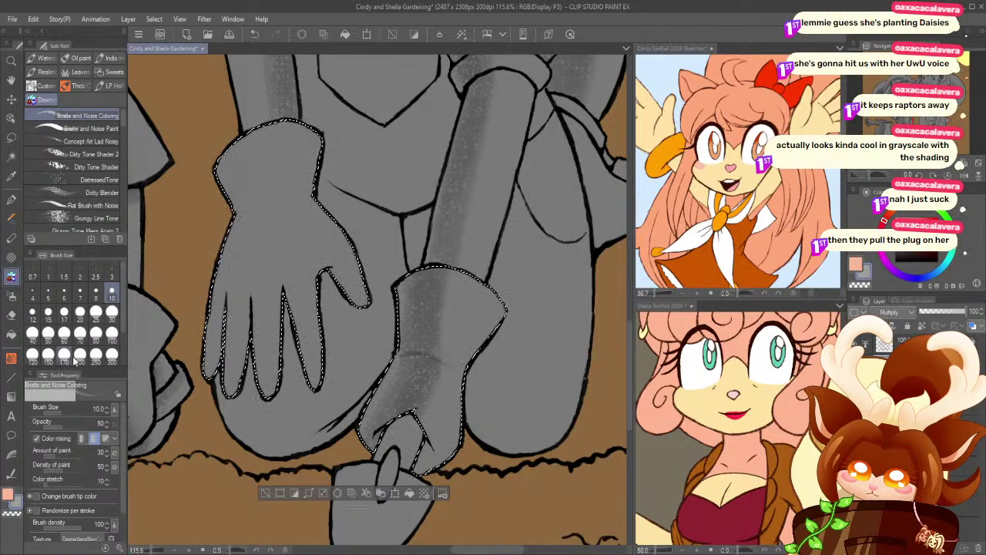
click(64, 333)
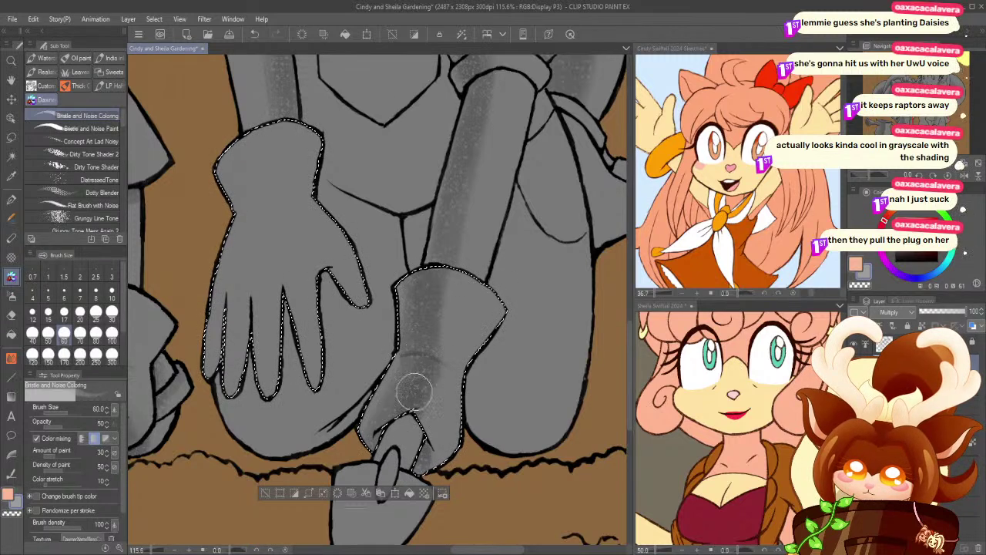
- Rework the gripping glove's shading with the 三角なじませ blender at size 40 and the Bristle and Noise Coloring brush at size 60, and deselect
click(10, 358)
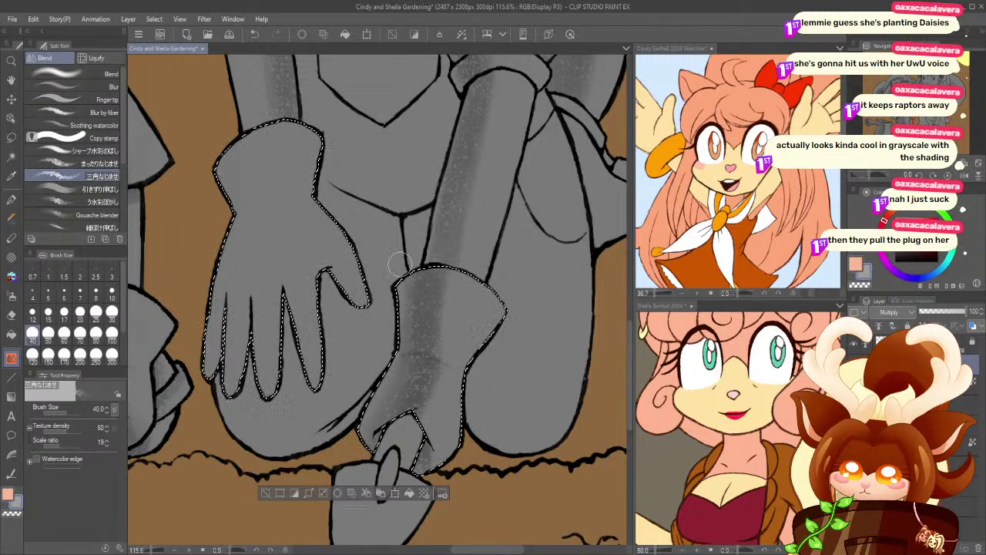
click(11, 276)
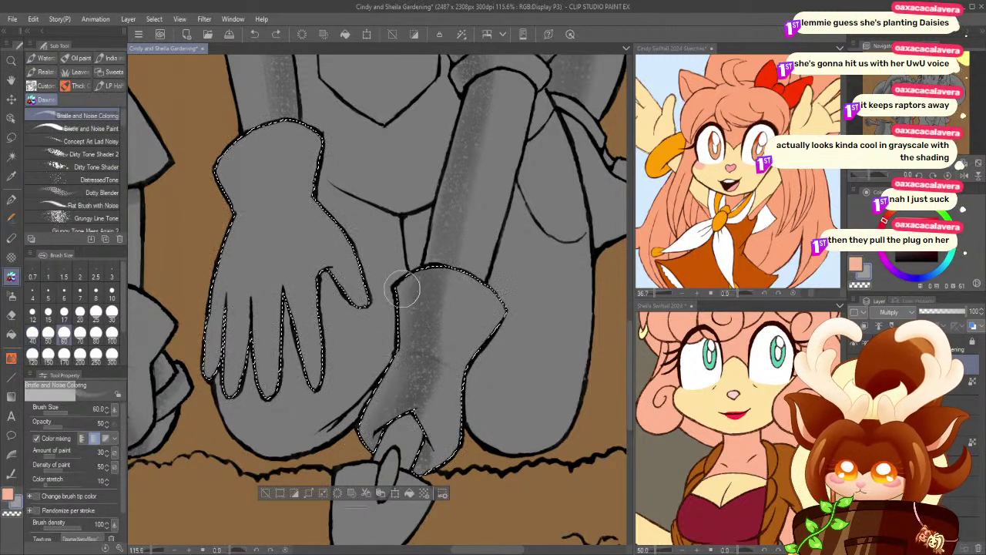
drag(252, 305, 249, 357)
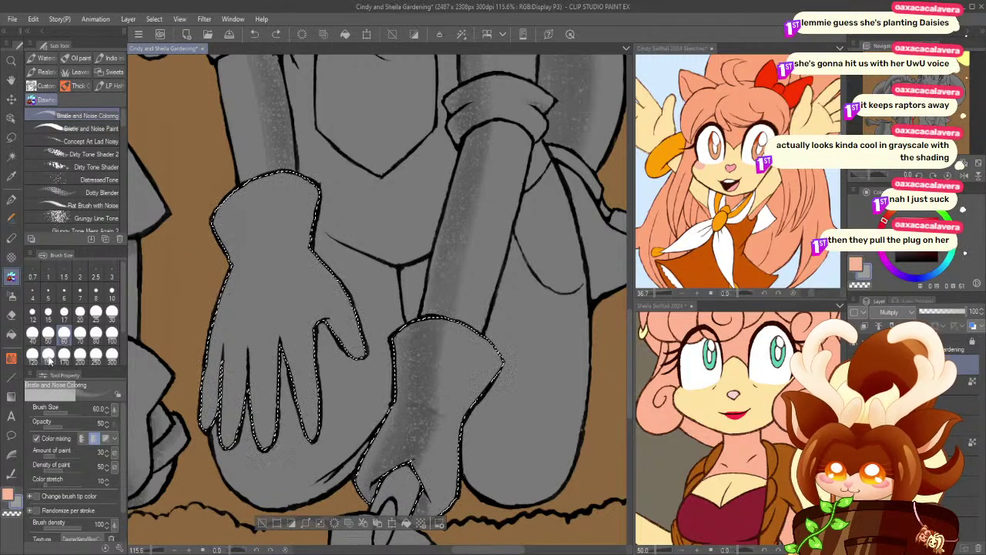
click(36, 337)
drag(145, 257, 162, 407)
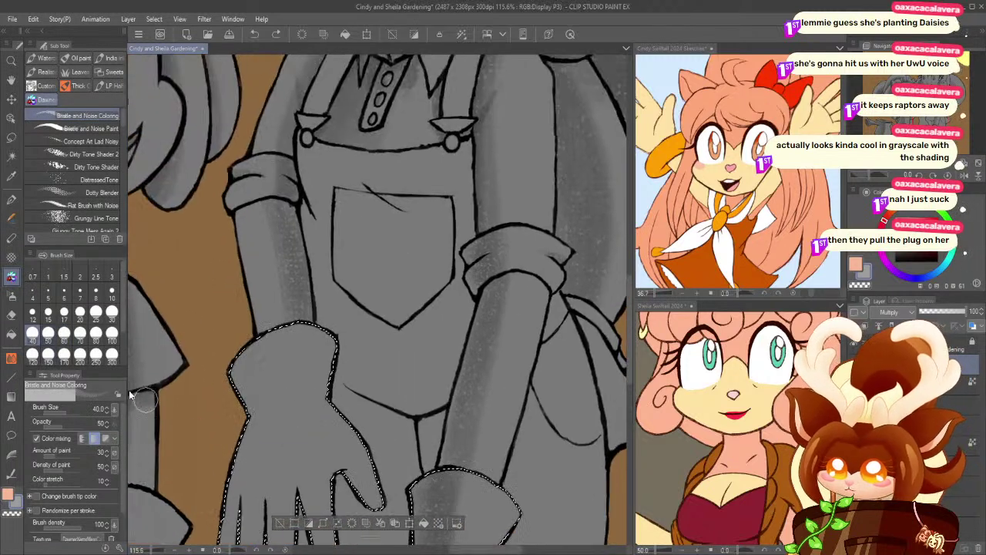
key(ctrl+d)
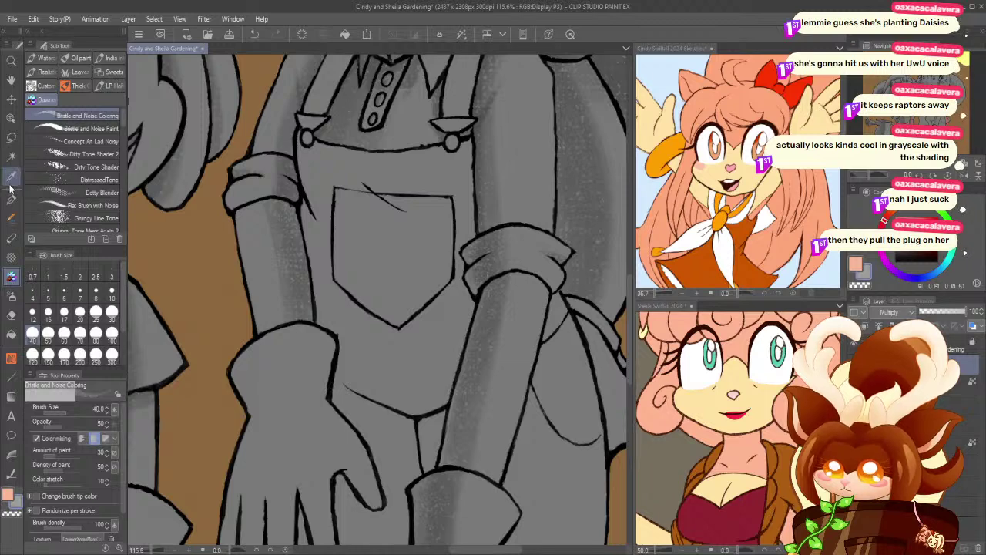
- Select the forearm nearer the smaller character and erase its shading with the Hard eraser at size 170
click(12, 156)
click(266, 267)
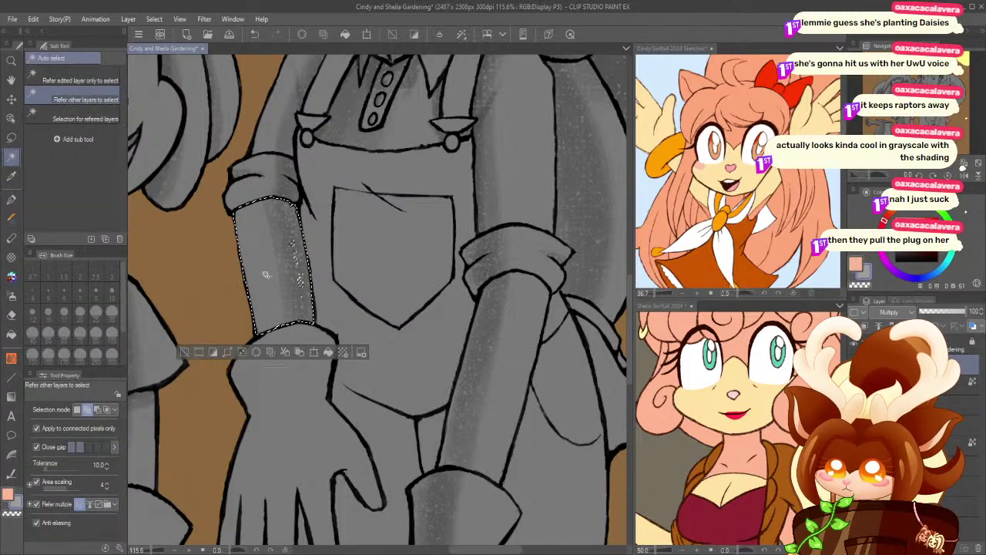
click(11, 138)
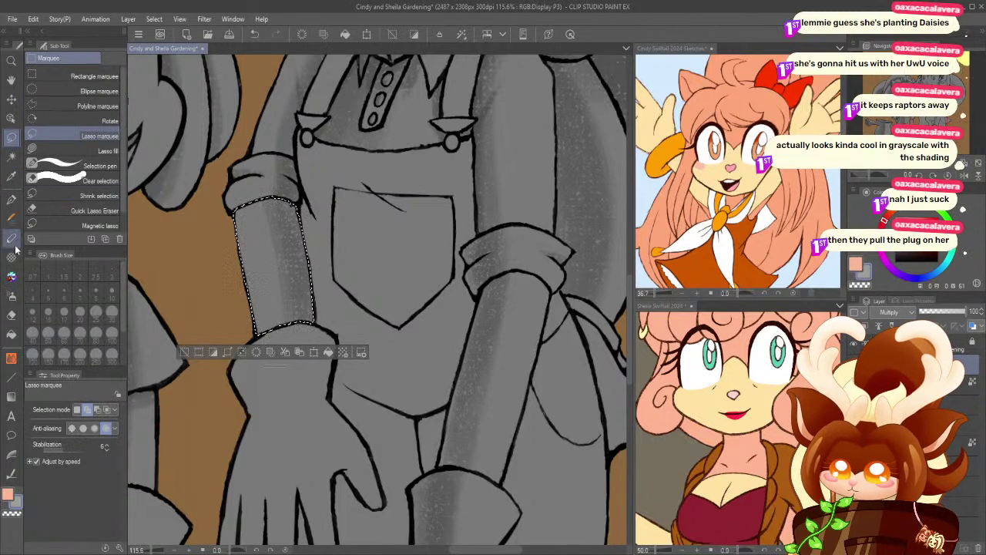
click(11, 315)
click(64, 357)
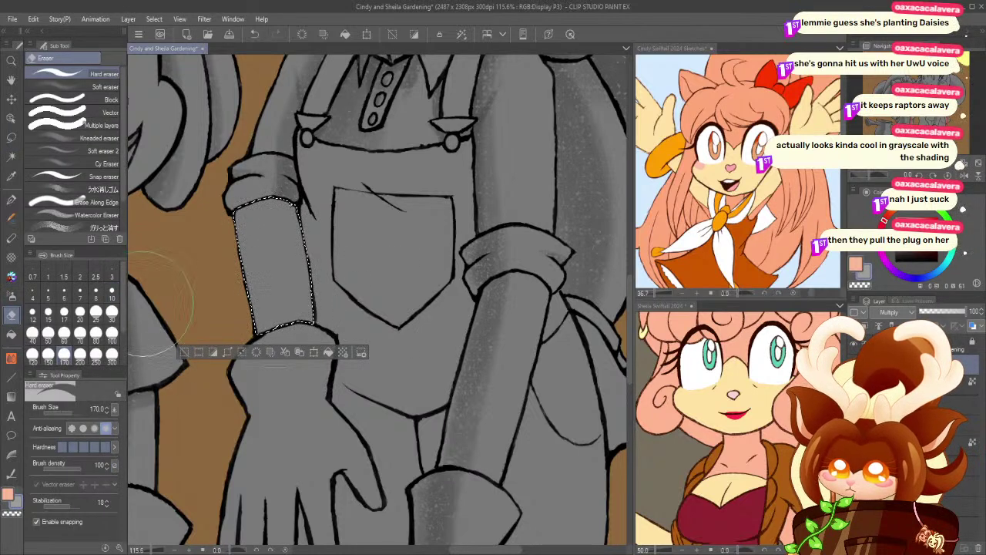
- Reshade that forearm below the rolled cuff with brush sizes 40 and 60, and deselect
click(11, 156)
click(11, 276)
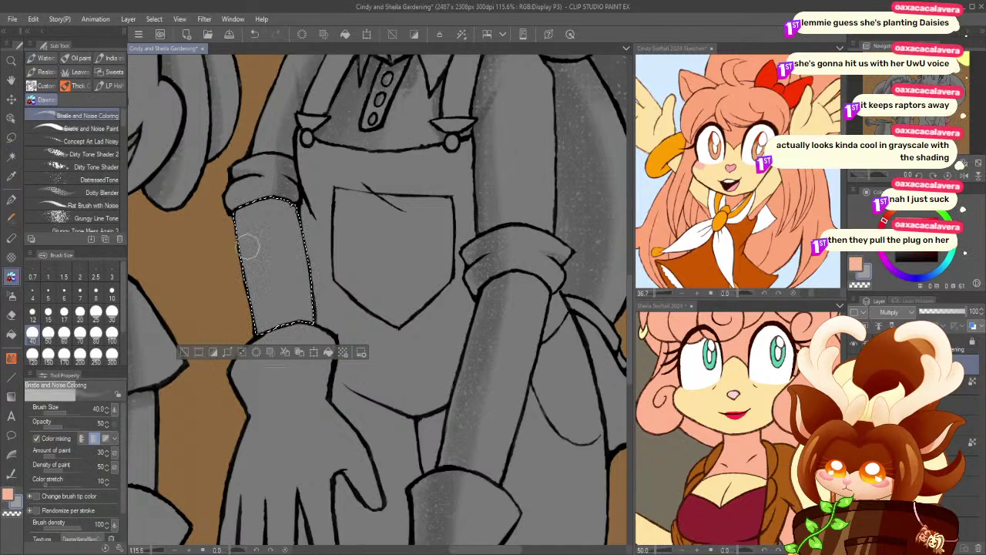
click(64, 332)
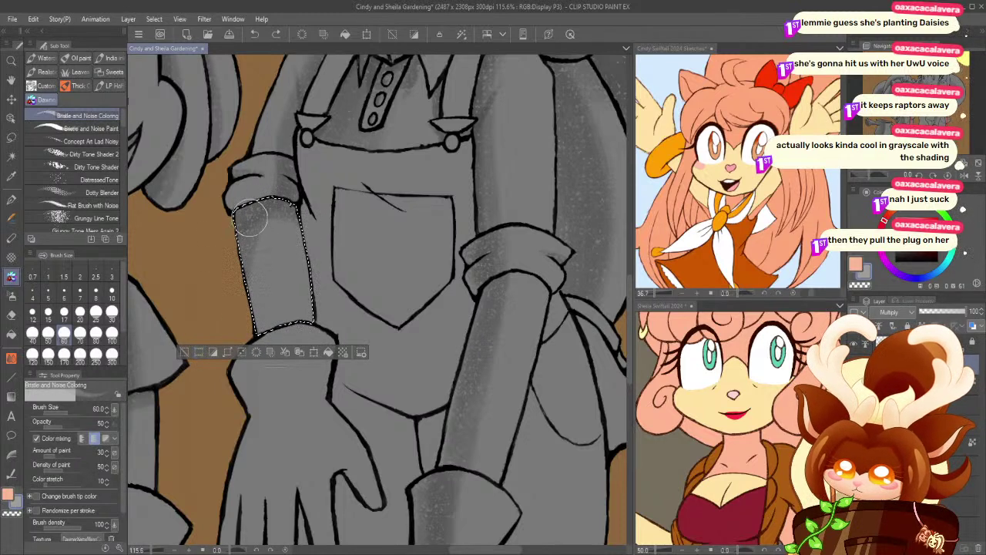
click(183, 351)
- Select the larger character's open glove resting on the knee and shade its outer side and fingers with brush sizes 60 and 40
drag(172, 418, 195, 305)
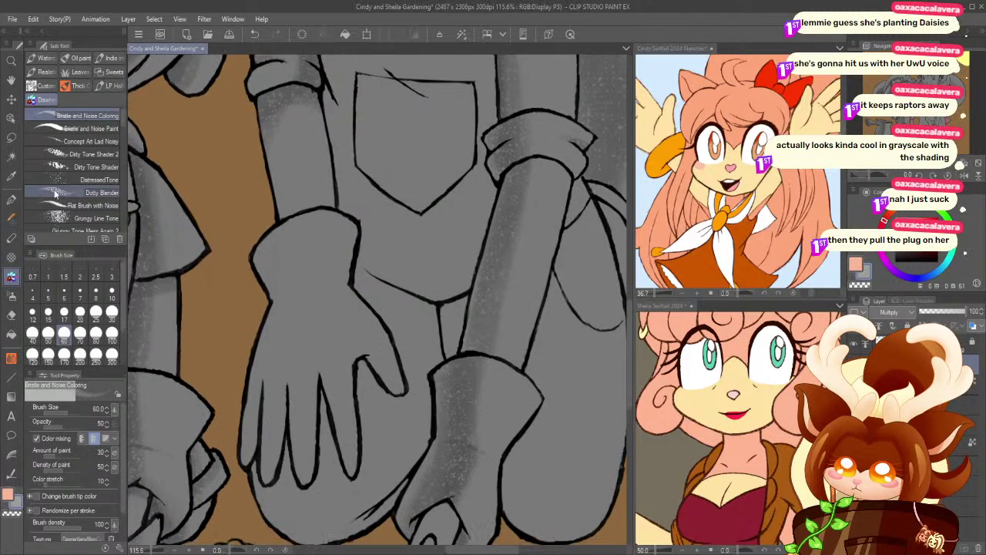
click(10, 158)
click(309, 303)
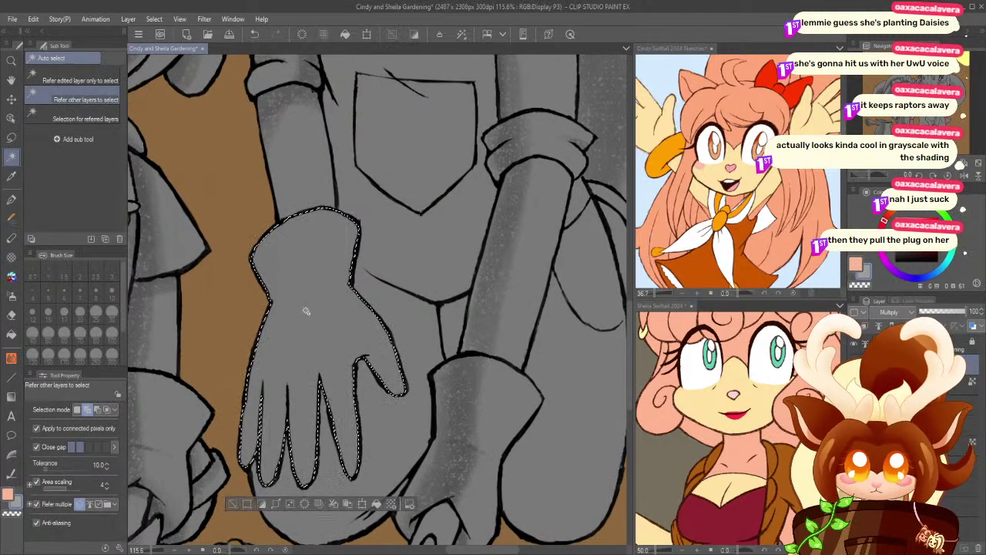
key(b)
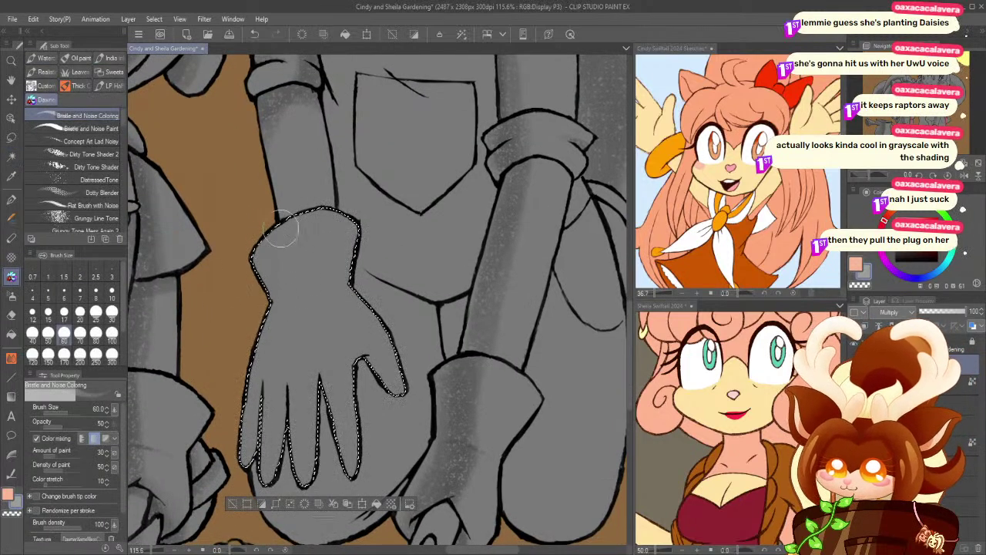
drag(203, 353, 221, 308)
mouse_move(298, 254)
mouse_down()
mouse_move(262, 434)
mouse_move(283, 342)
mouse_up()
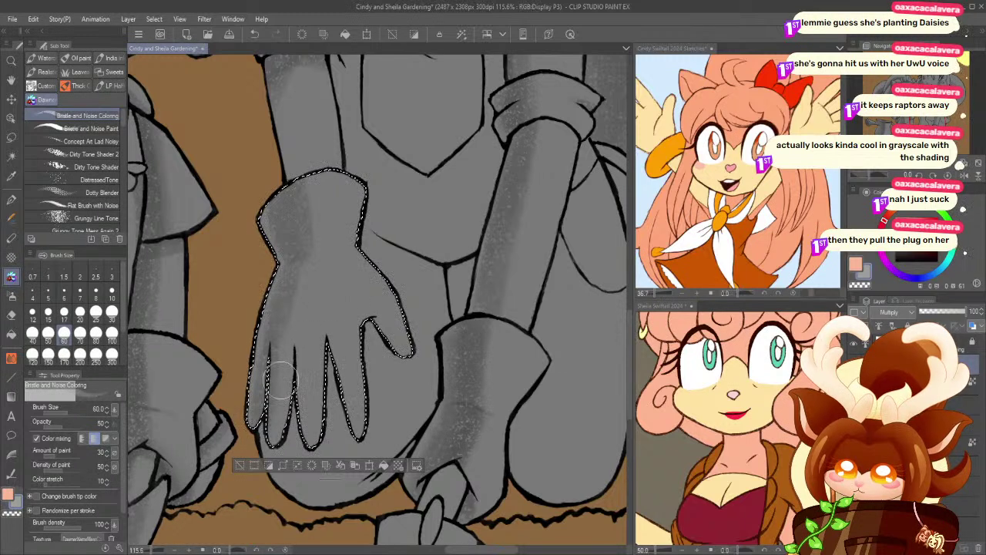
key(ctrl+z)
click(48, 318)
click(32, 333)
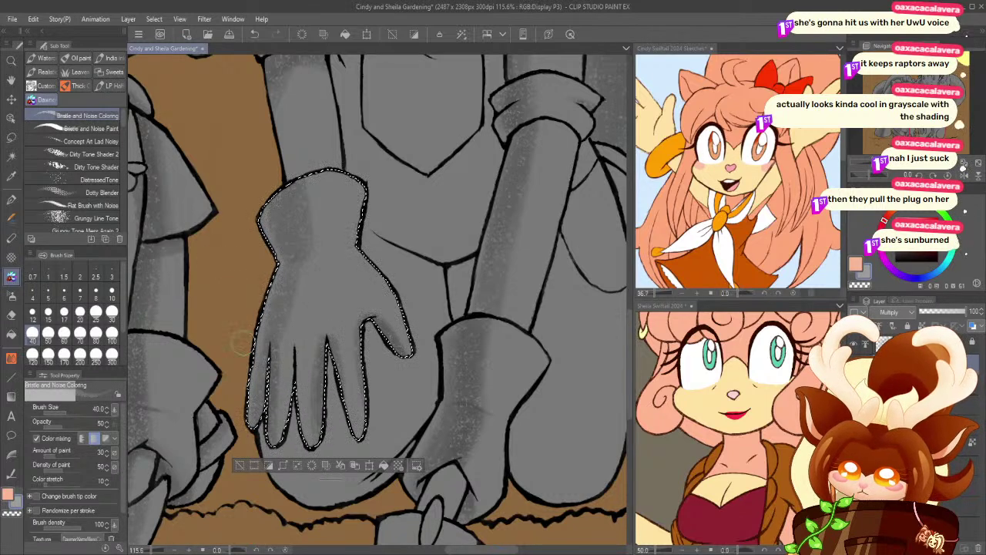
scroll(198, 339, up, 2)
- Build up the open glove's shading with brush sizes 50 and 60, add the wrist crease at size 12, and deselect
click(81, 353)
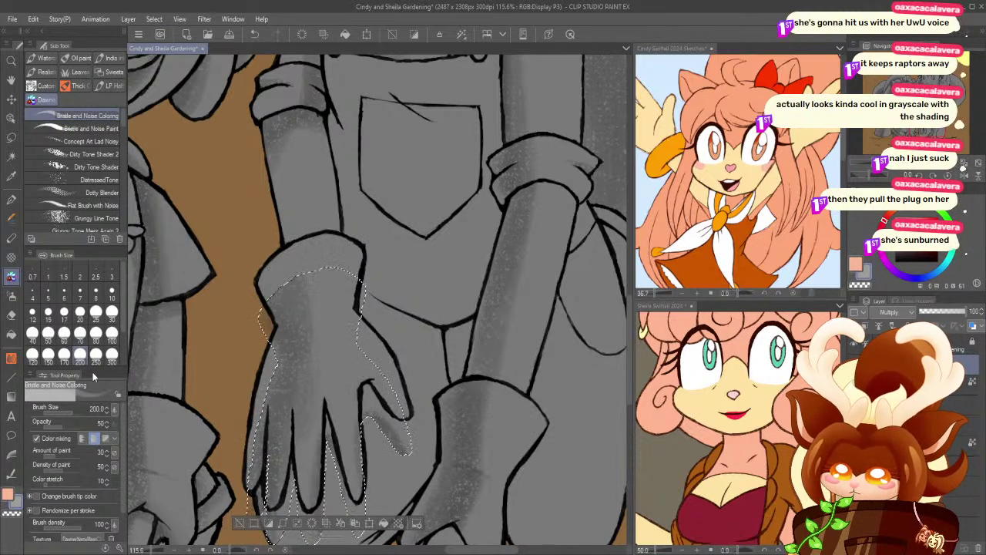
click(48, 333)
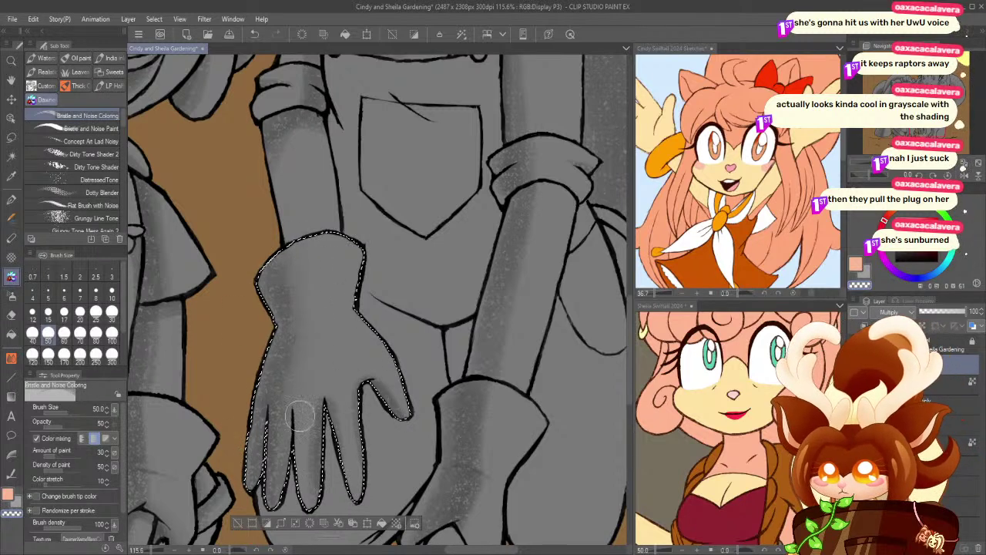
click(64, 333)
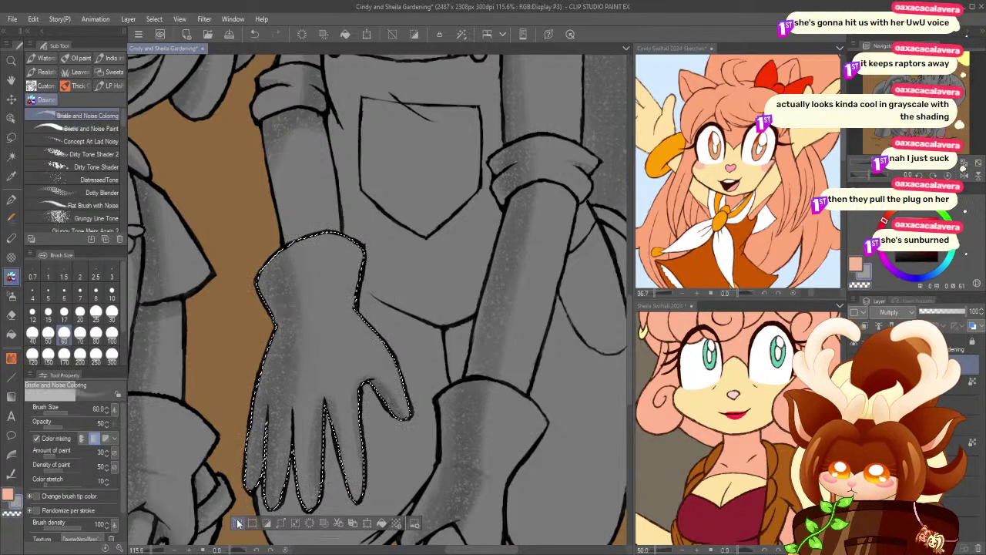
click(33, 312)
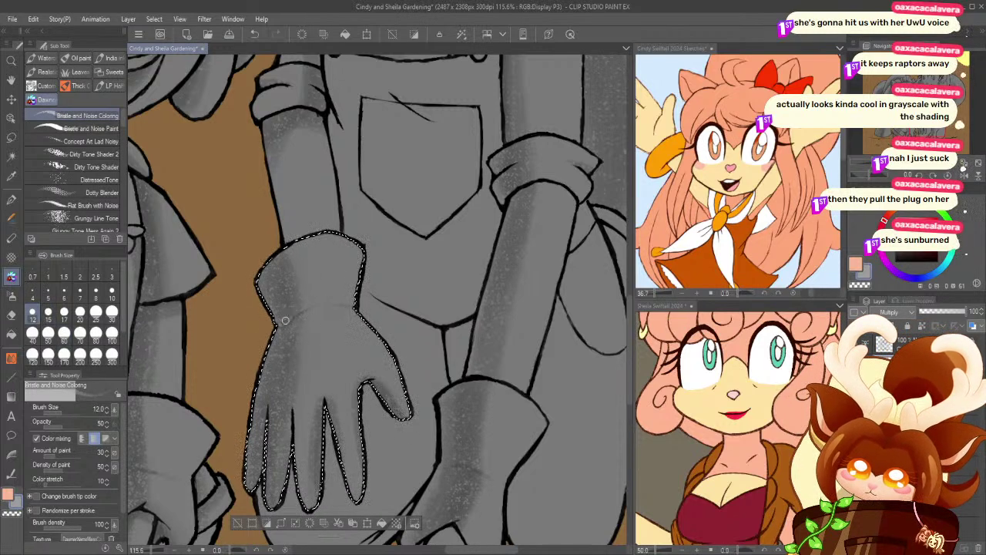
mouse_move(290, 312)
mouse_down()
mouse_move(318, 307)
mouse_move(245, 303)
mouse_up()
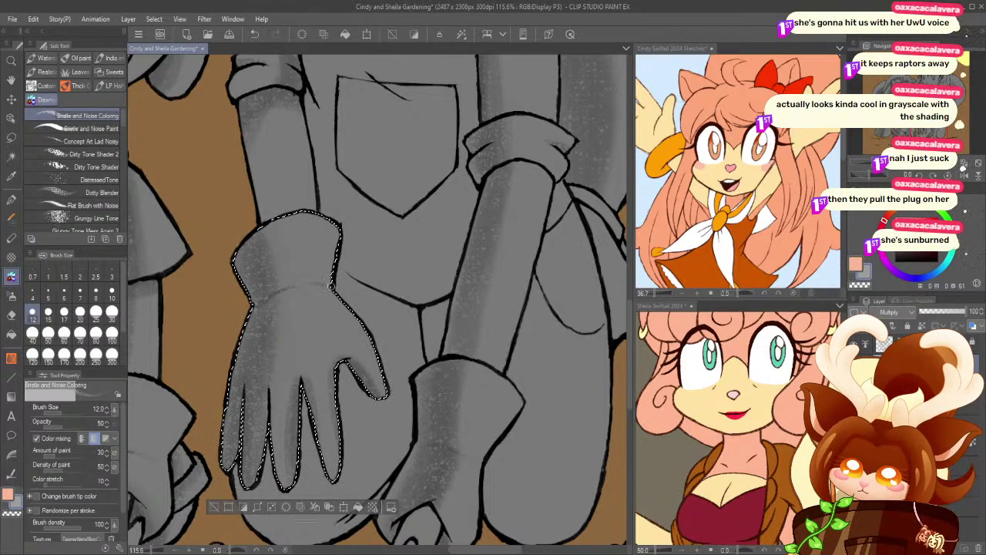
click(214, 507)
- Select the flared shape behind the larger character's hip, shade its inner edge with the size 60 Bristle and Noise Coloring brush, and deselect
drag(236, 358, 190, 323)
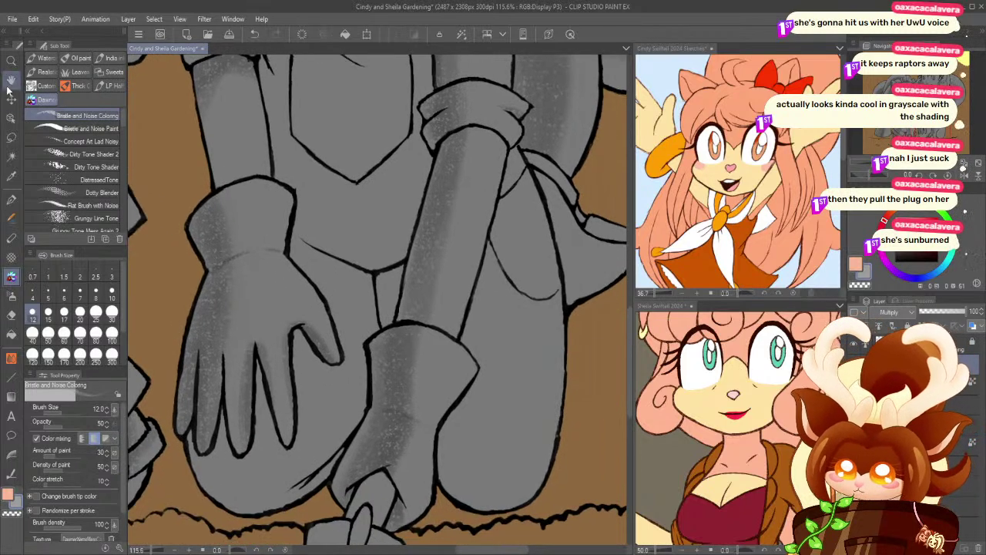
key(ctrl+space)
drag(253, 296, 232, 287)
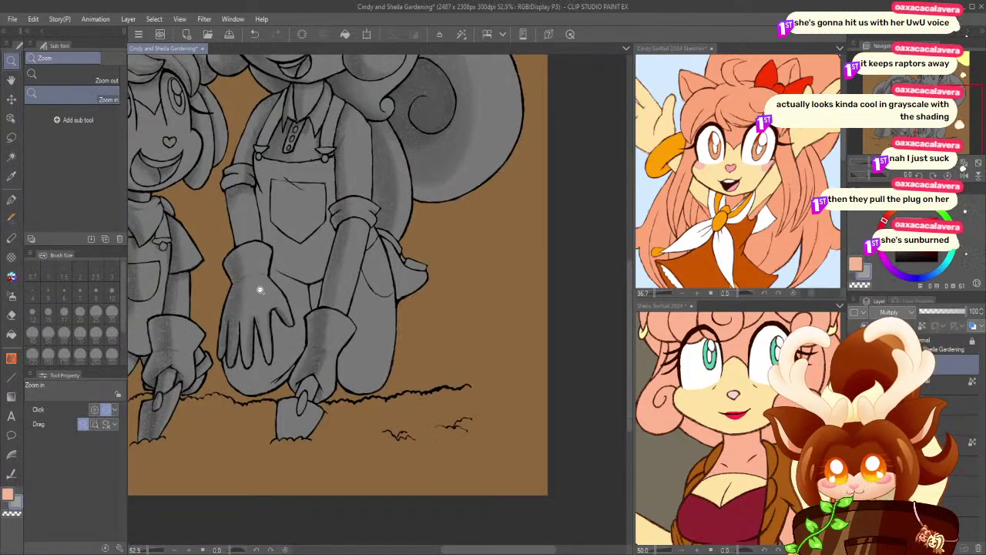
drag(371, 252, 391, 244)
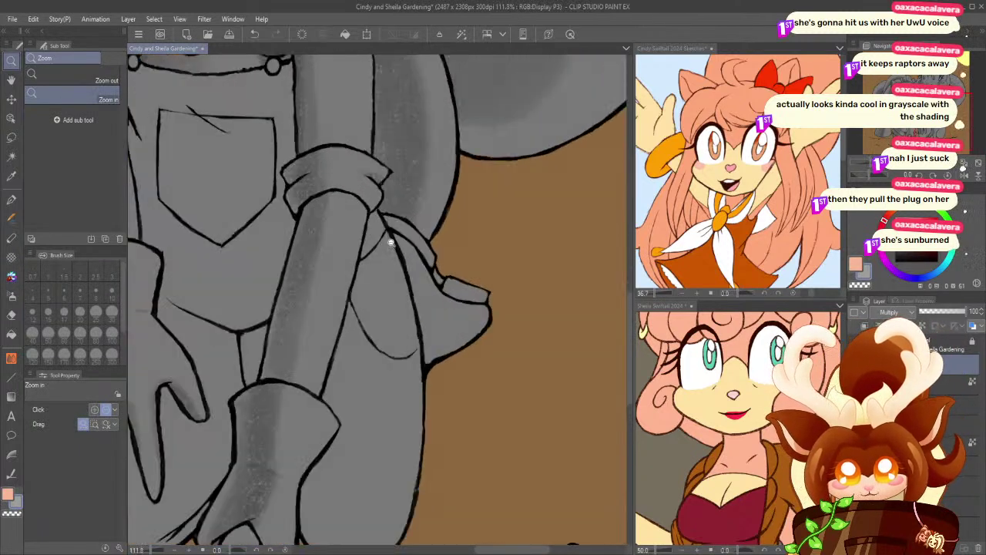
click(13, 158)
click(429, 284)
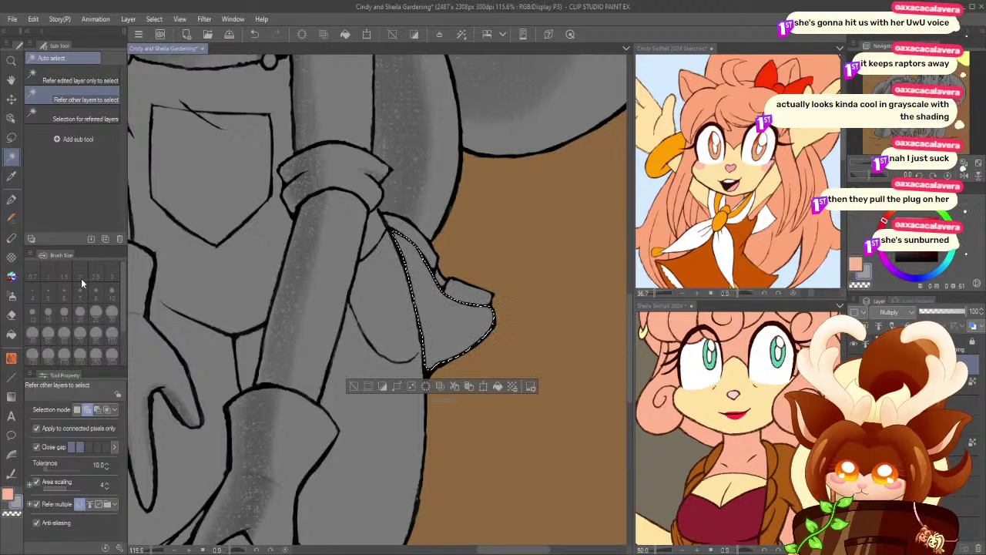
click(11, 277)
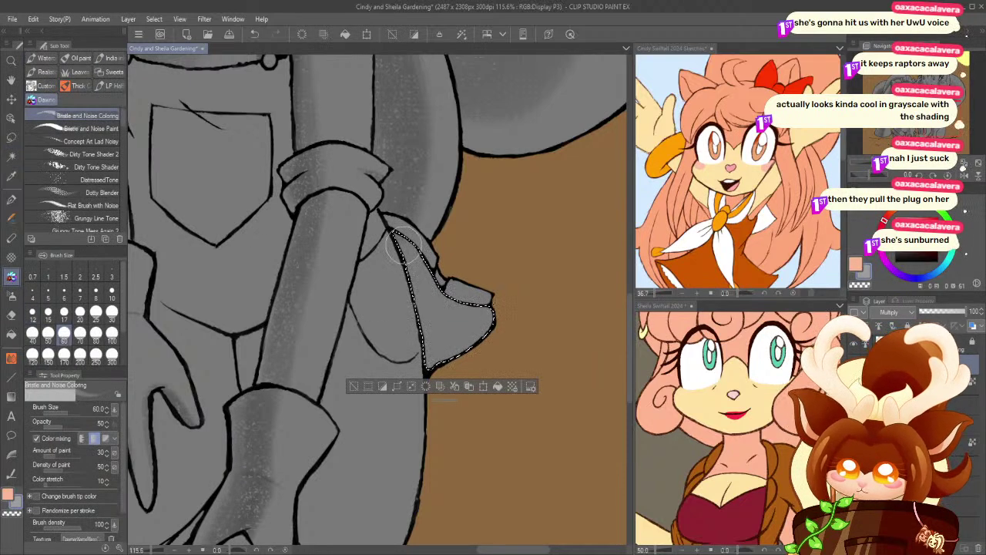
key(ctrl+z)
mouse_move(410, 260)
mouse_down()
mouse_move(420, 358)
mouse_move(427, 259)
mouse_move(423, 382)
mouse_up()
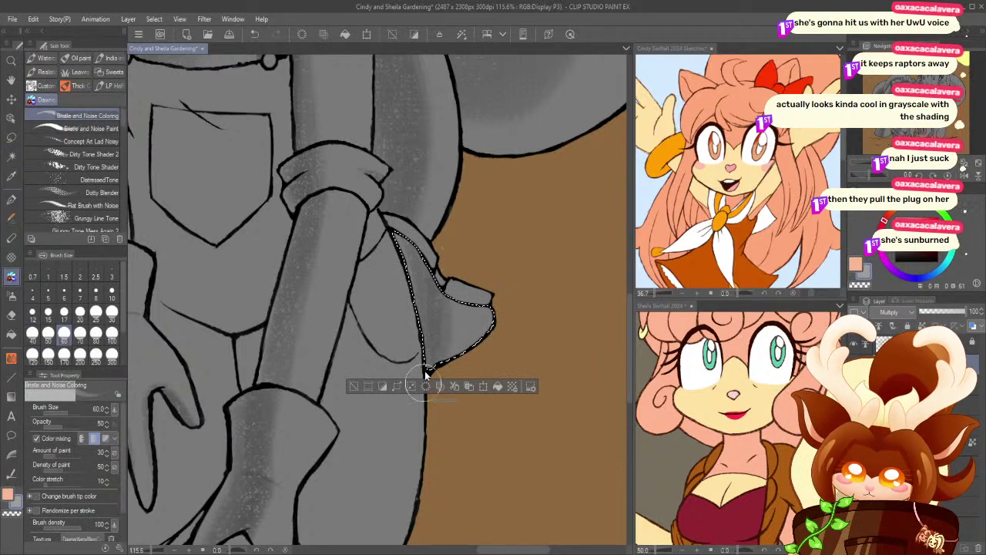
click(354, 386)
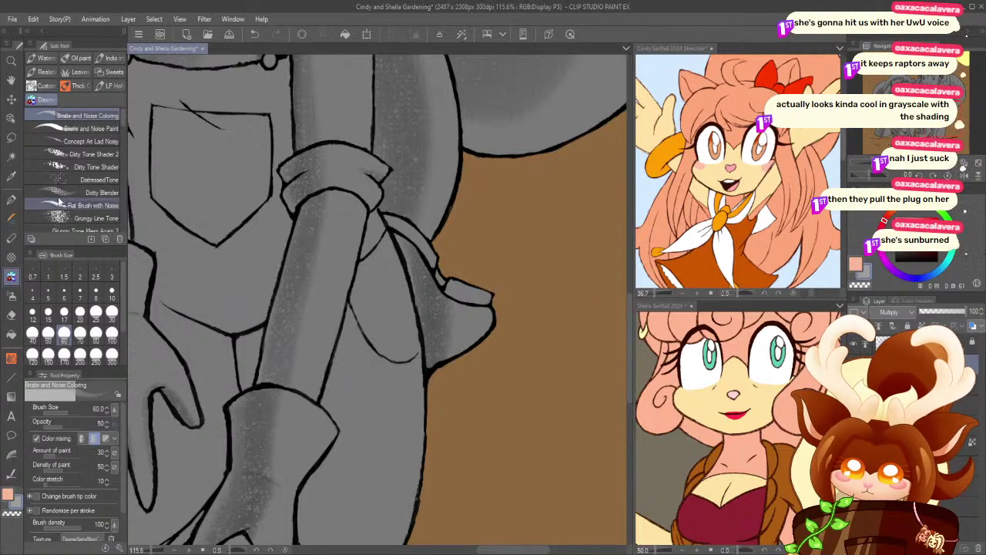
- Select the three trim segments along the top of the shape behind the hip, shade them with brush size 30, and deselect
click(9, 158)
click(436, 264)
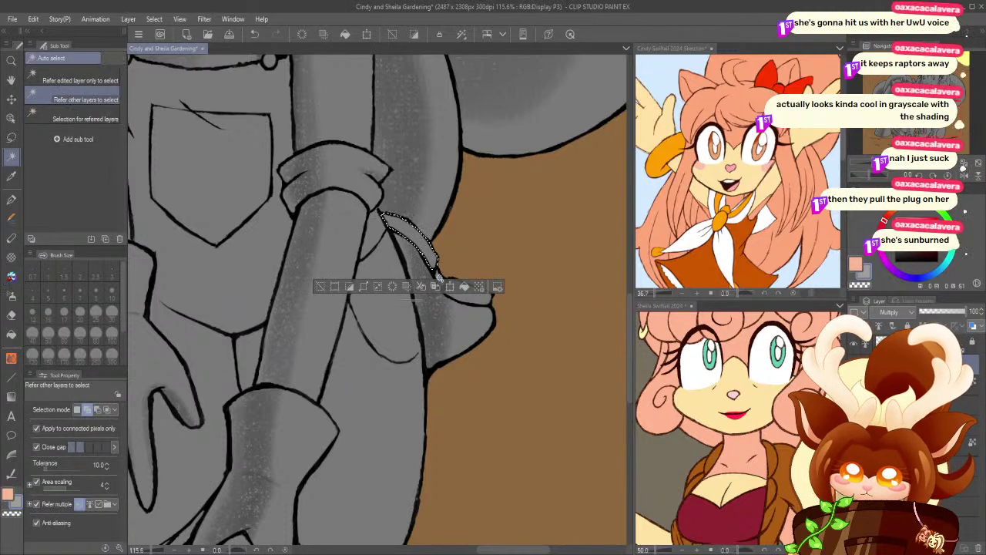
click(440, 279)
click(465, 294)
click(11, 298)
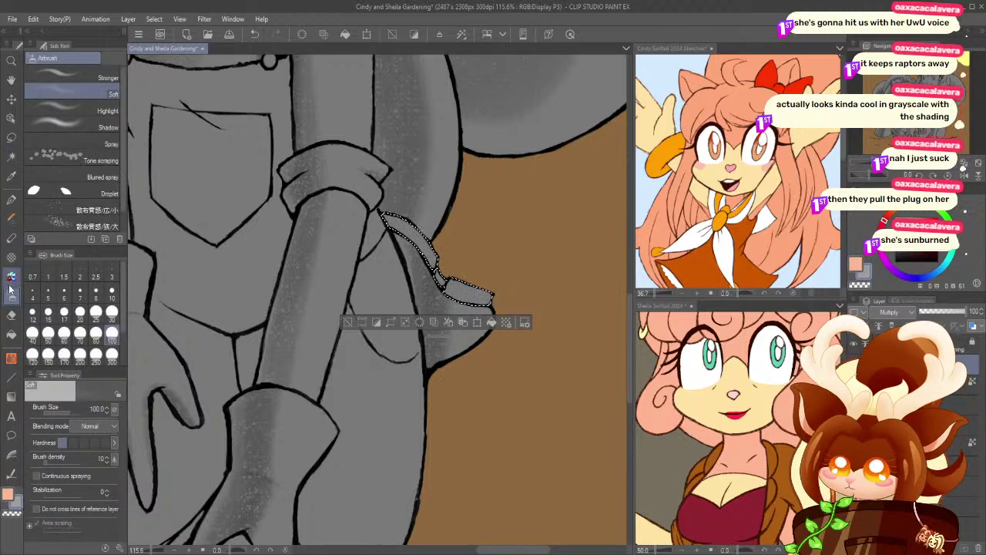
click(10, 276)
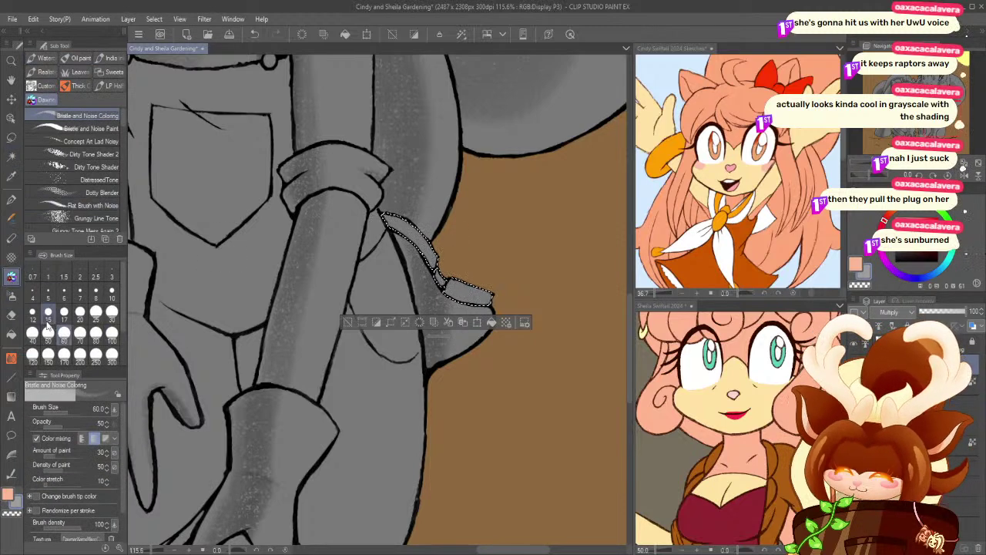
click(112, 312)
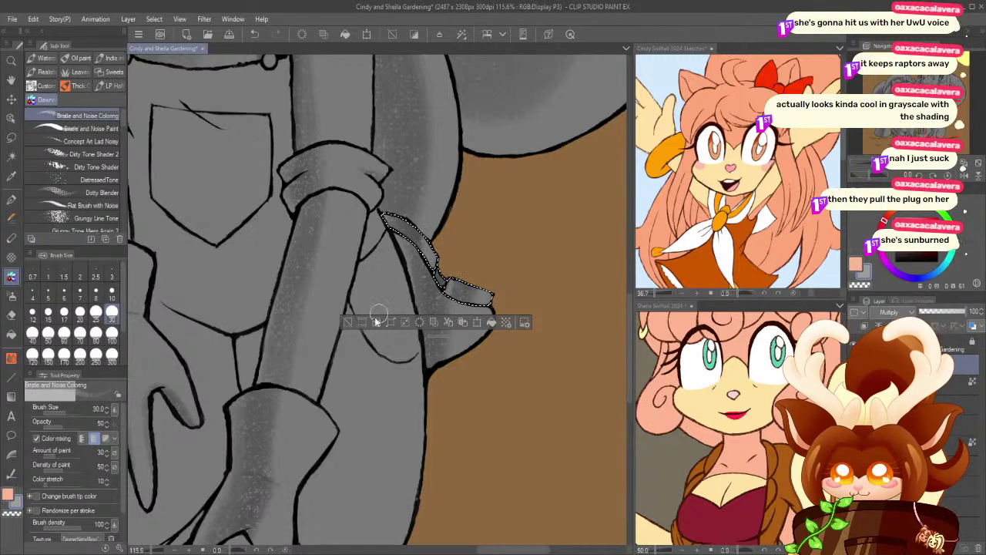
click(347, 322)
- Select both overall straps on the larger character, shade them from shoulder to buckle with brush size 40, and deselect
scroll(185, 316, up, 3)
scroll(202, 195, up, 3)
key(w)
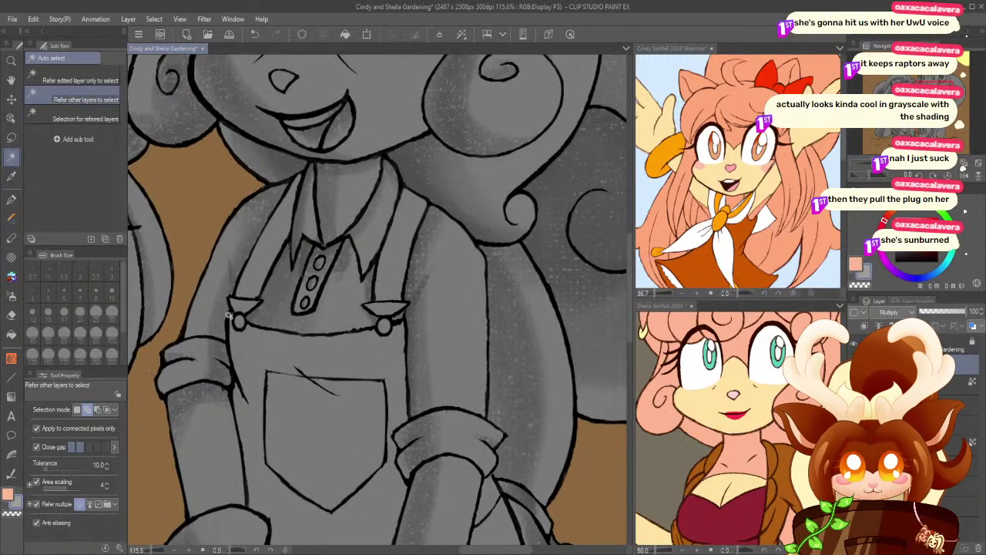
click(249, 281)
shift+click(378, 281)
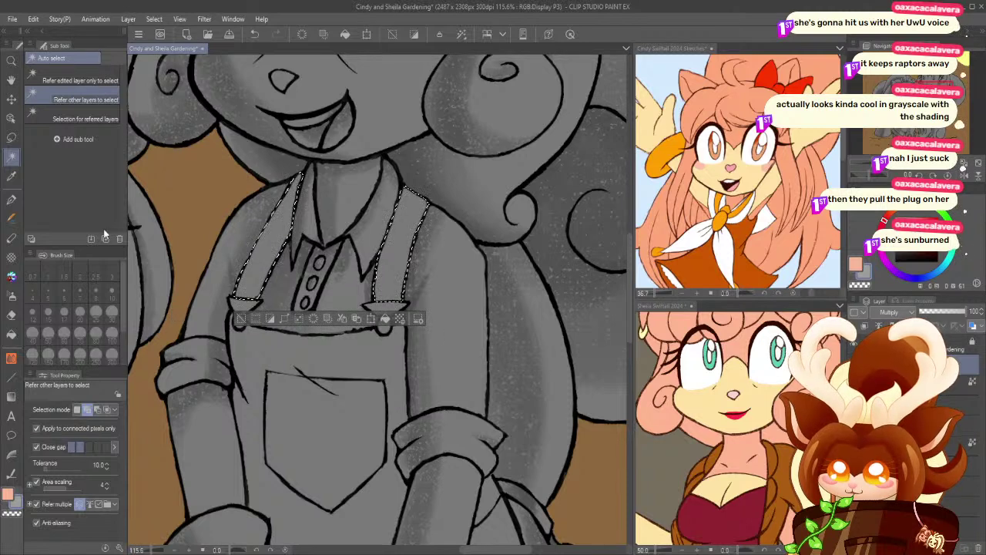
key(b)
click(32, 333)
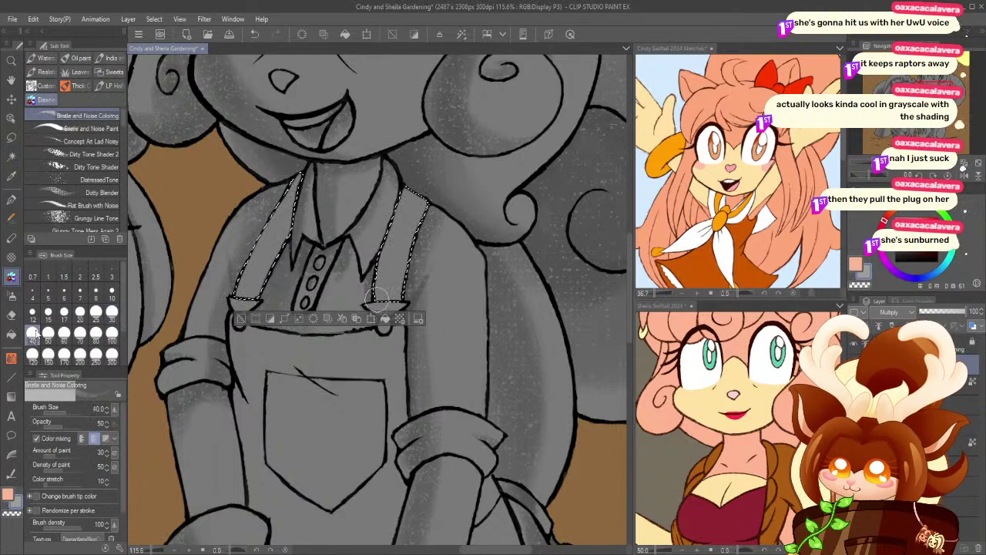
mouse_move(253, 277)
mouse_down()
mouse_move(300, 198)
mouse_move(298, 162)
mouse_move(269, 265)
mouse_move(292, 186)
mouse_move(282, 235)
mouse_up()
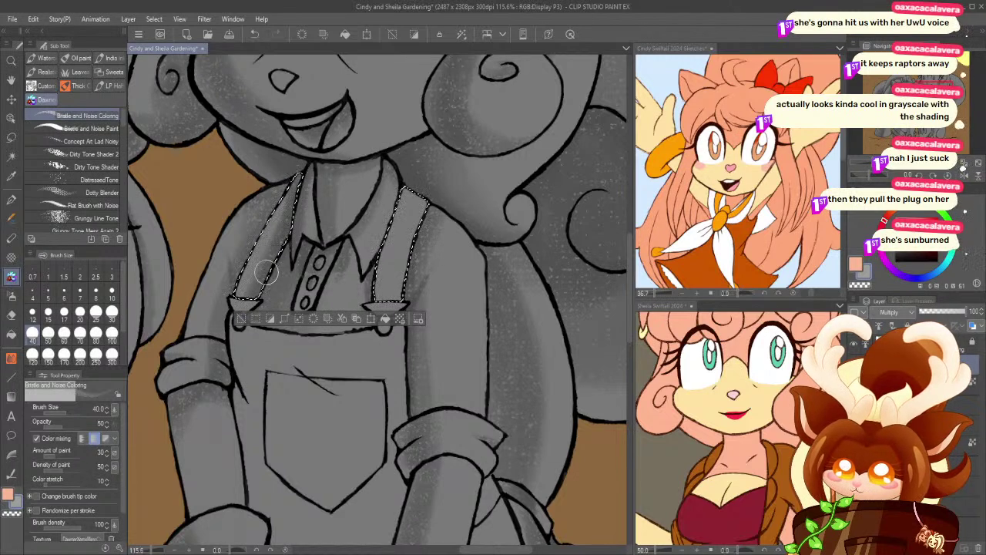
key(ctrl+z)
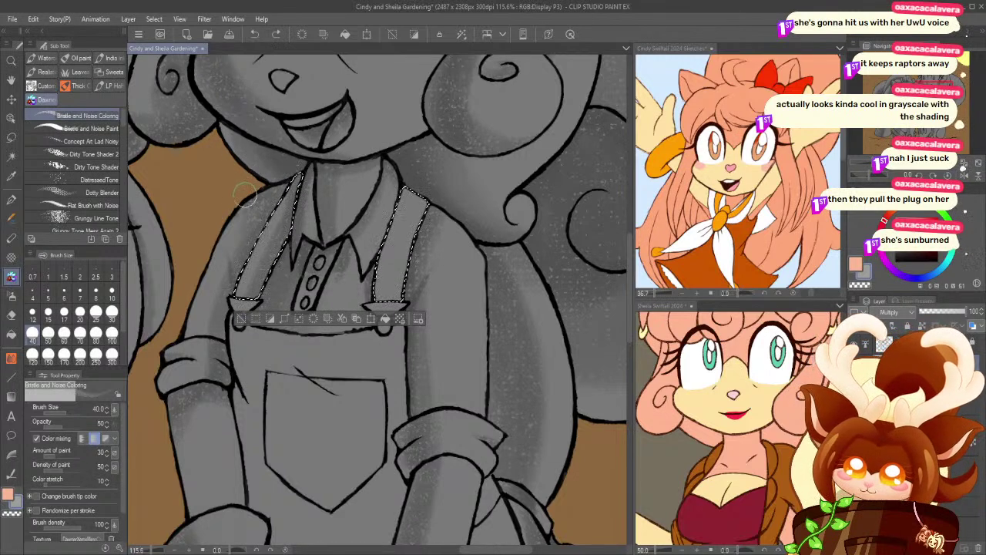
drag(305, 158, 280, 235)
mouse_move(296, 176)
mouse_down()
mouse_move(263, 242)
mouse_move(292, 222)
mouse_up()
drag(397, 191, 378, 323)
drag(299, 181, 229, 320)
drag(388, 229, 379, 264)
drag(391, 209, 372, 324)
drag(377, 258, 371, 319)
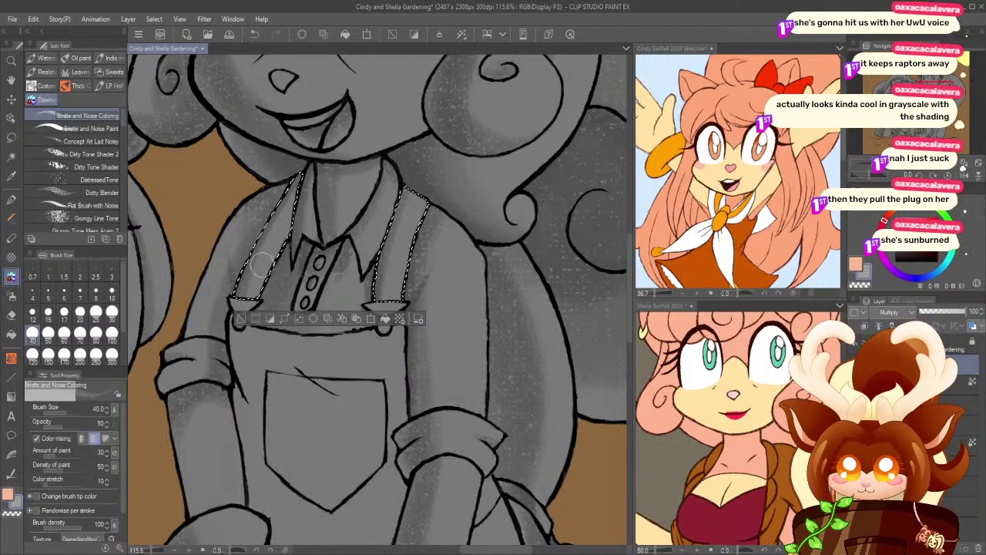
click(240, 318)
- Select both overall straps beside the smaller character's neckerchief, shade them with brush size 40, and deselect
click(11, 156)
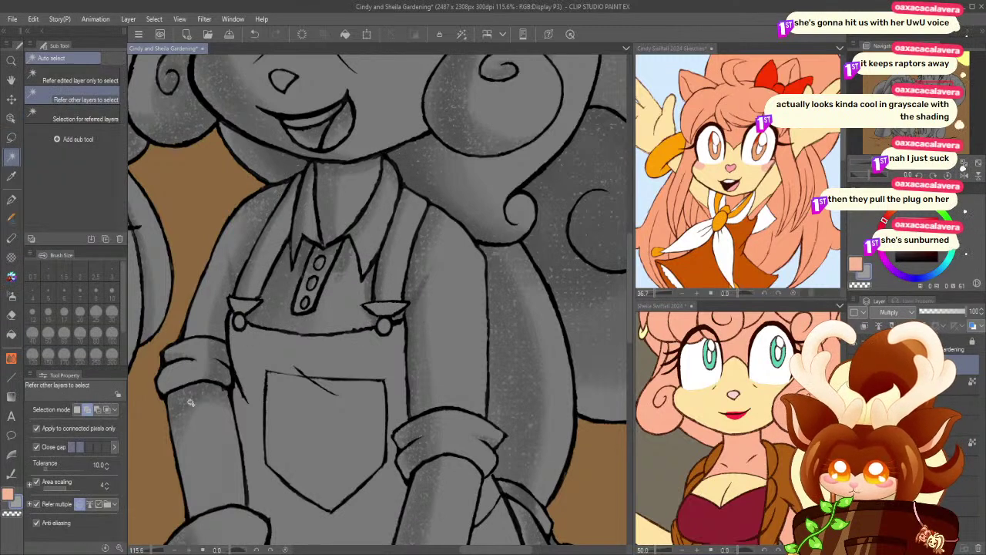
drag(232, 402, 454, 374)
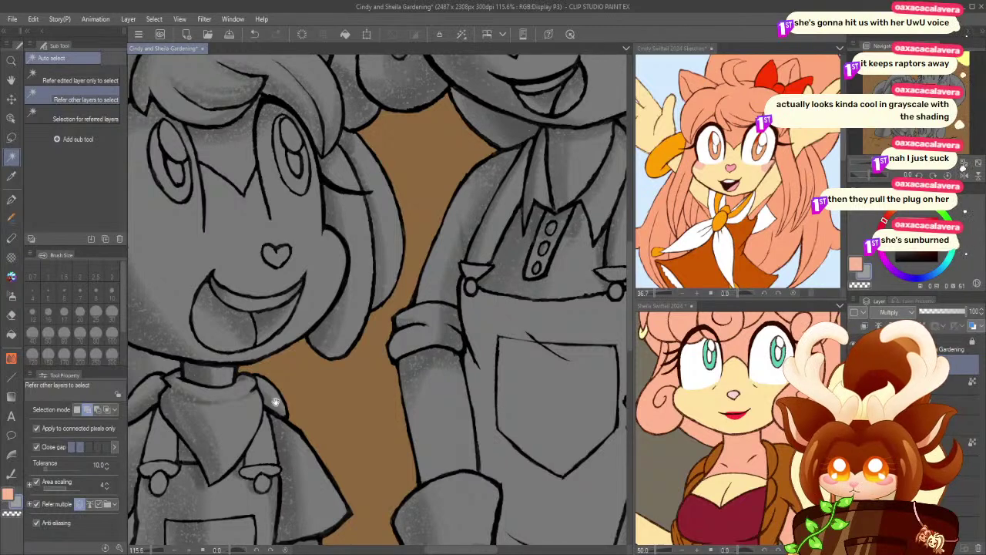
drag(323, 409, 443, 287)
click(285, 326)
click(376, 337)
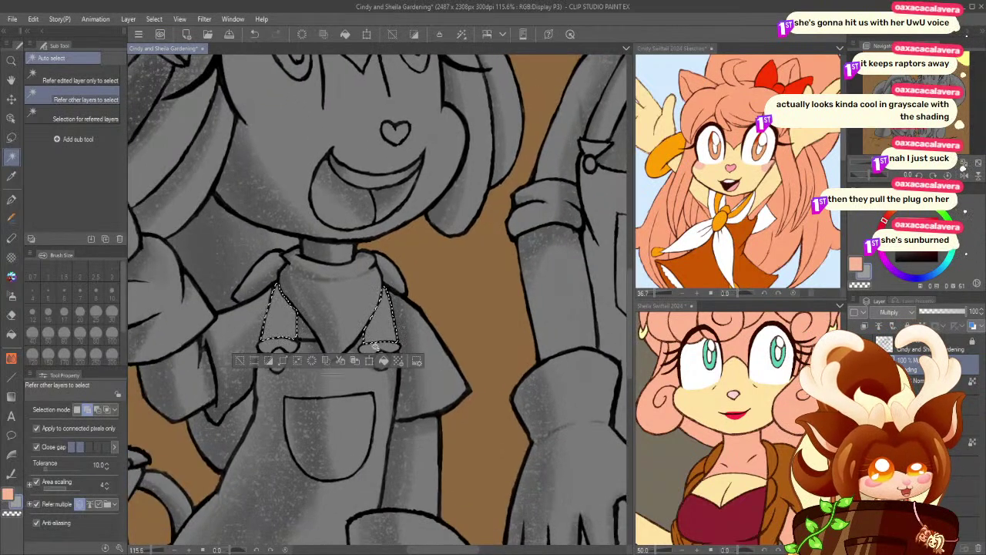
click(12, 276)
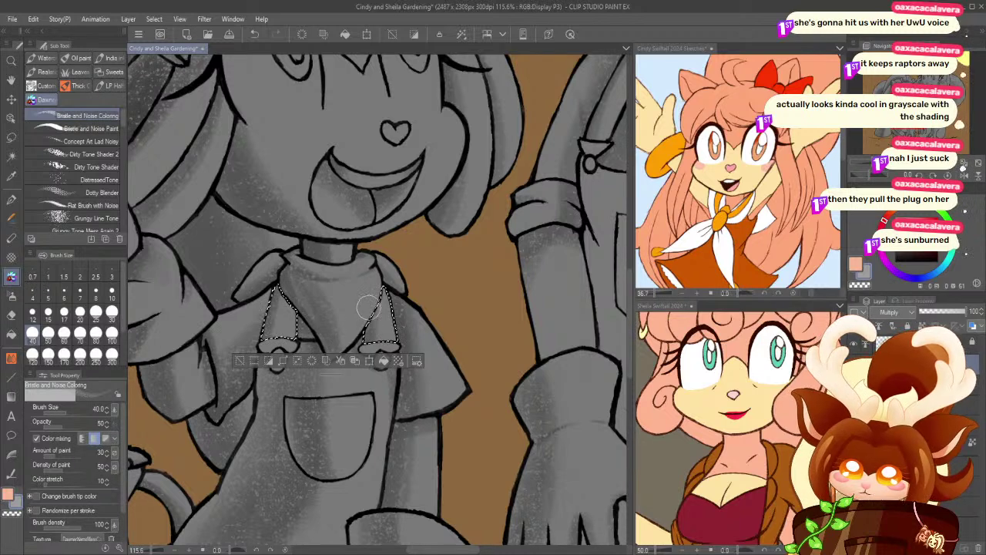
click(239, 360)
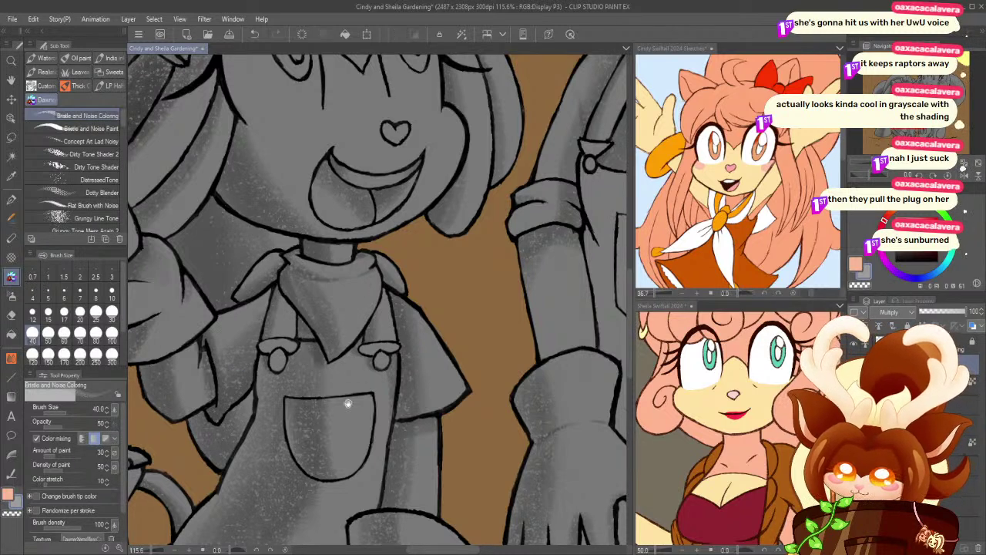
- Select the larger character's overall bib and front leg, adding the missed areas around the crotch seam and knee crease with the lasso
drag(469, 368, 205, 369)
click(11, 139)
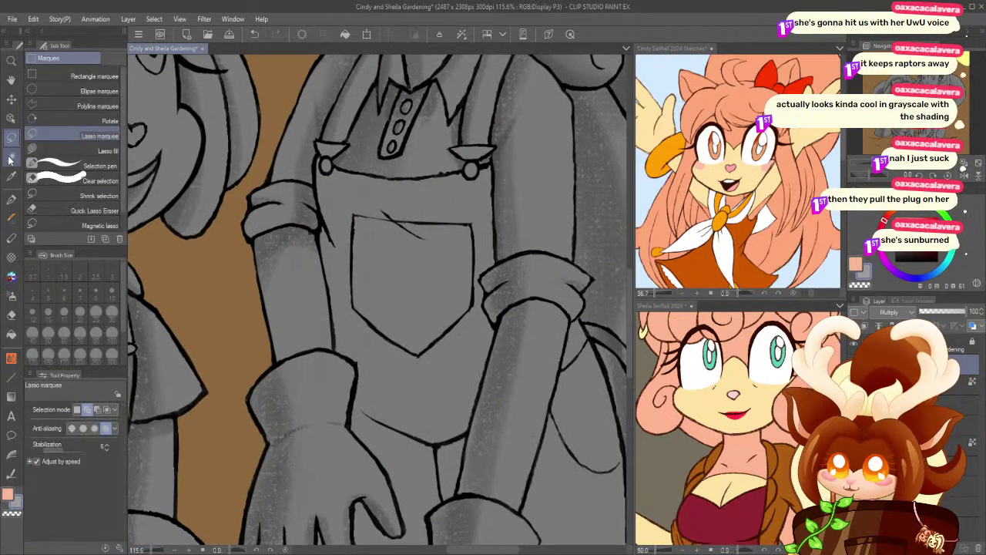
click(11, 157)
click(378, 360)
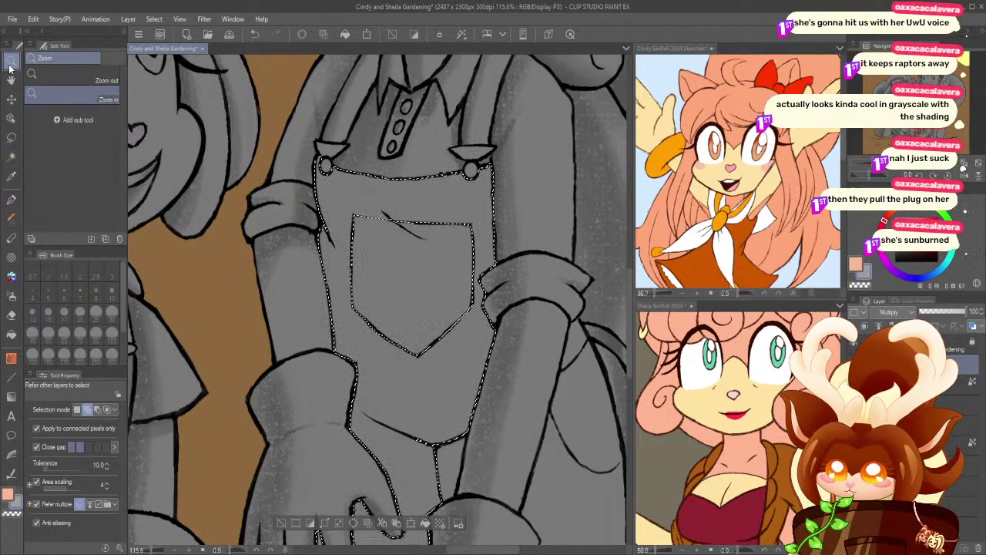
click(10, 62)
drag(302, 290, 259, 281)
key(m)
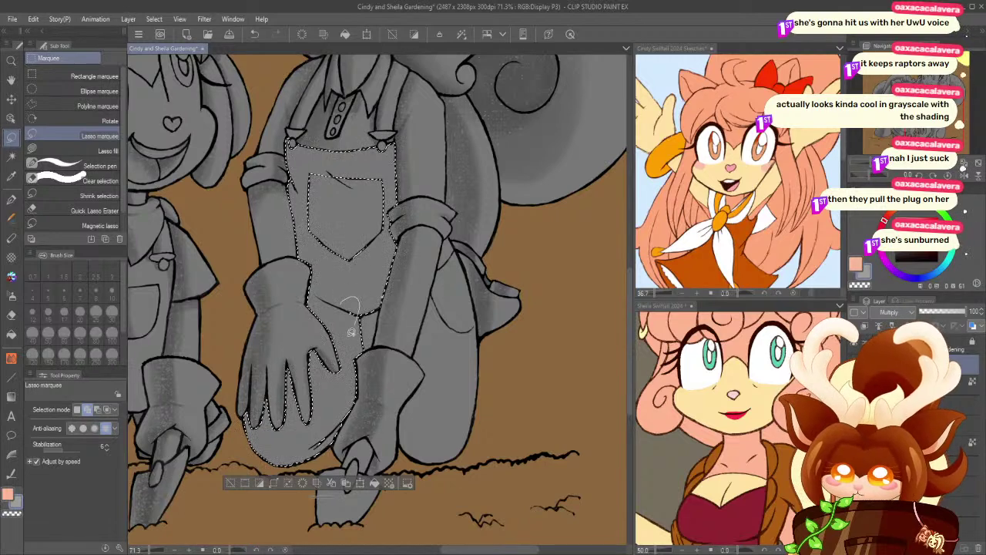
mouse_move(311, 436)
mouse_down()
mouse_move(359, 389)
mouse_move(352, 407)
mouse_up()
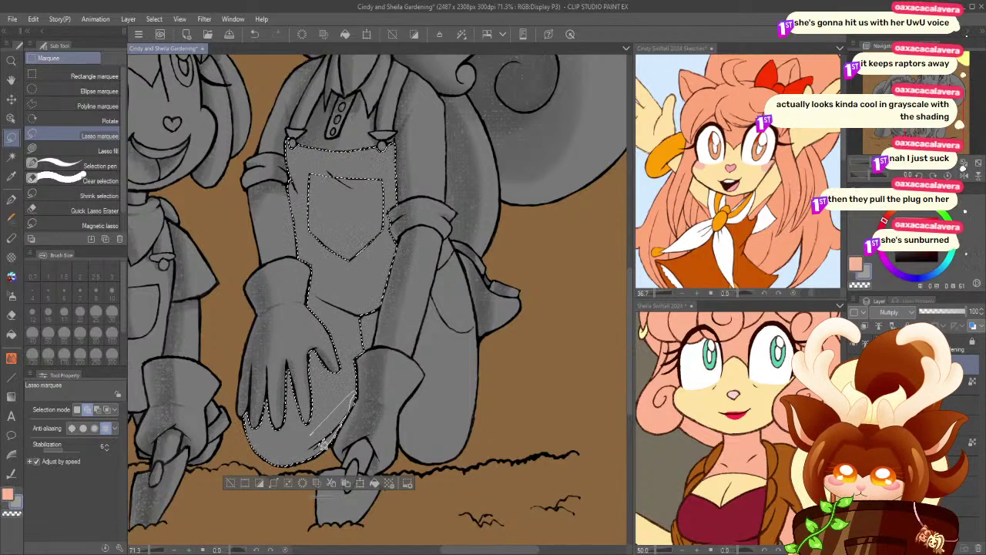
- Shade the selected bib and front leg broadly with the size 200 Bristle and Noise Coloring brush
mouse_move(233, 286)
mouse_down()
mouse_move(216, 339)
mouse_move(365, 371)
mouse_up()
click(11, 276)
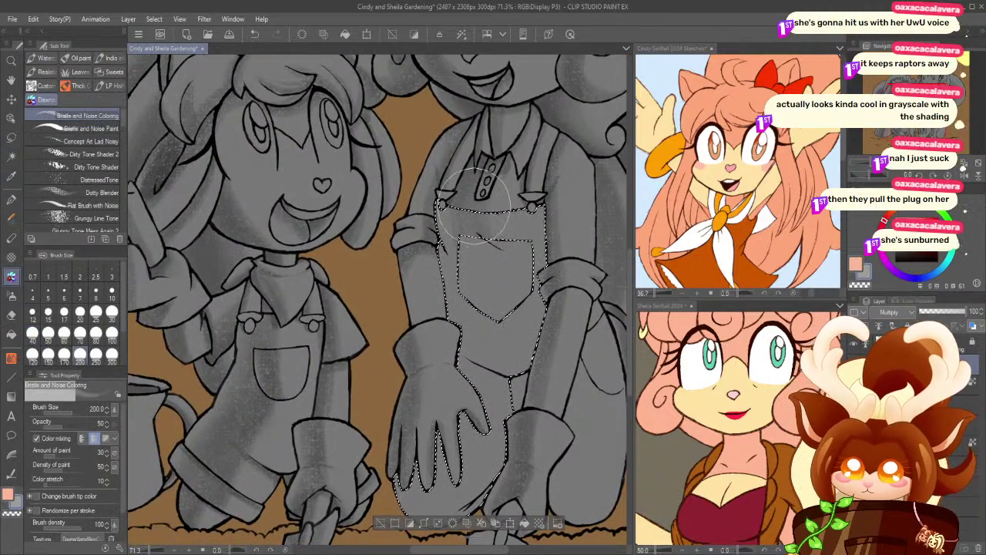
mouse_move(461, 225)
mouse_down()
mouse_move(485, 354)
mouse_move(462, 289)
mouse_move(474, 345)
mouse_move(480, 337)
mouse_move(487, 346)
mouse_move(488, 393)
mouse_move(450, 468)
mouse_move(467, 448)
mouse_move(451, 499)
mouse_move(479, 479)
mouse_up()
mouse_move(390, 311)
mouse_down()
mouse_move(319, 194)
mouse_move(313, 286)
mouse_up()
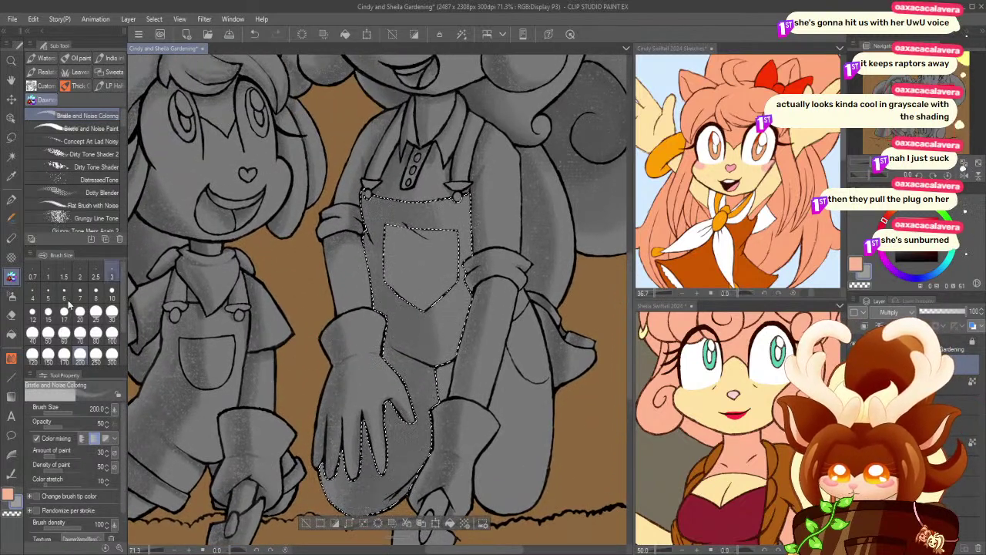
- Deepen the shading on the bib and front leg with brush sizes 150, 25 and 60, and deselect
click(48, 354)
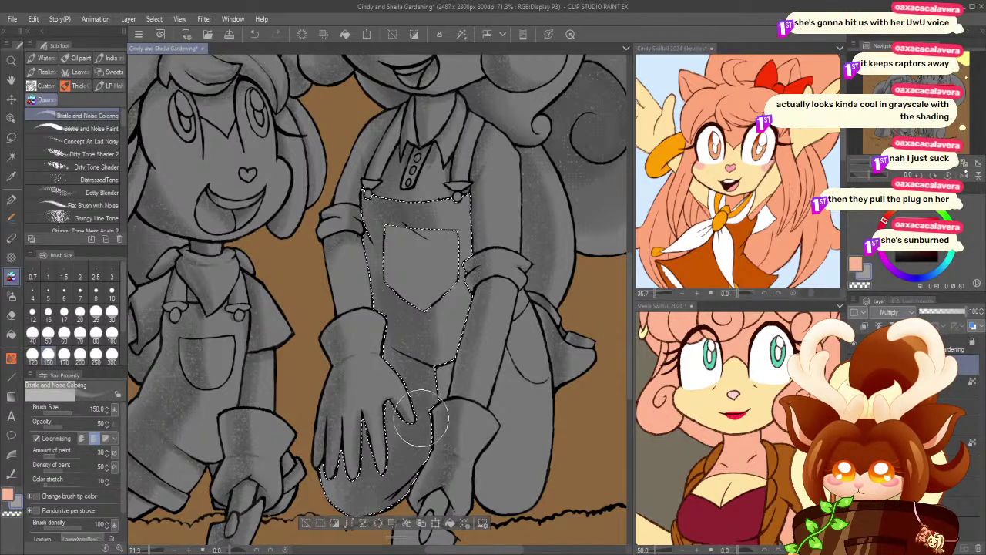
click(48, 332)
click(95, 311)
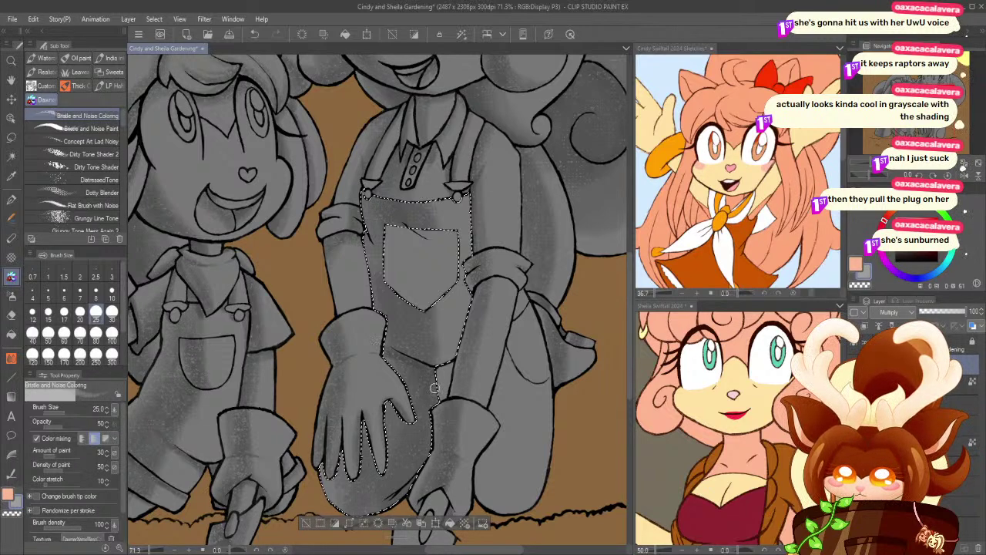
click(64, 354)
click(64, 332)
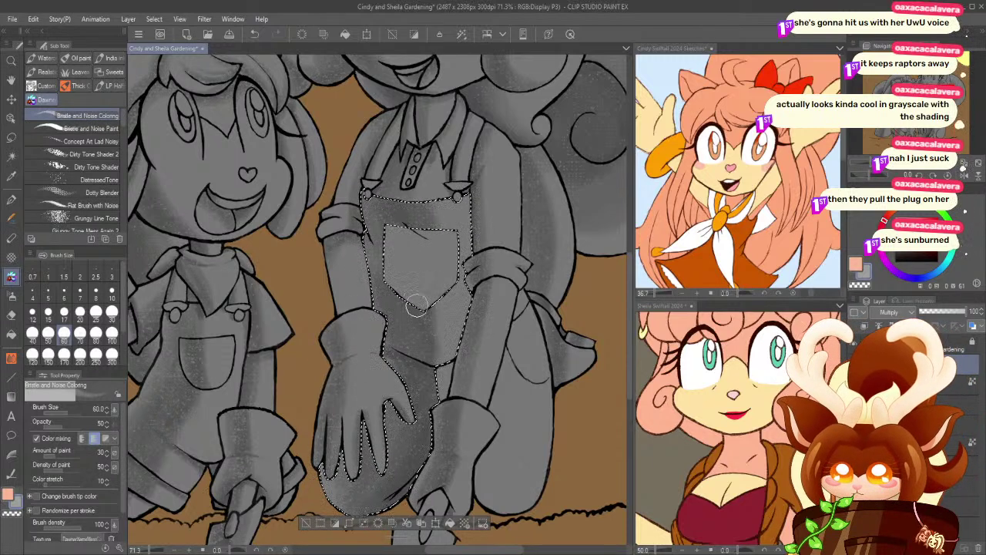
click(306, 523)
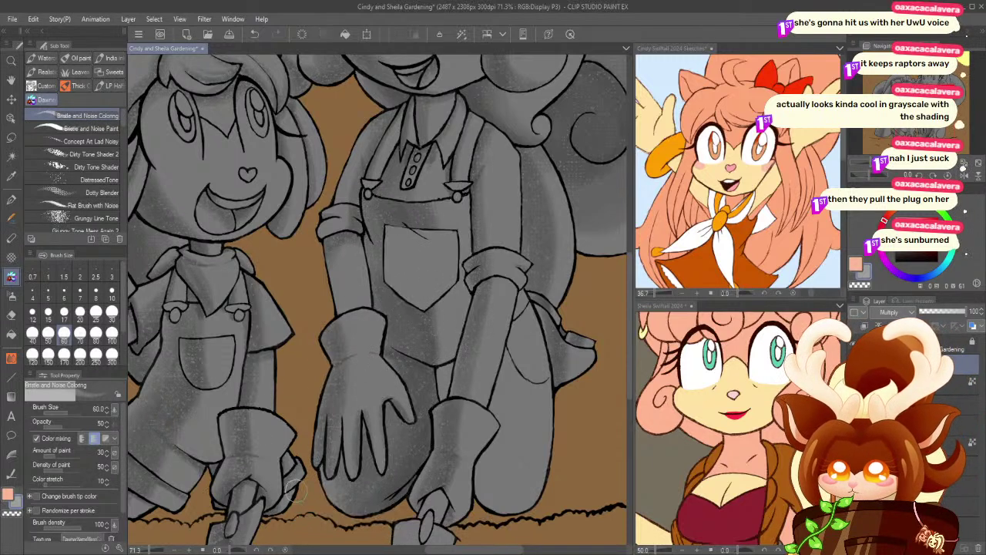
- Restore the overalls selection, add shading around the upper bib and its outer edge with brush size 60, and deselect
drag(313, 375, 248, 323)
key(ctrl+z)
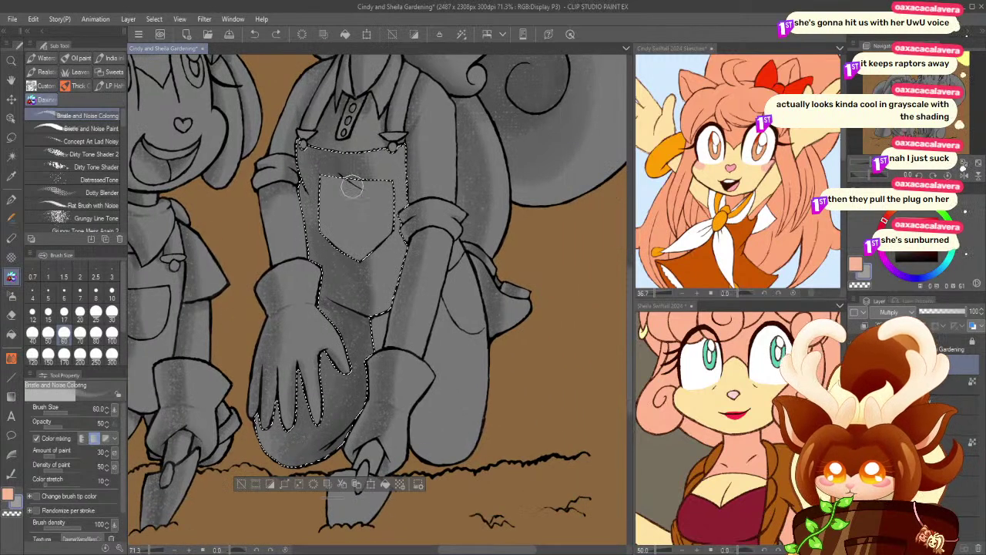
mouse_move(347, 185)
mouse_down()
mouse_move(373, 202)
mouse_move(321, 288)
mouse_move(330, 240)
mouse_move(303, 177)
mouse_move(350, 203)
mouse_move(303, 168)
mouse_move(354, 201)
mouse_move(297, 171)
mouse_up()
drag(332, 362, 313, 157)
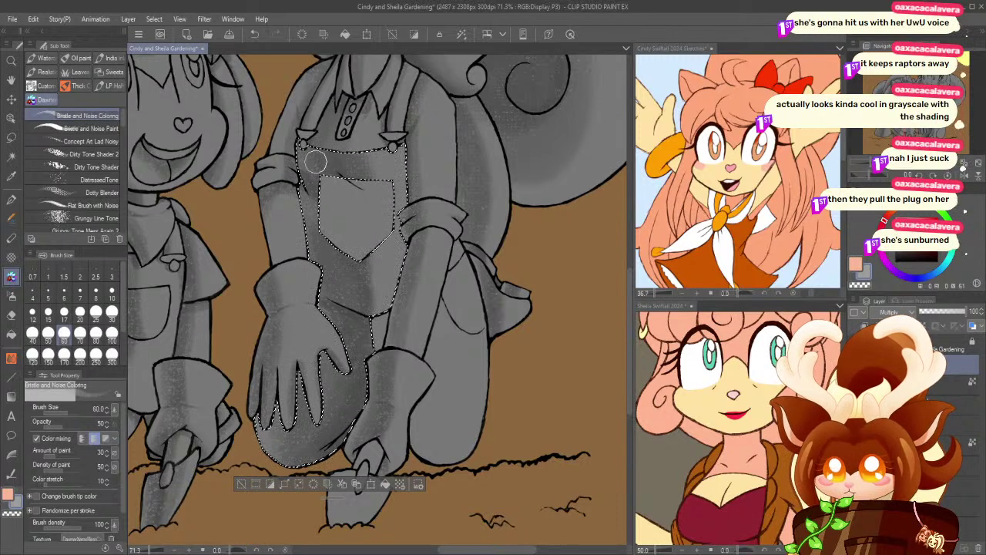
click(242, 484)
- Select the larger character's other overall leg and the small gap beside the forearm, including the area within the side pocket line
click(11, 156)
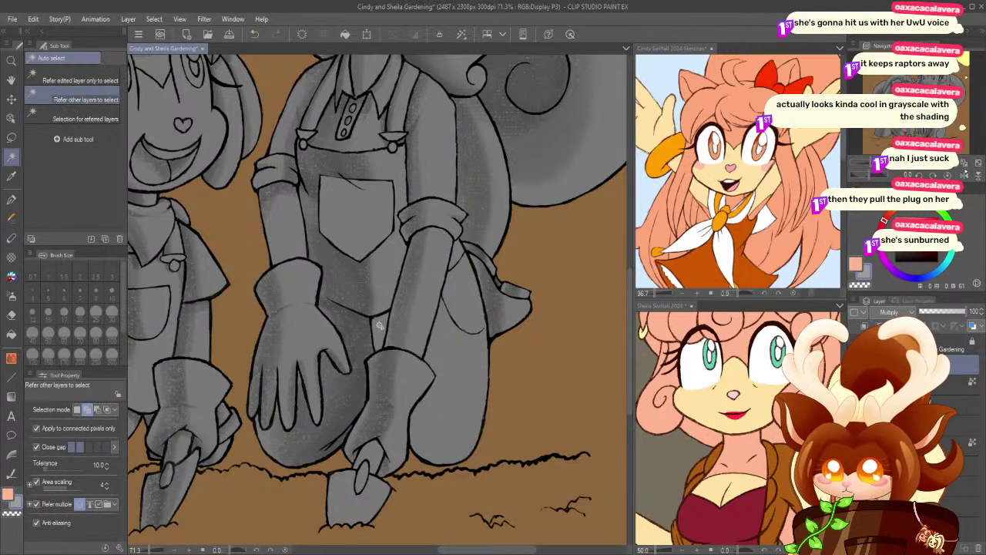
click(456, 325)
key(ctrl+z)
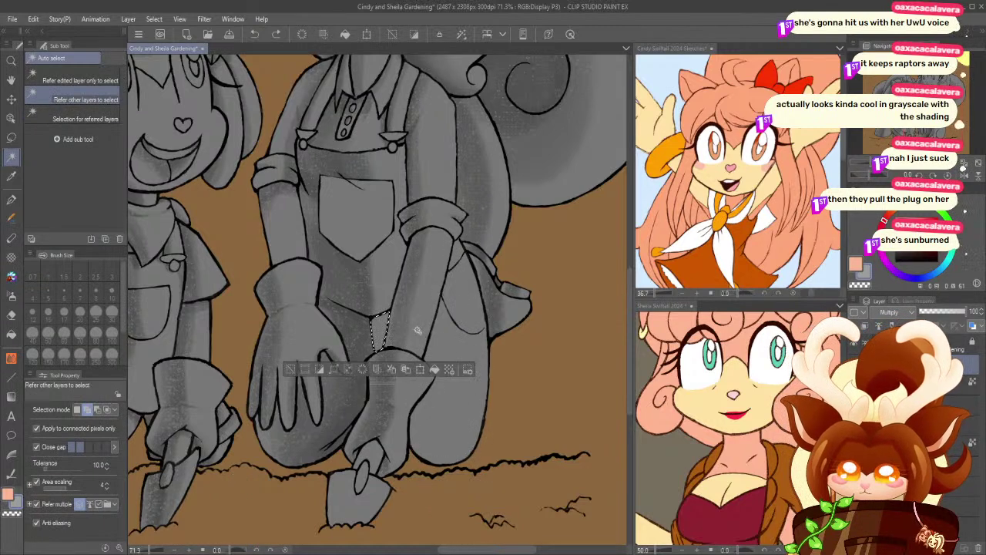
click(448, 293)
key(m)
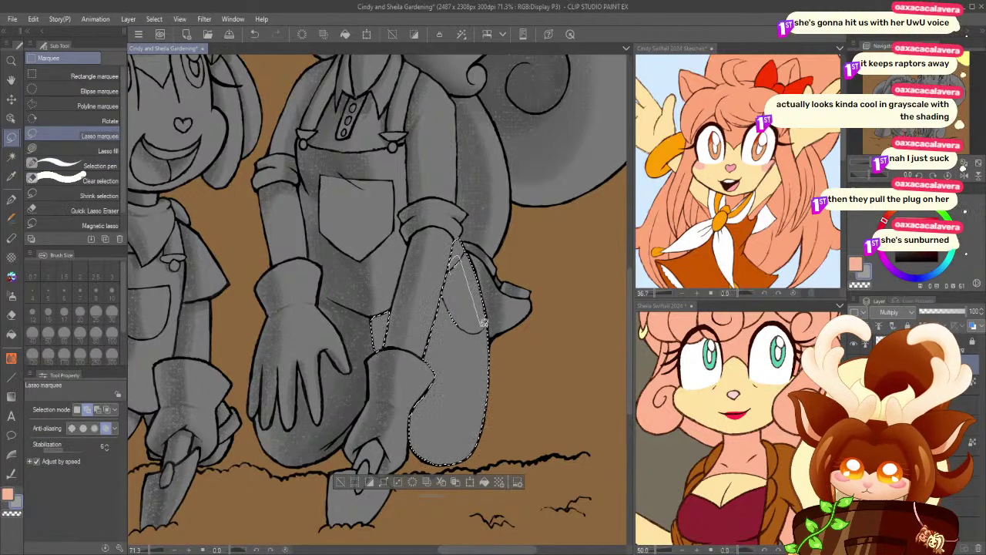
- Shade the selected leg and gap along the arm and glove with brush sizes 170 and 50, and deselect
key(b)
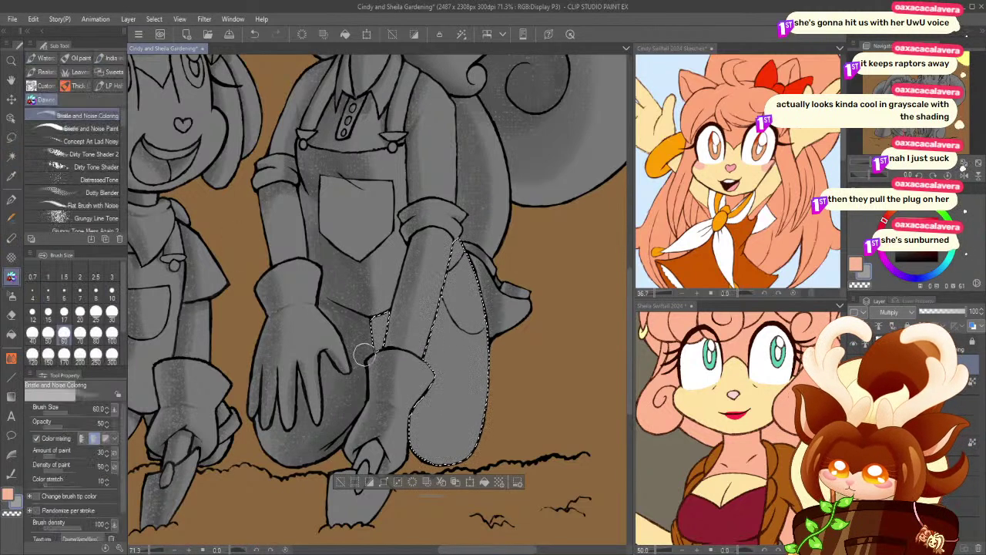
click(48, 333)
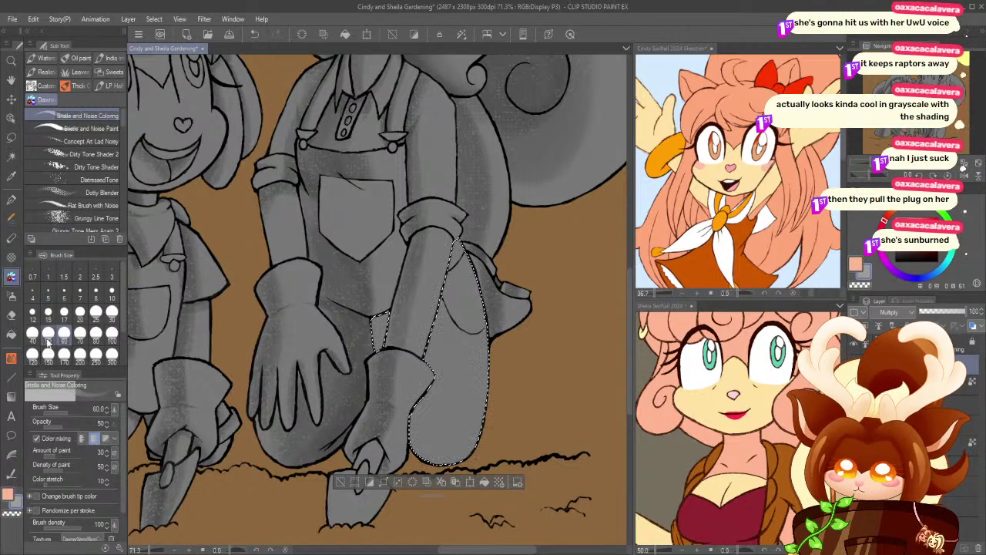
click(64, 354)
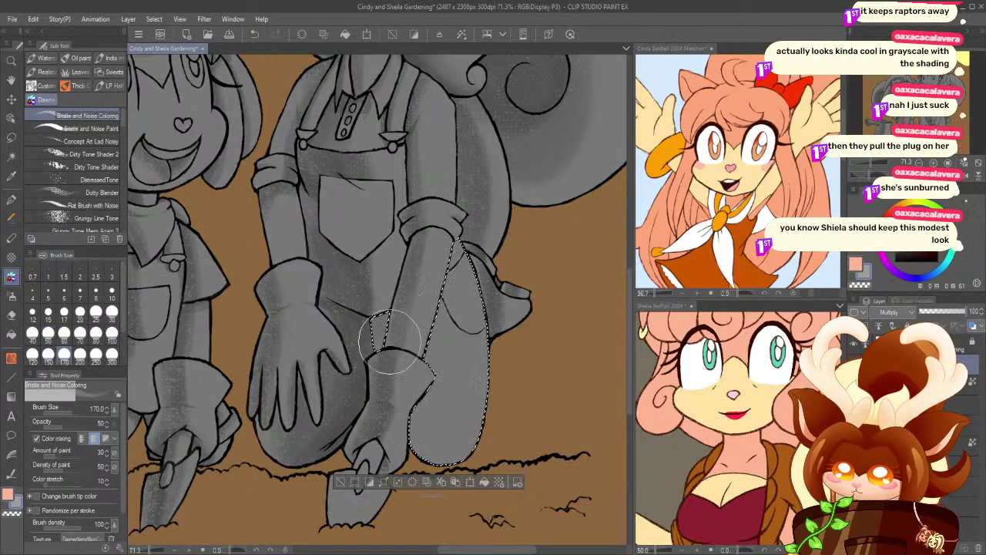
mouse_move(392, 274)
mouse_down()
mouse_move(371, 301)
mouse_move(405, 396)
mouse_up()
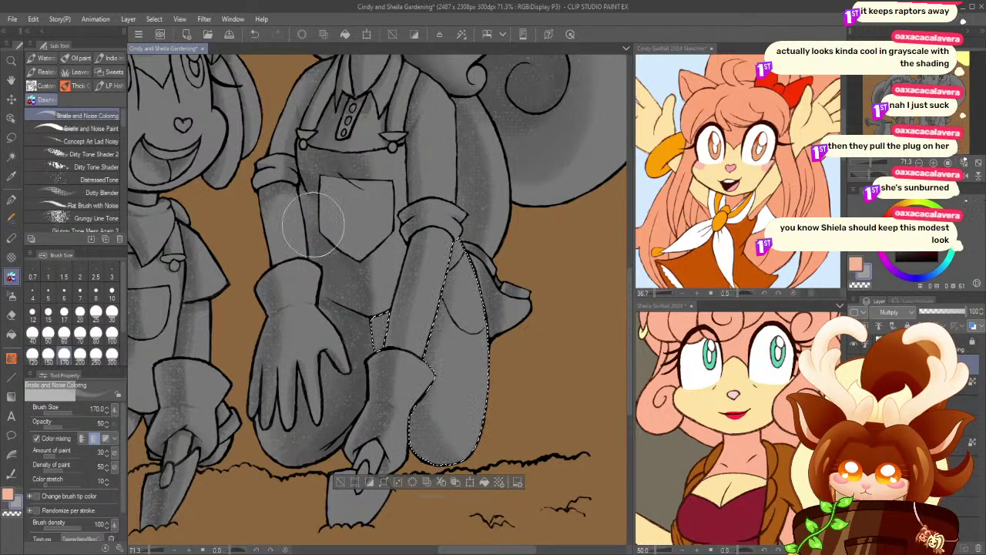
click(48, 333)
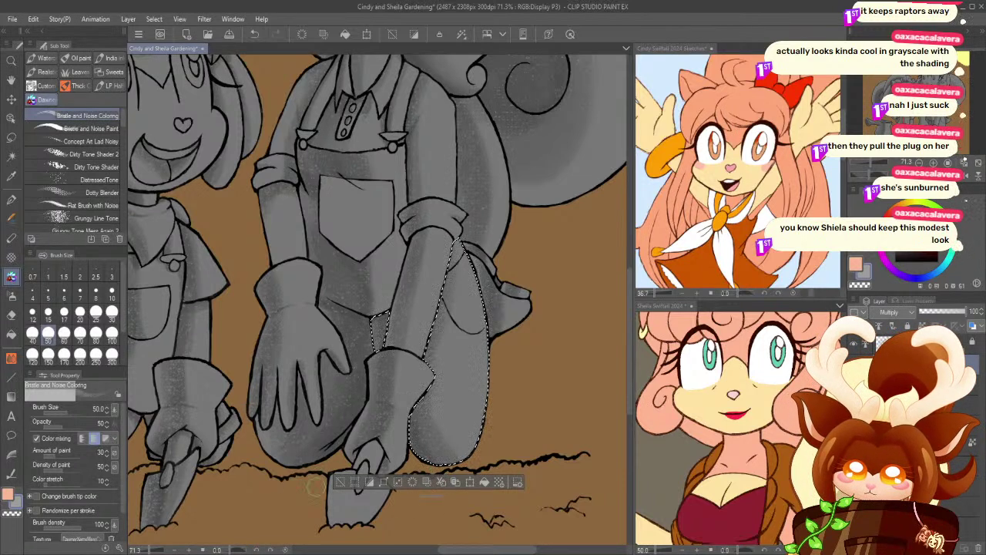
click(339, 482)
- Restore the leg selection, deepen the shading beside the forearm and glove with brush size 70, and deselect
drag(296, 296, 275, 335)
key(ctrl+z)
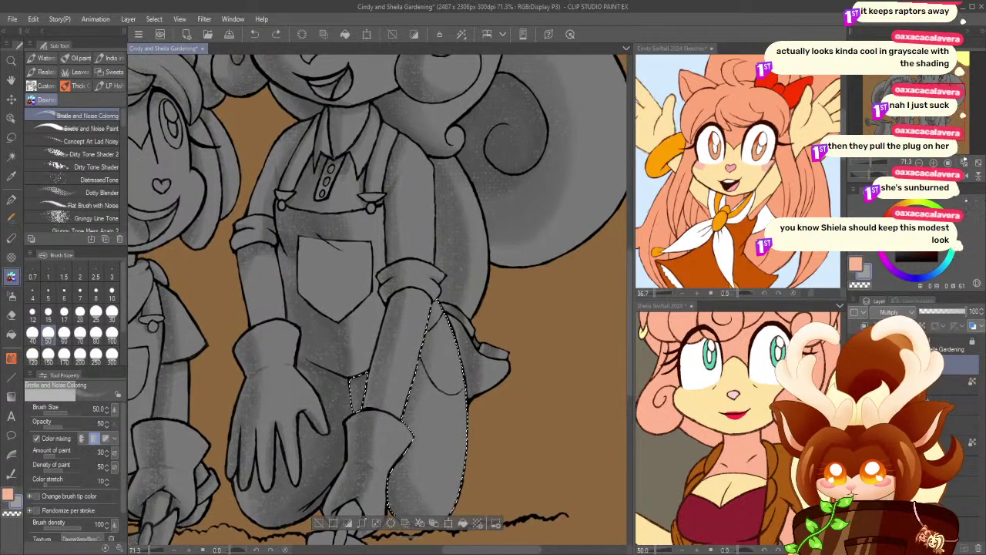
drag(380, 471, 368, 432)
click(80, 333)
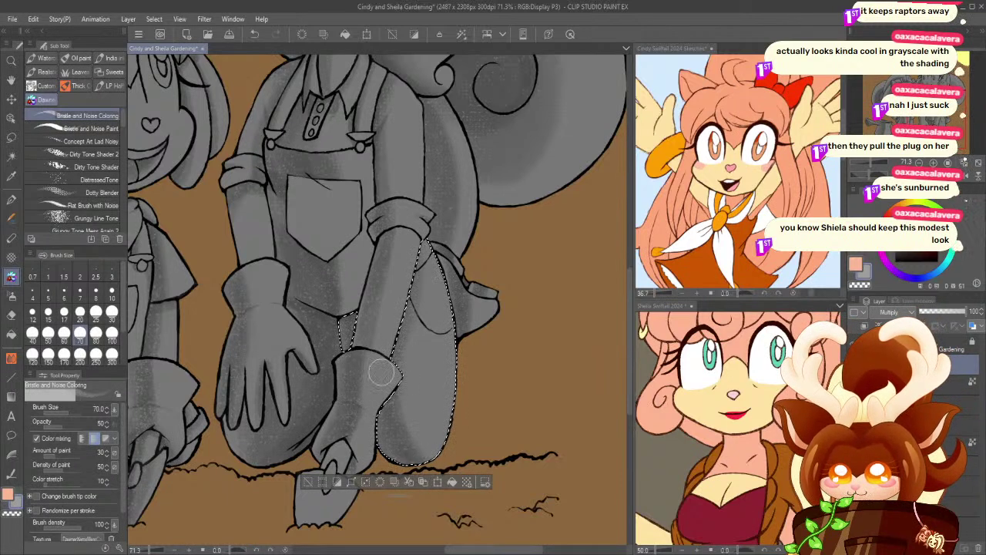
scroll(378, 385, up, 1)
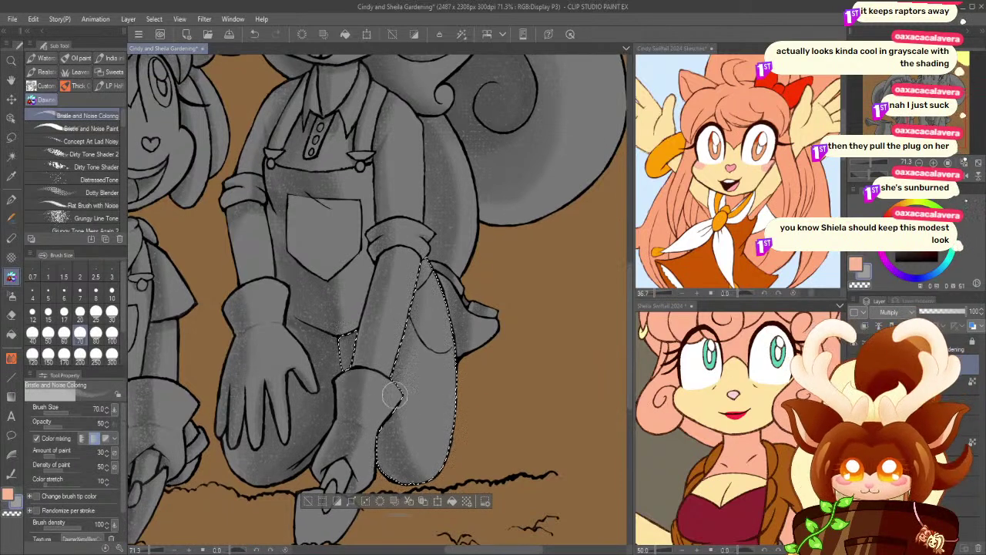
scroll(378, 423, up, 3)
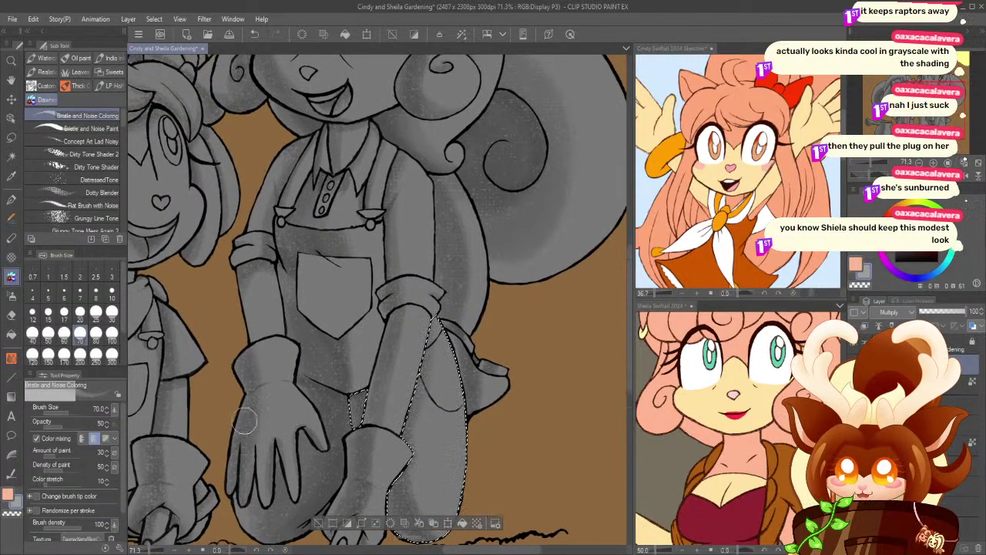
- Select the chest pocket on the larger character's bib, shade it with brush size 80, and deselect
click(11, 156)
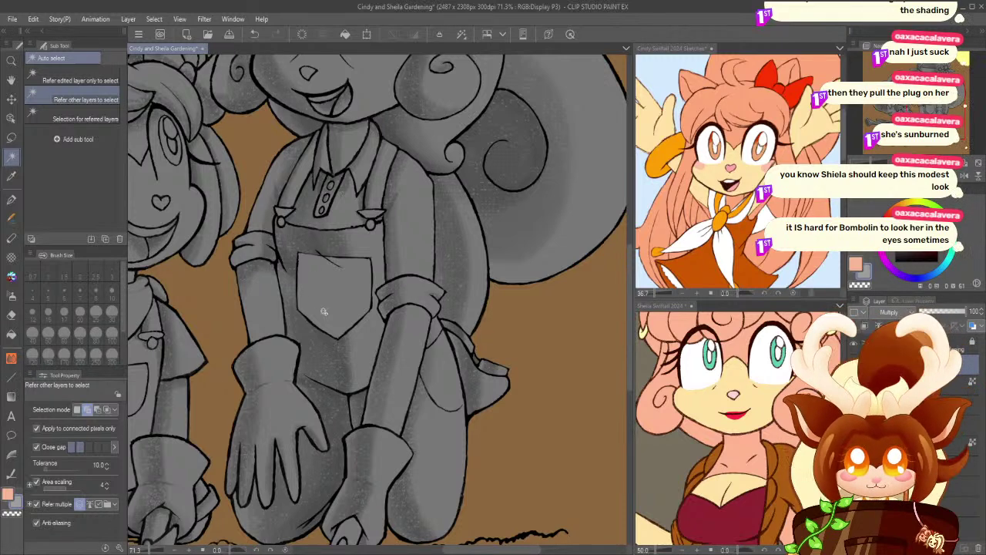
drag(298, 329, 316, 290)
click(342, 265)
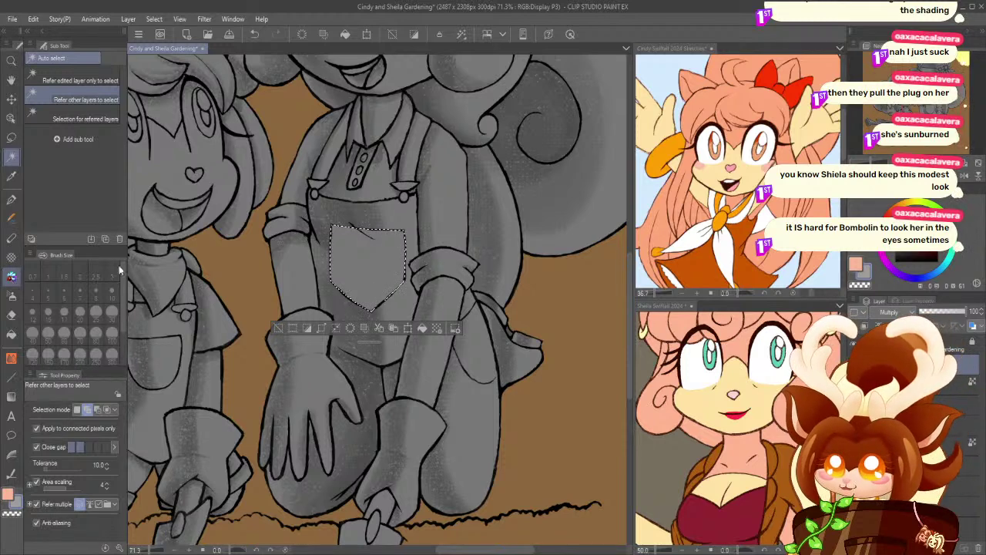
click(12, 275)
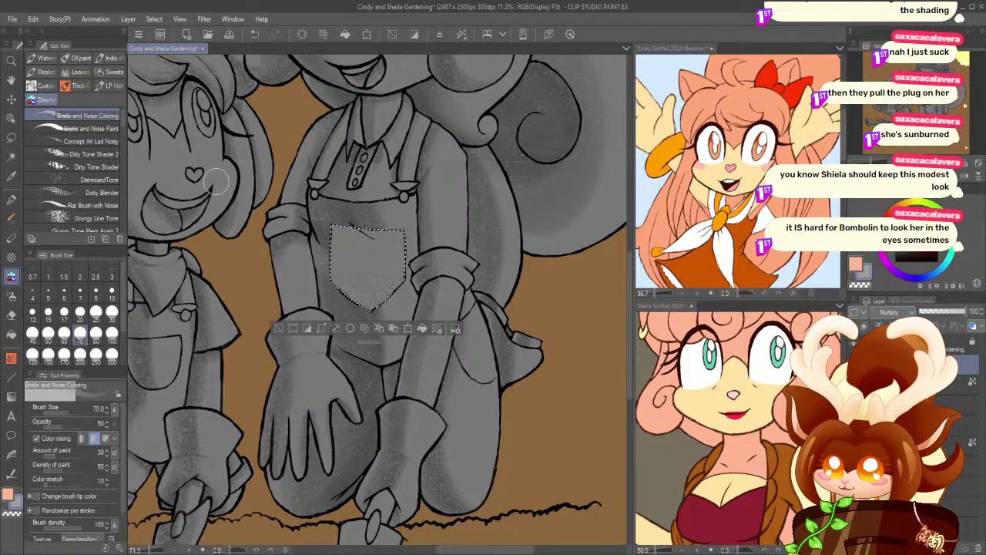
click(95, 332)
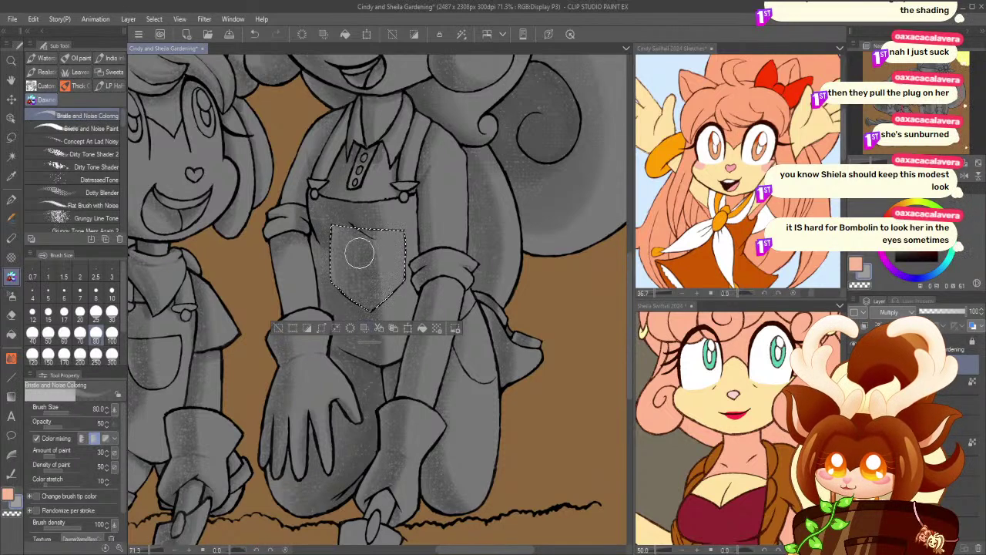
click(351, 328)
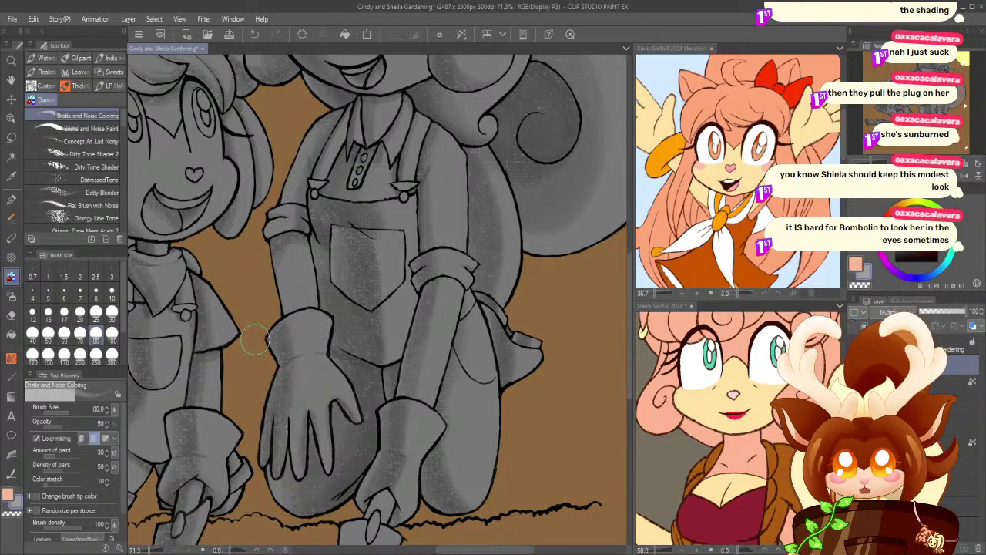
- Lasso the side pocket on the larger character's overalls, following its curved outline down beside the forearm
click(12, 61)
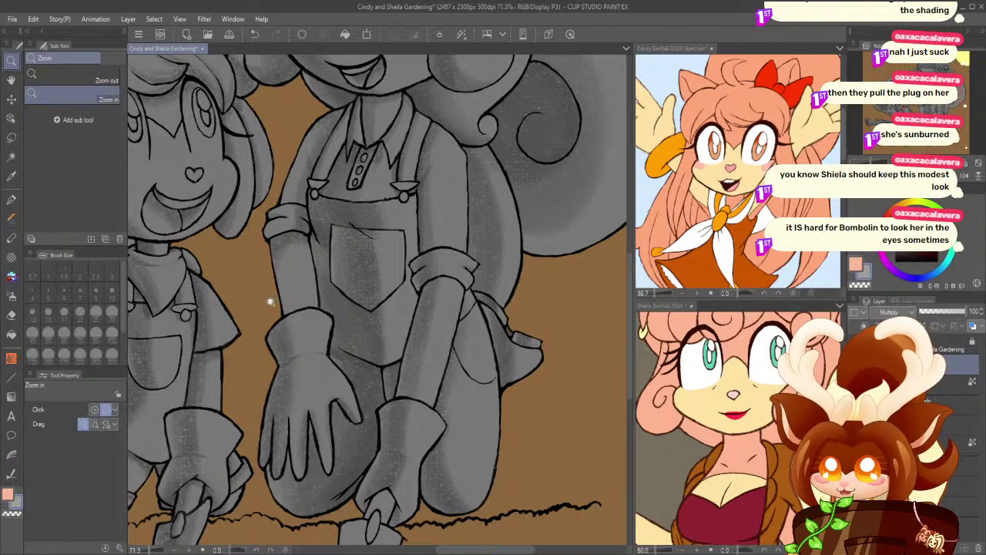
scroll(273, 306, down, 1)
scroll(451, 414, up, 2)
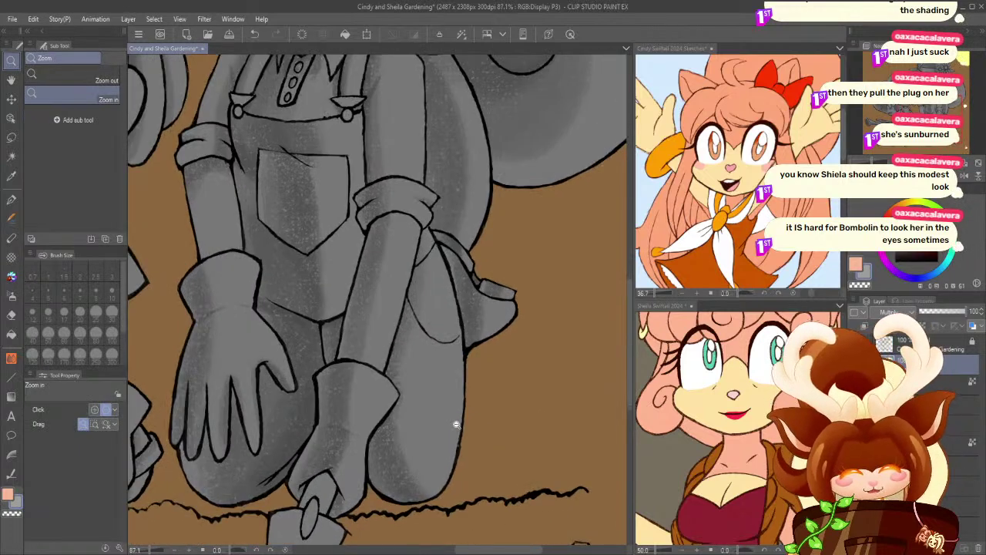
click(9, 151)
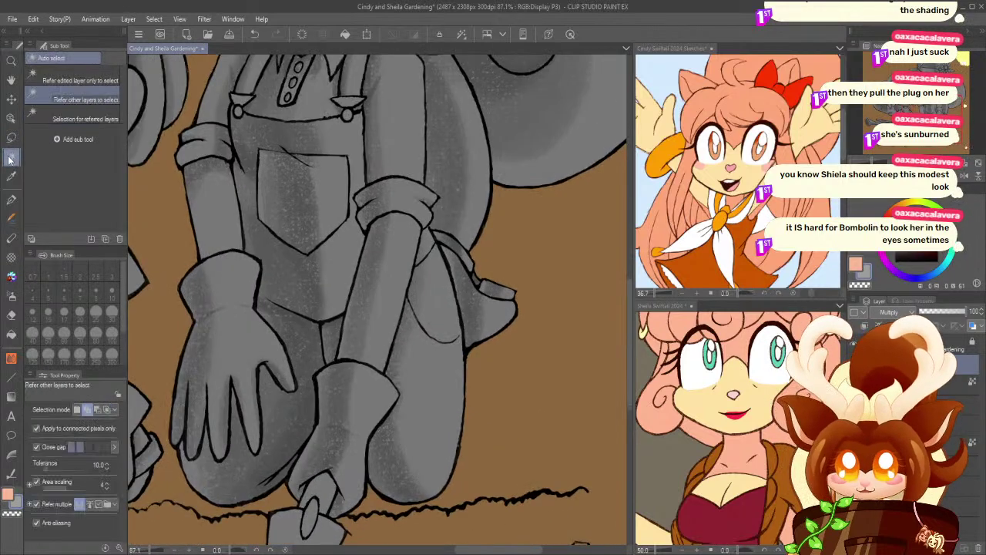
click(11, 138)
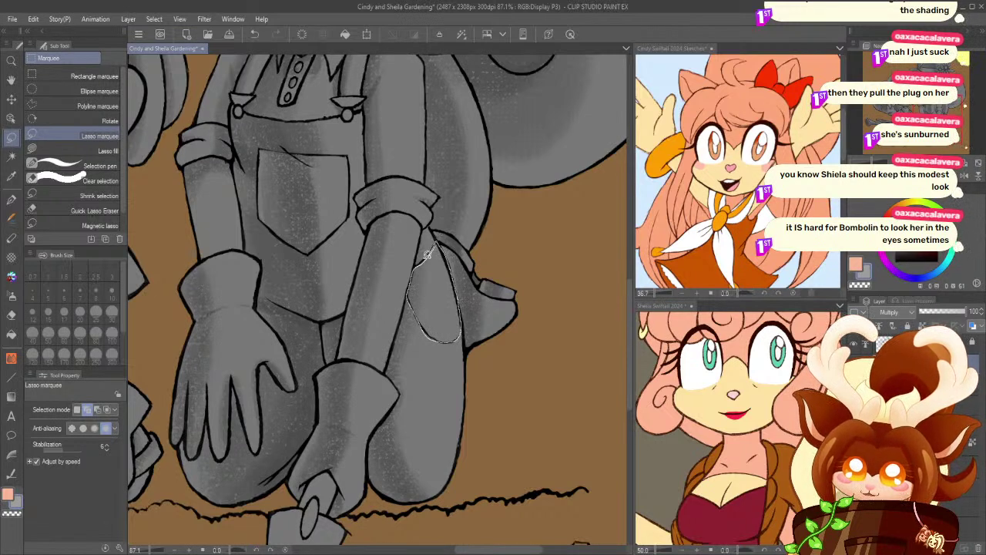
drag(443, 269, 434, 247)
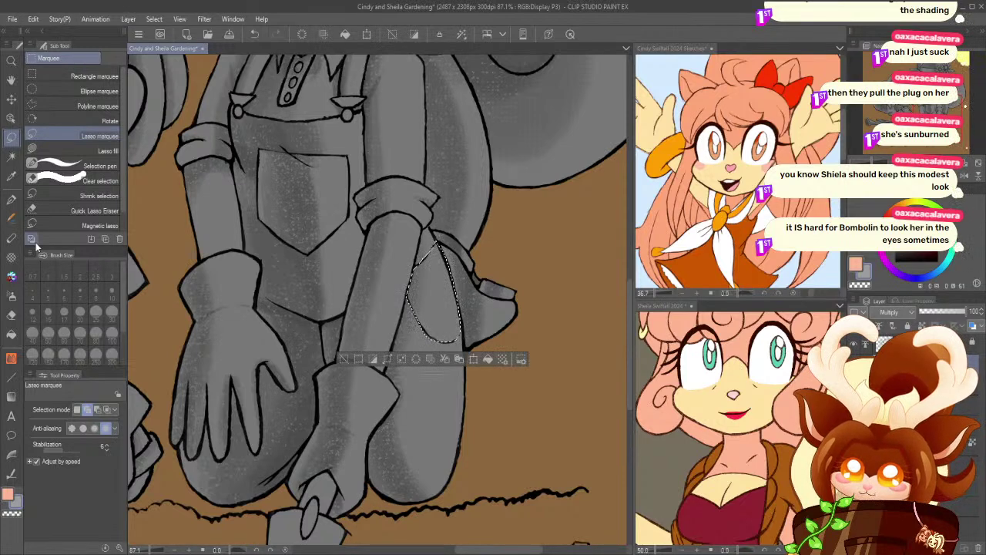
- Shade the selected side pocket with the Bristle and Noise Coloring brush at size 50, and deselect
click(11, 278)
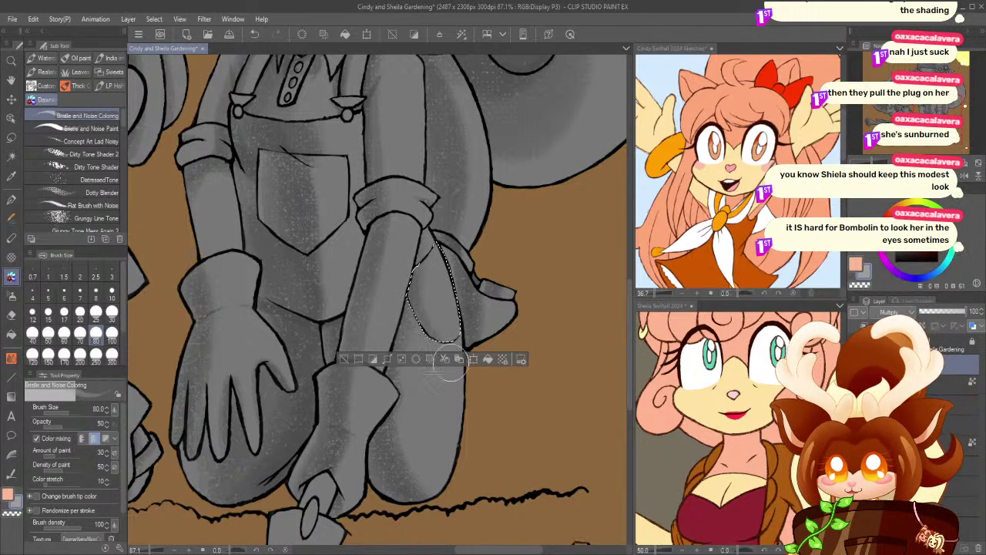
key(ctrl+z)
click(48, 333)
drag(405, 289, 467, 346)
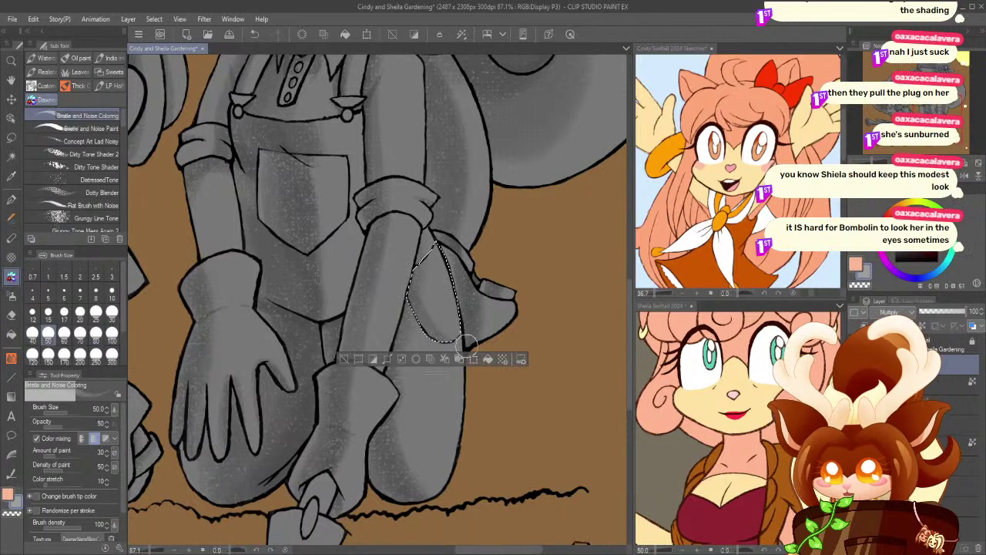
mouse_move(407, 269)
mouse_down()
mouse_move(411, 298)
mouse_move(475, 347)
mouse_move(434, 331)
mouse_up()
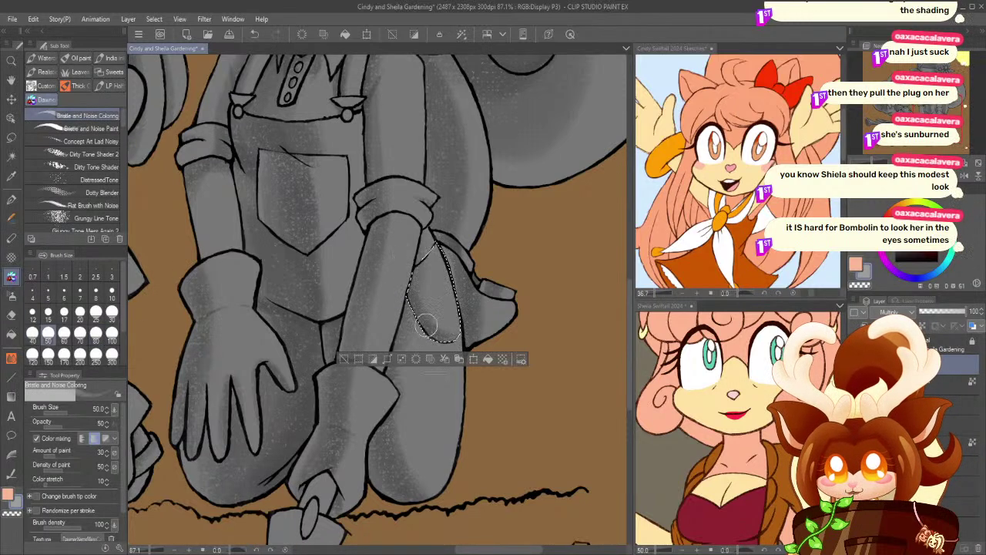
click(344, 360)
- Select the blade of the larger character's trowel, shade it with brush sizes 80 and 60, and deselect
drag(234, 392, 322, 259)
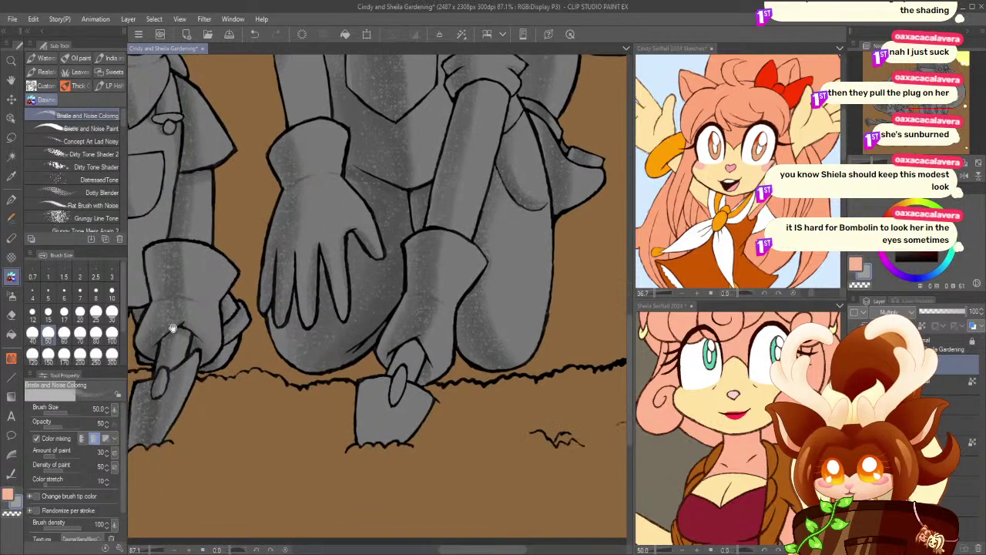
click(11, 157)
click(367, 414)
click(11, 257)
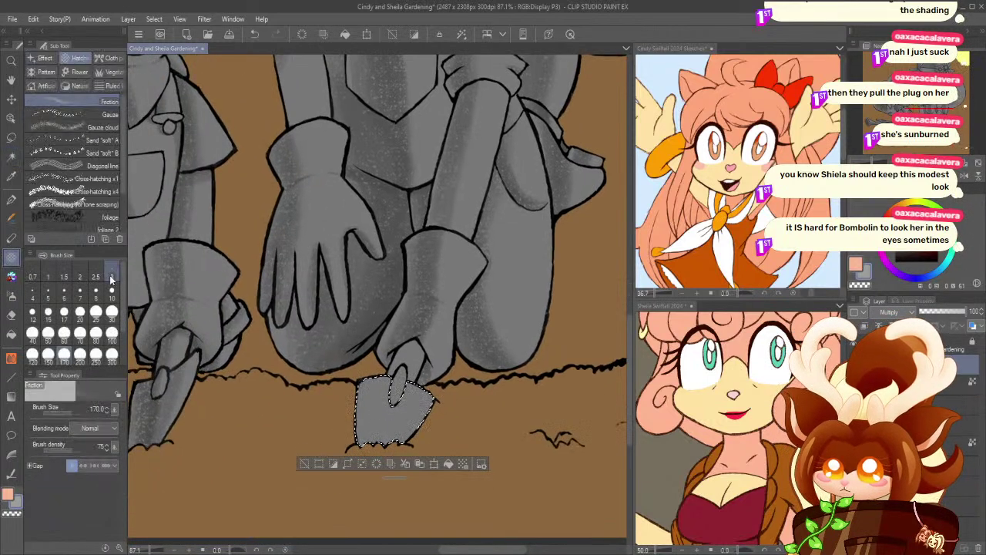
click(12, 277)
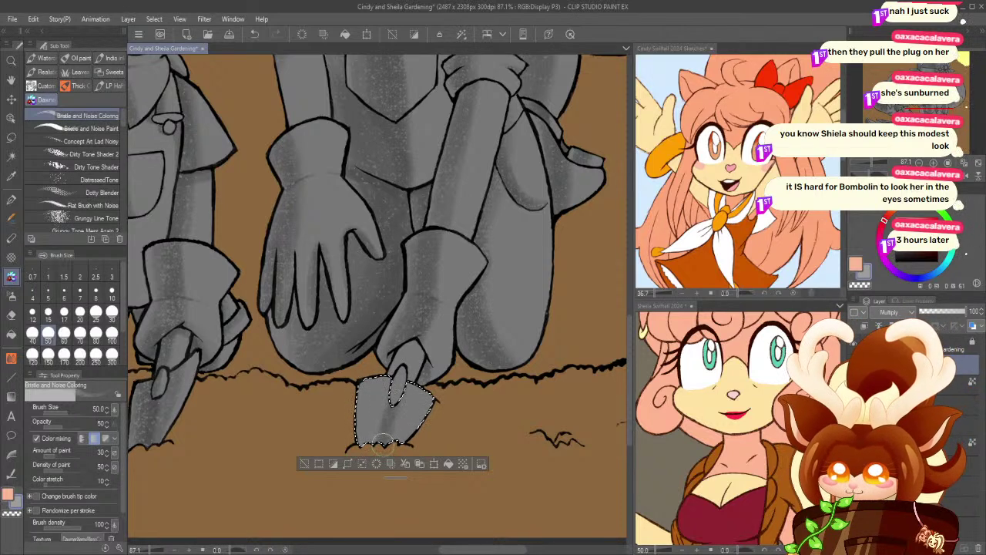
click(96, 333)
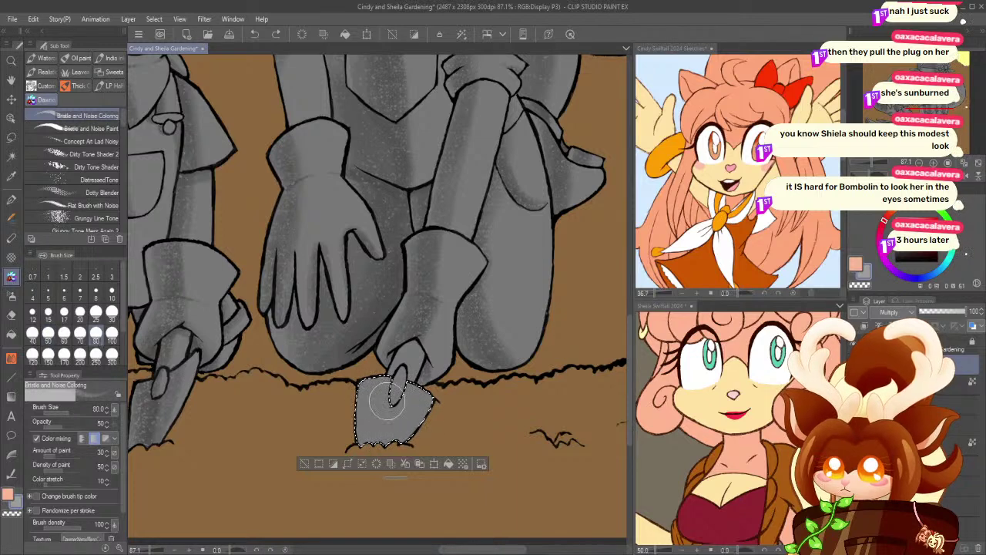
click(64, 334)
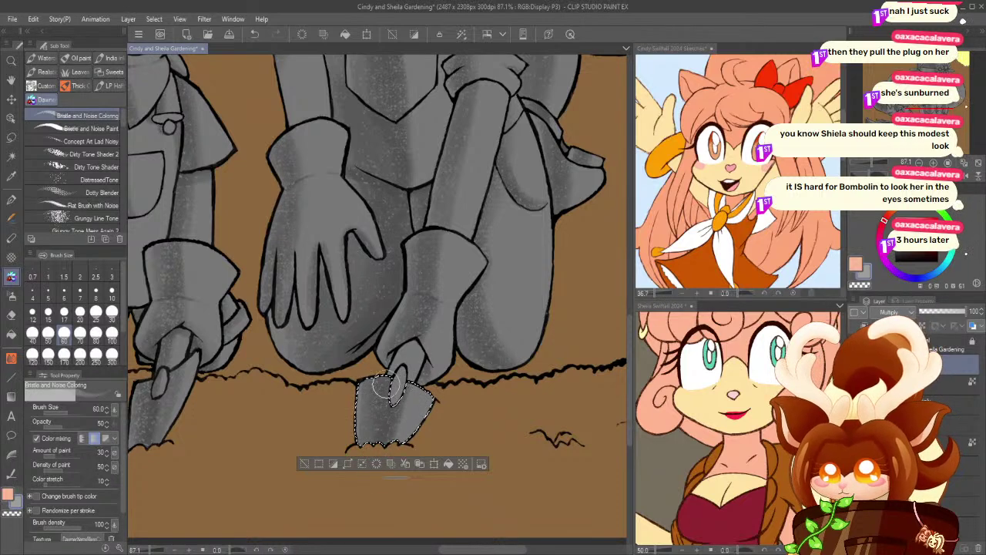
click(305, 463)
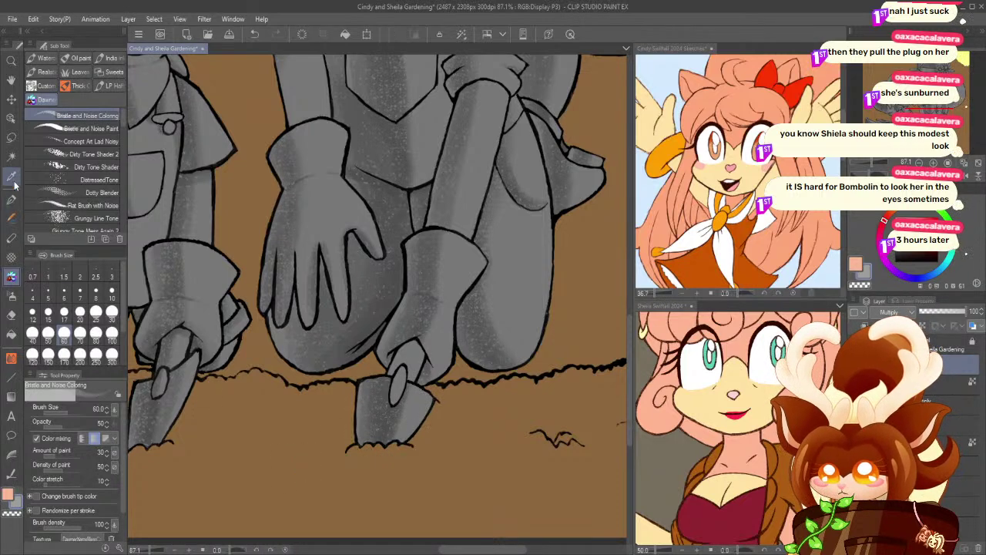
- Select the small oval neck joining the trowel's blade and handle, shade it with brush size 20, and deselect
click(11, 155)
click(399, 386)
key(b)
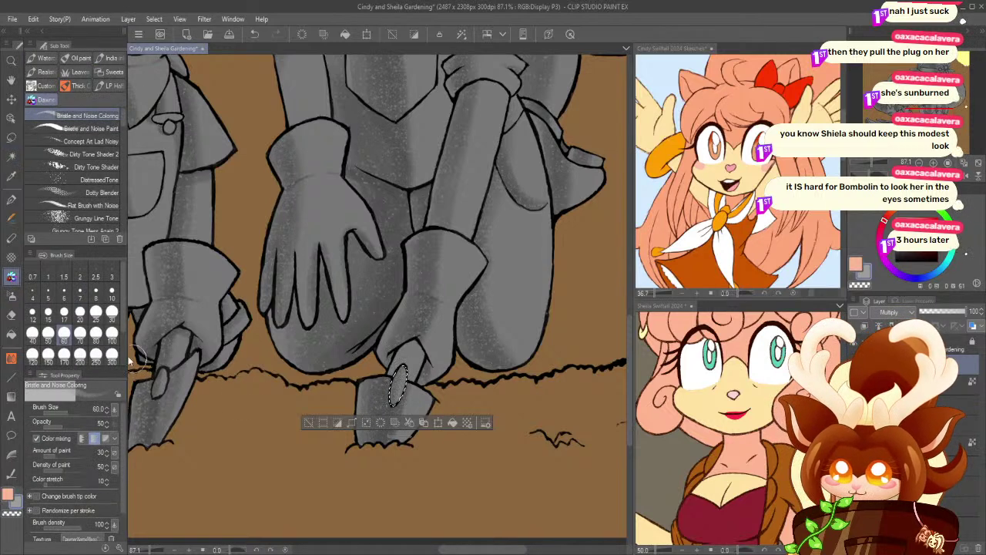
click(80, 312)
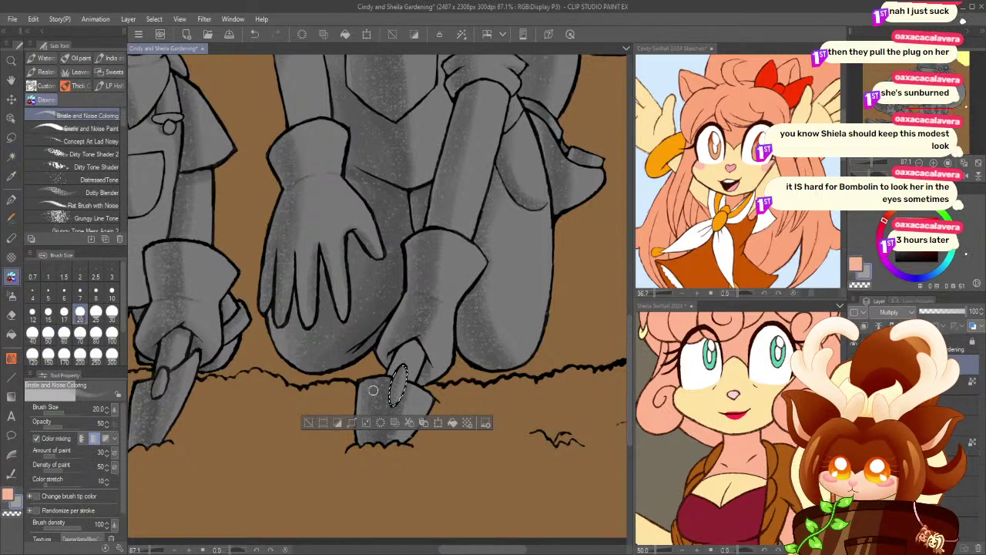
click(307, 423)
- Select the trowel handle inside the larger character's glove, shade it with brush sizes 25 and 30, and deselect
click(11, 159)
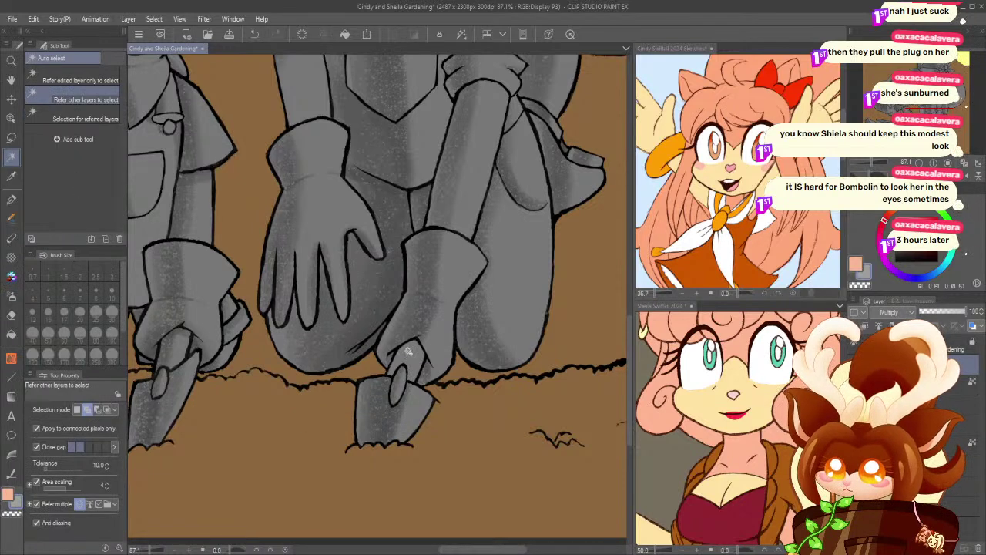
click(410, 355)
click(10, 279)
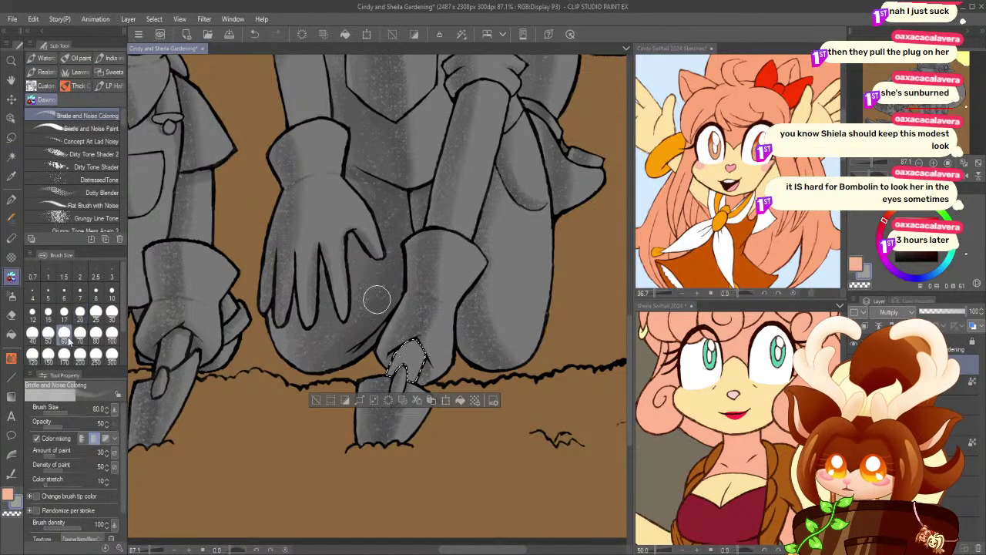
click(96, 312)
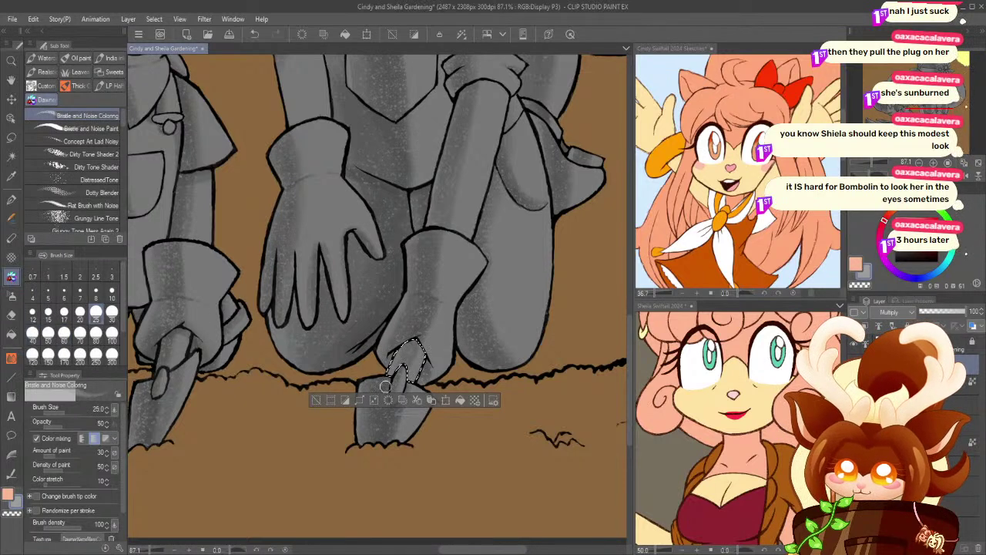
click(112, 311)
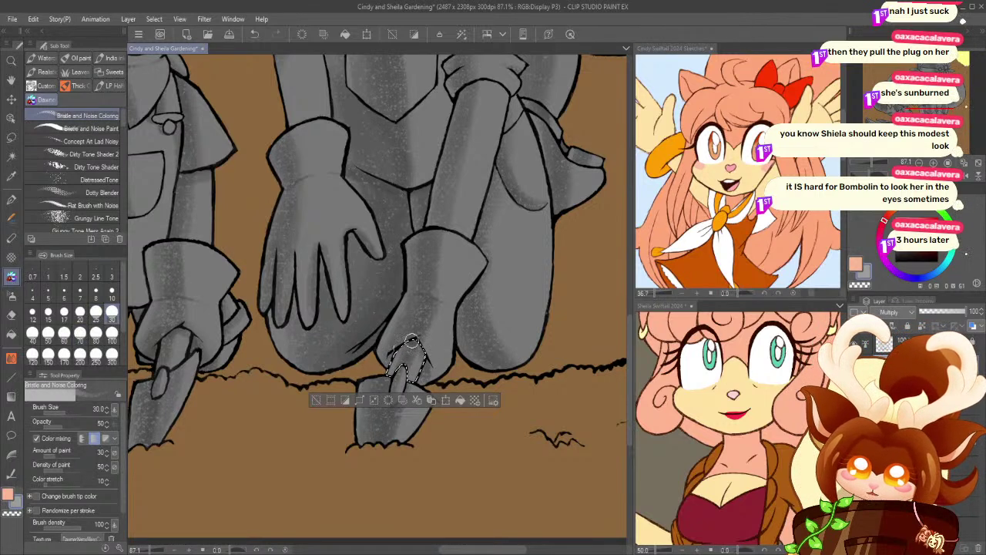
click(315, 400)
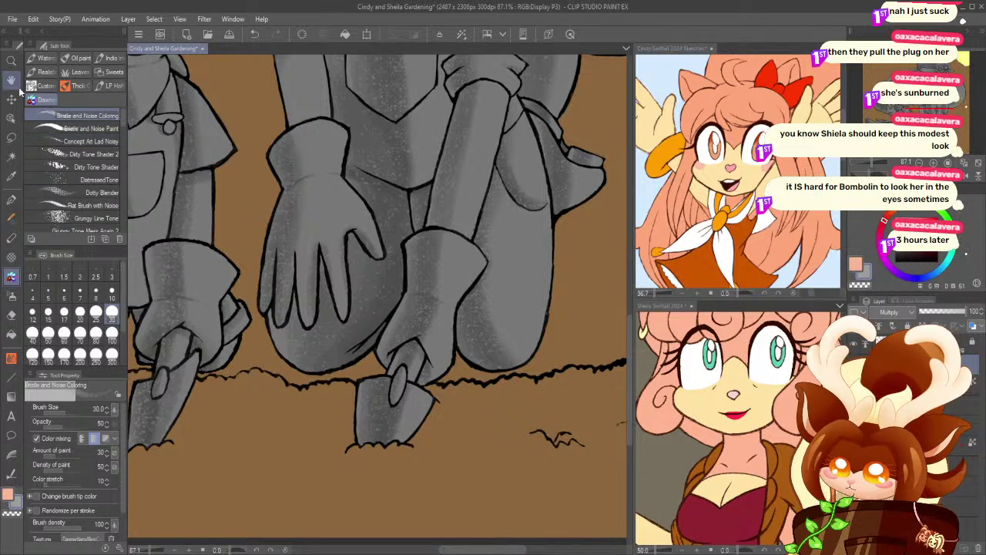
- Fit the whole illustration in the view, save it, and hide the gray overlay to show the full colors
click(10, 61)
drag(316, 328, 283, 340)
drag(214, 238, 280, 329)
mouse_move(282, 213)
mouse_down()
mouse_move(286, 237)
mouse_move(272, 241)
mouse_up()
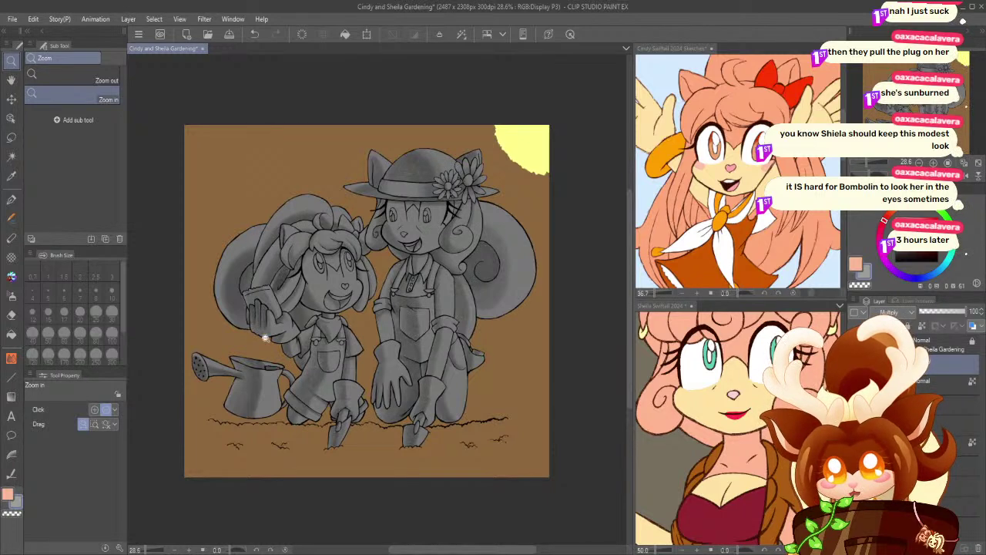
click(976, 164)
click(228, 33)
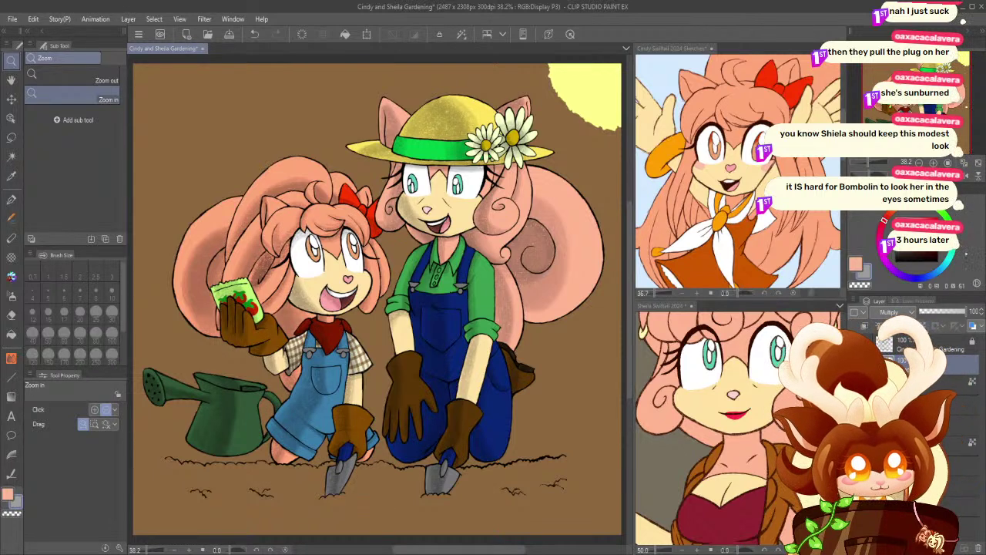
- Try to recolor the Multiply shading by filling a lasso selection around both characters with light orange
click(879, 191)
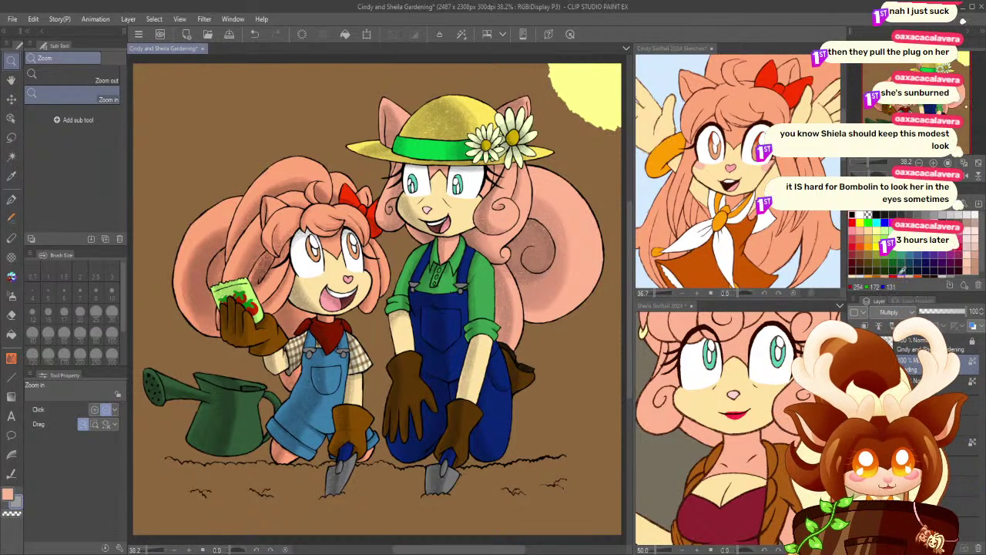
click(868, 239)
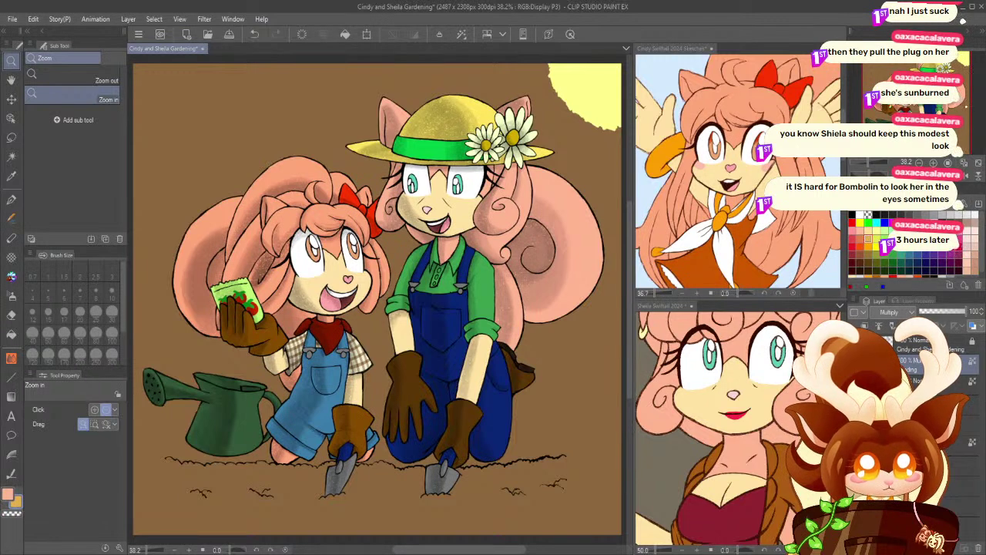
click(861, 205)
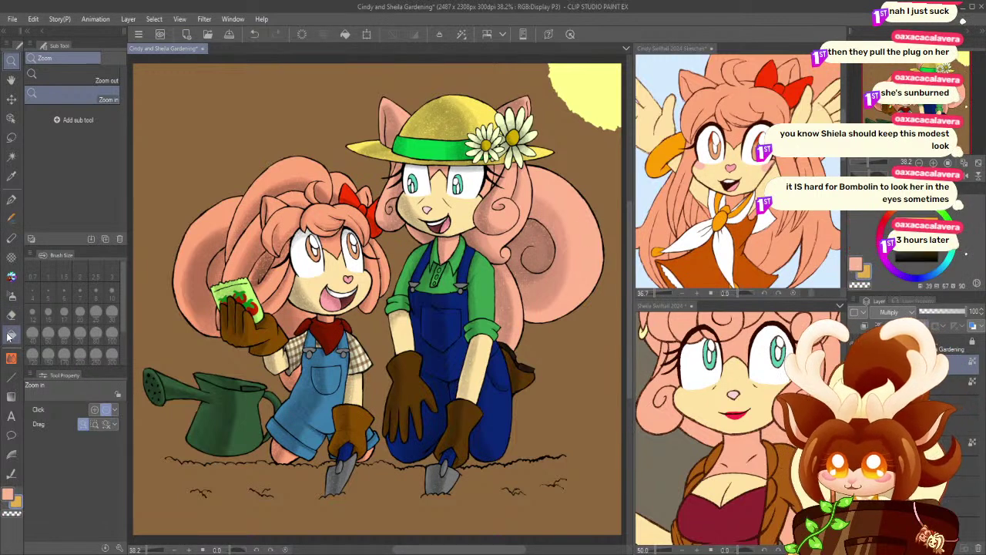
click(10, 137)
mouse_move(337, 84)
mouse_down()
mouse_move(597, 123)
mouse_move(621, 212)
mouse_move(598, 398)
mouse_move(544, 487)
mouse_move(460, 517)
mouse_move(259, 516)
mouse_move(127, 450)
mouse_move(304, 89)
mouse_up()
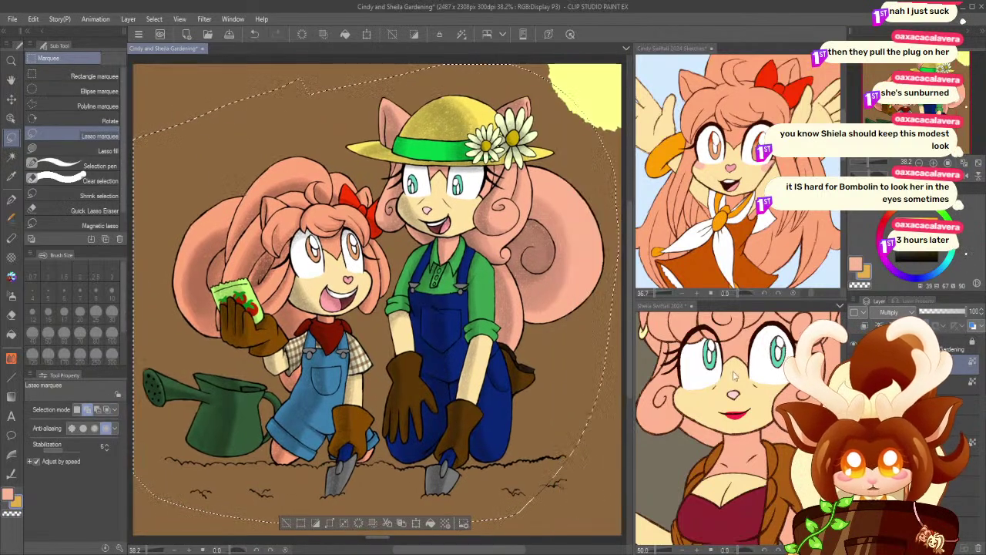
click(430, 523)
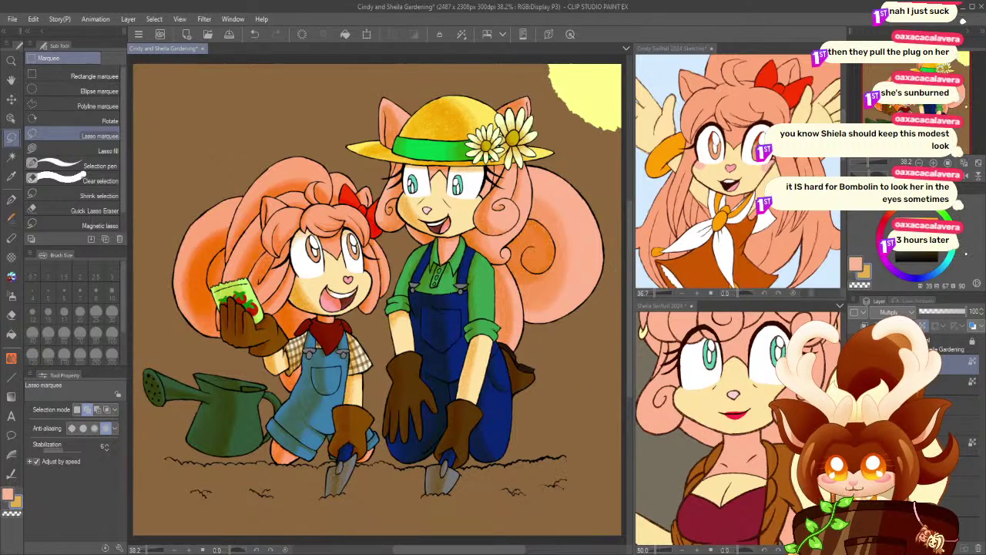
key(ctrl+z)
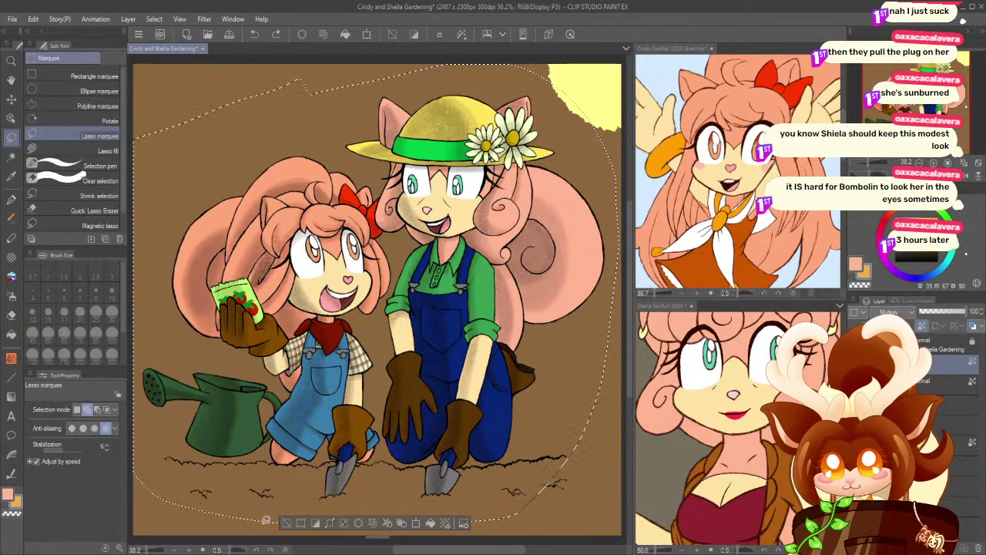
click(286, 523)
- Show the gray overlay for comparison, hide it again, and save the illustration
click(855, 381)
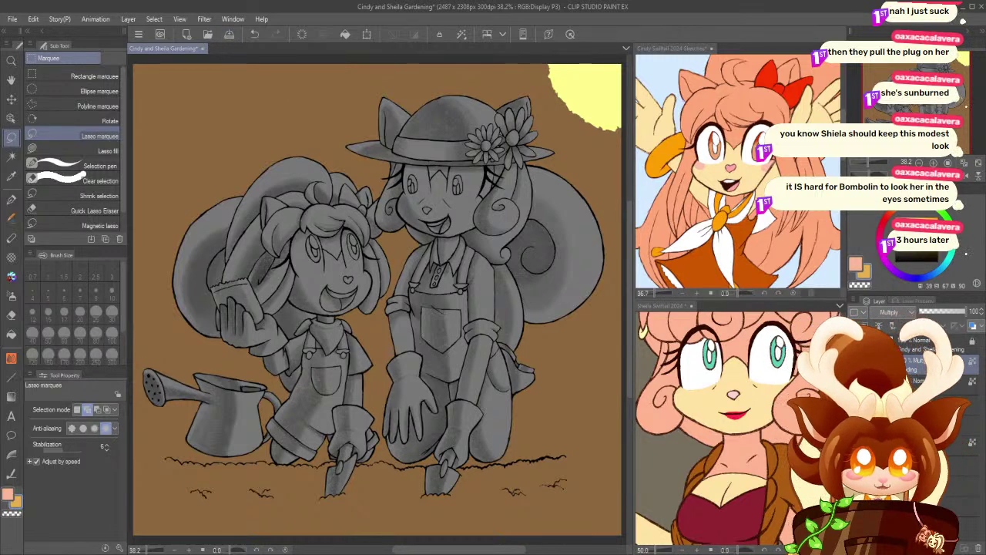
key(ctrl+z)
click(229, 37)
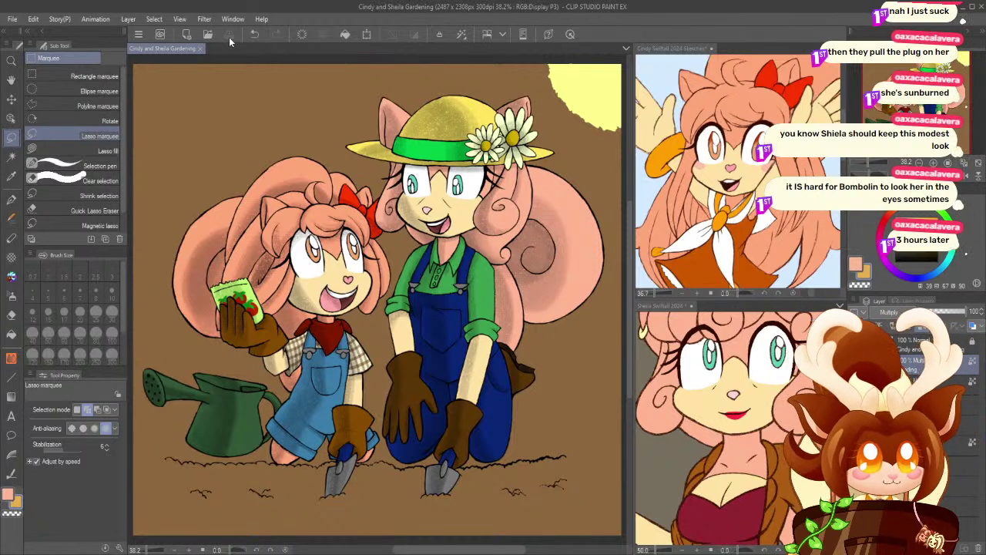
- Close both character reference documents, leaving only the gardening illustration open
click(690, 306)
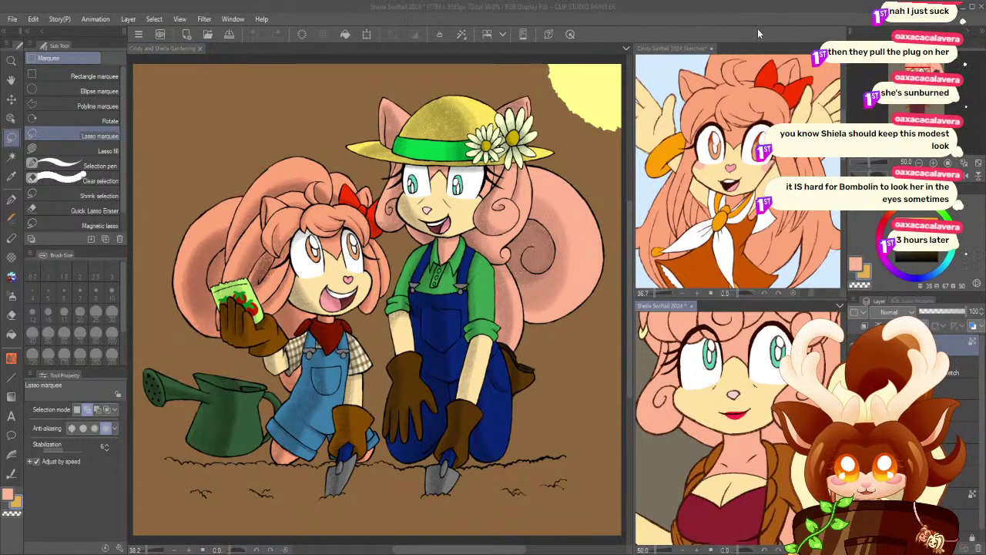
key(ctrl+w)
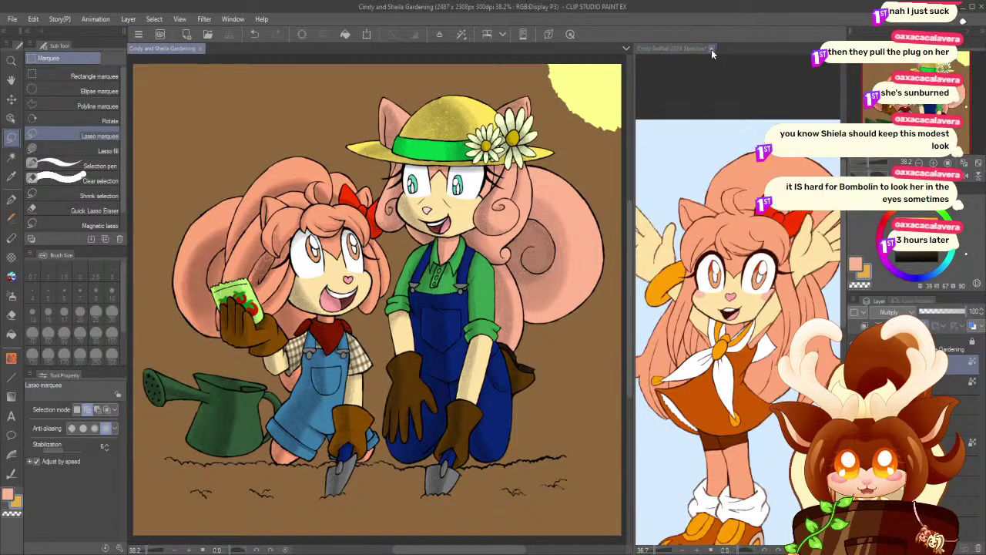
click(712, 50)
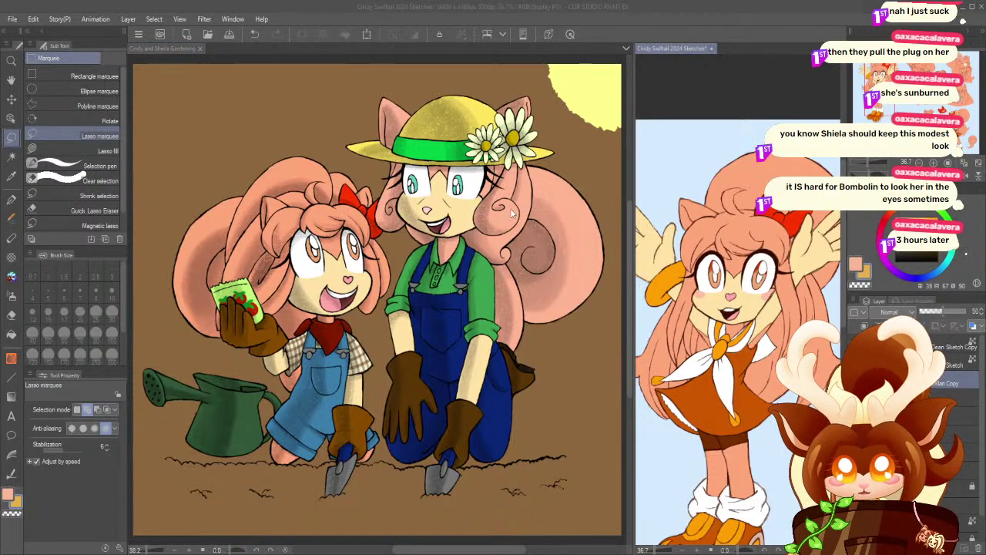
key(ctrl+w)
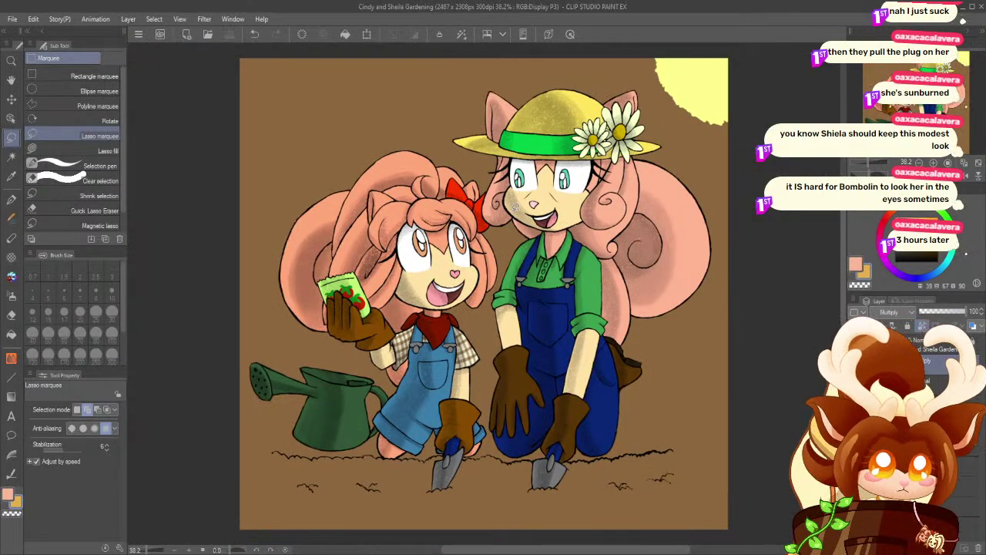
- Lock transparent pixels on the line art layer and recolor the outlines very dark brown within a lasso selection around both characters, then deselect
click(937, 347)
click(909, 327)
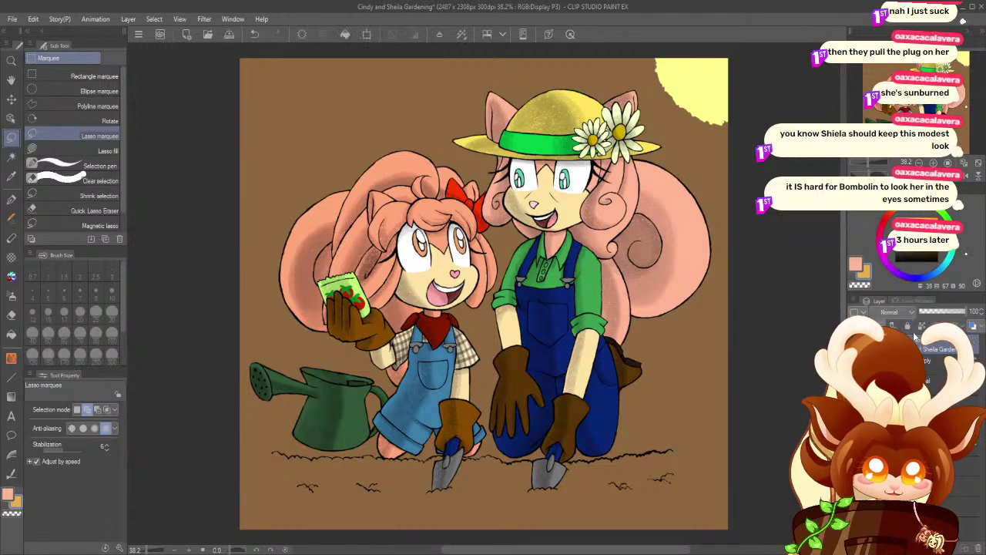
drag(929, 238, 938, 251)
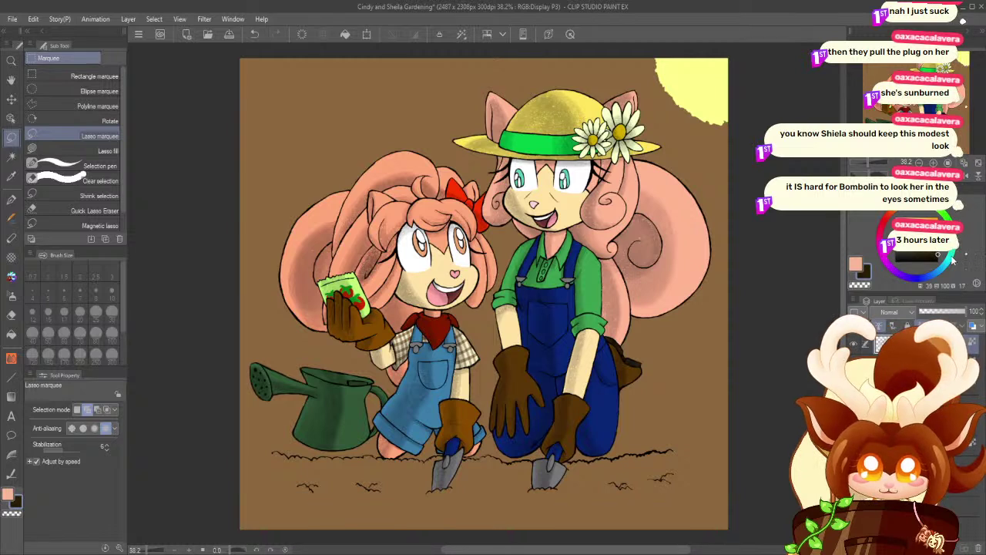
mouse_move(356, 112)
mouse_down()
mouse_move(465, 106)
mouse_move(516, 67)
mouse_move(641, 62)
mouse_move(717, 170)
mouse_move(739, 353)
mouse_move(743, 458)
mouse_move(689, 518)
mouse_move(296, 524)
mouse_move(190, 304)
mouse_move(290, 158)
mouse_move(343, 108)
mouse_up()
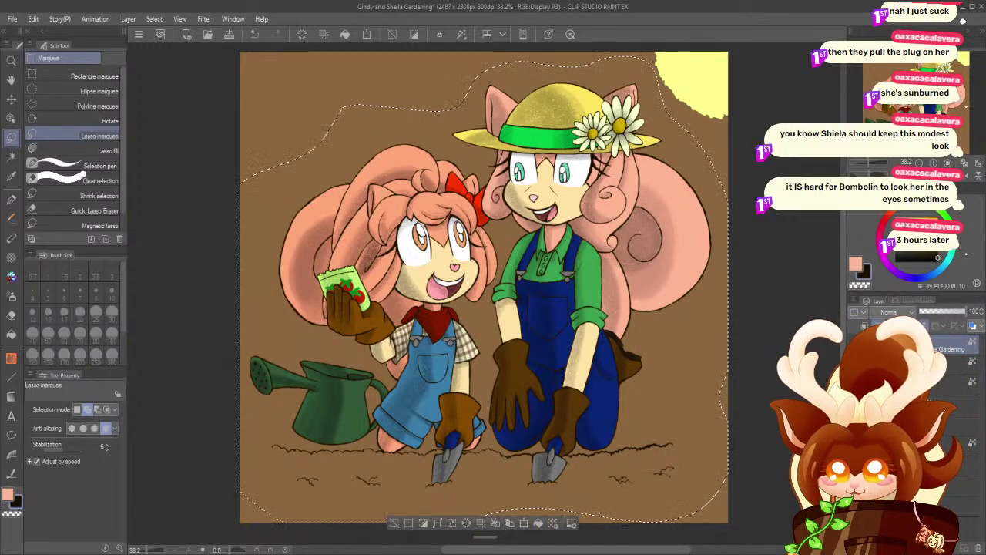
click(392, 523)
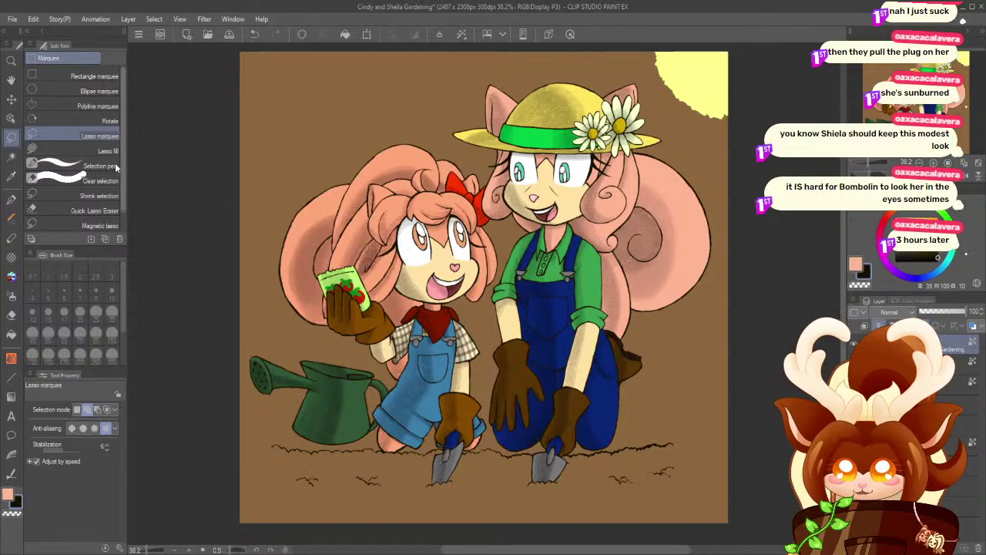
- Fit the whole illustration in the view and save it
key(slash)
drag(366, 210, 633, 319)
click(963, 164)
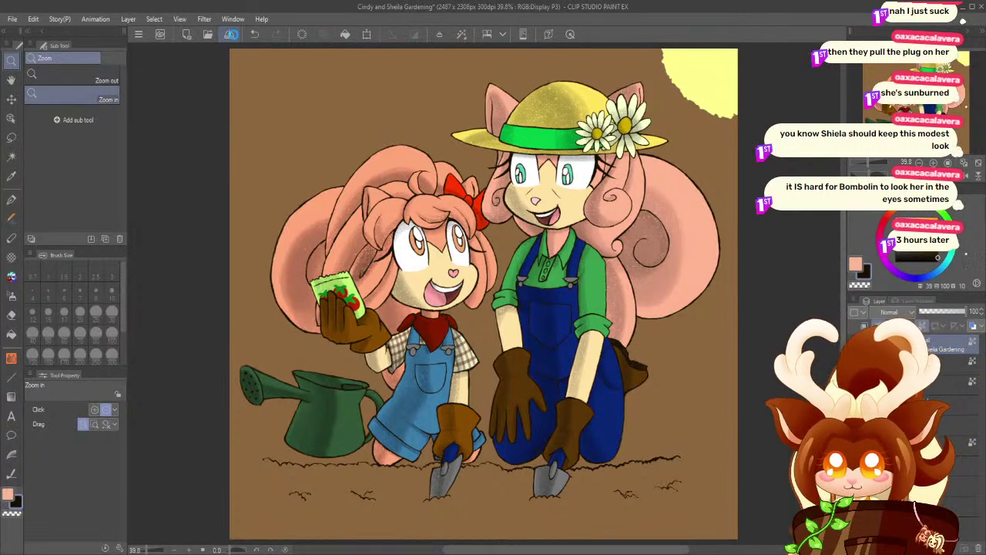
click(231, 34)
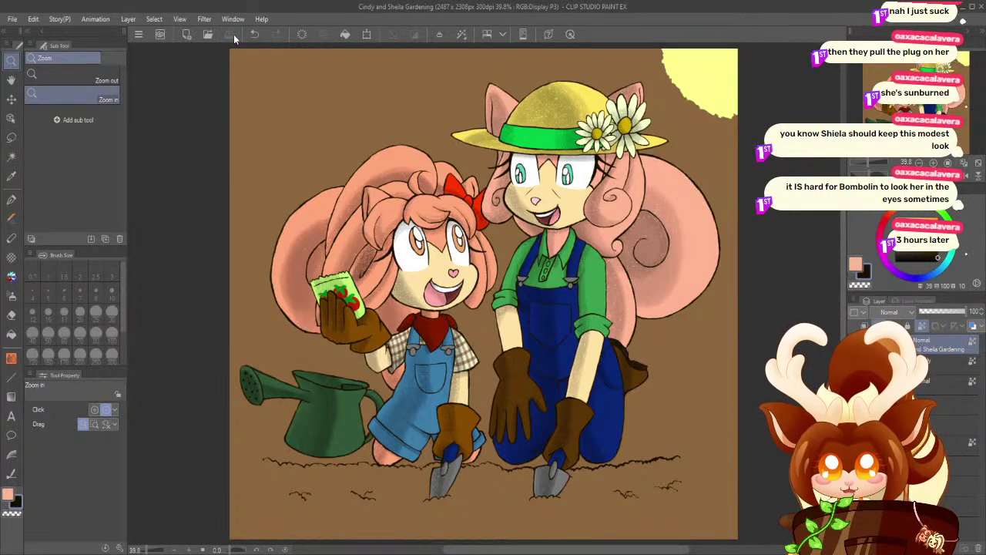